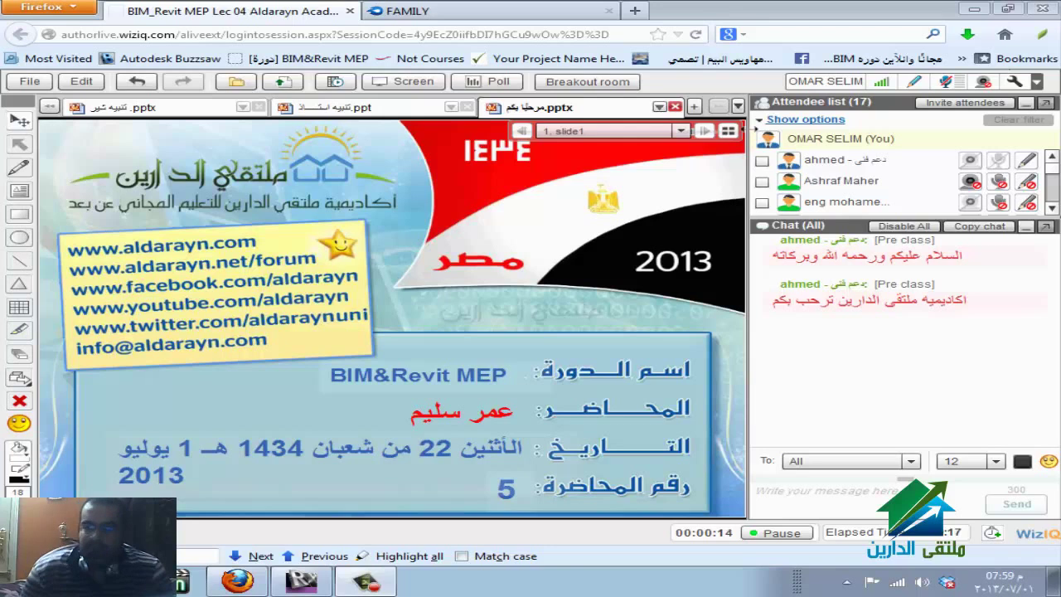
# - Turn on the presenter's microphone from the WizIQ toolbar
pyautogui.click(945, 82)
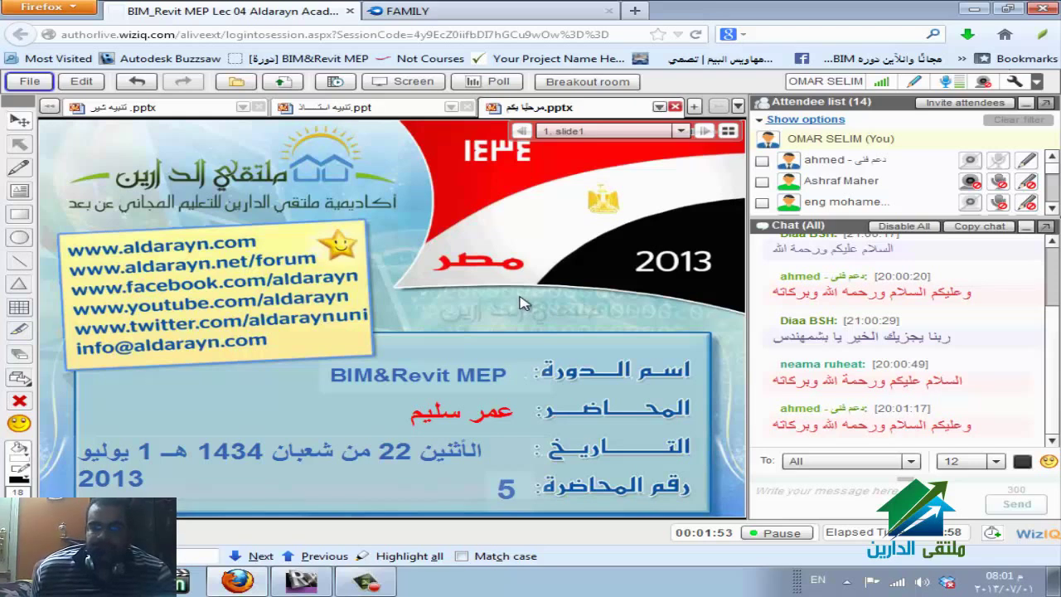
# - Start WizIQ desktop screen sharing, allow the sharing applet to run unblocked, and switch to Revit
pyautogui.click(411, 81)
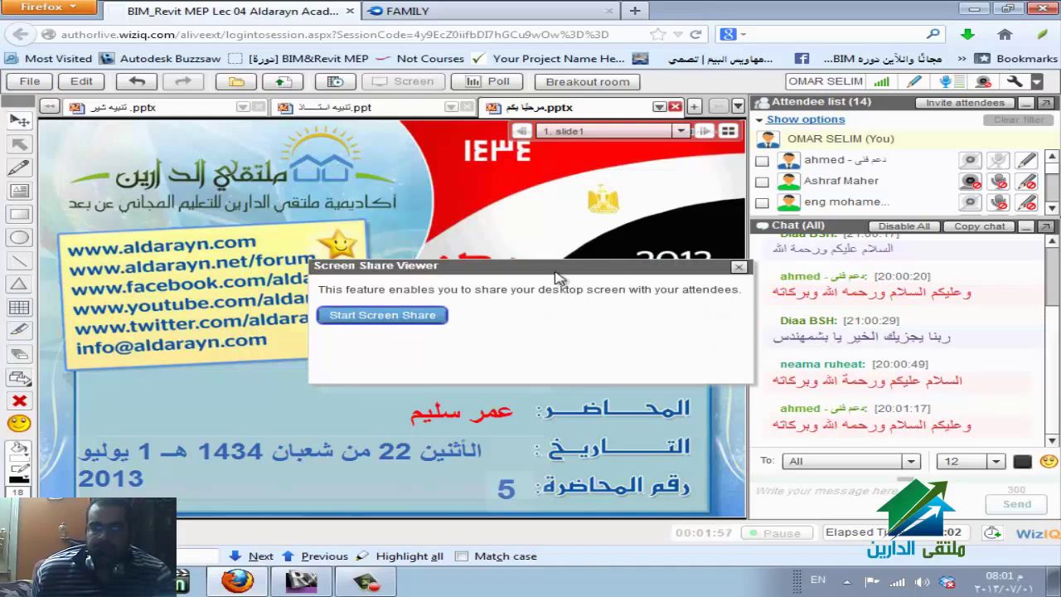
pyautogui.click(429, 320)
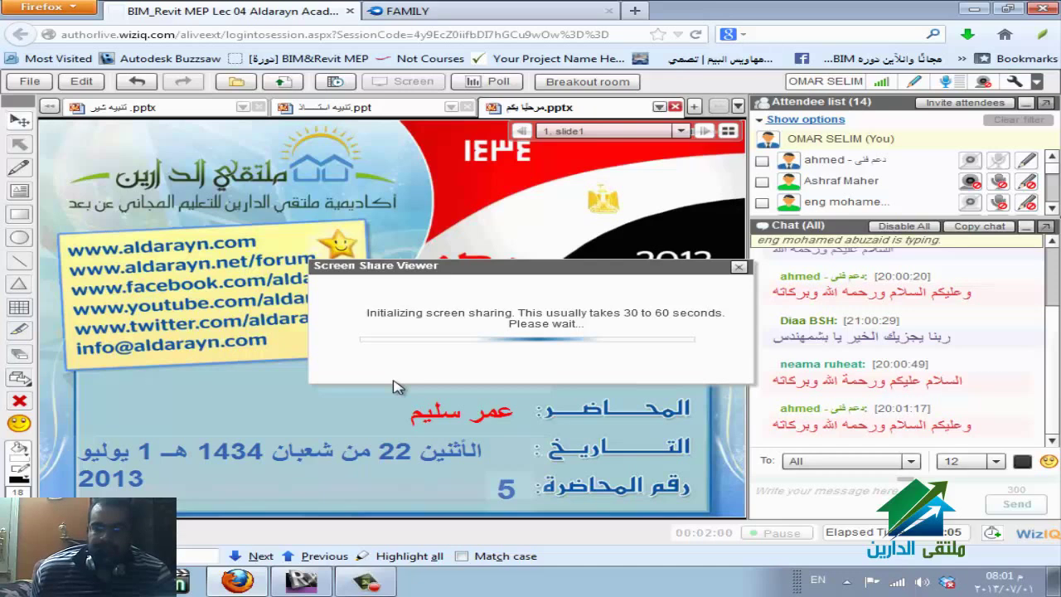
pyautogui.click(359, 358)
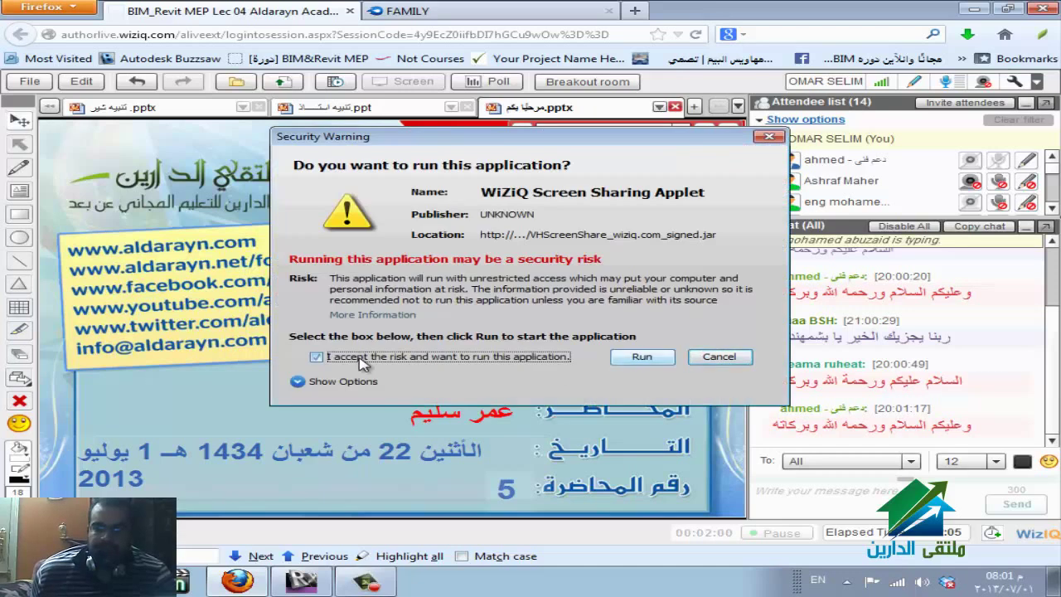
pyautogui.click(649, 359)
pyautogui.click(720, 308)
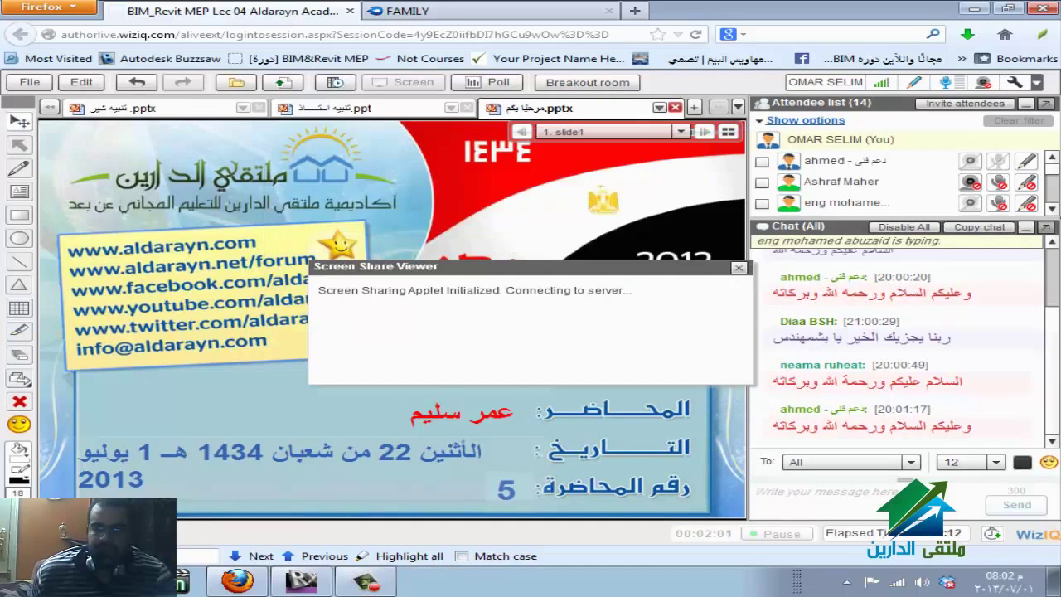
pyautogui.click(302, 579)
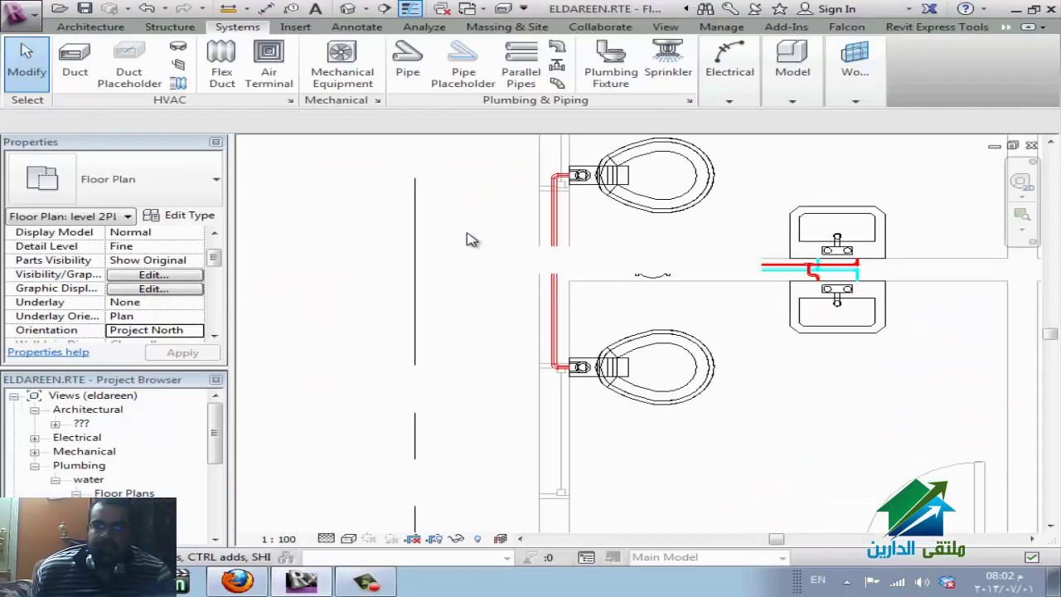
# - Zoom out the floor plan, collapse Plumbing, and bring up the Schedules/Quantities options in the Project Browser
pyautogui.scroll(-3, 477, 248)
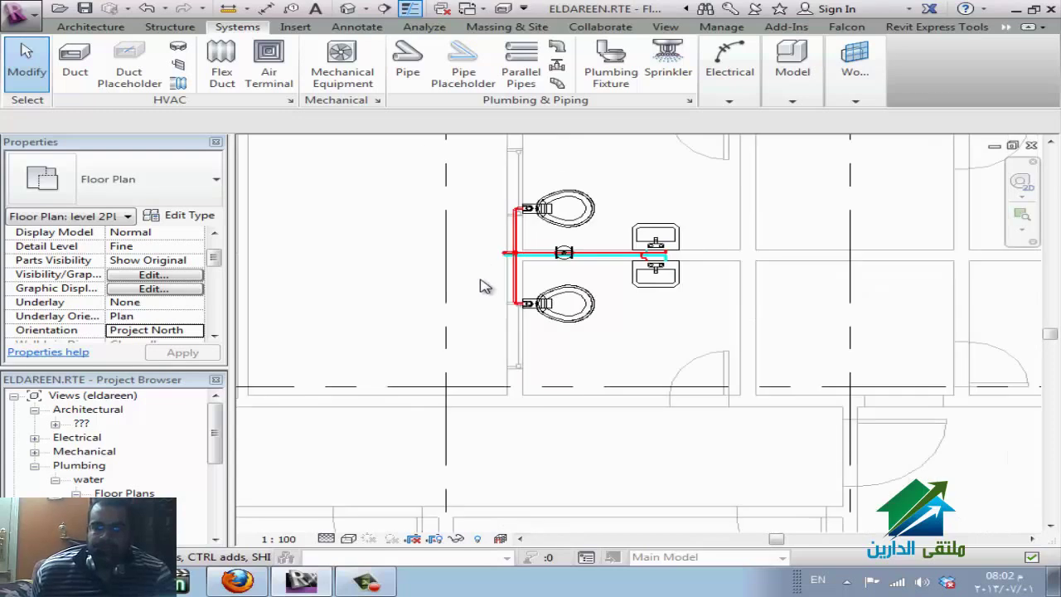
pyautogui.scroll(-2, 485, 286)
pyautogui.scroll(-2, 712, 338)
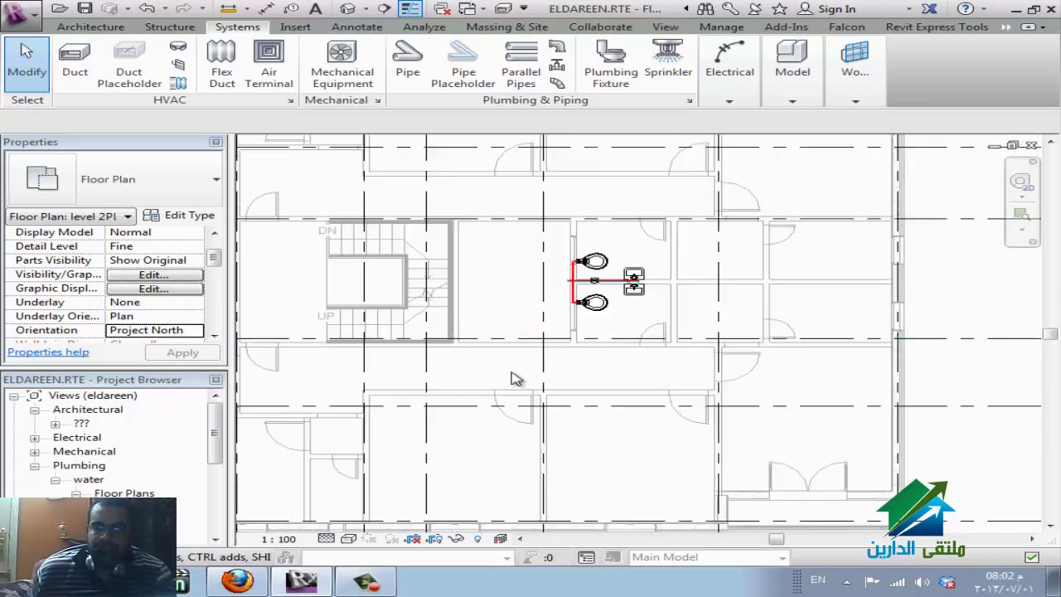
pyautogui.scroll(-2, 712, 344)
pyautogui.scroll(-2, 610, 351)
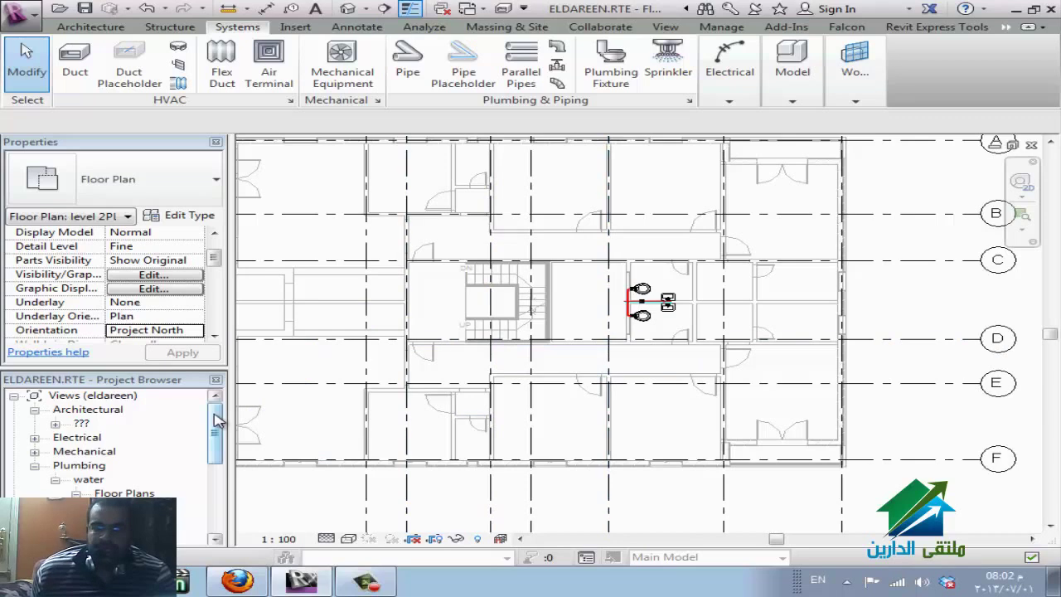
pyautogui.doubleClick(74, 466)
pyautogui.scroll(-1, 118, 470)
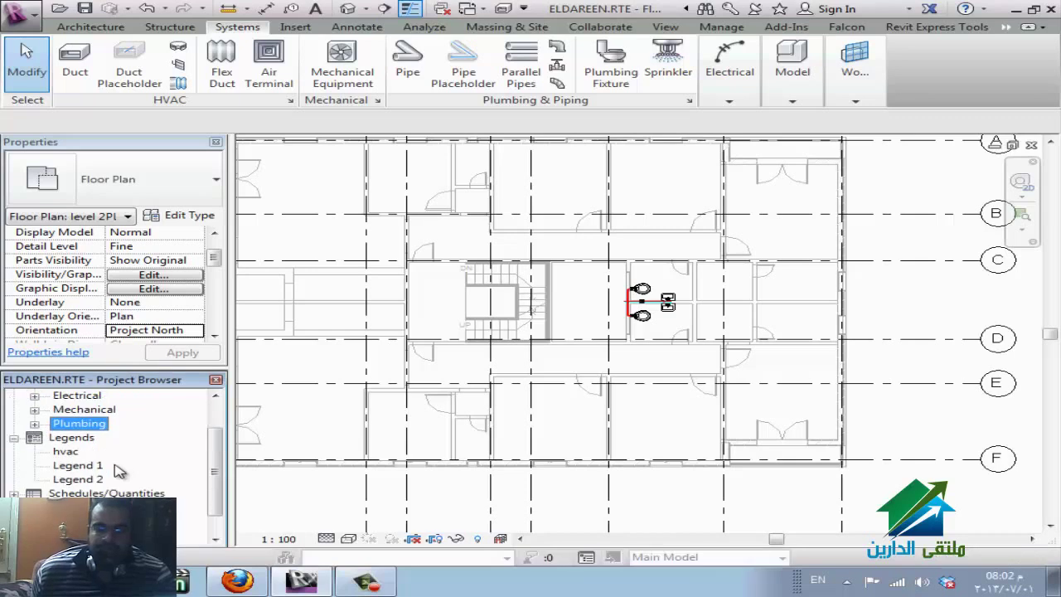
pyautogui.scroll(-1, 118, 470)
pyautogui.click(123, 480)
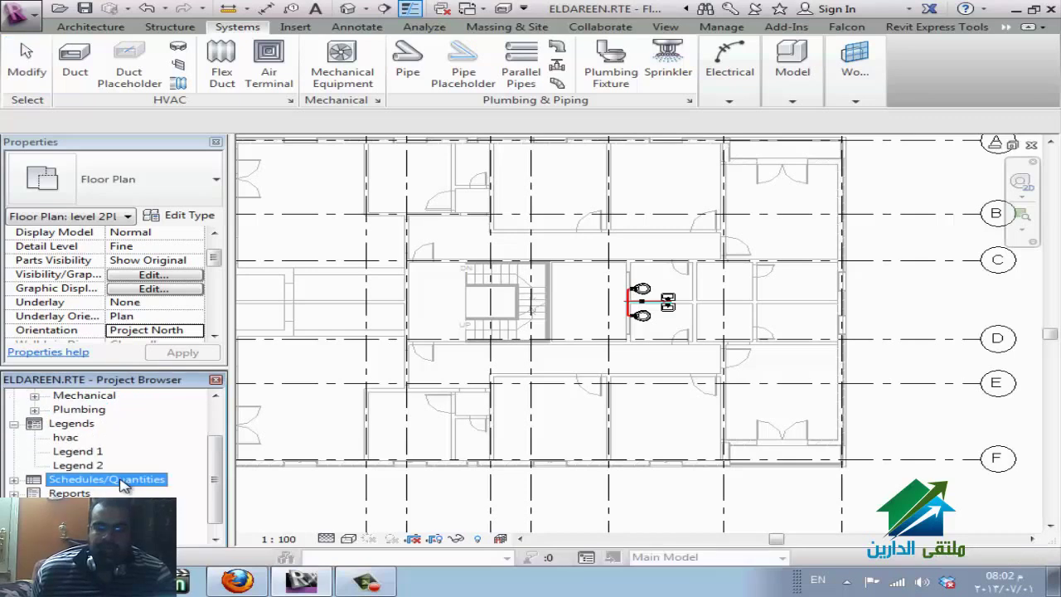
pyautogui.rightClick(123, 482)
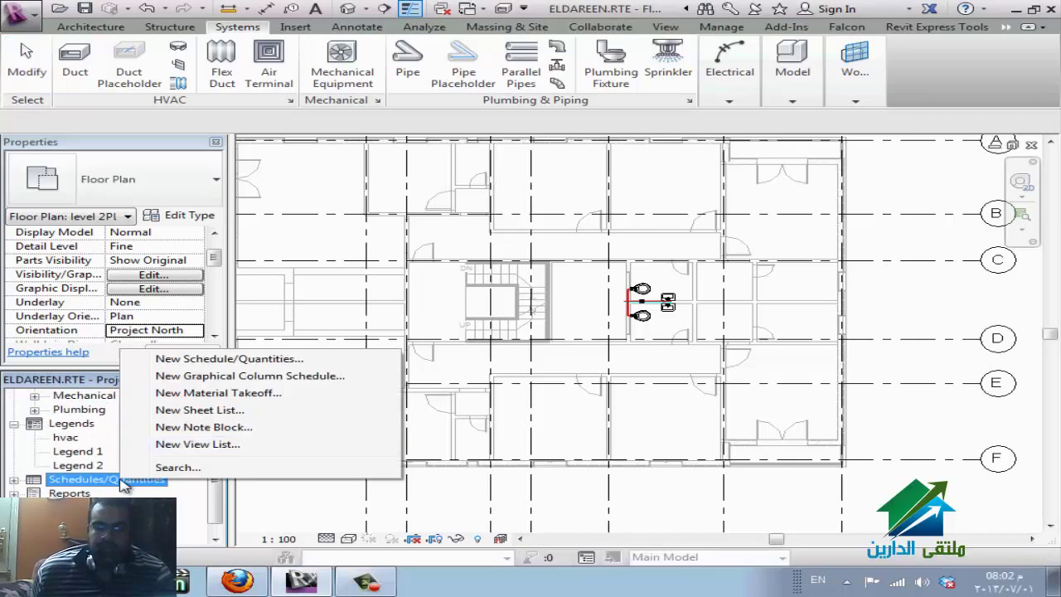
# - Save the project and create a new schedule for the Lighting Fixtures category
pyautogui.click(229, 362)
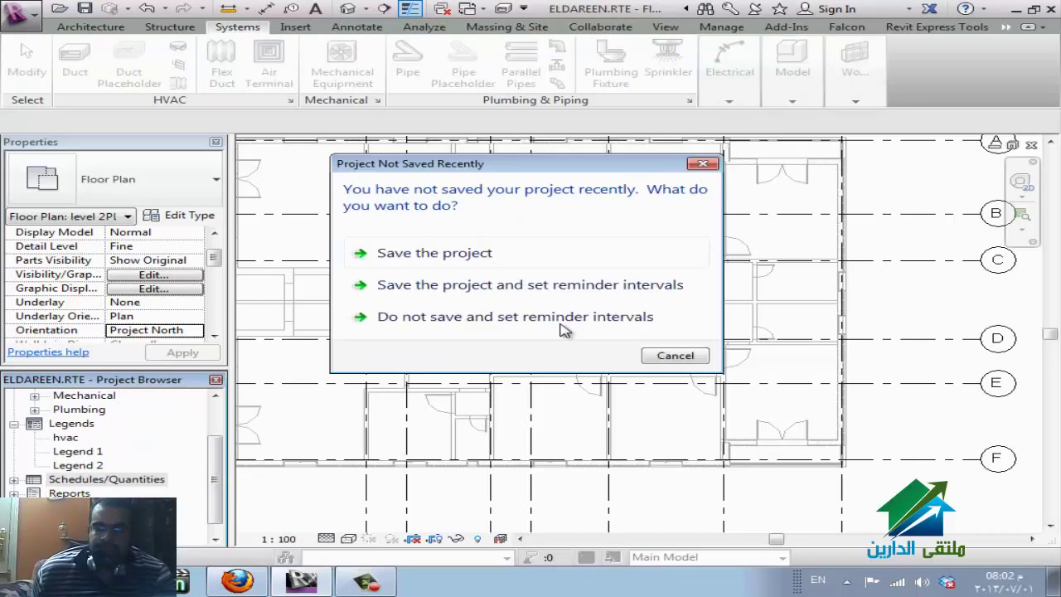
pyautogui.click(495, 255)
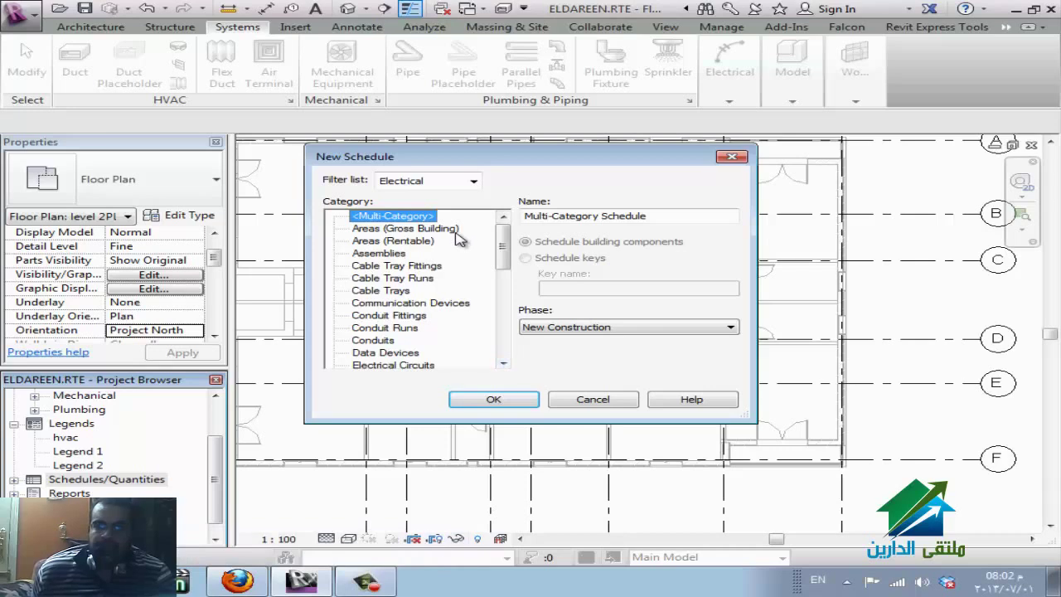
pyautogui.scroll(-4, 464, 320)
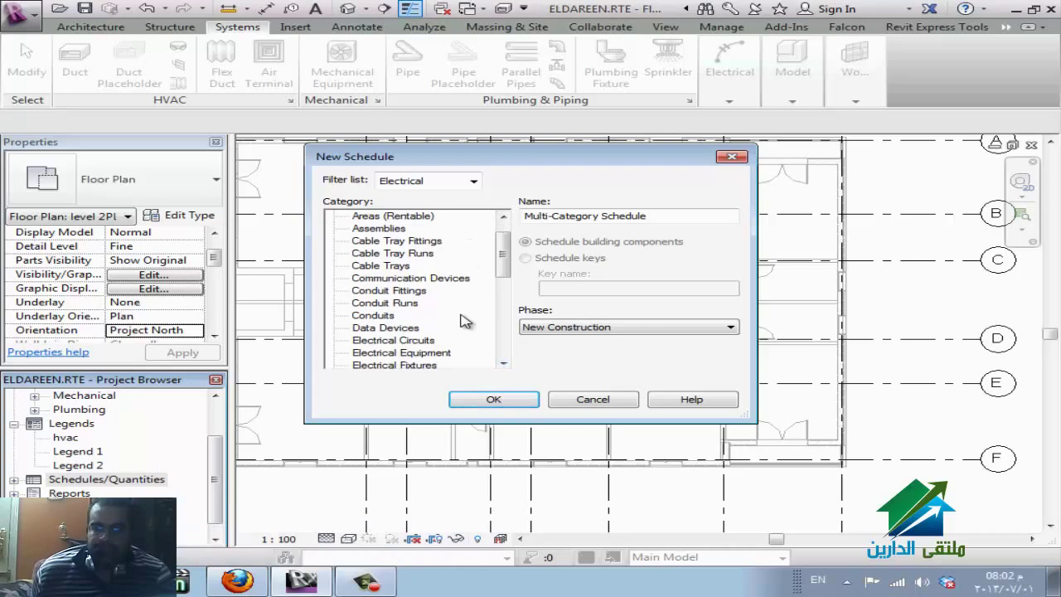
pyautogui.scroll(-2, 464, 320)
pyautogui.scroll(-4, 468, 318)
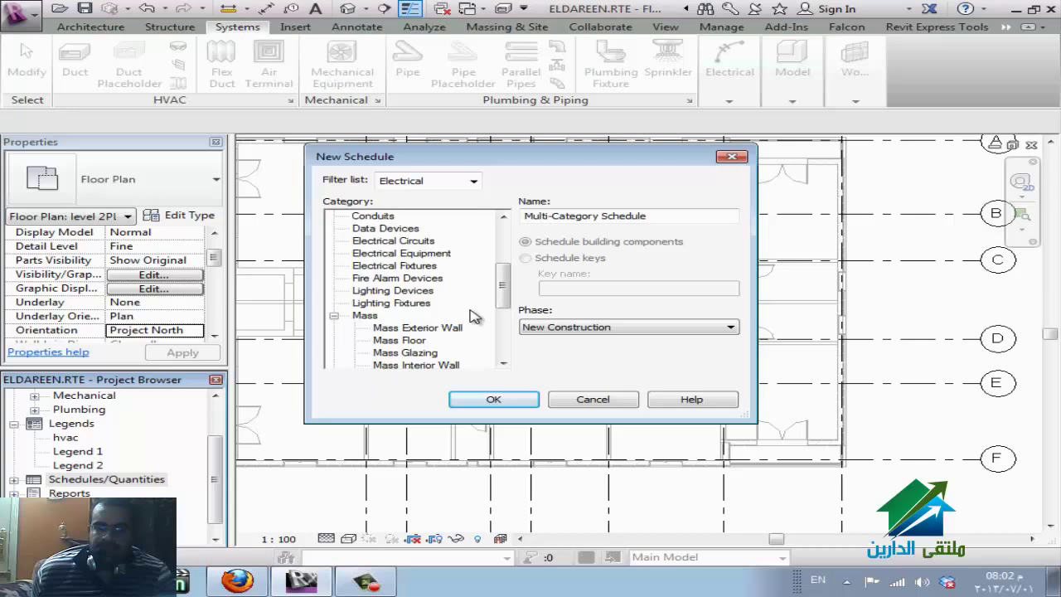
pyautogui.click(423, 304)
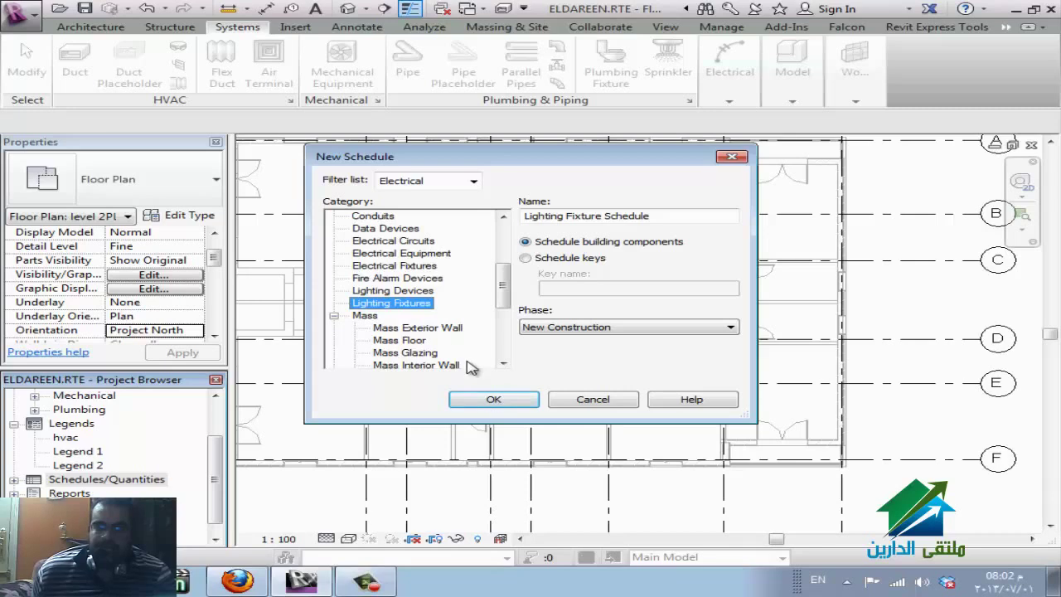
pyautogui.click(500, 405)
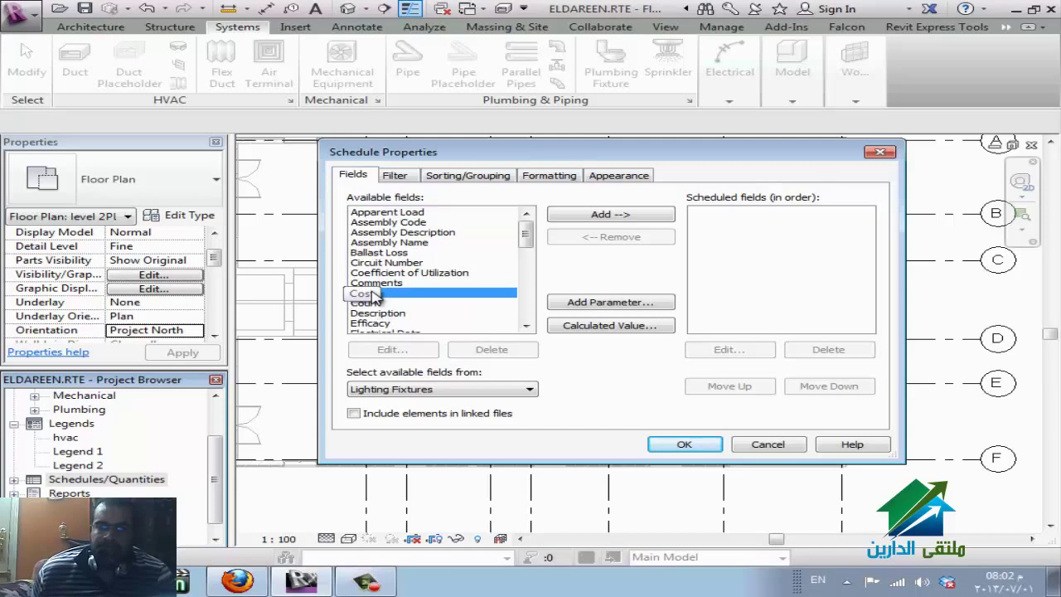
# - Add the Cost, Count, Level, Type and Wattage fields to the Lighting Fixture Schedule
pyautogui.doubleClick(375, 295)
pyautogui.doubleClick(382, 298)
pyautogui.scroll(-2, 389, 303)
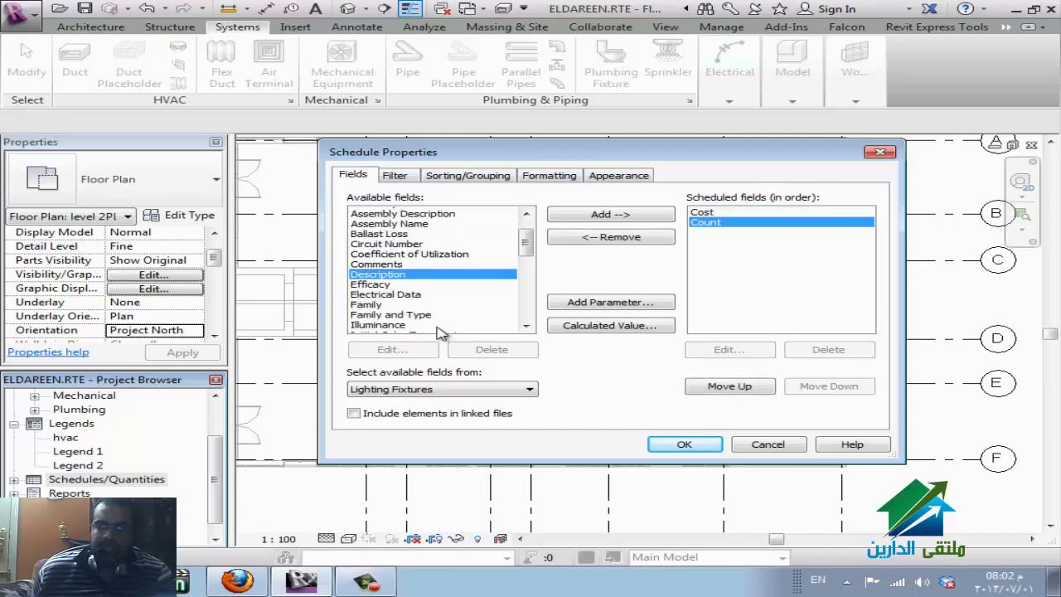
pyautogui.scroll(-3, 439, 321)
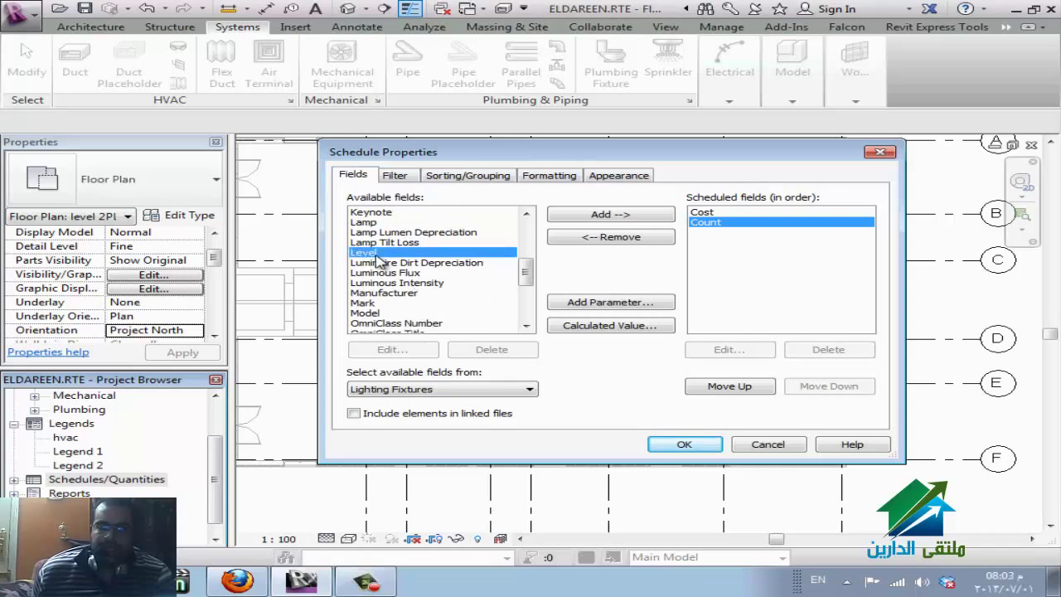
pyautogui.doubleClick(377, 253)
pyautogui.scroll(-2, 418, 286)
pyautogui.scroll(-2, 427, 299)
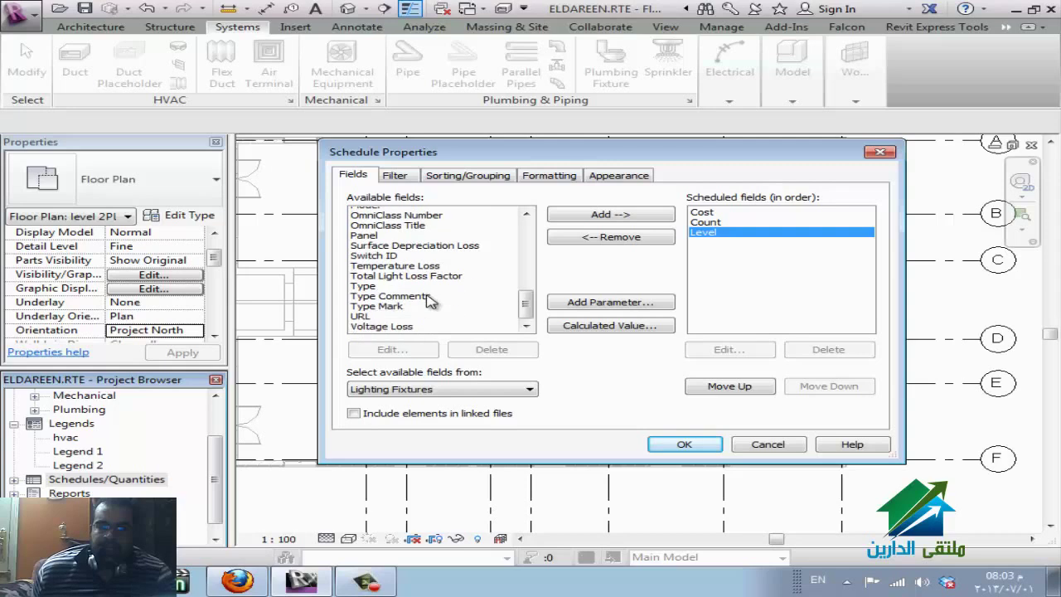
pyautogui.click(384, 286)
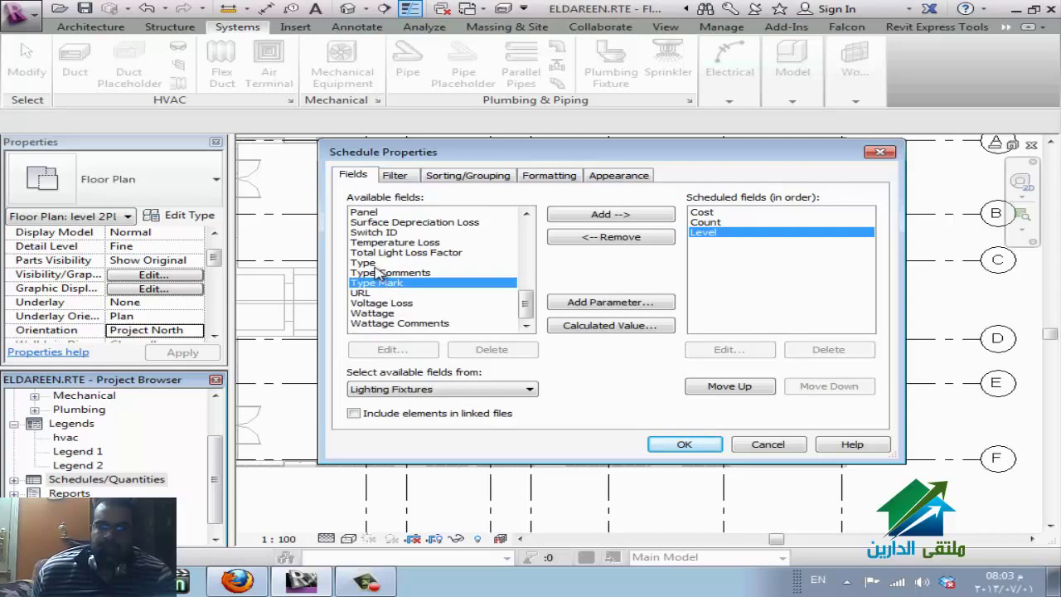
pyautogui.doubleClick(377, 263)
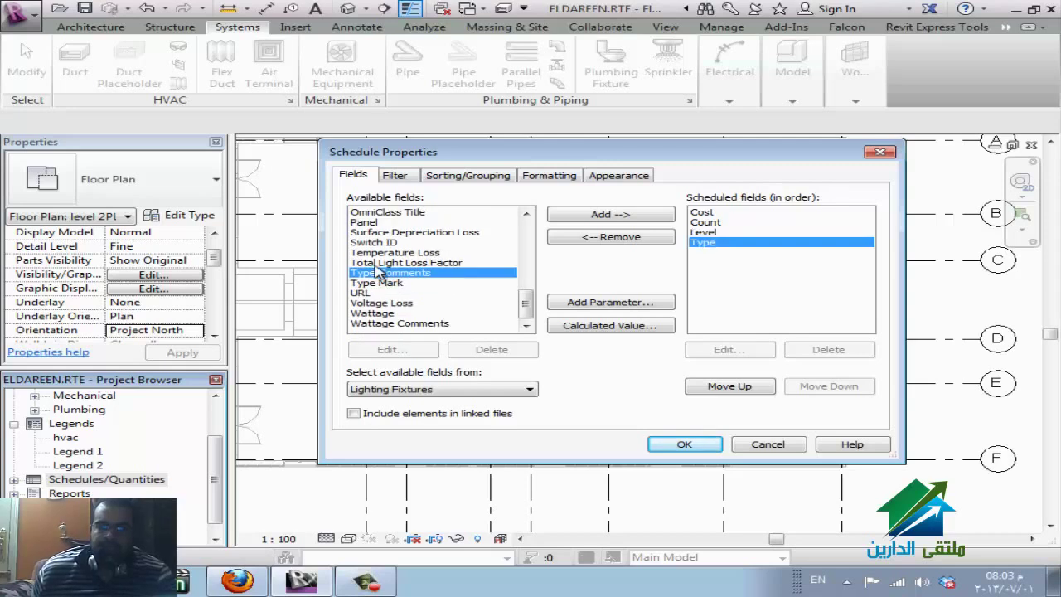
pyautogui.doubleClick(389, 313)
# - Add the Lamp, Family and Type, and Family fields, then apply the field list
pyautogui.scroll(4, 414, 281)
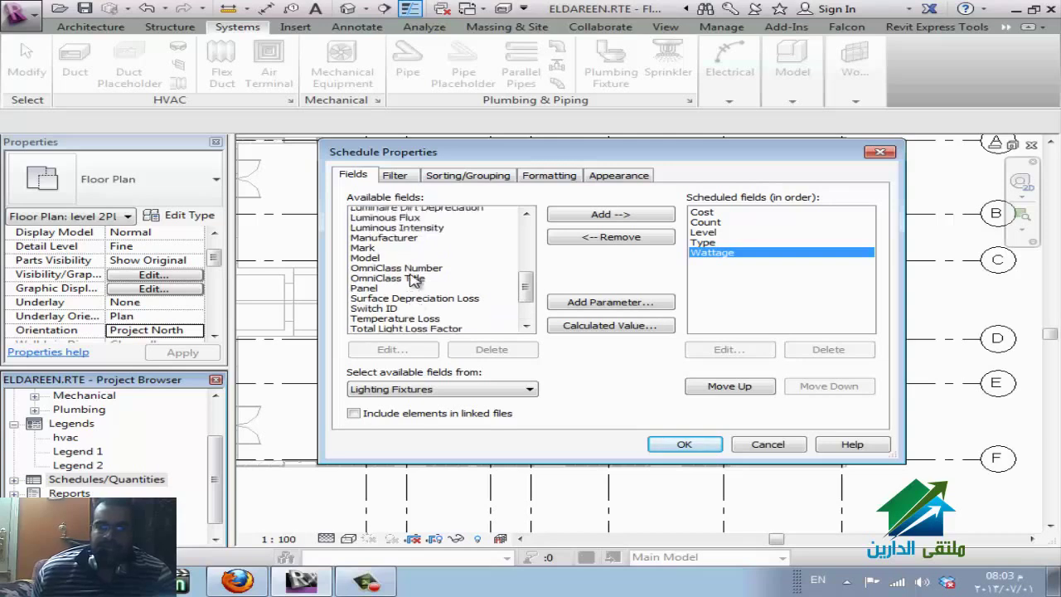
pyautogui.scroll(1, 419, 267)
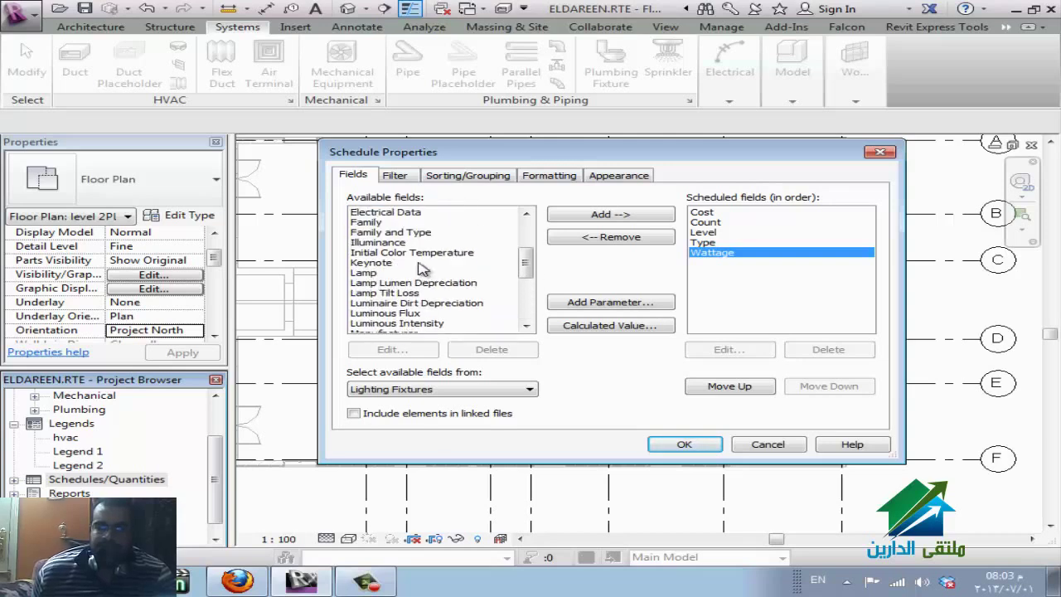
pyautogui.doubleClick(373, 275)
pyautogui.doubleClick(382, 233)
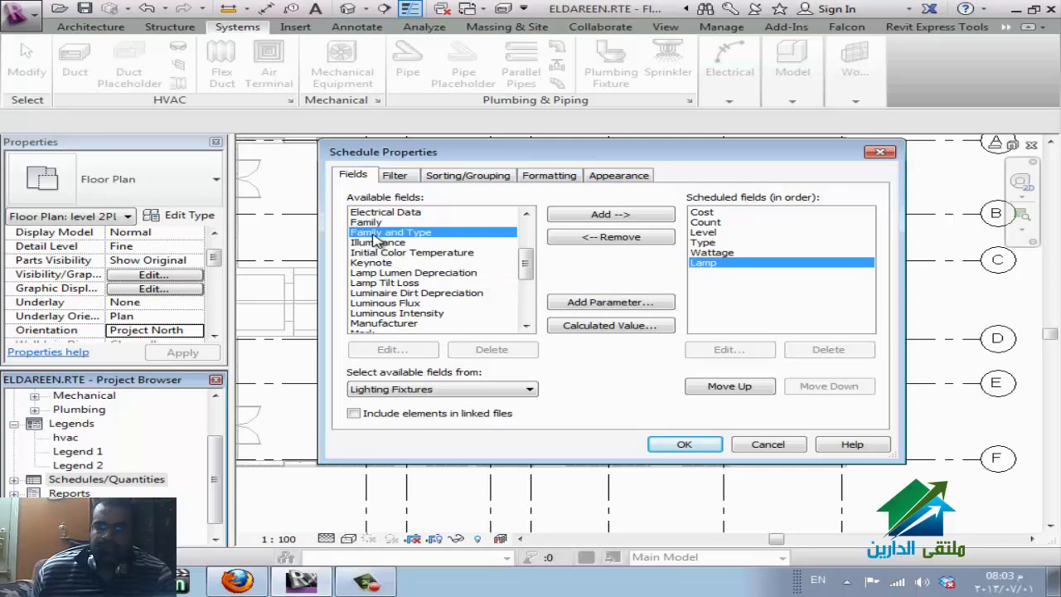
pyautogui.scroll(2, 412, 265)
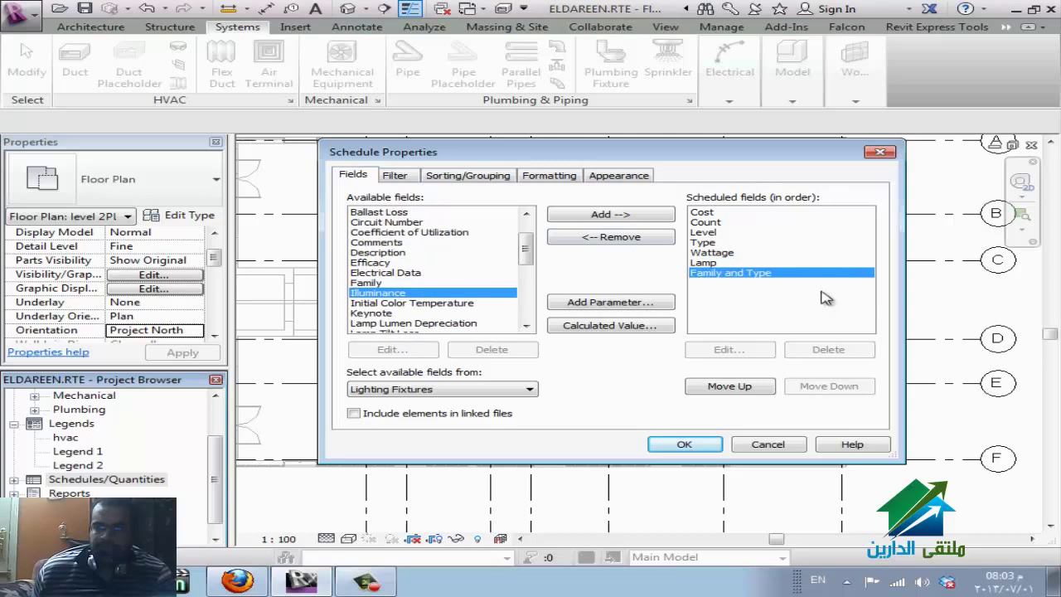
pyautogui.click(423, 243)
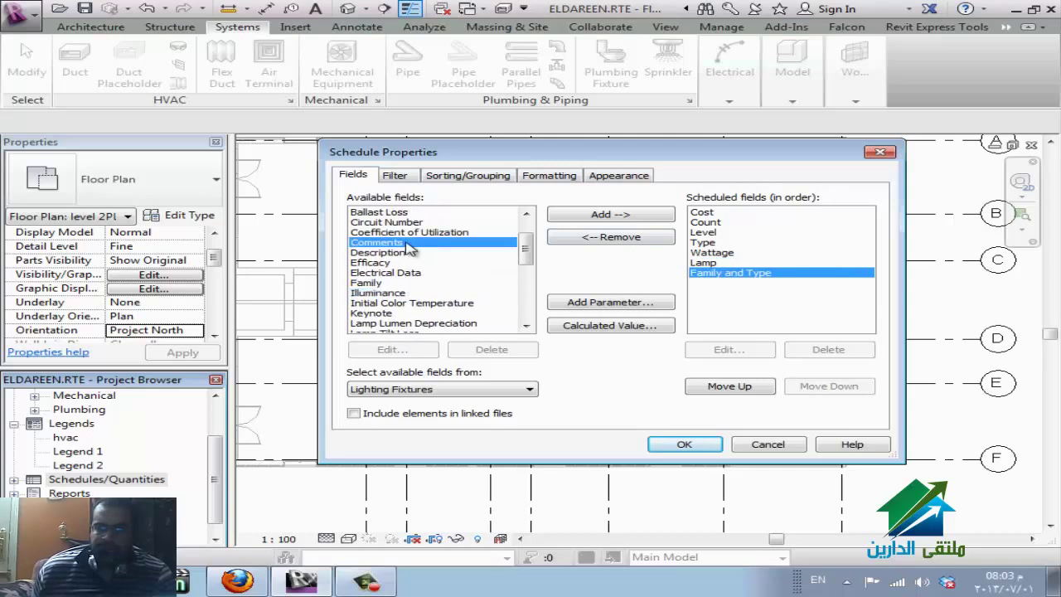
pyautogui.scroll(2, 410, 253)
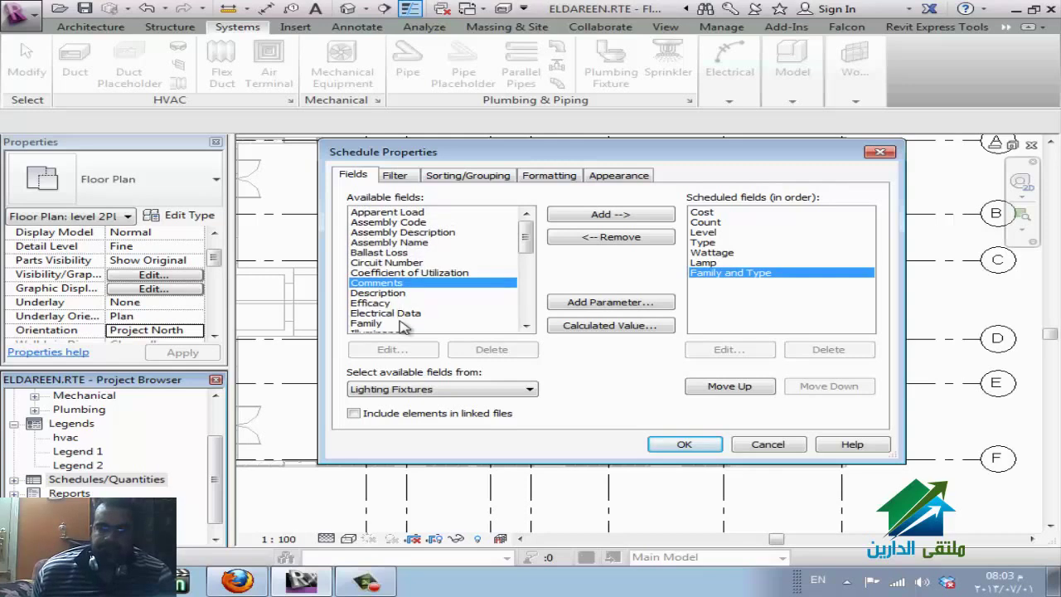
pyautogui.scroll(-1, 404, 325)
pyautogui.click(385, 292)
pyautogui.click(609, 213)
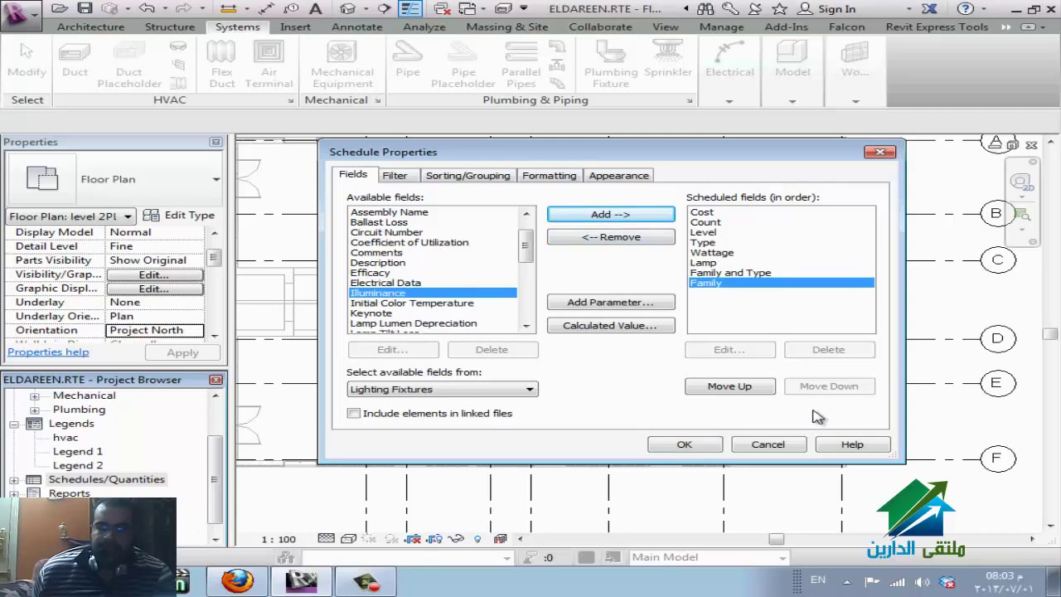
pyautogui.click(696, 445)
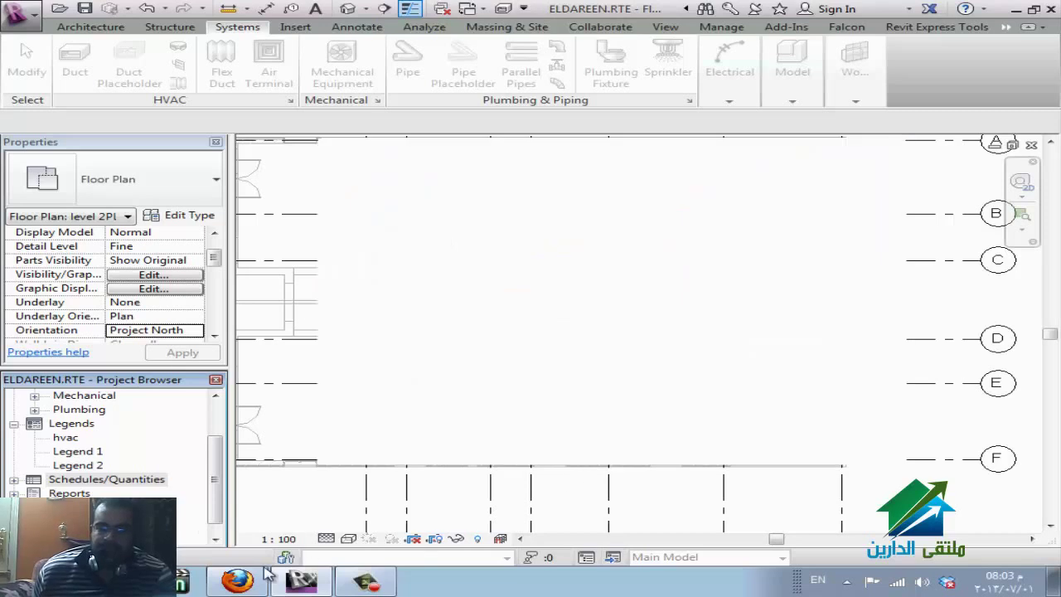
# - Check the WizIQ Screen Share Viewer, then minimise Firefox to return to the Revit schedule
pyautogui.click(239, 580)
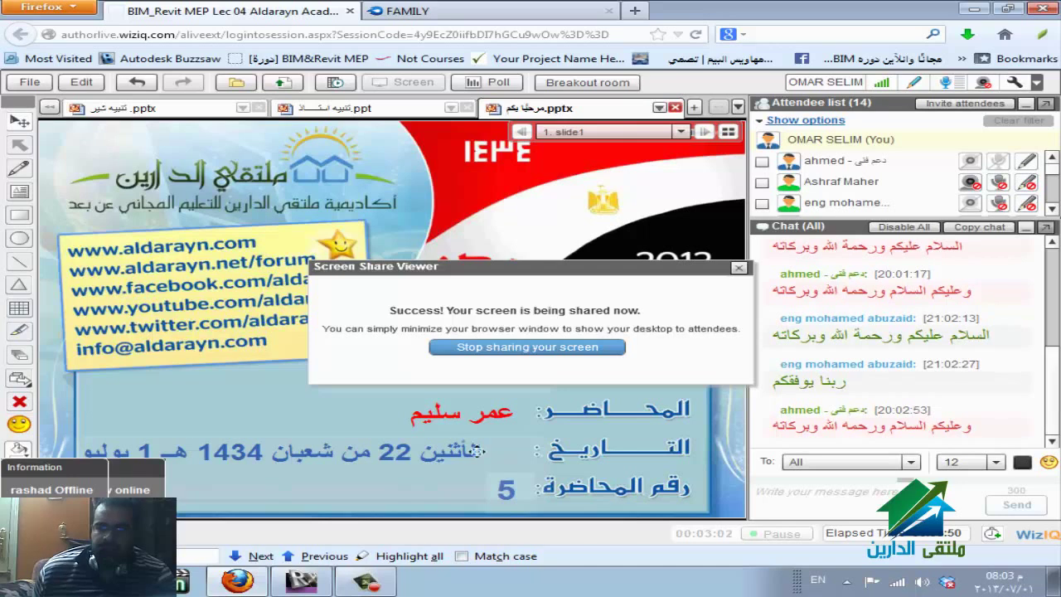
pyautogui.click(236, 580)
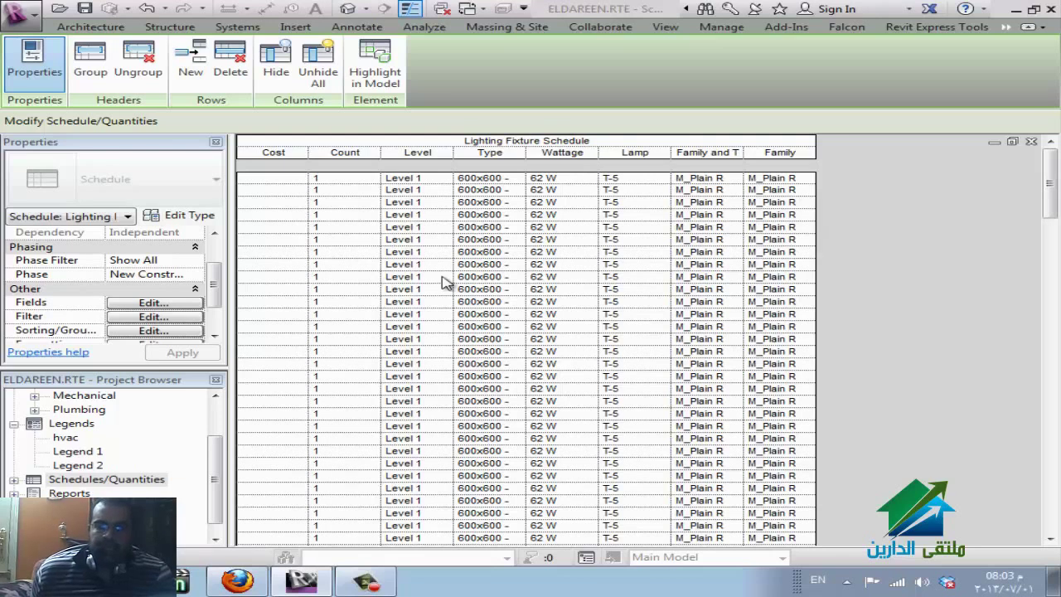
# - Select a Cost cell in the Lighting Fixture Schedule and look over the schedule creation options
pyautogui.click(300, 246)
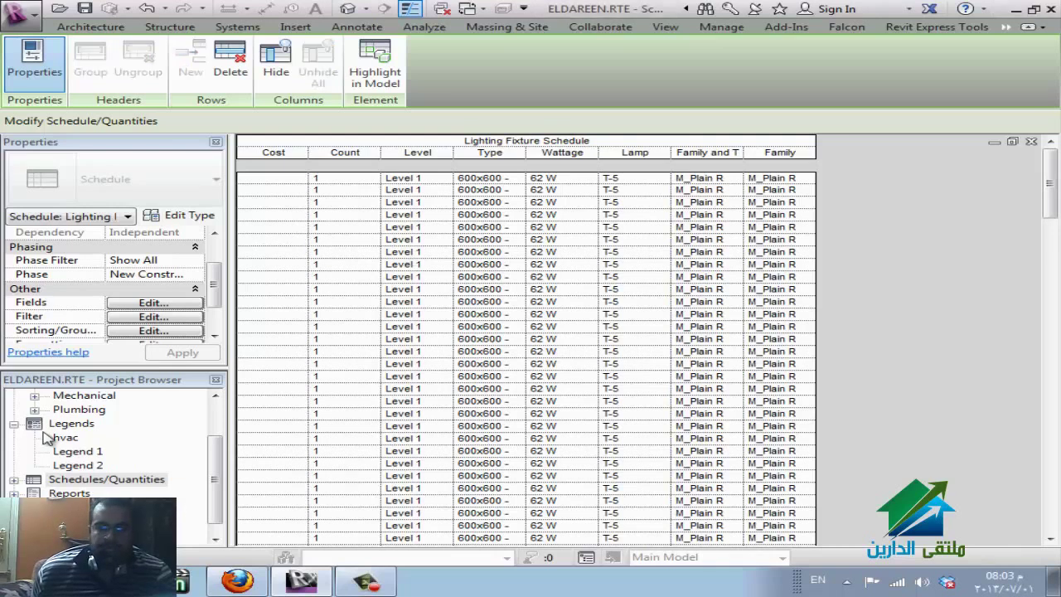
pyautogui.rightClick(87, 479)
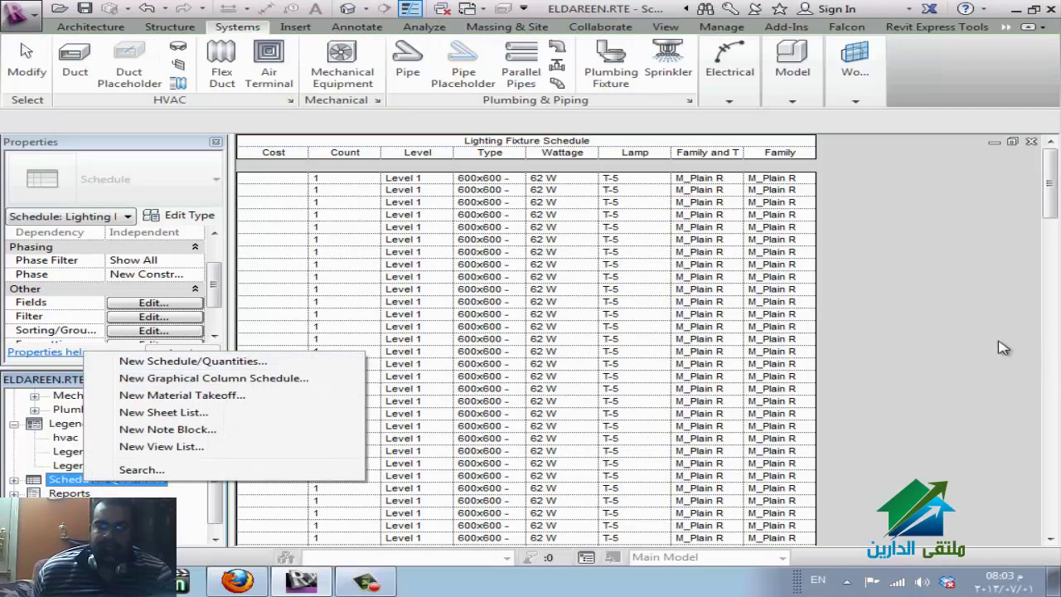
pyautogui.click(942, 341)
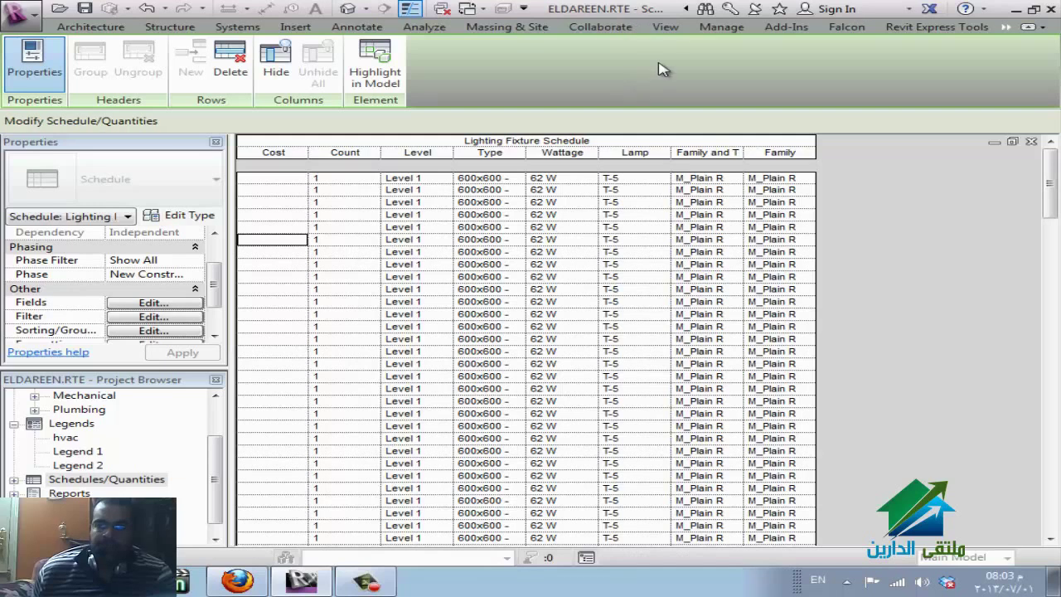
pyautogui.click(668, 29)
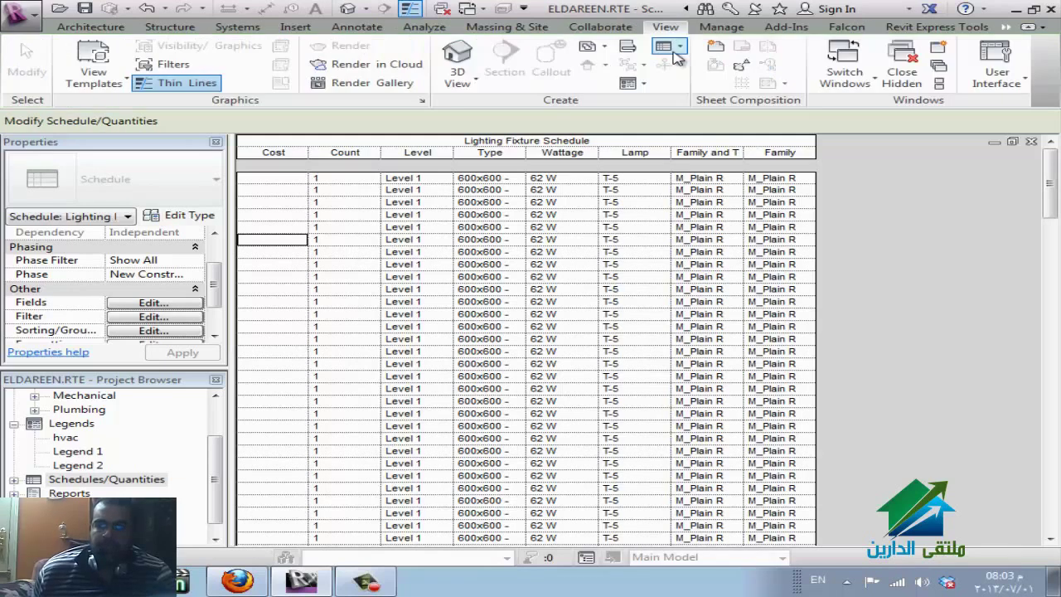
# - Create a Plumbing Fixtures schedule, filtering the category list to Piping instead of Electrical
pyautogui.click(675, 50)
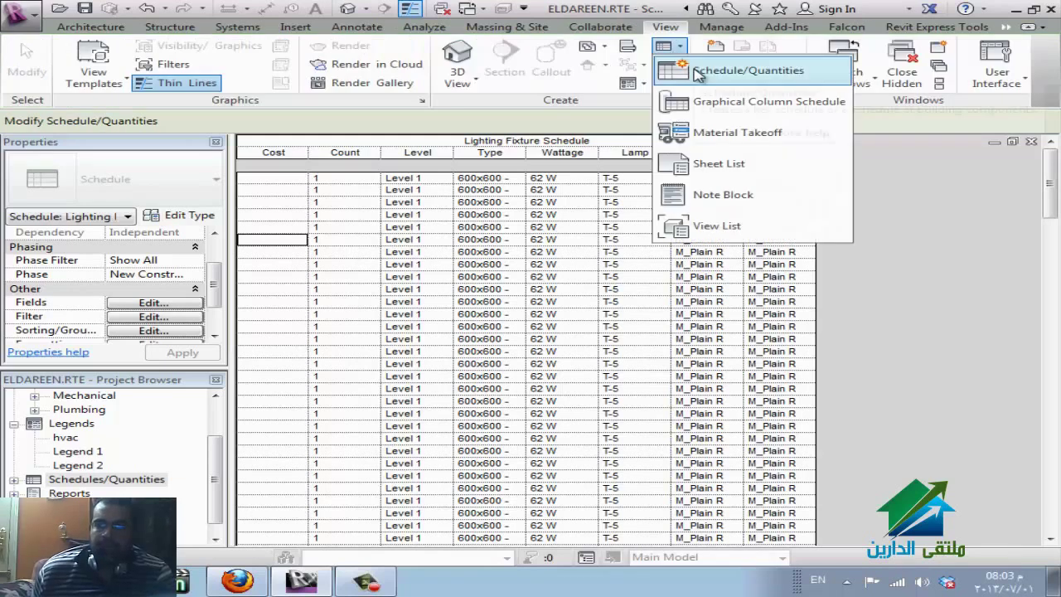
pyautogui.click(696, 72)
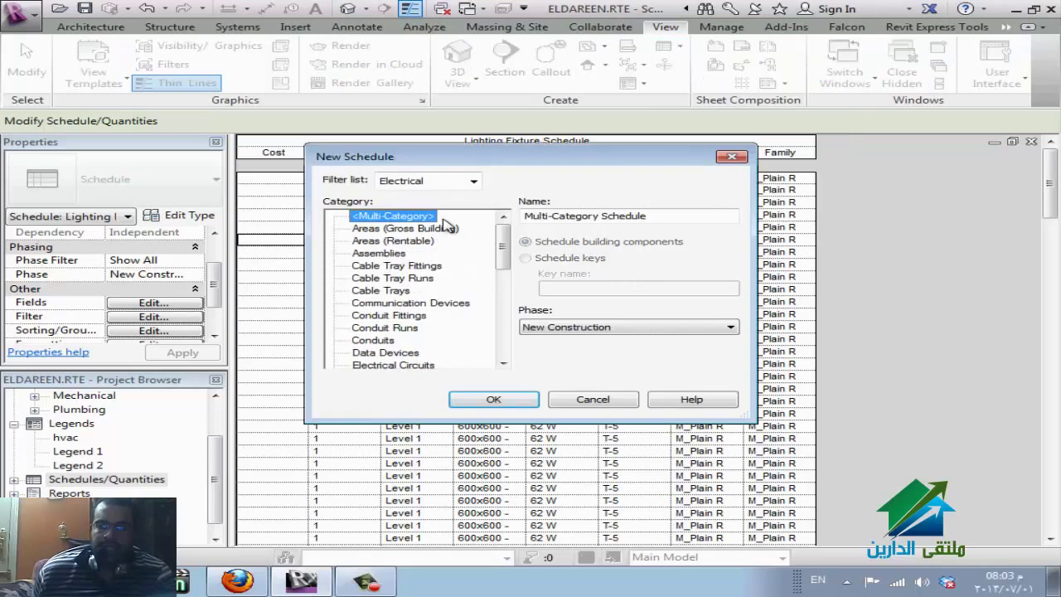
pyautogui.click(474, 182)
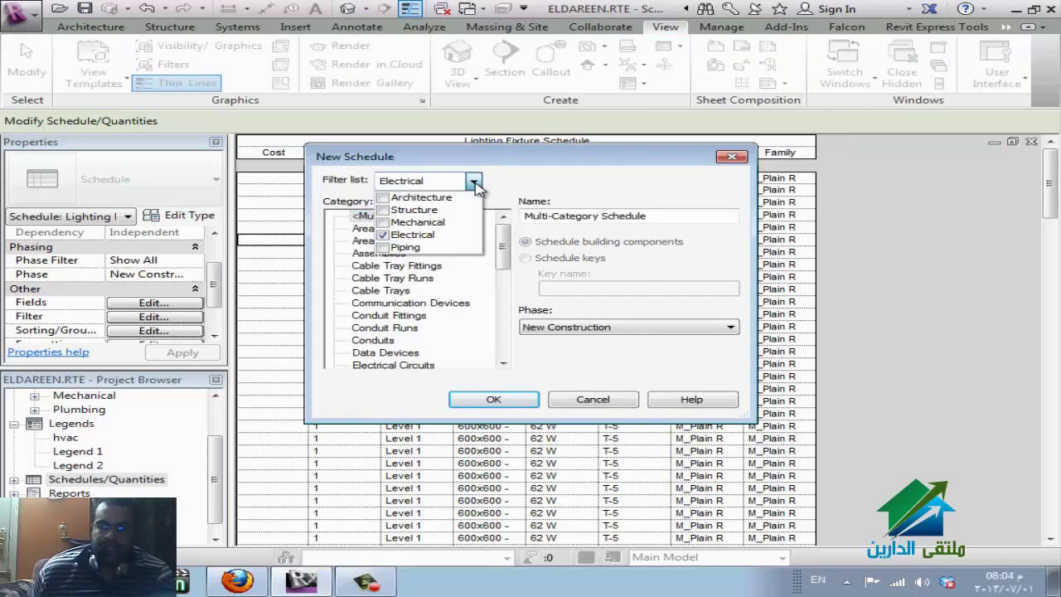
pyautogui.click(383, 248)
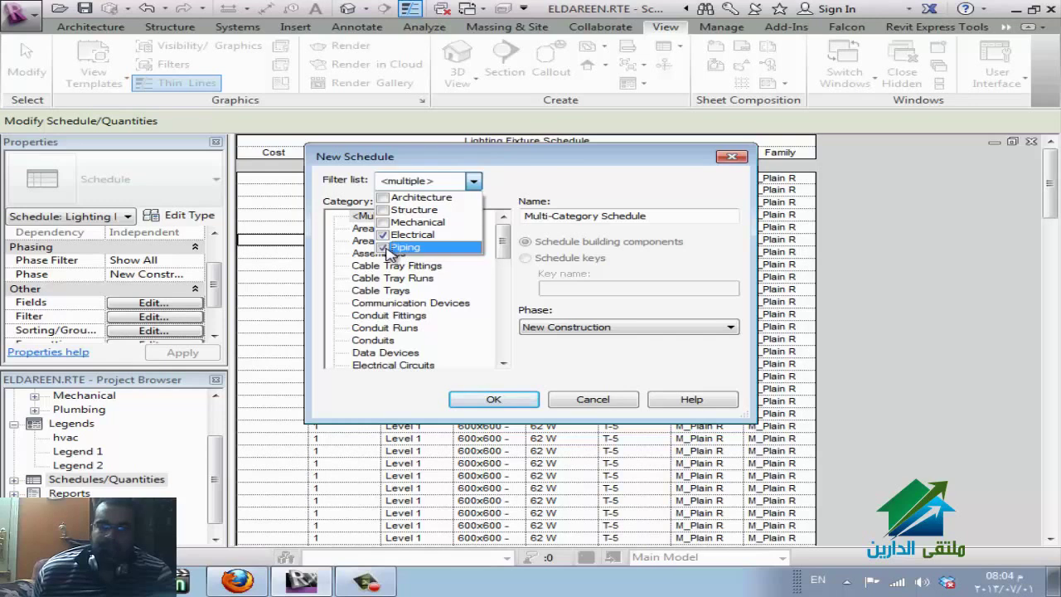
pyautogui.click(383, 234)
pyautogui.click(454, 290)
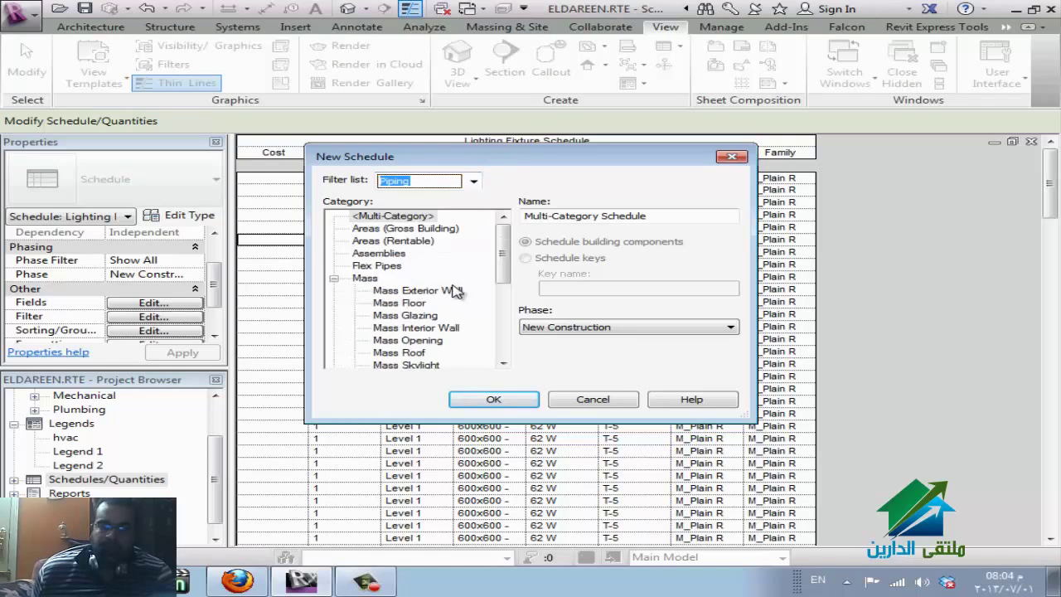
pyautogui.moveTo(502, 265); pyautogui.dragTo(502, 352)
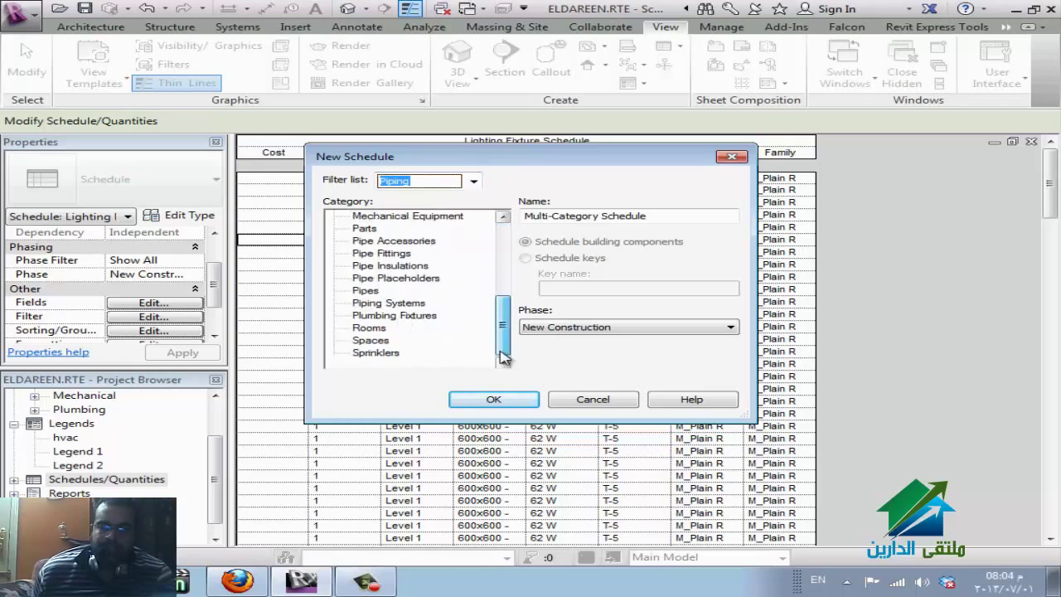
pyautogui.click(395, 278)
pyautogui.click(401, 315)
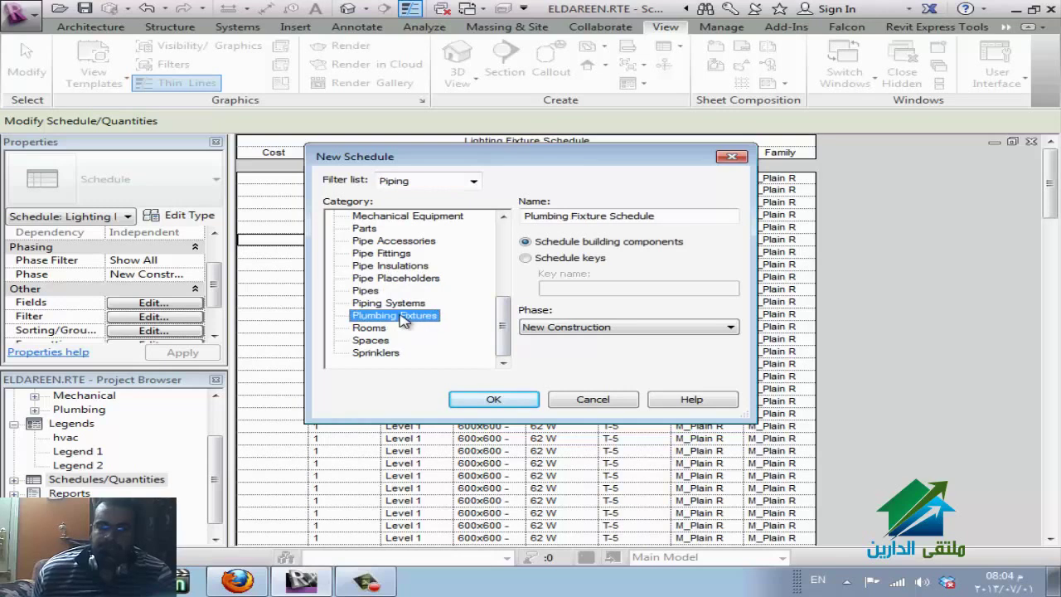
pyautogui.click(494, 399)
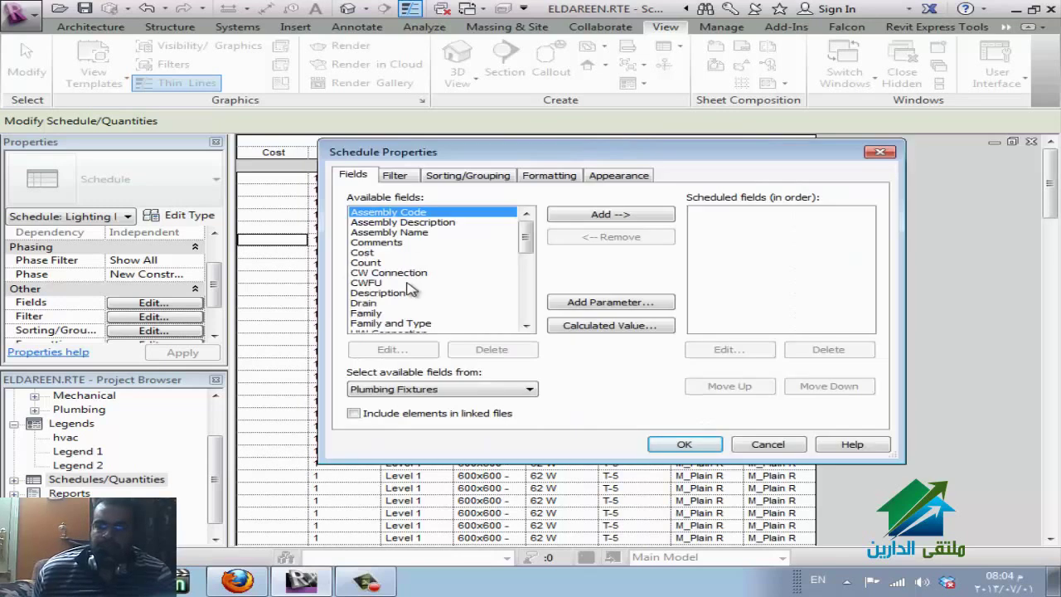
# - Give the Plumbing Fixture Schedule Family, Family and Type, and Type columns, then close it
pyautogui.click(377, 282)
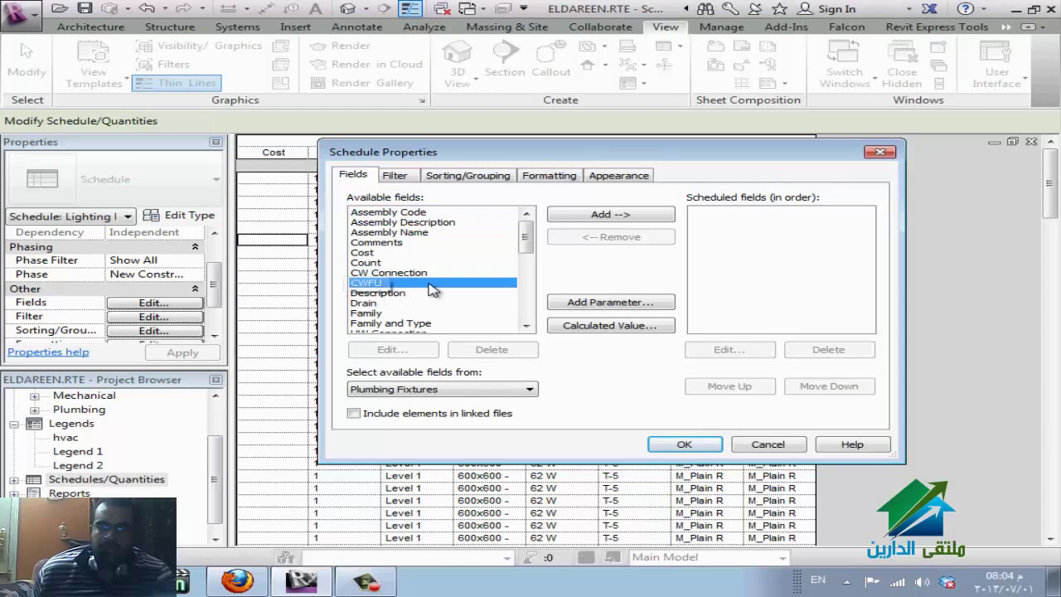
pyautogui.scroll(-1, 458, 292)
pyautogui.scroll(-1, 458, 292)
pyautogui.doubleClick(377, 282)
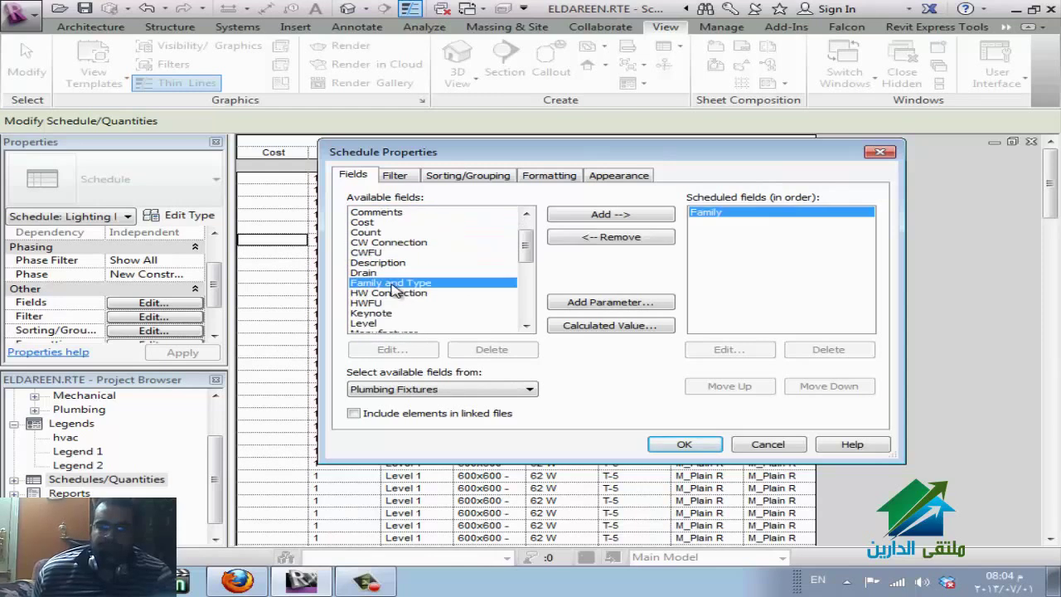
pyautogui.doubleClick(392, 283)
pyautogui.scroll(-3, 436, 321)
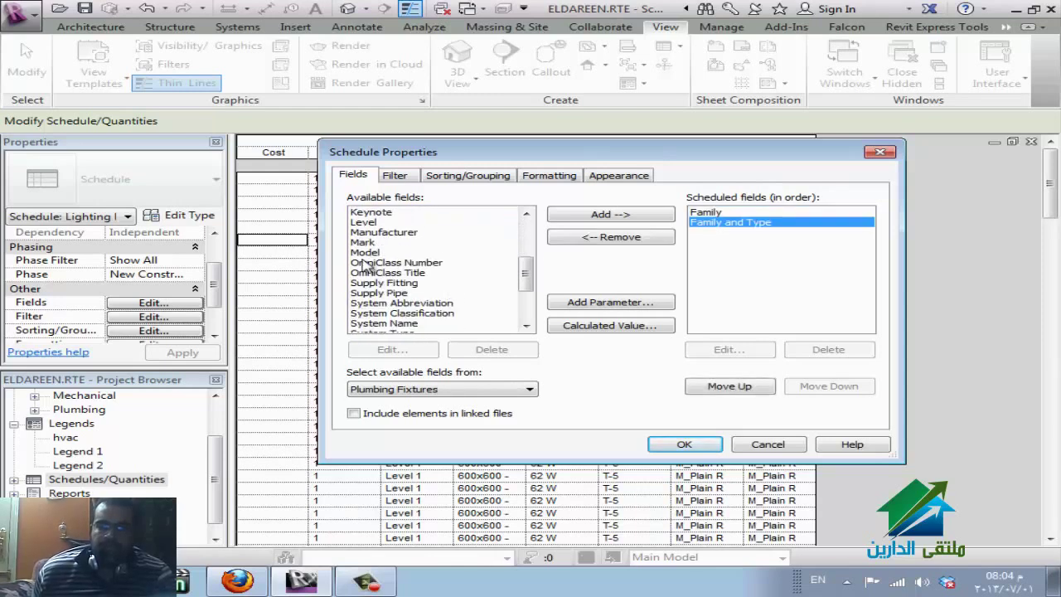
pyautogui.scroll(-2, 377, 323)
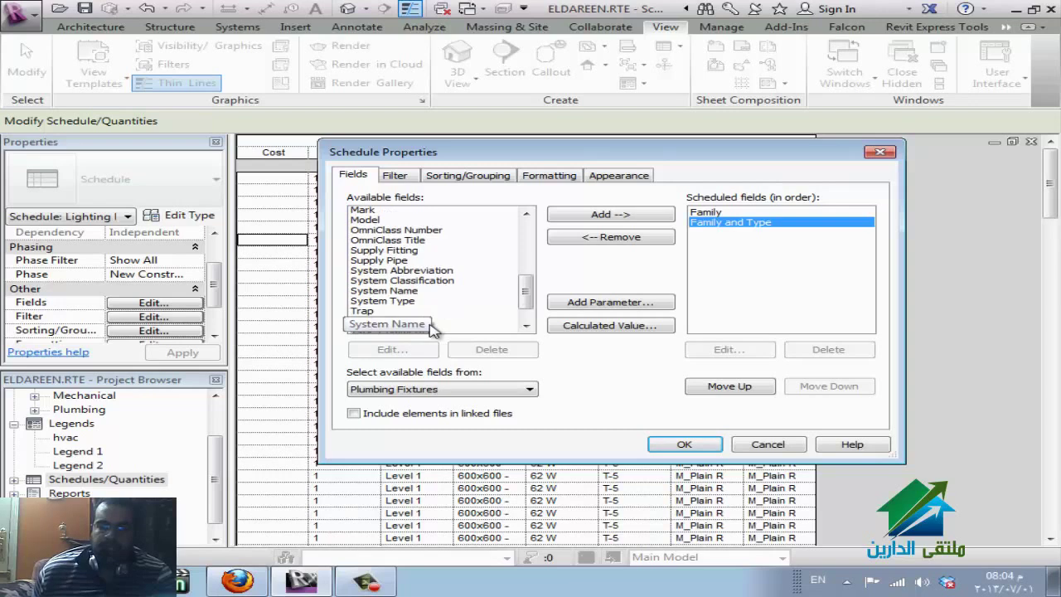
pyautogui.doubleClick(364, 294)
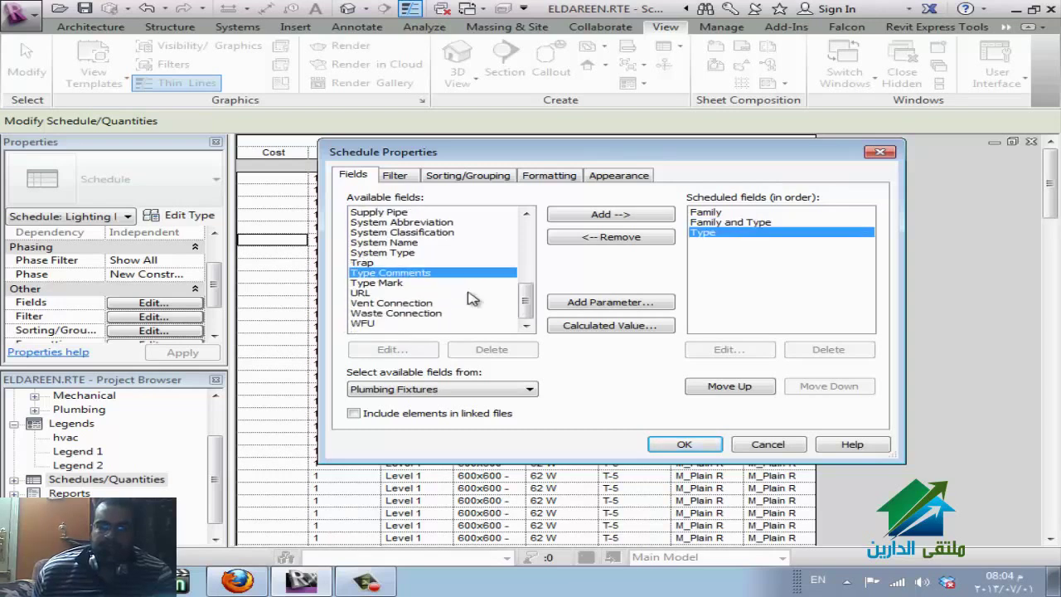
pyautogui.scroll(1, 412, 308)
pyautogui.scroll(2, 414, 308)
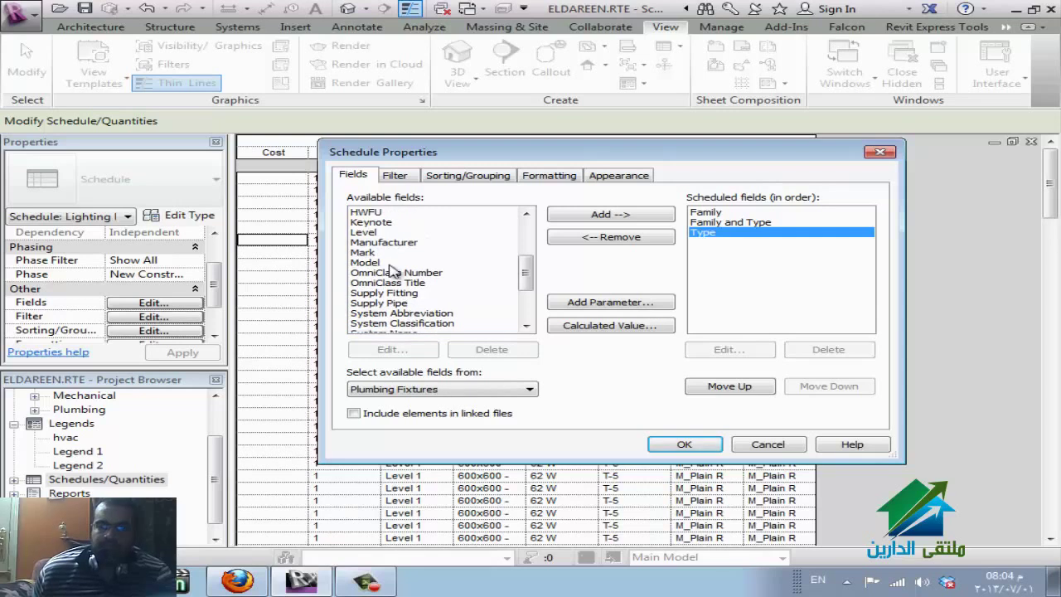
pyautogui.click(676, 441)
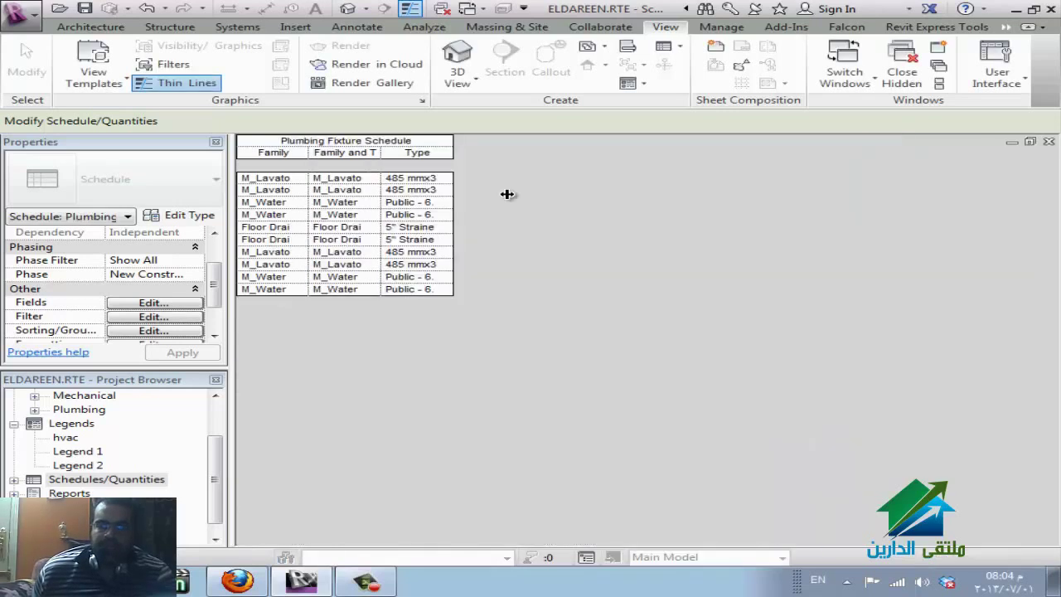
pyautogui.click(1048, 142)
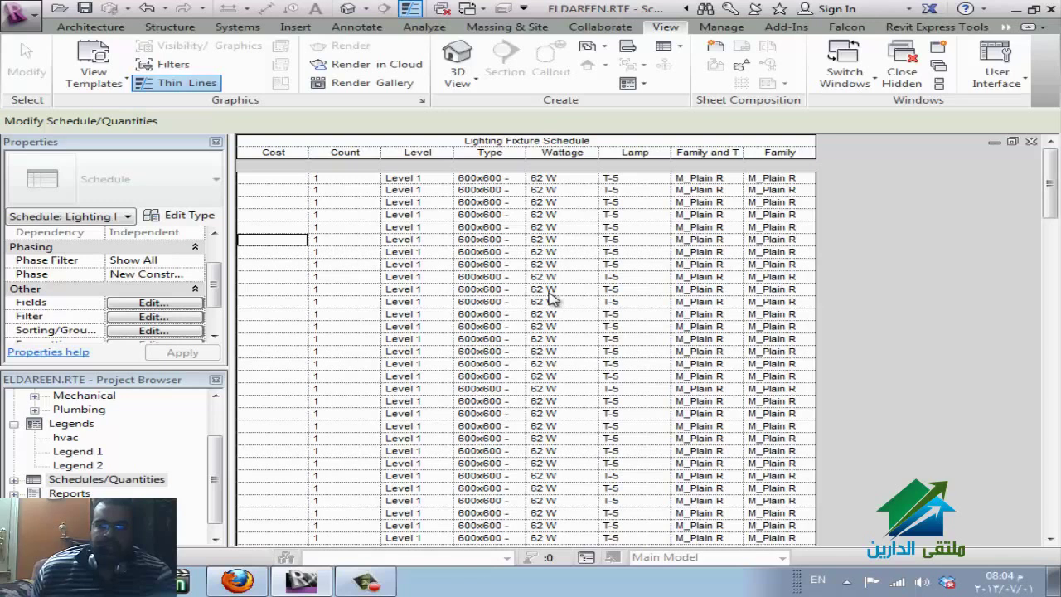
# - Widen the Lighting Fixture Schedule's Family column to show fuller 'M_Plain Reces…' family names
pyautogui.scroll(-3, 536, 339)
pyautogui.scroll(-10, 537, 340)
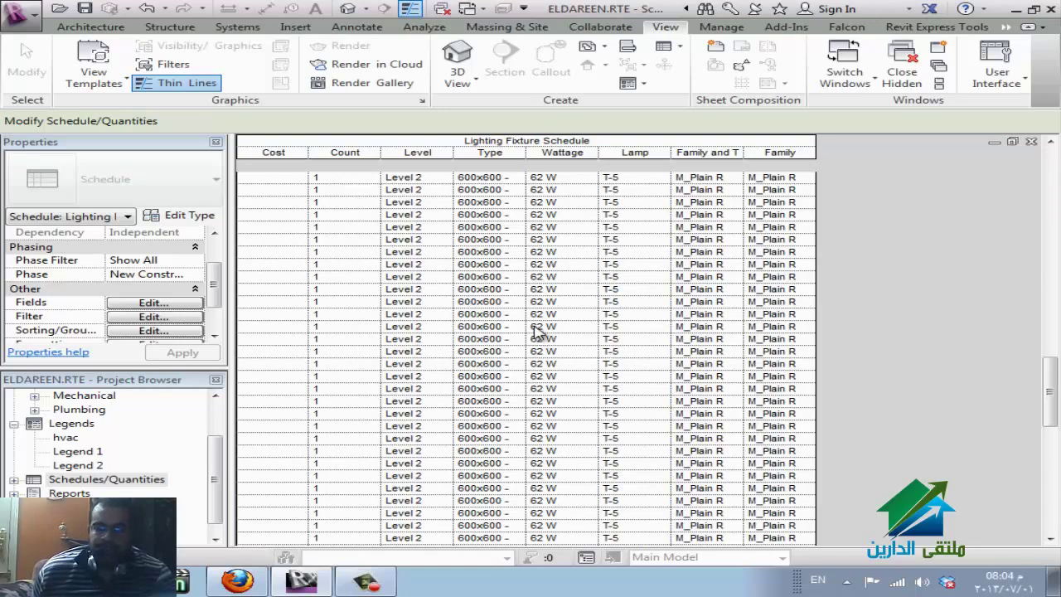
pyautogui.scroll(12, 536, 331)
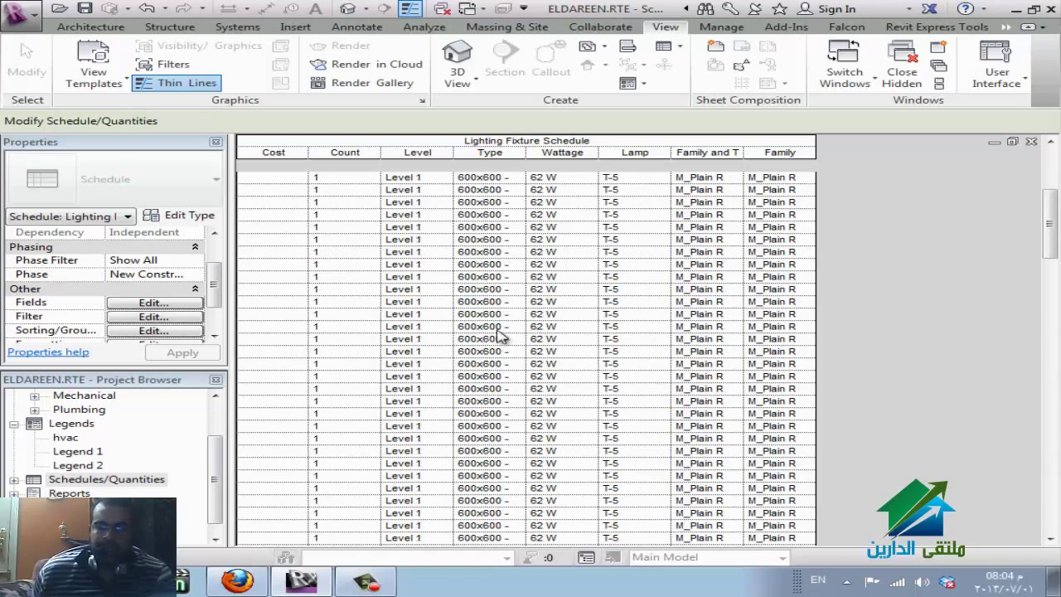
pyautogui.scroll(2, 498, 335)
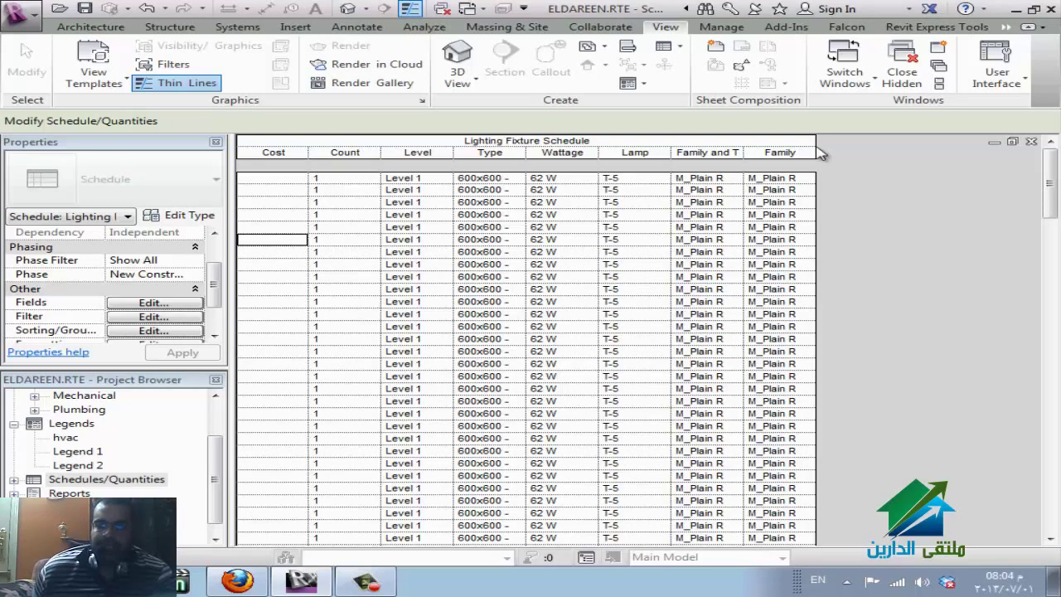
pyautogui.moveTo(814, 143); pyautogui.dragTo(840, 158)
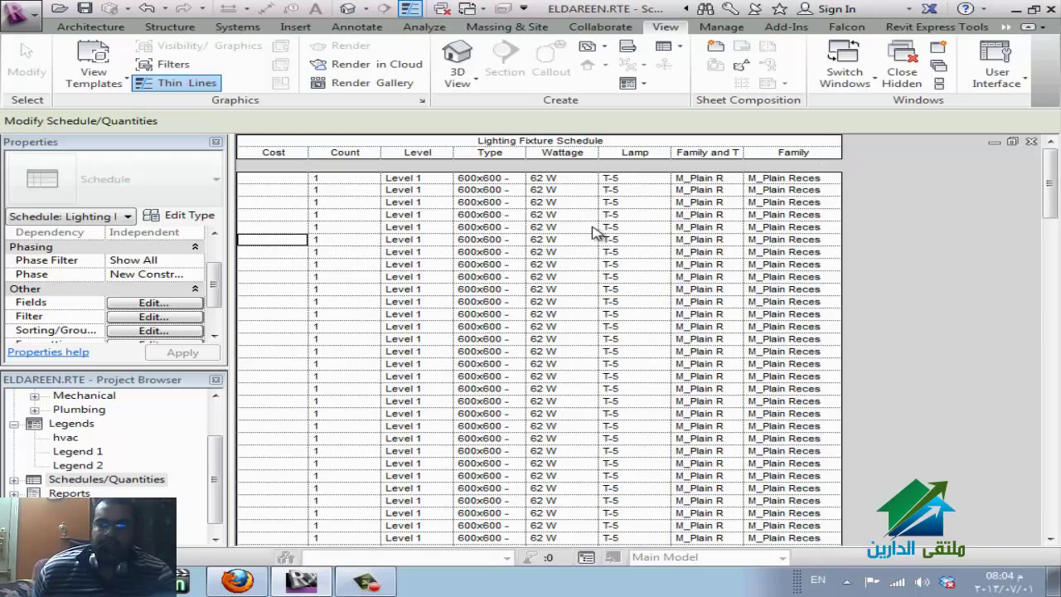
pyautogui.rightClick(92, 424)
pyautogui.click(83, 481)
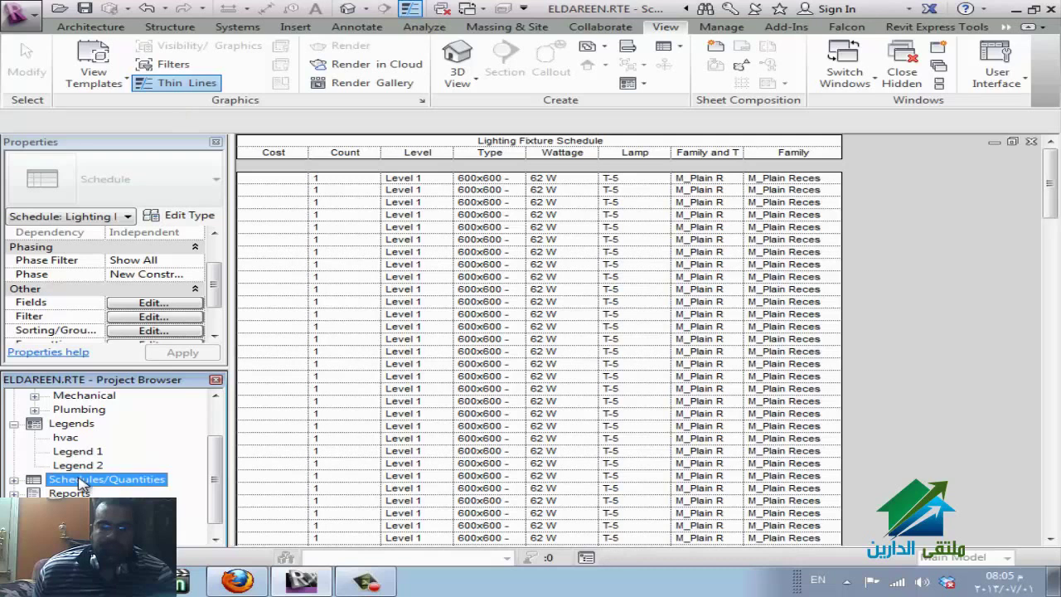
pyautogui.rightClick(79, 479)
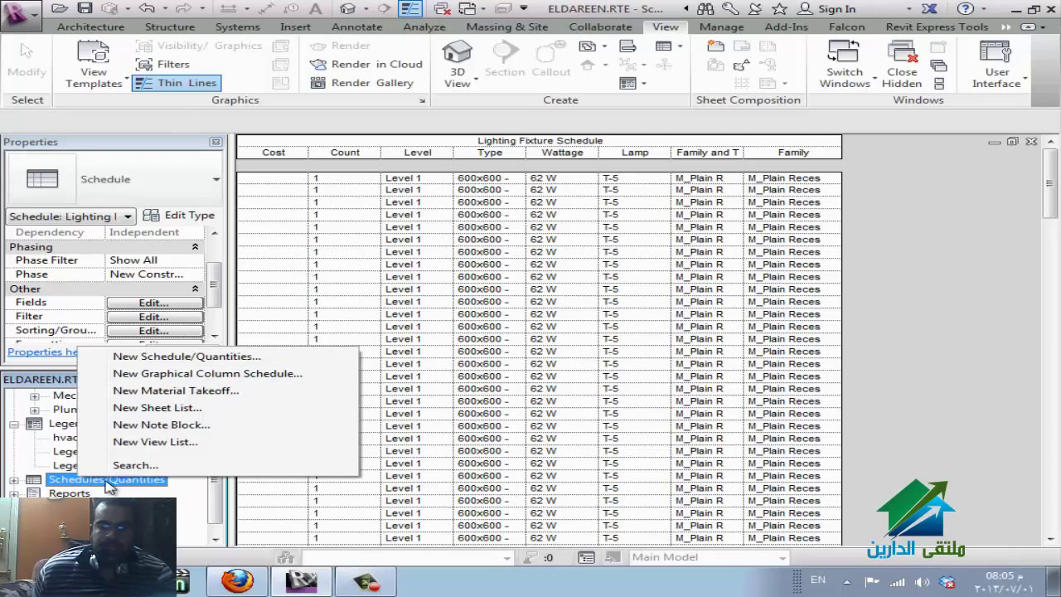
pyautogui.click(237, 356)
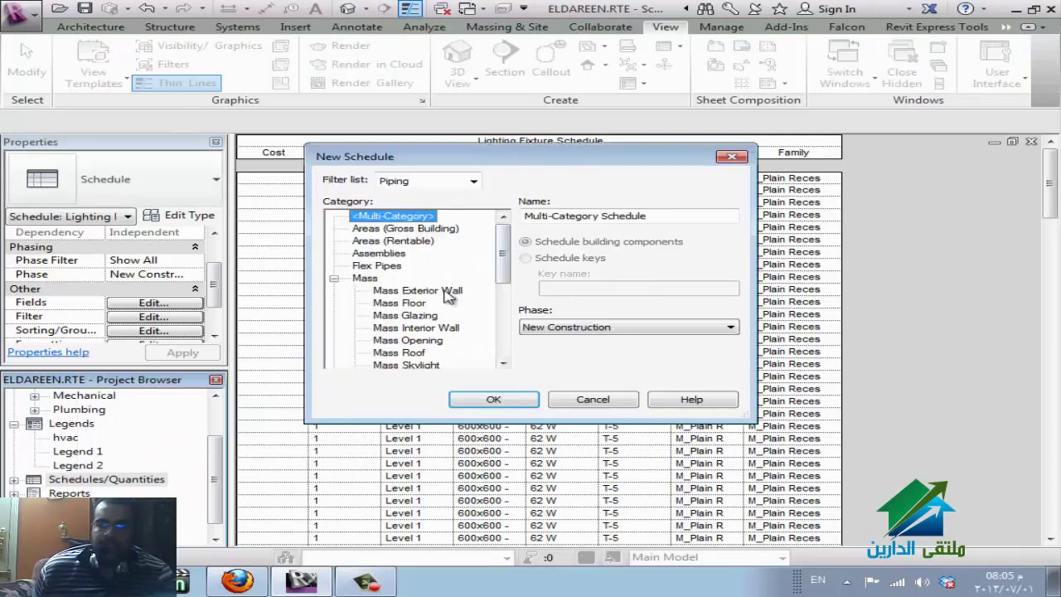
pyautogui.scroll(-3, 422, 331)
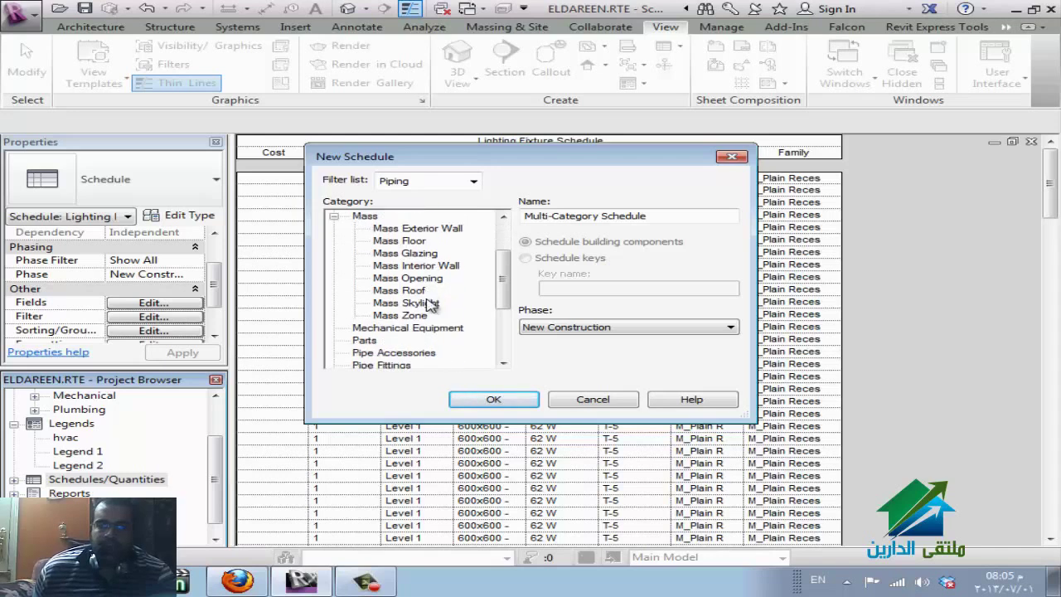
pyautogui.click(401, 290)
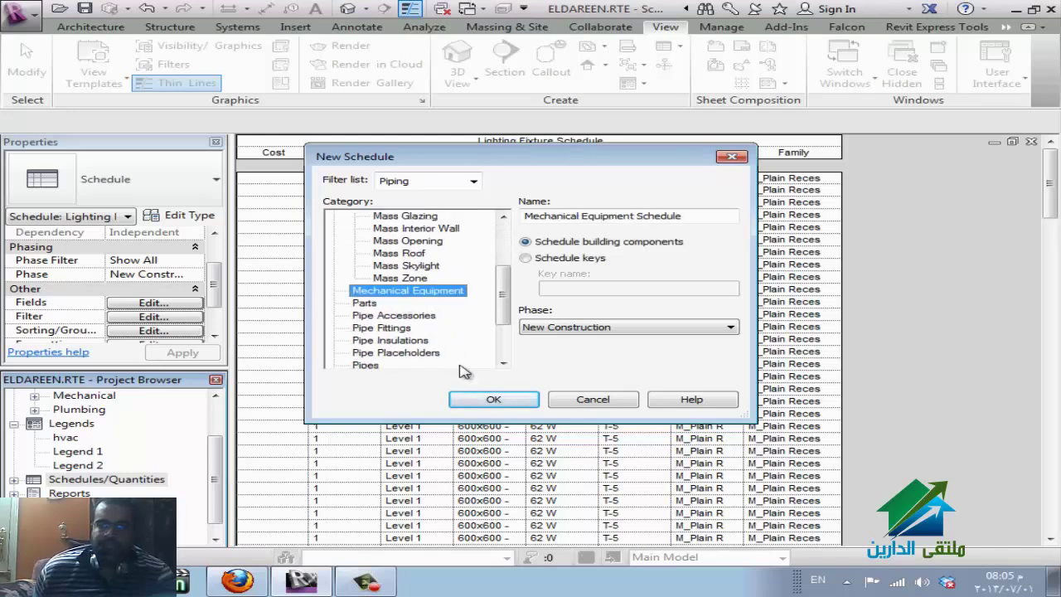
pyautogui.click(505, 401)
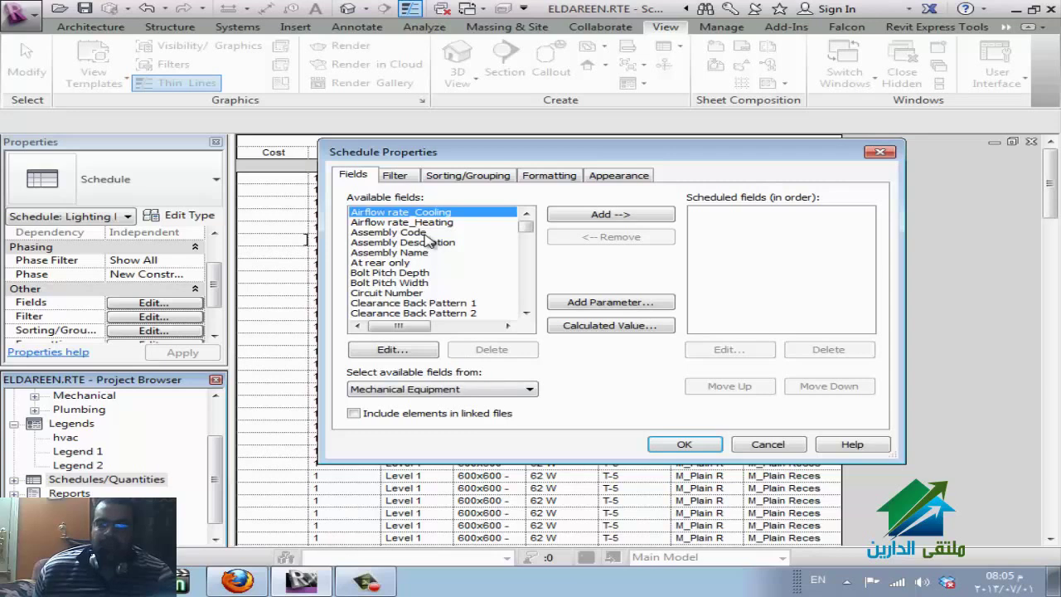
pyautogui.click(759, 446)
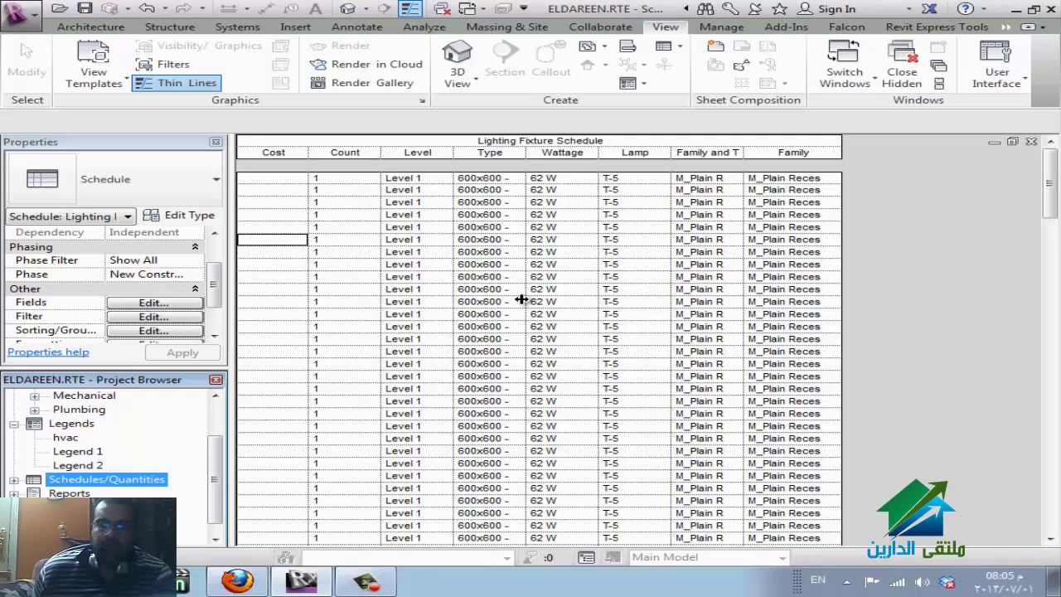
# - Close the Properties and Project Browser panels, then reopen only the Properties palette
pyautogui.click(215, 141)
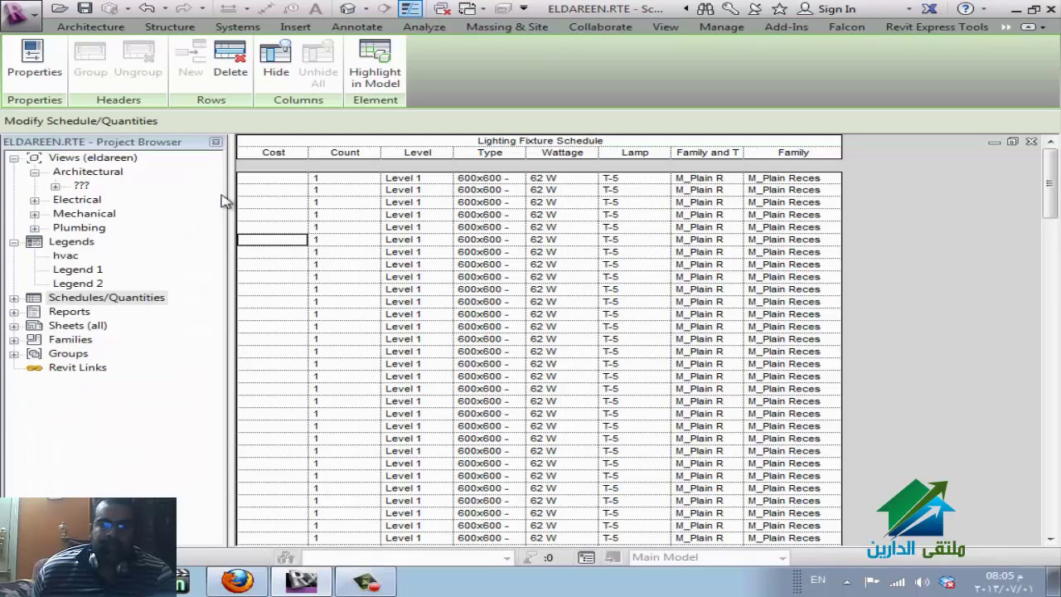
pyautogui.click(216, 142)
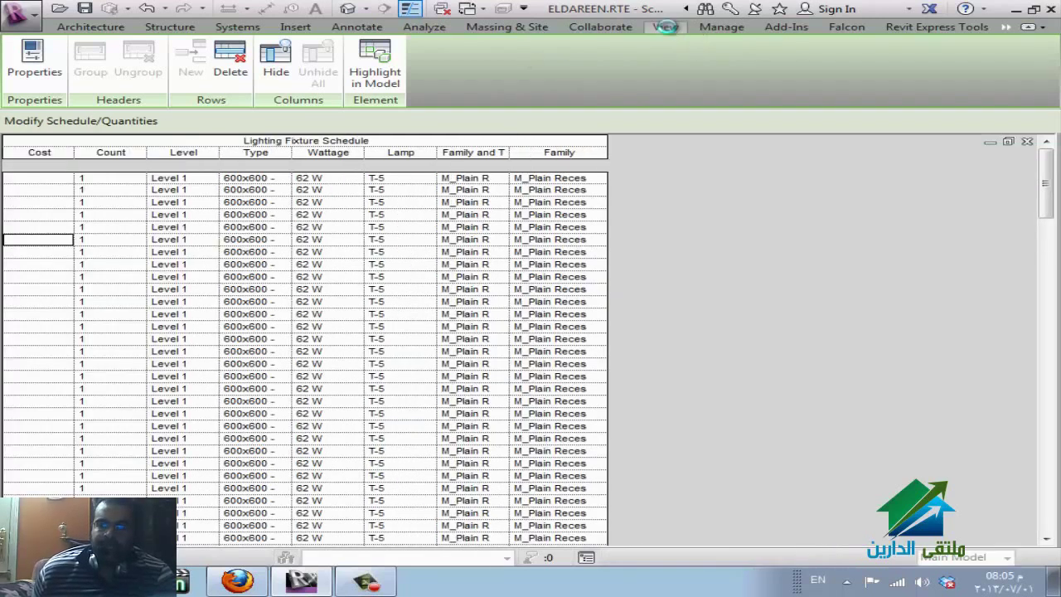
pyautogui.click(667, 27)
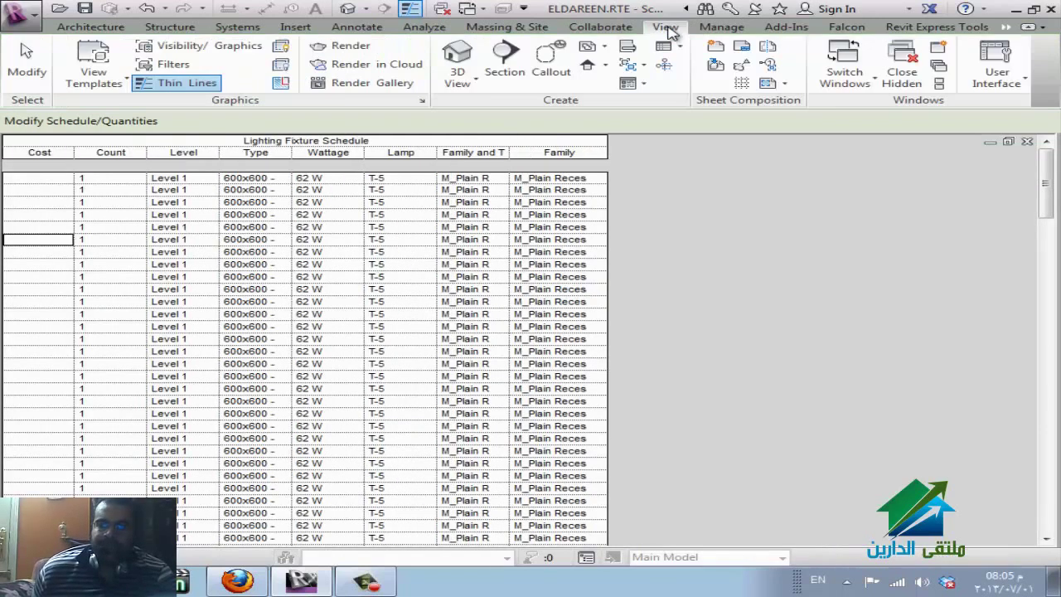
pyautogui.click(1021, 60)
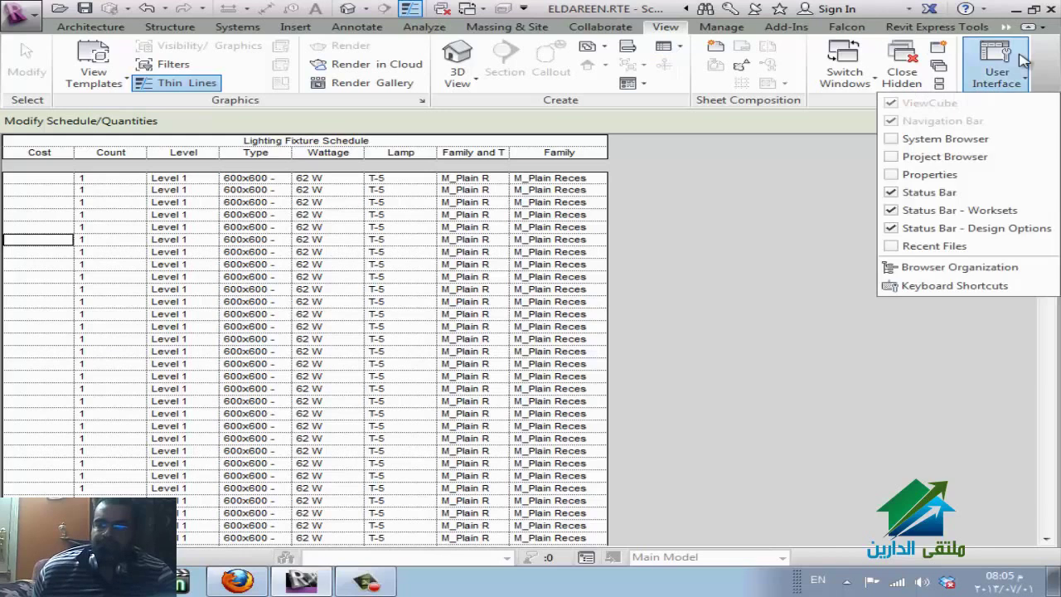
pyautogui.click(895, 175)
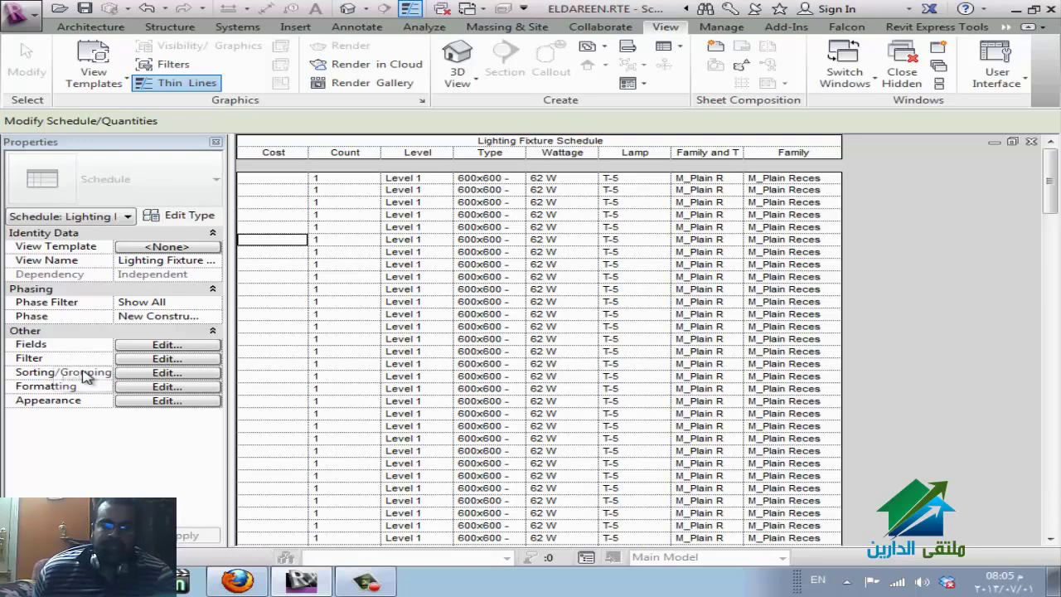
# - Open the schedule's Fields list and move Cost down four places to the bottom
pyautogui.click(190, 346)
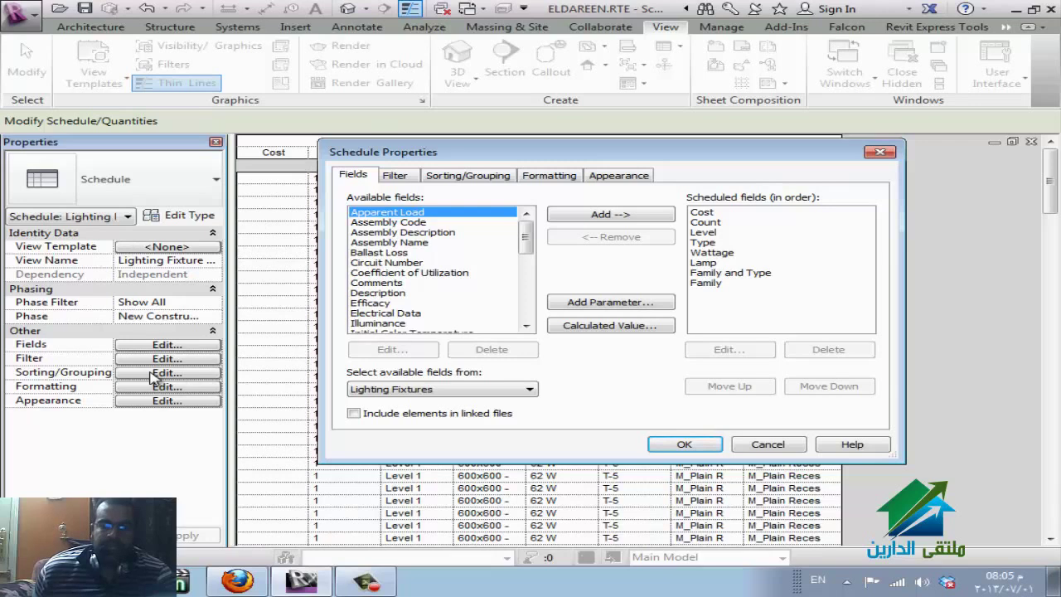
pyautogui.click(395, 175)
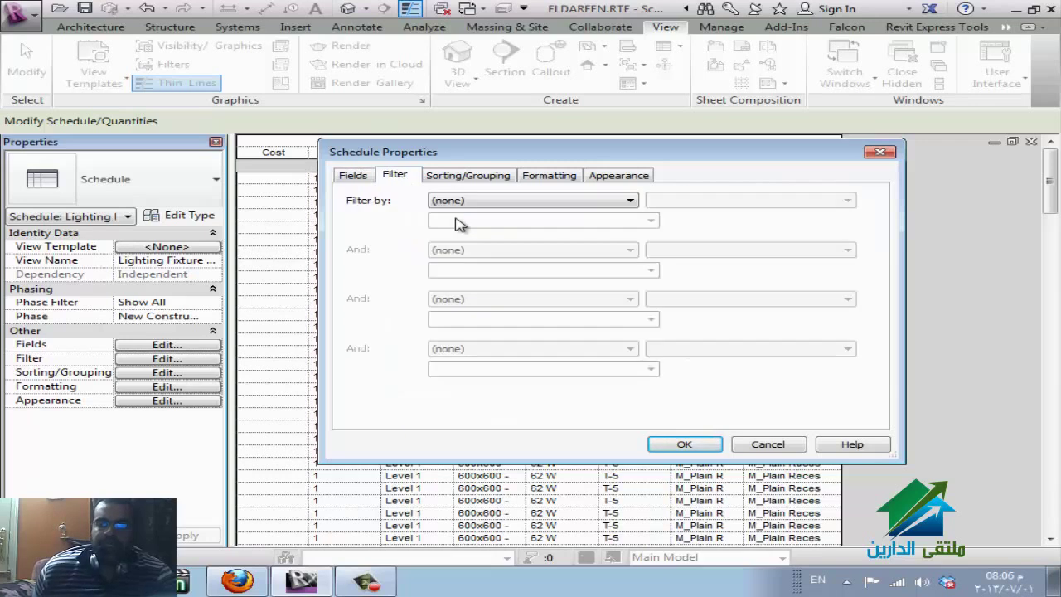
pyautogui.click(352, 176)
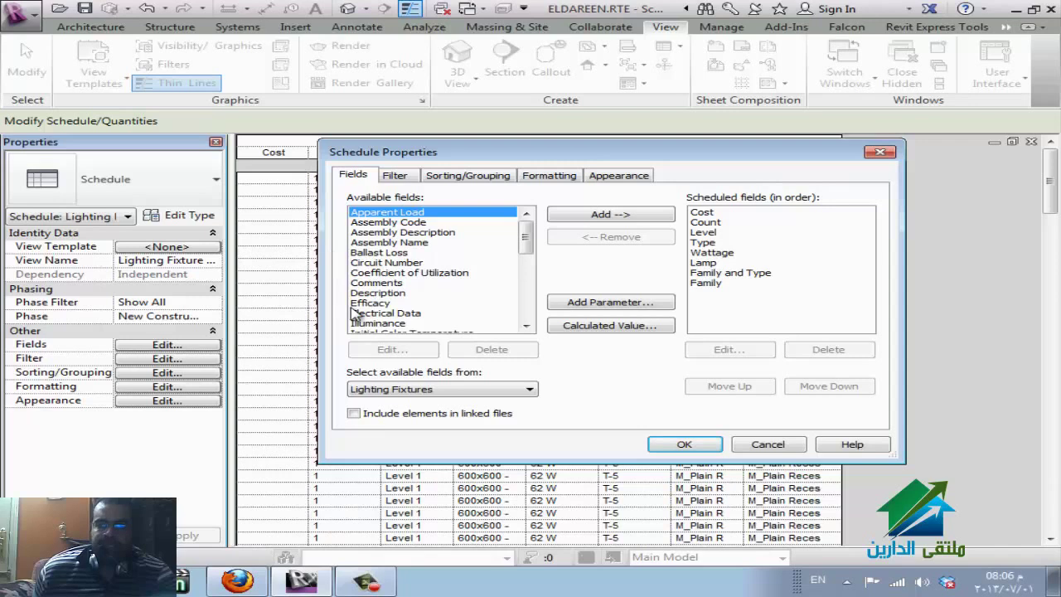
pyautogui.click(713, 212)
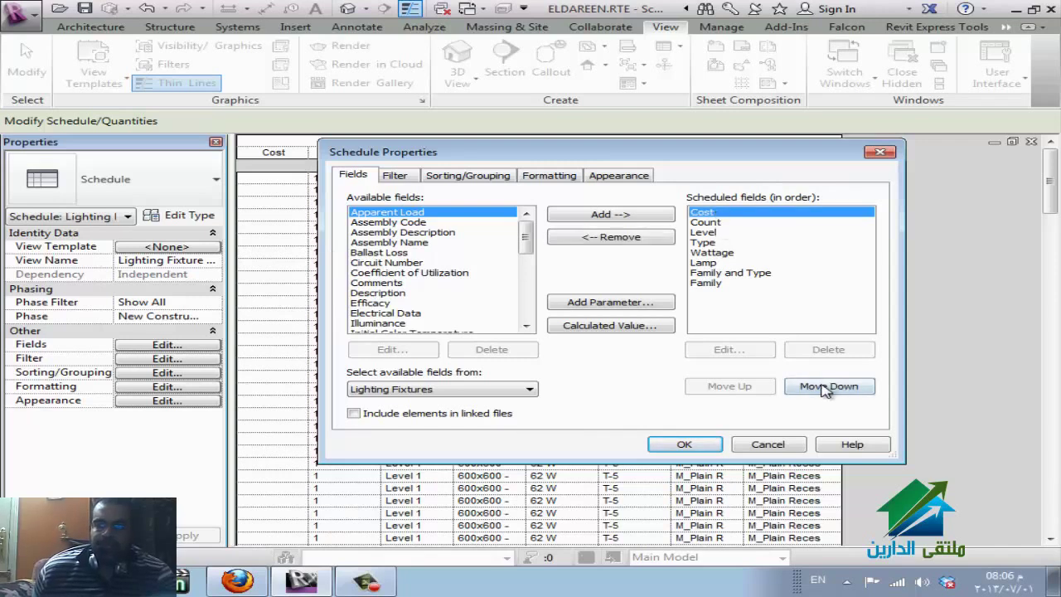
pyautogui.click(827, 387)
pyautogui.click(827, 386)
pyautogui.click(827, 386)
pyautogui.click(827, 386)
pyautogui.click(827, 386)
pyautogui.click(827, 386)
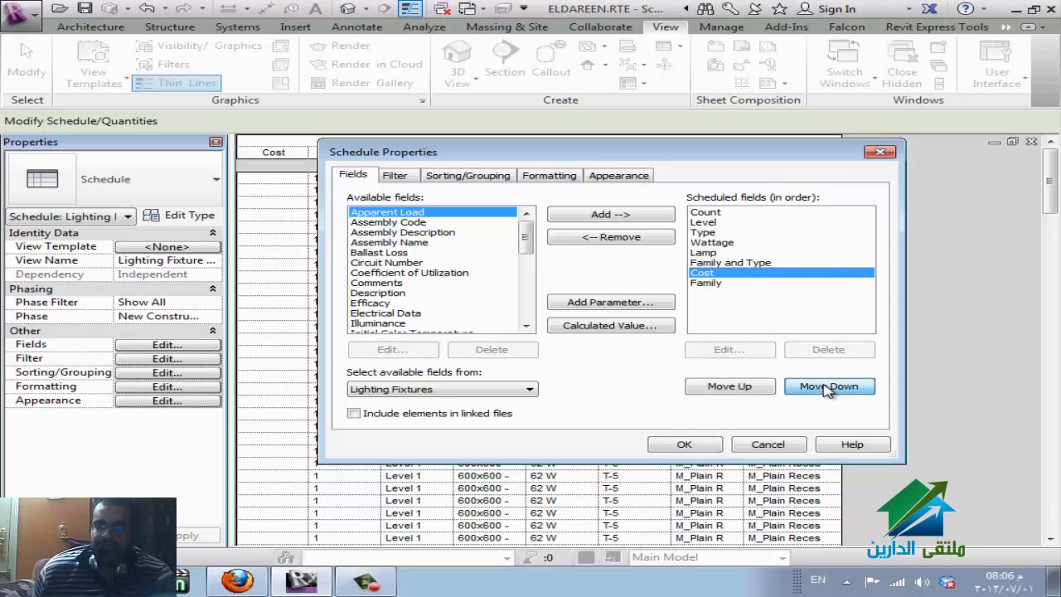
pyautogui.click(827, 387)
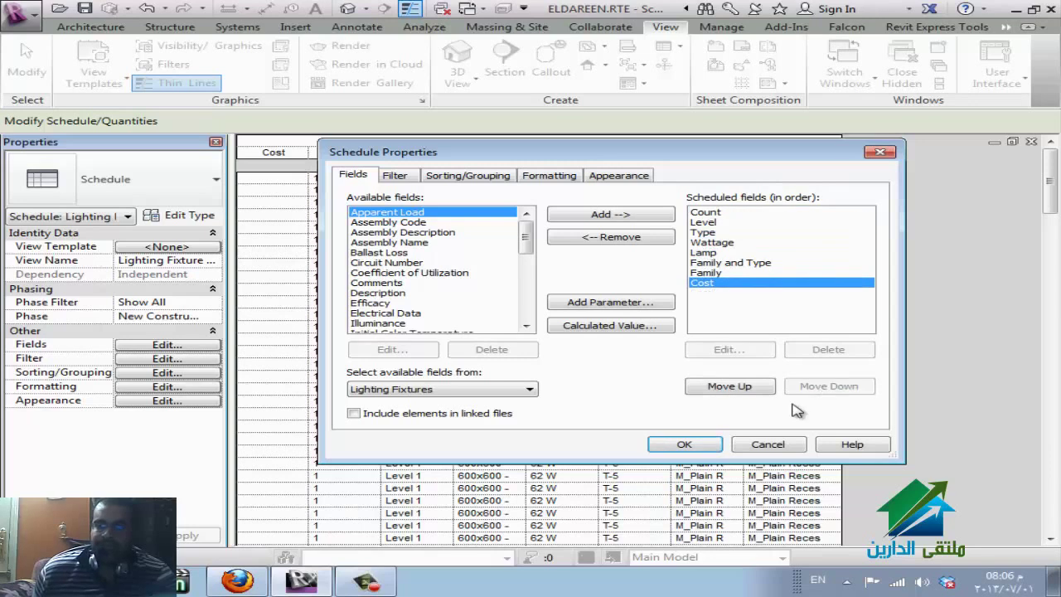
# - Remove Wattage from the scheduled fields and add Type Mark and Mark after Lamp
pyautogui.doubleClick(734, 245)
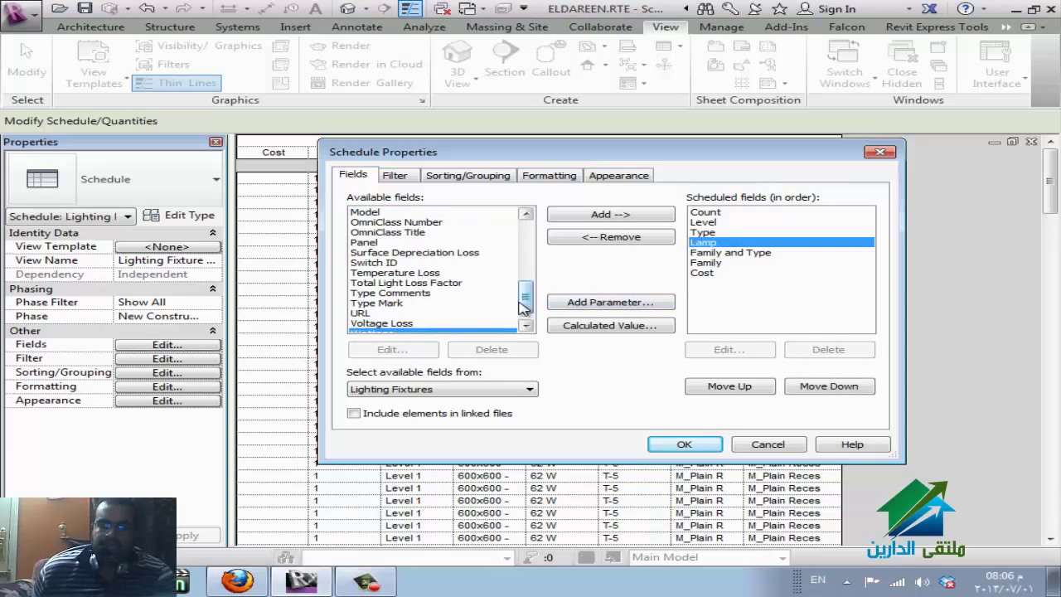
pyautogui.scroll(-1, 489, 298)
pyautogui.doubleClick(395, 283)
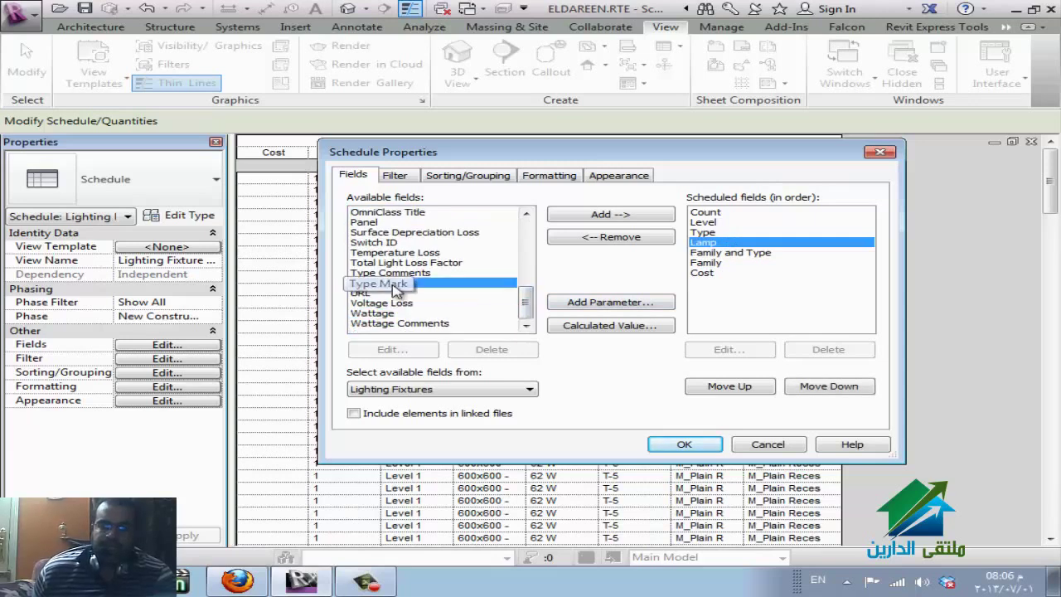
pyautogui.scroll(1, 396, 260)
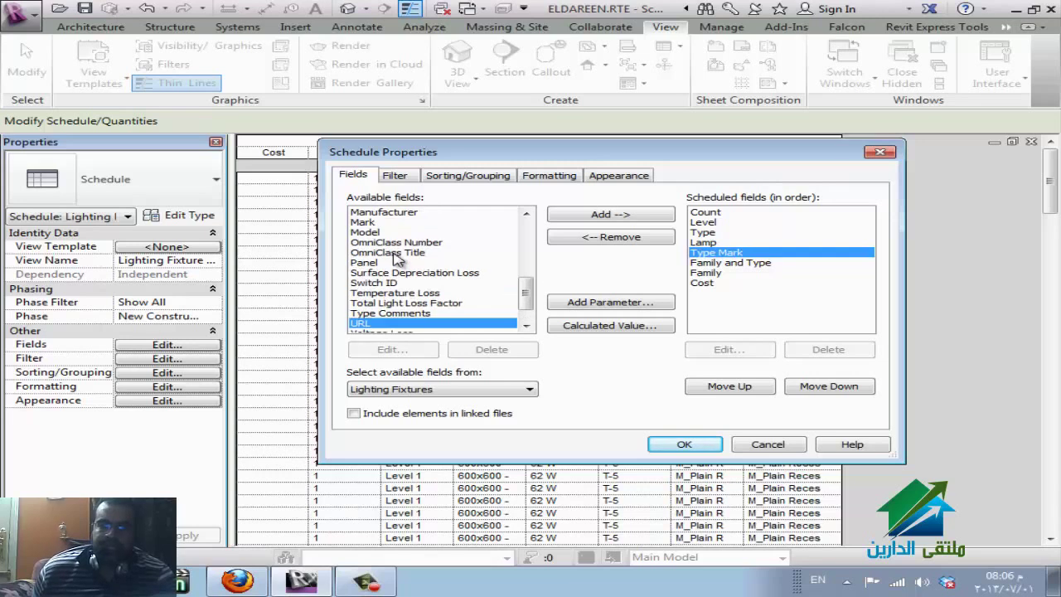
pyautogui.click(377, 233)
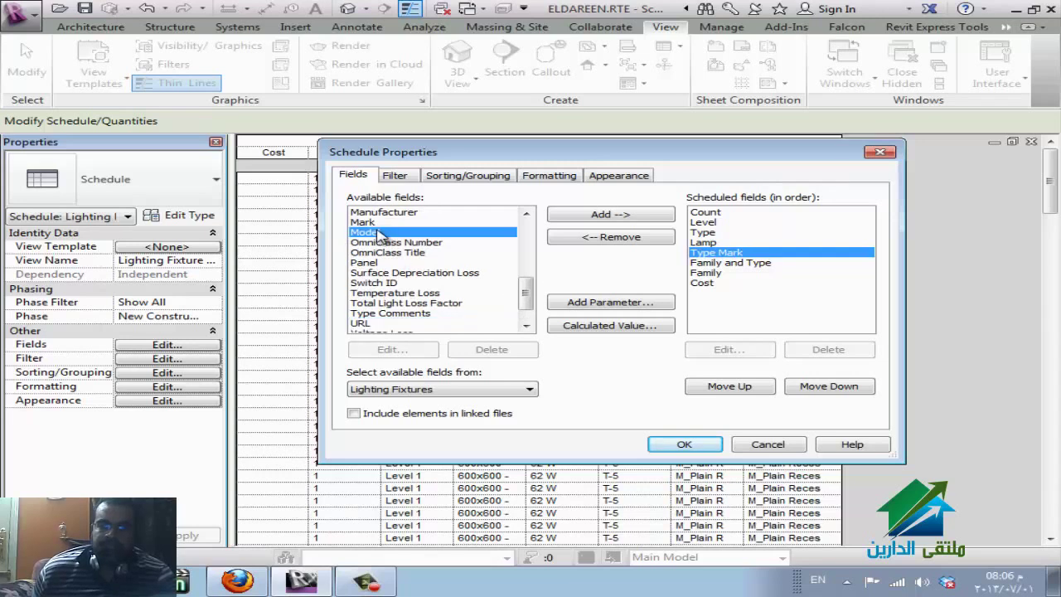
pyautogui.doubleClick(377, 222)
pyautogui.scroll(1, 428, 281)
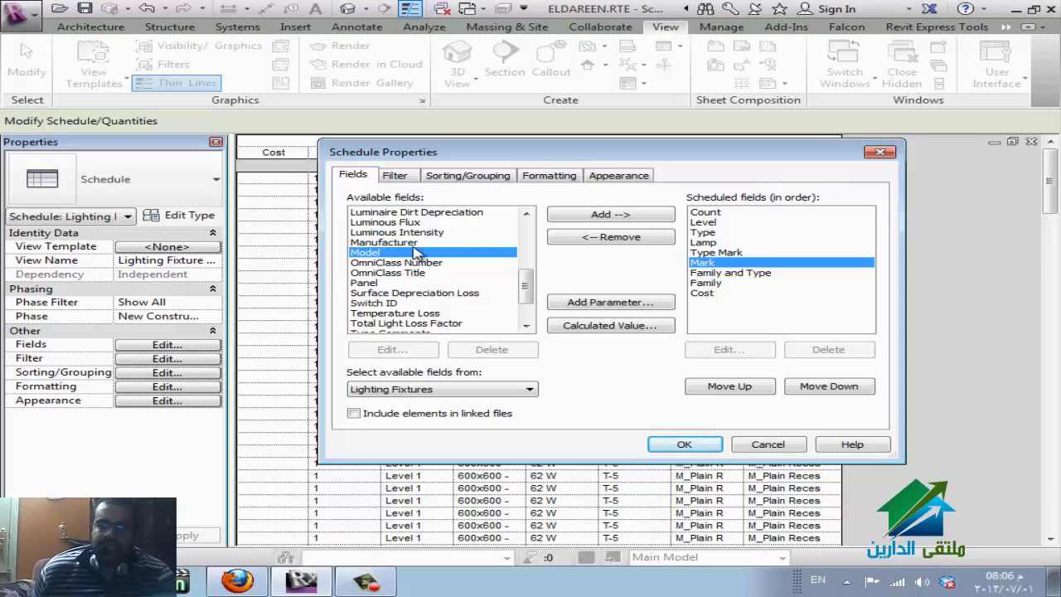
pyautogui.scroll(2, 513, 269)
pyautogui.scroll(1, 514, 269)
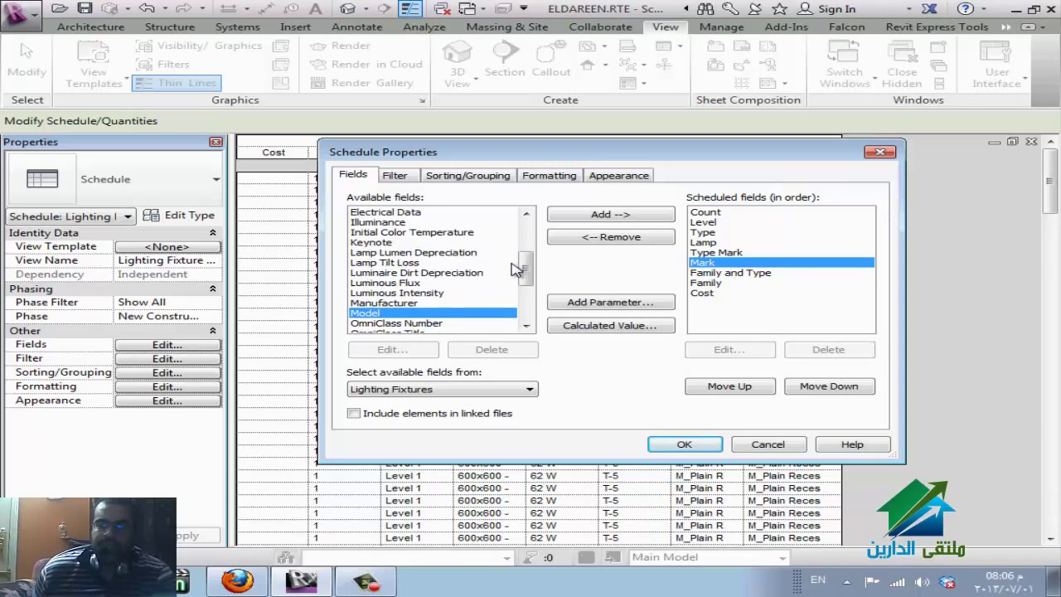
pyautogui.scroll(1, 412, 262)
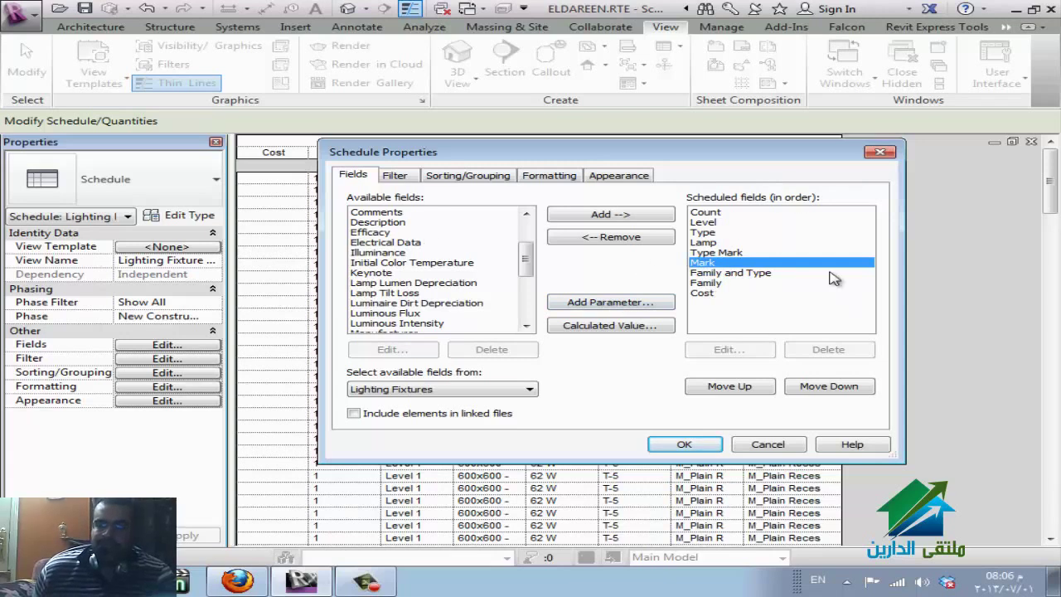
# - Create a ROOM NAME parameter with Common discipline, Text type, grouped under General
pyautogui.click(632, 304)
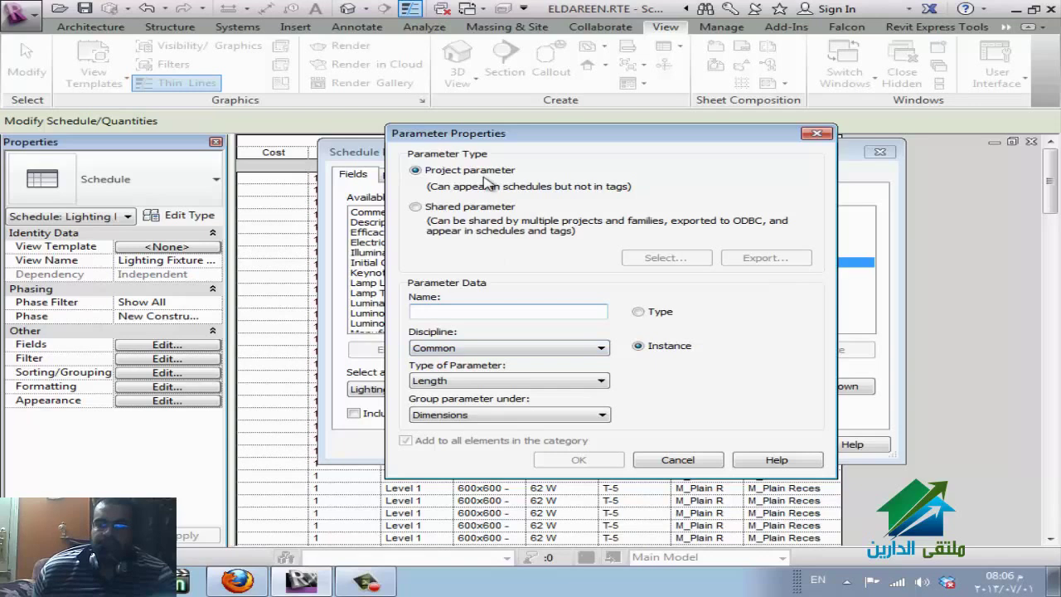
pyautogui.click(494, 310)
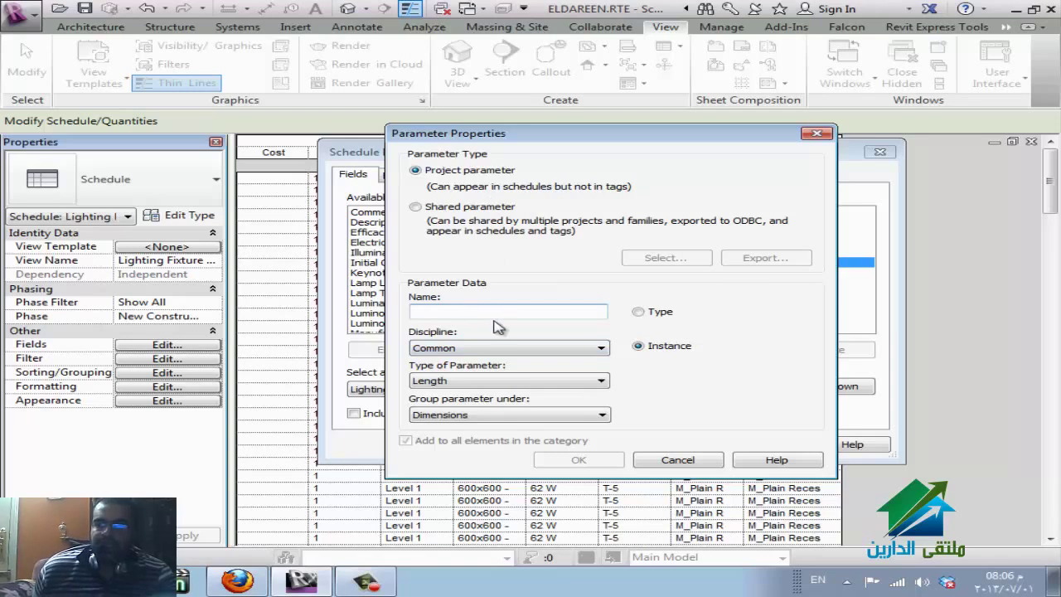
pyautogui.write('R')
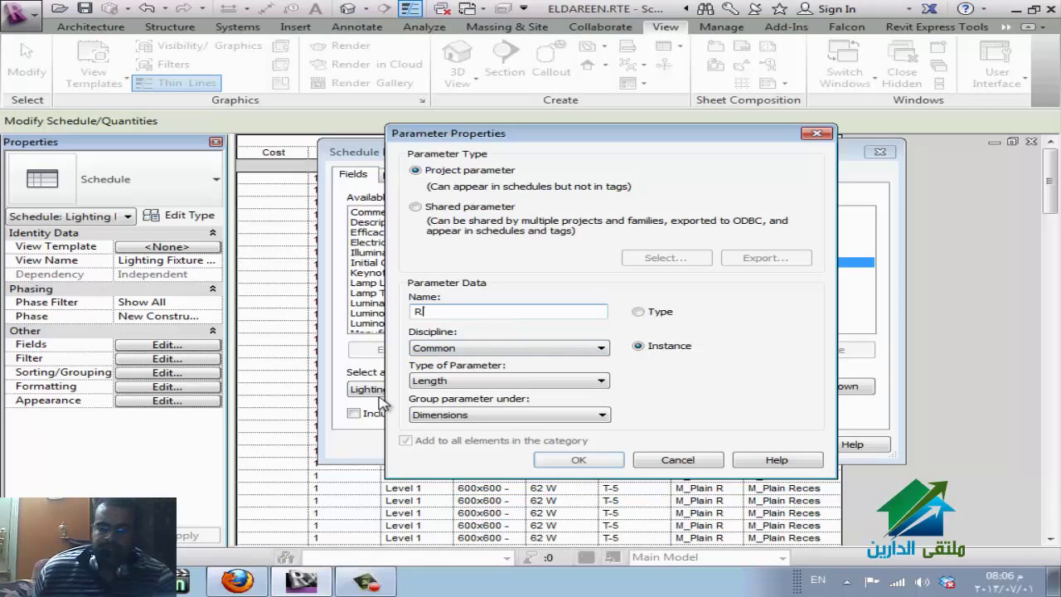
pyautogui.write('OOM NAME')
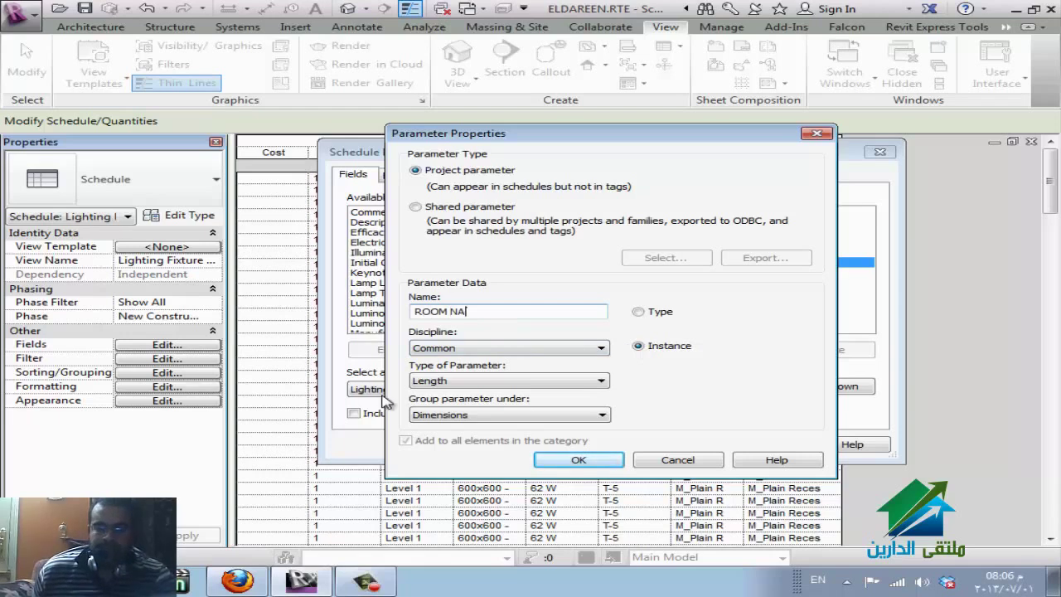
pyautogui.click(511, 357)
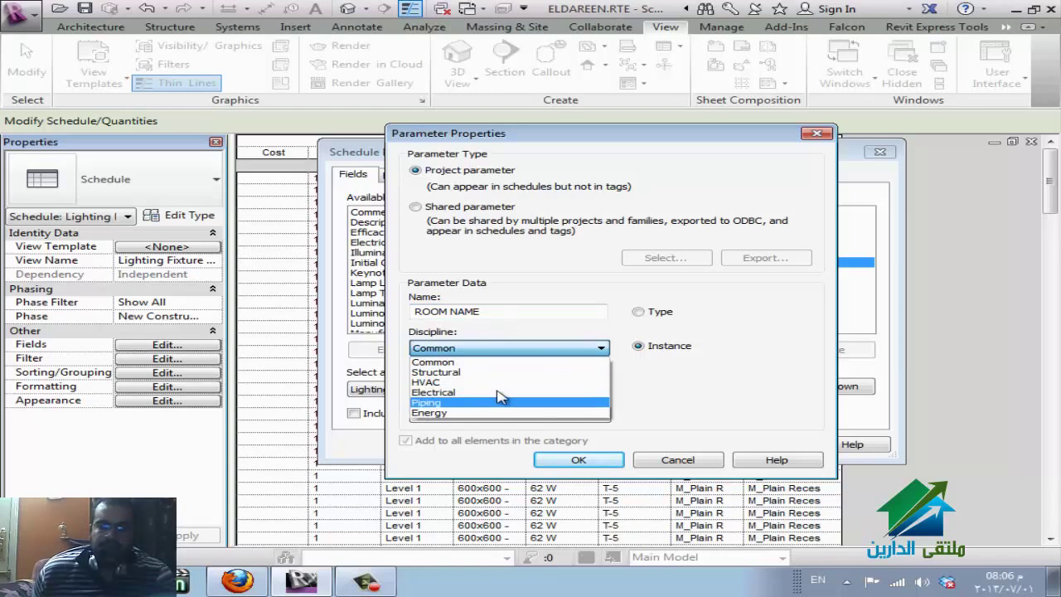
pyautogui.click(495, 364)
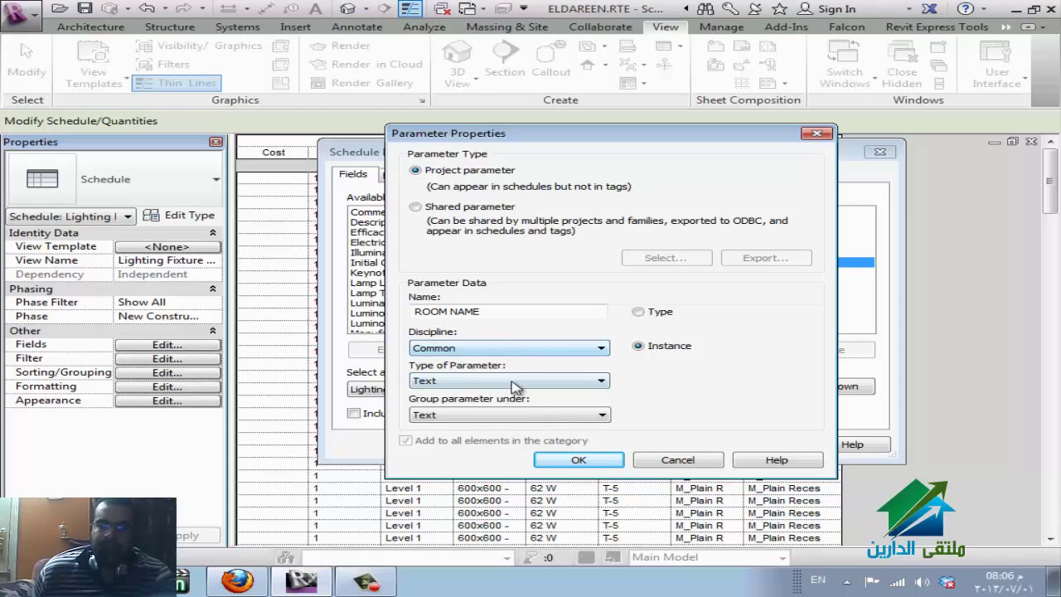
pyautogui.click(514, 383)
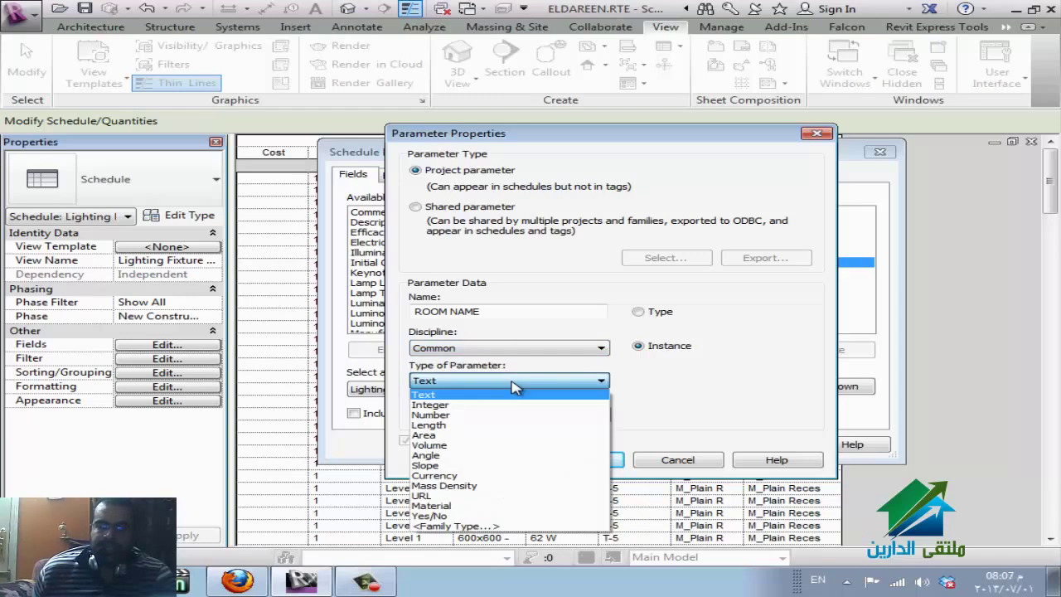
pyautogui.click(512, 383)
pyautogui.click(485, 419)
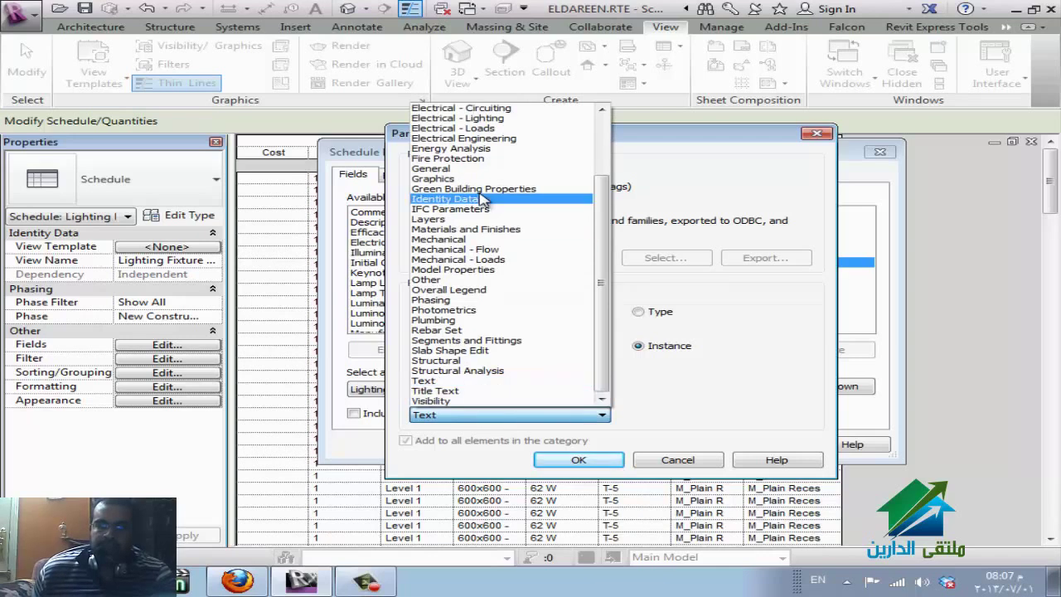
pyautogui.click(469, 169)
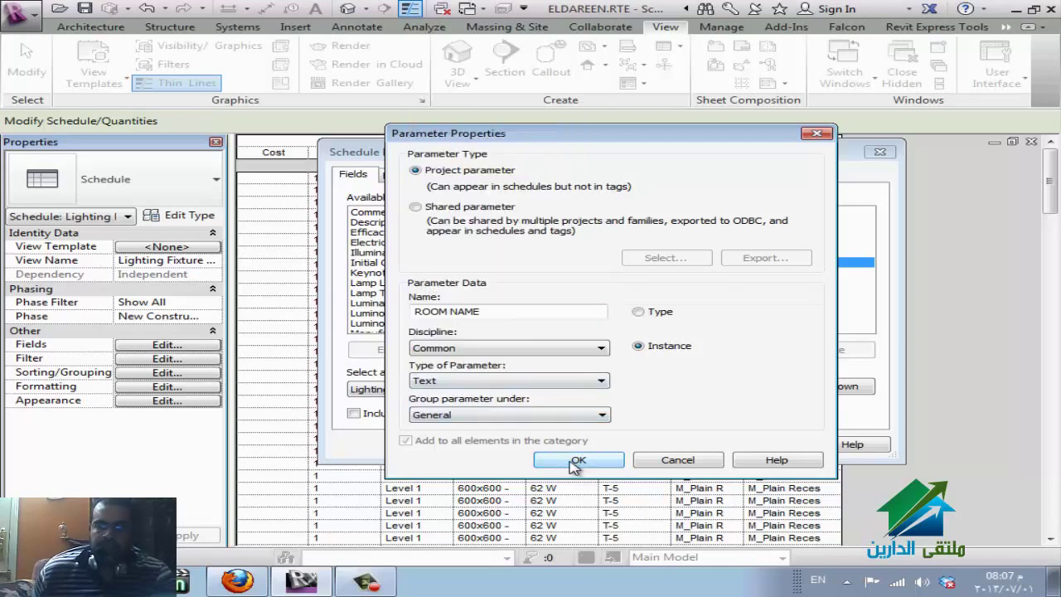
pyautogui.click(601, 459)
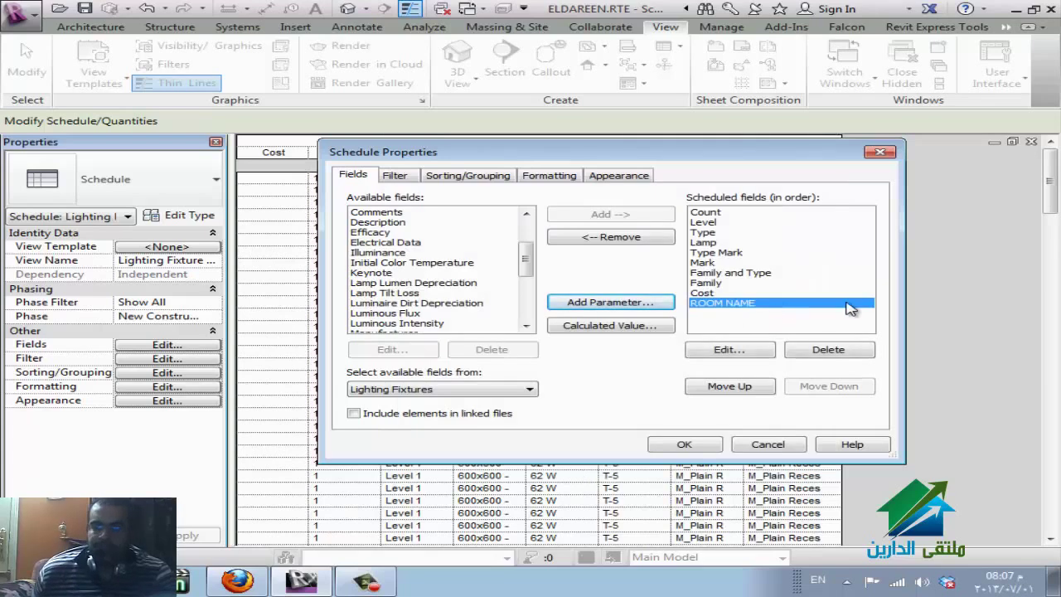
# - Create LUM as an Electrical, Luminance-type type parameter grouped under Photometrics
pyautogui.click(648, 304)
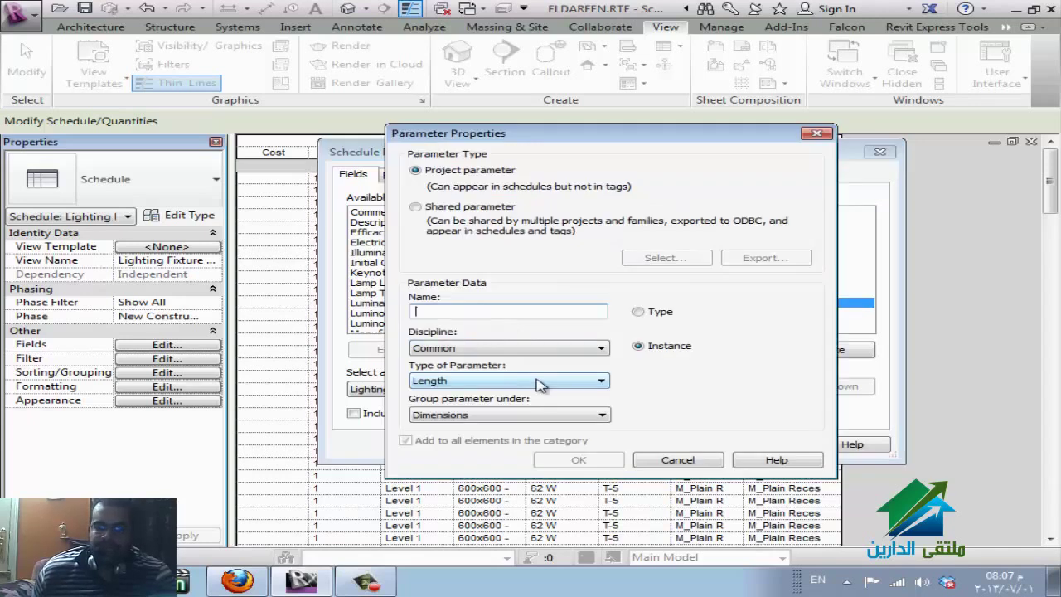
pyautogui.click(539, 381)
pyautogui.click(534, 348)
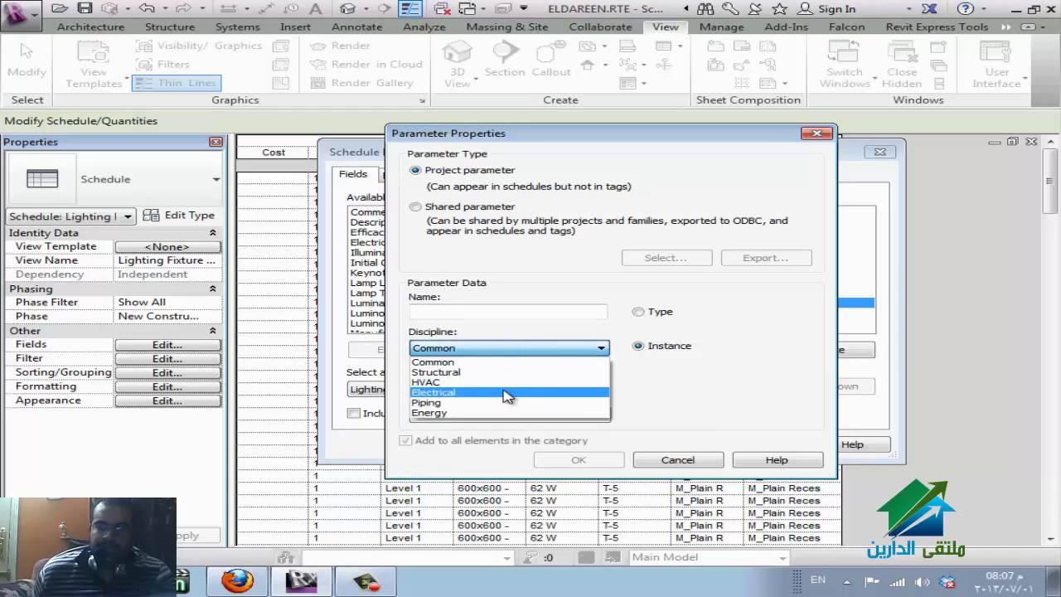
pyautogui.click(504, 395)
pyautogui.click(505, 380)
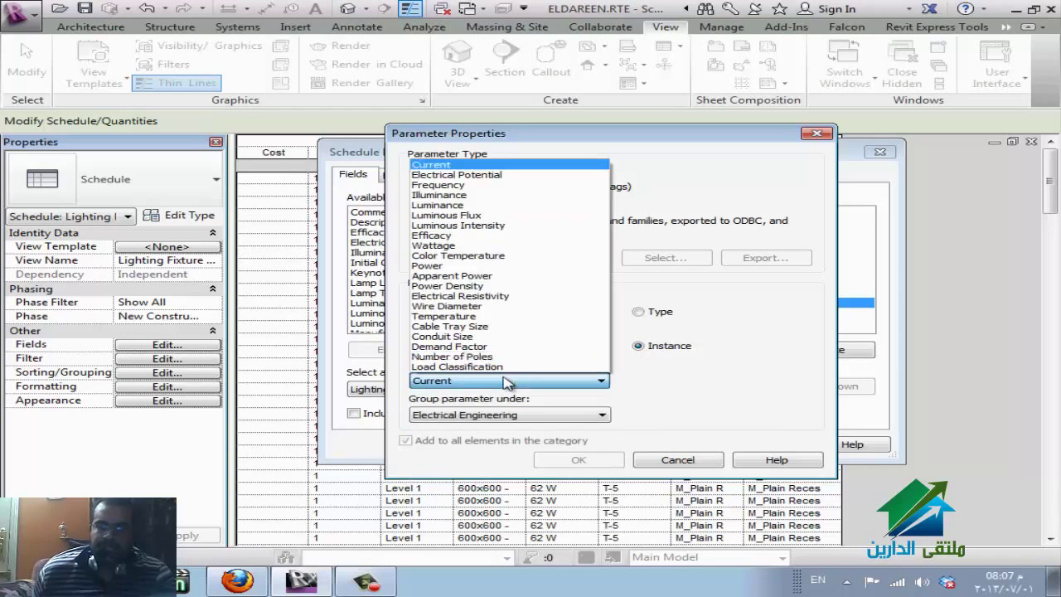
pyautogui.click(535, 215)
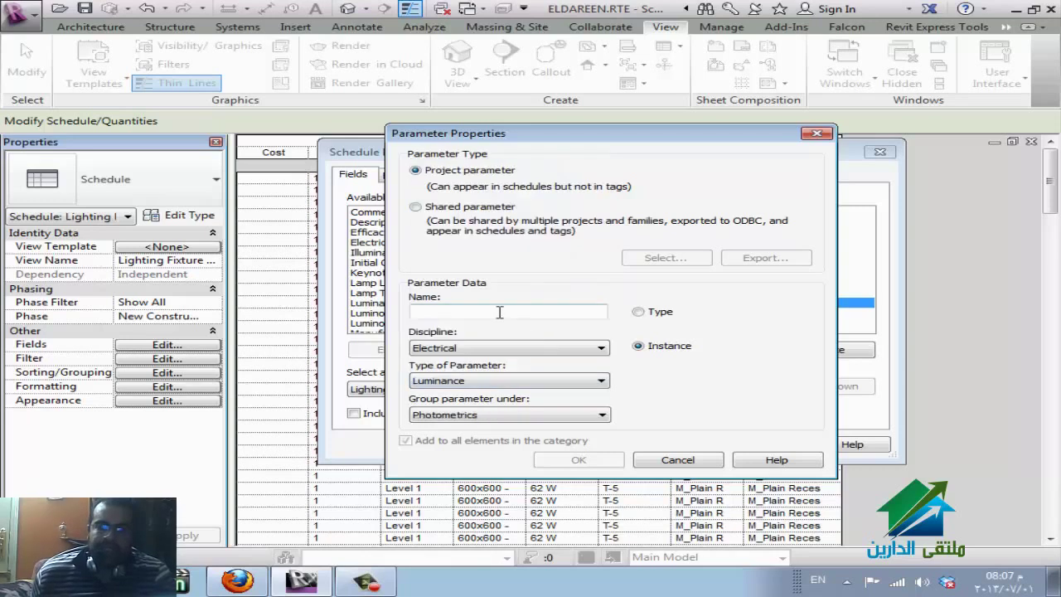
pyautogui.click(499, 311)
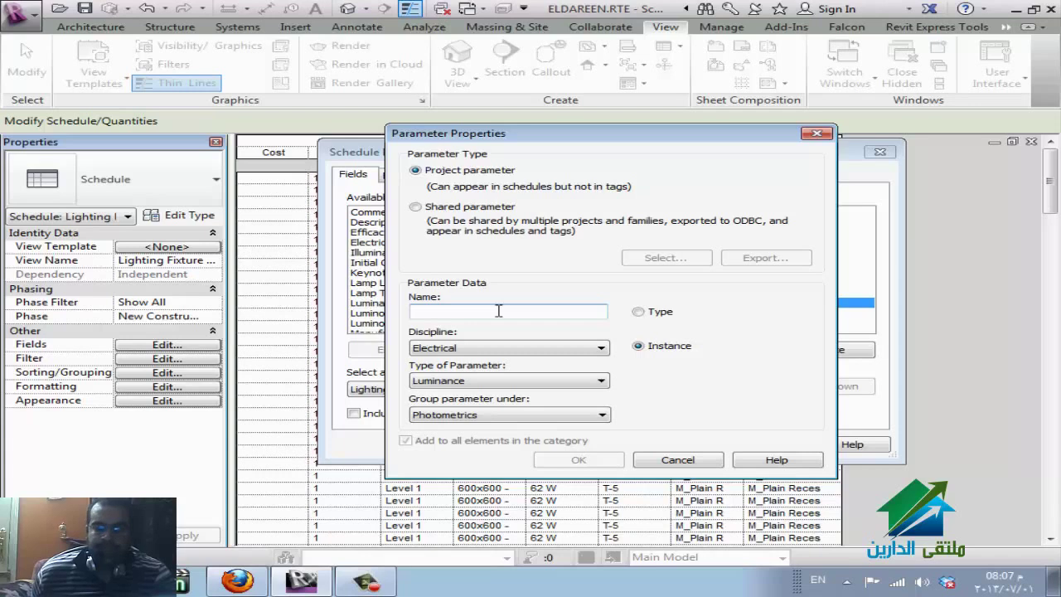
pyautogui.write('LUM')
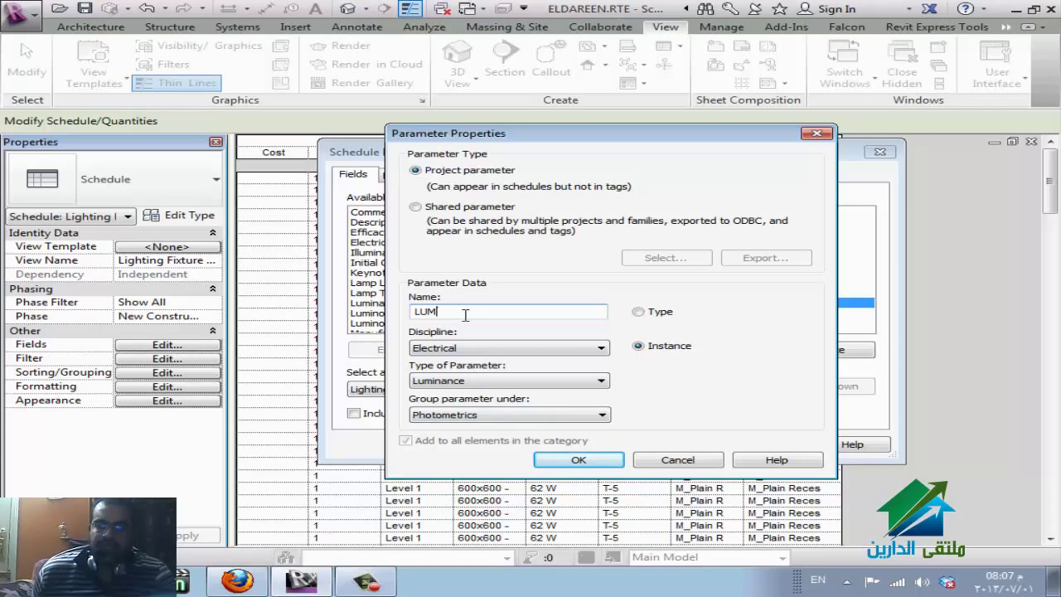
pyautogui.click(666, 316)
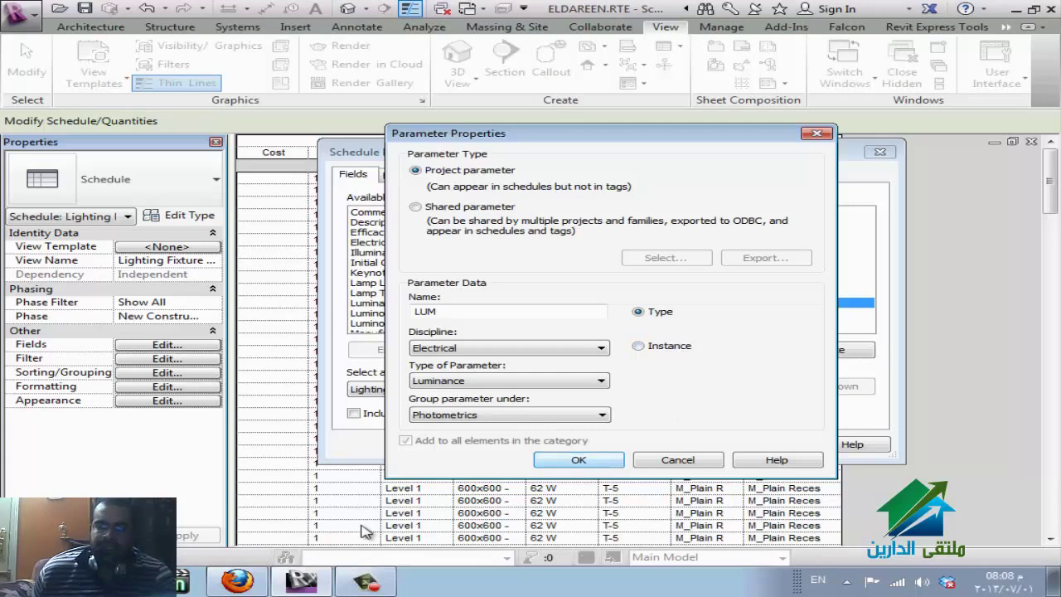
pyautogui.click(262, 585)
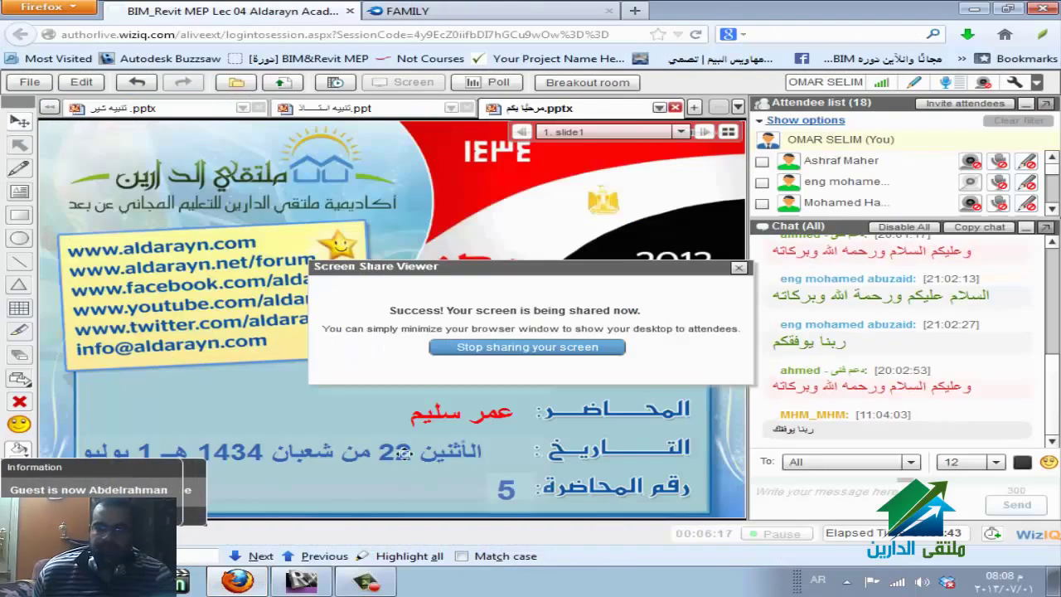
pyautogui.click(329, 583)
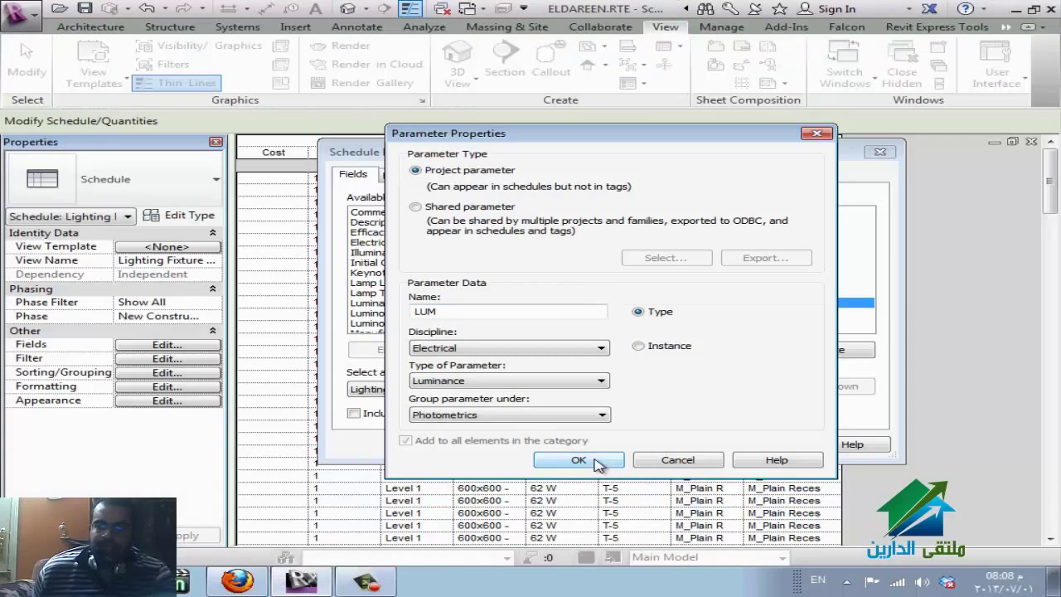
pyautogui.click(578, 460)
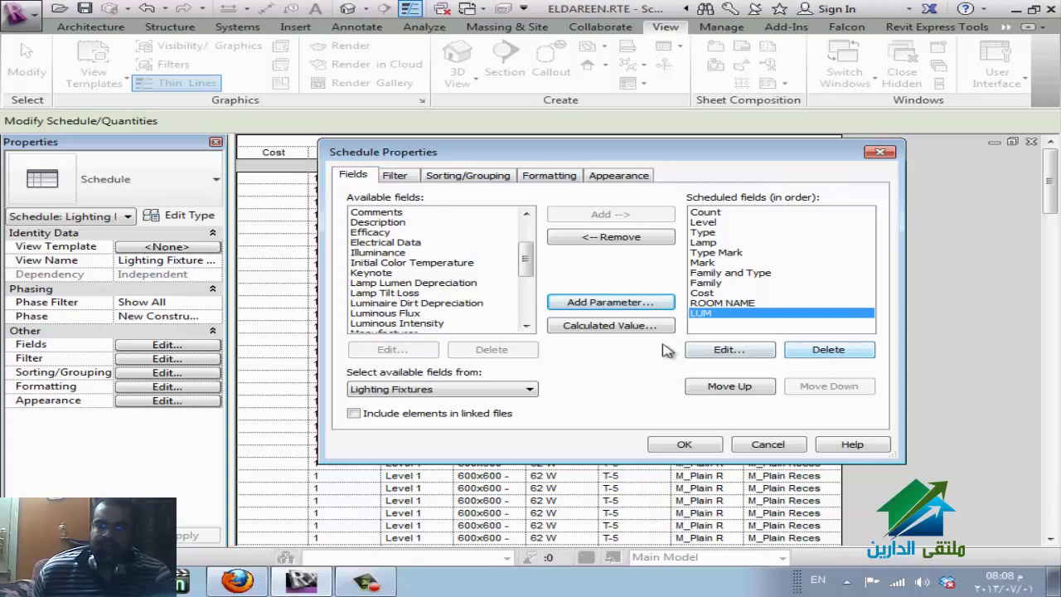
pyautogui.click(611, 326)
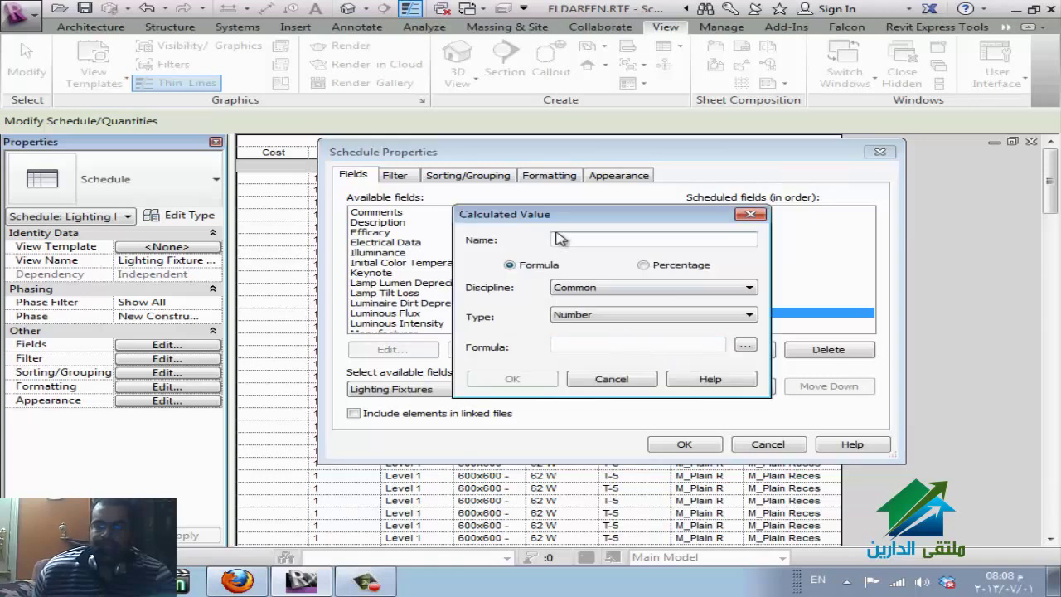
pyautogui.hotkey('alt', 'shift')
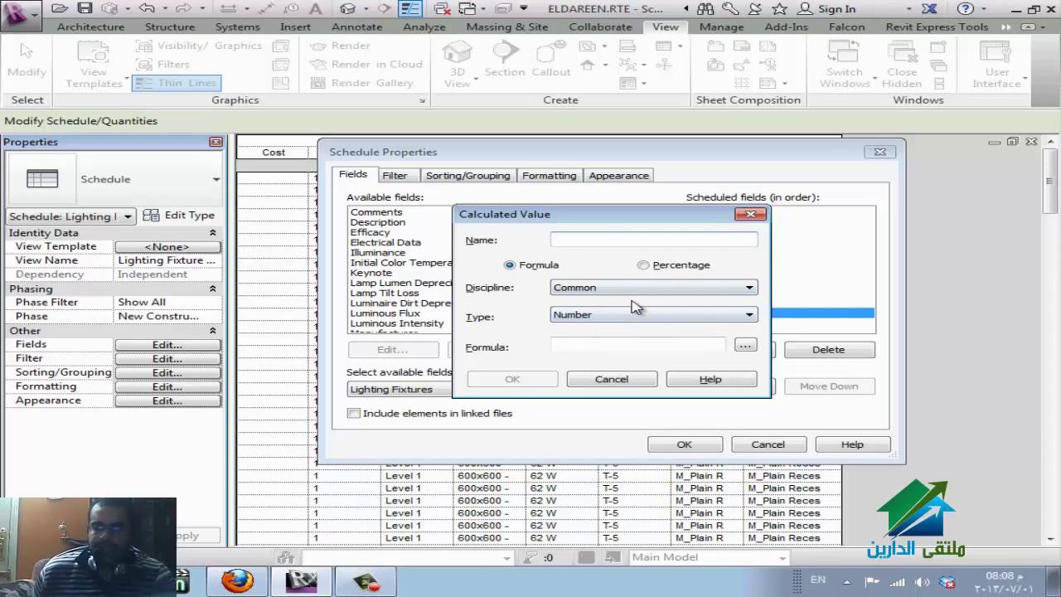
pyautogui.click(744, 343)
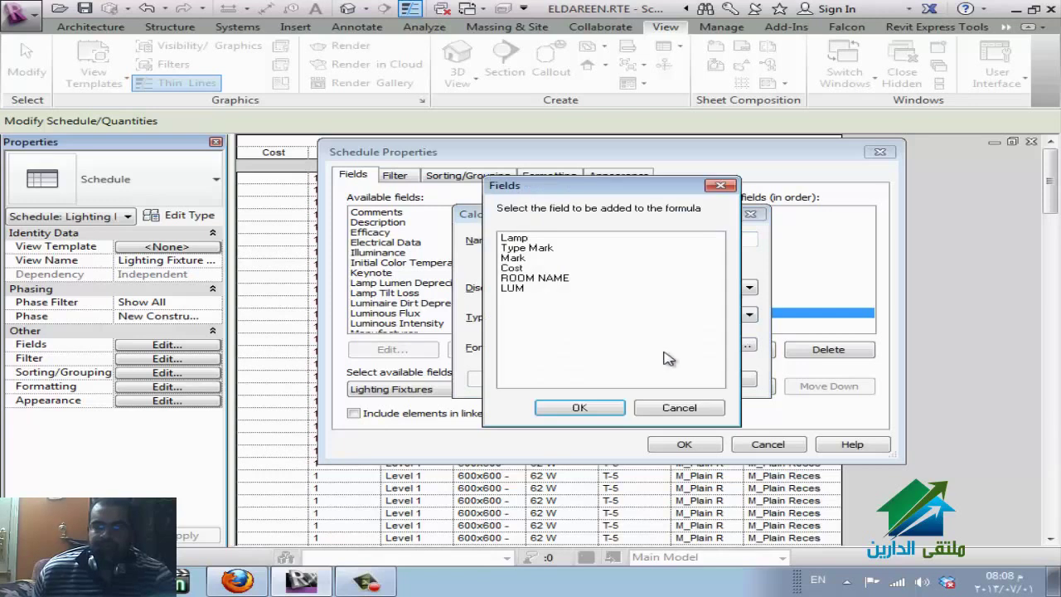
pyautogui.doubleClick(512, 238)
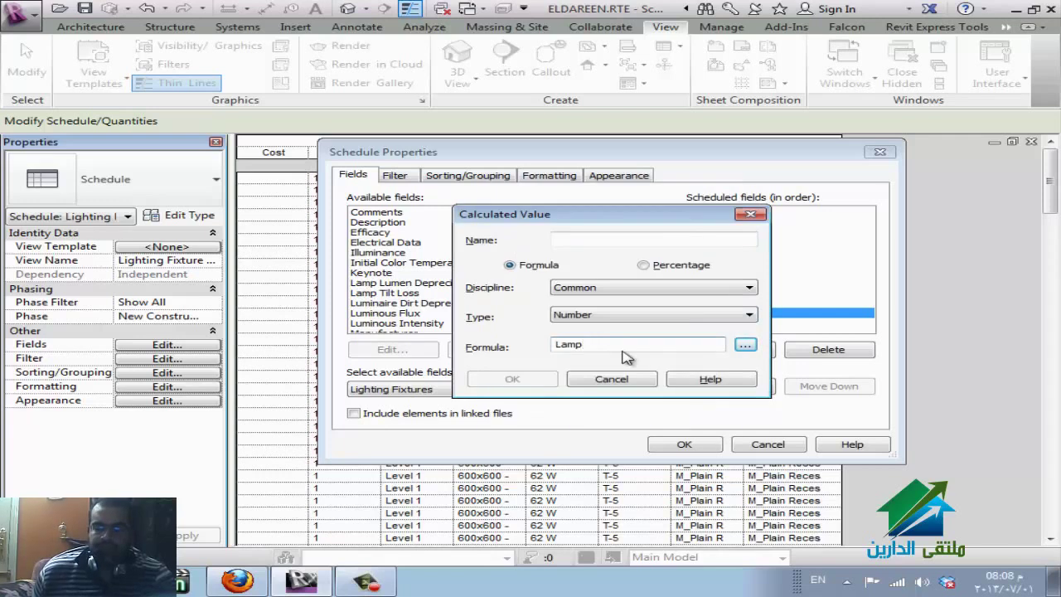
pyautogui.write('*3')
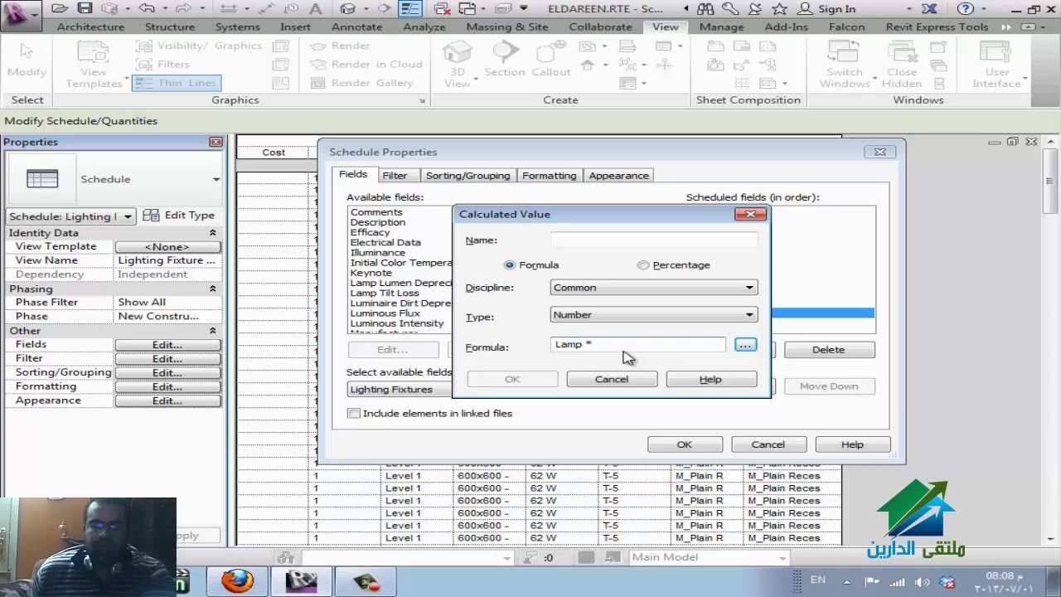
pyautogui.click(577, 241)
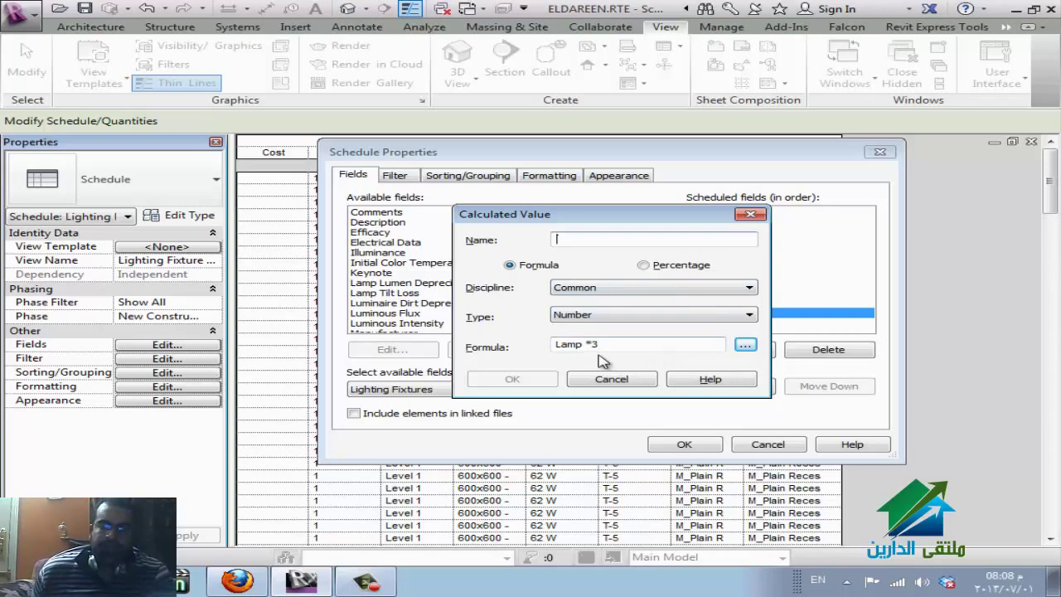
pyautogui.click(745, 344)
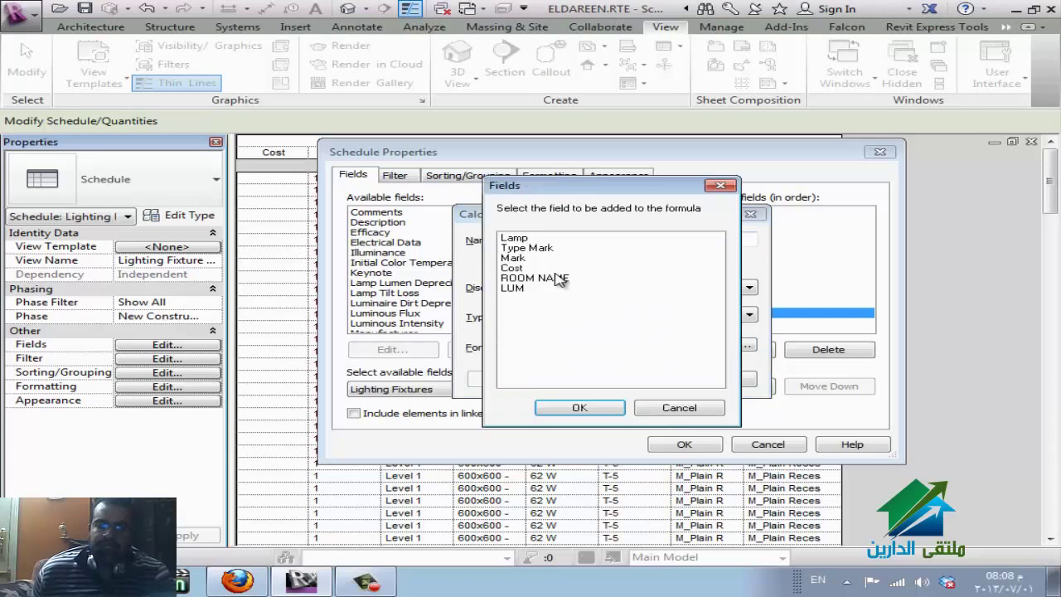
pyautogui.click(713, 265)
pyautogui.click(684, 405)
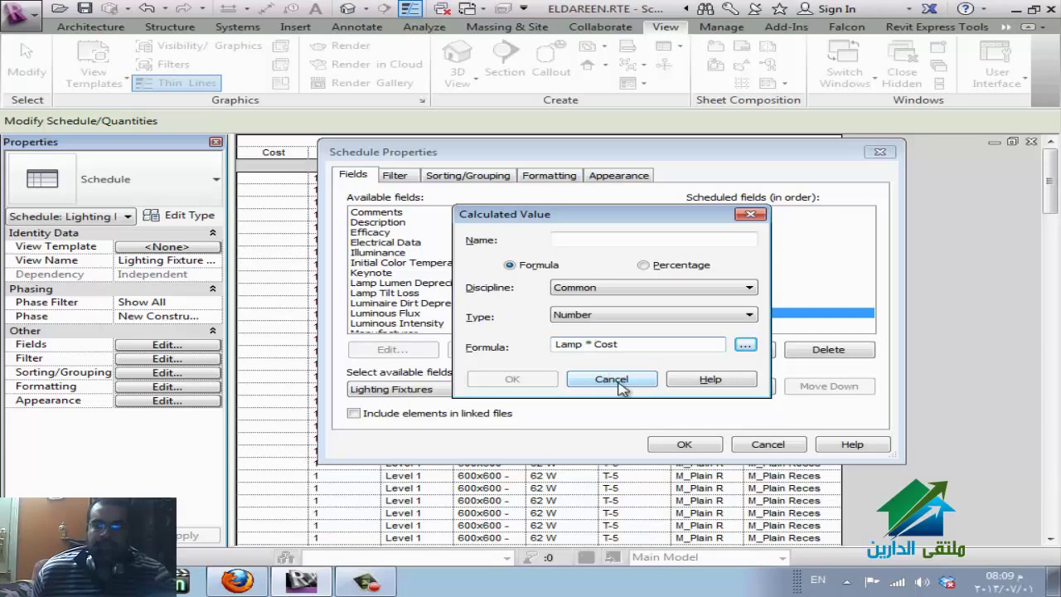
pyautogui.click(590, 248)
pyautogui.write('A')
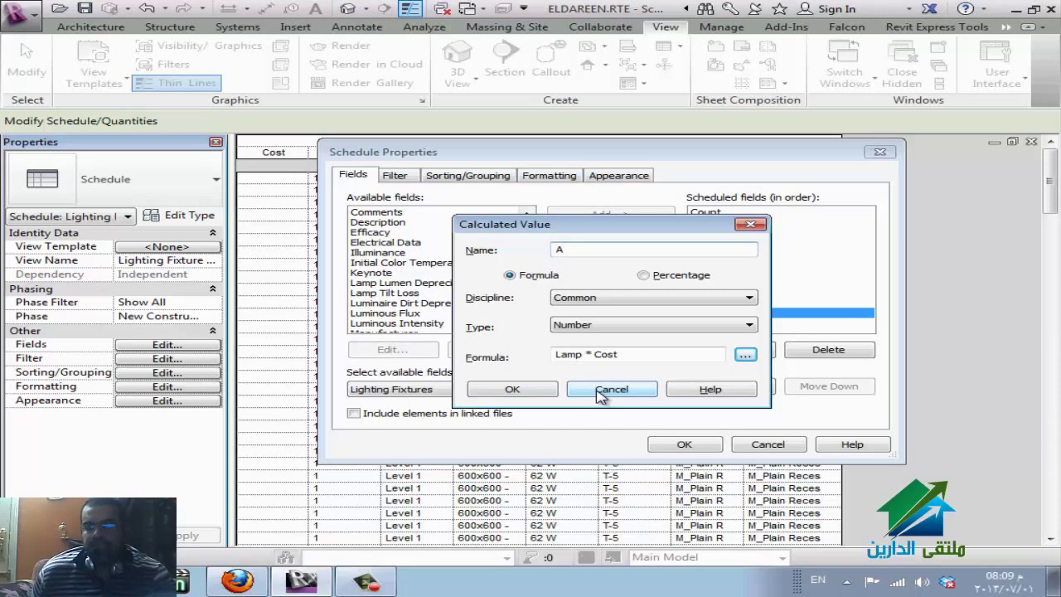
pyautogui.click(600, 395)
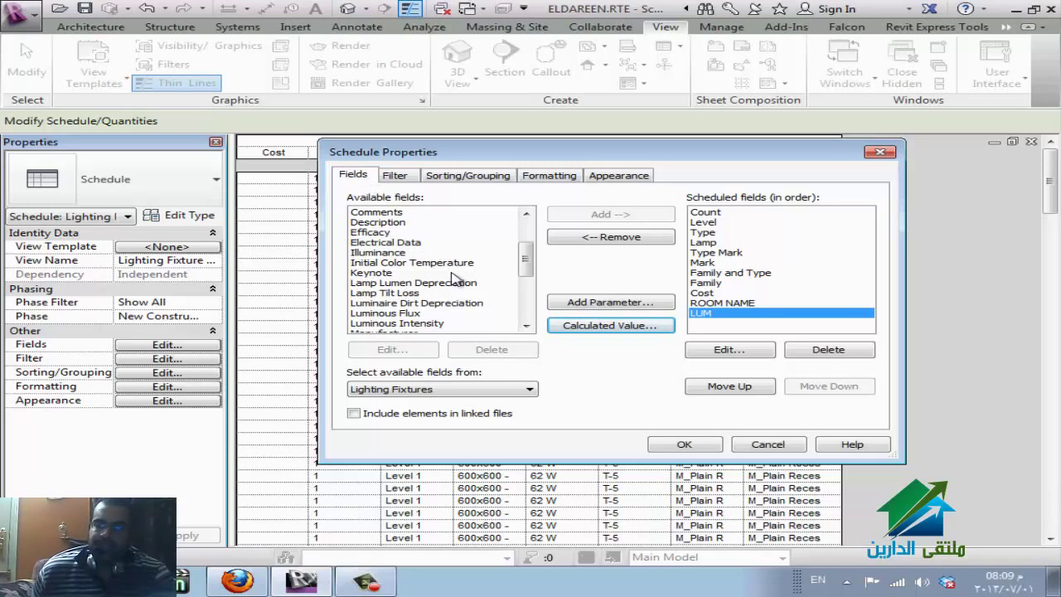
# - Keep LUM ordered just above ROOM NAME and close Schedule Properties
pyautogui.click(729, 349)
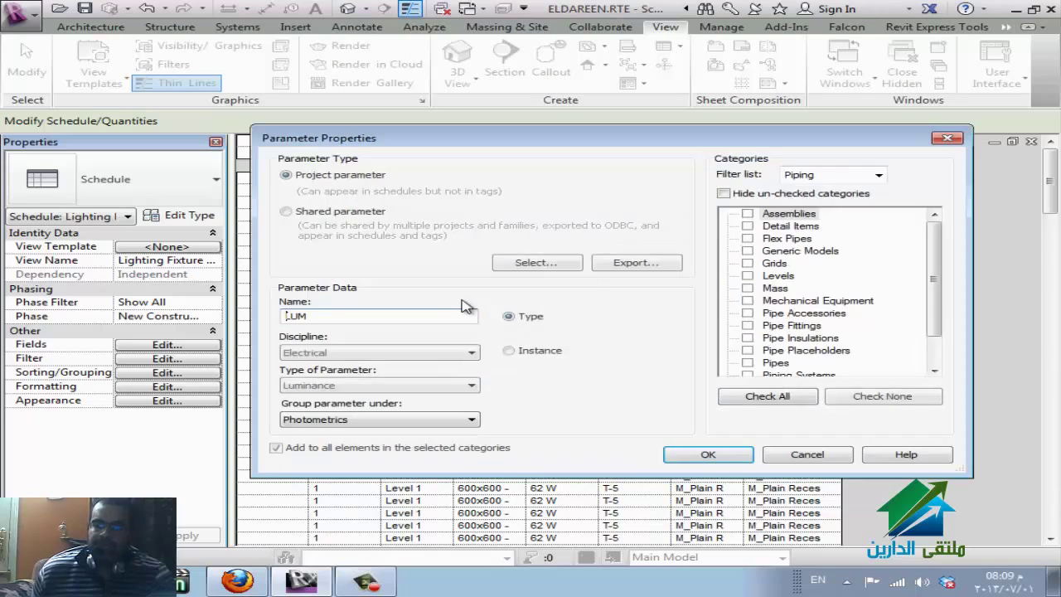
pyautogui.click(806, 456)
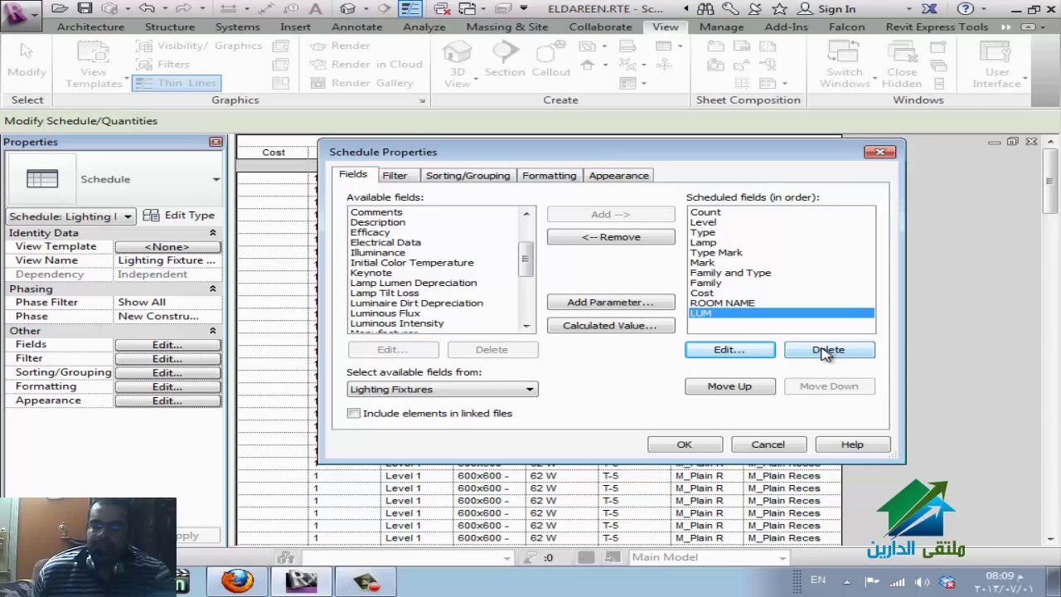
pyautogui.click(755, 387)
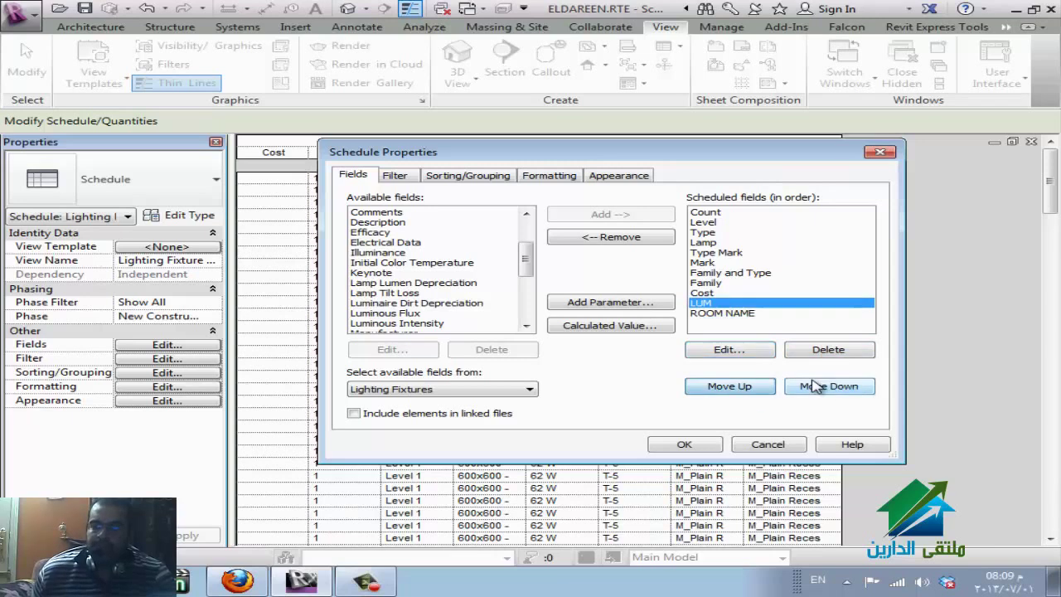
pyautogui.click(817, 386)
pyautogui.click(746, 386)
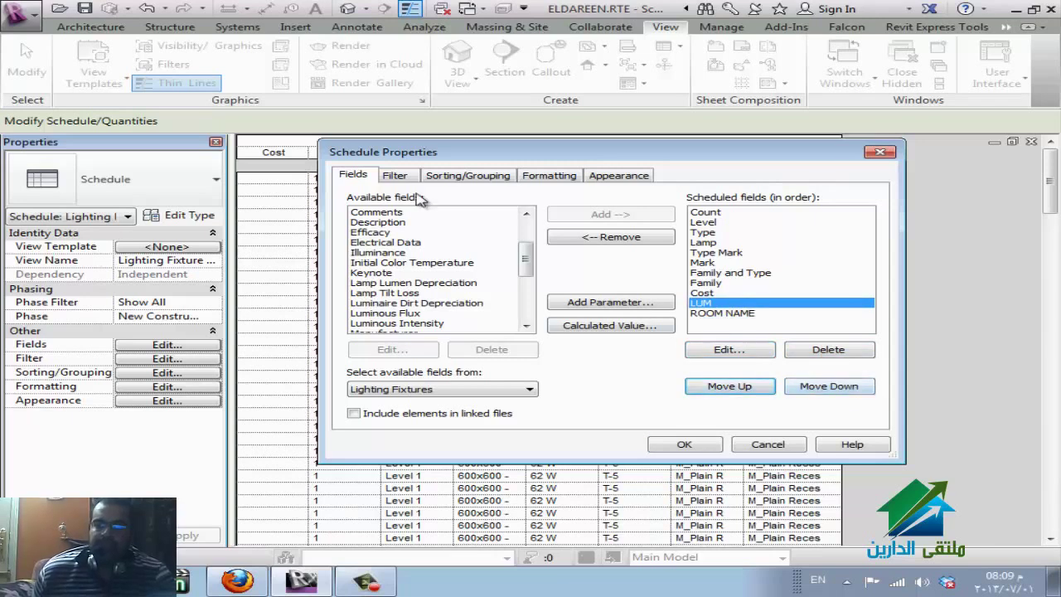
pyautogui.click(713, 446)
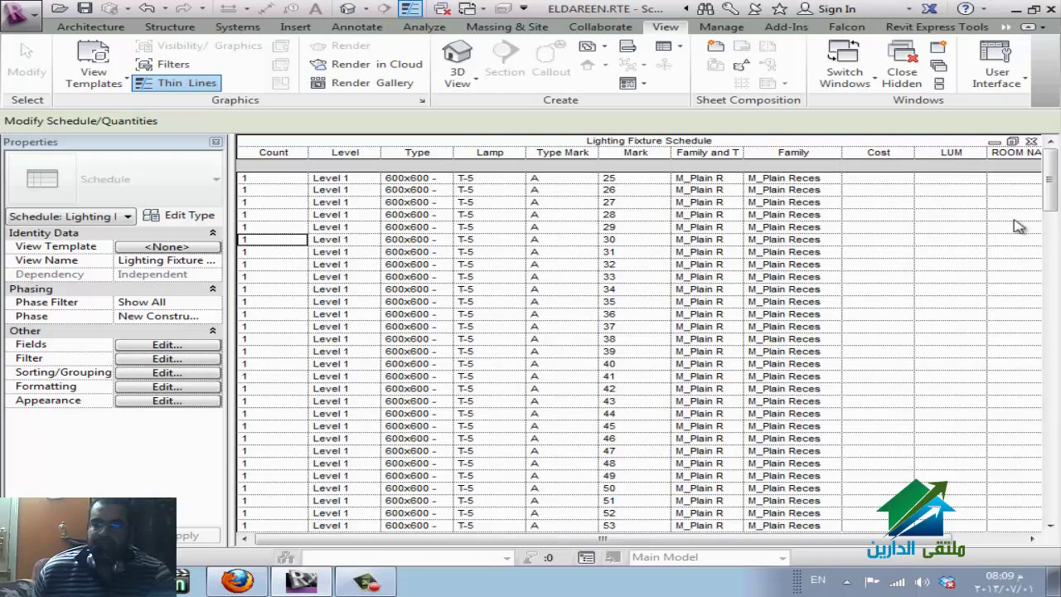
pyautogui.click(189, 345)
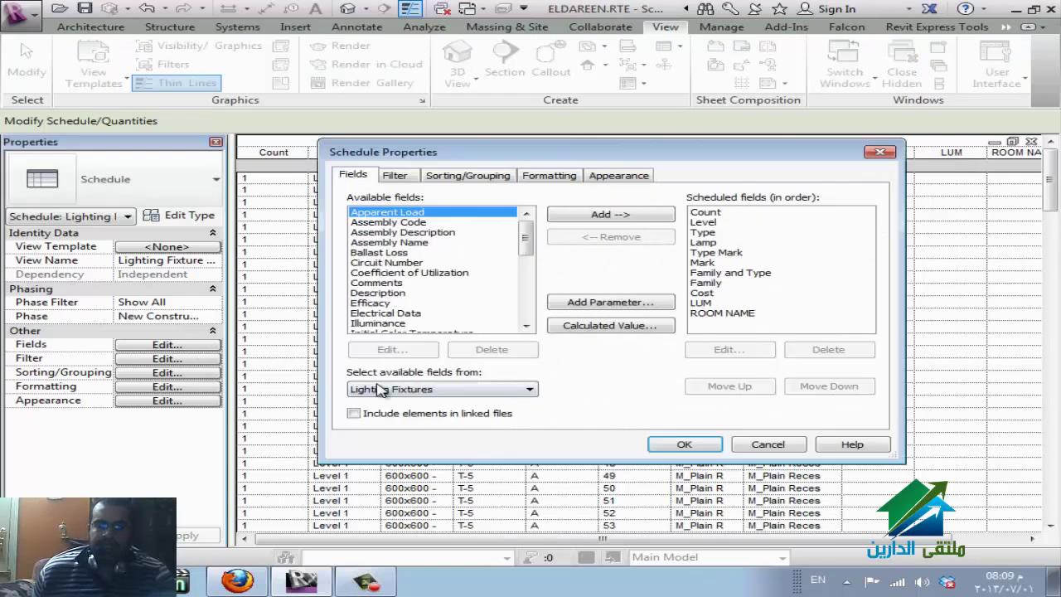
pyautogui.click(402, 179)
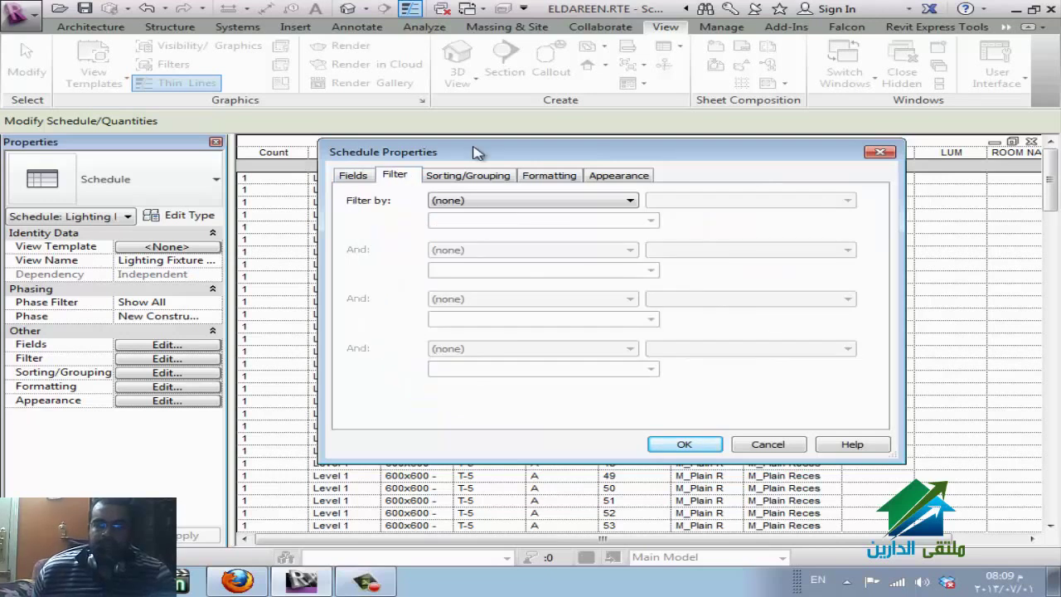
pyautogui.moveTo(476, 152); pyautogui.dragTo(546, 106)
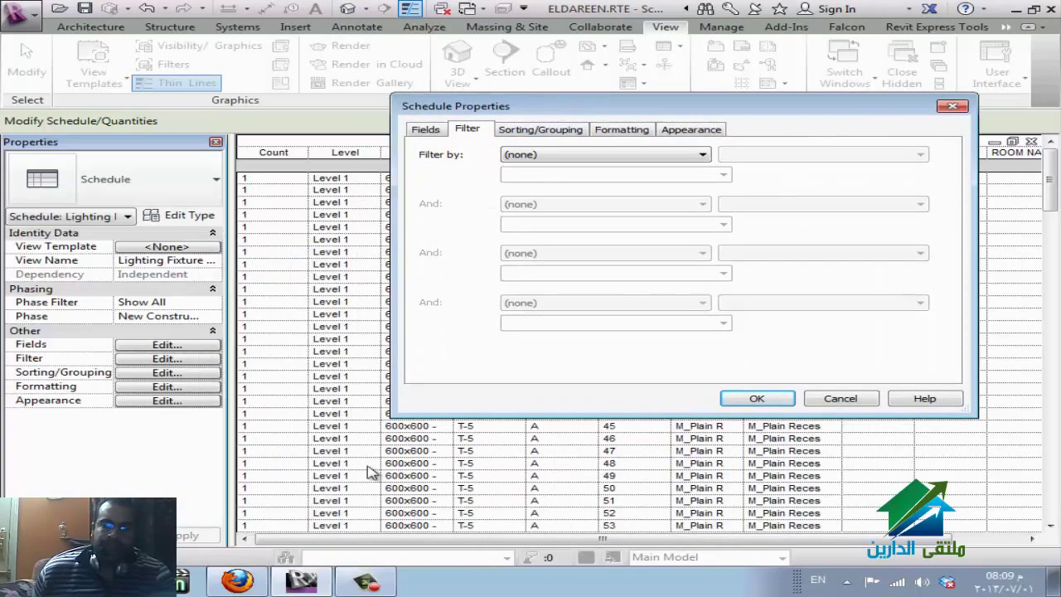
pyautogui.click(754, 398)
pyautogui.scroll(-15, 356, 402)
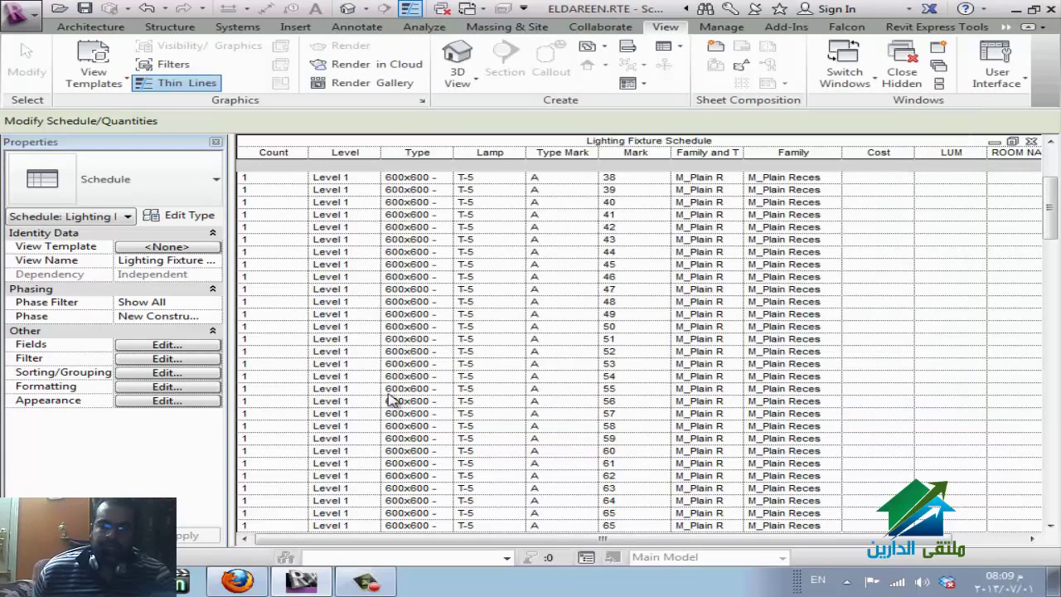
pyautogui.scroll(-20, 352, 398)
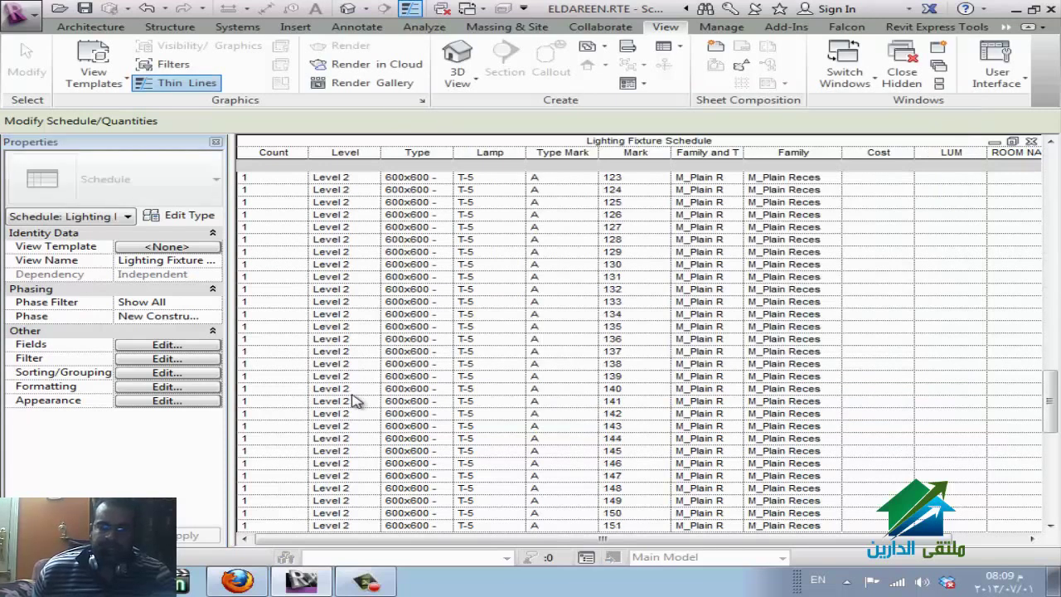
pyautogui.scroll(20, 352, 398)
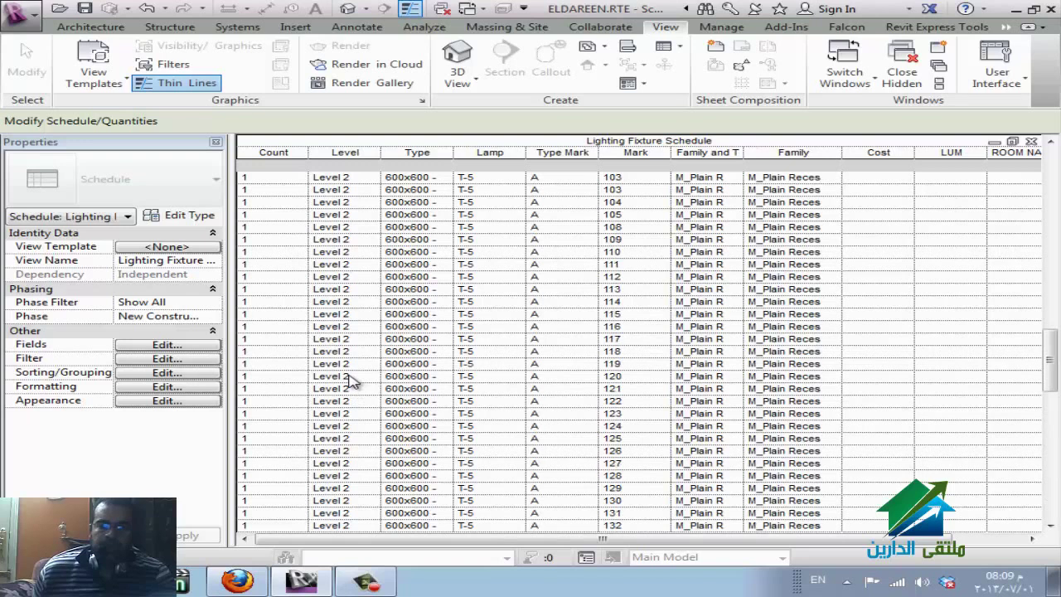
pyautogui.scroll(2, 352, 382)
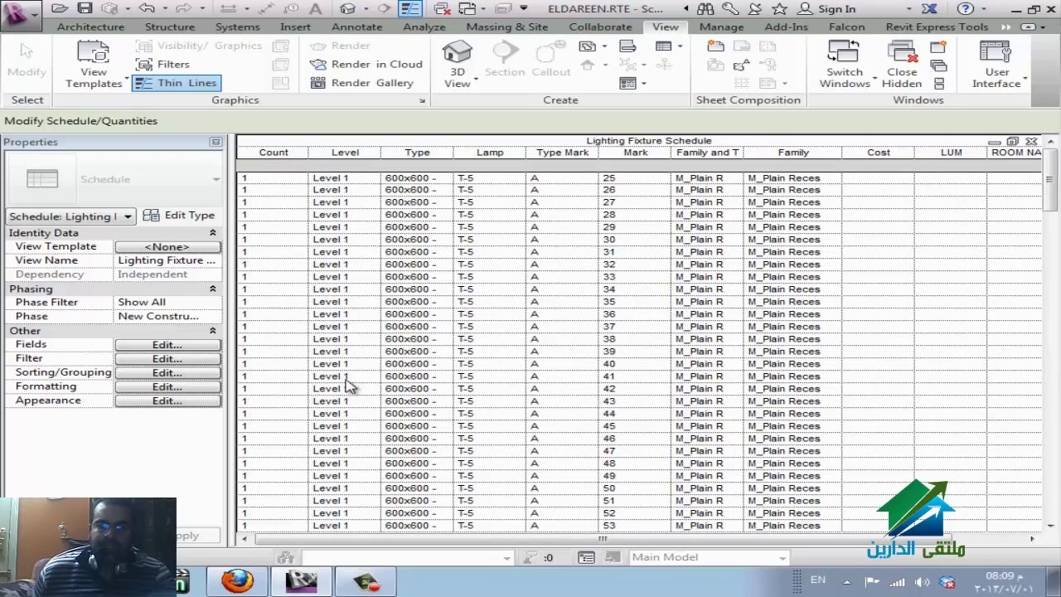
pyautogui.click(197, 346)
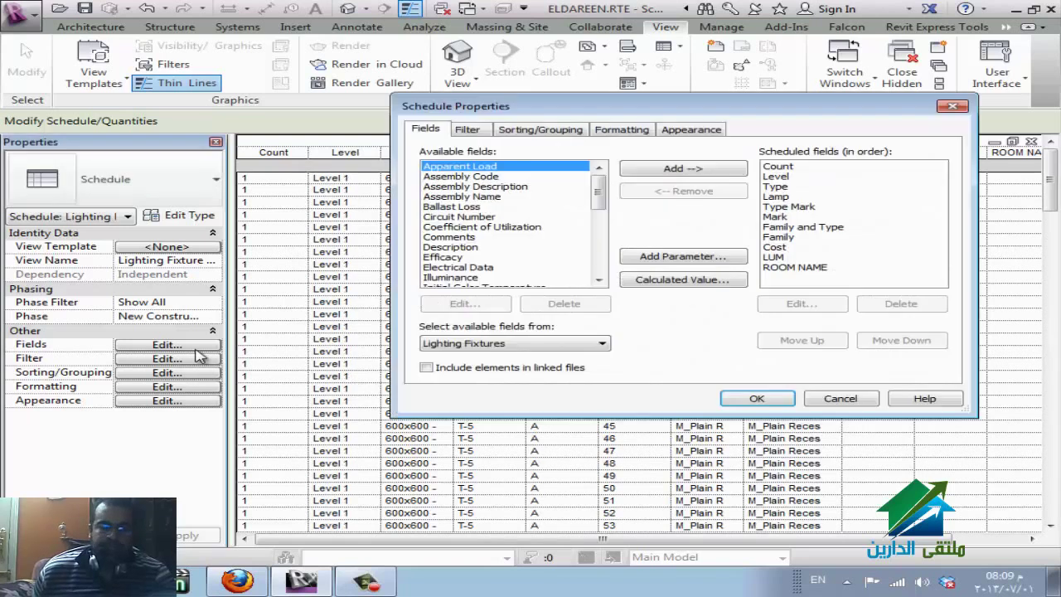
pyautogui.click(466, 131)
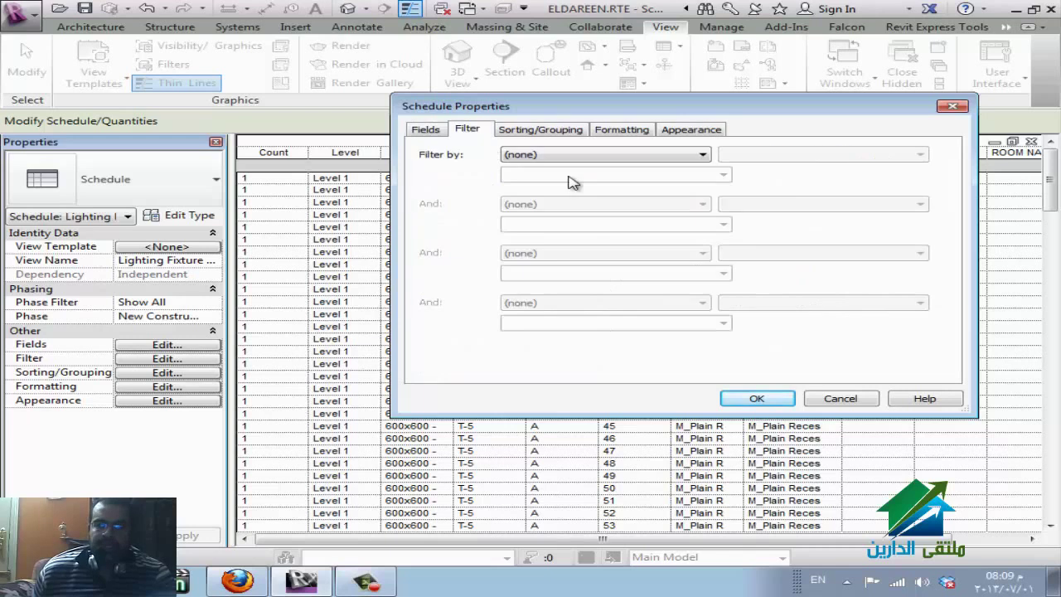
pyautogui.click(611, 156)
pyautogui.click(607, 179)
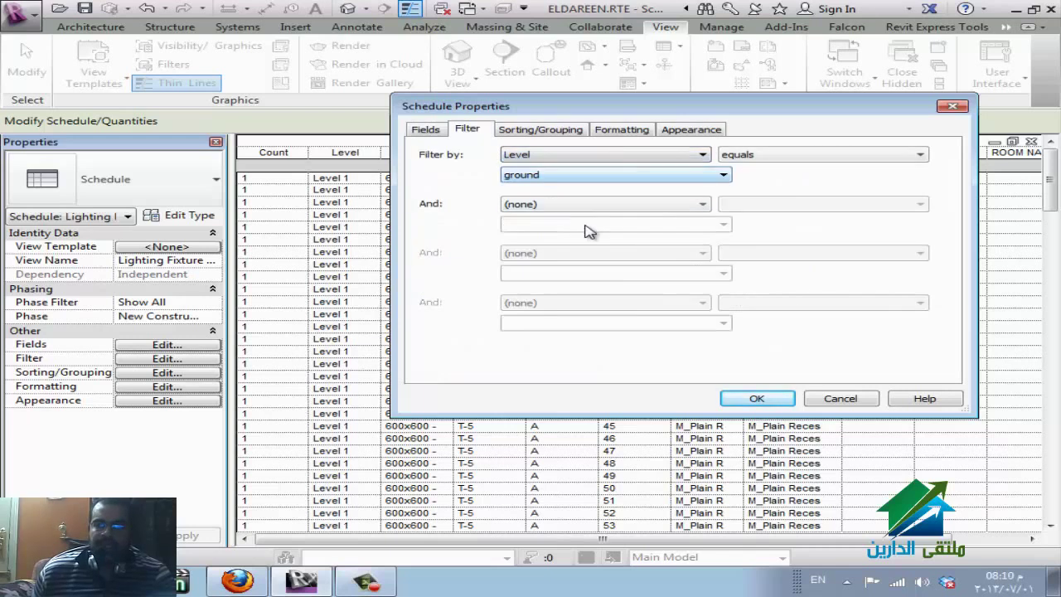
pyautogui.click(720, 176)
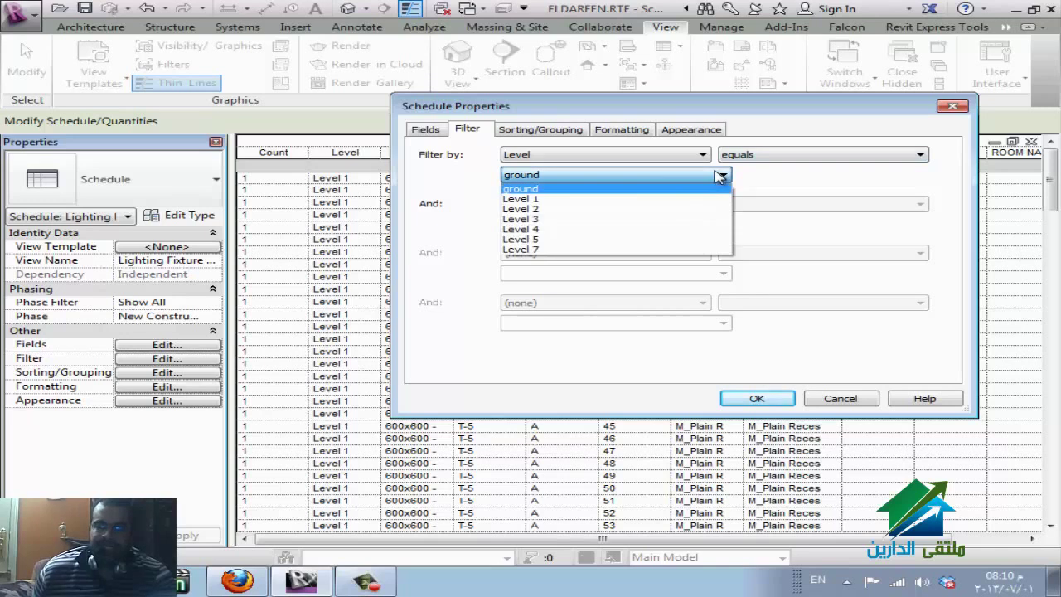
pyautogui.click(620, 199)
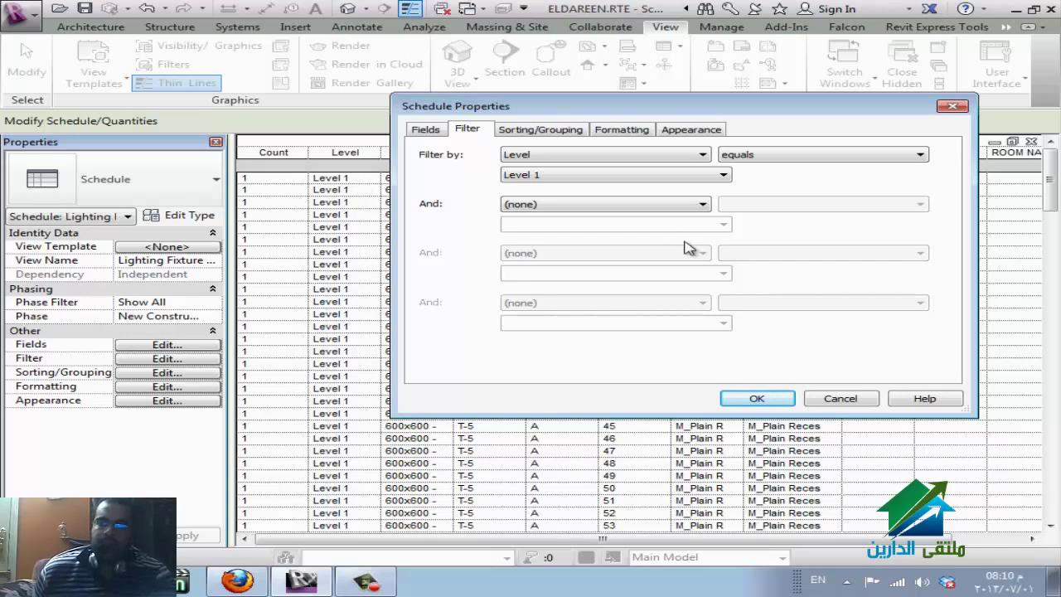
pyautogui.click(759, 400)
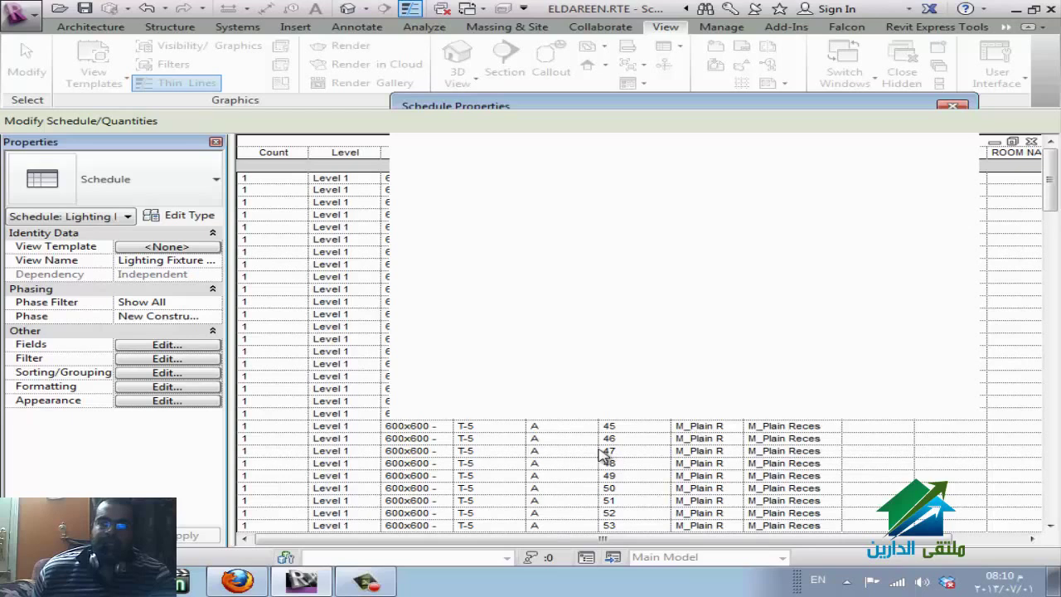
pyautogui.scroll(-8, 454, 337)
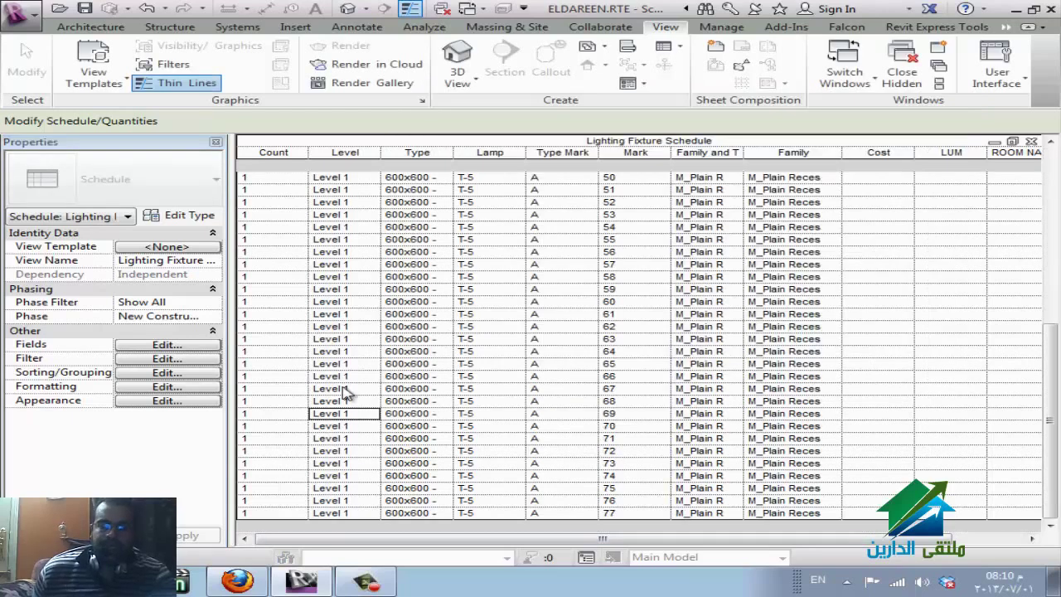
pyautogui.scroll(8, 341, 328)
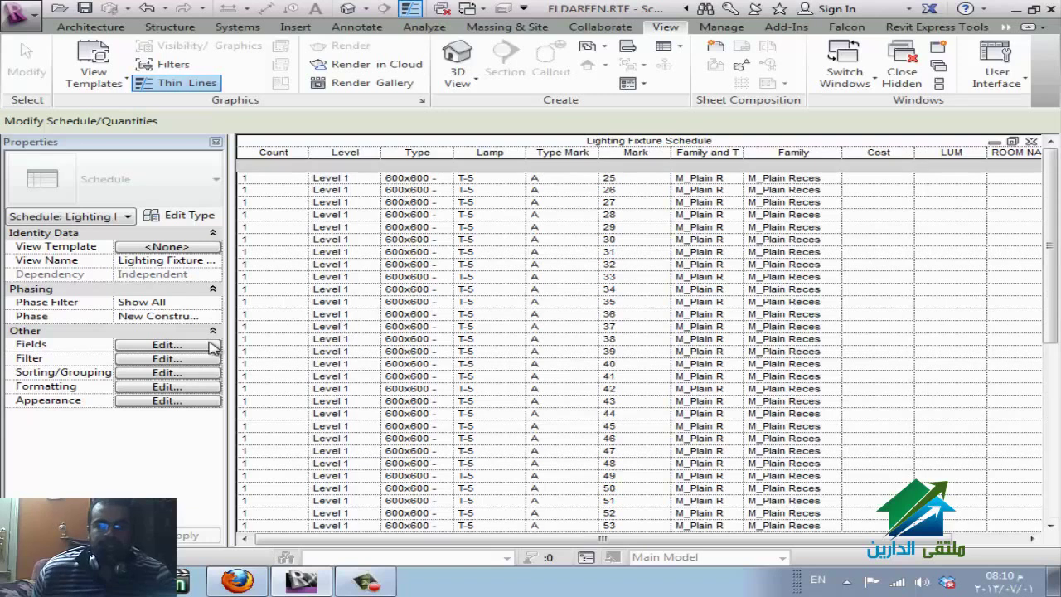
pyautogui.click(168, 346)
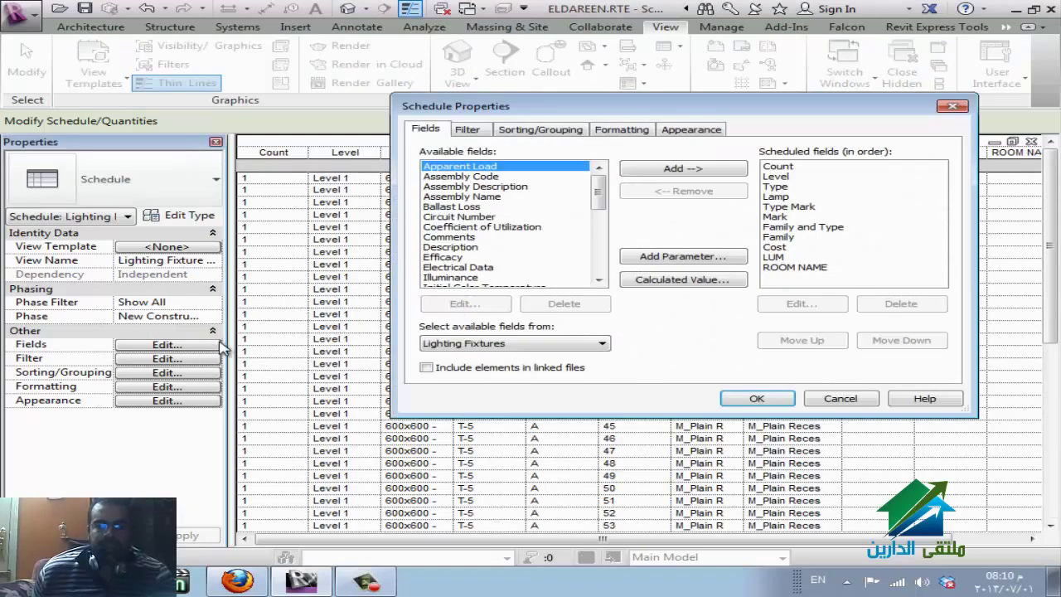
pyautogui.click(468, 131)
pyautogui.click(798, 157)
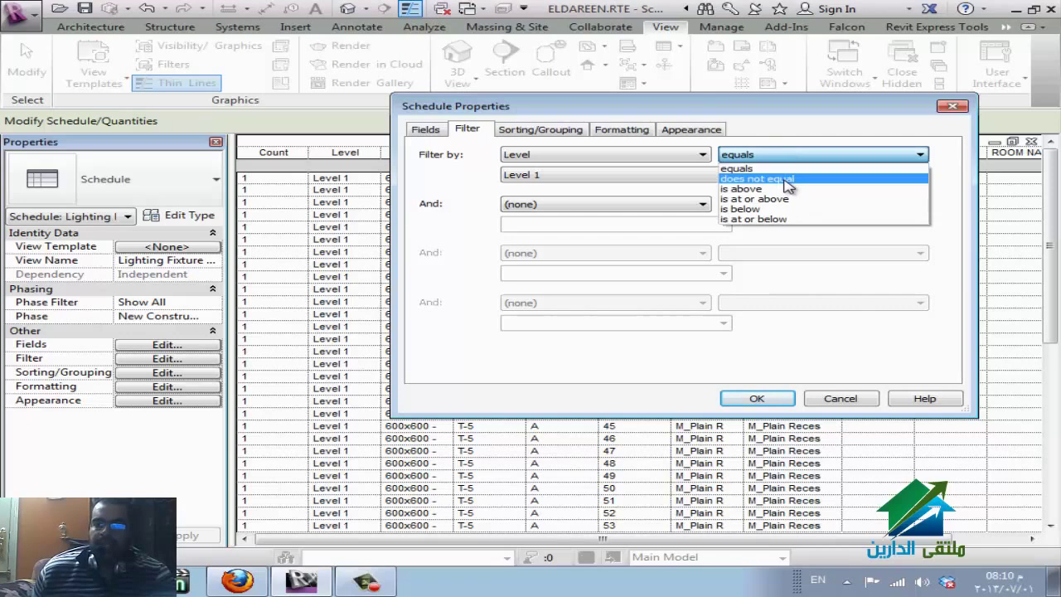
pyautogui.click(786, 182)
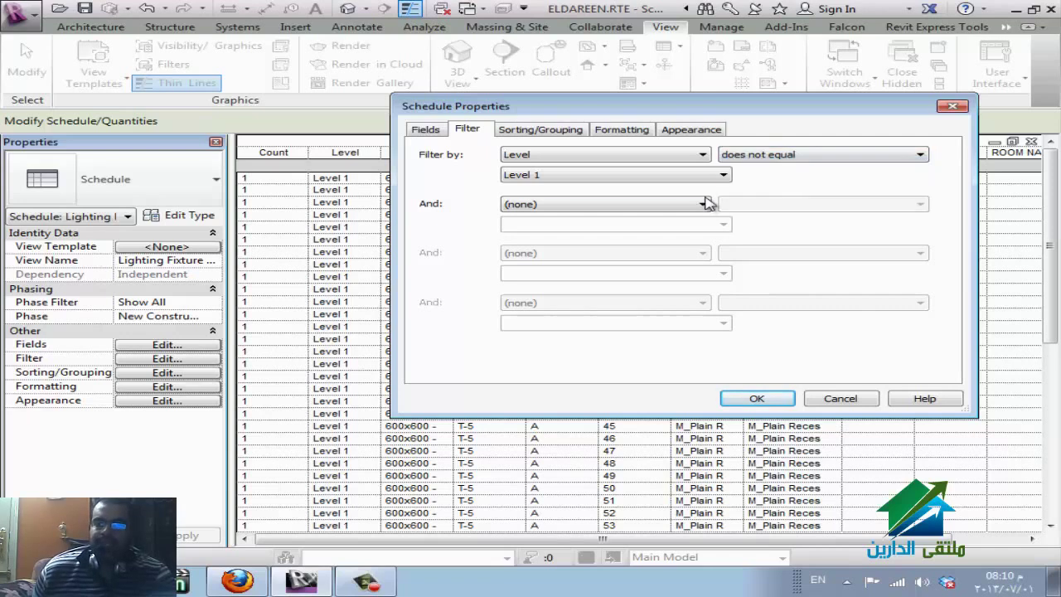
pyautogui.click(756, 399)
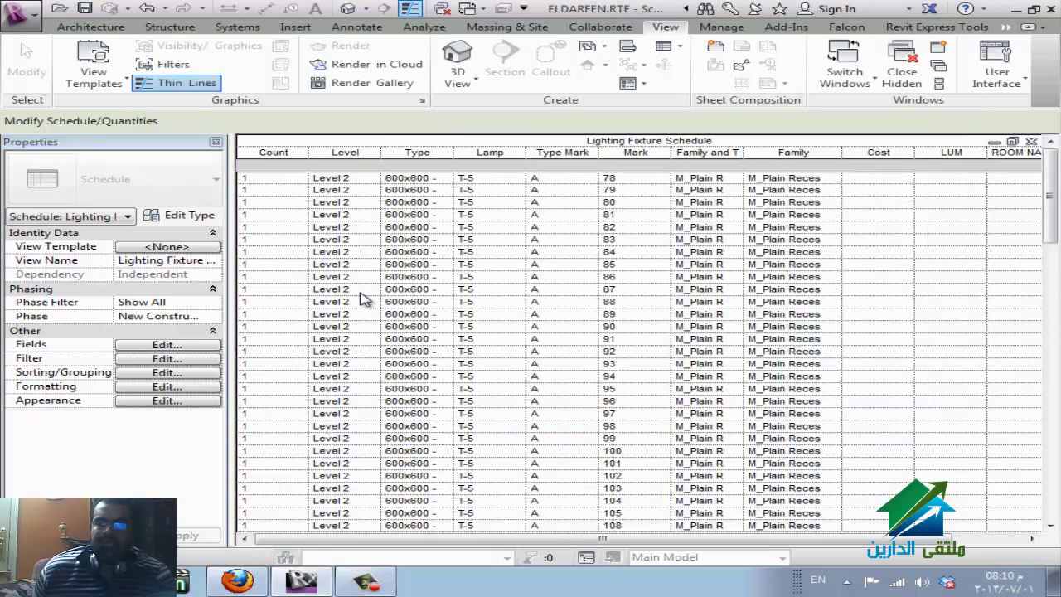
pyautogui.click(207, 359)
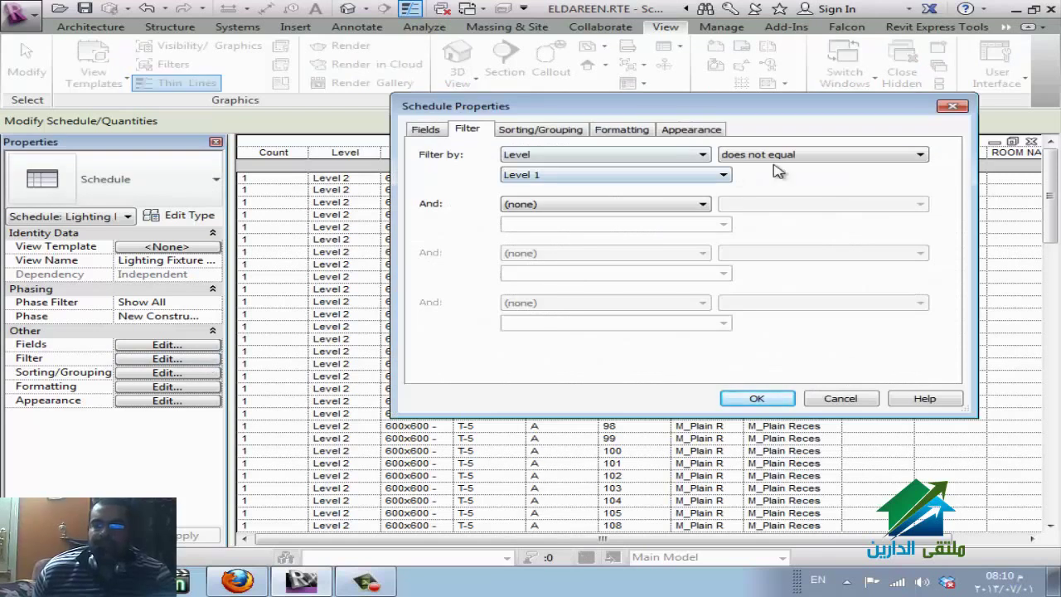
pyautogui.click(798, 155)
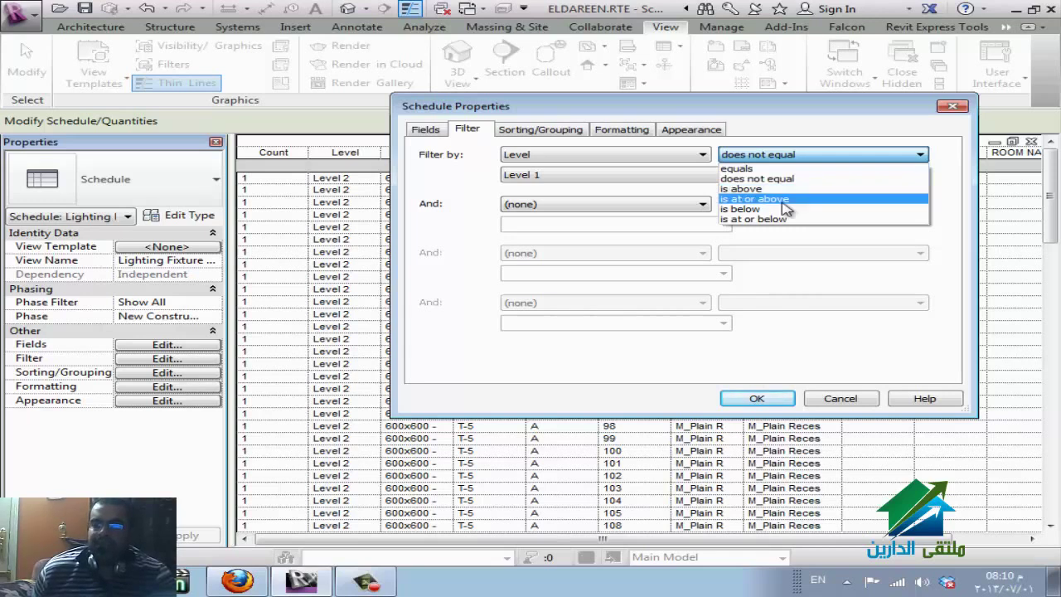
pyautogui.click(452, 174)
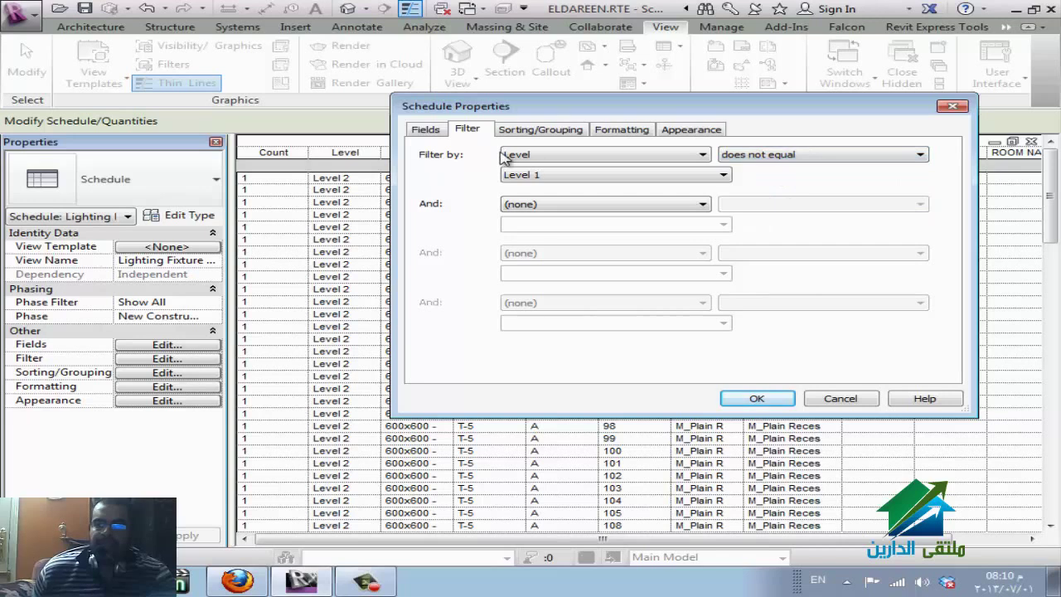
pyautogui.click(508, 155)
pyautogui.click(611, 171)
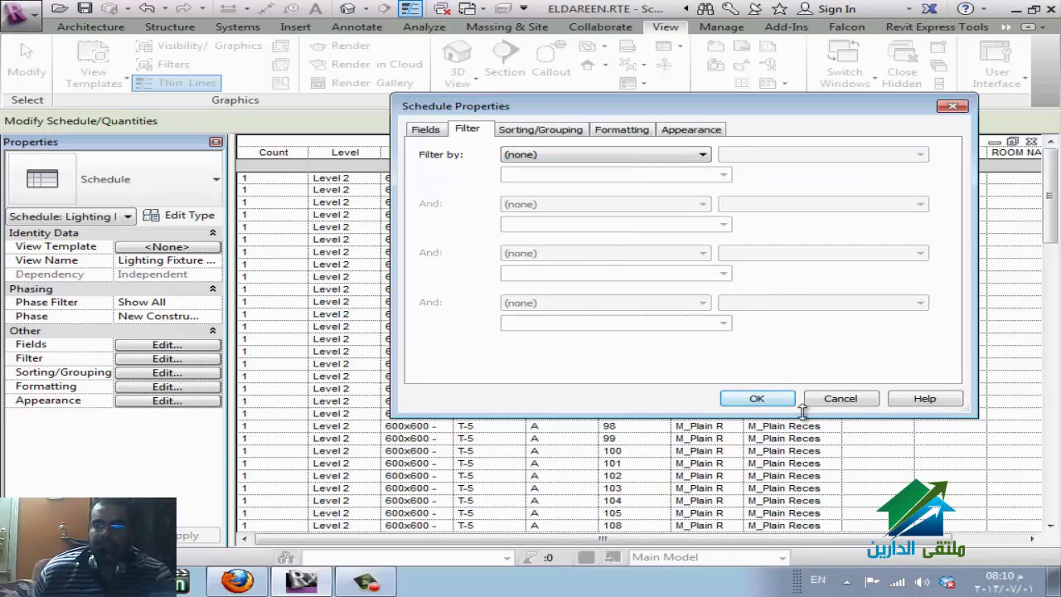
pyautogui.click(776, 402)
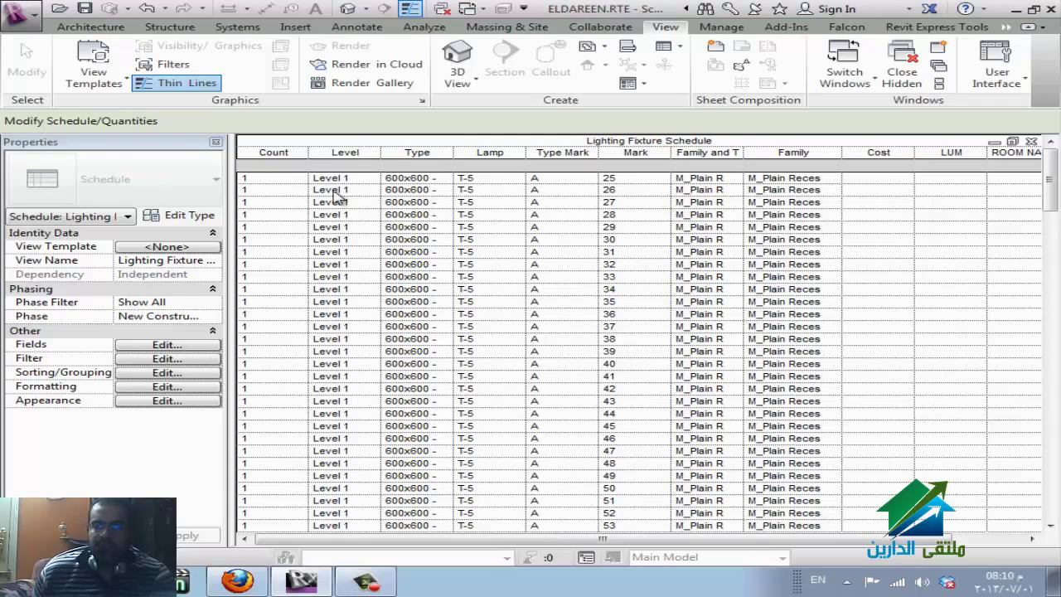
# - Widen the Type column, then sort by Level with Itemize every instance turned off
pyautogui.doubleClick(457, 153)
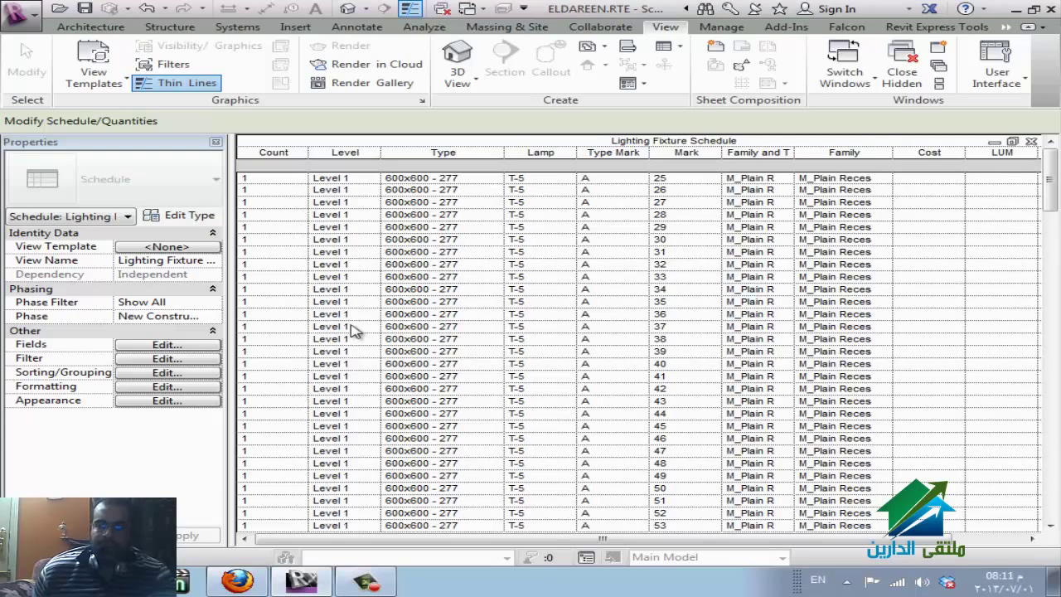
pyautogui.click(196, 345)
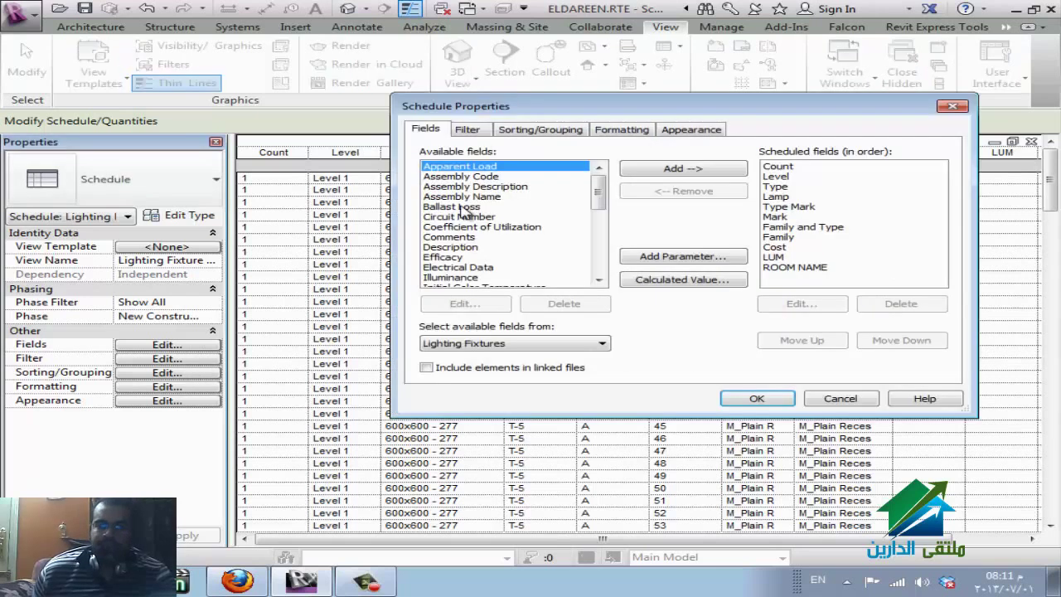
pyautogui.click(511, 132)
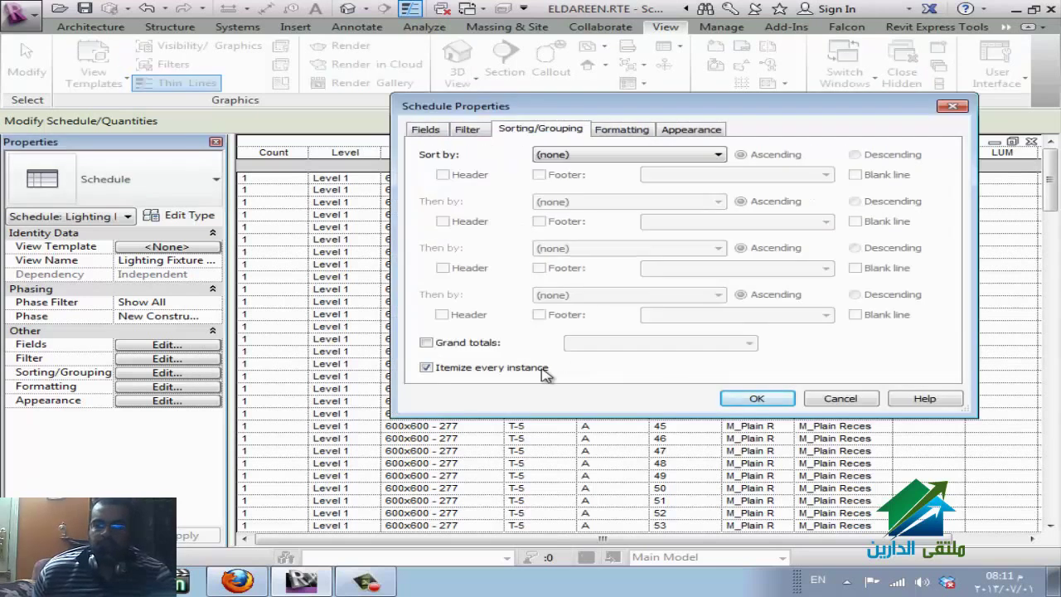
pyautogui.click(635, 155)
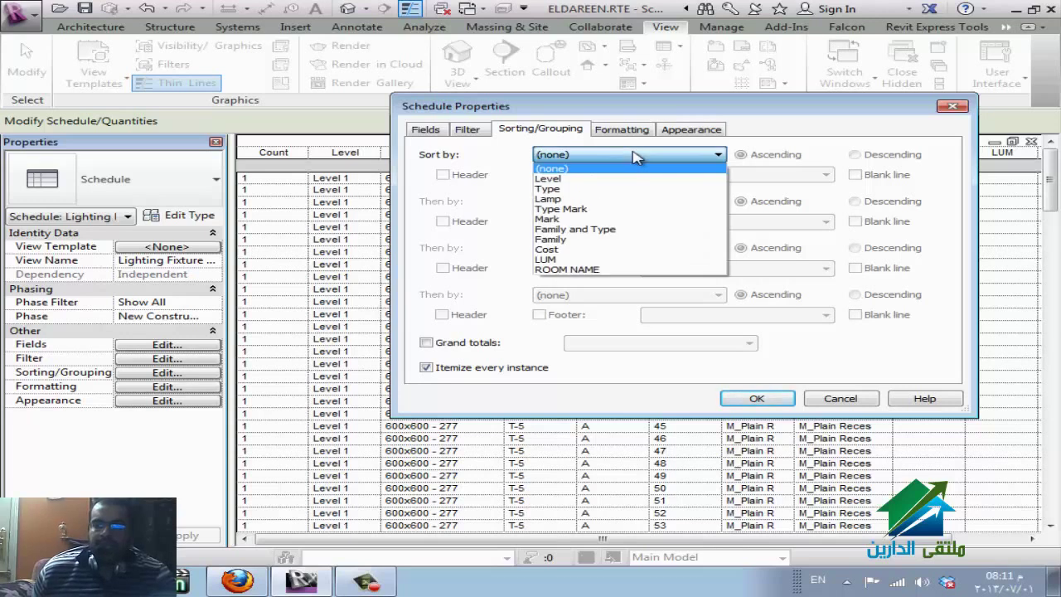
pyautogui.click(592, 181)
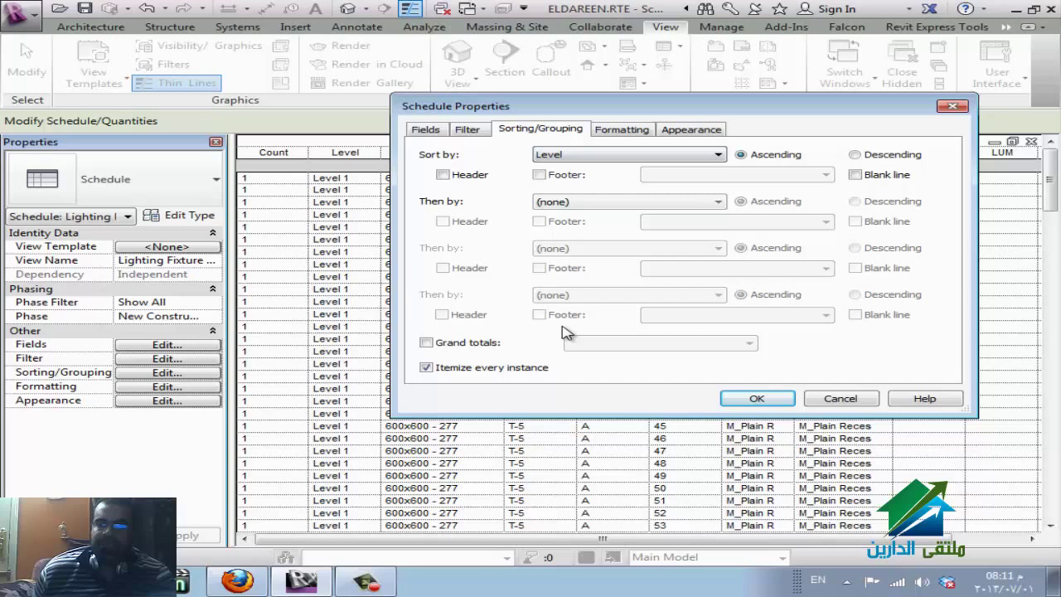
pyautogui.click(509, 372)
pyautogui.click(754, 399)
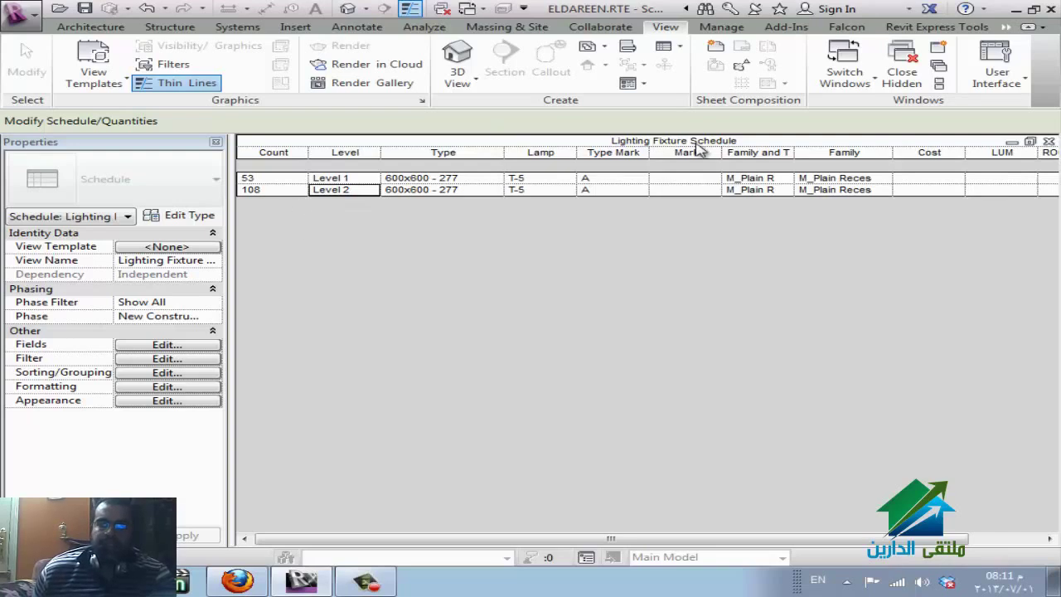
pyautogui.click(237, 580)
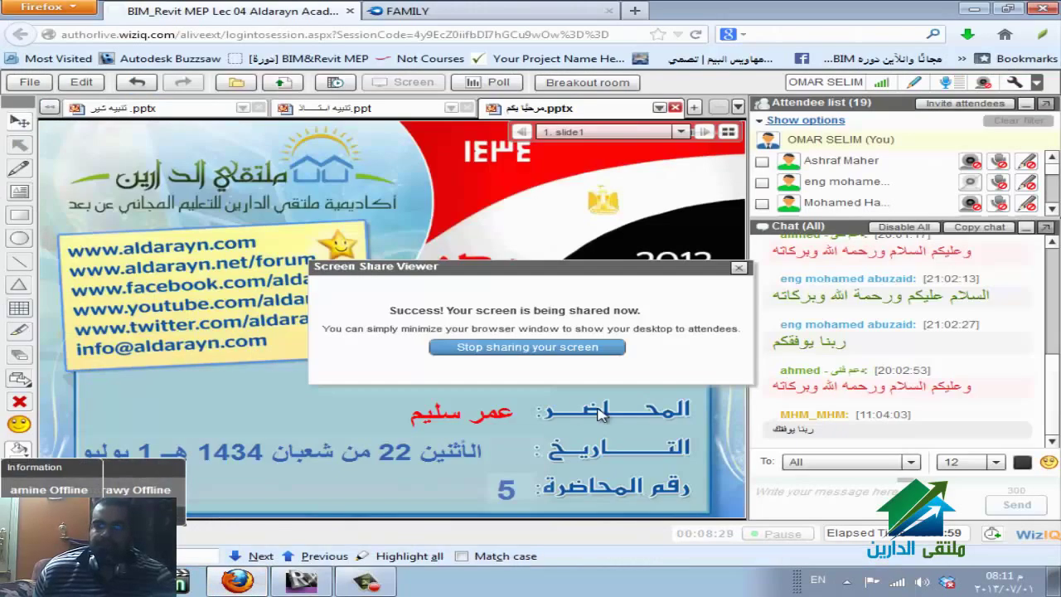
pyautogui.hotkey('alt', 'Tab')
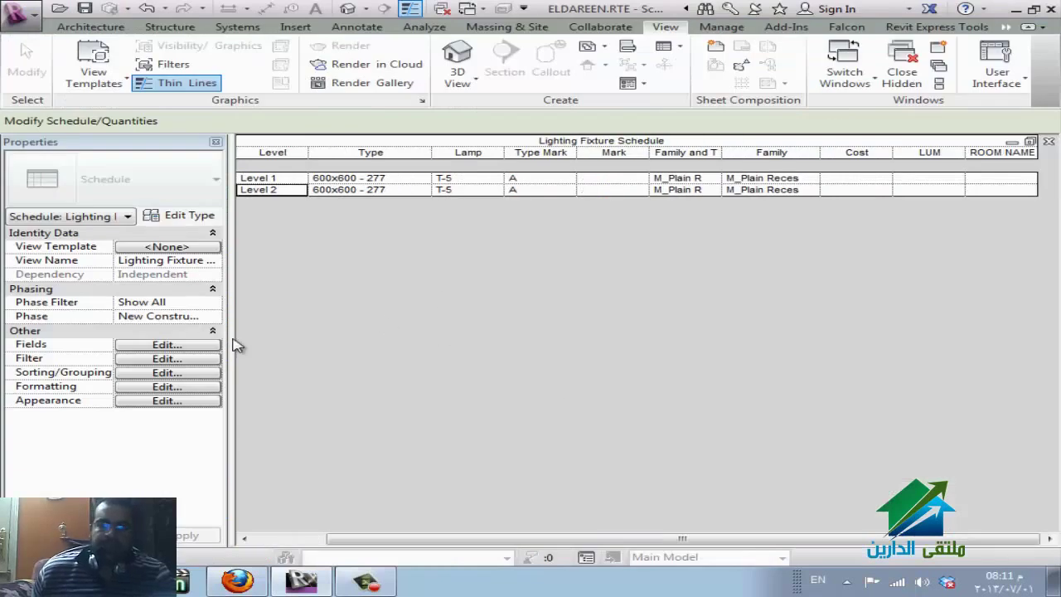
# - Sort by Level descending with a blank line between level groups
pyautogui.click(204, 372)
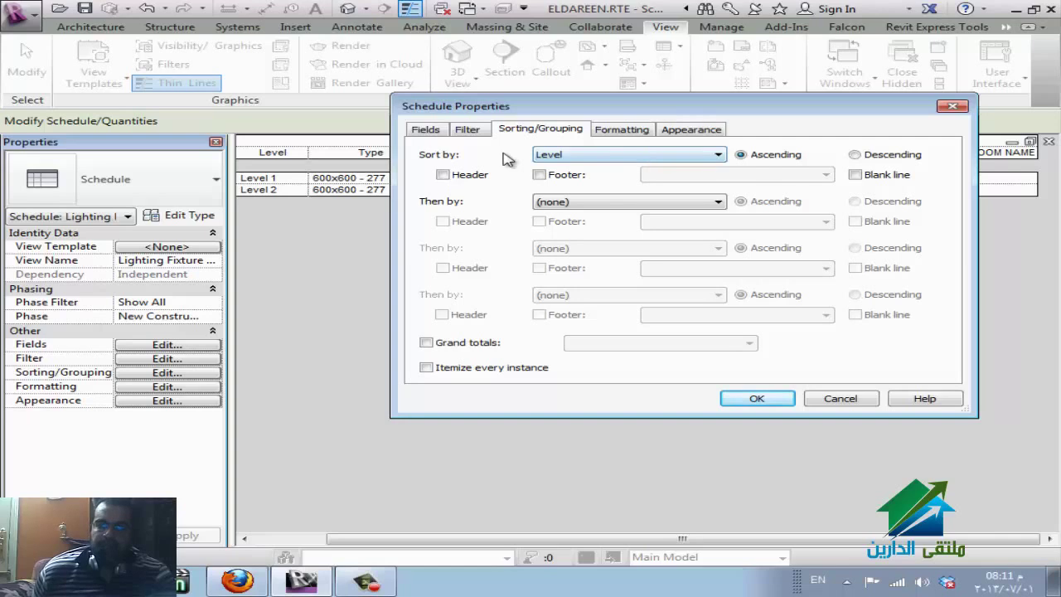
pyautogui.click(600, 207)
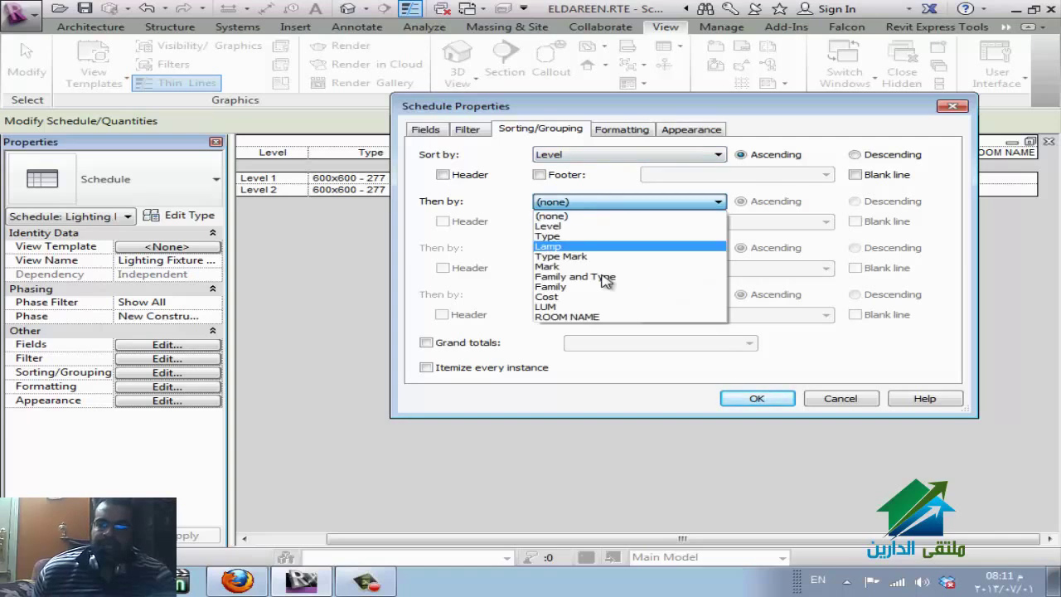
pyautogui.click(506, 203)
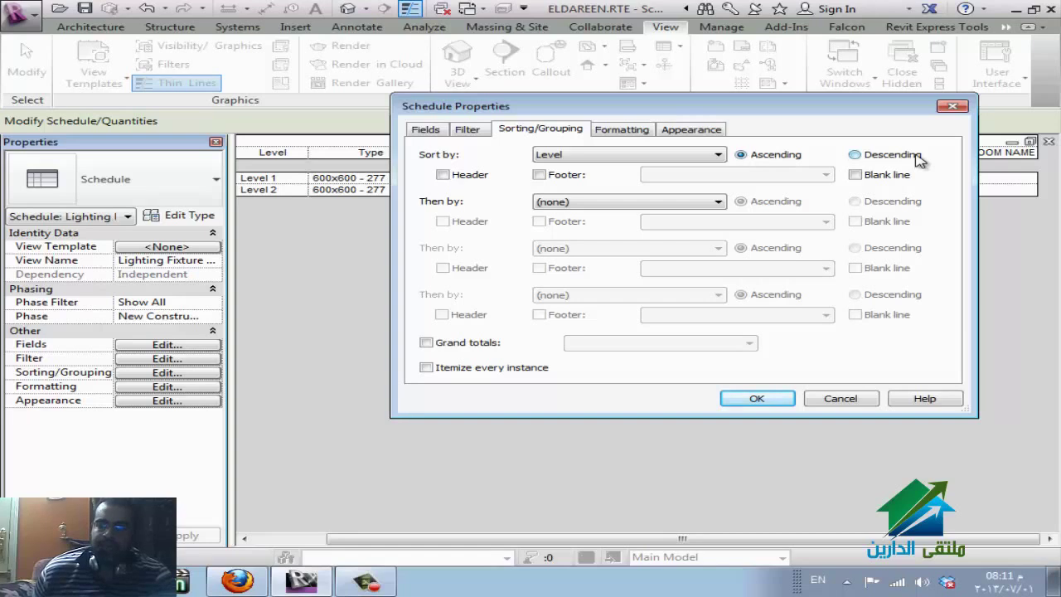
pyautogui.click(884, 181)
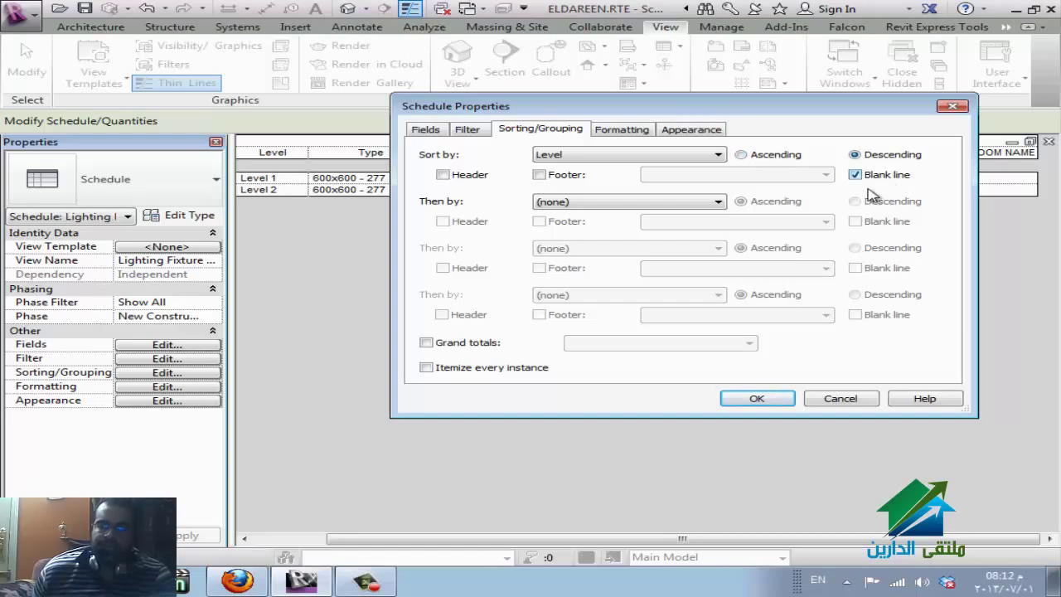
pyautogui.click(752, 399)
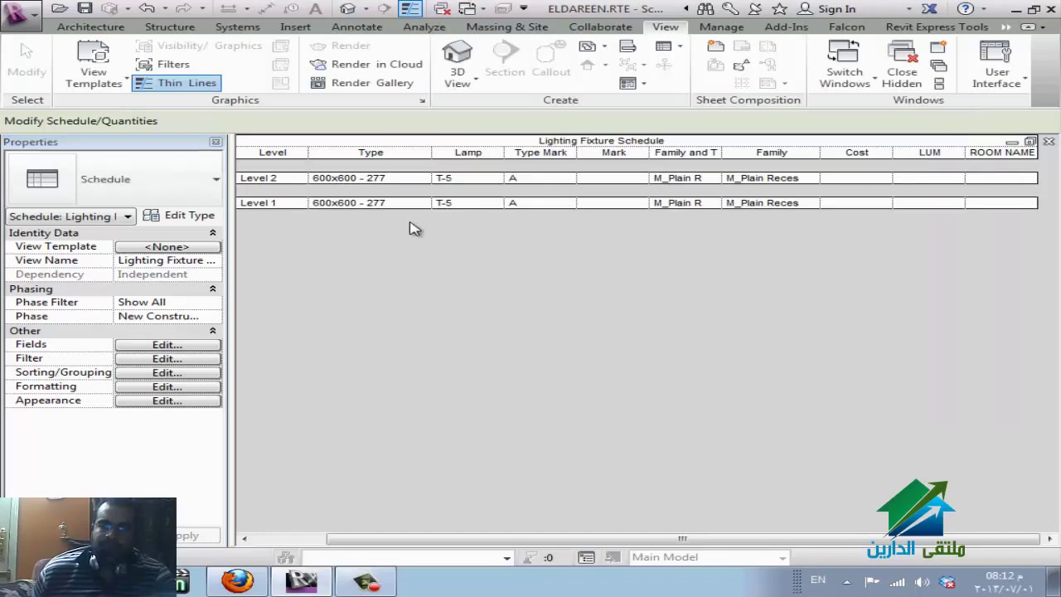
# - Add a 'Title, count, and totals' footer under each level group
pyautogui.click(184, 359)
pyautogui.click(550, 133)
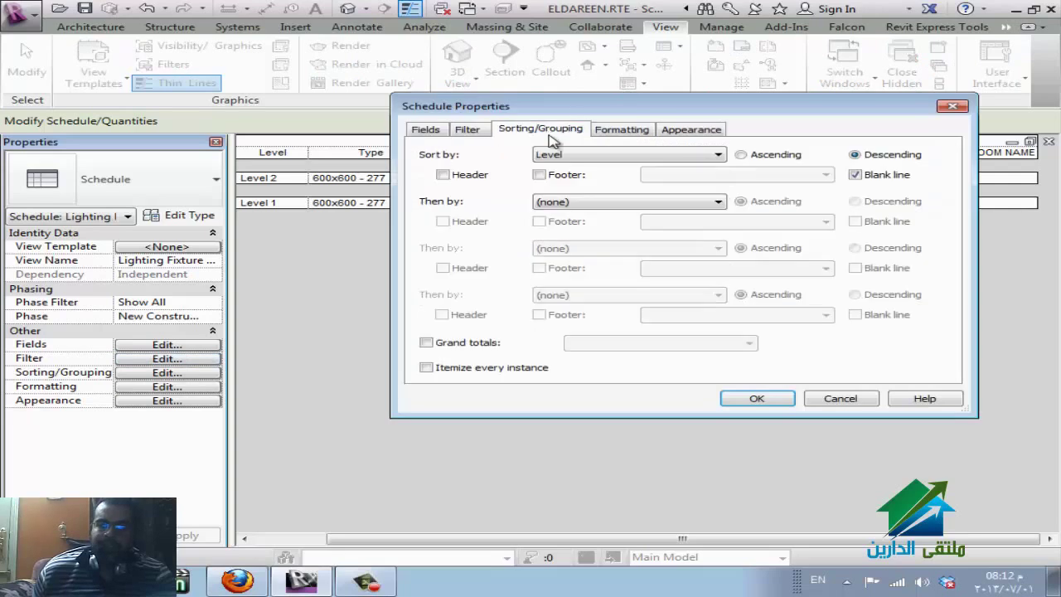
pyautogui.click(565, 179)
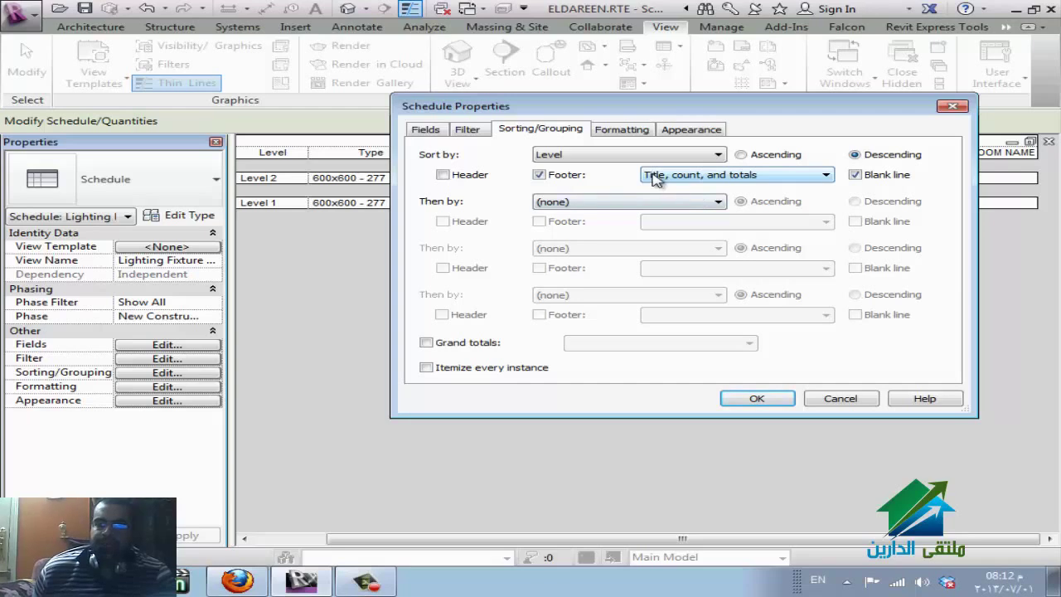
pyautogui.click(754, 179)
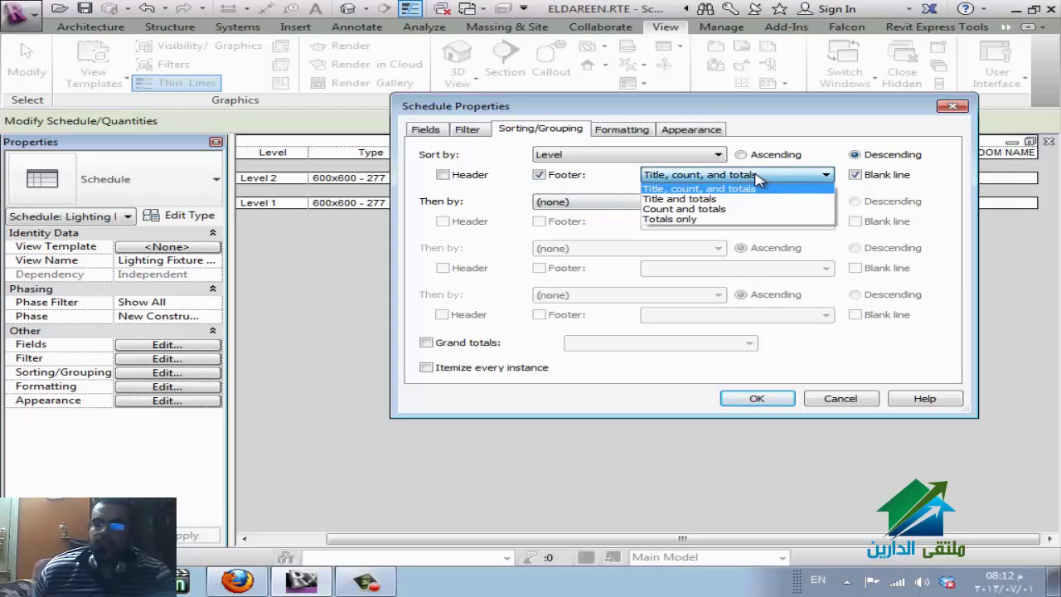
pyautogui.click(756, 187)
pyautogui.click(767, 400)
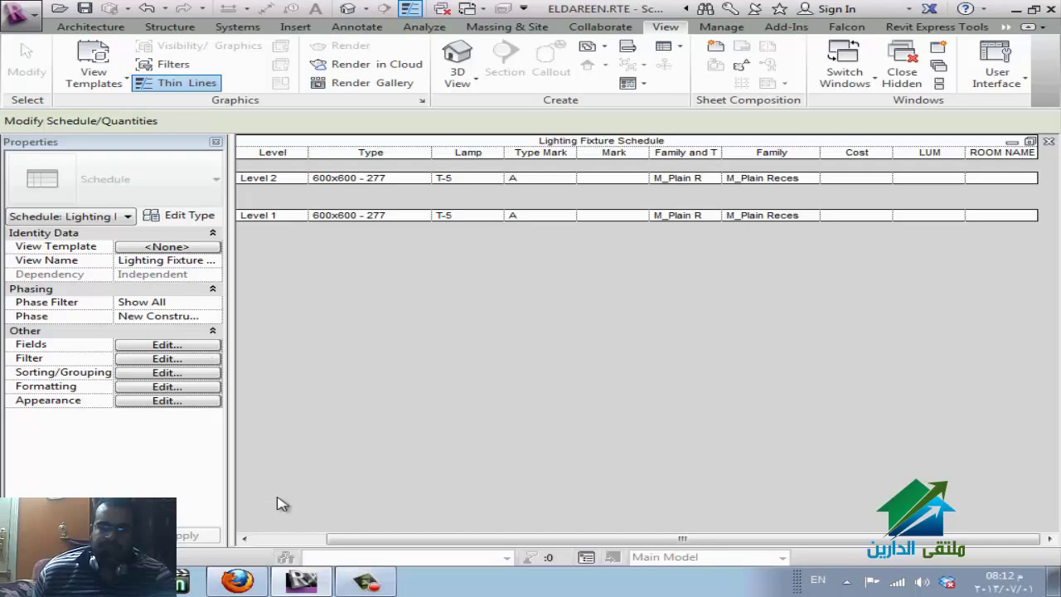
pyautogui.click(277, 539)
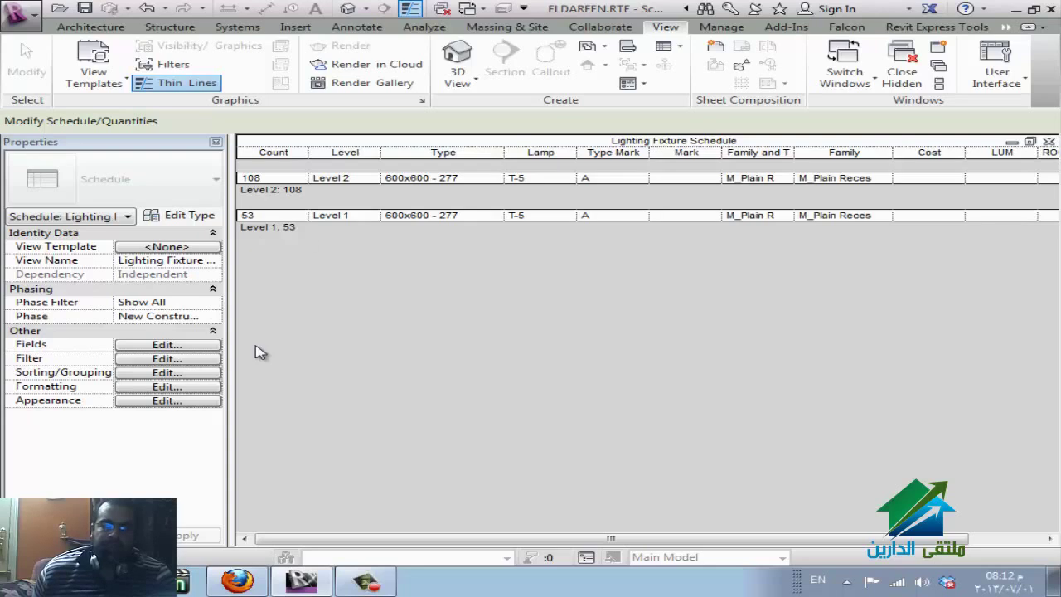
# - Turn Itemize every instance back on so every fixture is listed individually
pyautogui.click(205, 363)
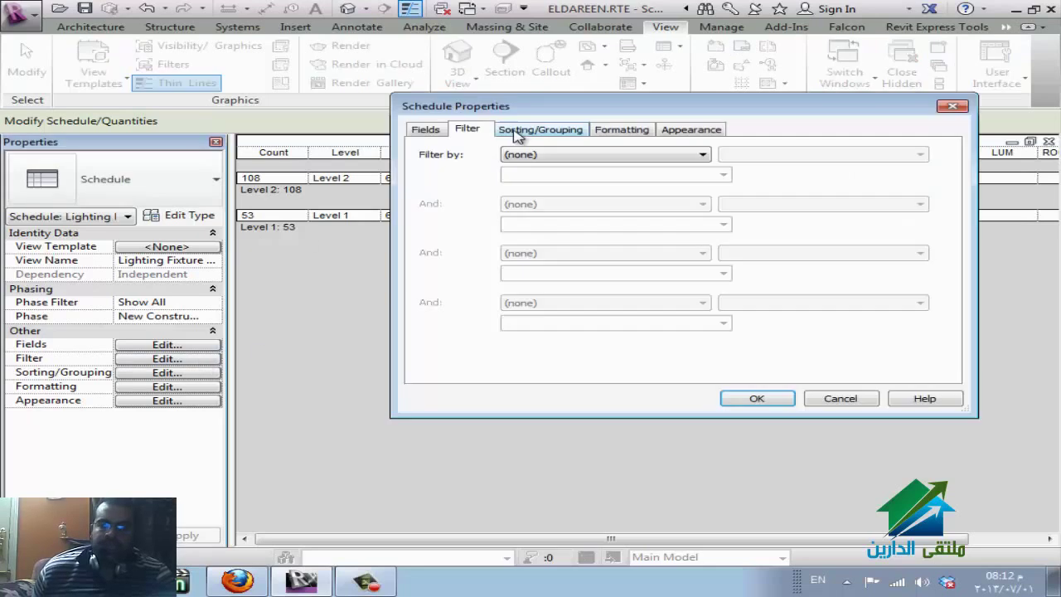
pyautogui.click(547, 131)
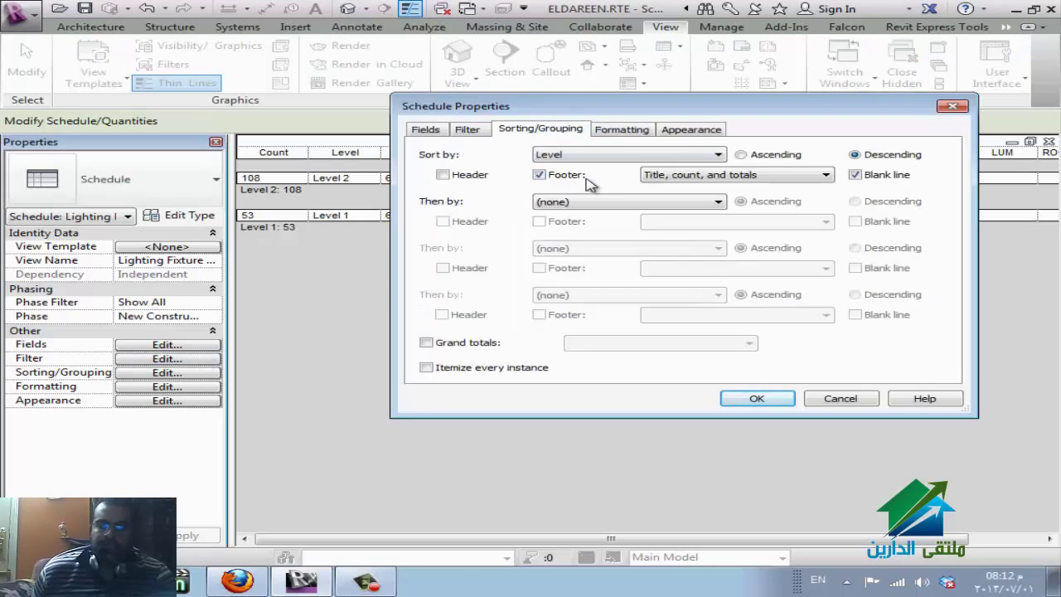
pyautogui.click(675, 157)
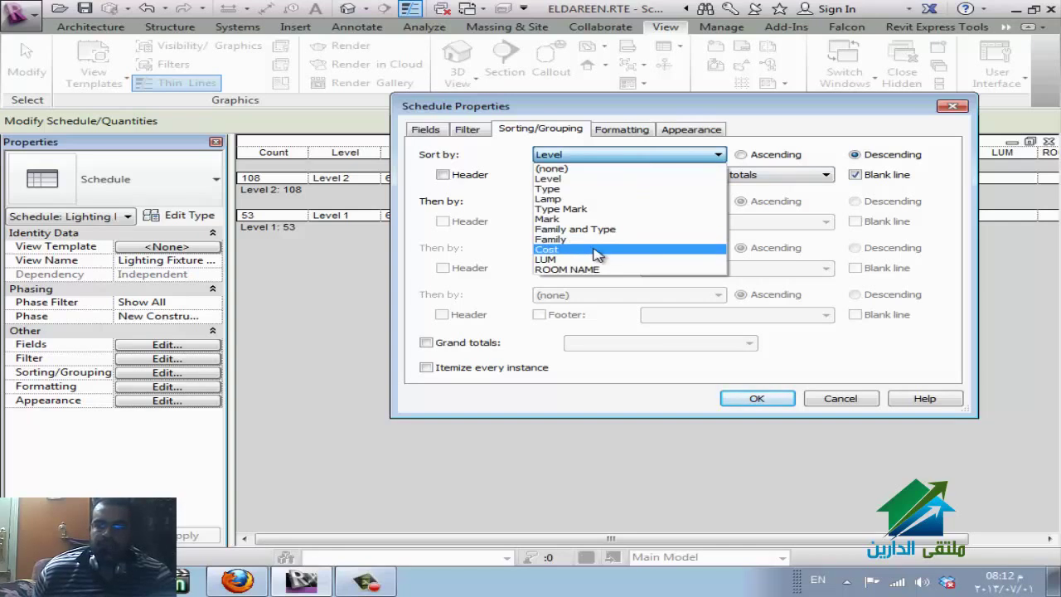
pyautogui.click(535, 155)
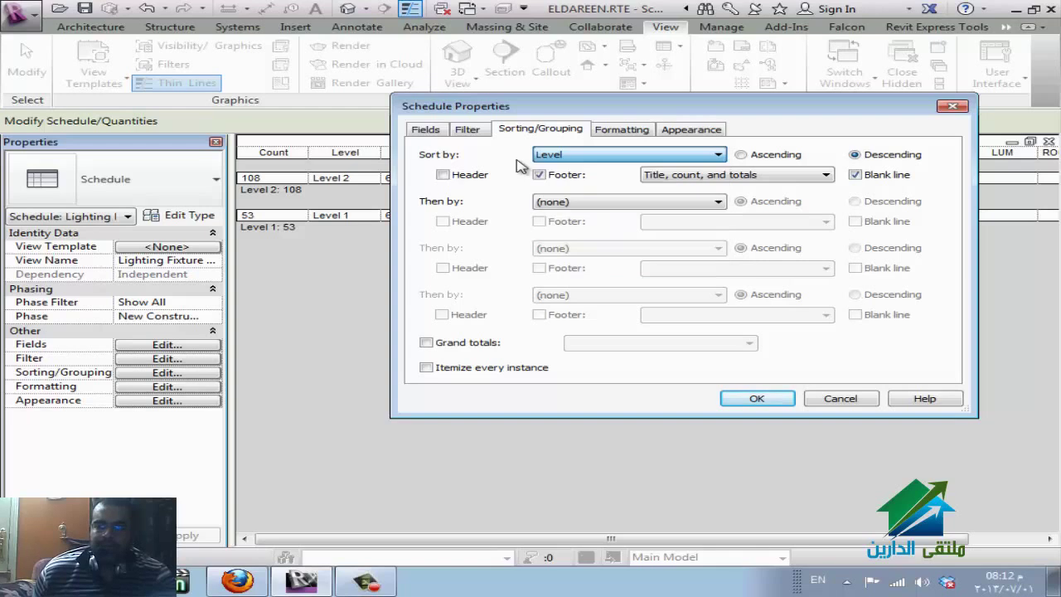
pyautogui.click(521, 371)
pyautogui.click(757, 400)
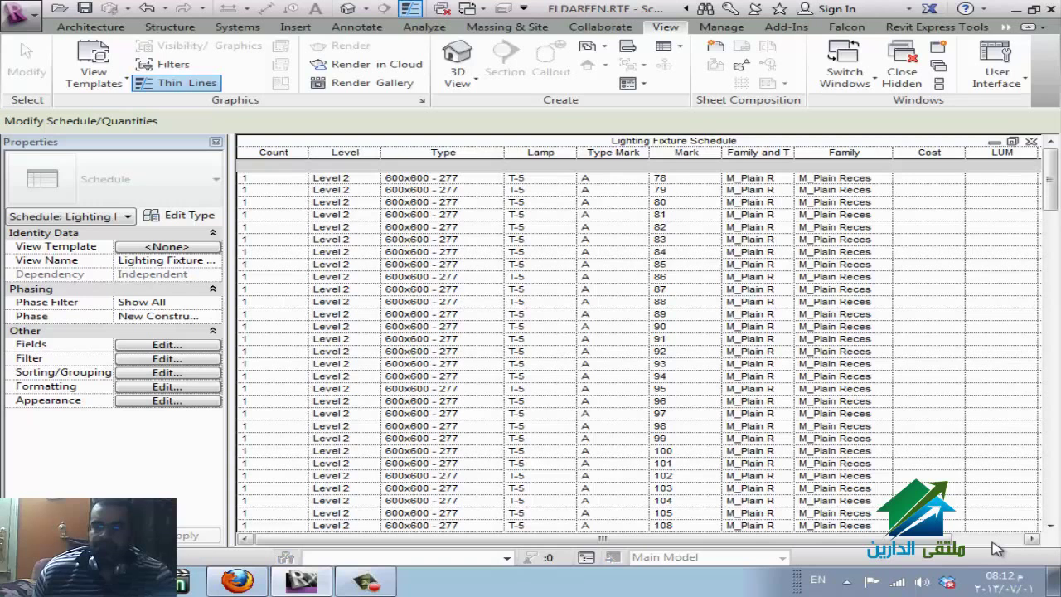
pyautogui.hscroll(1, 924, 169)
# - Set the first fixture's Cost to 22, applying it to the whole fixture type
pyautogui.click(864, 178)
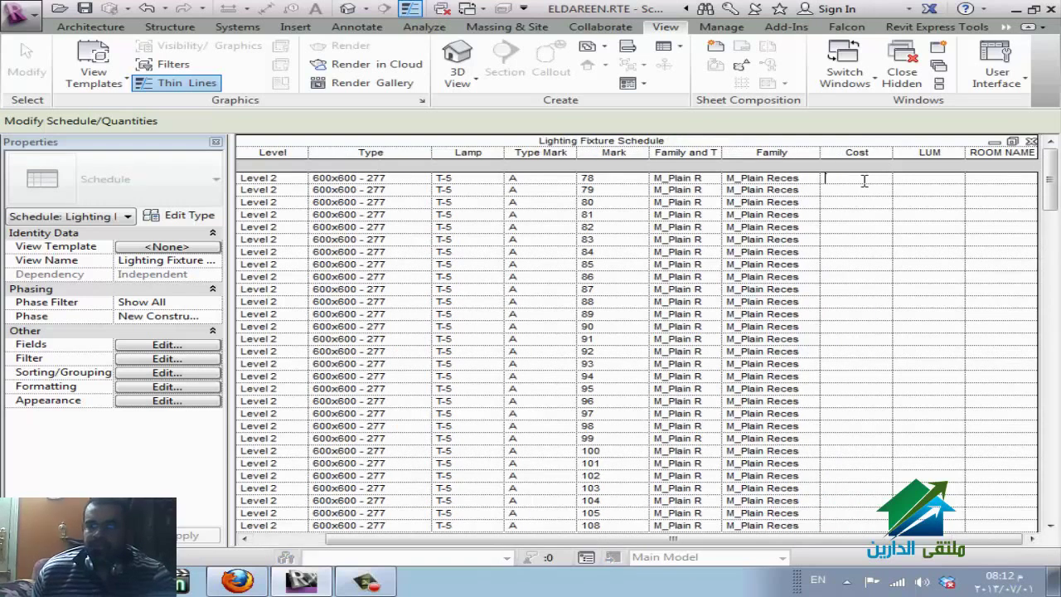
pyautogui.write('22')
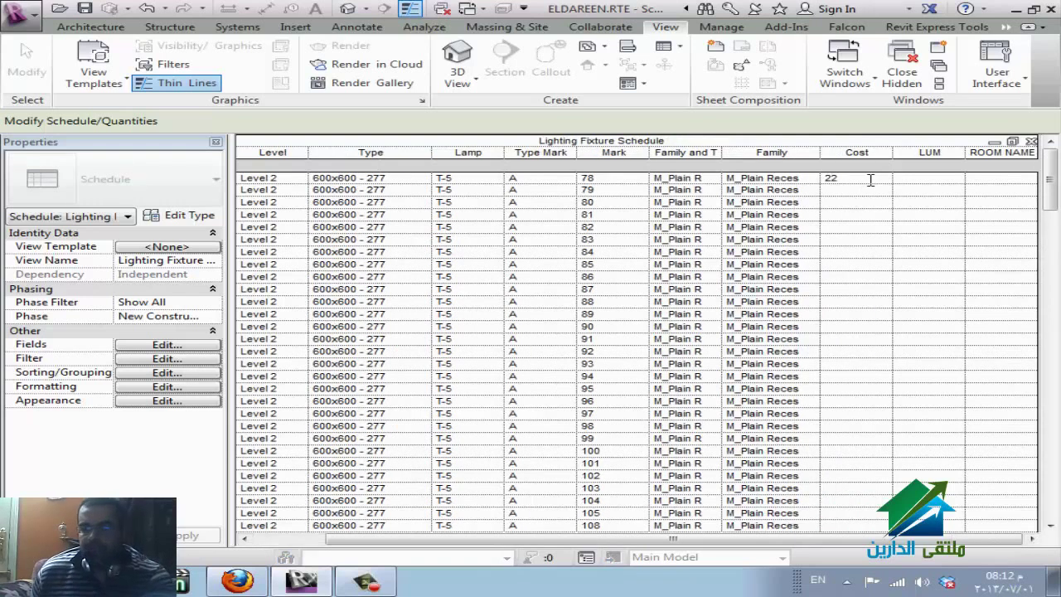
pyautogui.press('Return')
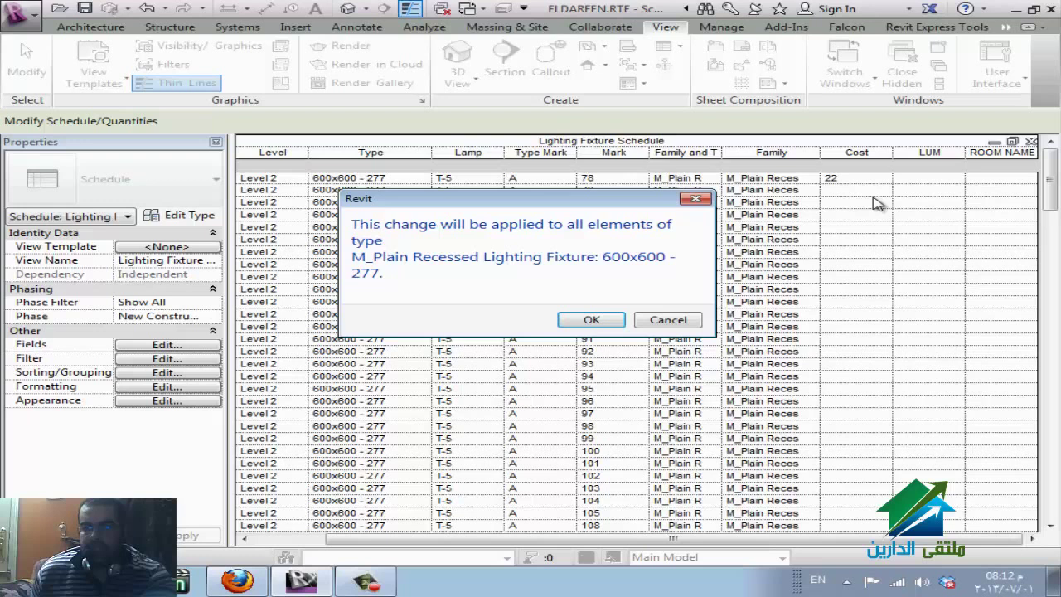
pyautogui.click(590, 320)
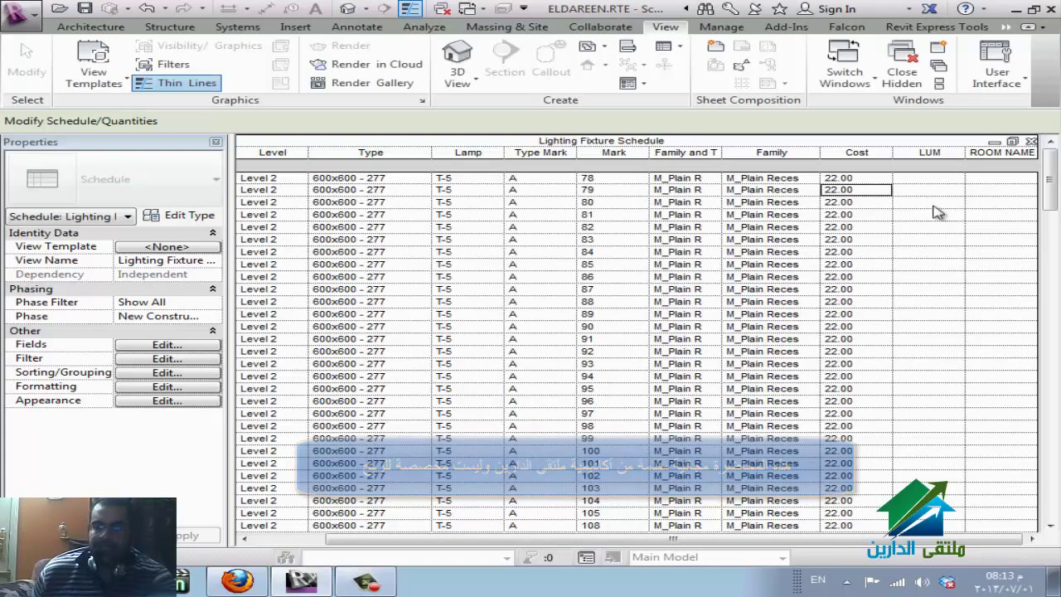
# - Cancel the type-wide LUM change of 25 and set the first fixture's room name to 1
pyautogui.click(942, 178)
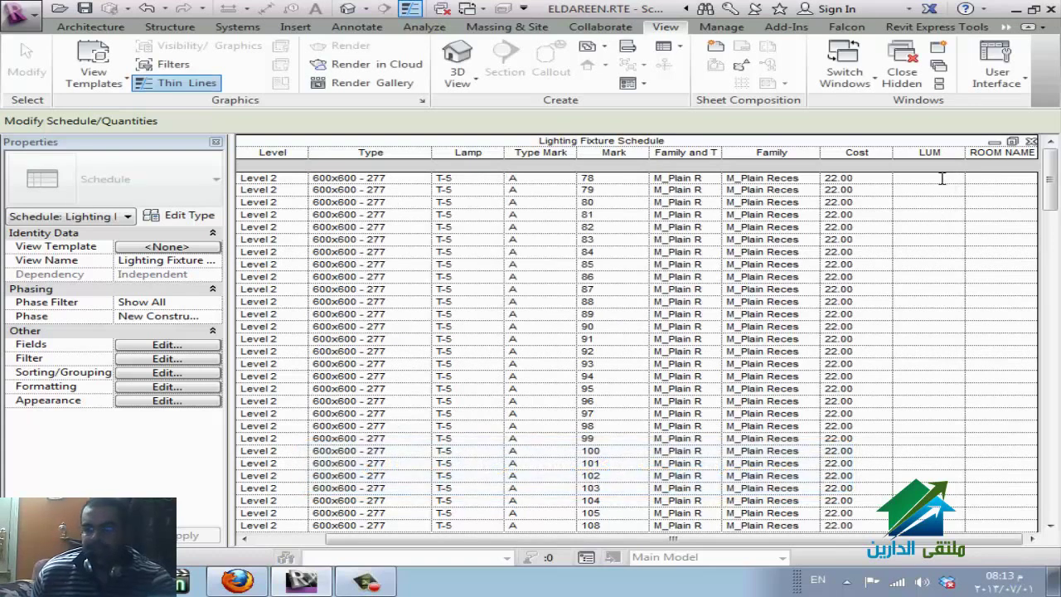
pyautogui.press('Return')
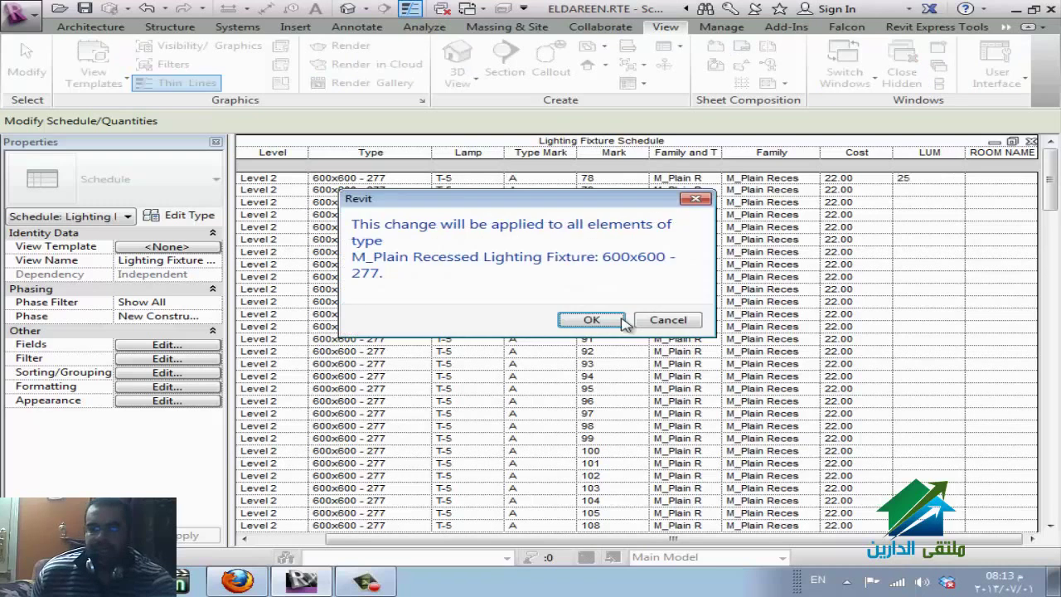
pyautogui.click(670, 317)
pyautogui.click(999, 180)
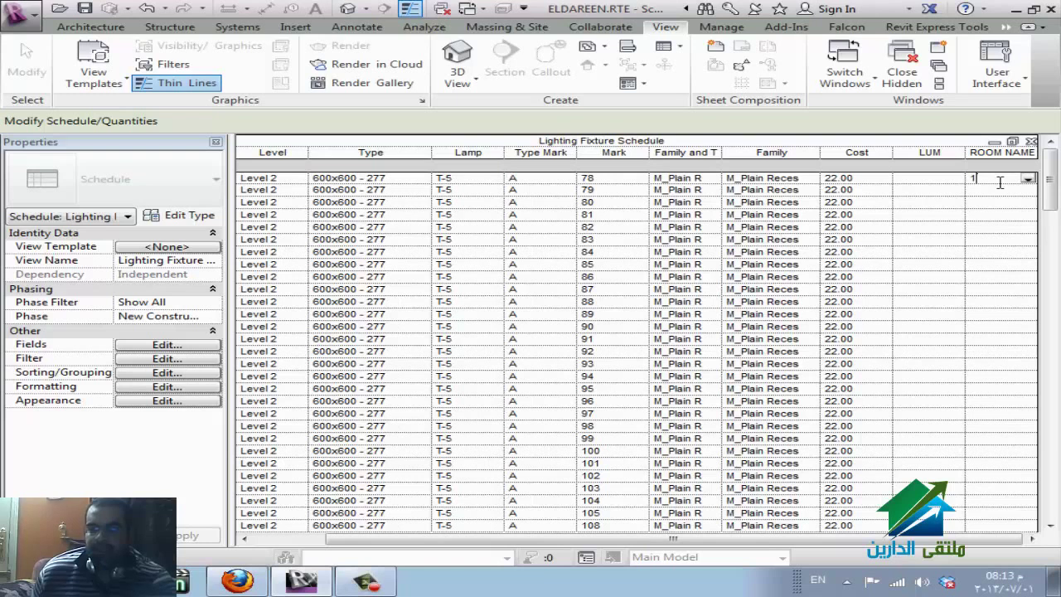
pyautogui.press('Return')
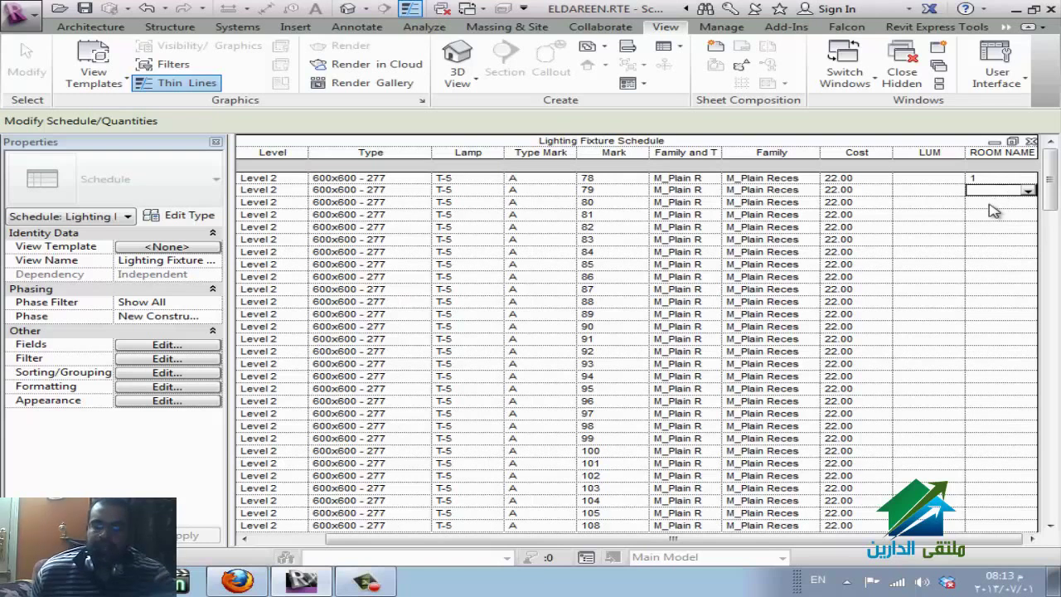
# - Open the schedule fields and inspect the ROOM NAME parameter's definition
pyautogui.click(995, 180)
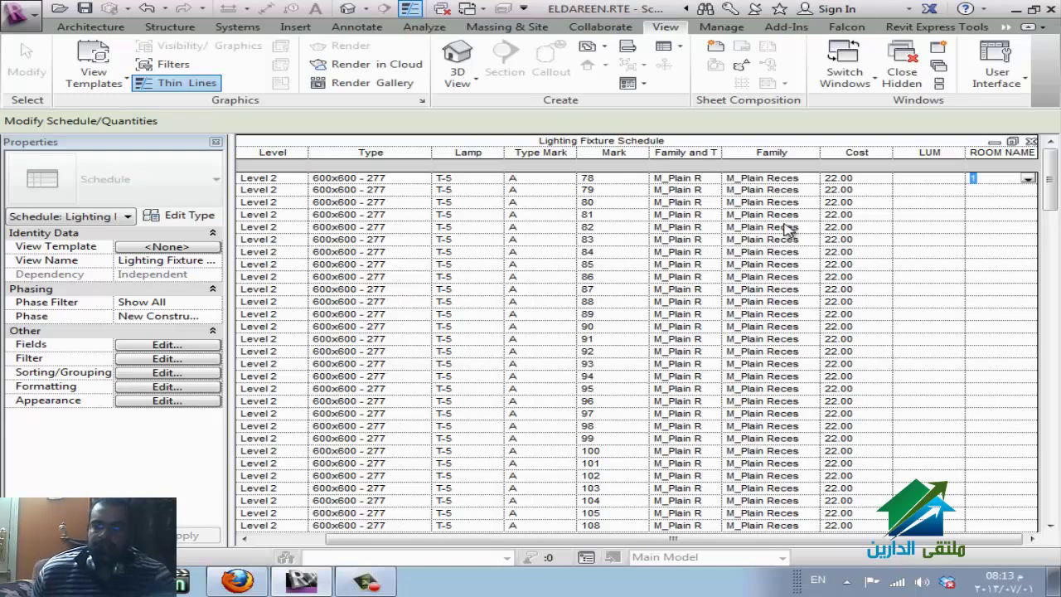
pyautogui.click(197, 346)
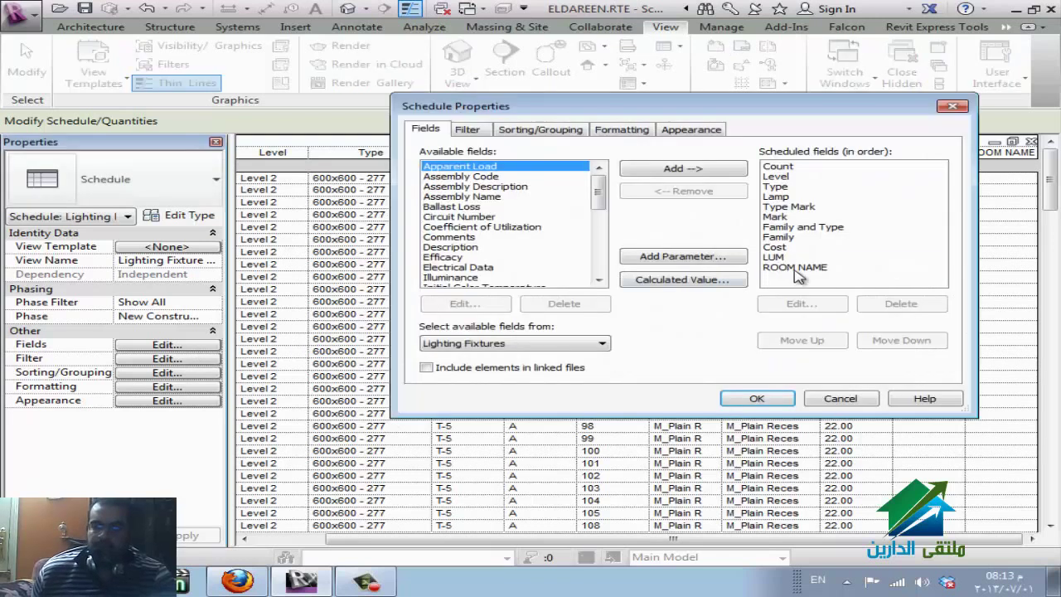
pyautogui.click(796, 268)
pyautogui.click(817, 305)
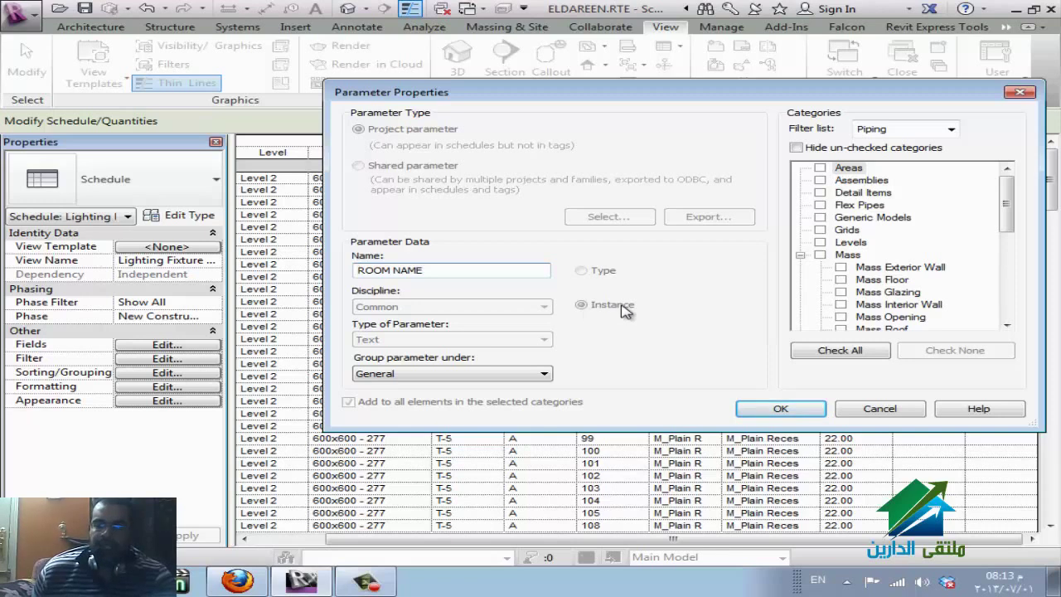
pyautogui.press('Return')
# - Inspect the LUM parameter's definition, close Schedule Properties, and commit room name 1
pyautogui.click(806, 257)
pyautogui.click(778, 247)
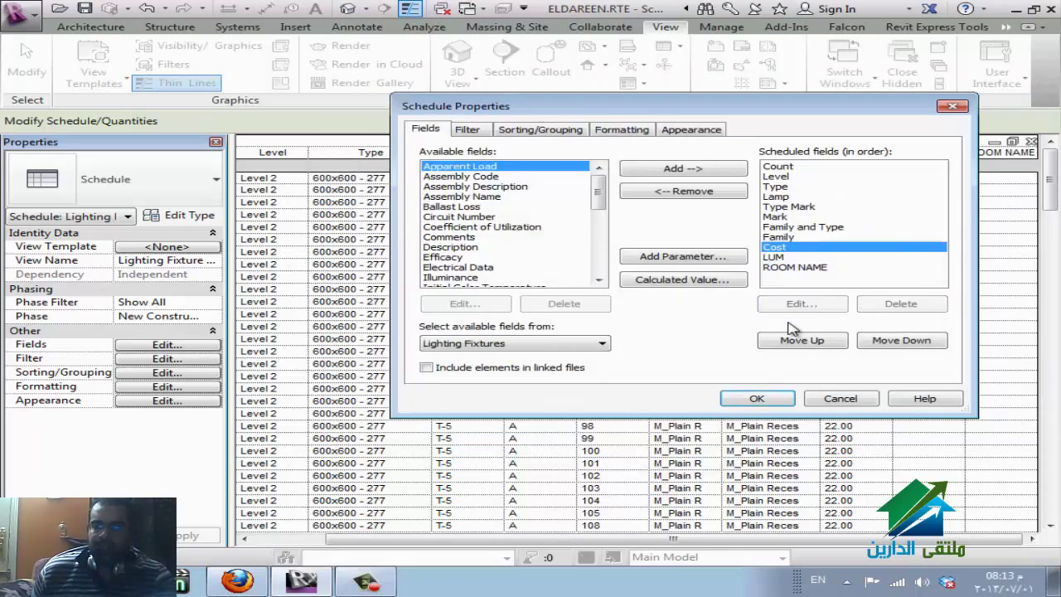
pyautogui.click(789, 258)
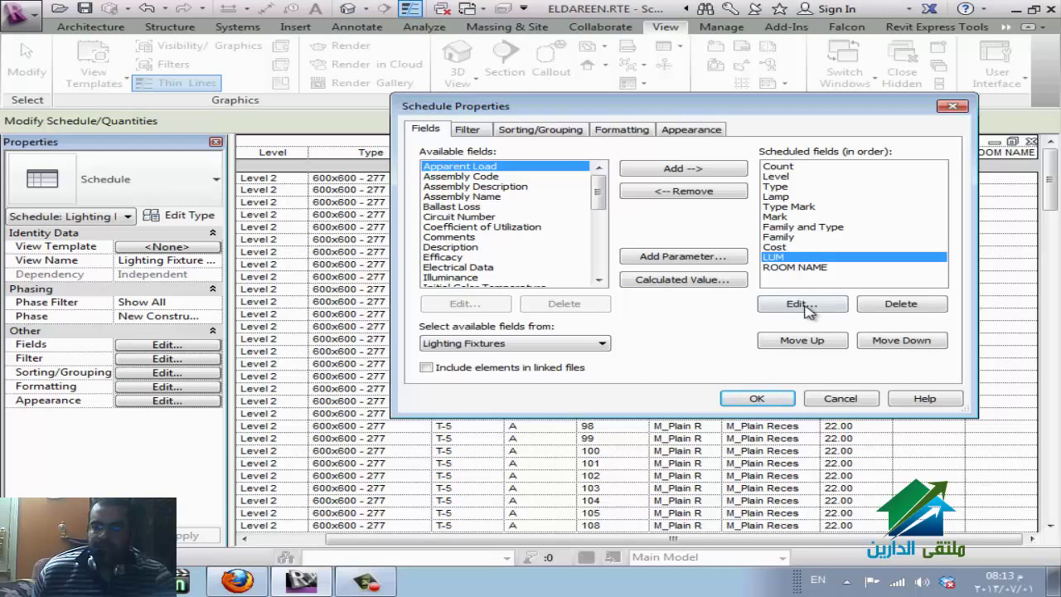
pyautogui.click(803, 304)
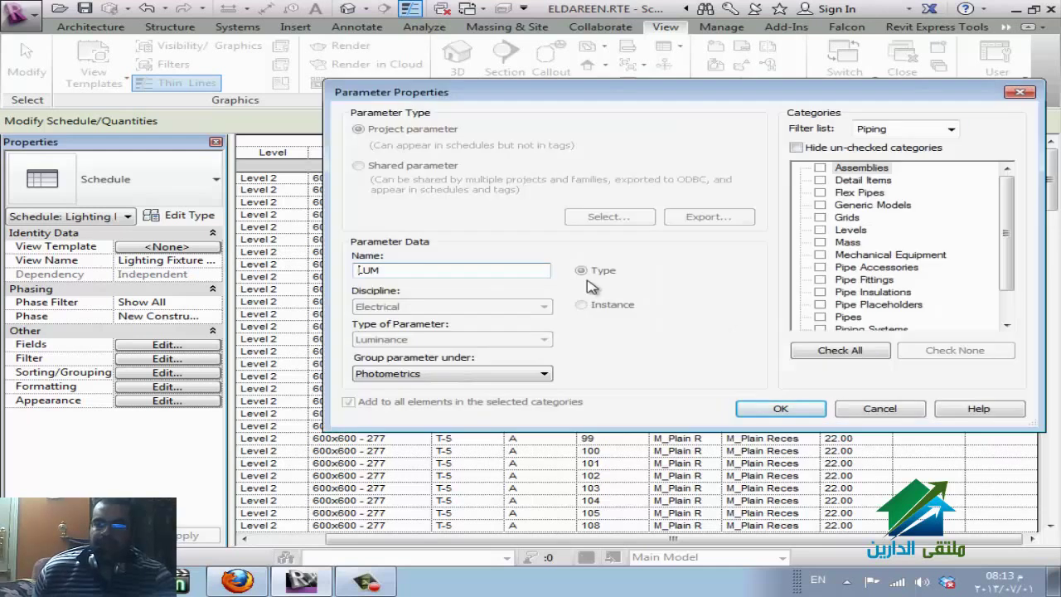
pyautogui.click(779, 407)
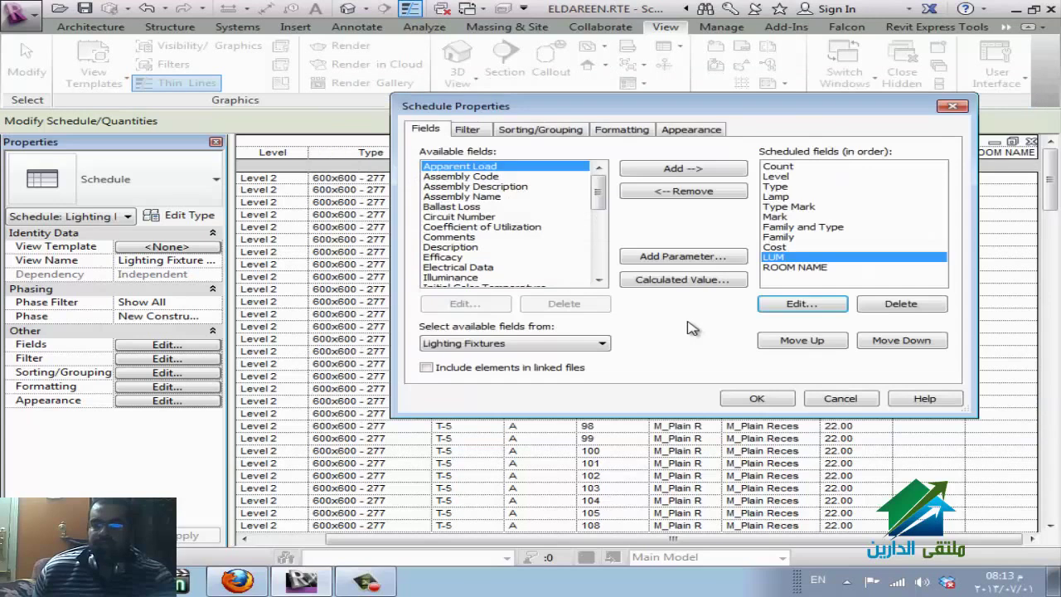
pyautogui.click(752, 398)
pyautogui.click(981, 190)
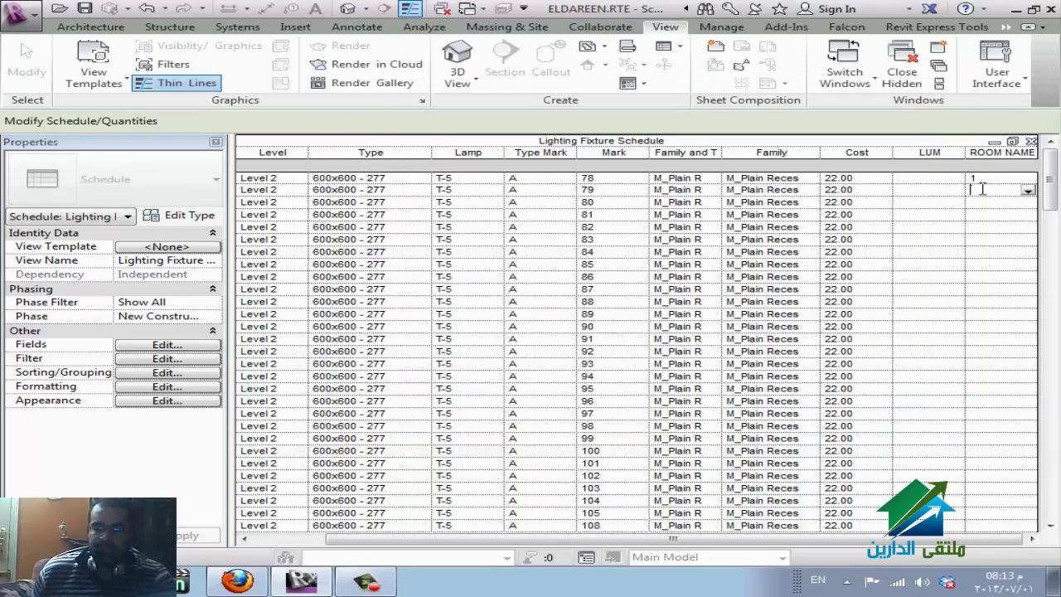
# - Enter room names feran, cat, sofra and recent for the next four fixtures
pyautogui.write('fe')
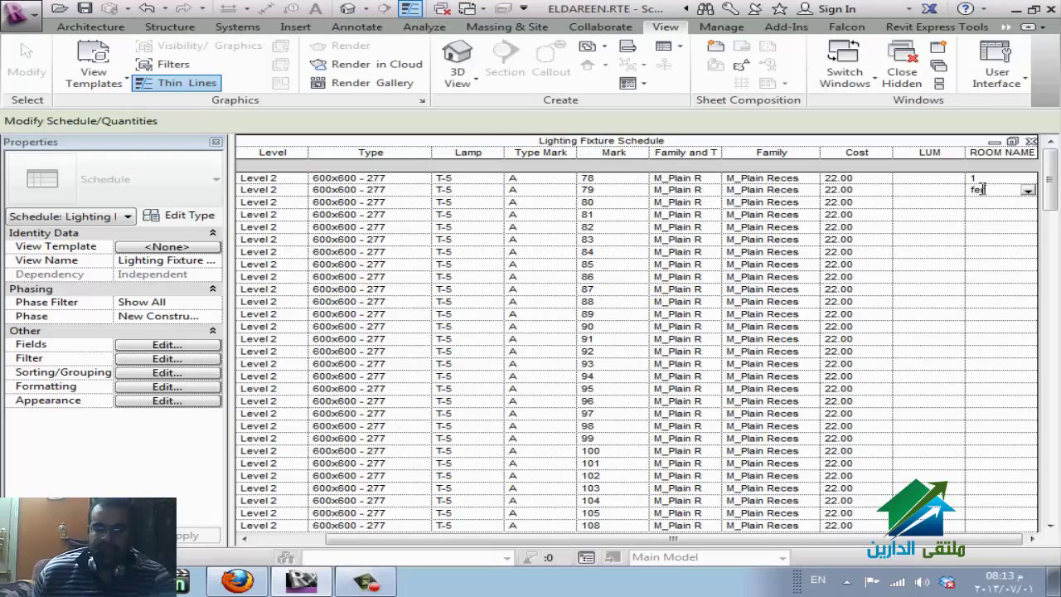
pyautogui.write('m')
pyautogui.write('an')
pyautogui.press('Return')
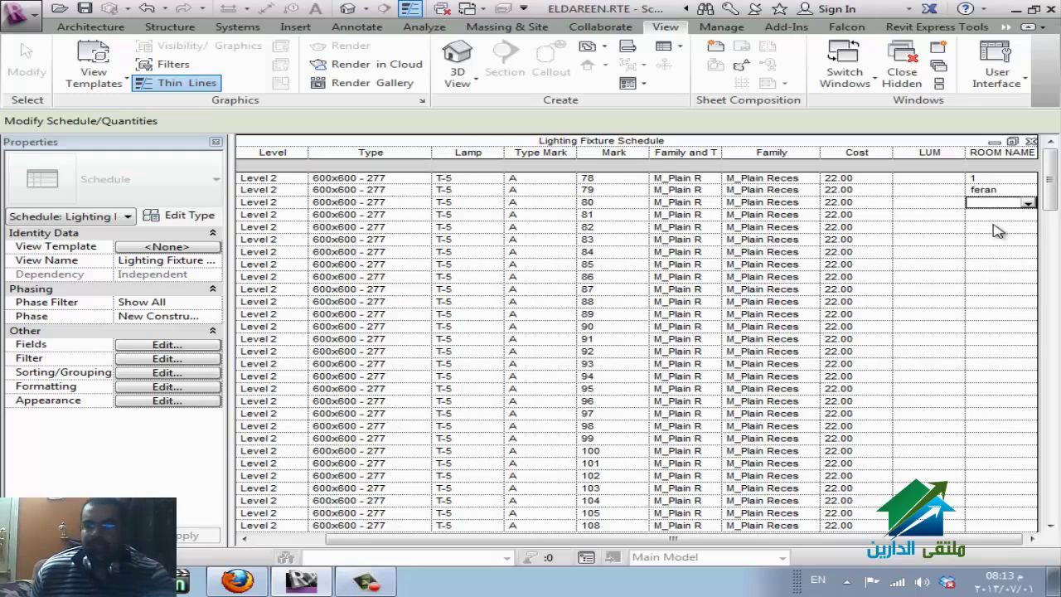
pyautogui.write('cat')
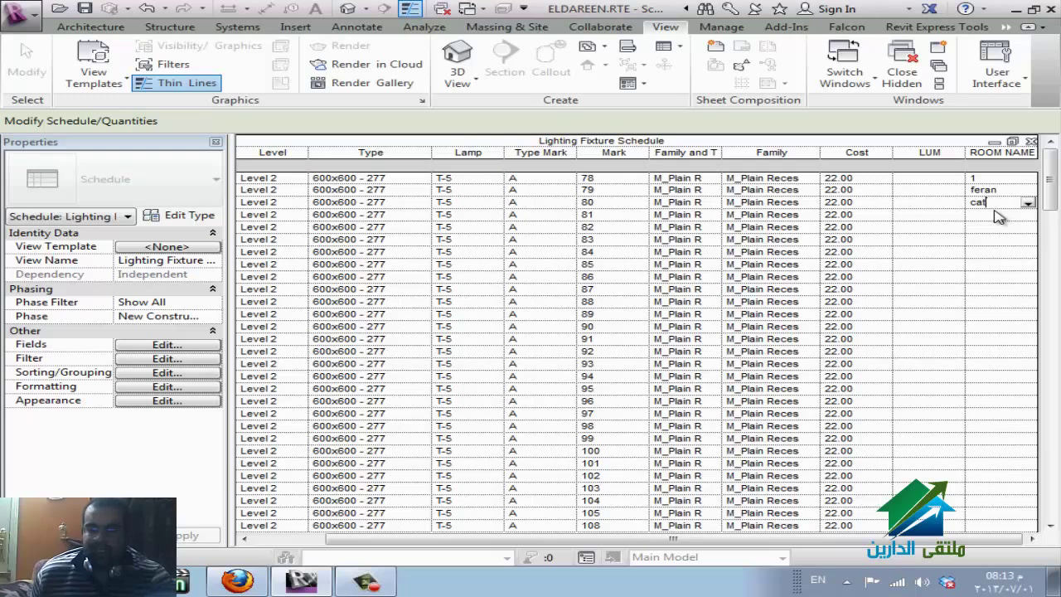
pyautogui.press('Return')
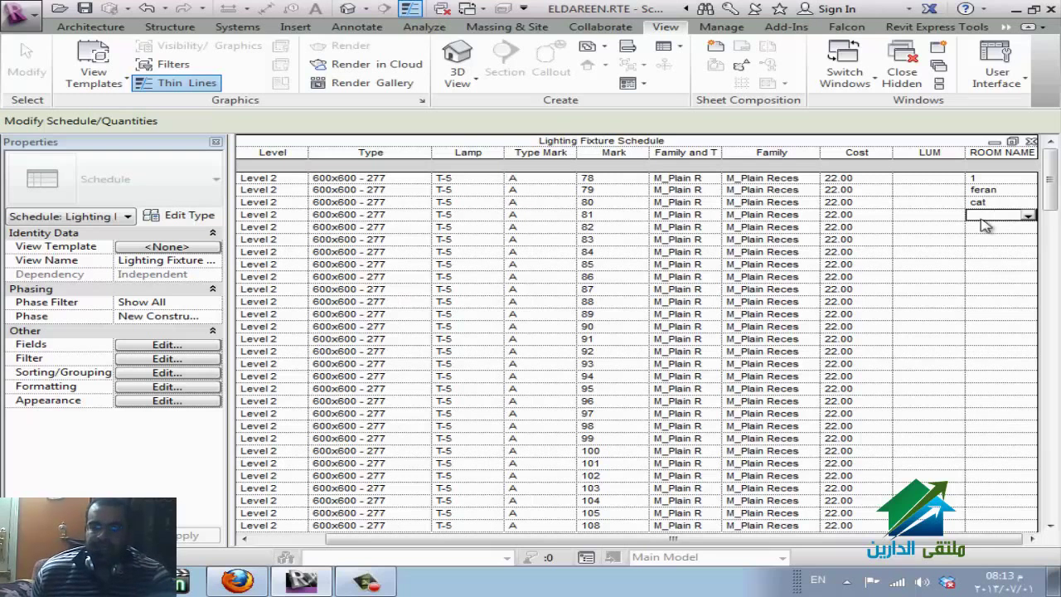
pyautogui.write('sofr')
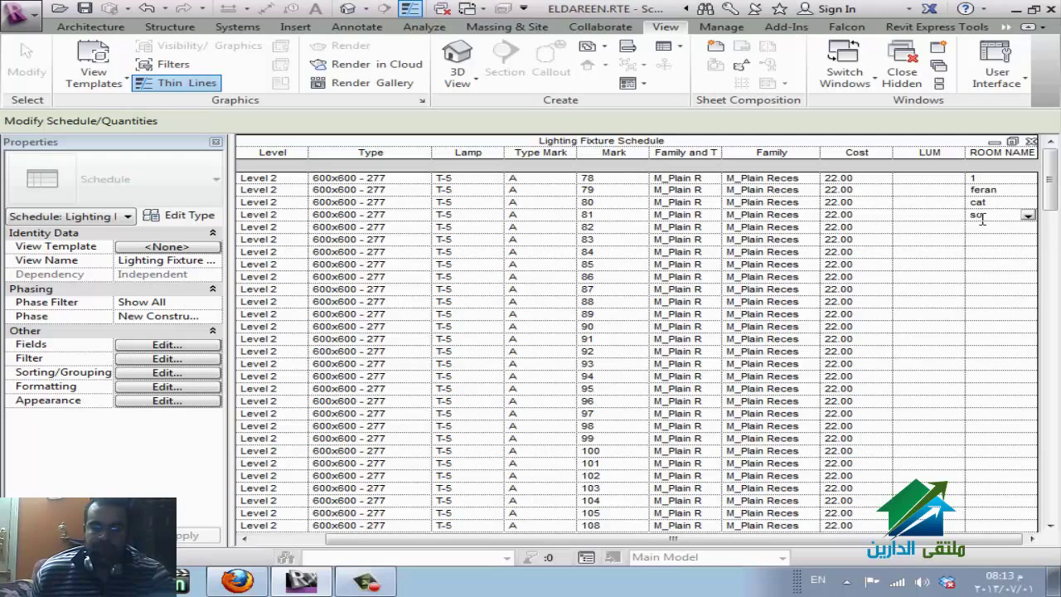
pyautogui.write('a')
pyautogui.press('Return')
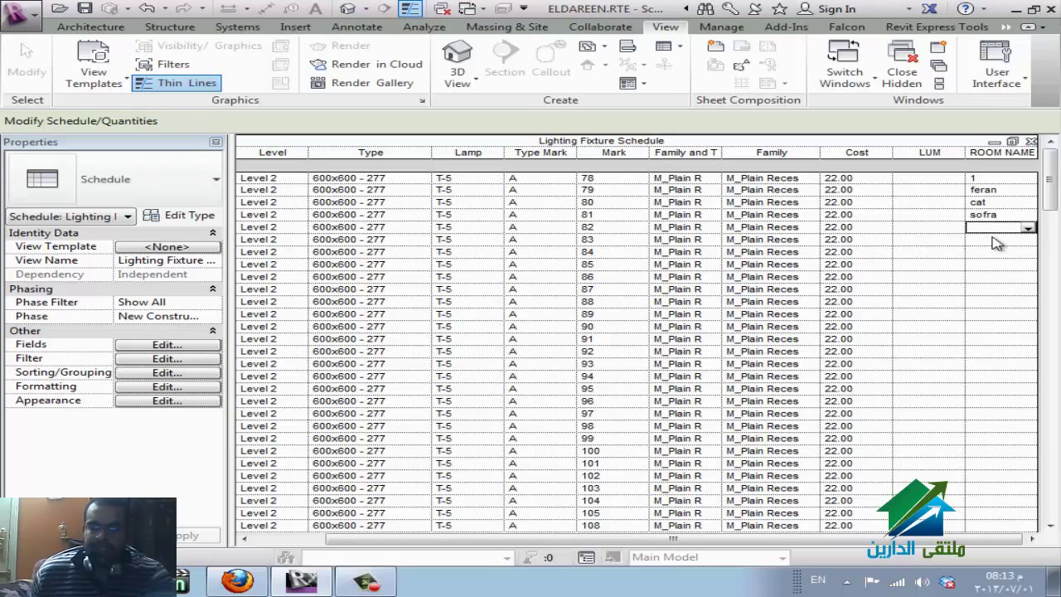
pyautogui.write('rece')
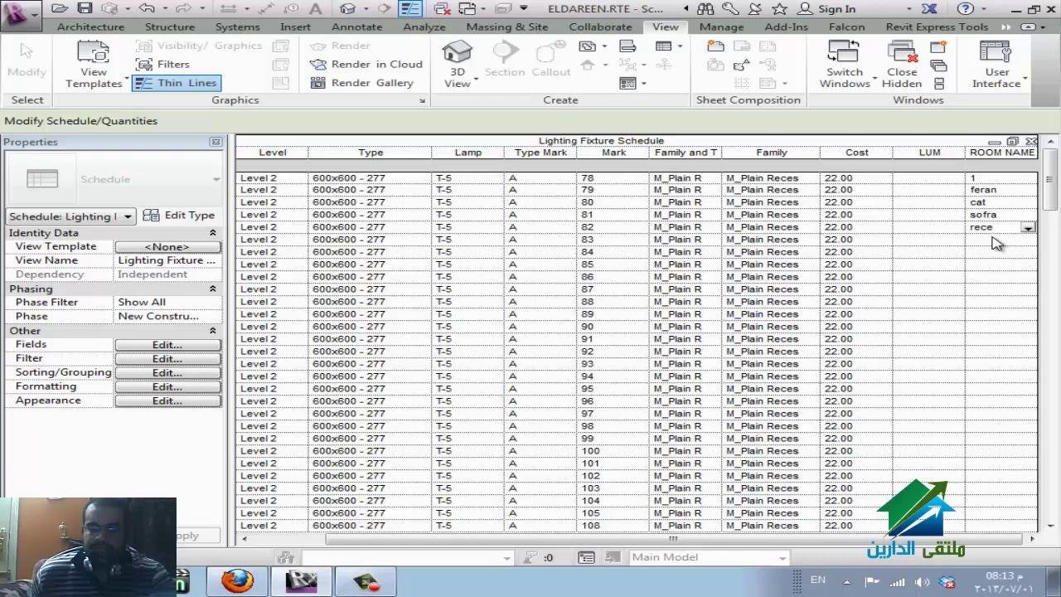
pyautogui.write('nt')
pyautogui.press('Return')
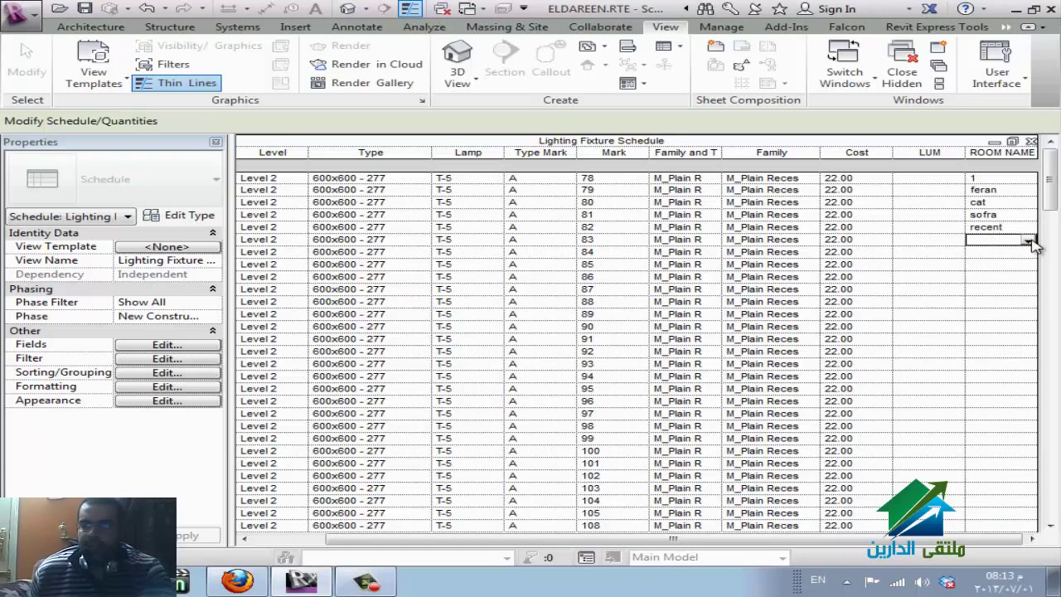
# - Reuse existing room names recent, cat, 1, sofra and recent for the following five fixtures
pyautogui.click(1028, 241)
pyautogui.click(1004, 298)
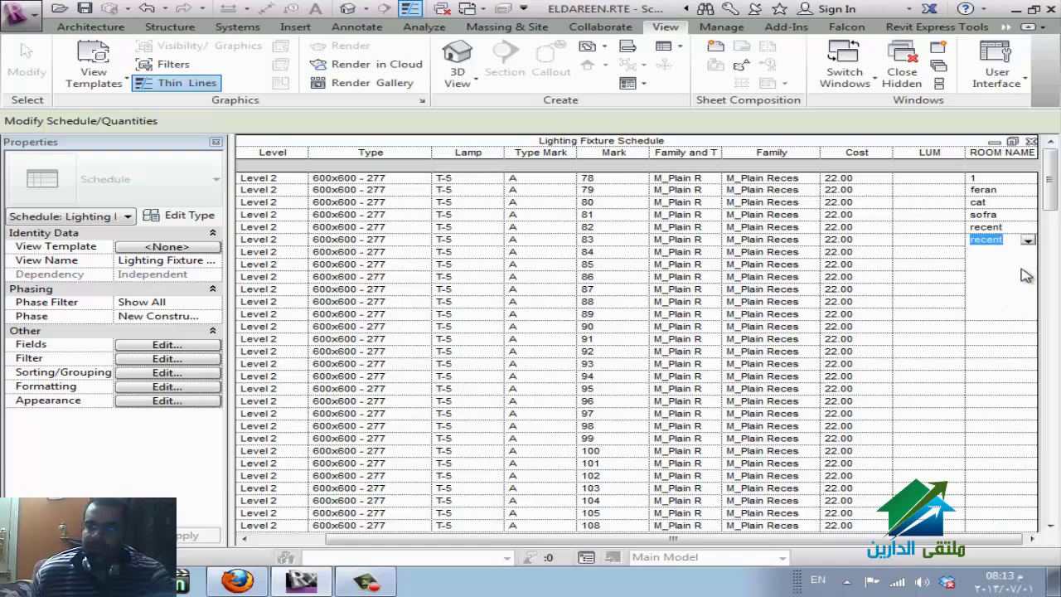
pyautogui.press('Return')
pyautogui.click(1028, 253)
pyautogui.click(1015, 294)
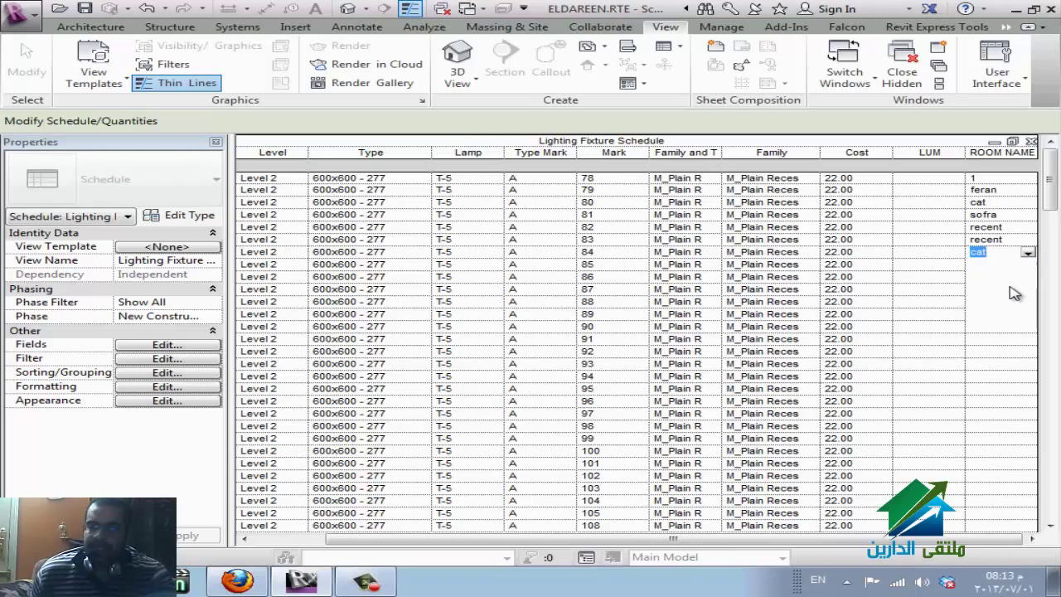
pyautogui.press('Return')
pyautogui.click(1027, 265)
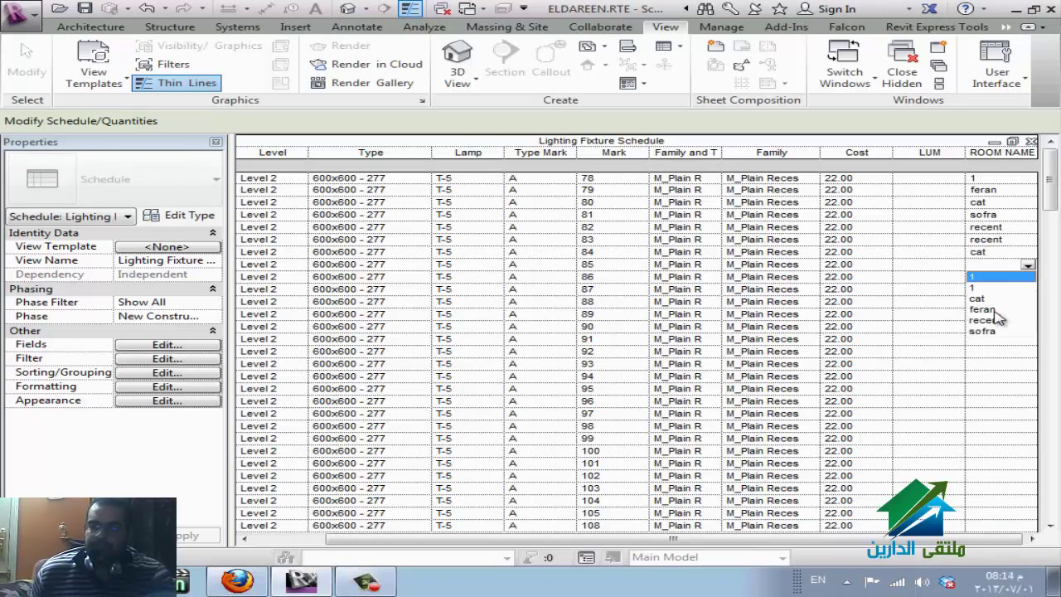
pyautogui.click(986, 288)
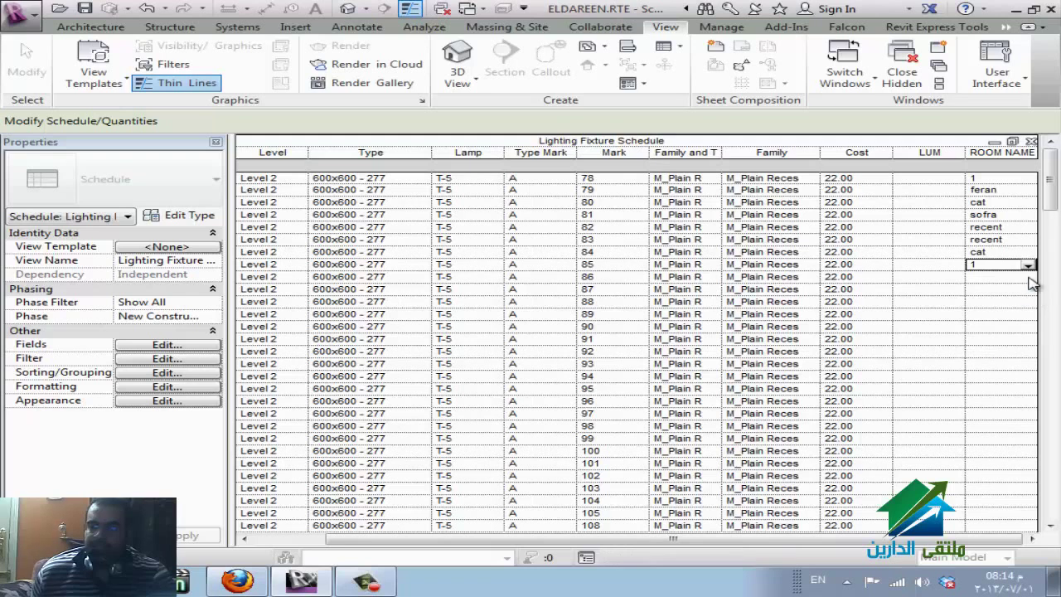
pyautogui.press('Return')
pyautogui.click(1028, 277)
pyautogui.click(996, 355)
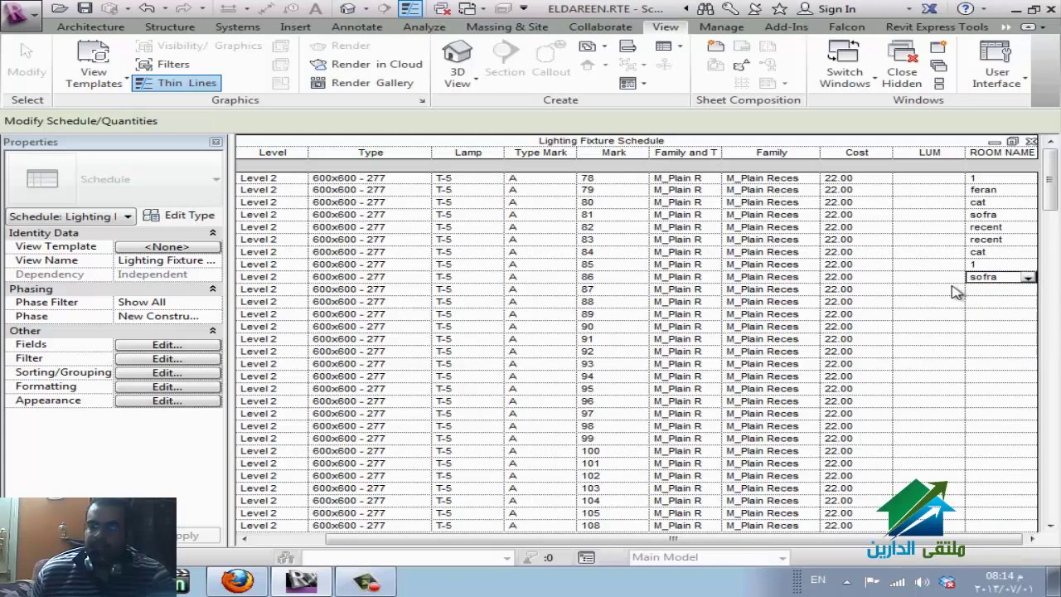
pyautogui.press('Return')
pyautogui.click(1027, 289)
pyautogui.click(1015, 358)
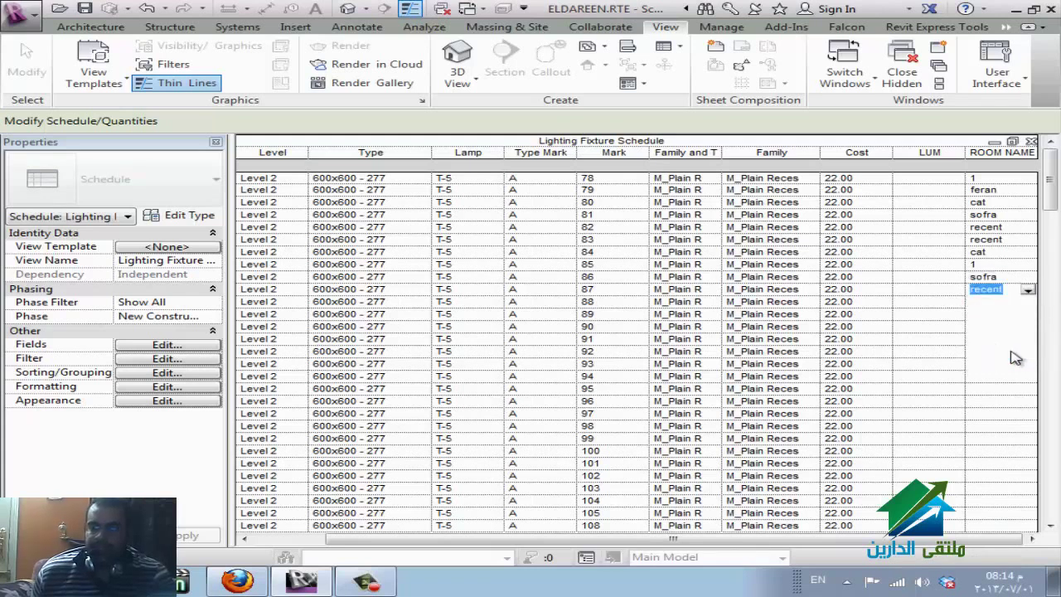
# - Sort and group the schedule by ROOM NAME without itemizing every instance
pyautogui.click(170, 373)
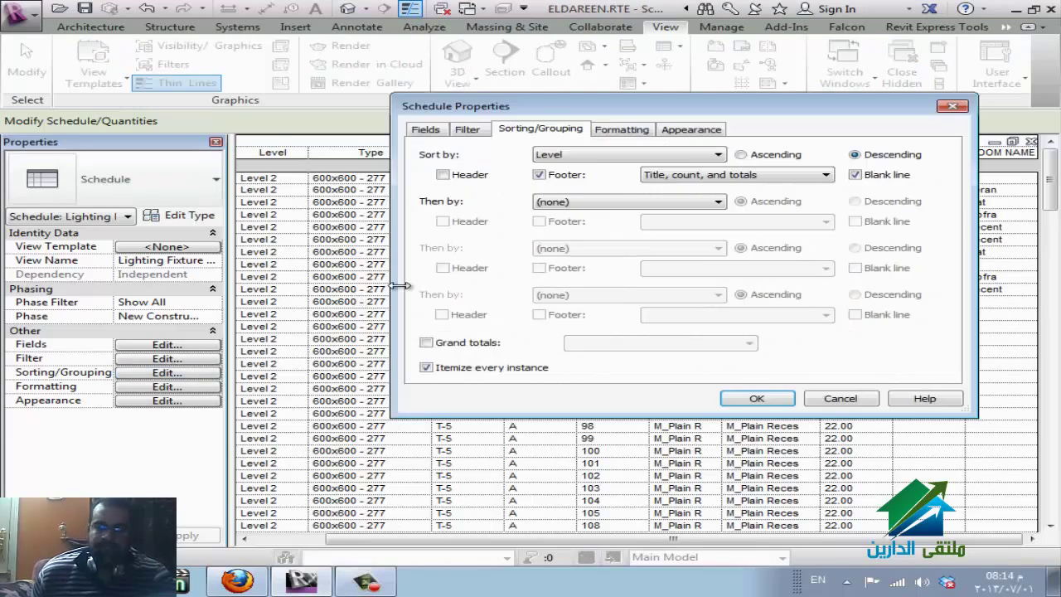
pyautogui.click(601, 158)
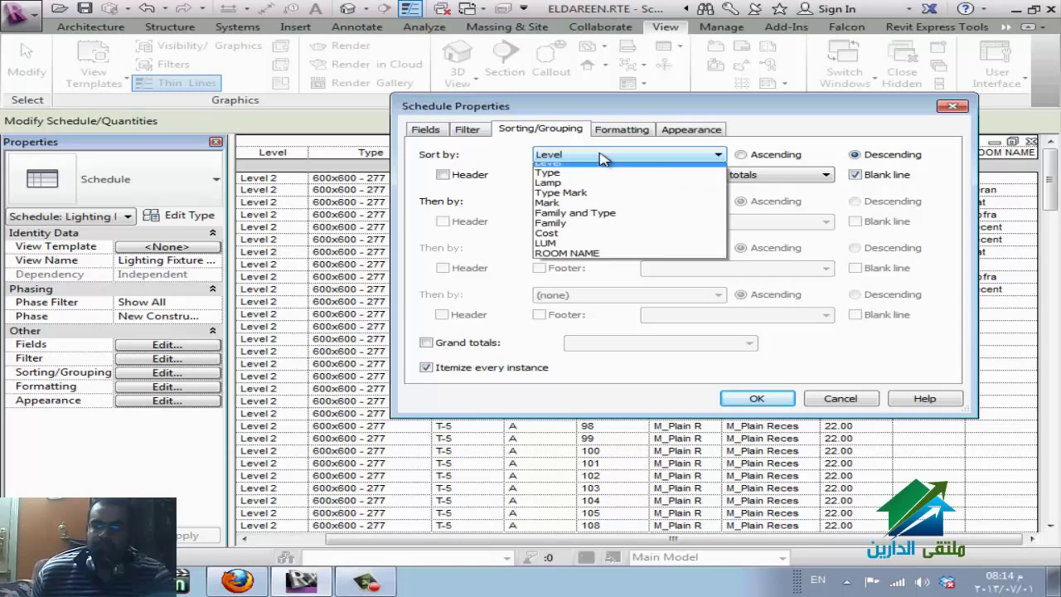
pyautogui.click(597, 272)
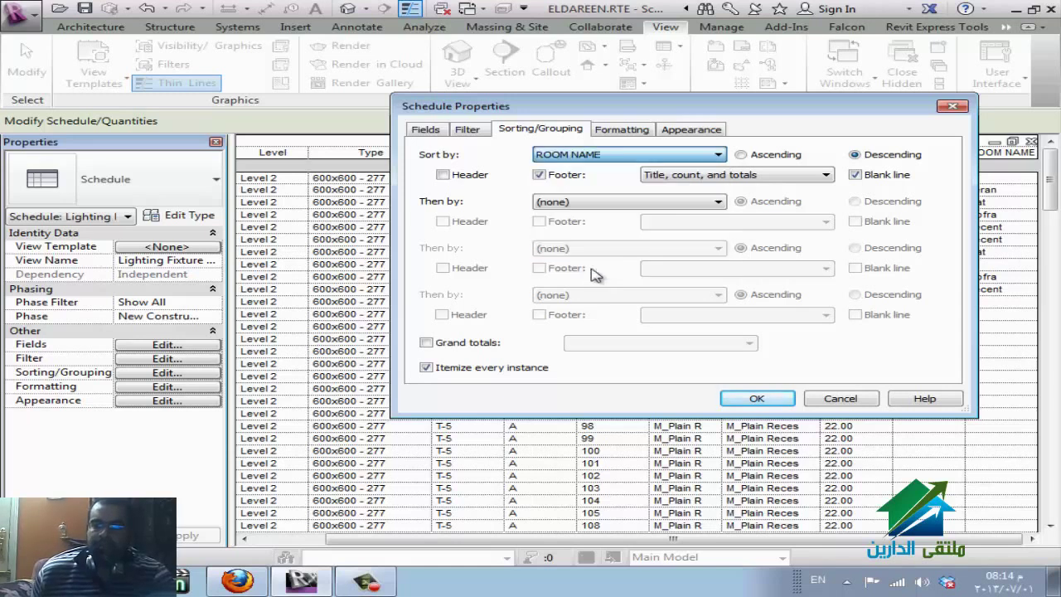
pyautogui.click(528, 370)
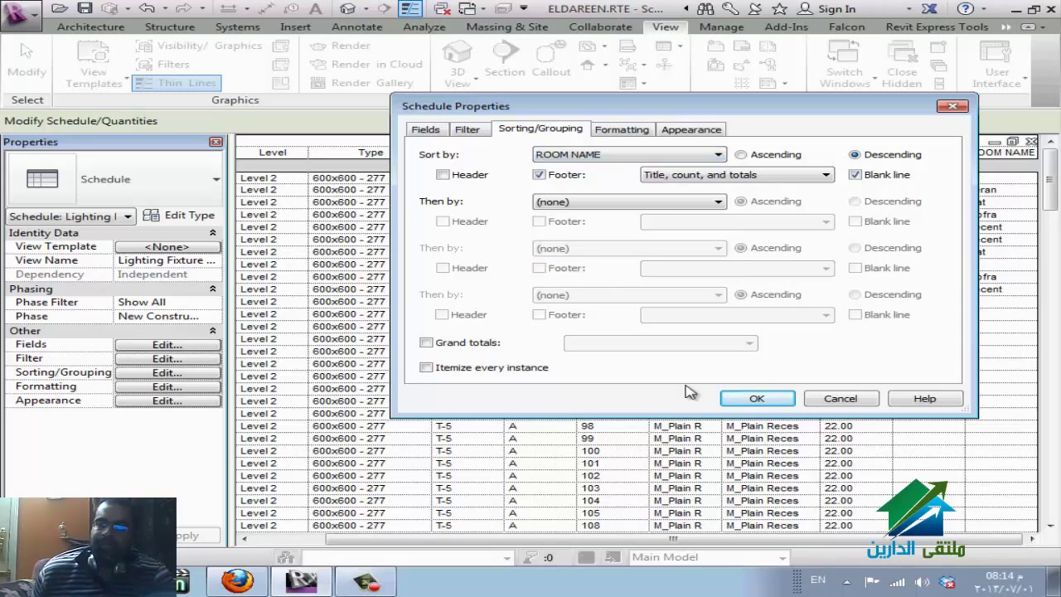
pyautogui.click(752, 398)
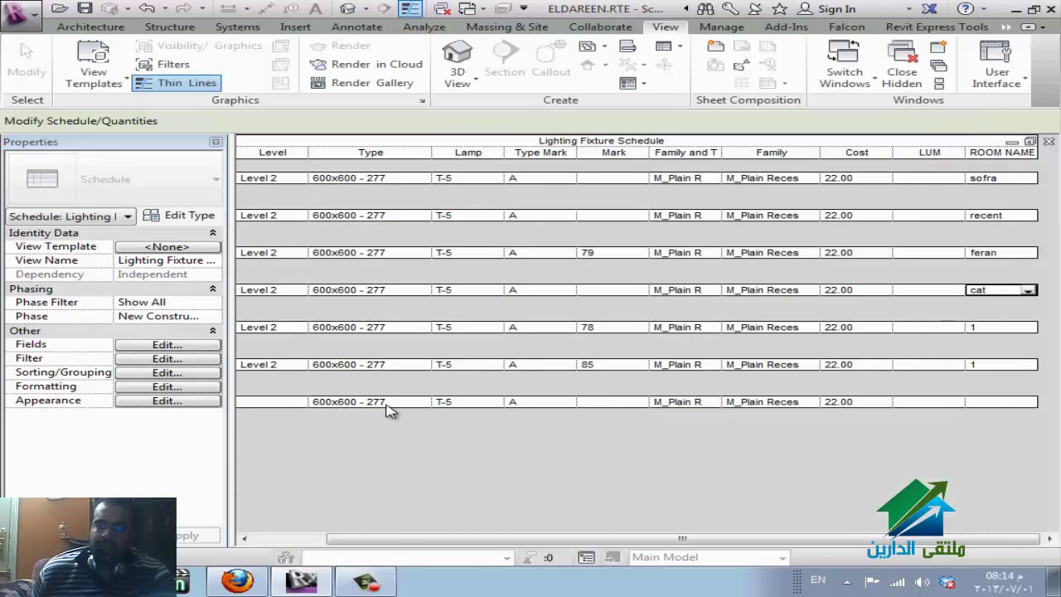
# - Check the sorting settings against the schedule, then minimize the WizIQ Firefox window
pyautogui.click(194, 374)
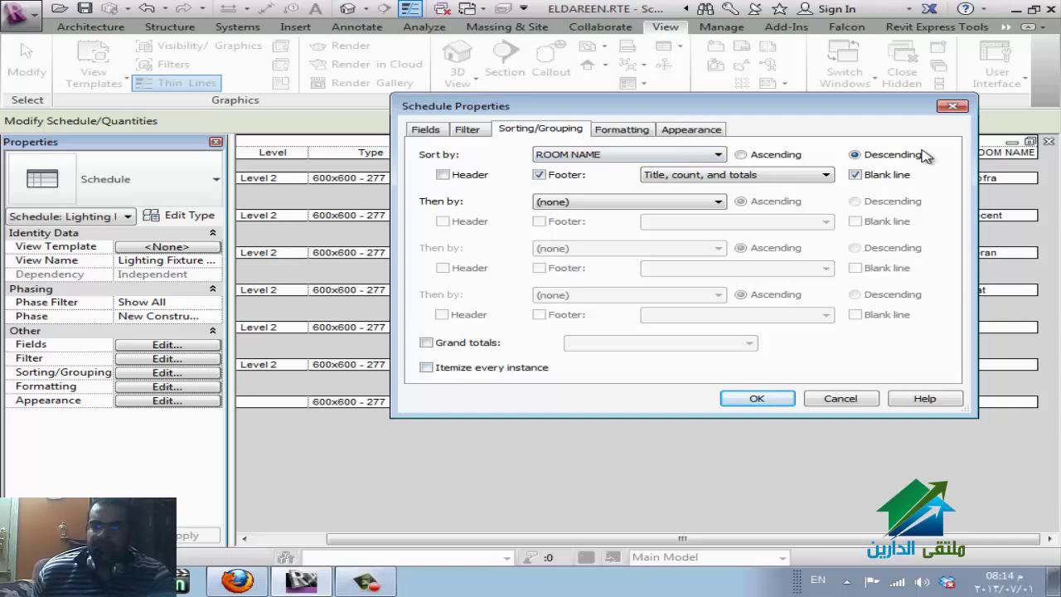
pyautogui.moveTo(833, 107); pyautogui.dragTo(661, 101)
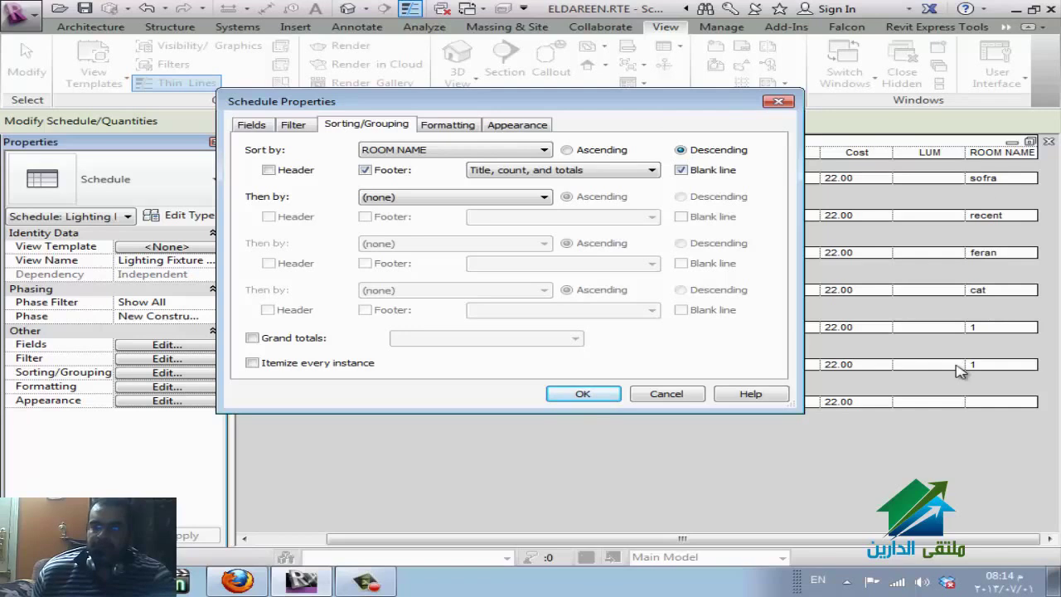
pyautogui.moveTo(472, 109); pyautogui.dragTo(757, 110)
pyautogui.click(869, 394)
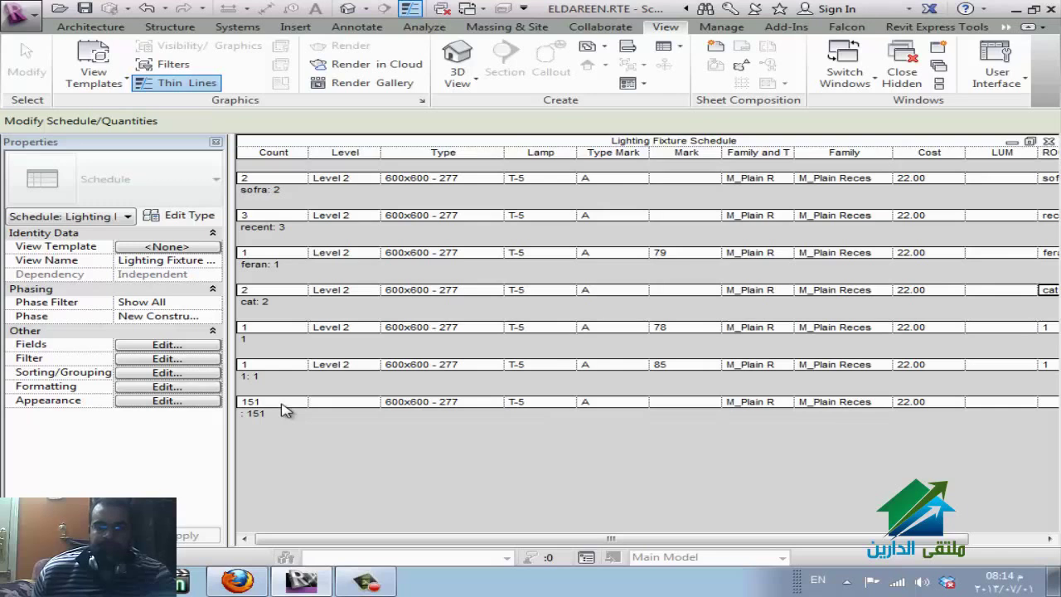
pyautogui.click(255, 580)
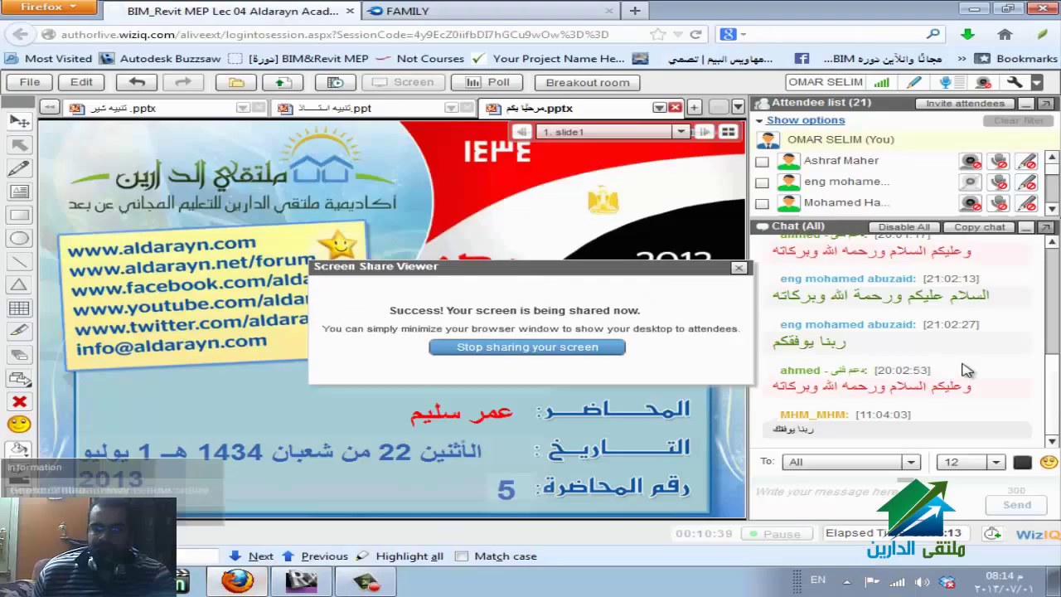
pyautogui.click(240, 580)
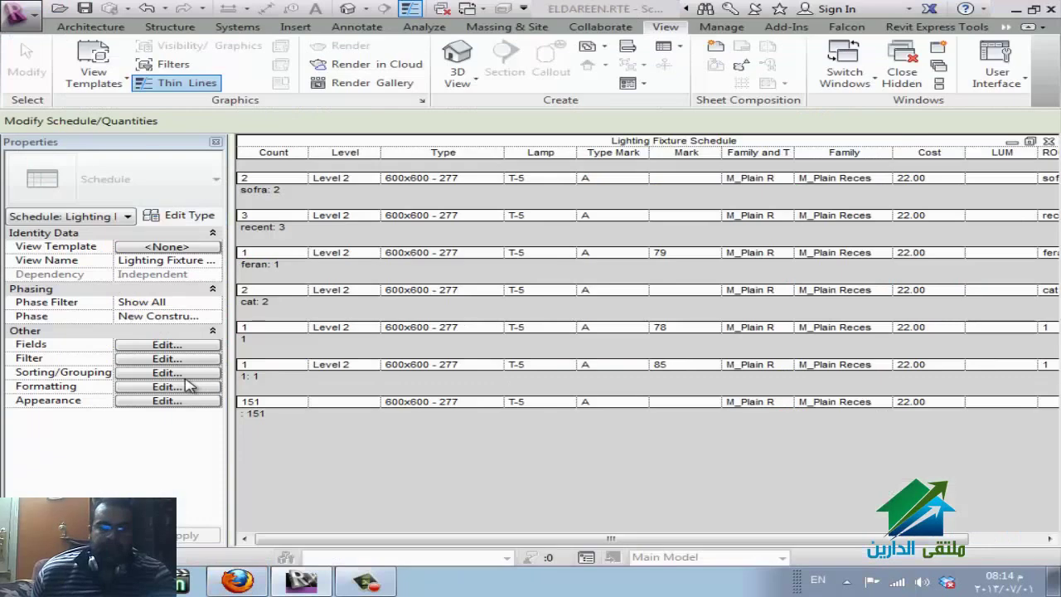
# - Review the schedule's Fields and Filter settings, then go back to Sorting/Grouping
pyautogui.click(184, 374)
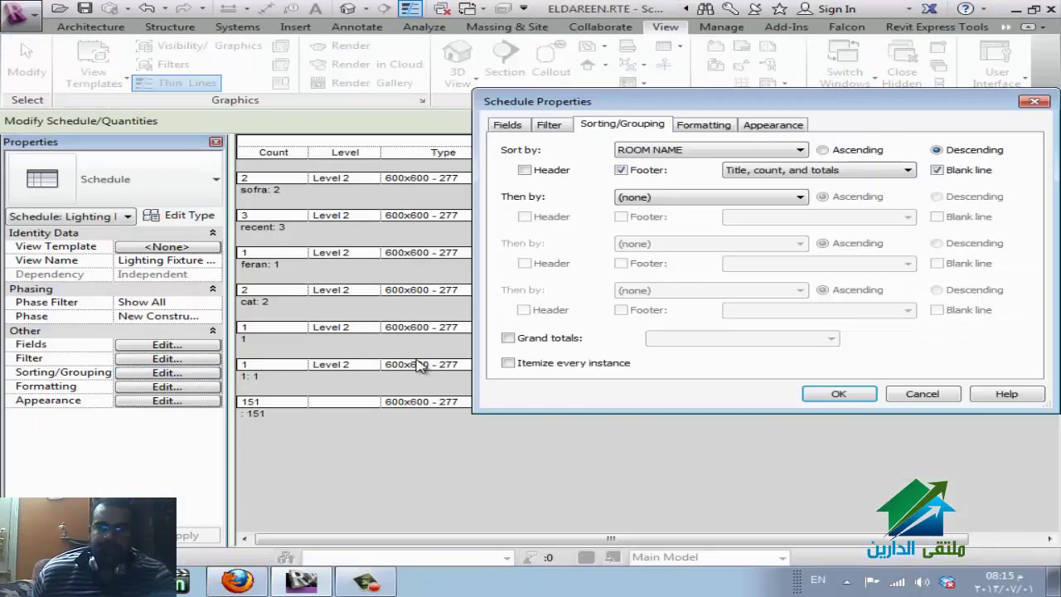
pyautogui.click(510, 125)
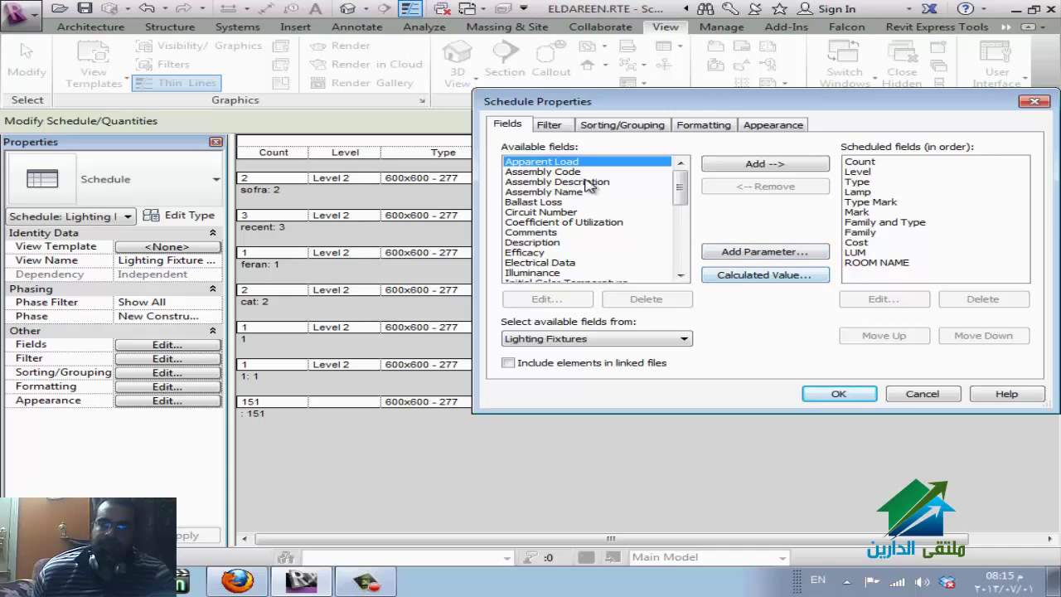
pyautogui.click(551, 126)
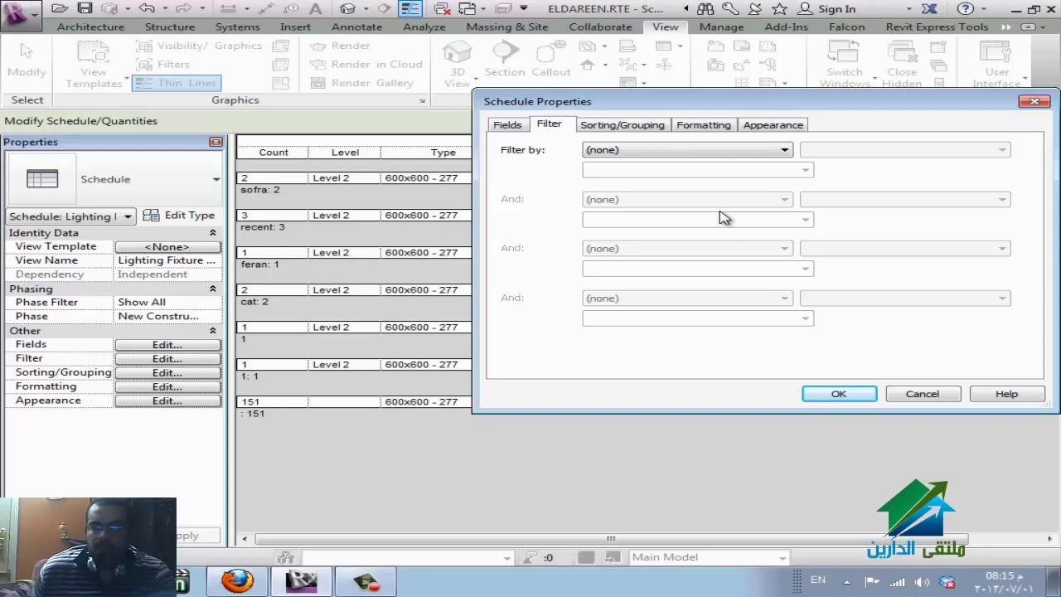
pyautogui.click(605, 131)
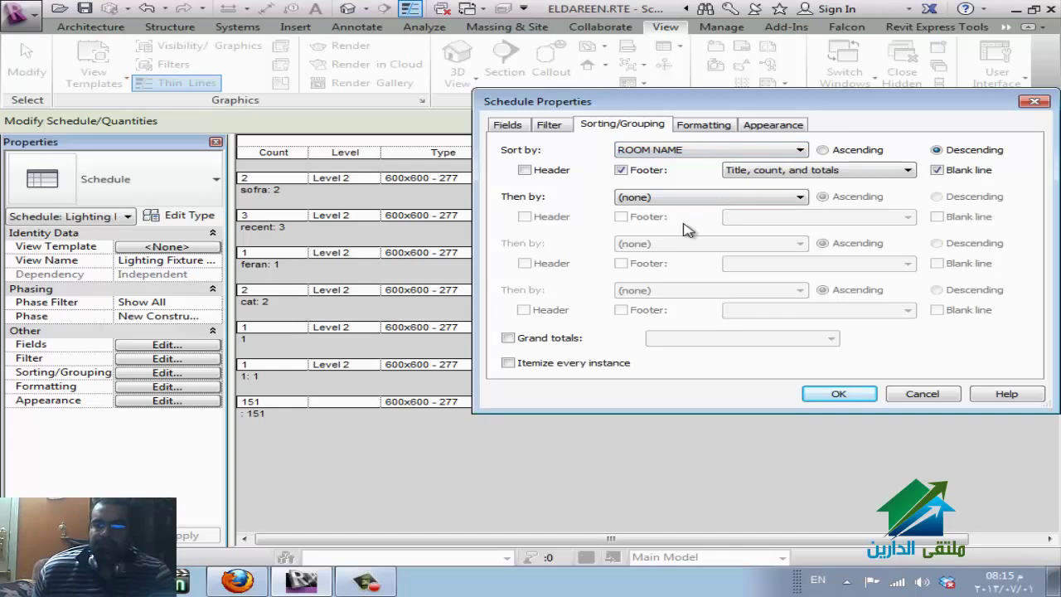
# - Sort by Level only, with no secondary sort and Itemize every instance checked
pyautogui.click(711, 202)
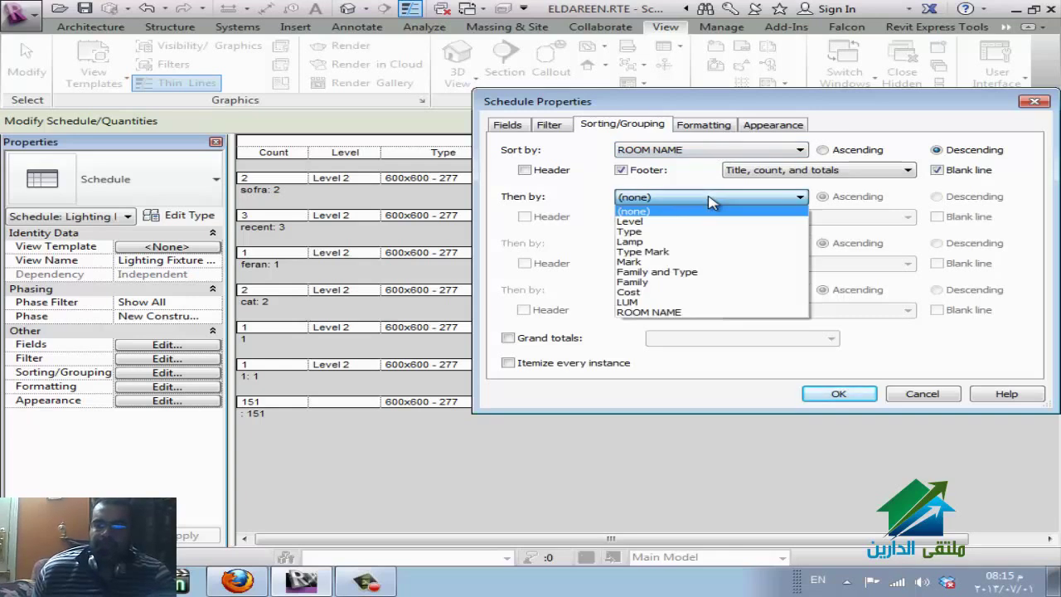
pyautogui.click(691, 221)
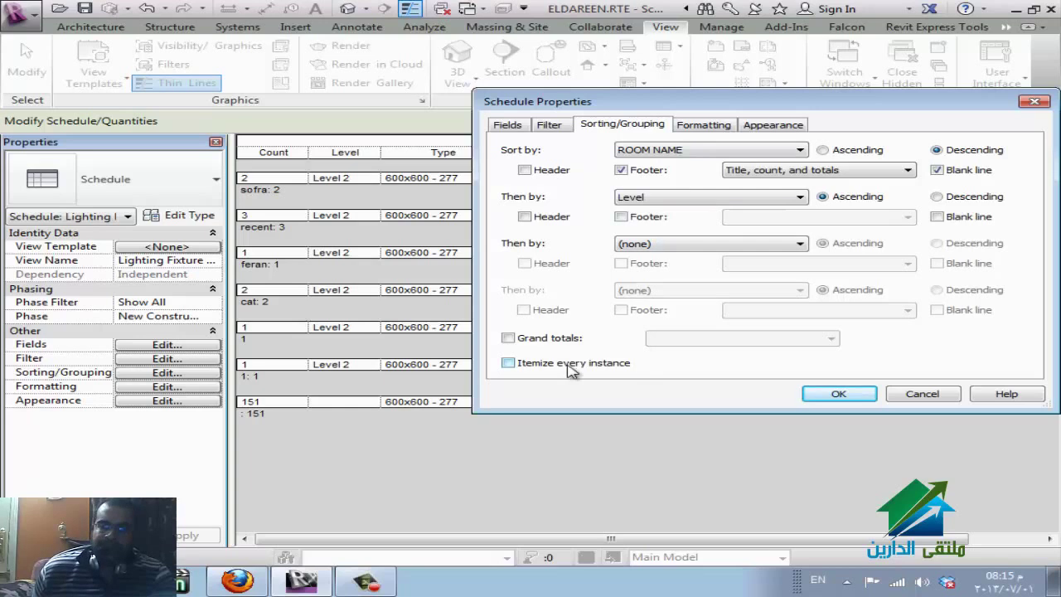
pyautogui.click(668, 152)
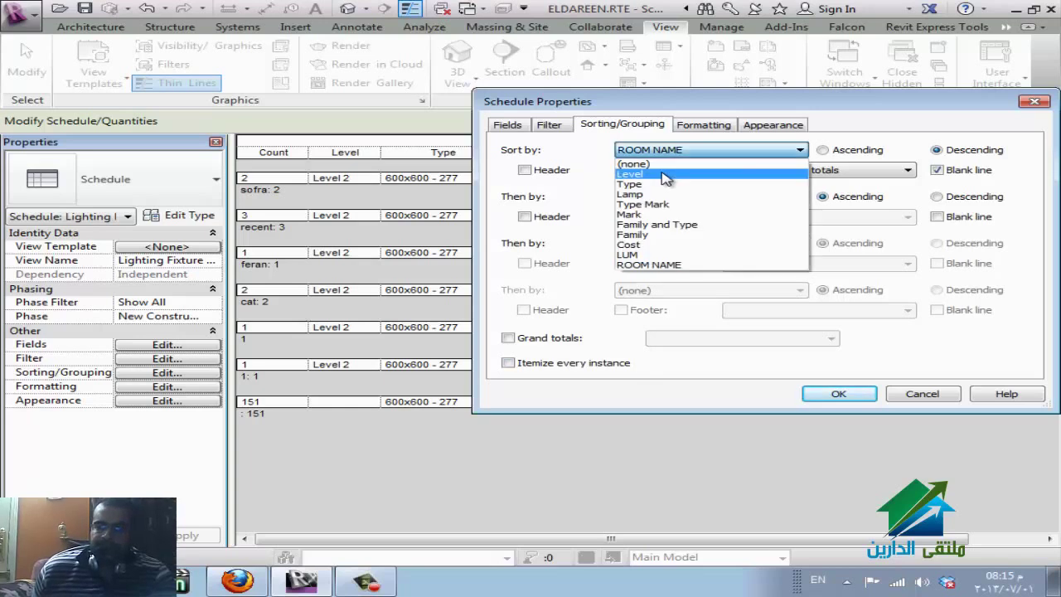
pyautogui.click(662, 175)
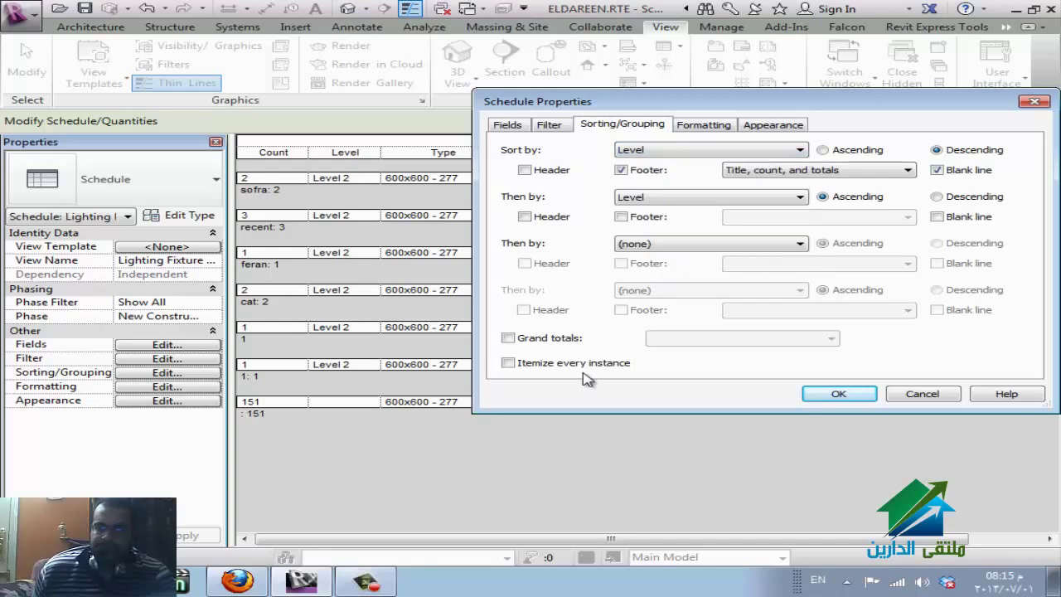
pyautogui.click(591, 368)
pyautogui.click(687, 199)
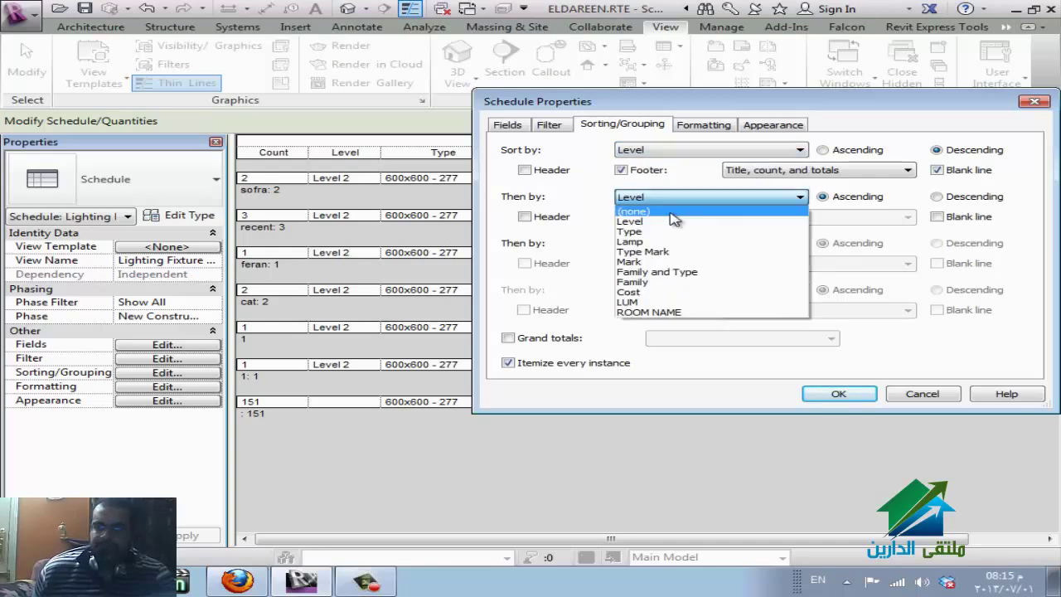
pyautogui.click(672, 208)
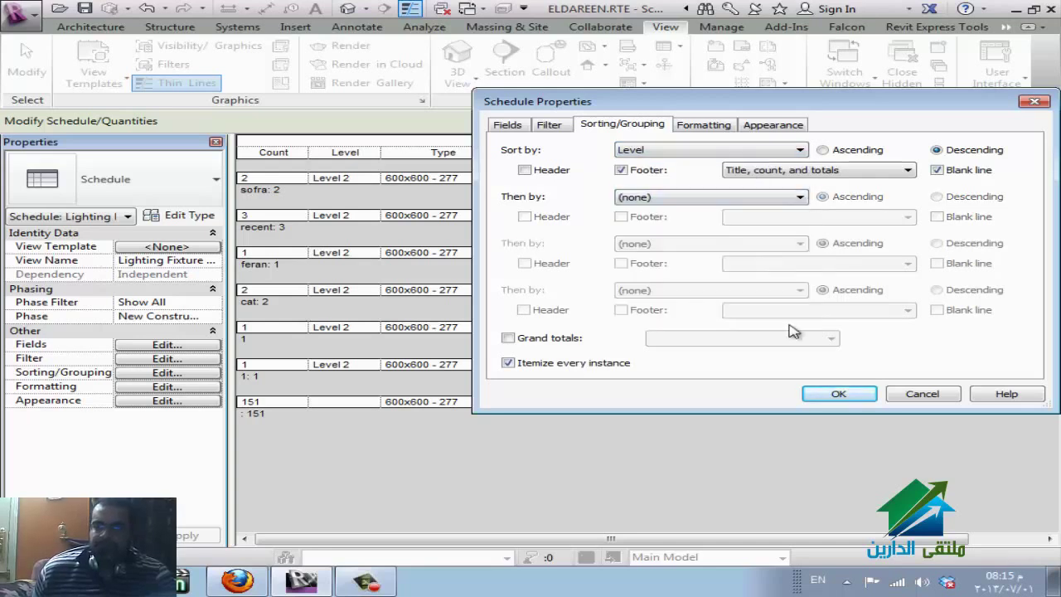
pyautogui.click(699, 127)
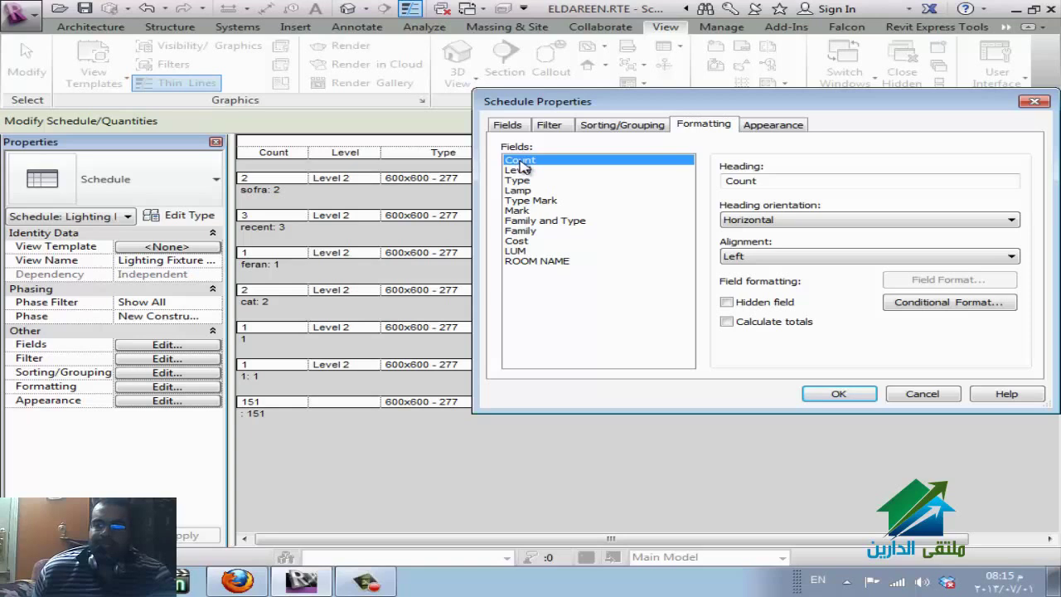
# - Change the Count field heading to 'numper' and apply the changes
pyautogui.click(860, 184)
pyautogui.doubleClick(859, 184)
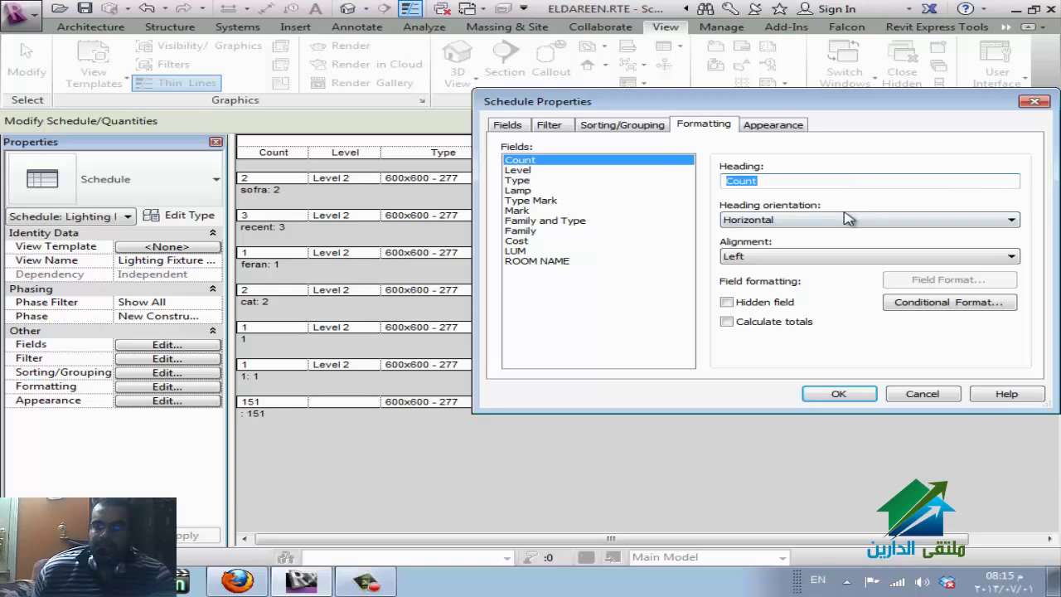
pyautogui.write('nu')
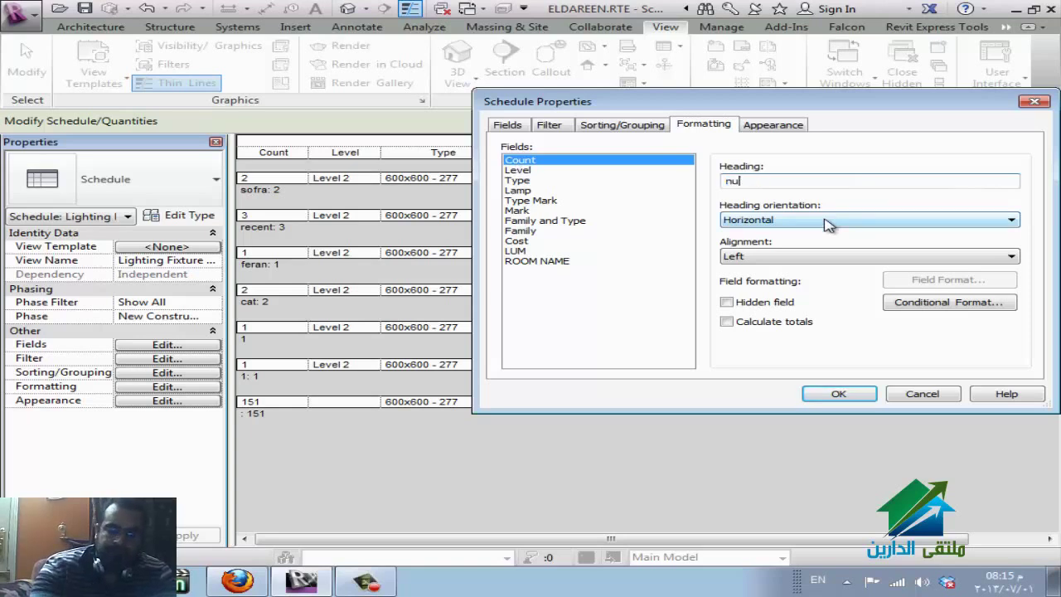
pyautogui.write('mper')
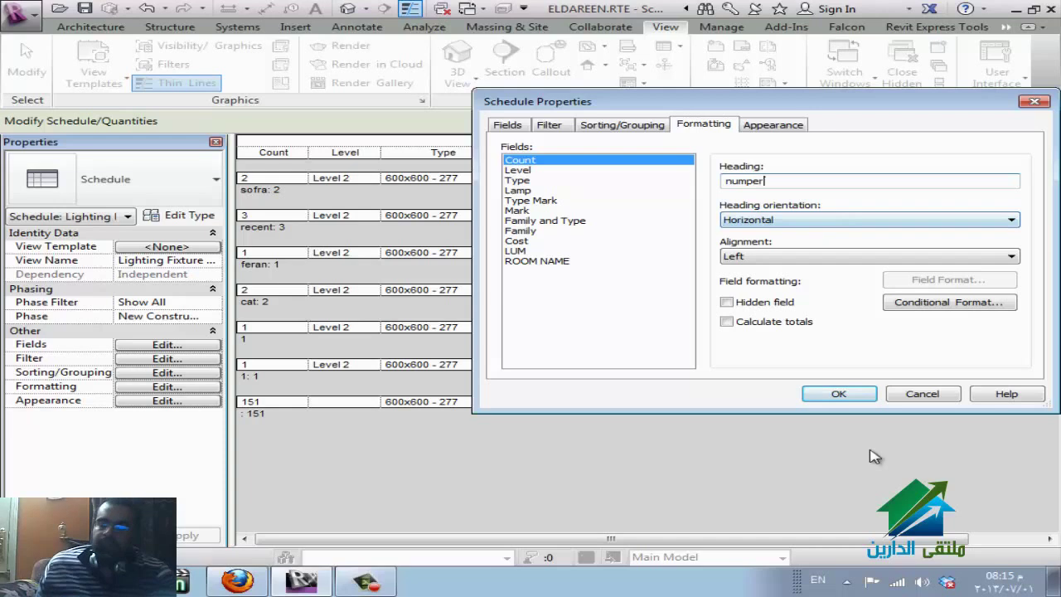
pyautogui.click(839, 393)
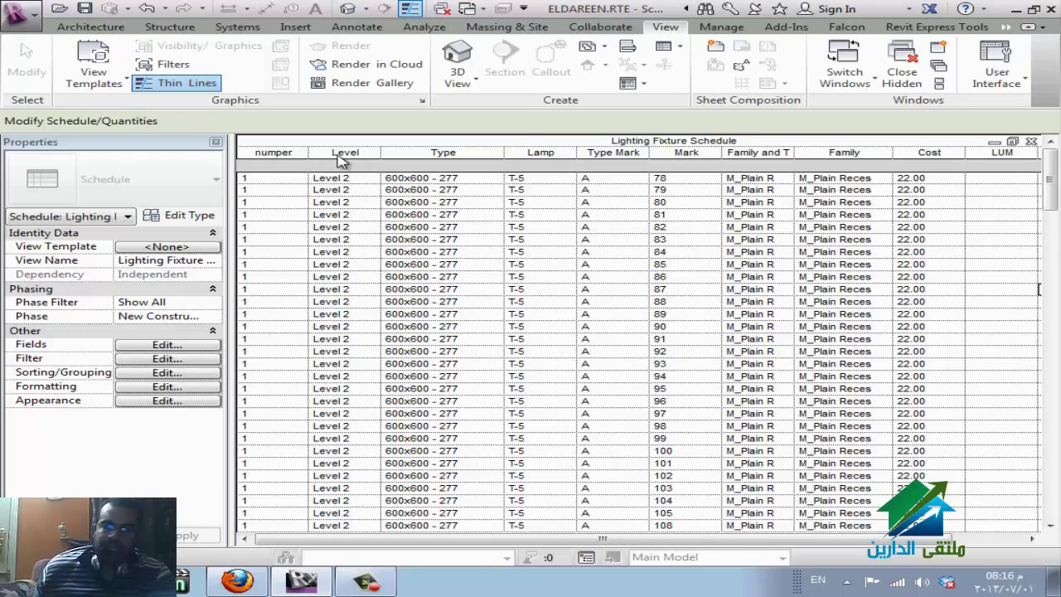
# - Retype the column heading directly in the schedule as NUM
pyautogui.click(282, 155)
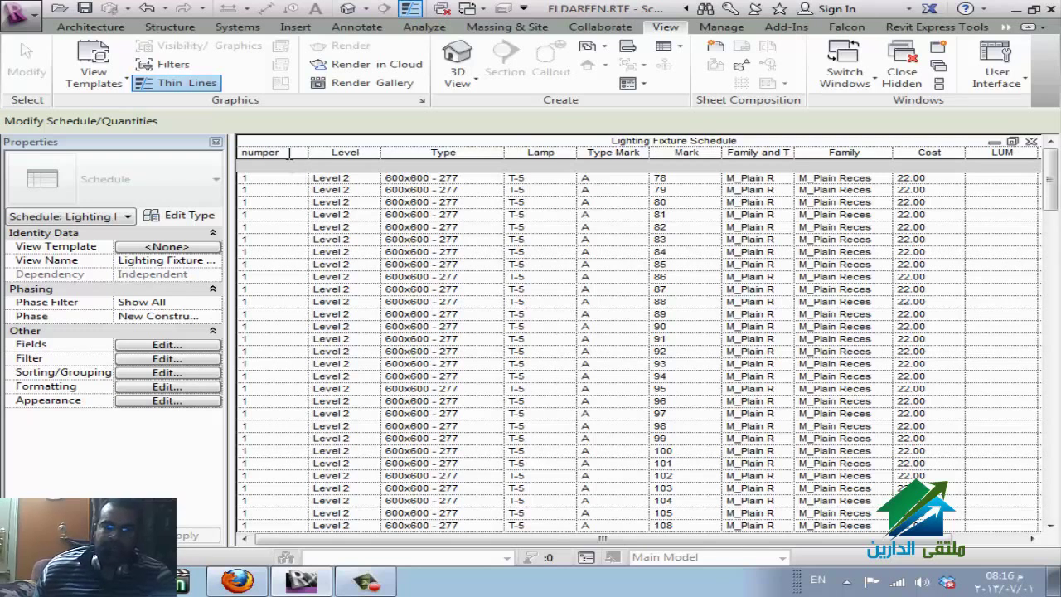
pyautogui.doubleClick(289, 153)
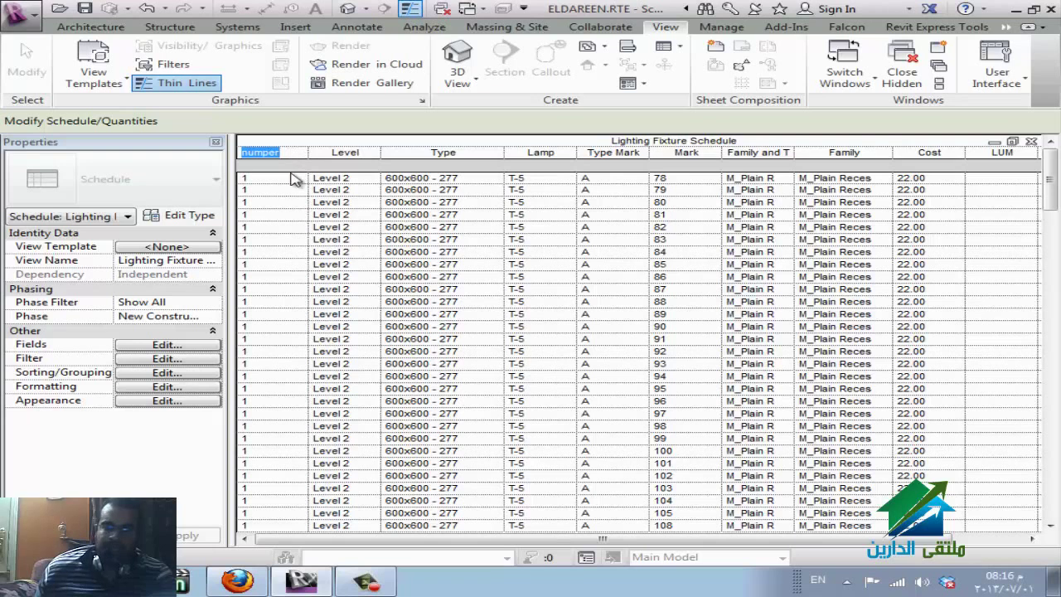
pyautogui.write('NUM.')
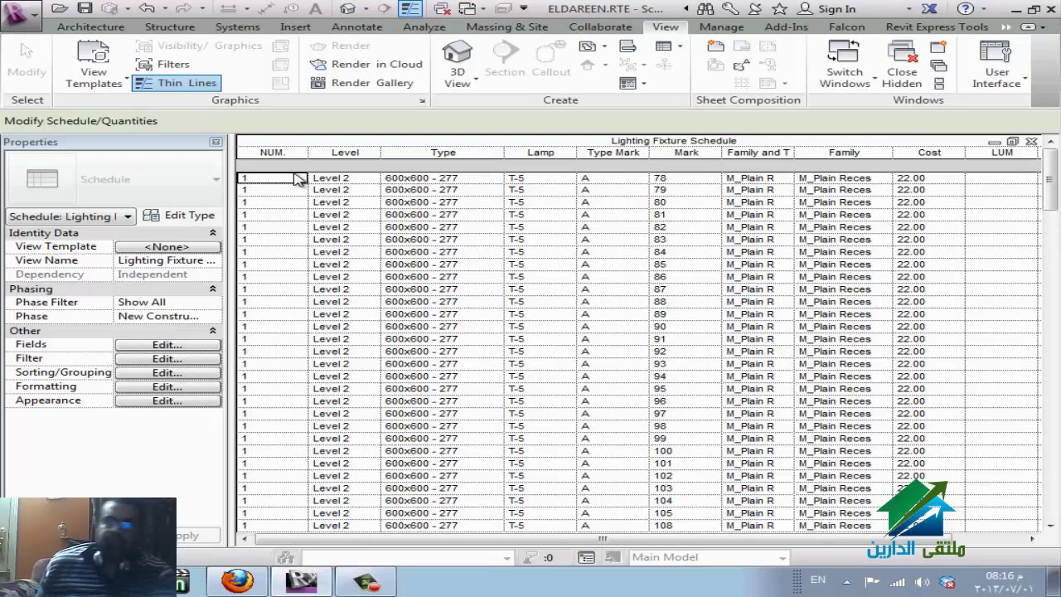
pyautogui.click(175, 387)
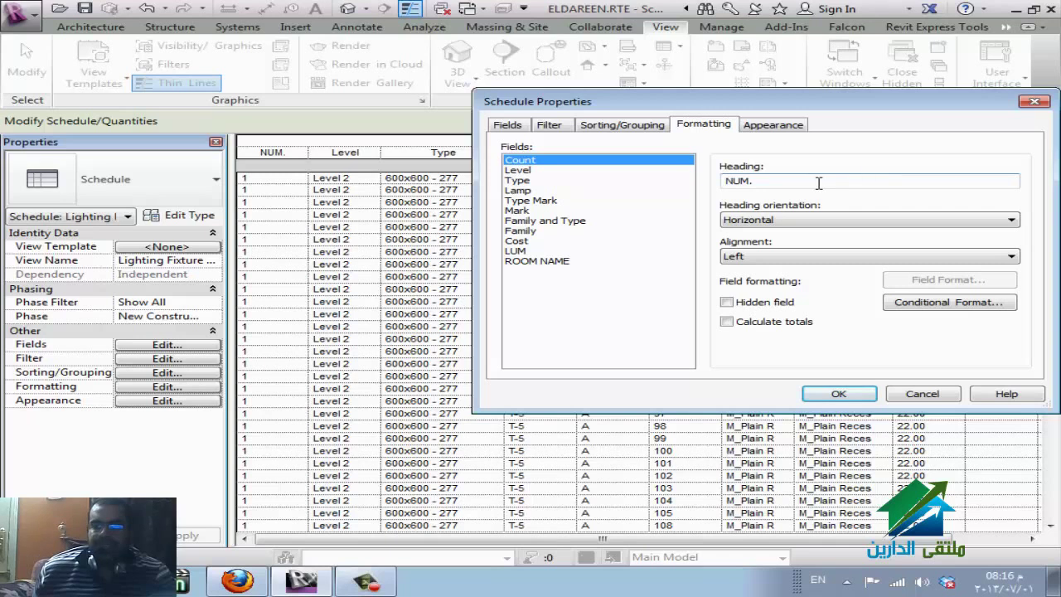
# - Set the NUM. heading orientation to Vertical and apply it
pyautogui.click(846, 227)
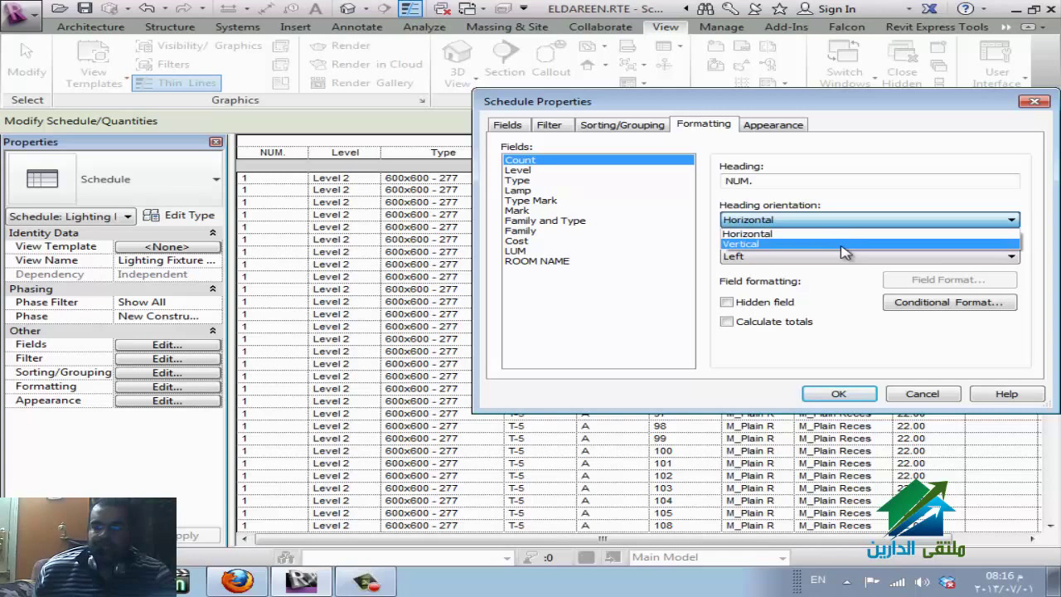
pyautogui.click(841, 246)
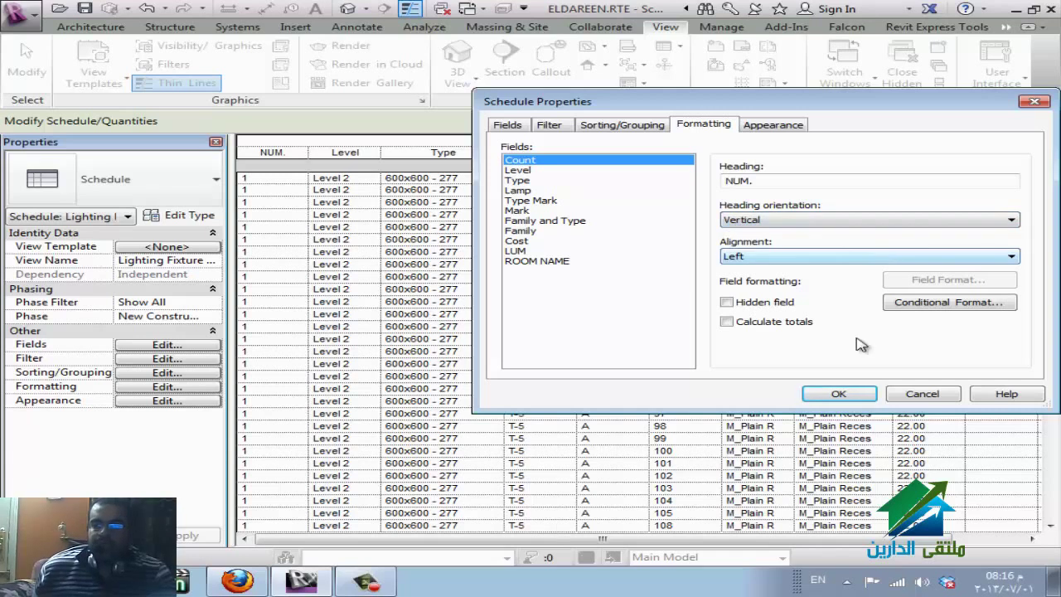
pyautogui.click(851, 402)
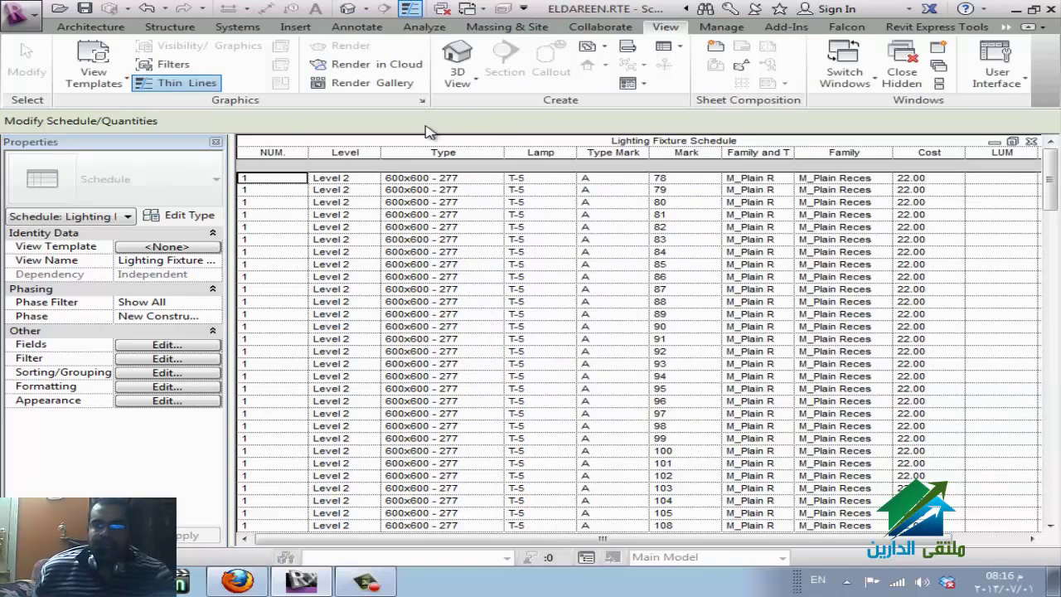
# - Show the Project Browser, open sheet A104, and drag the Lighting Fixture Schedule onto it
pyautogui.click(1004, 69)
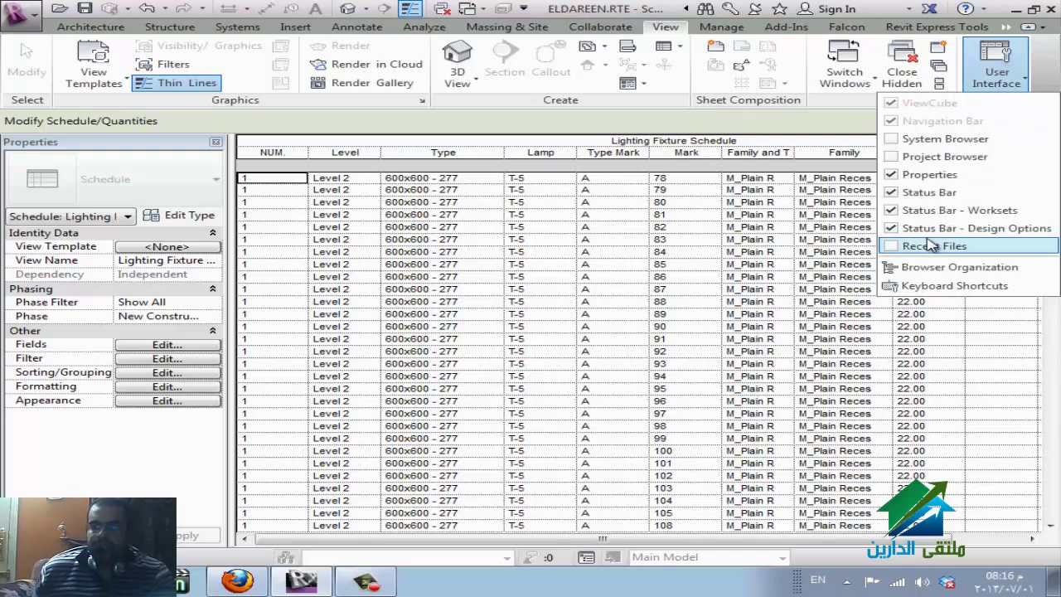
pyautogui.click(901, 157)
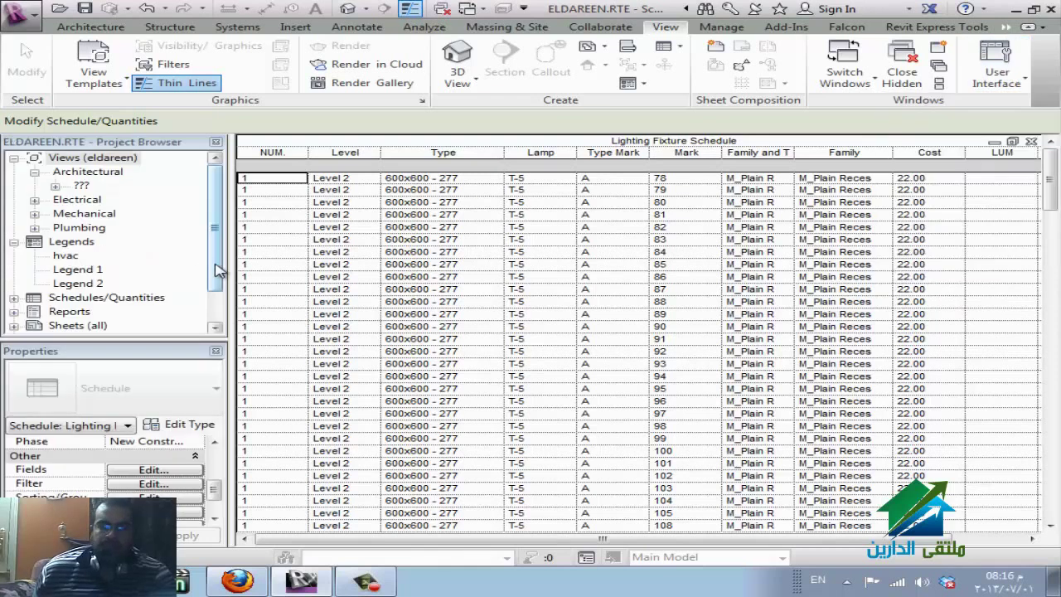
pyautogui.moveTo(216, 278); pyautogui.dragTo(183, 316)
pyautogui.doubleClick(75, 282)
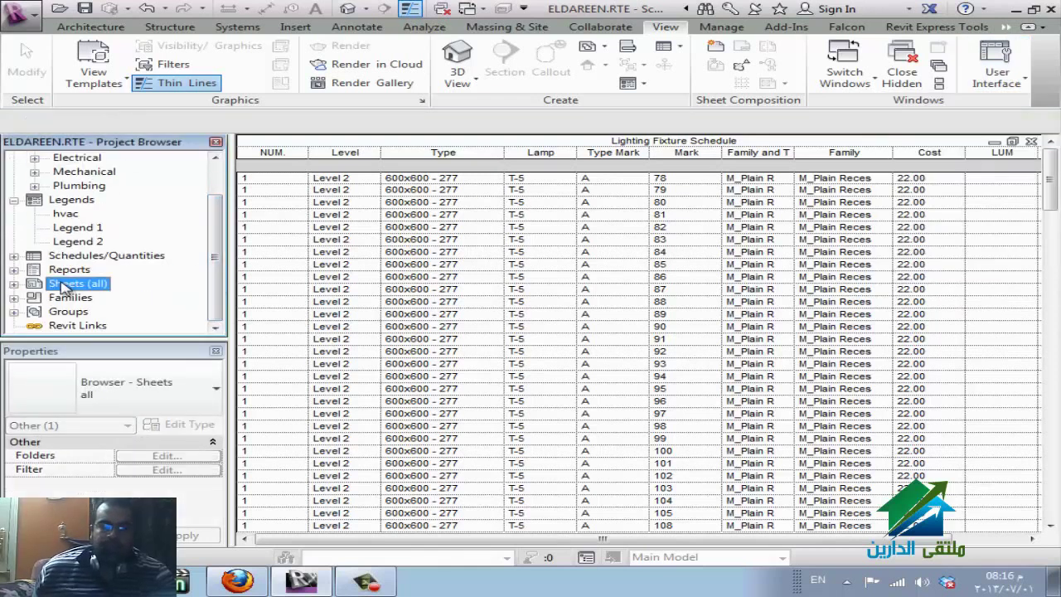
pyautogui.doubleClick(113, 256)
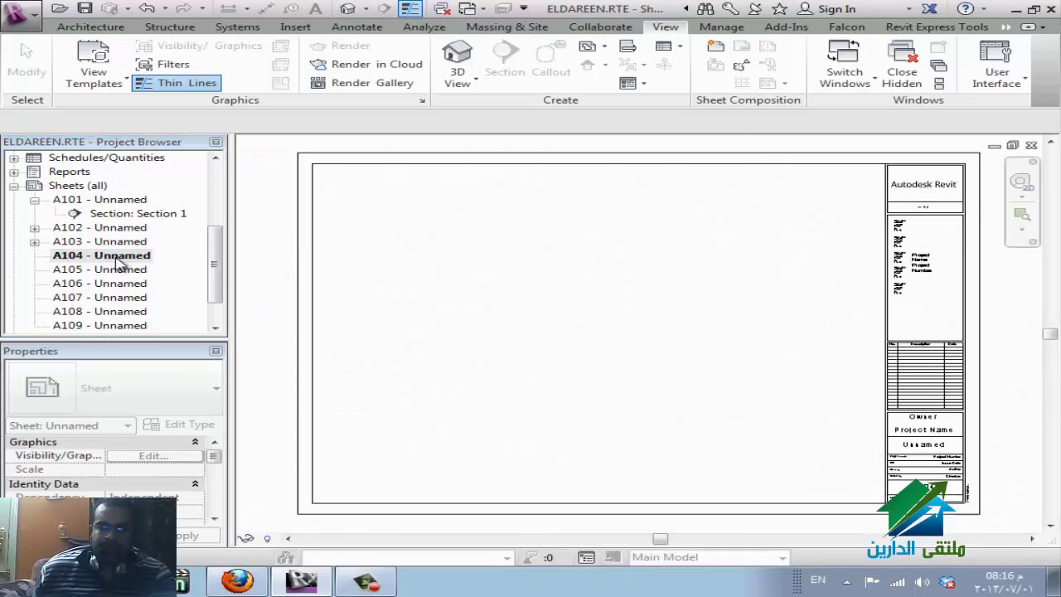
pyautogui.moveTo(213, 253); pyautogui.dragTo(214, 205)
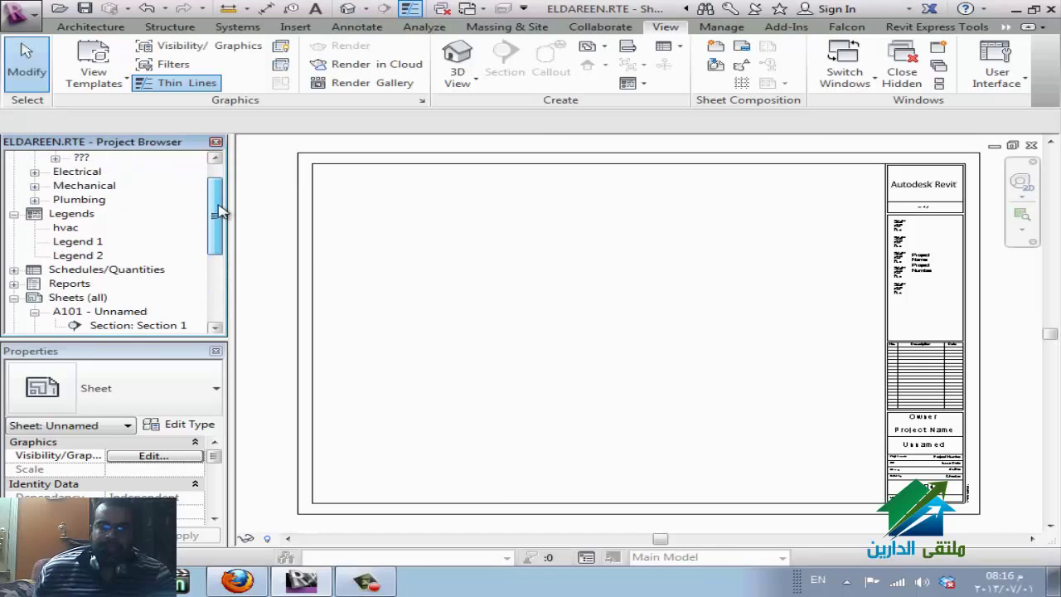
pyautogui.click(13, 270)
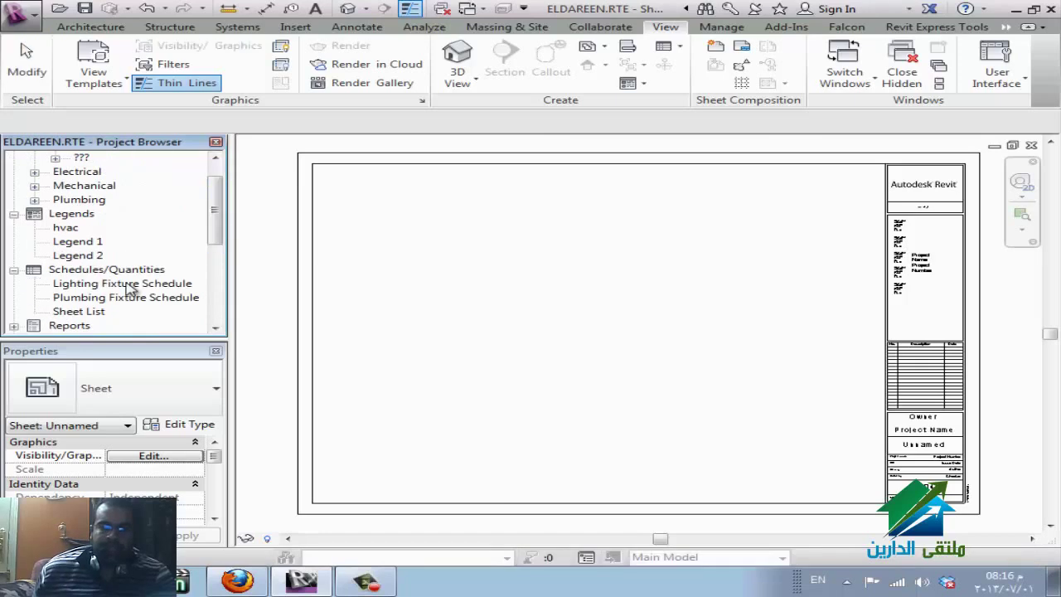
pyautogui.click(94, 284)
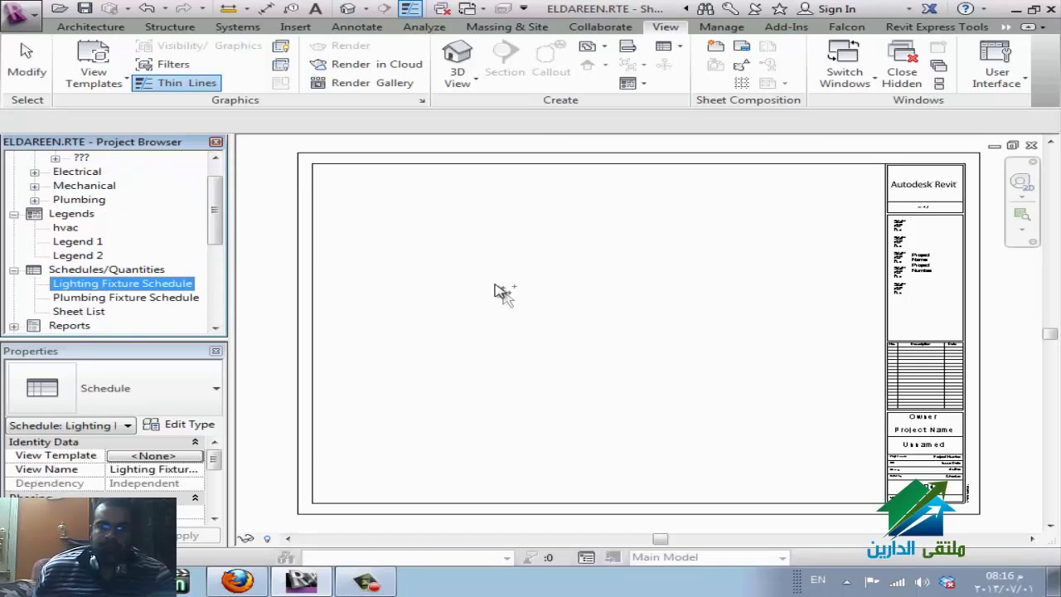
pyautogui.moveTo(490, 304); pyautogui.dragTo(490, 295)
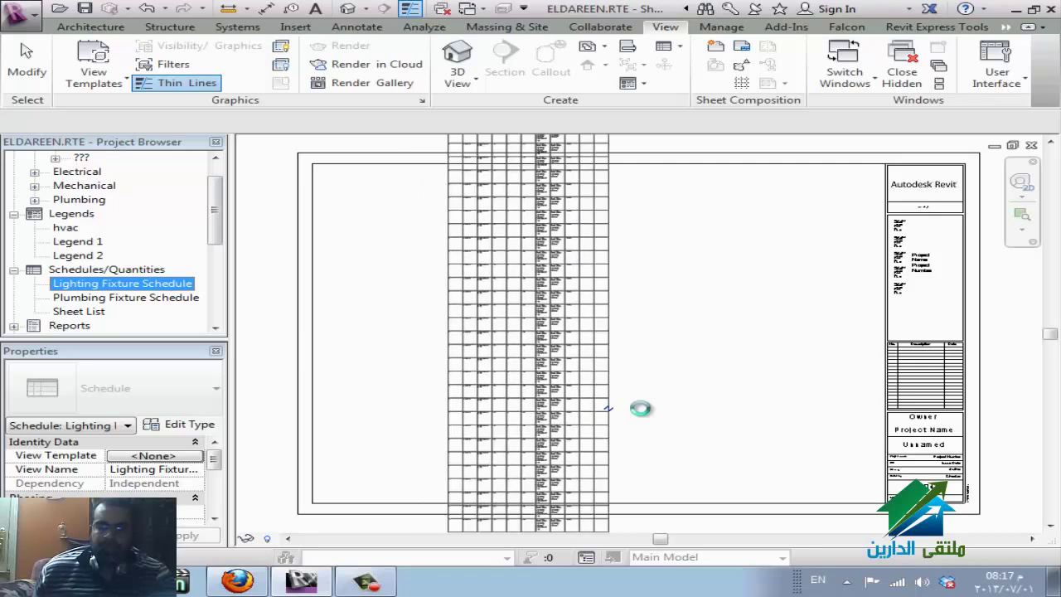
# - Drop the Lighting Fixture Schedule onto sheet A104 and zoom in on it
pyautogui.click(621, 424)
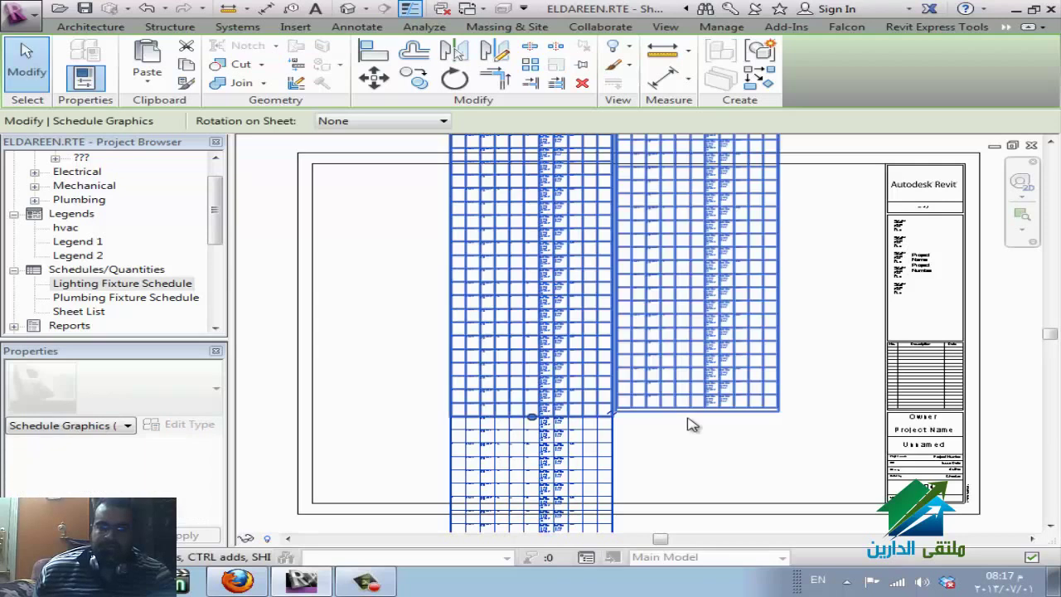
pyautogui.scroll(-2, 391, 473)
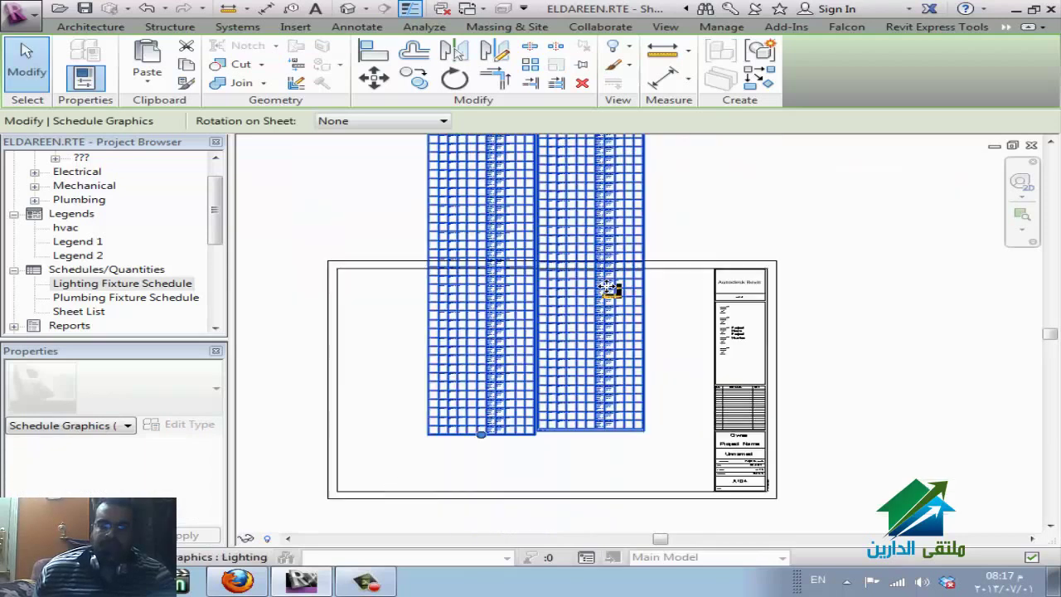
pyautogui.moveTo(530, 193); pyautogui.dragTo(519, 347, button='middle')
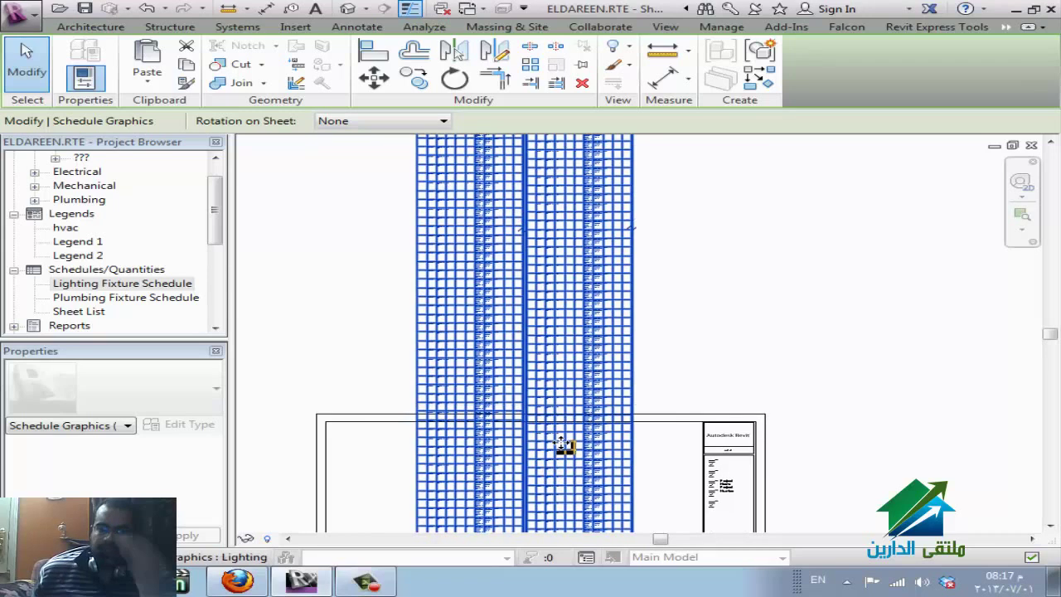
pyautogui.scroll(-2, 557, 449)
pyautogui.scroll(8, 501, 137)
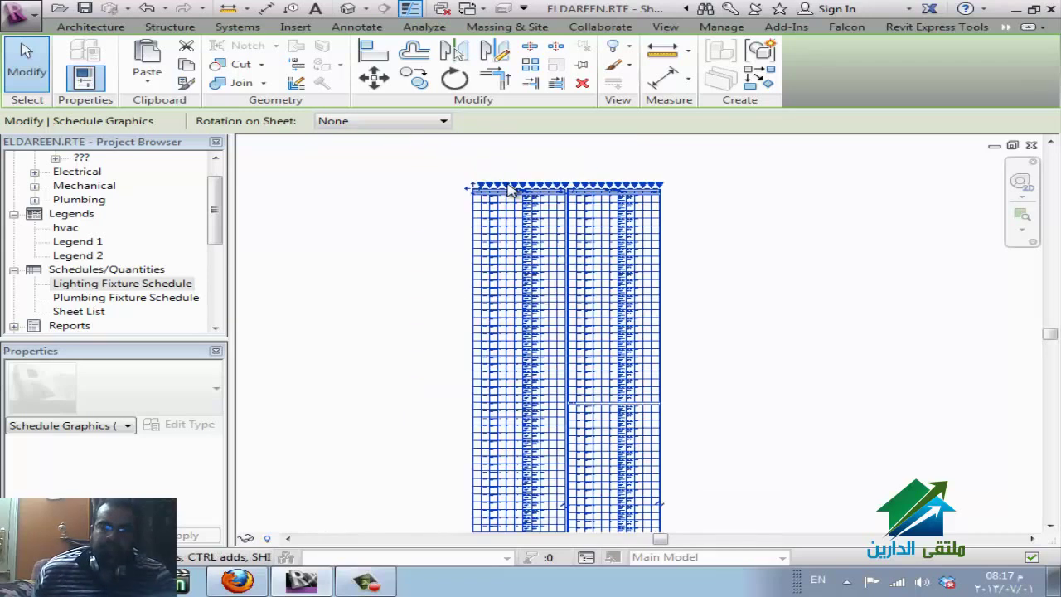
pyautogui.scroll(2, 418, 328)
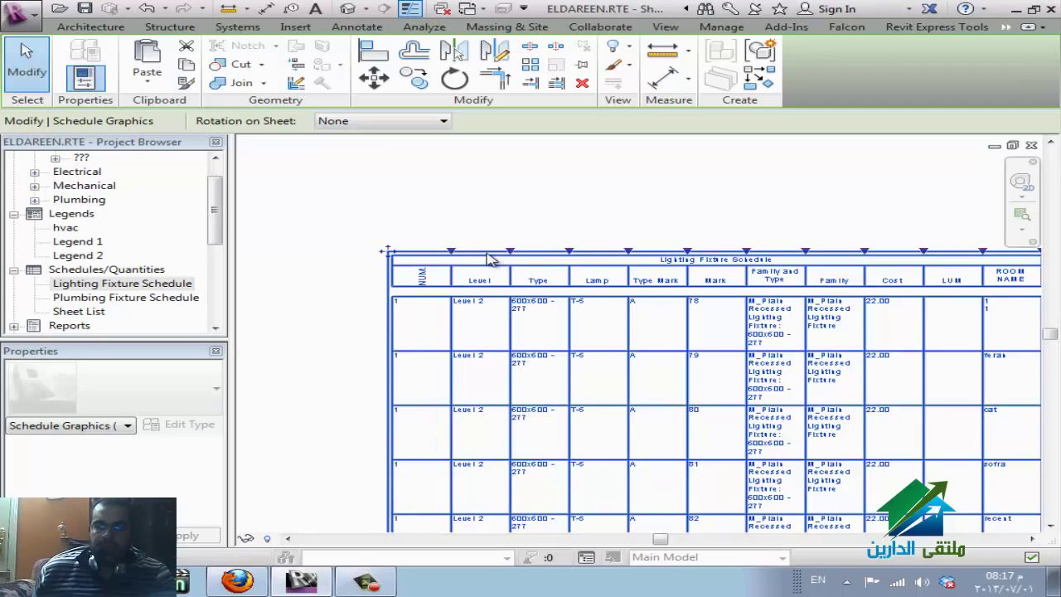
# - Widen the schedule's column, reposition it on the sheet, and open the schedule view
pyautogui.moveTo(472, 251); pyautogui.dragTo(540, 253)
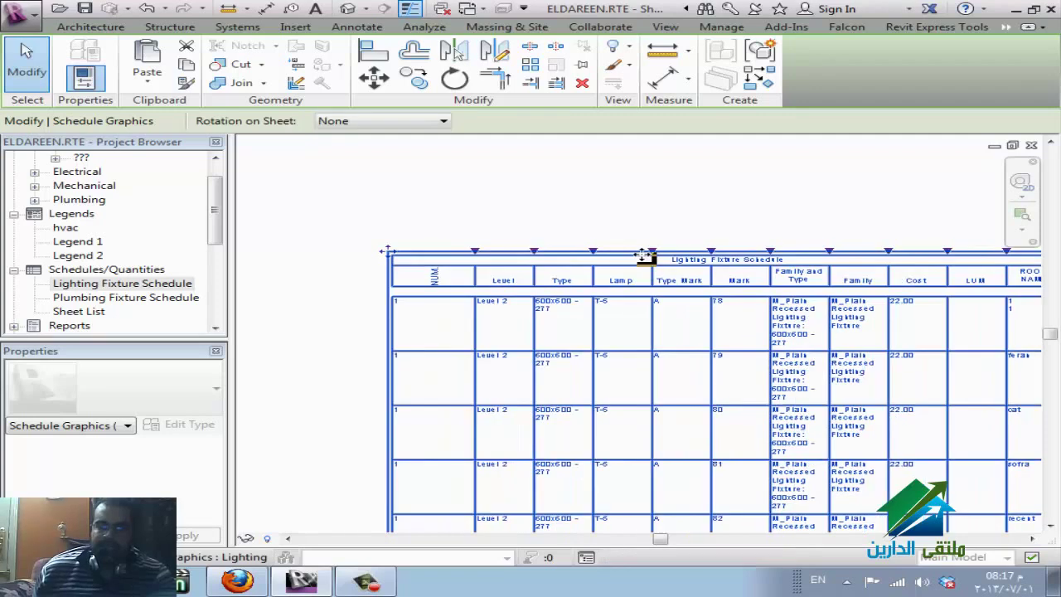
pyautogui.moveTo(832, 255); pyautogui.dragTo(699, 356)
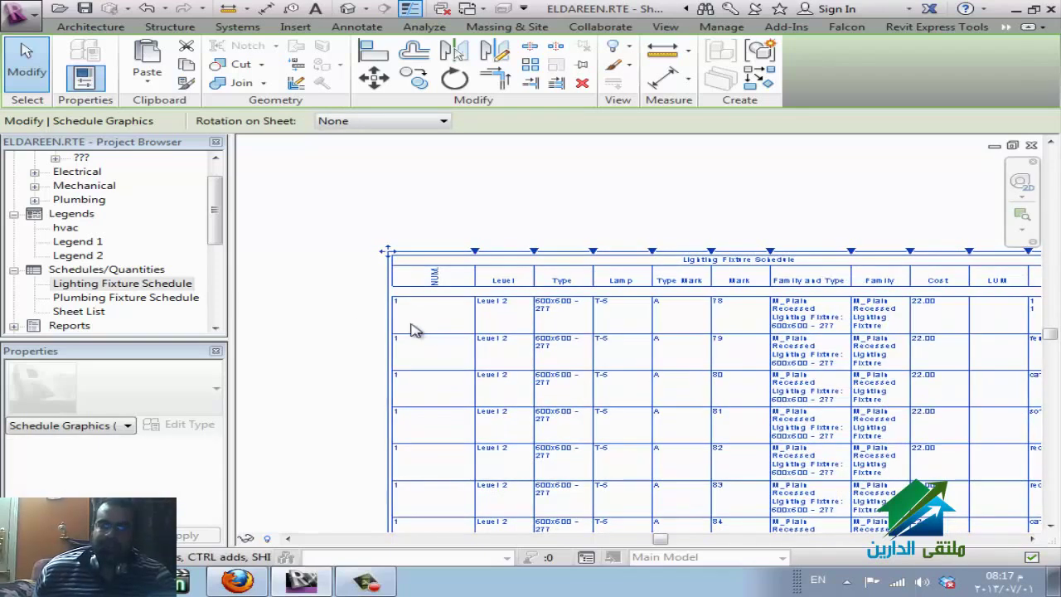
pyautogui.doubleClick(368, 321)
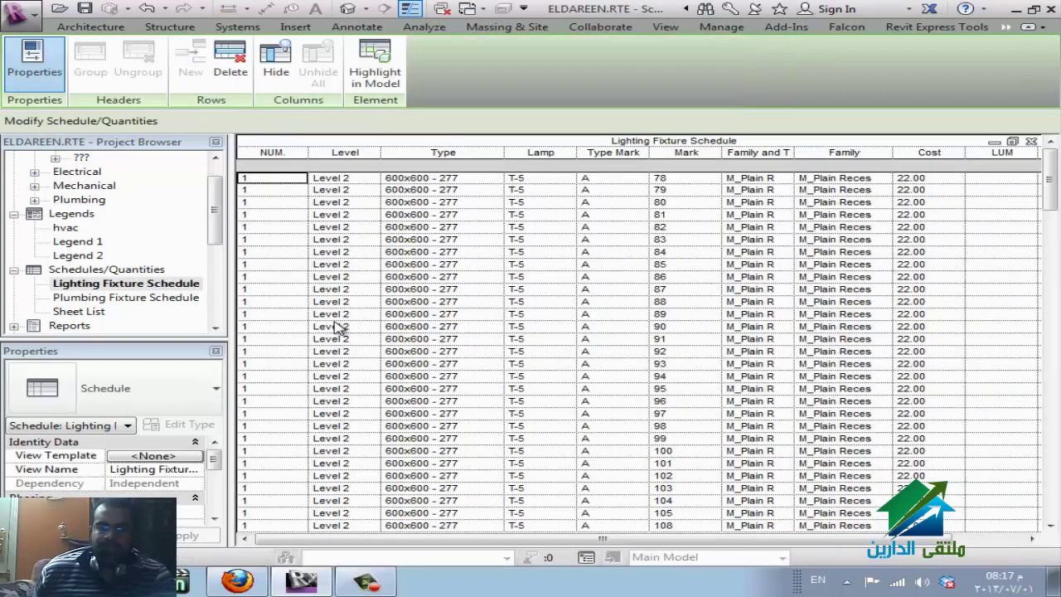
# - Keep the Count field heading Vertical and set its alignment to Center
pyautogui.click(174, 287)
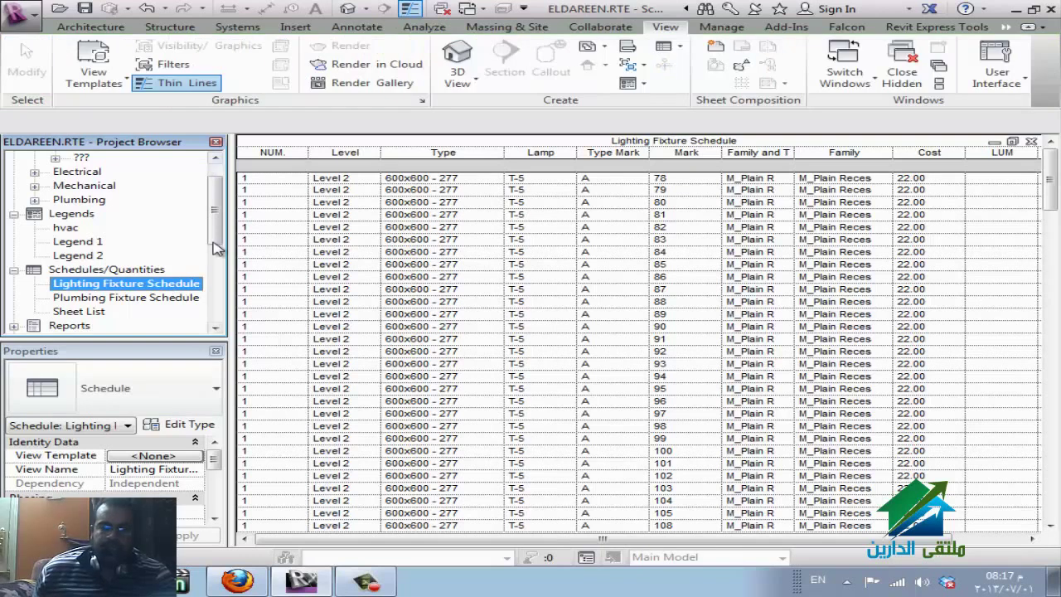
pyautogui.moveTo(206, 461); pyautogui.dragTo(208, 493)
pyautogui.click(192, 500)
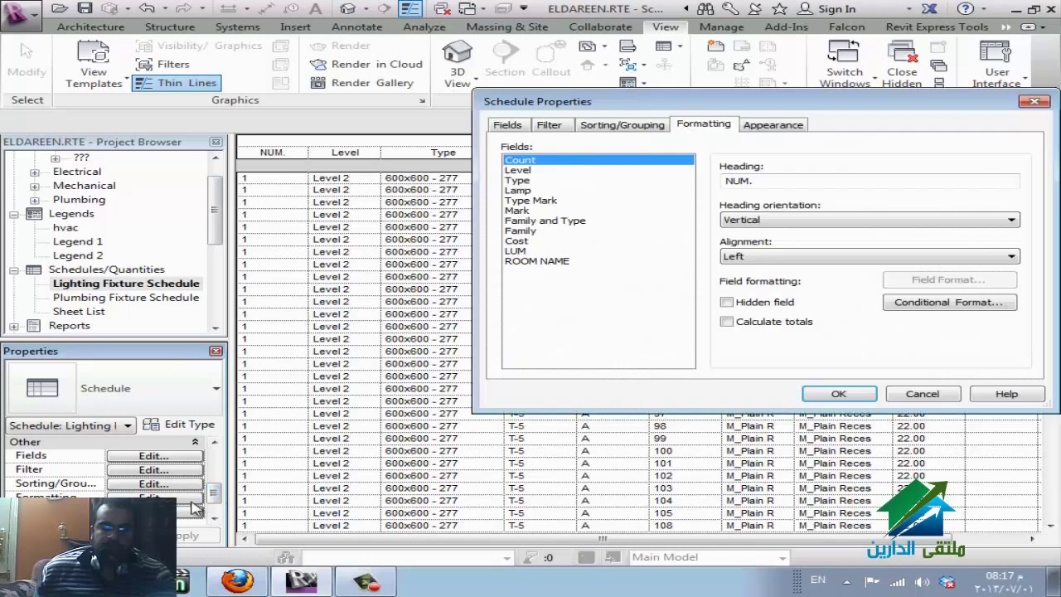
pyautogui.moveTo(802, 110); pyautogui.dragTo(590, 108)
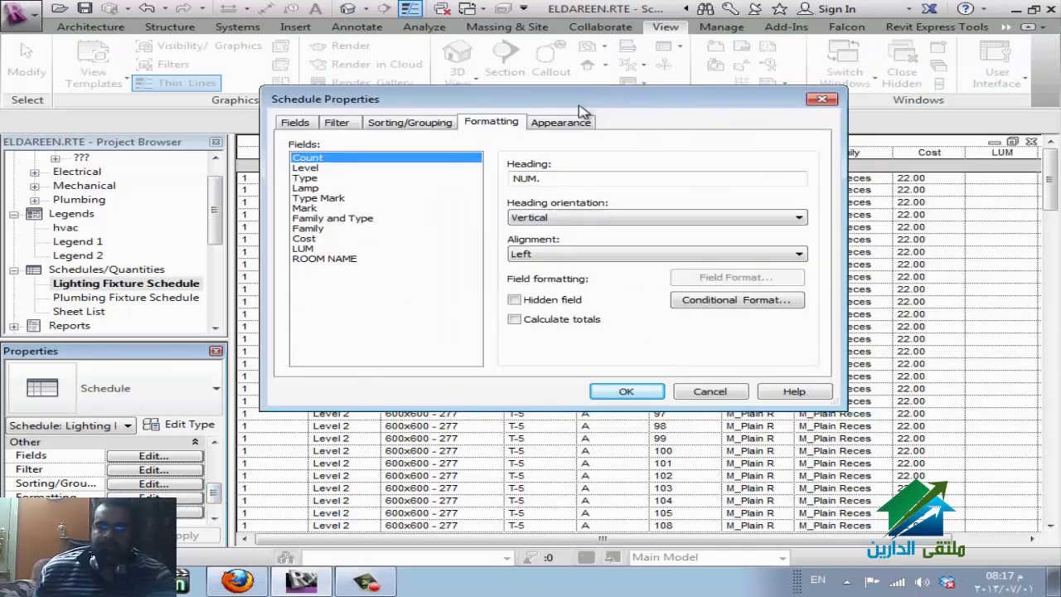
pyautogui.click(578, 221)
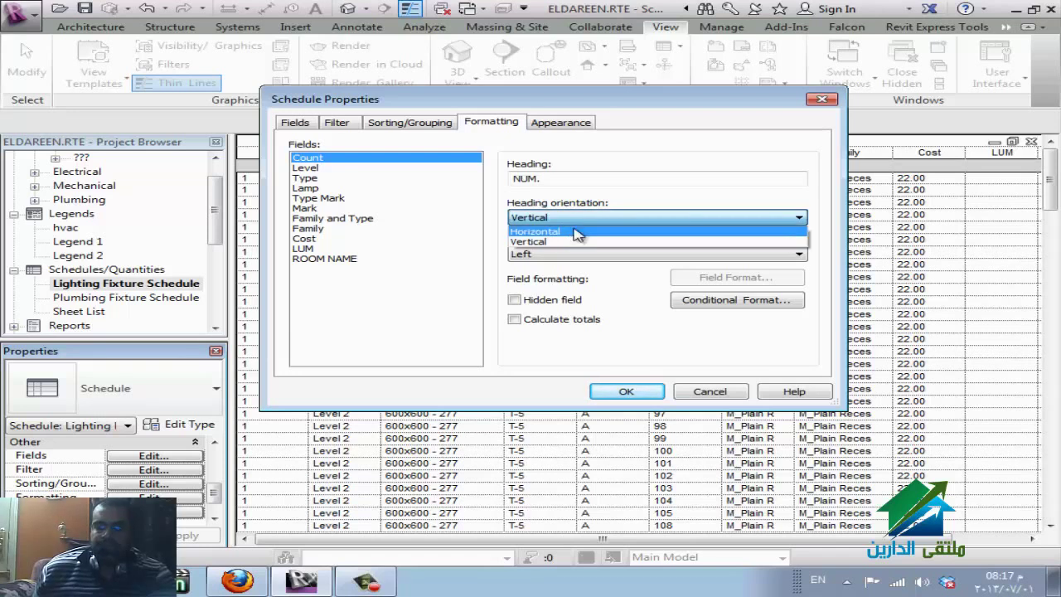
pyautogui.click(570, 242)
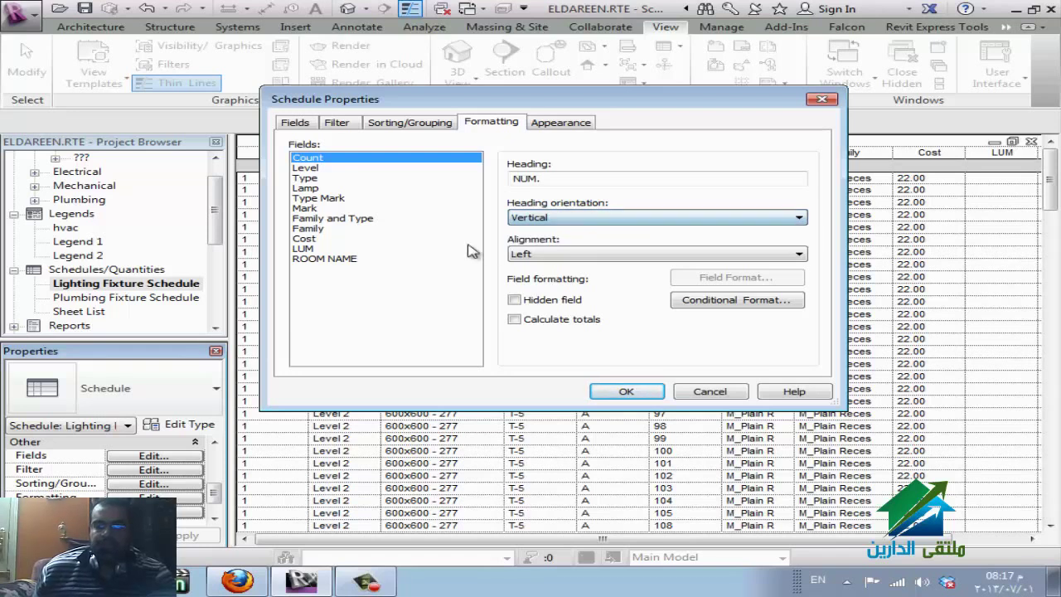
pyautogui.click(547, 255)
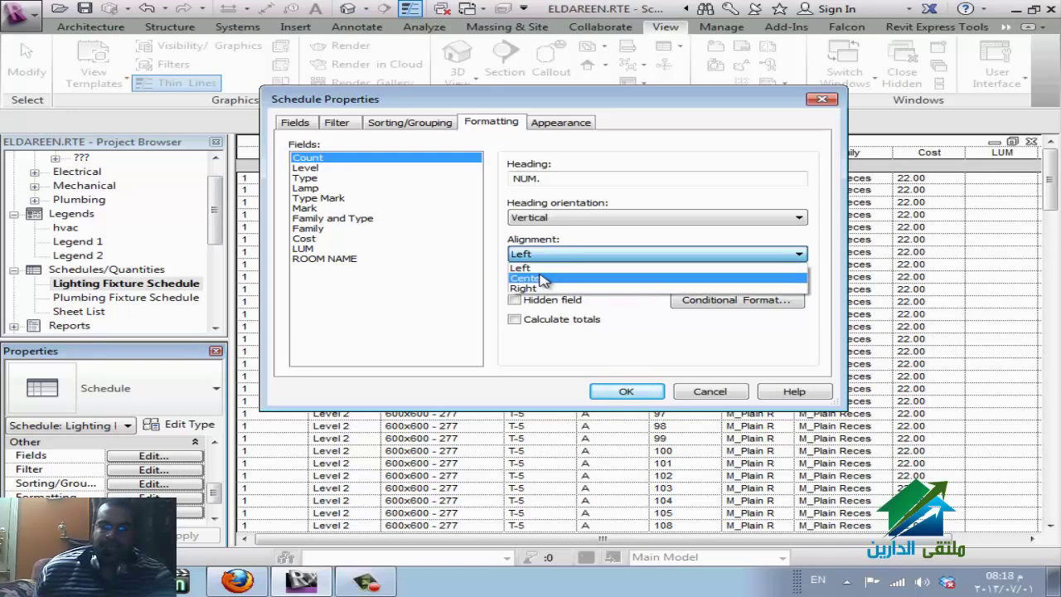
pyautogui.click(543, 278)
pyautogui.click(560, 259)
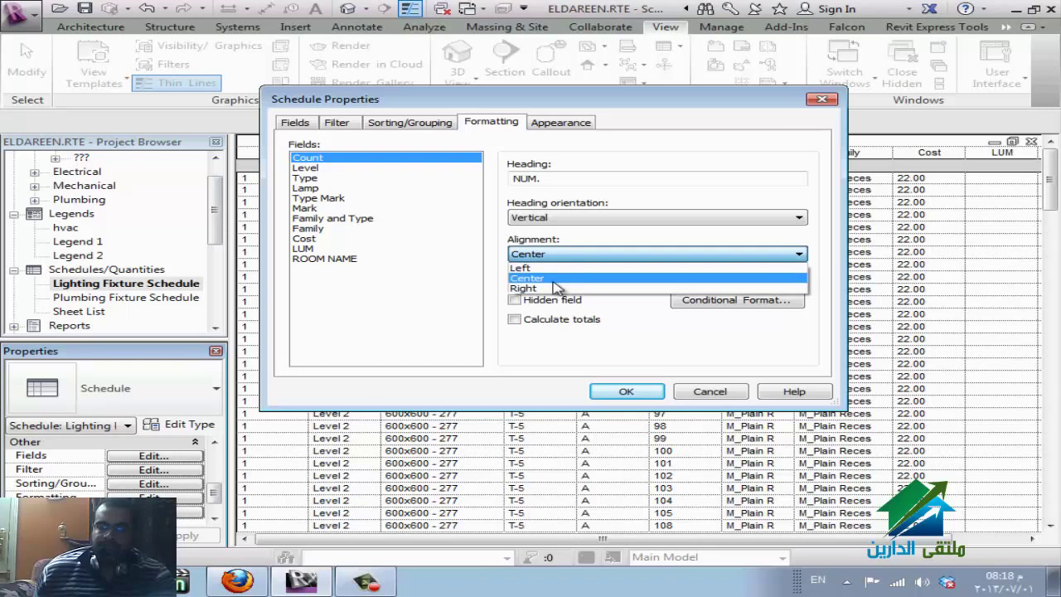
pyautogui.click(557, 278)
pyautogui.click(627, 392)
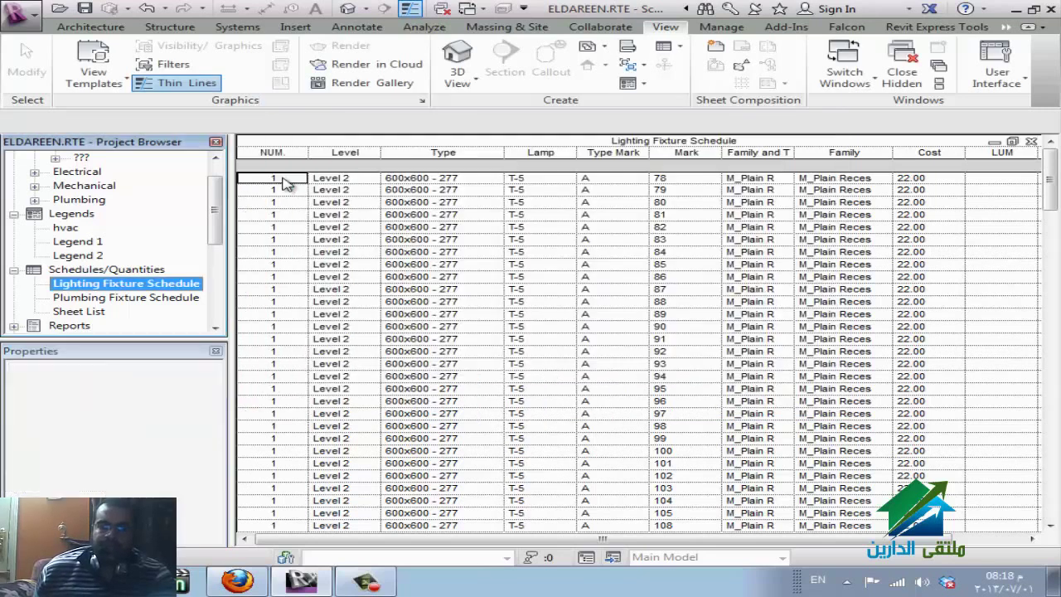
pyautogui.click(278, 177)
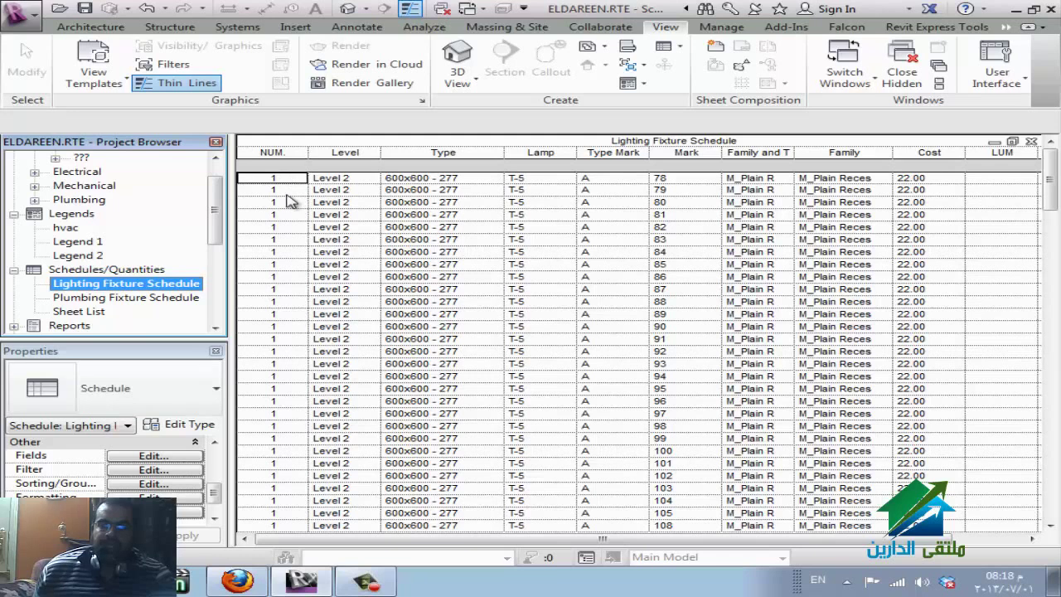
# - Center-align all schedule fields from Count to ROOM NAME at once
pyautogui.click(187, 498)
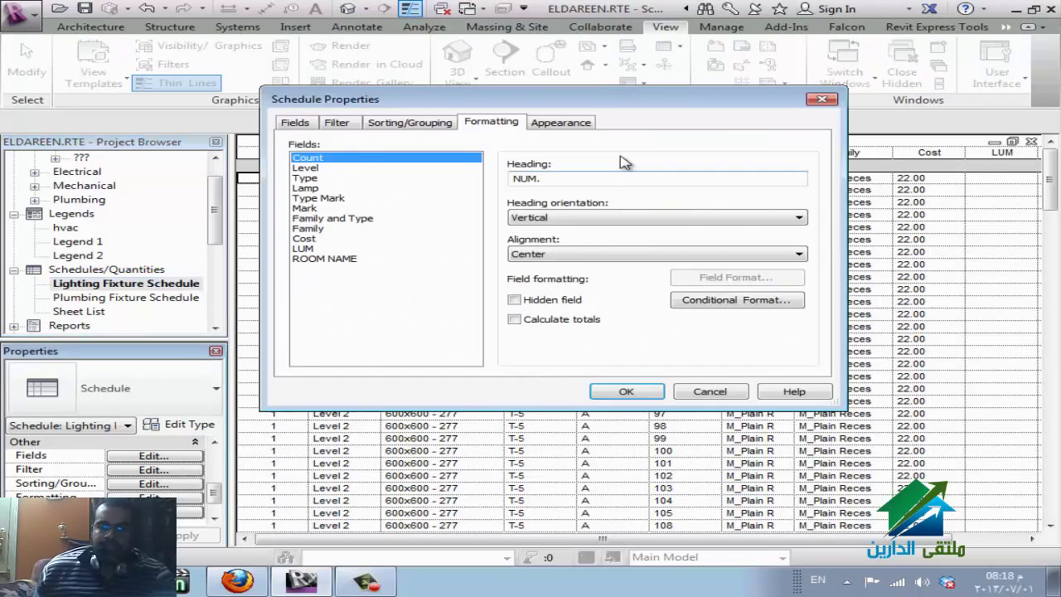
pyautogui.keyDown('shift'); pyautogui.click(322, 260); pyautogui.keyUp('shift')
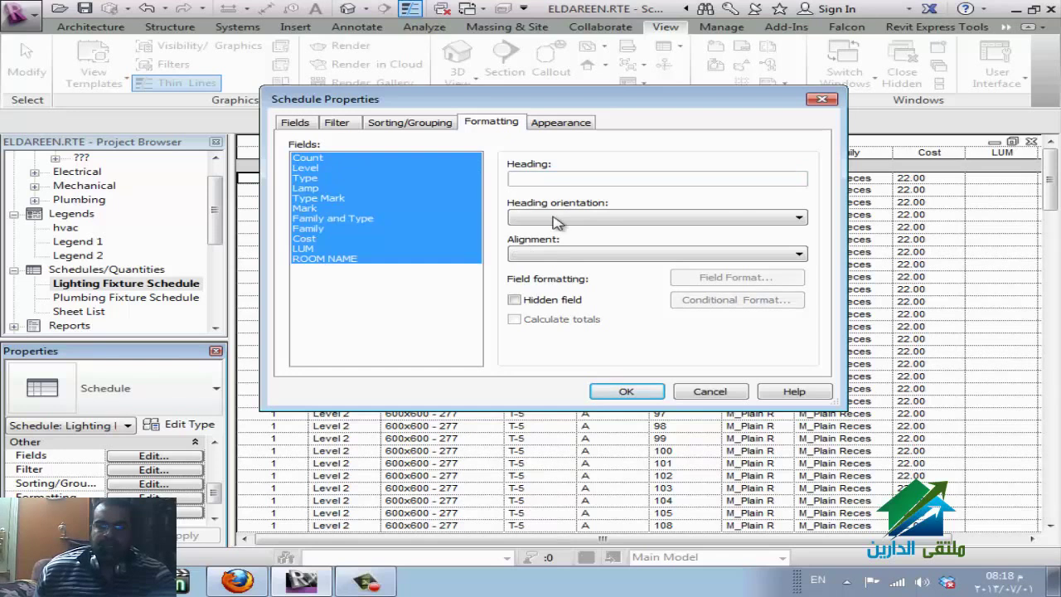
pyautogui.click(549, 254)
pyautogui.click(547, 278)
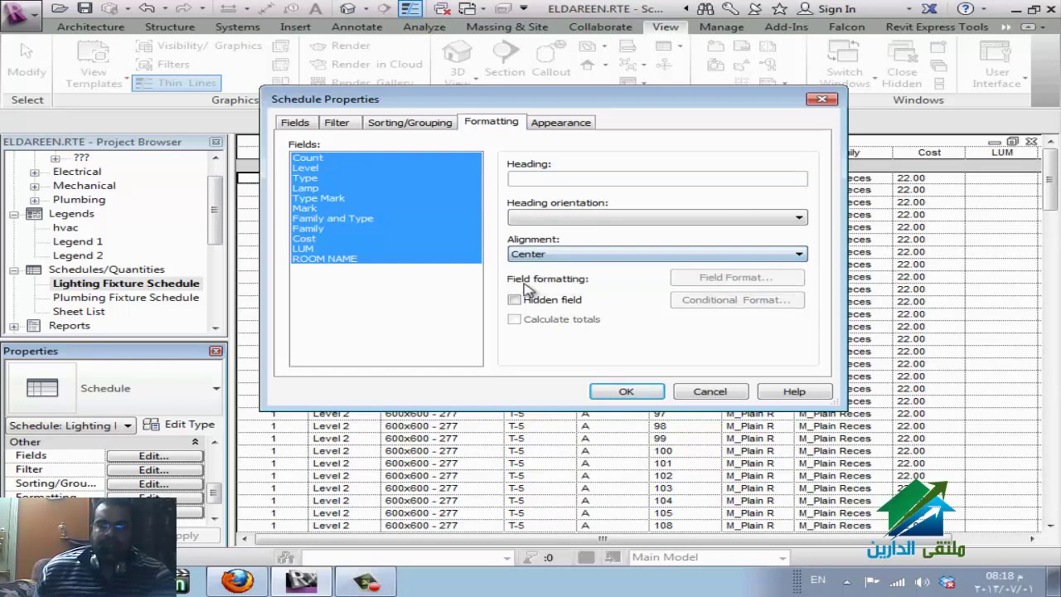
pyautogui.click(631, 393)
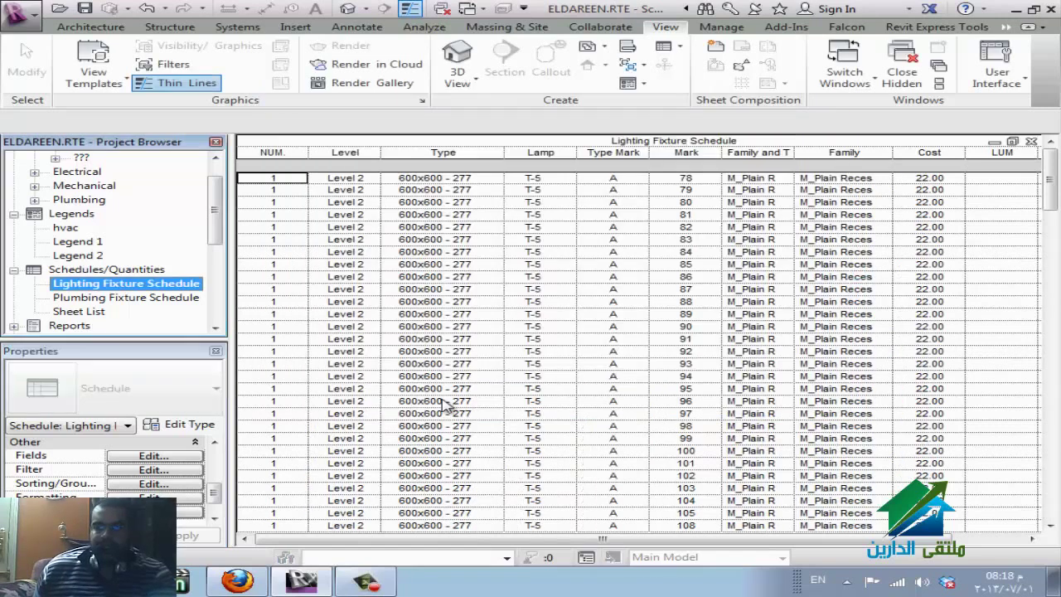
pyautogui.click(169, 498)
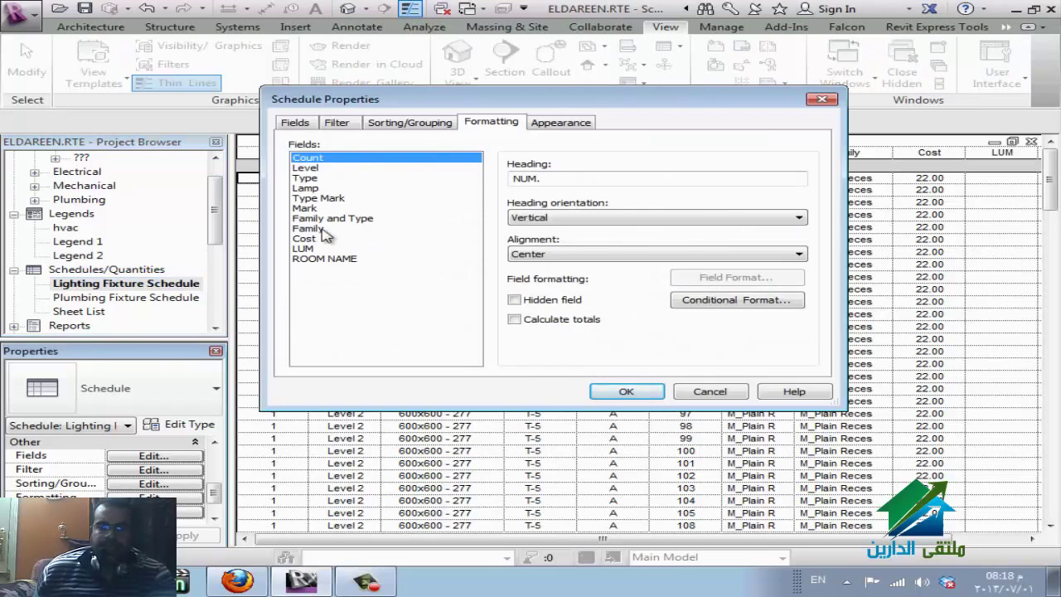
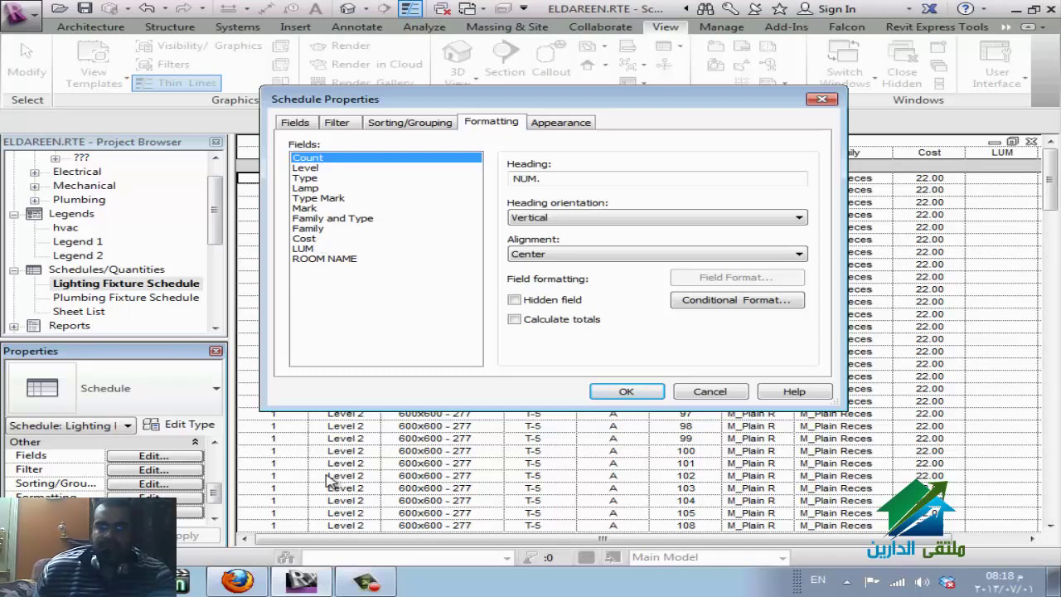
# - Hide the Count field, then reopen Formatting to make Count visible again with totals on
pyautogui.click(563, 302)
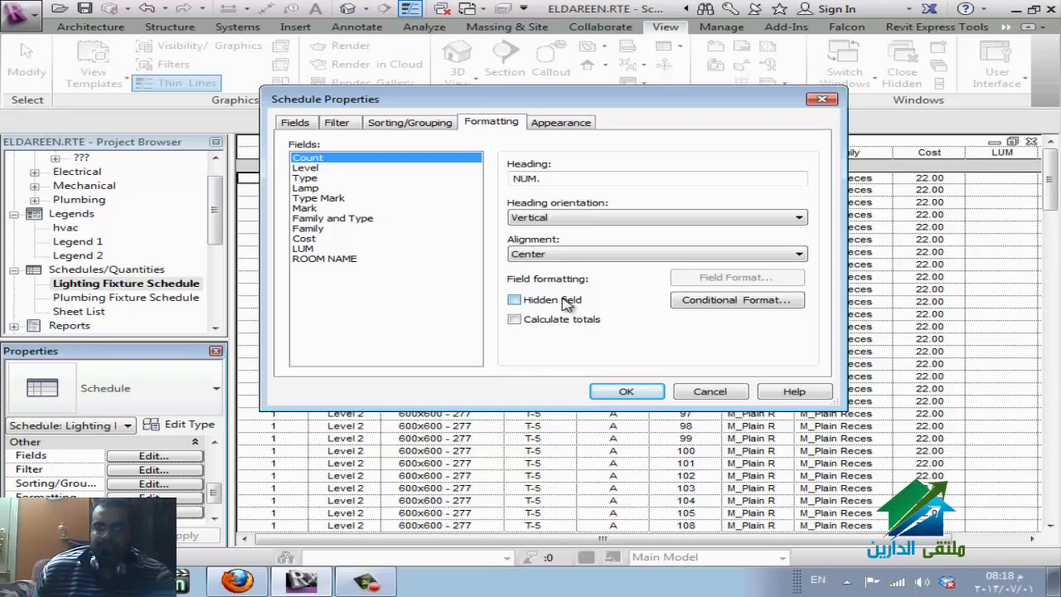
pyautogui.click(618, 394)
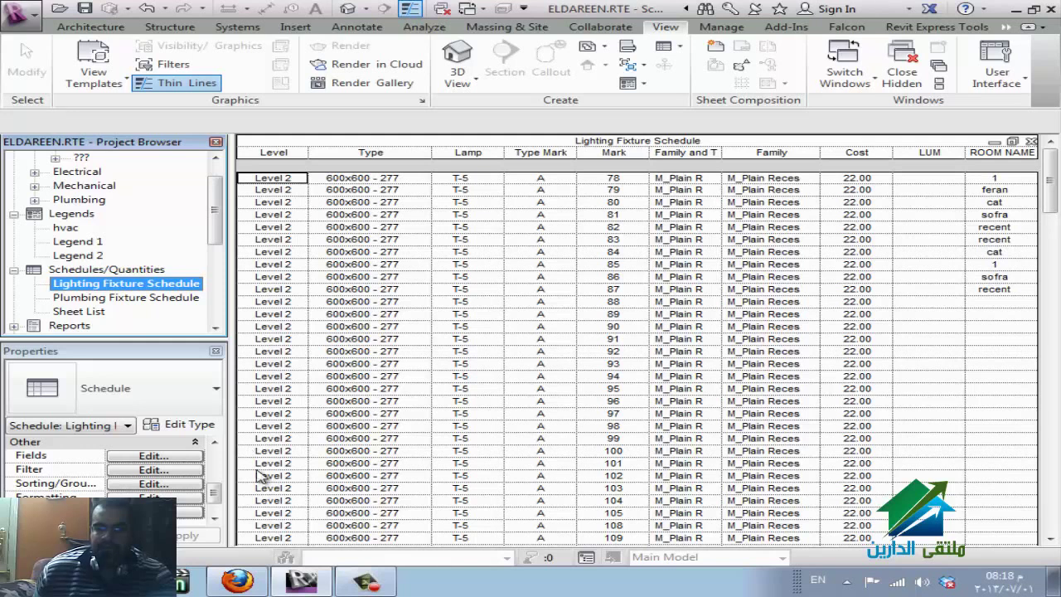
pyautogui.click(153, 498)
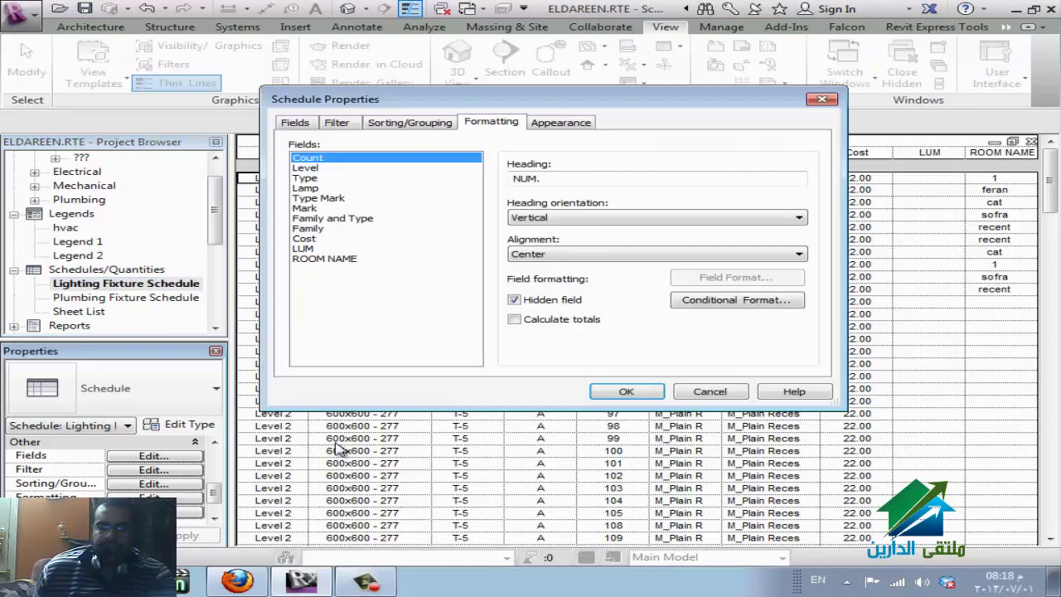
pyautogui.click(569, 302)
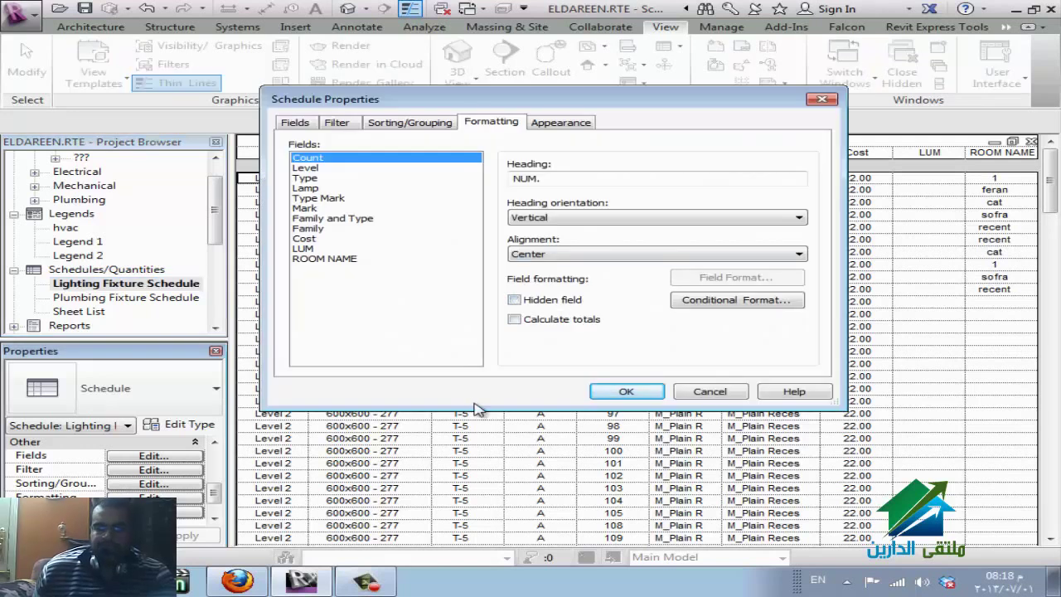
pyautogui.click(547, 323)
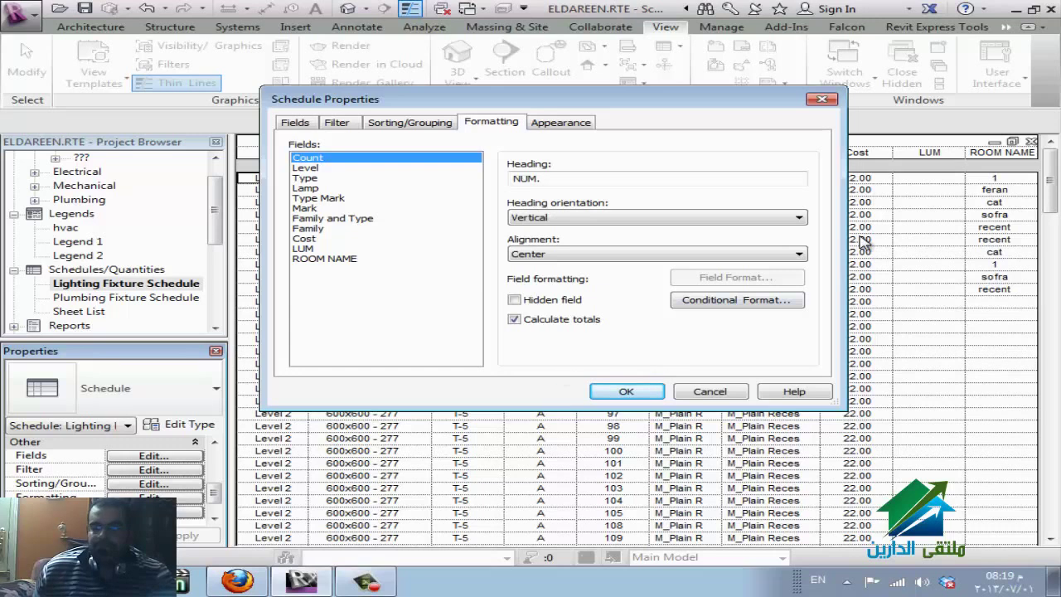
# - Turn off totals for Count, enable Calculate totals on the Cost field, and apply
pyautogui.moveTo(761, 100); pyautogui.dragTo(621, 97)
pyautogui.click(372, 315)
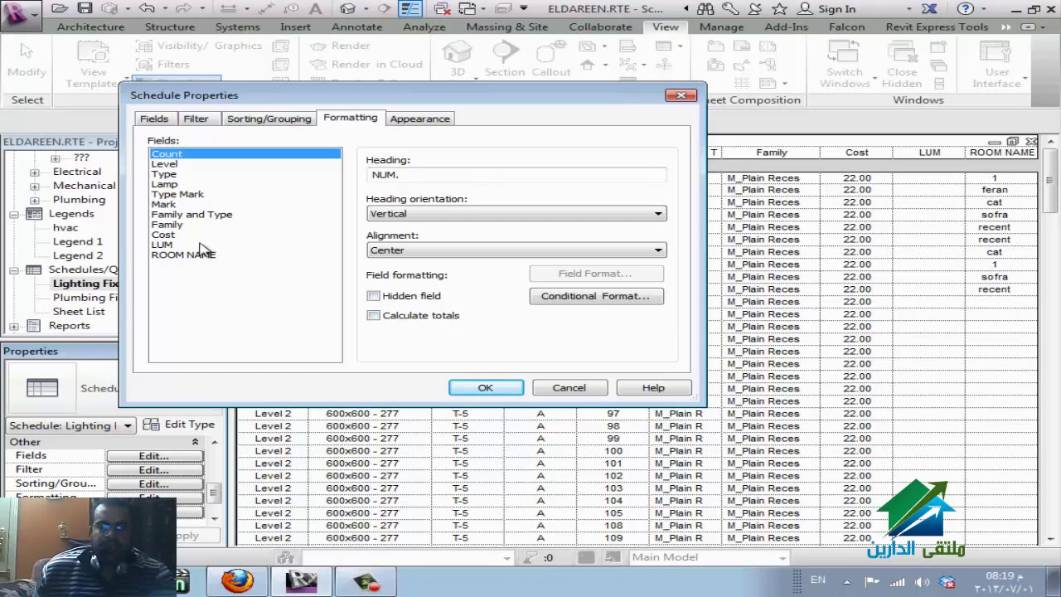
pyautogui.click(173, 236)
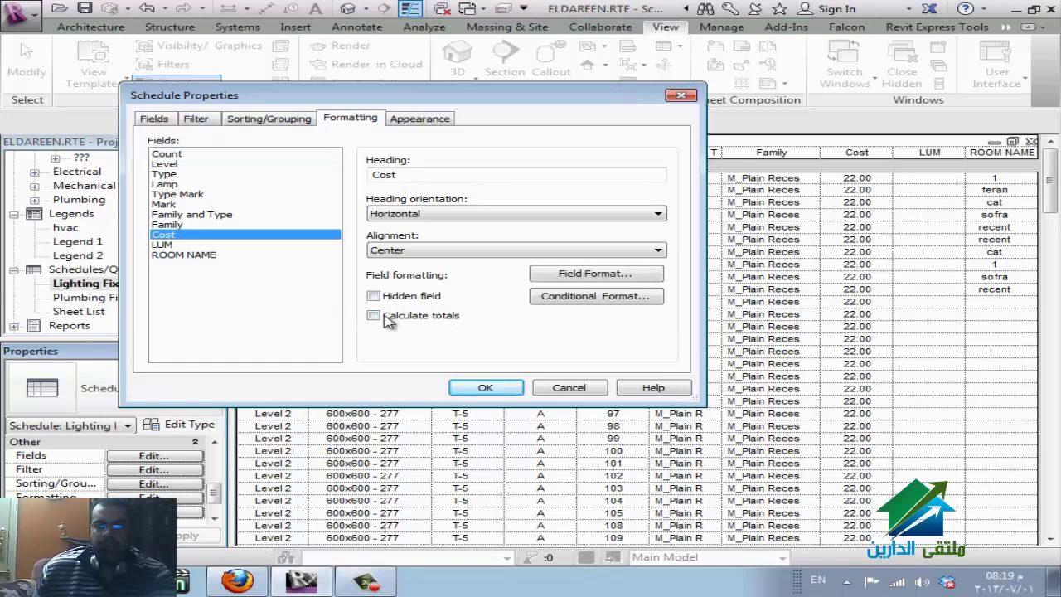
pyautogui.click(419, 320)
pyautogui.click(484, 387)
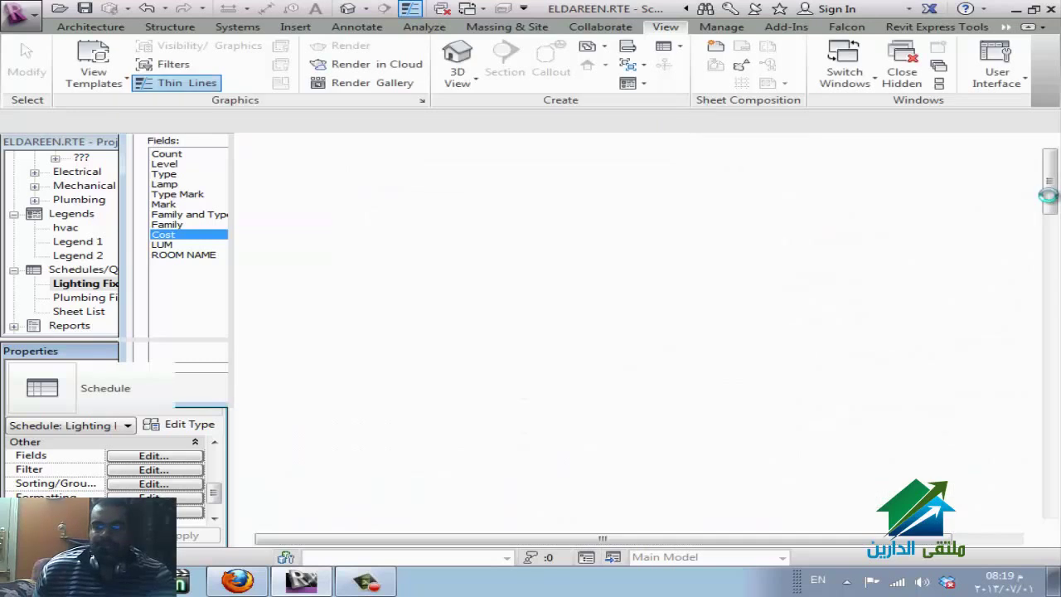
# - Scroll the schedule down to the Level 2 Cost total of 2376.00, then switch to WizIQ in Firefox
pyautogui.click(1051, 406)
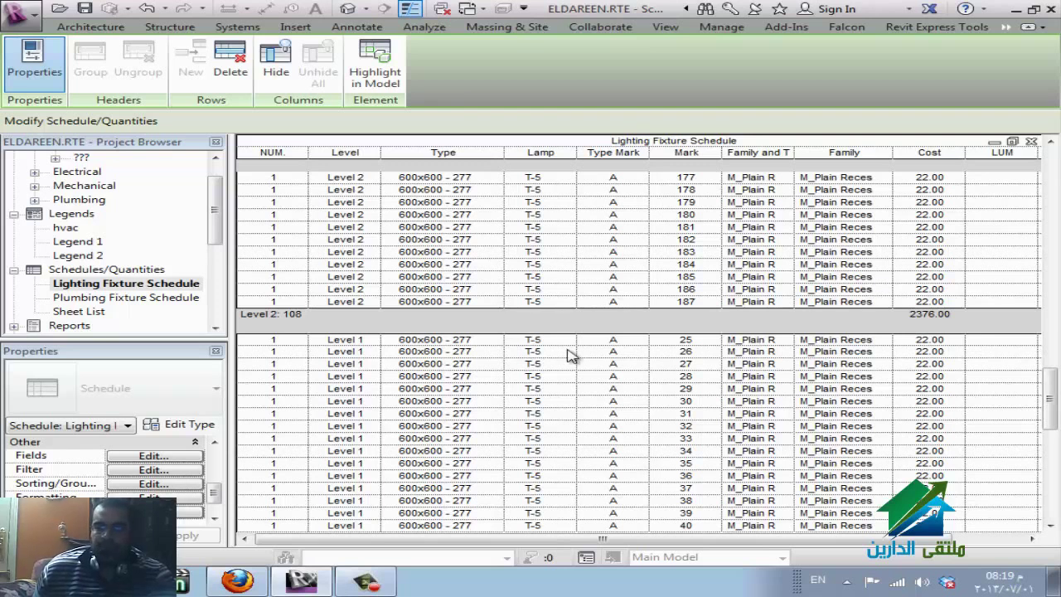
pyautogui.click(238, 583)
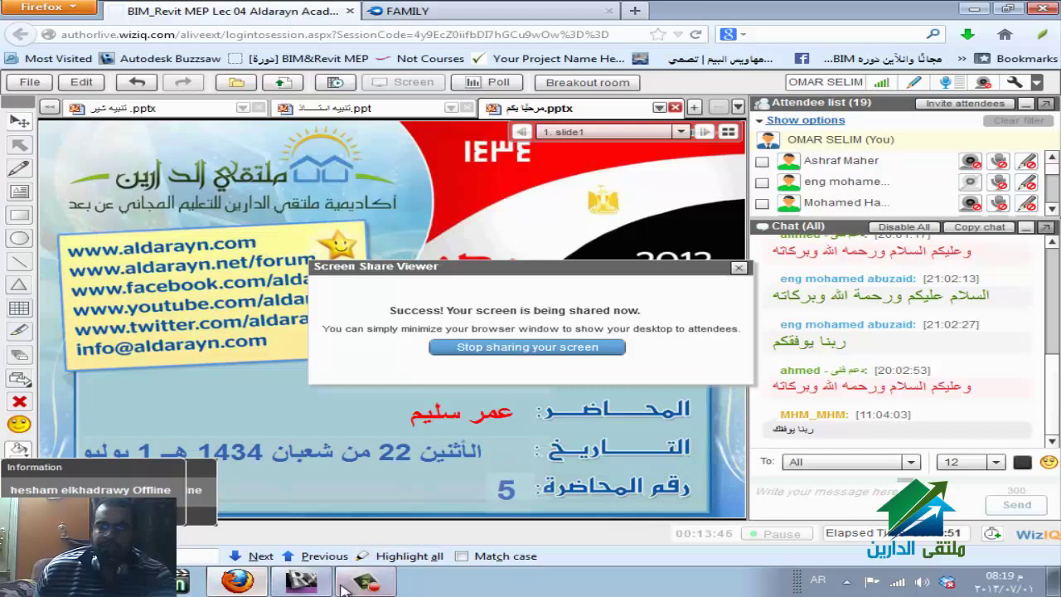
# - Bring the Revit window with the Lighting Fixture Schedule back to the front
pyautogui.moveTo(348, 589)
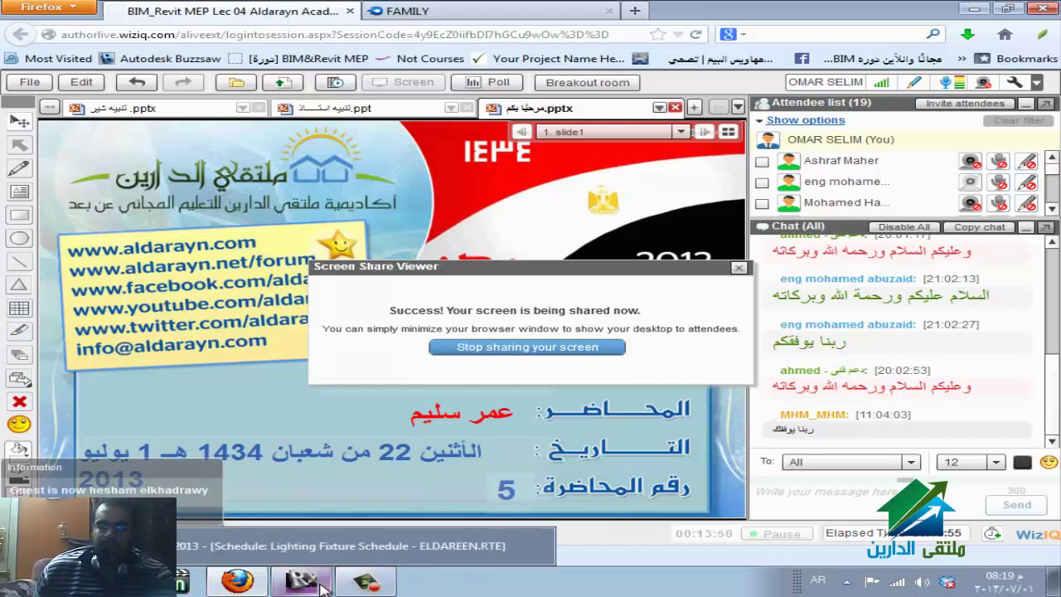
pyautogui.click(322, 588)
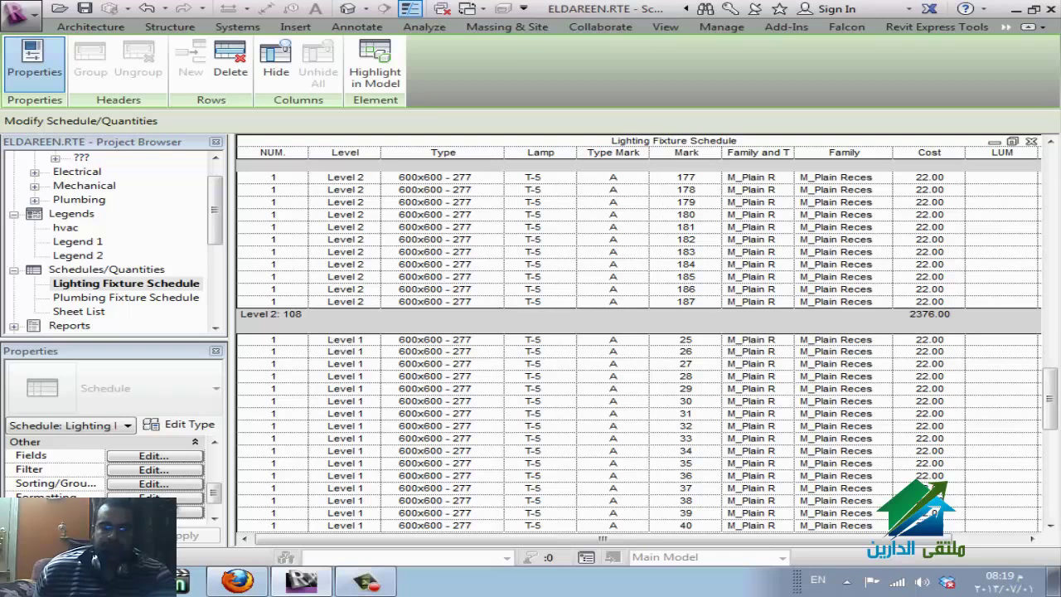
# - Browse the schedule's formatting fields, then open the Cost field's Field Format settings (Currency, 2 decimals)
pyautogui.click(157, 497)
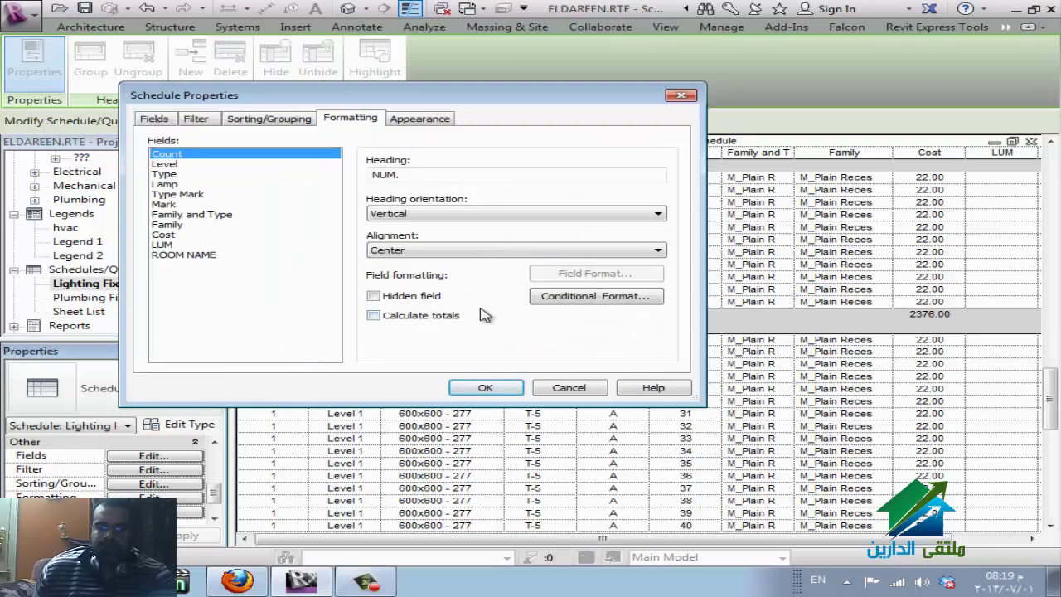
pyautogui.click(187, 215)
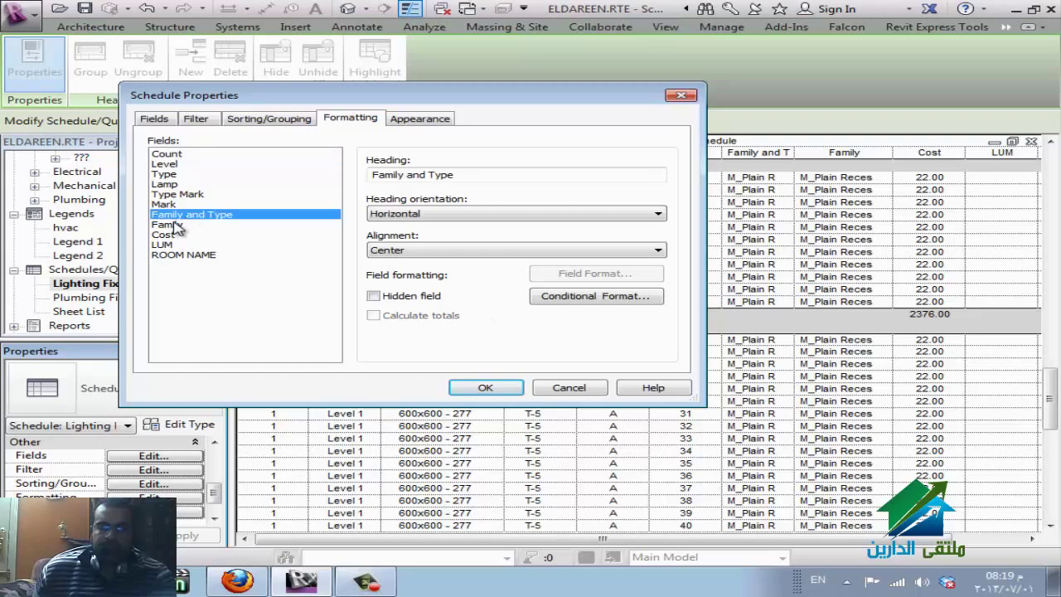
pyautogui.click(176, 235)
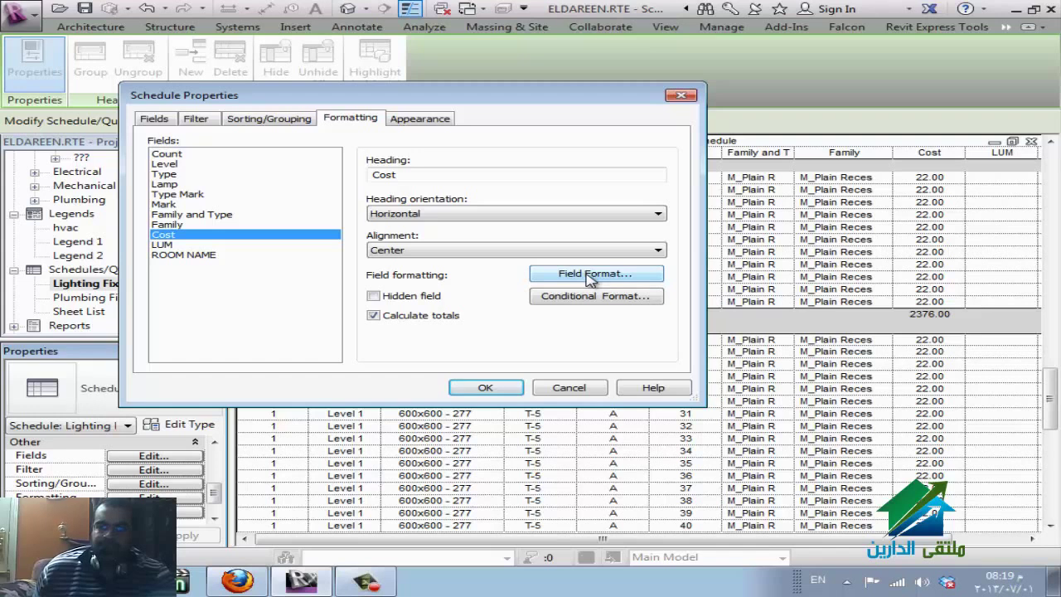
pyautogui.click(196, 256)
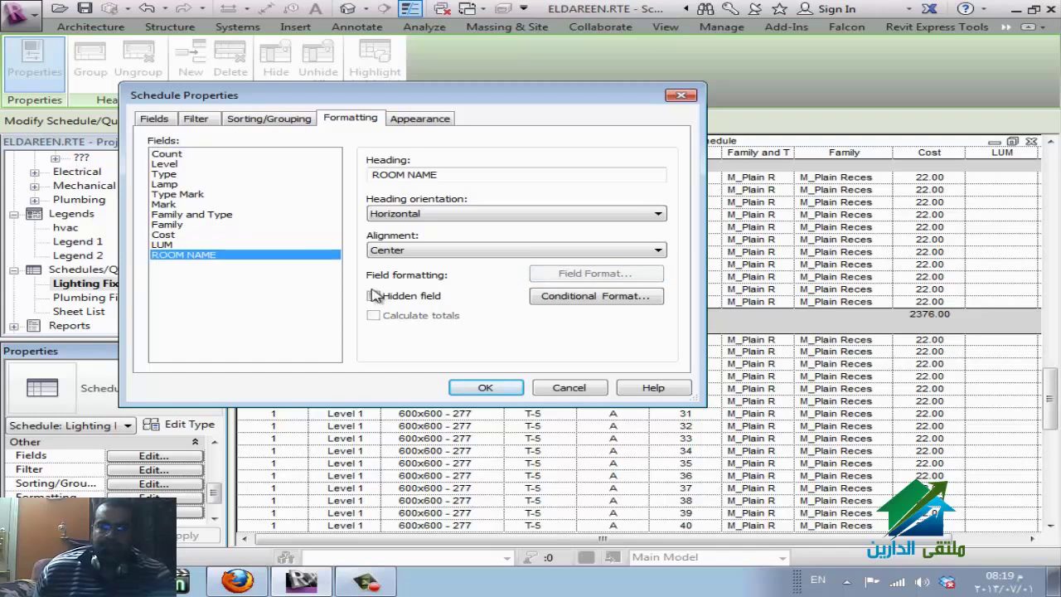
pyautogui.click(165, 244)
pyautogui.click(184, 237)
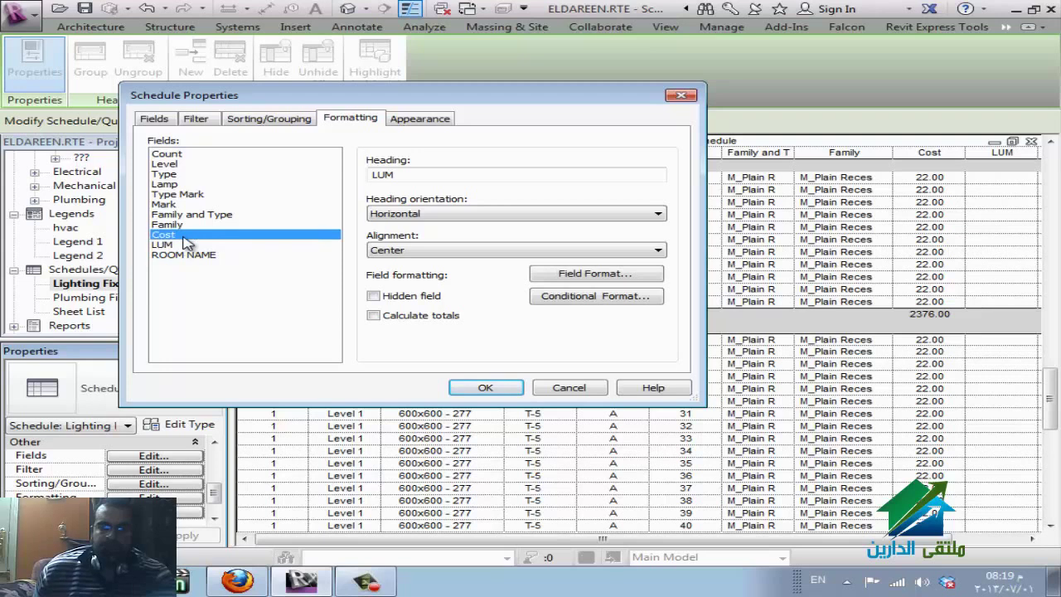
pyautogui.click(596, 279)
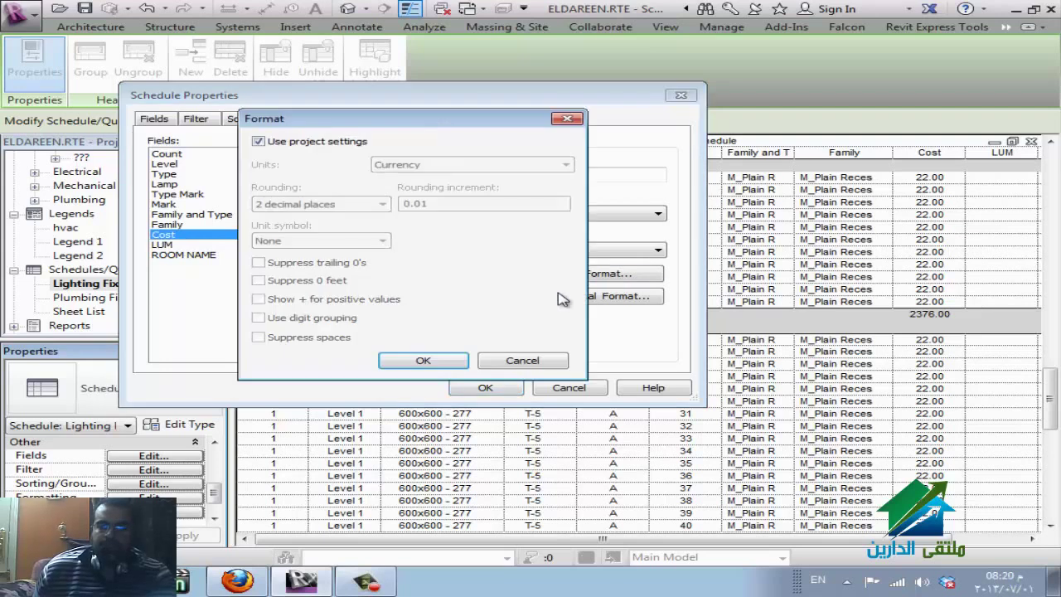
# - Uncheck Use project settings for Cost, leave rounding at 2 decimal places, and cancel
pyautogui.click(348, 145)
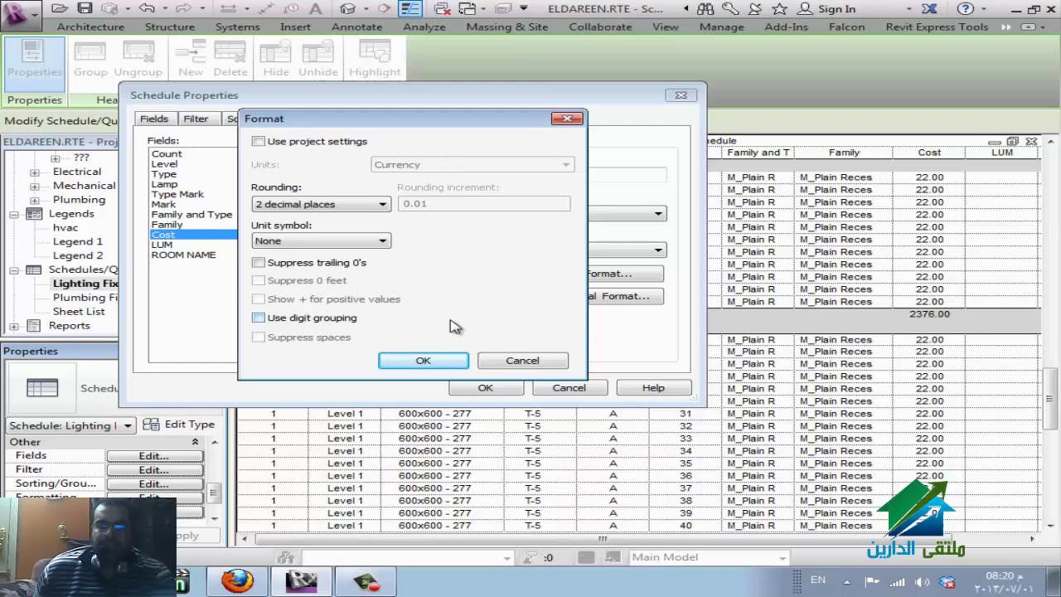
pyautogui.click(332, 204)
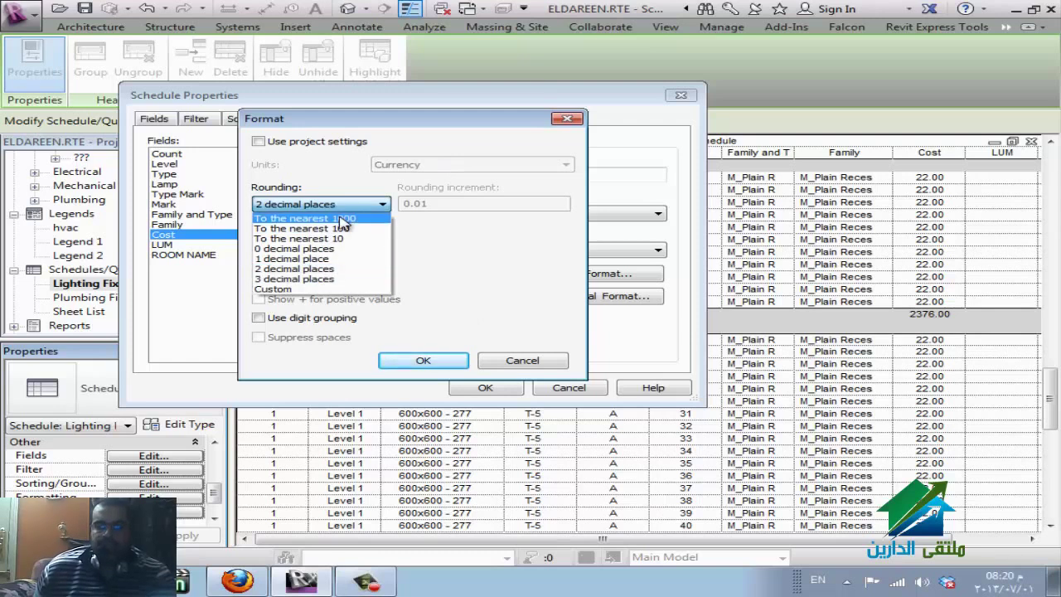
pyautogui.click(526, 317)
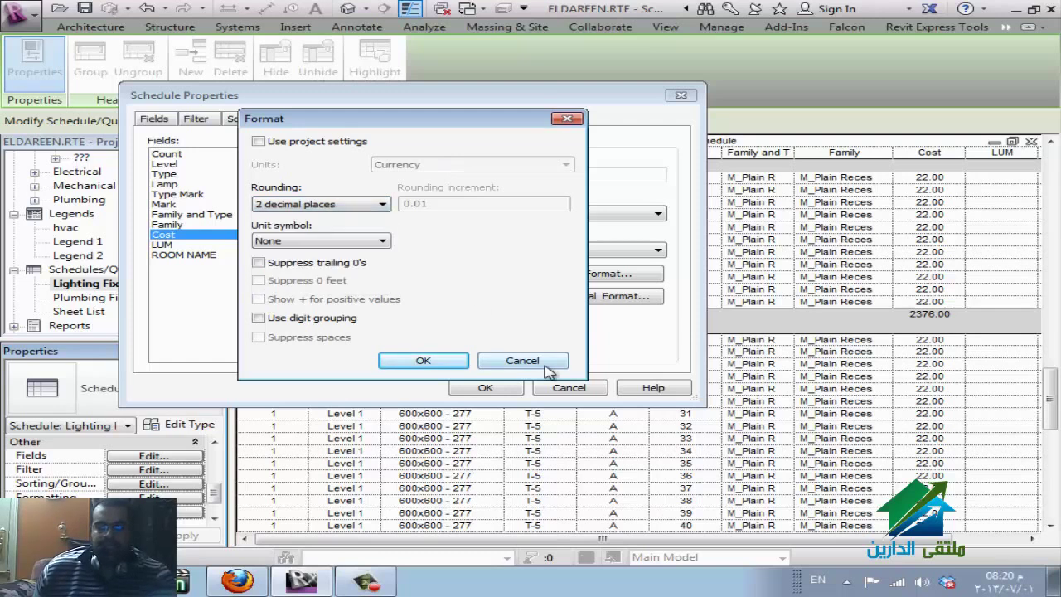
pyautogui.click(522, 360)
# - Browse the Lamp, Type Mark, Mark, Level and Count fields, then reopen Cost's format and cancel again
pyautogui.click(179, 185)
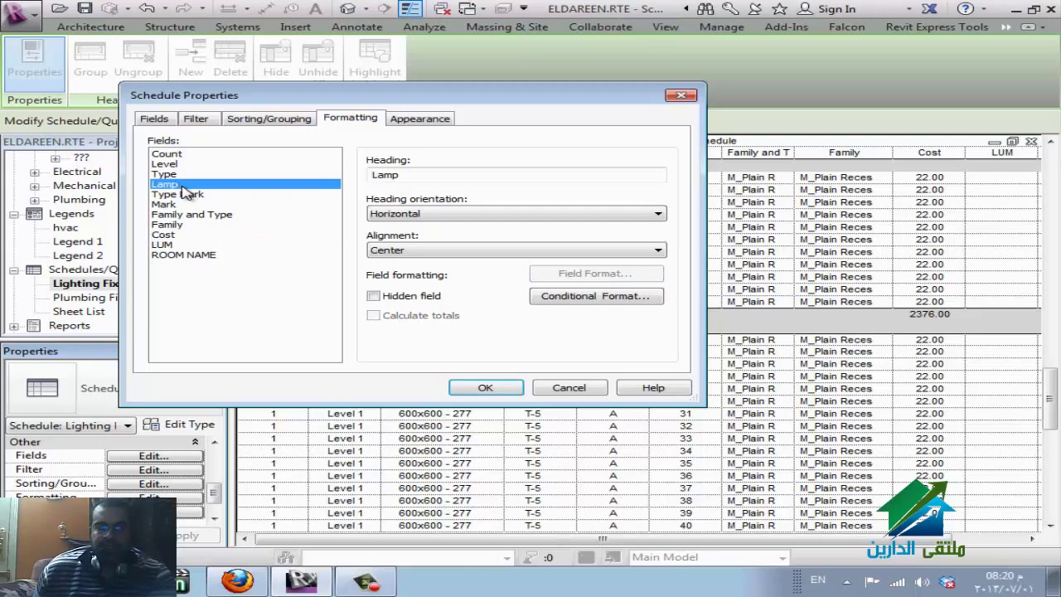
pyautogui.click(193, 195)
pyautogui.click(190, 205)
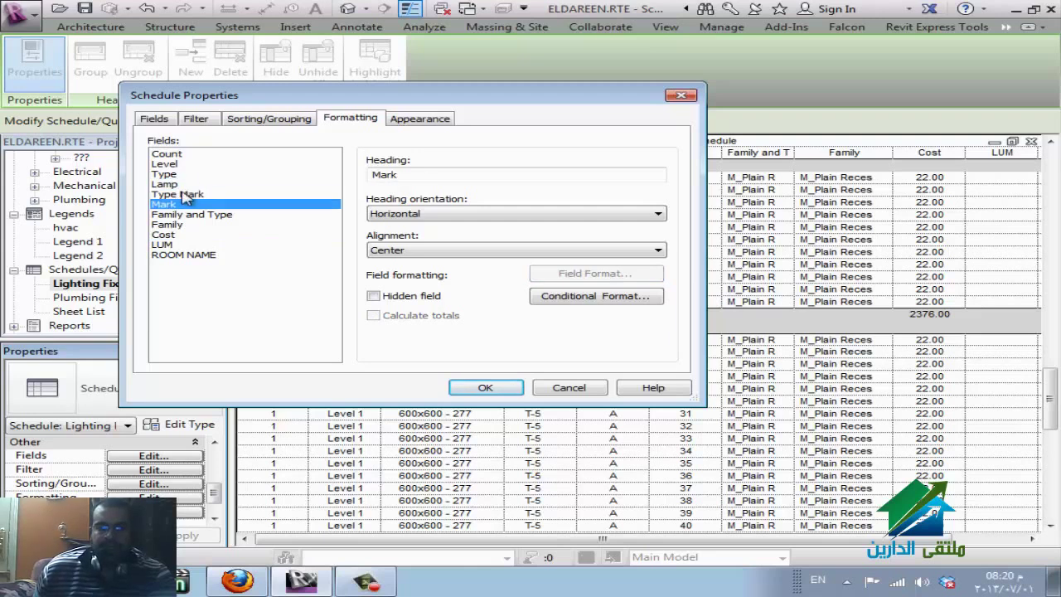
pyautogui.click(177, 164)
pyautogui.click(173, 154)
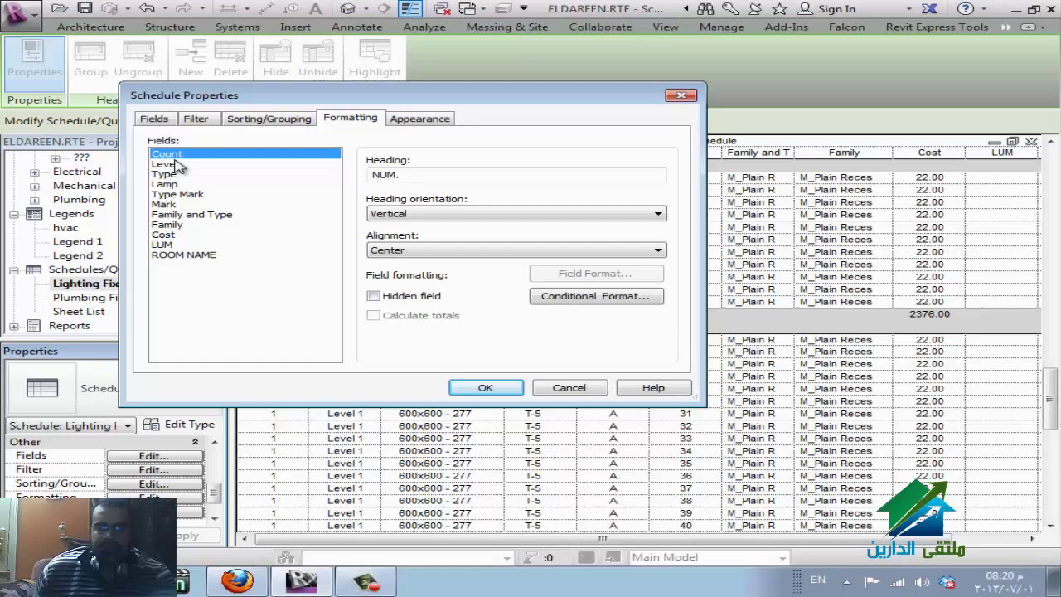
pyautogui.click(171, 235)
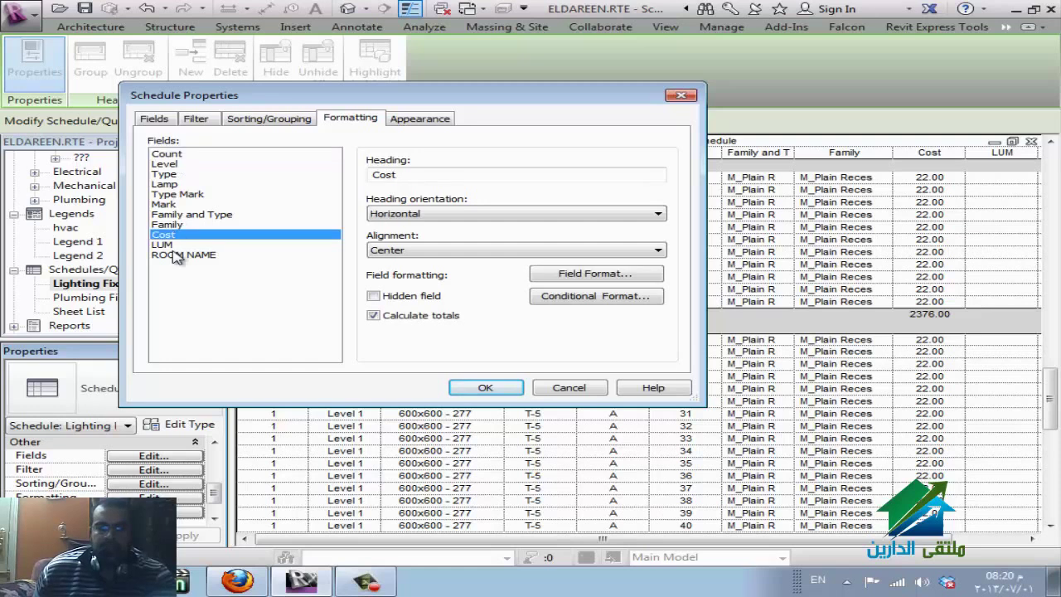
pyautogui.click(595, 275)
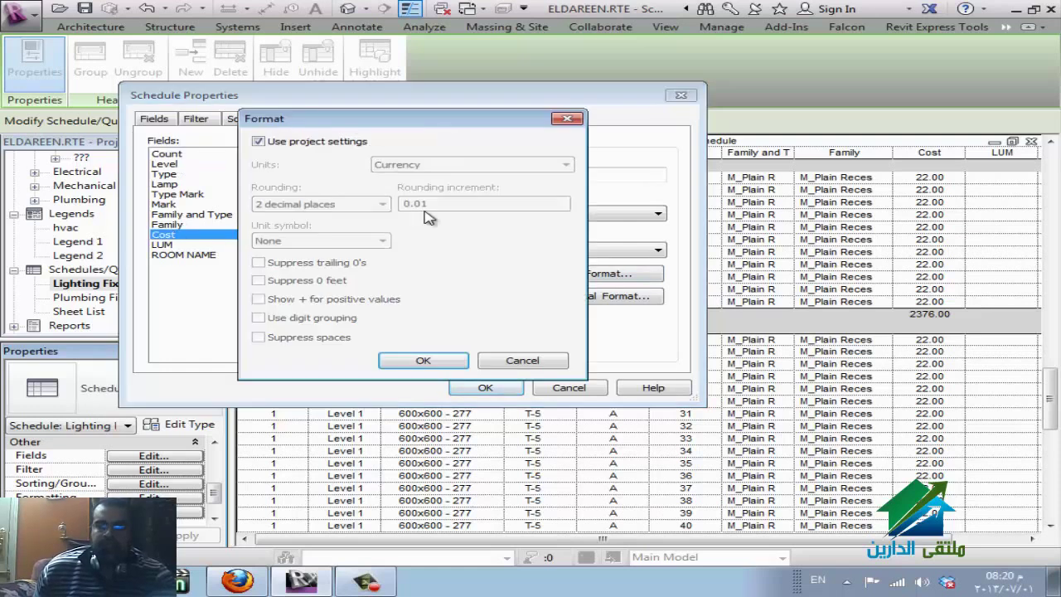
pyautogui.click(285, 145)
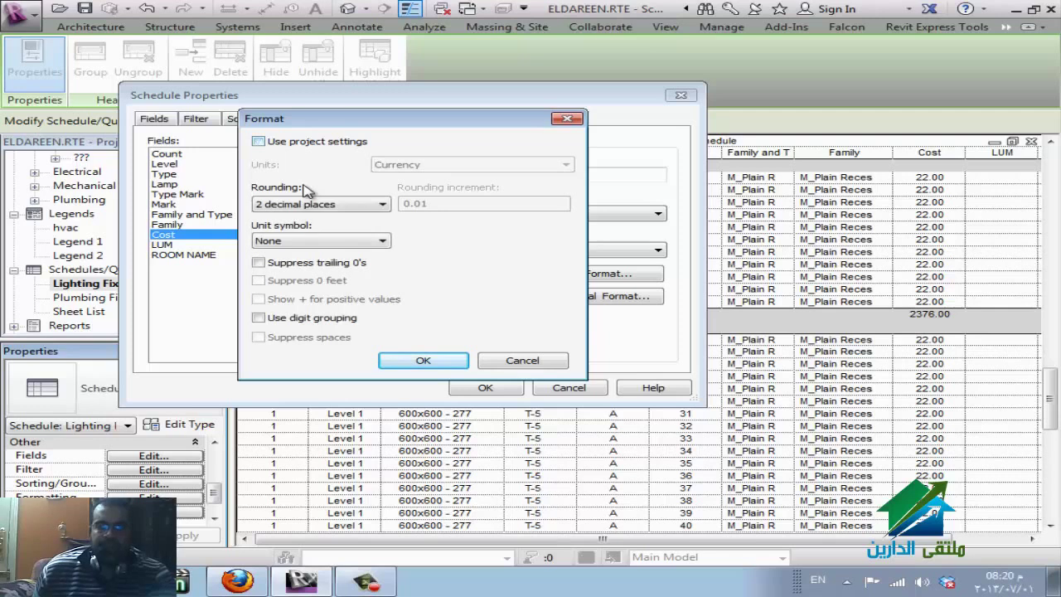
pyautogui.click(351, 206)
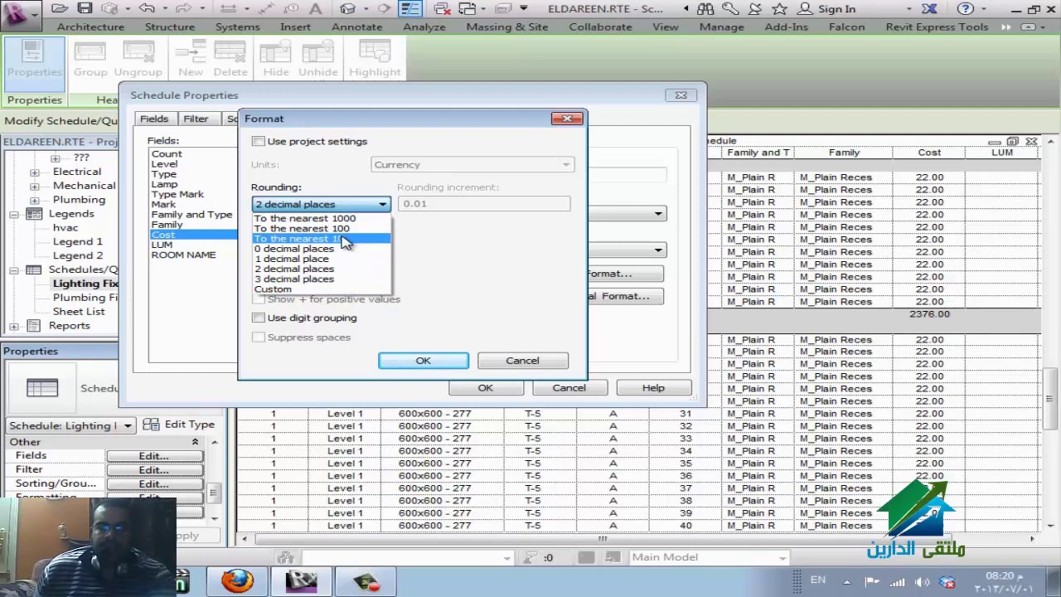
pyautogui.click(524, 367)
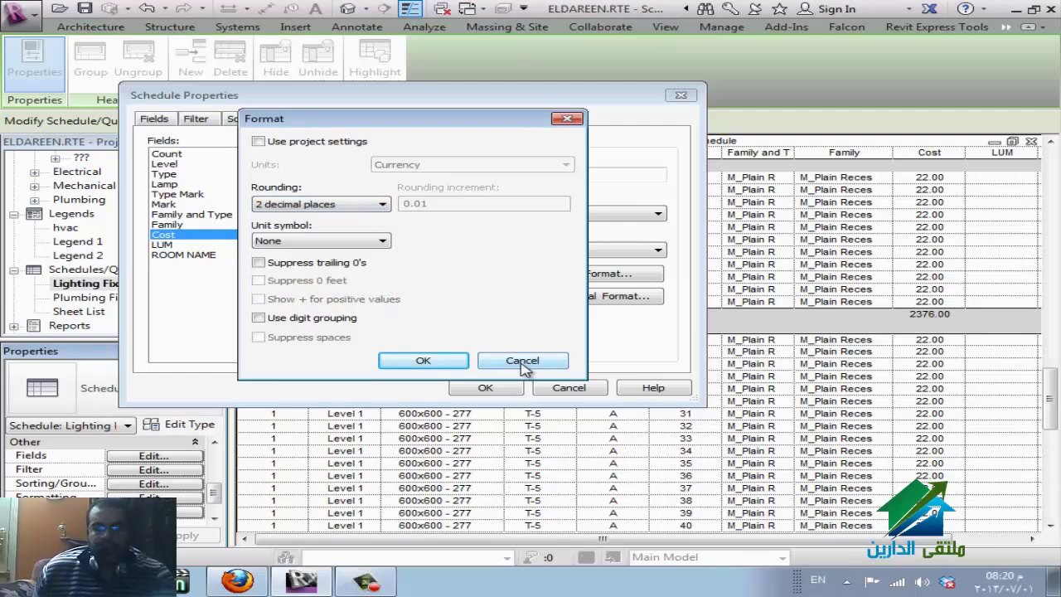
pyautogui.click(523, 365)
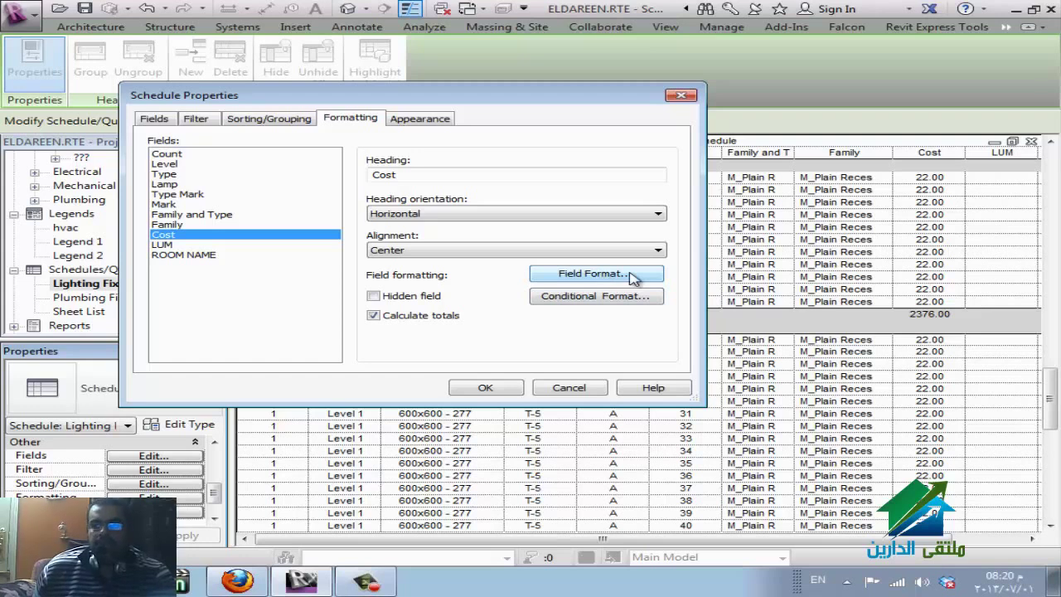
# - Close Schedule Properties, reopen it from the Lighting Fixture Schedule on Formatting, and select ROOM NAME
pyautogui.click(497, 390)
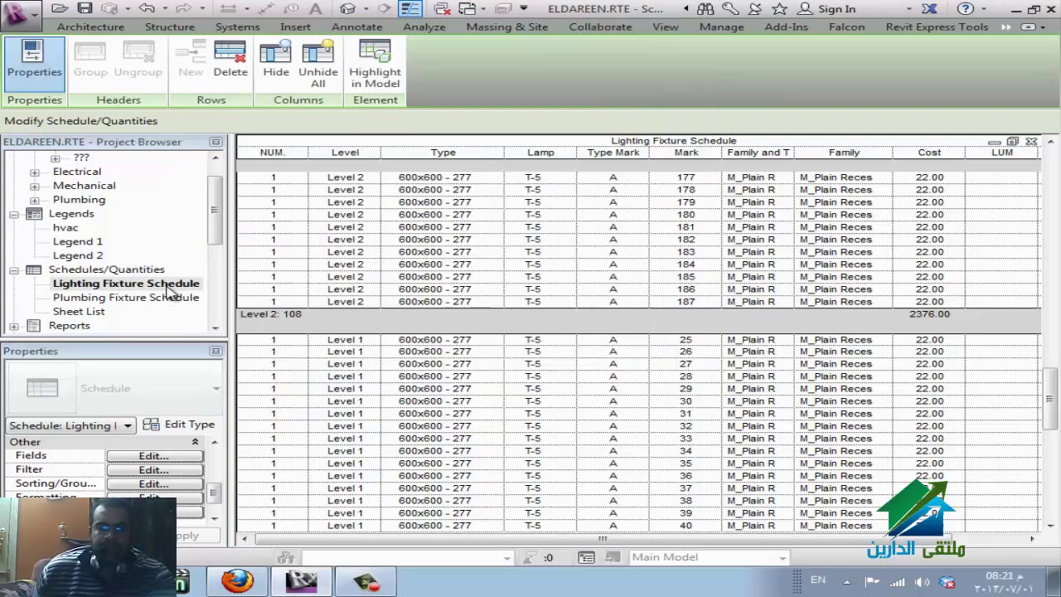
pyautogui.rightClick(169, 286)
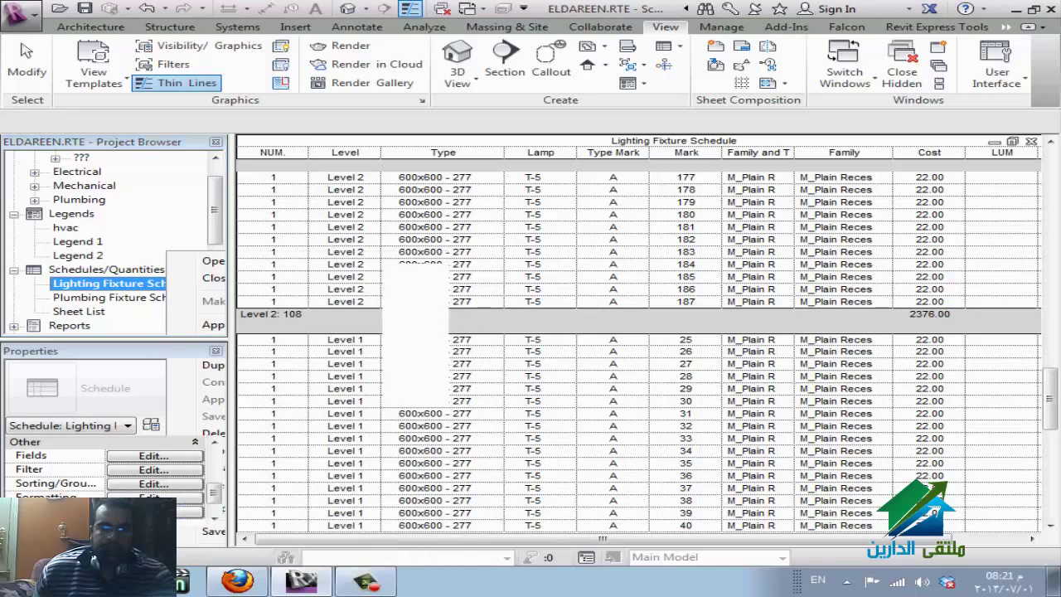
pyautogui.click(153, 498)
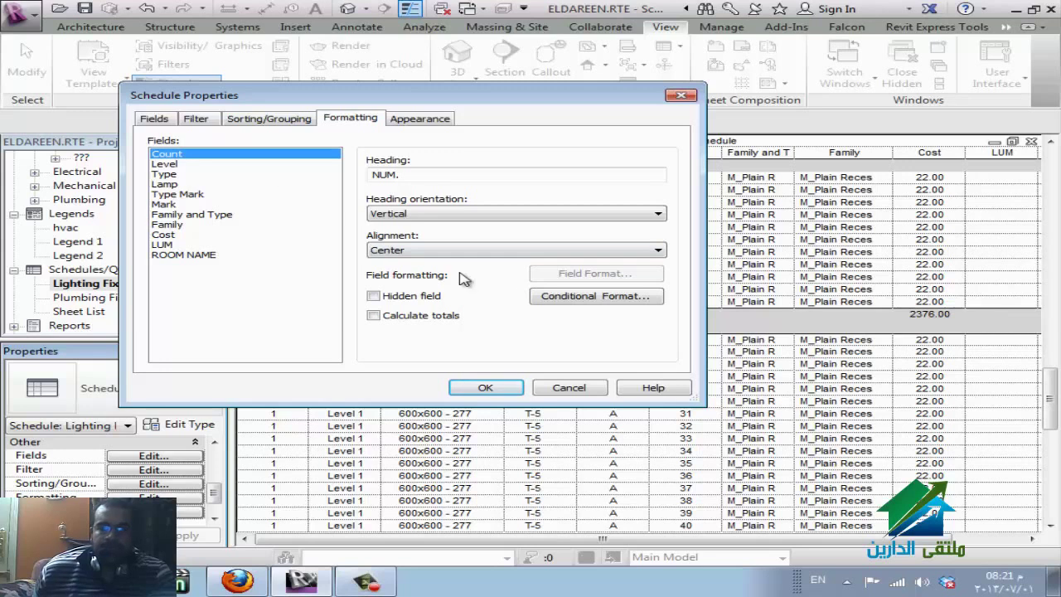
pyautogui.click(197, 255)
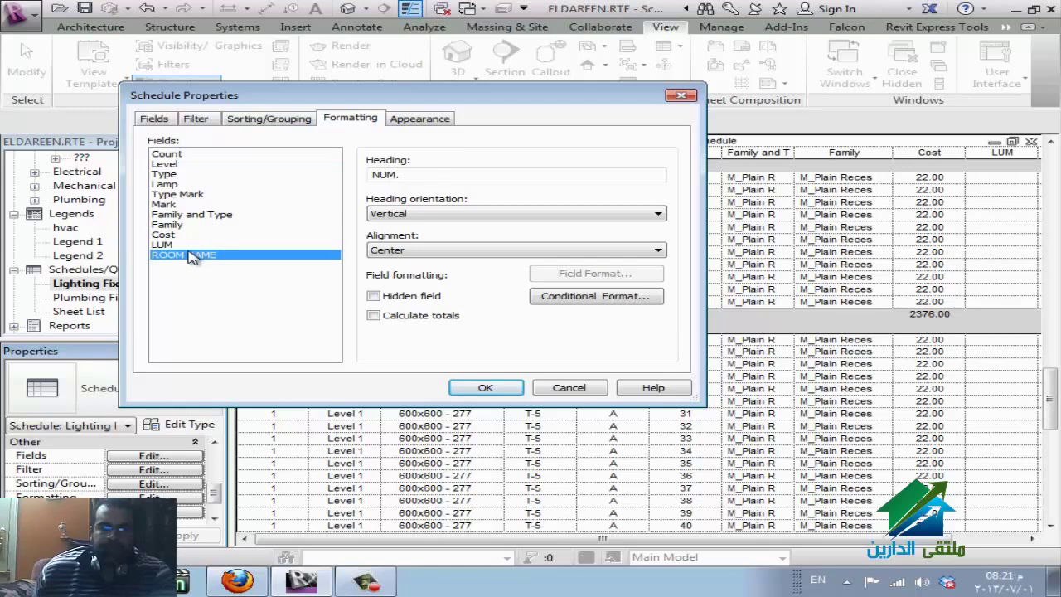
# - Add a conditional format ROOM NAME Equal To 1 with a background colour picked from the spectrum
pyautogui.click(598, 299)
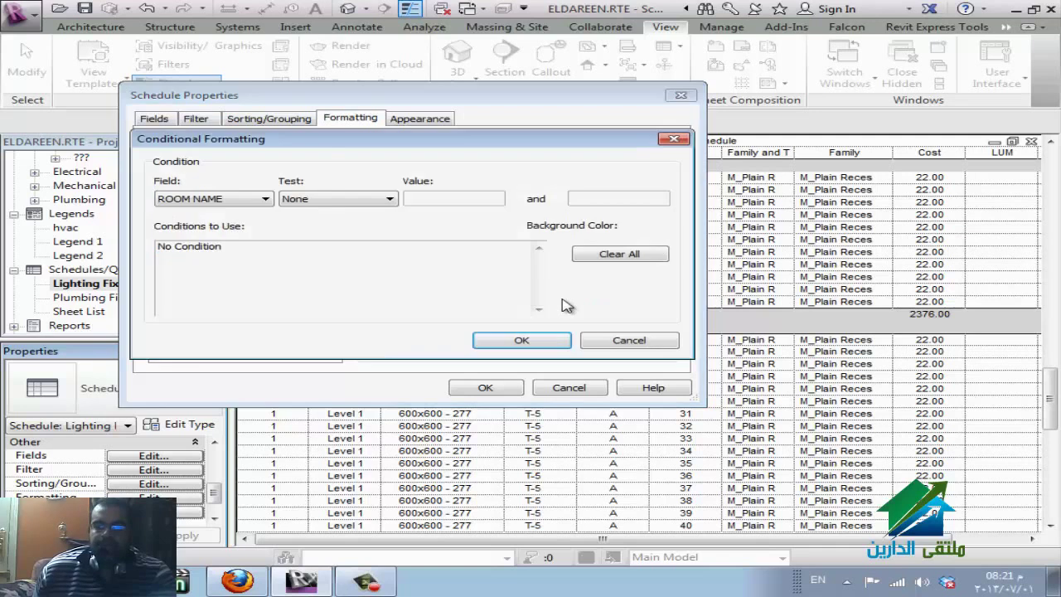
pyautogui.click(356, 199)
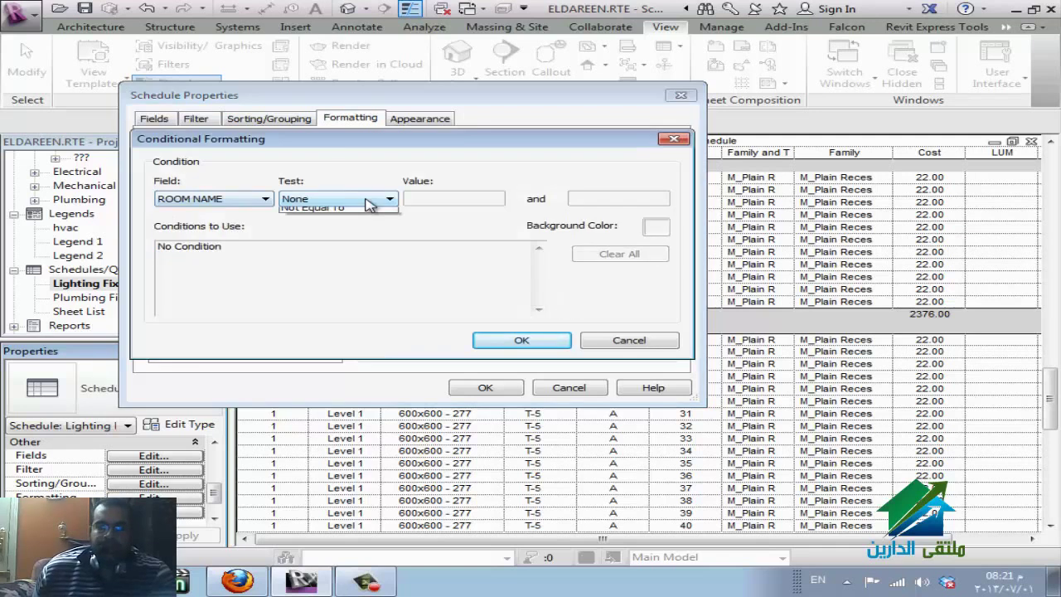
pyautogui.click(348, 222)
pyautogui.click(482, 200)
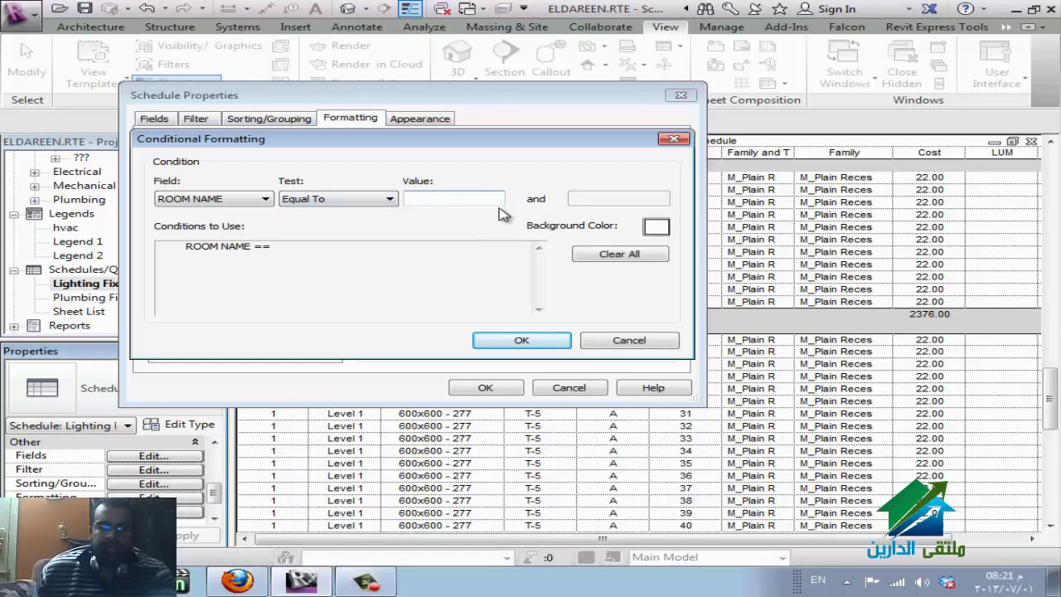
pyautogui.write('1')
pyautogui.click(656, 226)
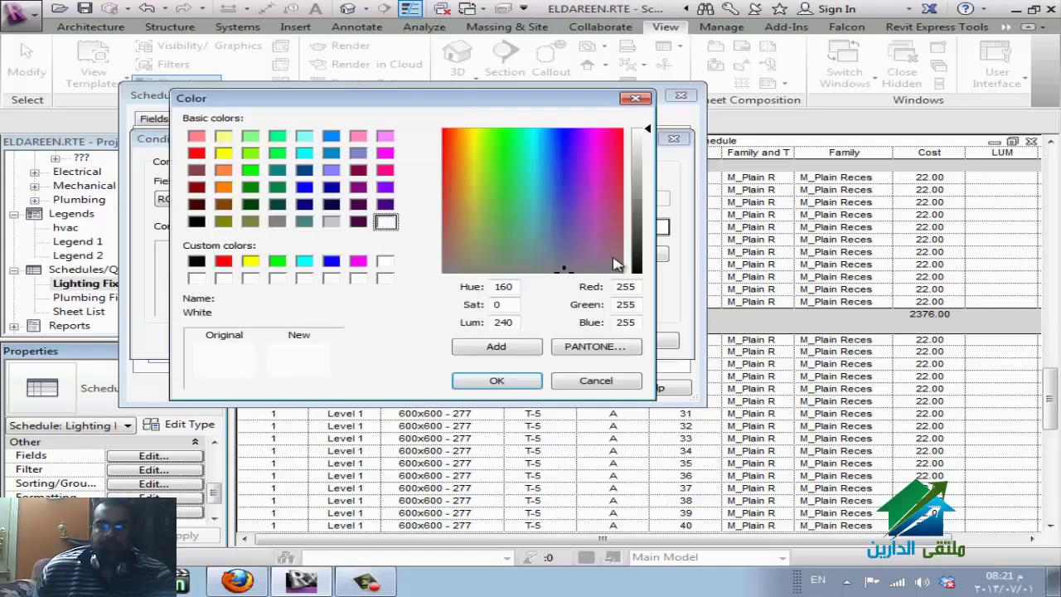
pyautogui.click(460, 160)
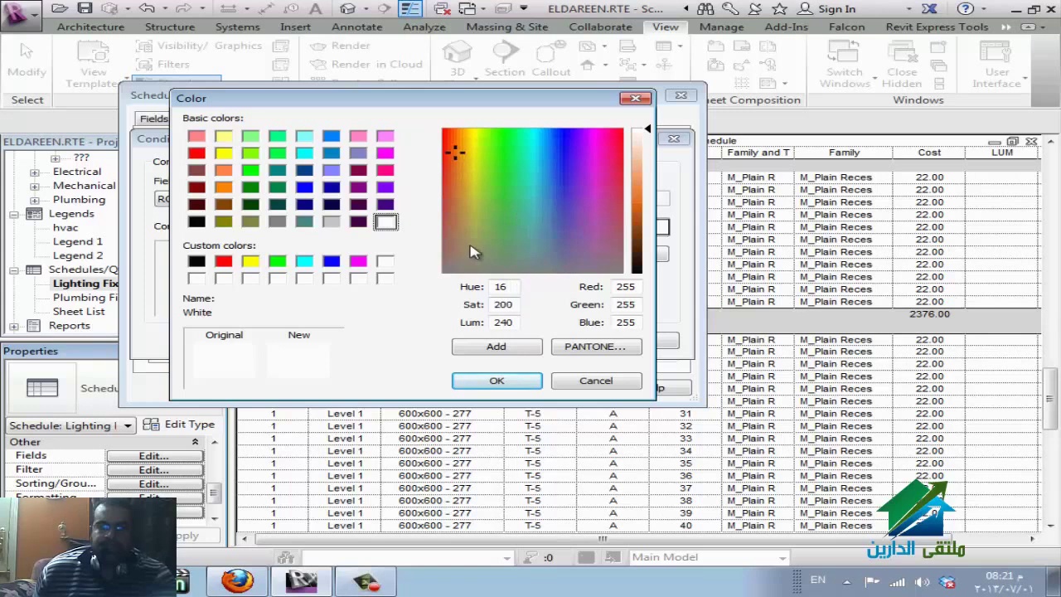
pyautogui.click(499, 382)
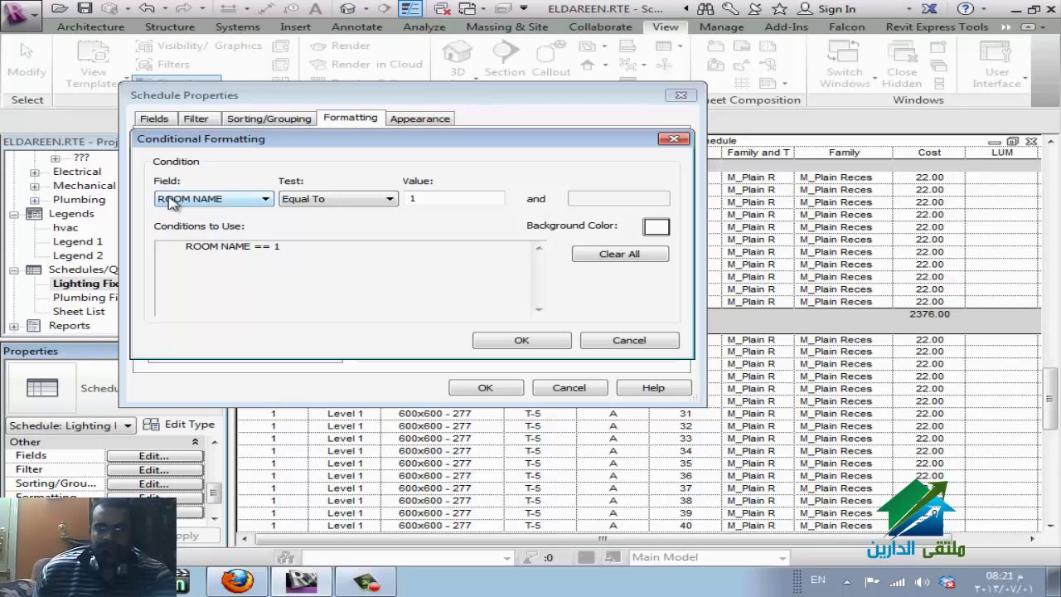
# - Try out other condition fields, switching to Lamp and then Cost, and add a Between test on Cost
pyautogui.click(386, 205)
pyautogui.click(385, 208)
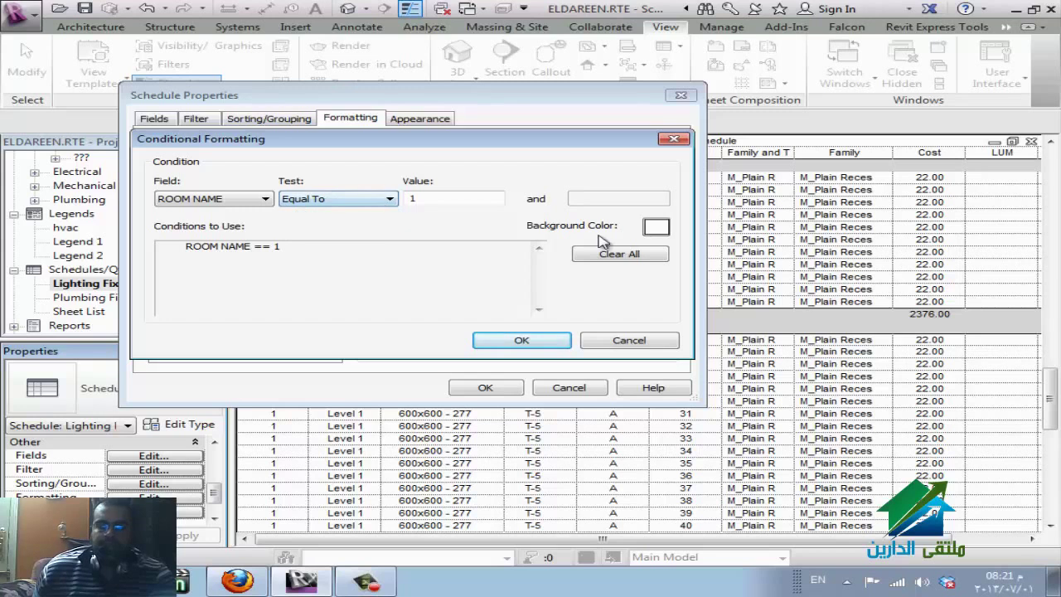
pyautogui.click(358, 199)
pyautogui.click(355, 198)
pyautogui.click(259, 200)
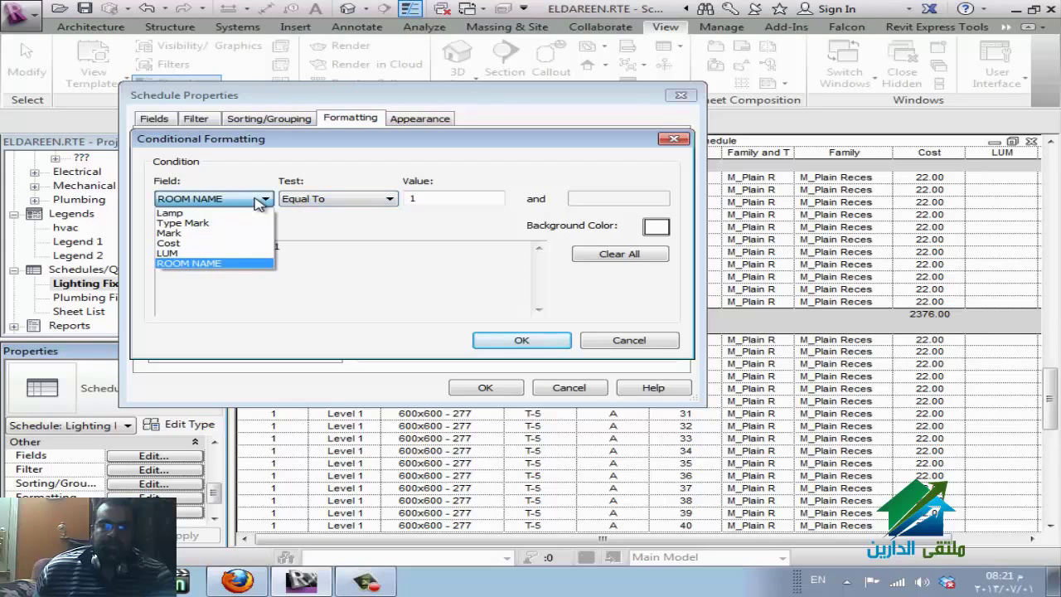
pyautogui.click(253, 213)
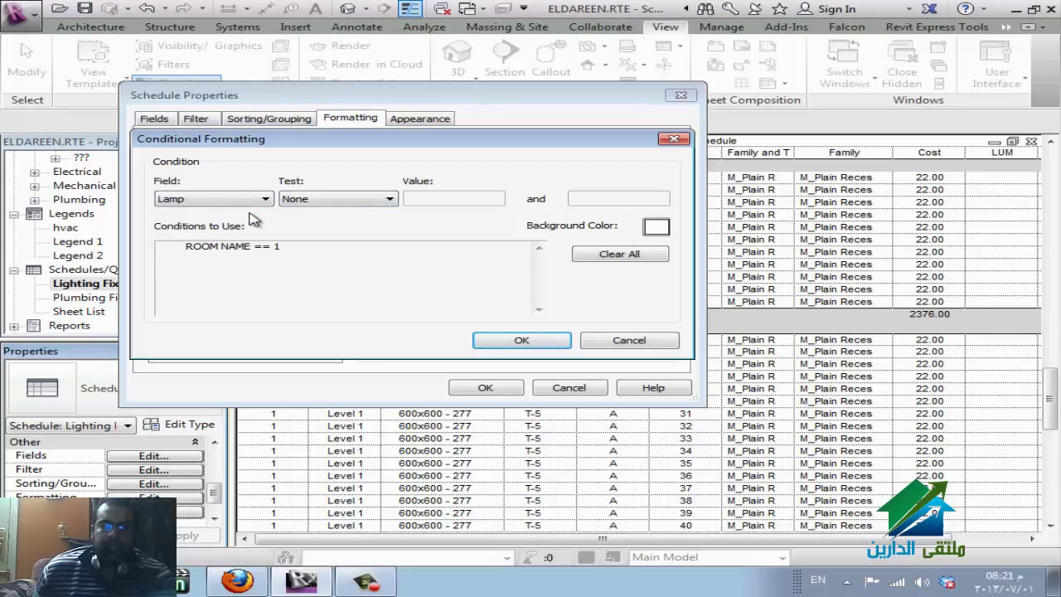
pyautogui.click(373, 201)
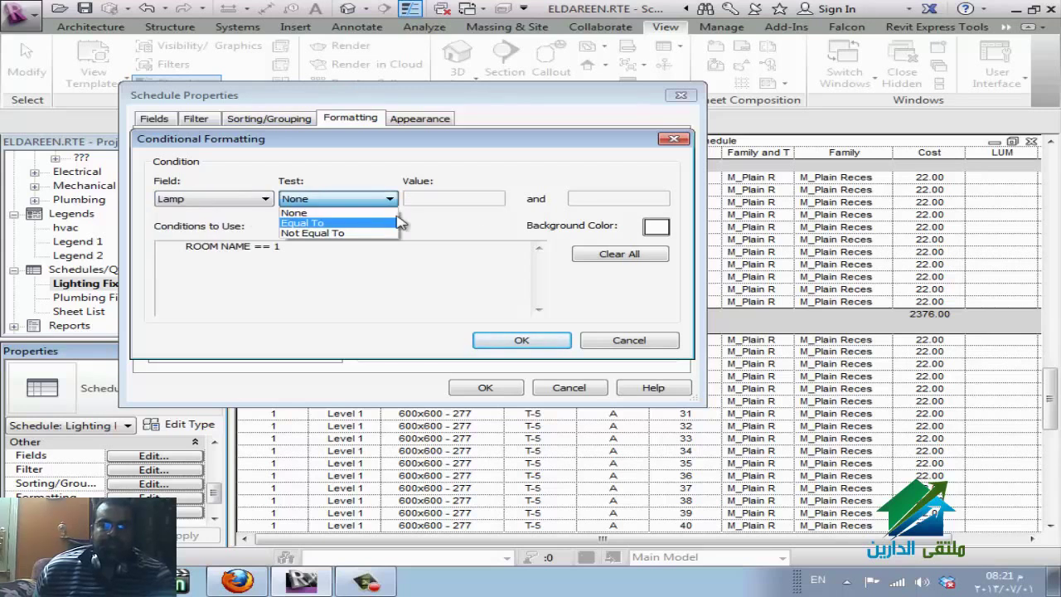
pyautogui.click(464, 205)
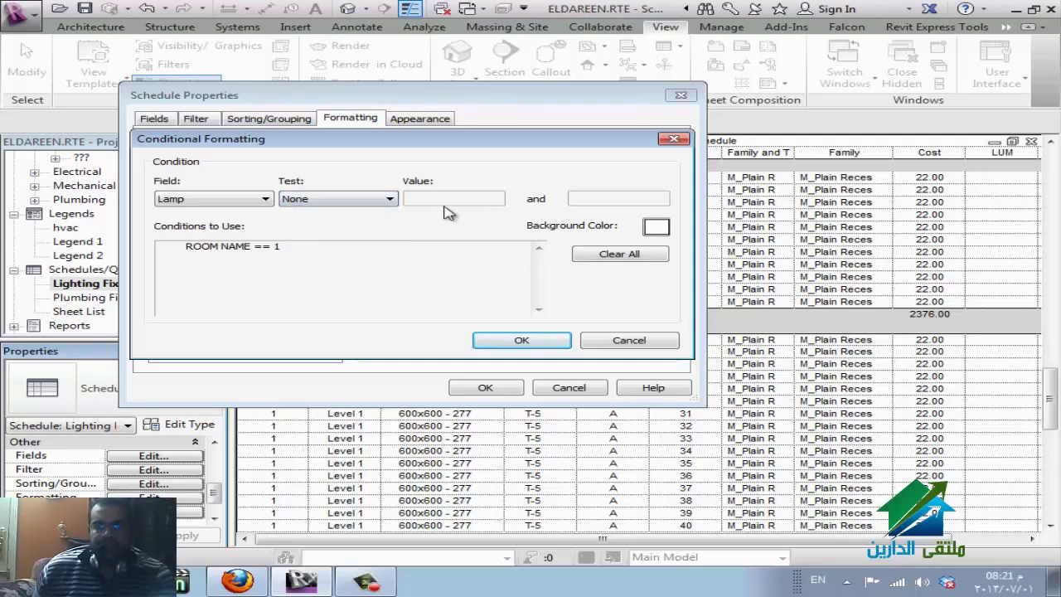
pyautogui.click(248, 203)
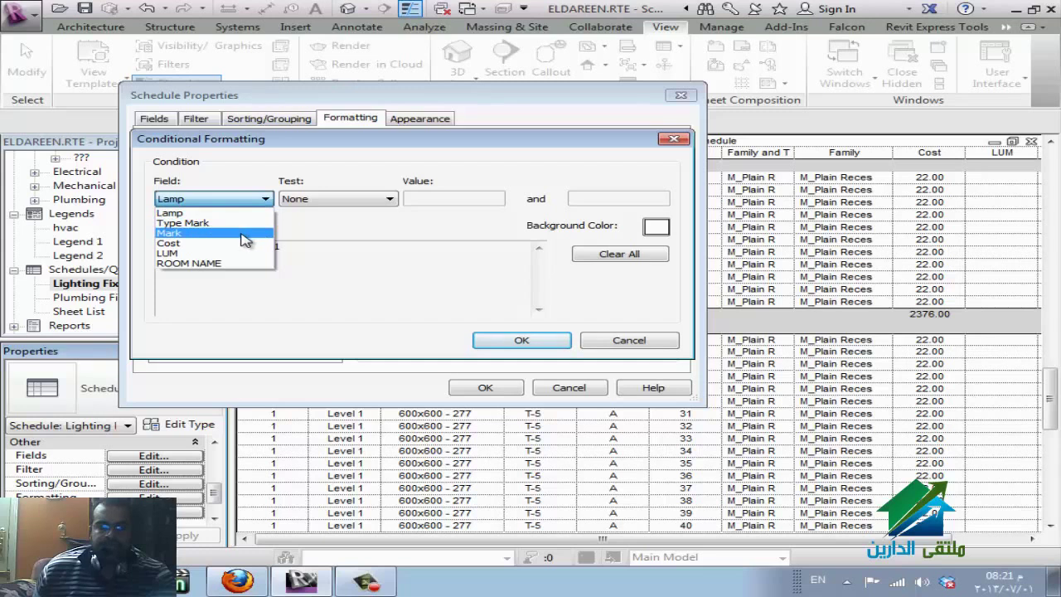
pyautogui.click(244, 235)
pyautogui.click(389, 200)
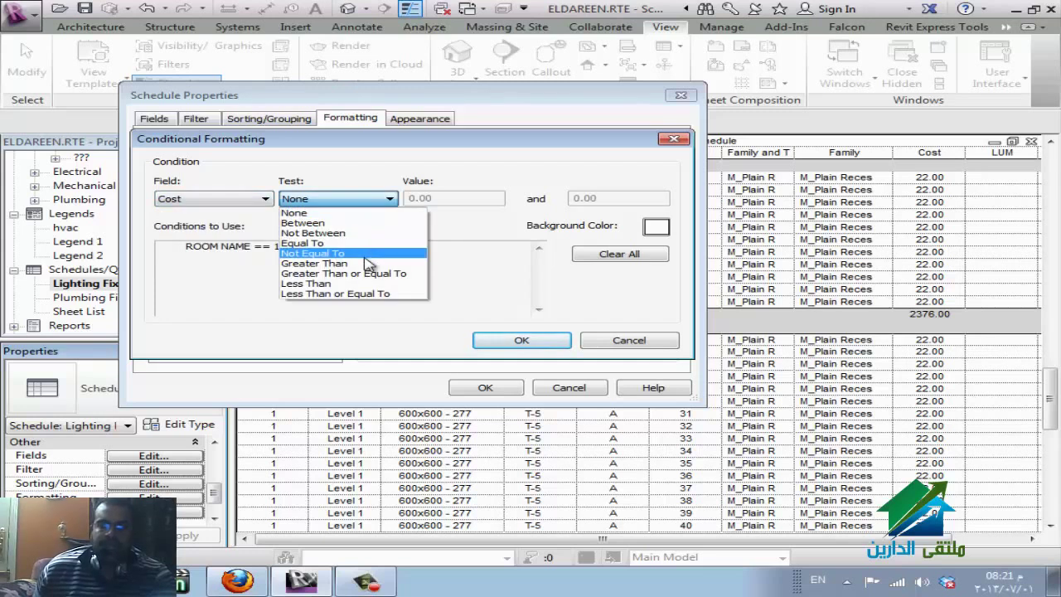
pyautogui.click(365, 224)
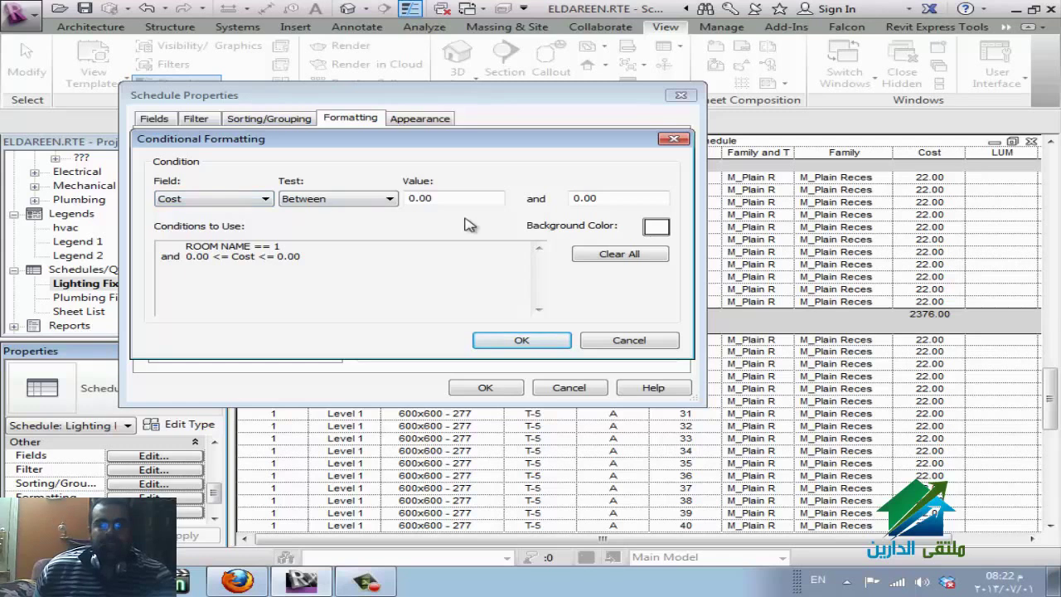
# - Clear all conditions, re-add ROOM NAME equals 1 with a background colour, and apply
pyautogui.click(266, 199)
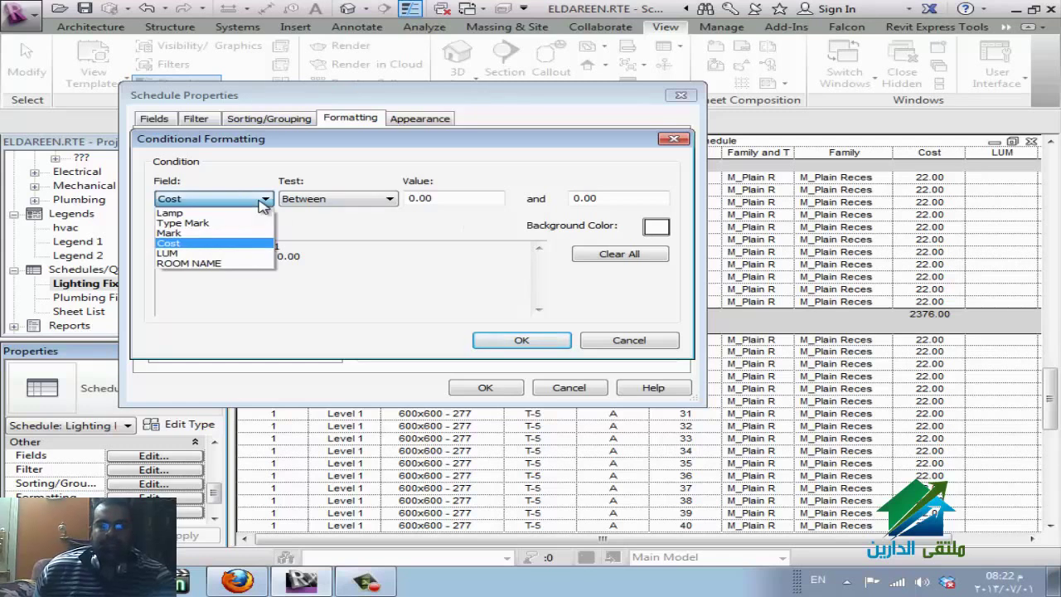
pyautogui.click(238, 264)
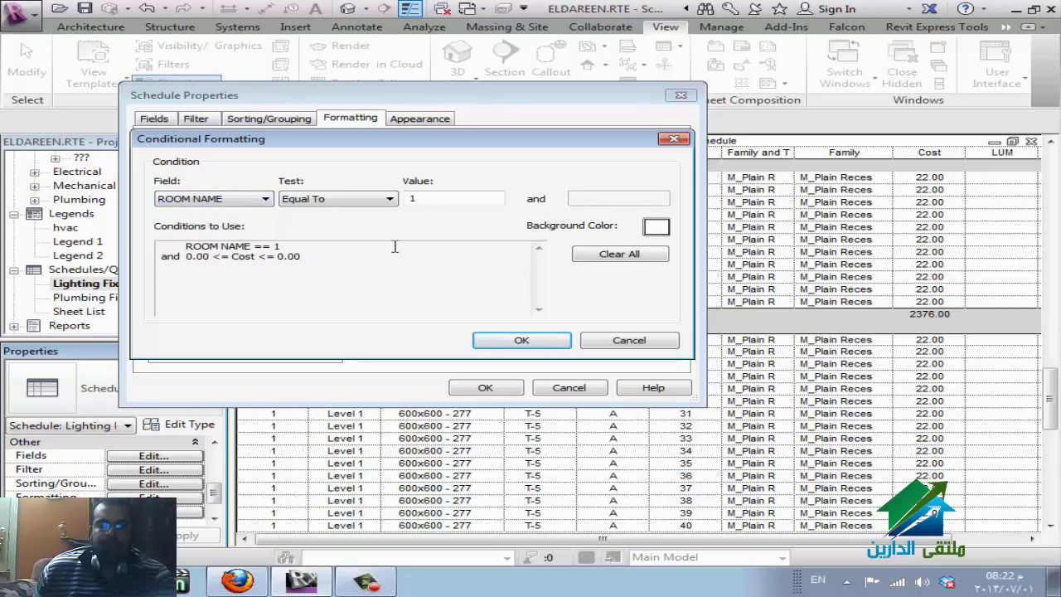
pyautogui.click(625, 261)
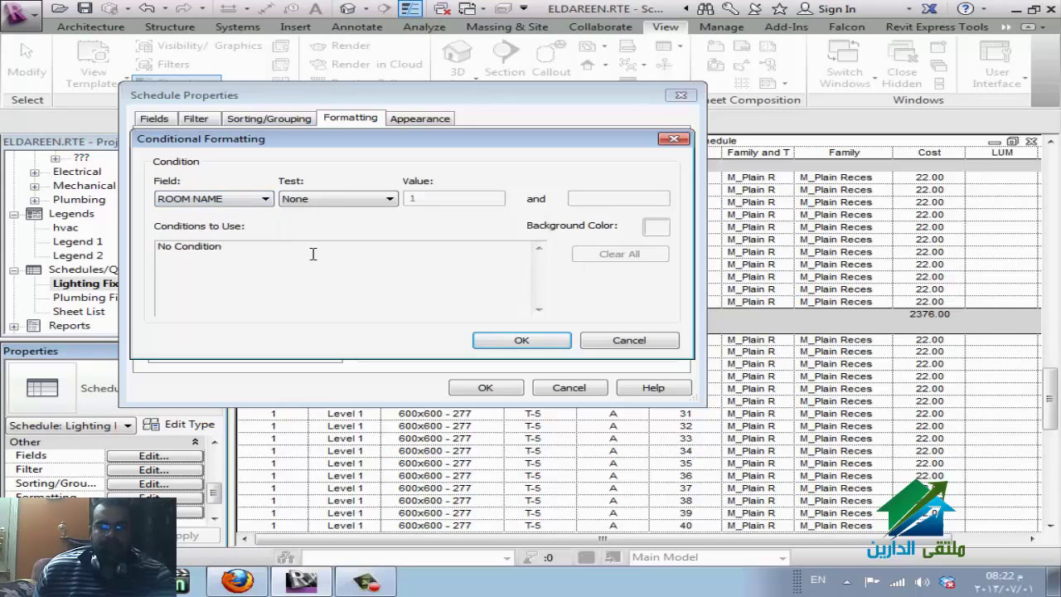
pyautogui.click(348, 199)
pyautogui.click(315, 220)
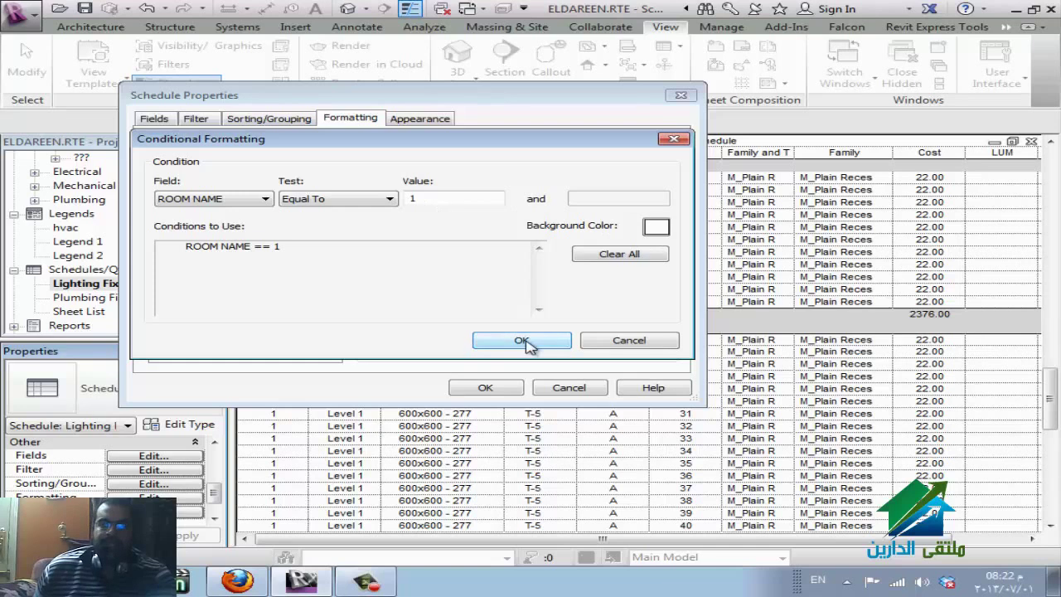
pyautogui.click(655, 226)
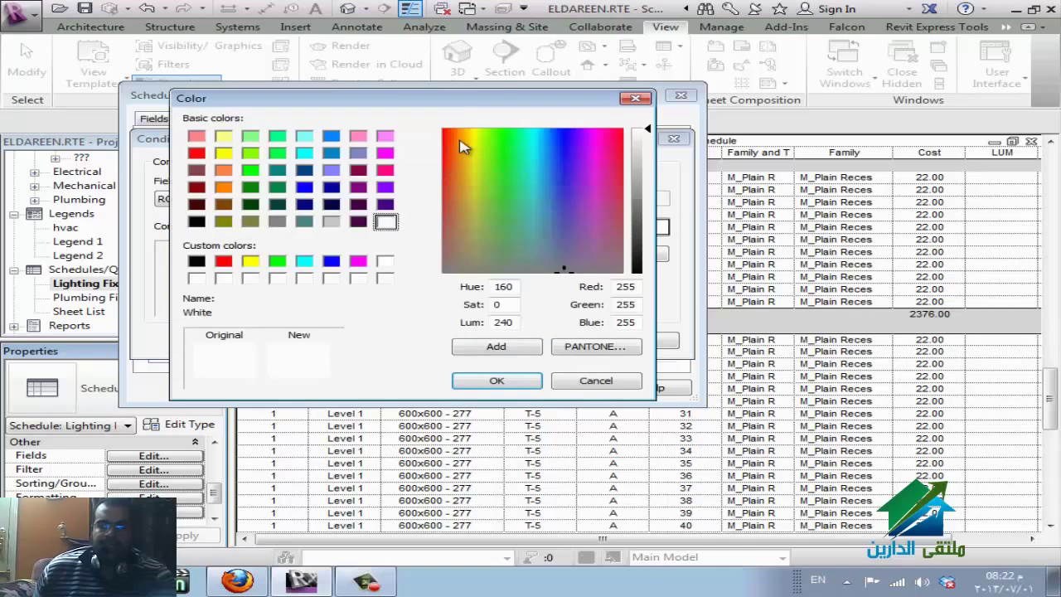
pyautogui.click(508, 148)
pyautogui.click(497, 380)
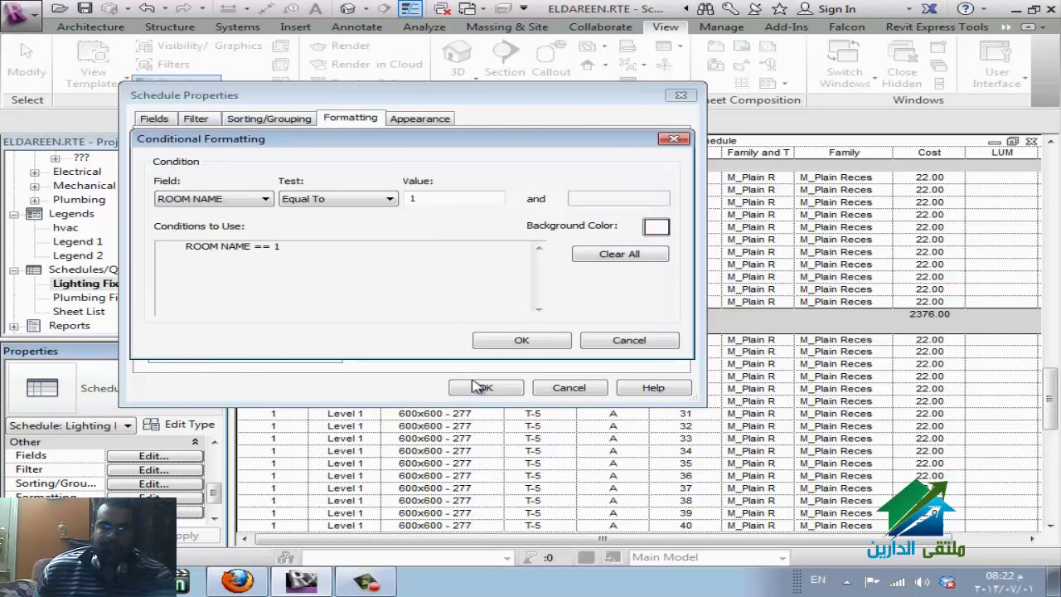
pyautogui.click(513, 340)
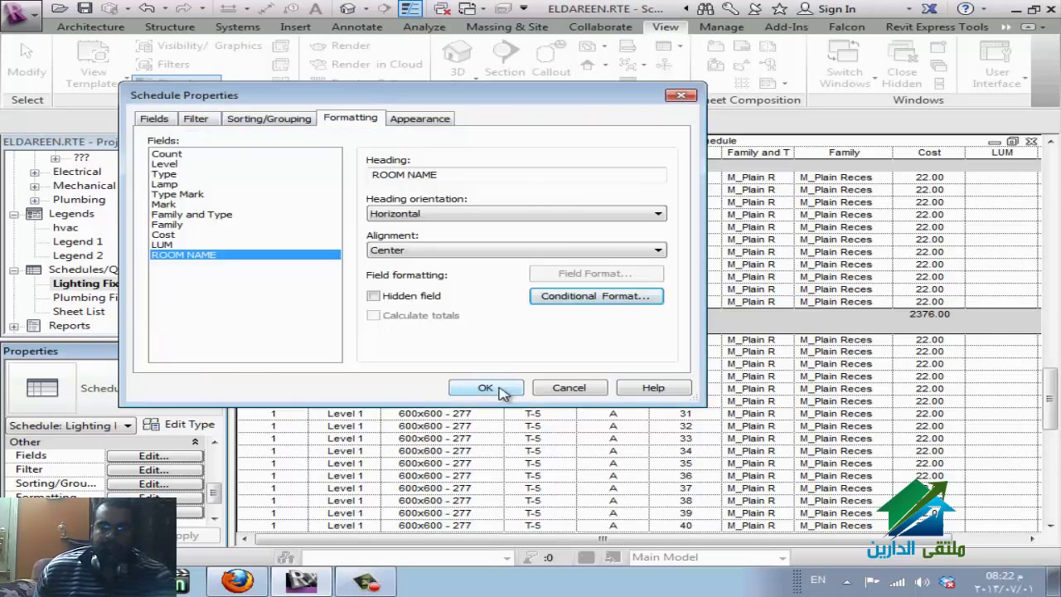
pyautogui.click(486, 388)
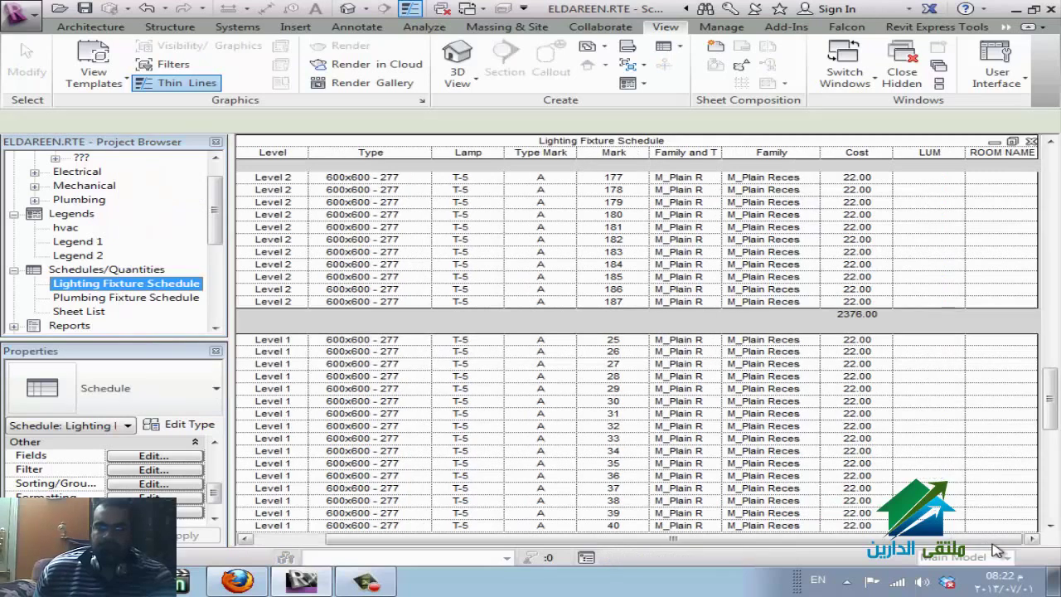
# - Reopen the ROOM NAME conditional format and choose a new background colour from the spectrum
pyautogui.scroll(-10, 1053, 410)
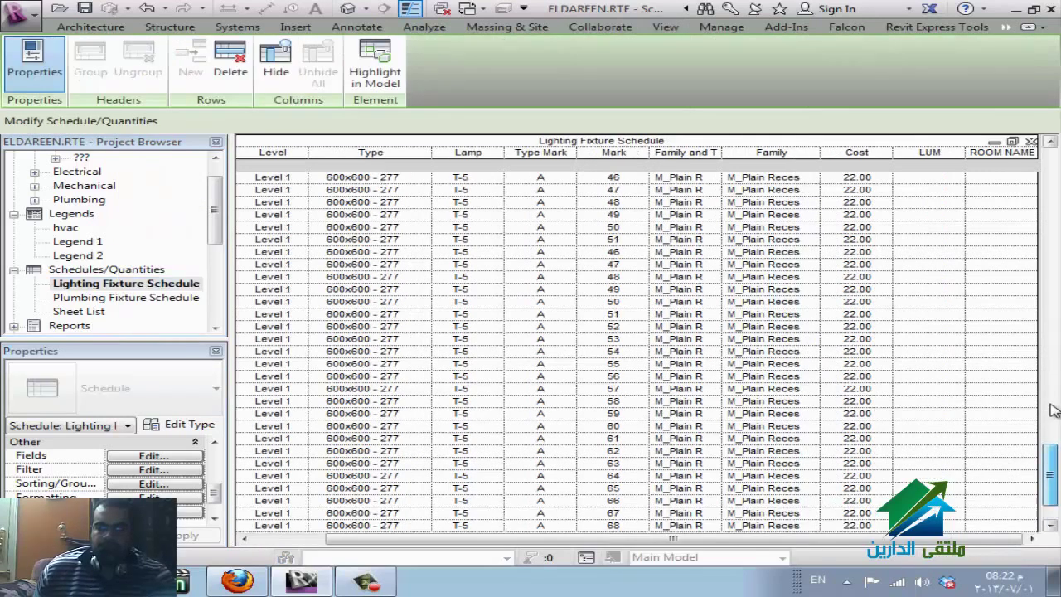
pyautogui.scroll(15, 1052, 411)
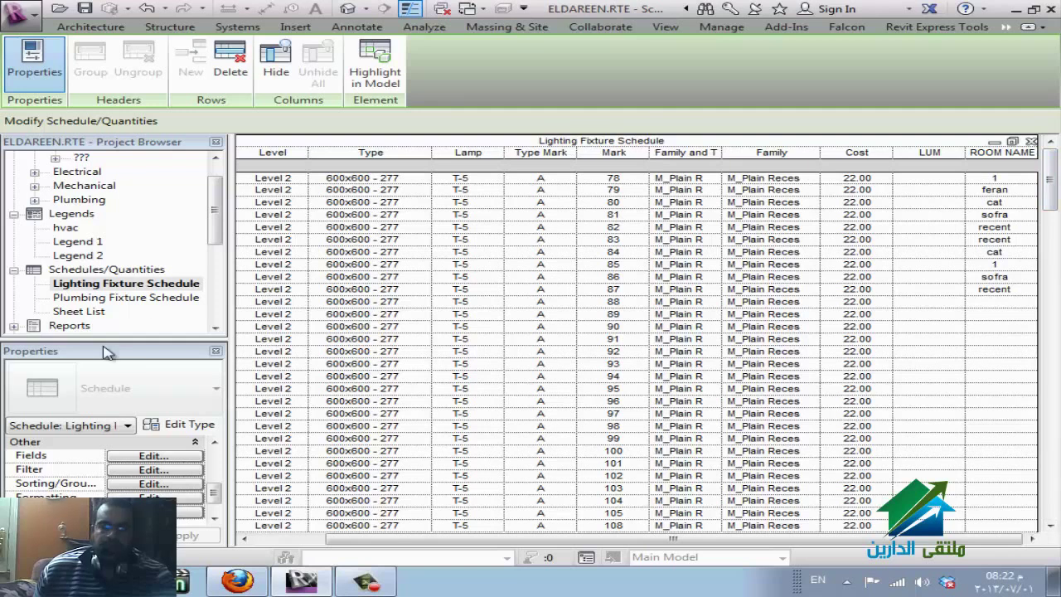
pyautogui.click(153, 498)
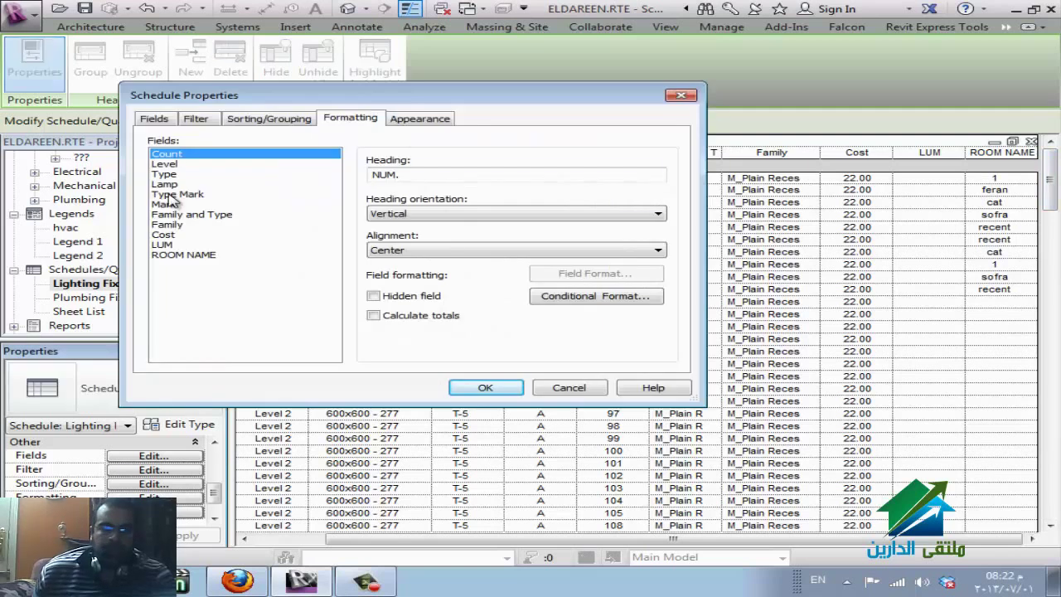
pyautogui.click(163, 257)
pyautogui.click(534, 296)
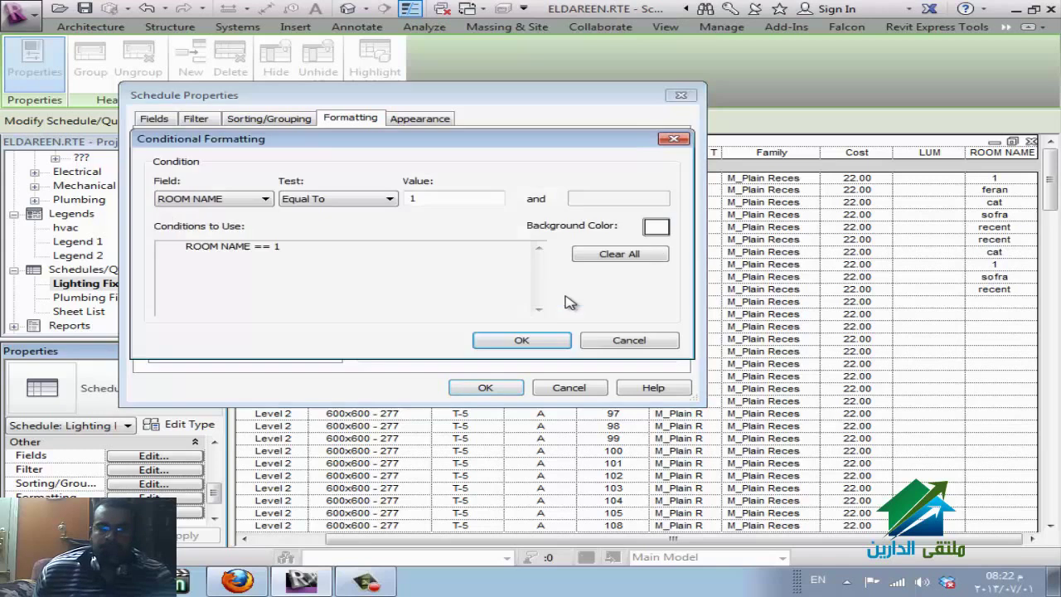
pyautogui.click(655, 226)
pyautogui.click(498, 157)
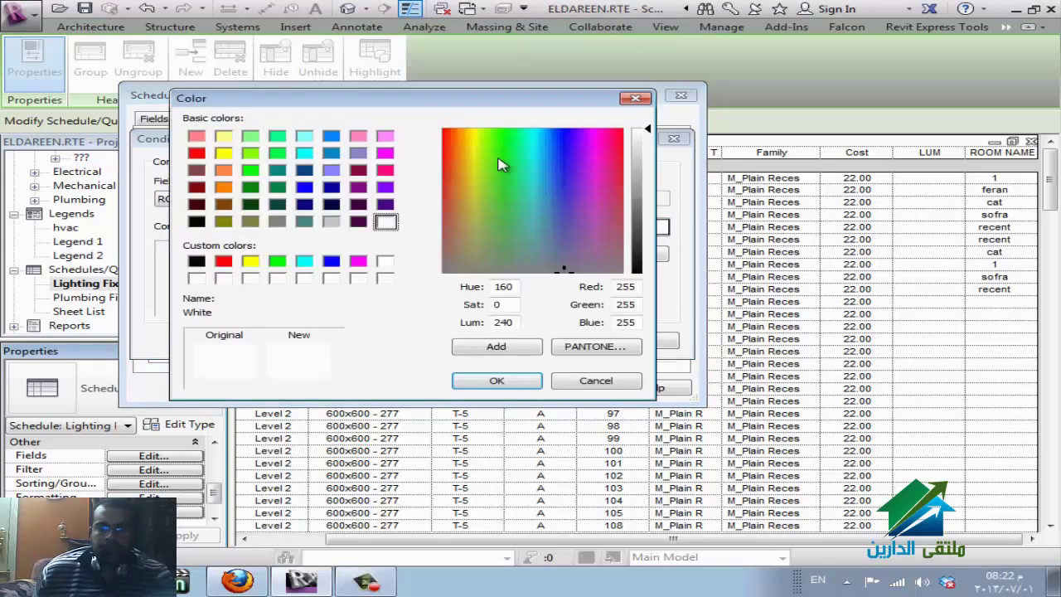
pyautogui.click(497, 380)
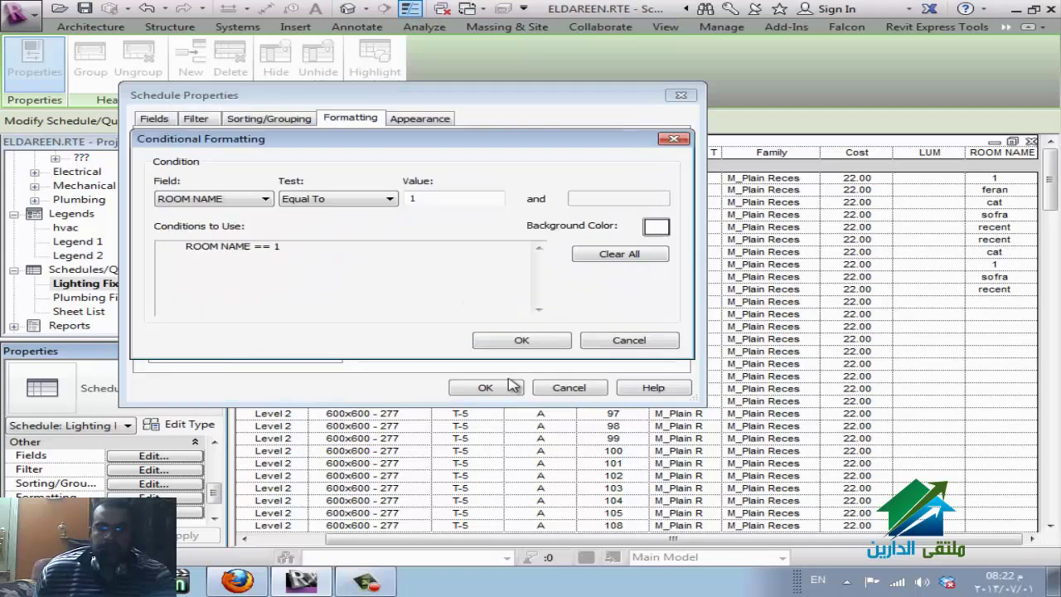
# - Change the ROOM NAME equals 1 background to red, confirm all dialogs, and check row 85's cell
pyautogui.click(656, 227)
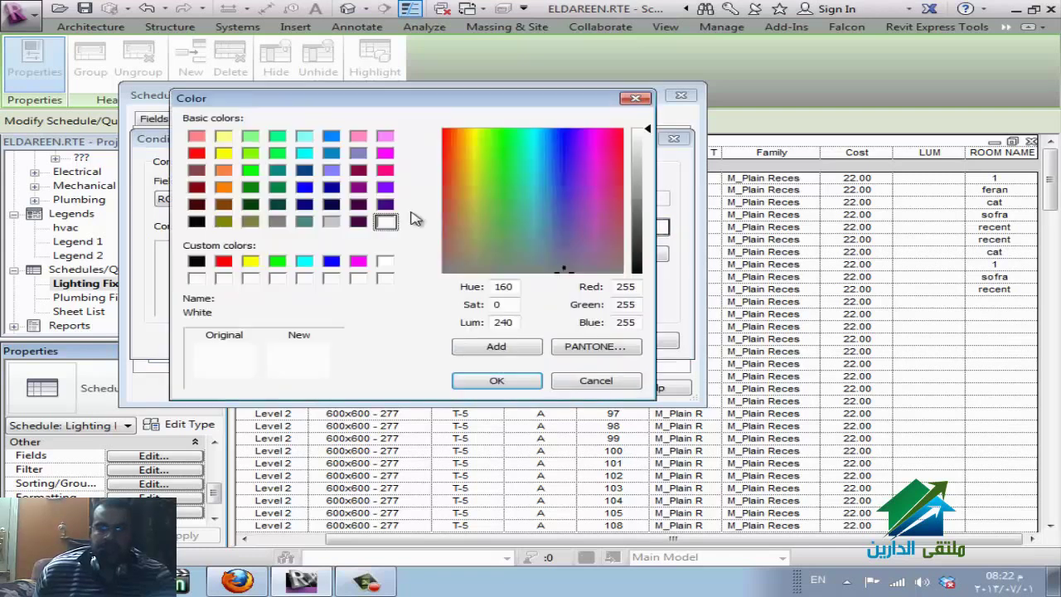
pyautogui.click(449, 143)
pyautogui.click(225, 262)
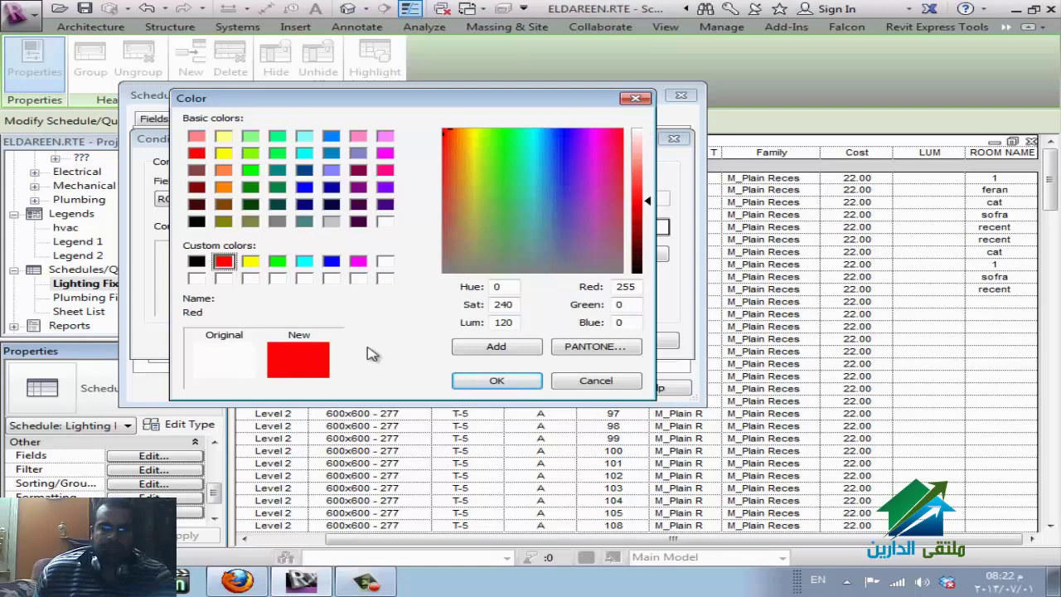
pyautogui.click(494, 383)
pyautogui.click(522, 340)
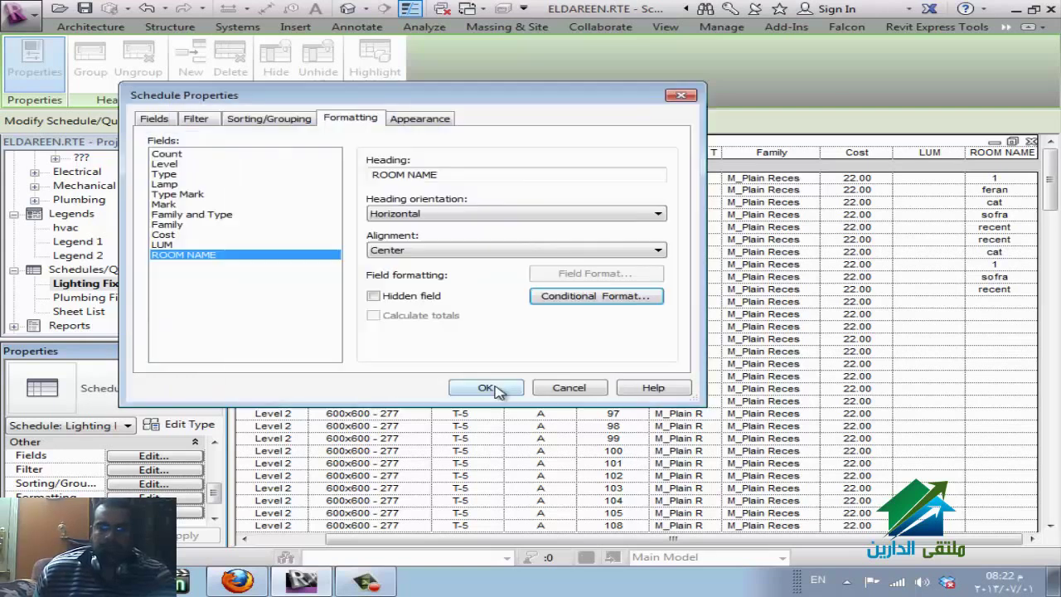
pyautogui.click(486, 387)
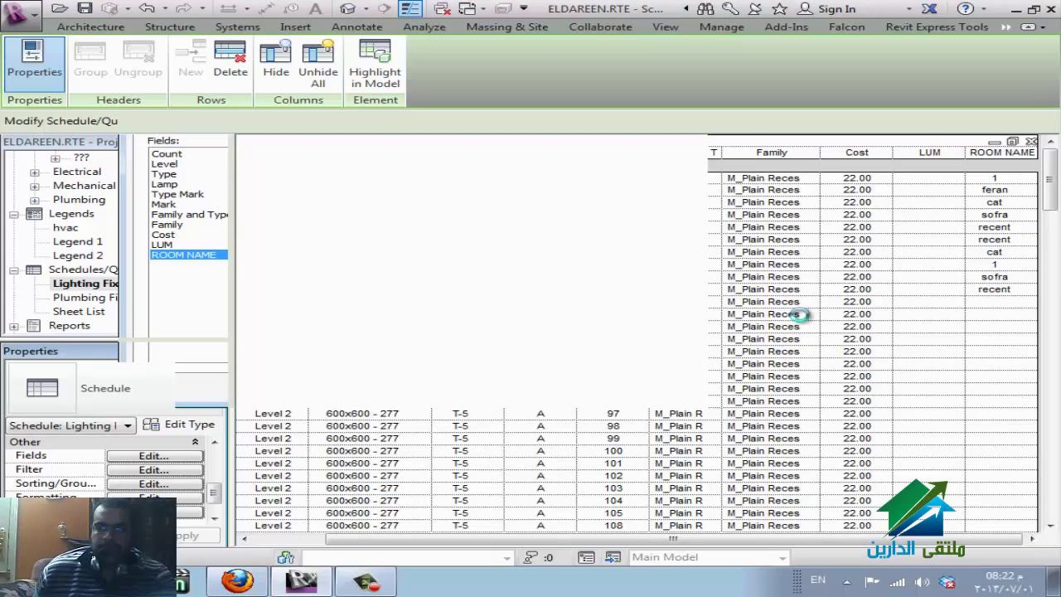
pyautogui.click(976, 266)
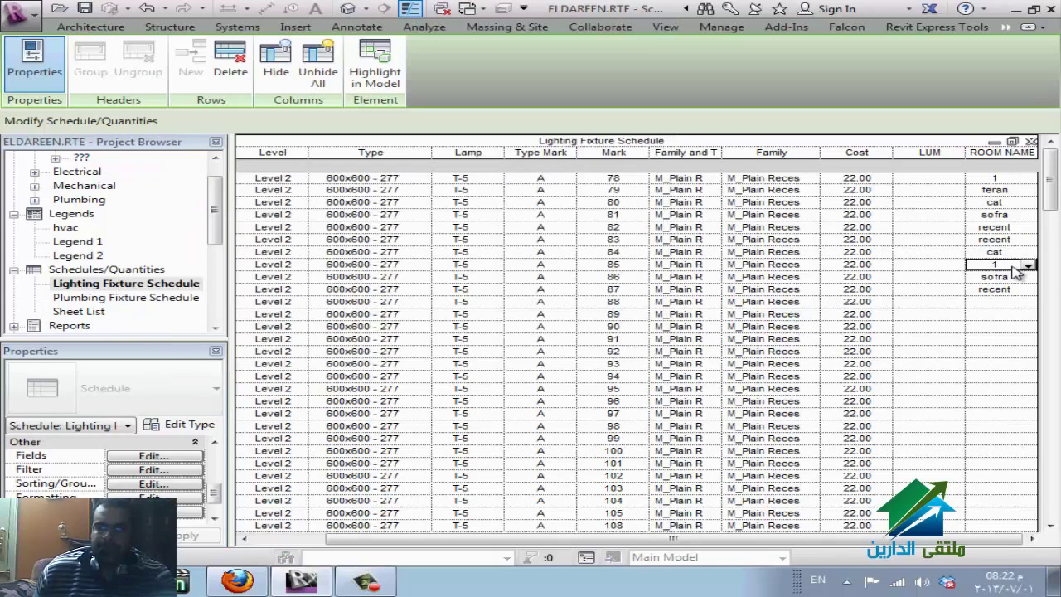
pyautogui.click(887, 290)
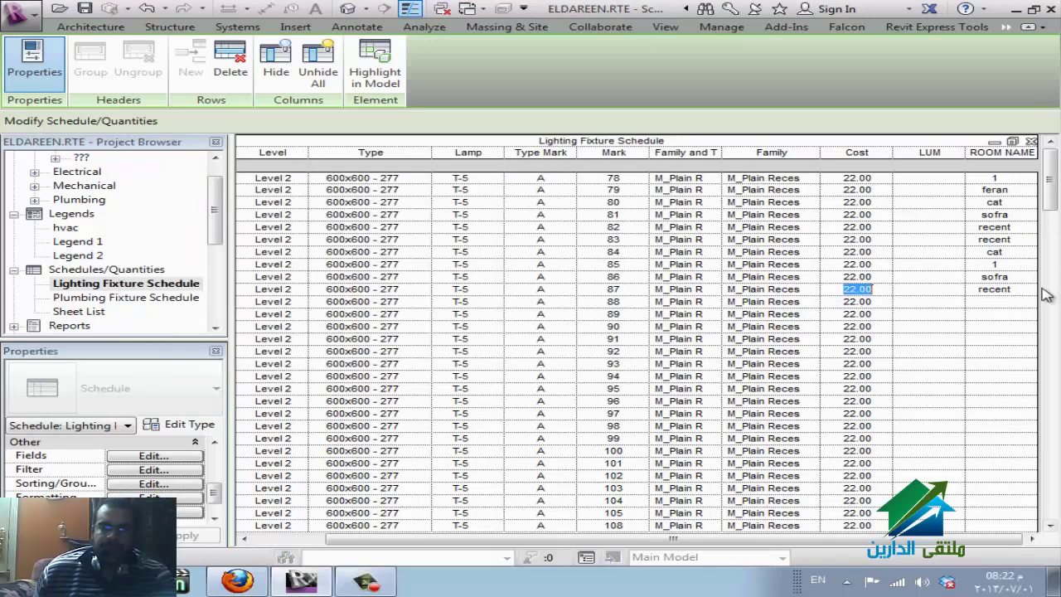
# - Recolour the ROOM NAME equals 1 highlight green, confirm all dialogs, and select row 89's ROOM NAME cell
pyautogui.click(175, 497)
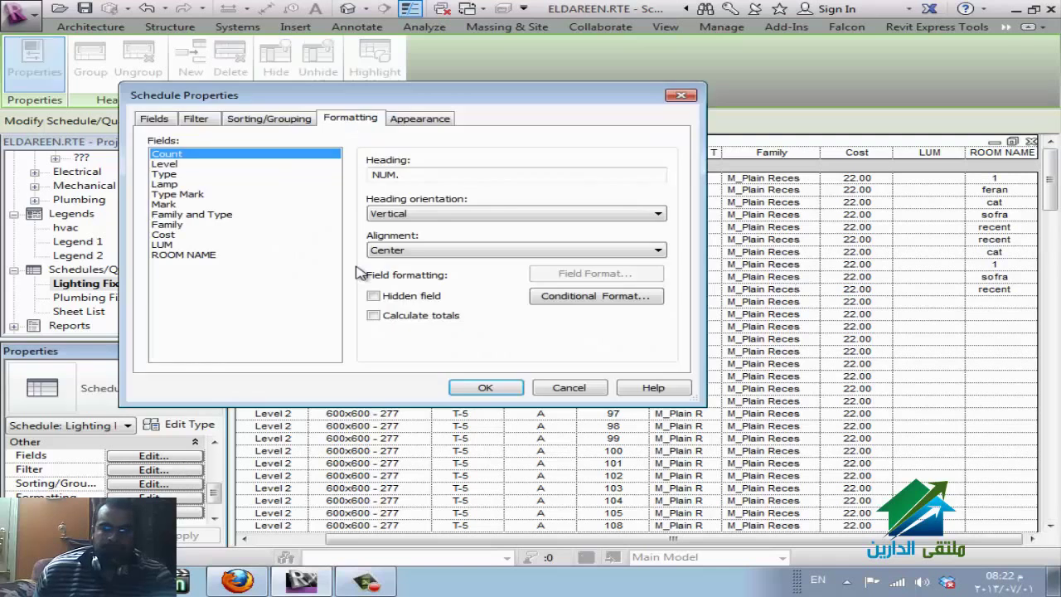
pyautogui.click(184, 256)
pyautogui.click(570, 296)
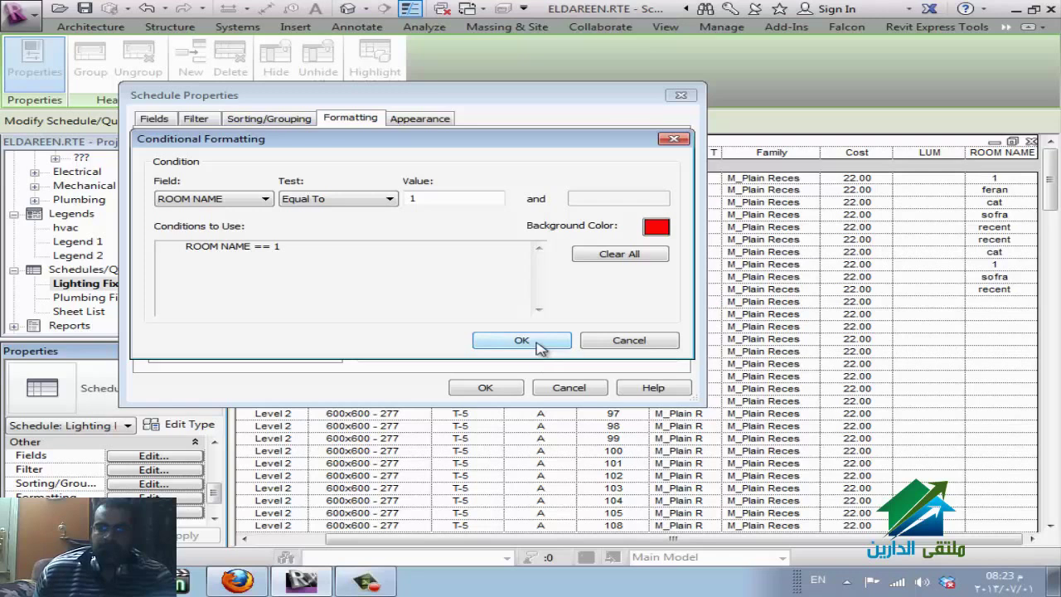
pyautogui.click(656, 226)
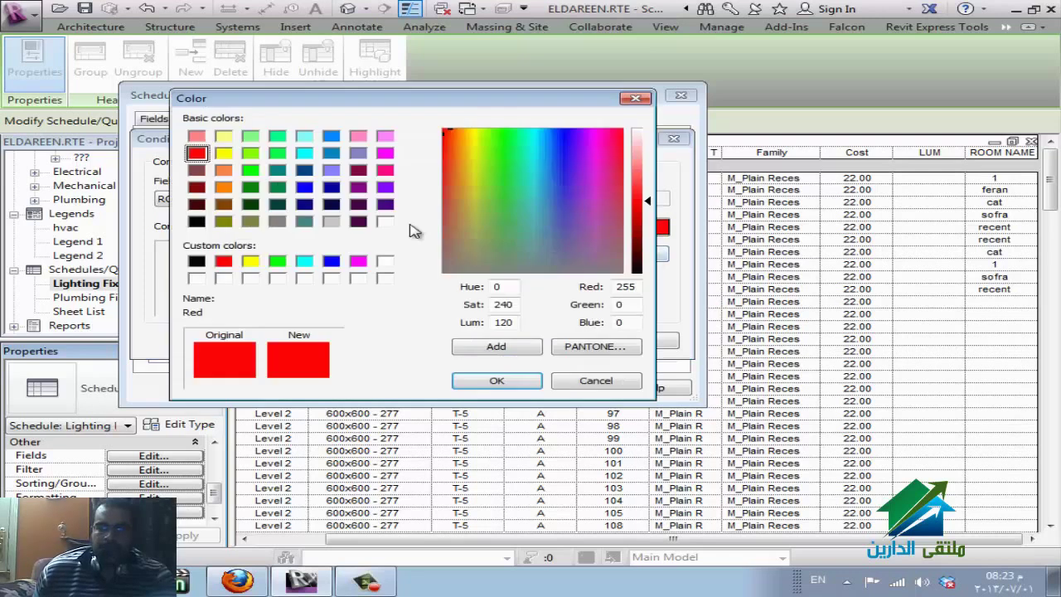
pyautogui.click(277, 261)
pyautogui.click(493, 381)
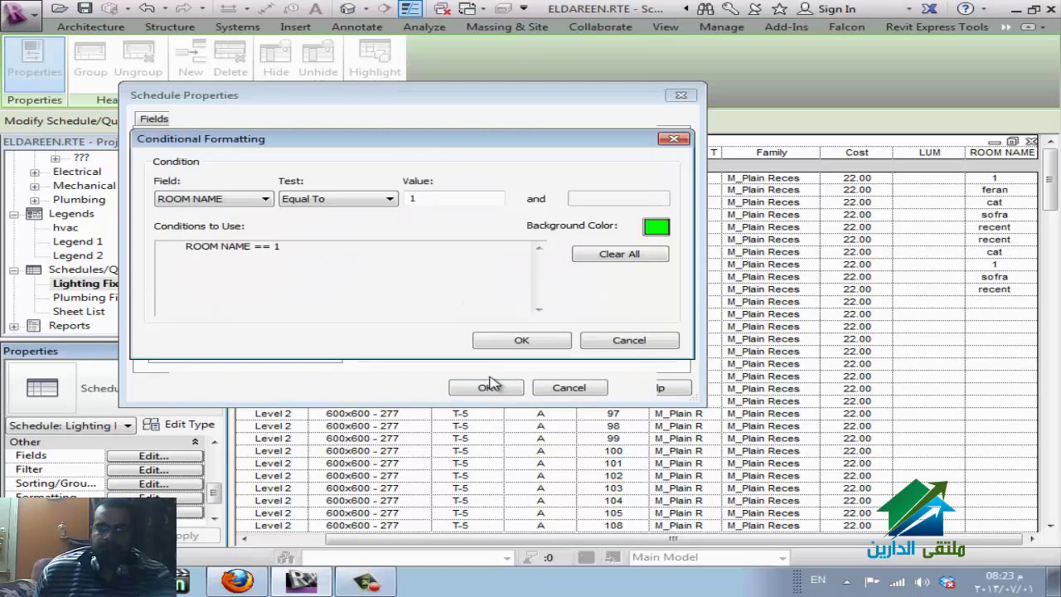
pyautogui.click(515, 355)
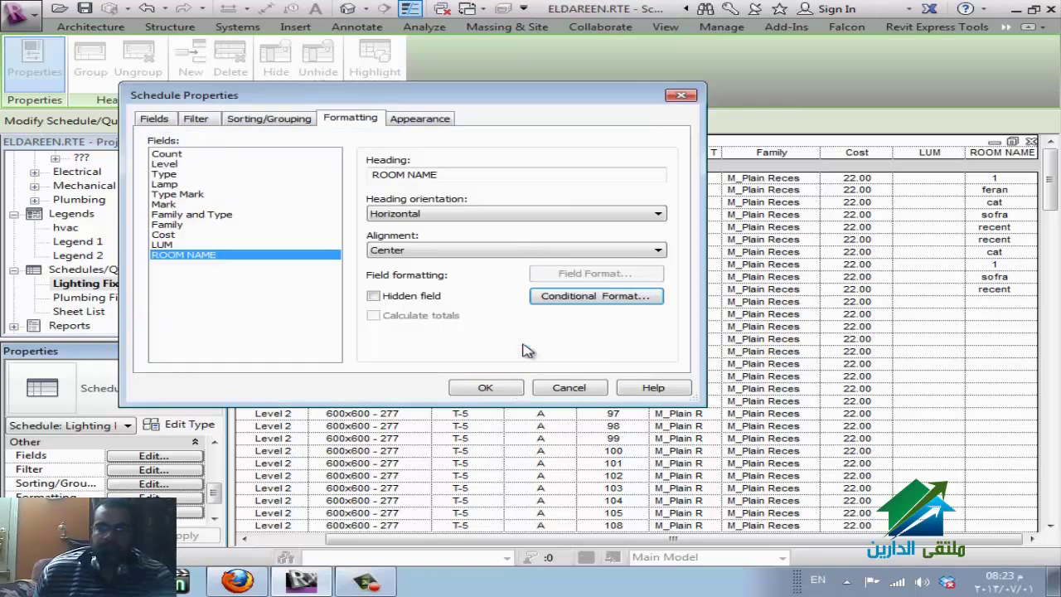
pyautogui.click(486, 388)
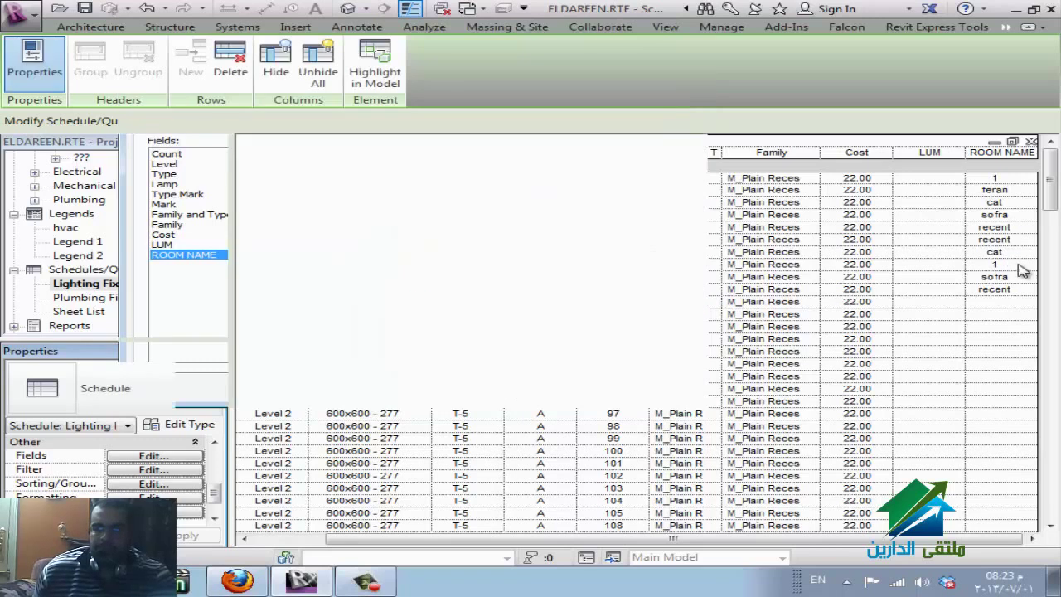
pyautogui.click(1011, 314)
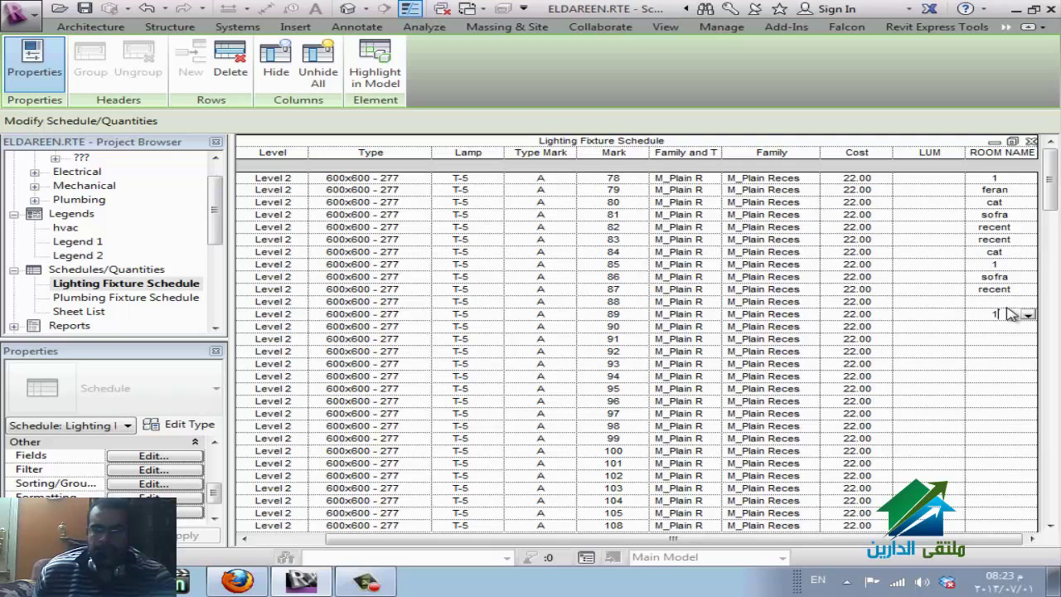
# - Enter 1 as row 89's ROOM NAME, then reopen schedule formatting on the Level field
pyautogui.write('1')
pyautogui.press('Return')
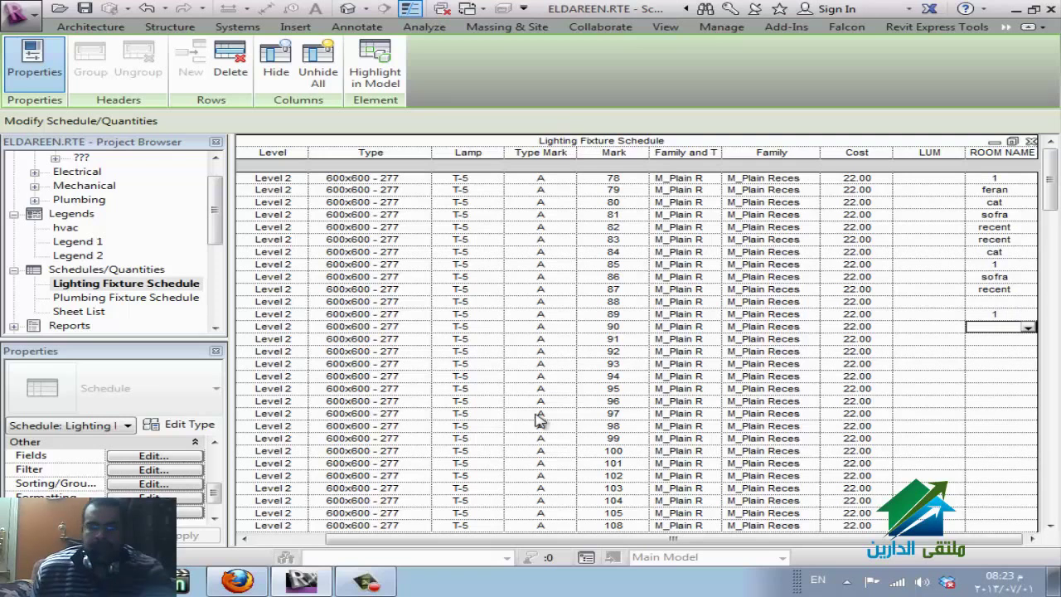
pyautogui.click(195, 497)
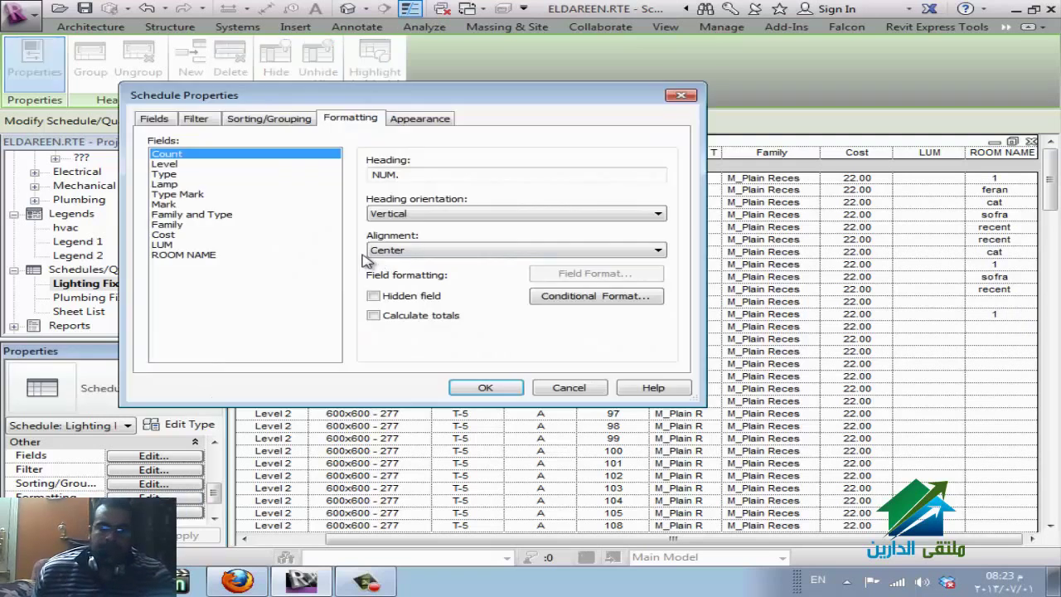
pyautogui.click(176, 164)
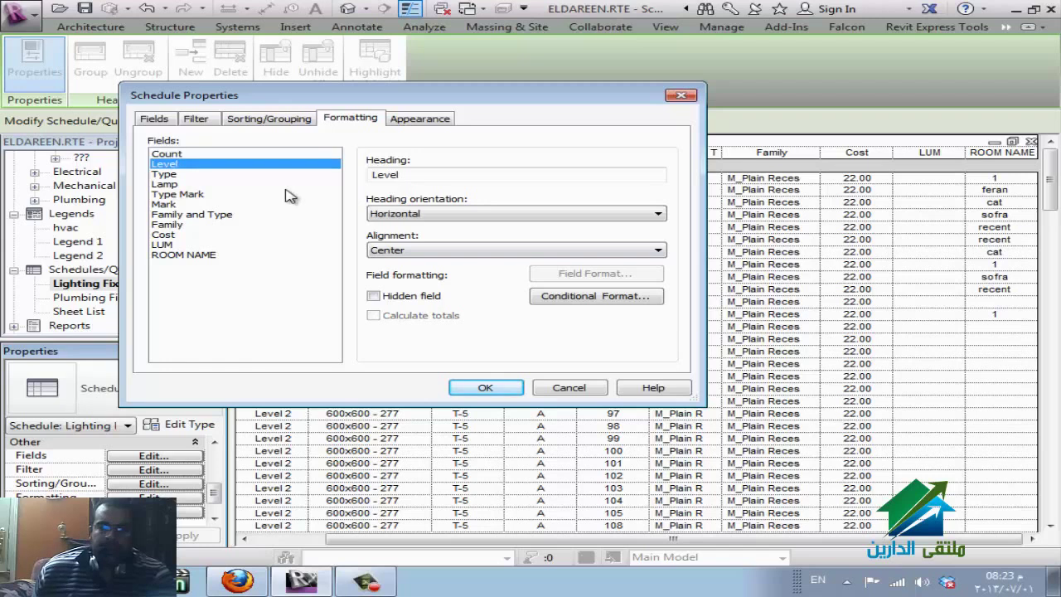
# - Look through the Level field's conditional format field list, then cancel without changes
pyautogui.click(606, 298)
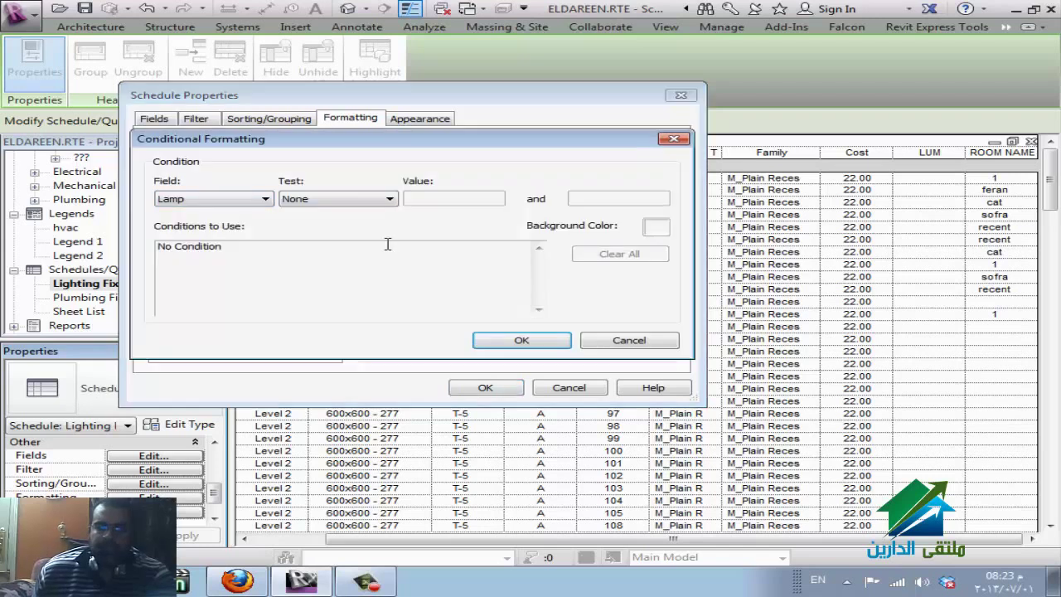
pyautogui.click(245, 200)
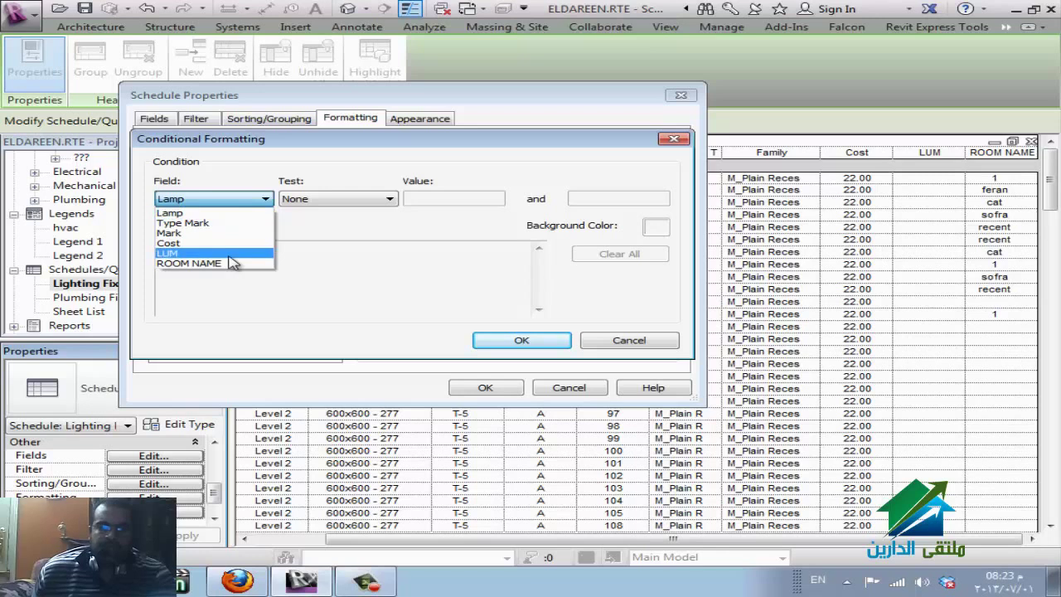
pyautogui.click(246, 229)
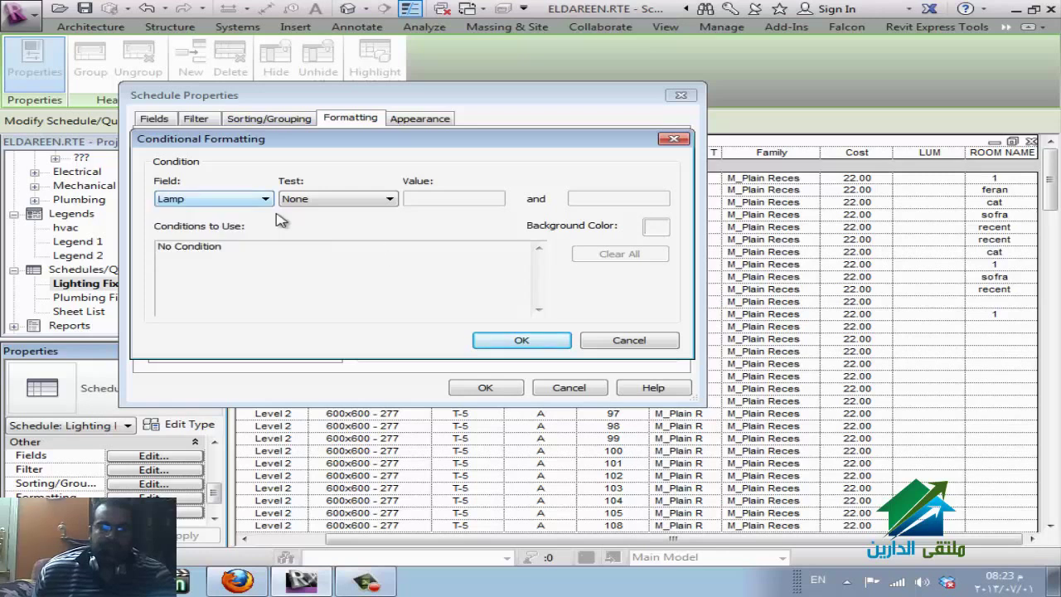
pyautogui.click(628, 339)
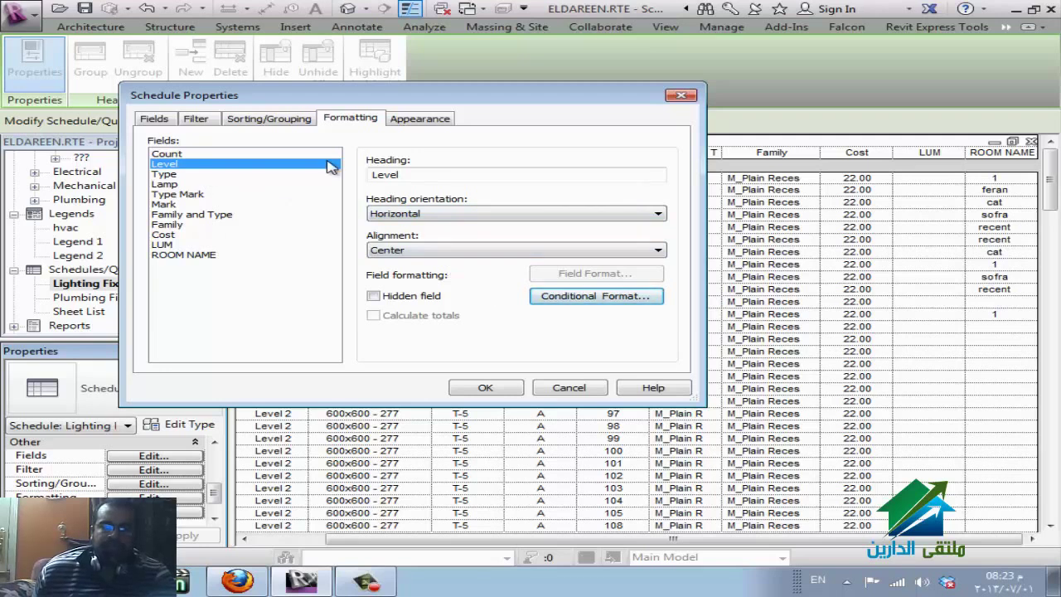
# - Set the schedule grid lines to HATCH and add an M-DETL-THIN outline
pyautogui.click(424, 120)
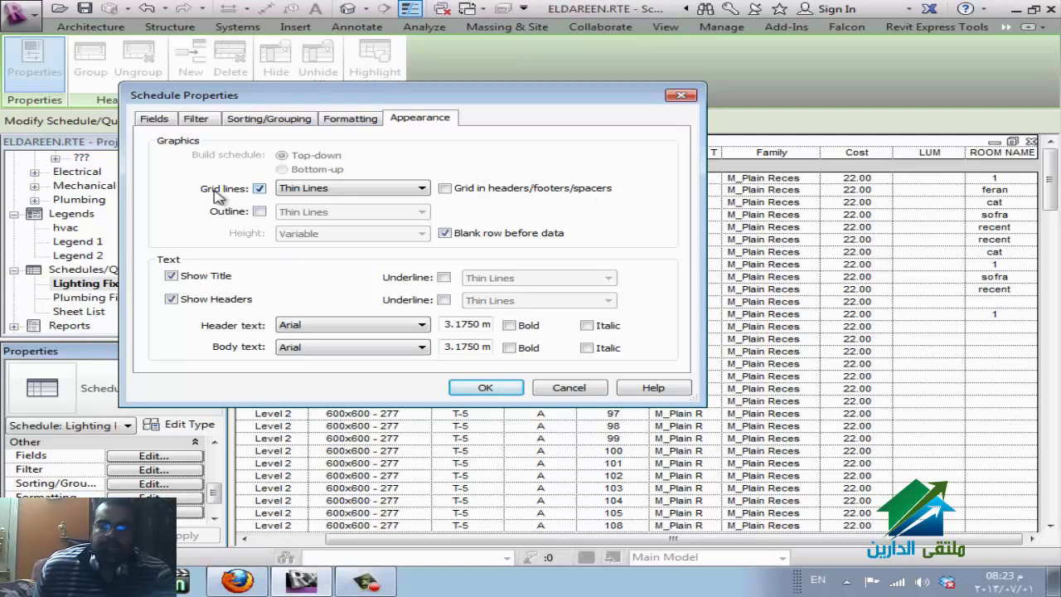
pyautogui.click(377, 190)
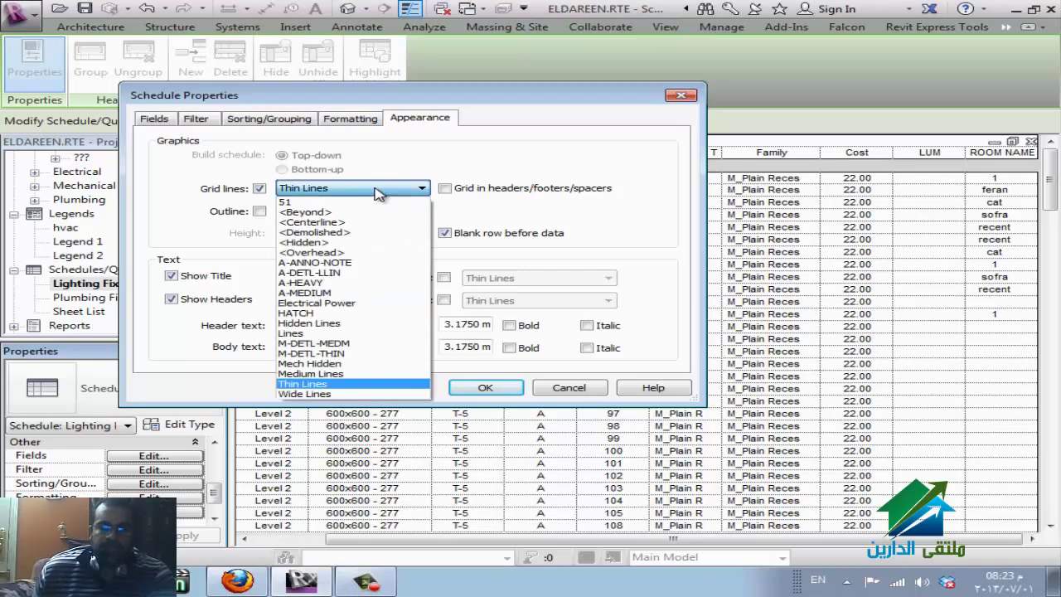
pyautogui.click(373, 314)
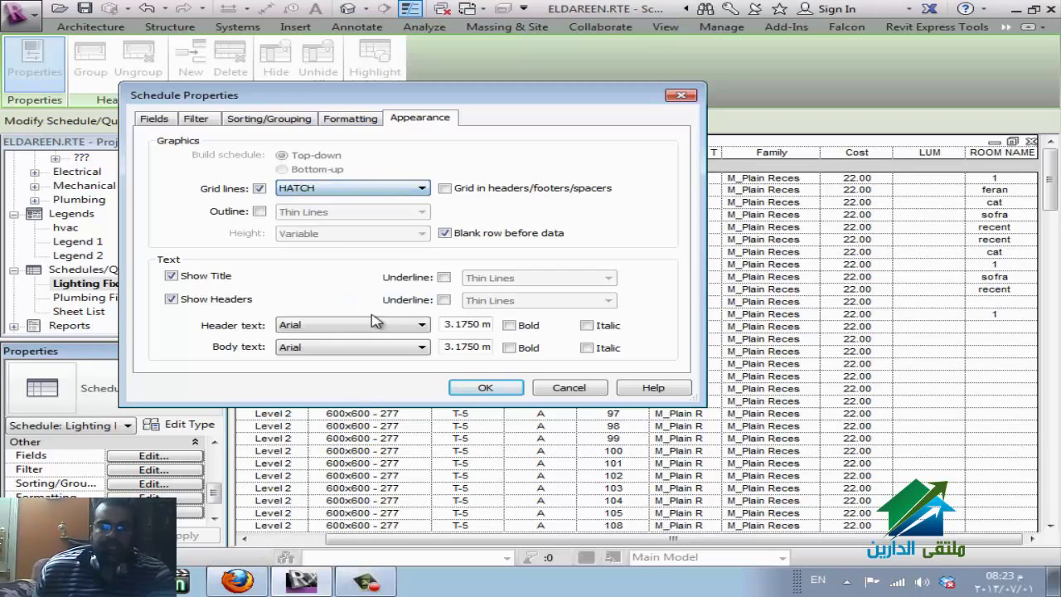
pyautogui.click(258, 211)
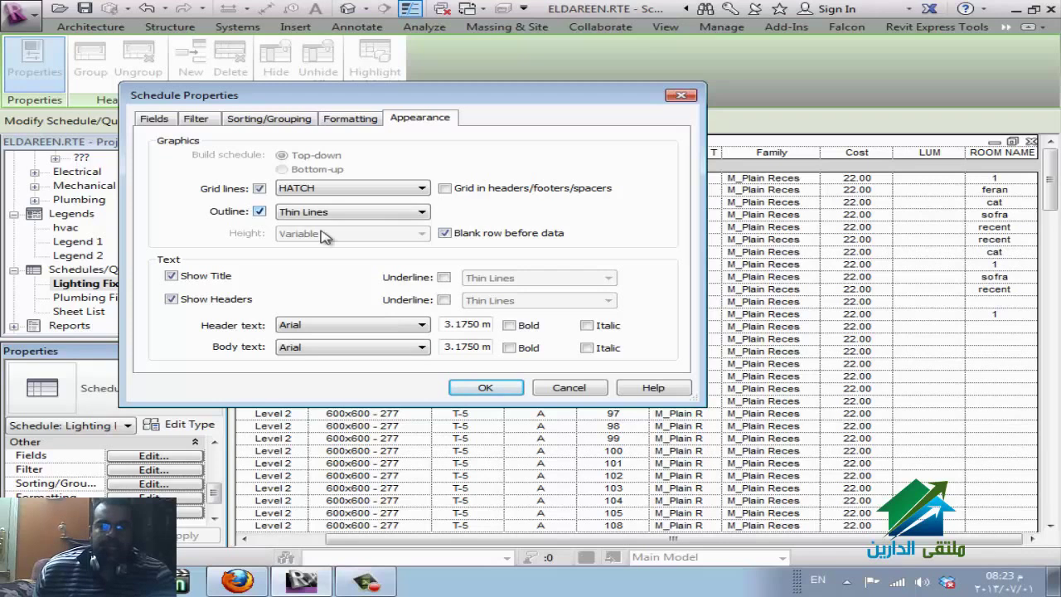
pyautogui.click(372, 213)
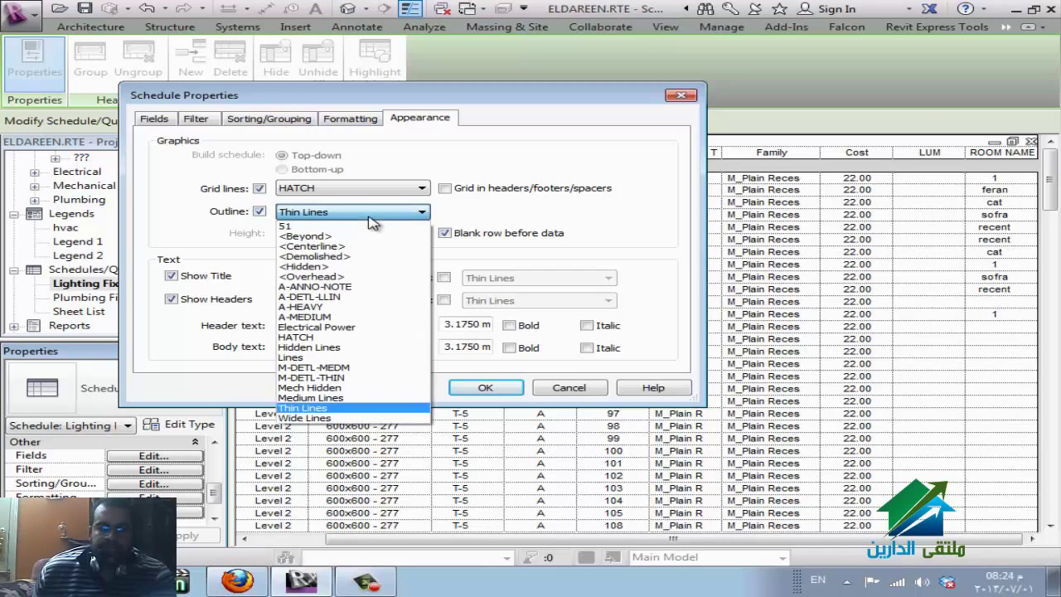
pyautogui.click(377, 377)
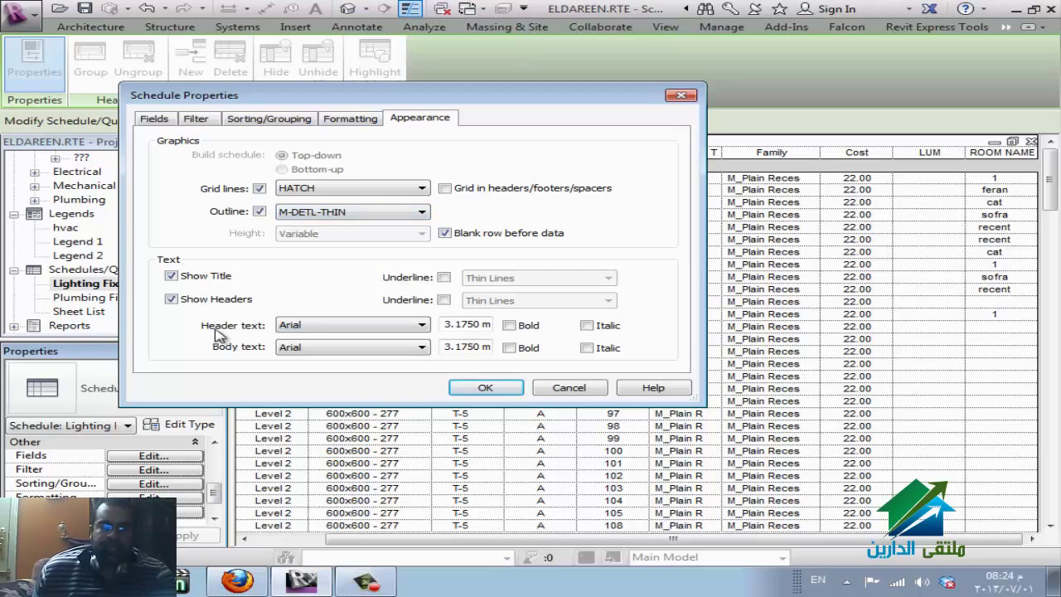
# - Set the header text to Bauhaus 93 at size 5
pyautogui.click(335, 329)
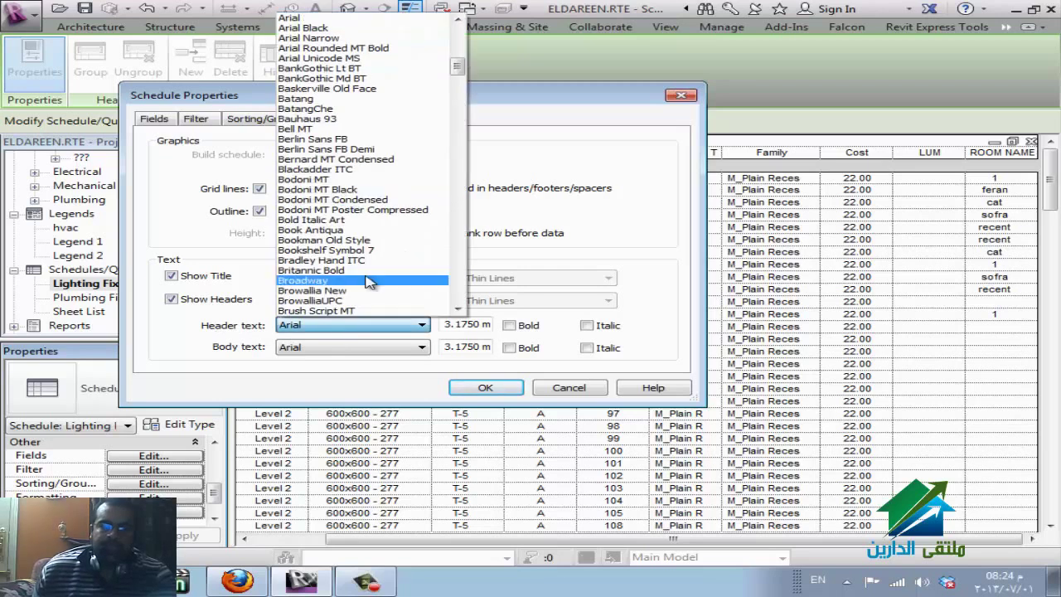
pyautogui.click(352, 118)
pyautogui.click(334, 348)
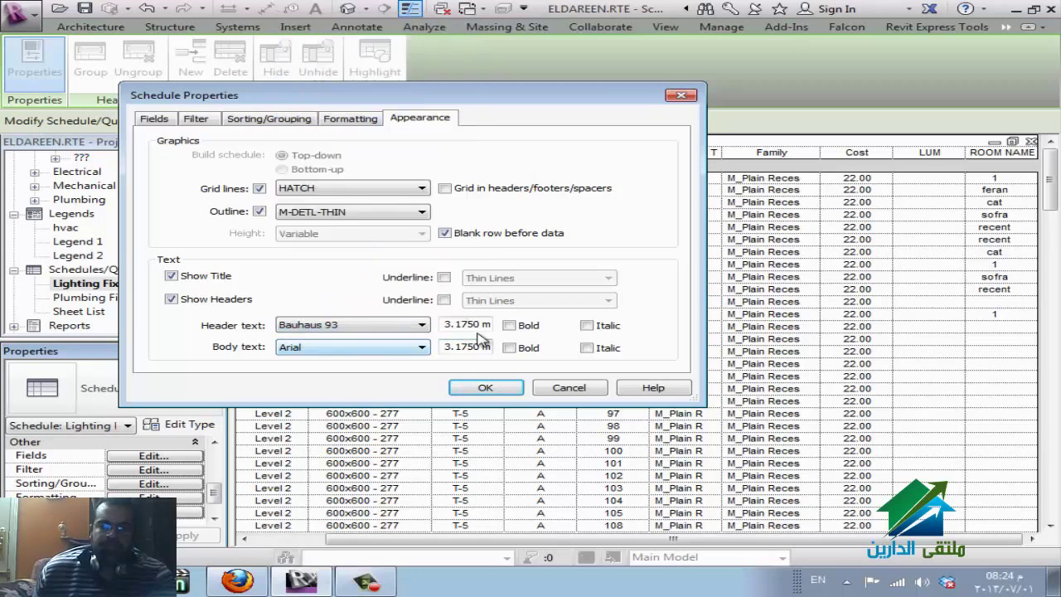
pyautogui.moveTo(481, 329); pyautogui.dragTo(439, 327)
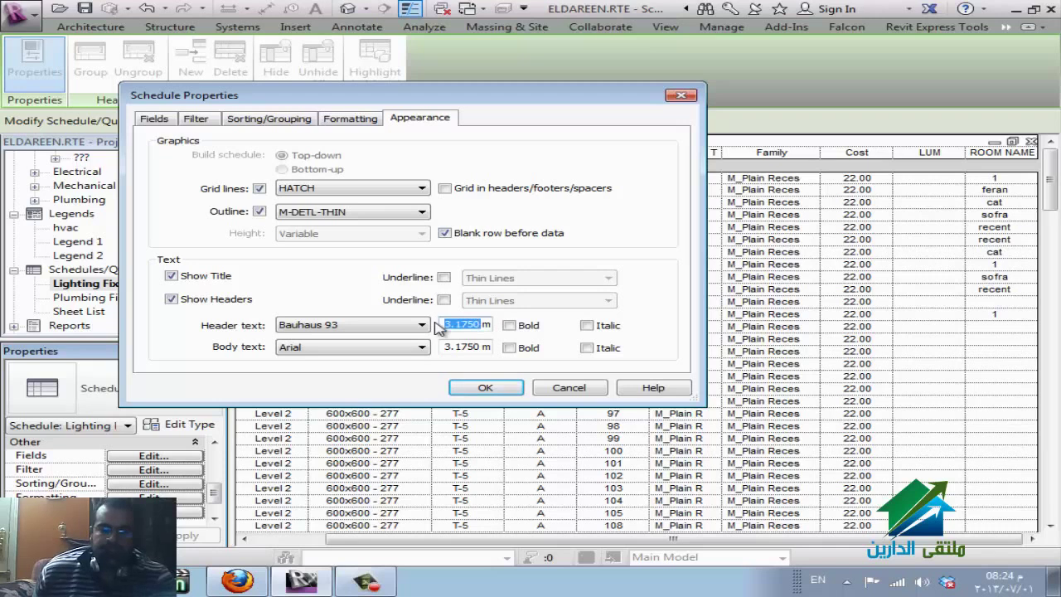
pyautogui.write('5')
pyautogui.click(383, 352)
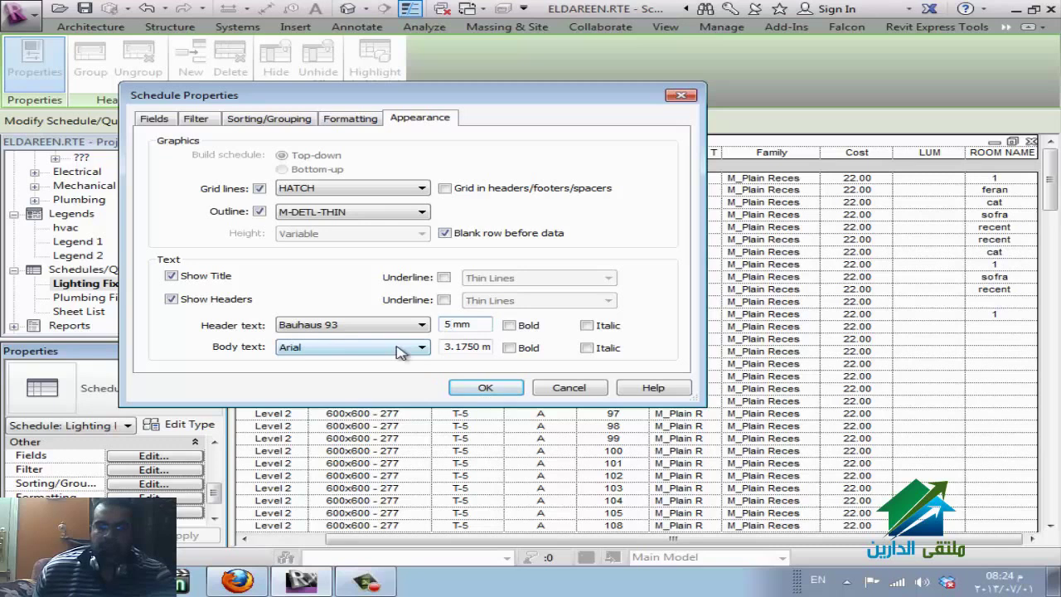
# - Use Arial Narrow for body text, with bold headers and italic body text
pyautogui.click(396, 351)
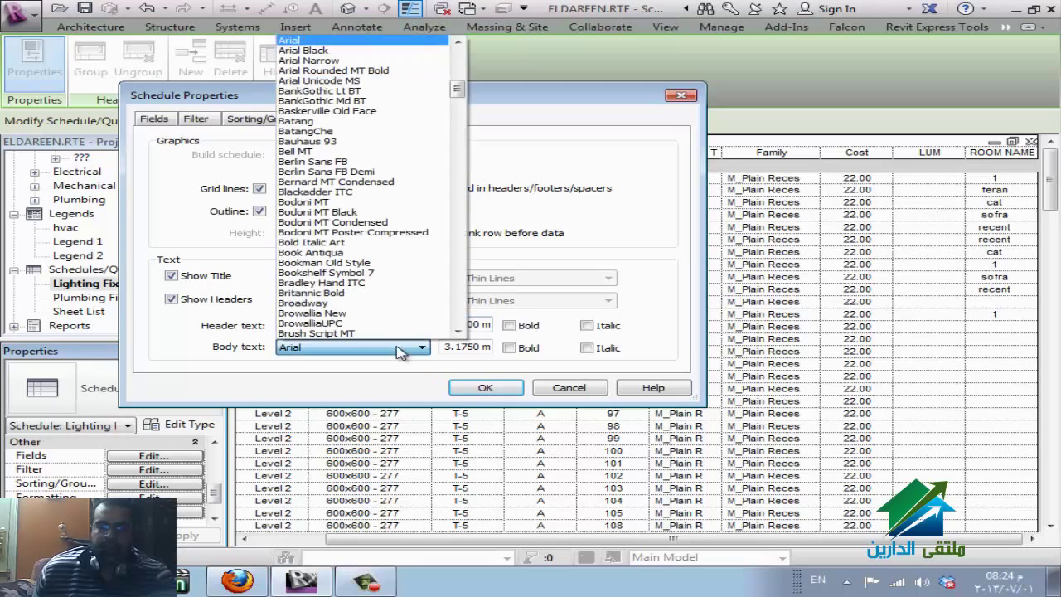
pyautogui.click(348, 61)
pyautogui.click(510, 325)
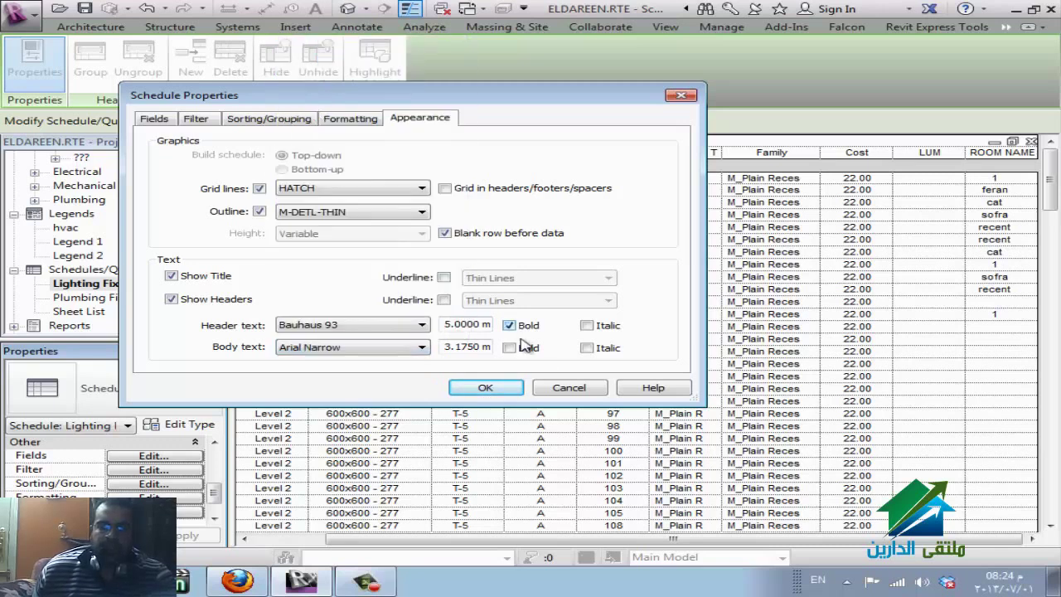
pyautogui.click(588, 348)
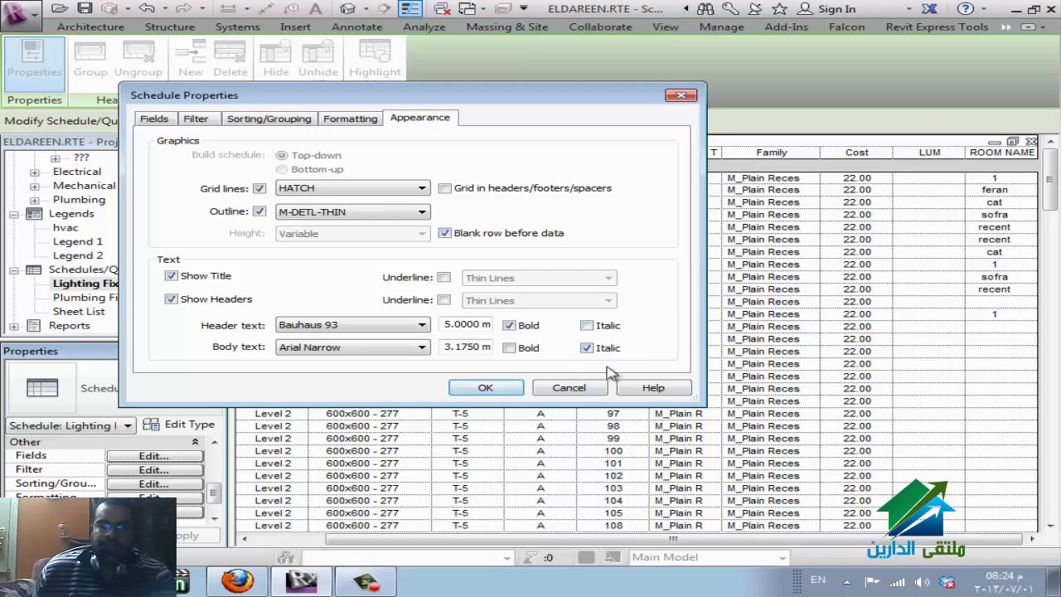
pyautogui.click(250, 123)
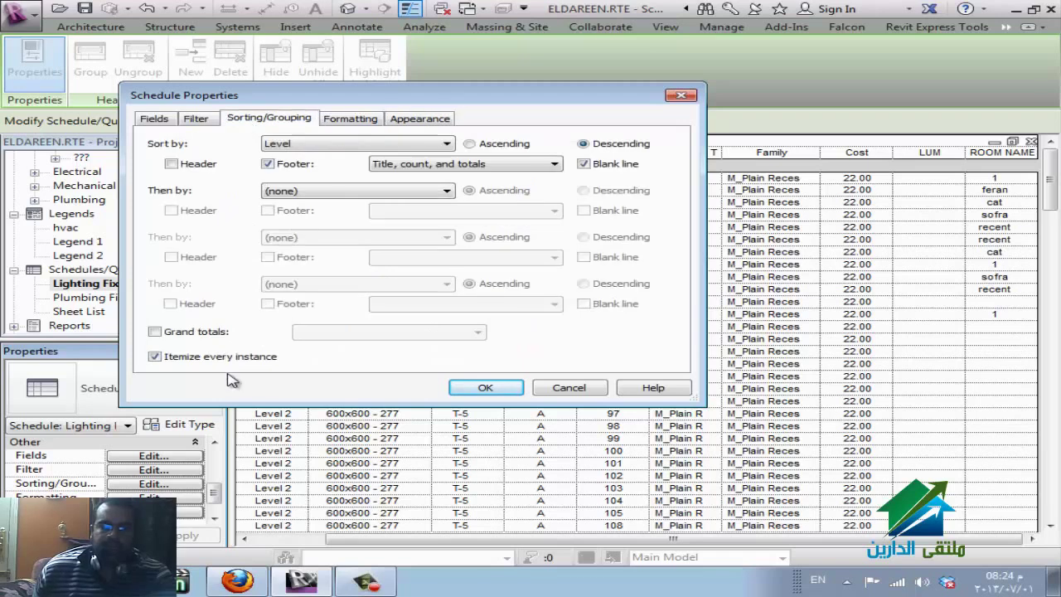
# - Turn off Itemize every instance for one row per level, then switch to the sheet
pyautogui.click(229, 357)
pyautogui.click(473, 390)
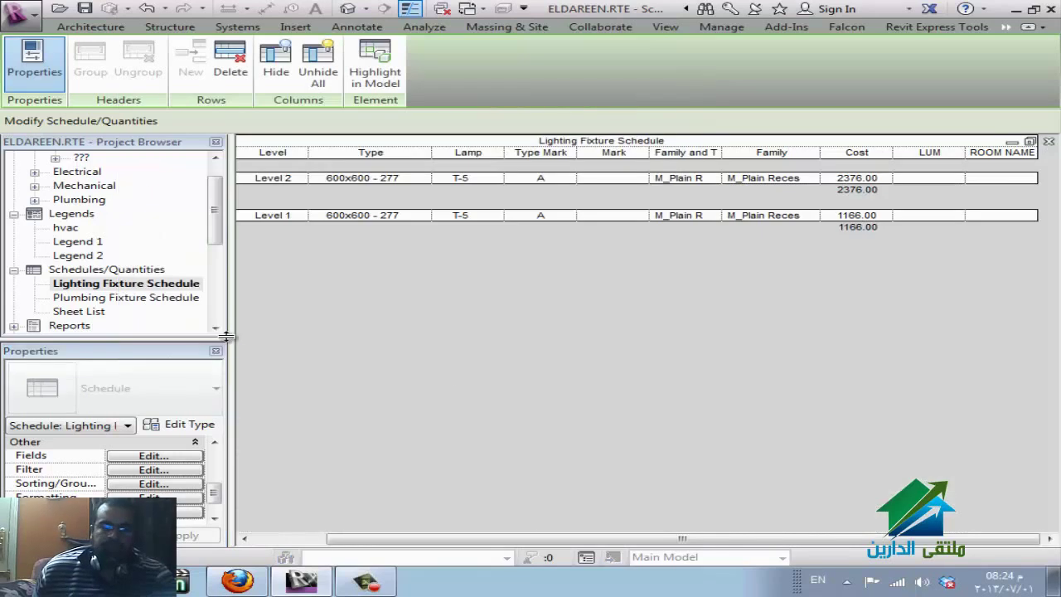
pyautogui.hotkey('ctrl', 'Tab')
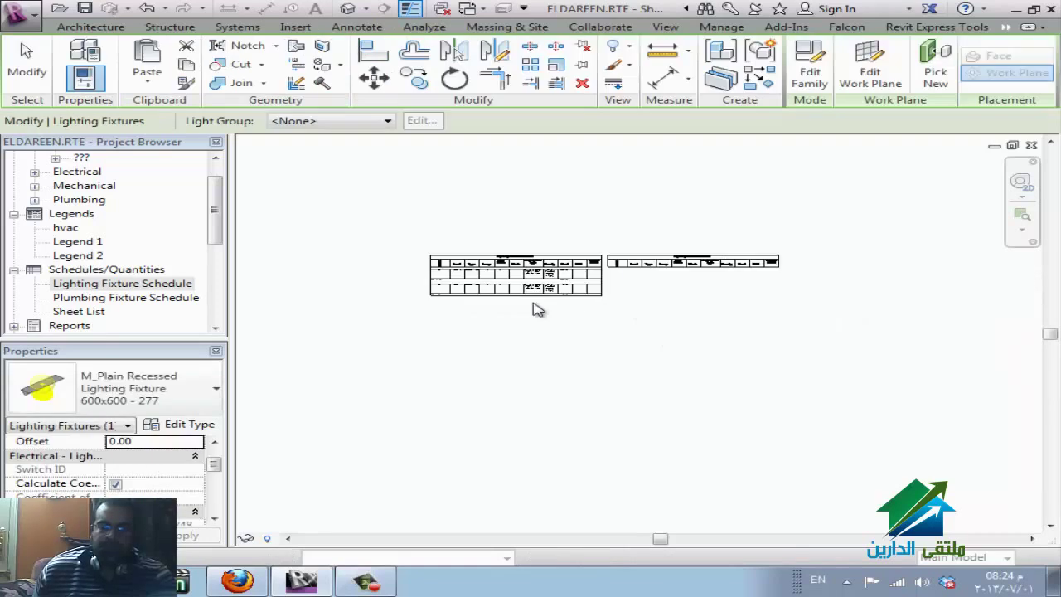
# - Split the schedule on the sheet into two pieces, then rejoin them into one table
pyautogui.scroll(3, 574, 290)
pyautogui.click(574, 290)
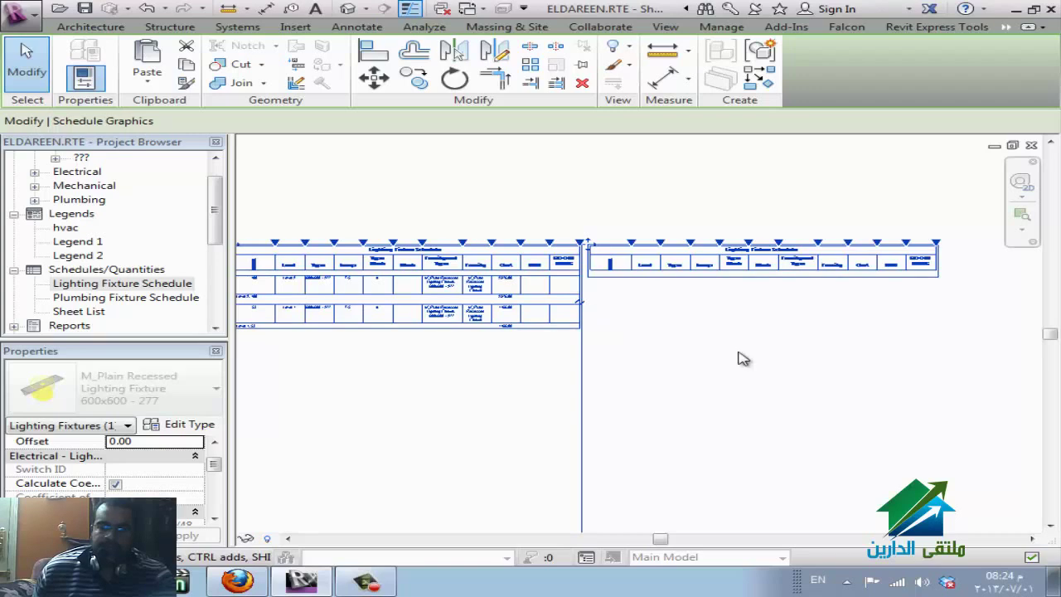
pyautogui.click(579, 299)
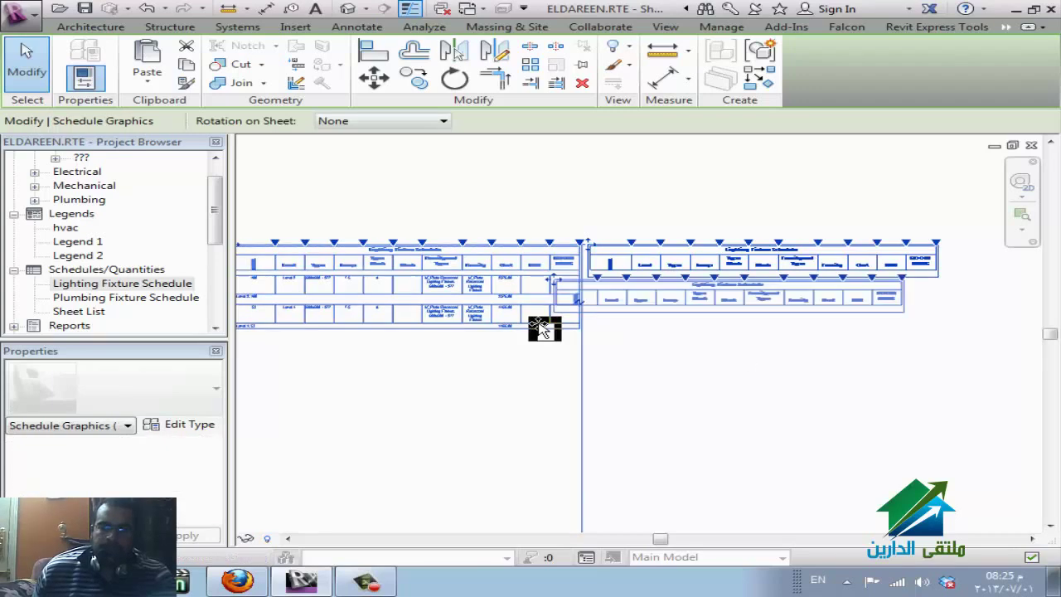
pyautogui.moveTo(580, 297); pyautogui.dragTo(505, 383)
pyautogui.moveTo(419, 284); pyautogui.dragTo(561, 284)
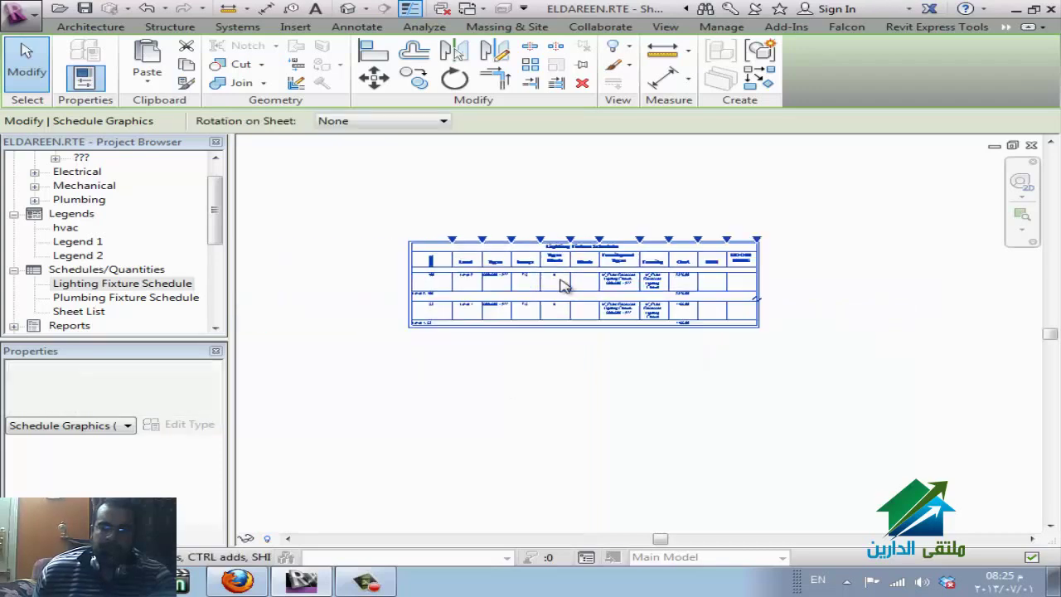
pyautogui.scroll(3, 547, 298)
pyautogui.scroll(2, 446, 299)
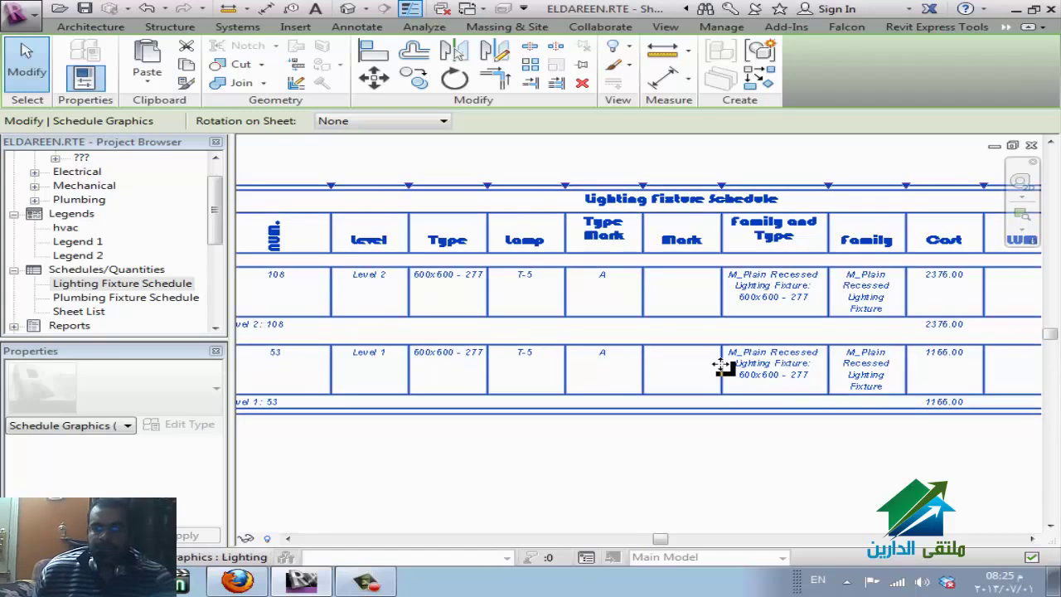
pyautogui.press('Escape')
# - Move the schedule down into the title block, then switch to the lighting ceiling plan
pyautogui.scroll(-2, 674, 374)
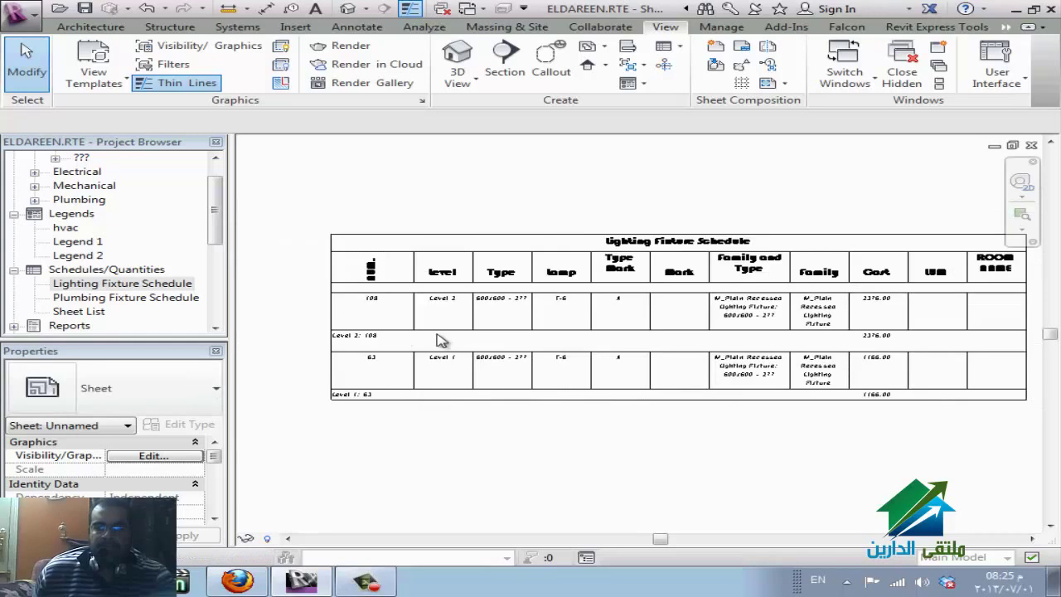
pyautogui.scroll(5, 902, 344)
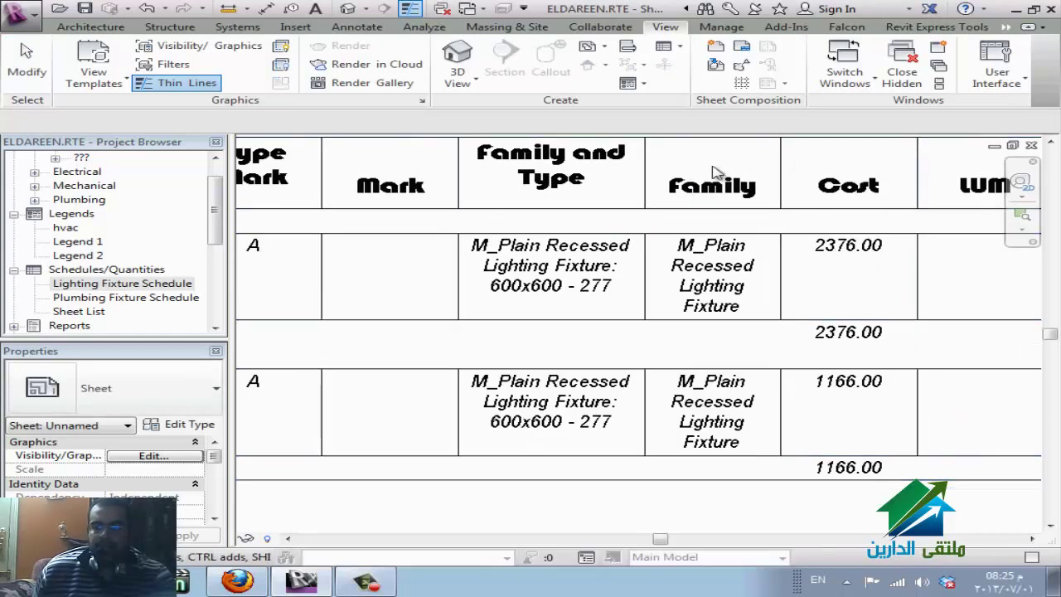
pyautogui.scroll(-3, 630, 348)
pyautogui.scroll(4, 812, 406)
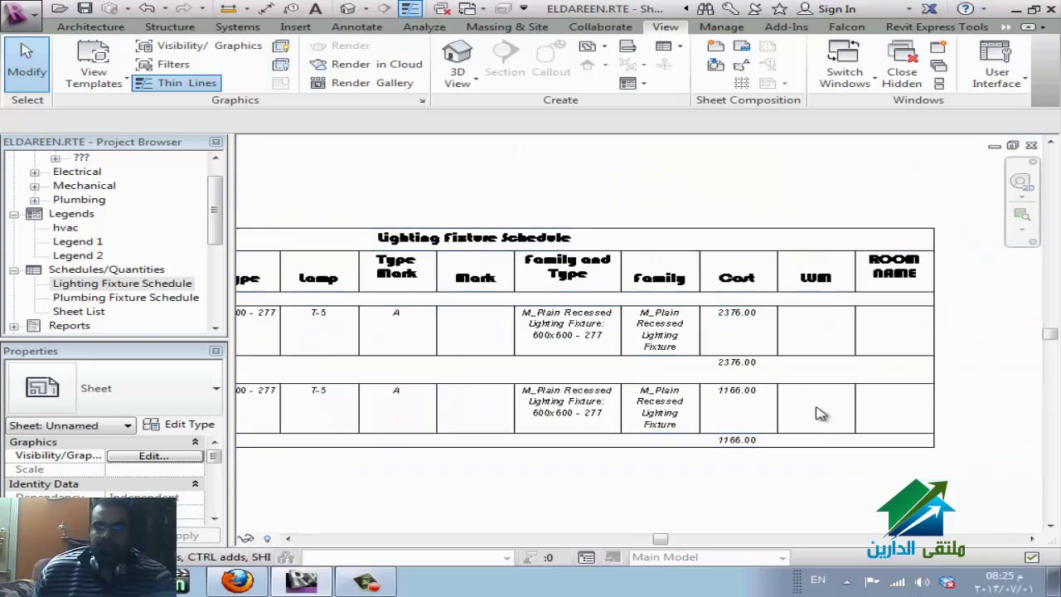
pyautogui.scroll(-3, 754, 435)
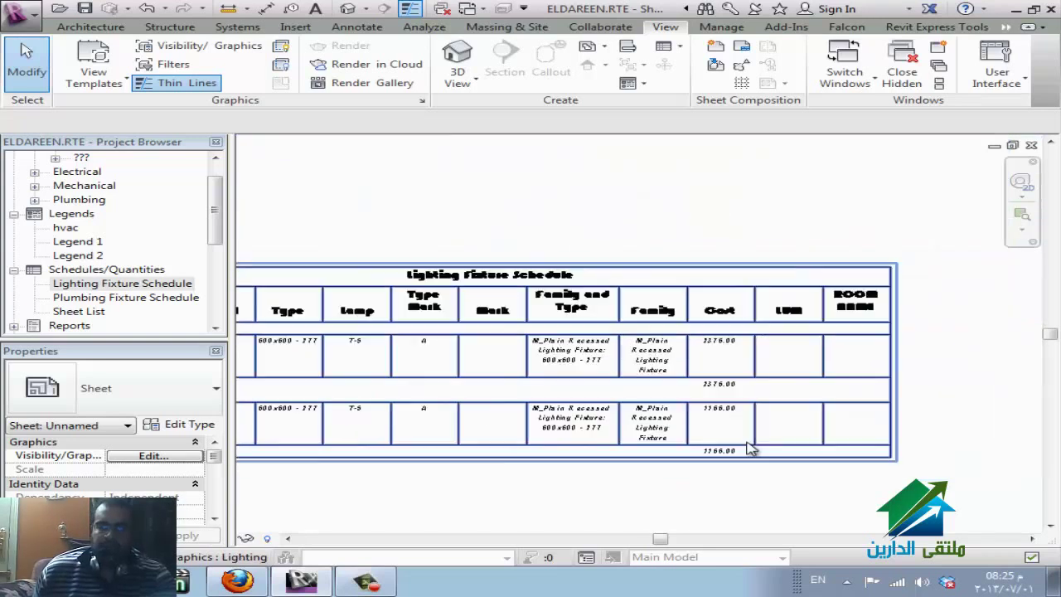
pyautogui.scroll(-3, 742, 443)
pyautogui.click(648, 427)
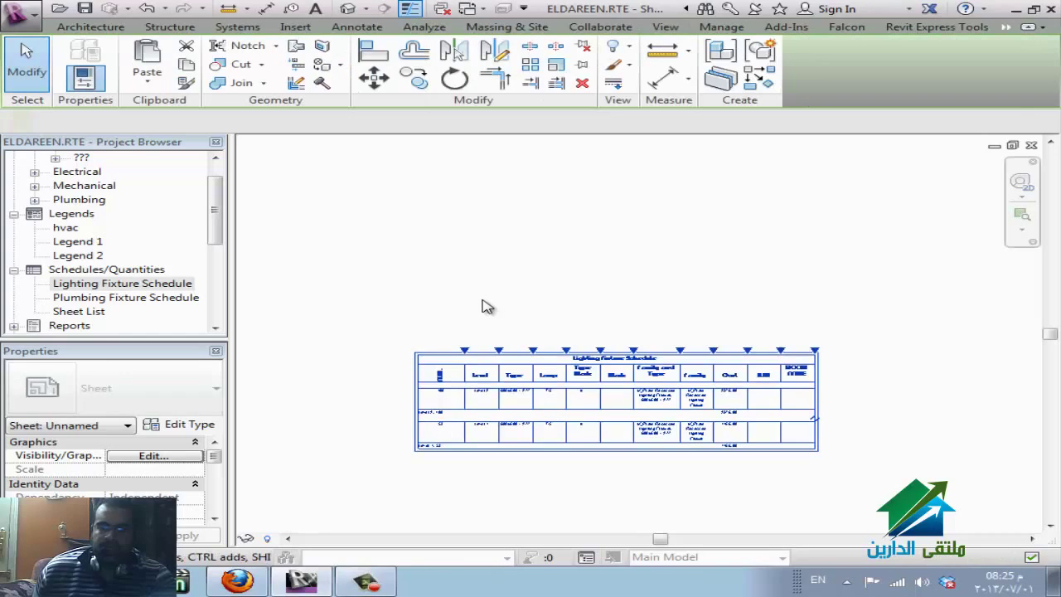
pyautogui.scroll(-4, 499, 298)
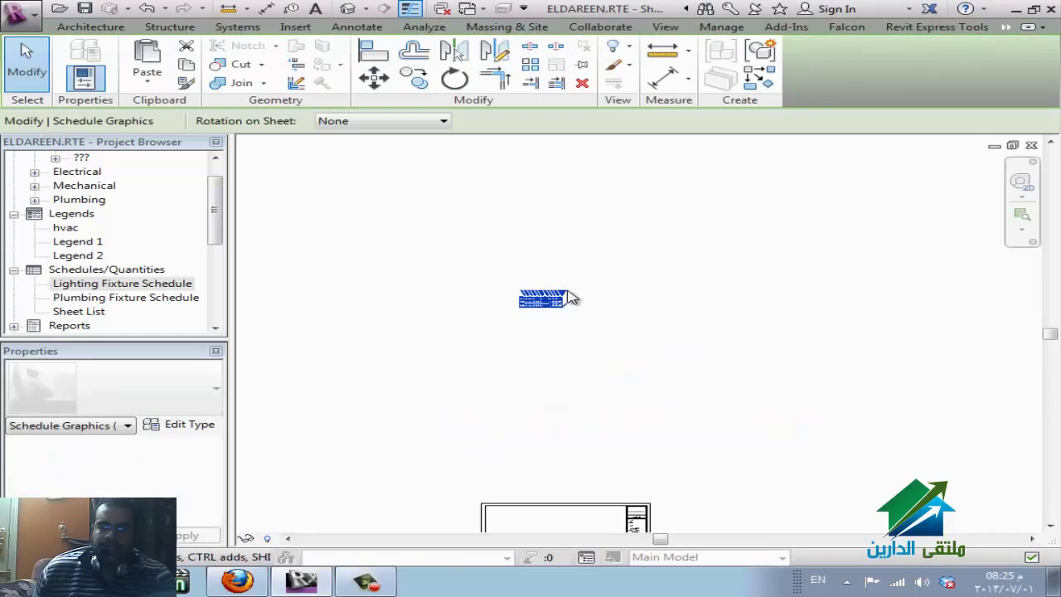
pyautogui.moveTo(540, 309); pyautogui.dragTo(547, 523)
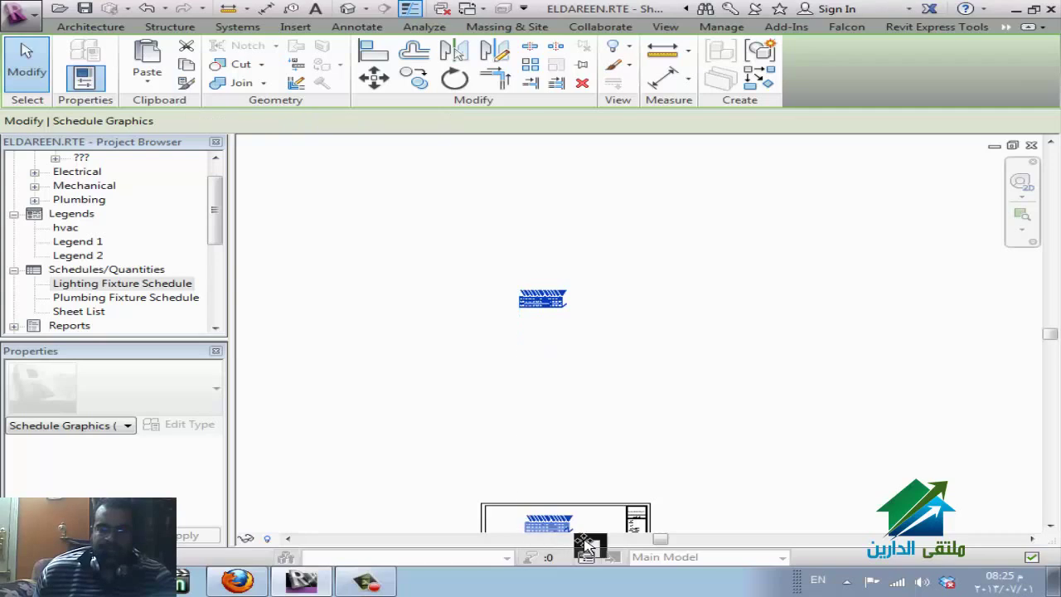
pyautogui.moveTo(647, 493); pyautogui.dragTo(635, 327, button='middle')
pyautogui.scroll(4, 464, 398)
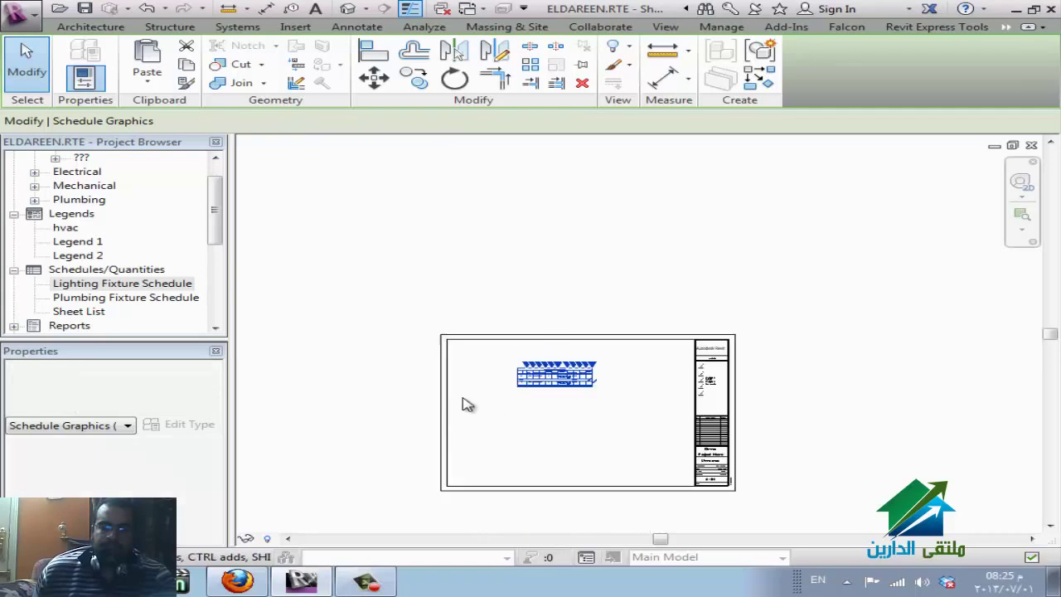
pyautogui.click(606, 388)
pyautogui.scroll(2, 609, 383)
pyautogui.scroll(2, 613, 387)
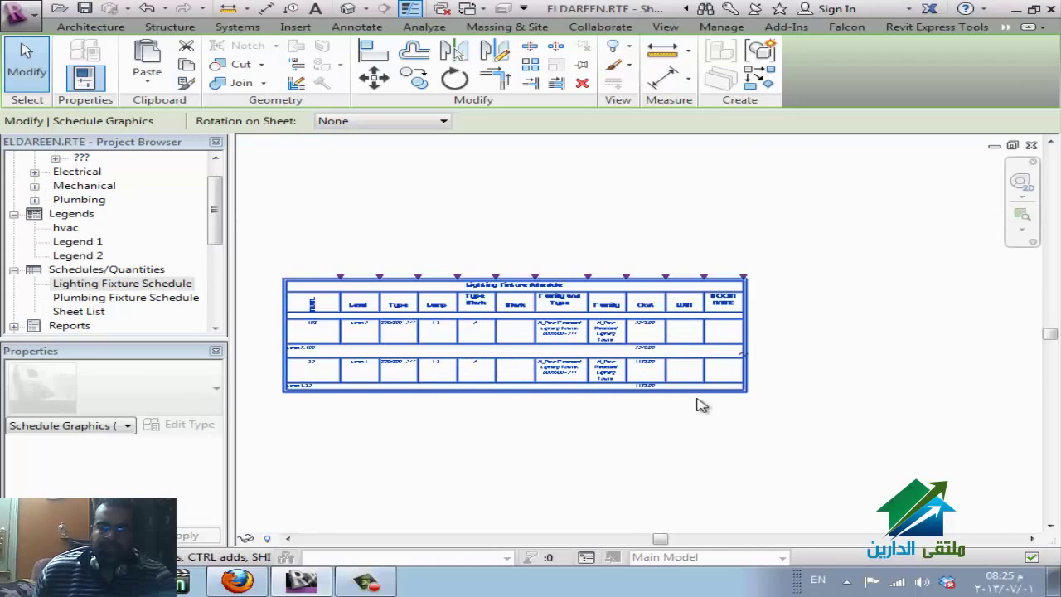
pyautogui.scroll(1, 635, 308)
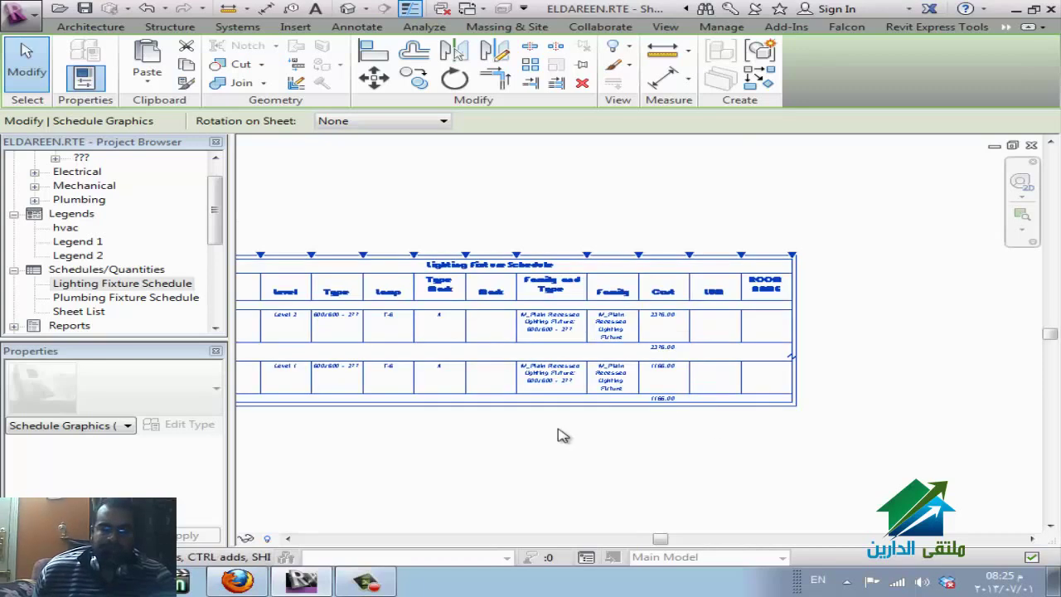
pyautogui.hotkey('ctrl', 'Tab')
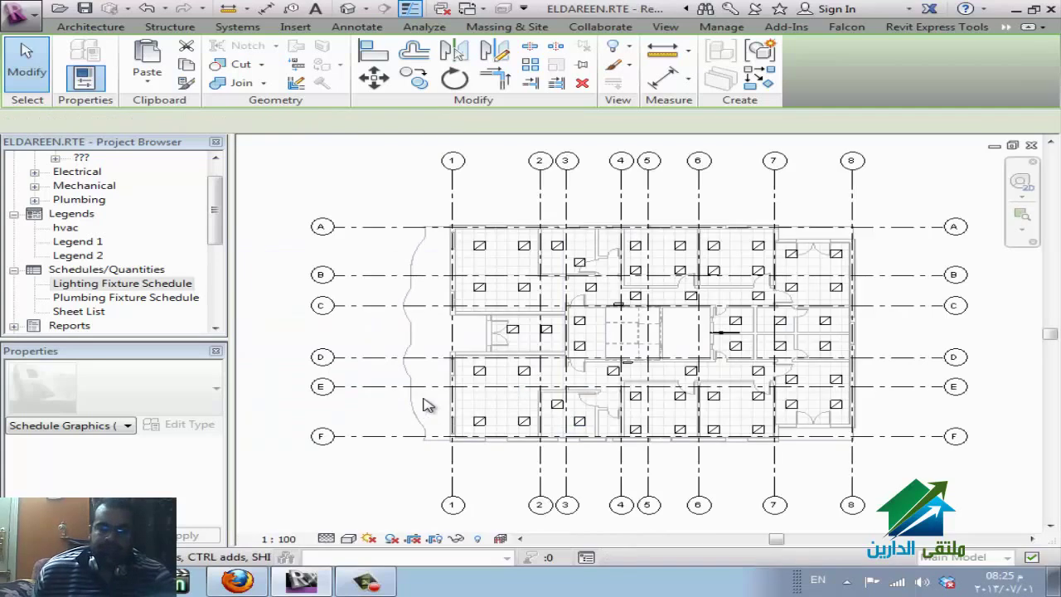
# - Open the Lighting Fixture Schedule and re-enable Itemize every instance in Sorting/Grouping
pyautogui.hotkey('ctrl', 'Tab')
pyautogui.doubleClick(426, 399)
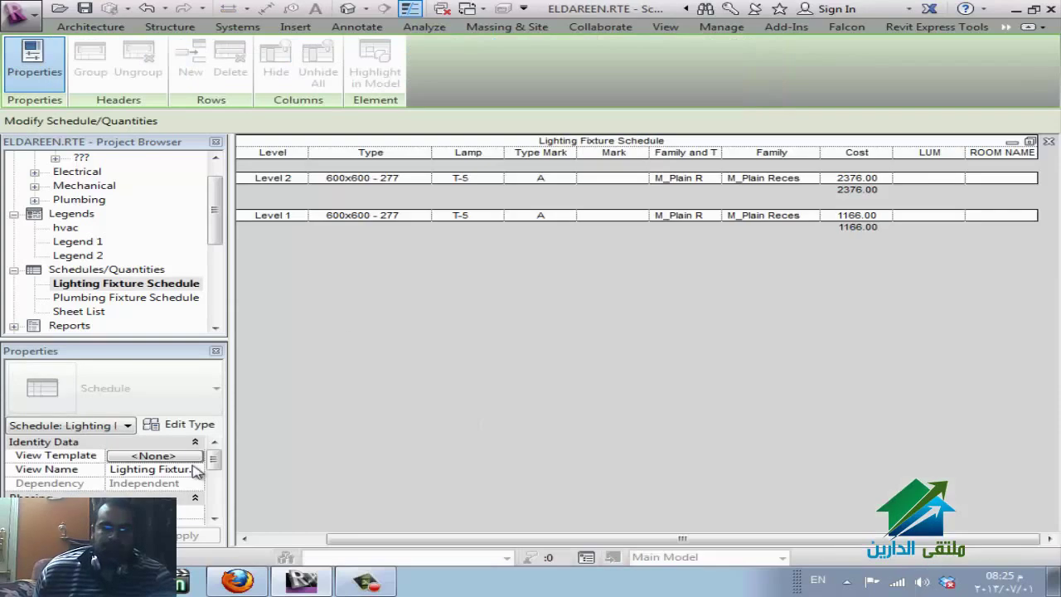
pyautogui.scroll(-3, 213, 473)
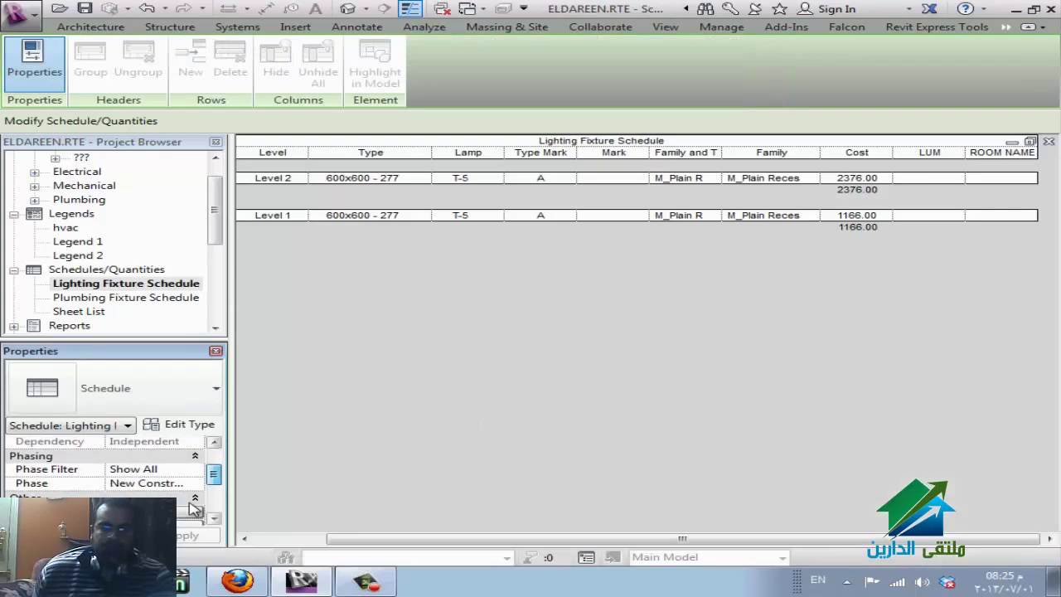
pyautogui.scroll(-3, 193, 511)
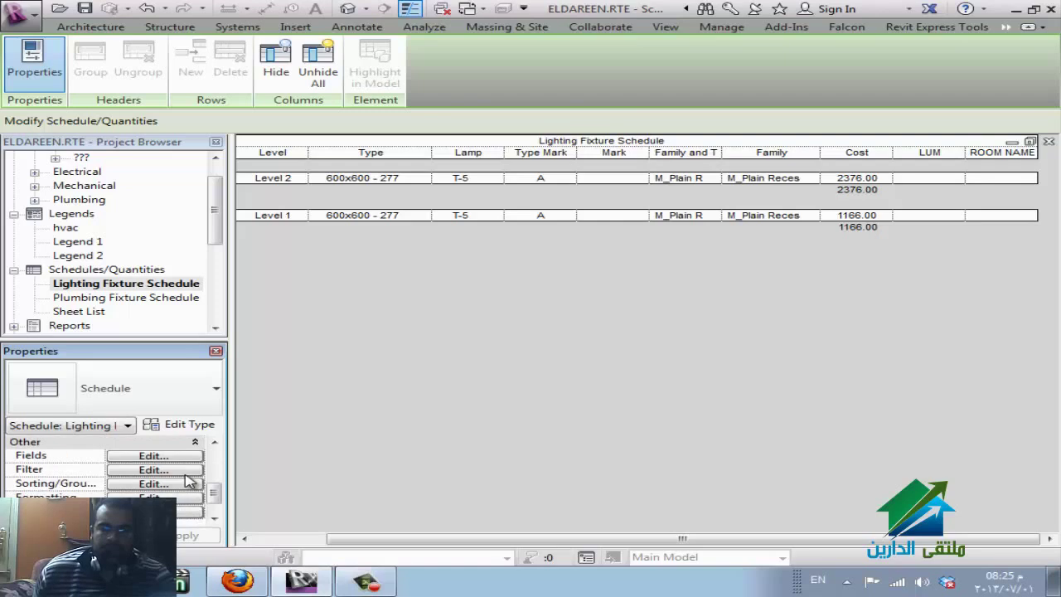
pyautogui.click(189, 470)
pyautogui.click(290, 118)
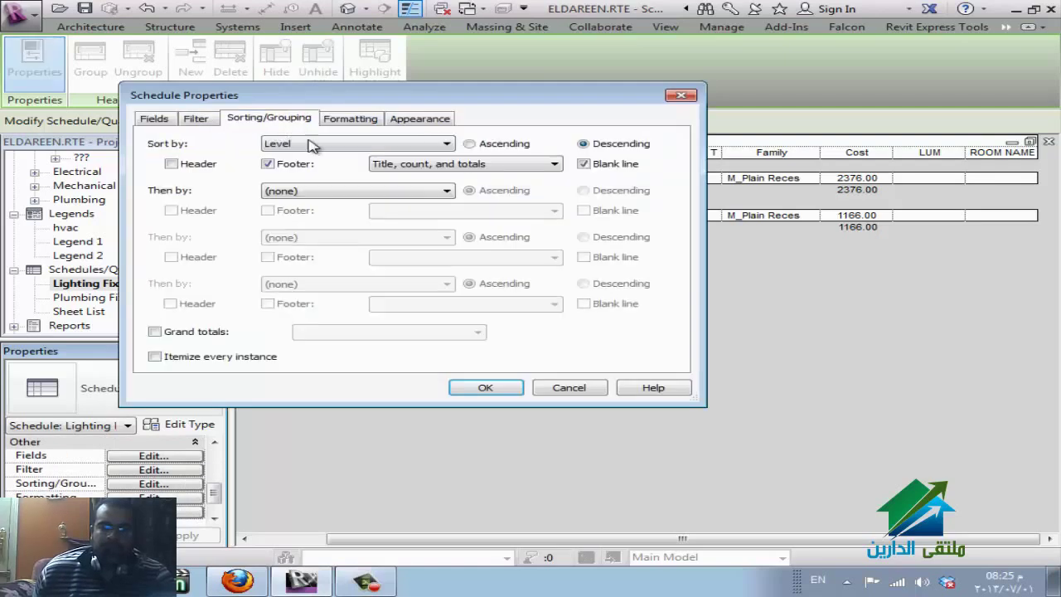
pyautogui.click(256, 355)
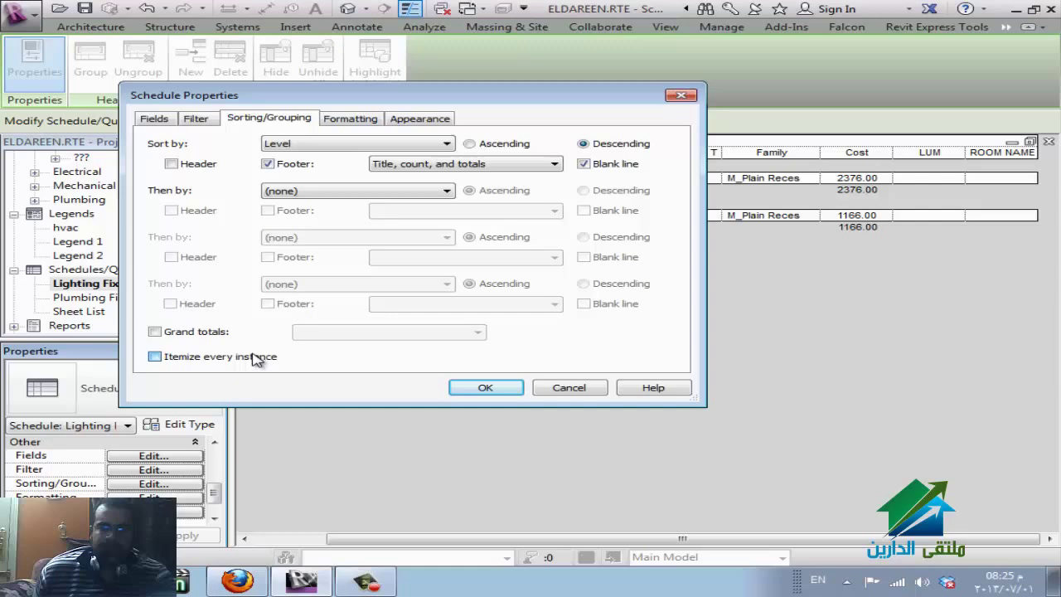
pyautogui.click(485, 386)
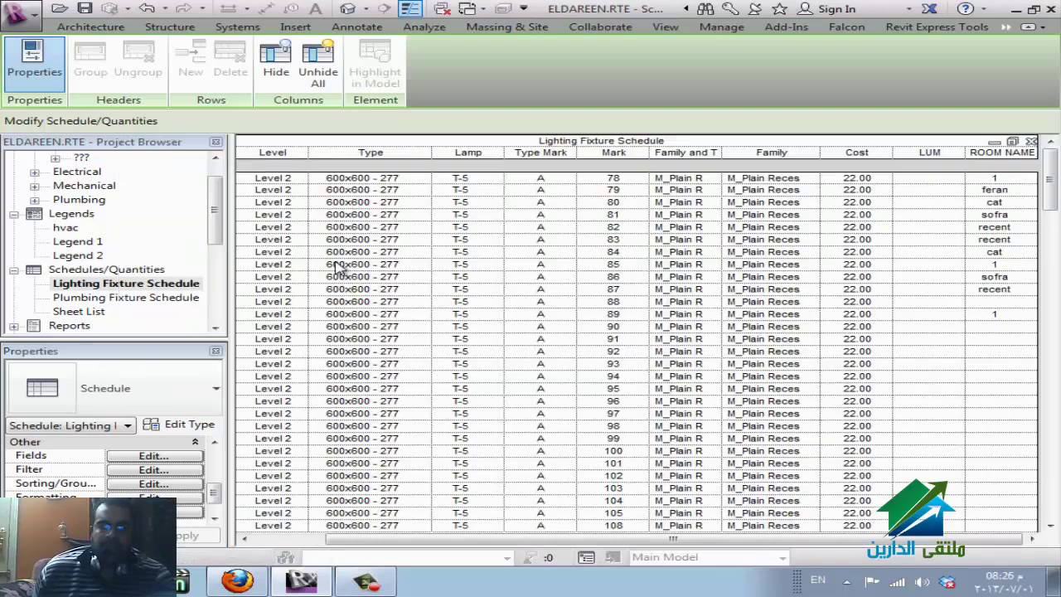
# - Select Level and NUM. cells in the Mark 80 to 98 rows
pyautogui.click(273, 201)
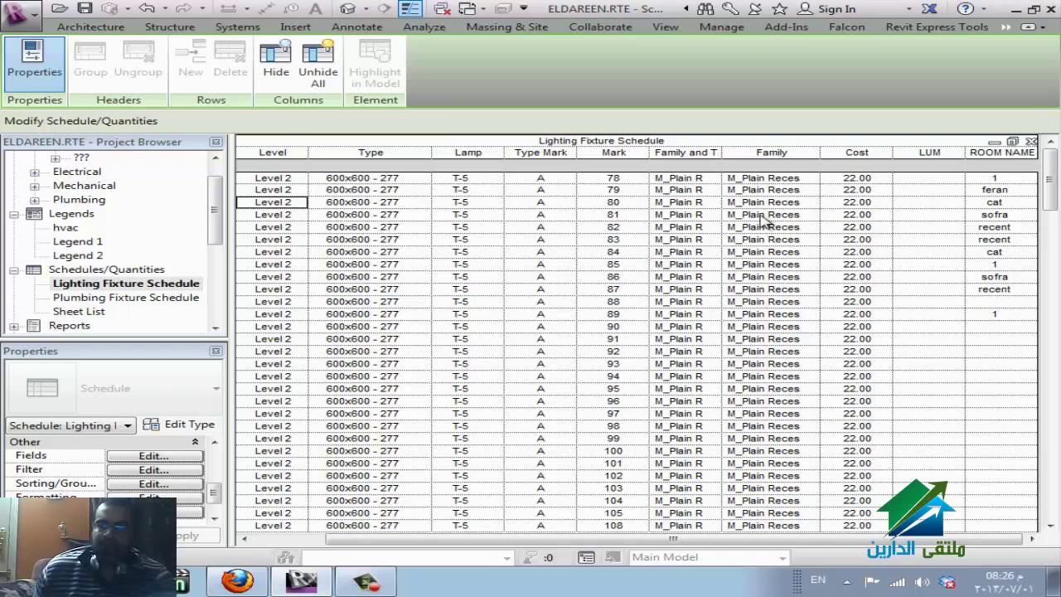
pyautogui.click(281, 301)
pyautogui.click(302, 539)
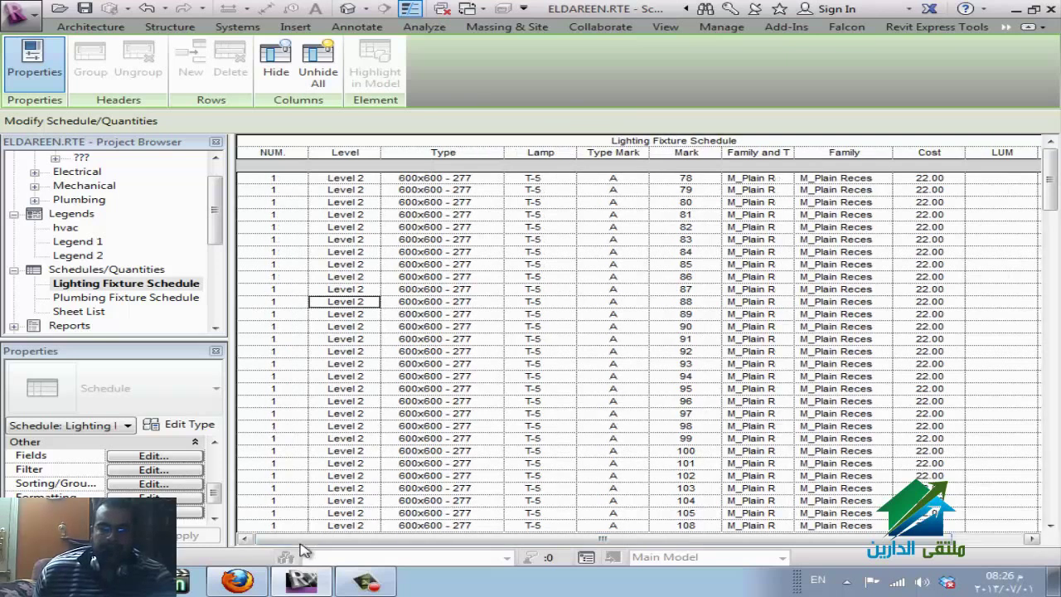
pyautogui.click(268, 426)
pyautogui.click(283, 351)
pyautogui.click(283, 277)
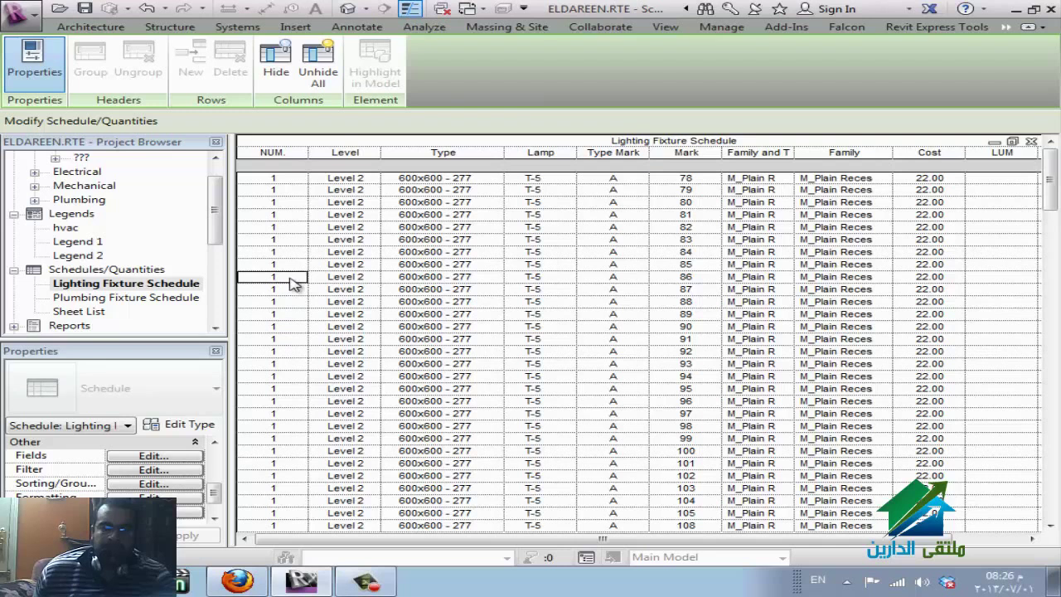
pyautogui.click(282, 226)
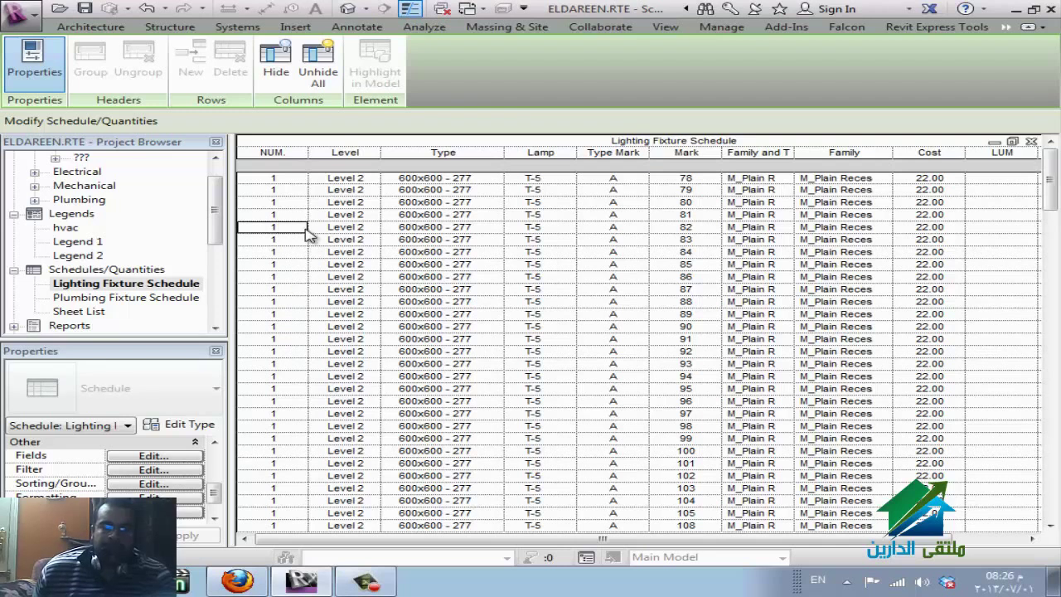
# - Bring up the context menu for Schedules/Quantities in the Project Browser
pyautogui.scroll(-15, 369, 305)
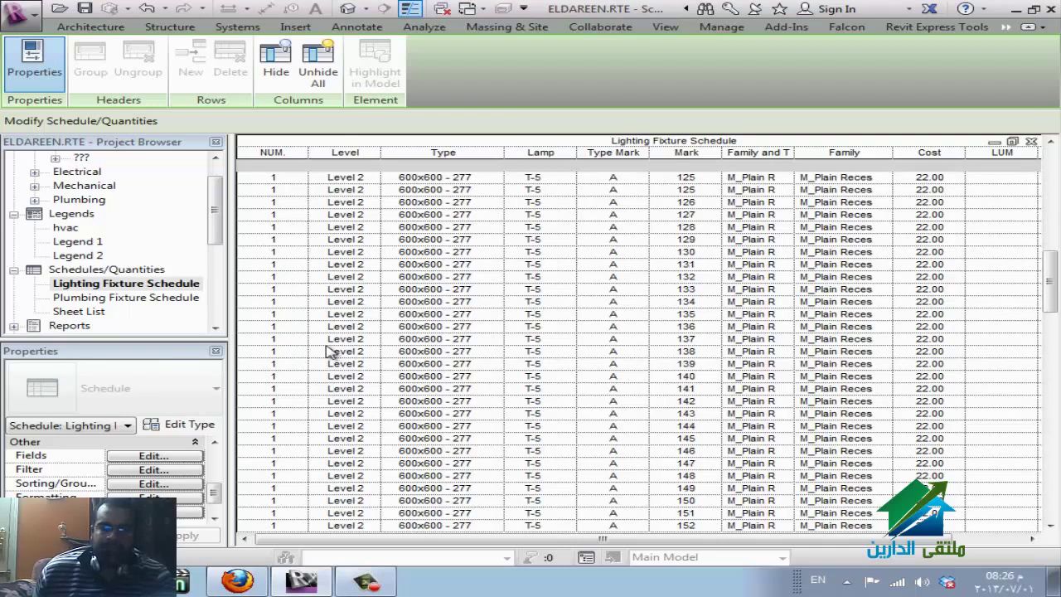
pyautogui.scroll(15, 329, 351)
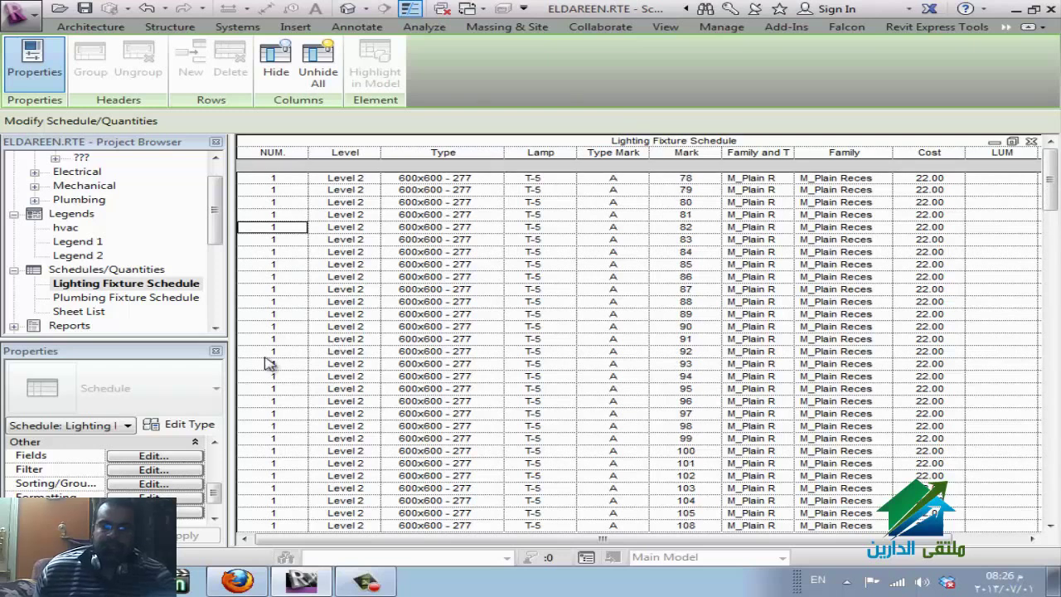
pyautogui.click(130, 270)
pyautogui.rightClick(130, 272)
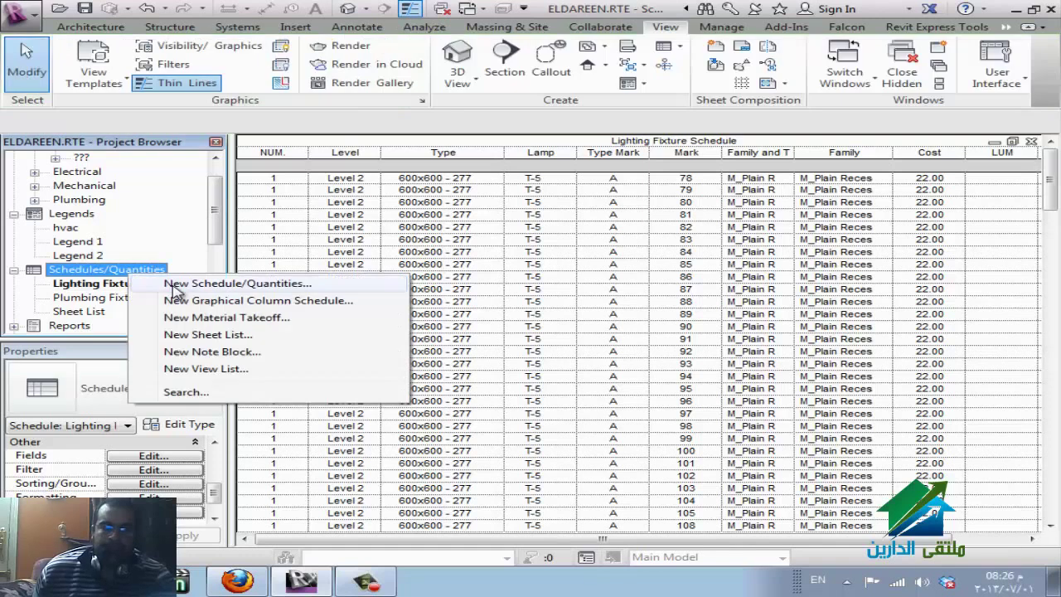
# - Create a new Pipe Schedule for the Pipes category
pyautogui.click(176, 284)
pyautogui.moveTo(505, 251); pyautogui.dragTo(495, 344)
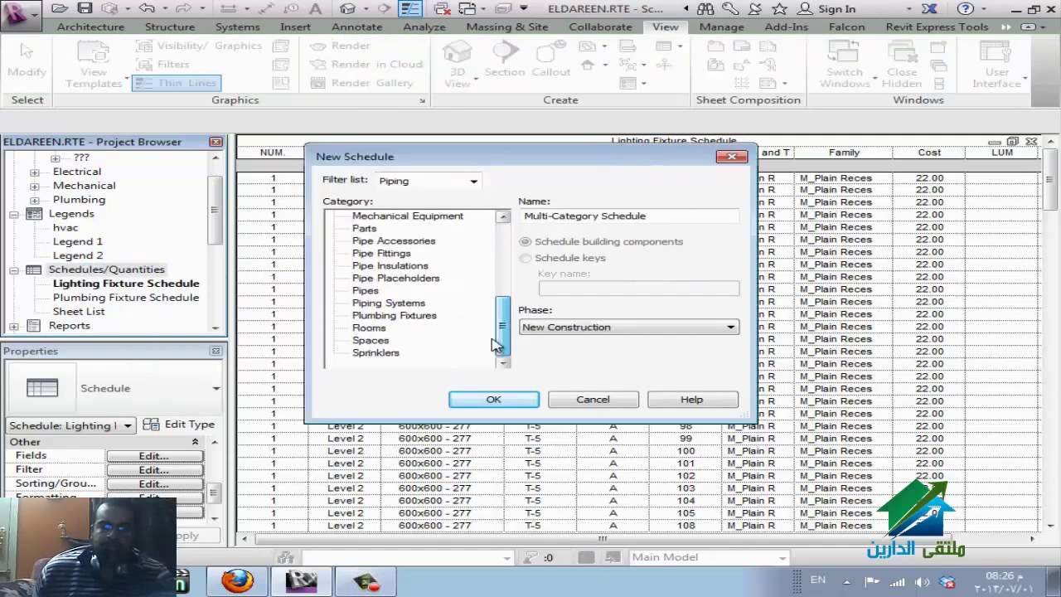
pyautogui.click(365, 291)
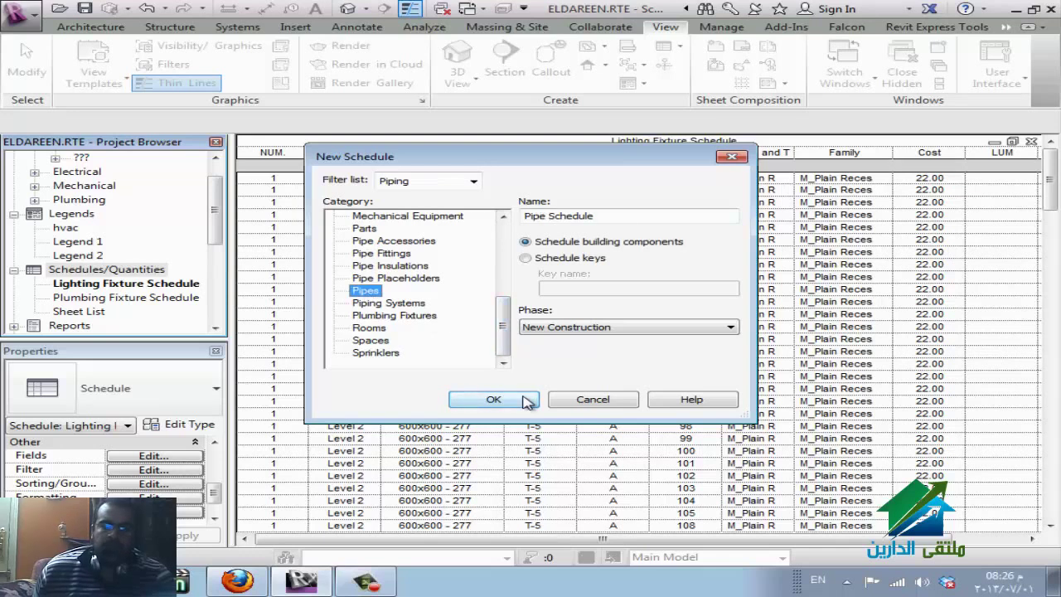
pyautogui.click(493, 399)
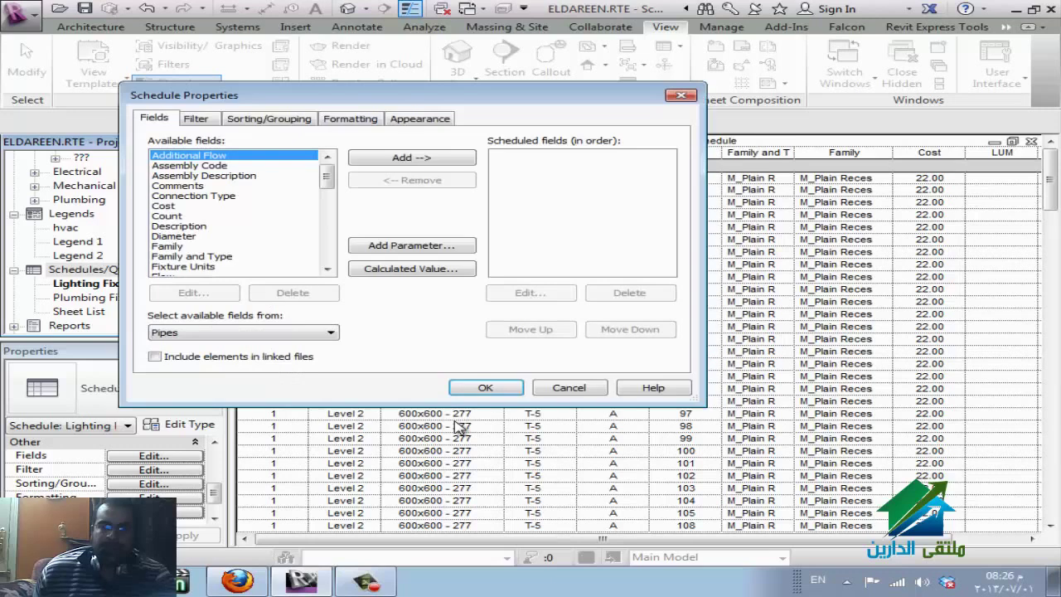
# - Add the Cost, Count, Flow, Size, Type Mark, System Name and System Type fields
pyautogui.doubleClick(168, 205)
pyautogui.doubleClick(173, 206)
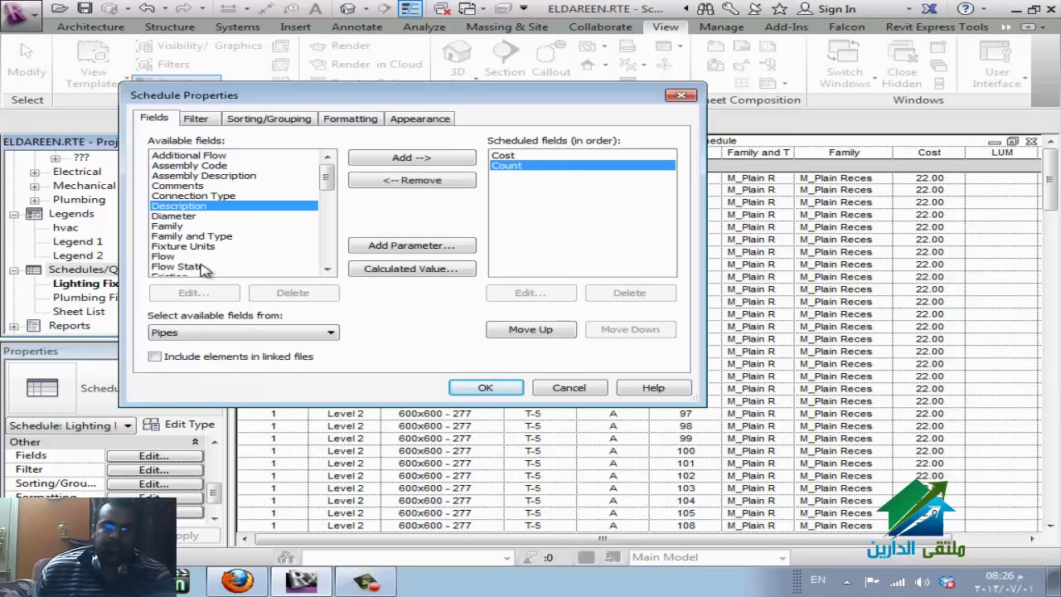
pyautogui.doubleClick(232, 256)
pyautogui.scroll(-2, 232, 253)
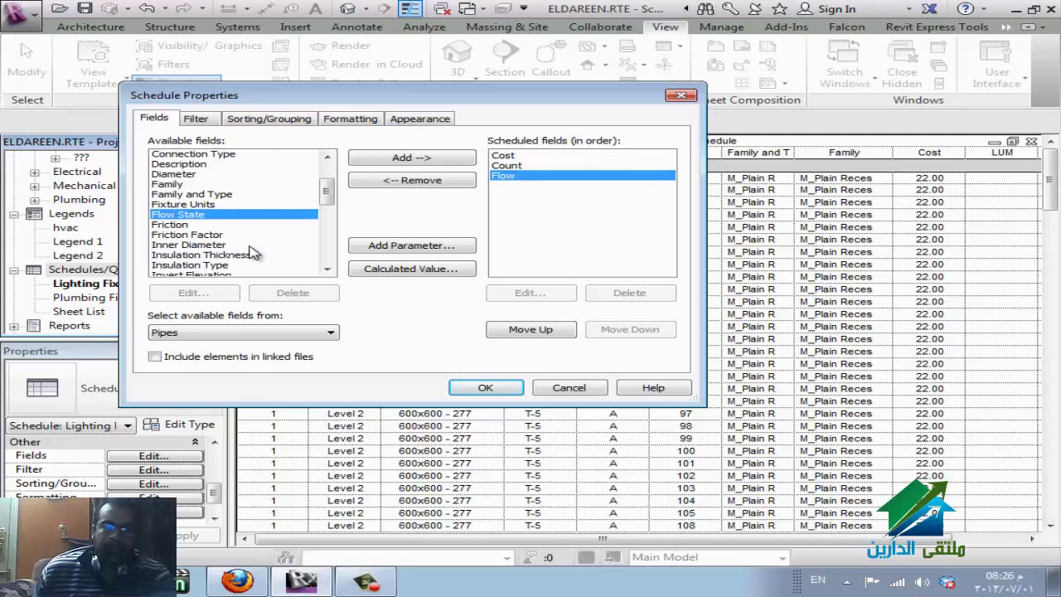
pyautogui.scroll(-2, 282, 240)
pyautogui.scroll(-3, 278, 241)
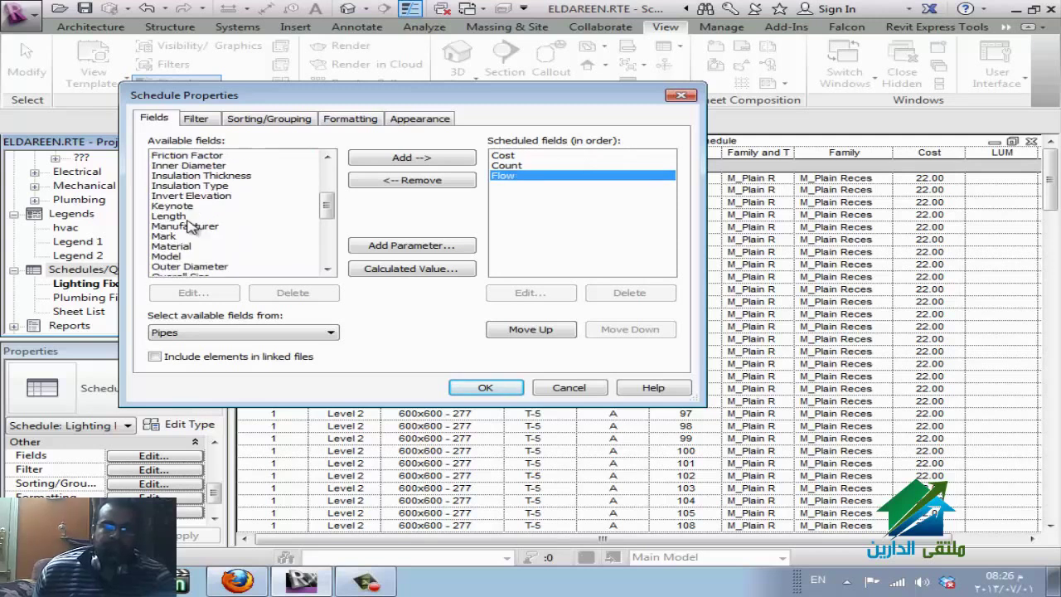
pyautogui.scroll(-4, 256, 247)
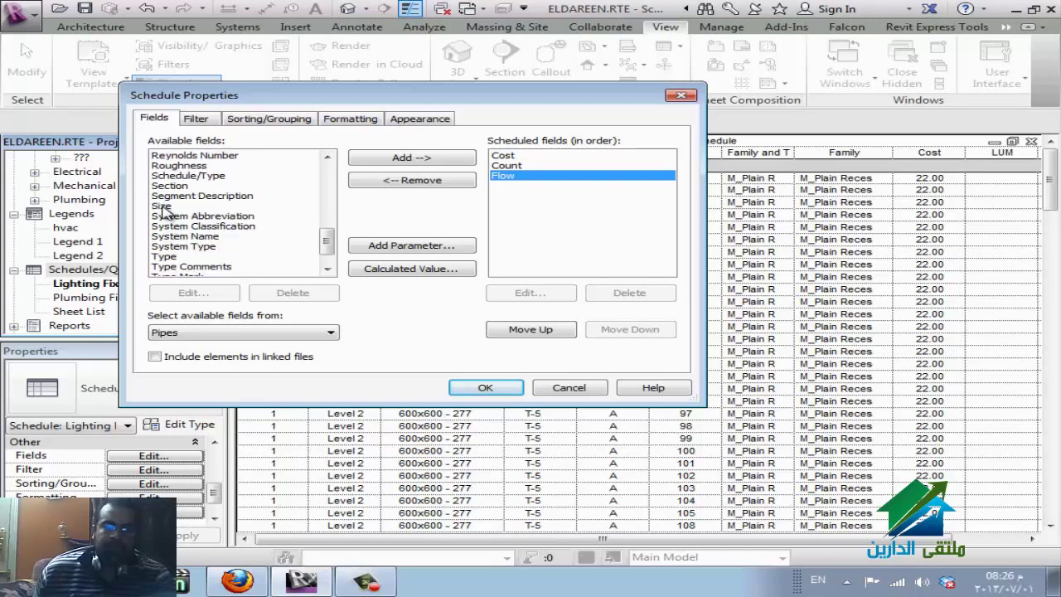
pyautogui.doubleClick(162, 206)
pyautogui.doubleClick(176, 266)
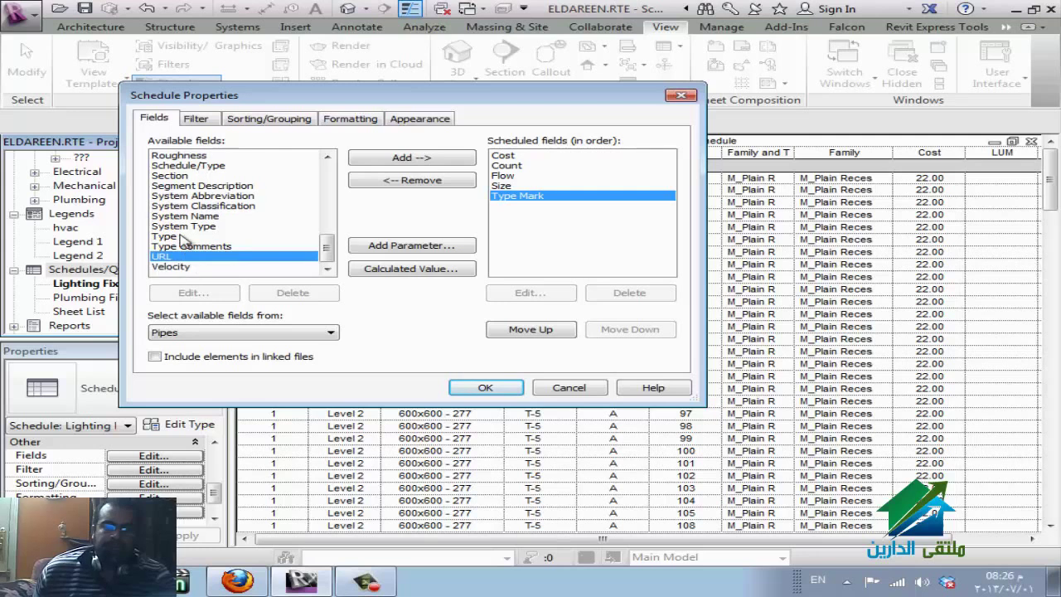
pyautogui.doubleClick(188, 217)
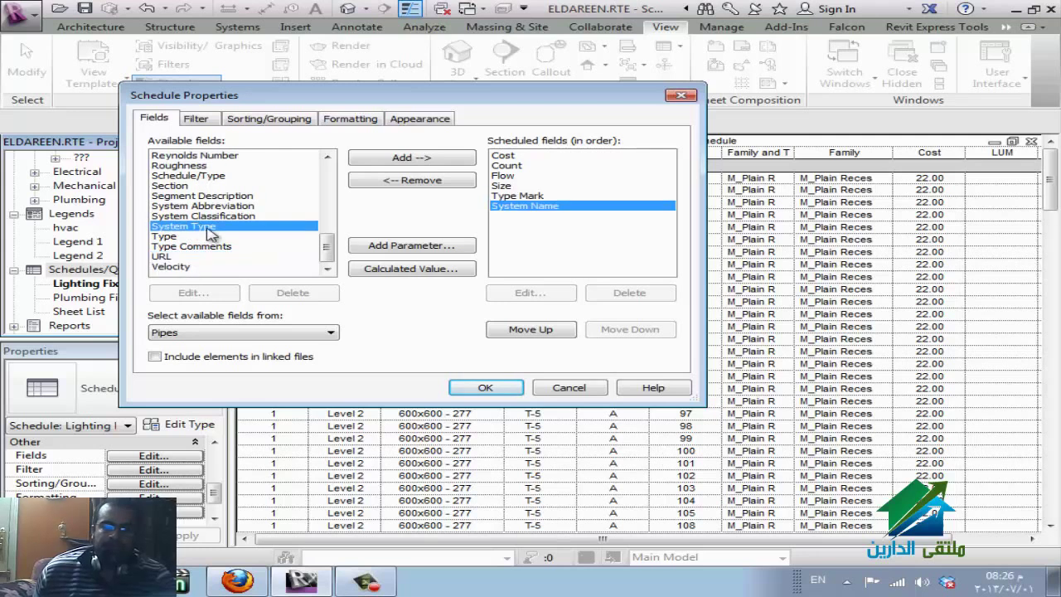
pyautogui.doubleClick(208, 227)
# - Add the Length field and confirm the schedule's field list
pyautogui.scroll(5, 240, 240)
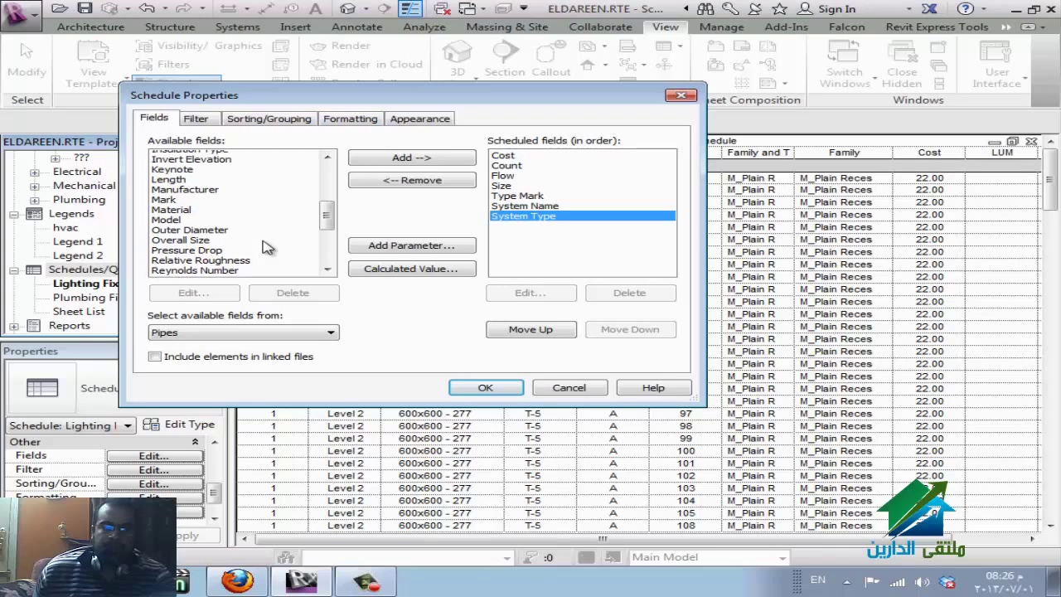
pyautogui.scroll(2, 266, 247)
pyautogui.scroll(4, 267, 247)
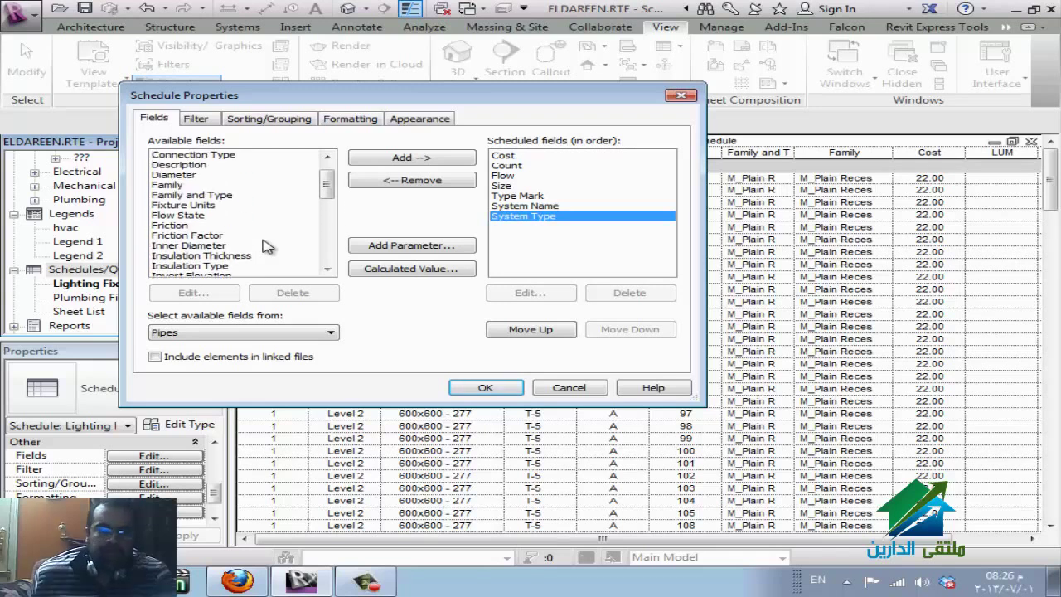
pyautogui.scroll(-1, 267, 247)
pyautogui.scroll(-2, 267, 246)
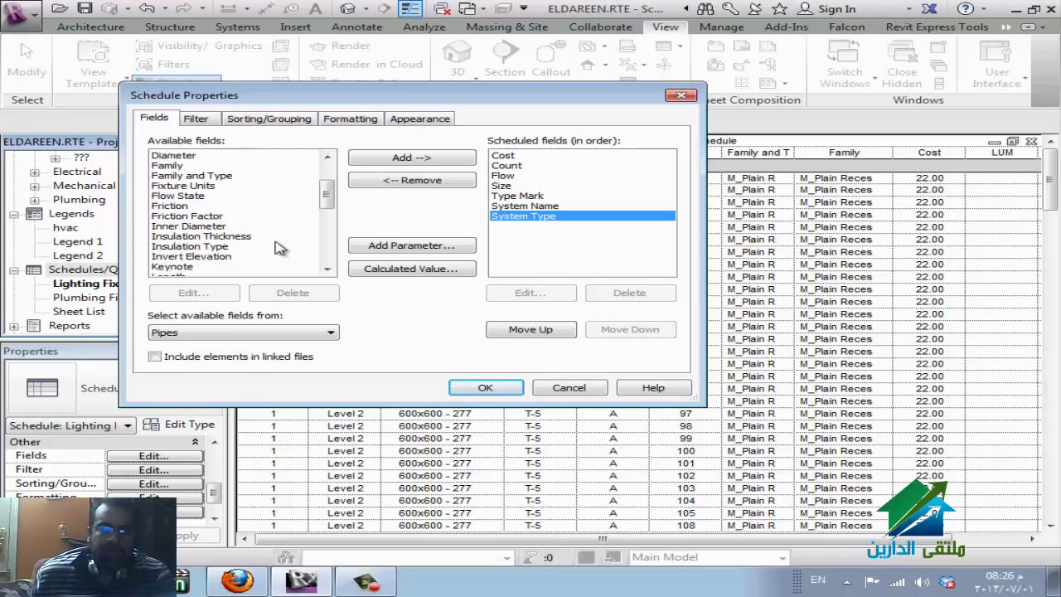
pyautogui.scroll(-2, 286, 261)
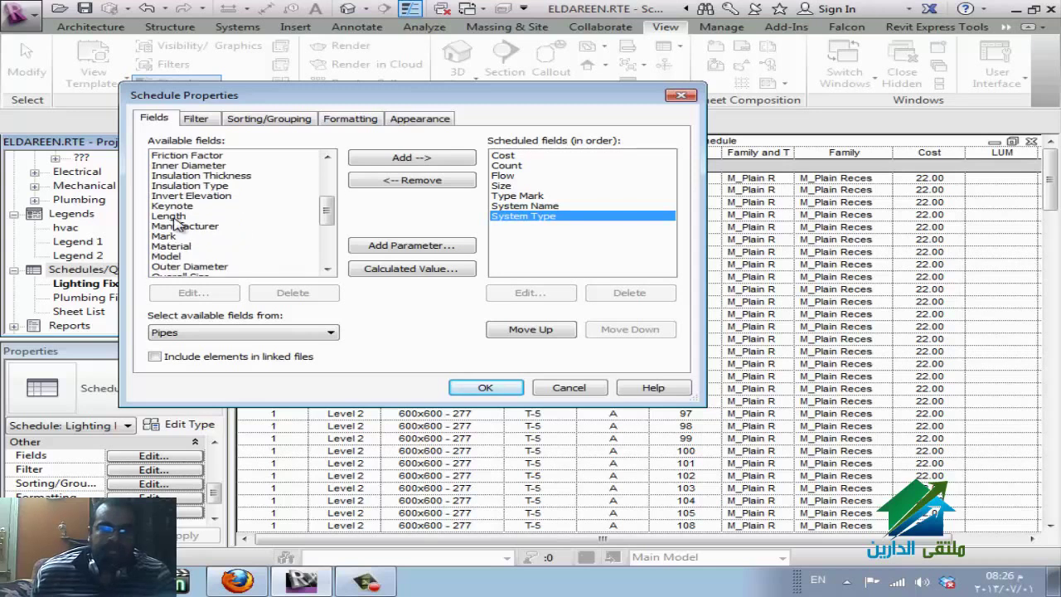
pyautogui.doubleClick(187, 222)
pyautogui.scroll(-1, 298, 239)
pyautogui.scroll(-2, 298, 240)
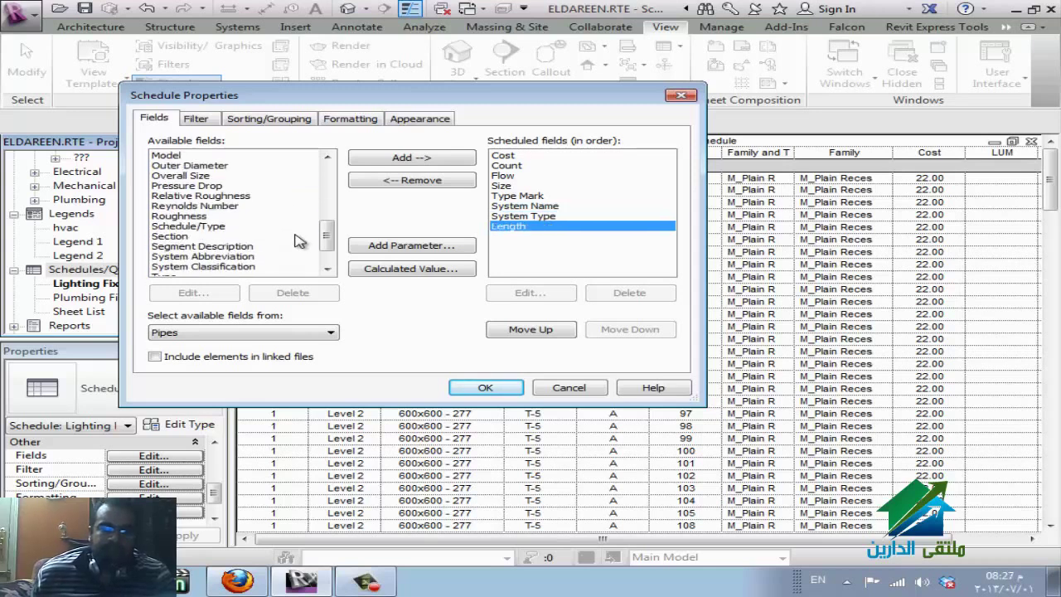
pyautogui.scroll(-1, 299, 247)
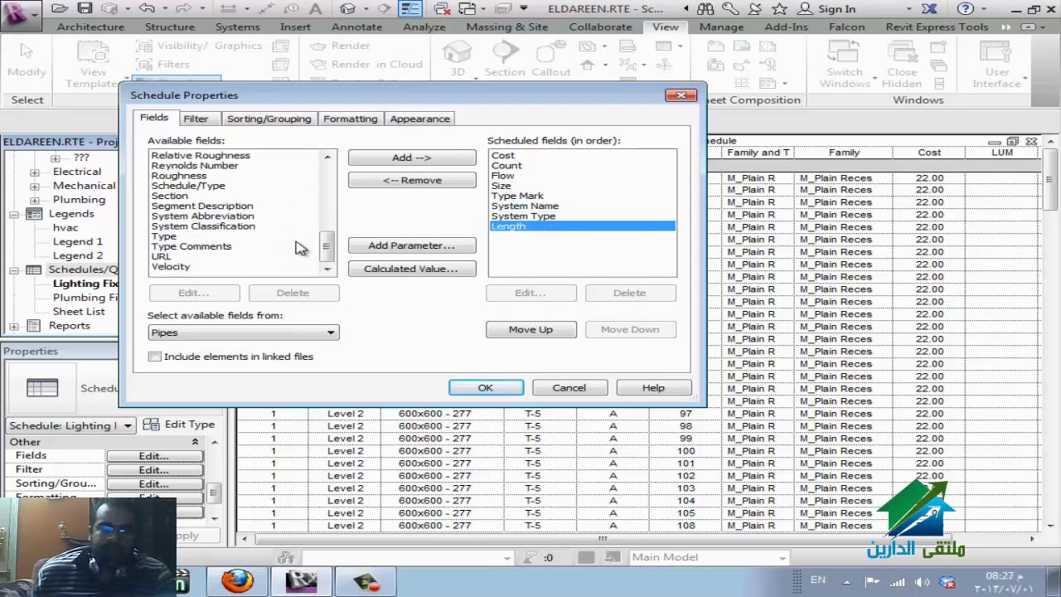
pyautogui.click(482, 386)
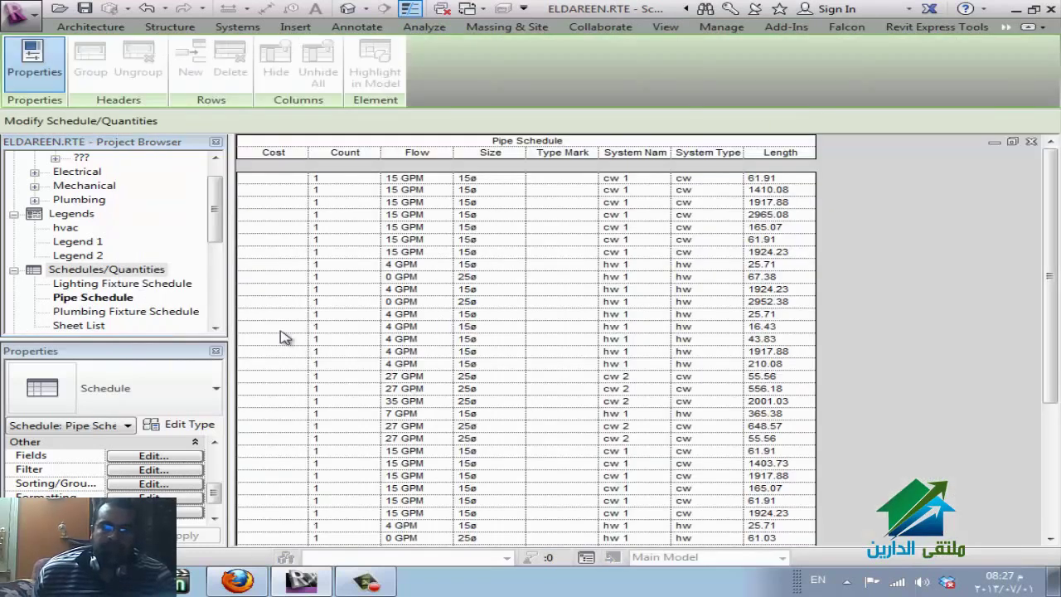
# - Select the 4 GPM pipe row and highlight that pipe in the model
pyautogui.click(272, 326)
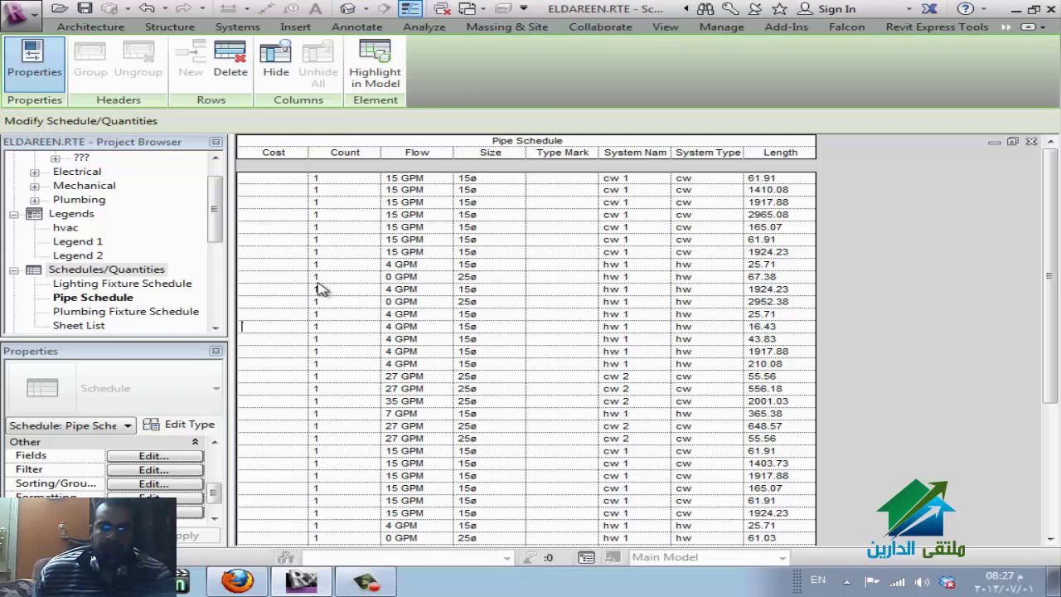
pyautogui.click(270, 240)
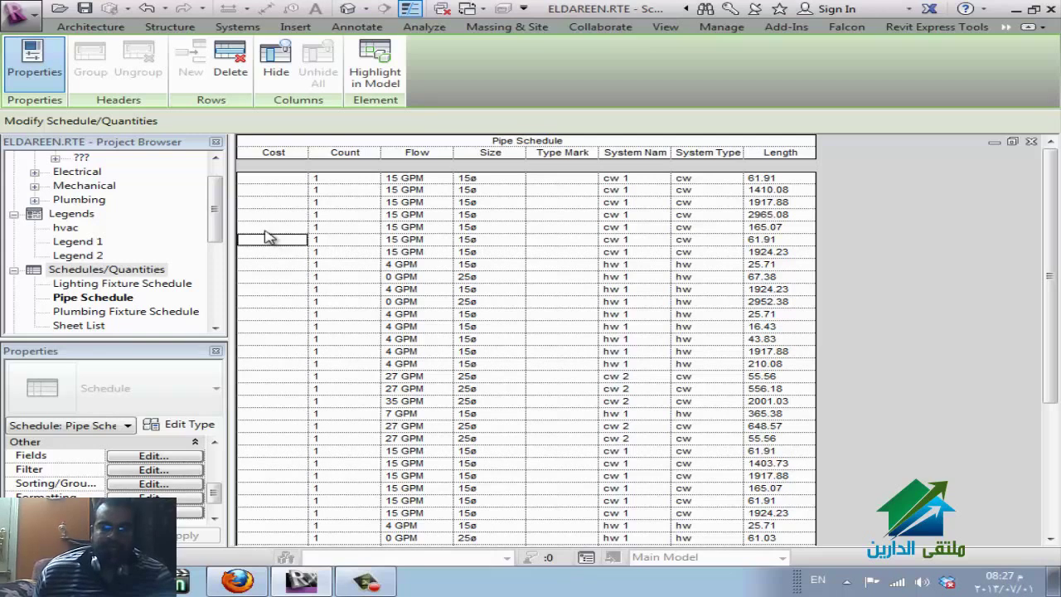
pyautogui.click(267, 191)
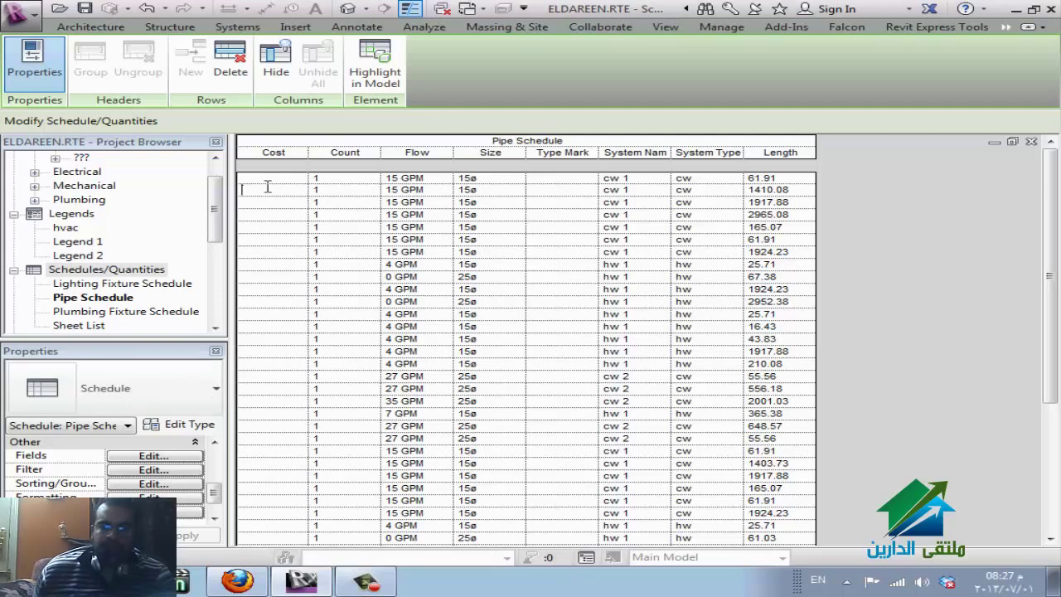
pyautogui.click(286, 267)
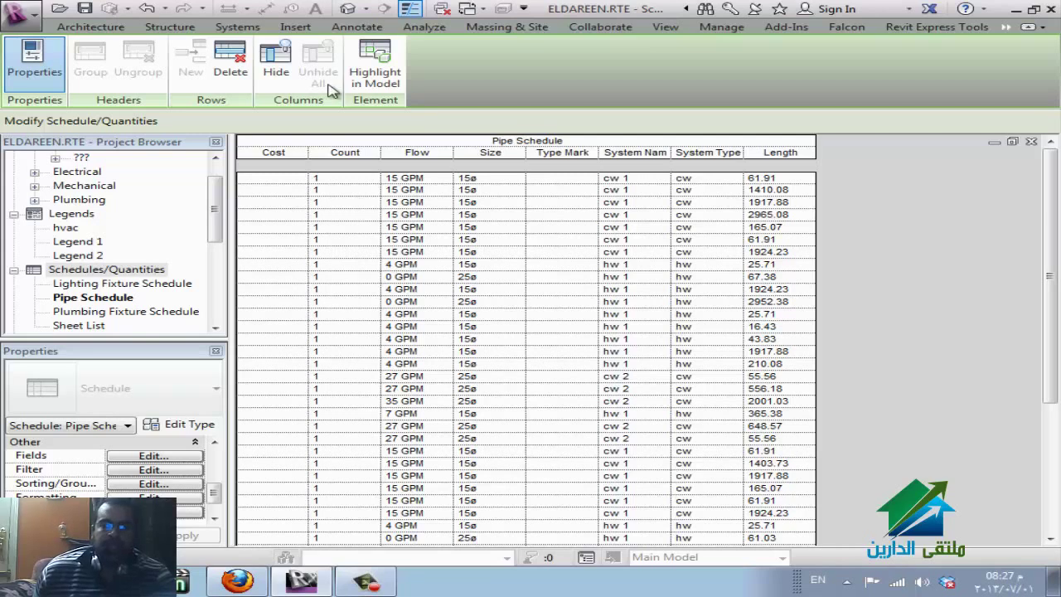
pyautogui.click(377, 79)
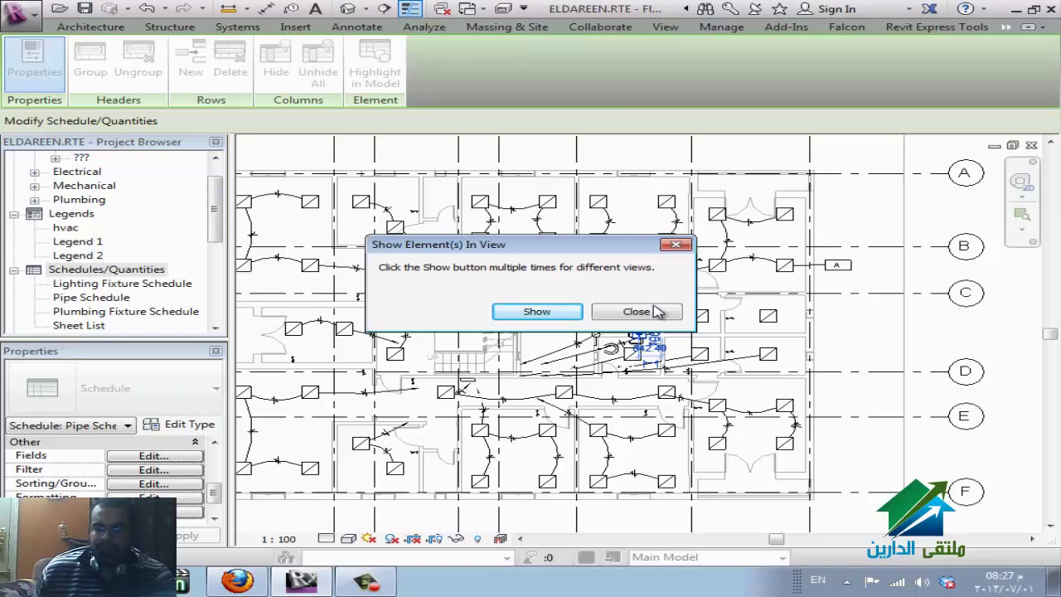
# - Switch the plan to a finer detail level so pipes show their width
pyautogui.click(636, 313)
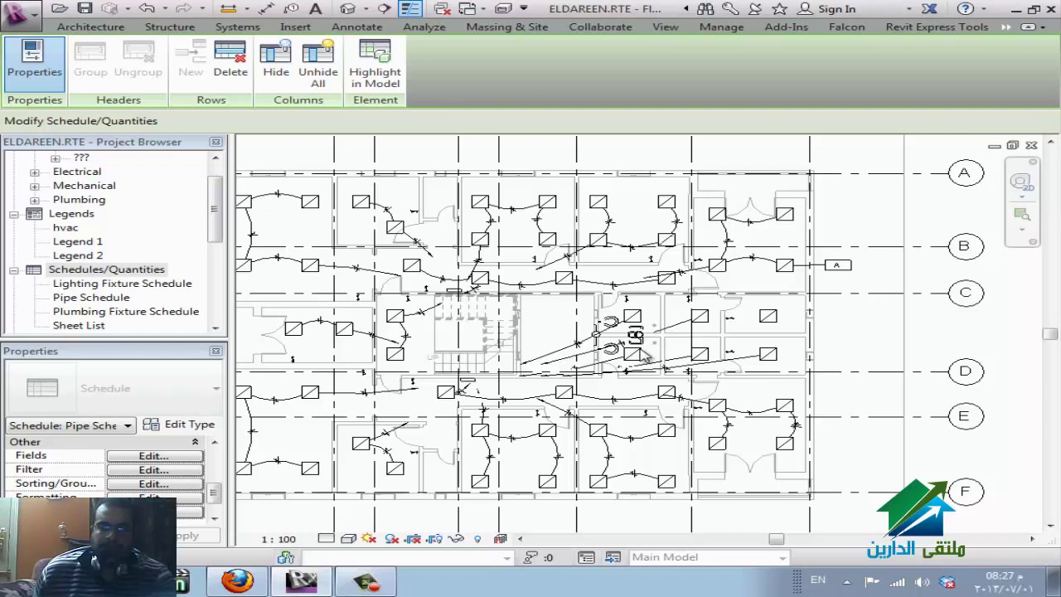
pyautogui.scroll(5, 636, 342)
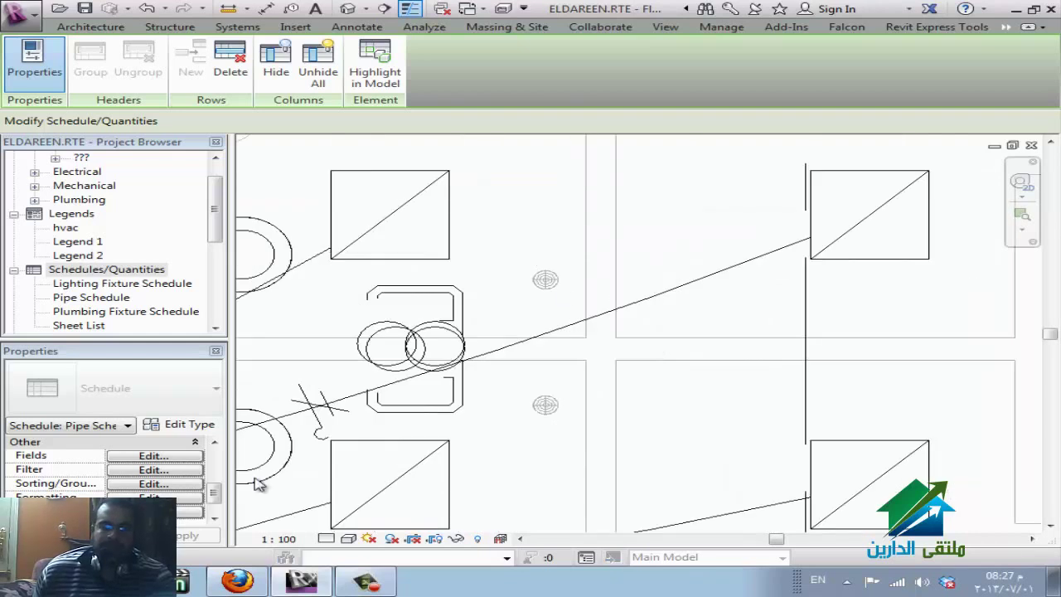
pyautogui.click(334, 540)
pyautogui.click(334, 541)
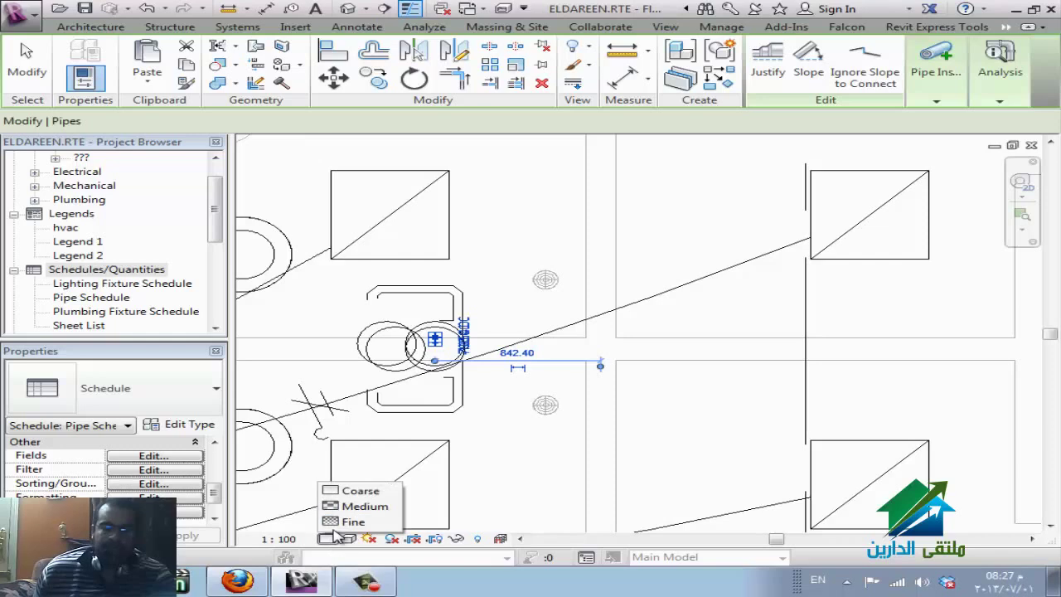
pyautogui.click(348, 519)
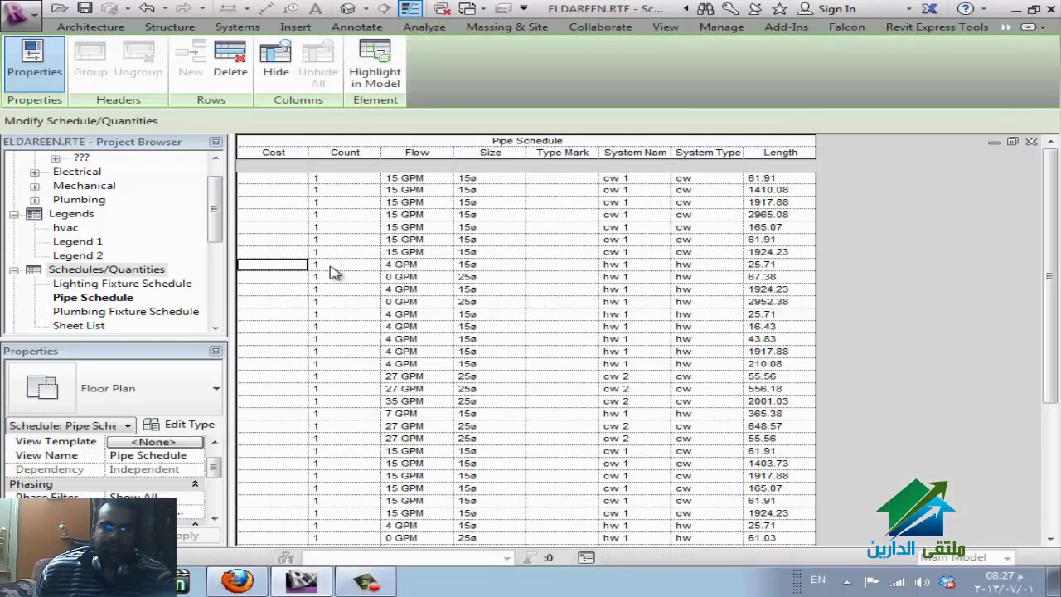
# - Locate the pipe again in plan views, clear the selection and reopen the Pipe Schedule
pyautogui.click(375, 66)
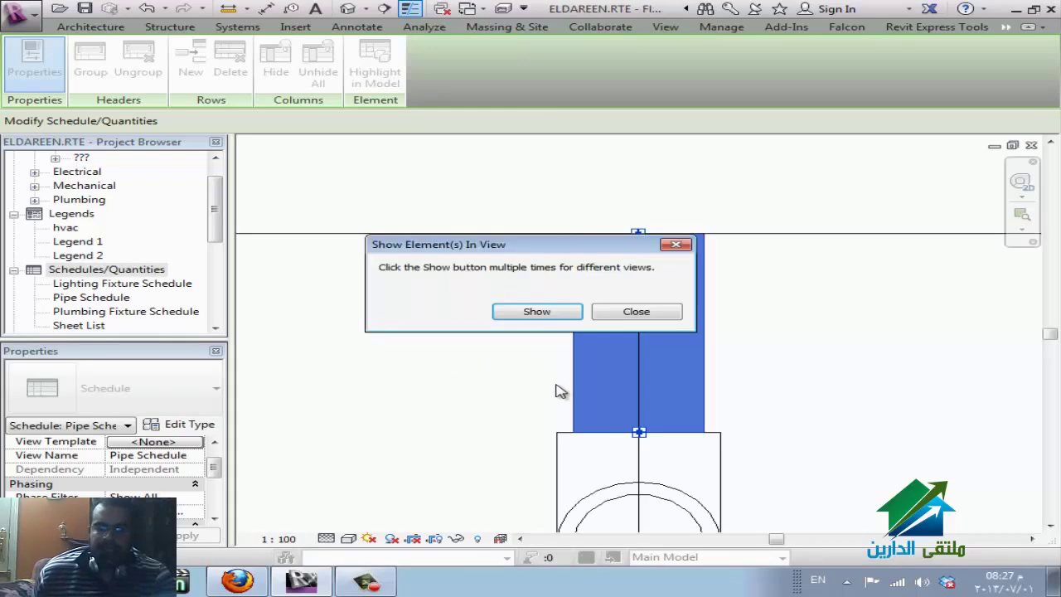
pyautogui.click(530, 312)
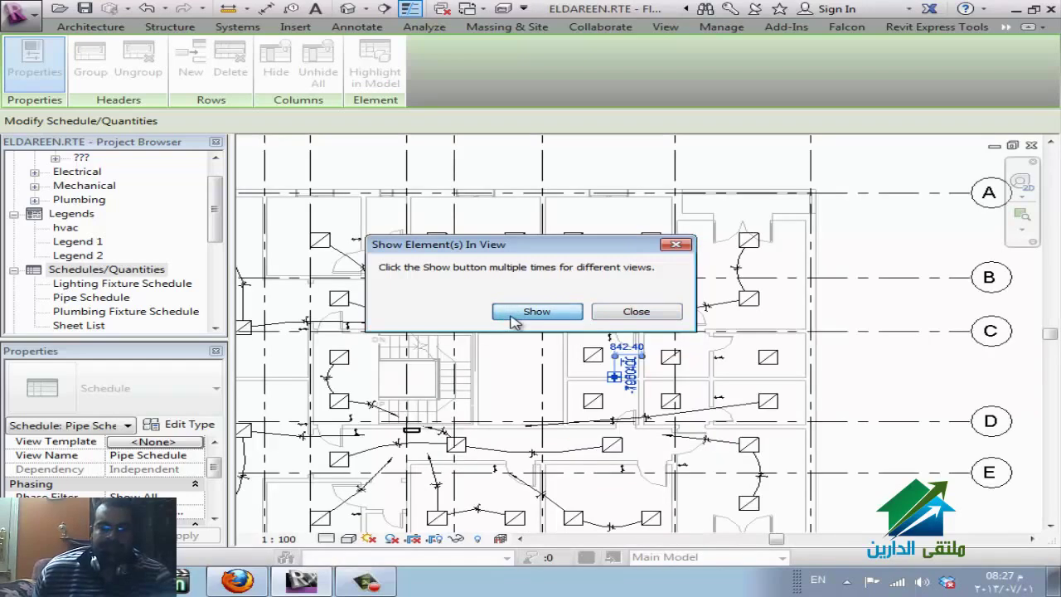
pyautogui.click(513, 319)
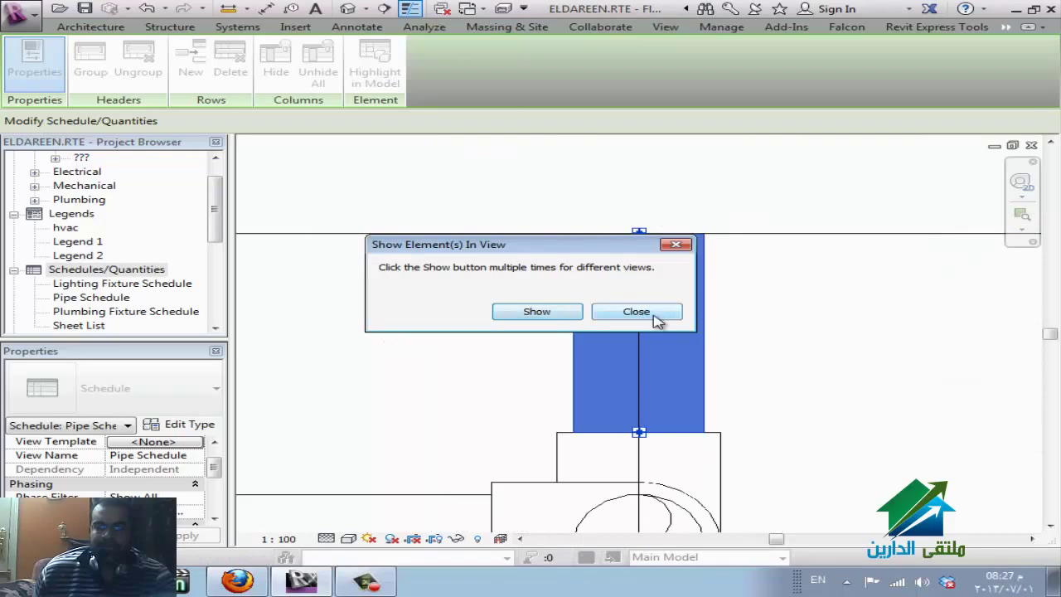
pyautogui.click(609, 314)
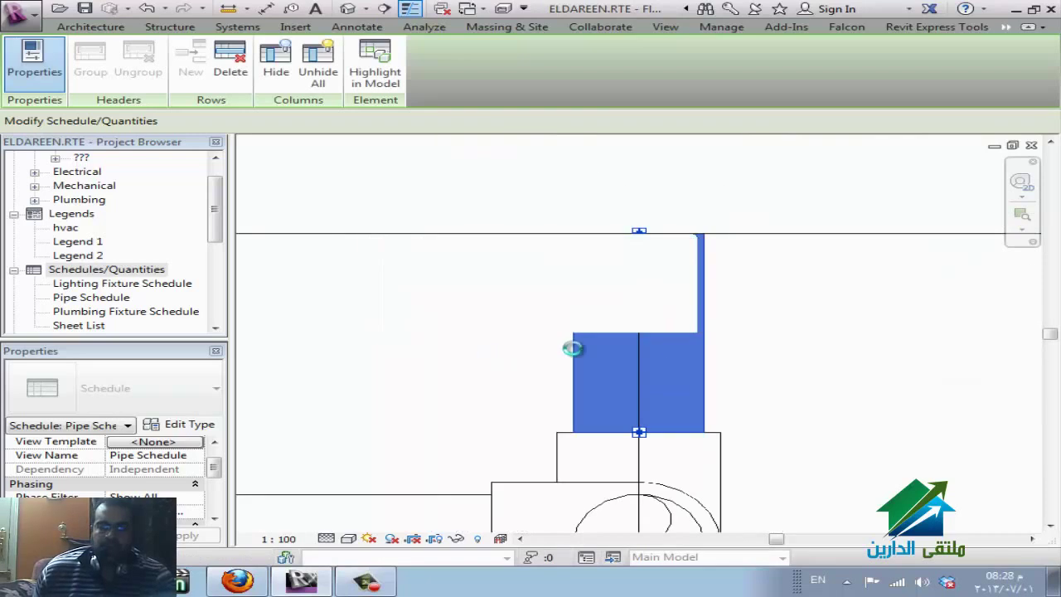
pyautogui.click(705, 328)
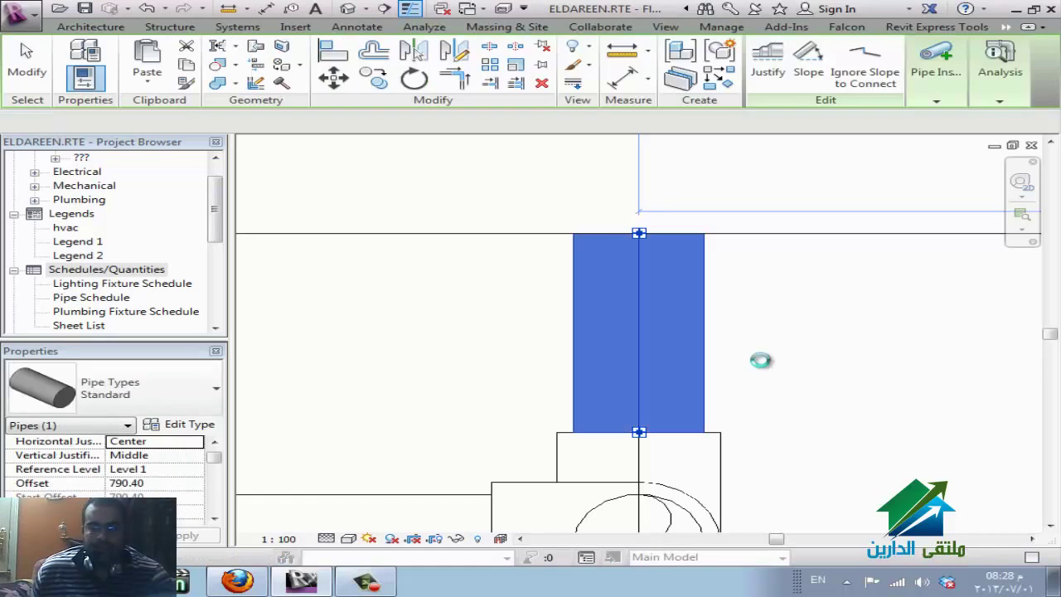
pyautogui.press('Escape')
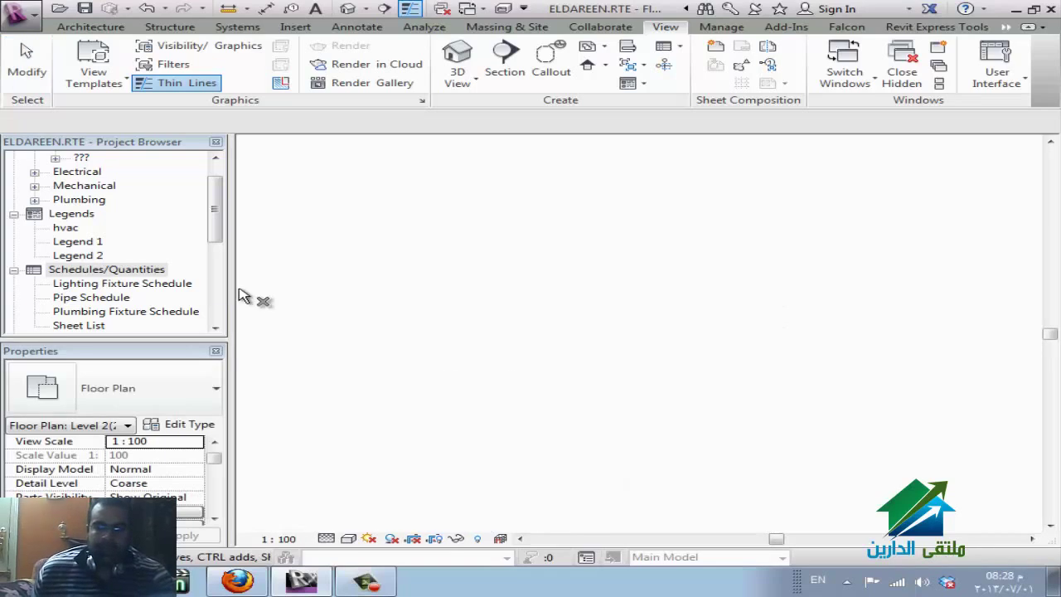
pyautogui.doubleClick(96, 299)
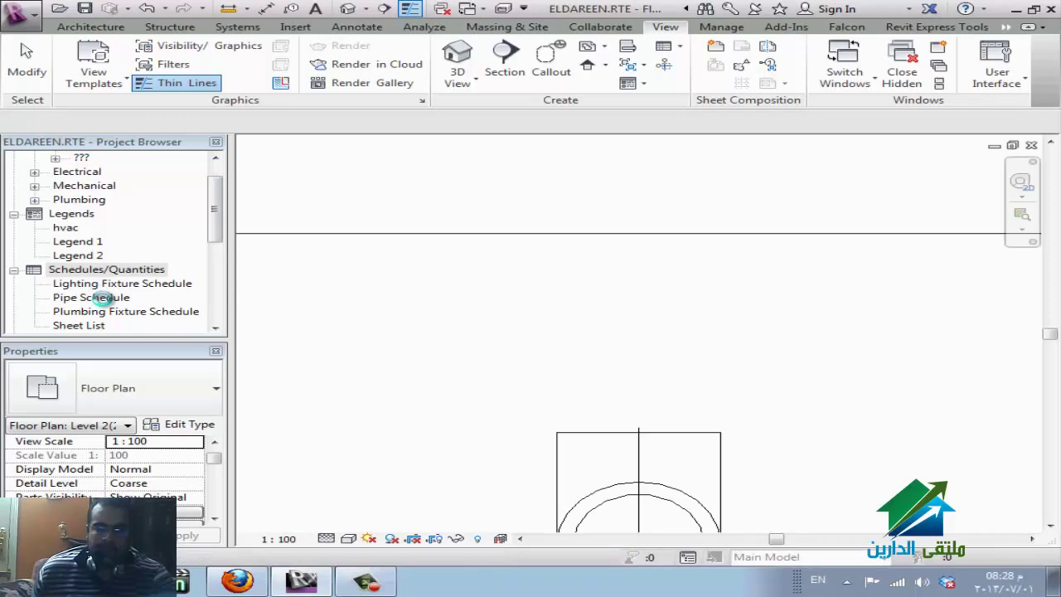
pyautogui.doubleClick(105, 300)
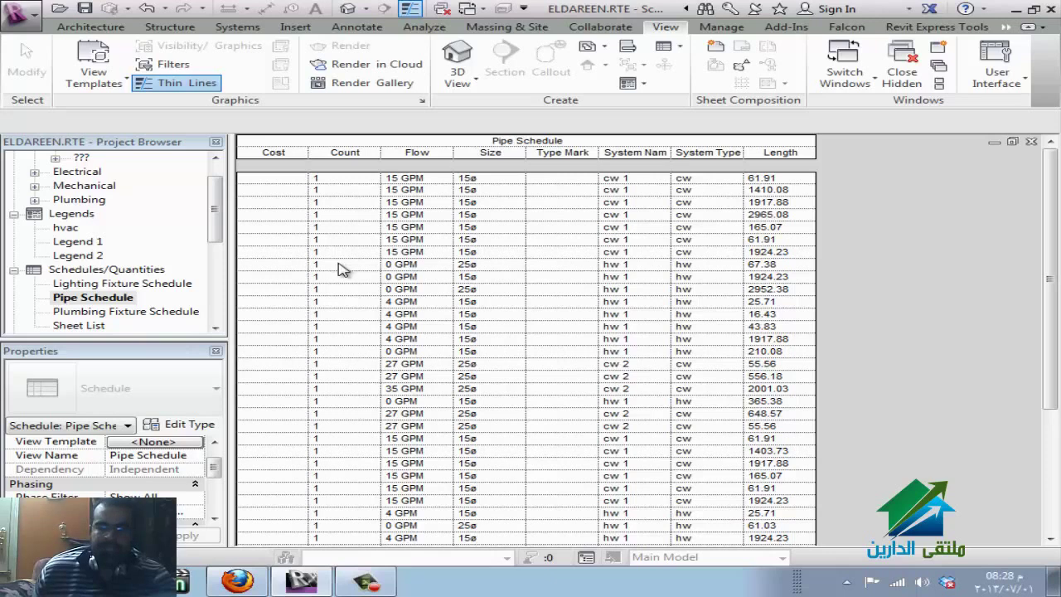
# - Delete the 4 GPM hw 1 pipe row (length 25.71) and show the Level 1 floor plan
pyautogui.click(398, 265)
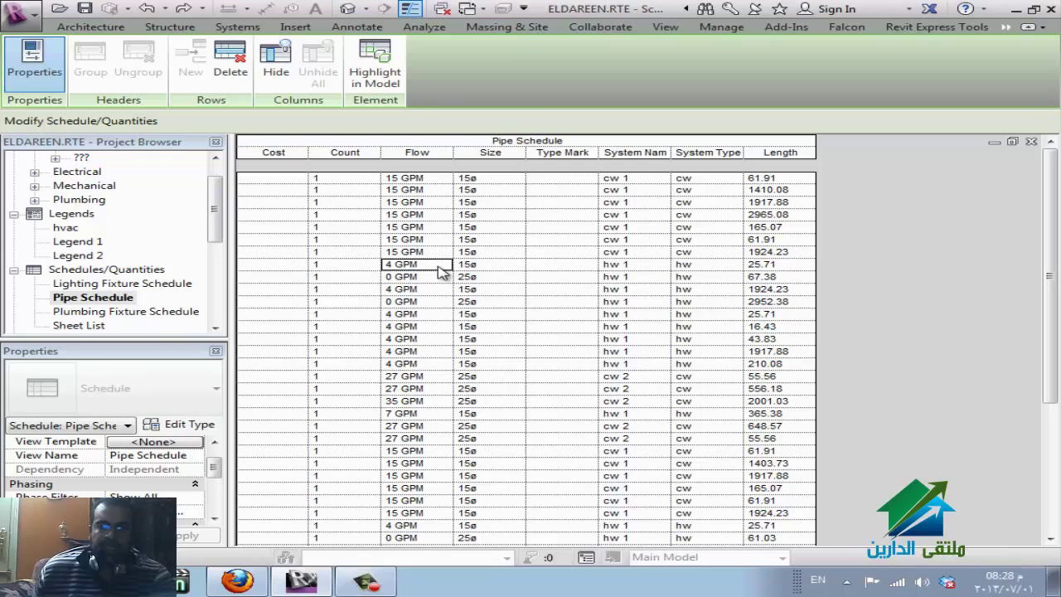
pyautogui.click(233, 65)
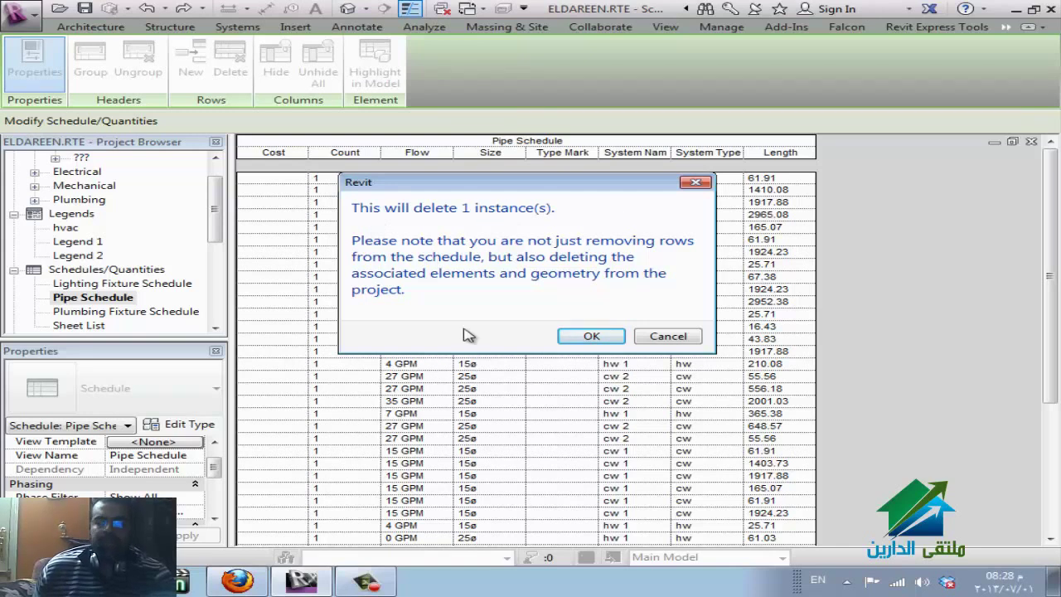
pyautogui.click(601, 343)
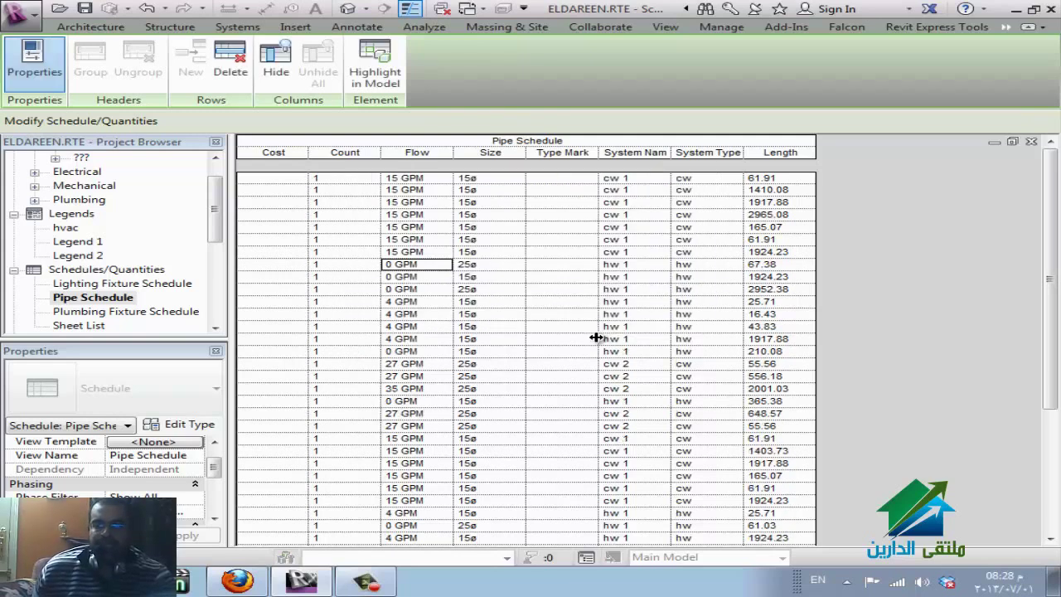
pyautogui.hotkey('ctrl', 'Tab')
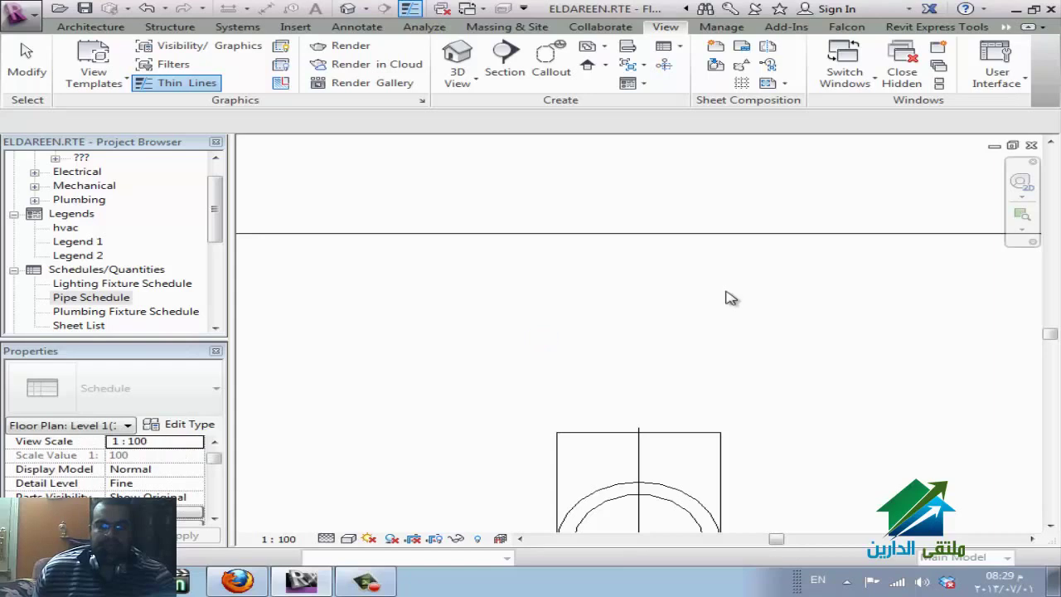
# - Cycle through the open views, then reopen the Pipe Schedule from the Project Browser
pyautogui.hotkey('ctrl', 'Tab')
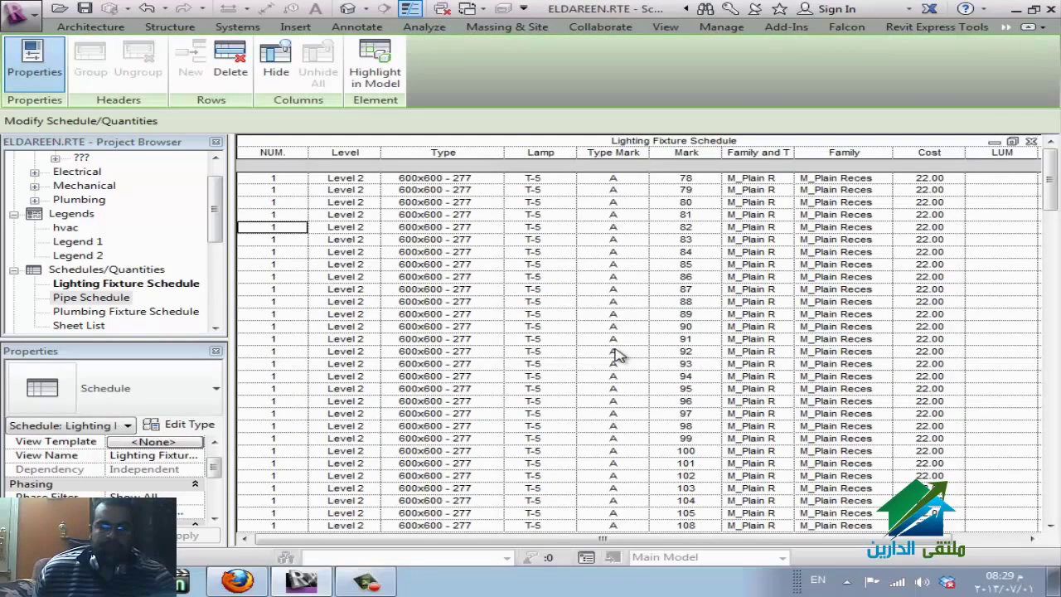
pyautogui.hotkey('ctrl', 'Tab')
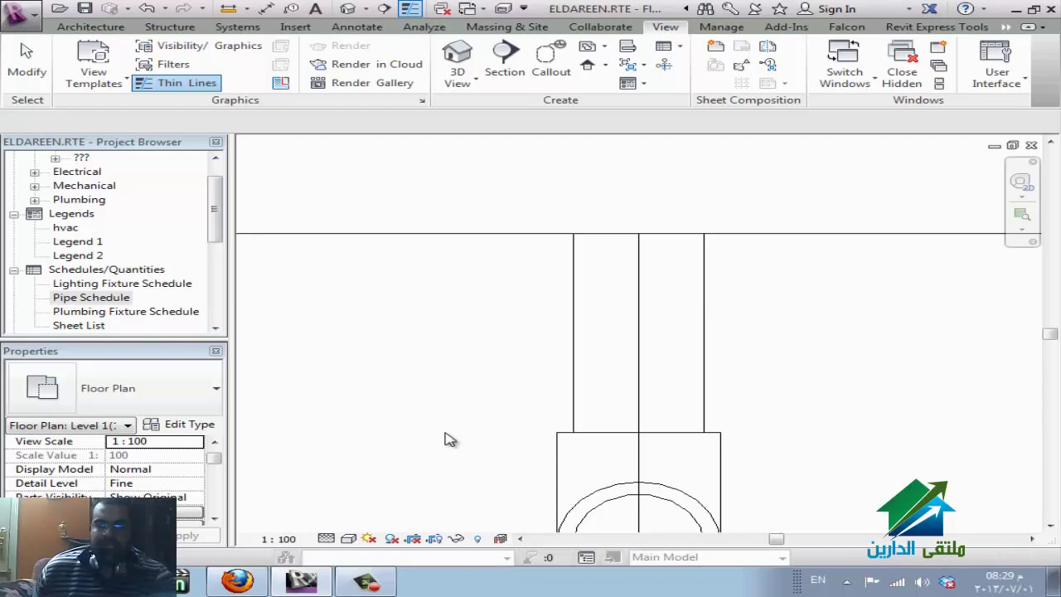
pyautogui.click(117, 301)
pyautogui.doubleClick(117, 300)
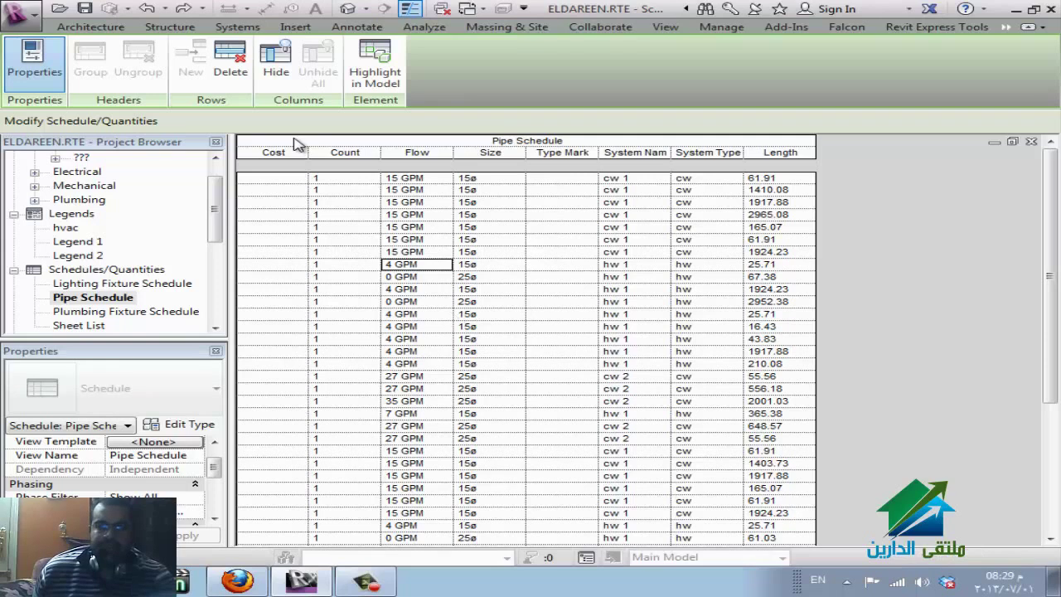
# - Select the Cost cells of rows 4 to 7 and narrow the Cost column slightly
pyautogui.click(279, 276)
pyautogui.press('Up')
pyautogui.press('Up')
pyautogui.press('Up')
pyautogui.press('Up')
pyautogui.press('Up')
pyautogui.keyDown('shift'); pyautogui.moveTo(272, 246); pyautogui.dragTo(274, 264); pyautogui.keyUp('shift')
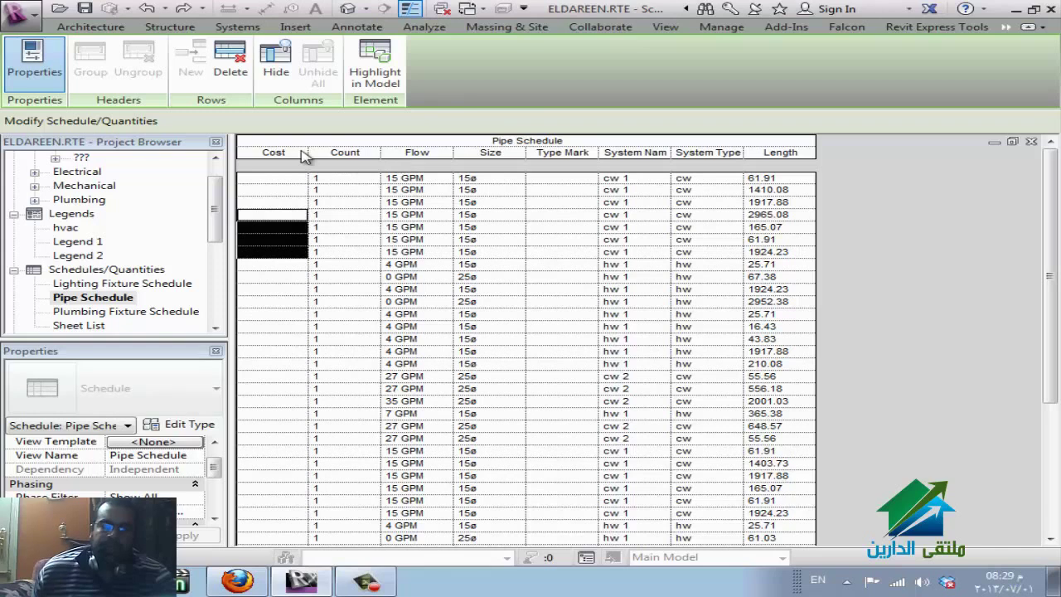
pyautogui.moveTo(305, 151); pyautogui.dragTo(302, 151)
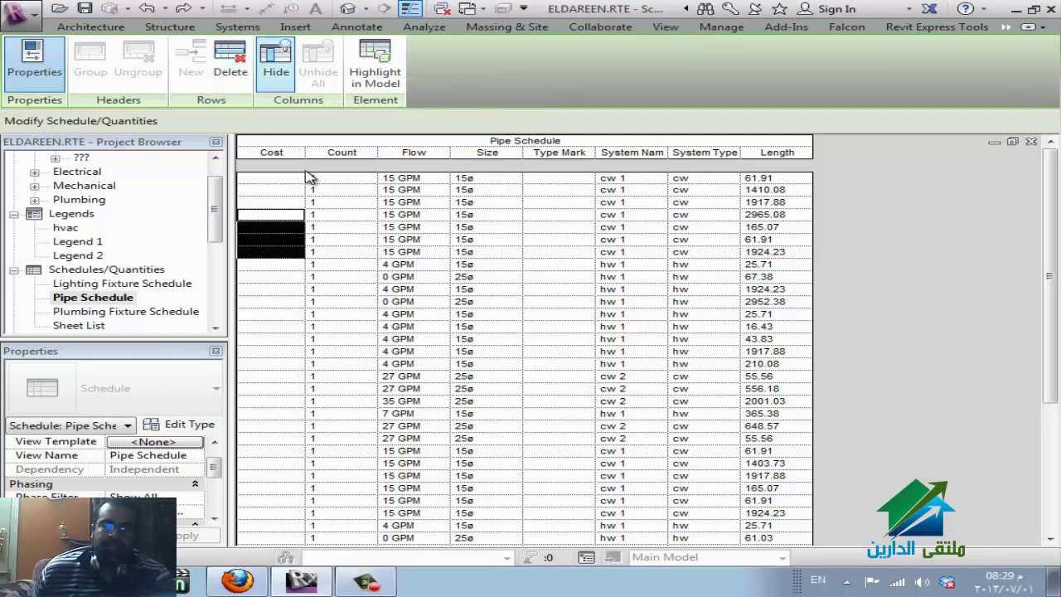
# - Clear the Cost and Count selections, then select the adjacent System Name and System Type headers
pyautogui.click(290, 217)
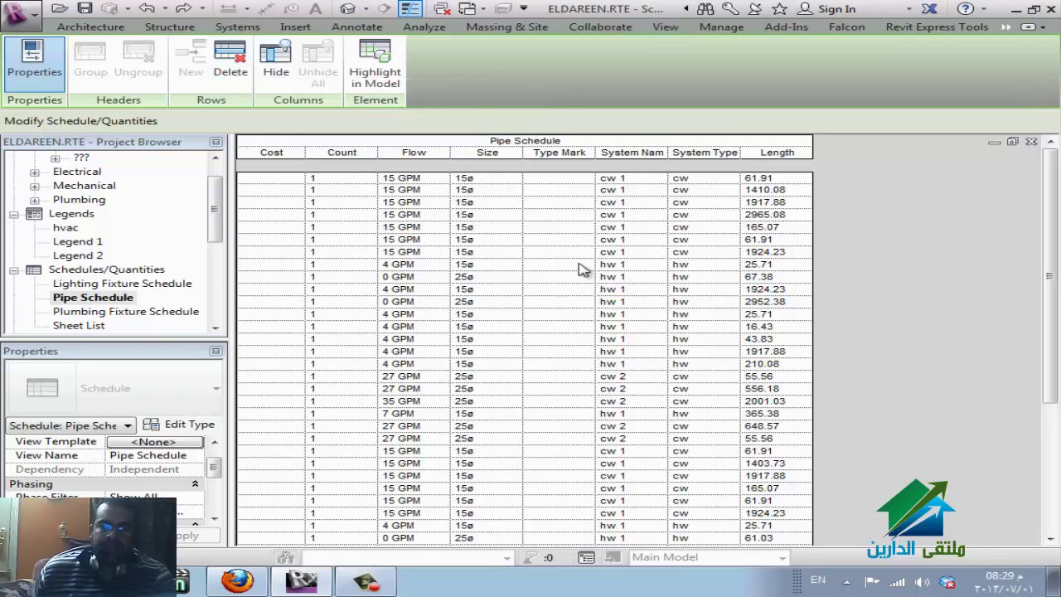
pyautogui.moveTo(330, 159); pyautogui.dragTo(286, 157)
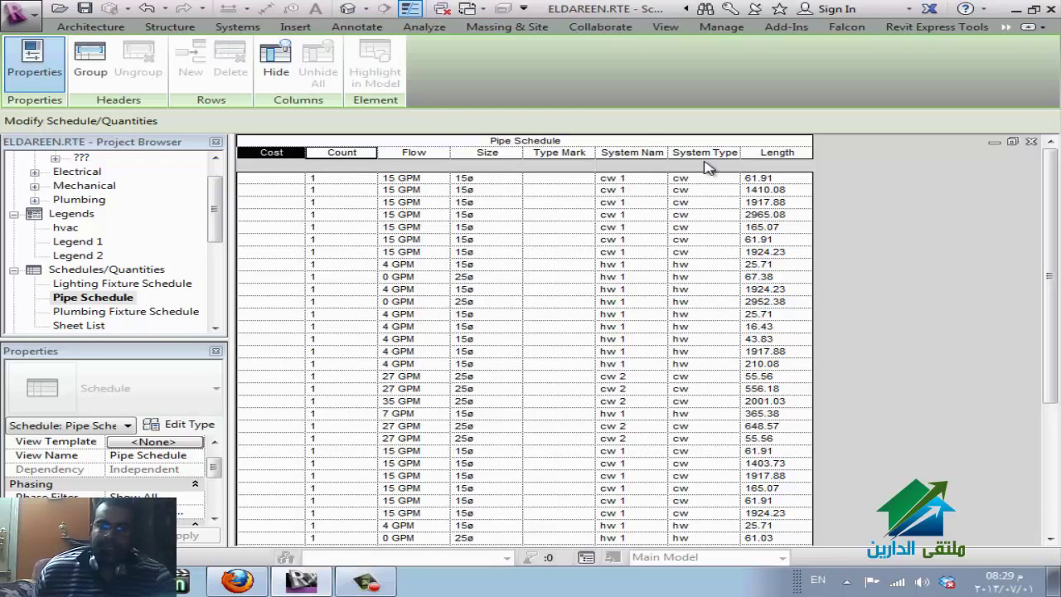
pyautogui.click(731, 157)
pyautogui.moveTo(630, 163); pyautogui.dragTo(696, 163)
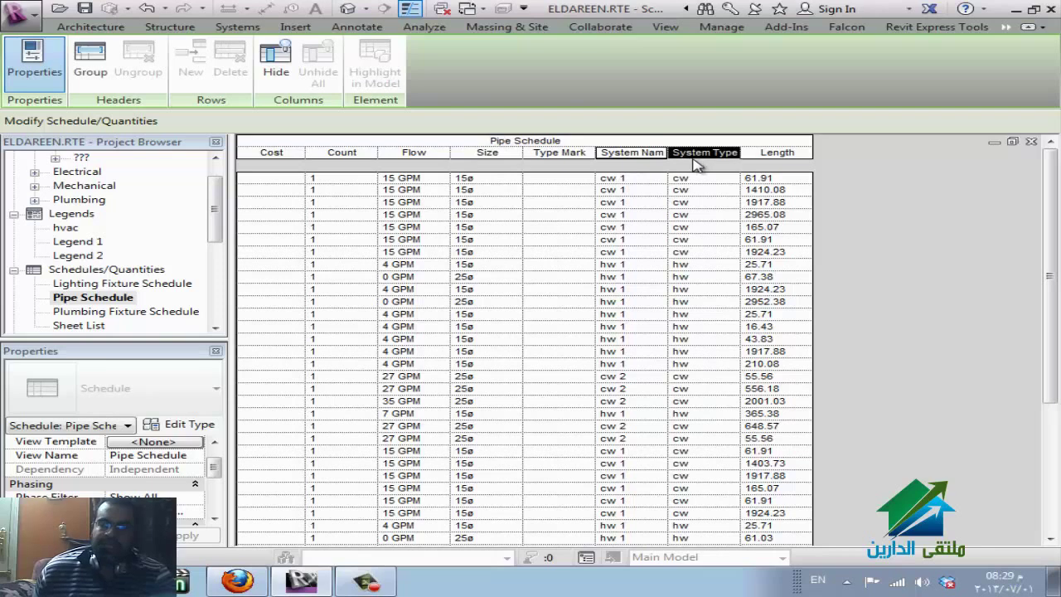
pyautogui.click(634, 159)
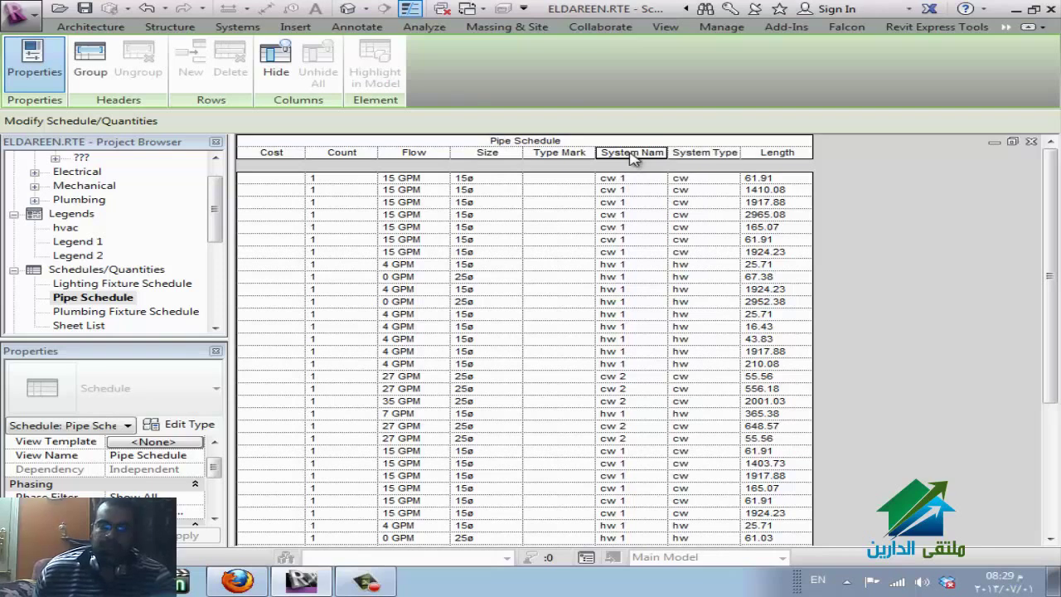
pyautogui.click(684, 157)
pyautogui.moveTo(684, 159); pyautogui.dragTo(638, 162)
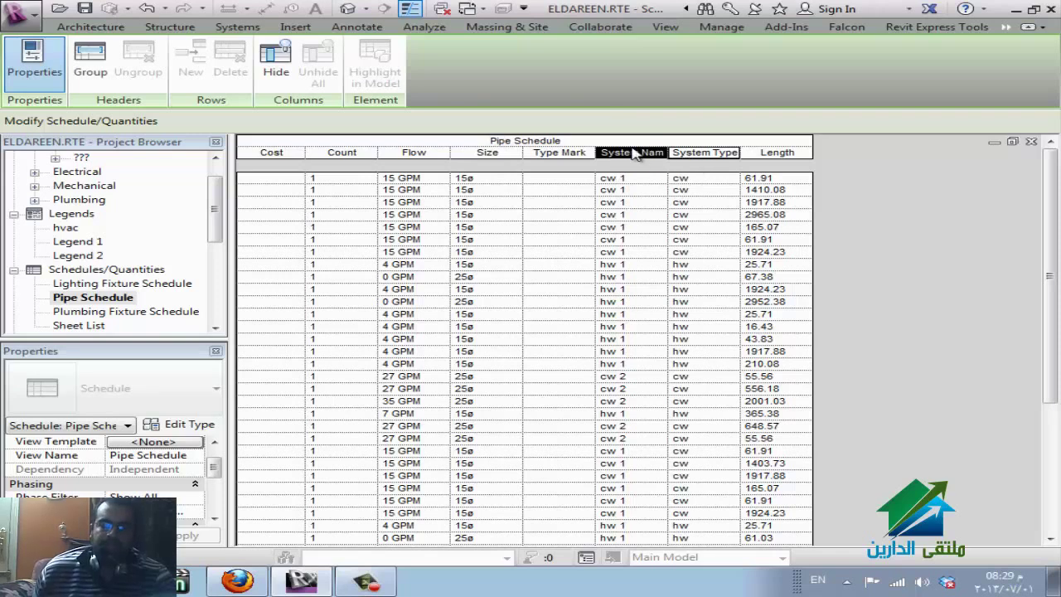
# - Group System Name and System Type under a new heading labelled SYSTEM
pyautogui.click(106, 79)
pyautogui.click(652, 154)
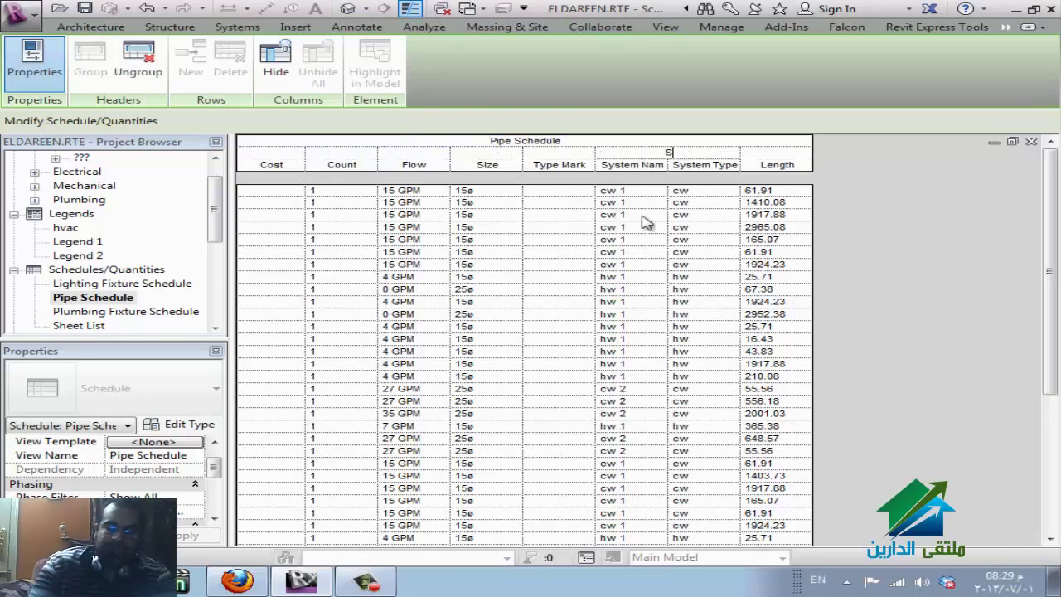
pyautogui.write('SYSTEM')
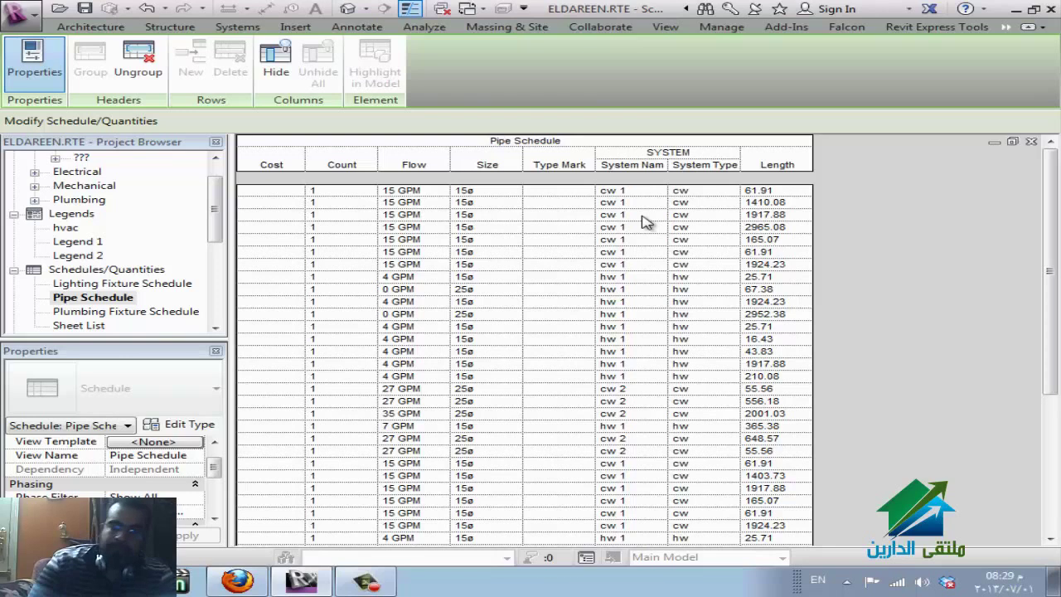
pyautogui.press('Return')
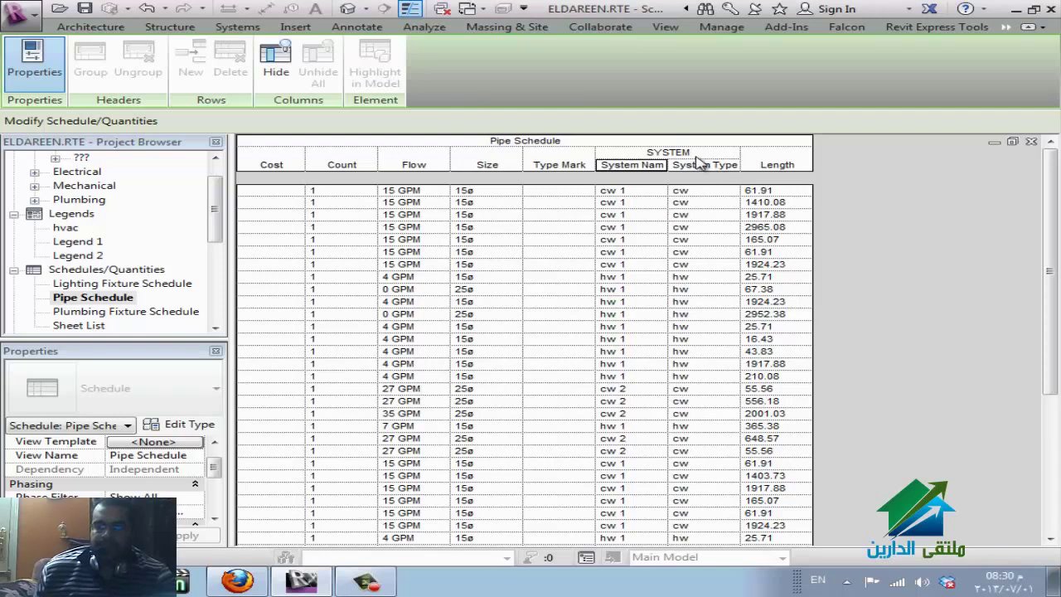
# - Reselect the System Name and System Type headers and the SYSTEM group heading
pyautogui.click(698, 162)
pyautogui.click(688, 153)
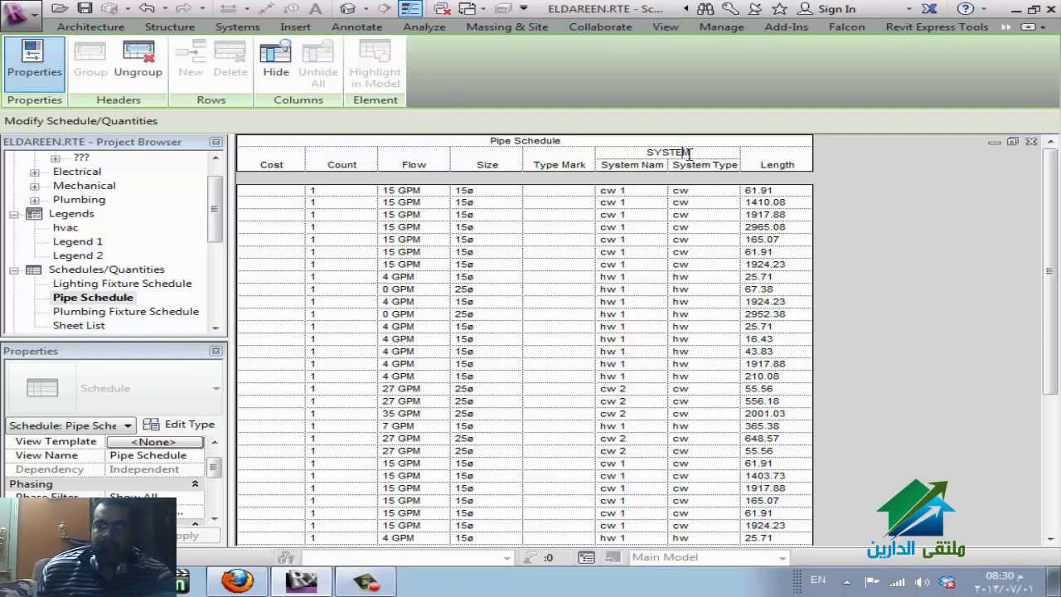
pyautogui.click(691, 166)
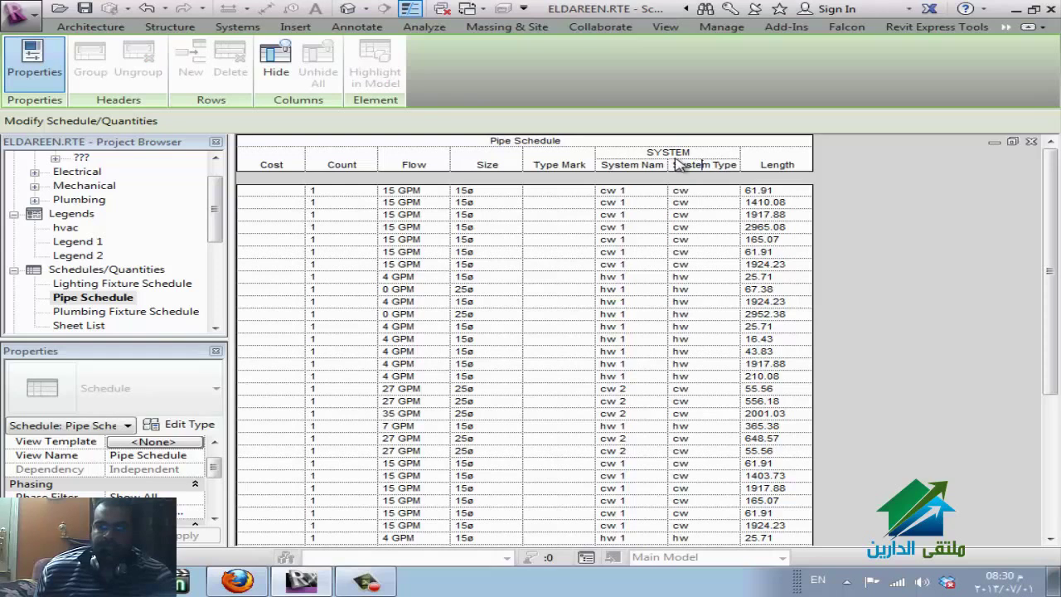
pyautogui.rightClick(673, 154)
pyautogui.click(649, 172)
pyautogui.keyDown('shift'); pyautogui.click(699, 169); pyautogui.keyUp('shift')
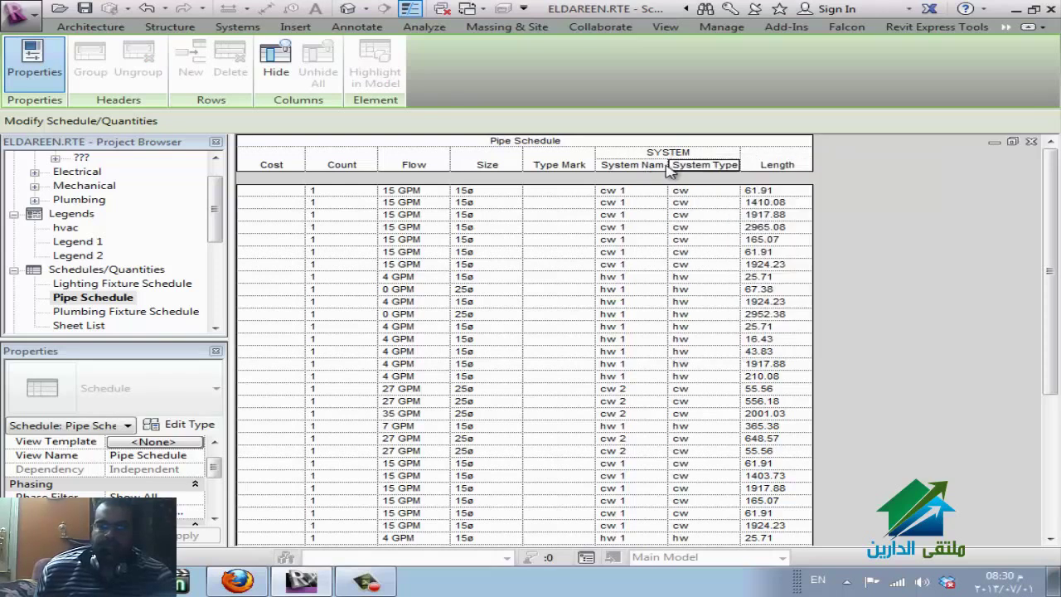
pyautogui.click(654, 151)
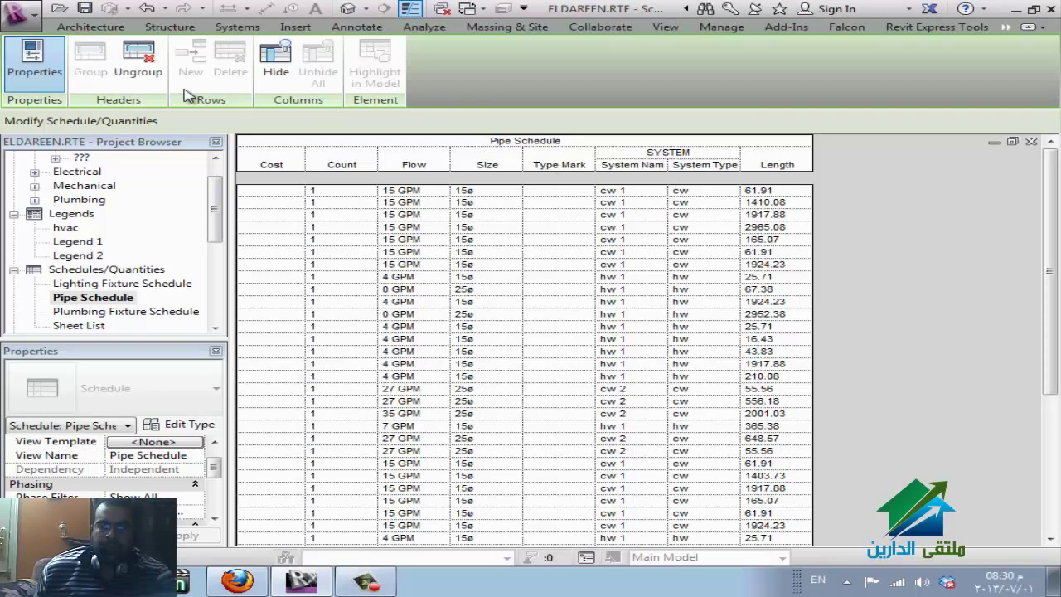
# - Ungroup SYSTEM and regroup System Name and System Type under a blank heading
pyautogui.click(135, 56)
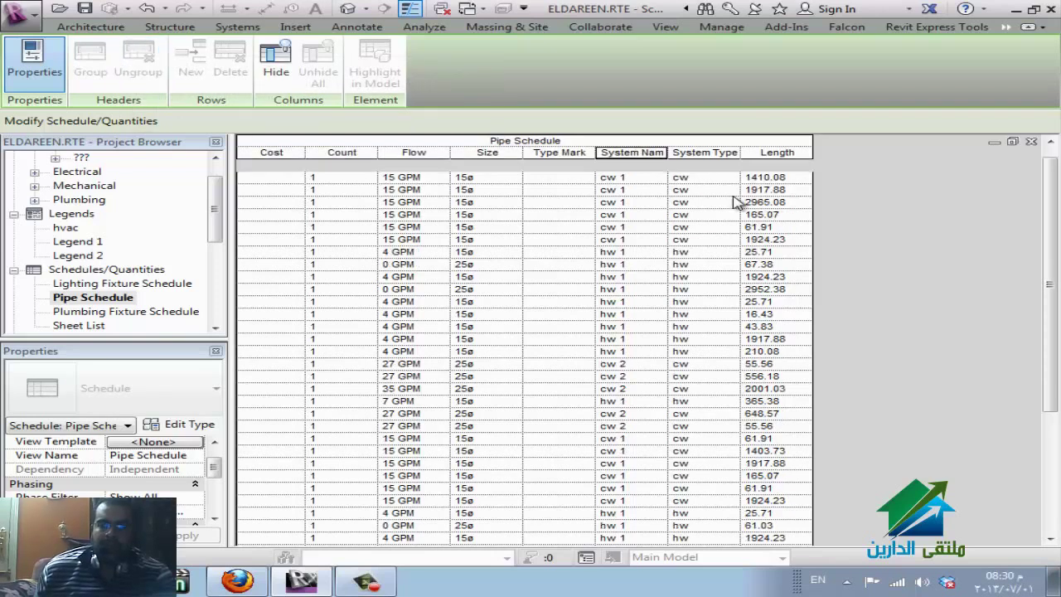
pyautogui.click(656, 154)
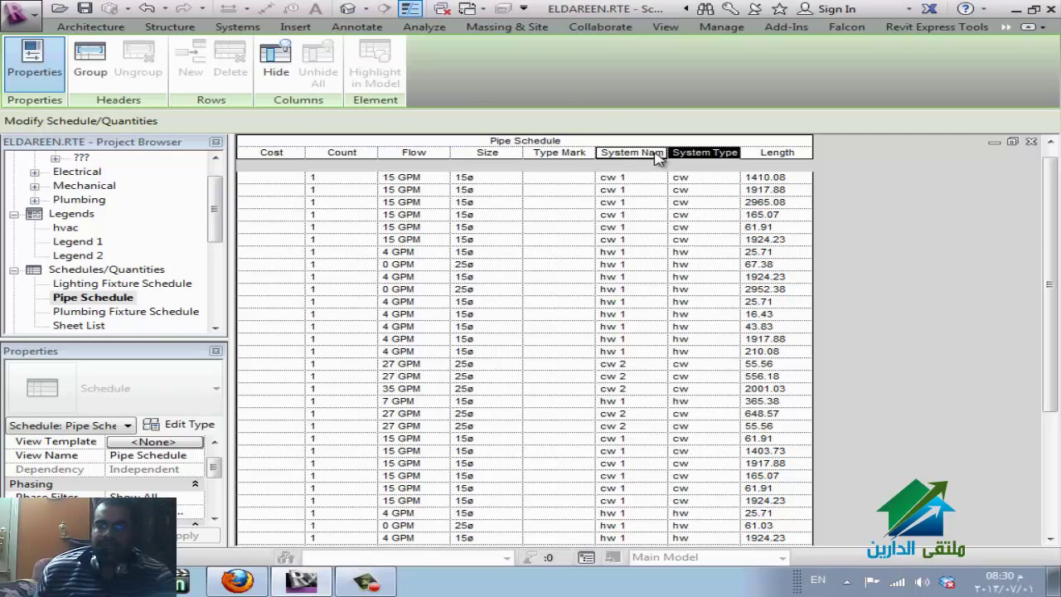
pyautogui.rightClick(656, 156)
pyautogui.click(749, 209)
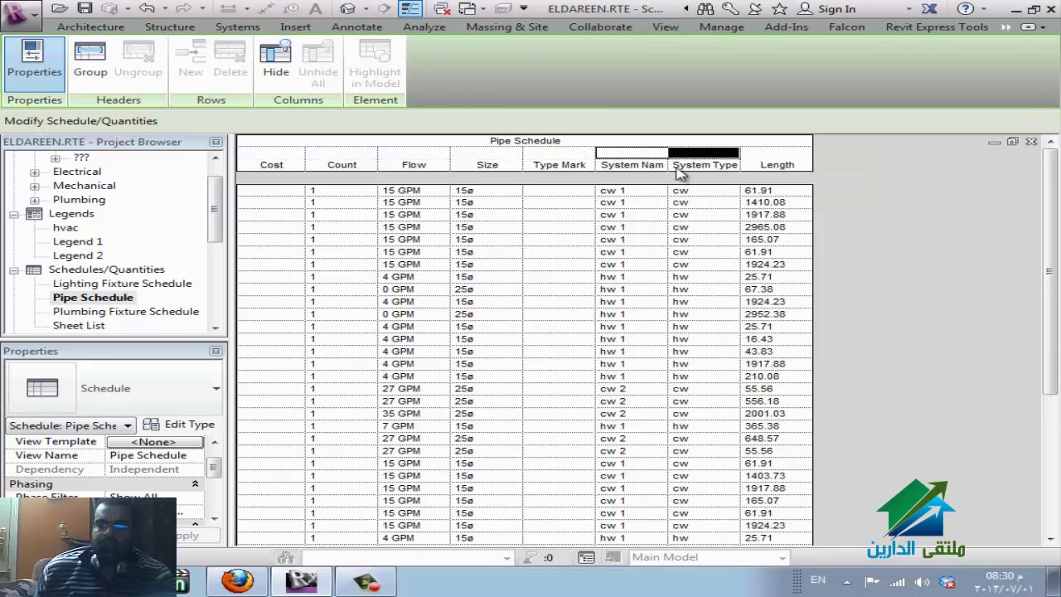
pyautogui.click(667, 153)
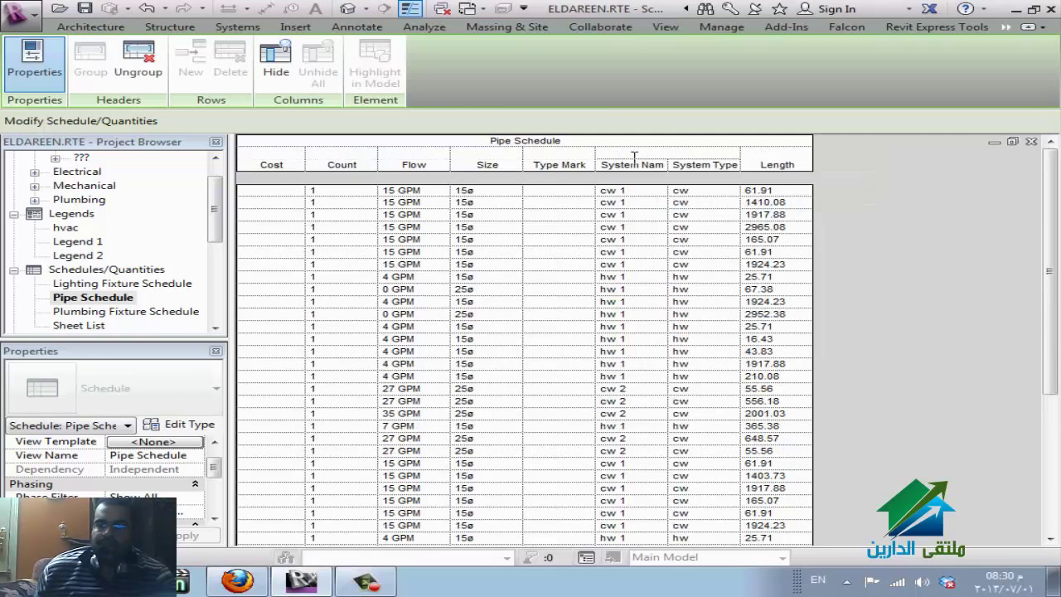
# - Group the Type Mark through System Type headers under one blank heading
pyautogui.moveTo(555, 166); pyautogui.dragTo(639, 166)
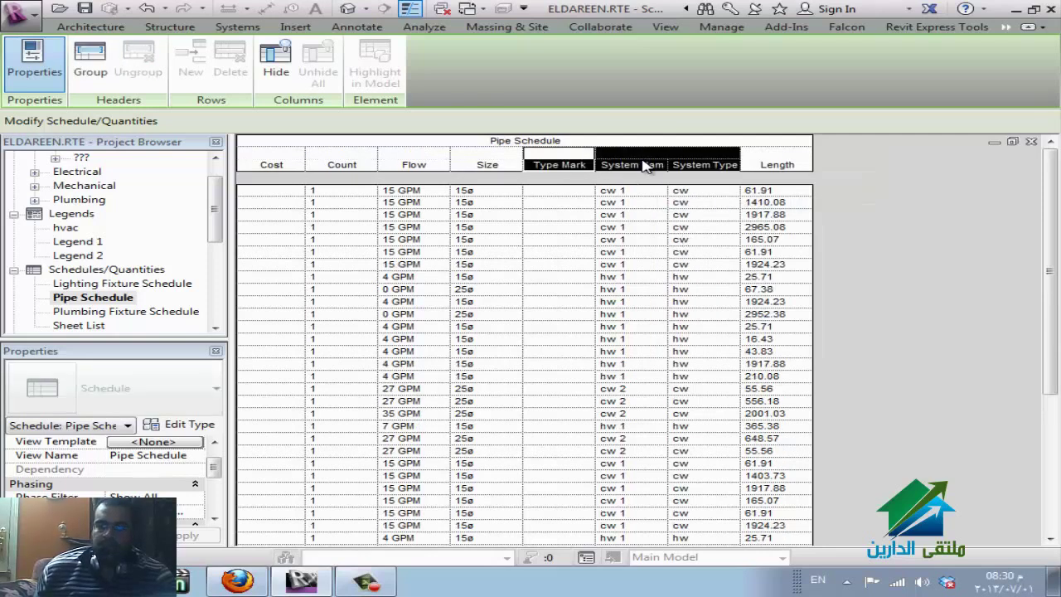
pyautogui.rightClick(638, 166)
pyautogui.click(671, 209)
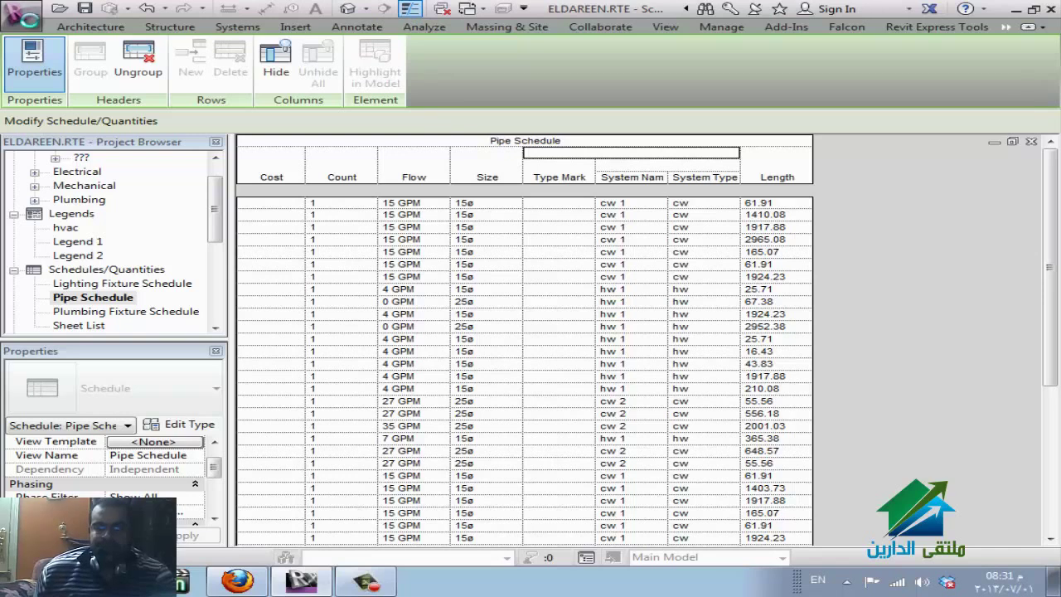
# - Bring up Export > Reports in the Application Menu to reach the Schedule option
pyautogui.click(21, 17)
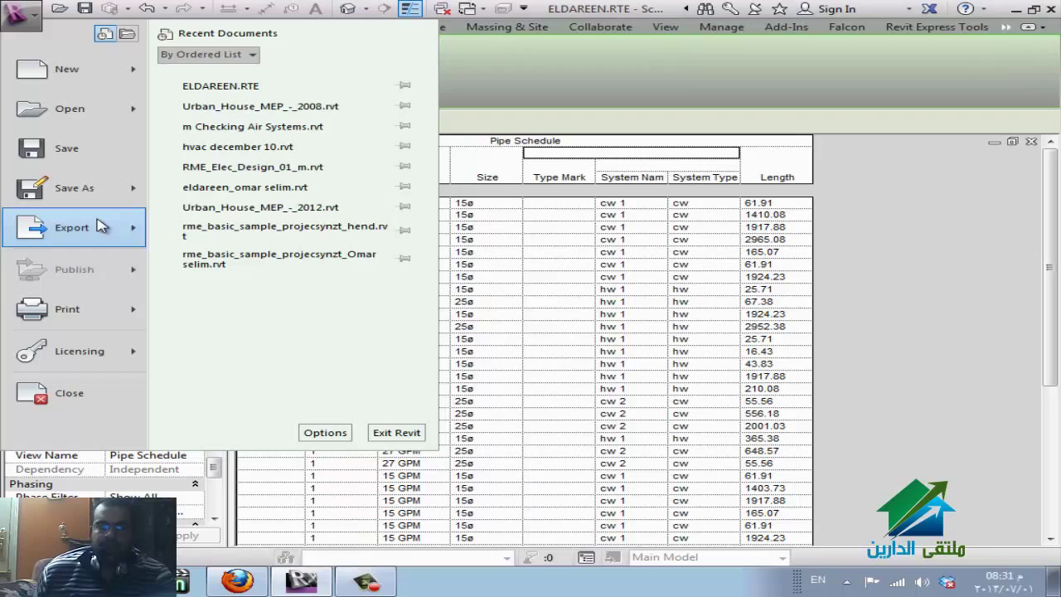
pyautogui.moveTo(99, 226)
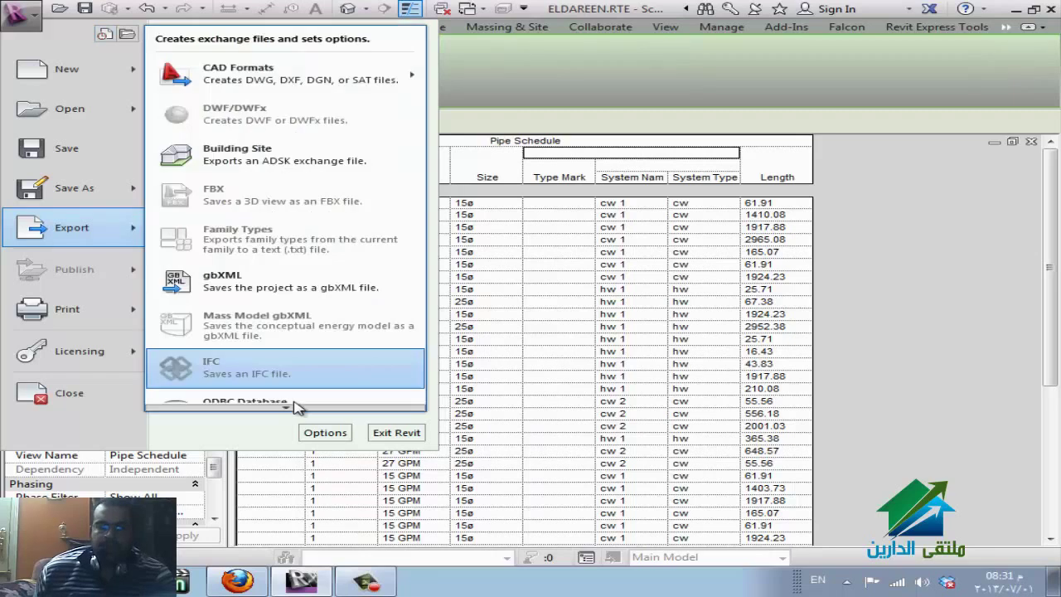
pyautogui.moveTo(296, 412)
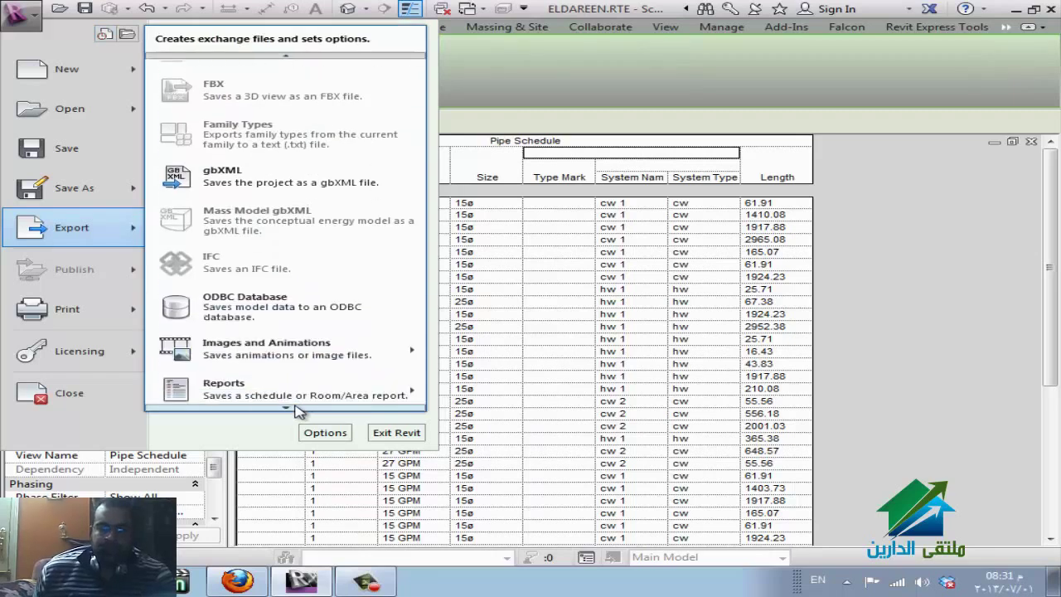
pyautogui.moveTo(307, 349)
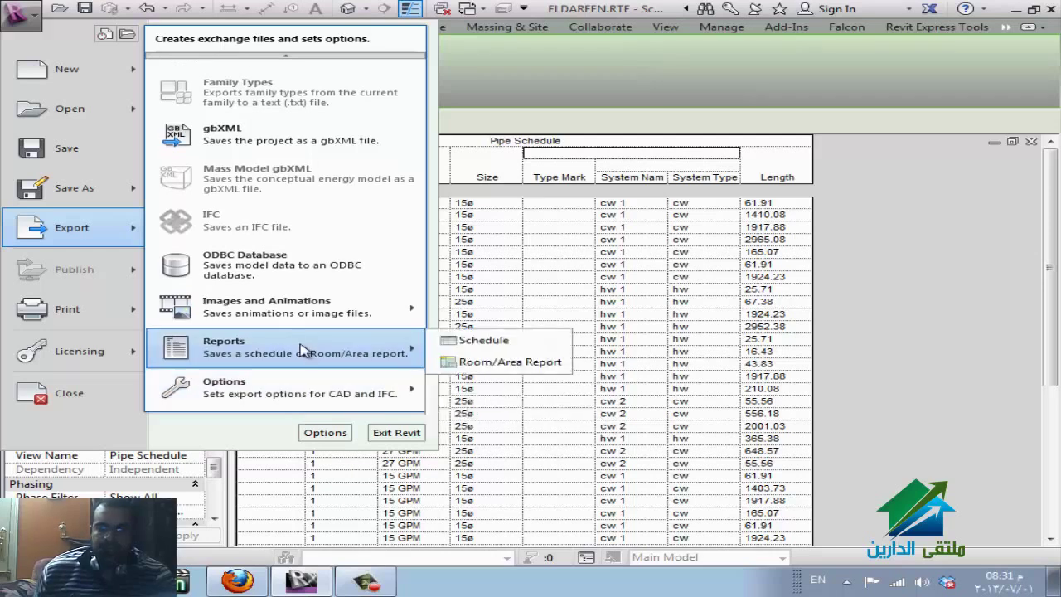
# - Export the schedule as Pipe Schedule.txt, keeping the tab field delimiter
pyautogui.click(483, 342)
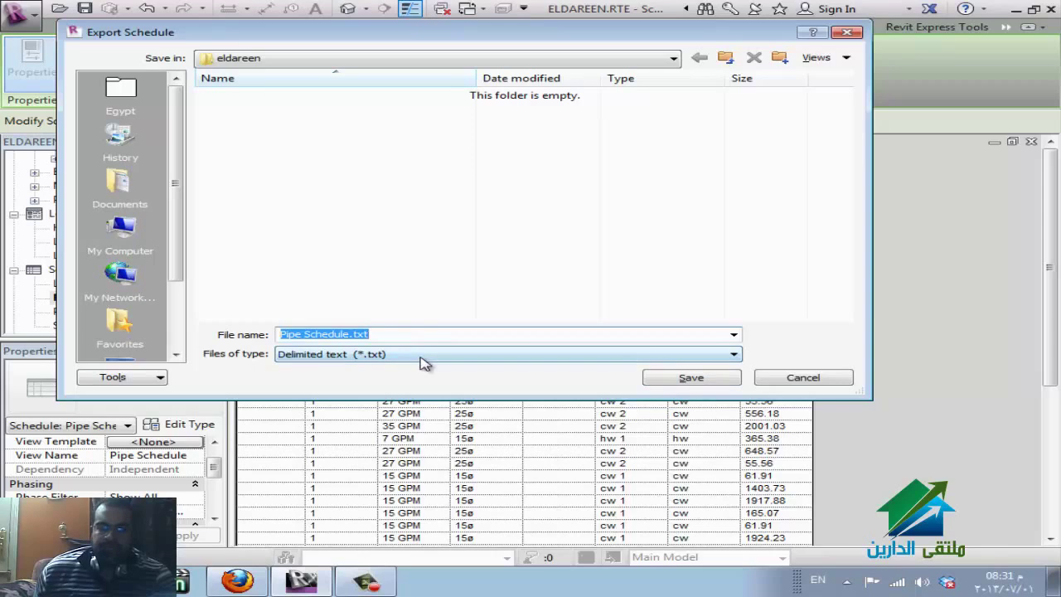
pyautogui.click(732, 384)
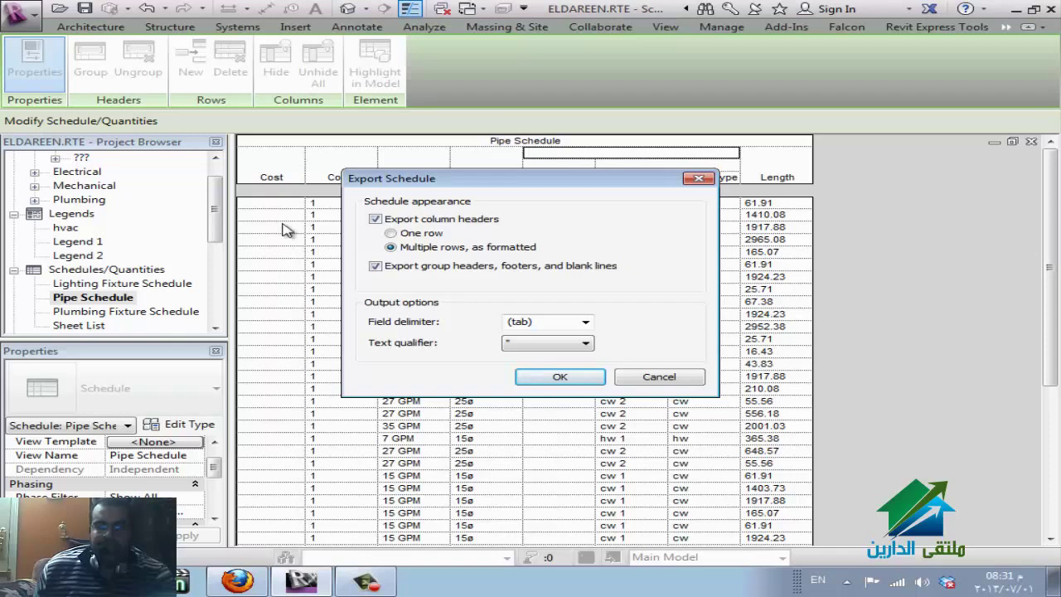
pyautogui.click(584, 323)
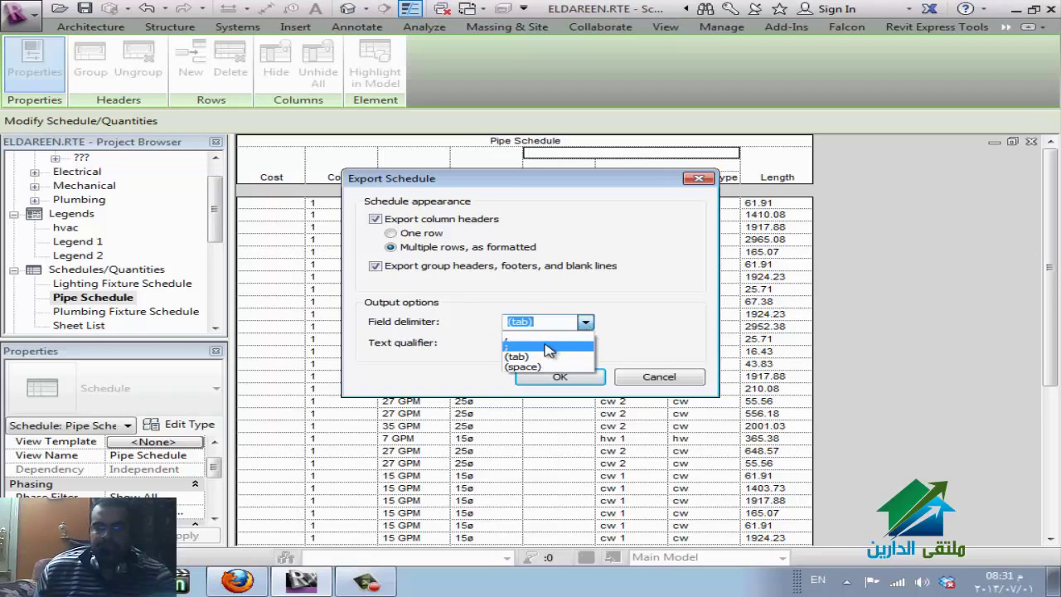
pyautogui.click(679, 345)
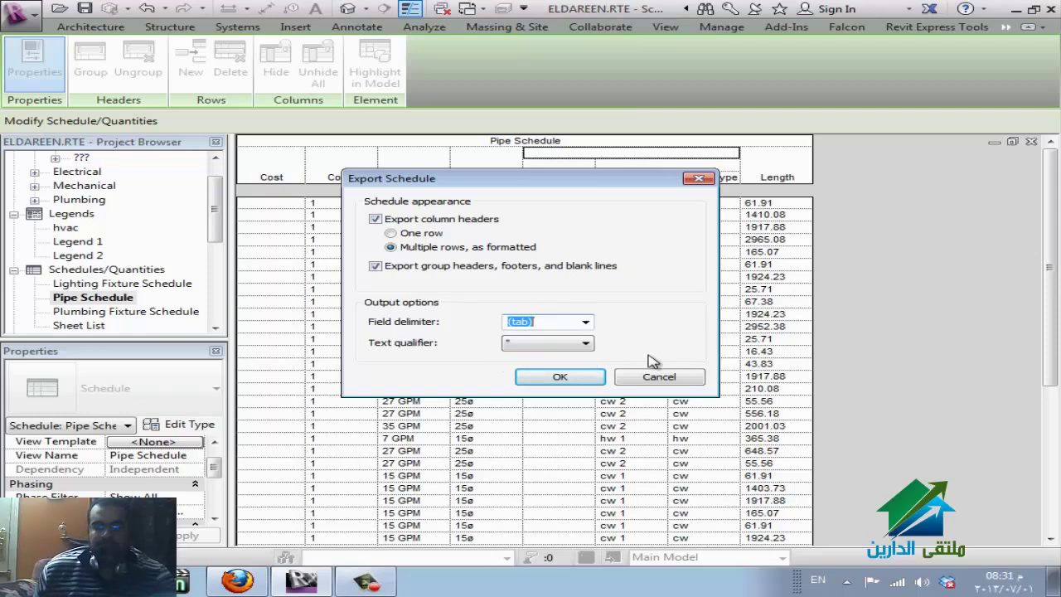
pyautogui.click(594, 379)
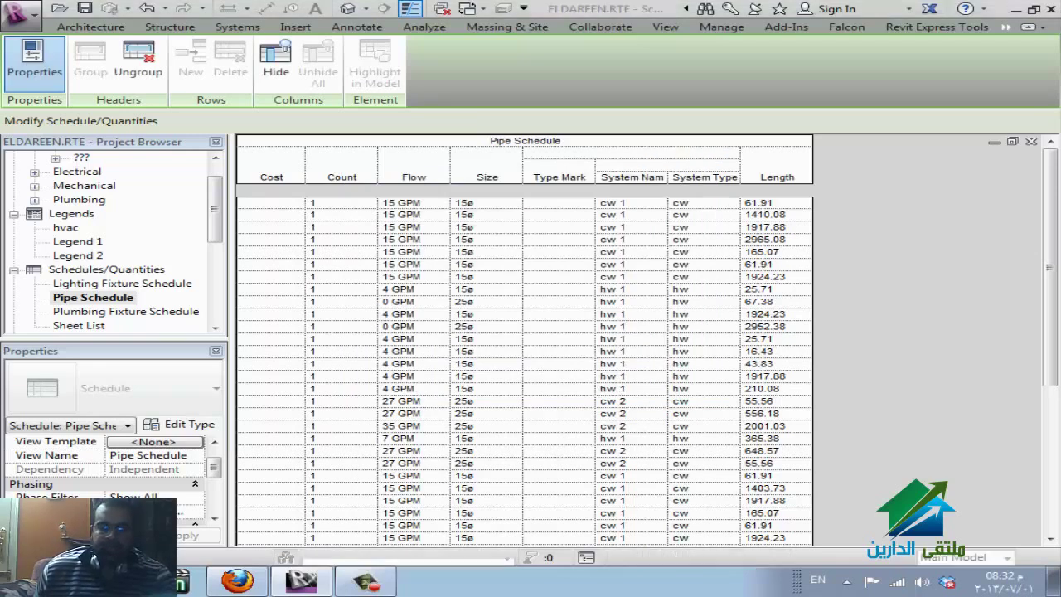
# - Open E:\REVIT\eldareen\Pipe Schedule.txt in Notepad to check it, then close it
pyautogui.click(154, 580)
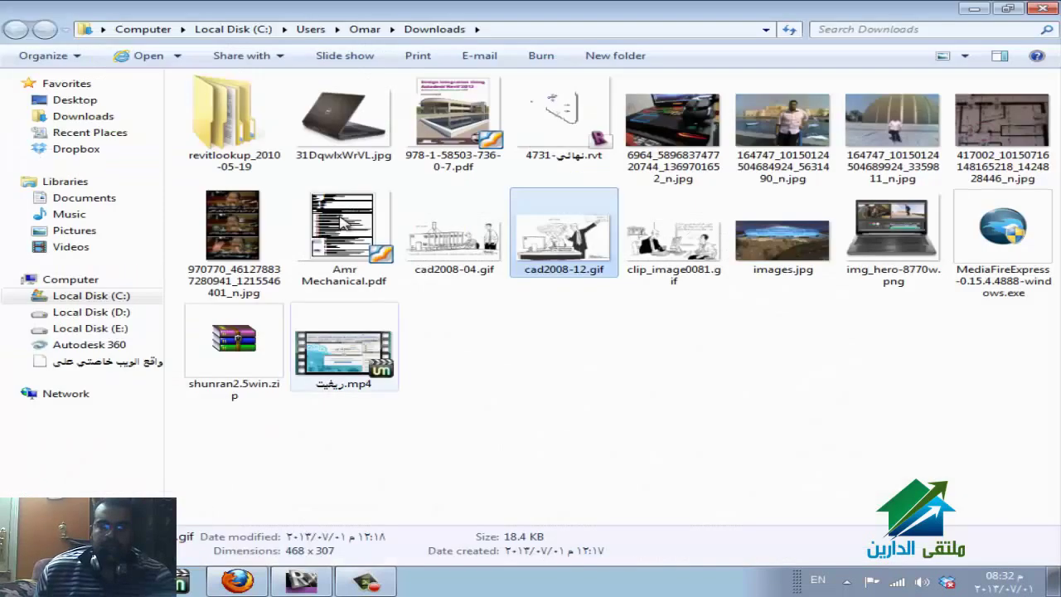
pyautogui.click(116, 330)
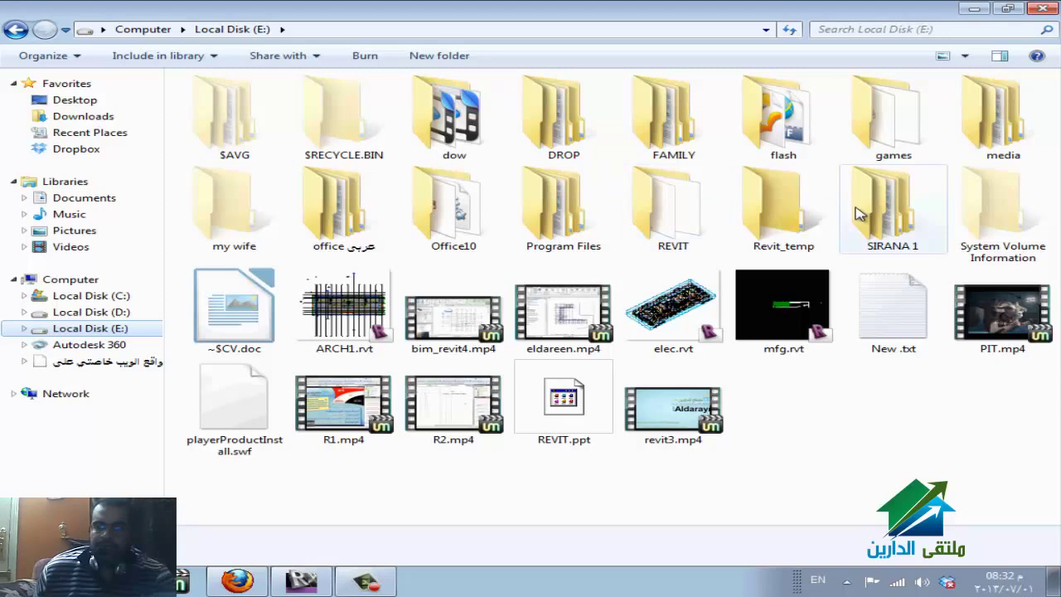
pyautogui.doubleClick(667, 211)
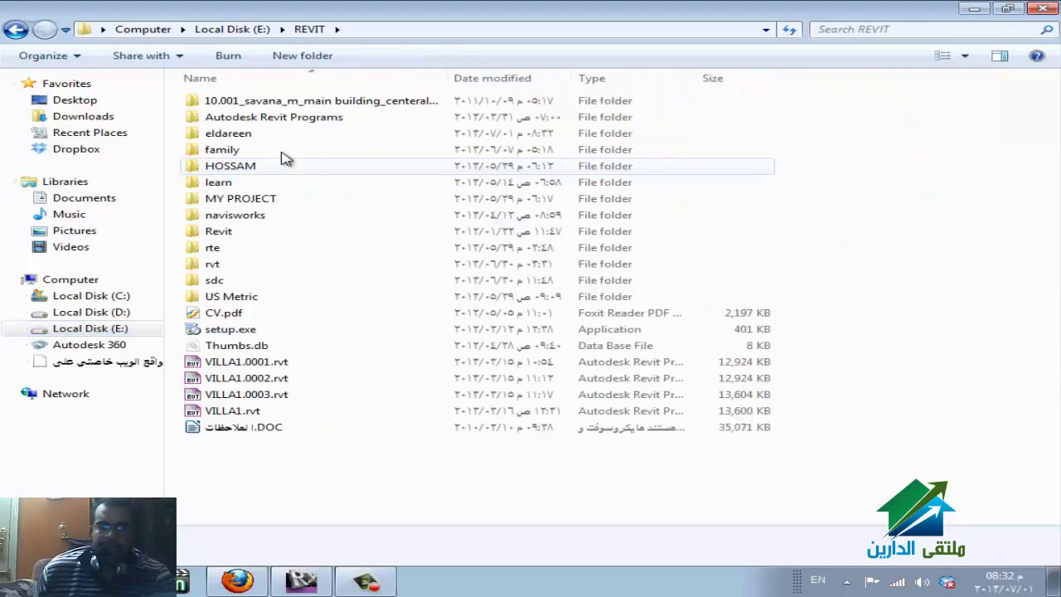
pyautogui.doubleClick(257, 136)
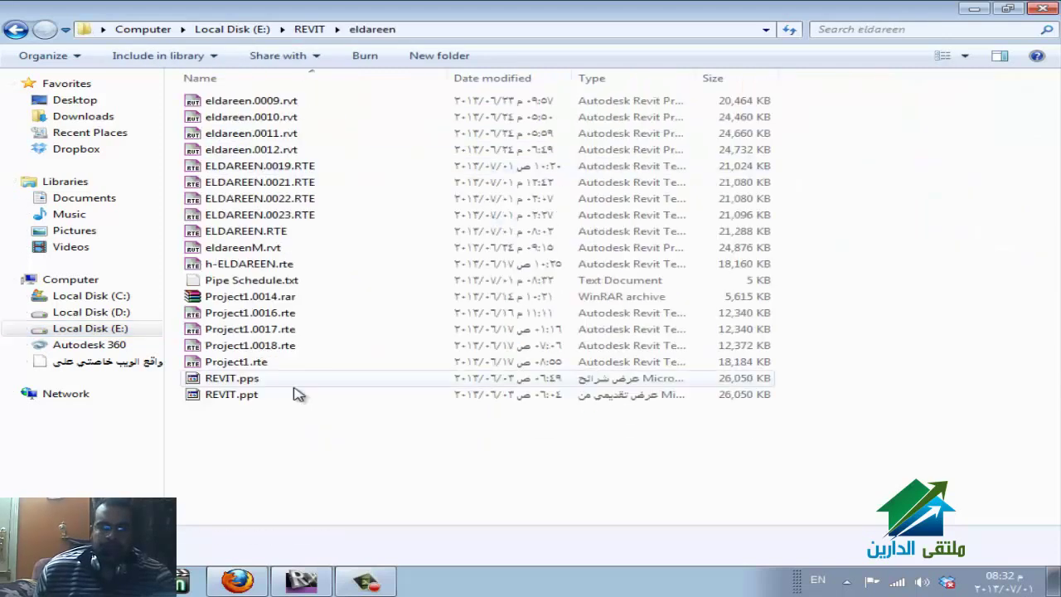
pyautogui.doubleClick(274, 280)
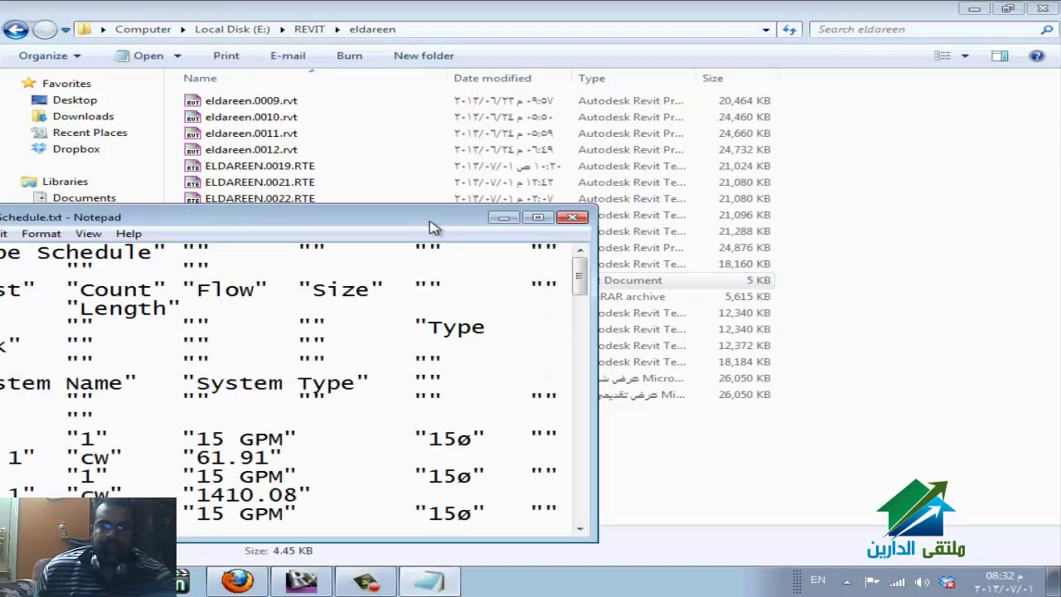
pyautogui.moveTo(429, 222); pyautogui.dragTo(775, 147)
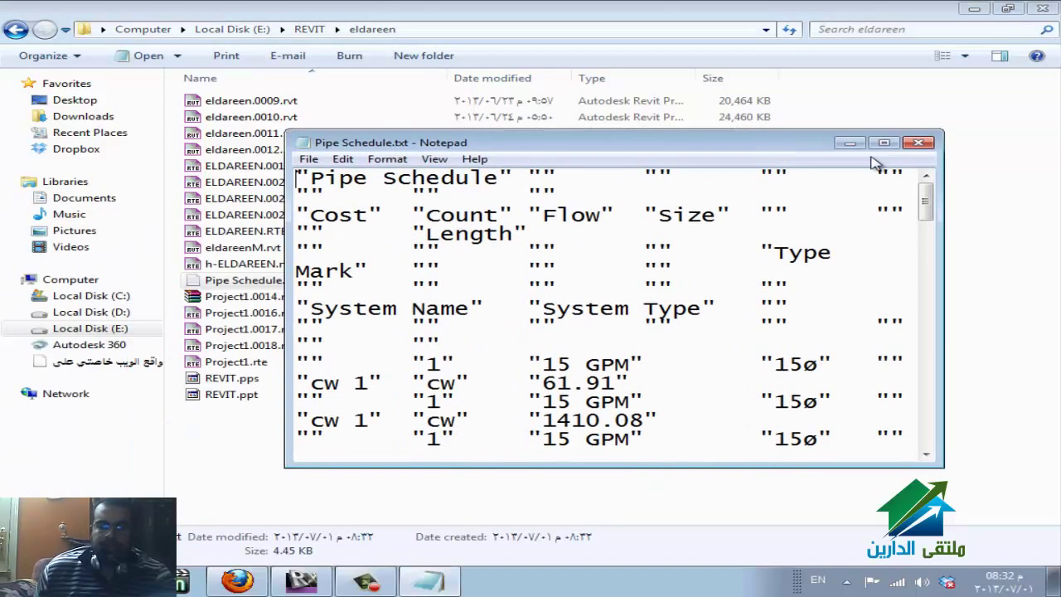
pyautogui.click(918, 144)
# - Launch Excel 2013 from Start > All Programs > Microsoft Office 2013
pyautogui.click(17, 580)
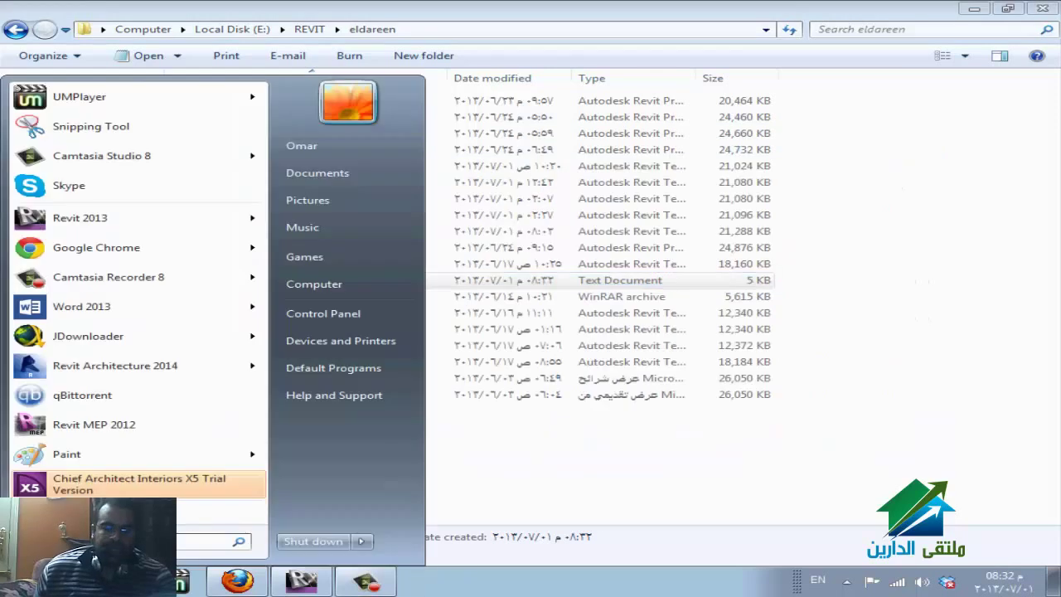
pyautogui.click(75, 511)
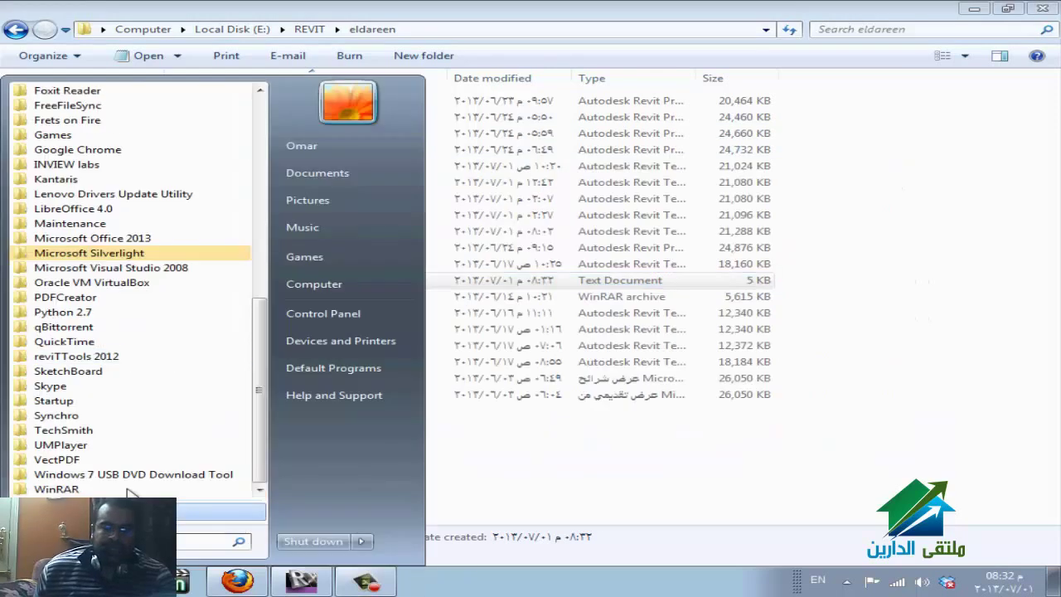
pyautogui.click(137, 239)
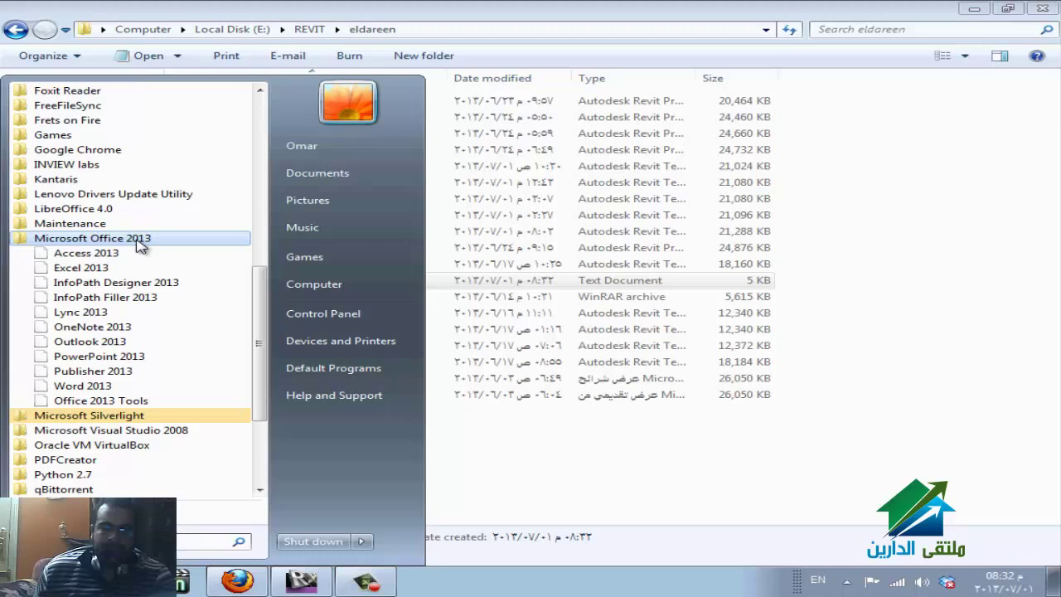
pyautogui.click(78, 268)
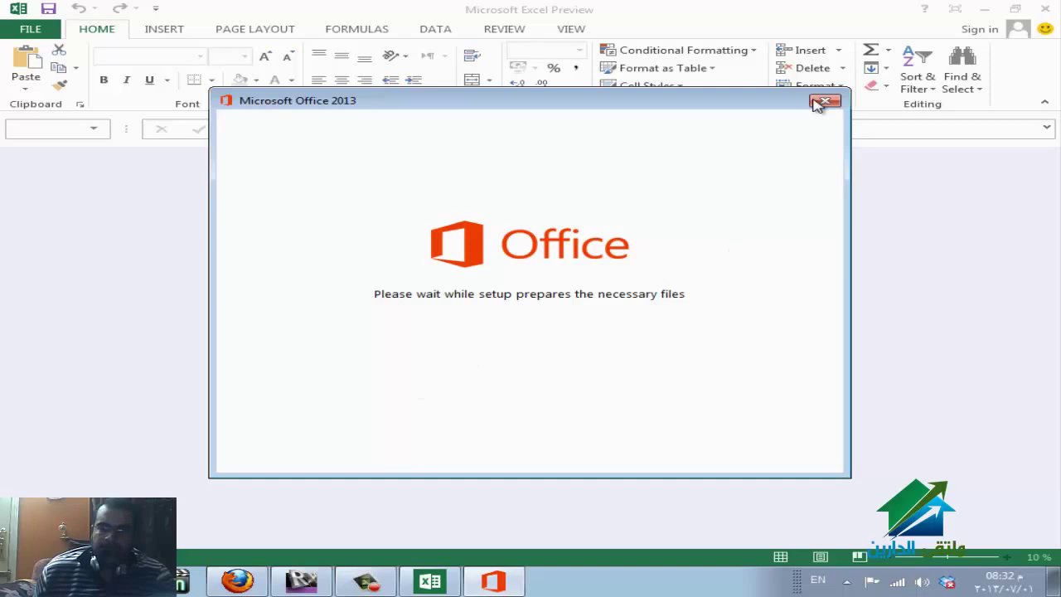
# - Cancel the Office 2013 setup and dismiss a 'regedit' Start menu search
pyautogui.click(823, 103)
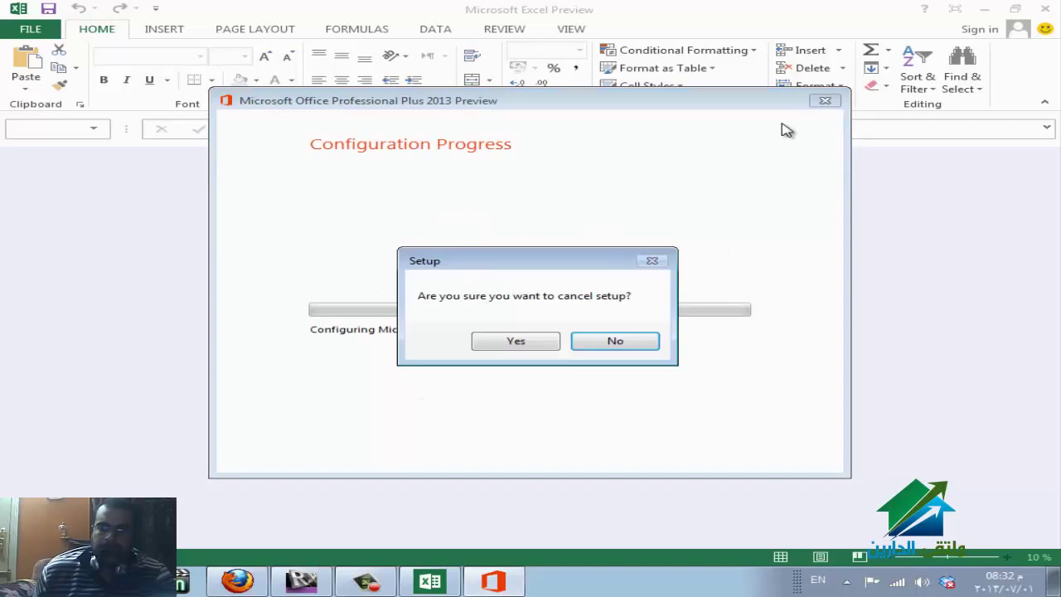
pyautogui.click(495, 342)
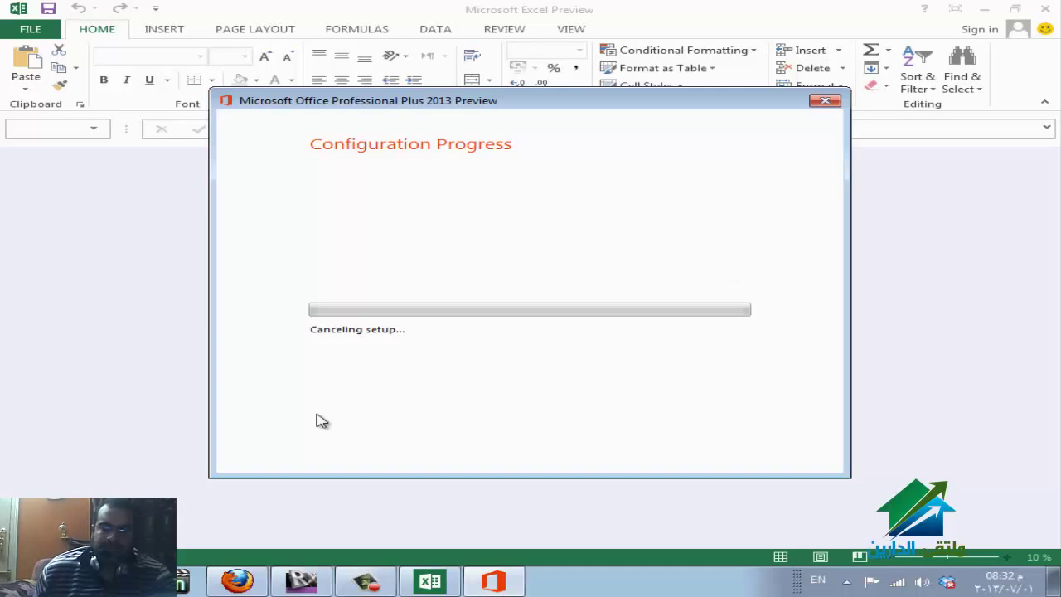
pyautogui.press('super')
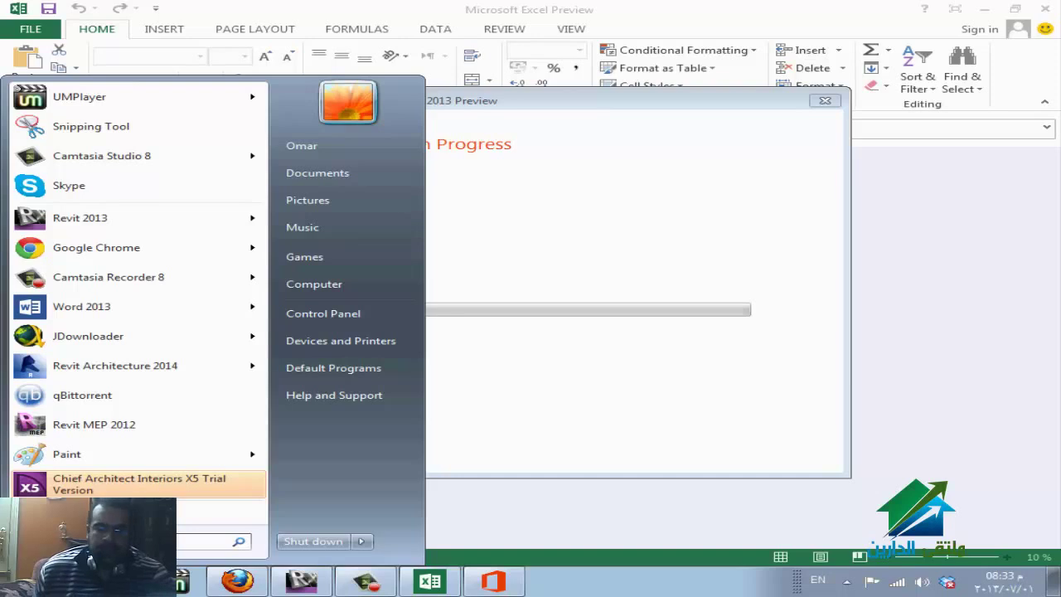
pyautogui.write('regedit')
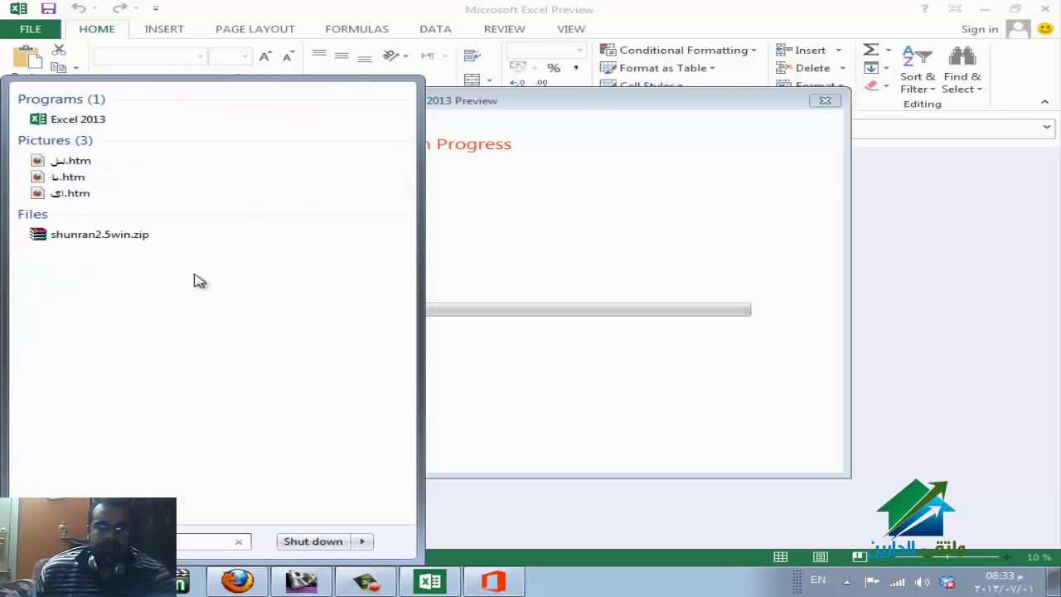
pyautogui.click(646, 258)
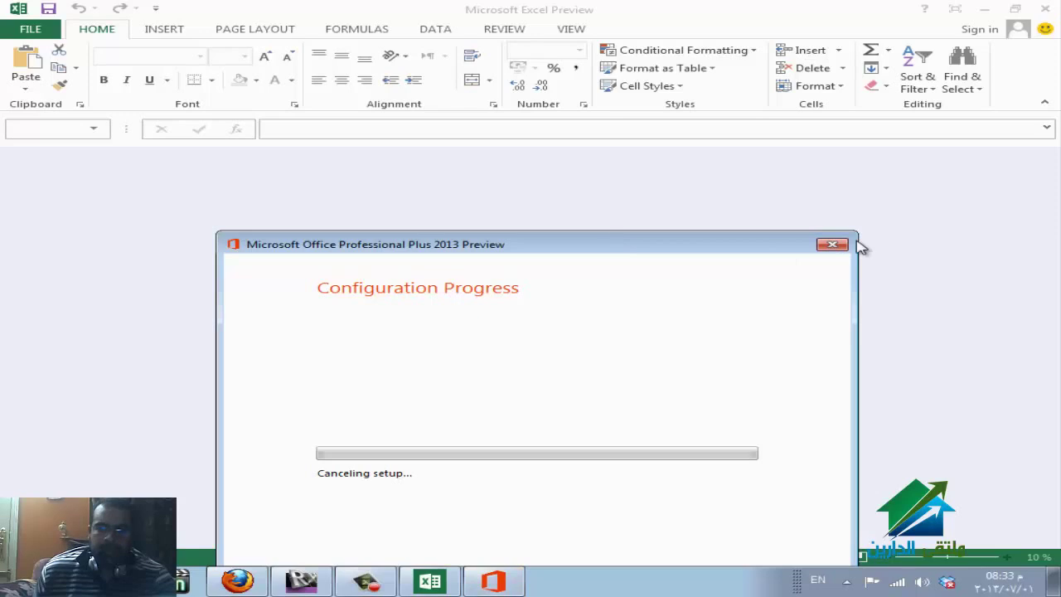
# - Launch LibreOffice Calc from Start > All Programs > LibreOffice 4.0
pyautogui.click(20, 580)
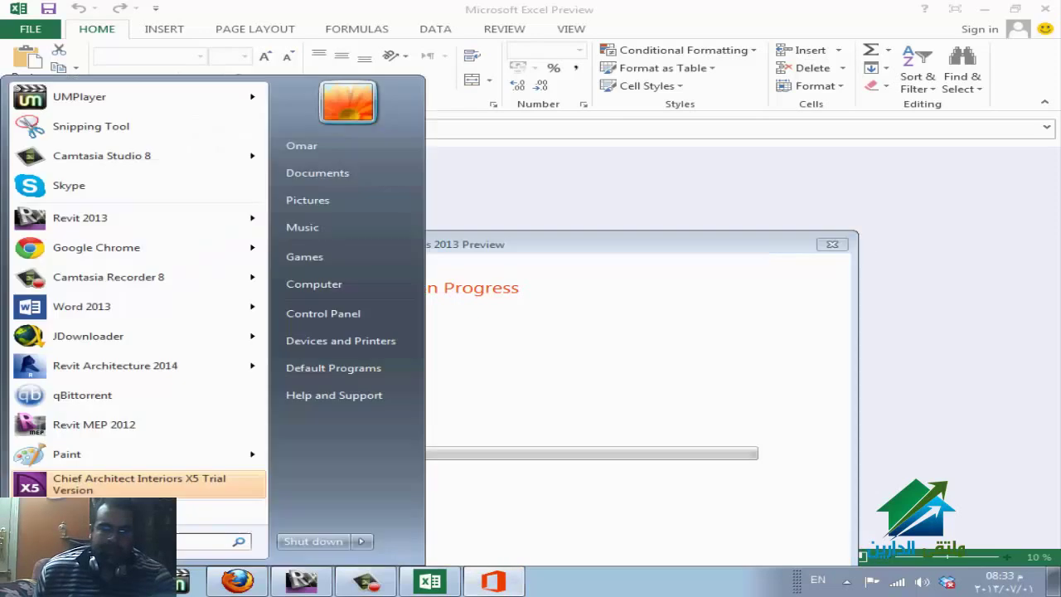
pyautogui.click(83, 511)
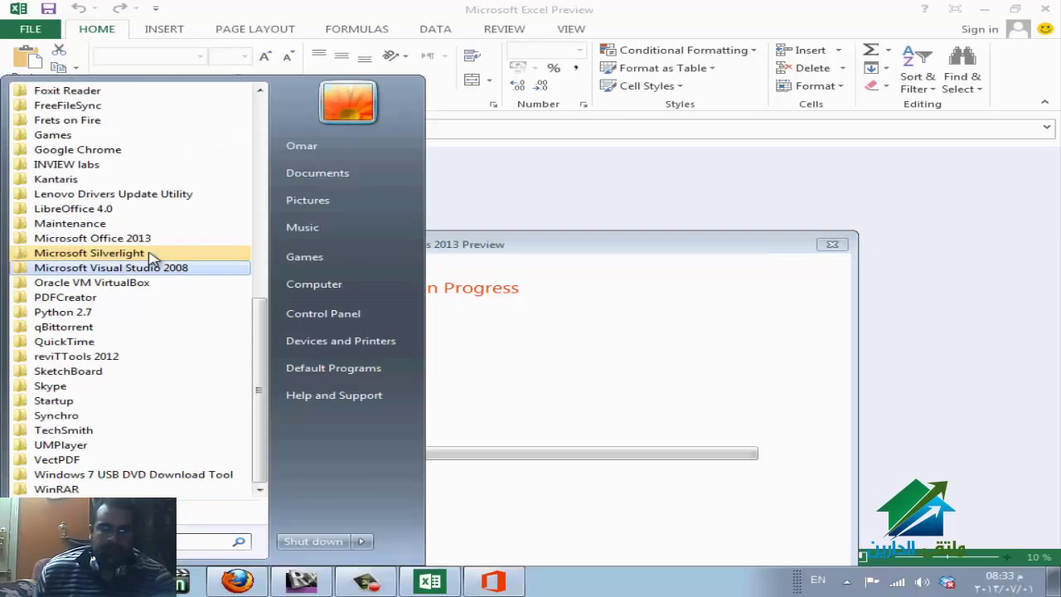
pyautogui.click(138, 213)
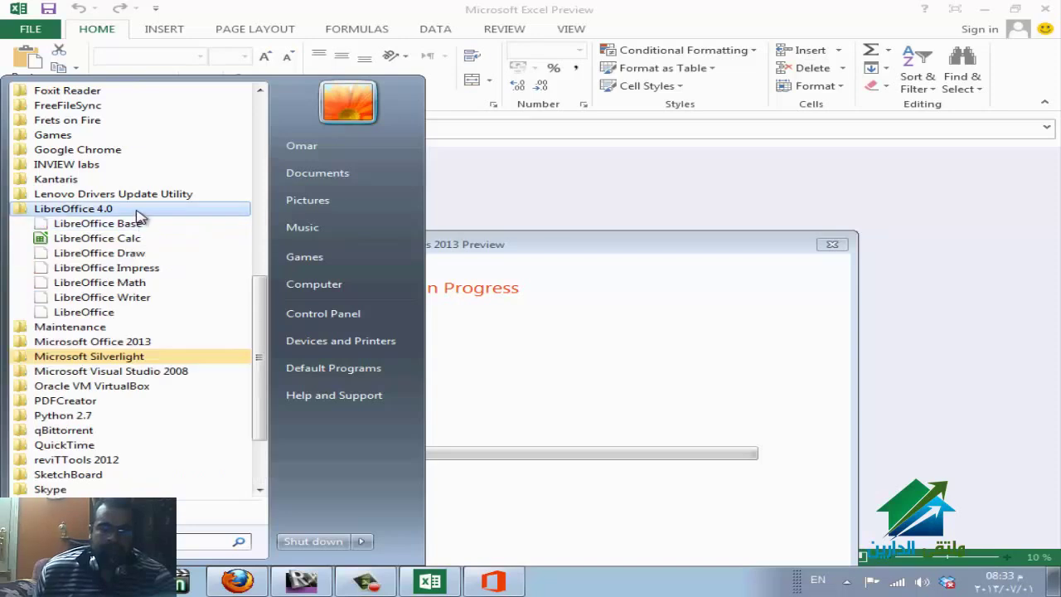
pyautogui.click(141, 237)
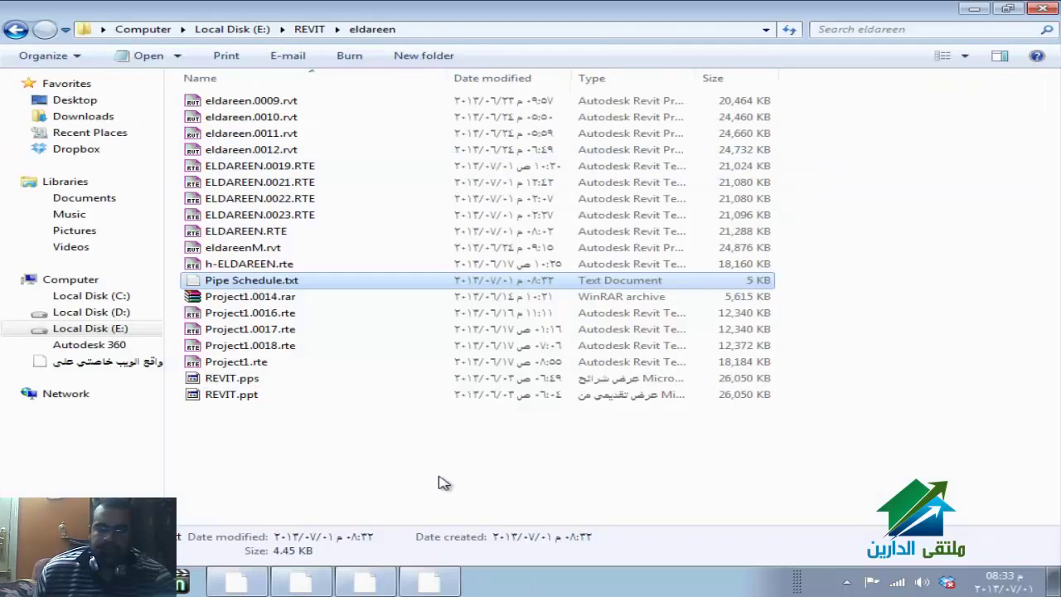
# - Dismiss Excel's Office installation error, then return to the WizIQ session in Firefox
pyautogui.click(432, 582)
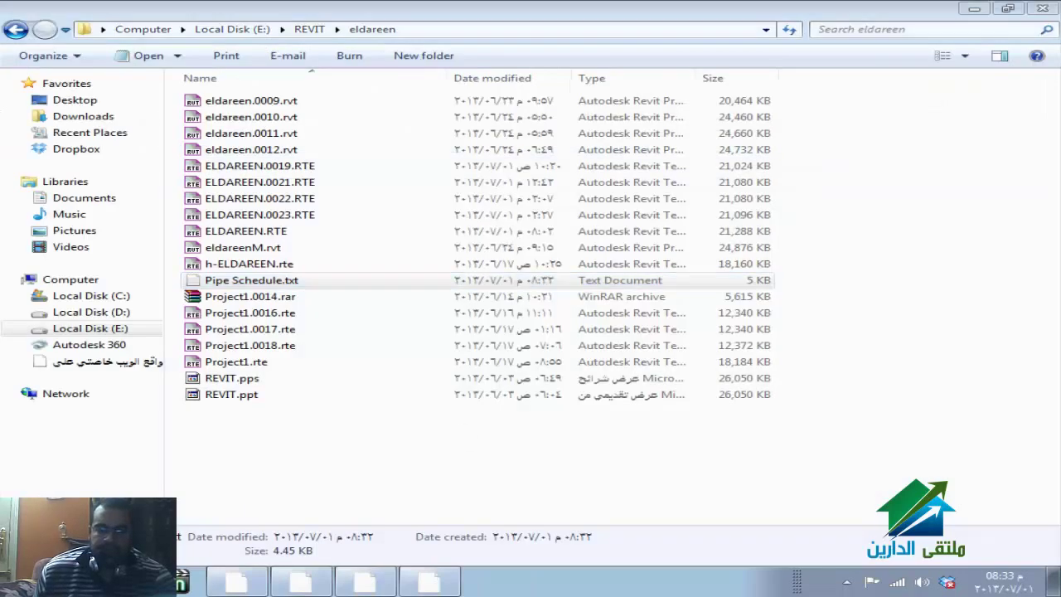
pyautogui.press('super')
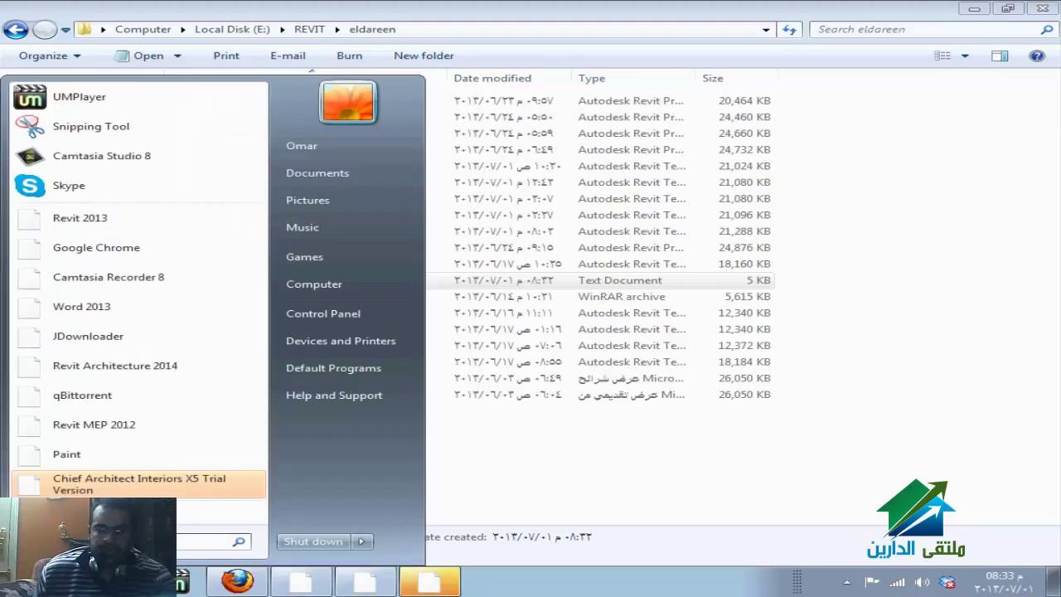
pyautogui.click(423, 581)
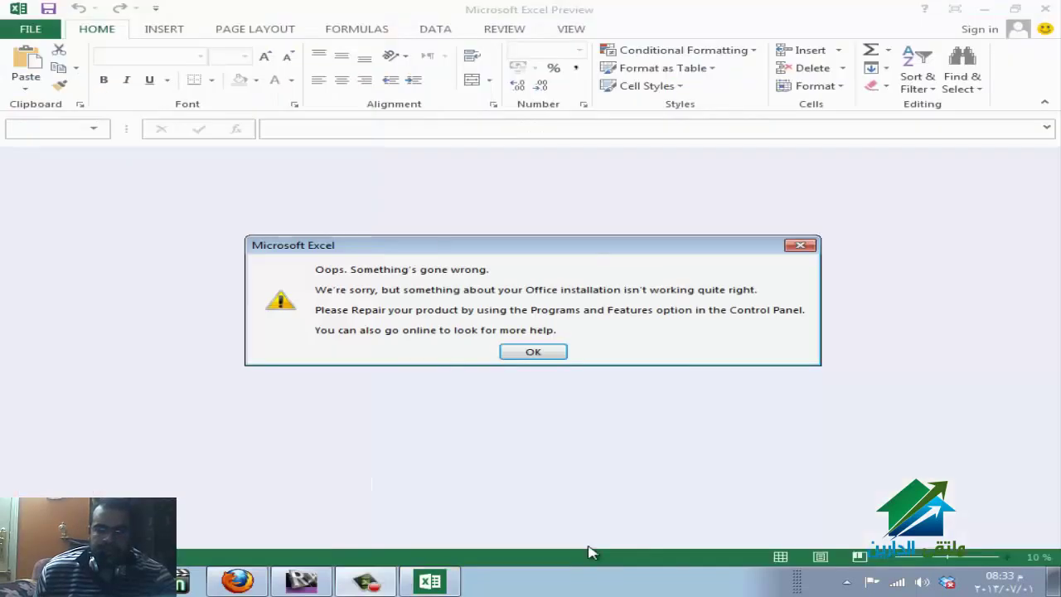
pyautogui.click(530, 352)
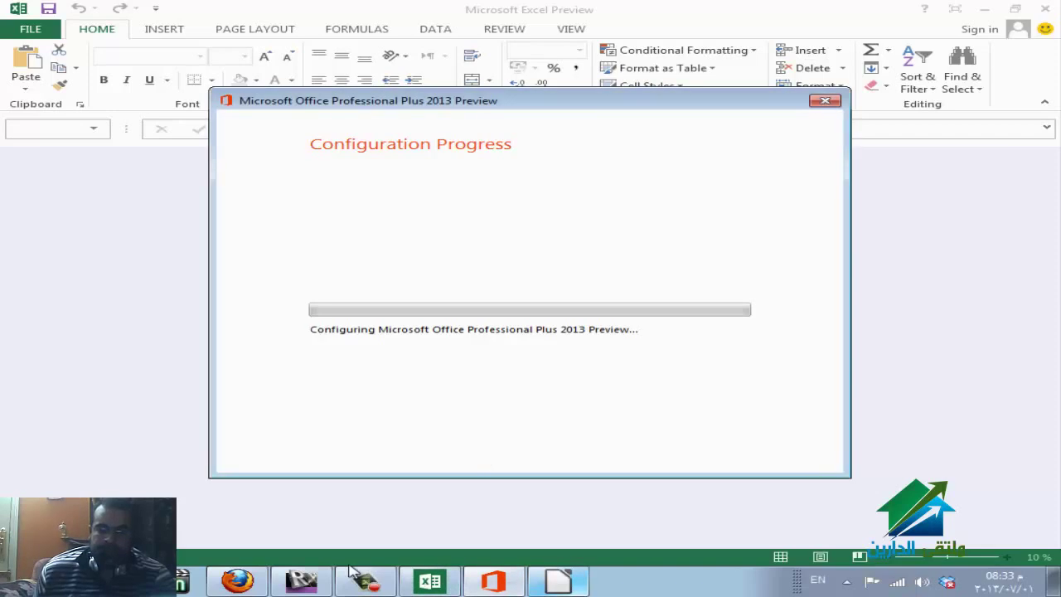
pyautogui.click(249, 584)
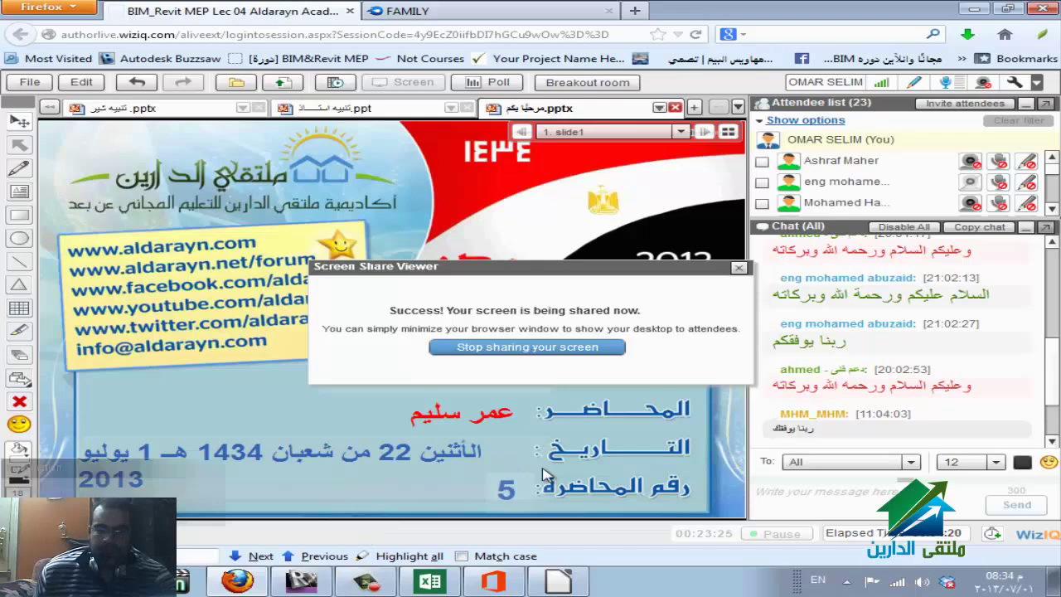
# - Cancel and confirm LibreOffice's Document Recovery, then bring the Excel window forward
pyautogui.scroll(-2, 1052, 431)
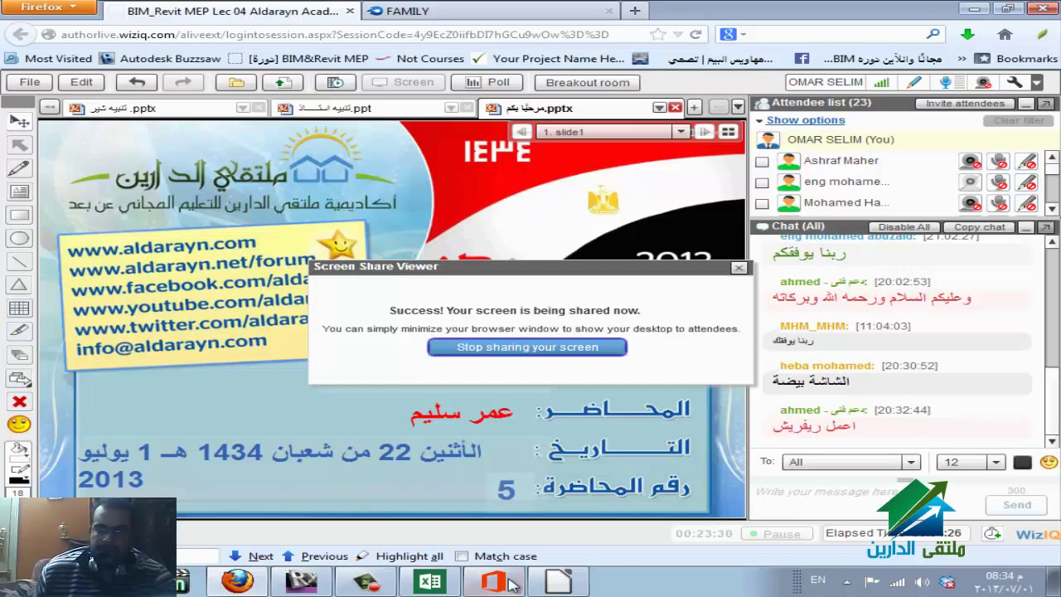
pyautogui.click(559, 581)
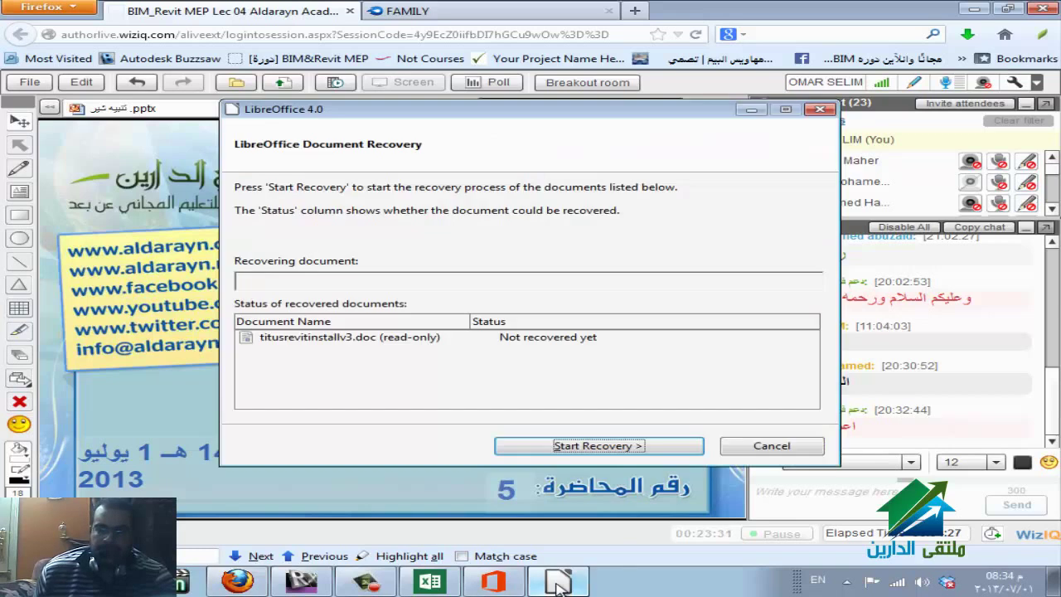
pyautogui.click(732, 448)
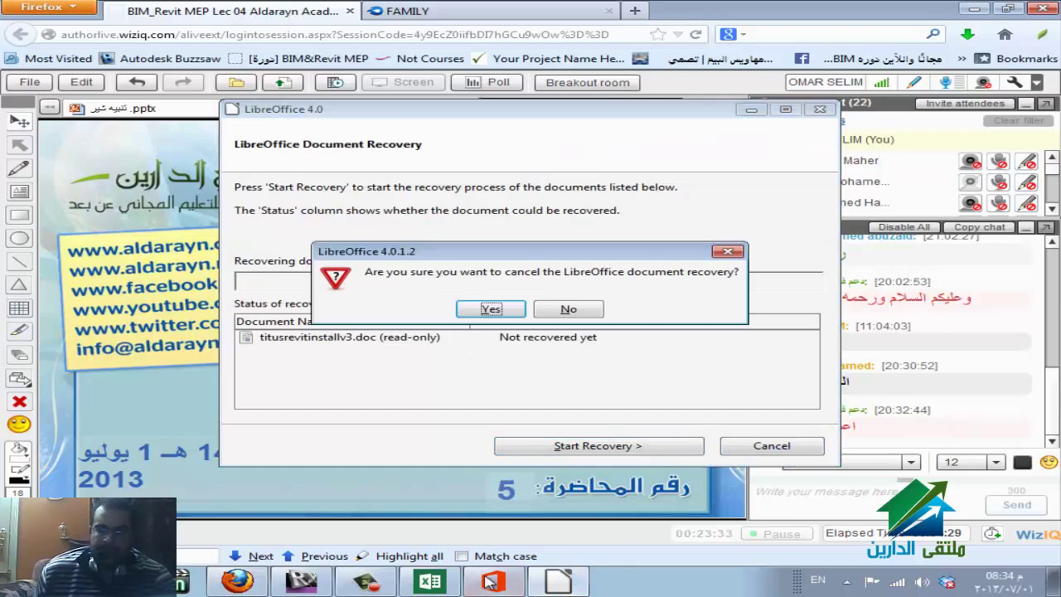
pyautogui.click(490, 310)
pyautogui.click(493, 583)
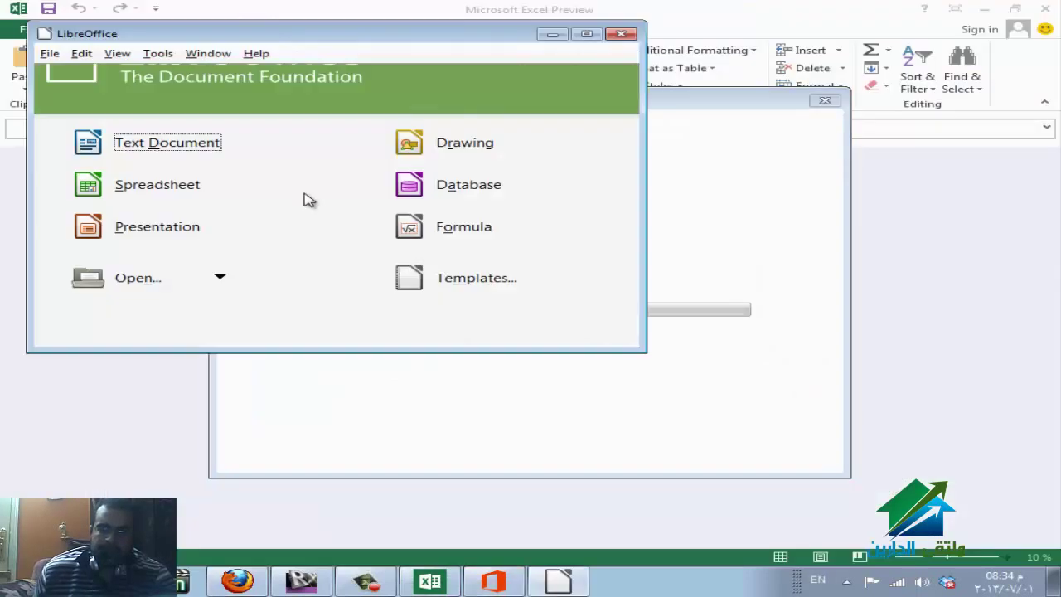
# - Create a blank Untitled 1 spreadsheet from the Start Center and cancel the Office configuration setup
pyautogui.click(222, 187)
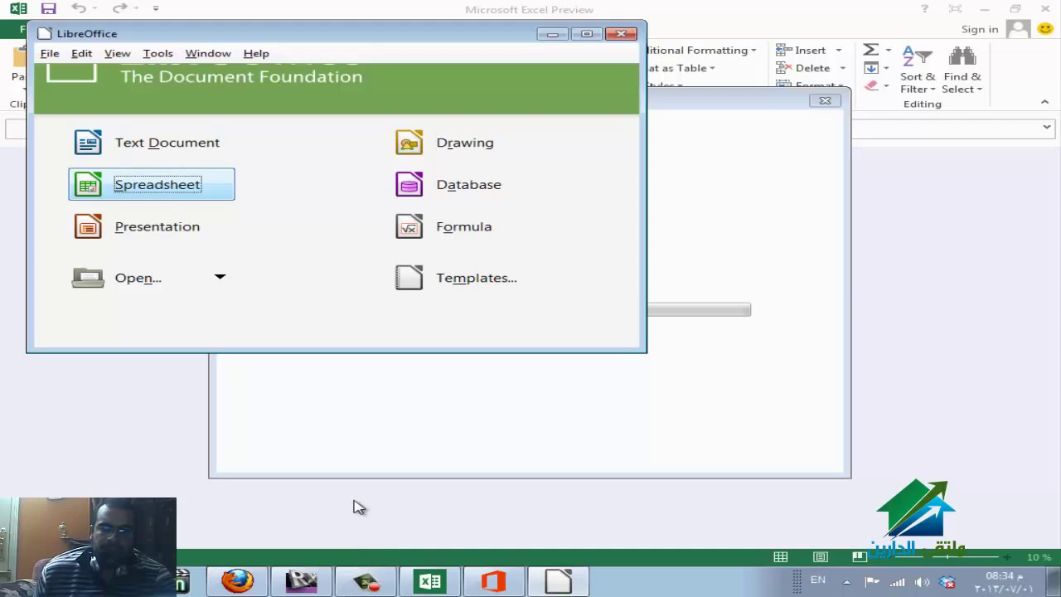
pyautogui.moveTo(247, 579)
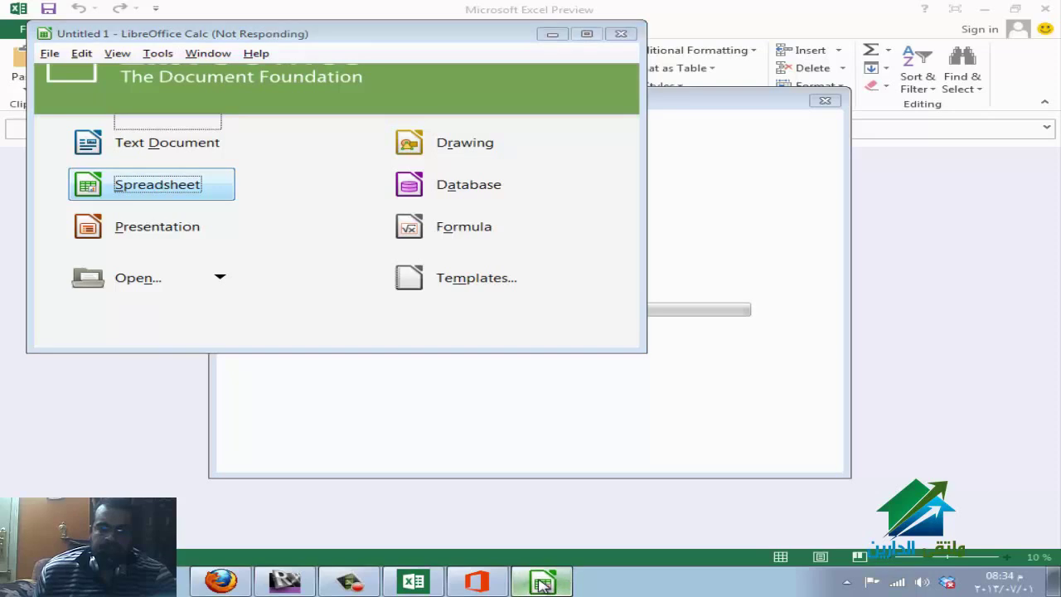
pyautogui.click(540, 580)
pyautogui.click(543, 579)
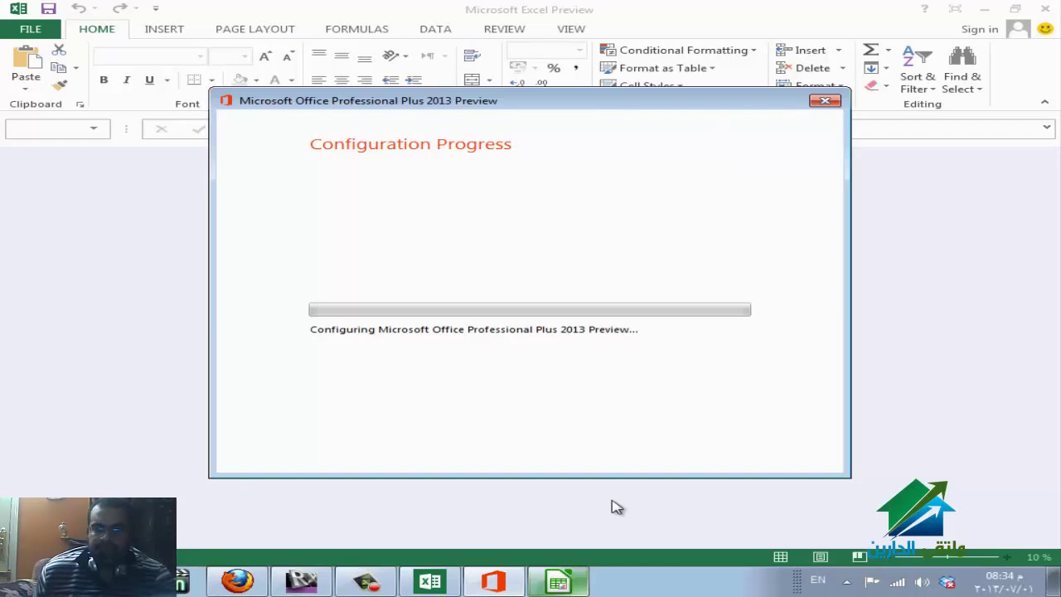
pyautogui.click(824, 100)
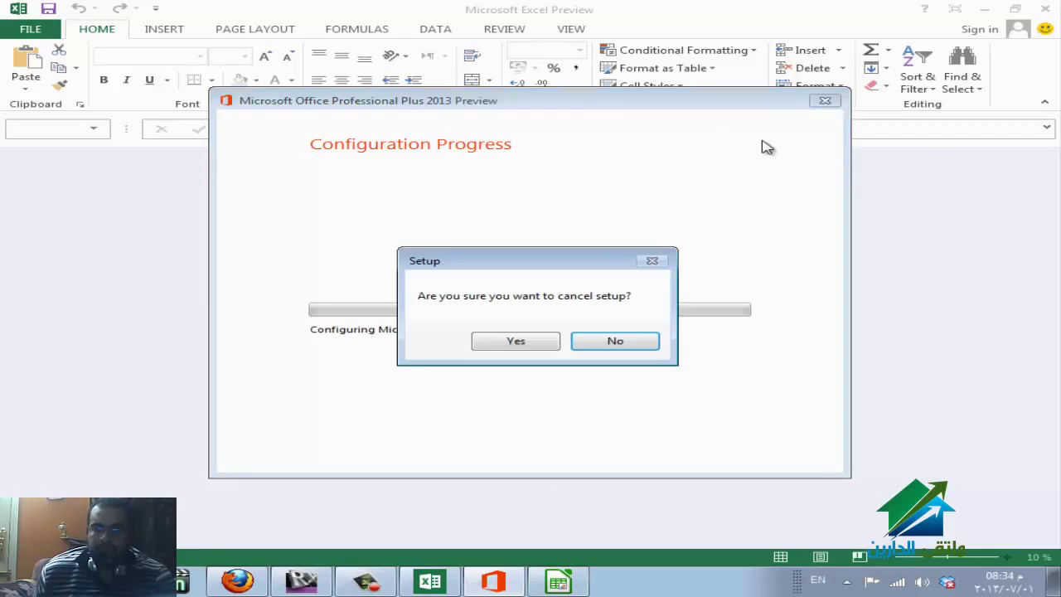
pyautogui.click(515, 340)
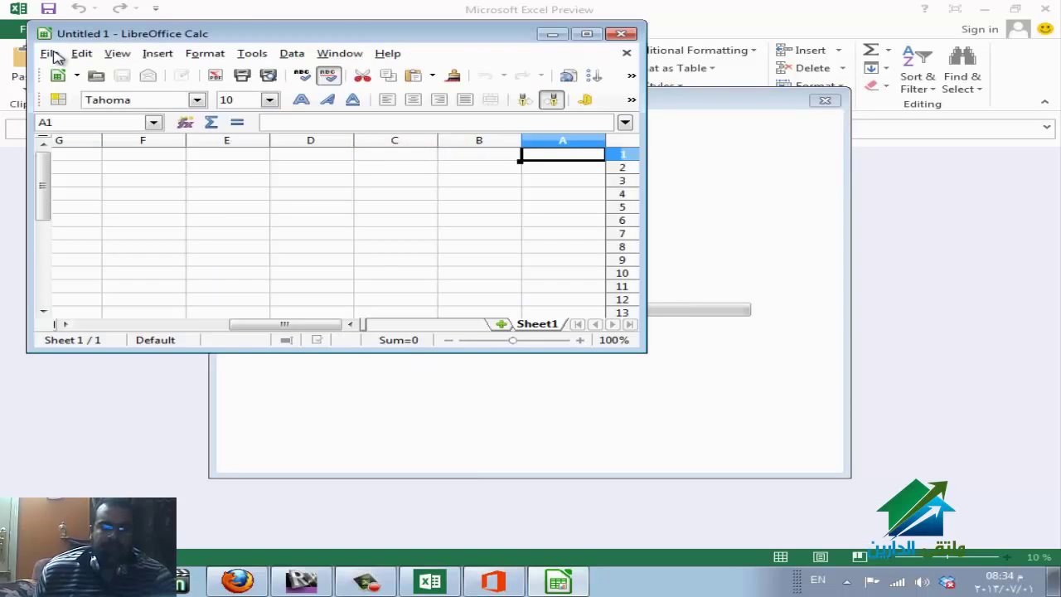
# - Open E:\REVIT\eldareen\Pipe Schedule.txt in Calc to reach its Text Import settings
pyautogui.click(50, 53)
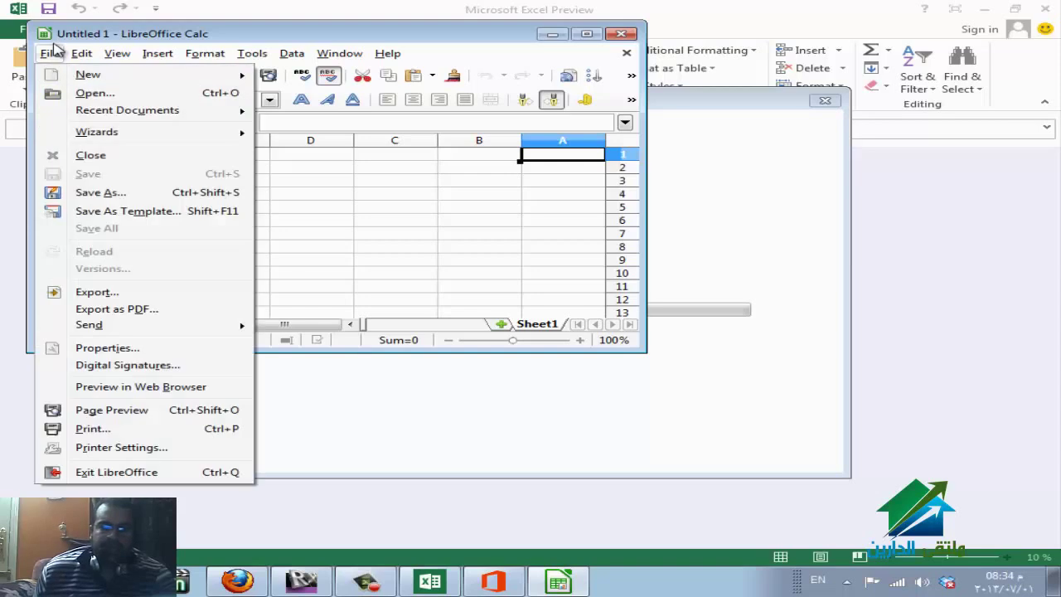
pyautogui.click(356, 125)
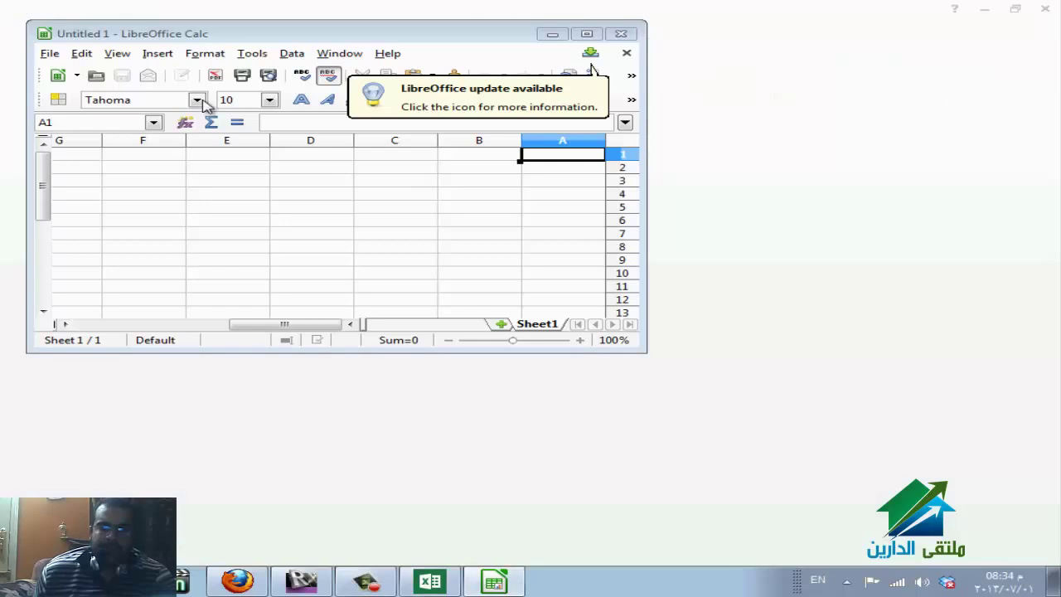
pyautogui.hotkey('ctrl', 'o')
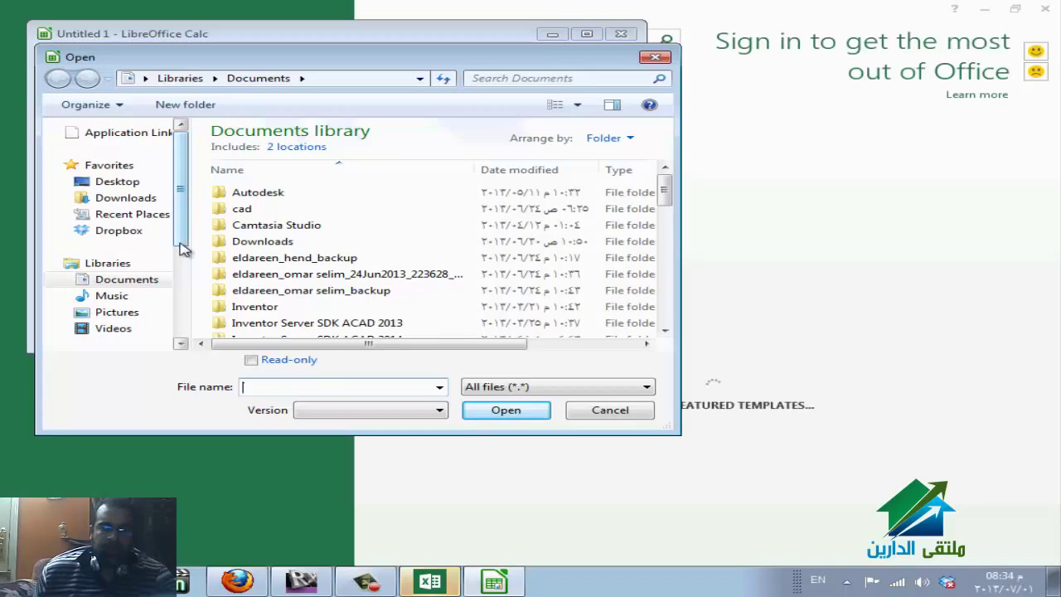
pyautogui.scroll(-4, 158, 219)
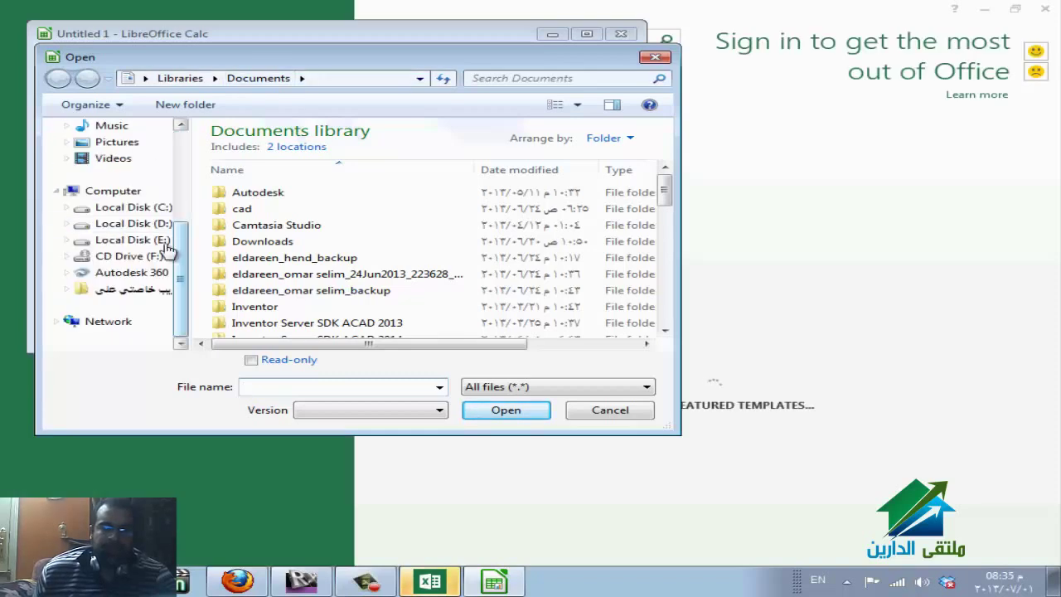
pyautogui.click(131, 241)
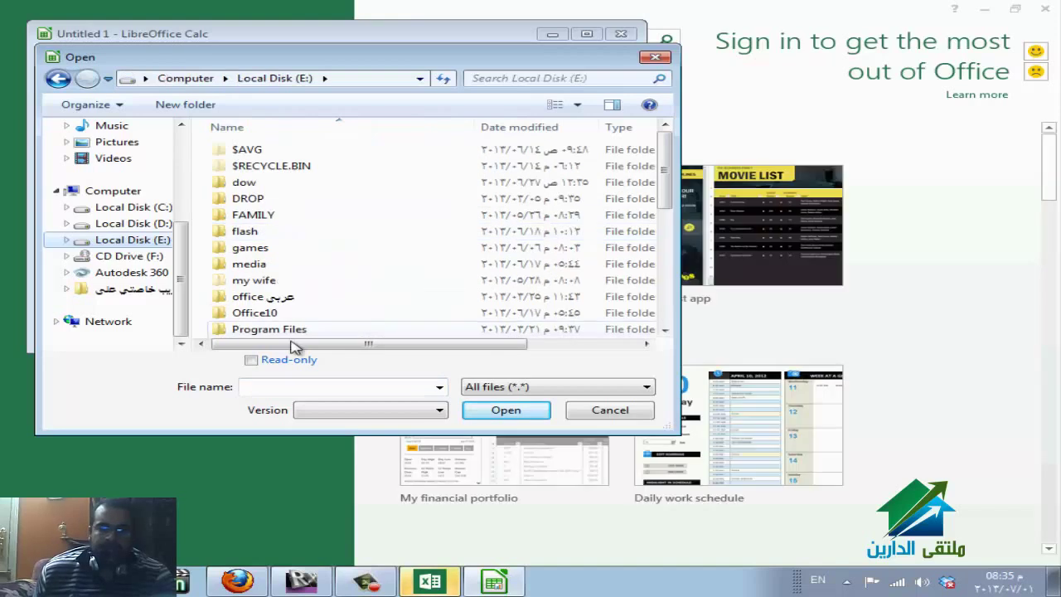
pyautogui.scroll(-2, 299, 331)
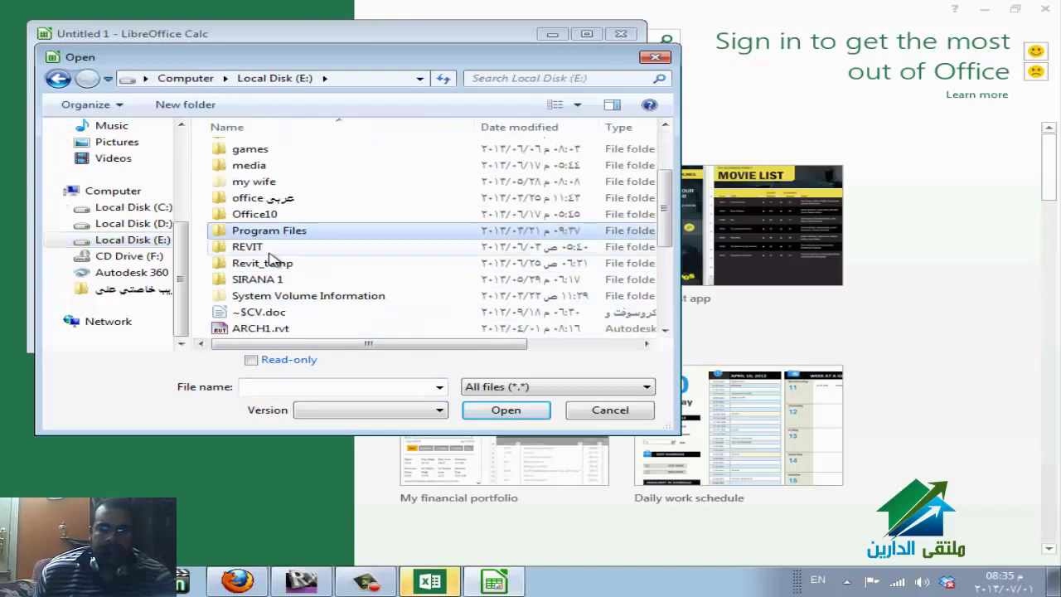
pyautogui.doubleClick(269, 251)
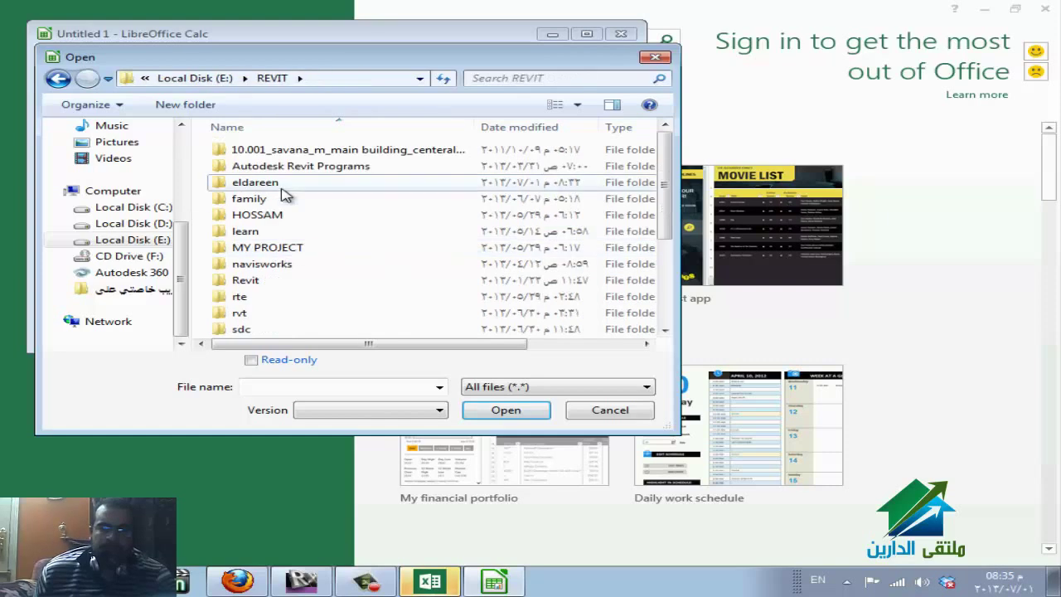
pyautogui.doubleClick(282, 184)
pyautogui.click(285, 330)
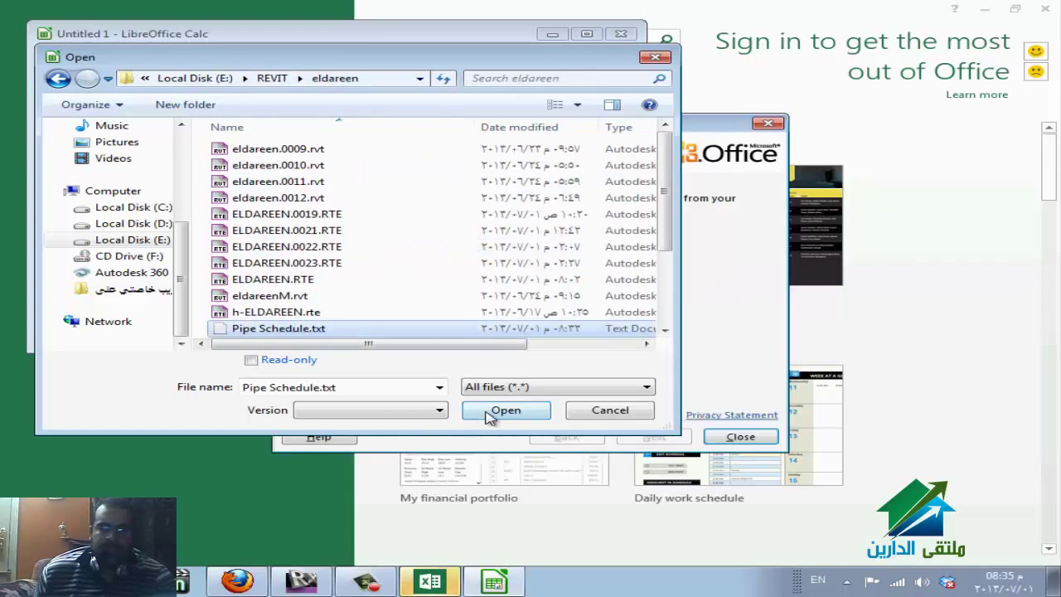
pyautogui.click(502, 410)
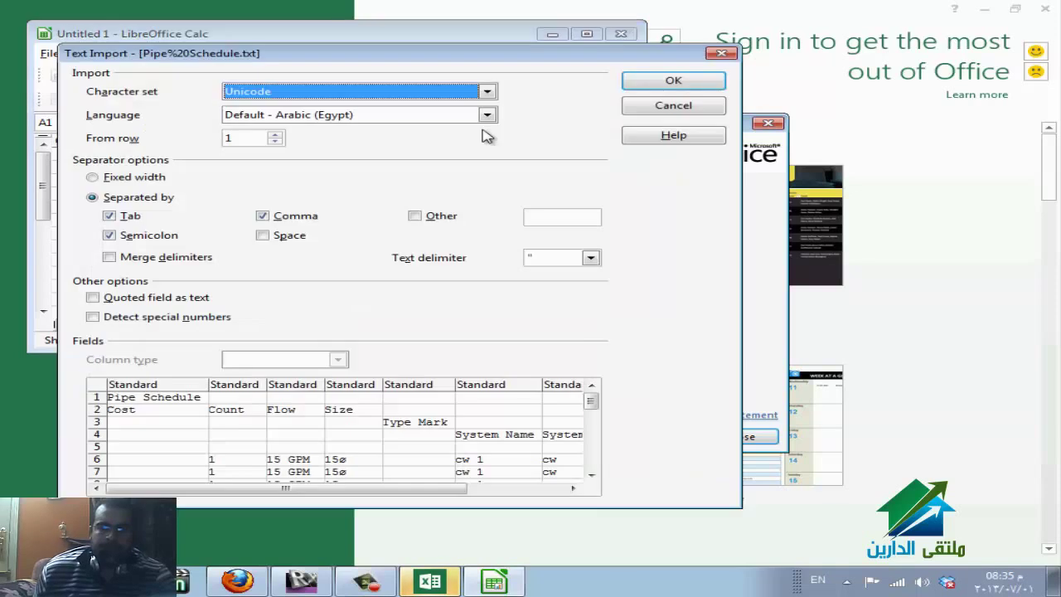
# - Accept the Text Import settings, then maximize and scroll through the imported Pipe Schedule data
pyautogui.click(672, 82)
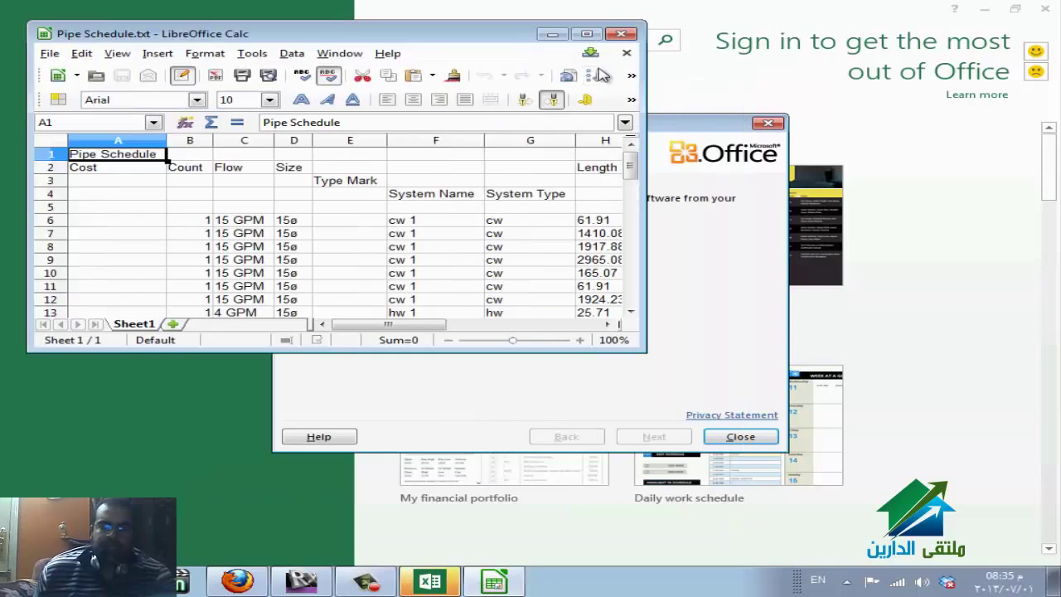
pyautogui.click(586, 34)
pyautogui.scroll(-13, 211, 240)
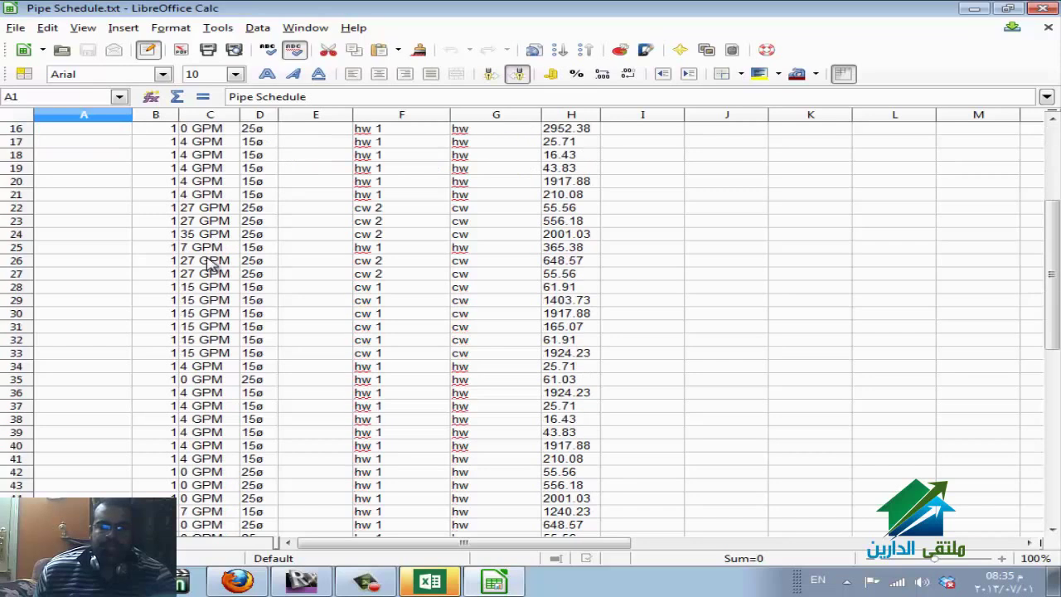
pyautogui.scroll(8, 235, 273)
pyautogui.scroll(5, 240, 267)
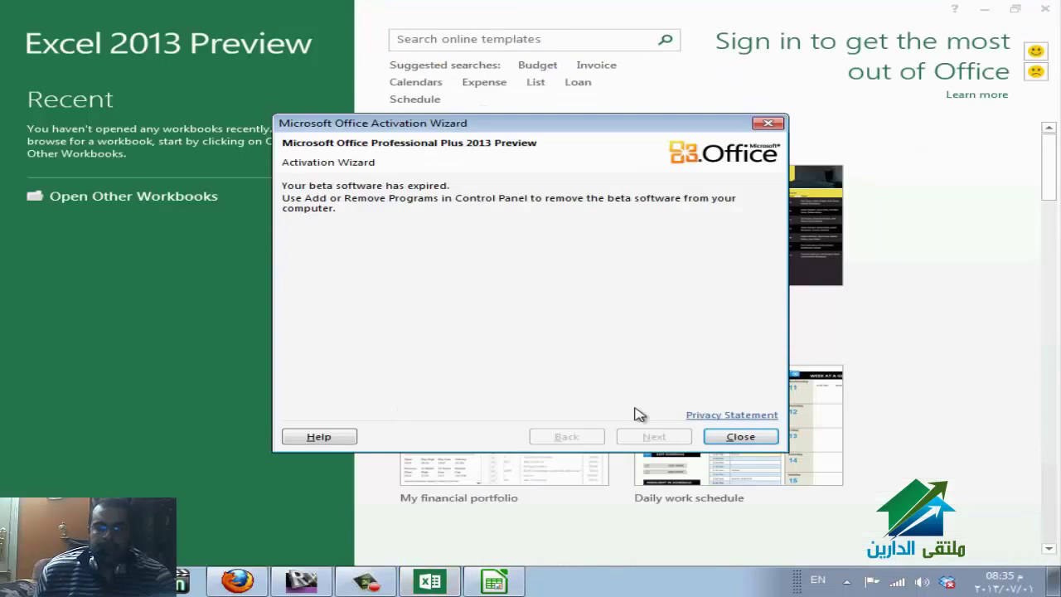
# - Dismiss the expired Office activation notice and Excel, then close the Pipe Schedule spreadsheet
pyautogui.click(724, 441)
pyautogui.press('Escape')
pyautogui.hotkey('alt', 'F4')
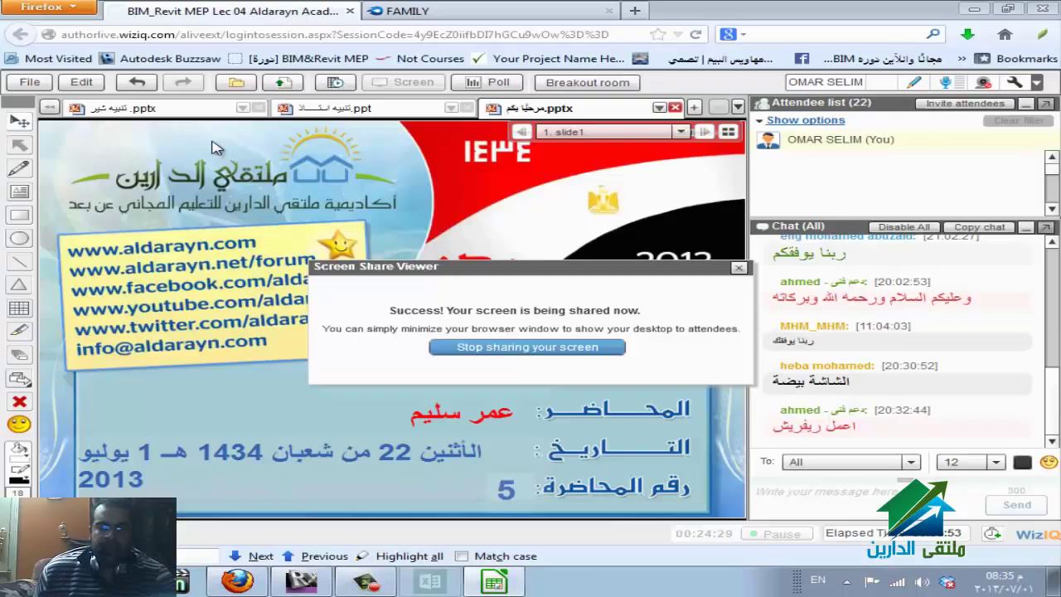
pyautogui.click(430, 583)
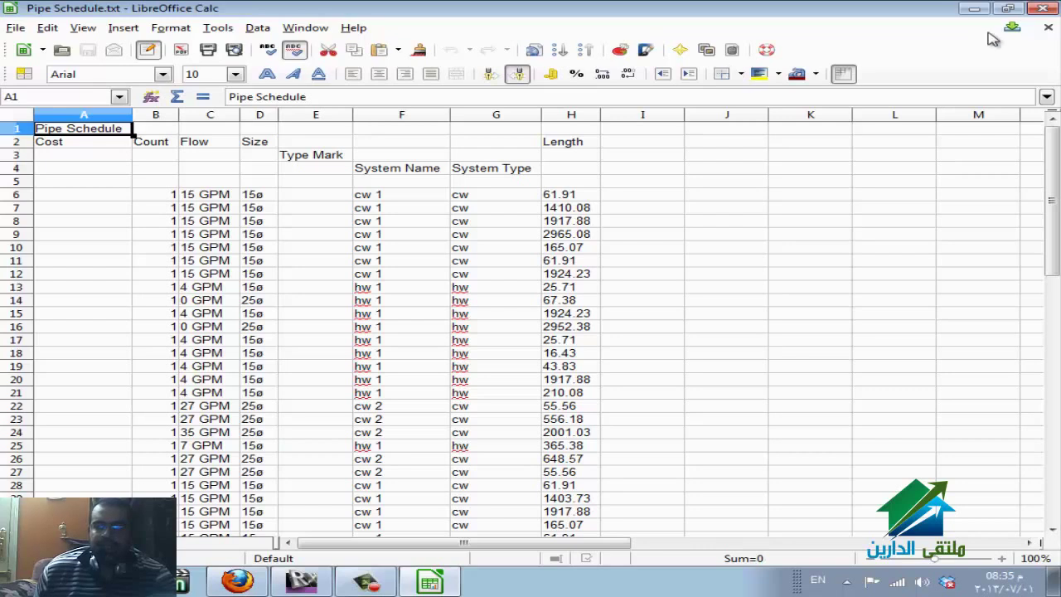
pyautogui.click(1040, 9)
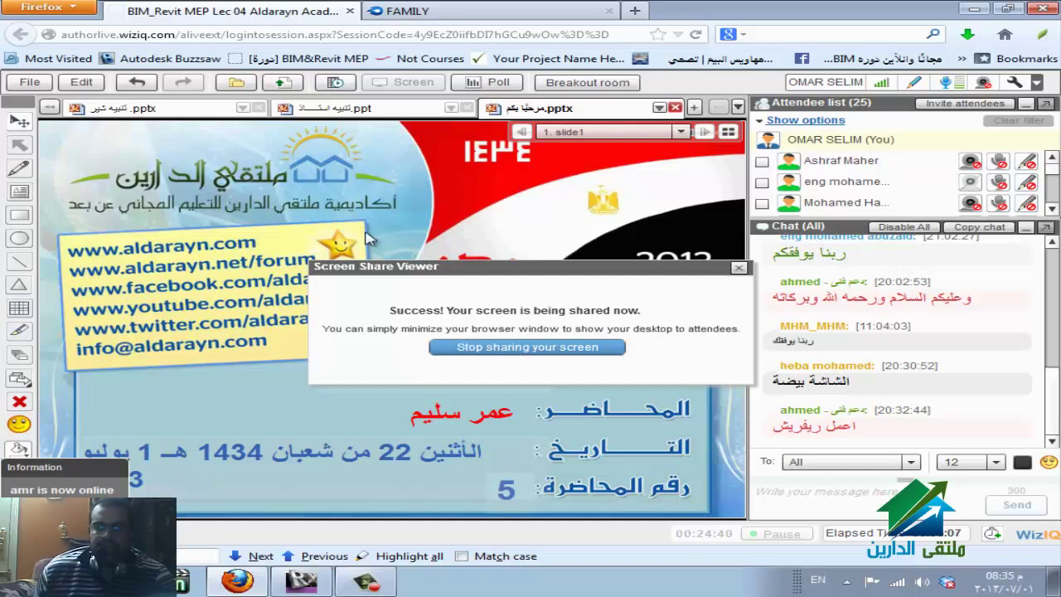
# - Stop screen sharing and add the استراحة الصلاة.pptx slide from Content Library, declining reload
pyautogui.click(166, 111)
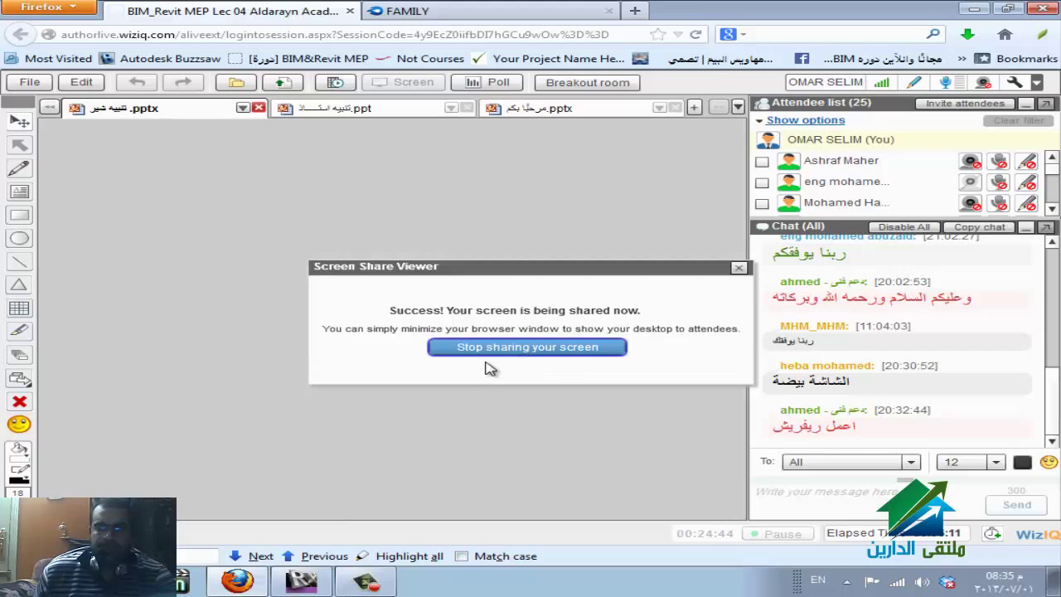
pyautogui.click(521, 351)
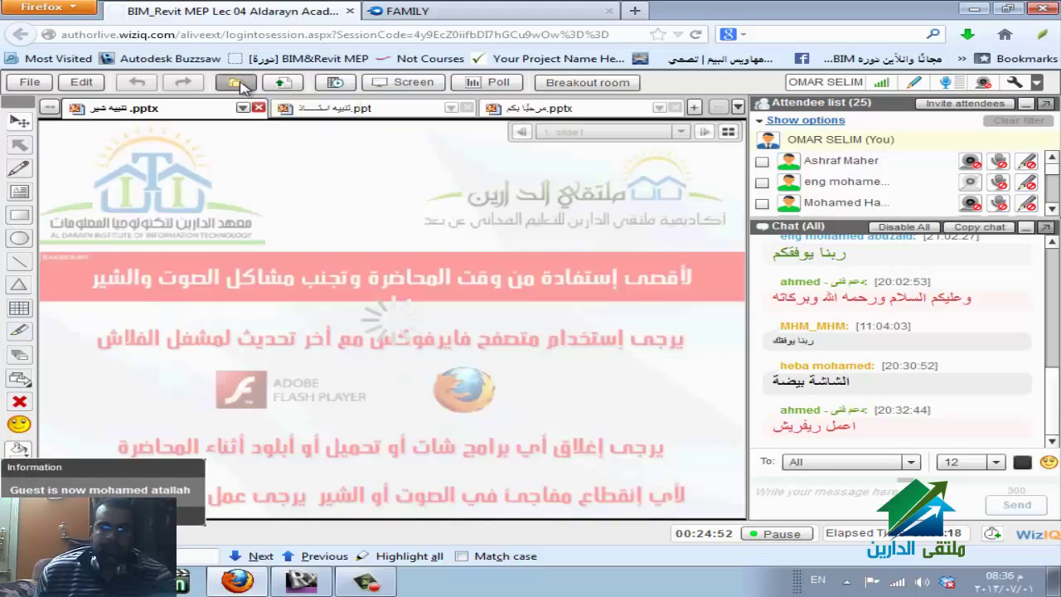
pyautogui.click(236, 84)
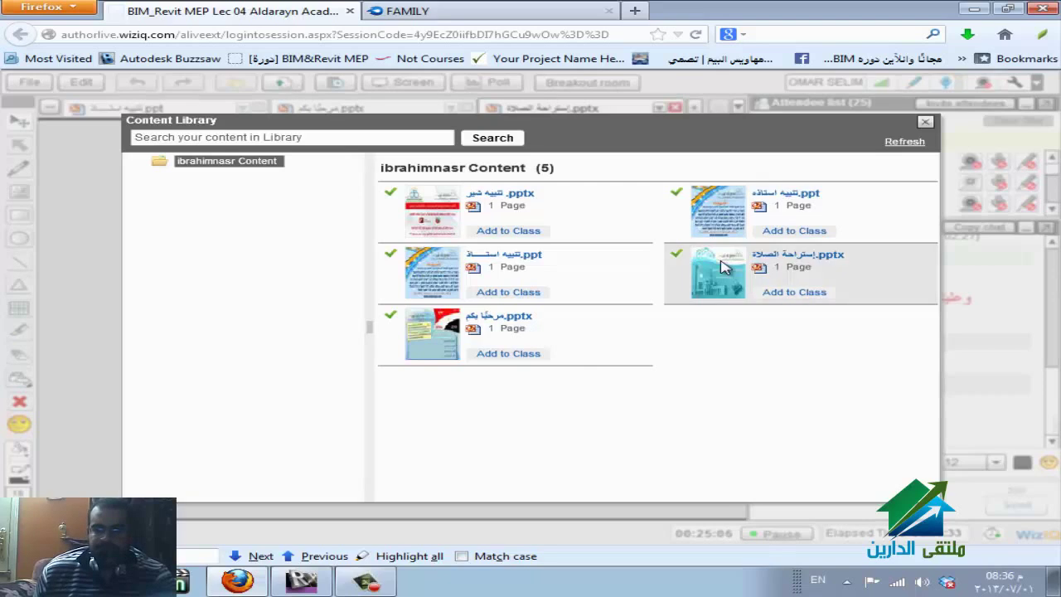
pyautogui.click(797, 295)
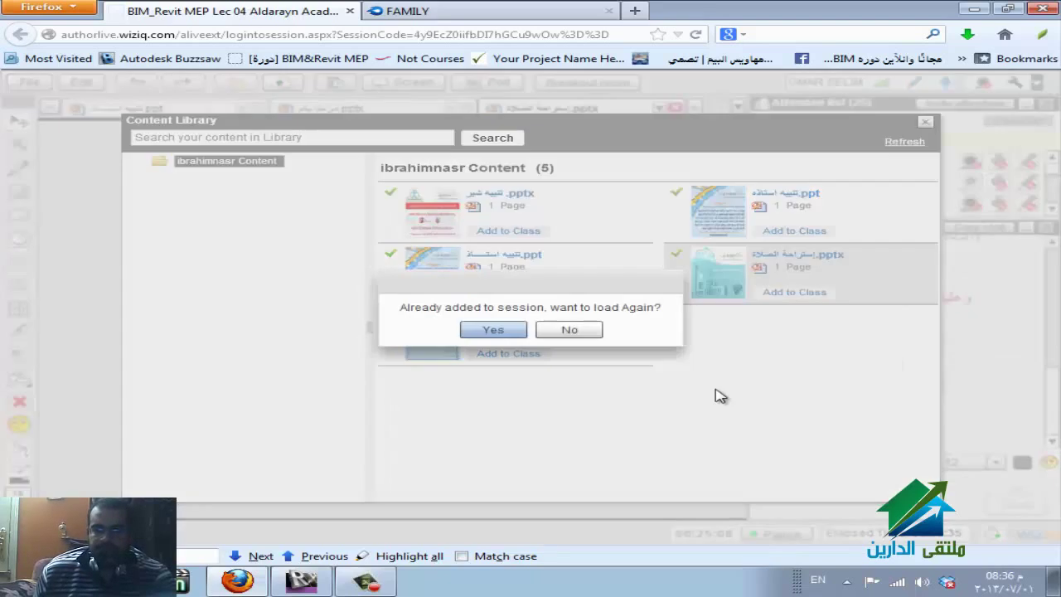
pyautogui.click(553, 330)
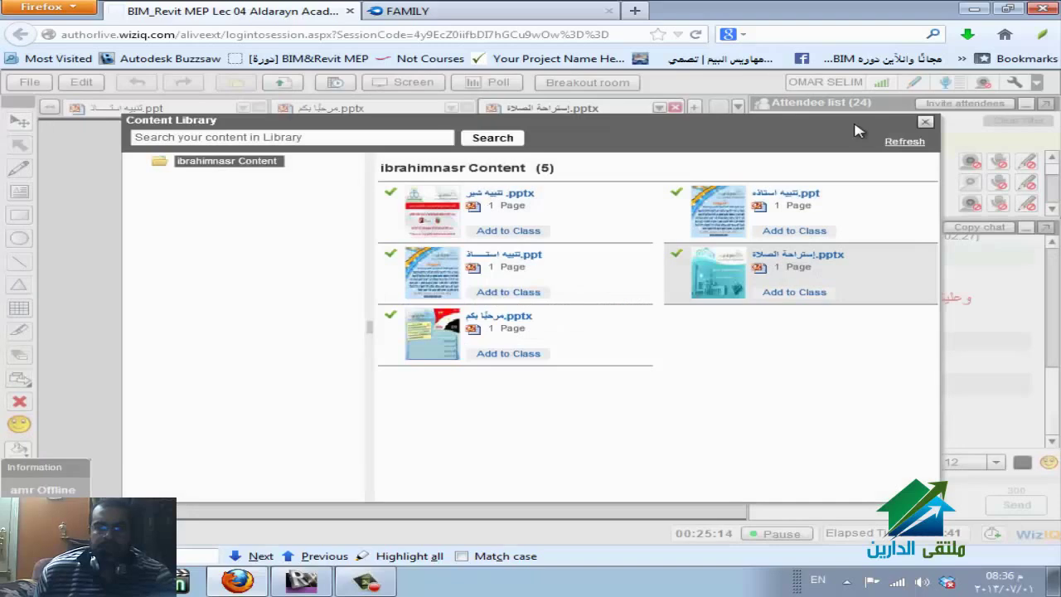
pyautogui.click(924, 121)
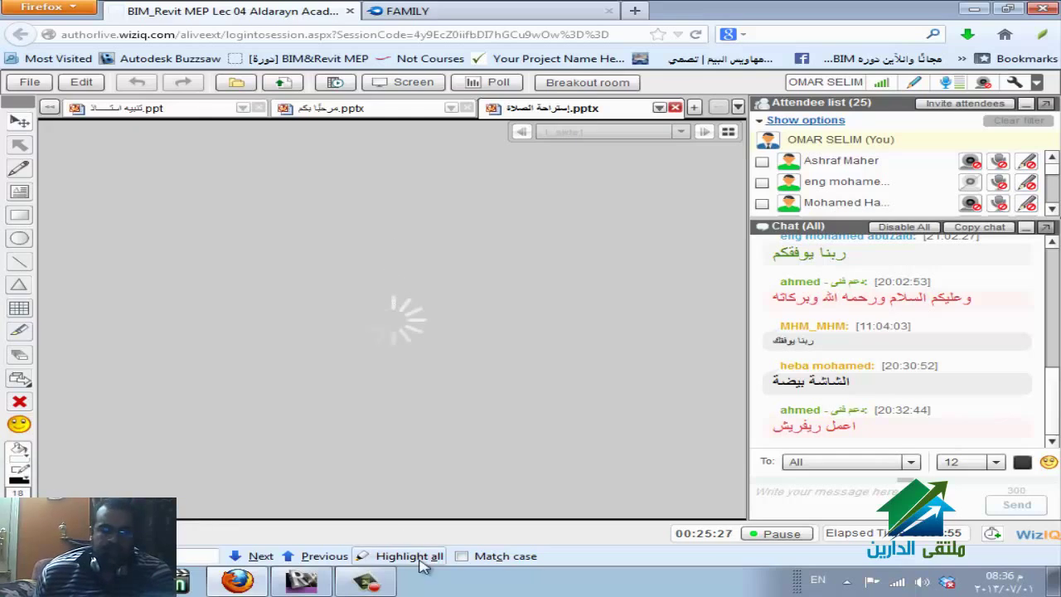
pyautogui.click(352, 584)
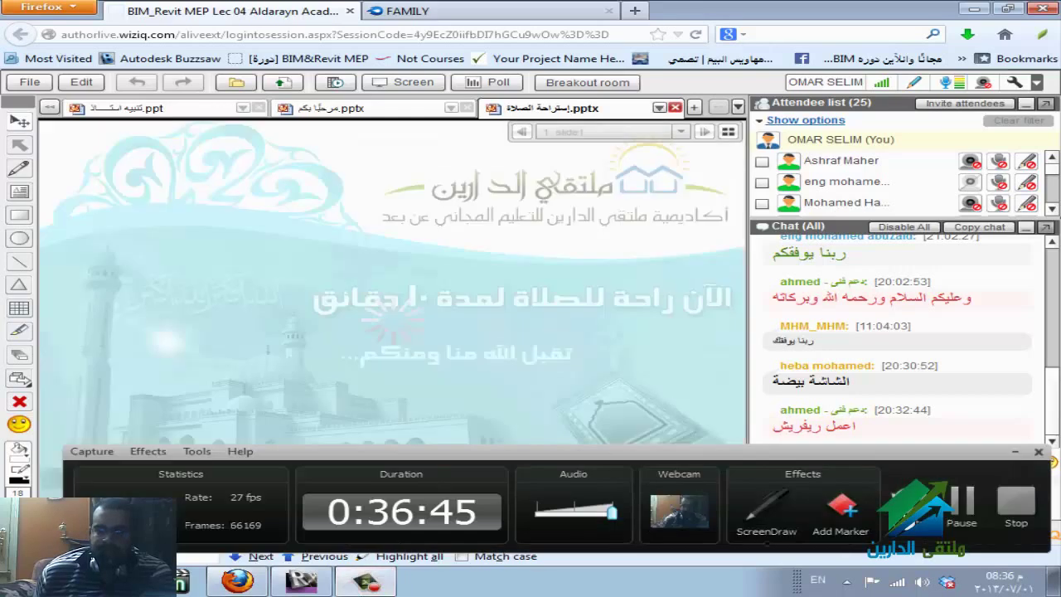
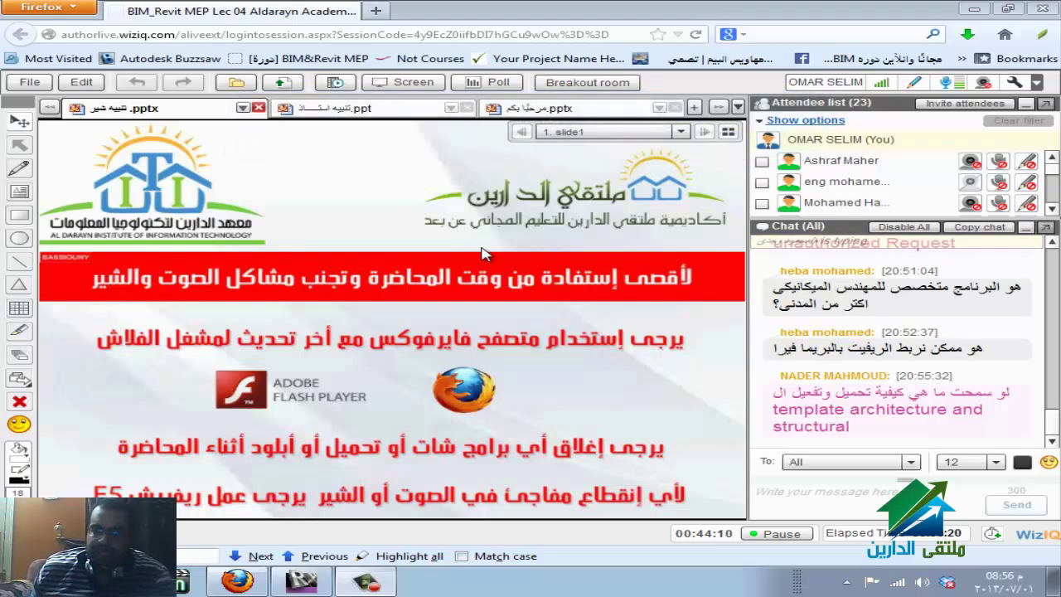
# - Start WizIQ desktop screen sharing with attendees and bring the Revit pipe schedule forward
pyautogui.click(426, 82)
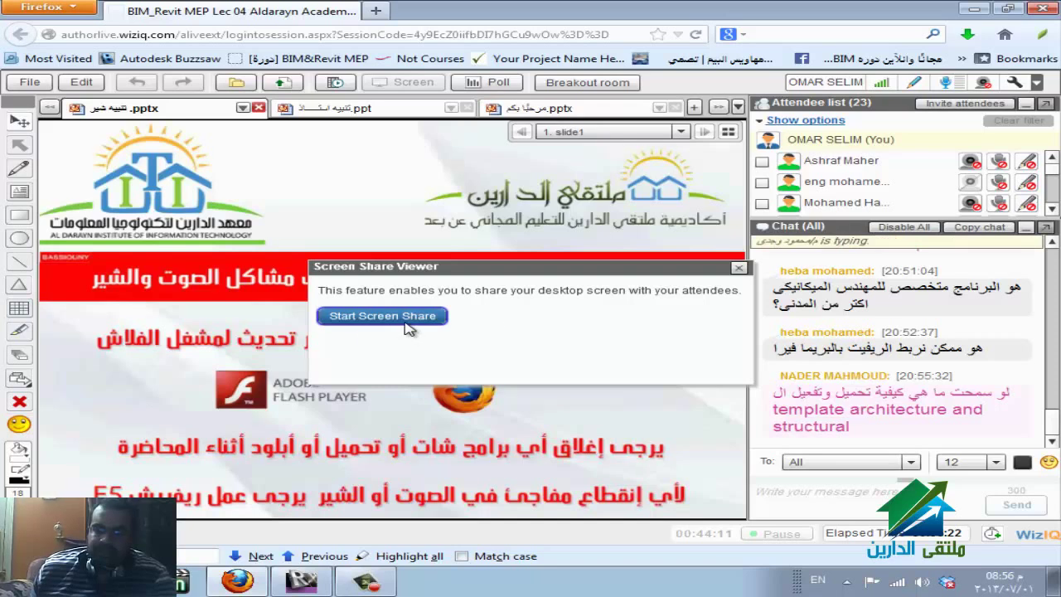
pyautogui.click(405, 318)
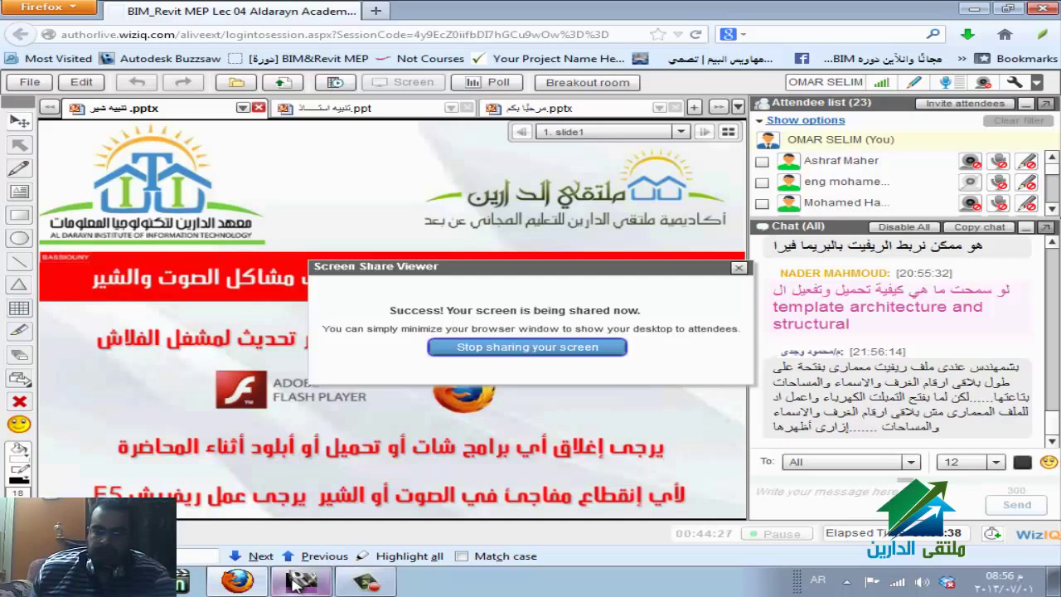
pyautogui.click(296, 581)
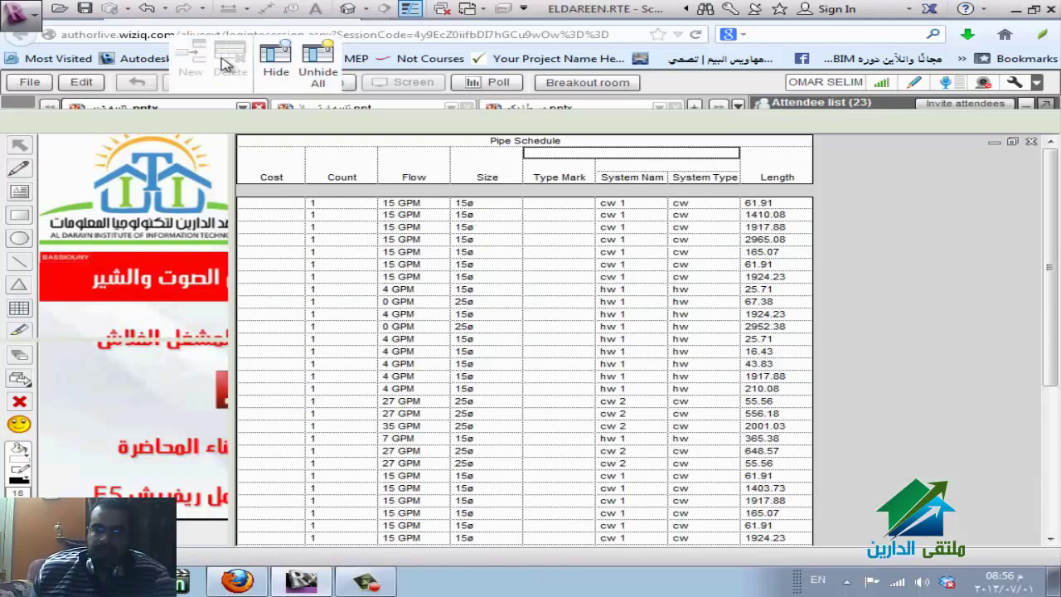
pyautogui.click(18, 12)
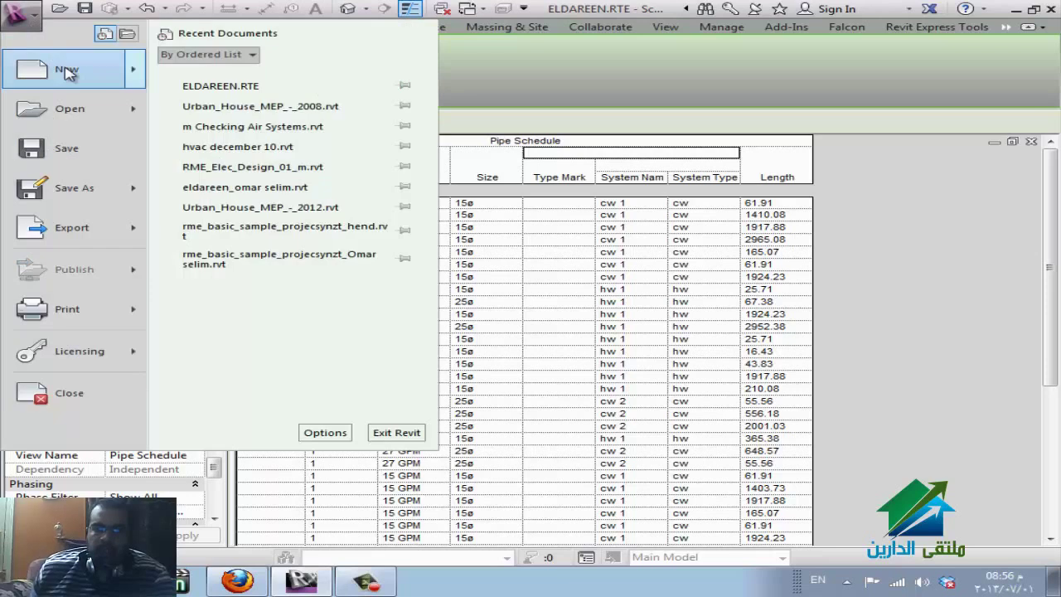
pyautogui.moveTo(68, 73)
pyautogui.click(273, 71)
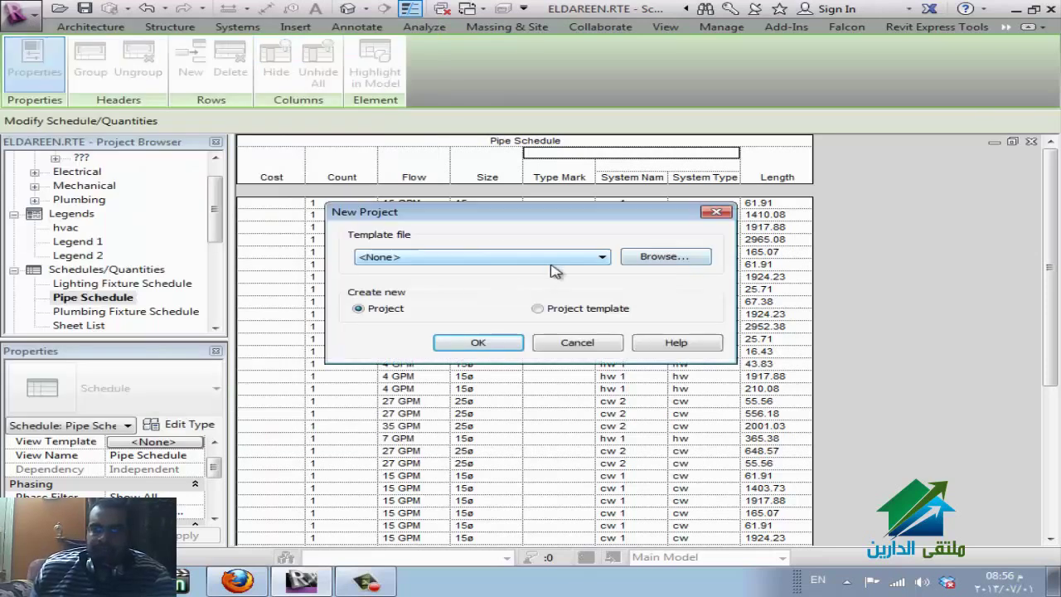
pyautogui.click(681, 261)
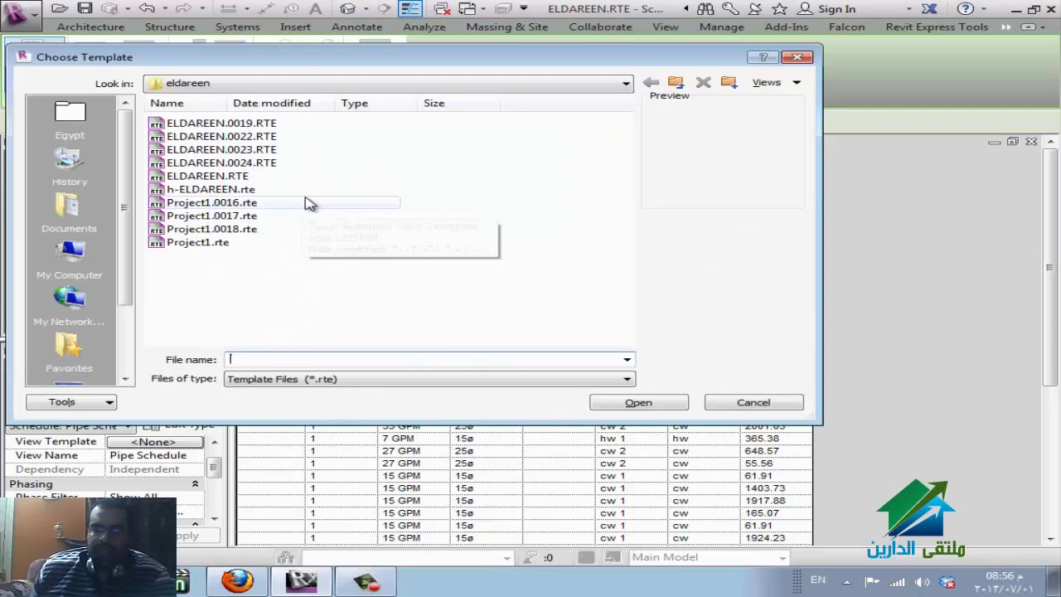
pyautogui.click(238, 175)
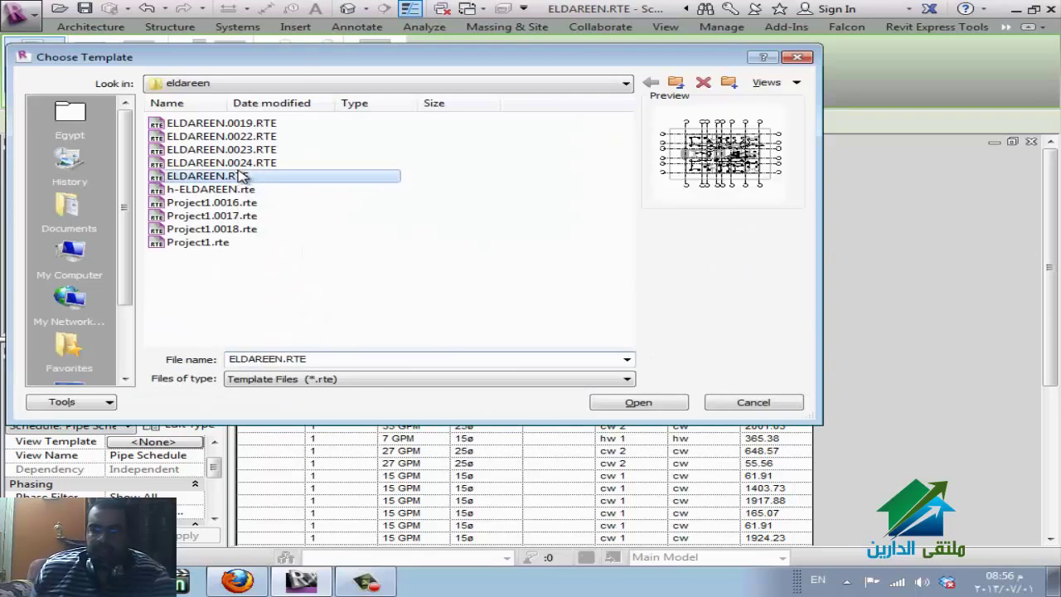
pyautogui.click(637, 403)
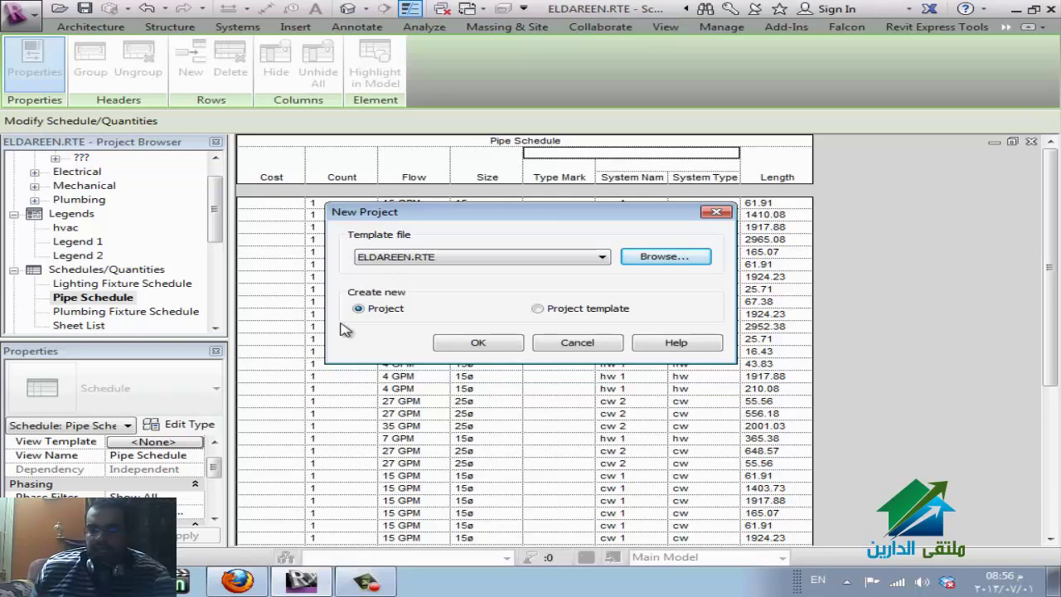
pyautogui.click(543, 311)
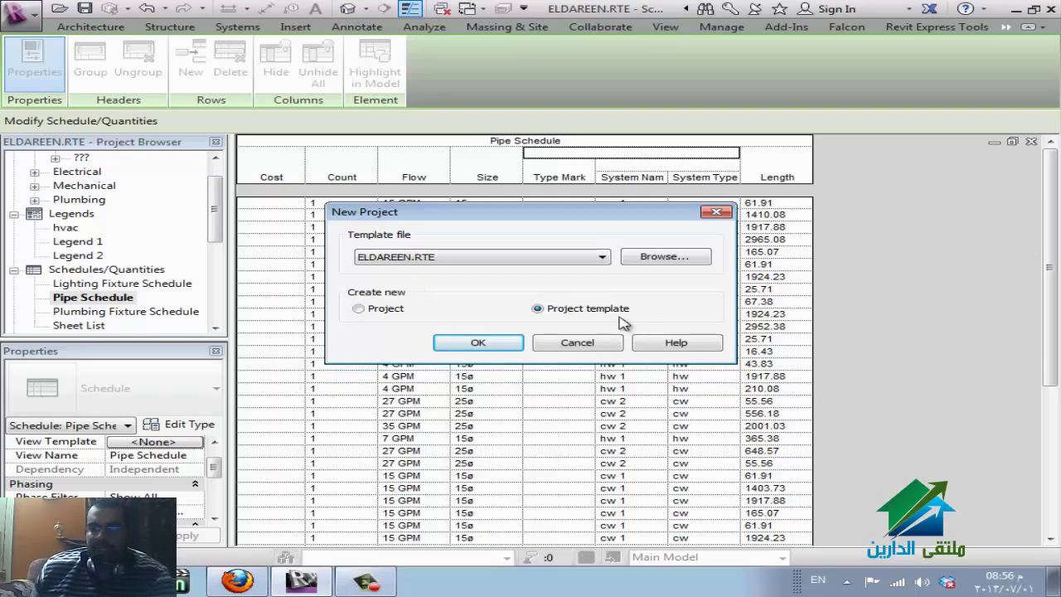
pyautogui.click(577, 343)
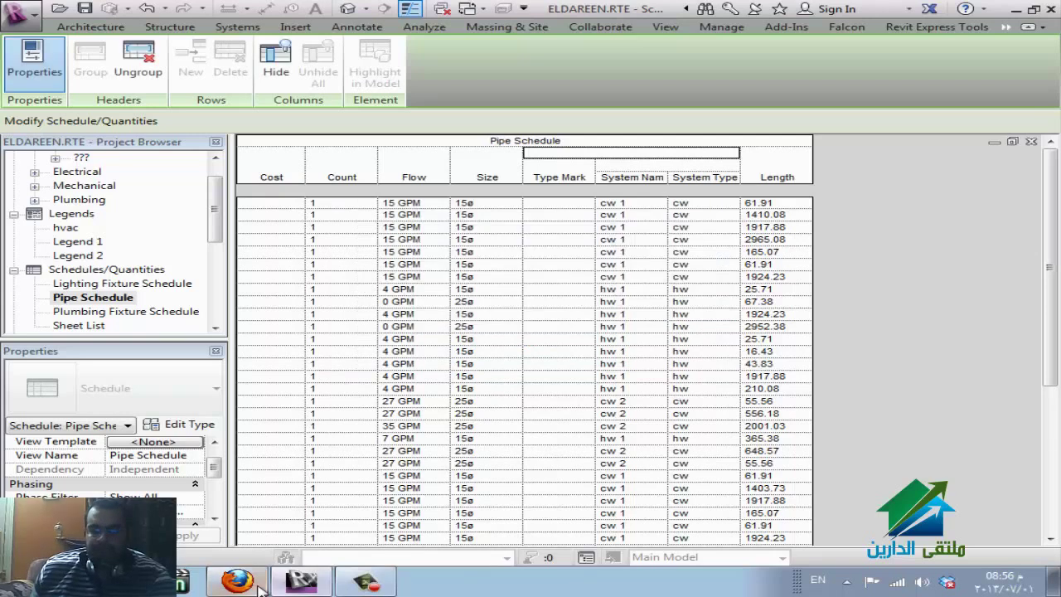
pyautogui.click(296, 577)
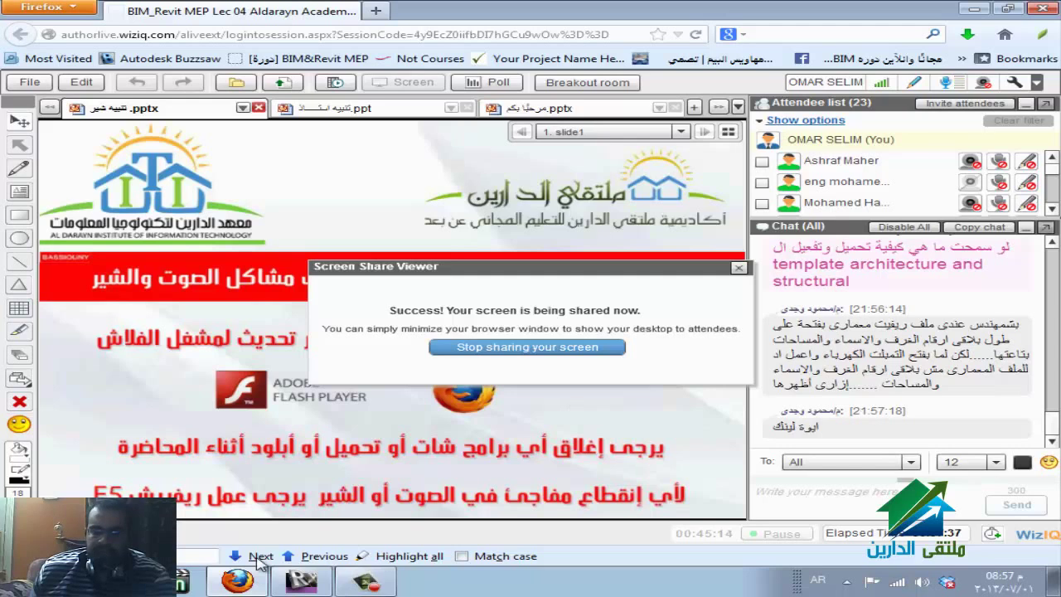
# - Switch from the Firefox WizIQ window back to the Revit ELDAREEN.RTE Pipe Schedule
pyautogui.moveTo(300, 580)
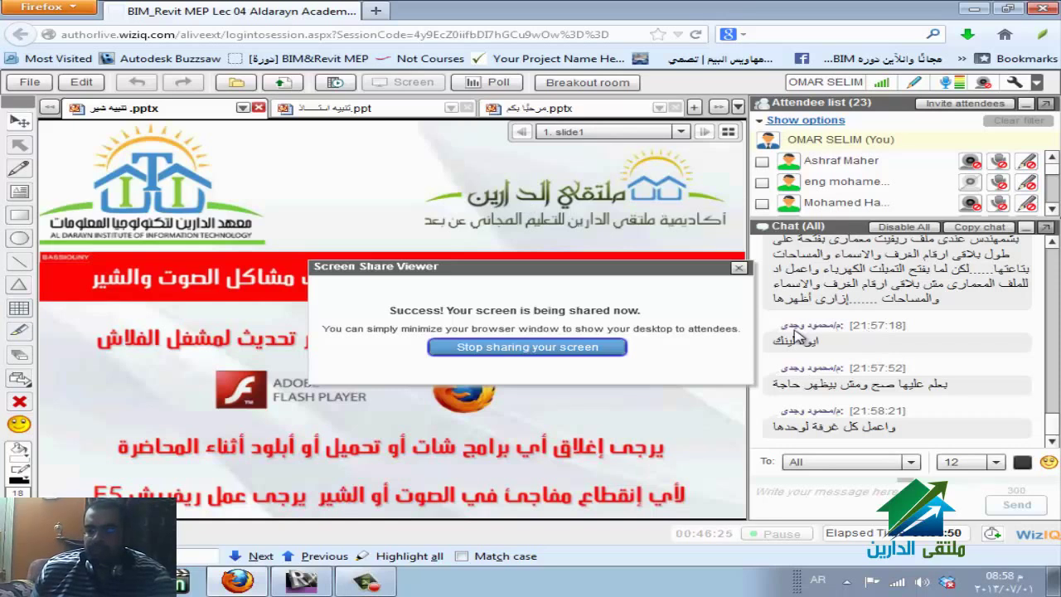
pyautogui.click(301, 580)
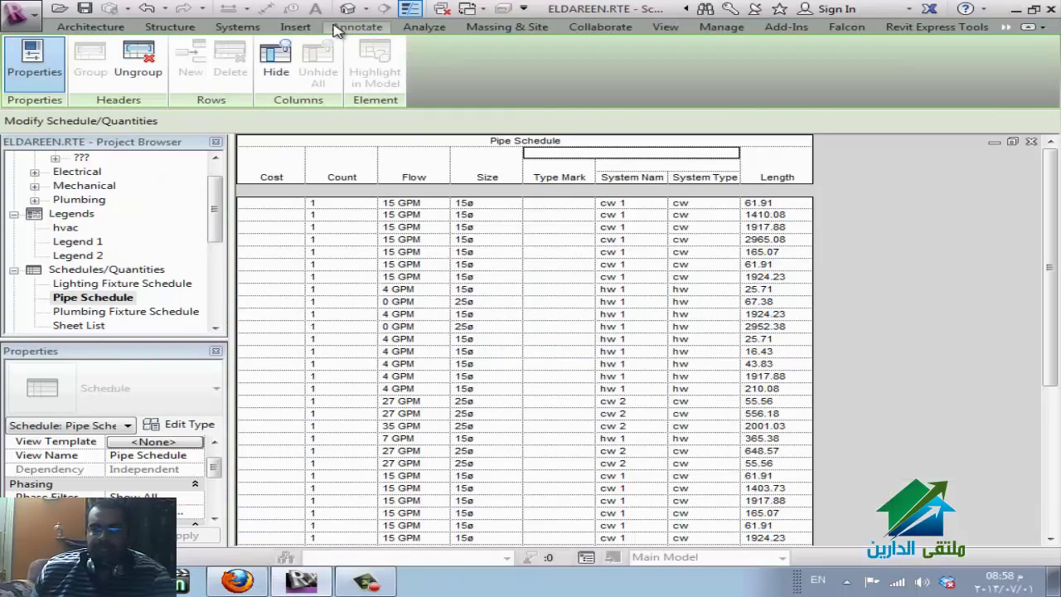
# - Show the Annotate tools, close the Pipe Schedule, and zoom out on the Level 1 plan
pyautogui.click(333, 25)
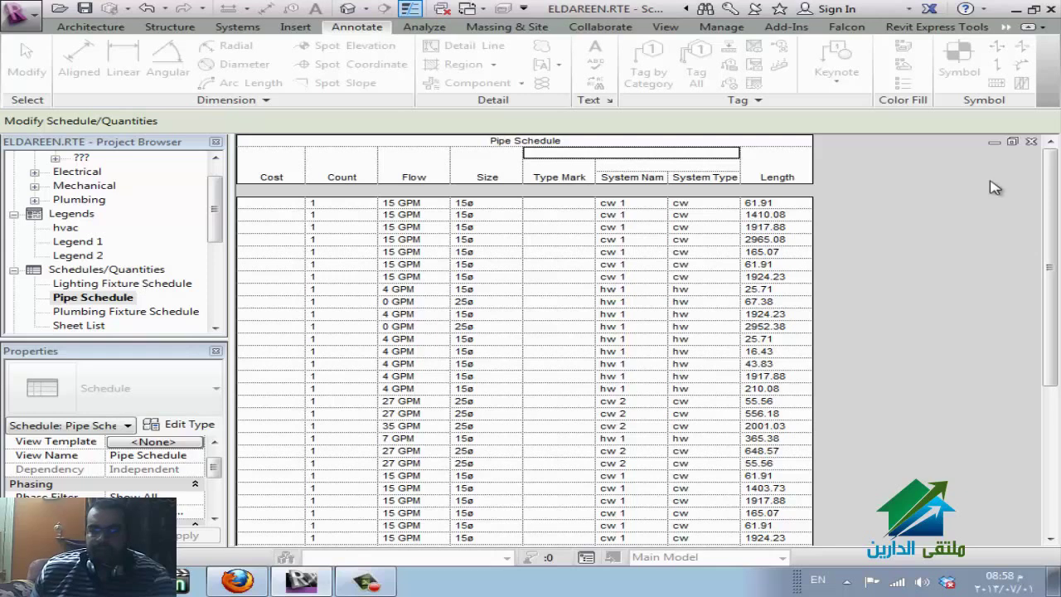
pyautogui.click(1031, 143)
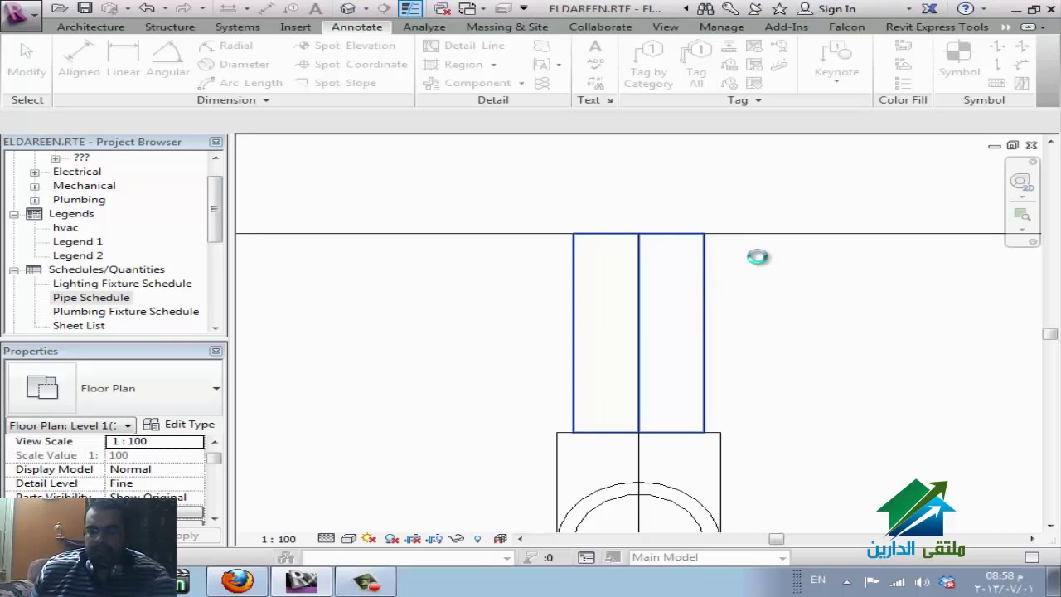
pyautogui.scroll(-2, 588, 253)
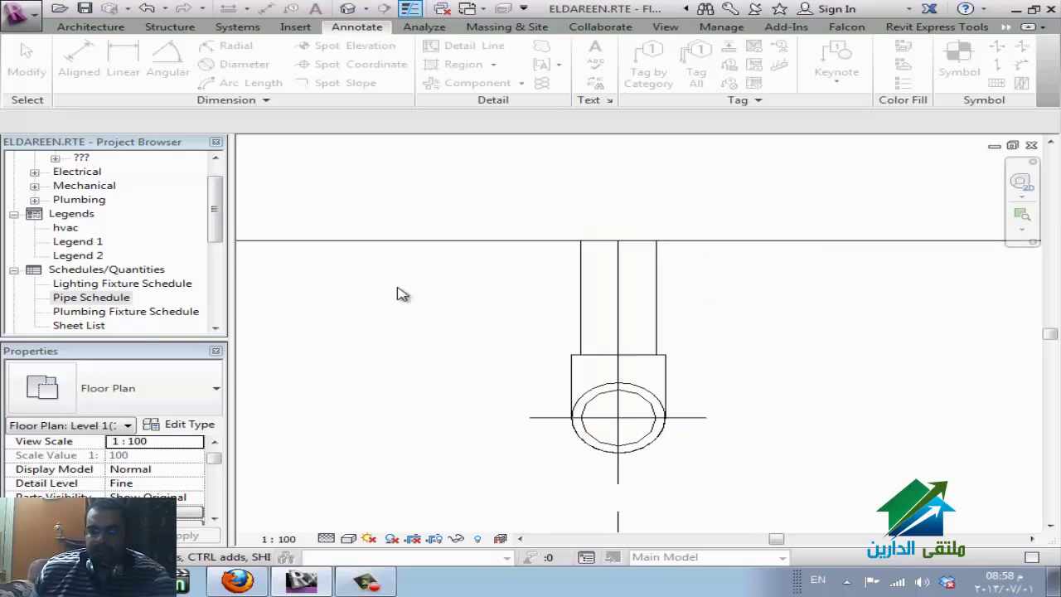
pyautogui.click(239, 580)
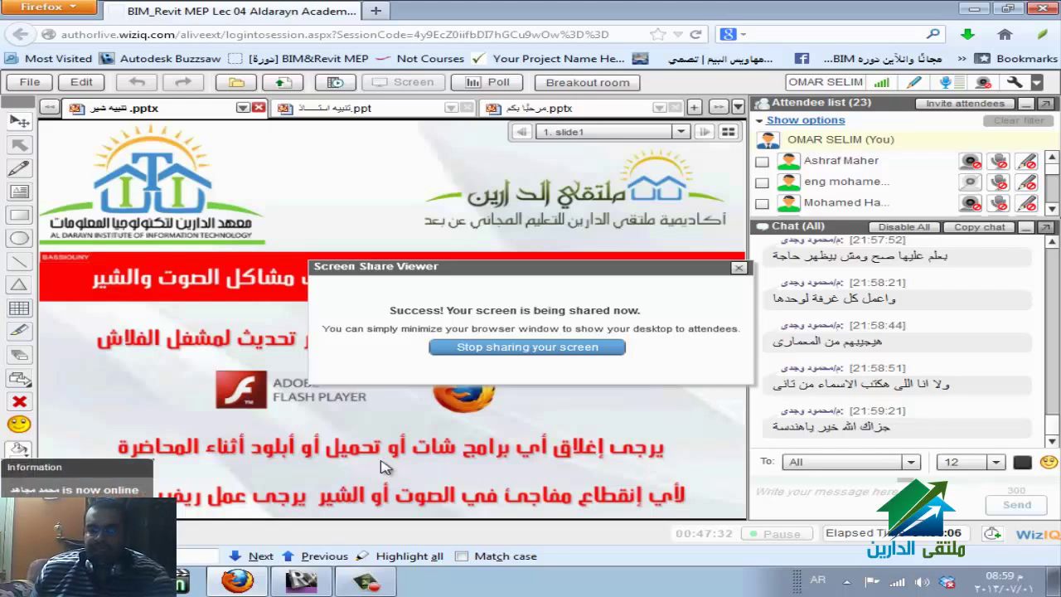
pyautogui.moveTo(307, 580)
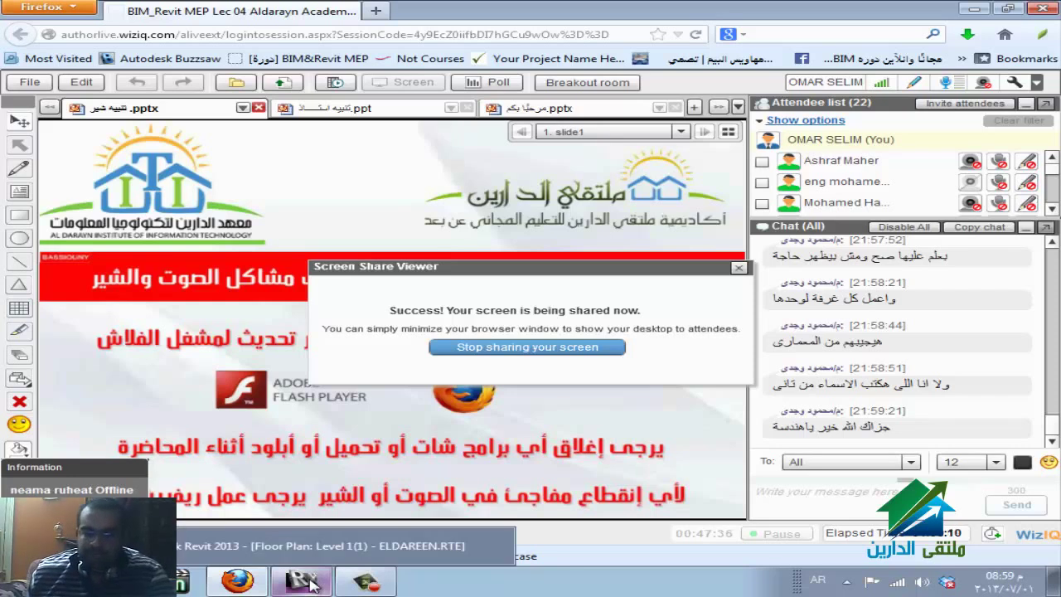
# - Open the Level 1(2) floor plan from Plumbing > water > Floor Plans in the Project Browser
pyautogui.click(307, 581)
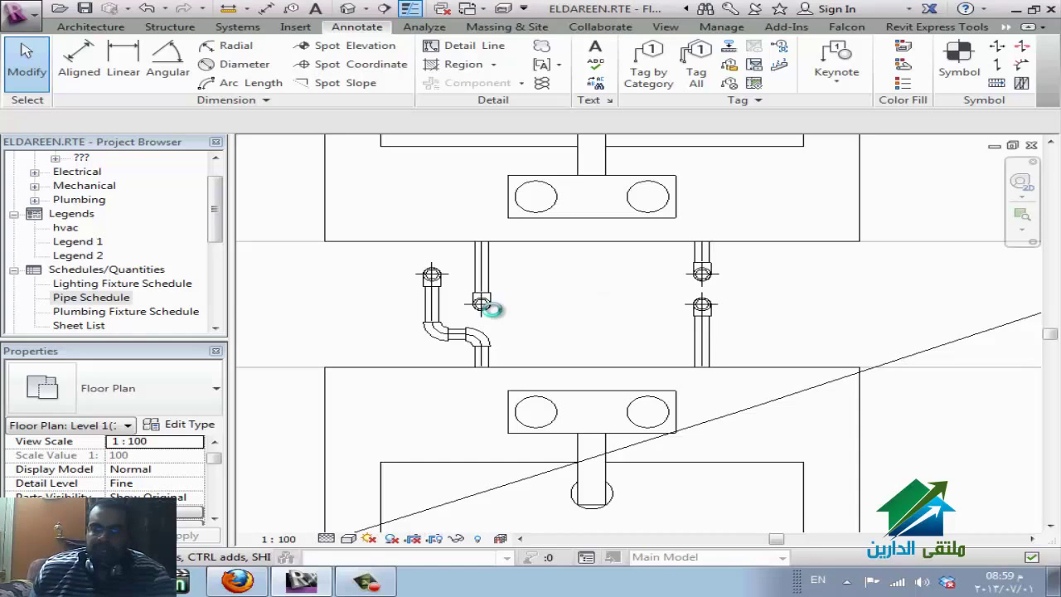
pyautogui.scroll(-1, 615, 305)
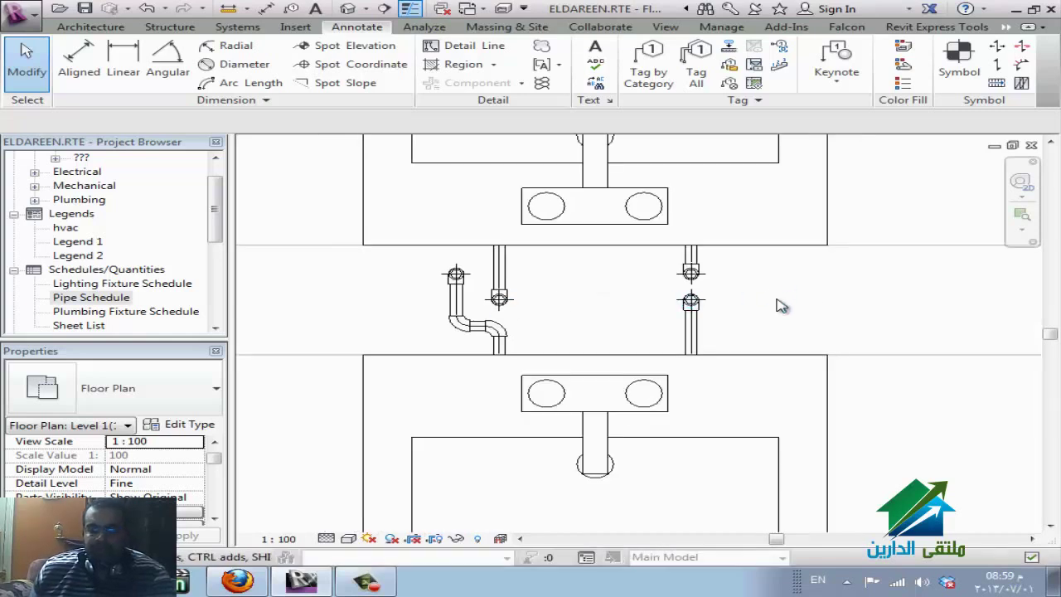
pyautogui.scroll(-3, 770, 300)
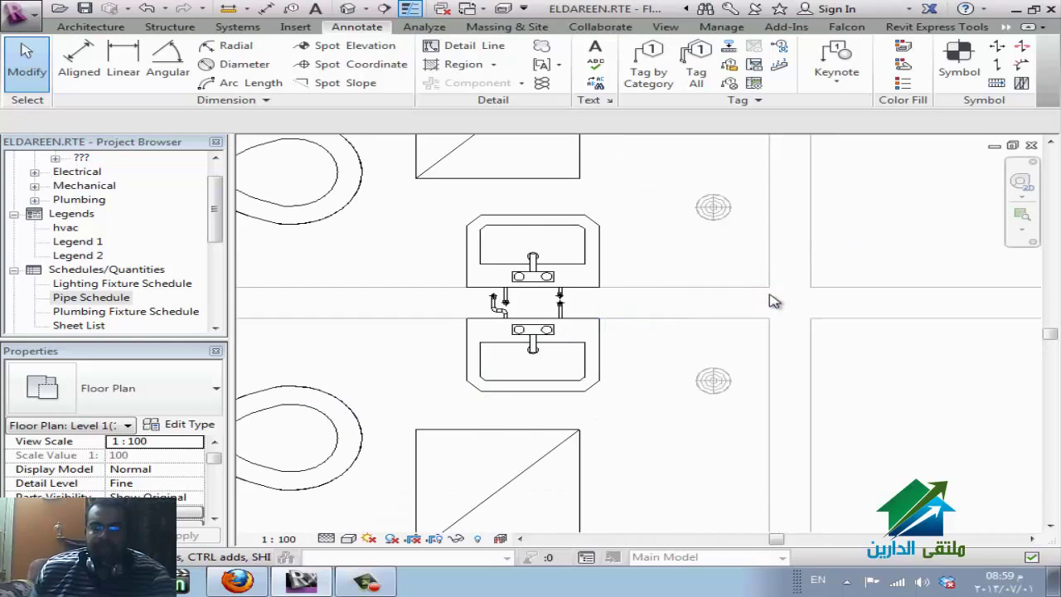
pyautogui.scroll(-2, 762, 300)
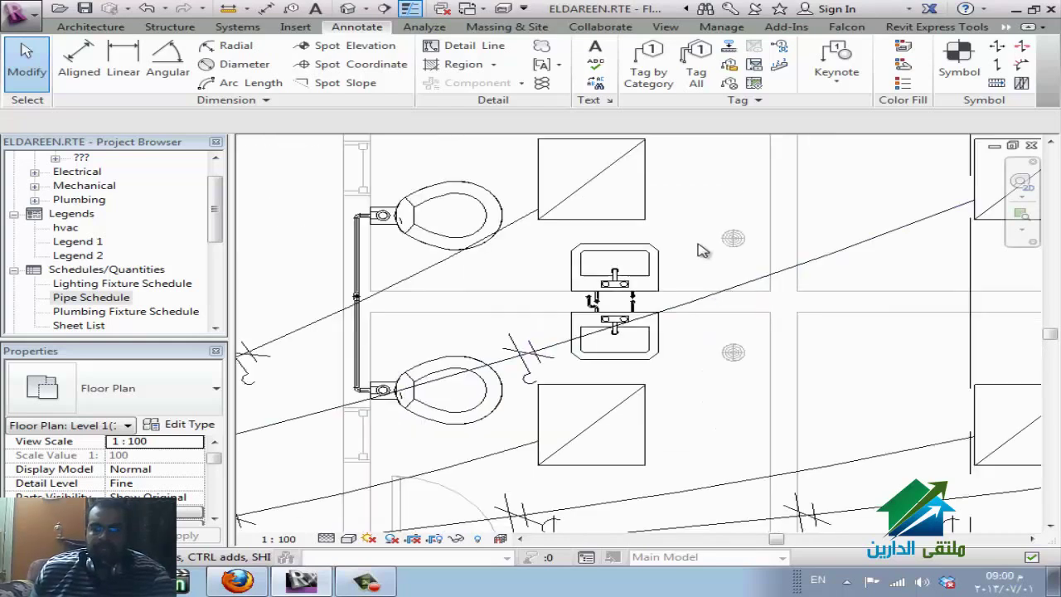
pyautogui.click(78, 173)
pyautogui.click(73, 201)
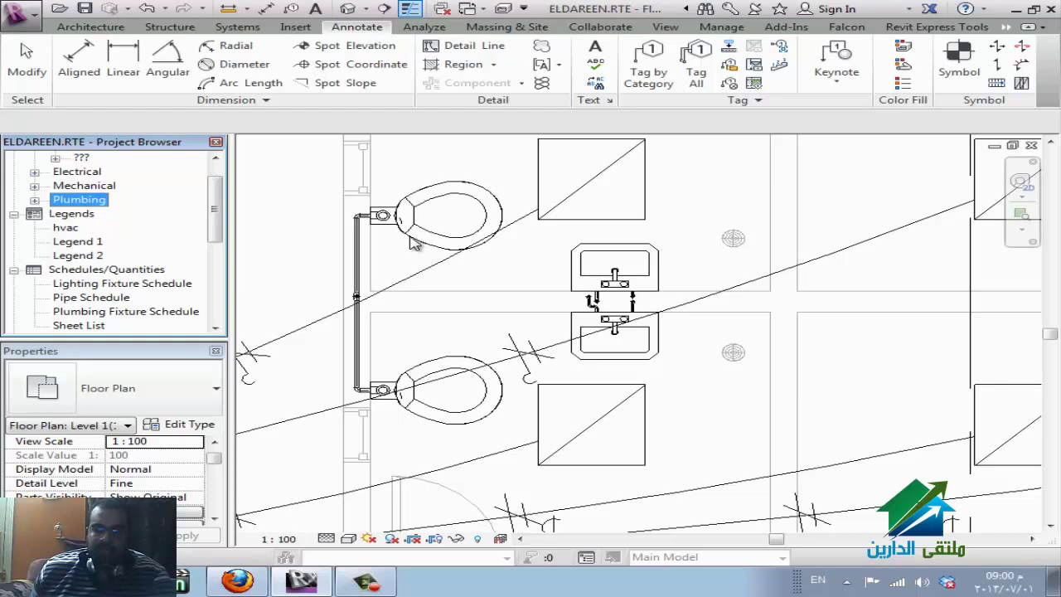
pyautogui.click(34, 199)
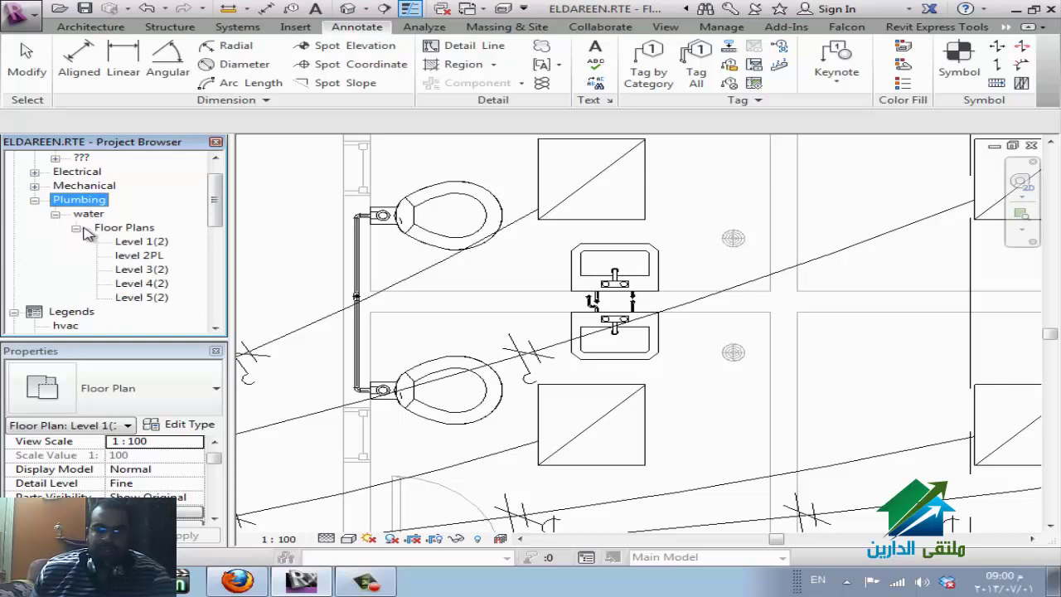
pyautogui.doubleClick(154, 242)
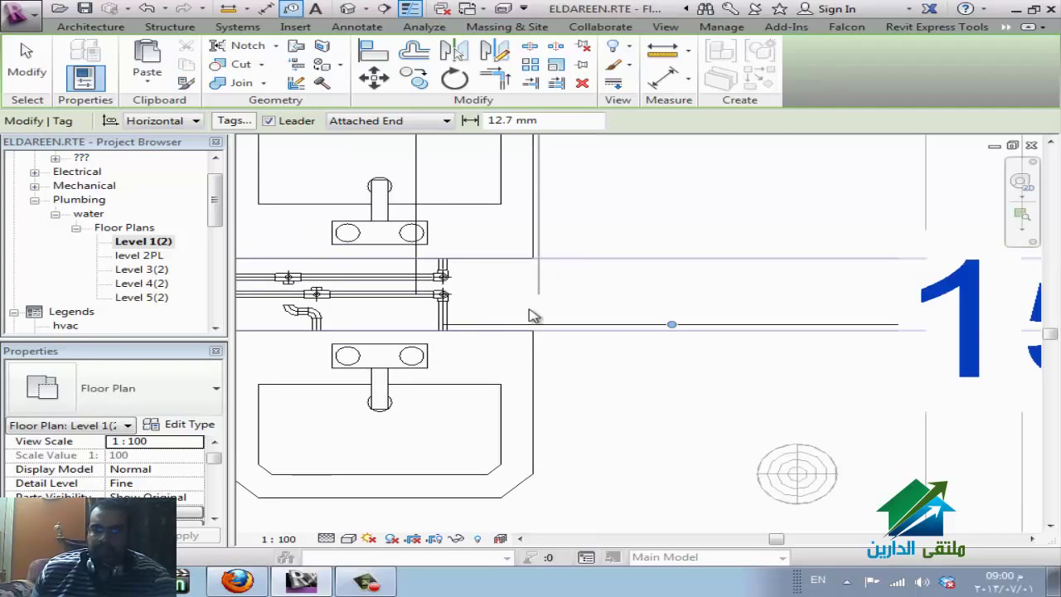
# - End tagging and open the 15ø cw tag's M_Pipe Size + SYSTEMTYPE family for editing
pyautogui.scroll(-2, 533, 315)
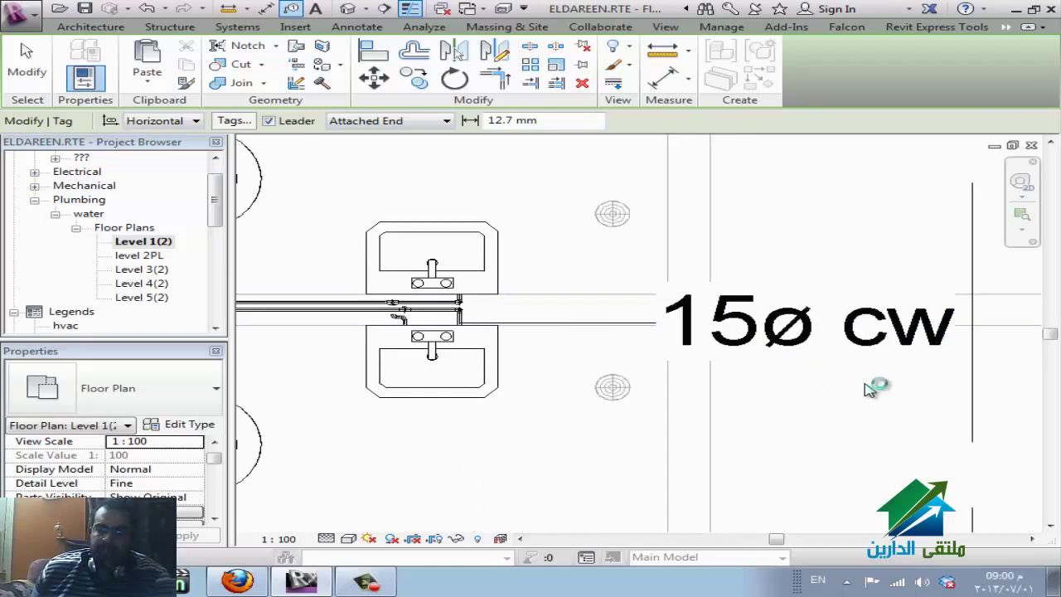
pyautogui.press('Escape')
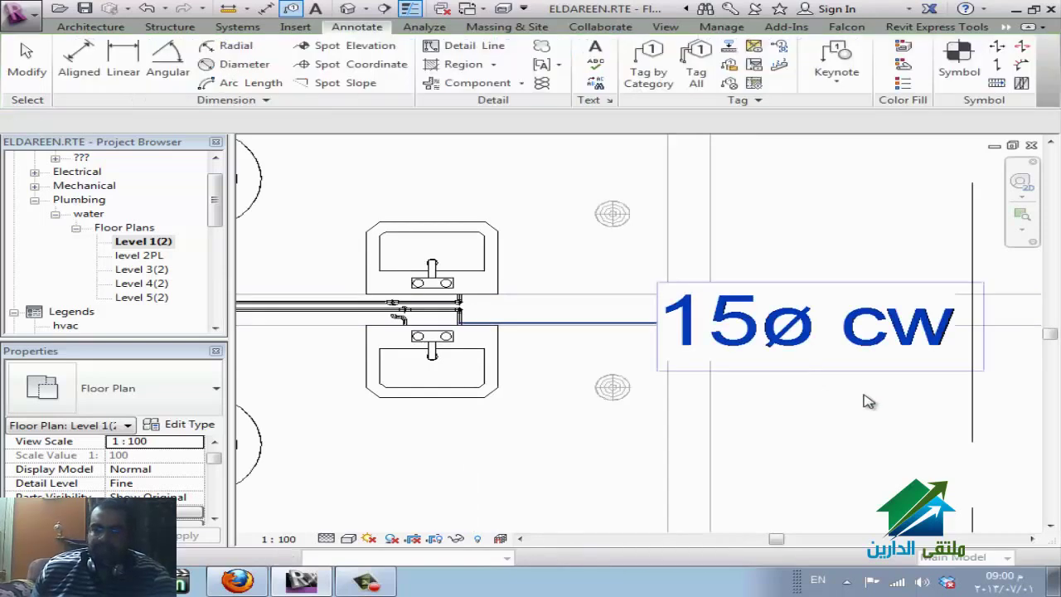
pyautogui.click(805, 362)
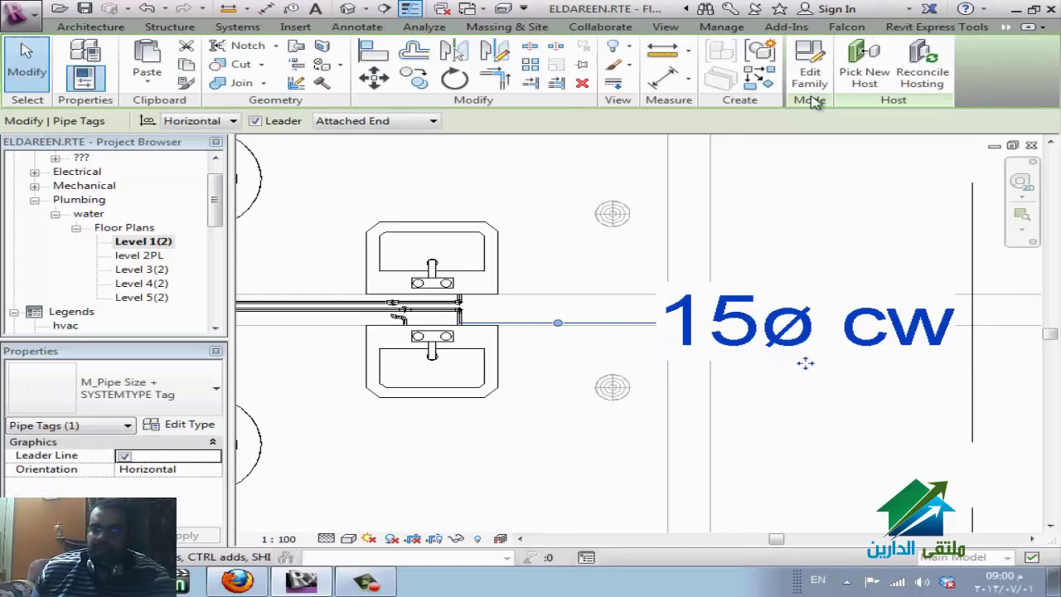
pyautogui.click(810, 73)
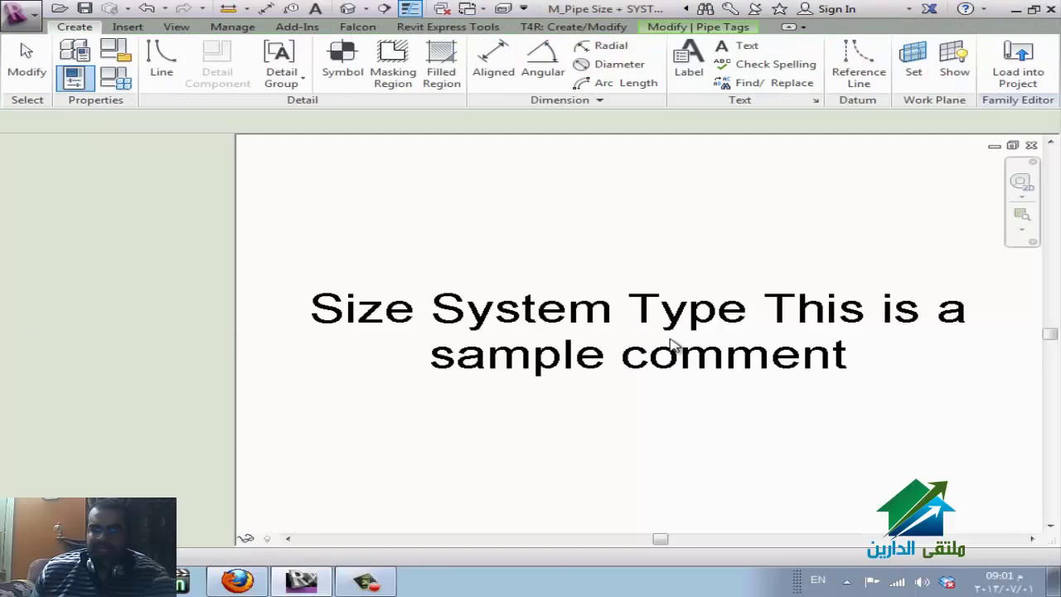
pyautogui.click(684, 323)
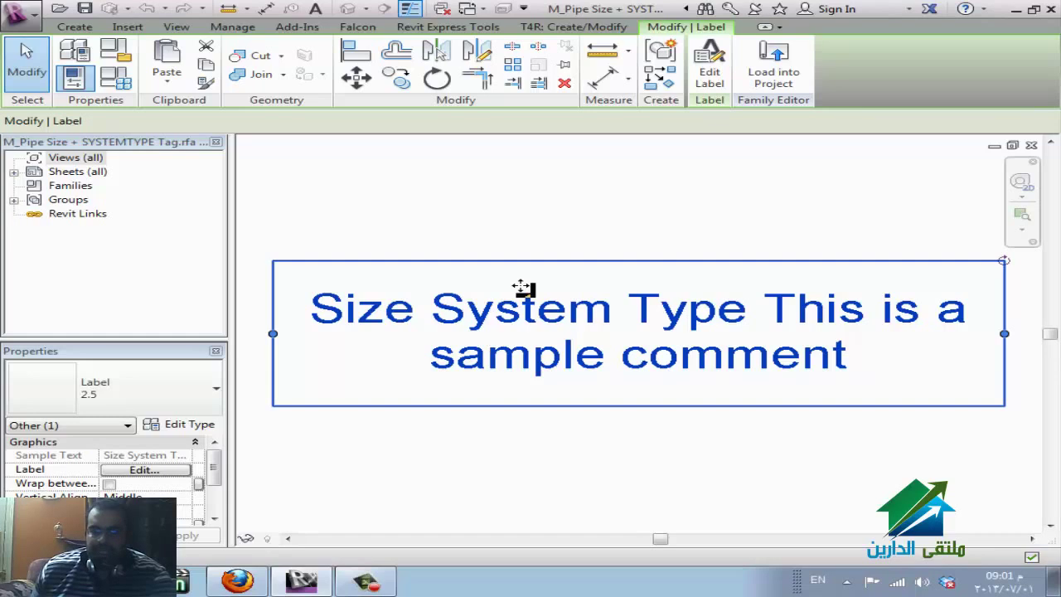
pyautogui.click(191, 425)
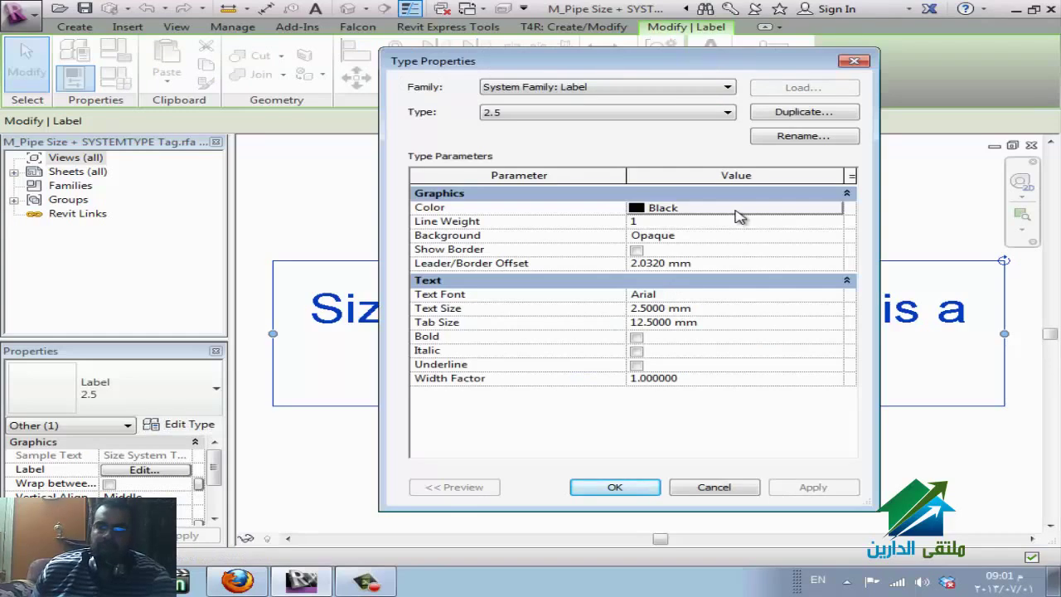
pyautogui.click(738, 215)
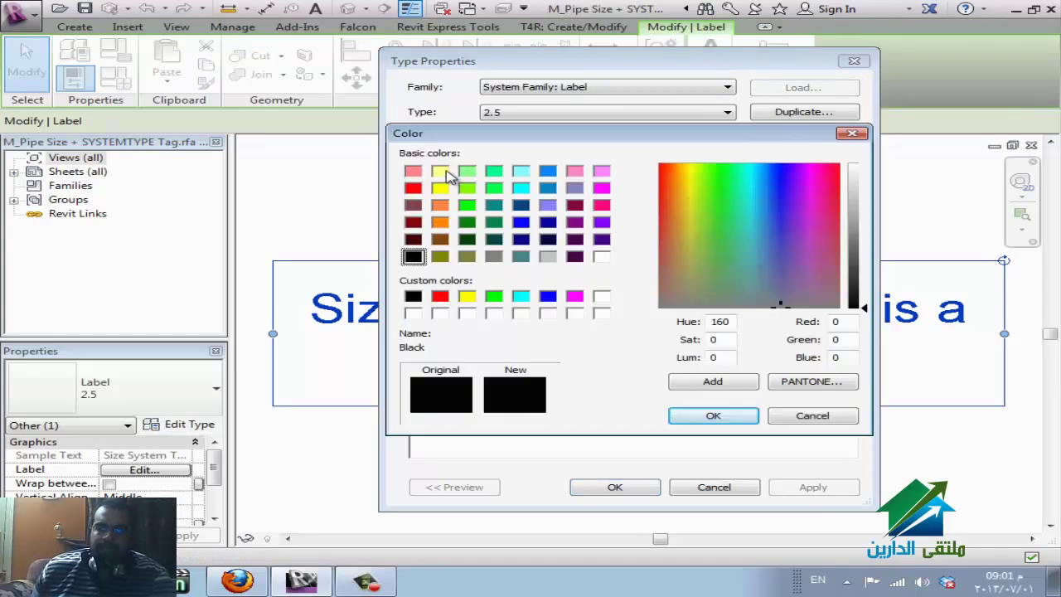
pyautogui.click(440, 171)
pyautogui.click(812, 415)
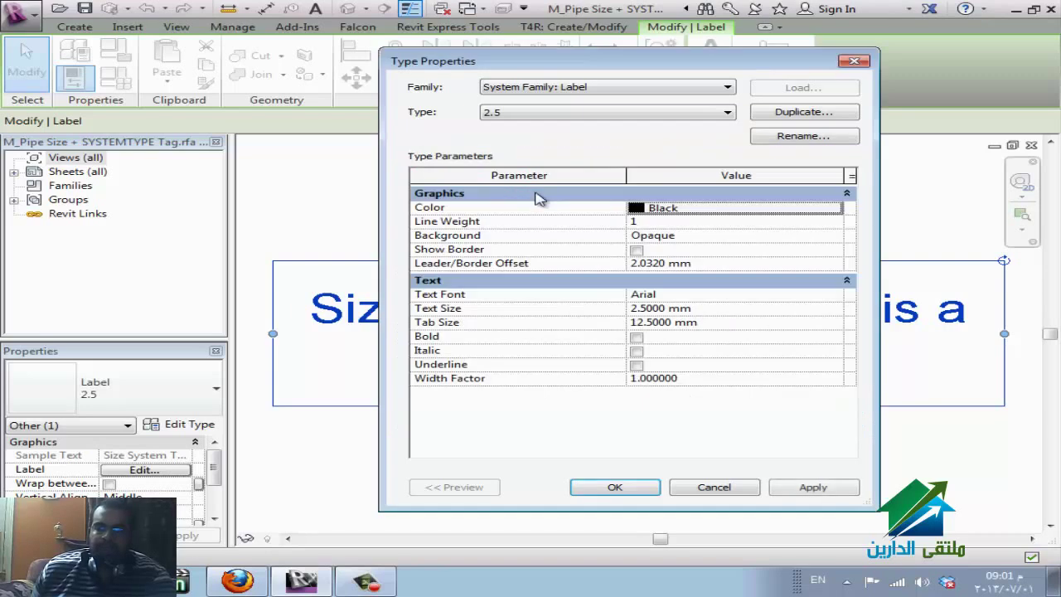
pyautogui.click(647, 222)
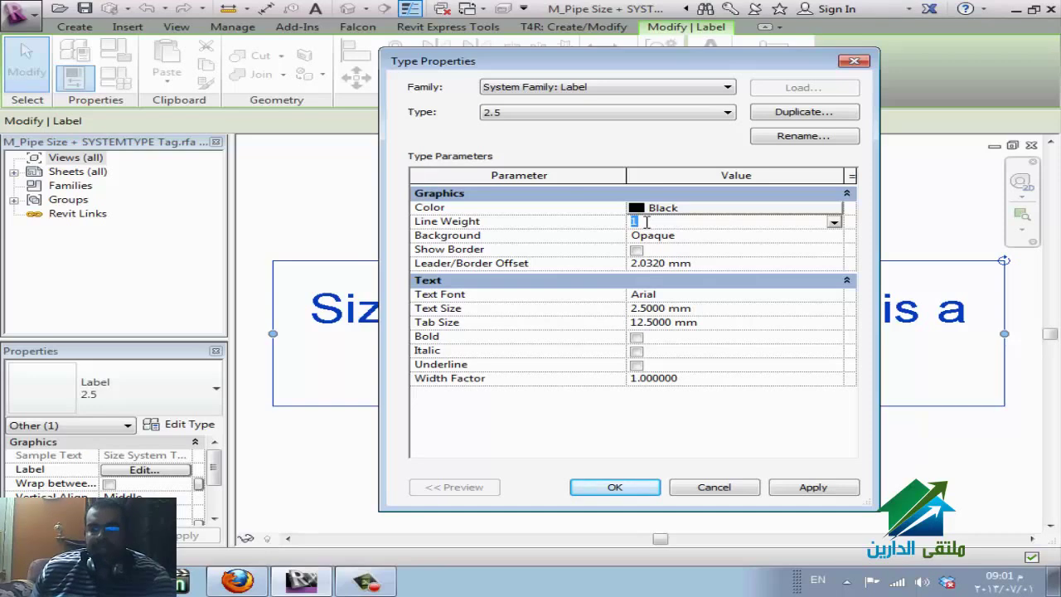
pyautogui.click(833, 223)
pyautogui.scroll(-4, 798, 265)
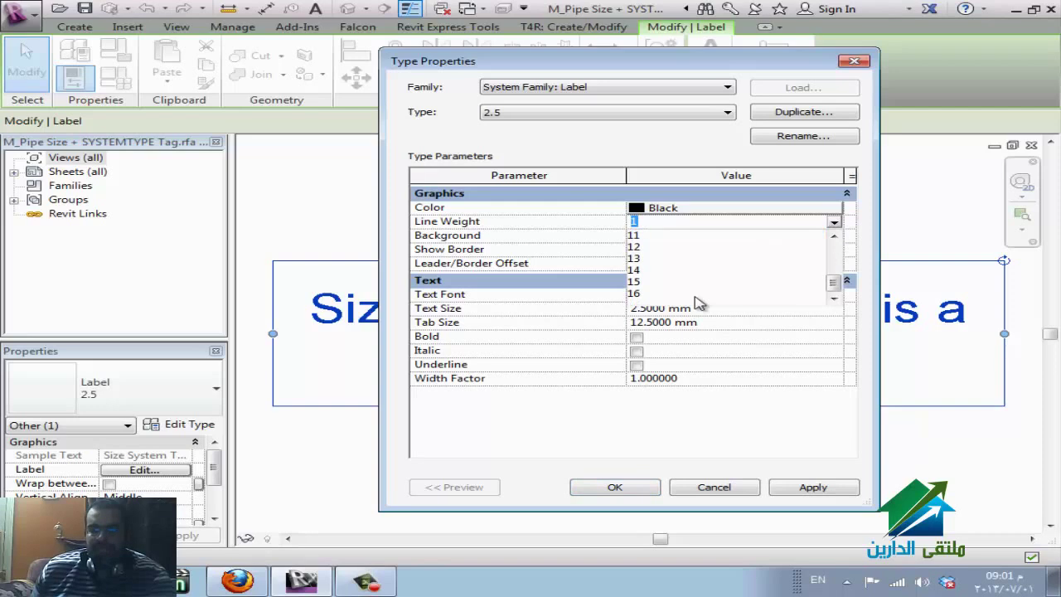
pyautogui.click(779, 428)
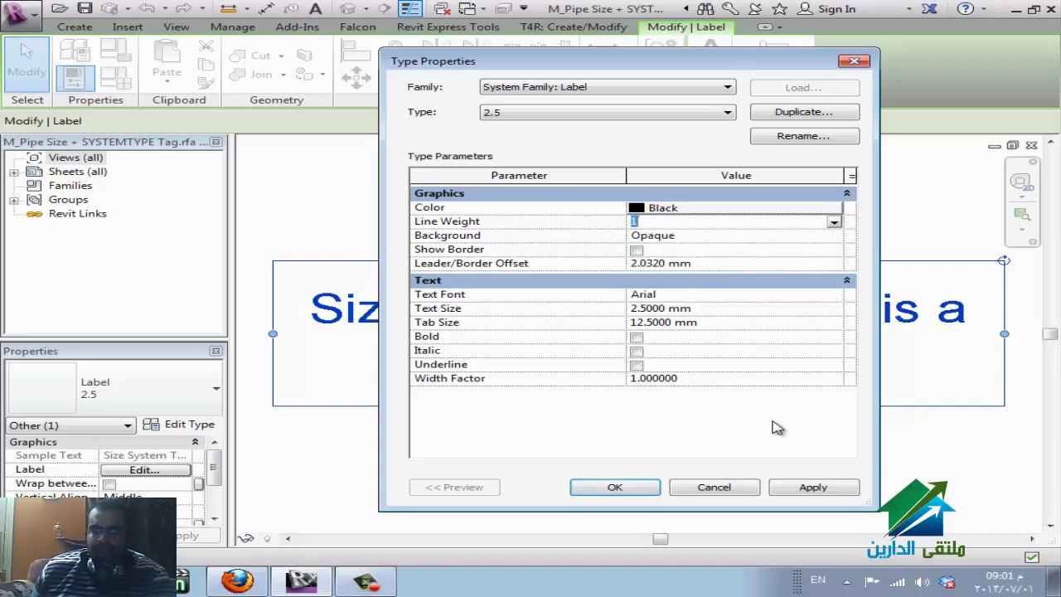
pyautogui.click(836, 238)
pyautogui.click(835, 237)
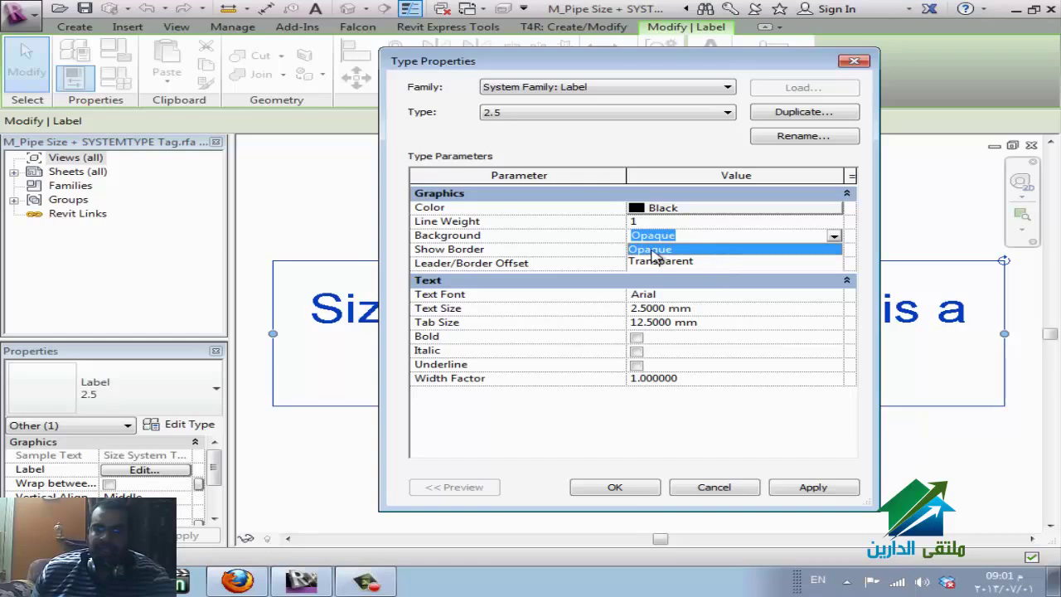
pyautogui.click(710, 389)
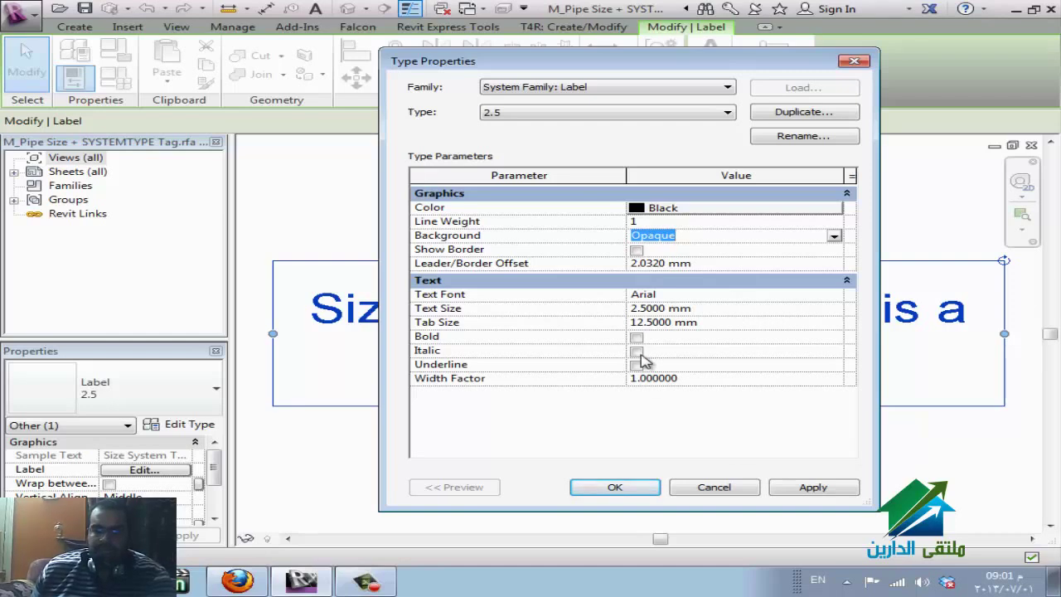
pyautogui.click(713, 489)
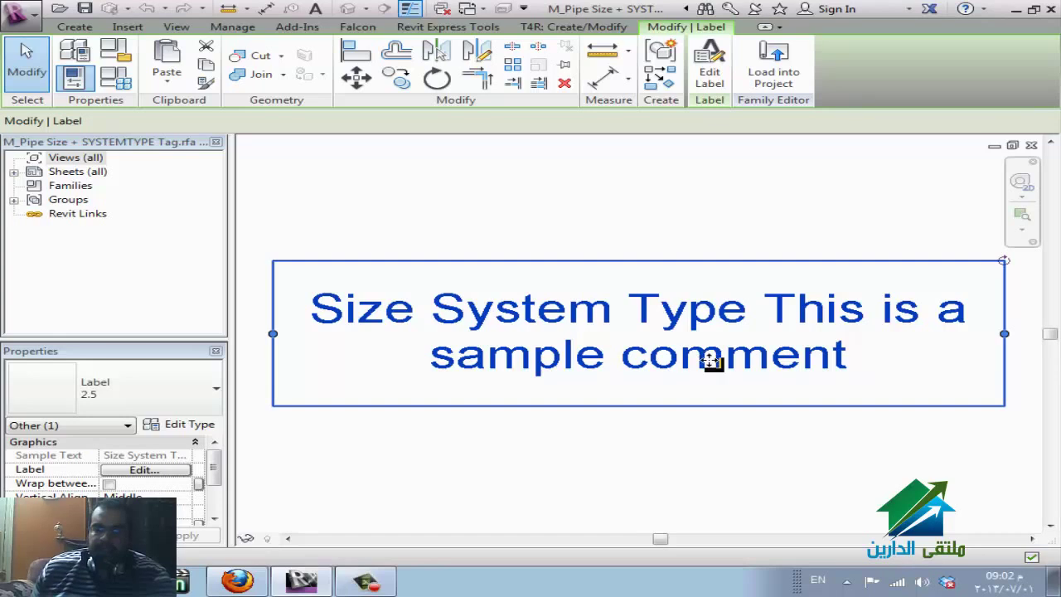
# - Remove Comments from the tag label and add Slope and Length to it
pyautogui.click(177, 474)
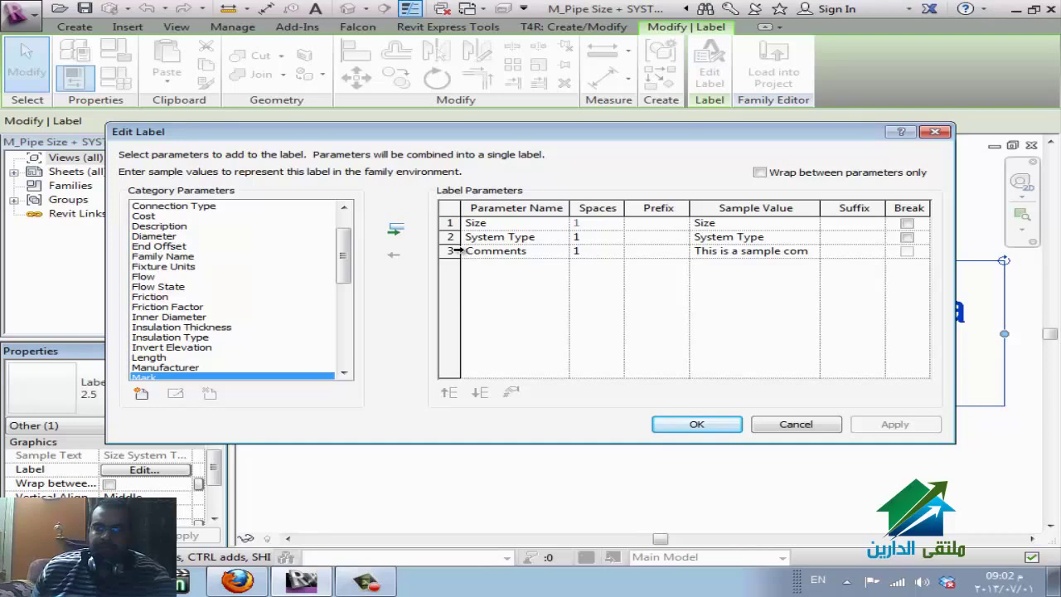
pyautogui.click(454, 250)
pyautogui.click(394, 255)
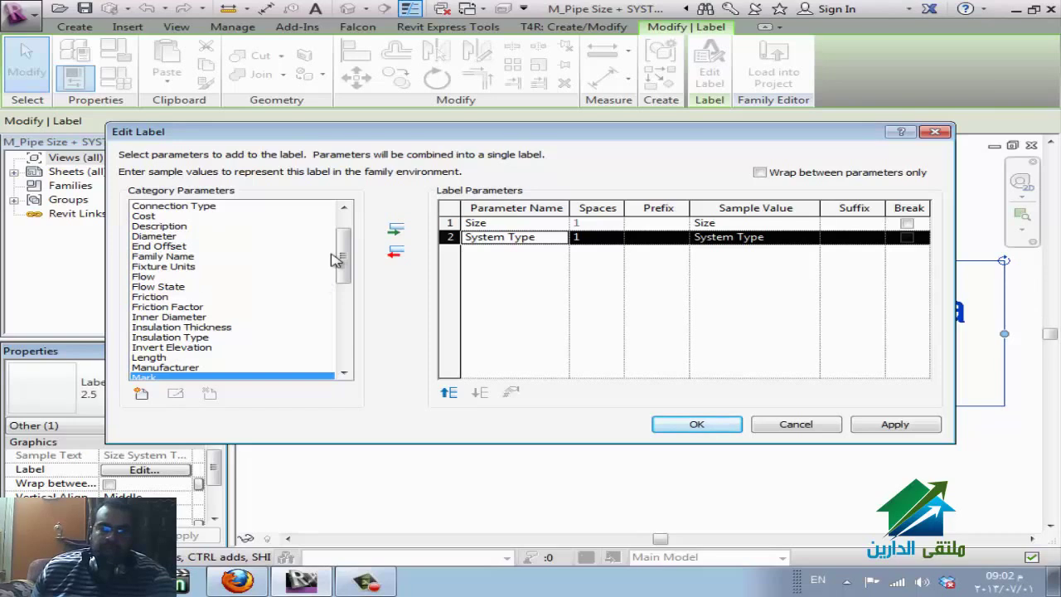
pyautogui.moveTo(344, 253); pyautogui.dragTo(339, 328)
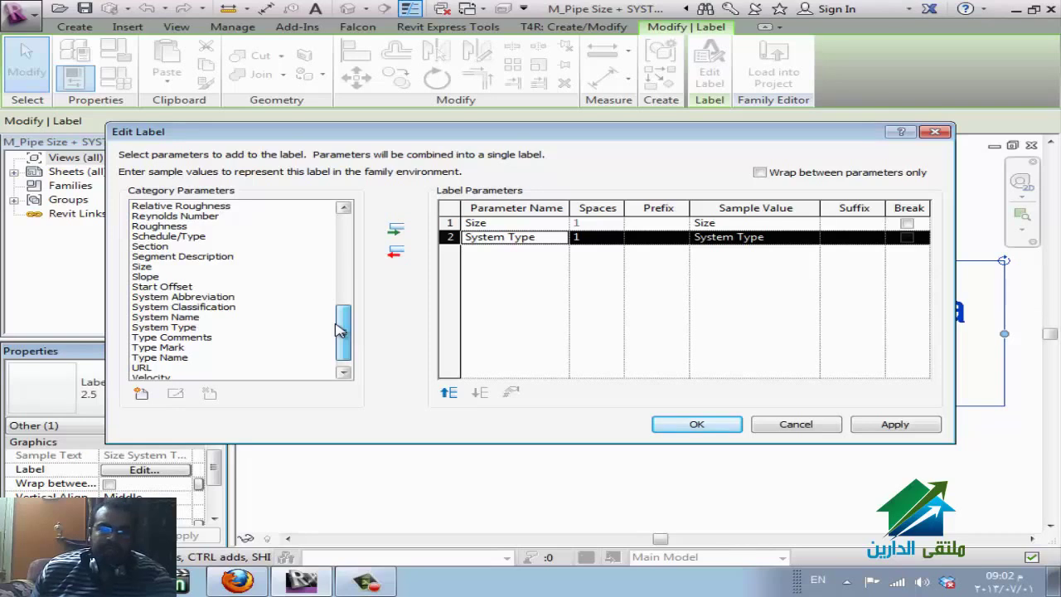
pyautogui.moveTo(337, 330); pyautogui.dragTo(337, 339)
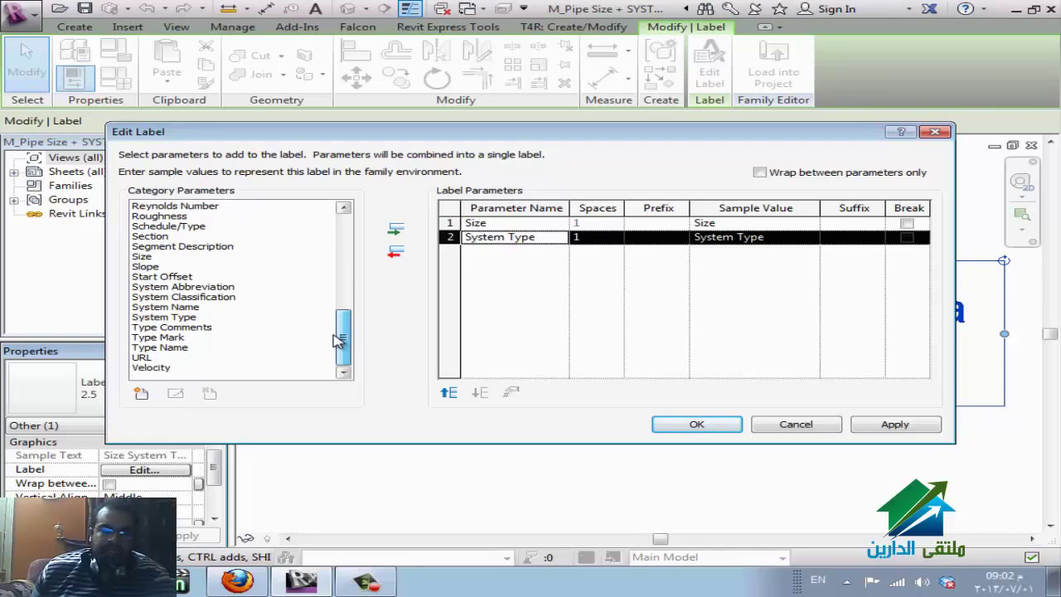
pyautogui.doubleClick(146, 266)
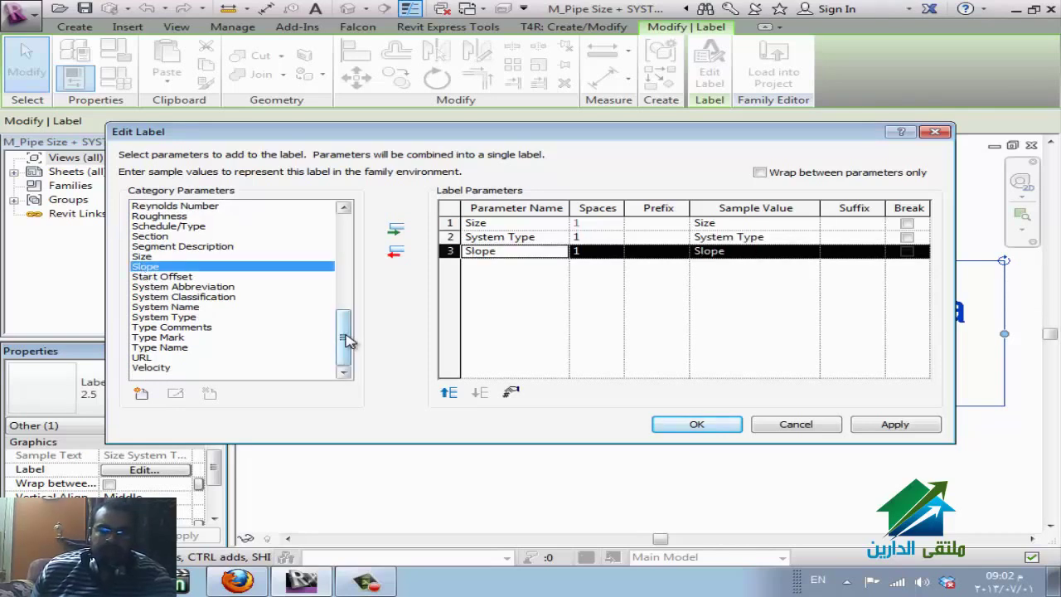
pyautogui.moveTo(346, 339); pyautogui.dragTo(346, 289)
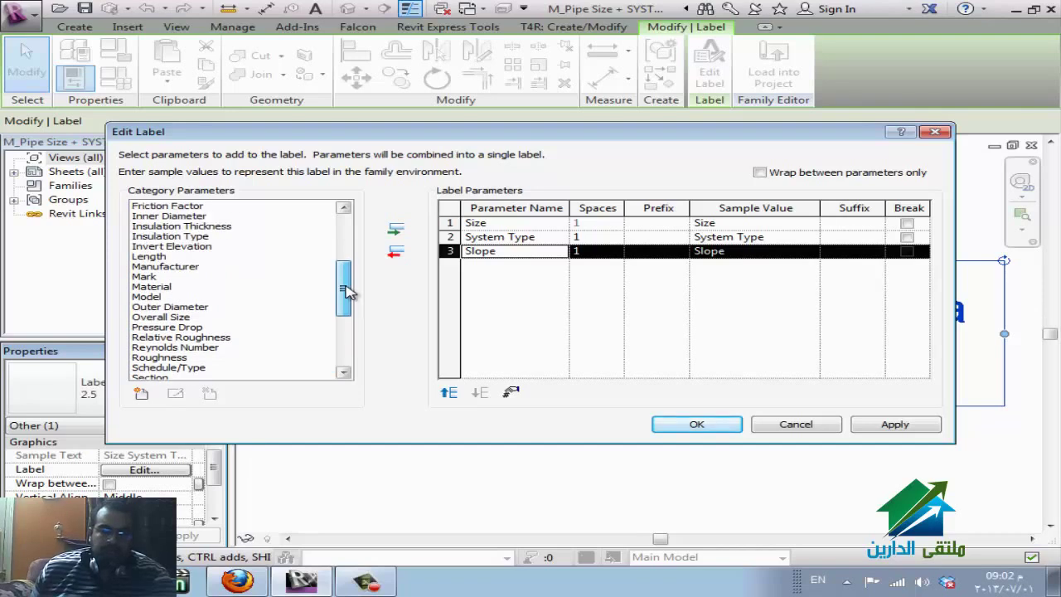
pyautogui.doubleClick(149, 257)
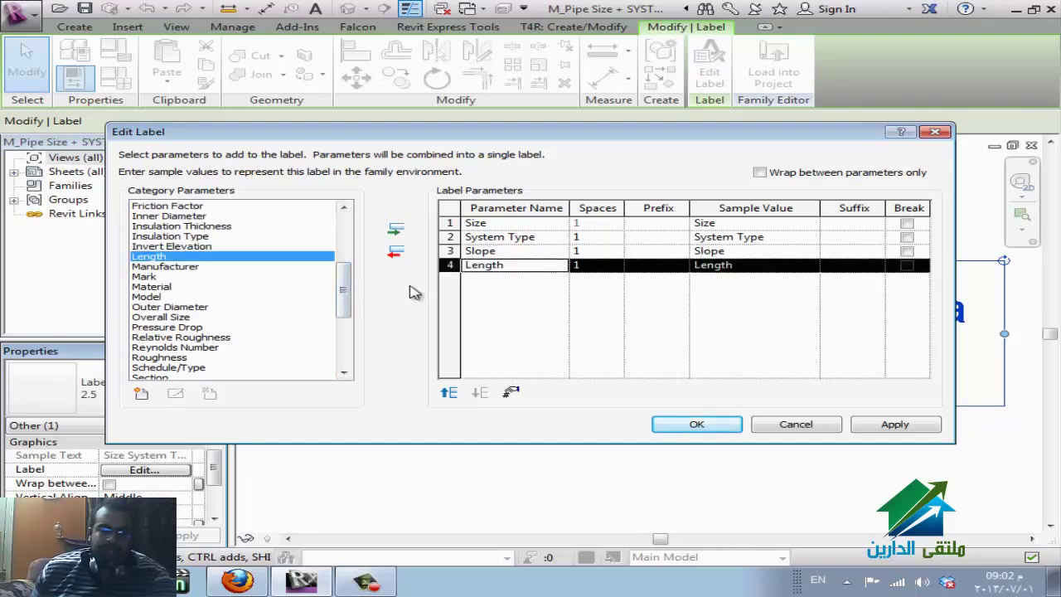
pyautogui.moveTo(348, 292); pyautogui.dragTo(346, 214)
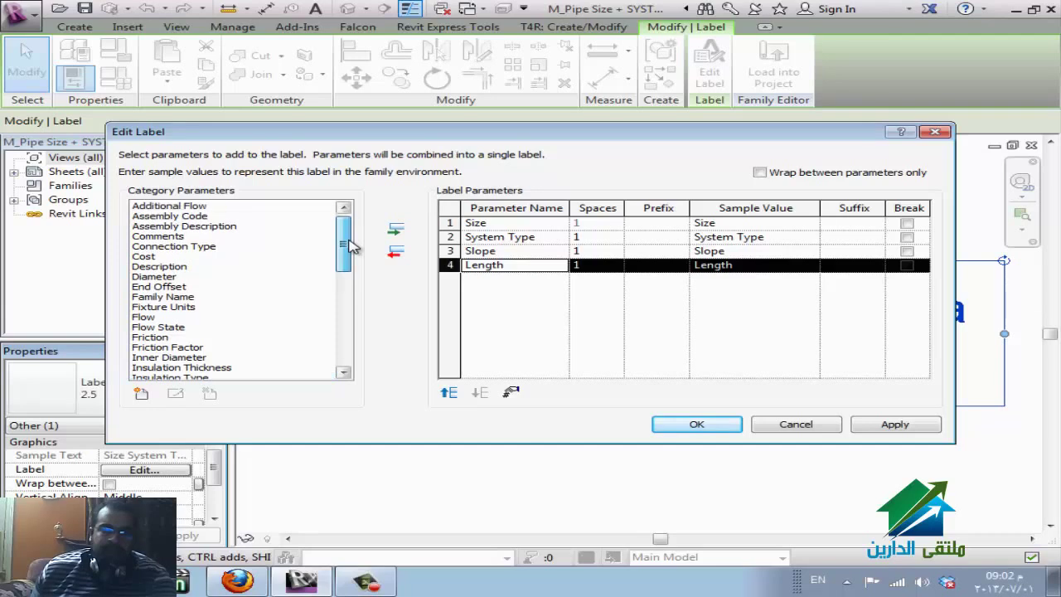
# - Add Invert Elevation as the last parameter of the label
pyautogui.click(178, 267)
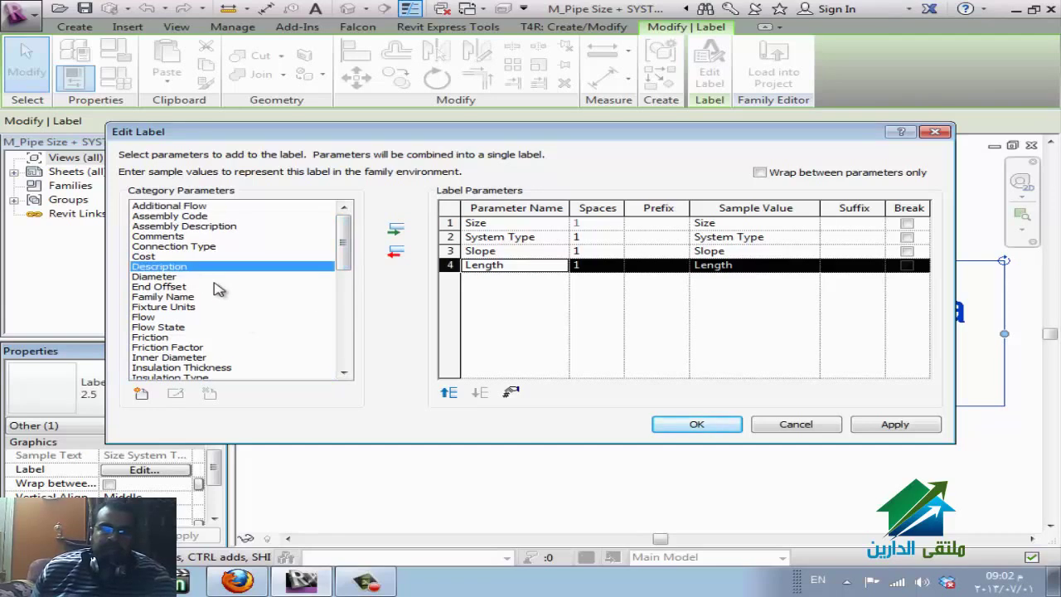
pyautogui.scroll(-1, 216, 287)
pyautogui.scroll(-1, 217, 288)
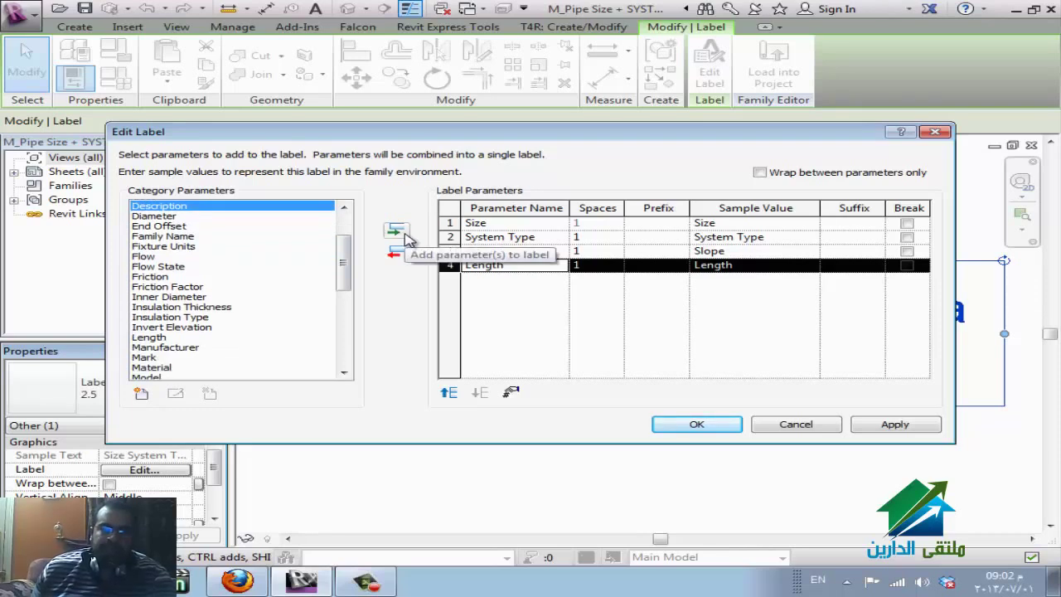
pyautogui.click(186, 328)
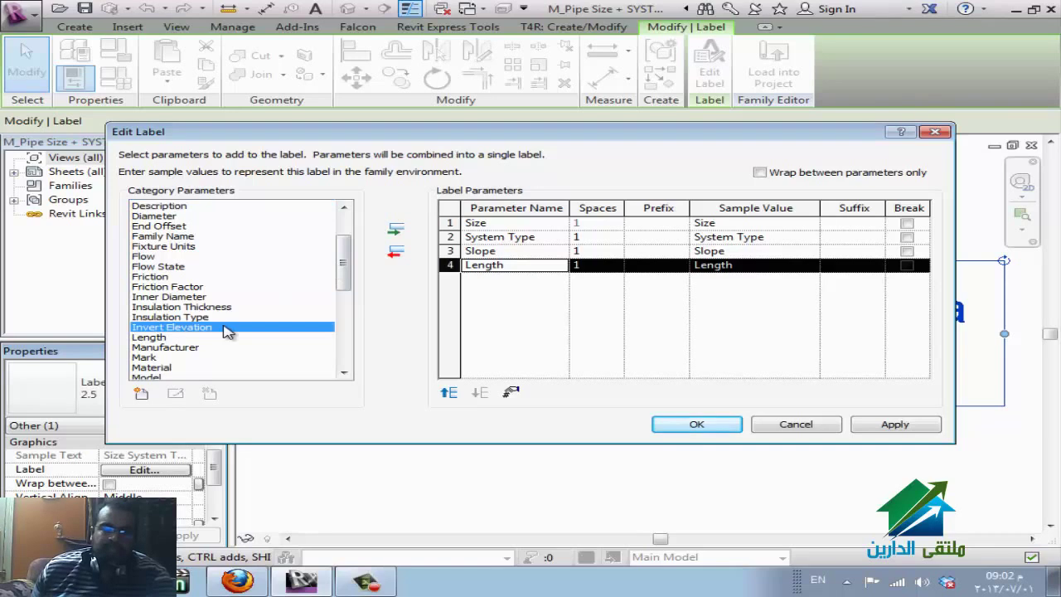
pyautogui.scroll(-5, 228, 332)
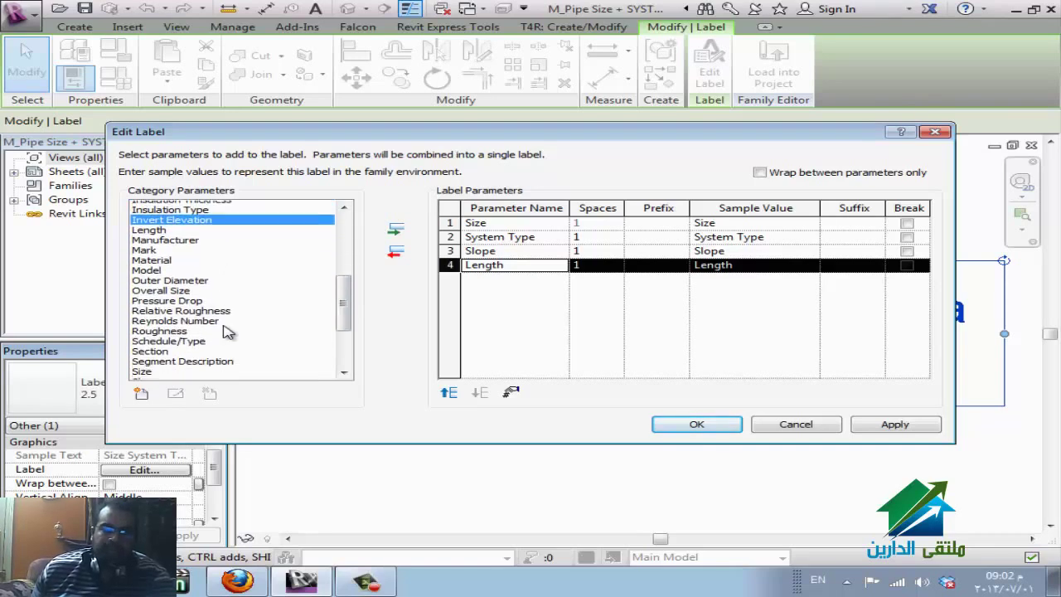
pyautogui.scroll(-3, 228, 331)
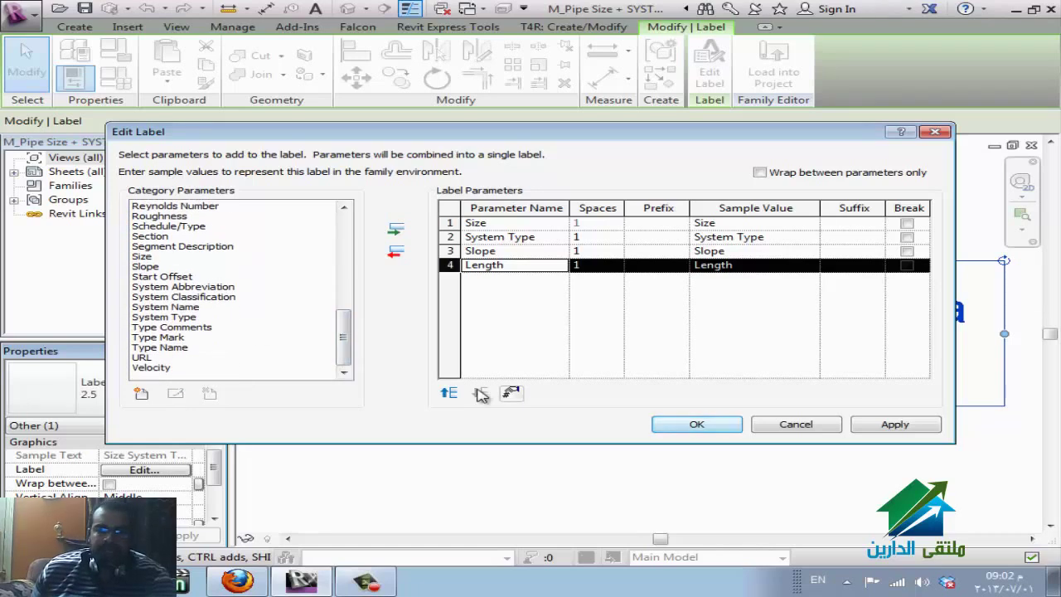
pyautogui.click(395, 232)
# - Load the tag into the project, overwriting its values, so it reads 15ø cw 0 61.91 1835.07
pyautogui.click(696, 424)
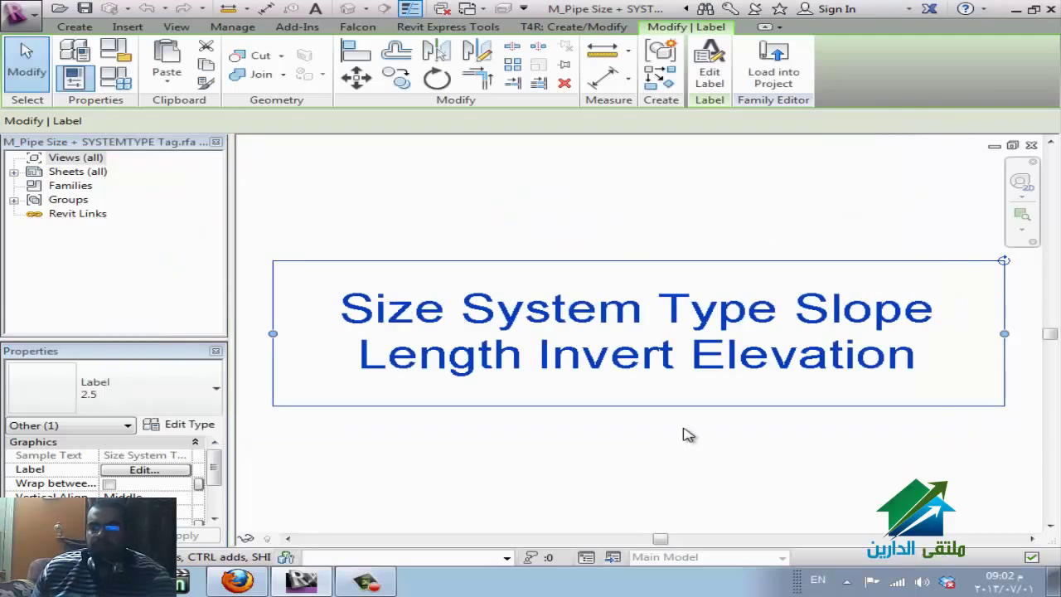
pyautogui.click(562, 357)
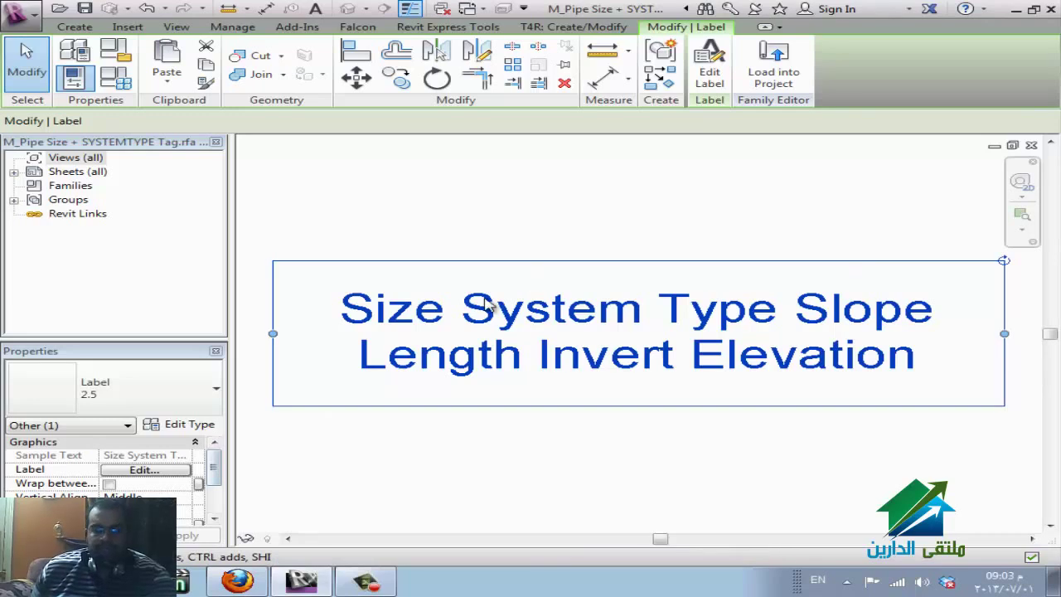
pyautogui.click(779, 74)
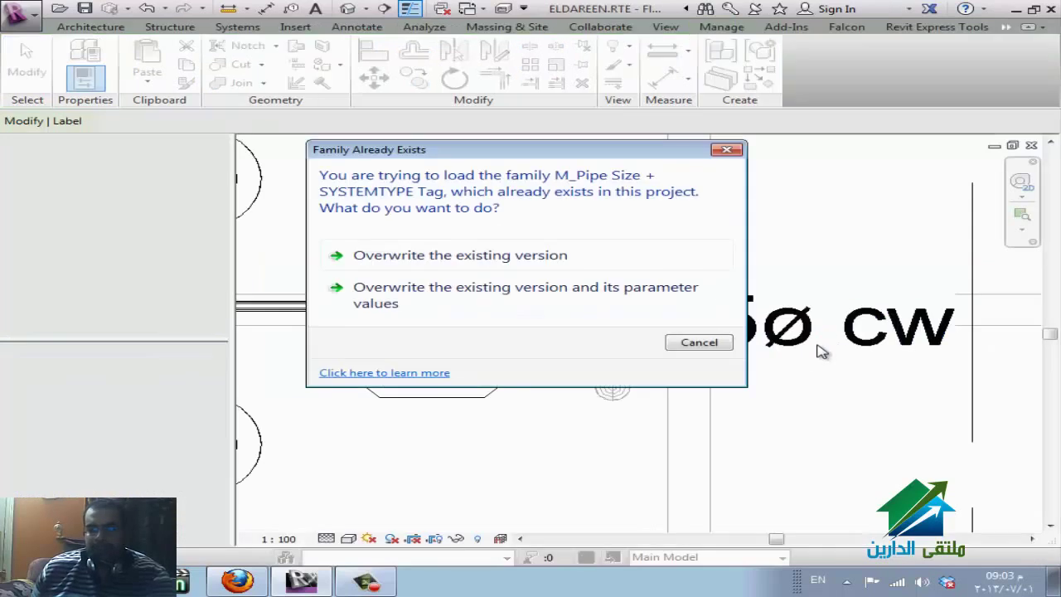
pyautogui.click(571, 298)
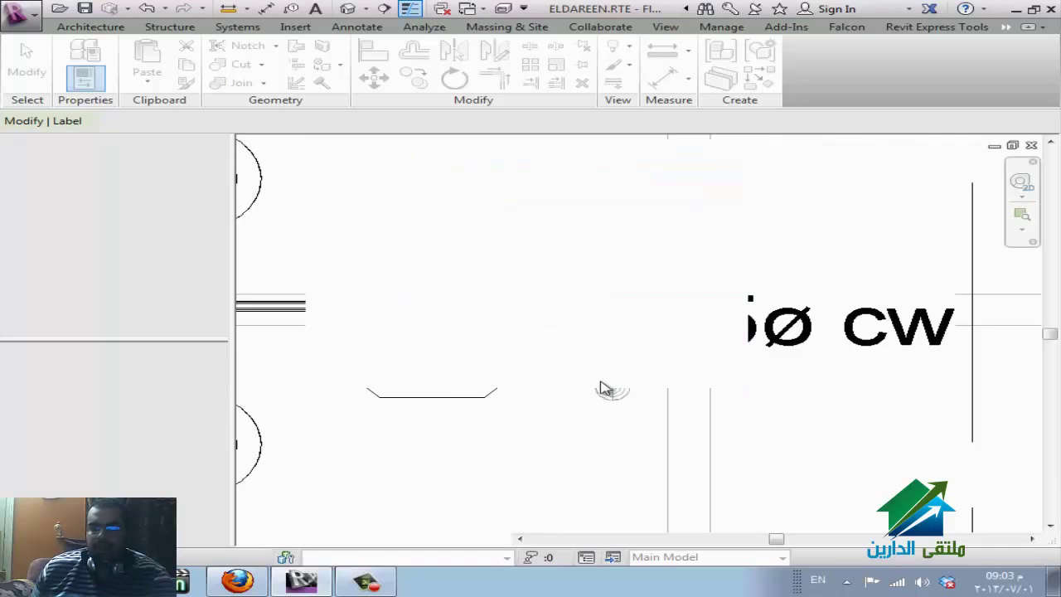
pyautogui.scroll(-1, 593, 333)
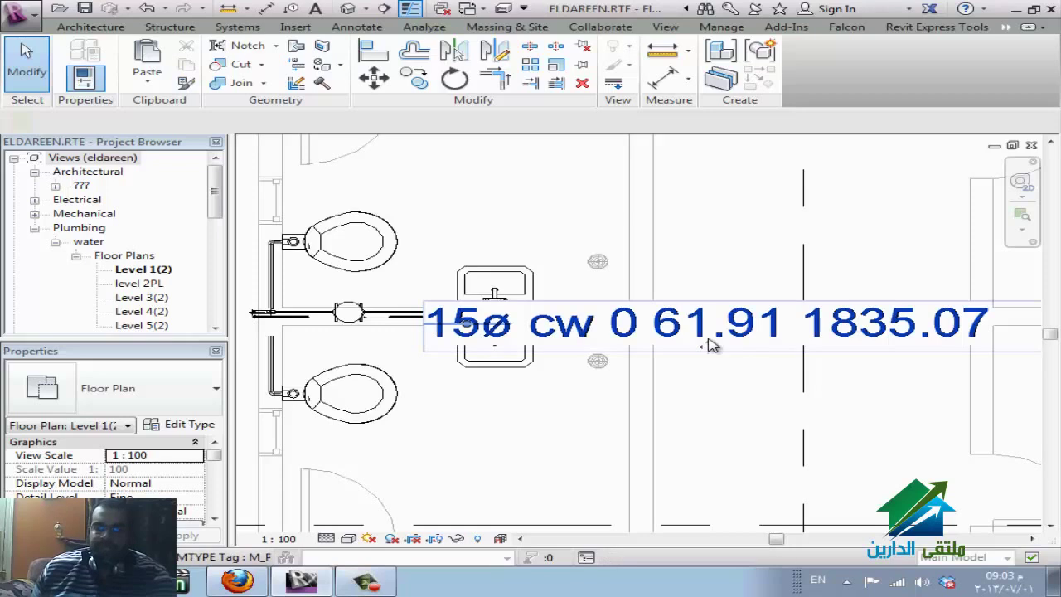
pyautogui.click(706, 339)
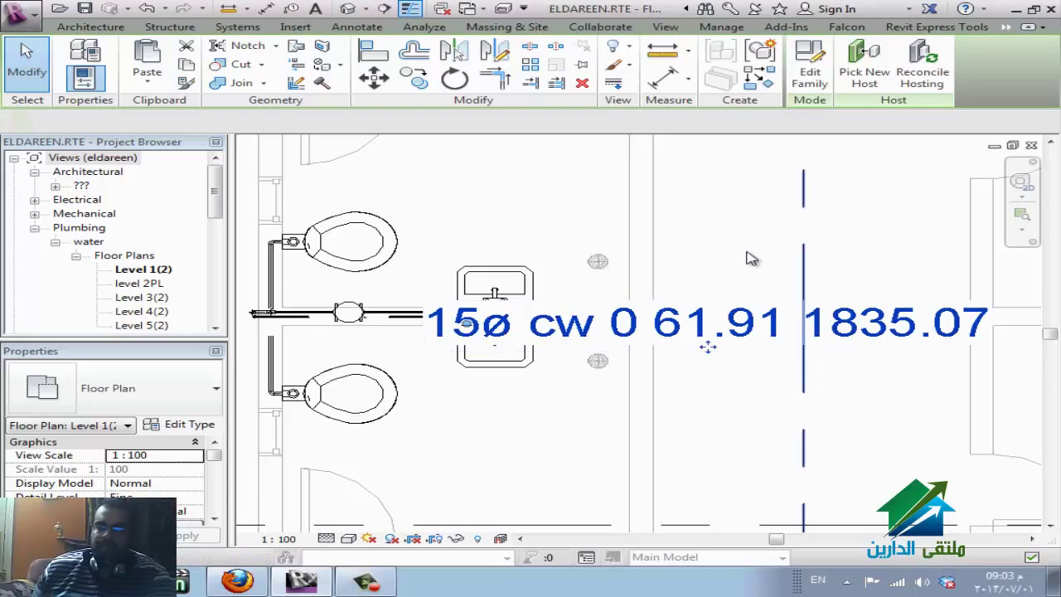
# - In the tag label, add prefixes SLOPE, LEN : and ELE, plus an MM suffix
pyautogui.click(810, 72)
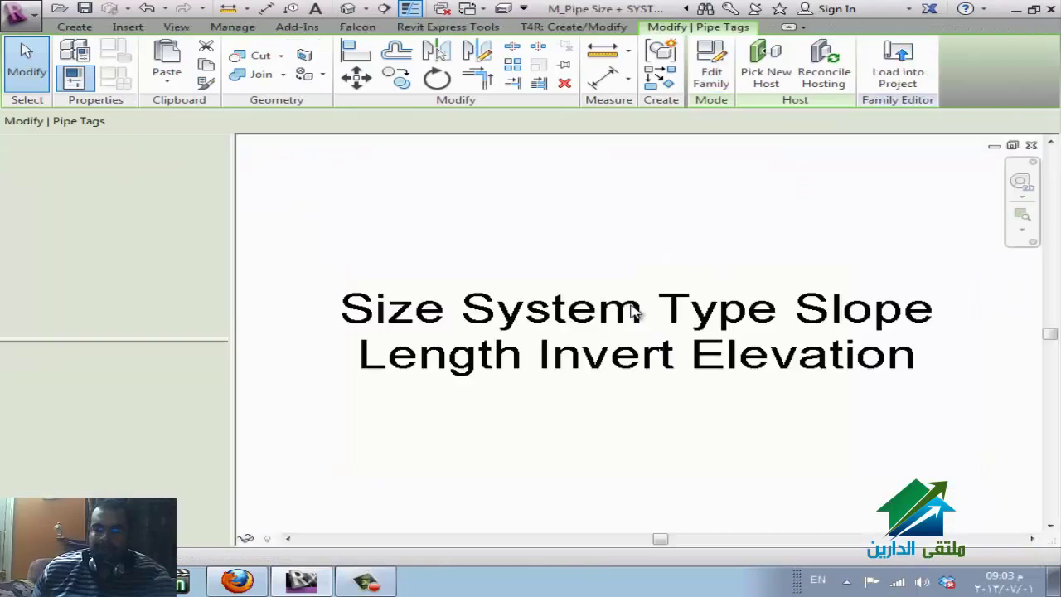
pyautogui.click(611, 373)
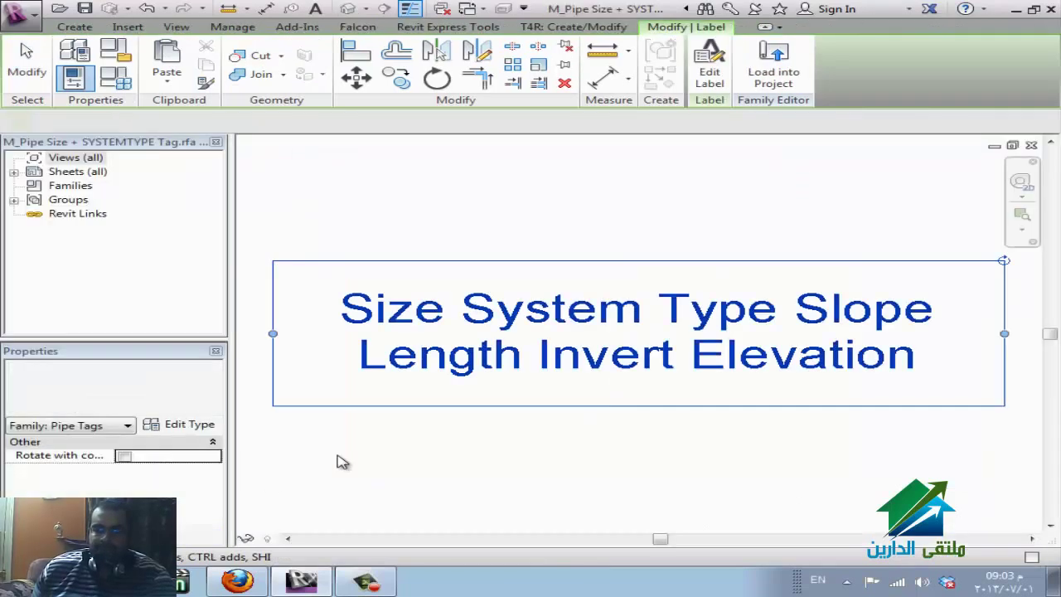
pyautogui.click(144, 470)
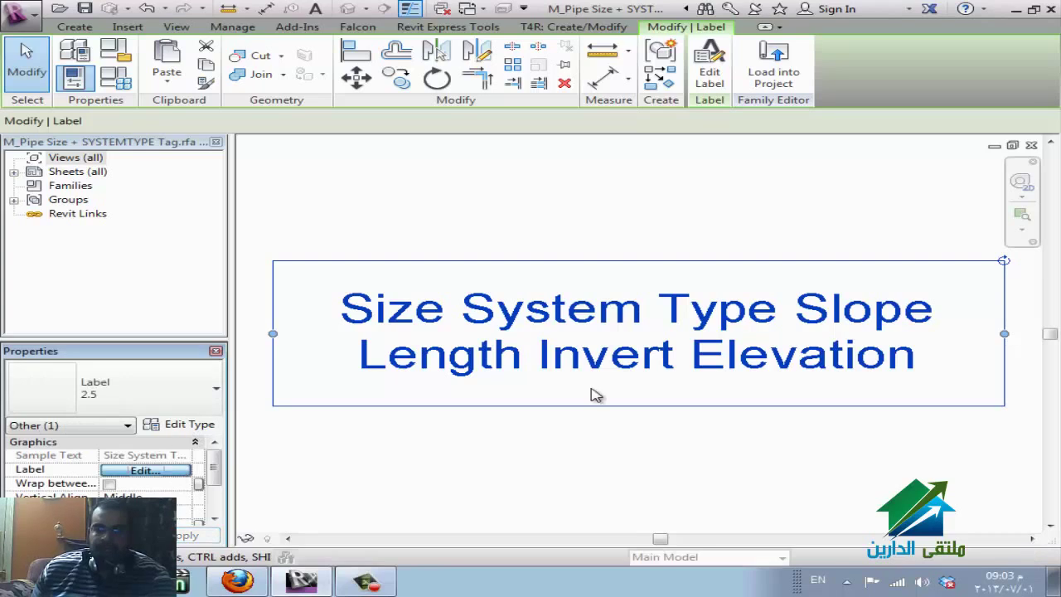
pyautogui.click(669, 250)
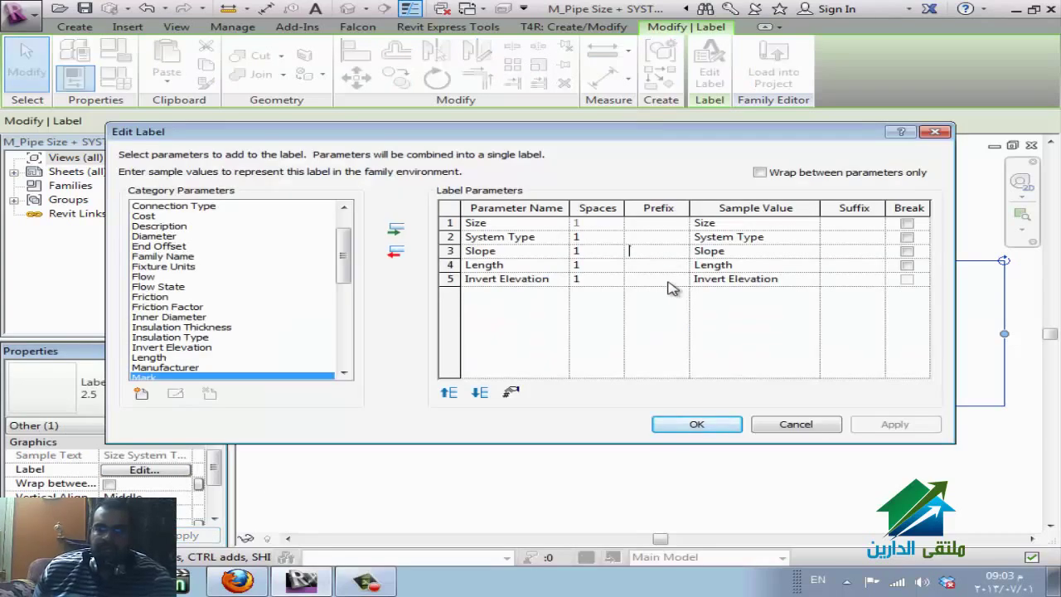
pyautogui.write('SLOPE')
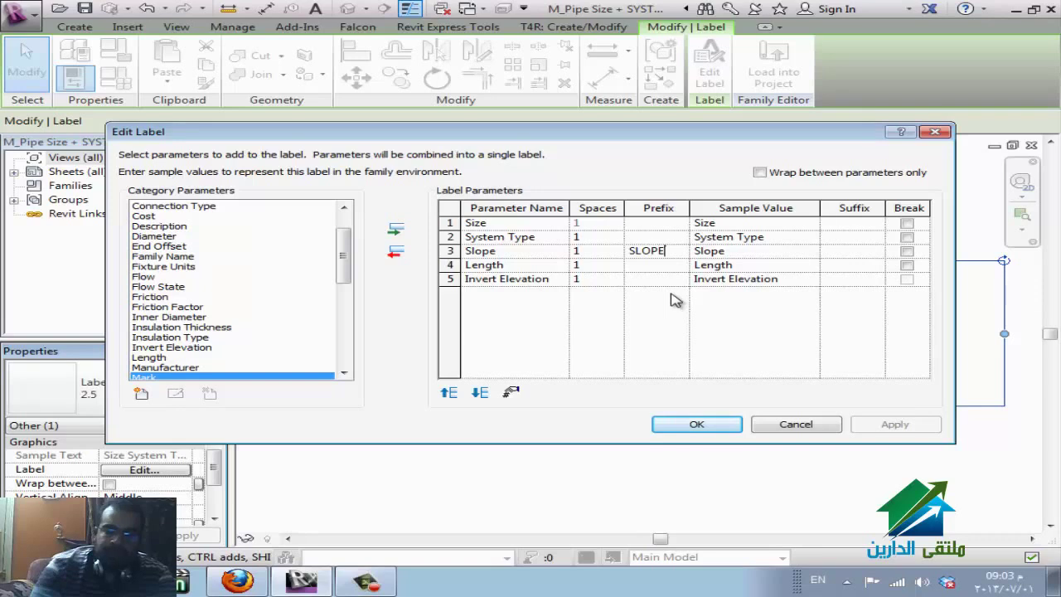
pyautogui.click(668, 264)
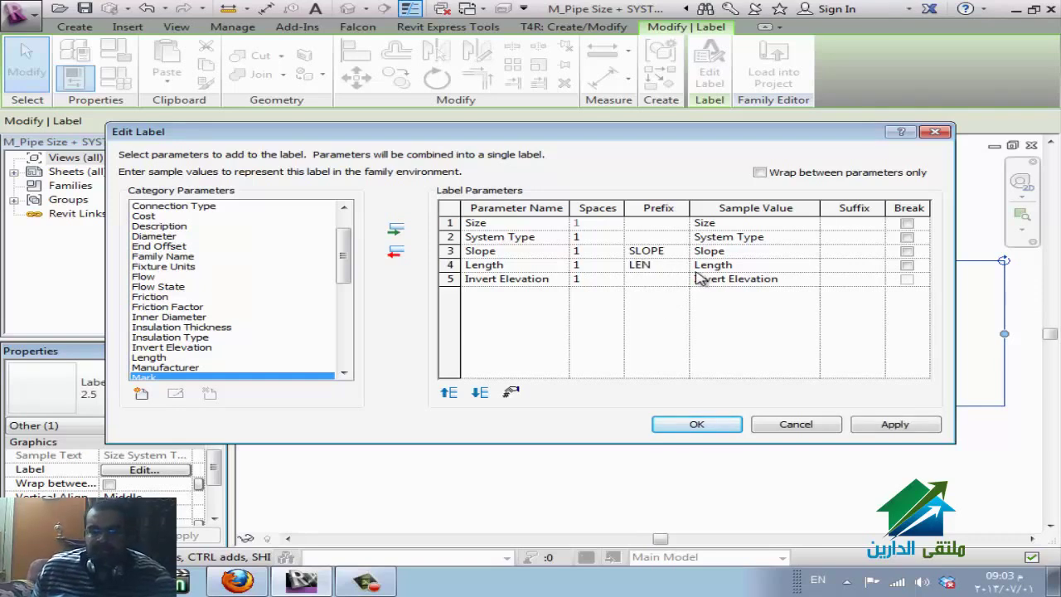
pyautogui.write('LEN :')
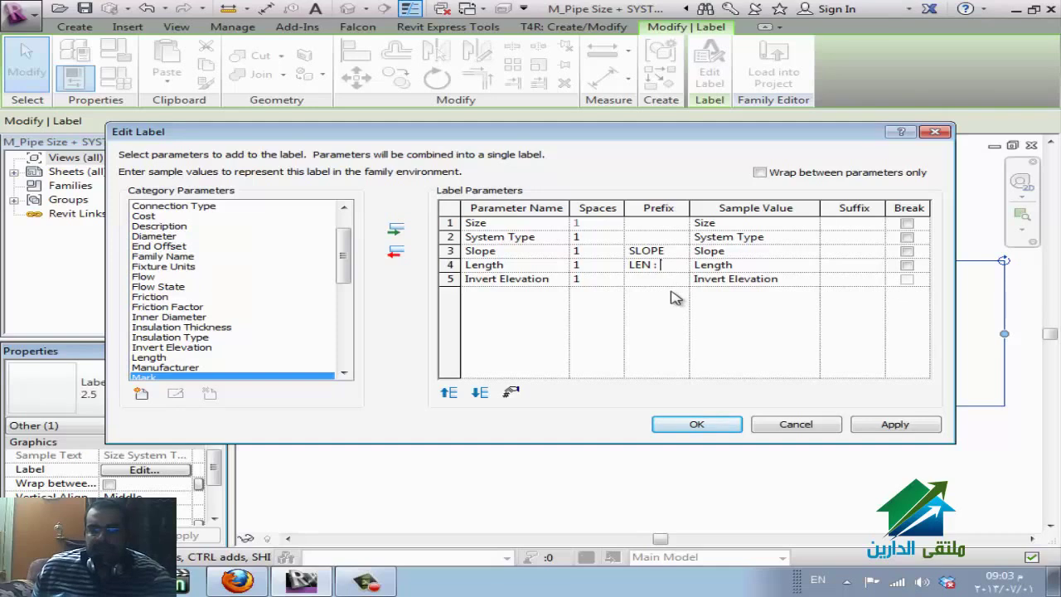
pyautogui.click(655, 281)
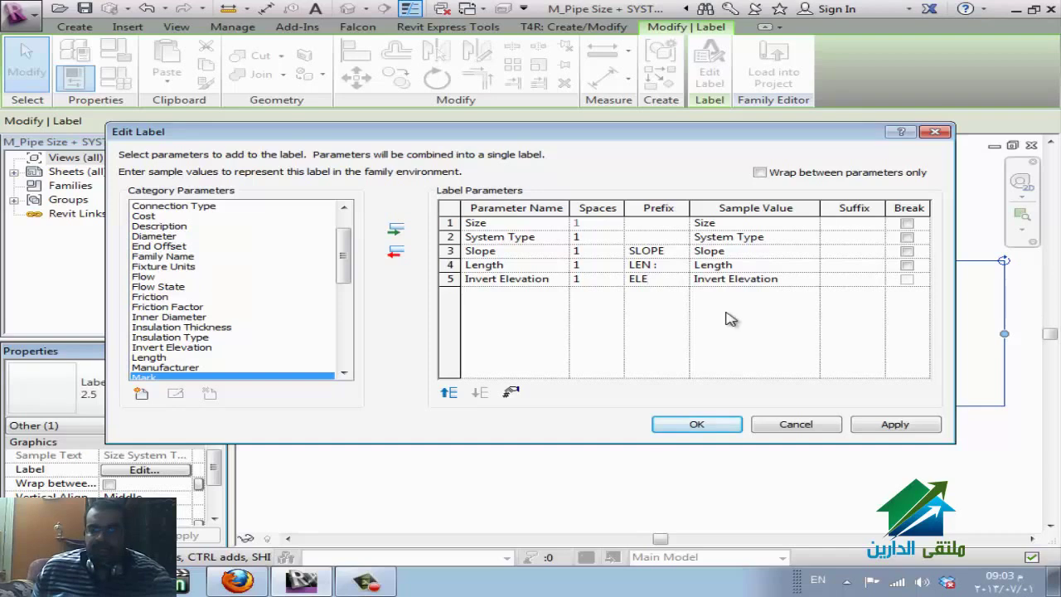
pyautogui.click(864, 283)
# - Break Size, System Type, Slope and Length onto separate lines and prefix System Type with ST
pyautogui.click(907, 223)
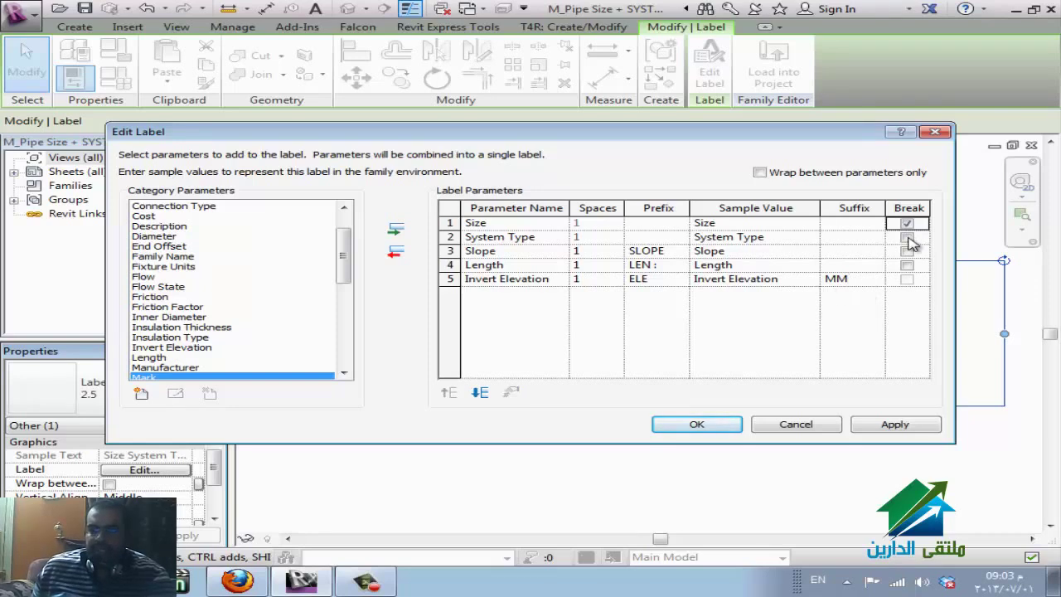
pyautogui.click(907, 237)
pyautogui.click(906, 251)
pyautogui.click(907, 266)
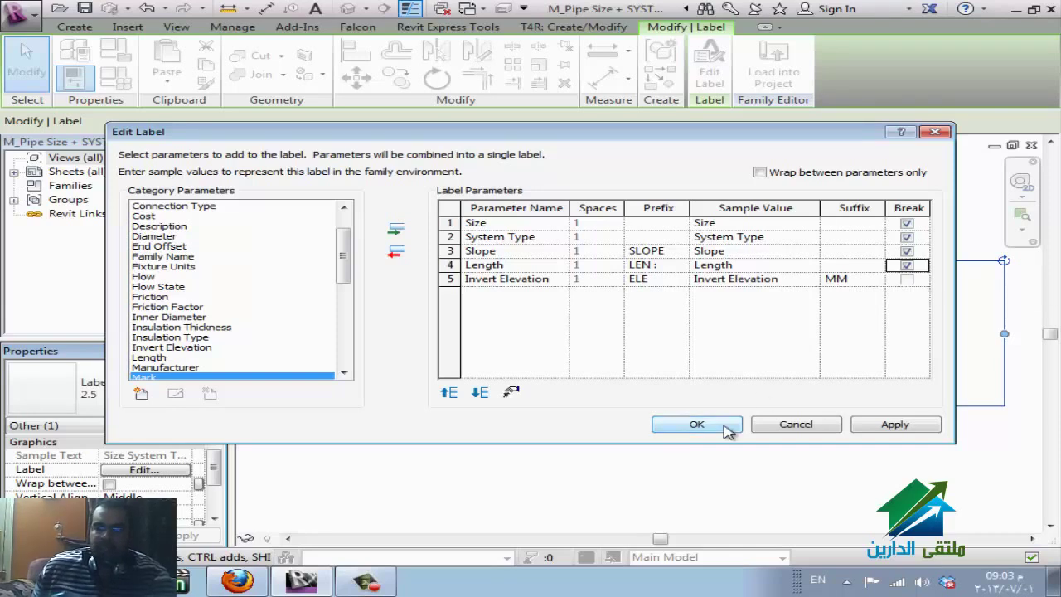
pyautogui.click(656, 237)
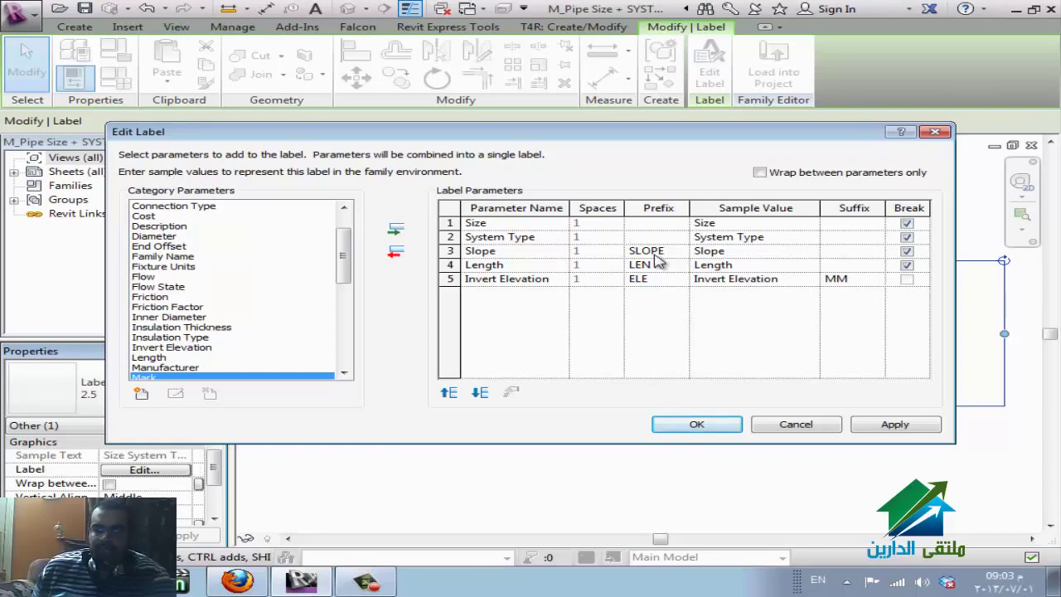
pyautogui.write('S')
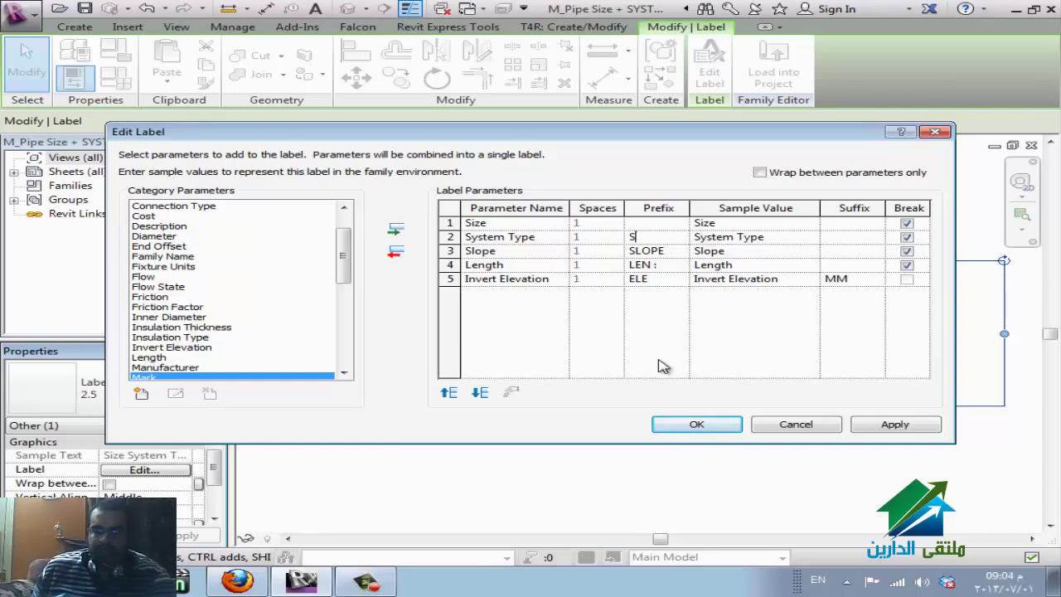
pyautogui.write('T')
pyautogui.click(695, 424)
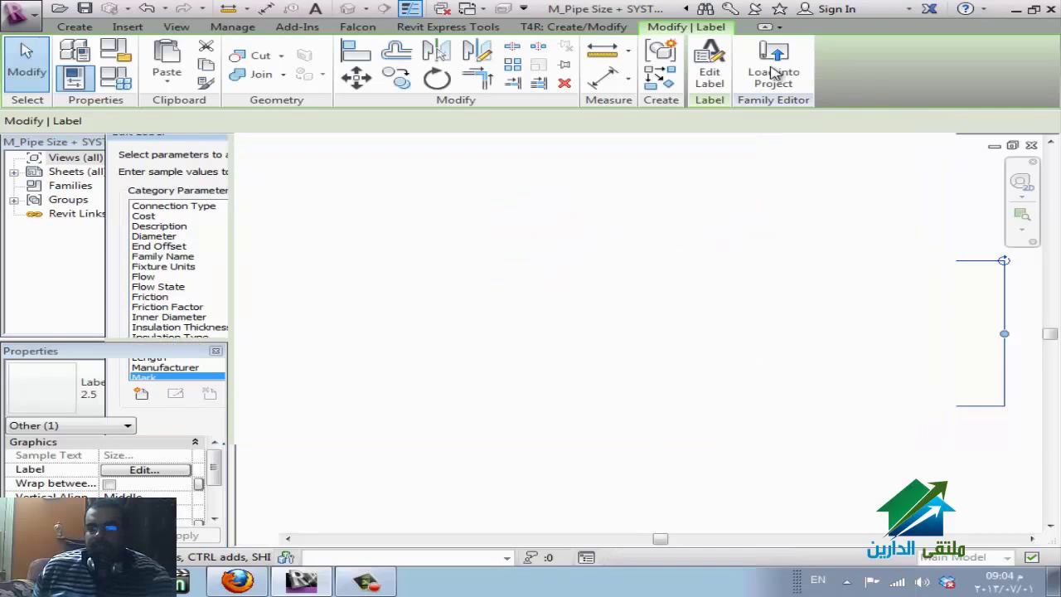
# - Reload the five-line prefixed tag, overwriting parameter values, then reopen the pipe tag family
pyautogui.click(772, 73)
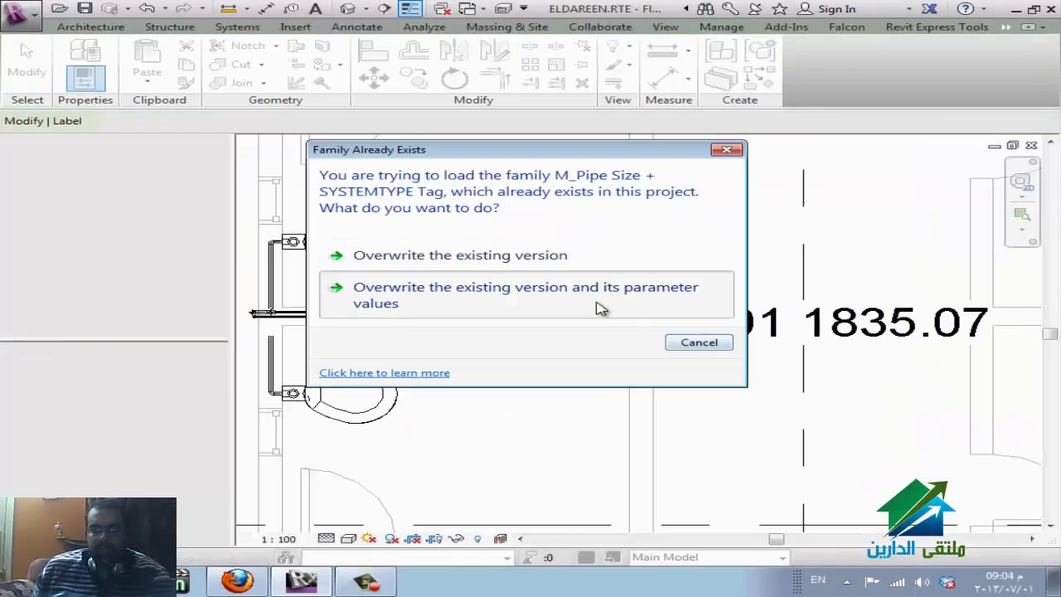
pyautogui.click(601, 308)
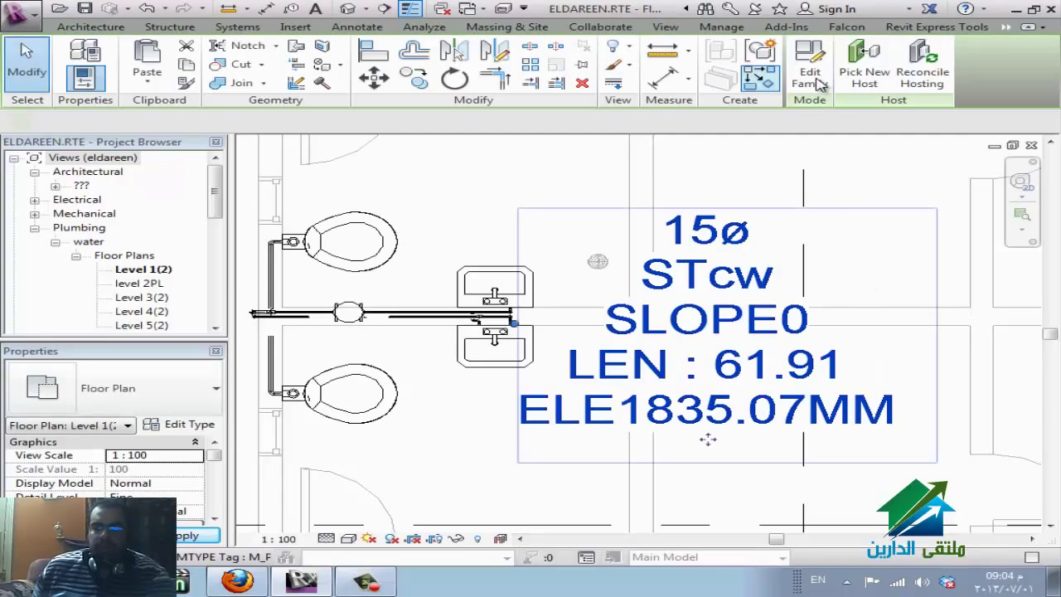
pyautogui.click(811, 74)
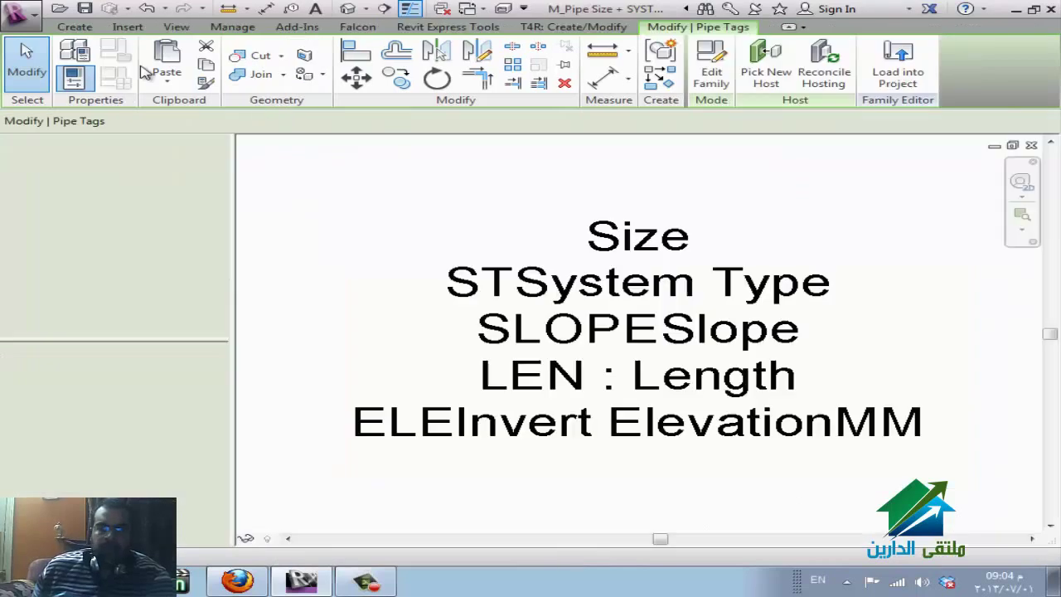
# - Start the Line tool and set its subcategory to <Invisible lines>, discarding a trial segment
pyautogui.click(75, 27)
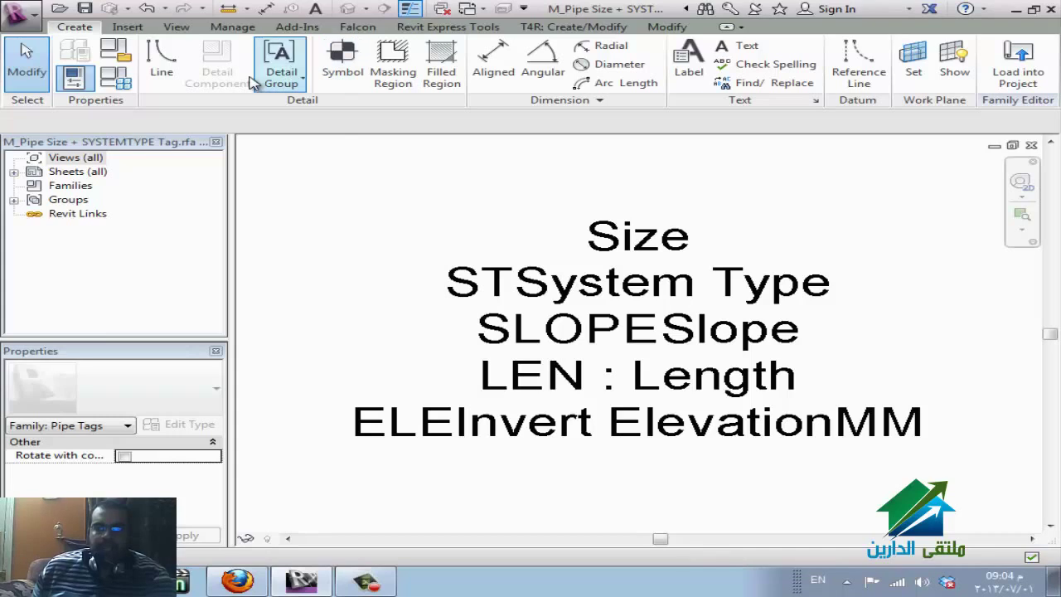
pyautogui.click(161, 62)
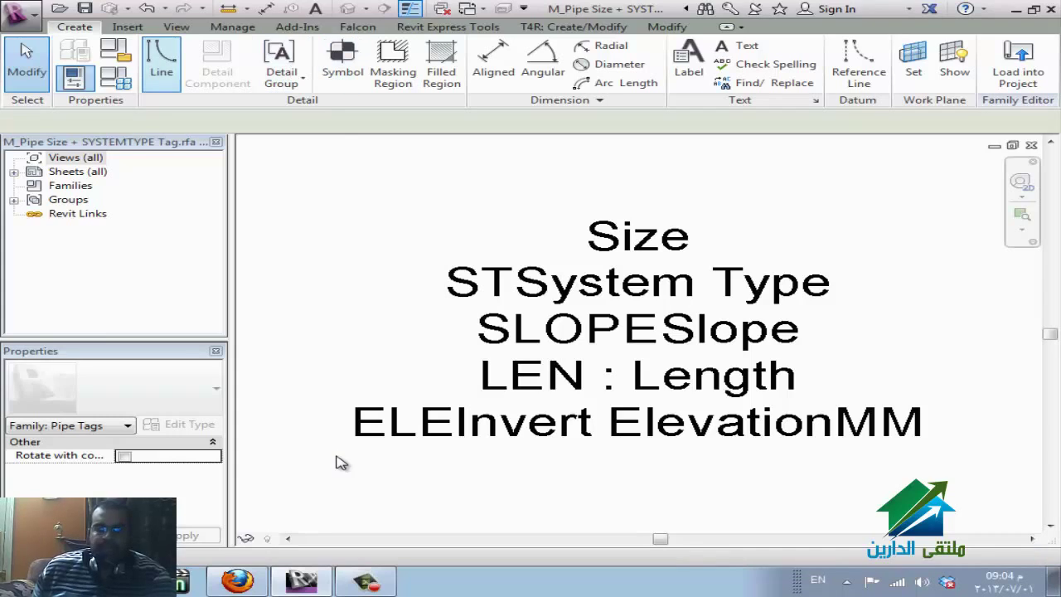
pyautogui.click(303, 464)
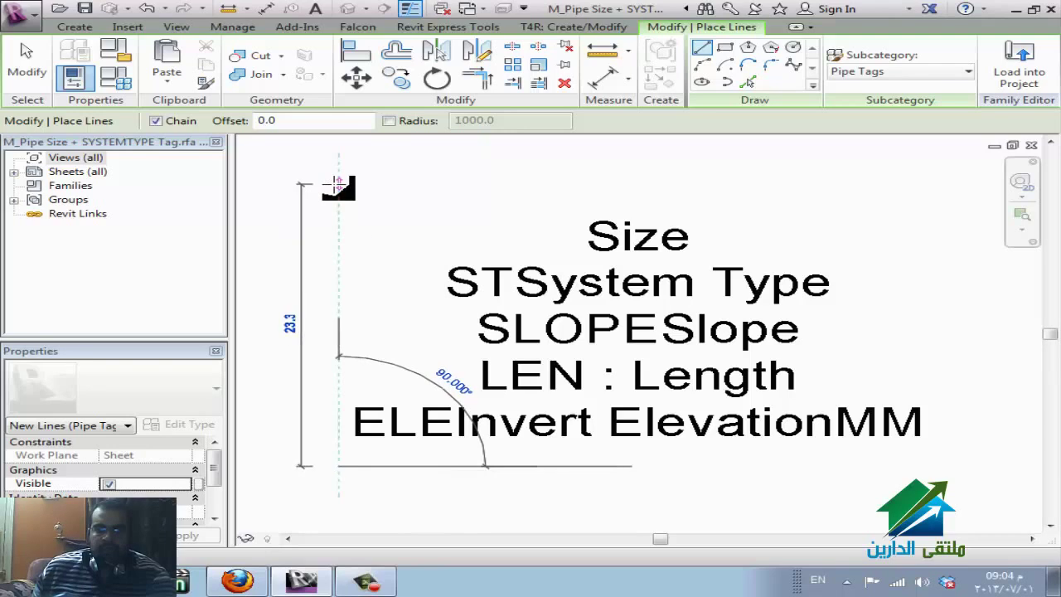
pyautogui.click(348, 185)
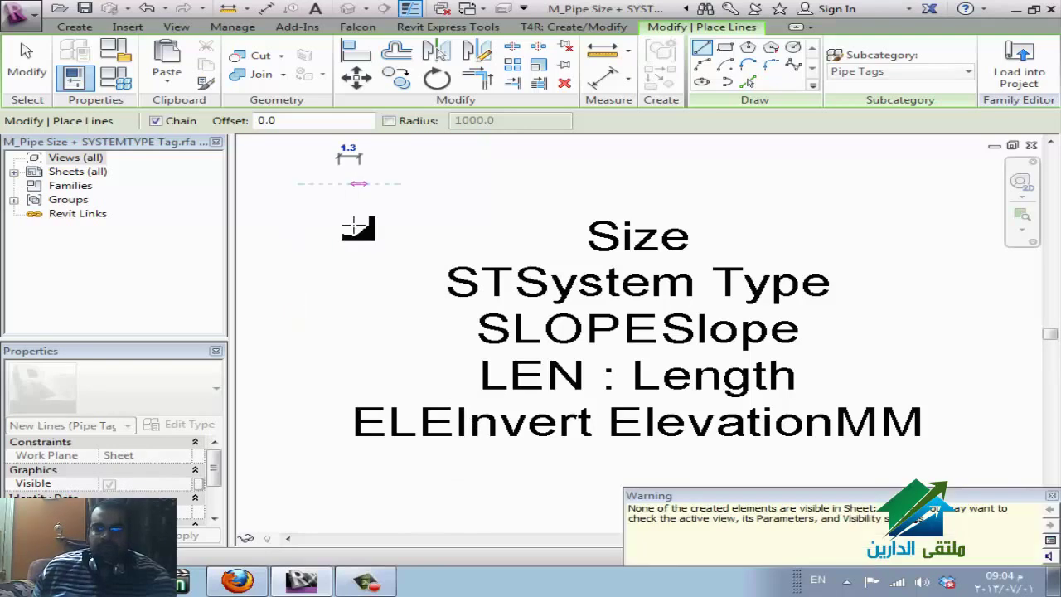
pyautogui.press('Escape')
pyautogui.press('Escape')
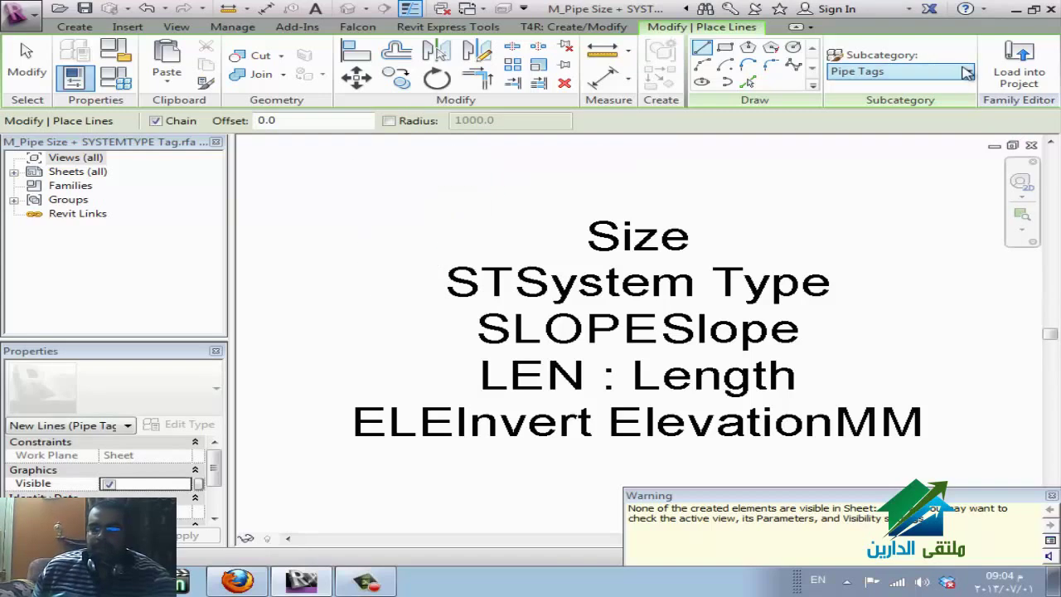
pyautogui.click(967, 72)
pyautogui.click(942, 84)
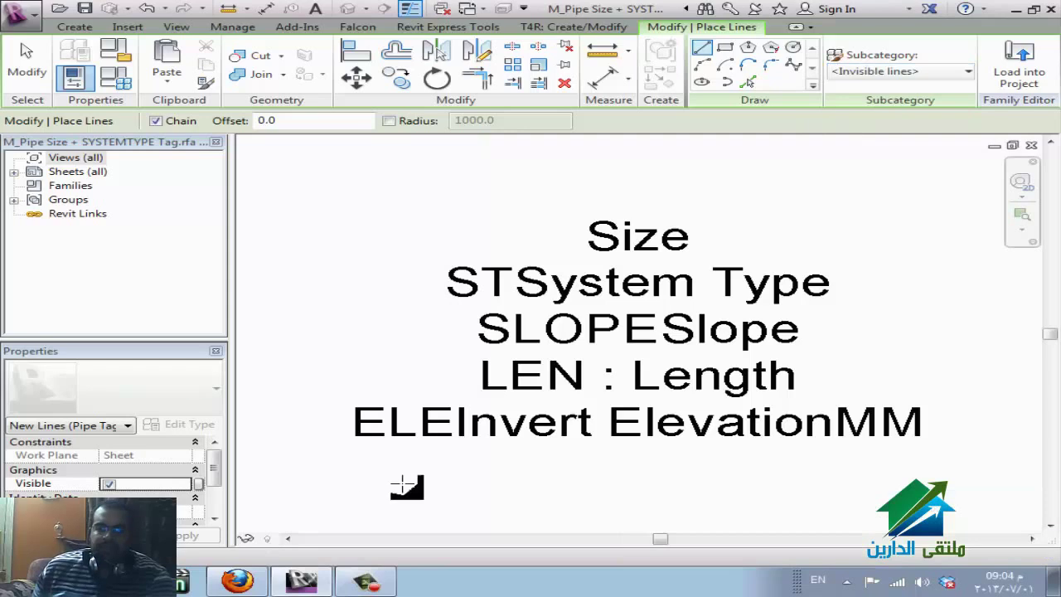
# - Draw a chained four-sided invisible-line rectangle around the five-line label
pyautogui.click(335, 502)
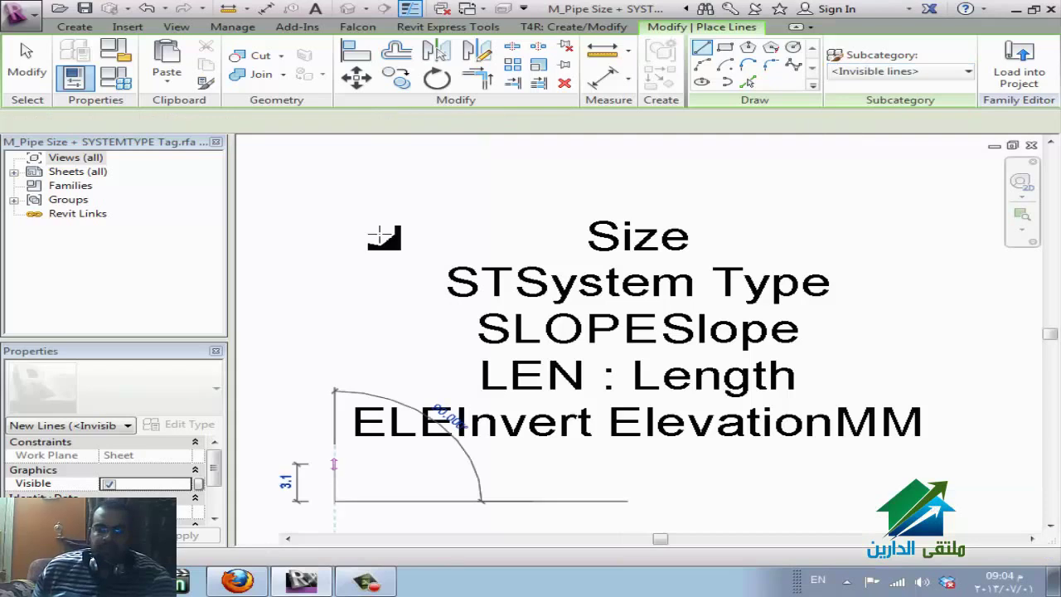
pyautogui.click(335, 192)
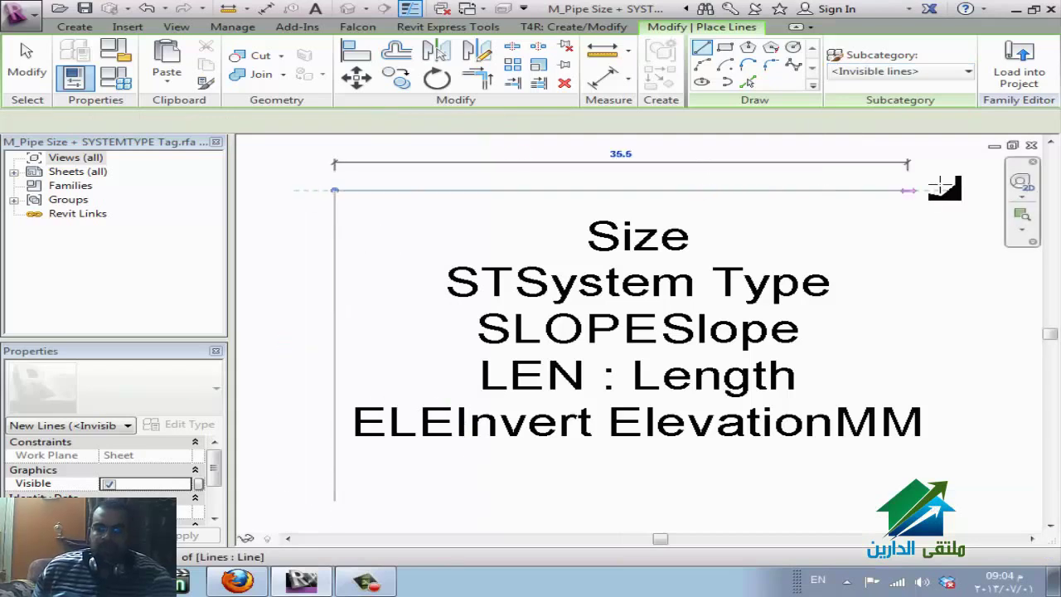
pyautogui.click(945, 191)
pyautogui.click(946, 482)
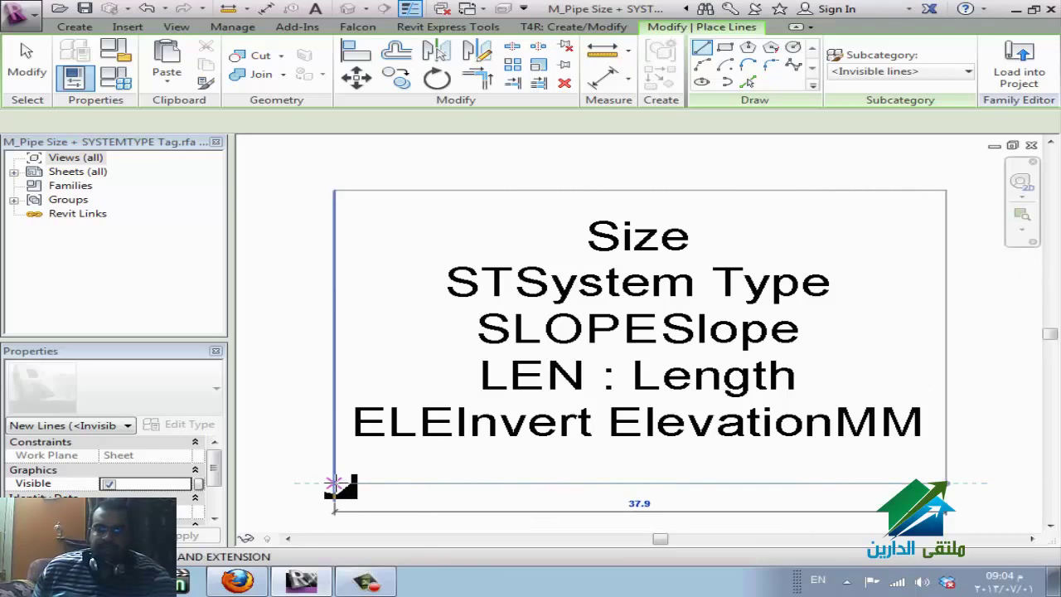
pyautogui.click(363, 481)
# - Close the tag family without saving the new border lines
pyautogui.press('Escape')
pyautogui.press('Escape')
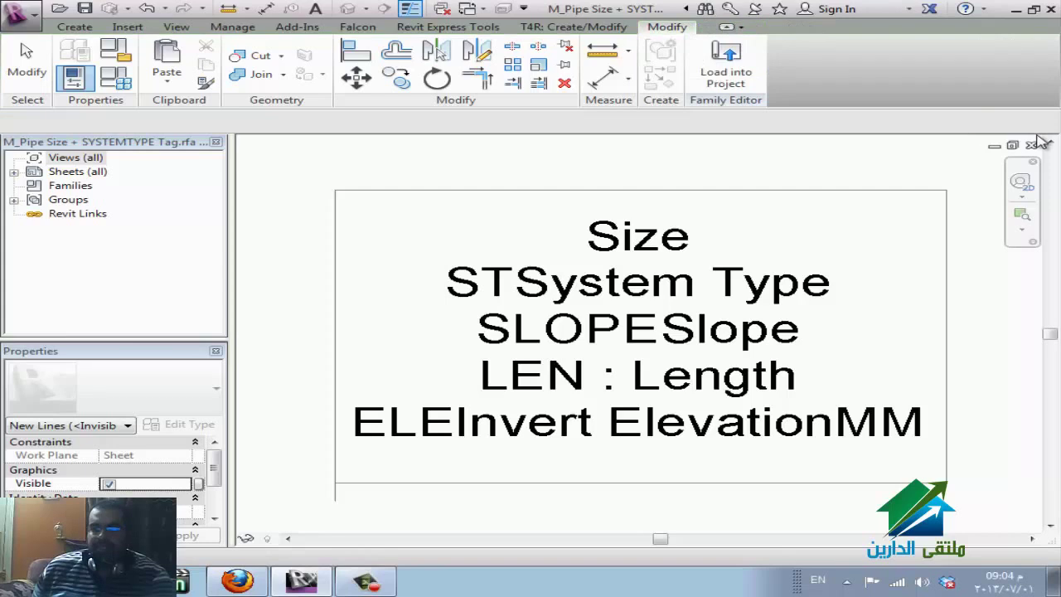
pyautogui.click(1031, 145)
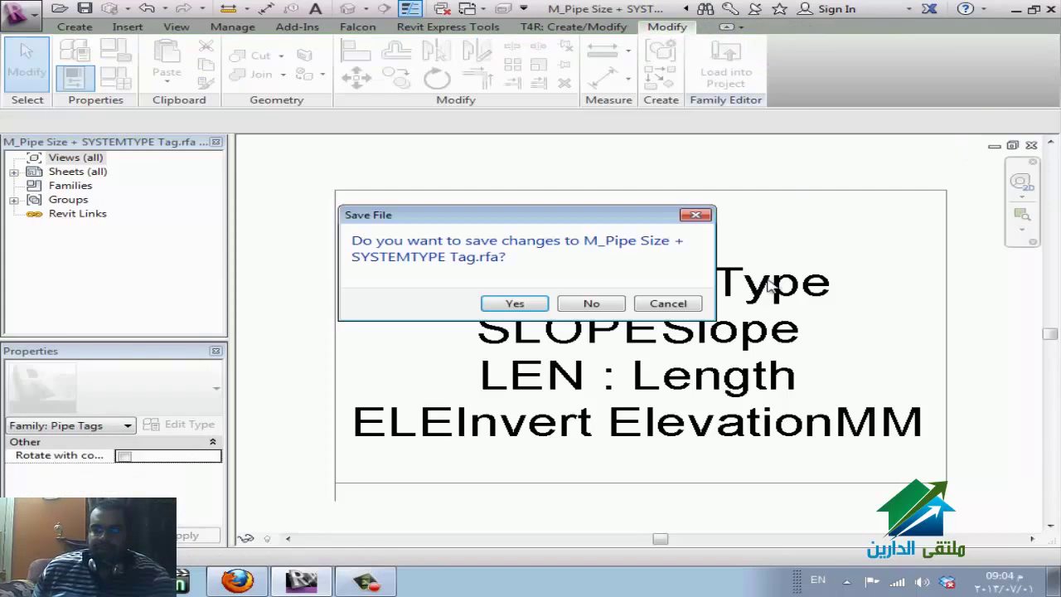
pyautogui.press('Return')
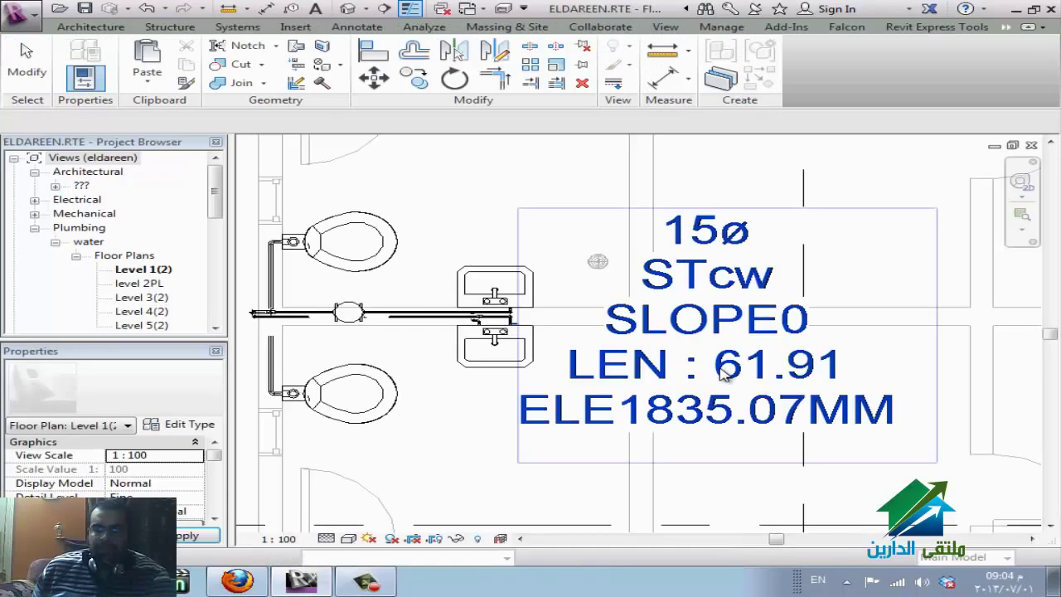
# - Reopen the pipe tag's family for editing from the project plan
pyautogui.click(745, 333)
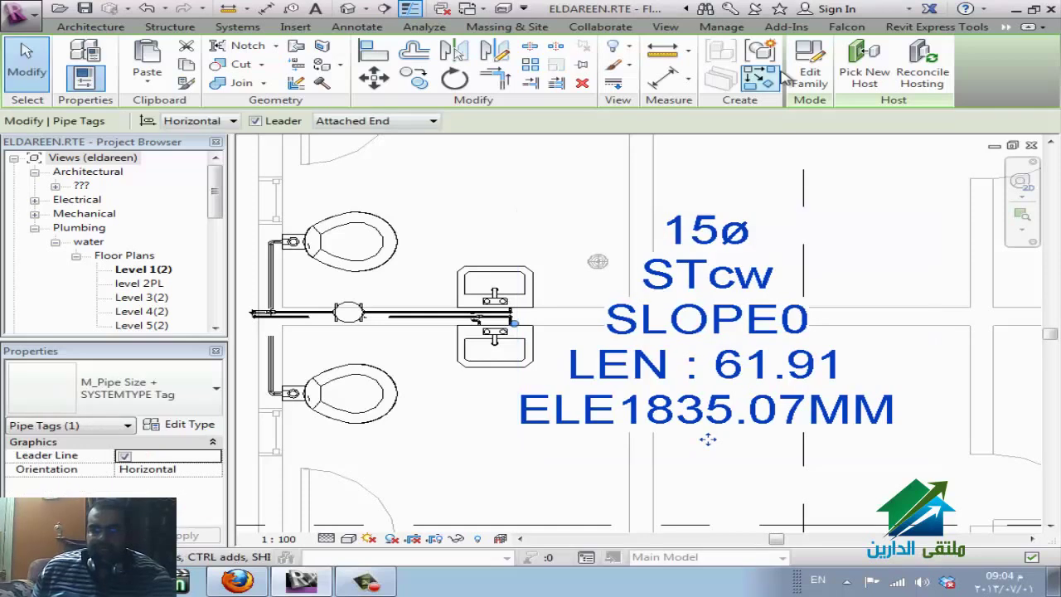
pyautogui.click(817, 90)
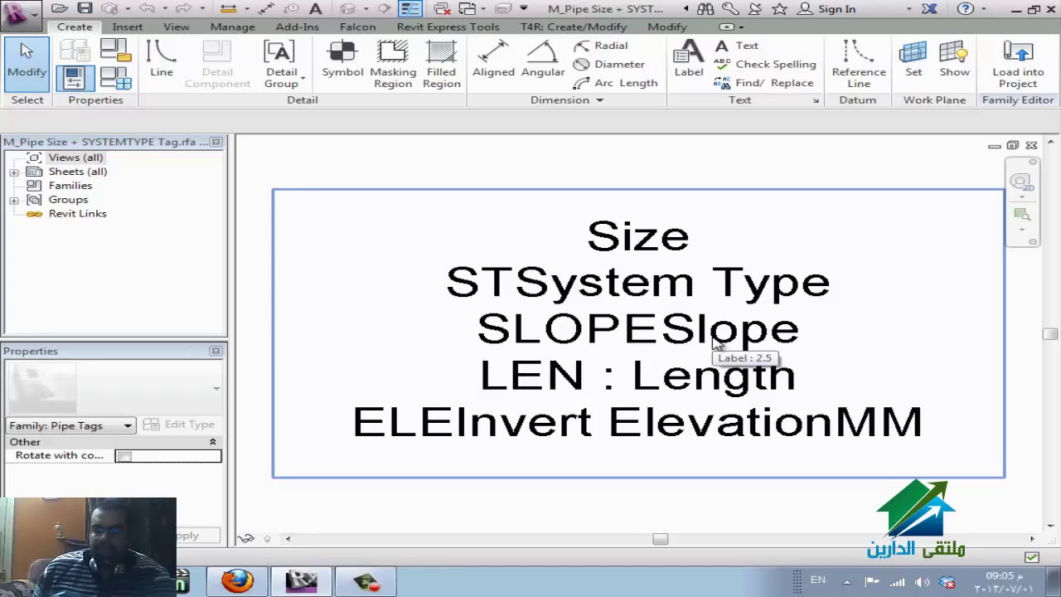
pyautogui.click(714, 343)
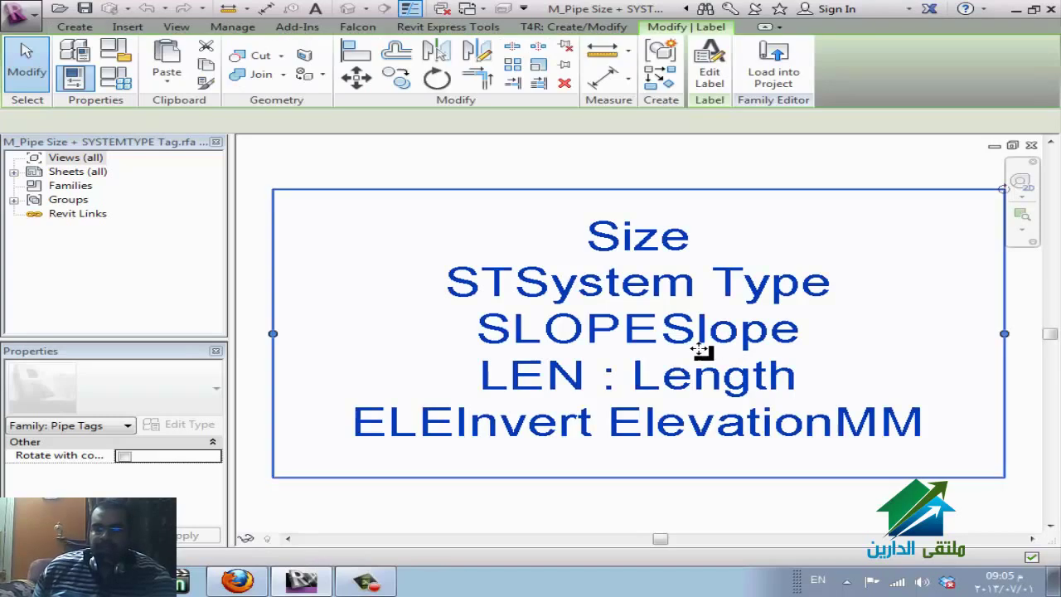
pyautogui.press('Escape')
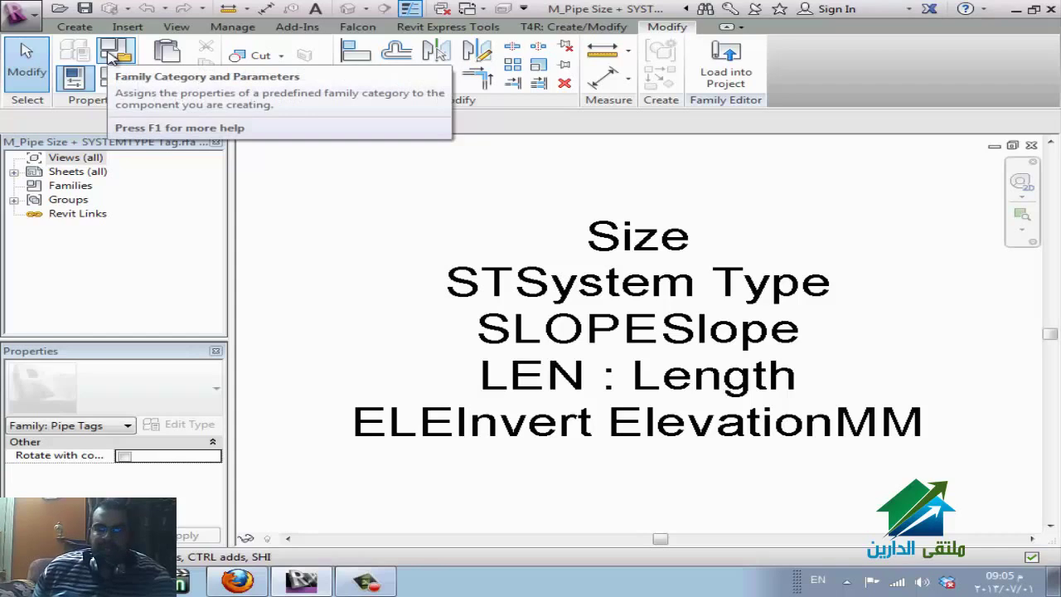
# - In Family Category and Parameters, switch the category from Pipe Tags to Plumbing Fixture Tags
pyautogui.click(112, 62)
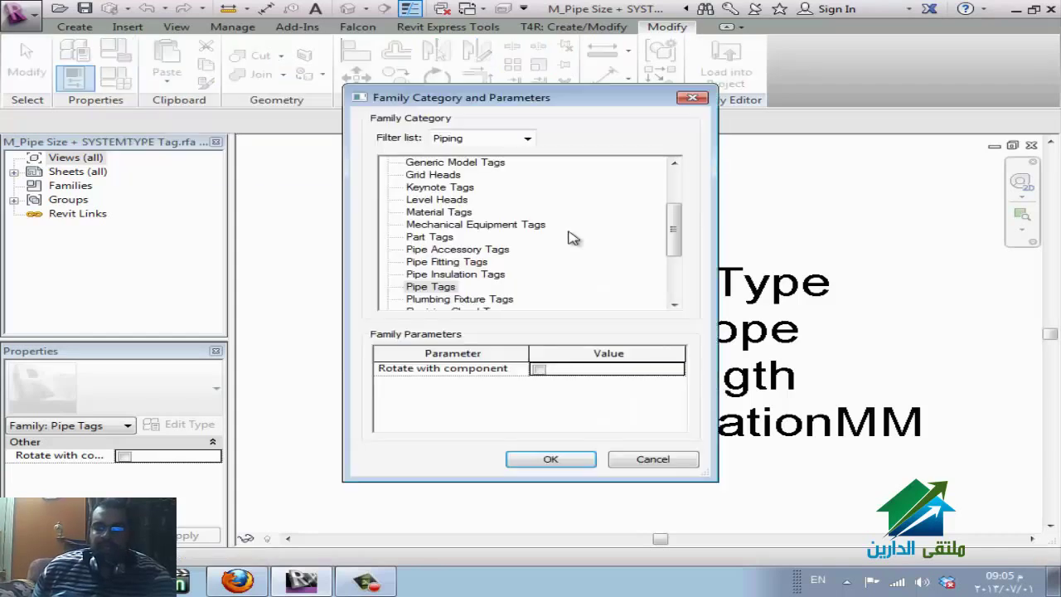
pyautogui.click(443, 290)
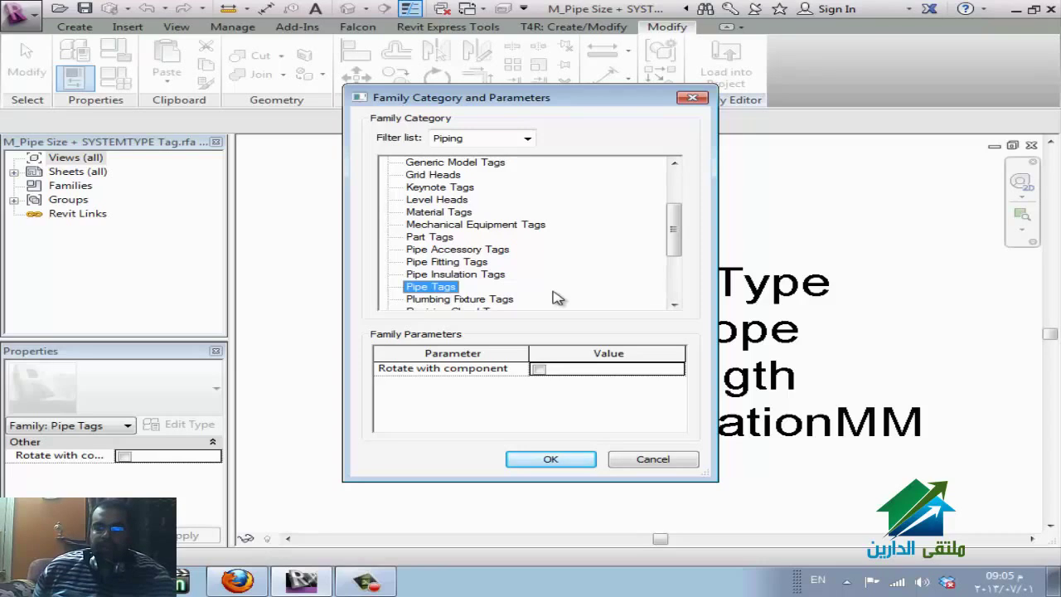
pyautogui.scroll(-3, 558, 298)
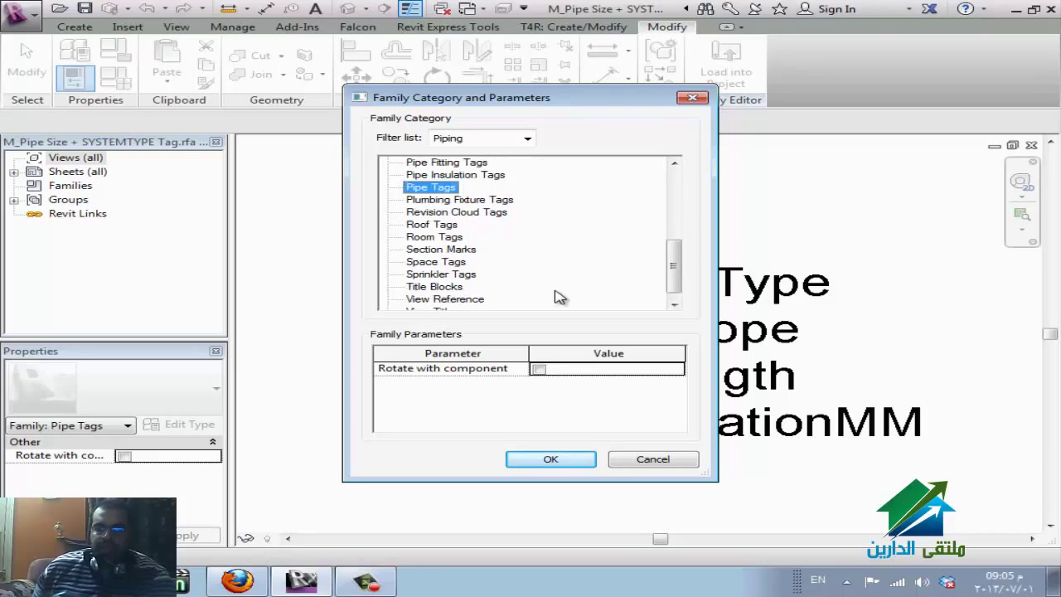
pyautogui.scroll(-1, 639, 290)
pyautogui.scroll(6, 639, 290)
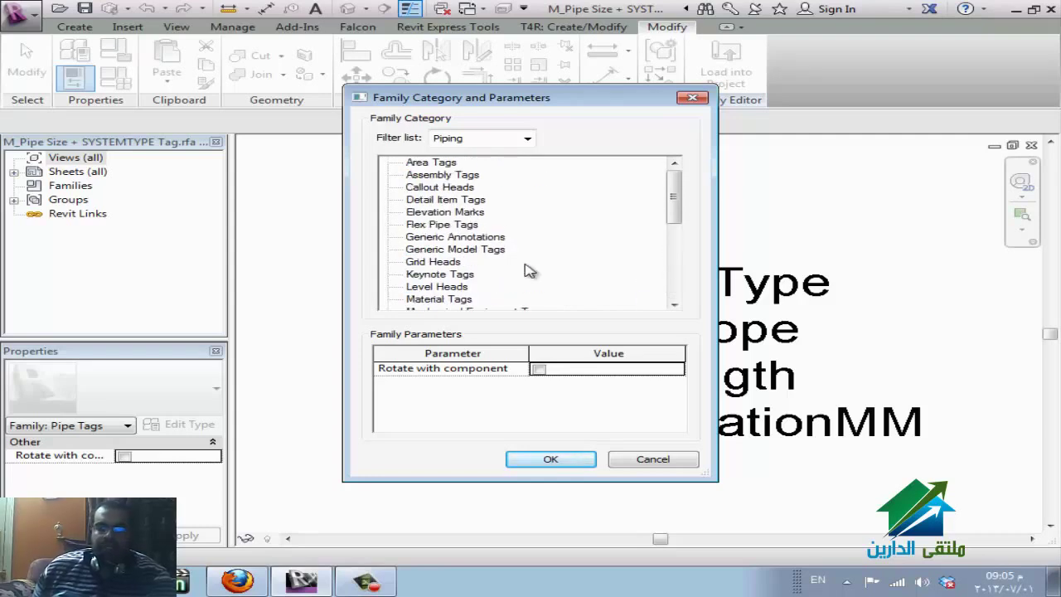
pyautogui.scroll(-1, 522, 275)
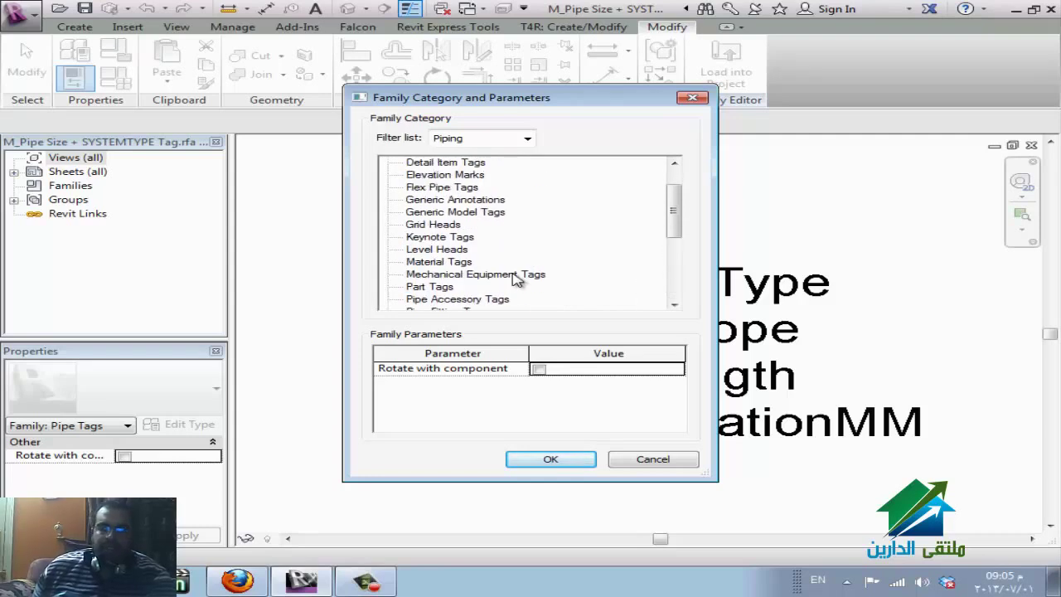
pyautogui.click(503, 137)
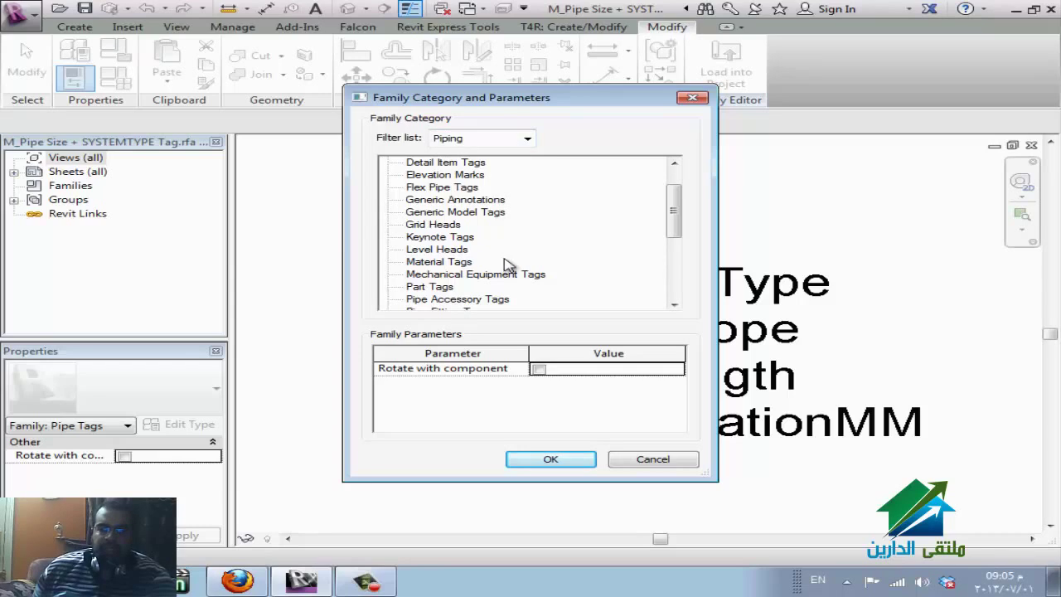
pyautogui.scroll(-1, 505, 263)
pyautogui.scroll(-1, 468, 290)
pyautogui.click(467, 296)
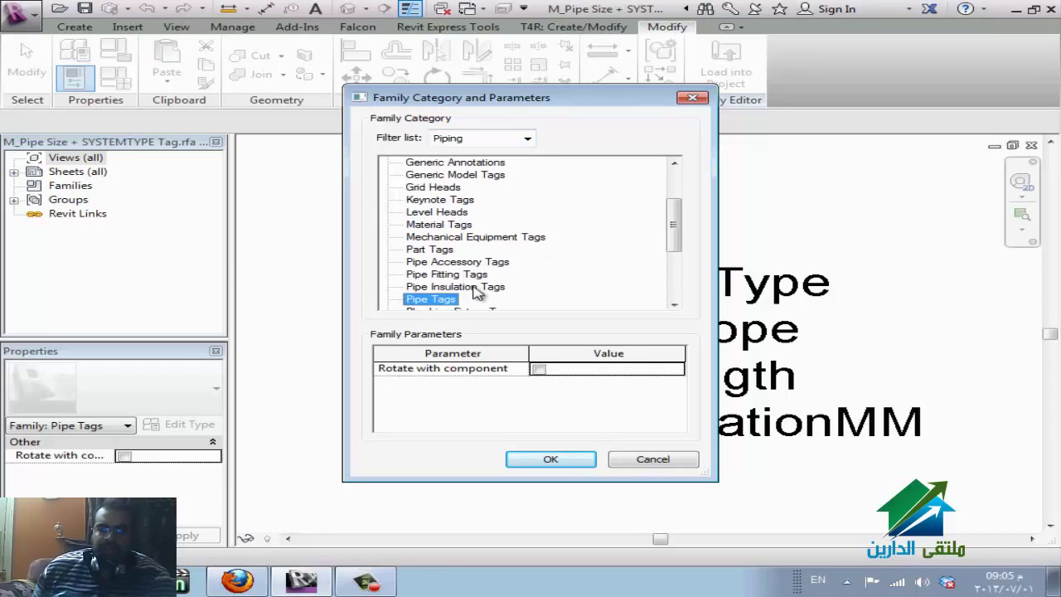
pyautogui.scroll(-1, 469, 290)
pyautogui.click(477, 275)
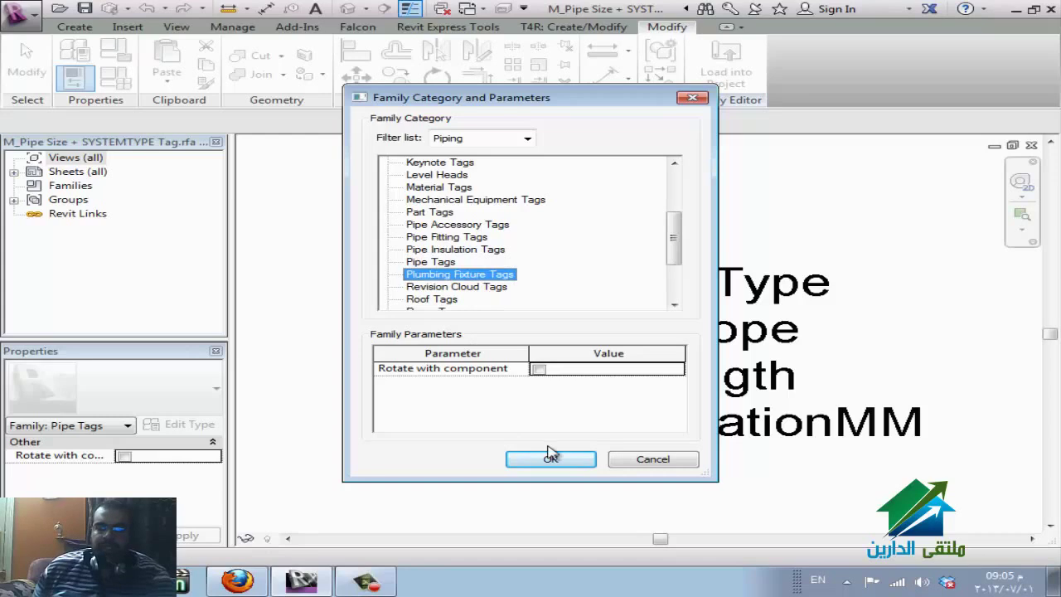
pyautogui.click(550, 458)
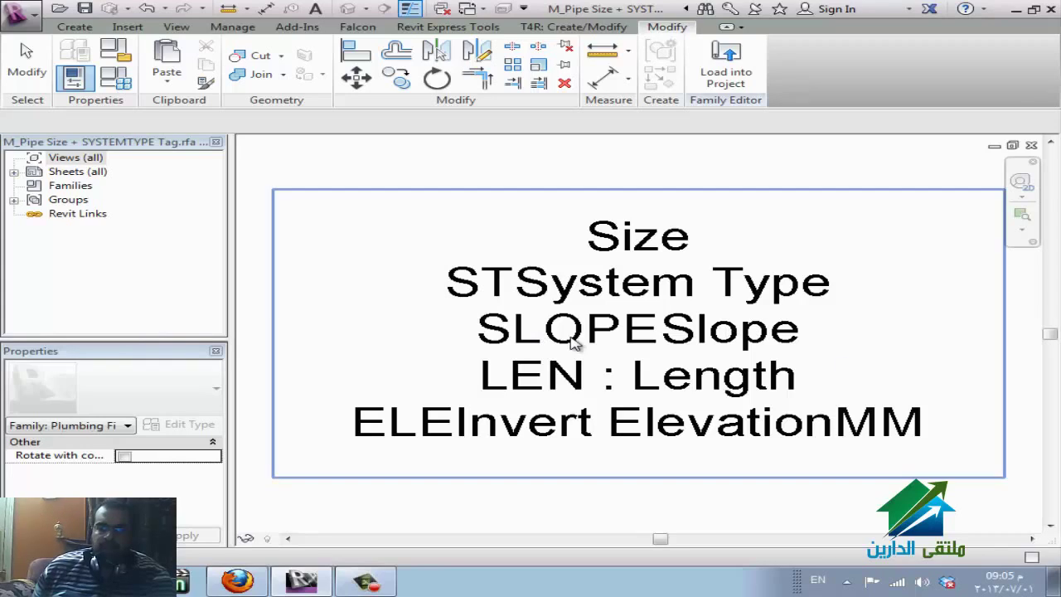
# - Remove Size, System Type, Slope, Length and Invert Elevation from the tag label
pyautogui.click(577, 341)
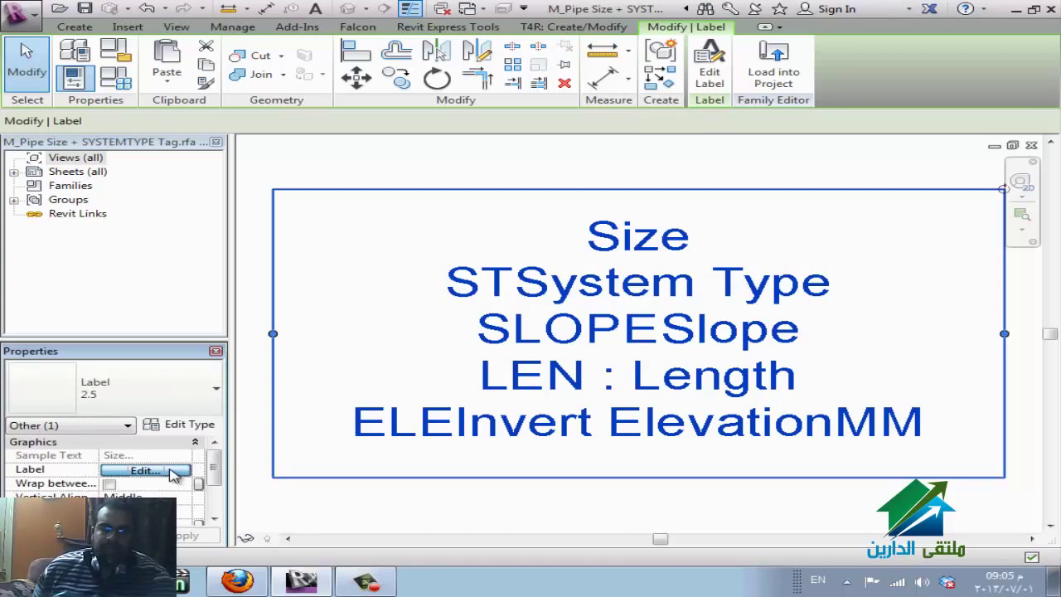
pyautogui.click(173, 471)
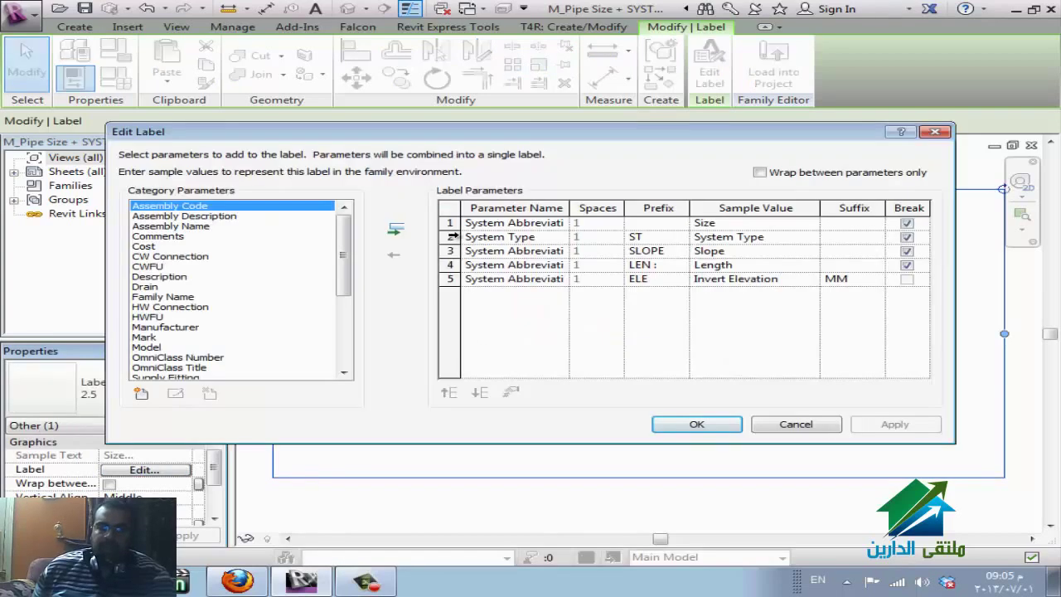
pyautogui.click(448, 223)
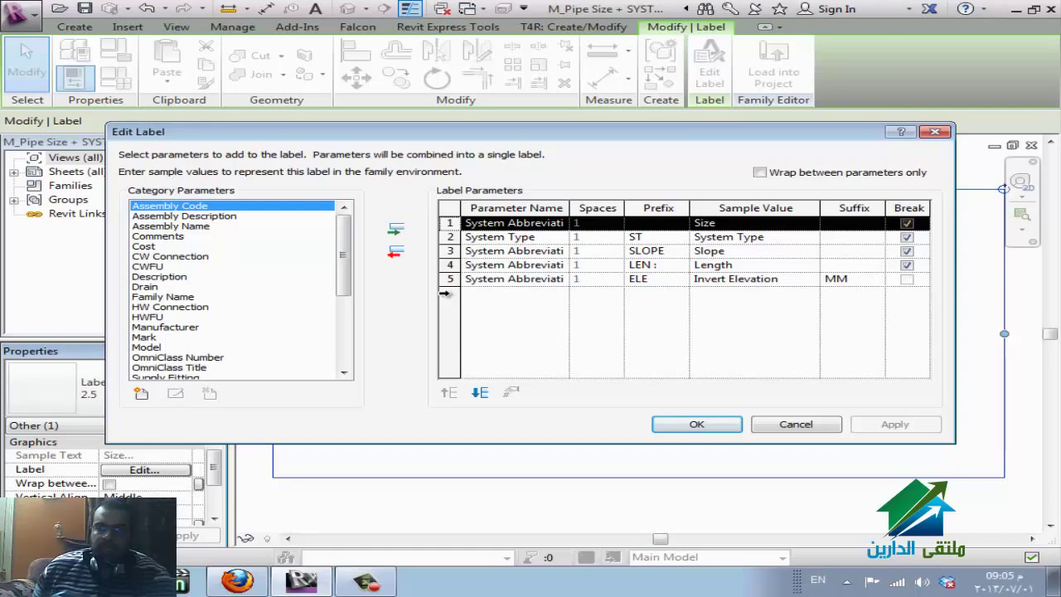
pyautogui.click(396, 253)
pyautogui.click(396, 253)
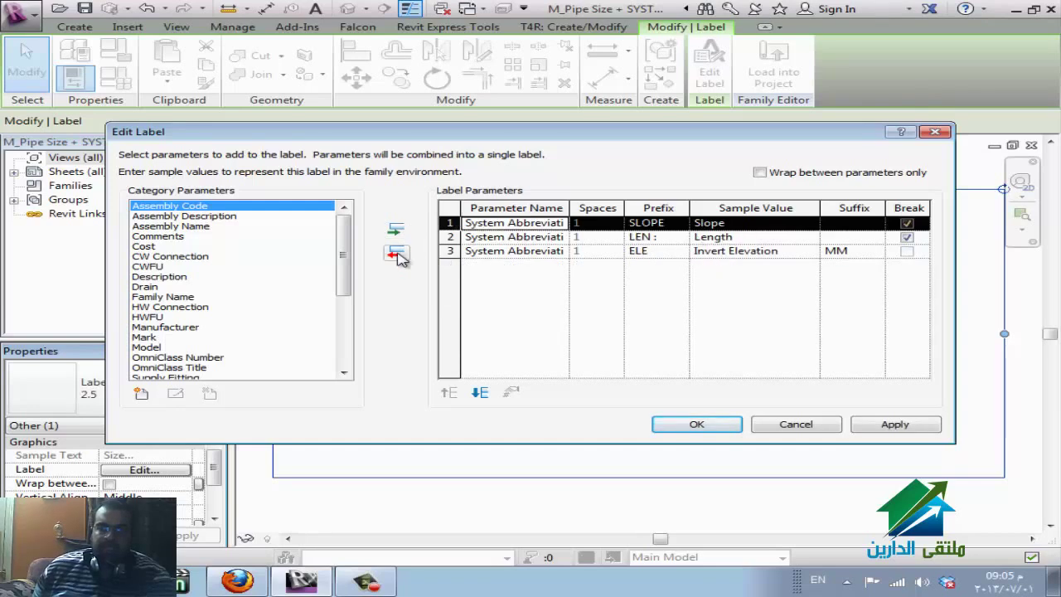
pyautogui.click(397, 253)
pyautogui.click(397, 254)
pyautogui.click(396, 254)
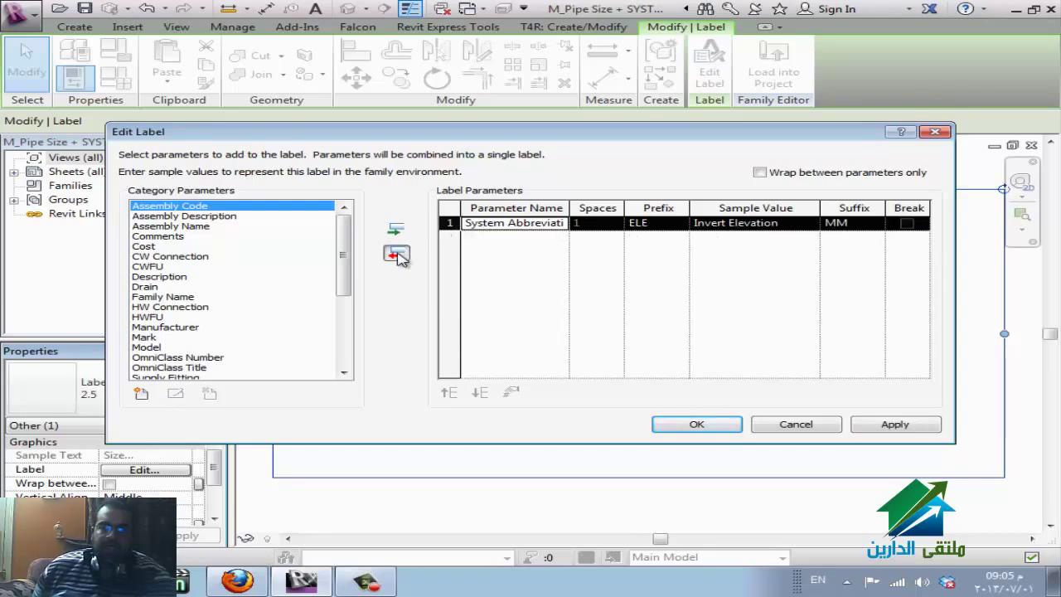
pyautogui.click(183, 248)
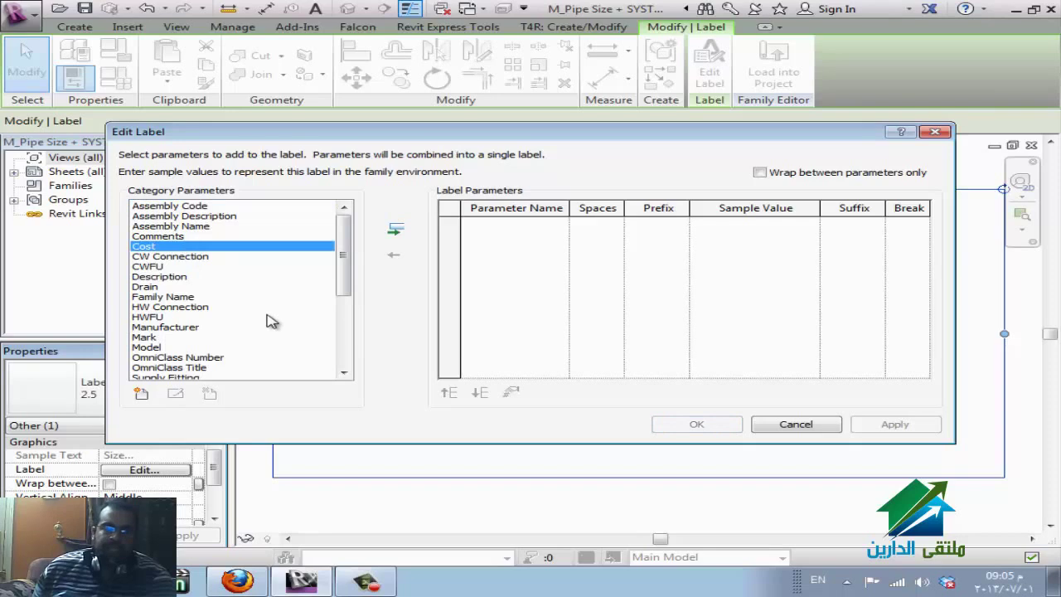
# - Add Family Name, System Name and Type Name to the label and apply
pyautogui.click(153, 297)
pyautogui.doubleClick(153, 298)
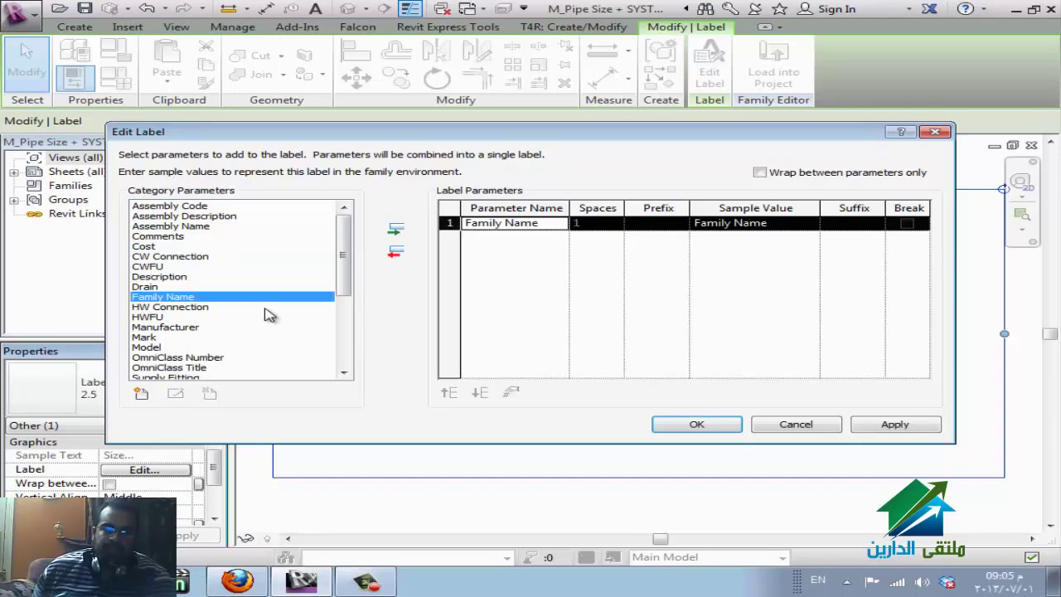
pyautogui.click(344, 325)
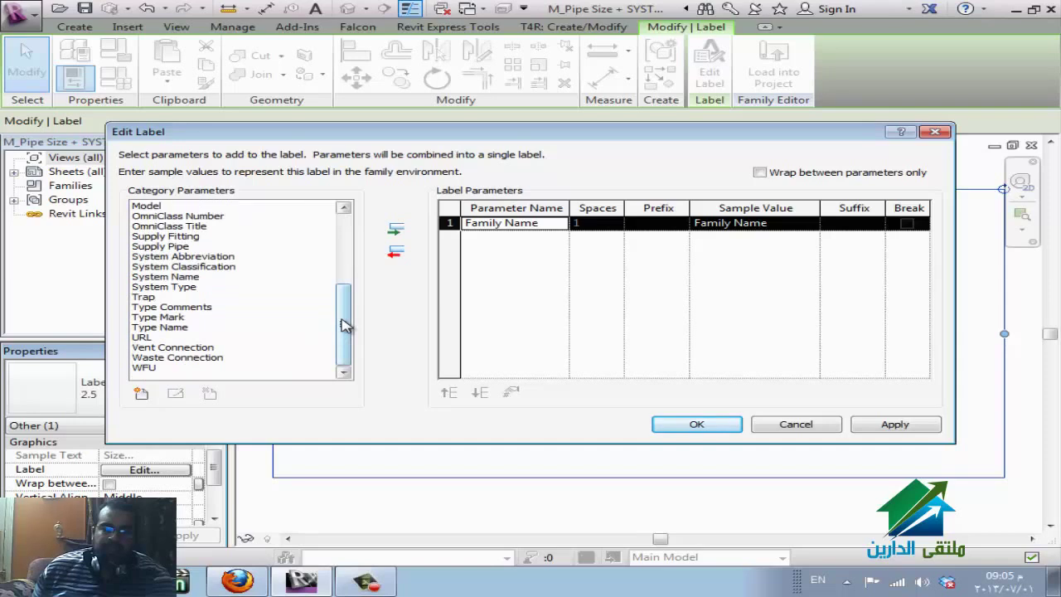
pyautogui.doubleClick(182, 277)
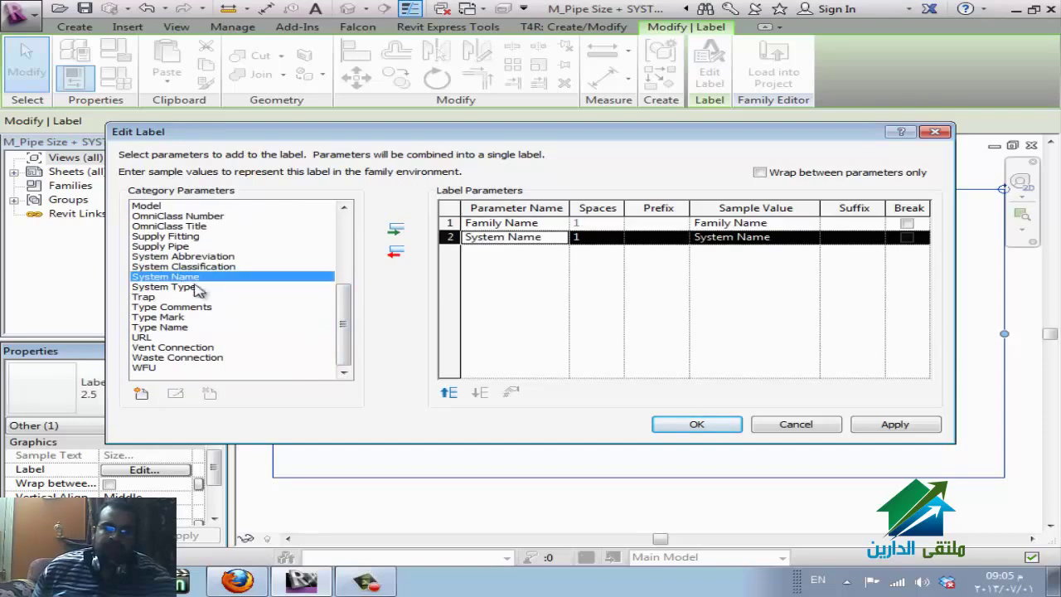
pyautogui.doubleClick(160, 327)
pyautogui.click(696, 424)
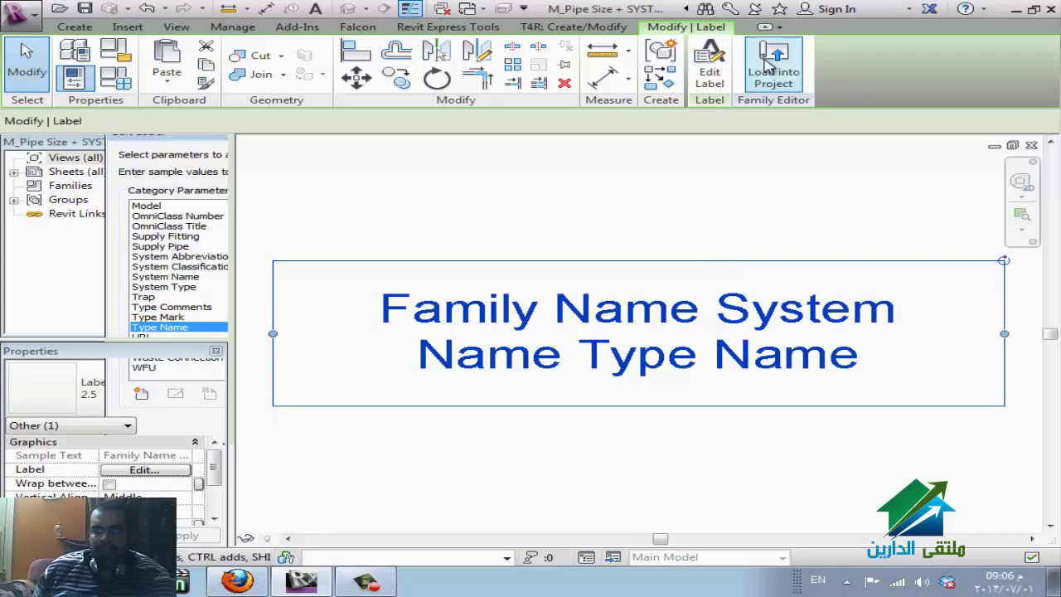
# - Save a copy of the tag family to the Desktop as PLUMING.rfa
pyautogui.click(19, 18)
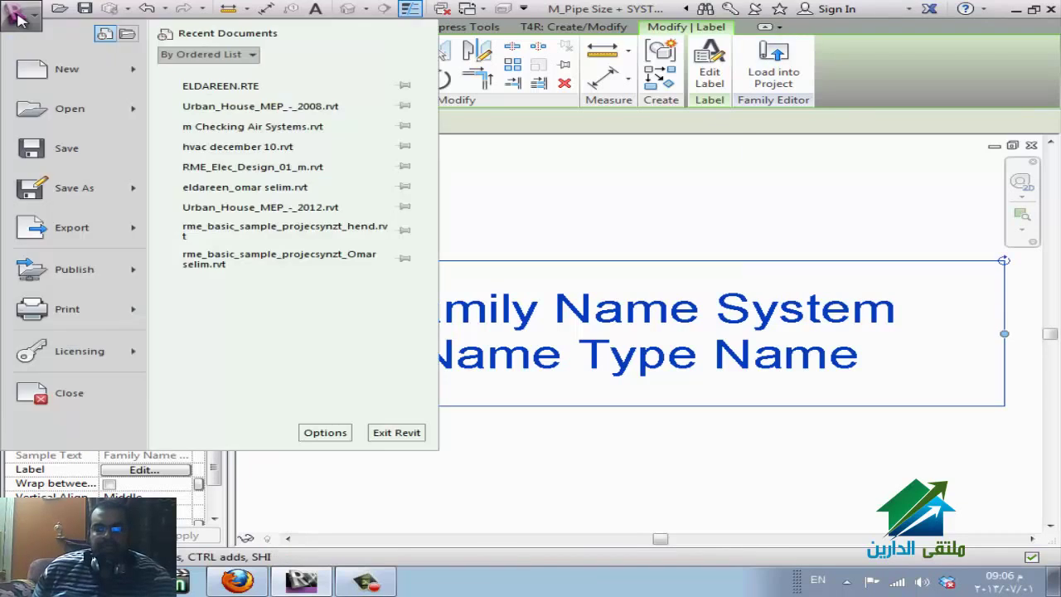
pyautogui.moveTo(76, 185)
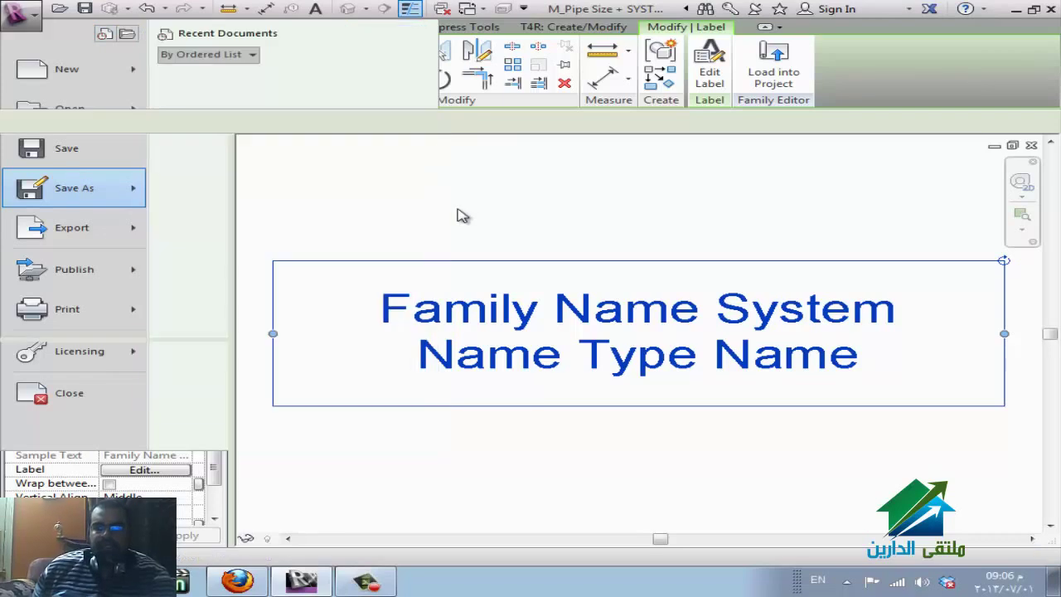
pyautogui.click(469, 219)
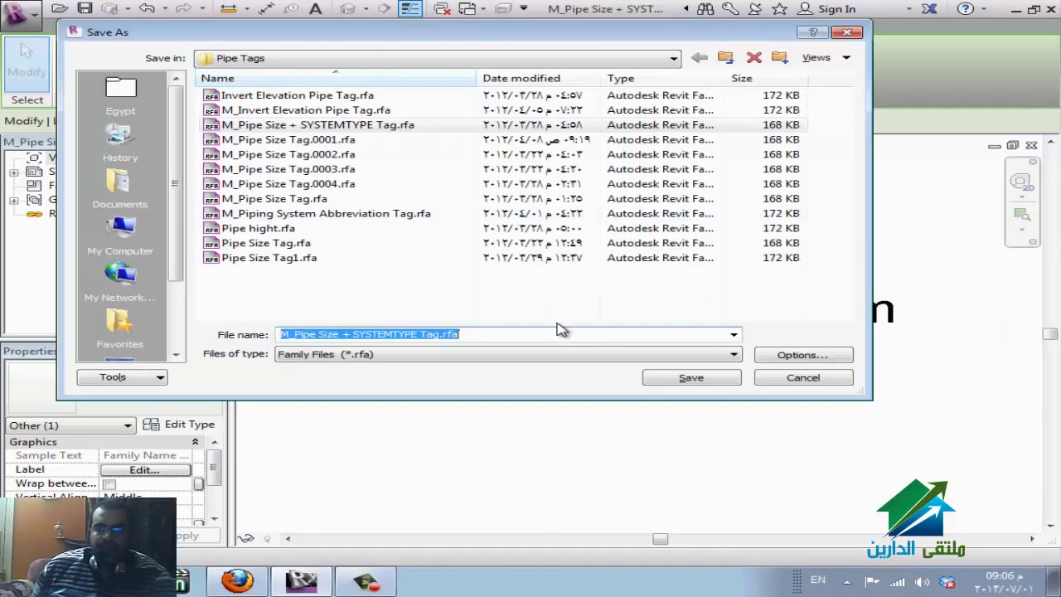
pyautogui.write('PLUMING')
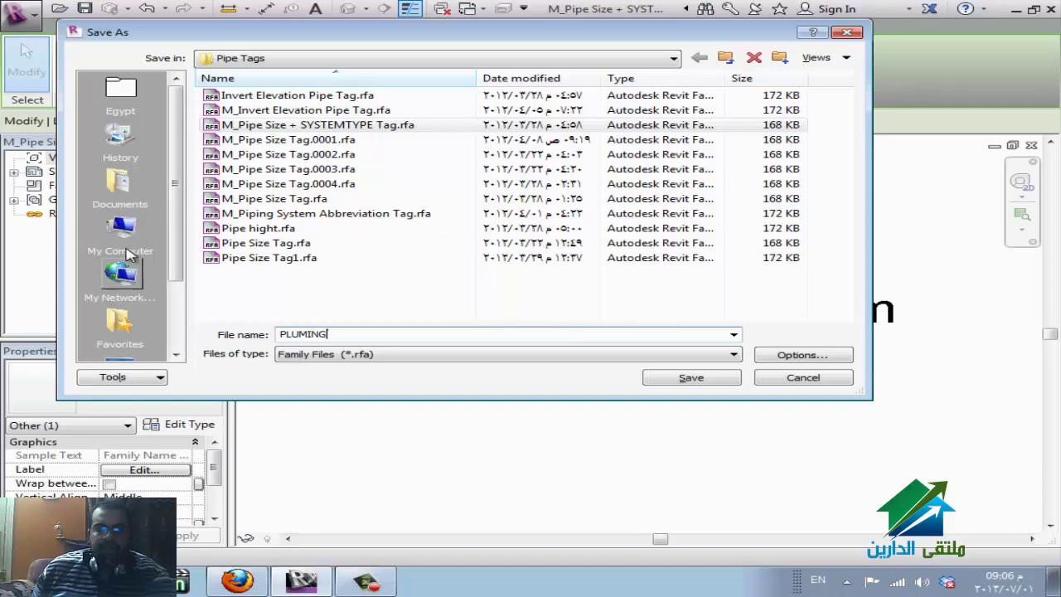
pyautogui.scroll(-2, 137, 294)
pyautogui.click(138, 294)
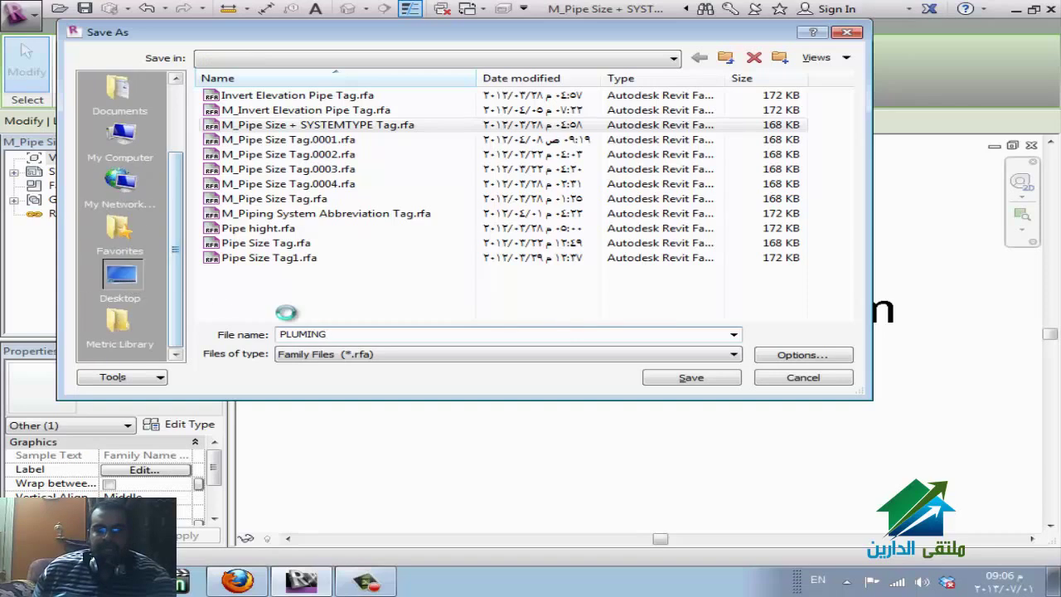
pyautogui.click(709, 384)
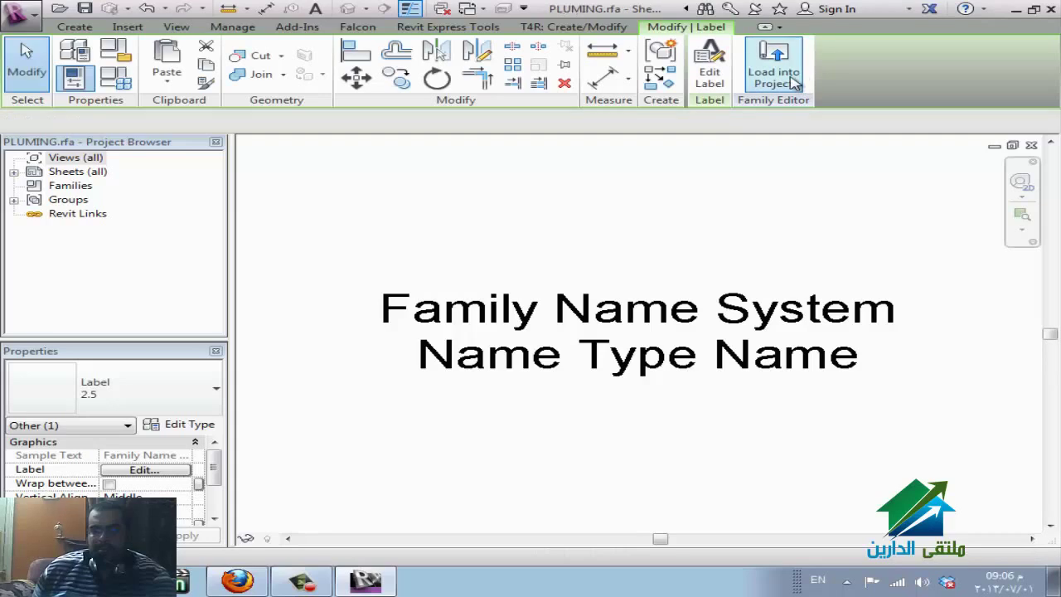
# - Load the tag into the project, inspect the water closet's tag, then switch to WizIQ
pyautogui.click(714, 66)
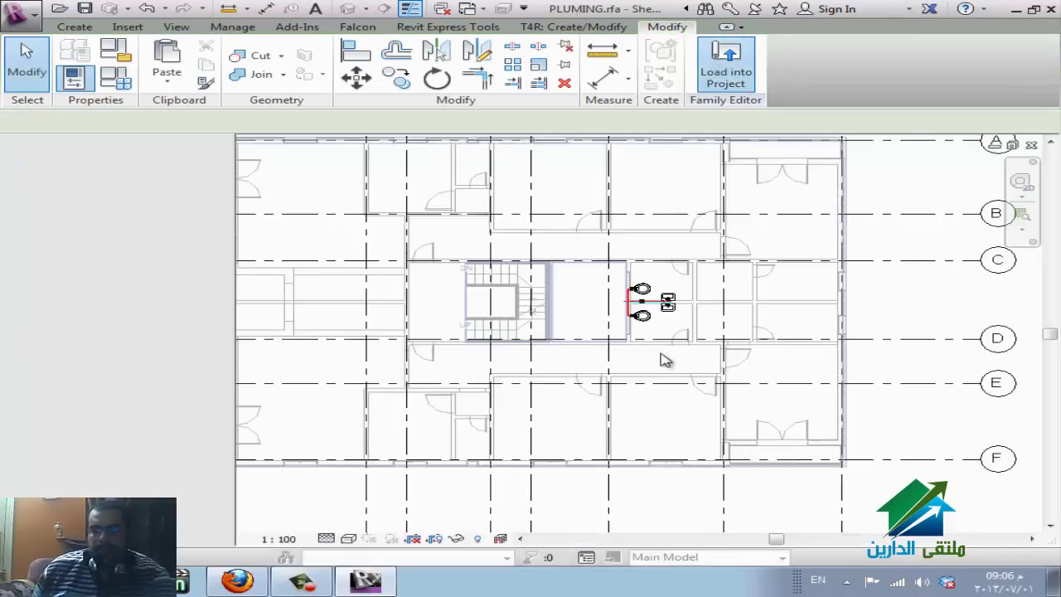
pyautogui.click(659, 263)
pyautogui.scroll(6, 659, 263)
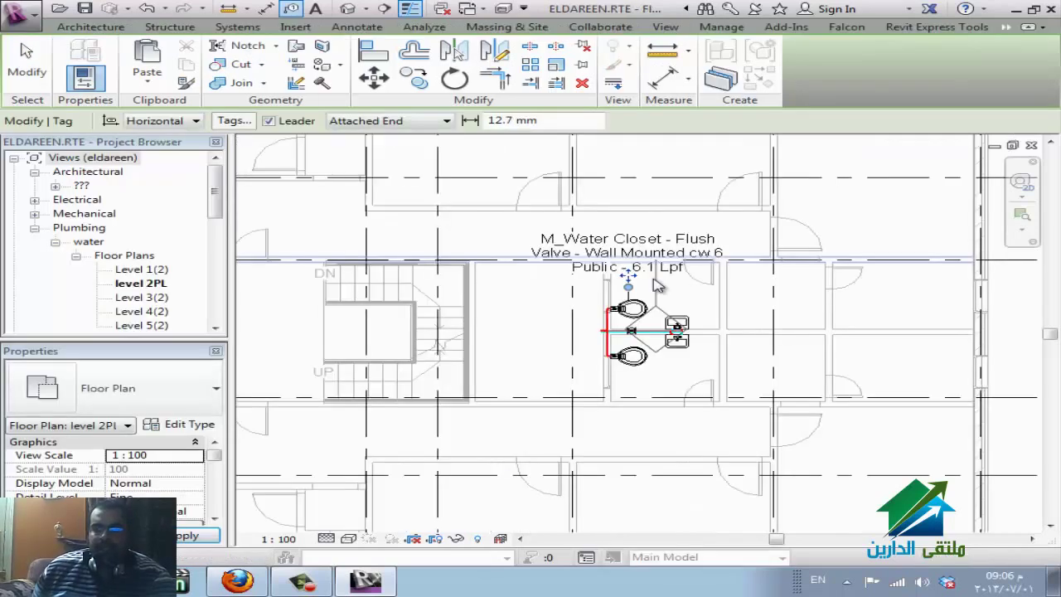
pyautogui.scroll(-1, 648, 374)
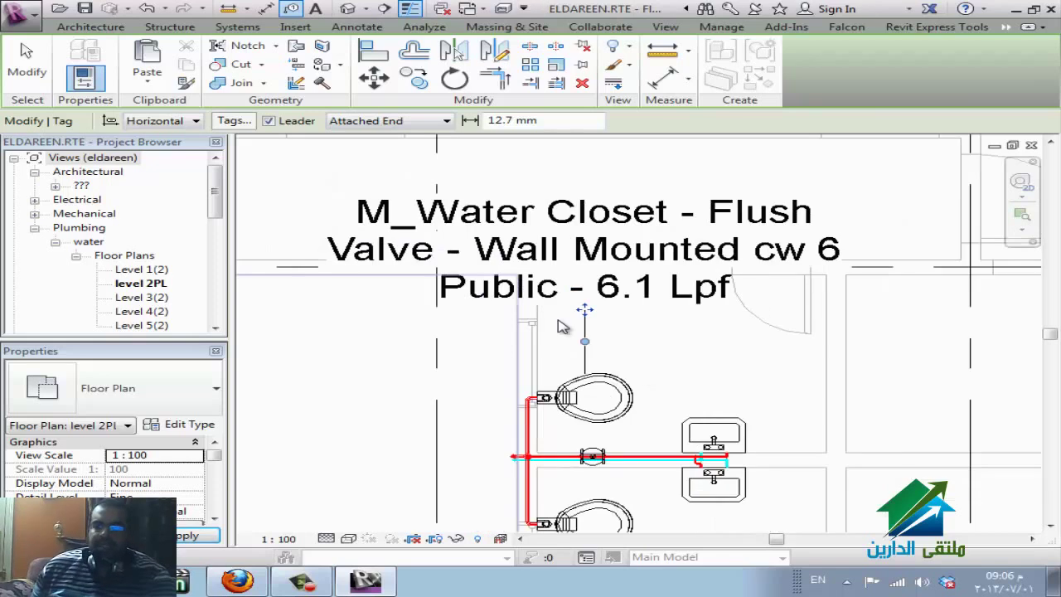
pyautogui.click(237, 580)
# - Return from WizIQ to the Revit floor plan with the tagged water closet
pyautogui.hotkey('alt', 'shift')
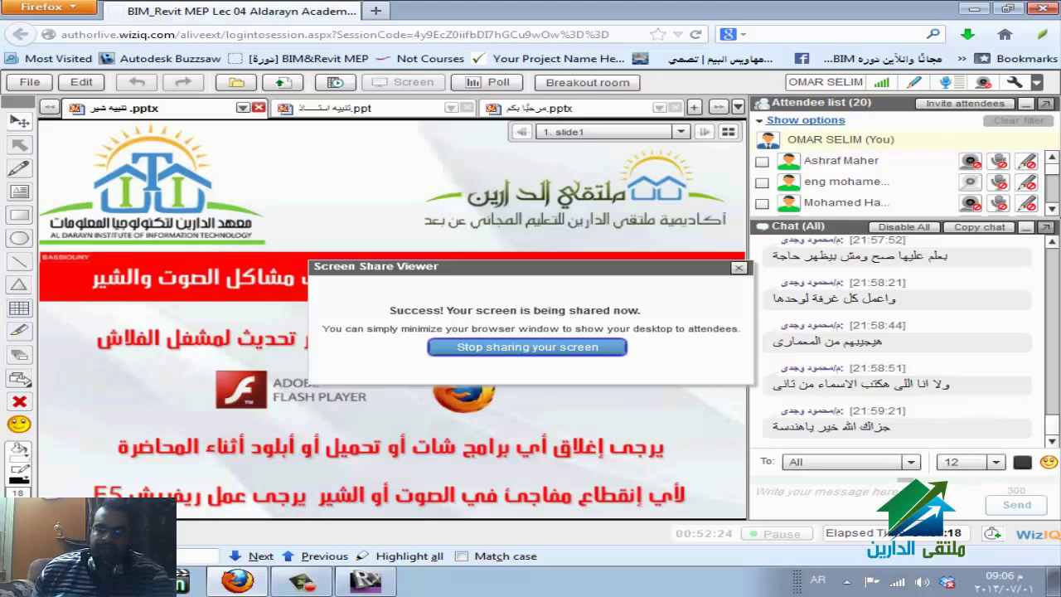
pyautogui.click(364, 585)
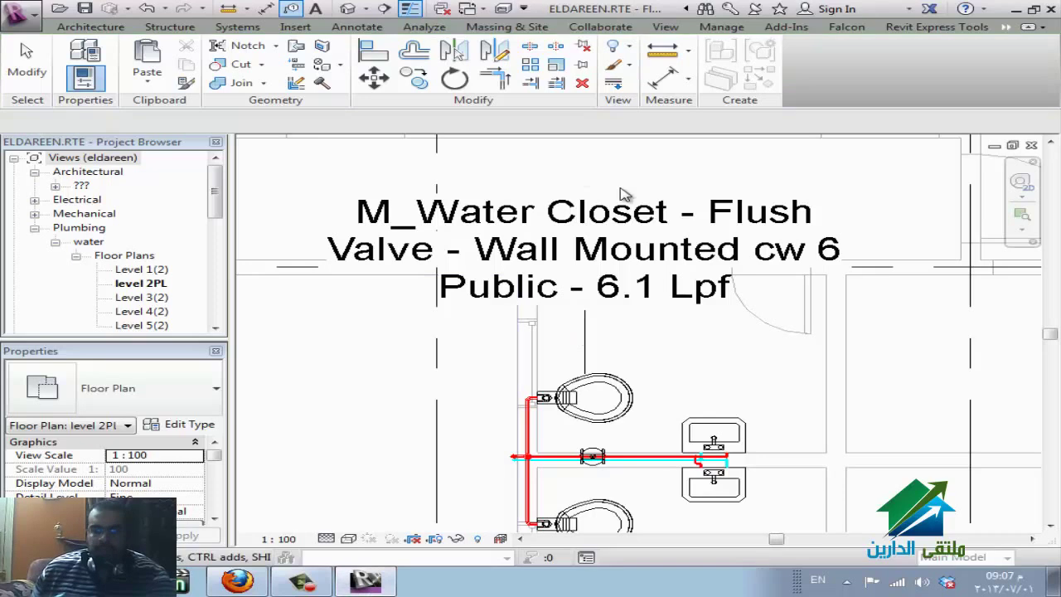
# - Start a new family and browse to the E:\REVIT\rvt template folder
pyautogui.press('Escape')
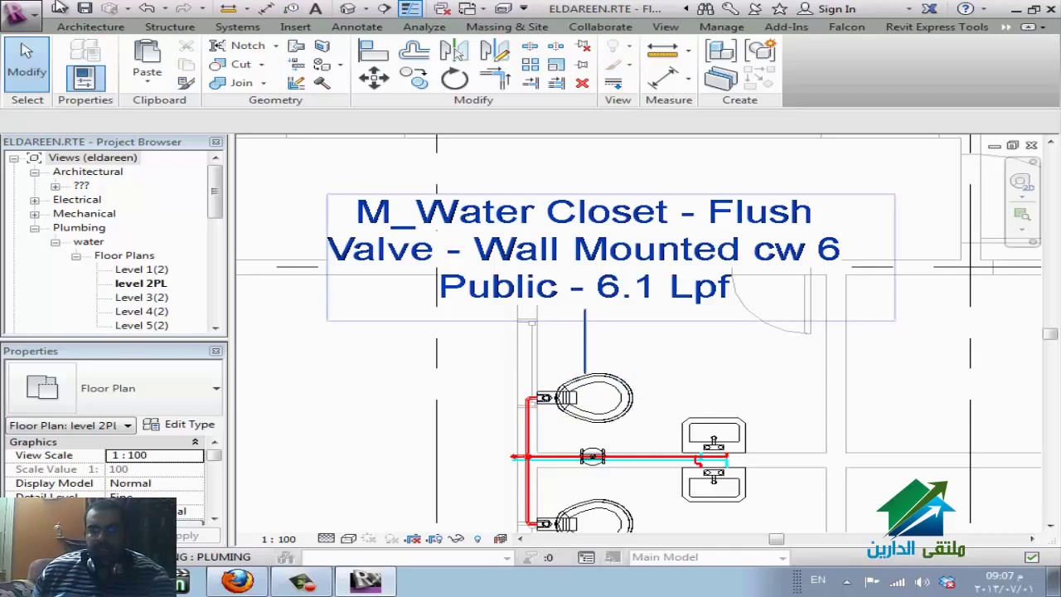
pyautogui.click(26, 9)
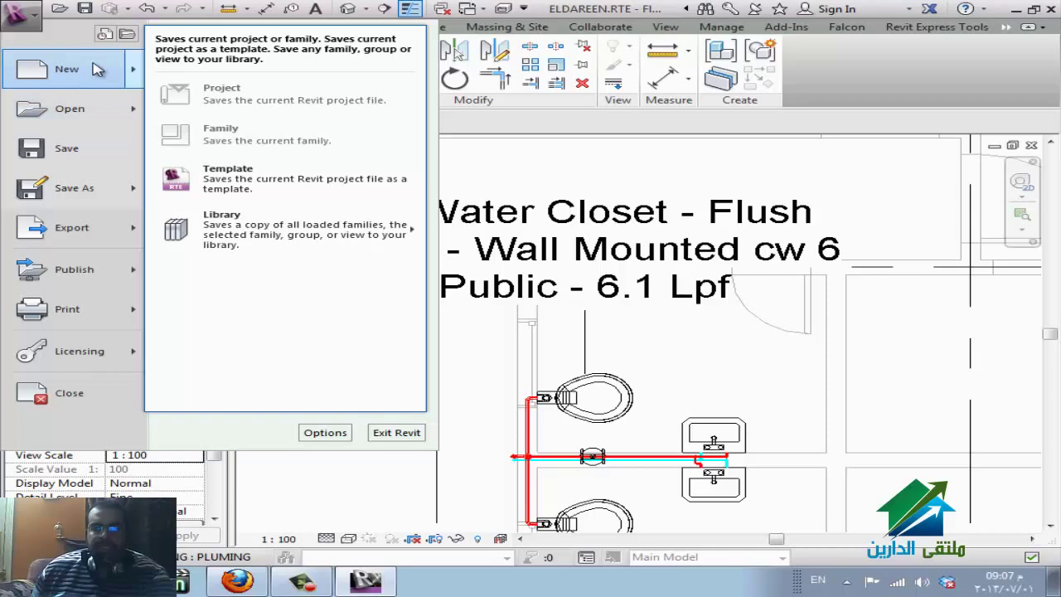
pyautogui.moveTo(97, 69)
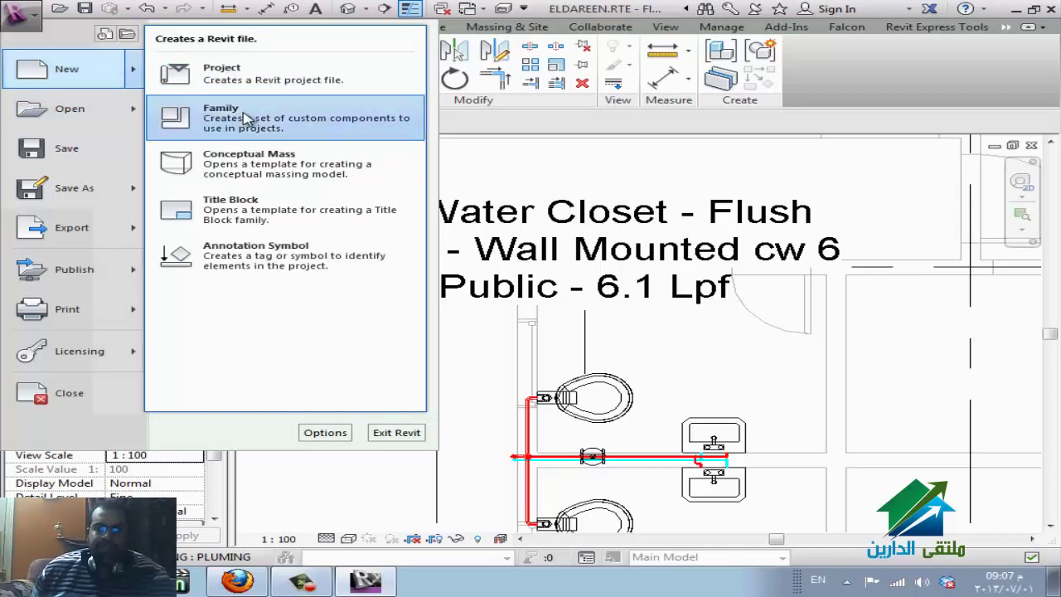
pyautogui.click(789, 186)
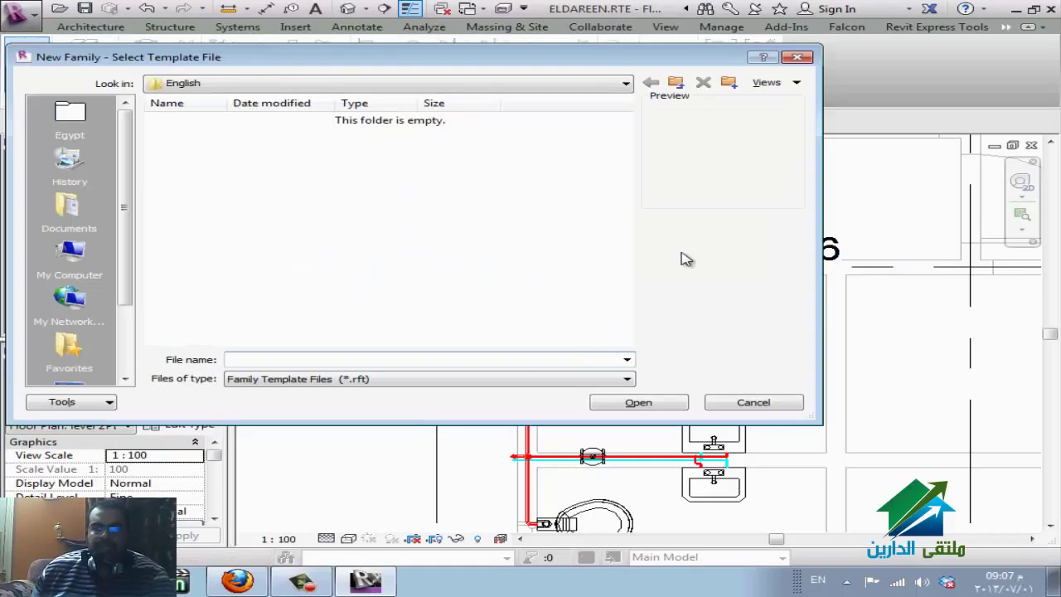
pyautogui.press('Tab')
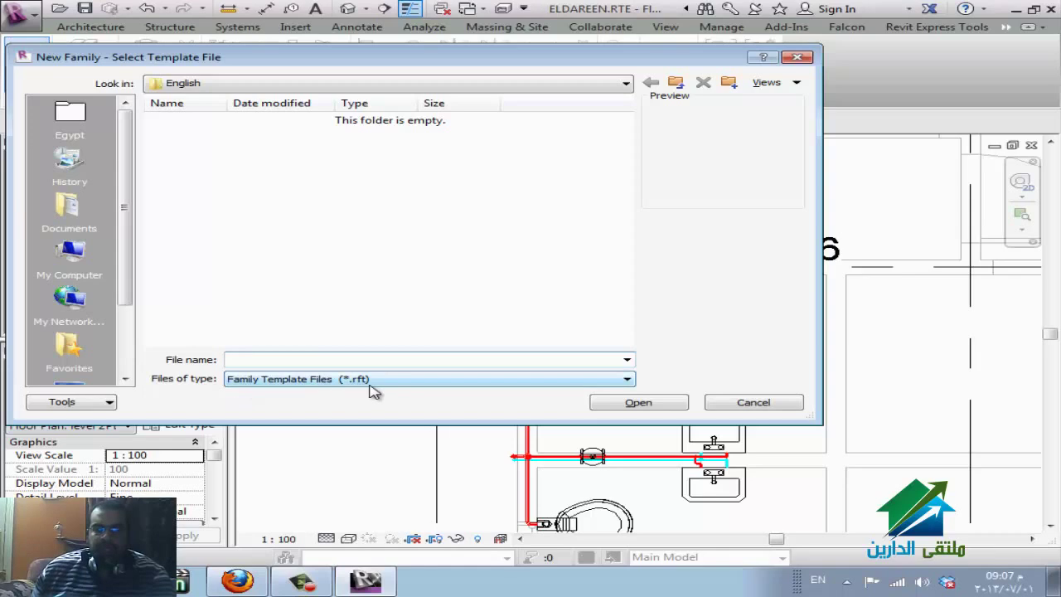
pyautogui.click(481, 87)
pyautogui.click(358, 225)
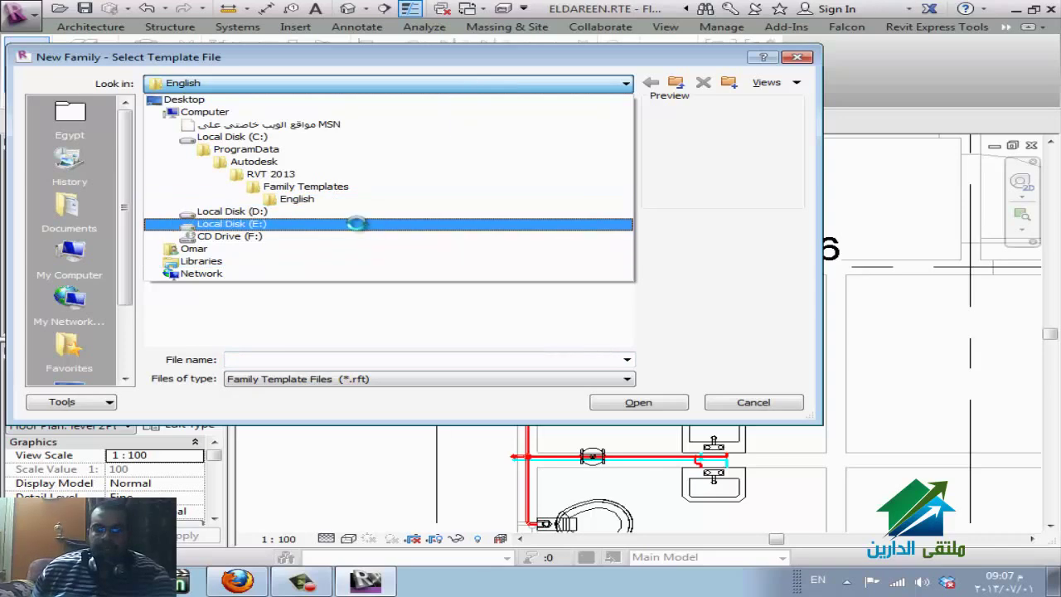
pyautogui.doubleClick(240, 279)
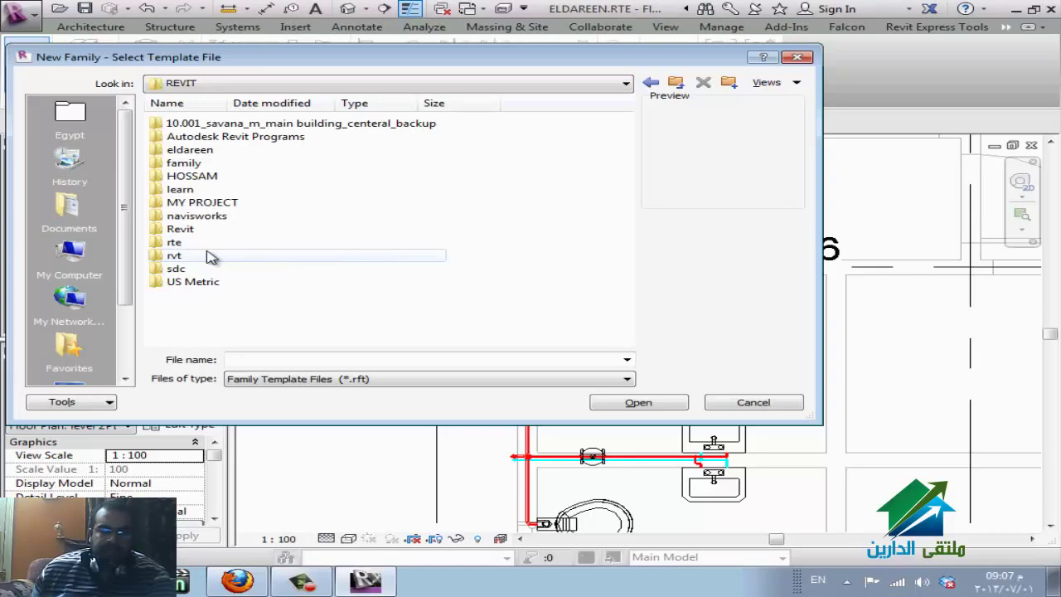
pyautogui.doubleClick(213, 281)
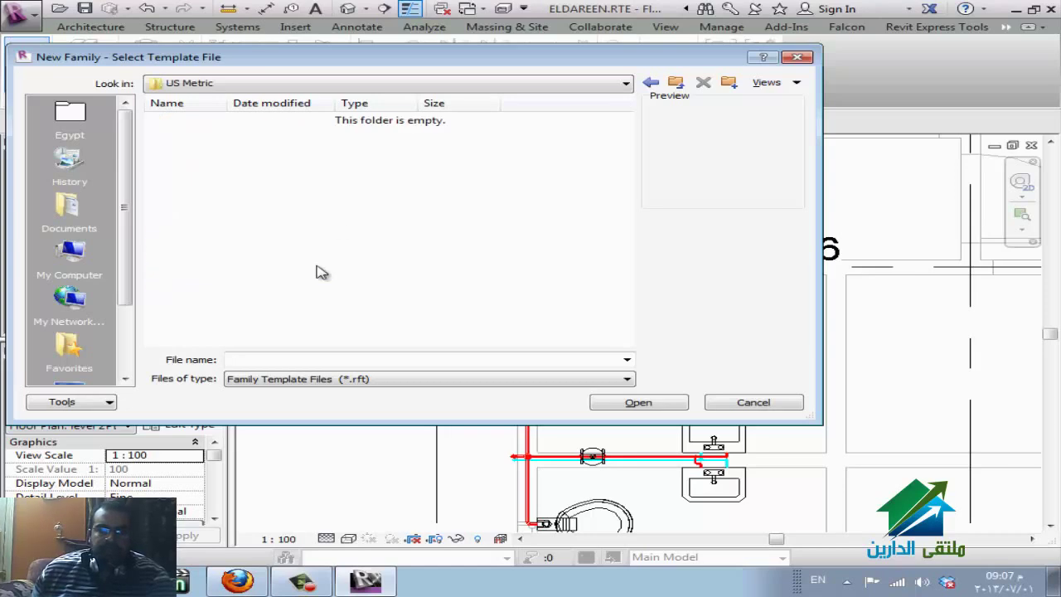
pyautogui.click(675, 82)
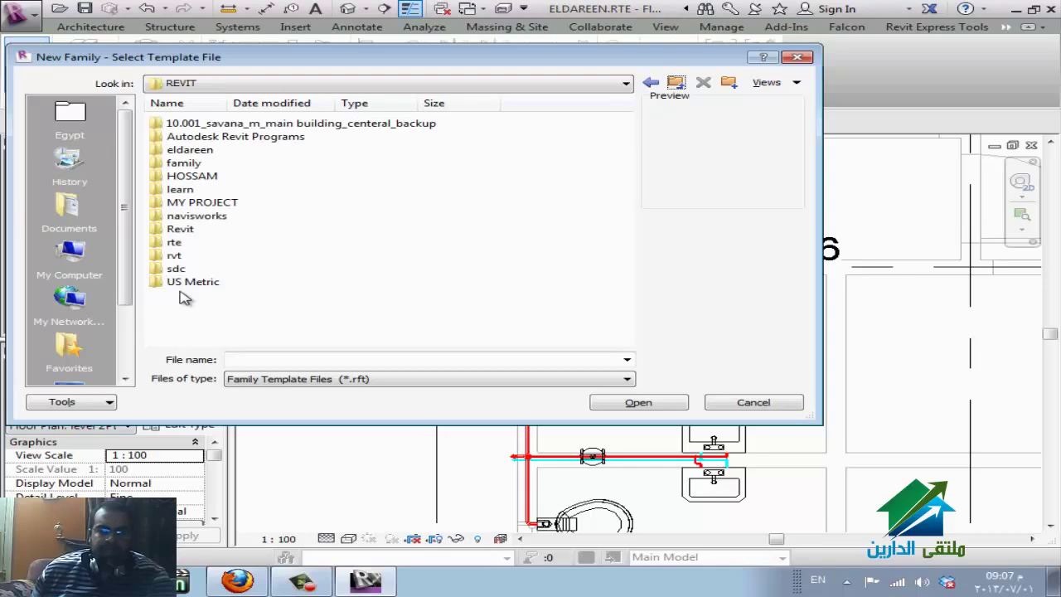
pyautogui.doubleClick(195, 255)
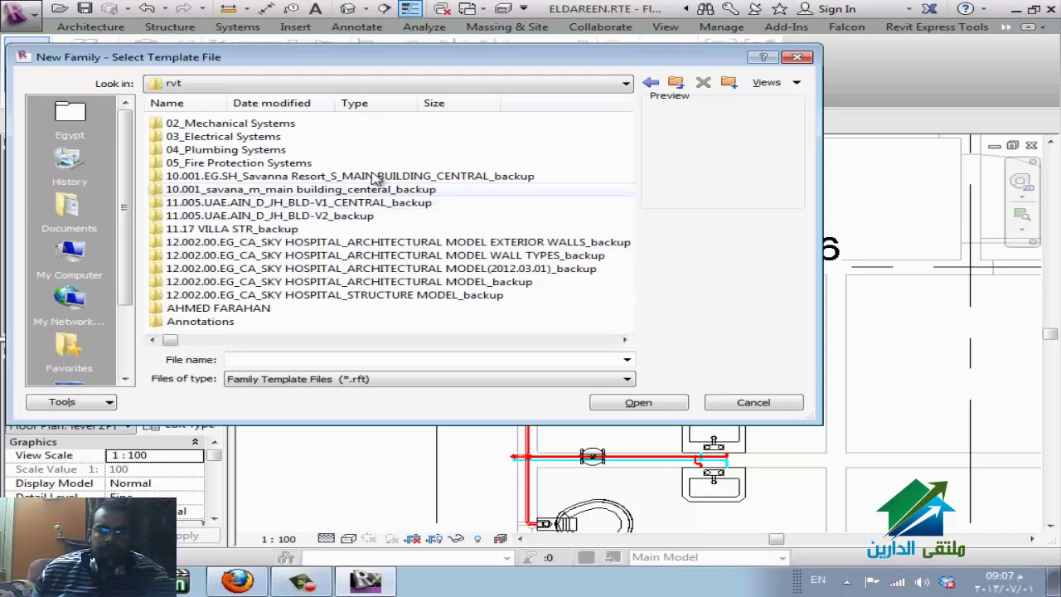
# - After reviewing the other templates, create the family from Metric Generic Model.rft
pyautogui.scroll(-5, 421, 172)
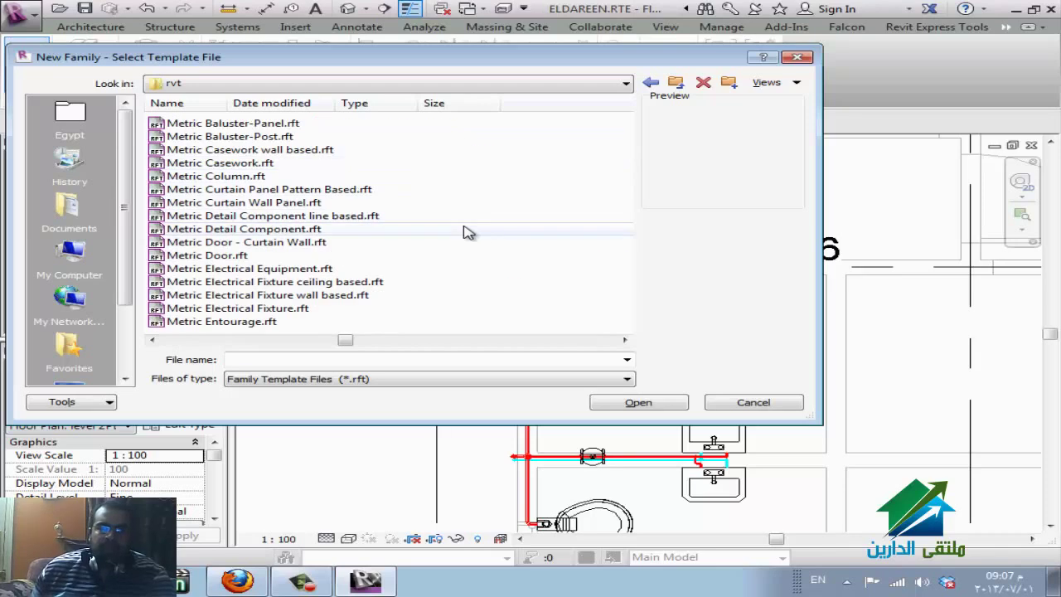
pyautogui.scroll(-2, 466, 231)
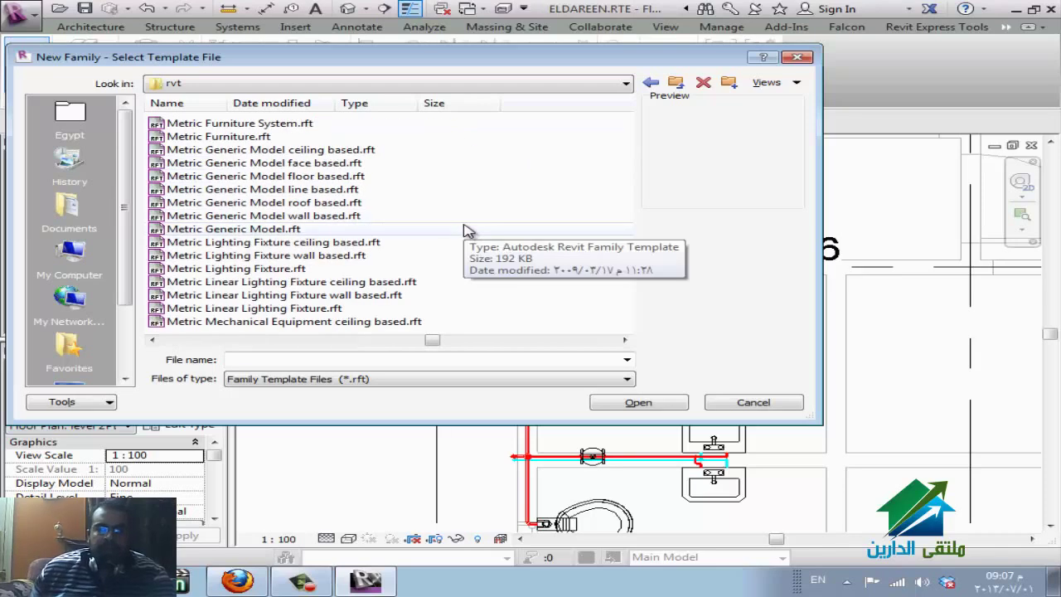
pyautogui.scroll(3, 467, 230)
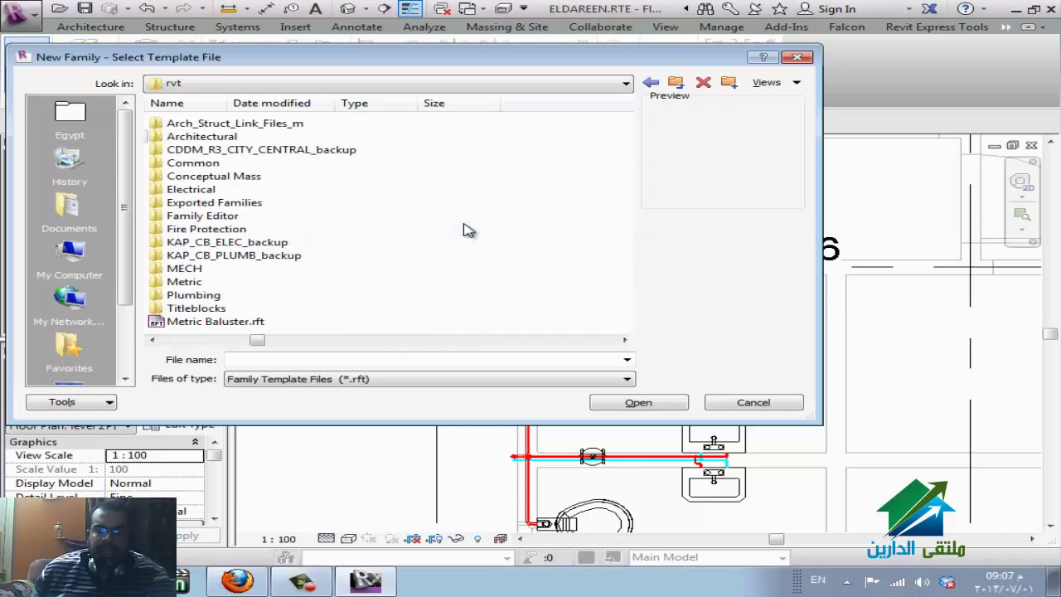
pyautogui.scroll(-1, 466, 231)
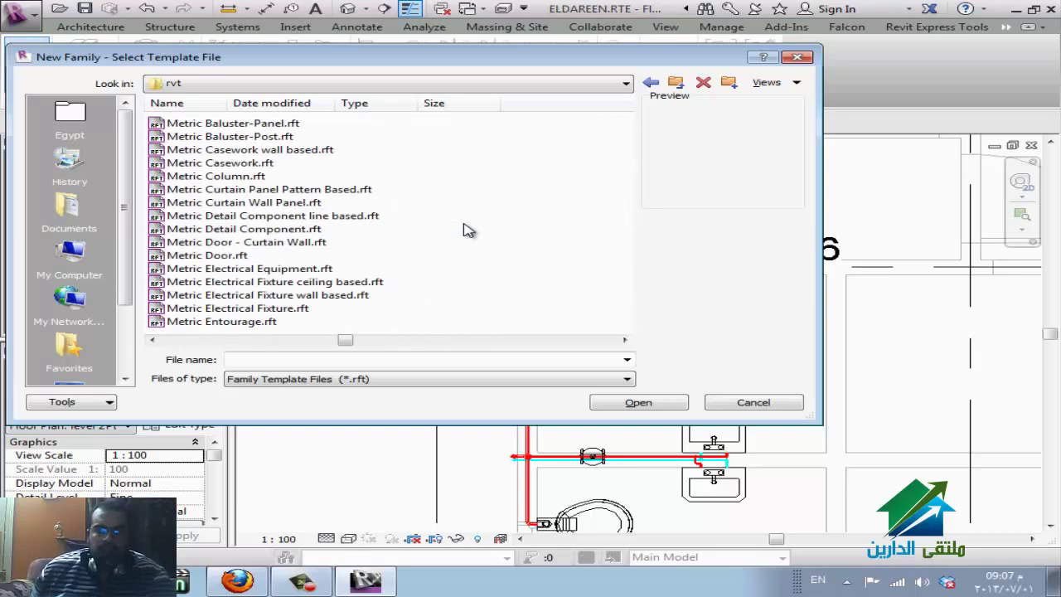
pyautogui.click(237, 271)
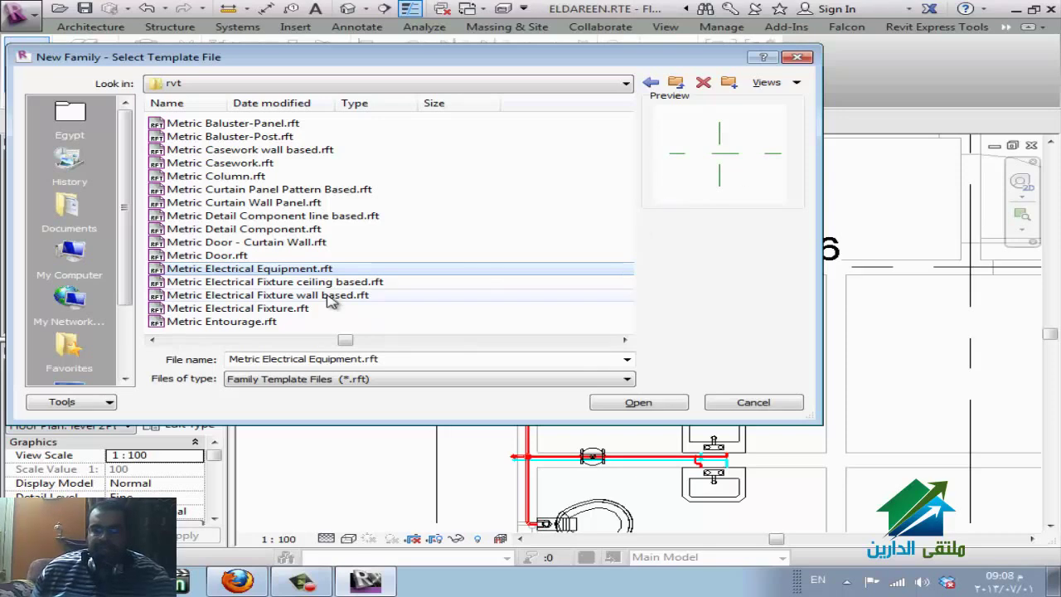
pyautogui.click(276, 308)
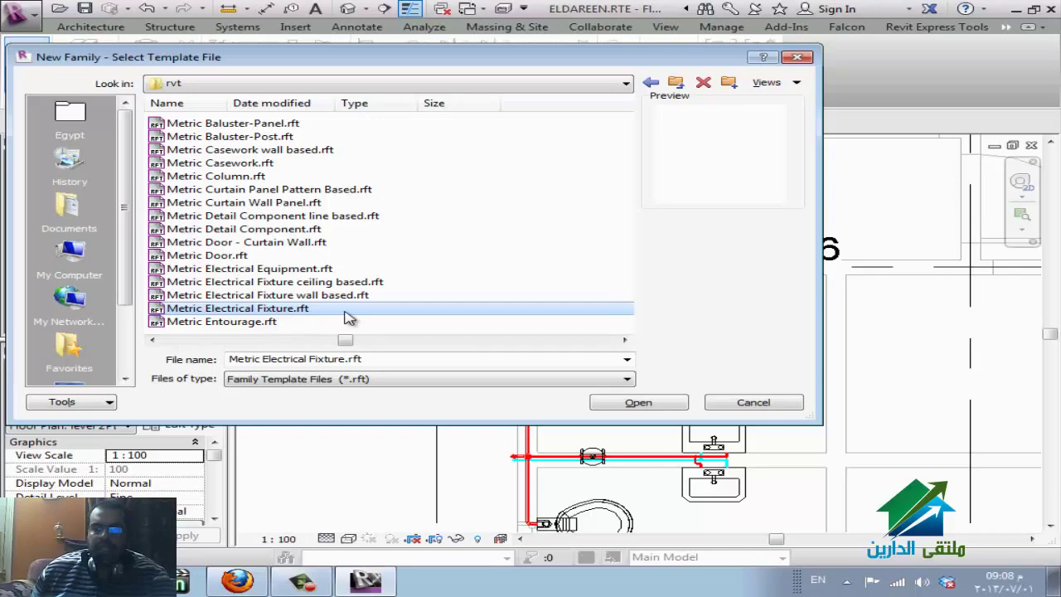
pyautogui.scroll(-3, 278, 307)
pyautogui.click(278, 270)
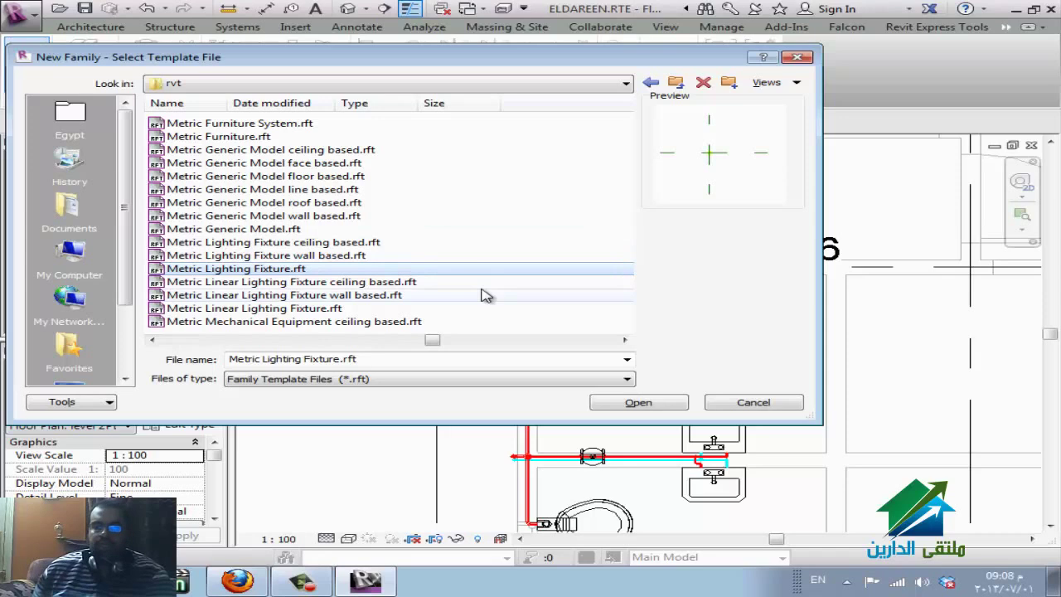
pyautogui.click(273, 139)
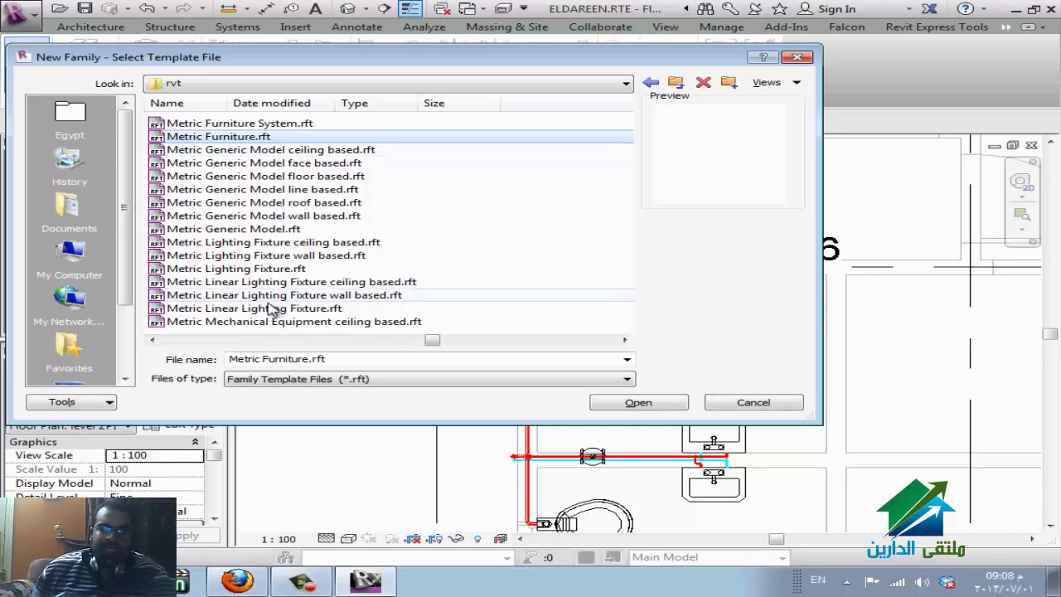
pyautogui.click(293, 326)
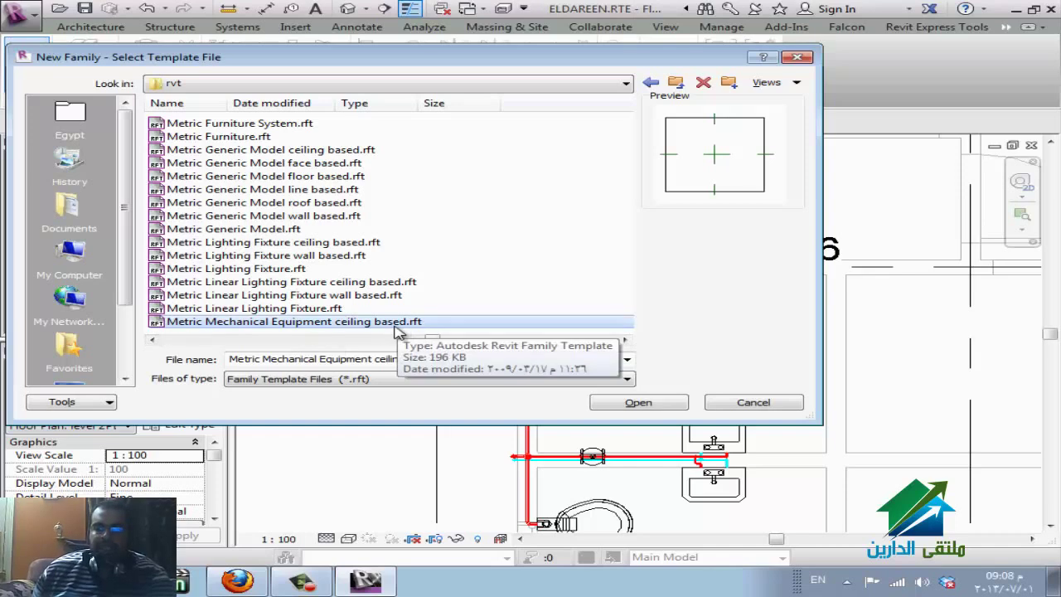
pyautogui.scroll(-2, 396, 331)
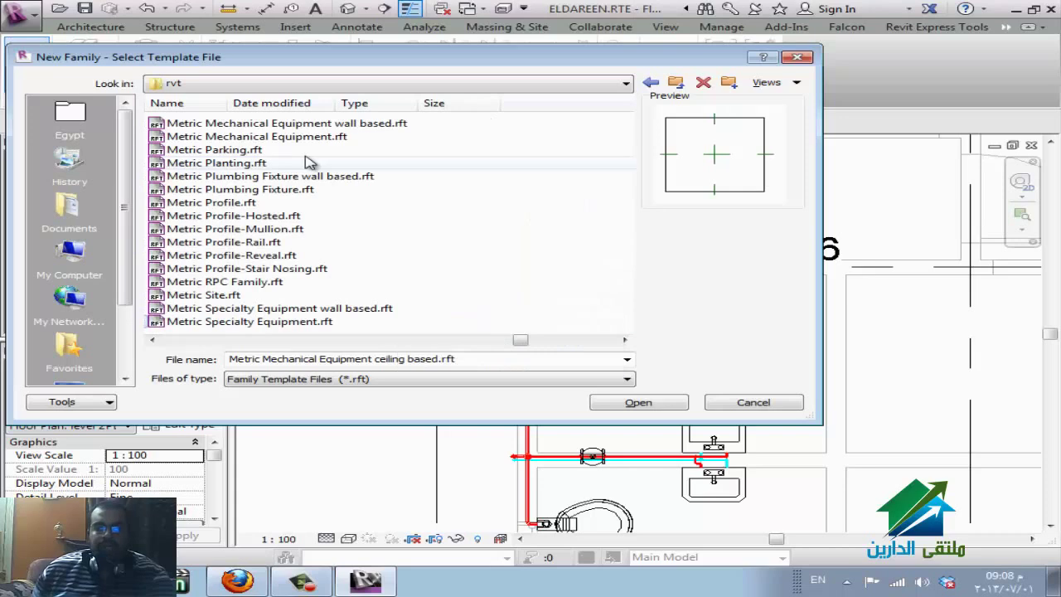
pyautogui.click(313, 124)
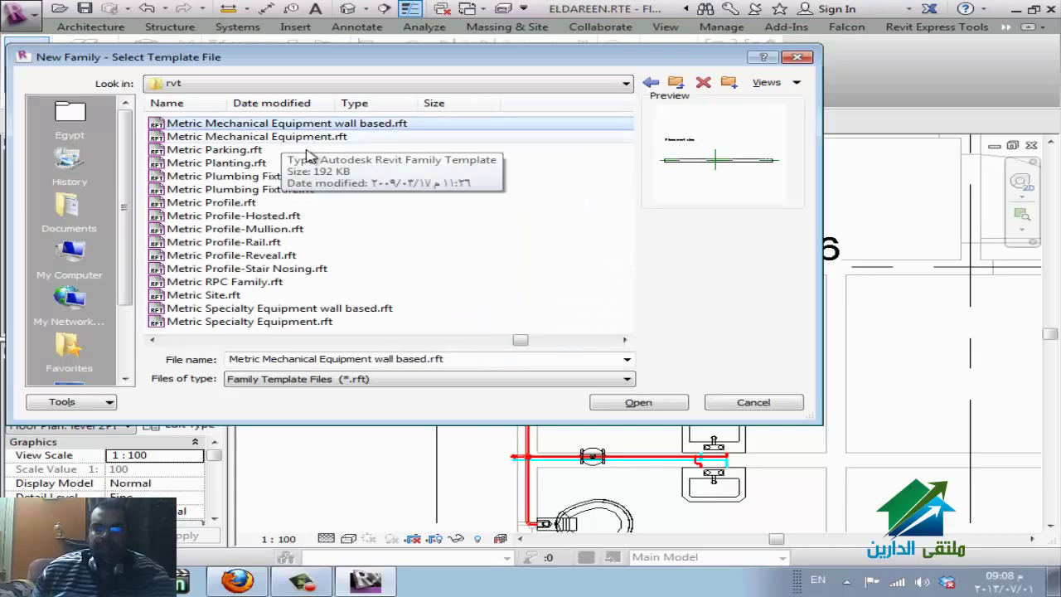
pyautogui.scroll(4, 462, 261)
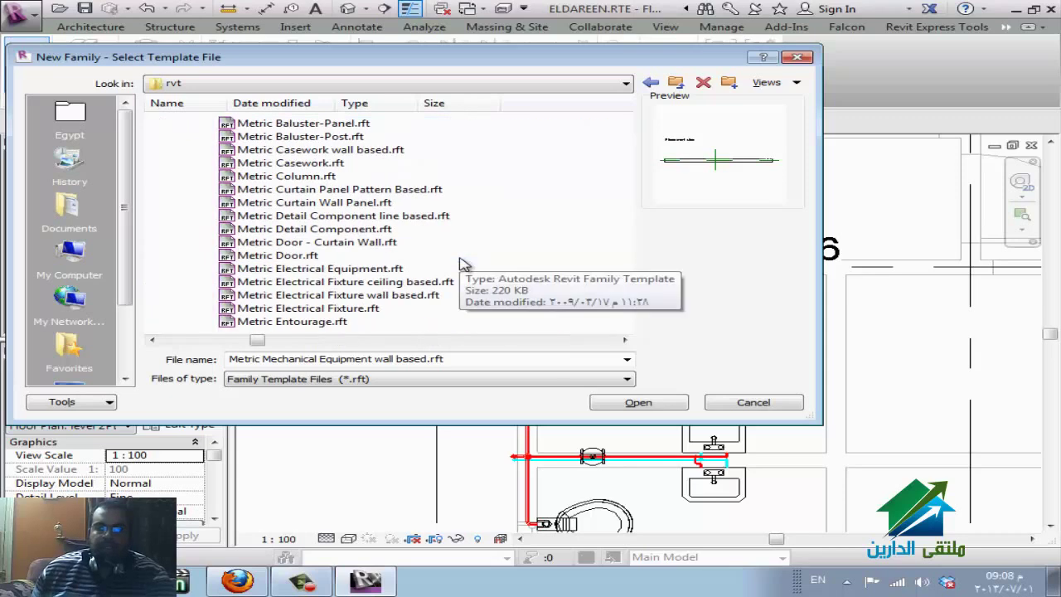
pyautogui.scroll(5, 461, 263)
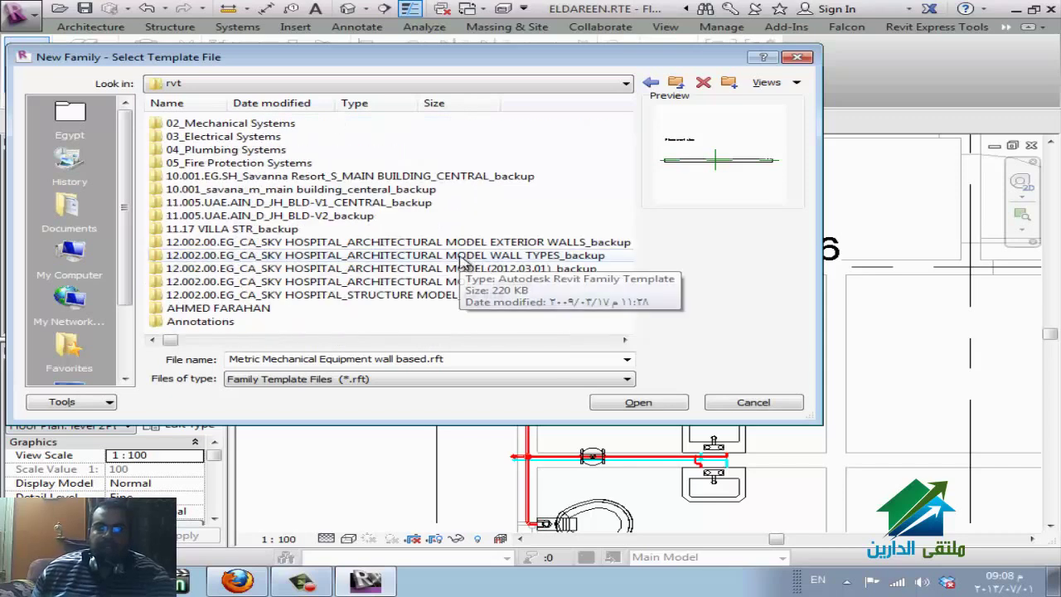
pyautogui.click(291, 339)
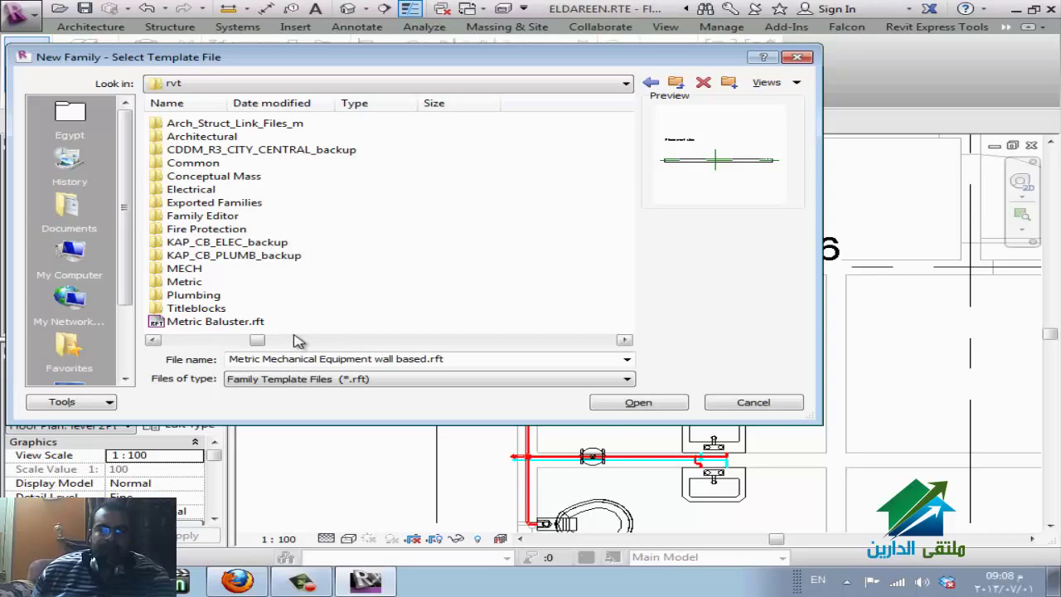
pyautogui.scroll(-4, 298, 340)
pyautogui.scroll(4, 298, 340)
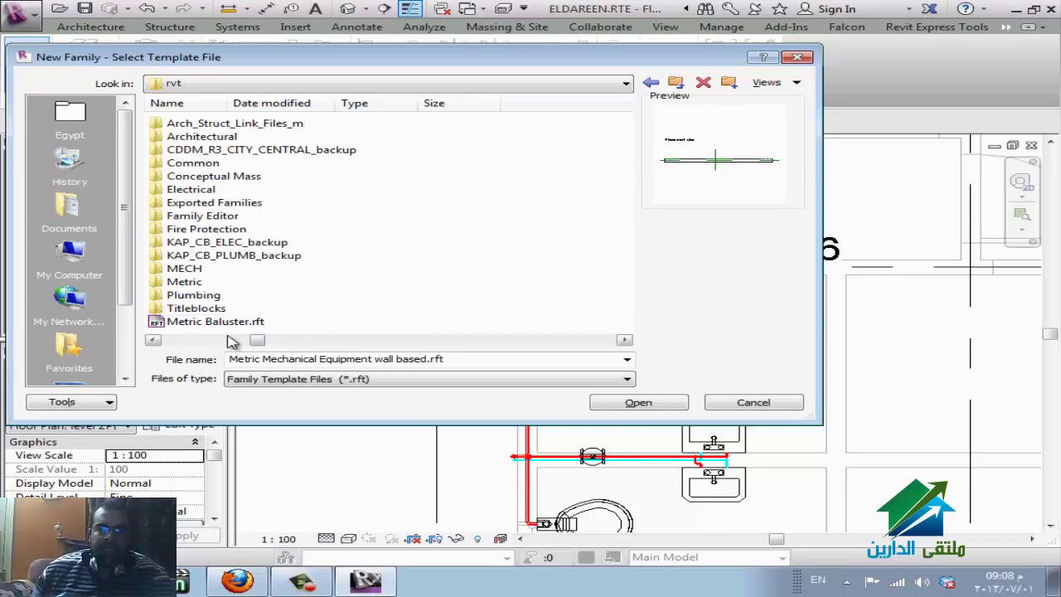
pyautogui.scroll(-5, 224, 329)
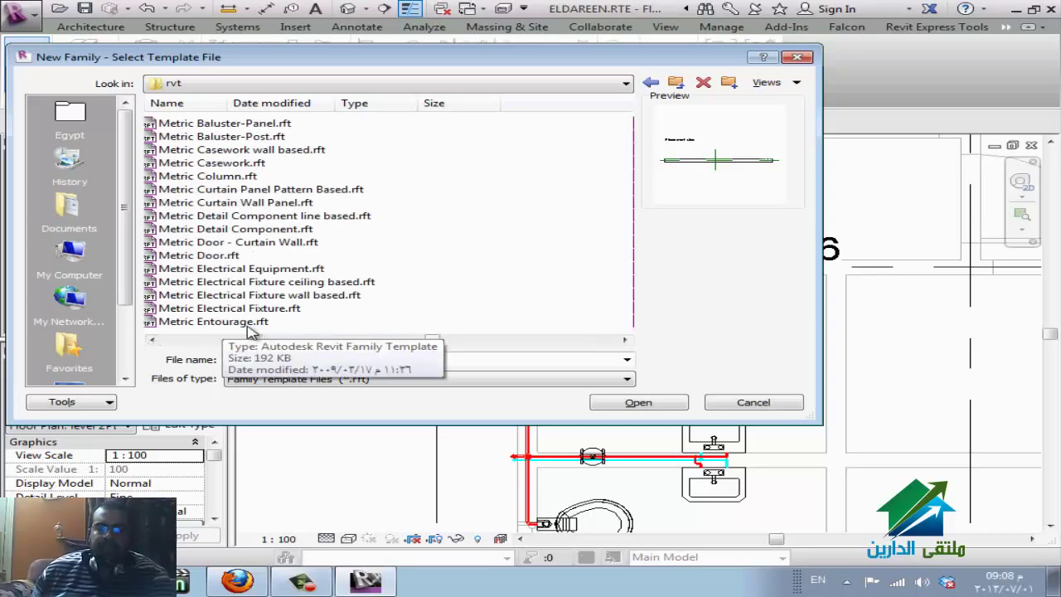
pyautogui.click(249, 242)
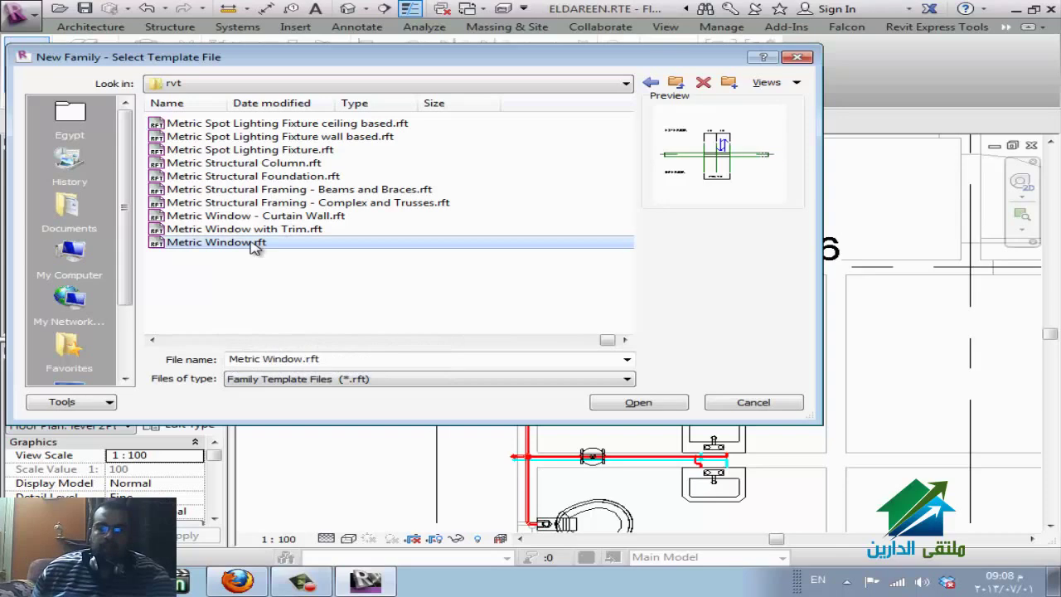
pyautogui.scroll(3, 358, 241)
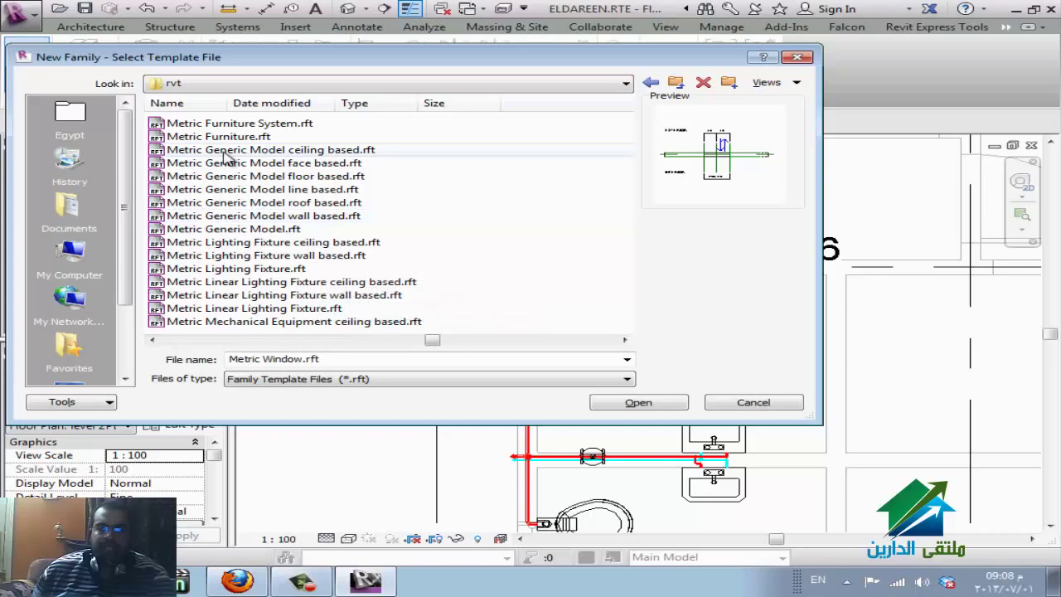
pyautogui.click(282, 232)
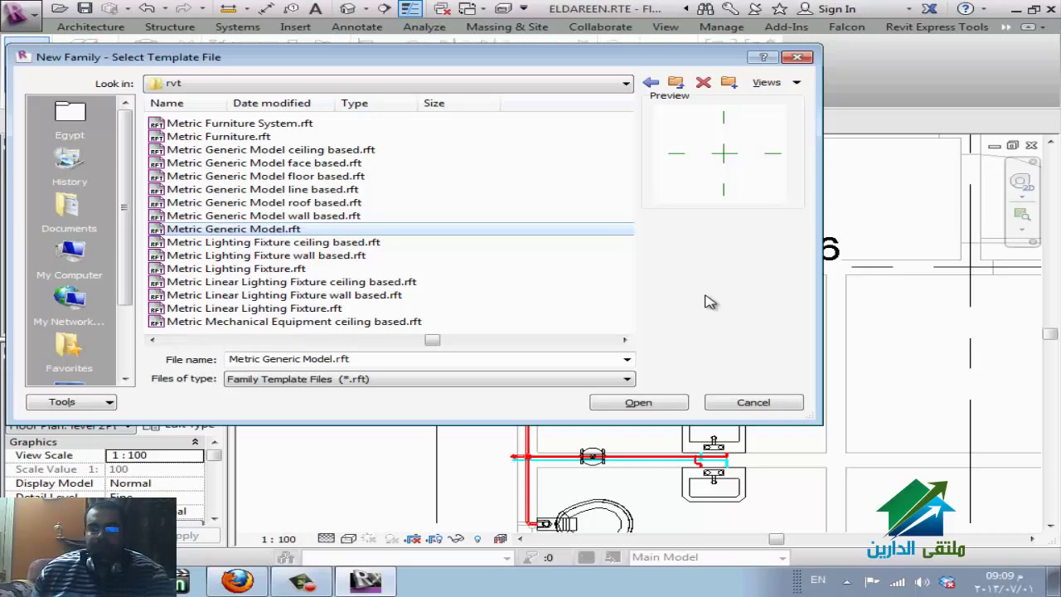
pyautogui.click(669, 403)
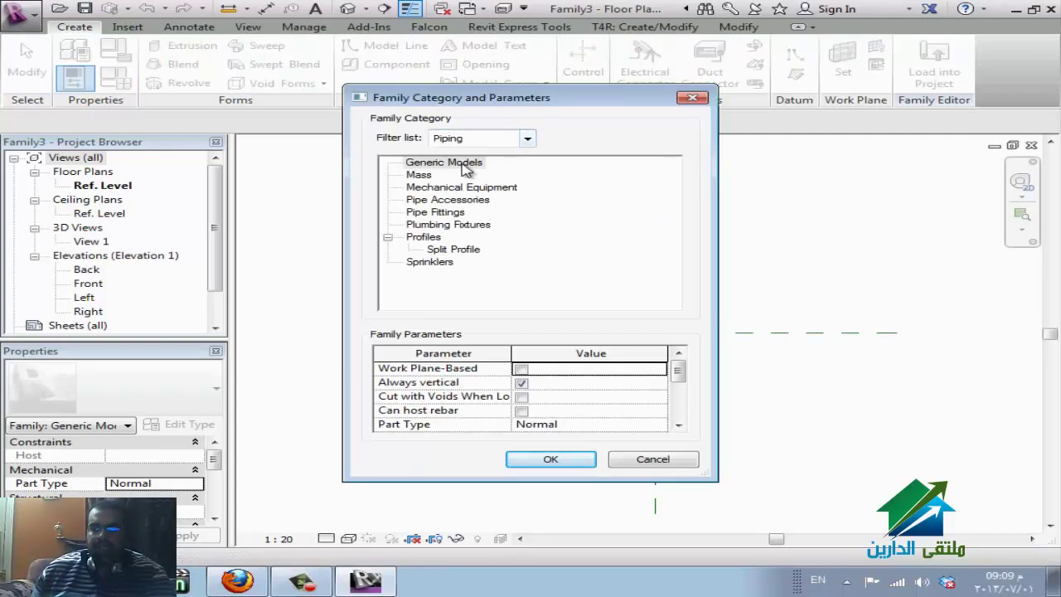
# - Filter the category list to Mechanical only and pick Air Terminals
pyautogui.click(517, 139)
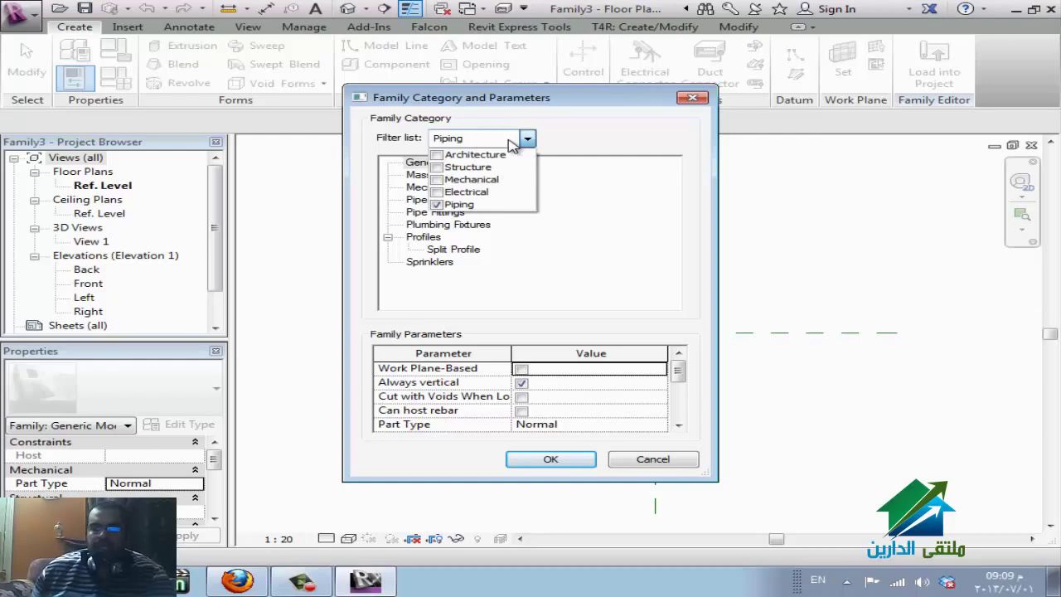
pyautogui.click(436, 179)
pyautogui.click(437, 203)
pyautogui.click(561, 249)
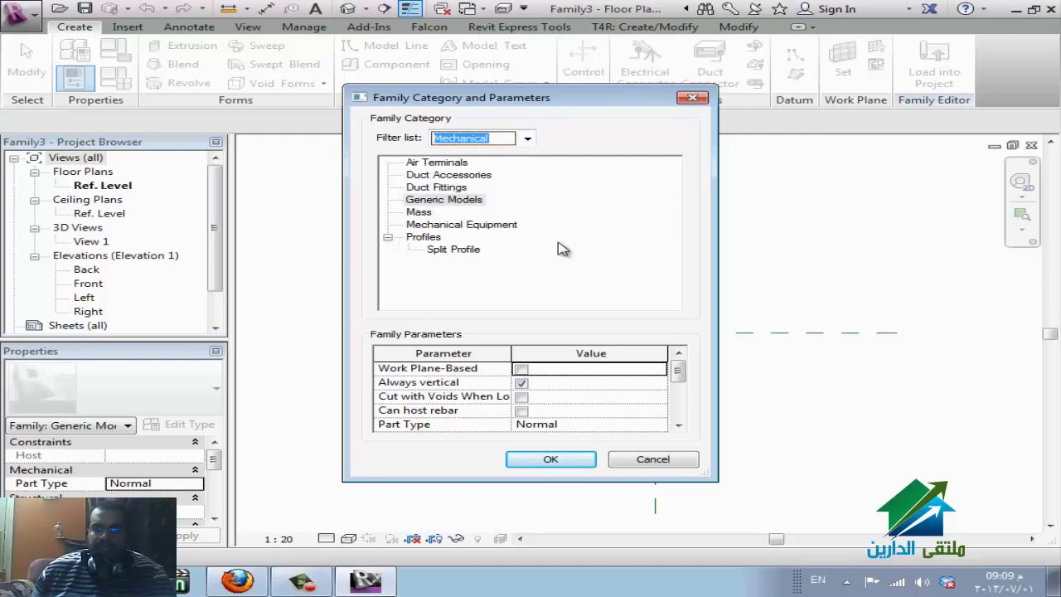
pyautogui.click(467, 164)
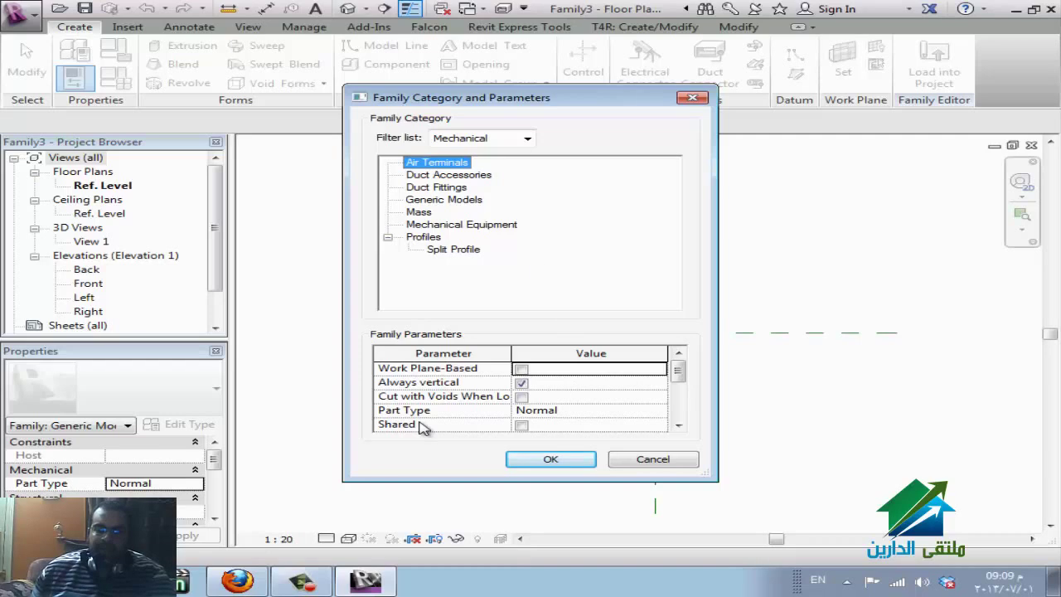
pyautogui.moveTo(677, 371)
pyautogui.mouseDown()
pyautogui.moveTo(678, 411)
pyautogui.moveTo(684, 372)
pyautogui.mouseUp()
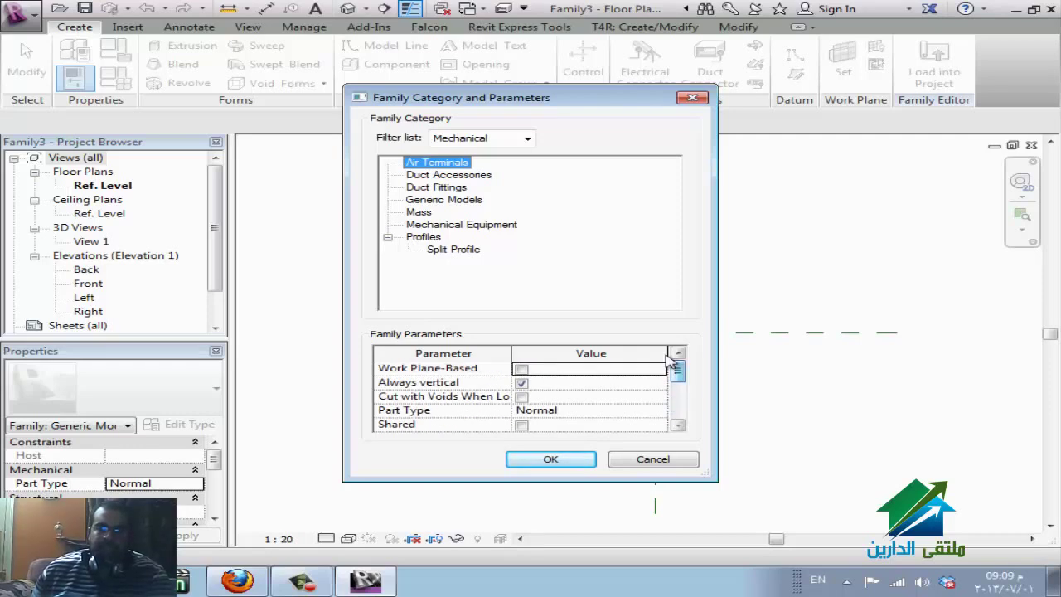
# - Confirm Air Terminals as the category, accept Family Types unchanged, and switch to WizIQ
pyautogui.click(467, 175)
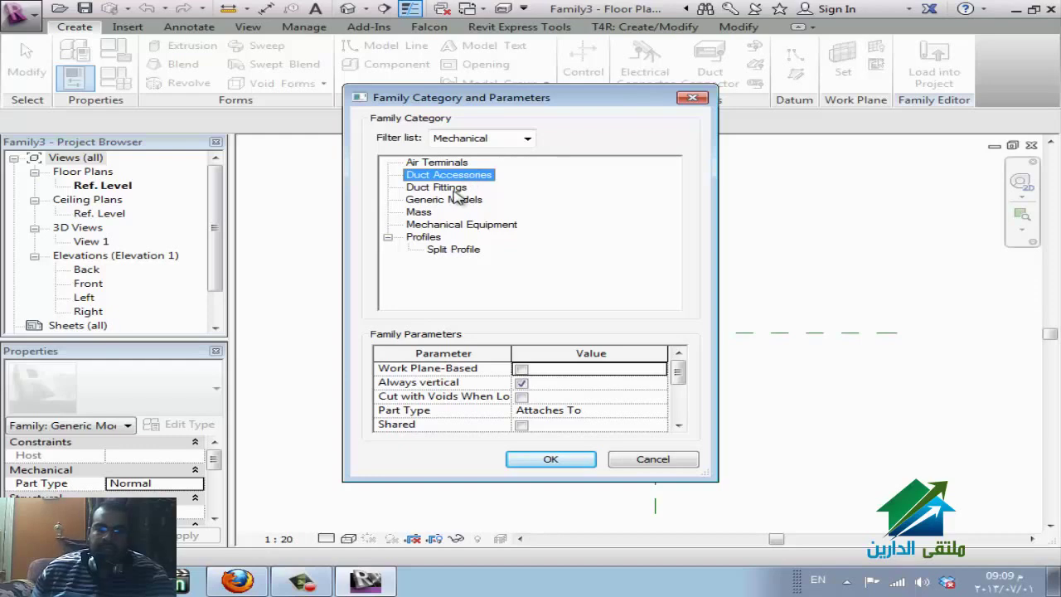
pyautogui.click(454, 190)
pyautogui.click(452, 225)
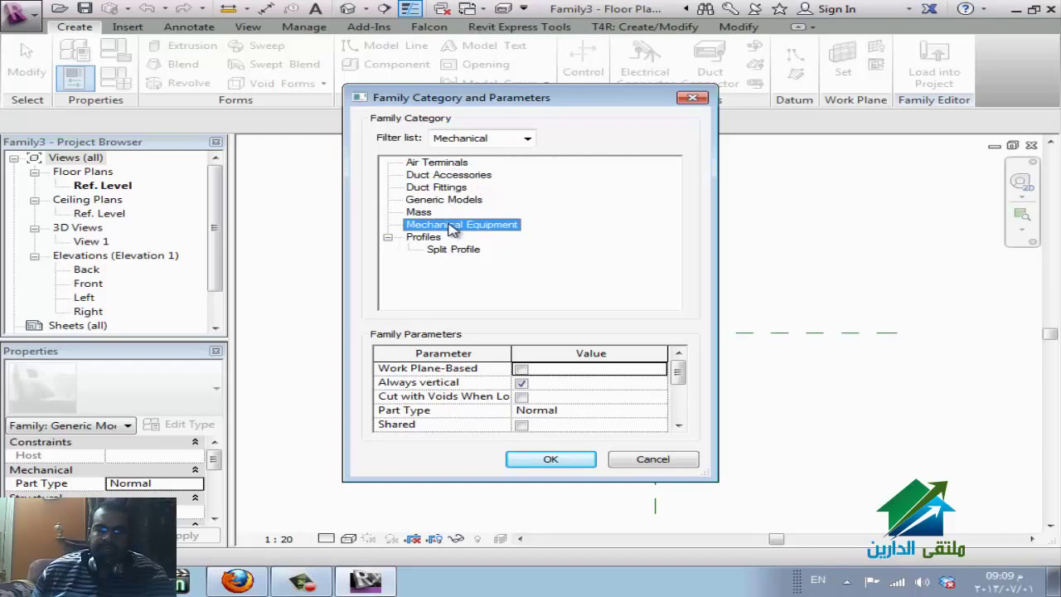
pyautogui.click(464, 163)
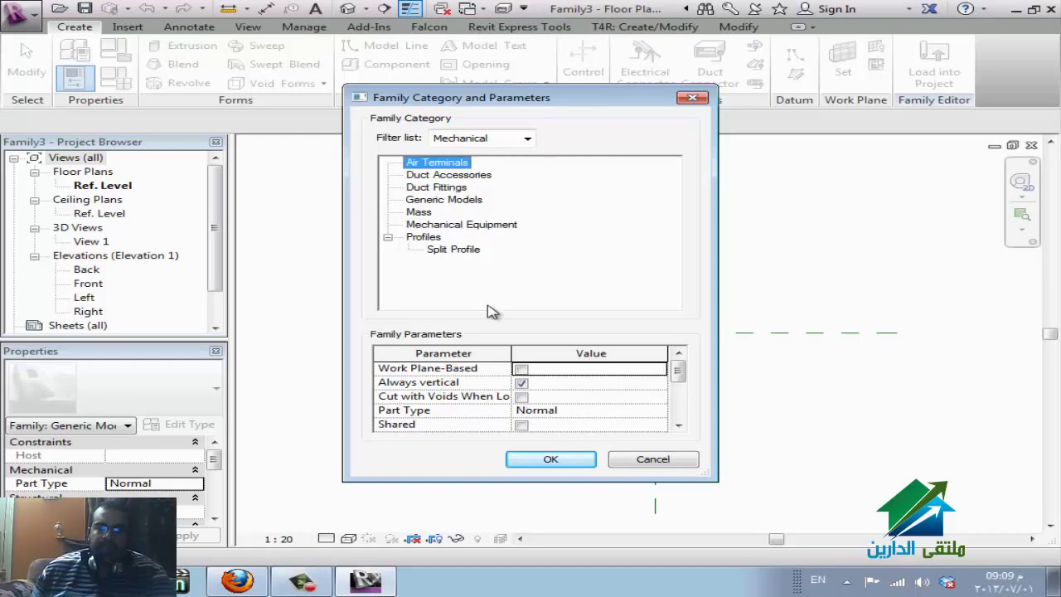
pyautogui.click(543, 458)
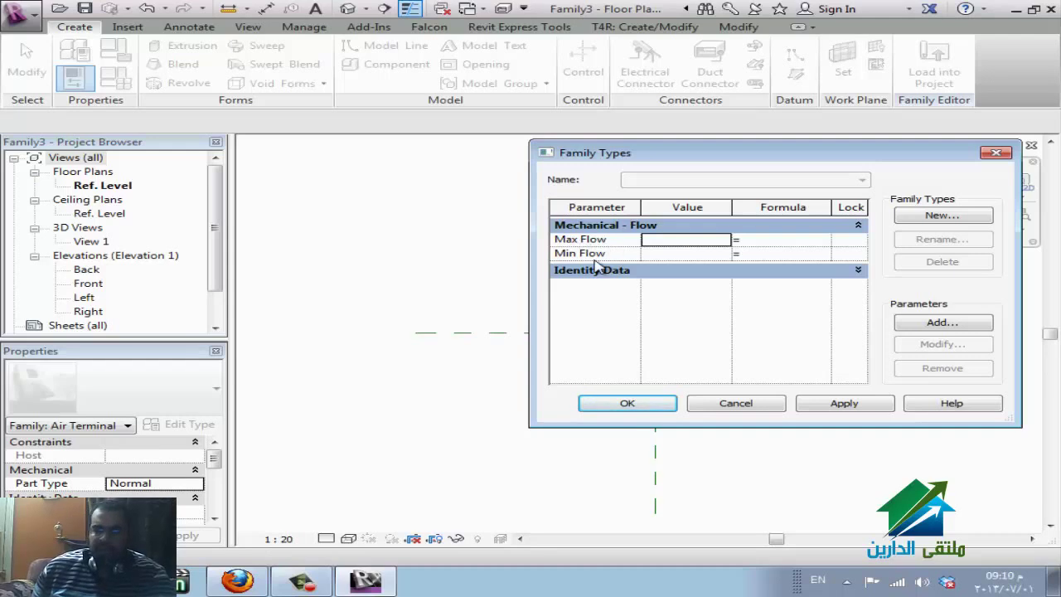
pyautogui.click(643, 406)
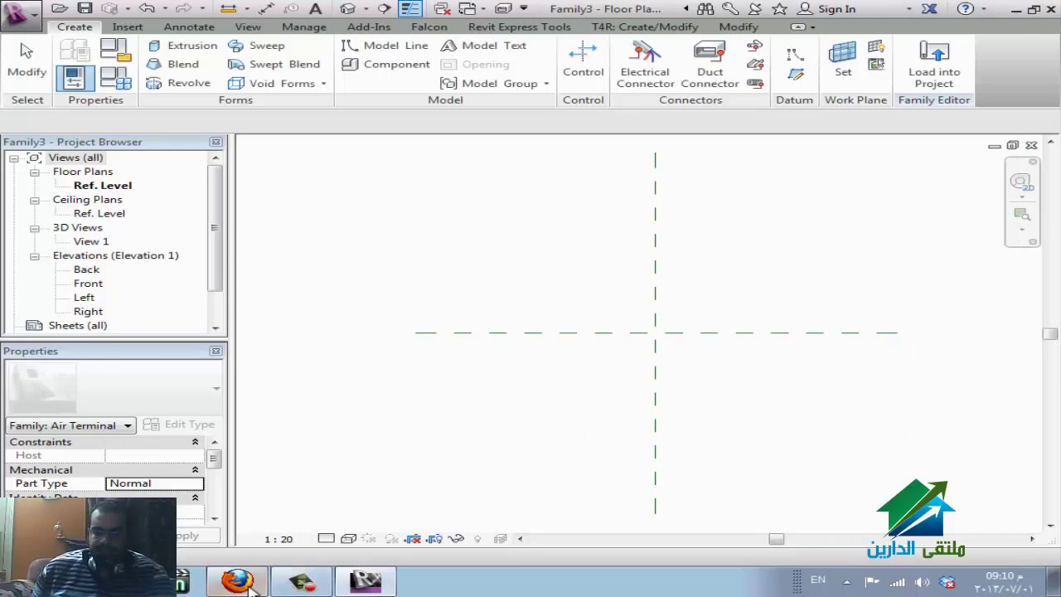
pyautogui.click(250, 586)
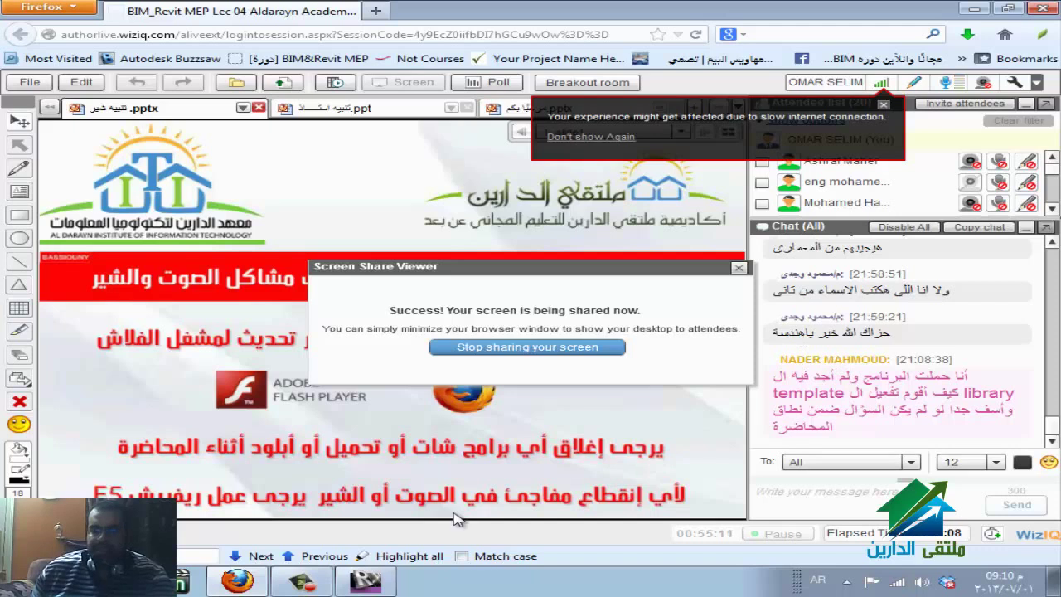
# - Restore the Revit window showing Family3 from the taskbar
pyautogui.moveTo(377, 586)
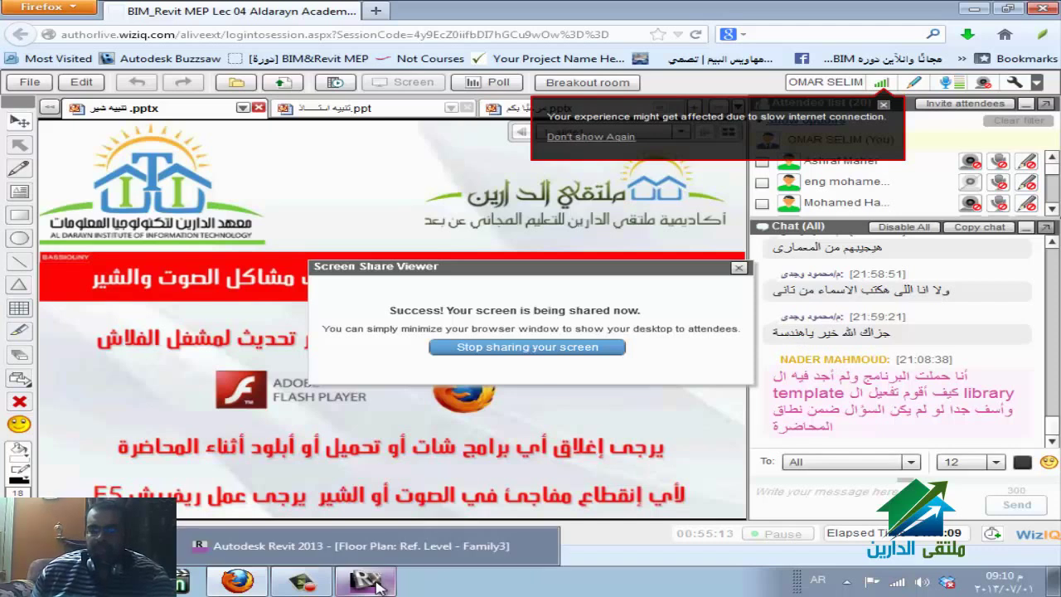
pyautogui.click(374, 585)
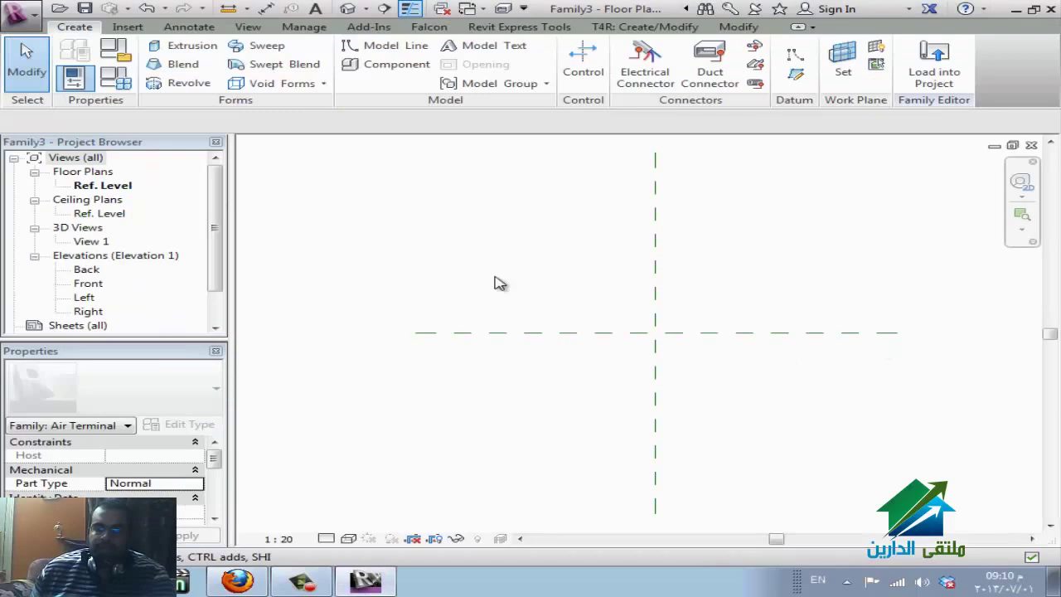
pyautogui.click(608, 333)
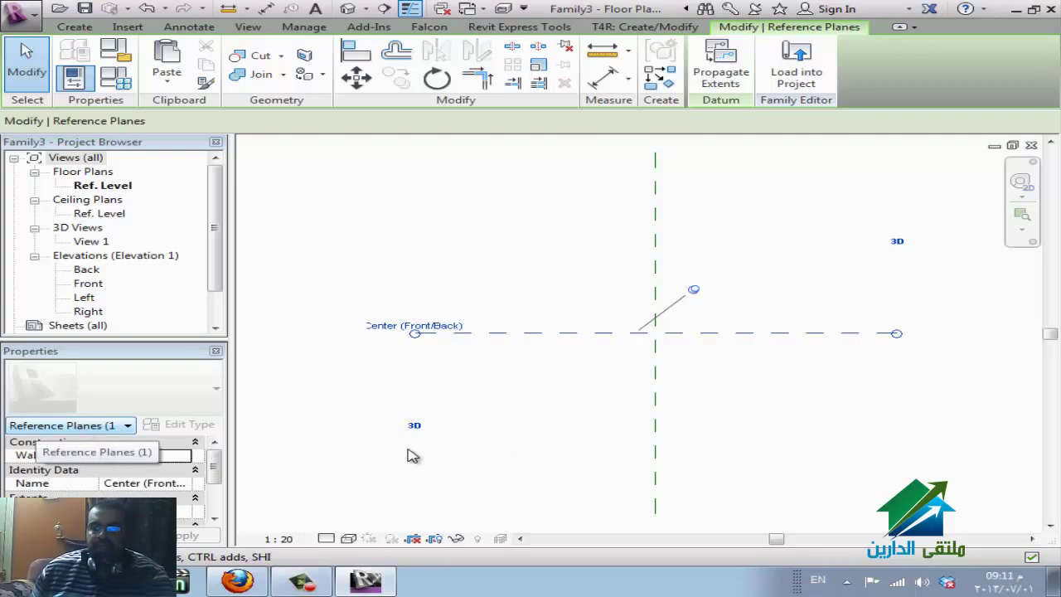
pyautogui.click(730, 416)
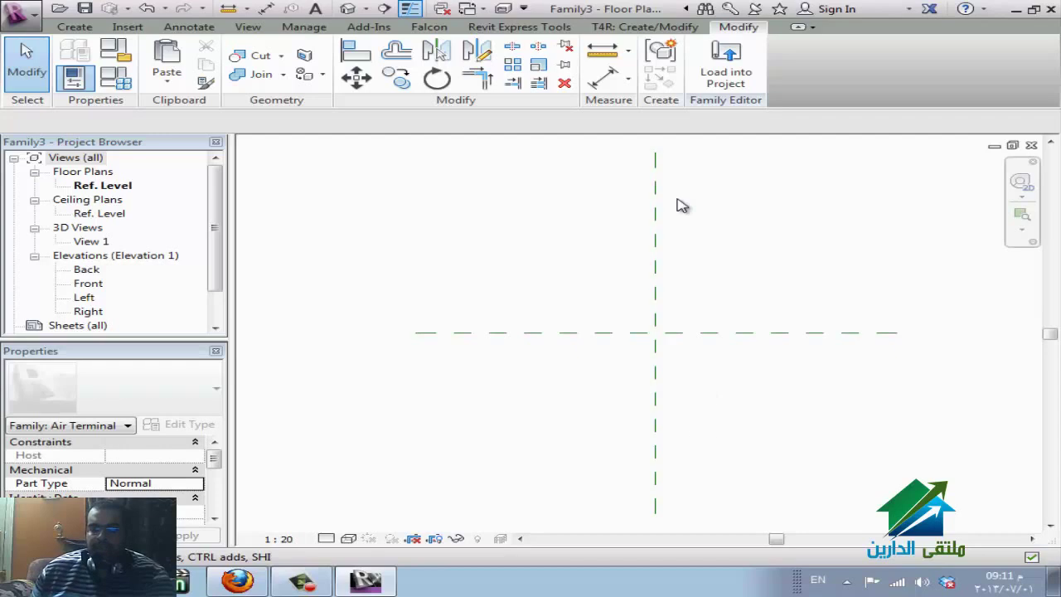
pyautogui.click(77, 27)
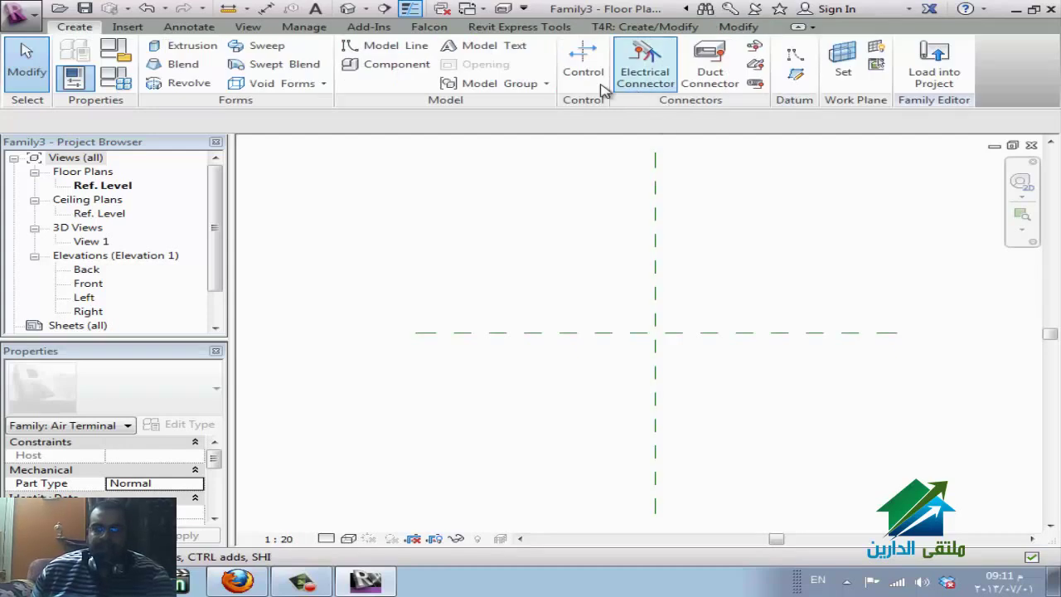
# - Draw vertical reference planes left and right of centre and horizontal ones above and below
pyautogui.click(796, 77)
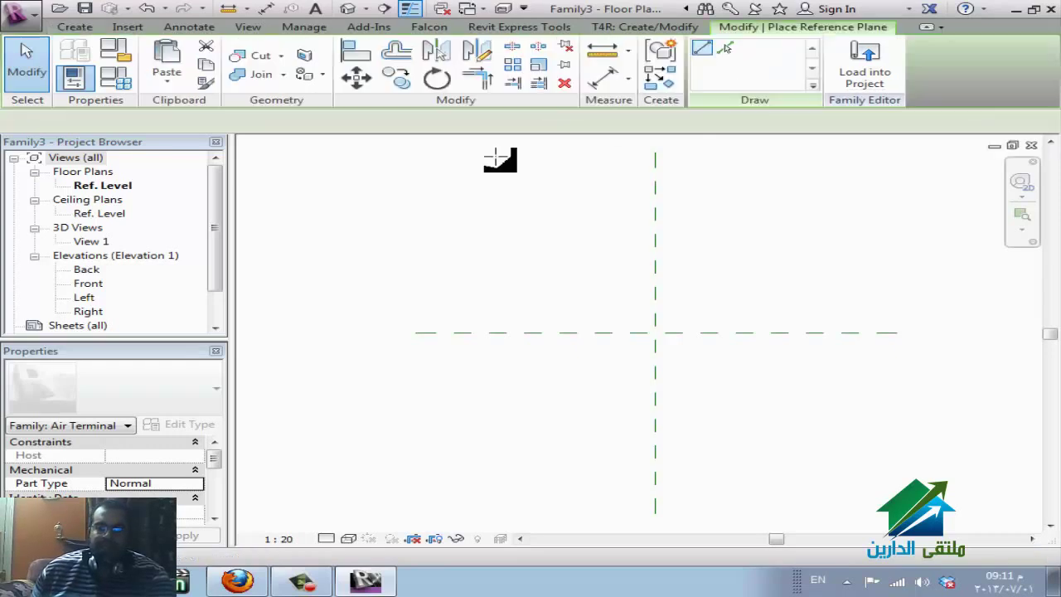
pyautogui.click(501, 152)
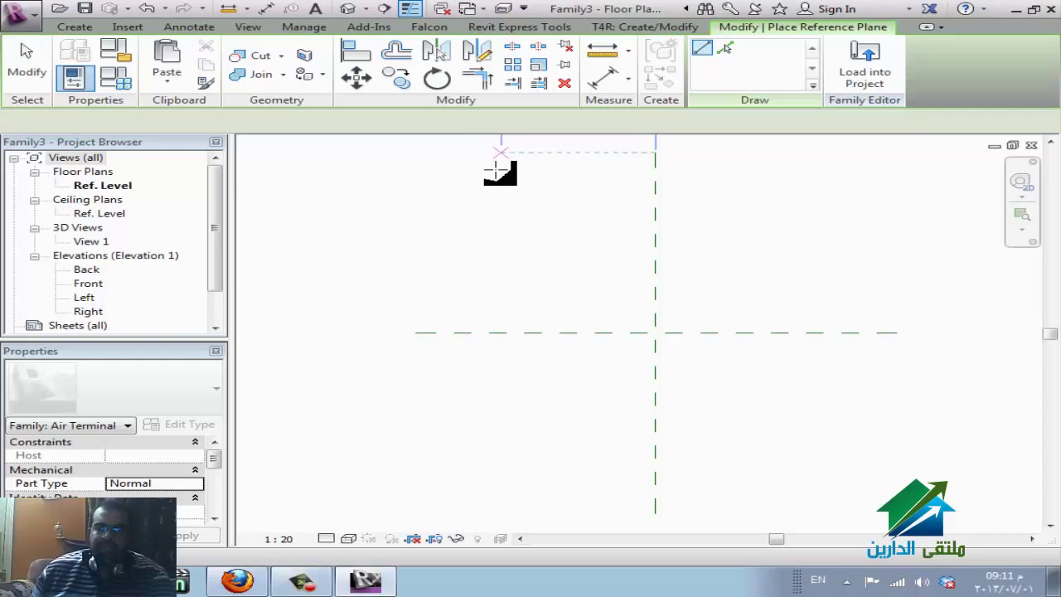
pyautogui.click(501, 510)
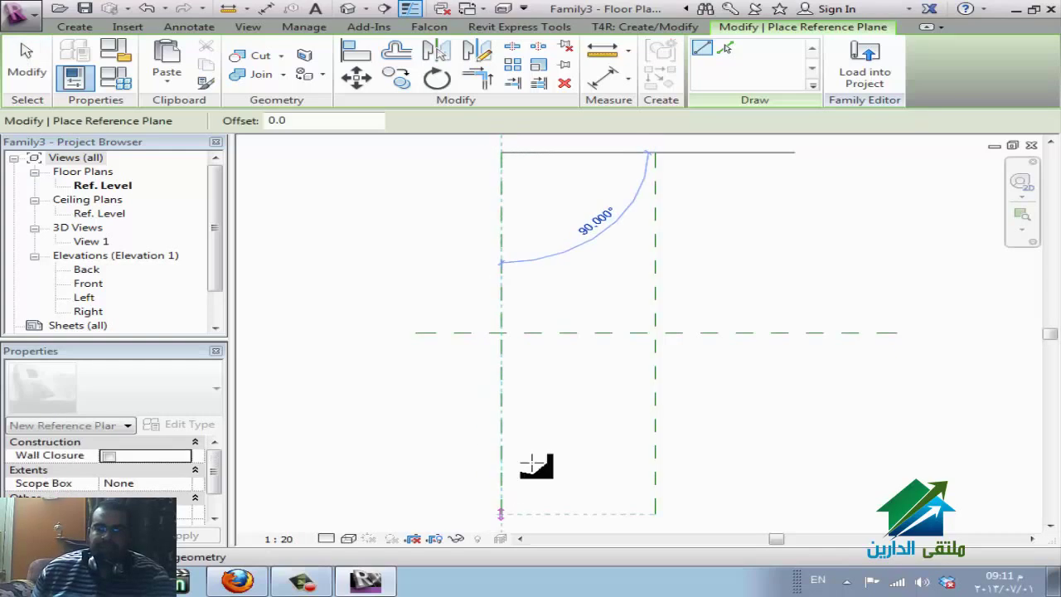
pyautogui.click(774, 152)
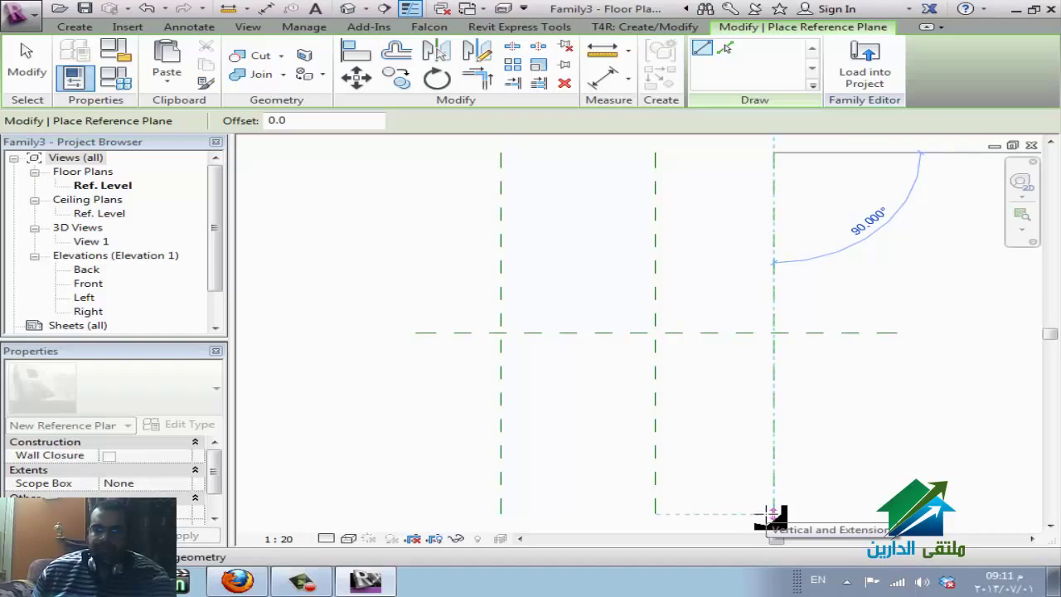
pyautogui.click(773, 513)
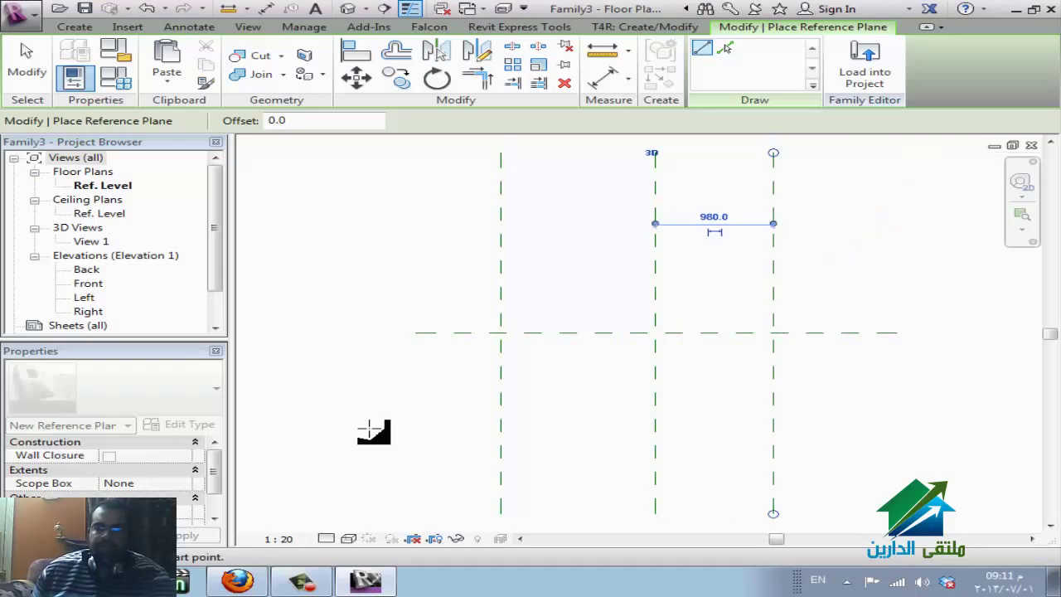
pyautogui.click(414, 426)
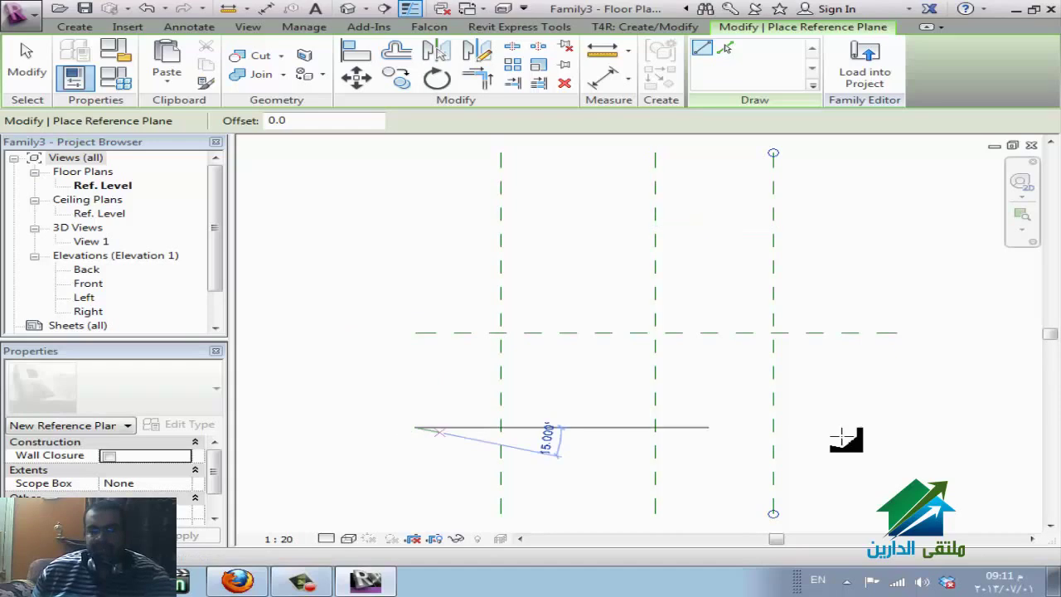
pyautogui.click(895, 428)
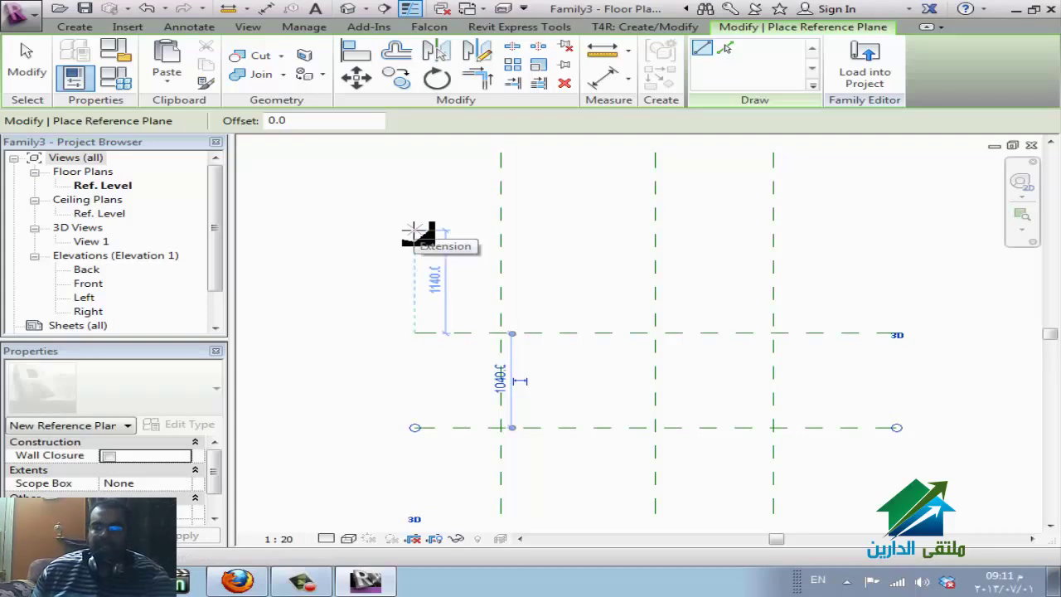
pyautogui.click(414, 232)
pyautogui.click(898, 232)
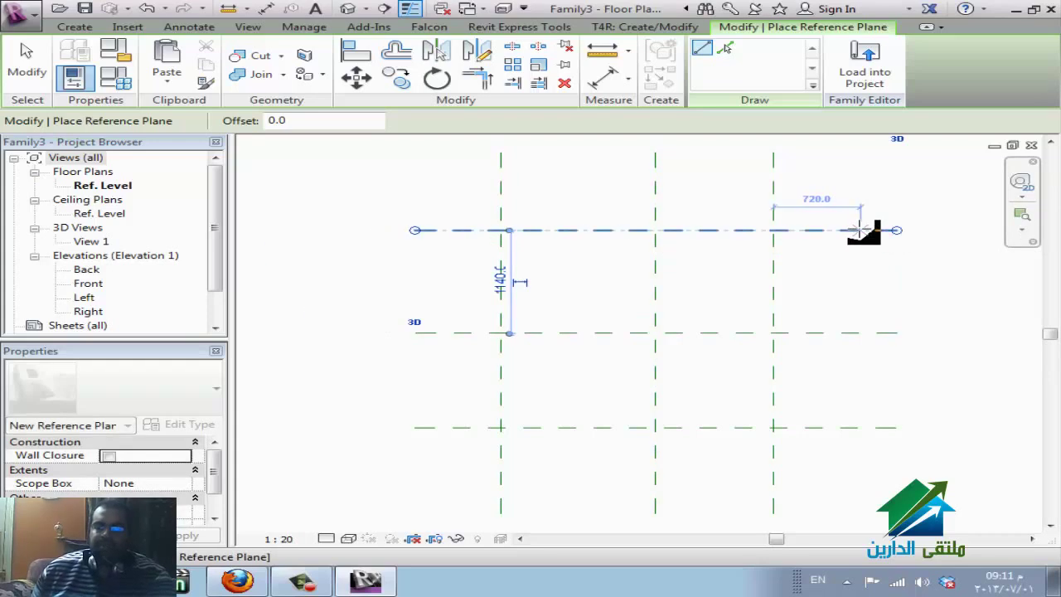
pyautogui.press('Escape')
pyautogui.press('Escape')
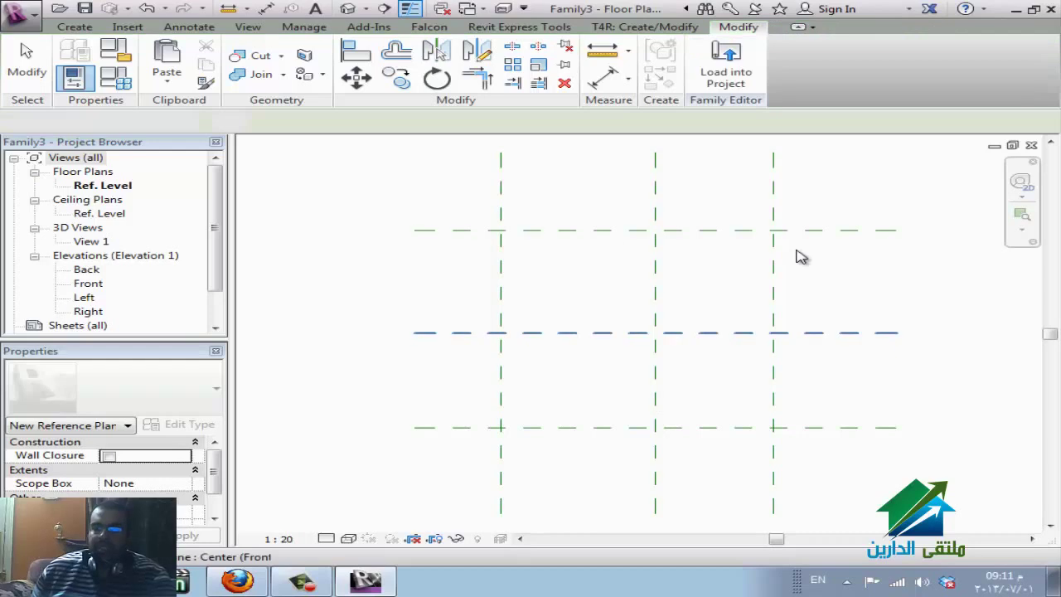
pyautogui.scroll(-2, 557, 358)
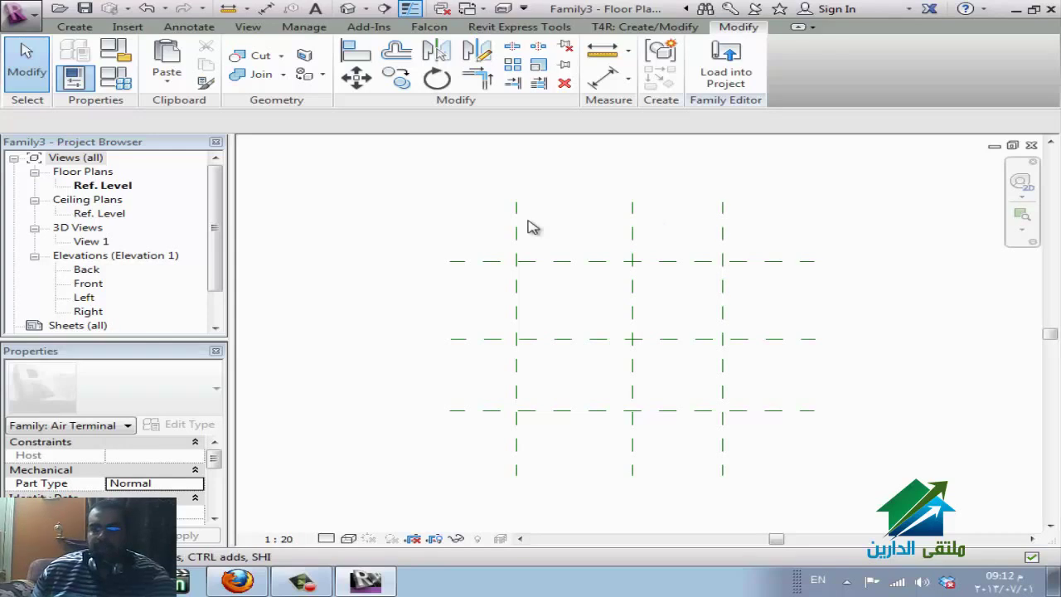
# - Dimension the left, centre and right vertical reference planes and make both widths equal (EQ)
pyautogui.click(266, 9)
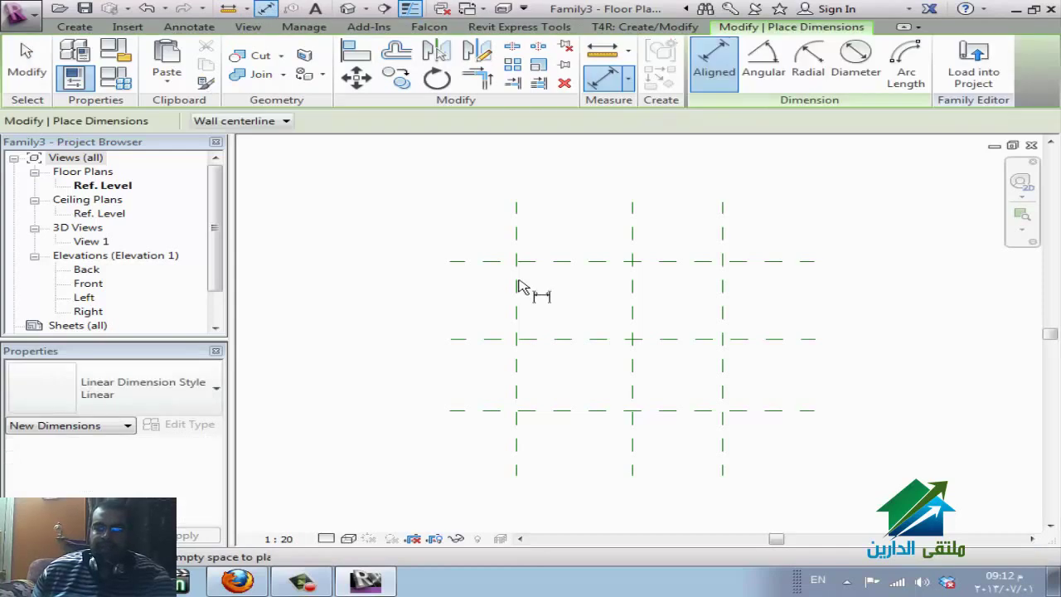
pyautogui.click(524, 245)
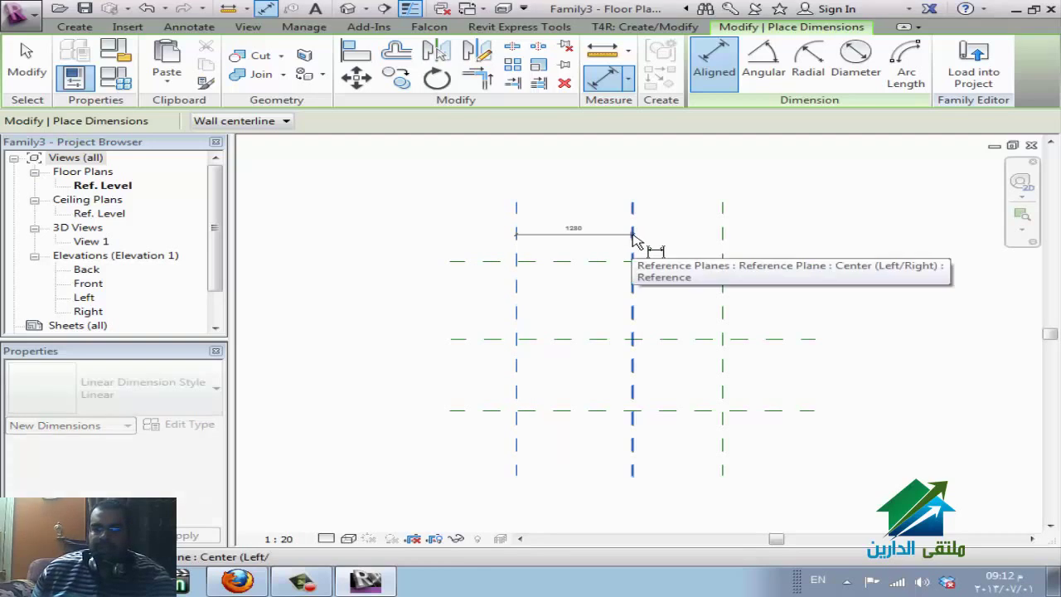
pyautogui.click(633, 242)
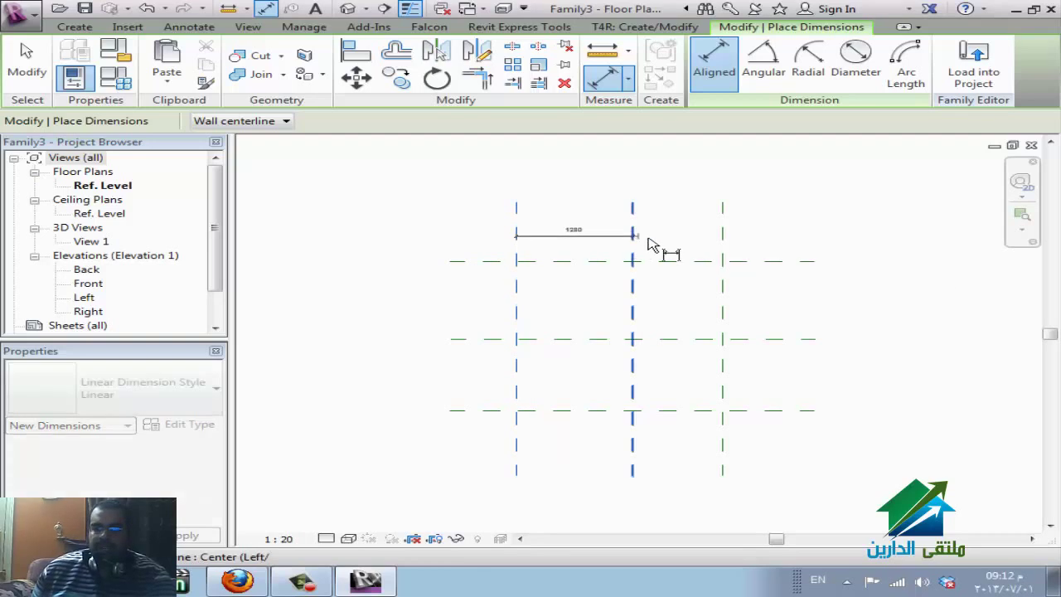
pyautogui.click(727, 249)
pyautogui.click(691, 189)
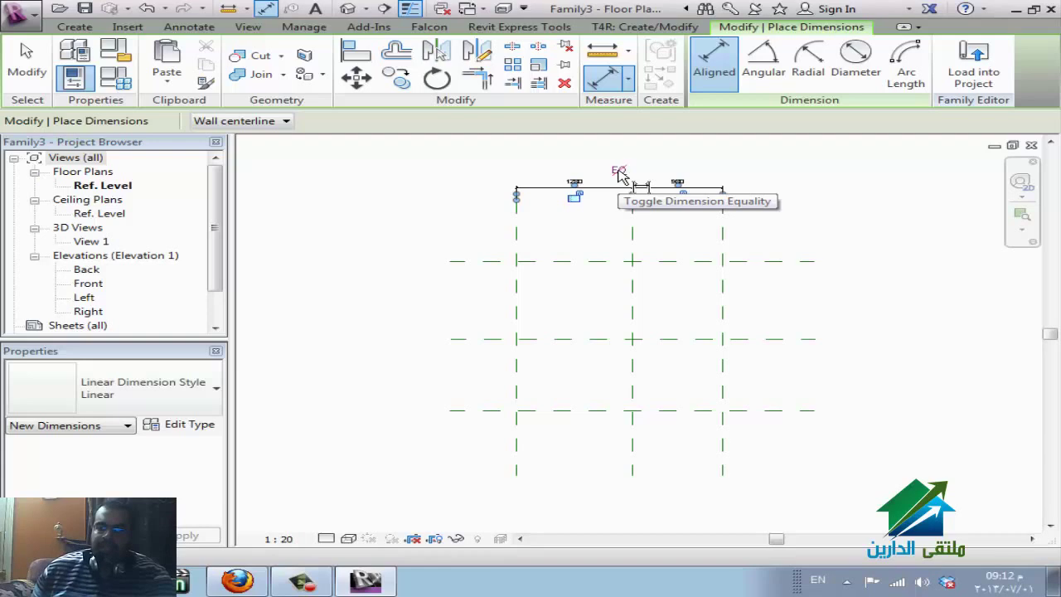
pyautogui.click(619, 174)
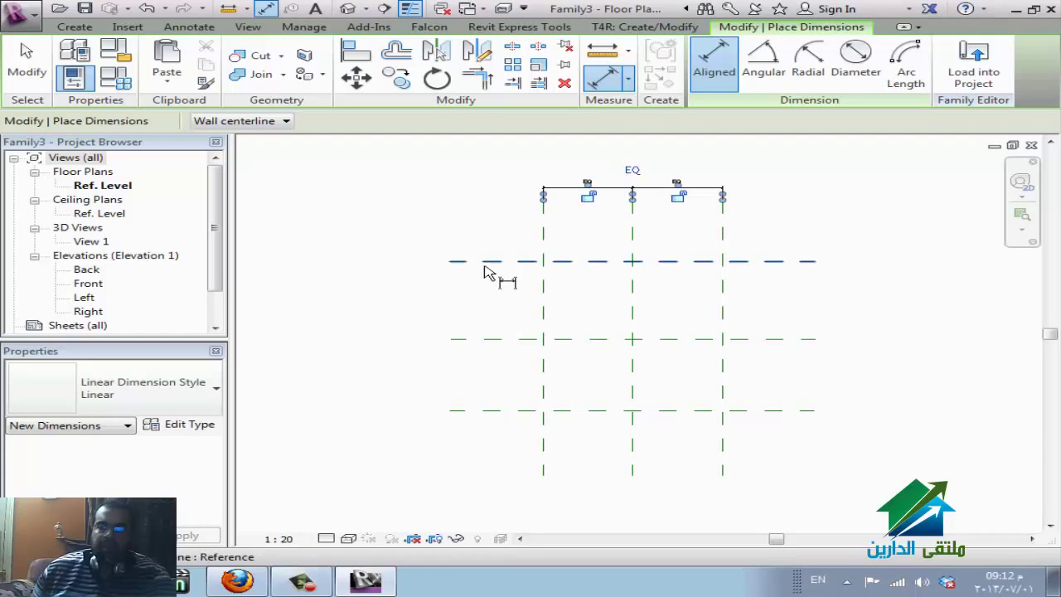
# - Dimension the top, middle and bottom horizontal reference planes and make their spacings equal (EQ)
pyautogui.click(489, 264)
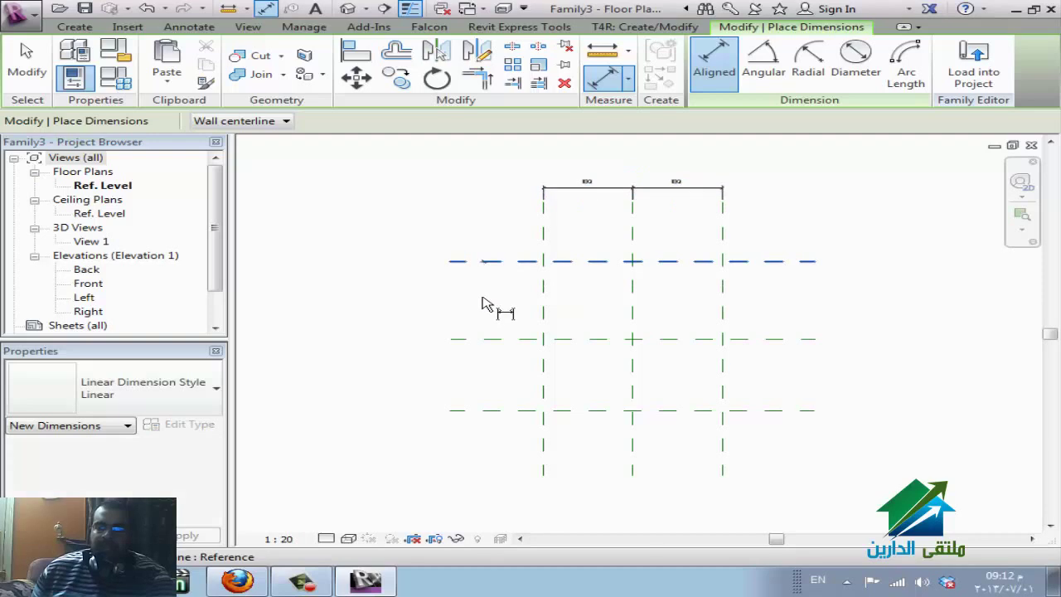
pyautogui.click(485, 340)
pyautogui.click(491, 409)
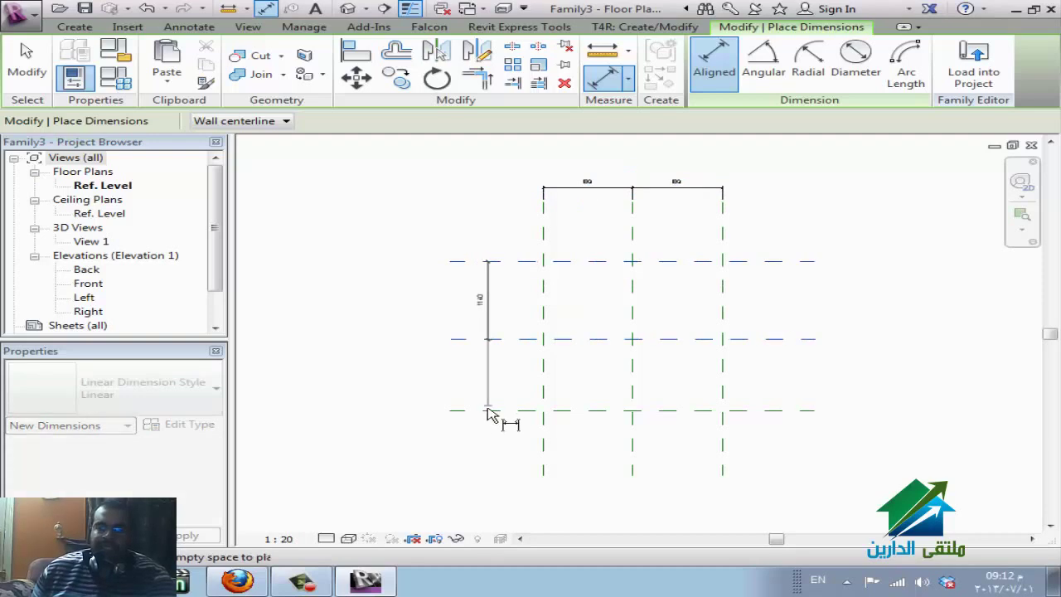
pyautogui.click(377, 365)
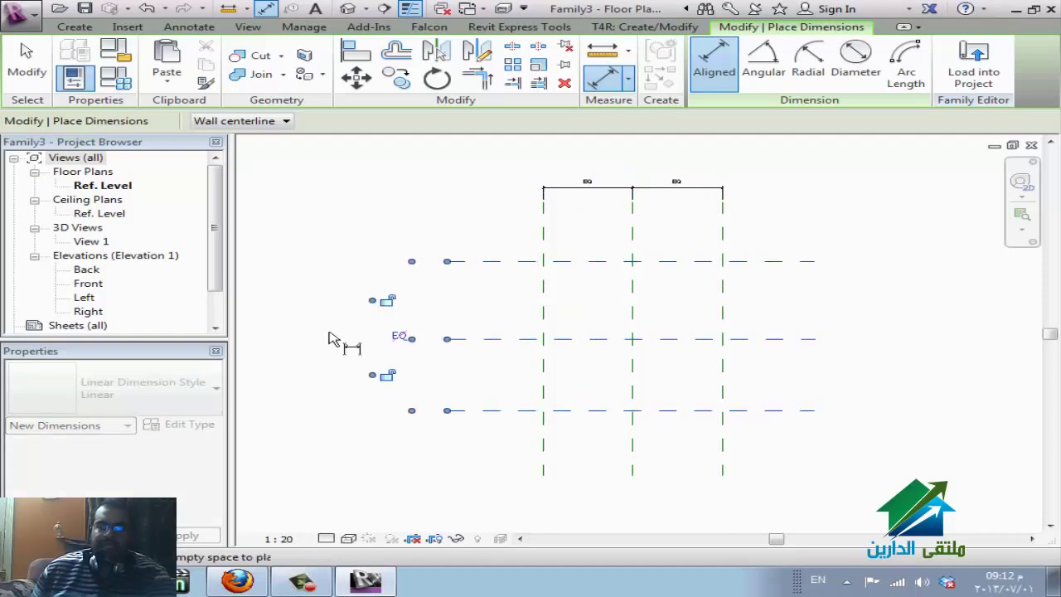
pyautogui.click(401, 338)
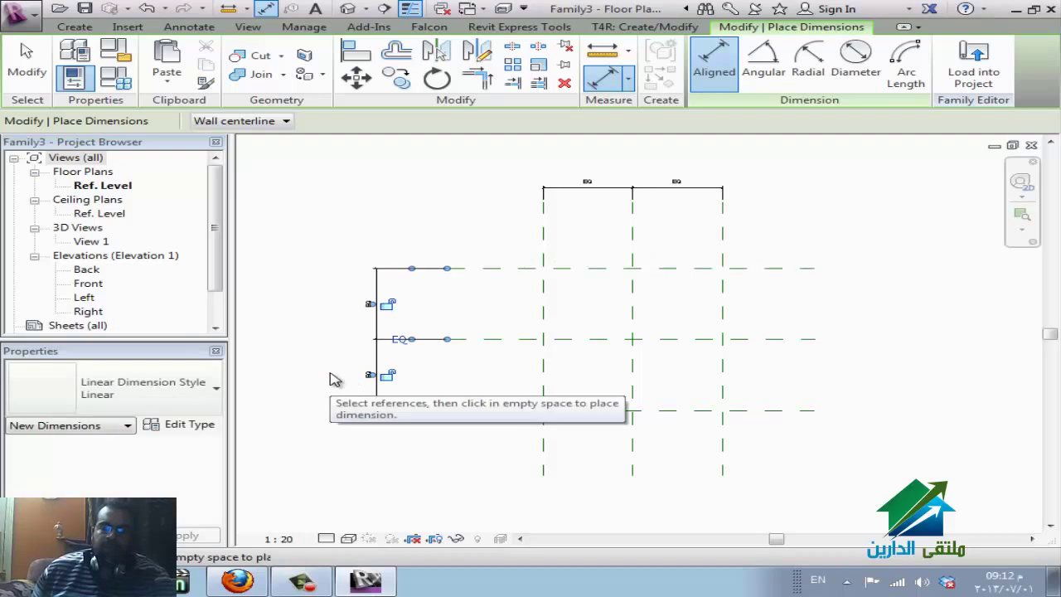
pyautogui.press('Escape')
pyautogui.press('Escape')
# - Flex the bottom horizontal reference plane down and up with the arrow keys
pyautogui.click(610, 411)
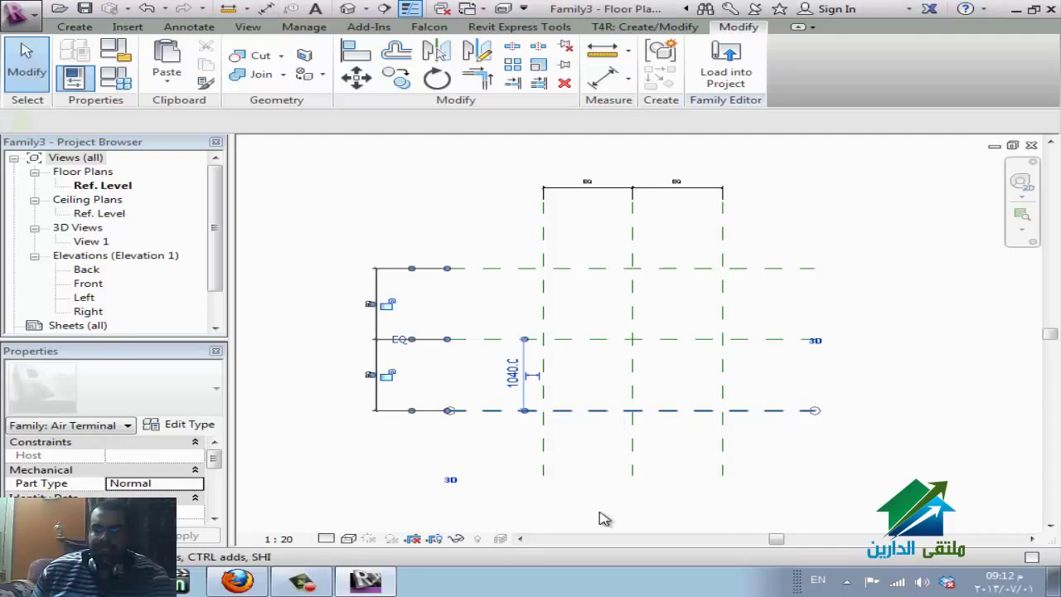
pyautogui.press('Down')
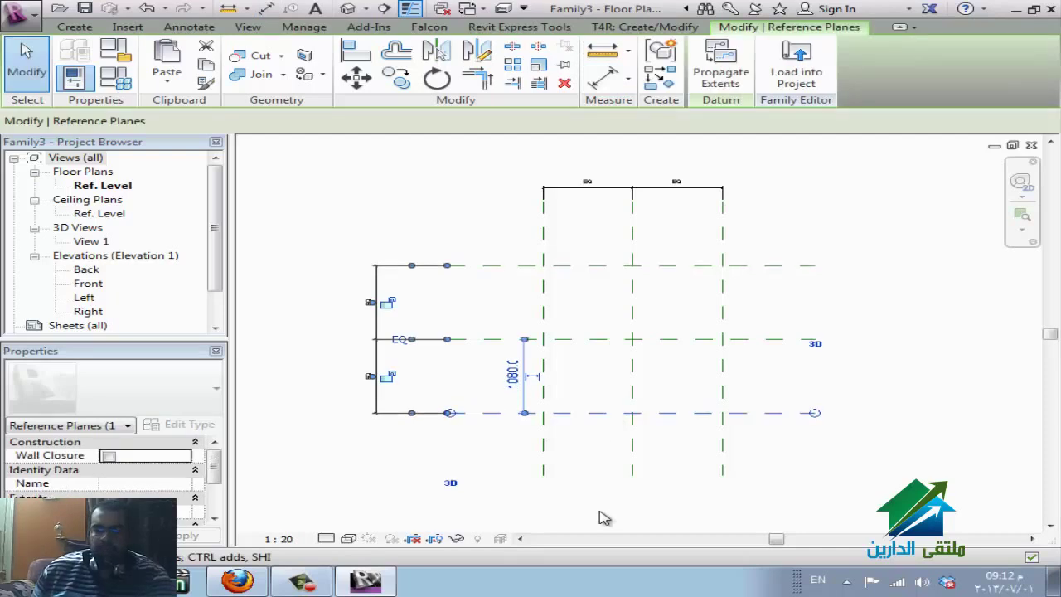
pyautogui.press('Down')
pyautogui.press('Down')
pyautogui.press('Down')
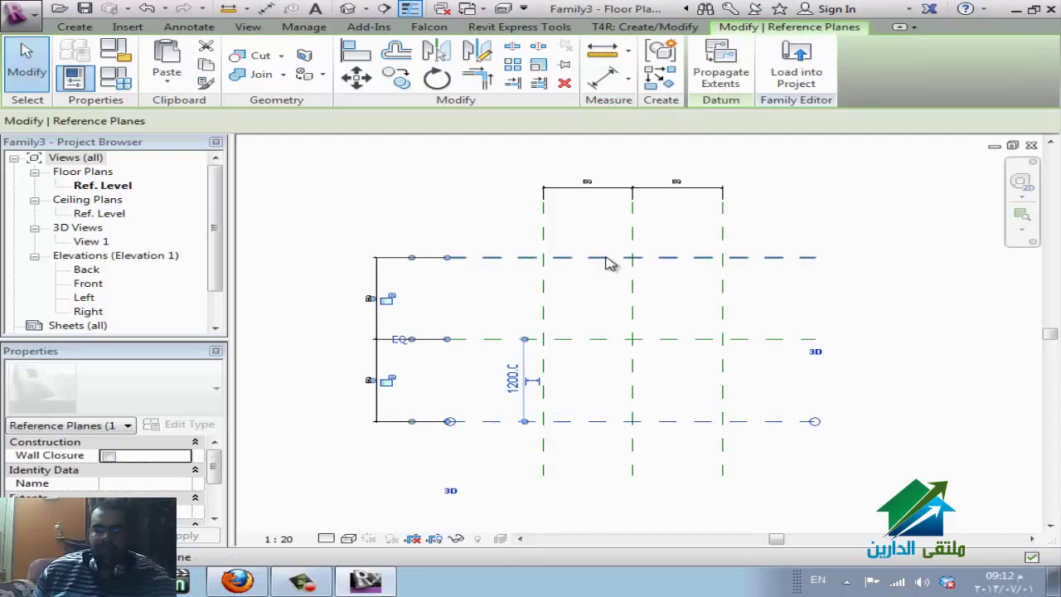
pyautogui.press('Up')
pyautogui.press('Up')
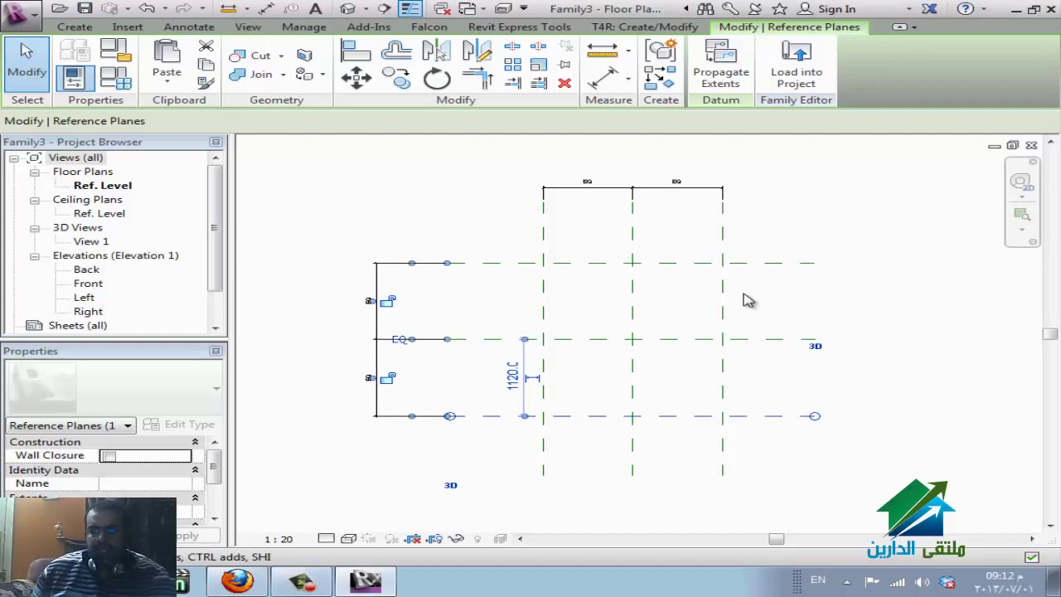
pyautogui.press('Up')
pyautogui.press('Down')
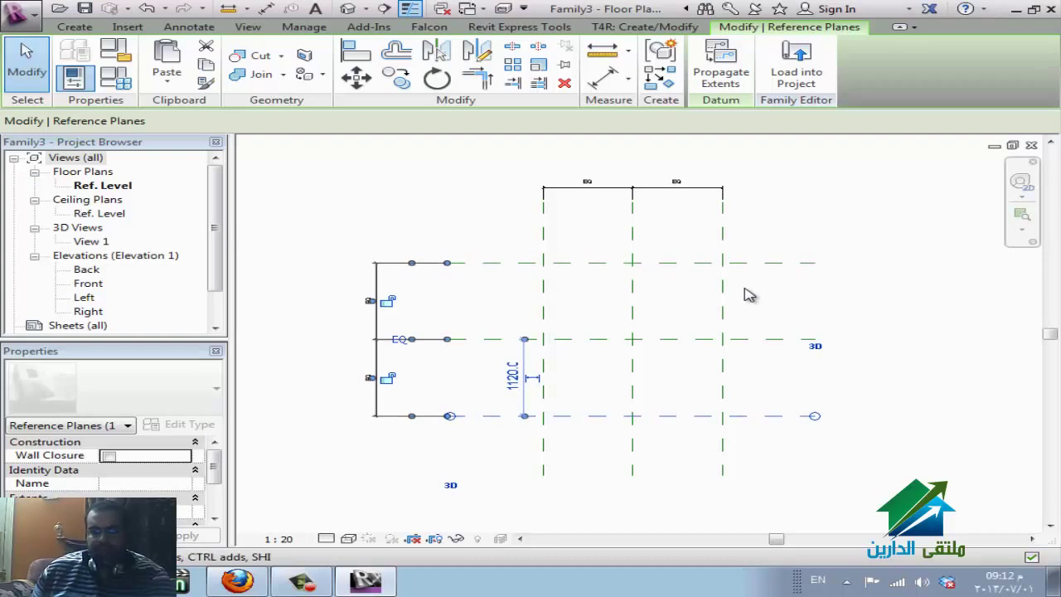
pyautogui.click(875, 309)
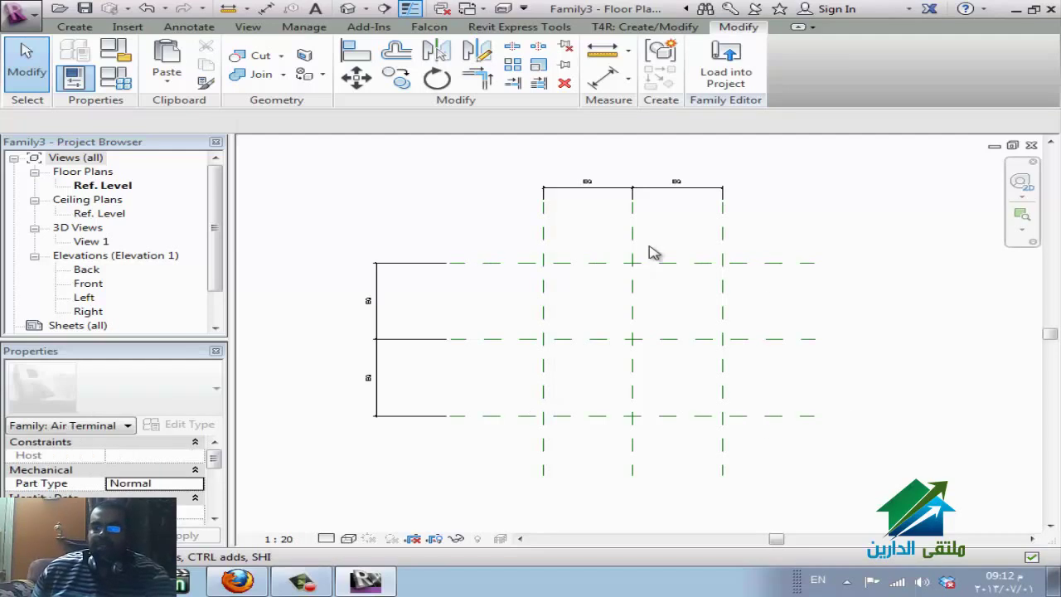
# - Inspect the middle plane, left plane and top EQ dimension string, then clear the selection
pyautogui.click(561, 338)
pyautogui.press('Escape')
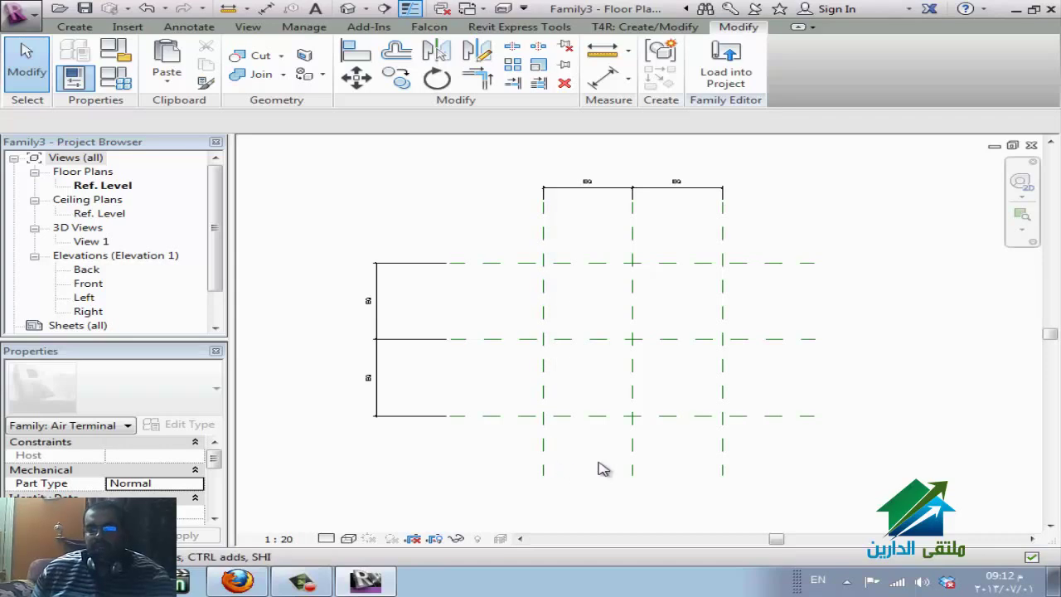
pyautogui.click(542, 431)
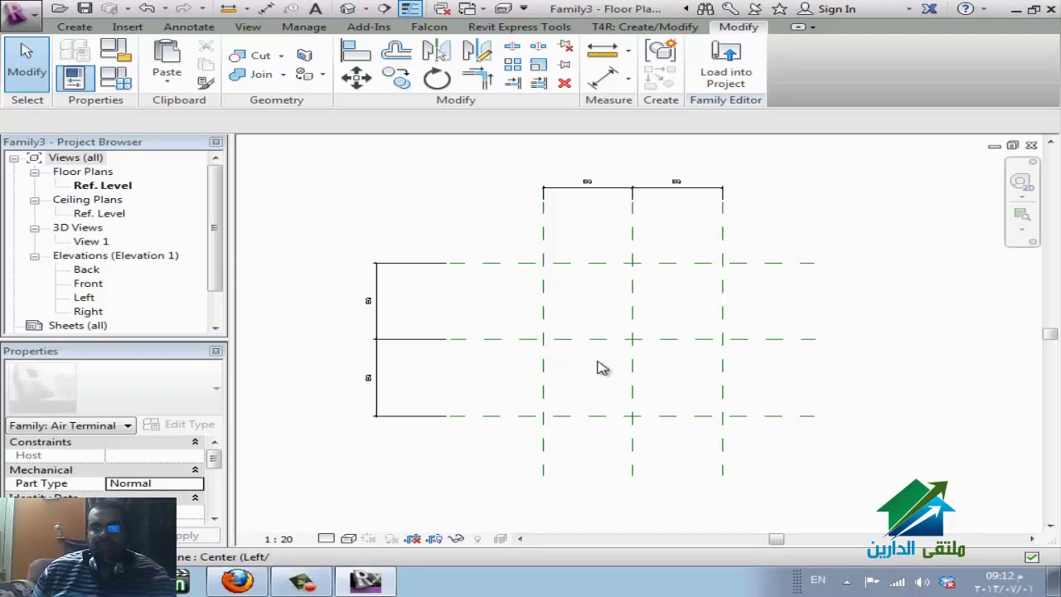
pyautogui.click(575, 340)
pyautogui.press('Escape')
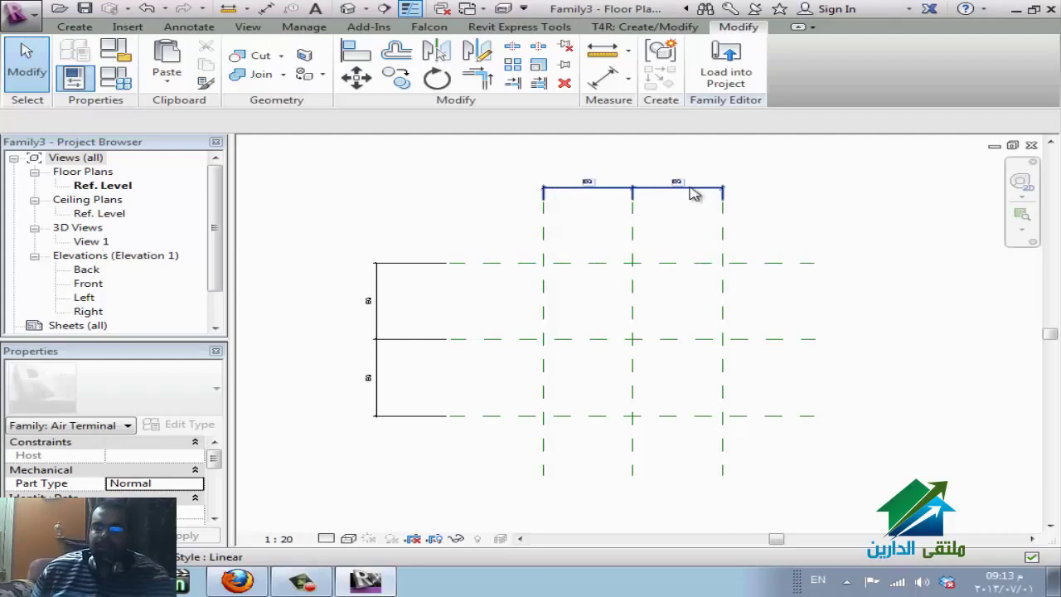
pyautogui.click(648, 194)
pyautogui.press('Escape')
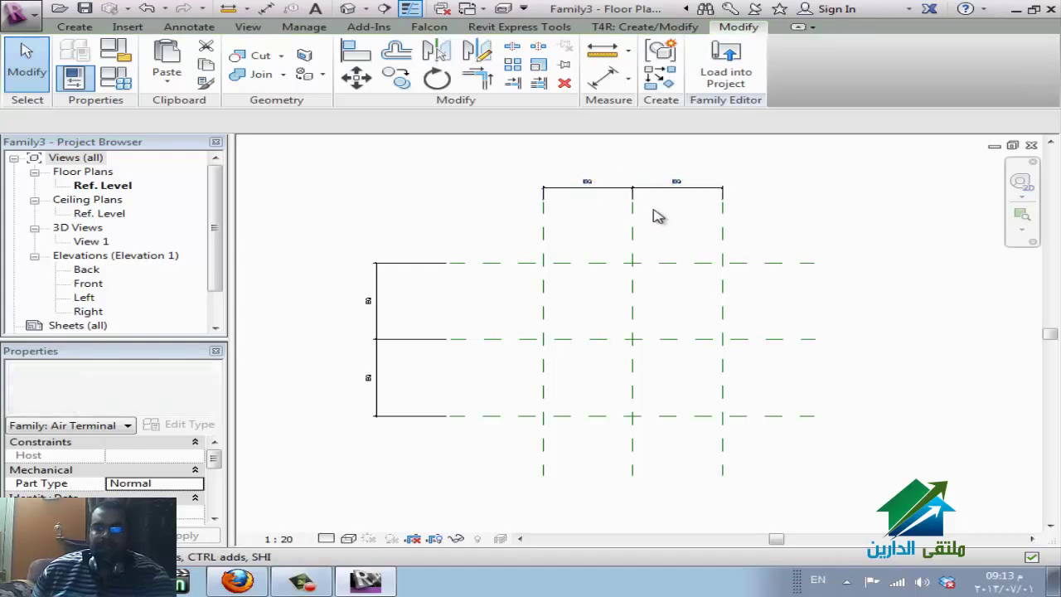
pyautogui.click(651, 192)
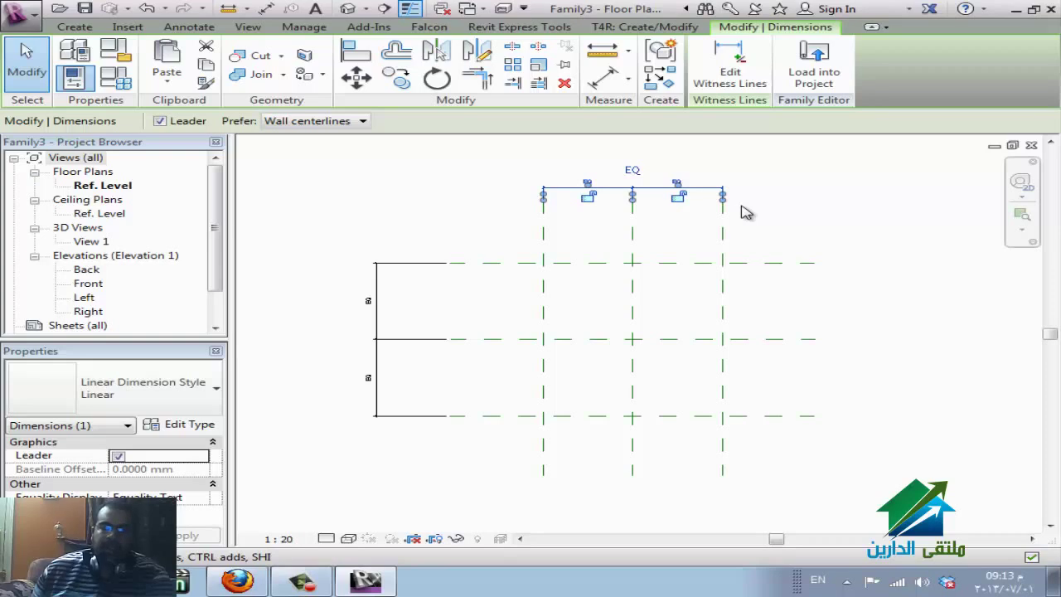
pyautogui.click(850, 299)
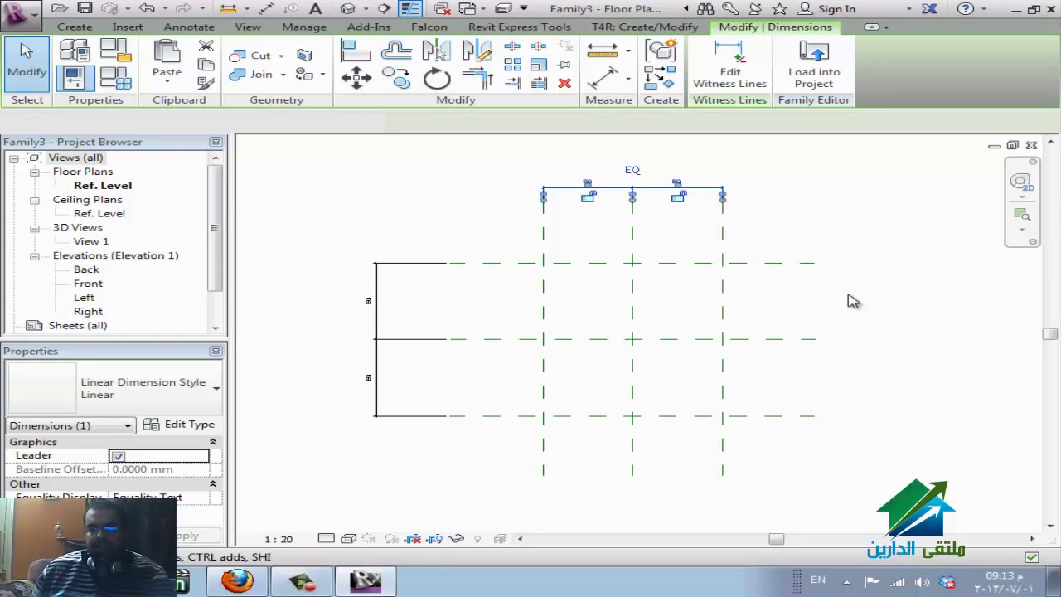
# - Set the right vertical reference plane 1060 from the centre plane
pyautogui.click(729, 238)
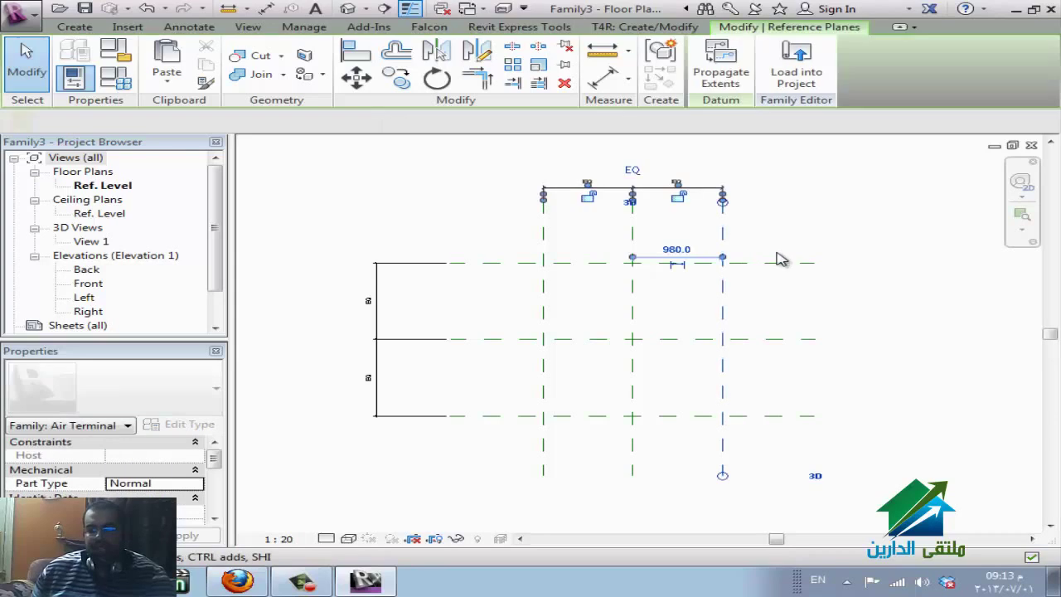
pyautogui.click(673, 250)
pyautogui.write('1060')
pyautogui.press('Return')
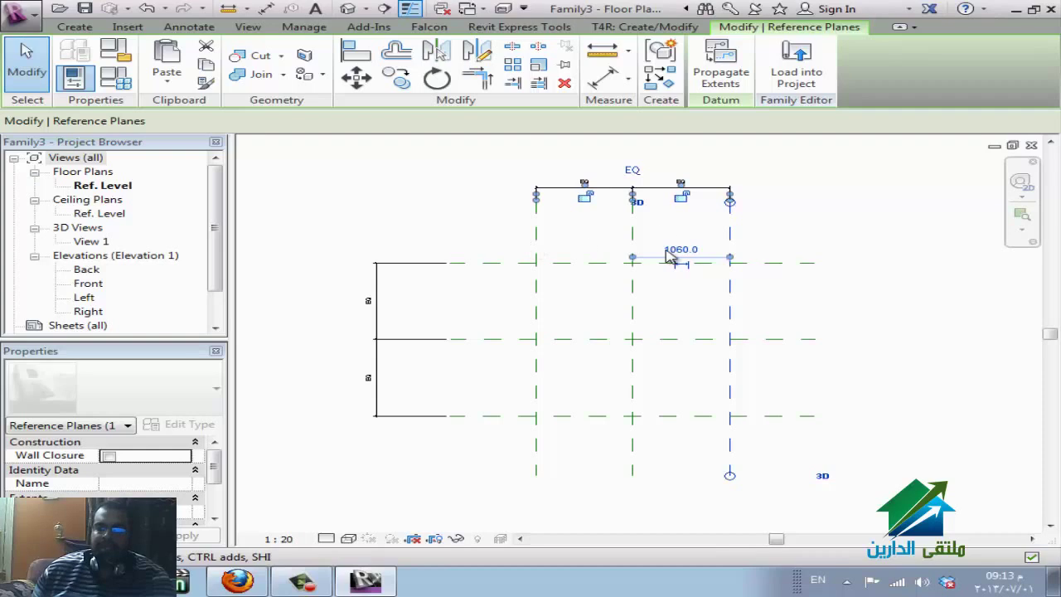
pyautogui.click(414, 208)
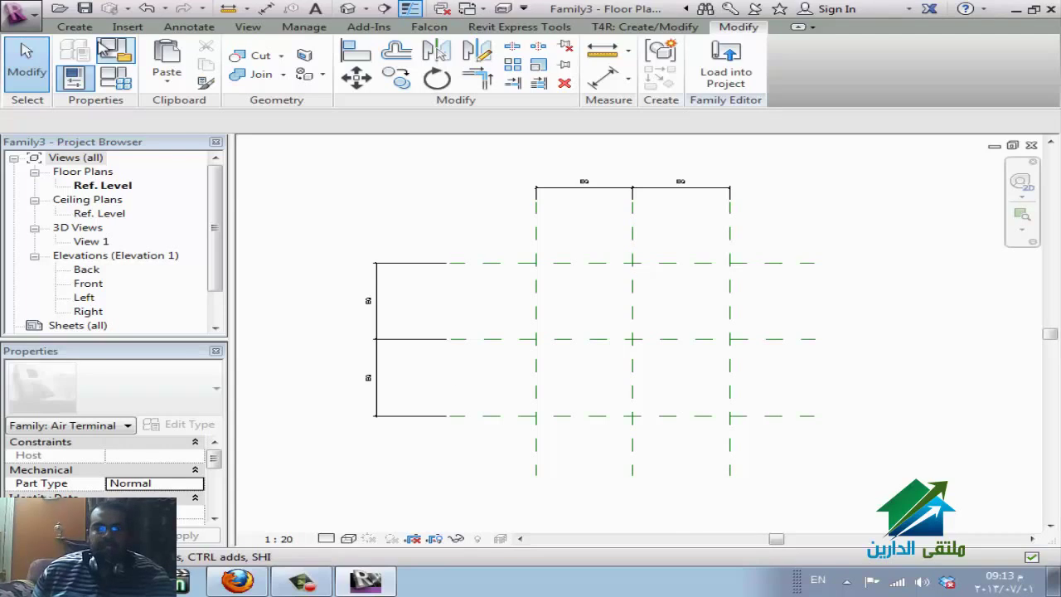
# - Create a 300-deep rectangular solid extrusion between the outer reference planes, locking its edges to them
pyautogui.click(76, 27)
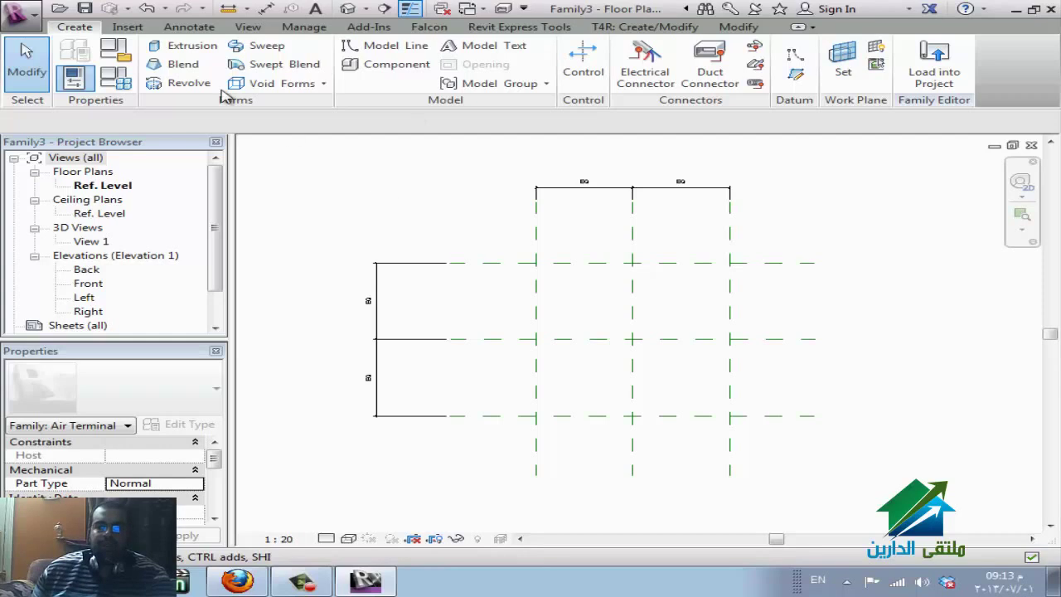
pyautogui.click(190, 50)
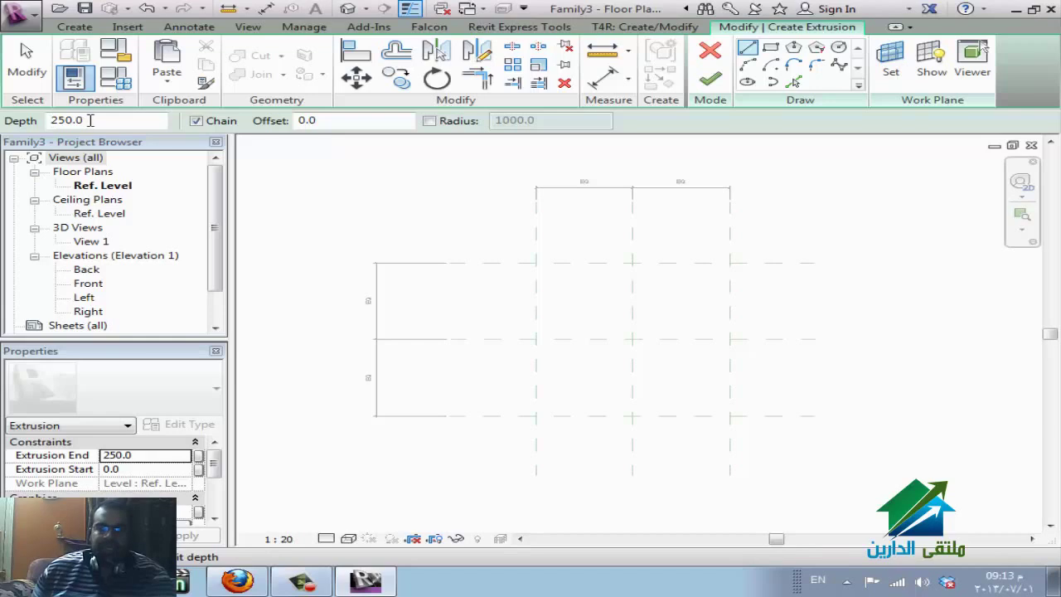
pyautogui.doubleClick(86, 120)
pyautogui.write('300')
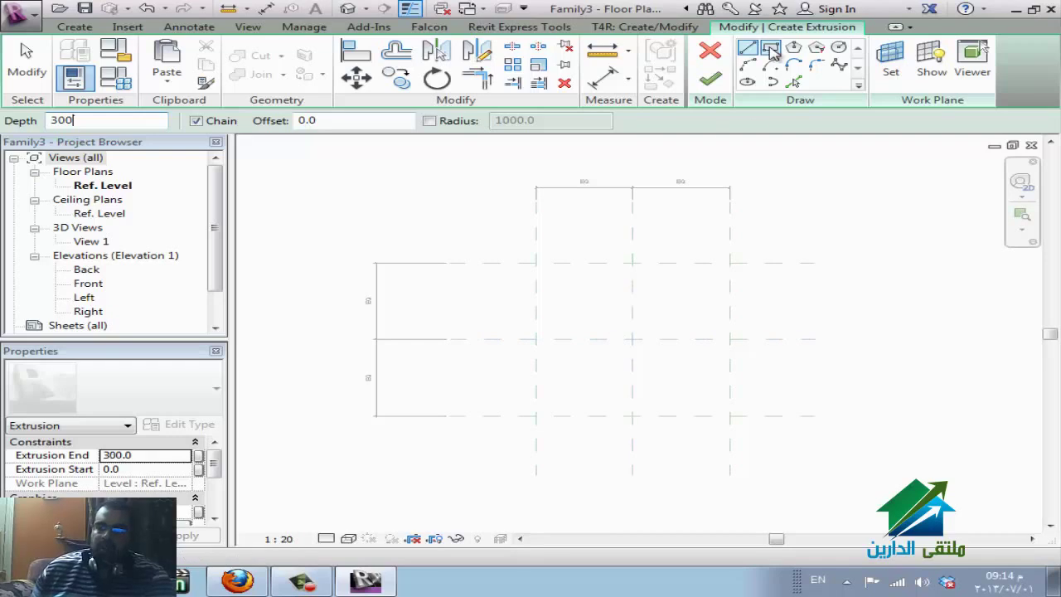
pyautogui.click(771, 52)
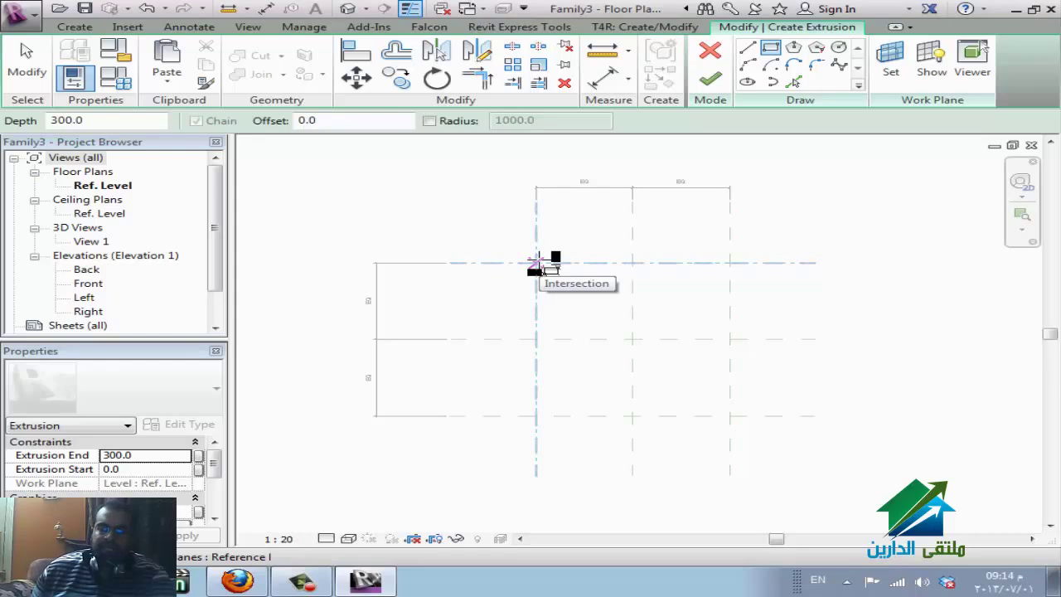
pyautogui.click(537, 263)
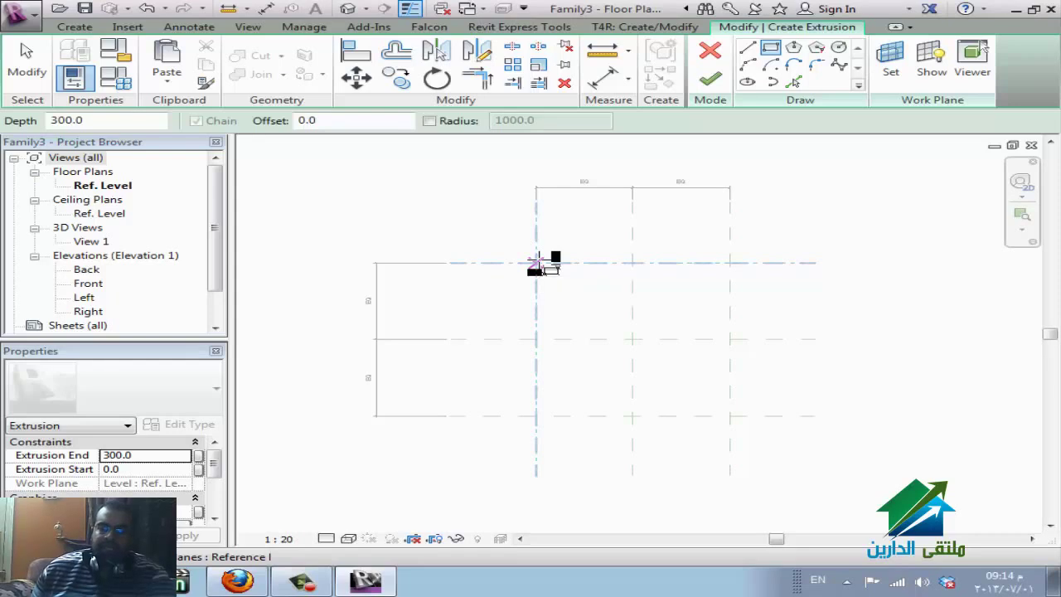
pyautogui.click(729, 415)
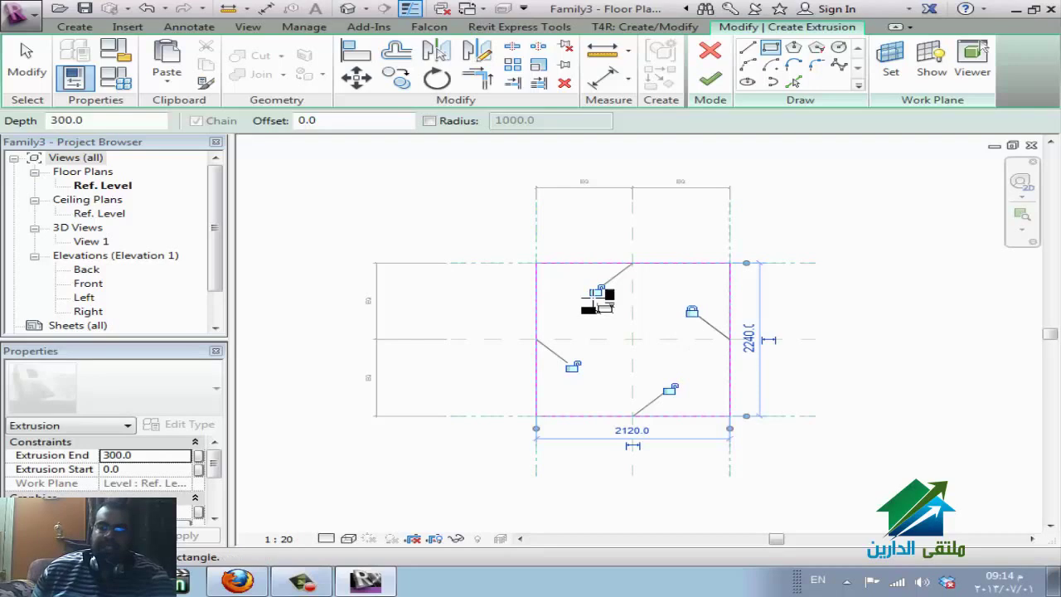
pyautogui.click(598, 292)
pyautogui.click(577, 370)
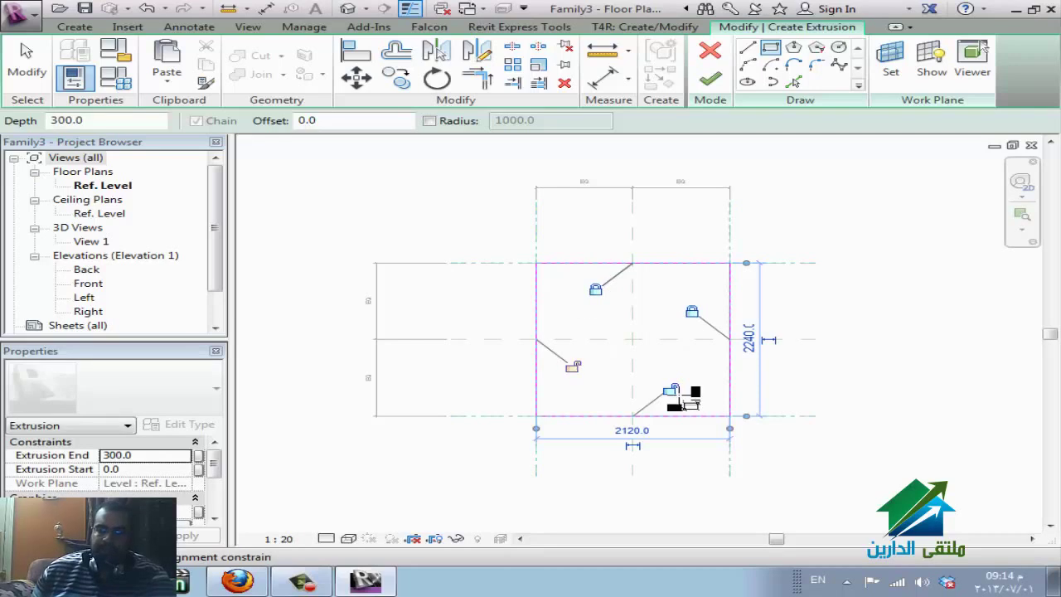
pyautogui.click(673, 392)
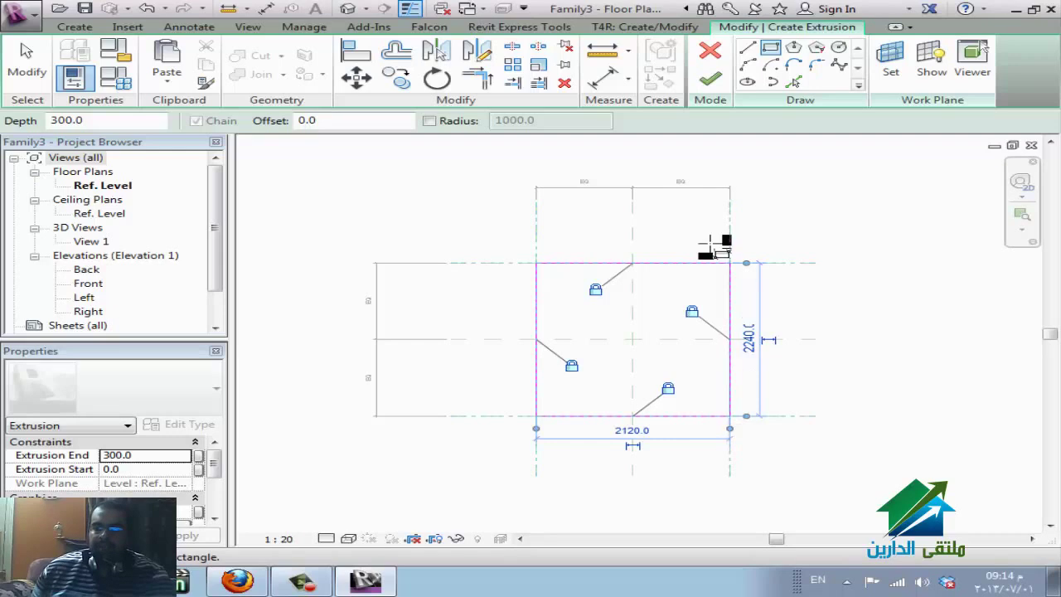
pyautogui.click(710, 79)
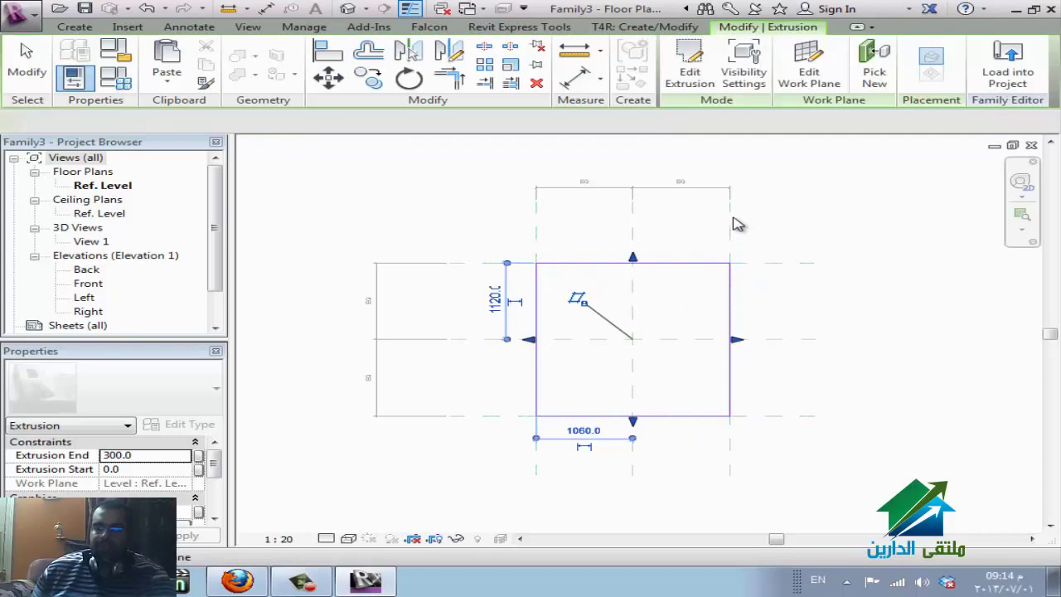
# - Flex the side reference planes inward to 940.0 from centre, then switch to the WizIQ window
pyautogui.click(771, 220)
pyautogui.click(734, 227)
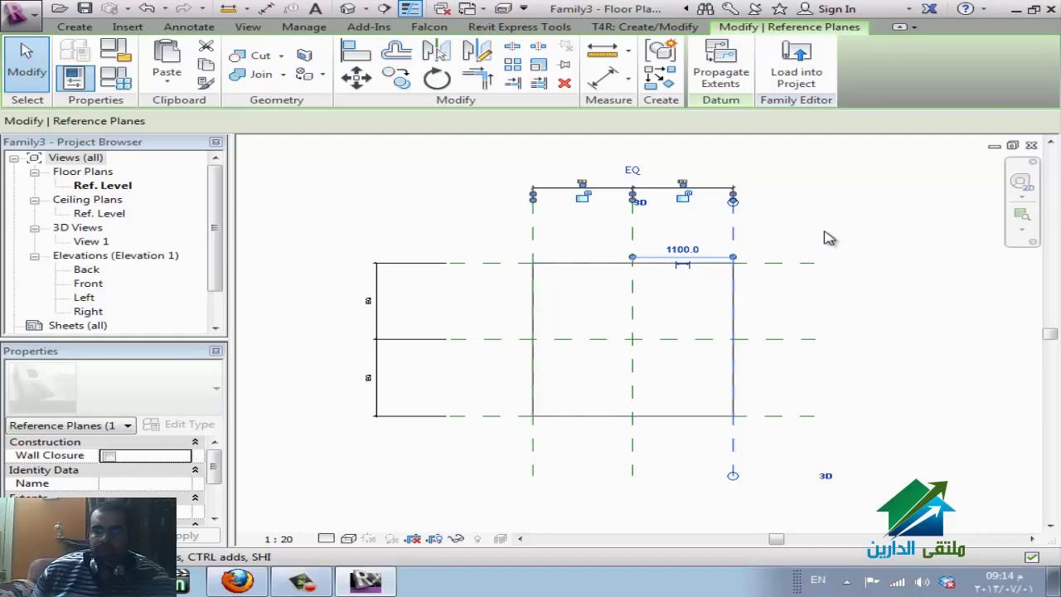
pyautogui.press('Right')
pyautogui.press('Right')
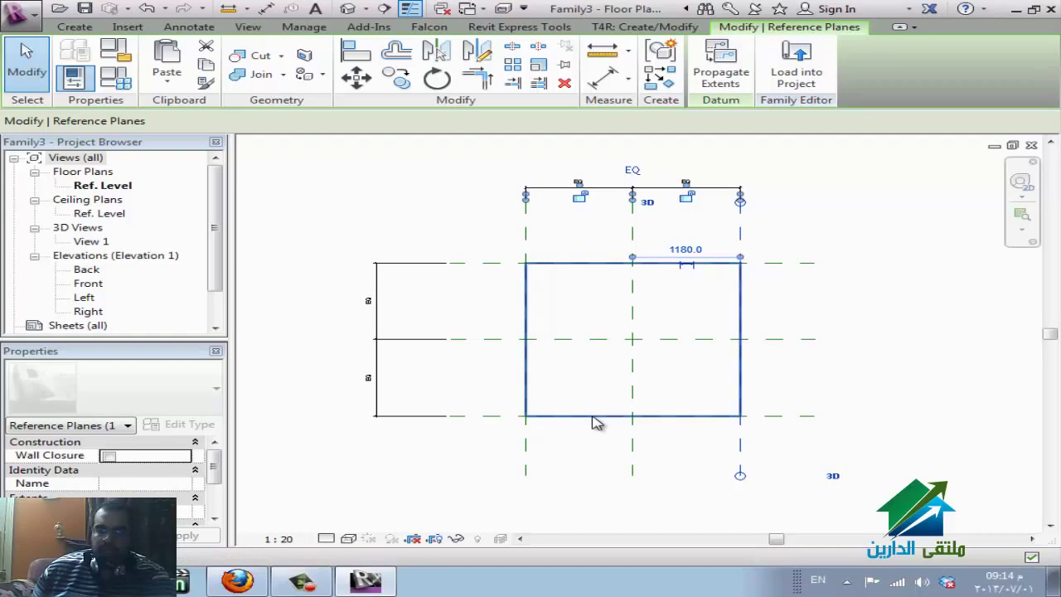
pyautogui.press('Left')
pyautogui.press('Left')
pyautogui.press('Left')
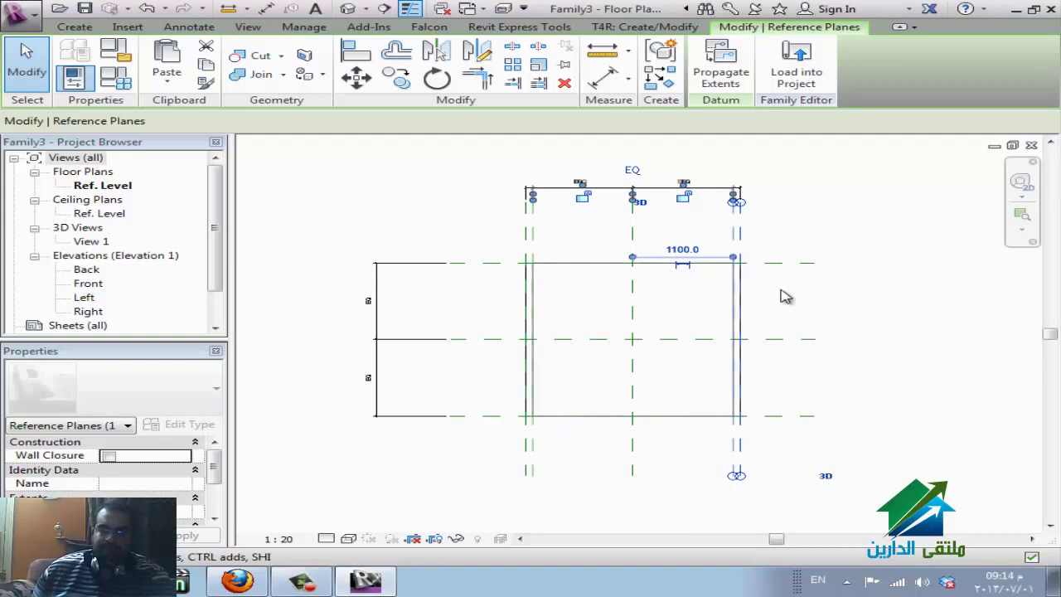
pyautogui.press('Left')
pyautogui.press('Left')
pyautogui.press('Left')
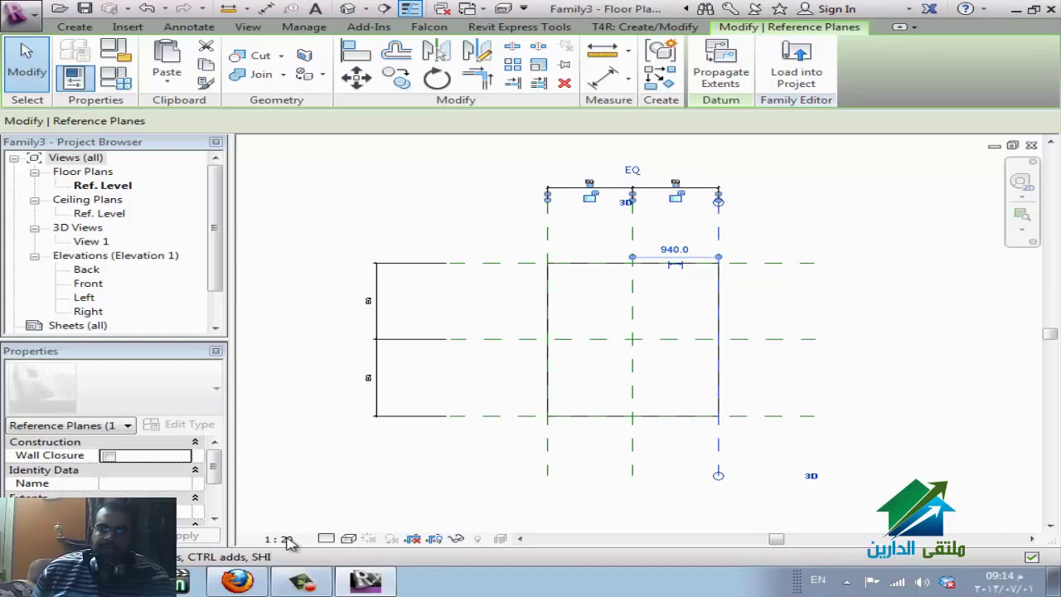
pyautogui.click(259, 588)
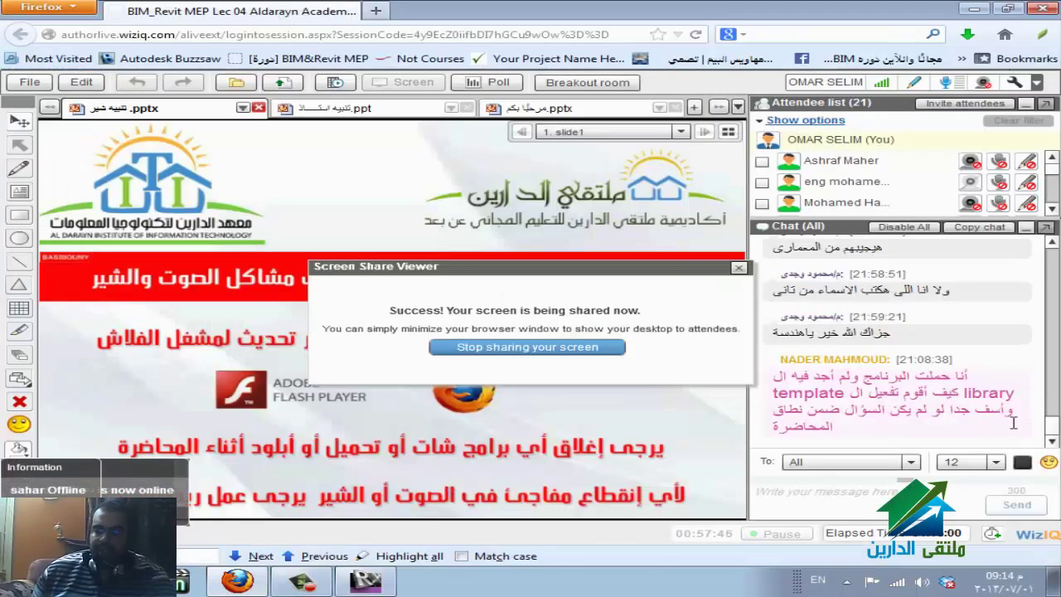
# - Bring Revit back to the front and clear the reference plane selection
pyautogui.click(364, 582)
pyautogui.click(764, 206)
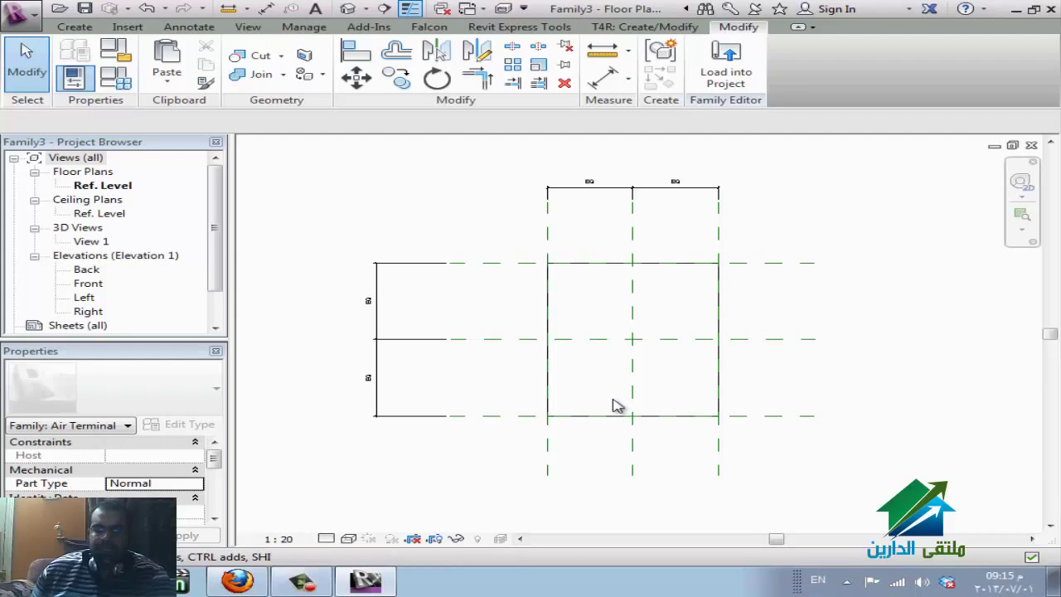
# - Place aligned dimensions of 1880 across the box and 2240 along its right side
pyautogui.click(265, 8)
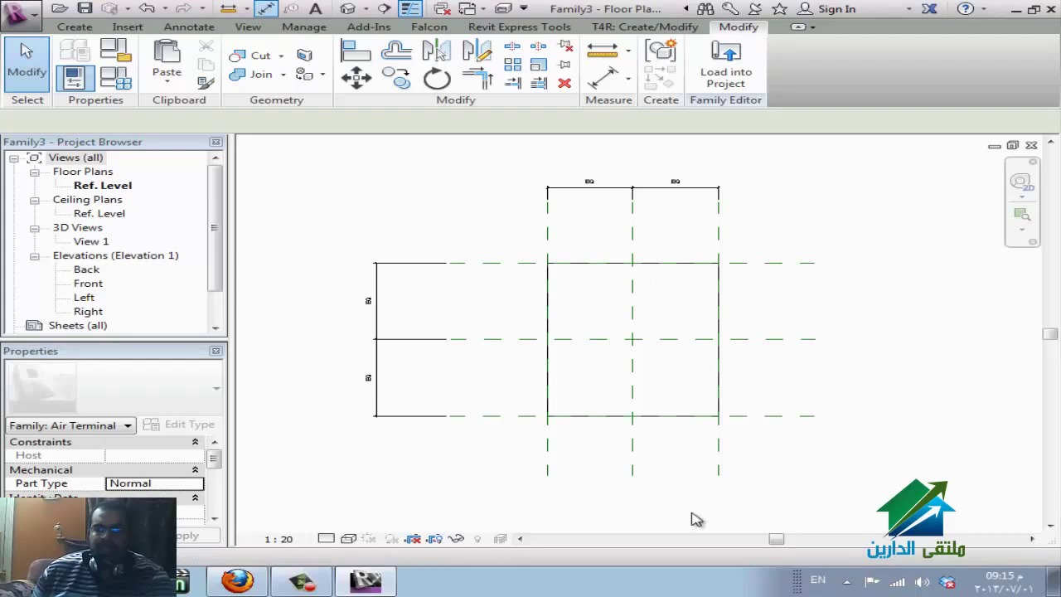
pyautogui.click(547, 451)
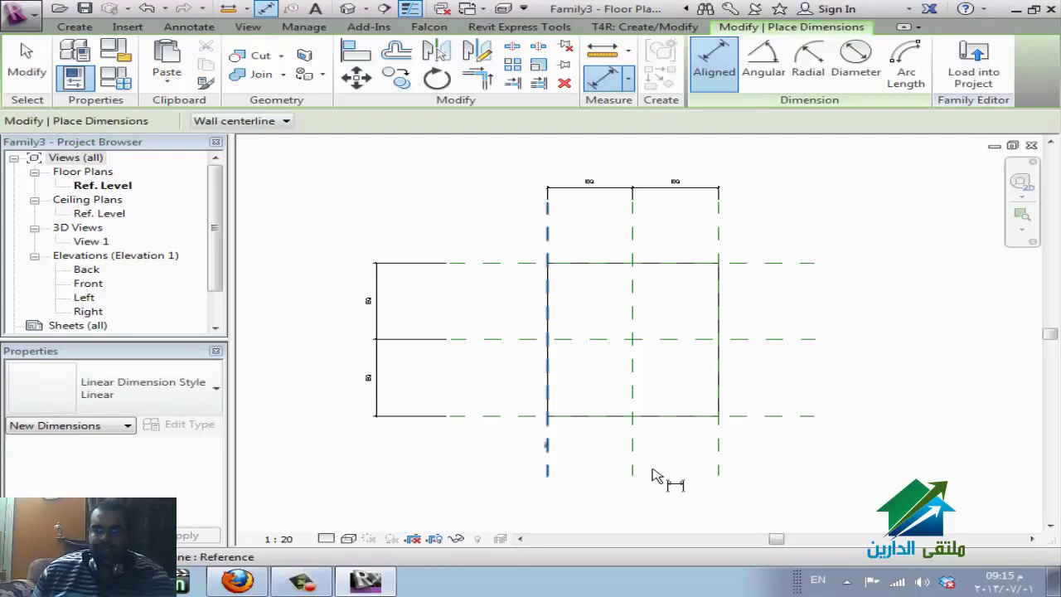
pyautogui.click(716, 461)
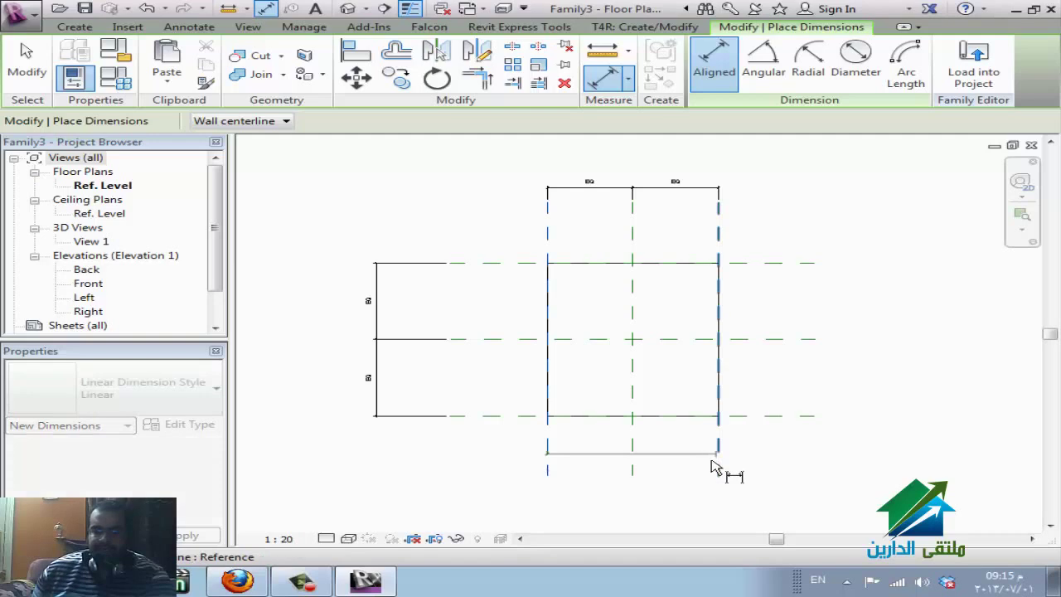
pyautogui.click(702, 470)
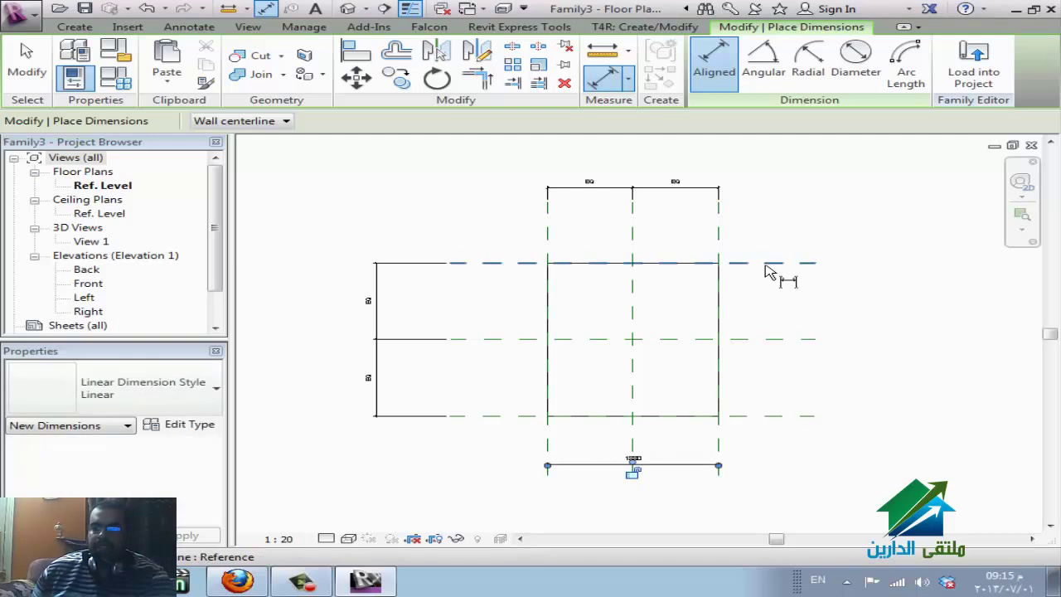
pyautogui.click(777, 416)
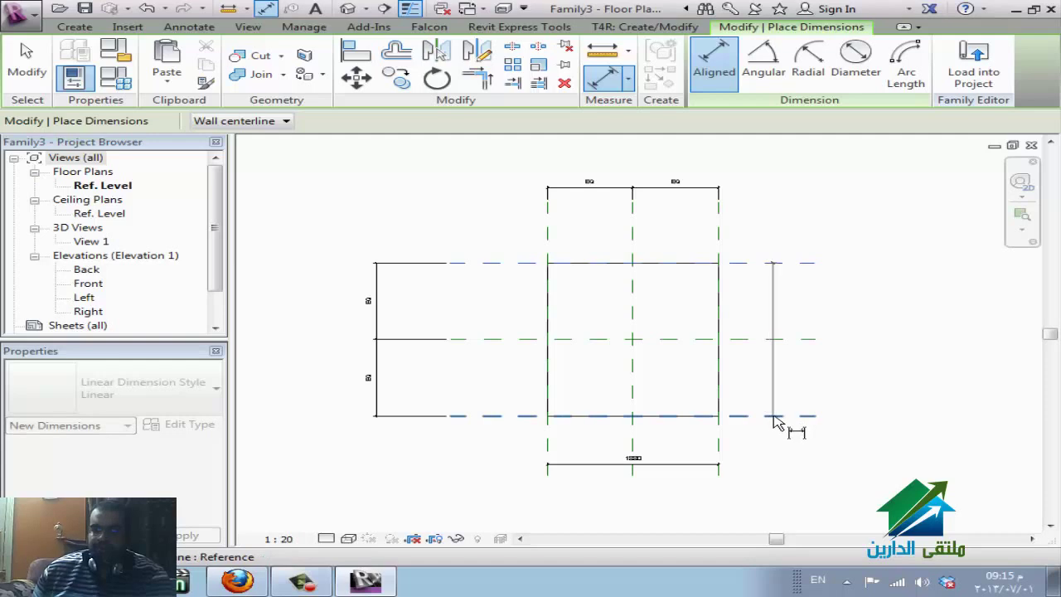
pyautogui.click(791, 381)
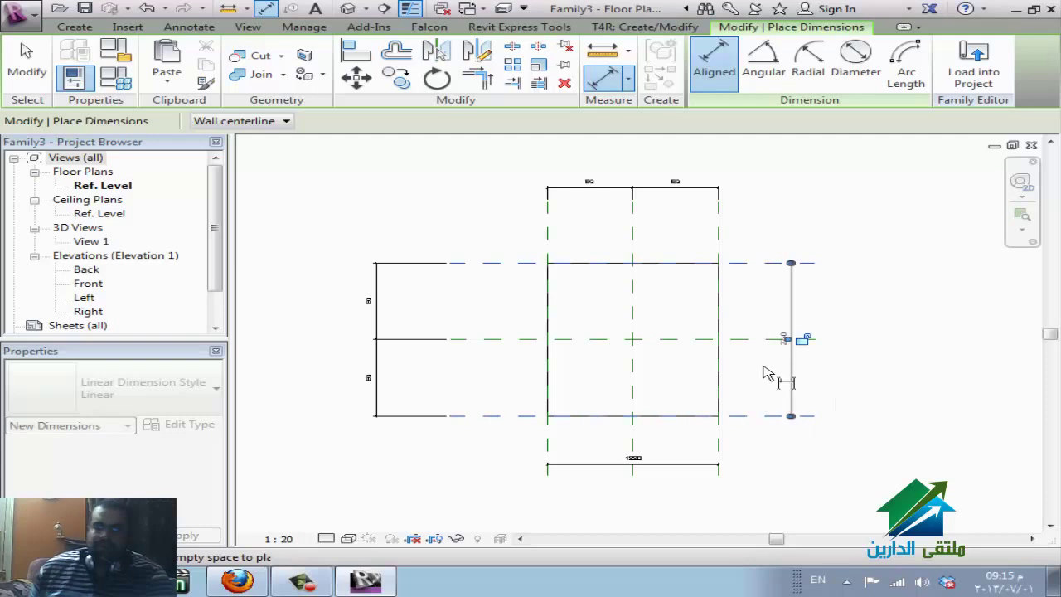
pyautogui.scroll(3, 754, 386)
pyautogui.press('Escape')
pyautogui.press('Escape')
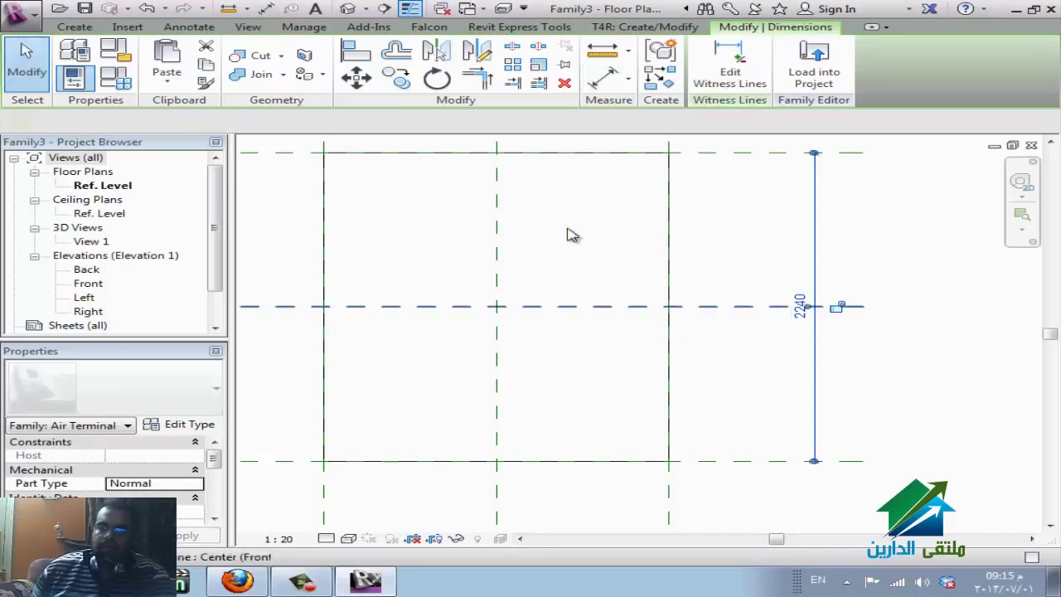
pyautogui.click(473, 122)
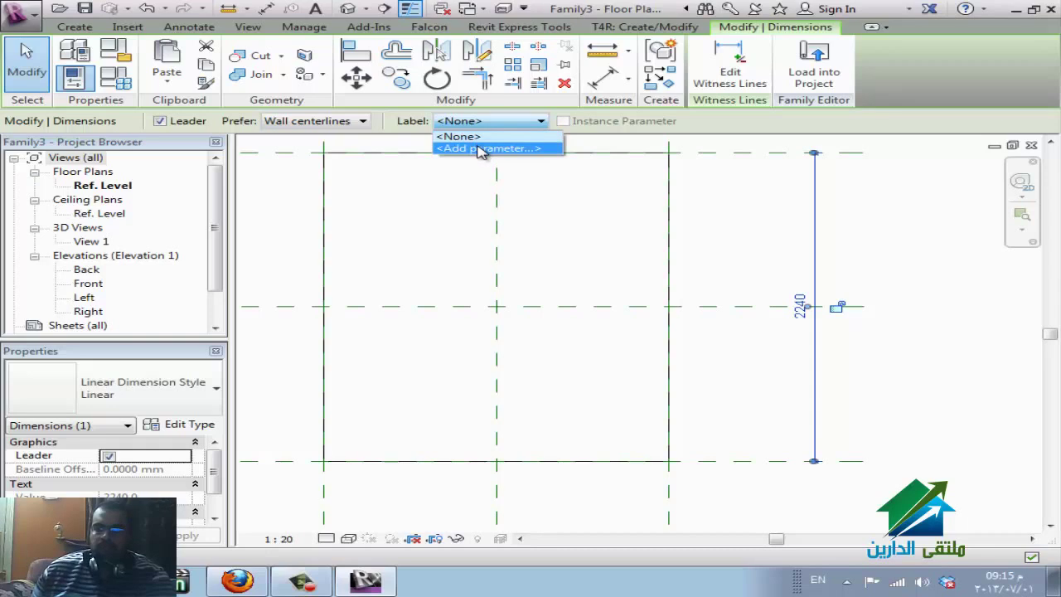
# - Label the 2240 dimension with a new WIDTH type parameter under Dimensions, reading WIDTH = 2240
pyautogui.click(479, 150)
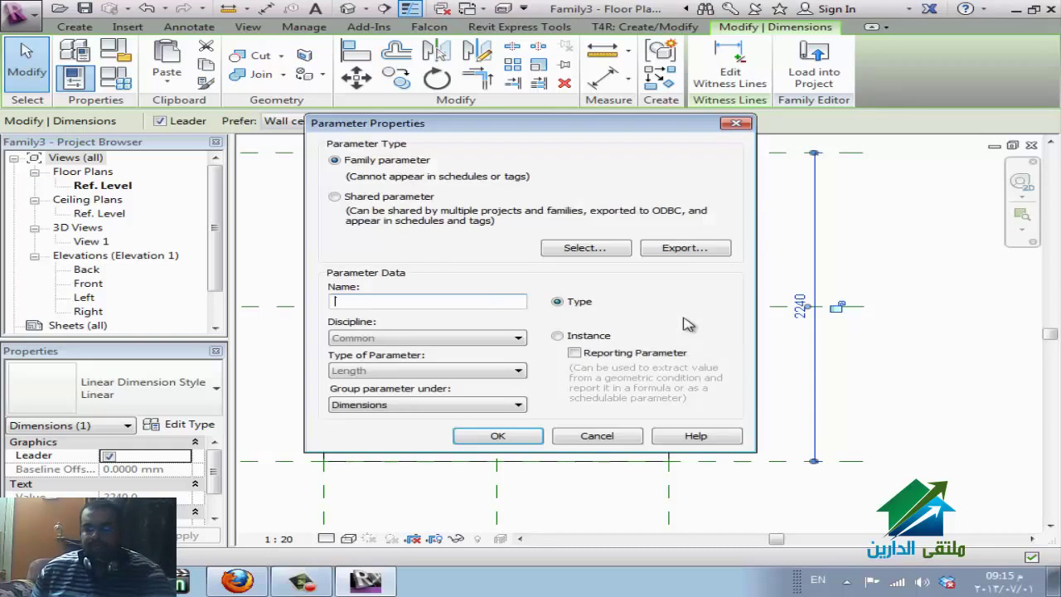
pyautogui.write('Wi')
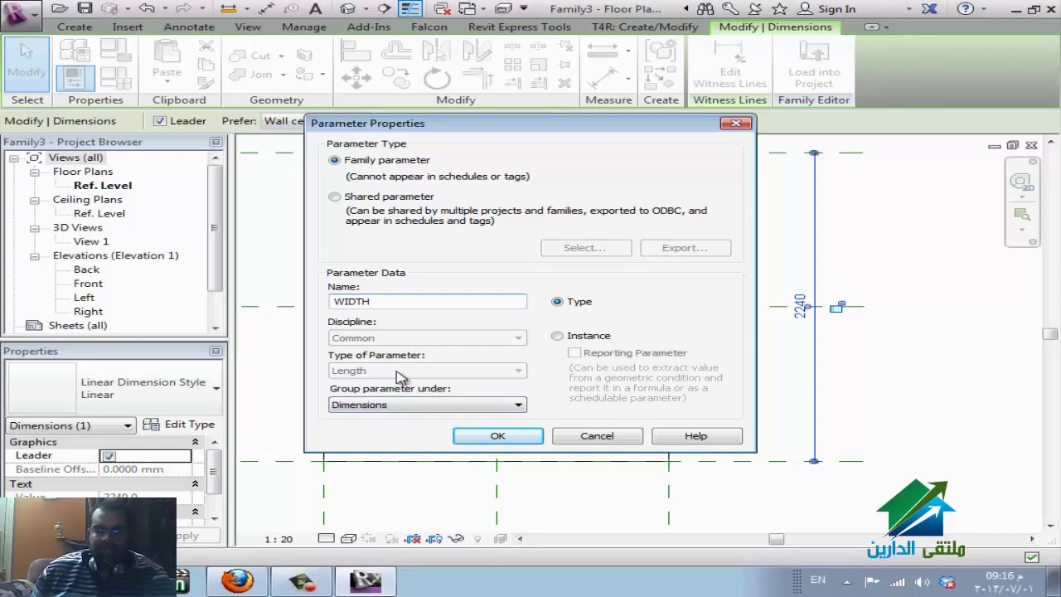
pyautogui.click(400, 406)
pyautogui.click(403, 406)
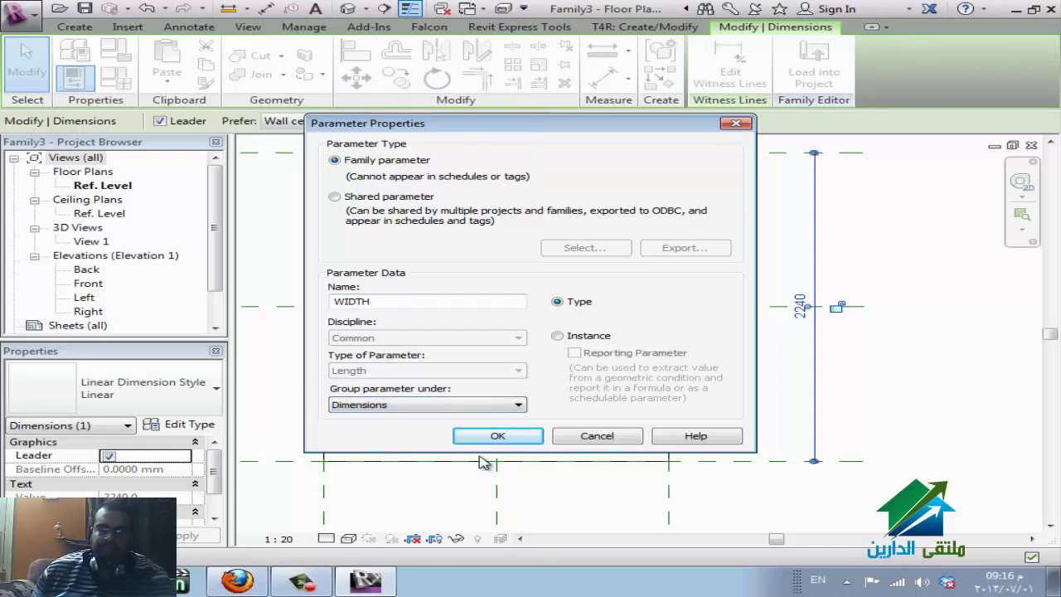
pyautogui.click(495, 435)
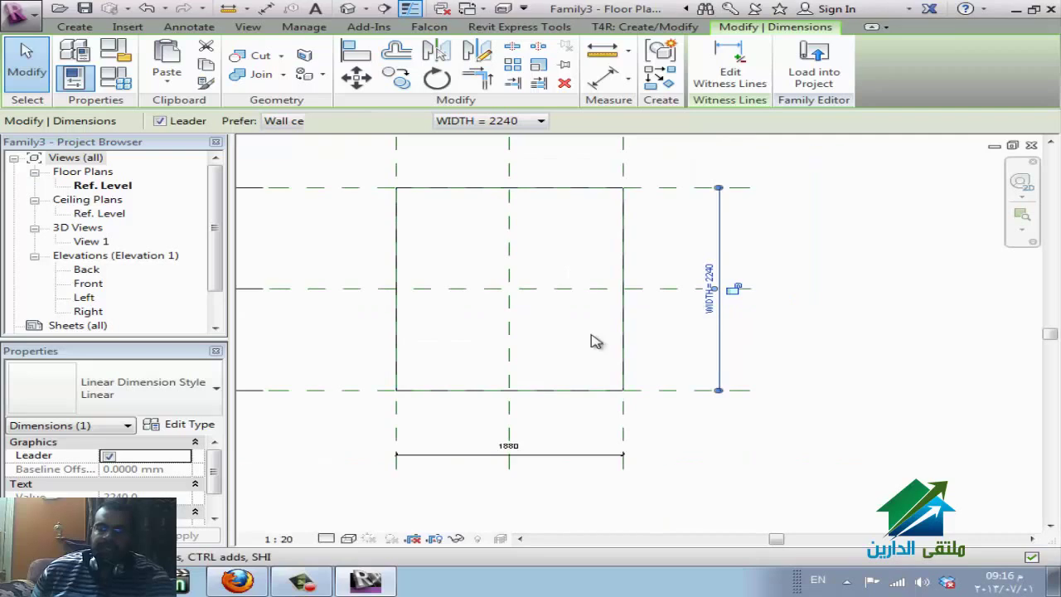
pyautogui.scroll(1, 693, 315)
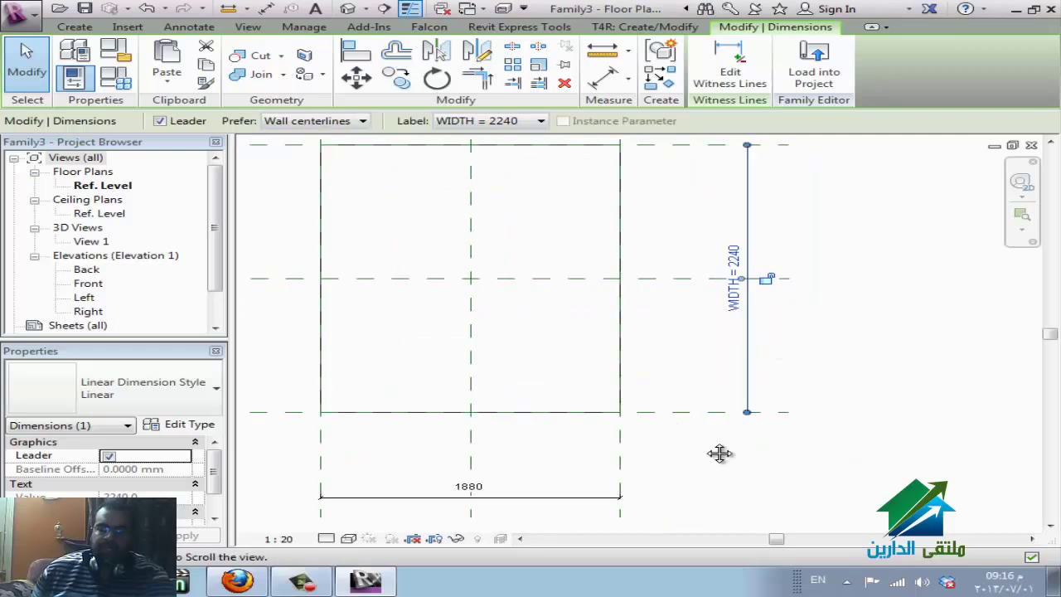
pyautogui.moveTo(717, 450); pyautogui.dragTo(736, 426, button='middle')
pyautogui.click(465, 435)
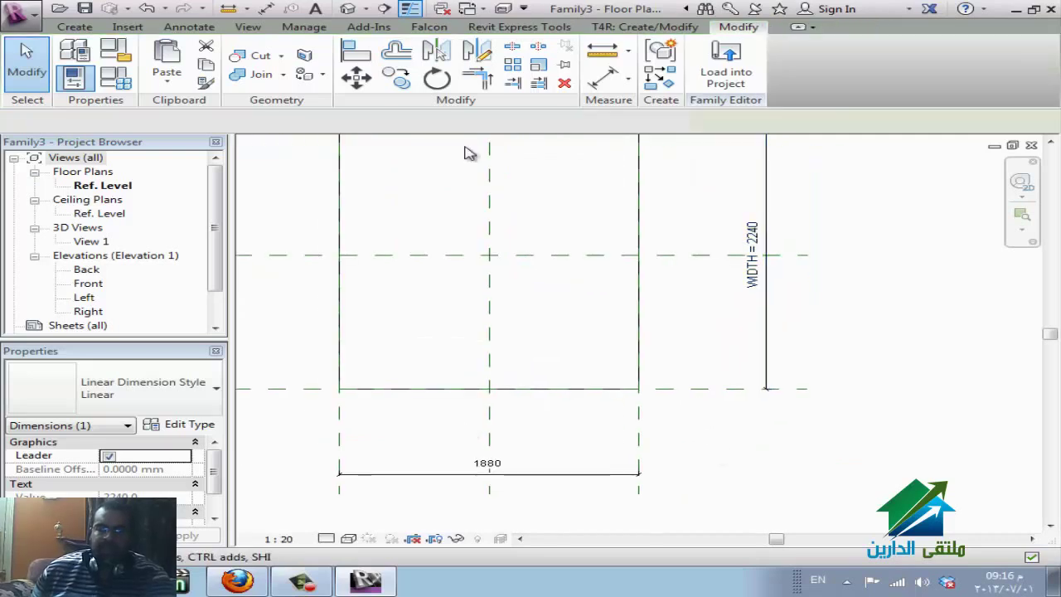
pyautogui.click(266, 8)
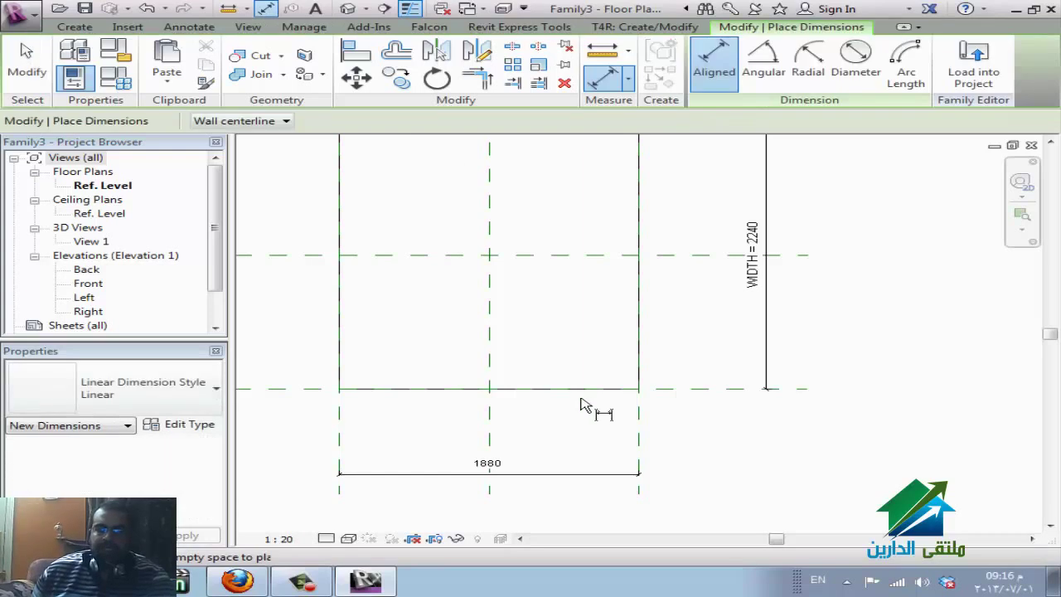
pyautogui.click(340, 419)
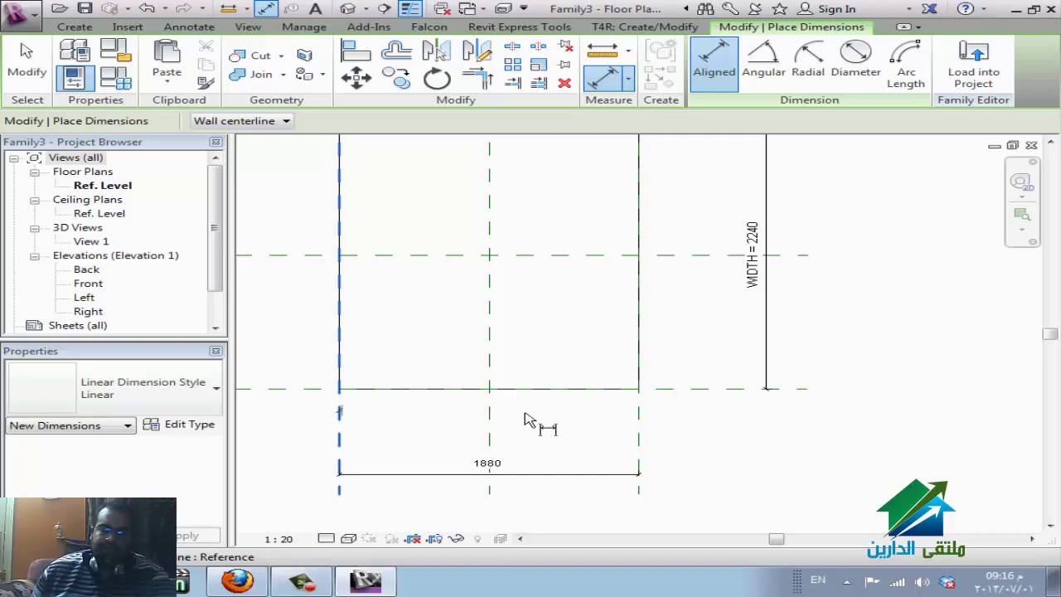
pyautogui.click(639, 417)
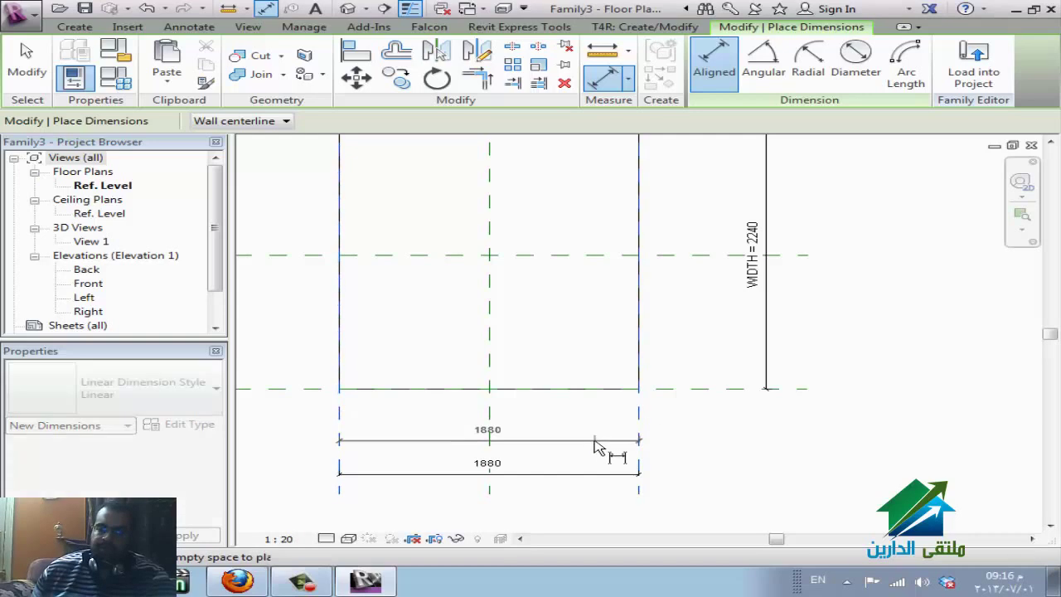
pyautogui.click(597, 438)
pyautogui.press('Escape')
pyautogui.press('Escape')
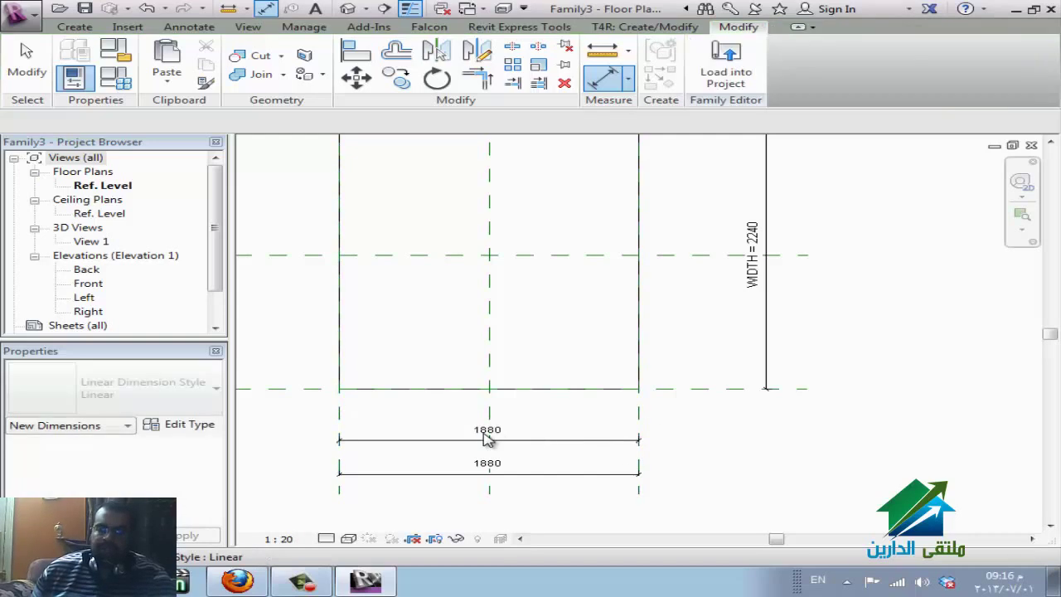
pyautogui.press('Escape')
pyautogui.click(485, 437)
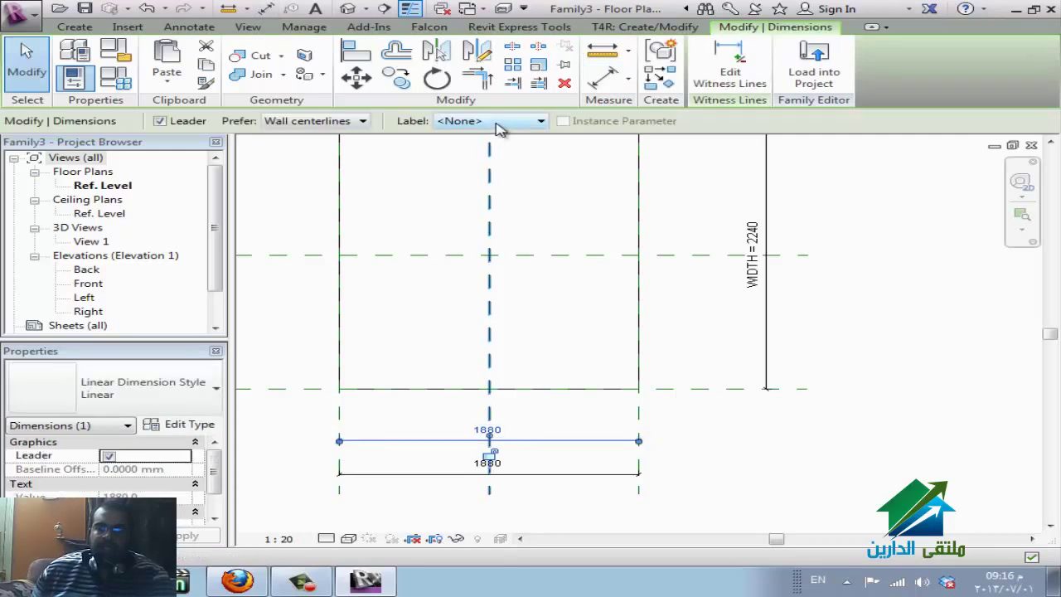
pyautogui.click(497, 125)
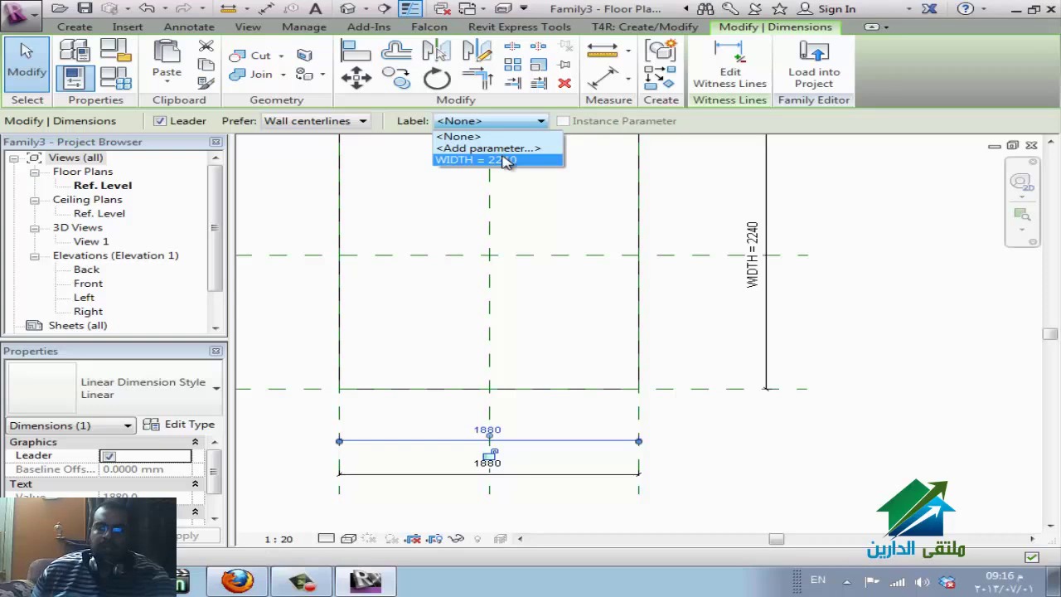
pyautogui.click(505, 160)
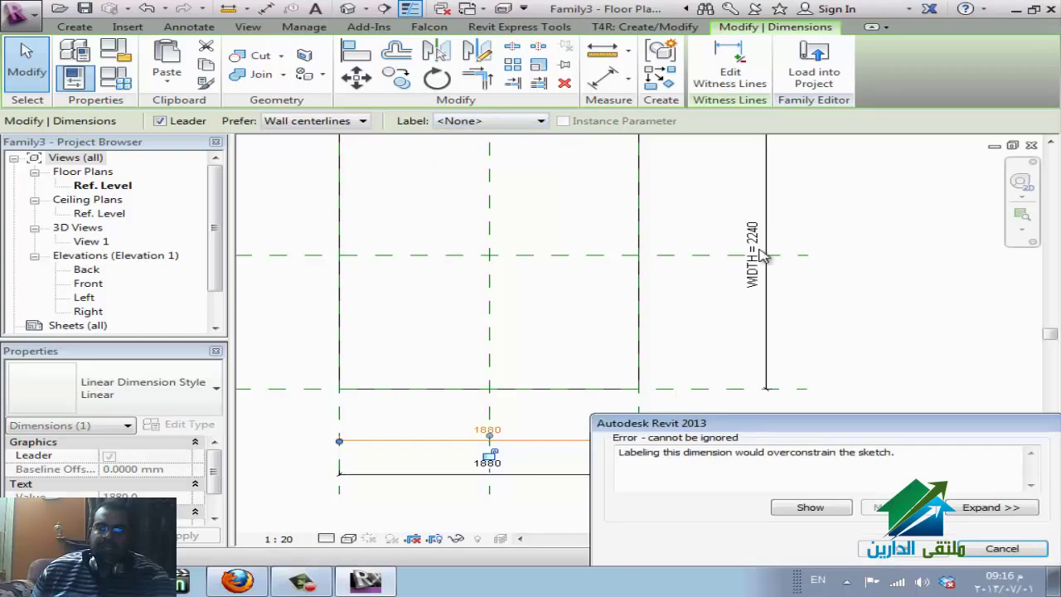
pyautogui.click(1001, 549)
pyautogui.press('Escape')
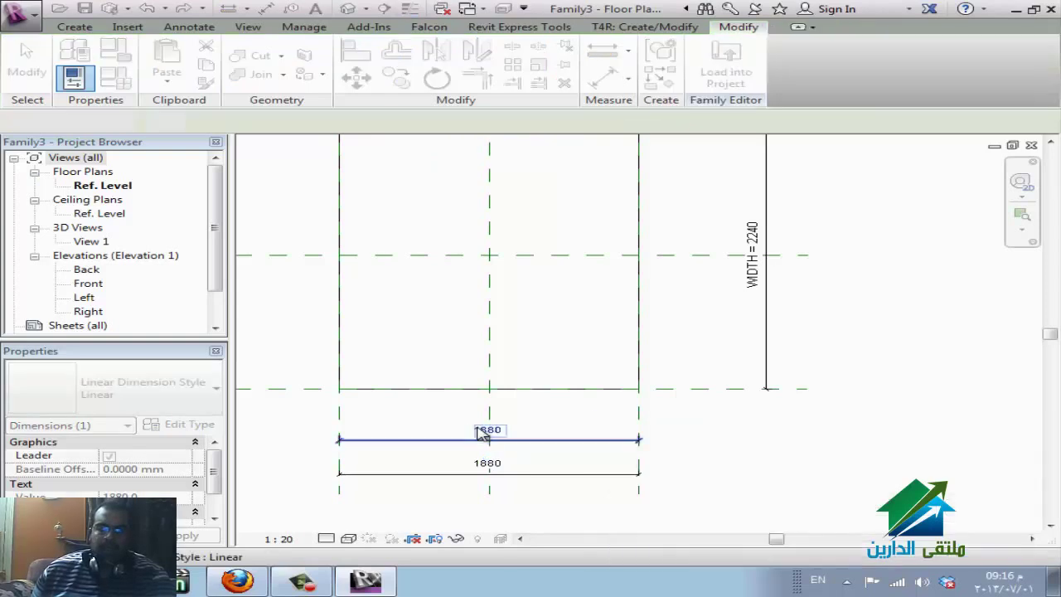
pyautogui.click(479, 410)
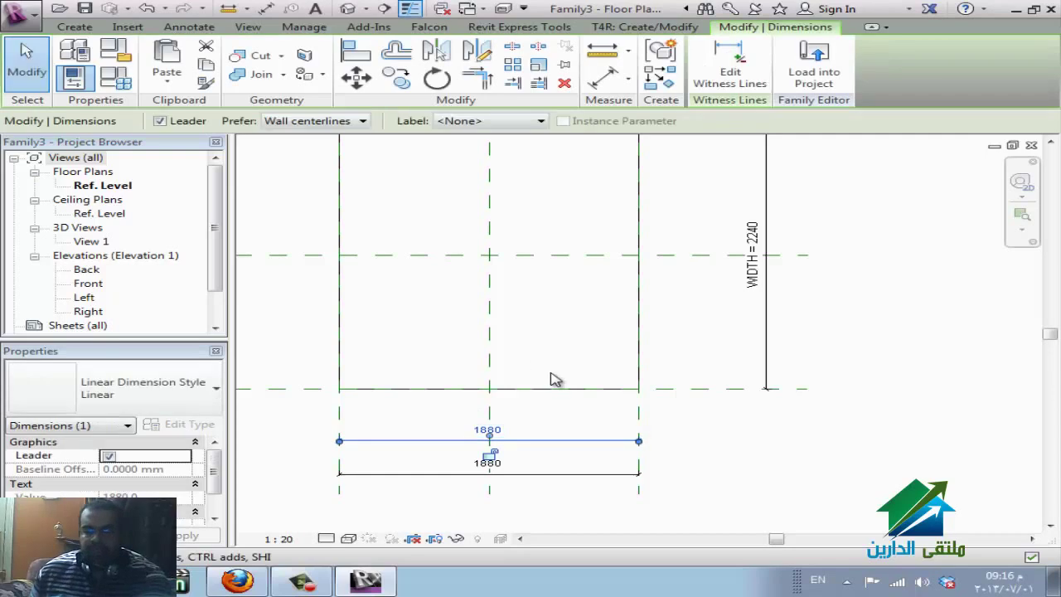
pyautogui.press('Escape')
pyautogui.click(504, 470)
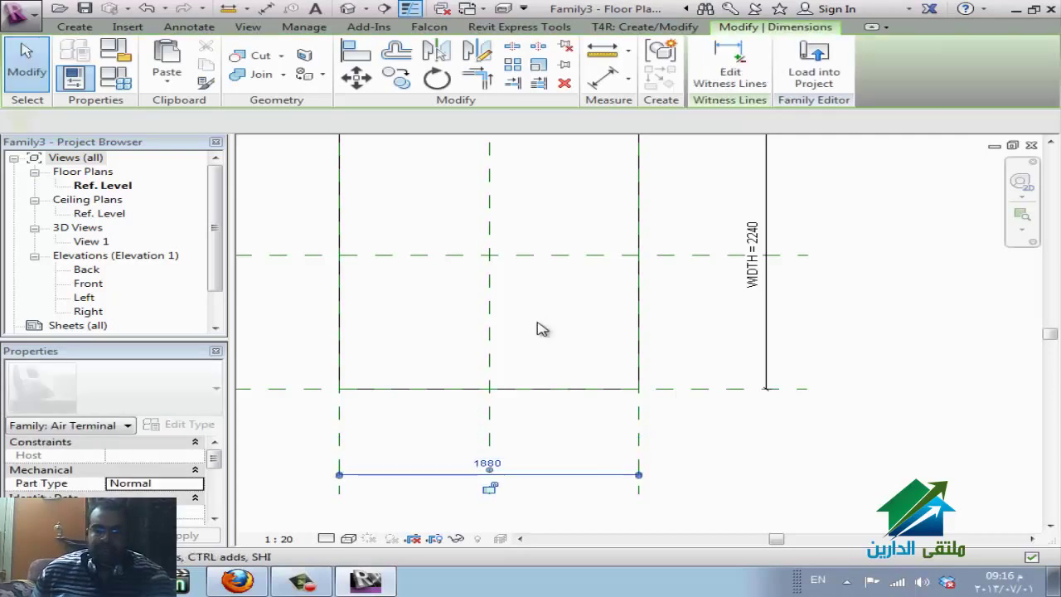
# - Add a new HEIGHT type parameter as the 1880 dimension's label, then clear the selection
pyautogui.click(468, 122)
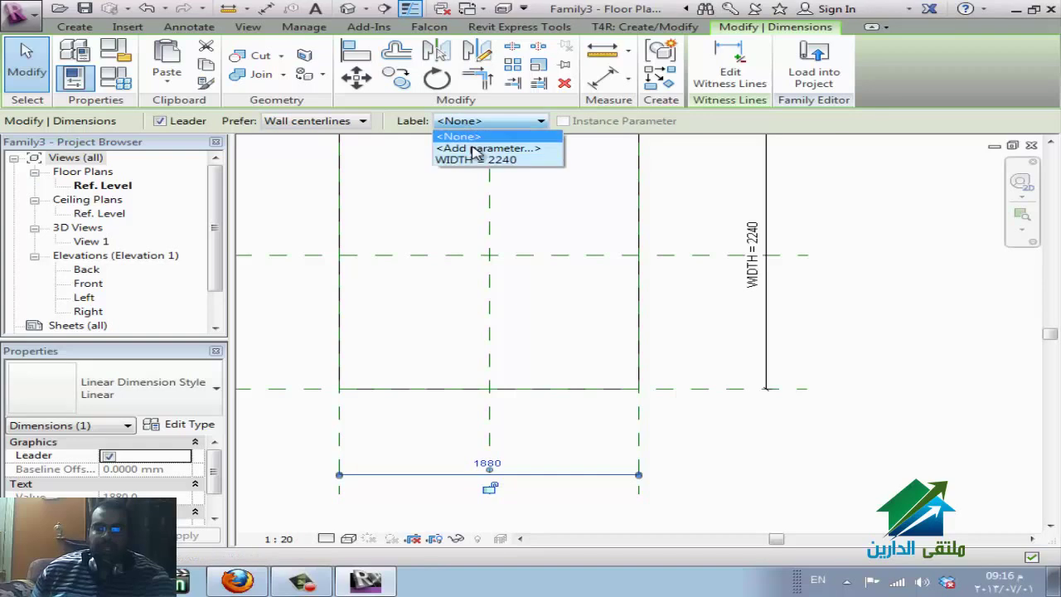
pyautogui.click(485, 148)
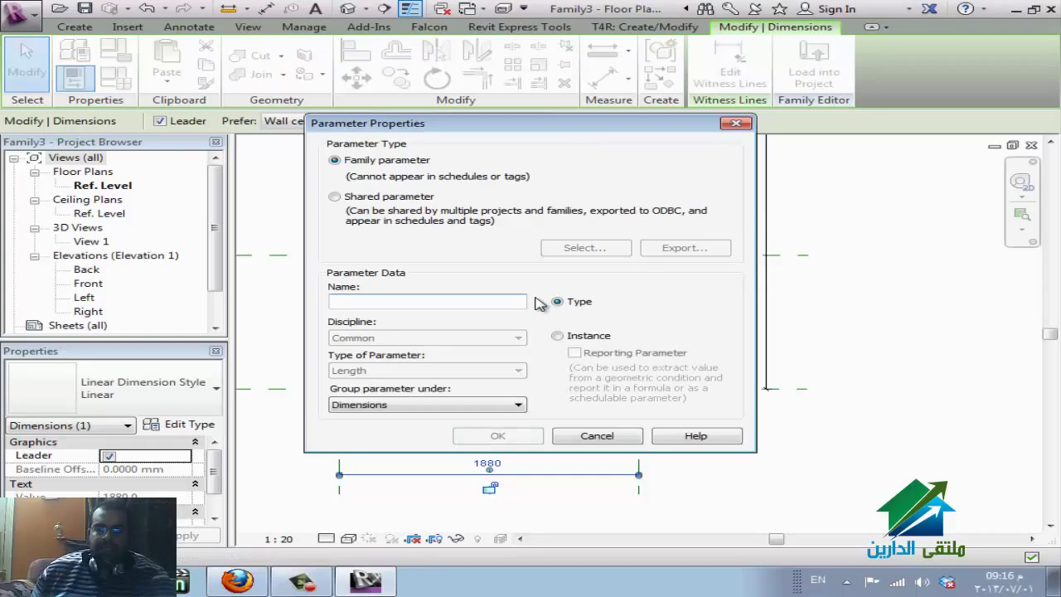
pyautogui.write('HEI')
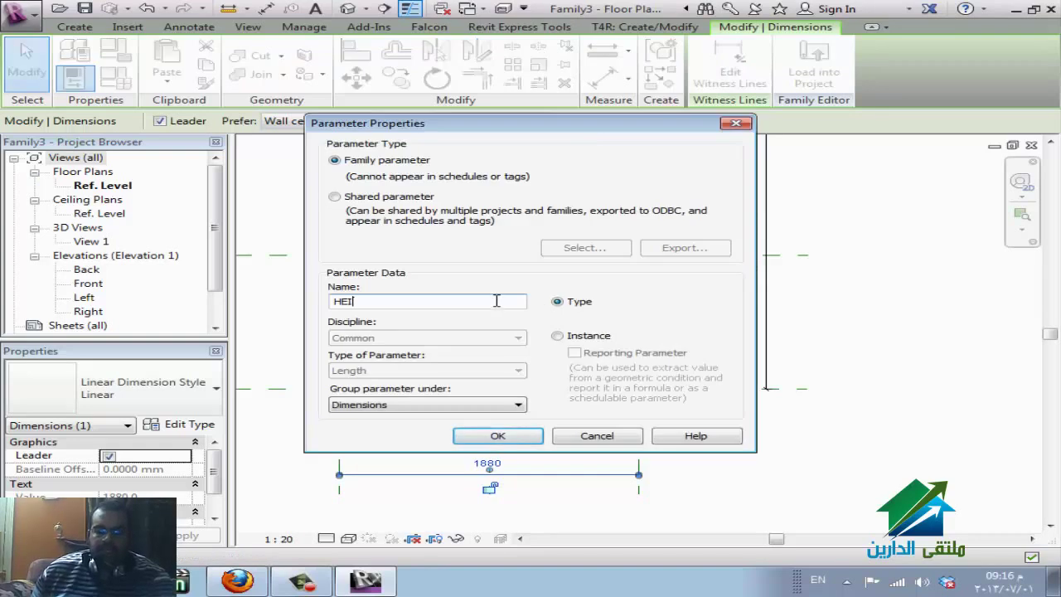
pyautogui.write('GHT')
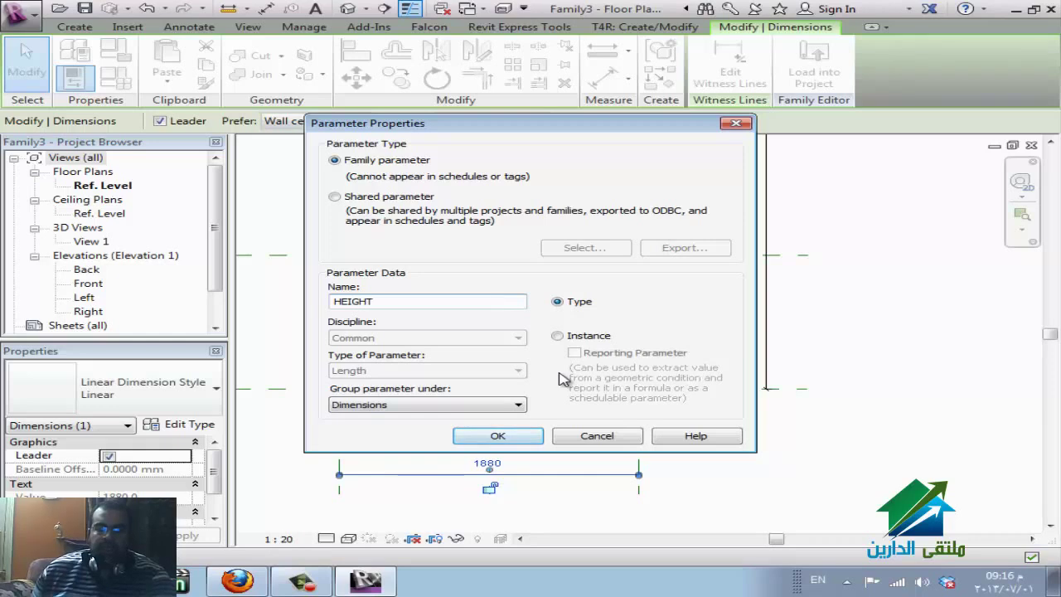
pyautogui.click(511, 442)
pyautogui.click(800, 450)
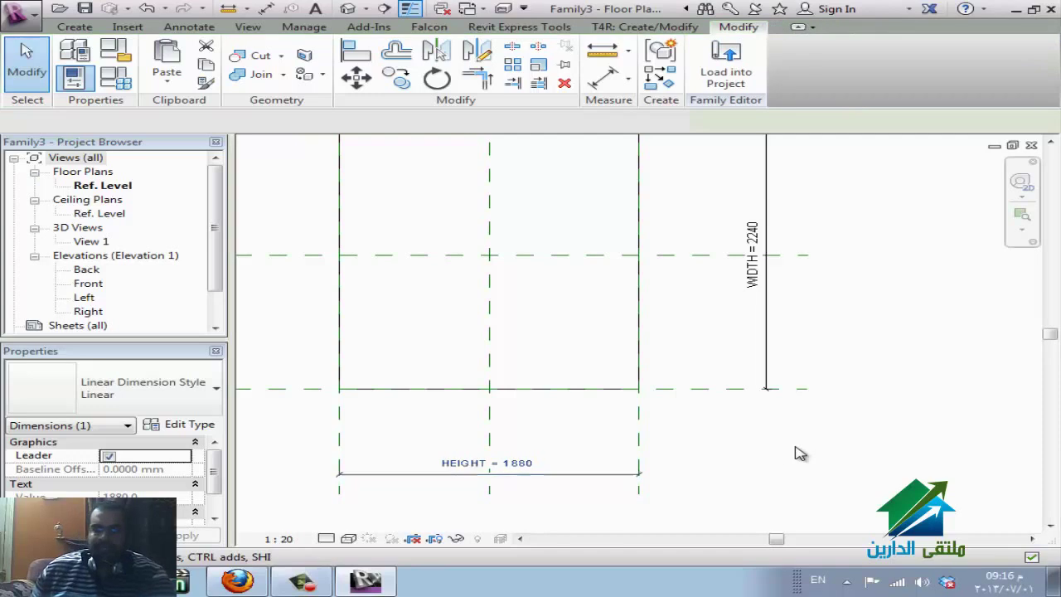
pyautogui.moveTo(215, 461); pyautogui.dragTo(216, 499)
pyautogui.click(379, 373)
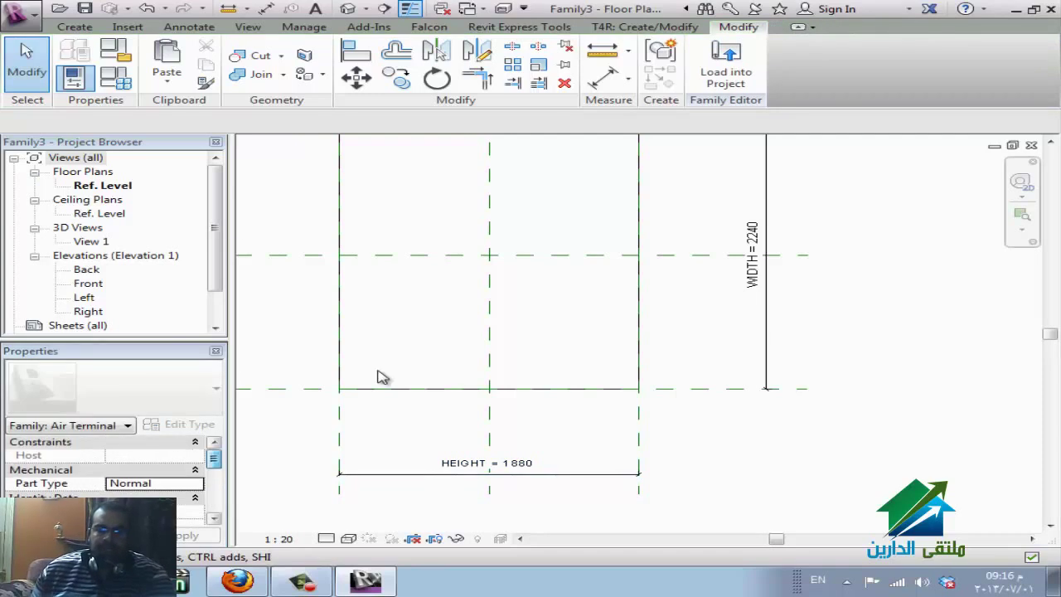
# - In Family Types, set WIDTH to 3000 and HEIGHT to 4000 and apply
pyautogui.click(123, 83)
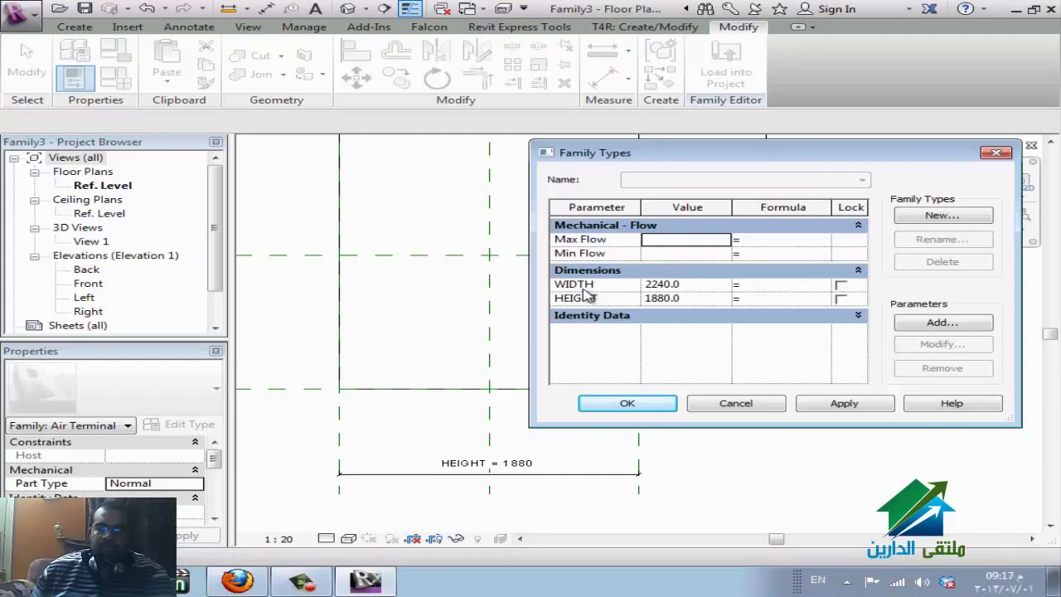
pyautogui.click(699, 284)
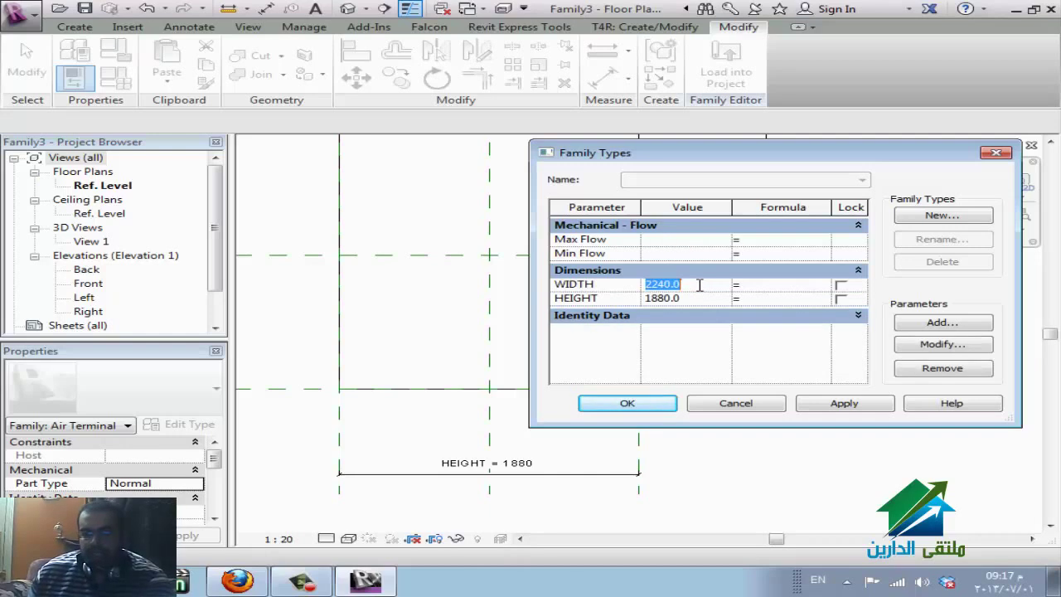
pyautogui.write('3000')
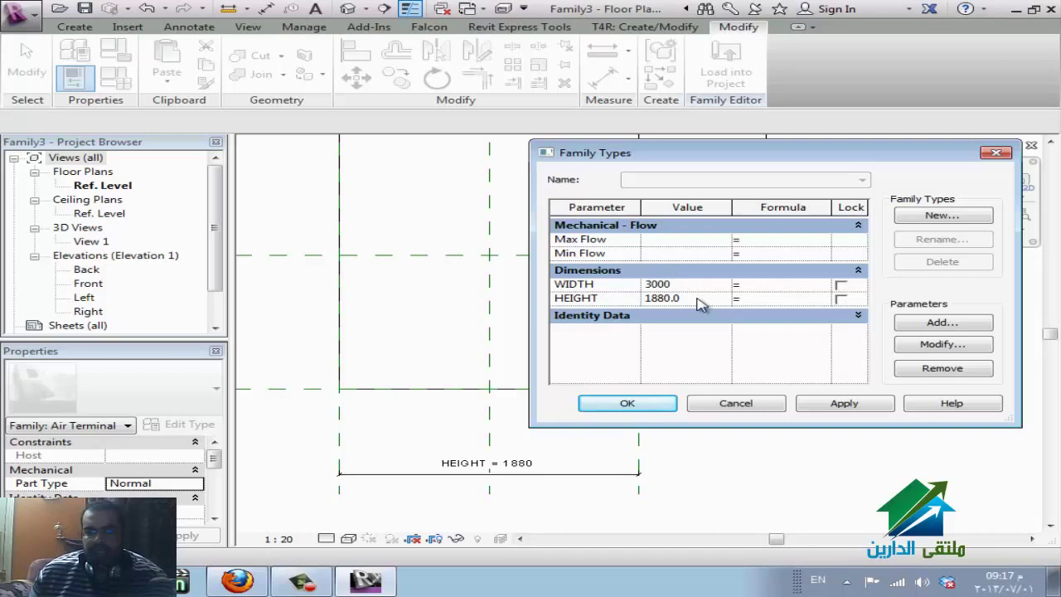
pyautogui.click(699, 298)
pyautogui.write('4000')
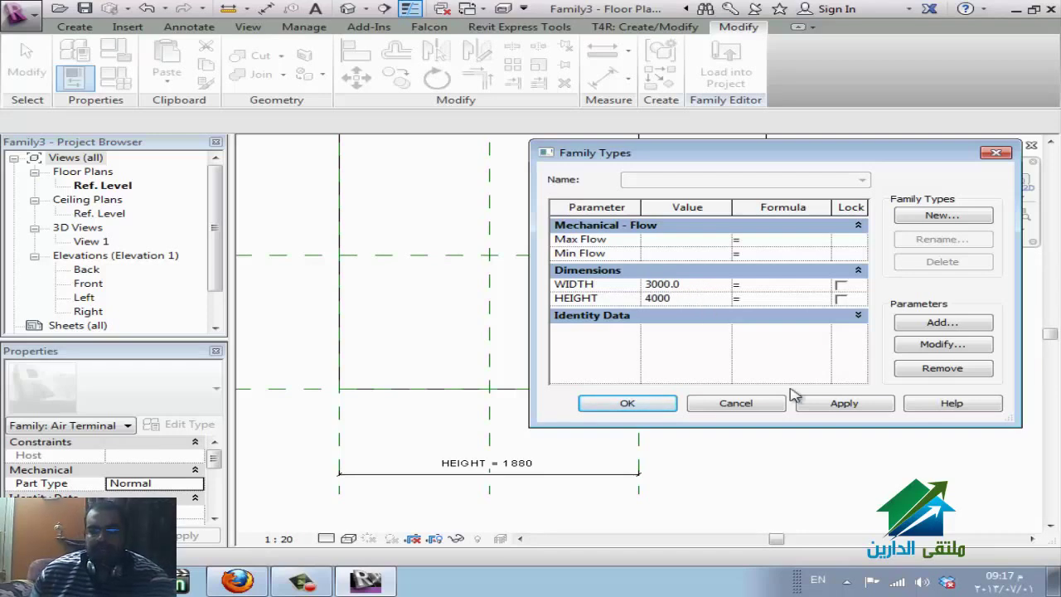
pyautogui.click(798, 398)
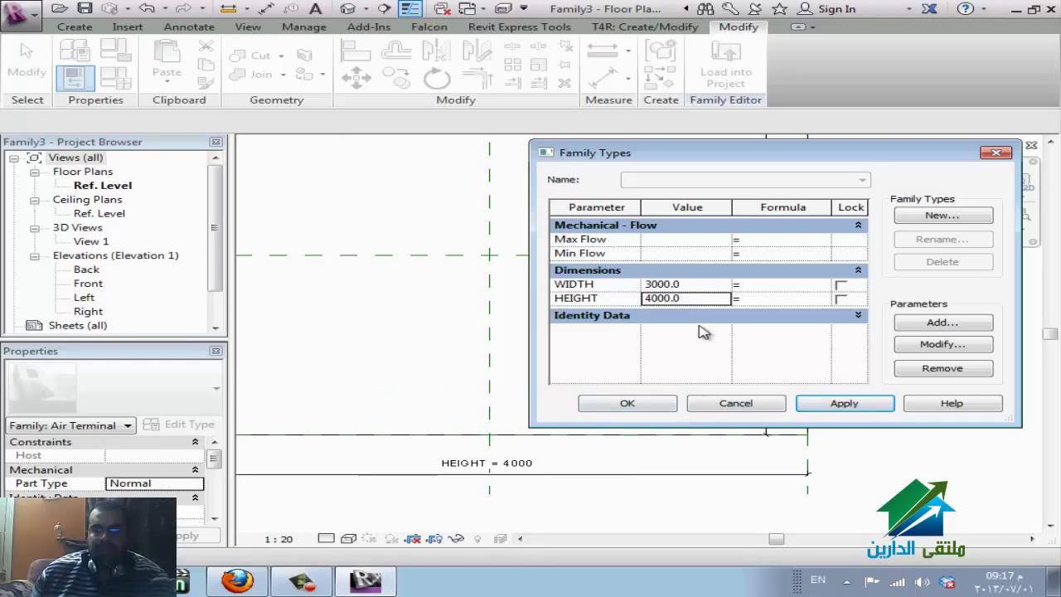
# - Set WIDTH and HEIGHT both to 600, apply and close Family Types
pyautogui.click(693, 284)
pyautogui.write('600')
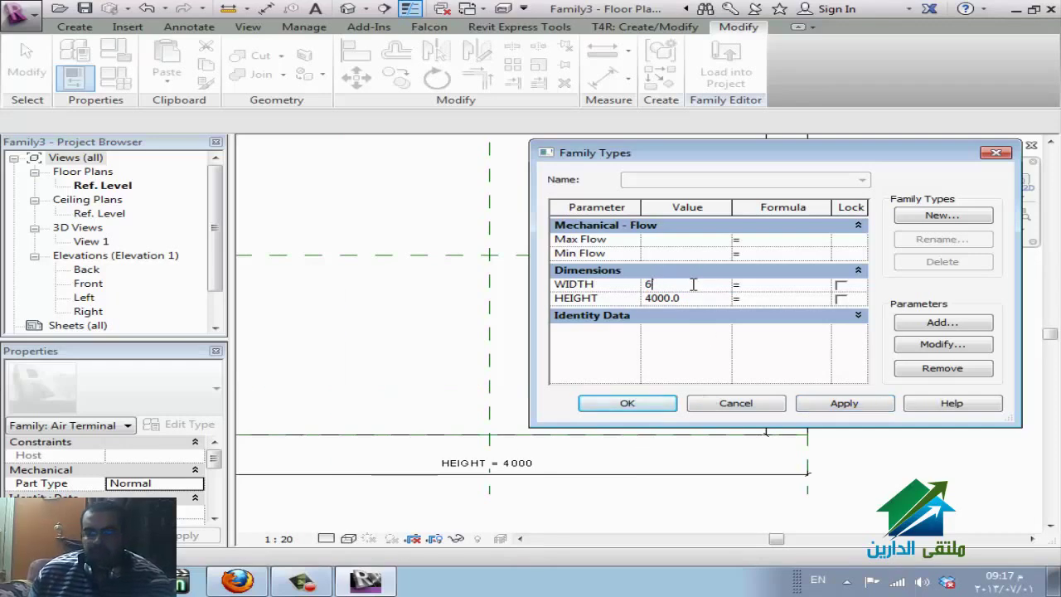
pyautogui.click(693, 299)
pyautogui.write('600')
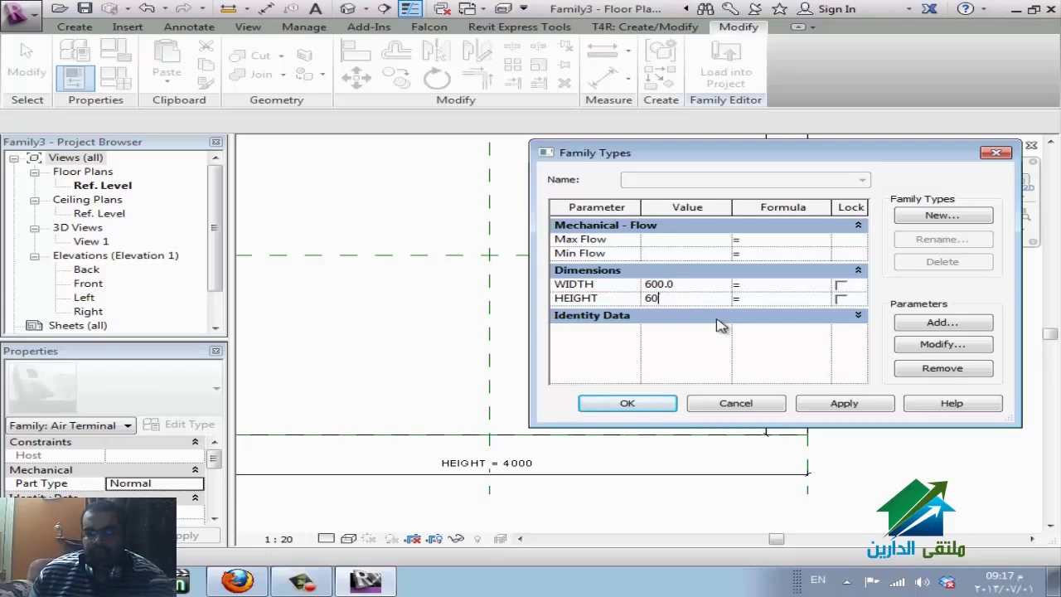
pyautogui.click(844, 404)
pyautogui.click(661, 406)
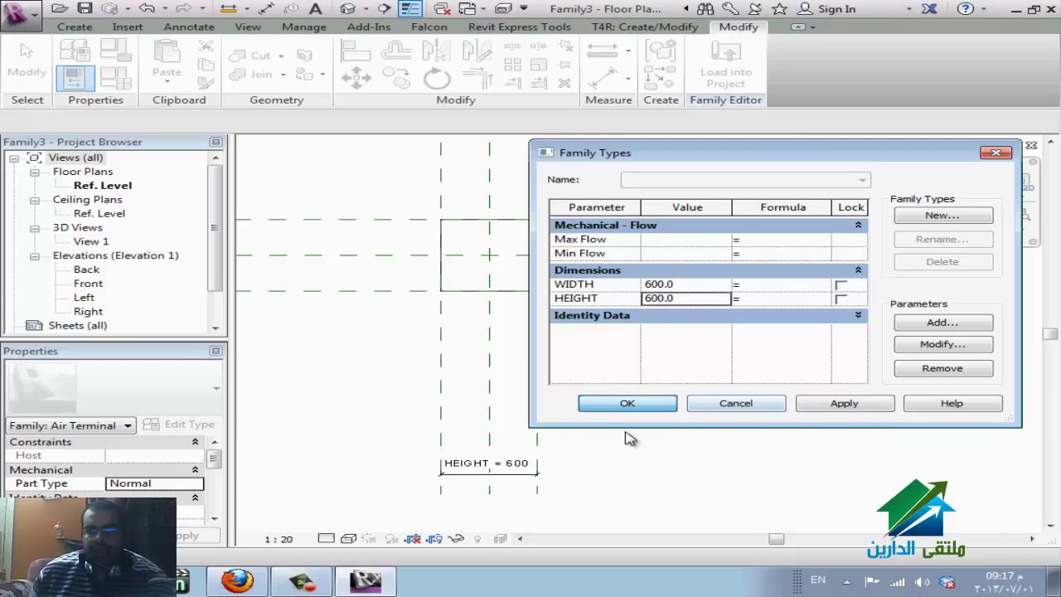
pyautogui.scroll(2, 407, 202)
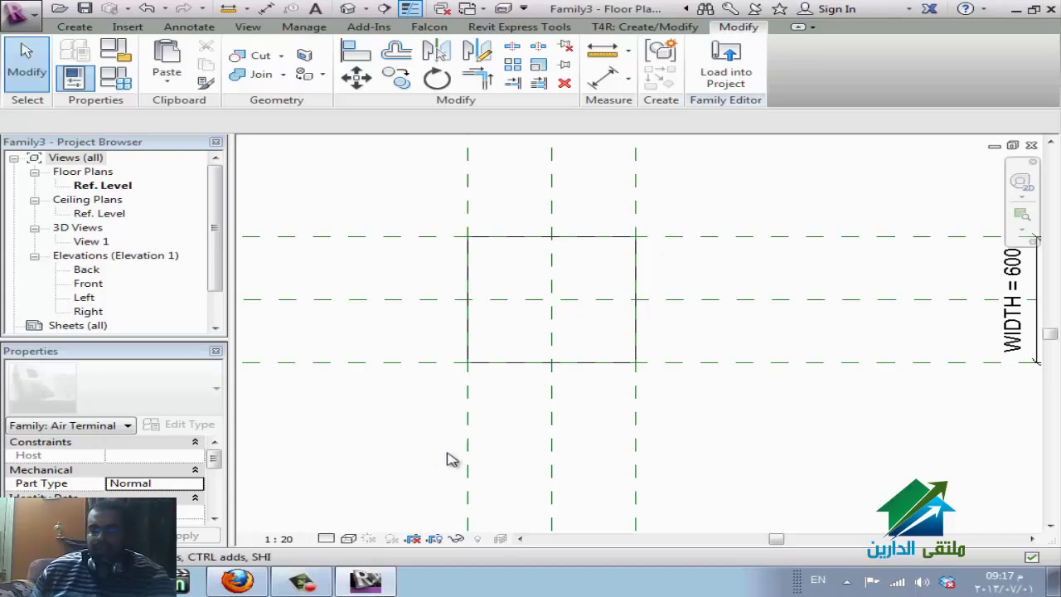
pyautogui.scroll(-2, 725, 412)
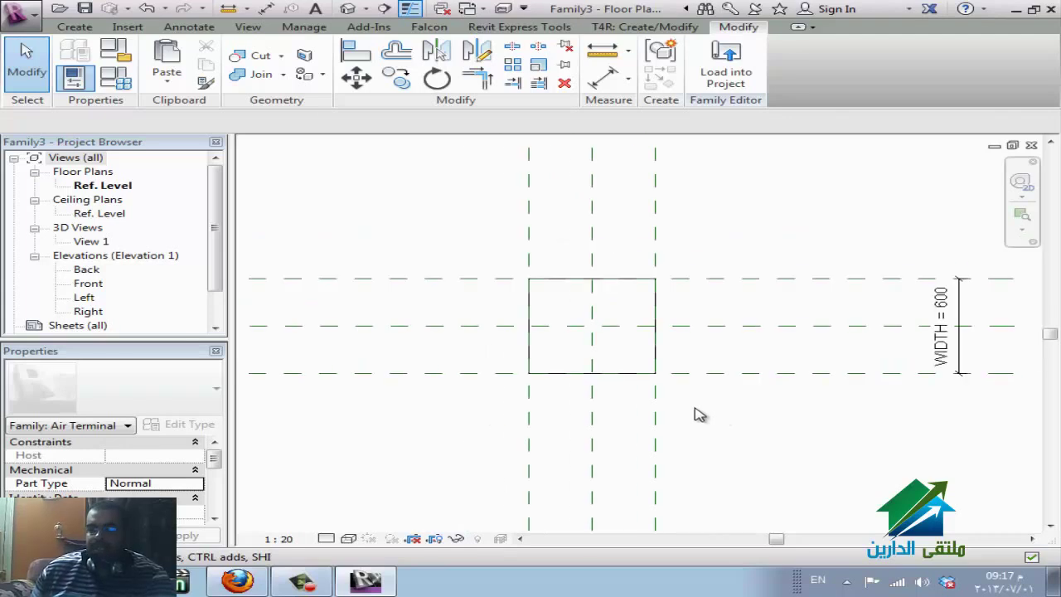
# - In the default 3D view, set WIDTH and HEIGHT to 700, then return to the plan and WizIQ
pyautogui.click(347, 8)
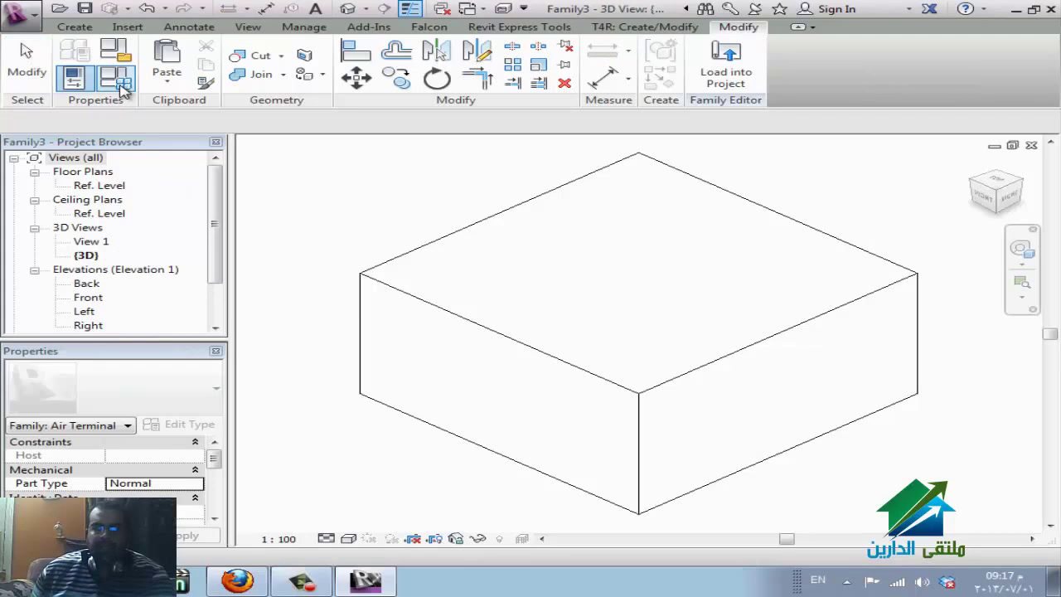
pyautogui.press('f')
pyautogui.press('t')
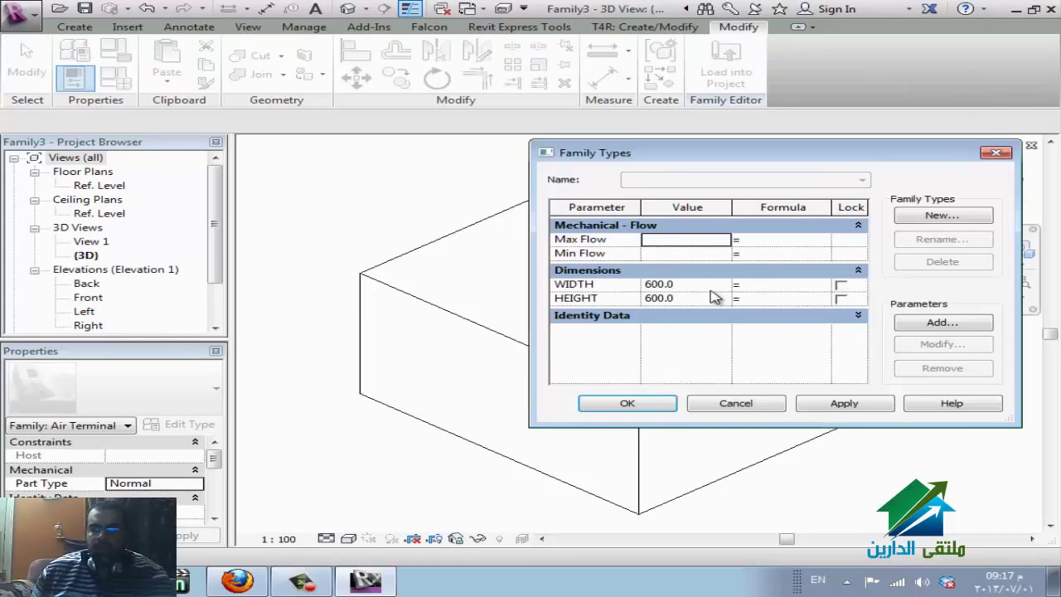
pyautogui.click(711, 289)
pyautogui.write('700')
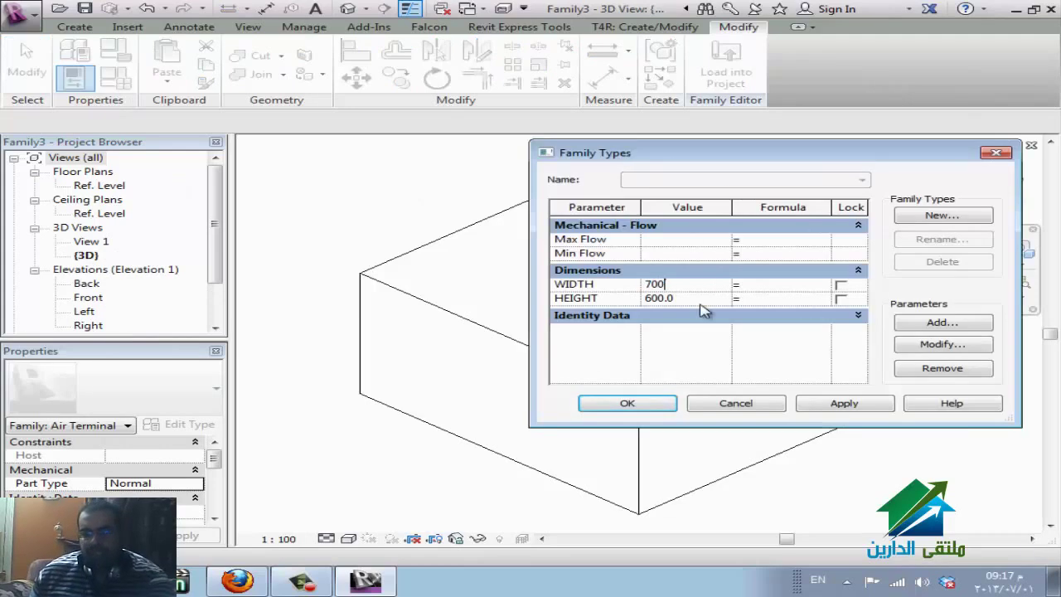
pyautogui.click(701, 303)
pyautogui.write('700')
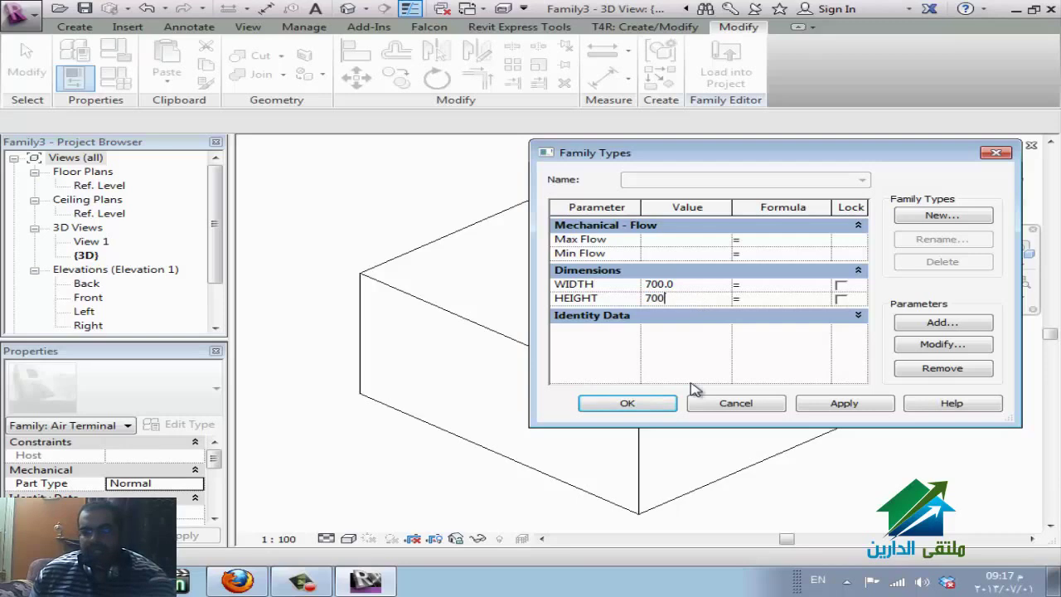
pyautogui.click(841, 404)
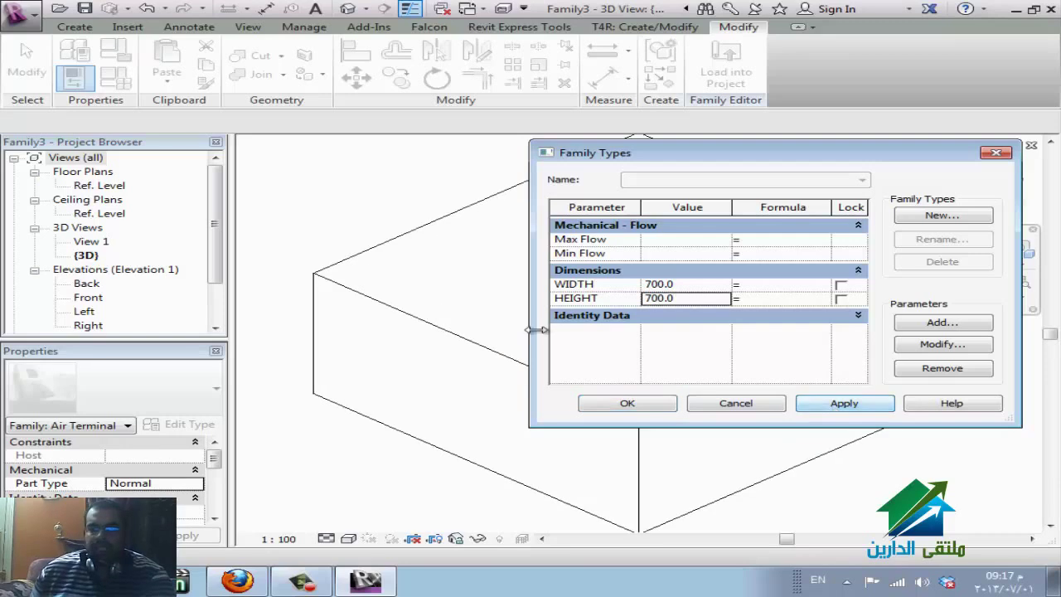
pyautogui.click(609, 402)
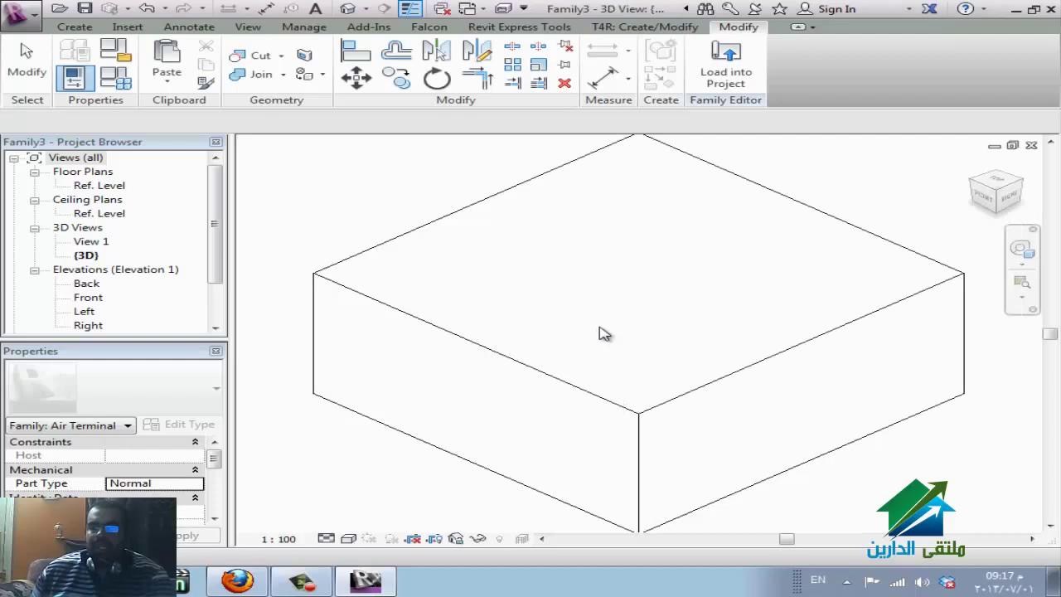
pyautogui.hotkey('ctrl', 'Tab')
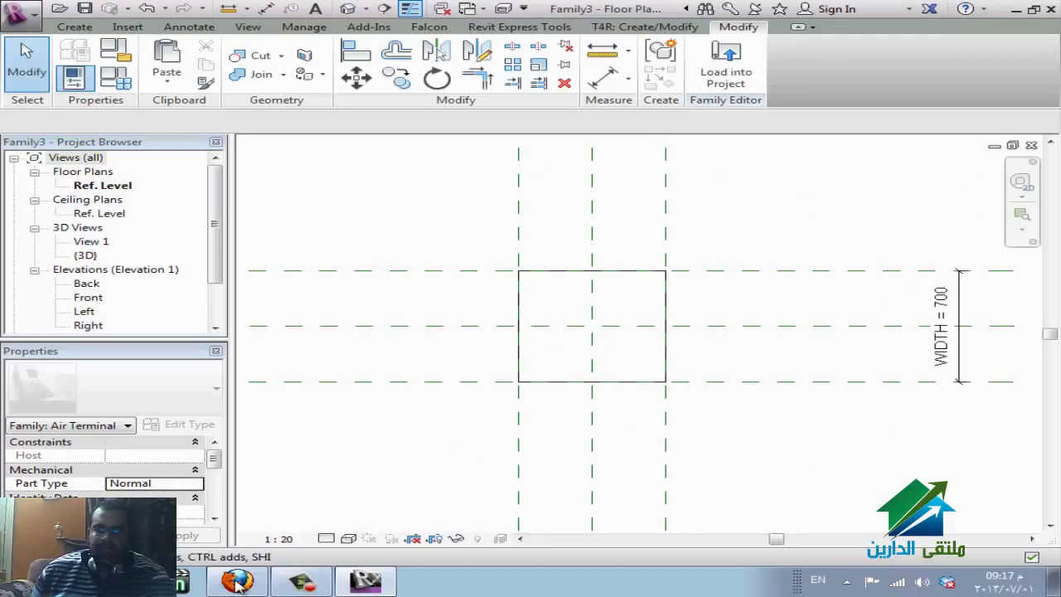
pyautogui.click(238, 581)
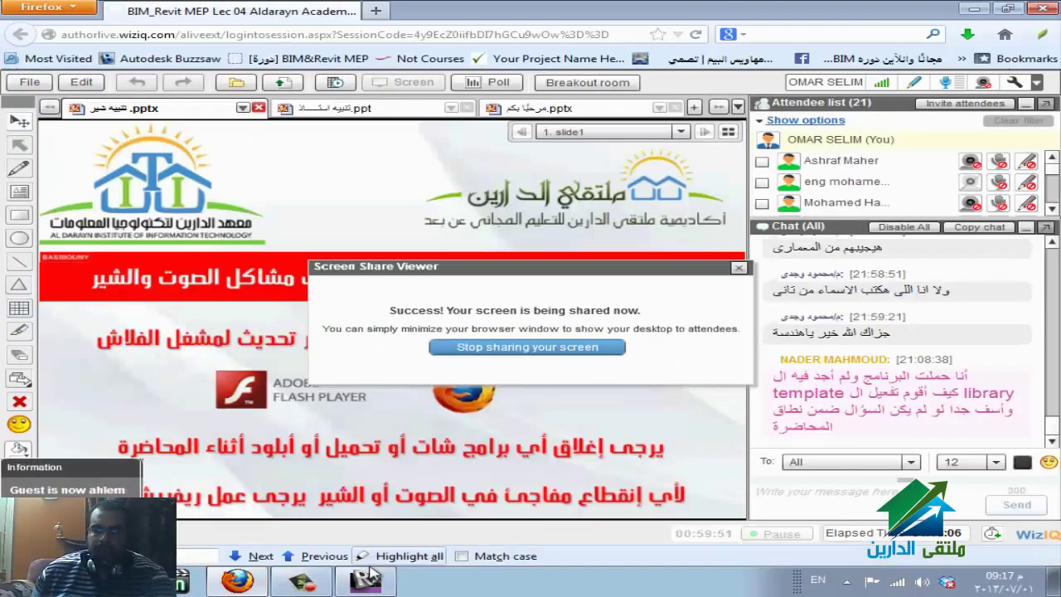
# - Bring Revit back in front of WizIQ and show the Create tab's form tools
pyautogui.click(384, 586)
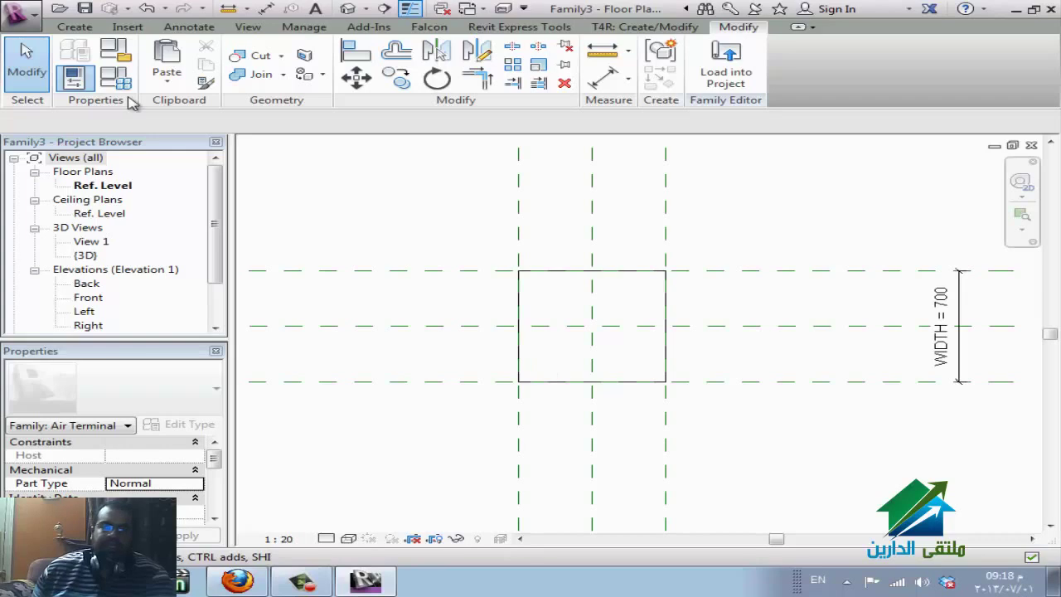
pyautogui.click(91, 28)
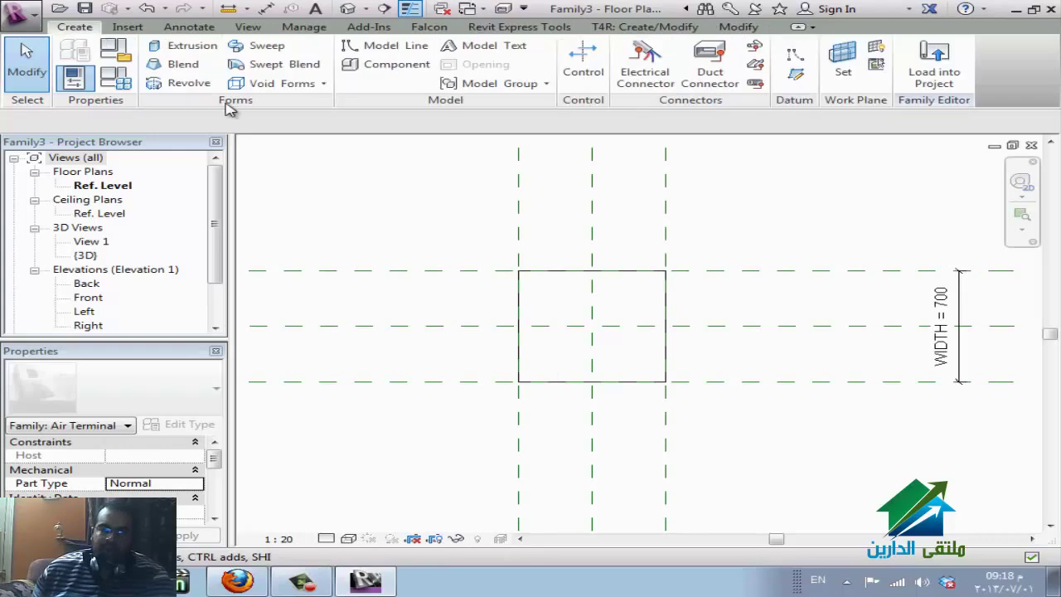
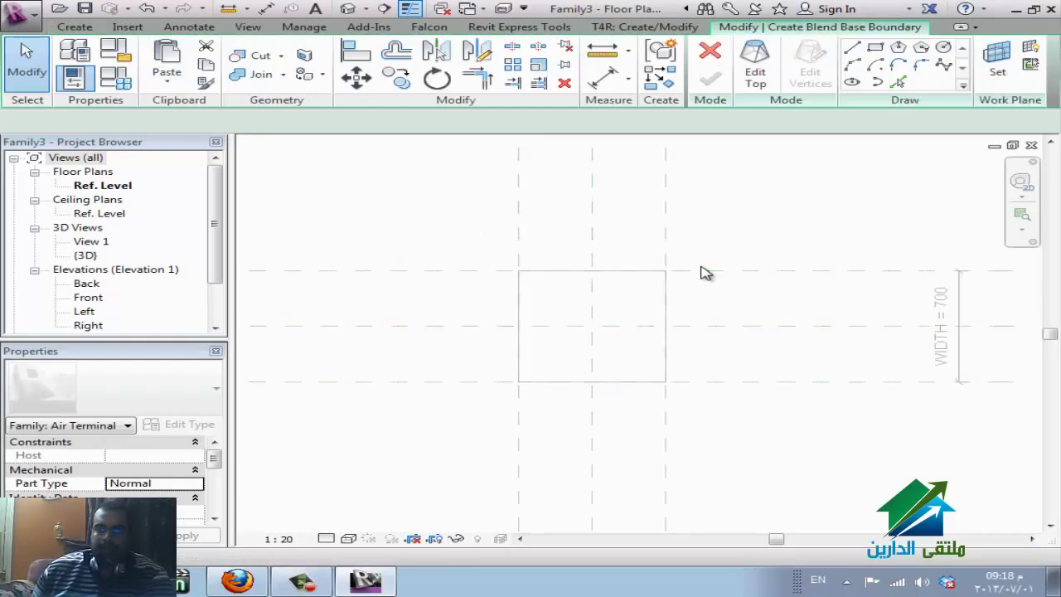
# - Sketch a rectangular boundary over the square and lock its edges to the reference planes
pyautogui.click(881, 57)
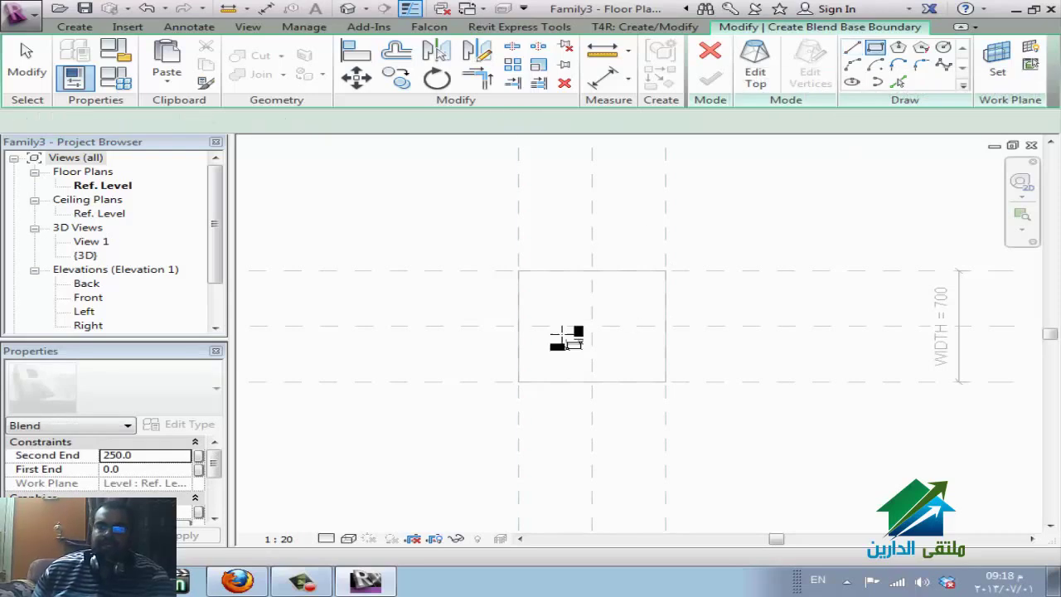
pyautogui.click(519, 270)
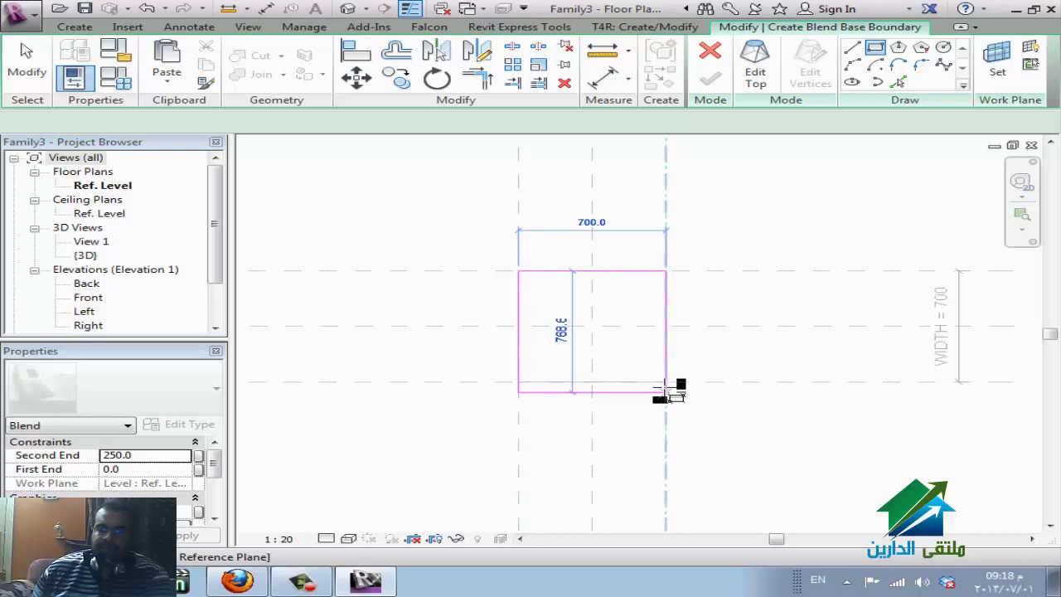
pyautogui.click(665, 386)
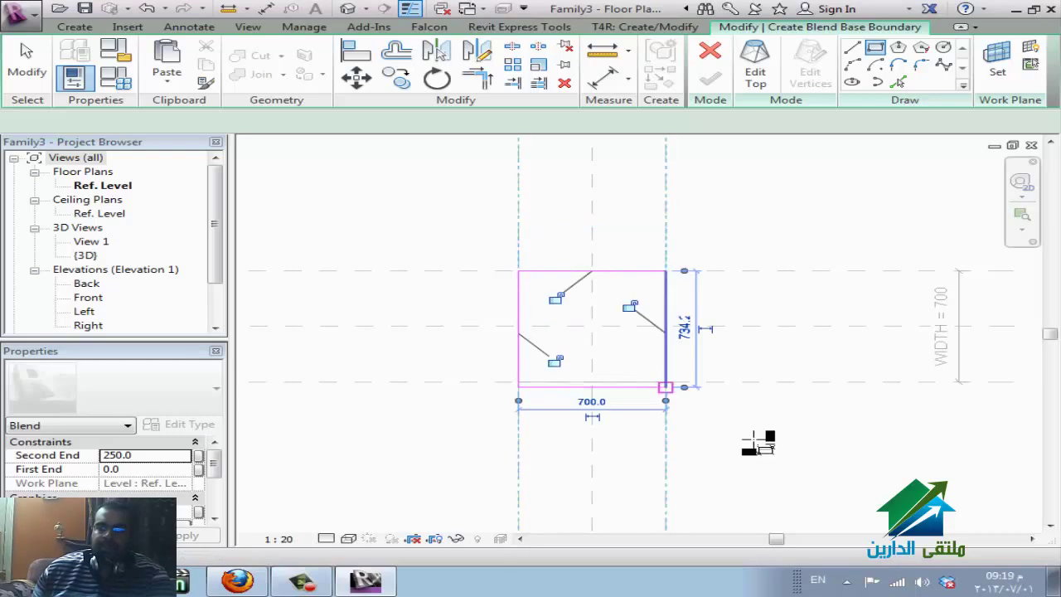
pyautogui.click(555, 297)
pyautogui.click(555, 363)
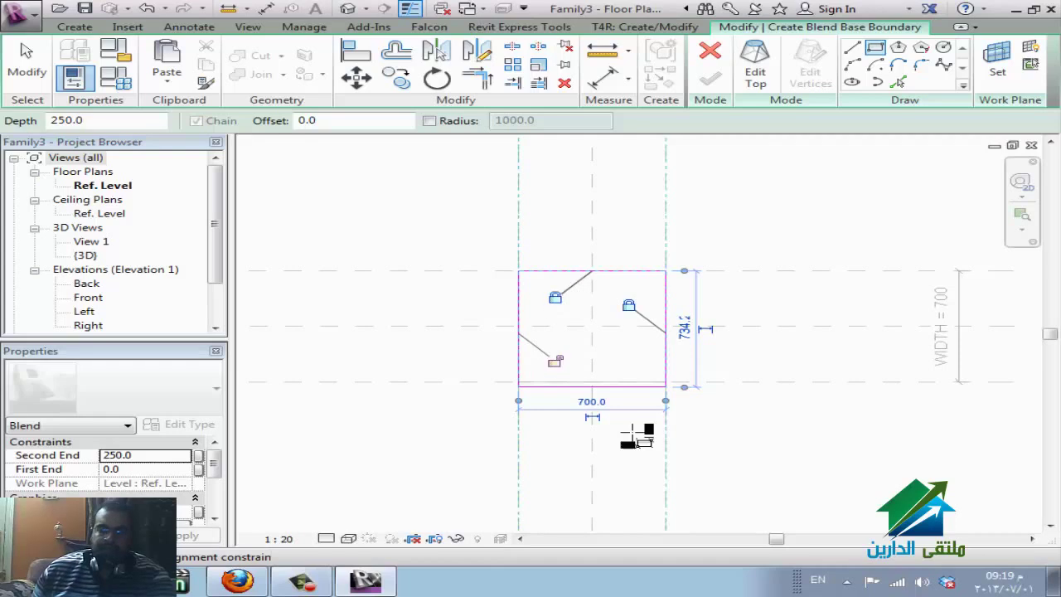
pyautogui.click(621, 396)
pyautogui.press('Escape')
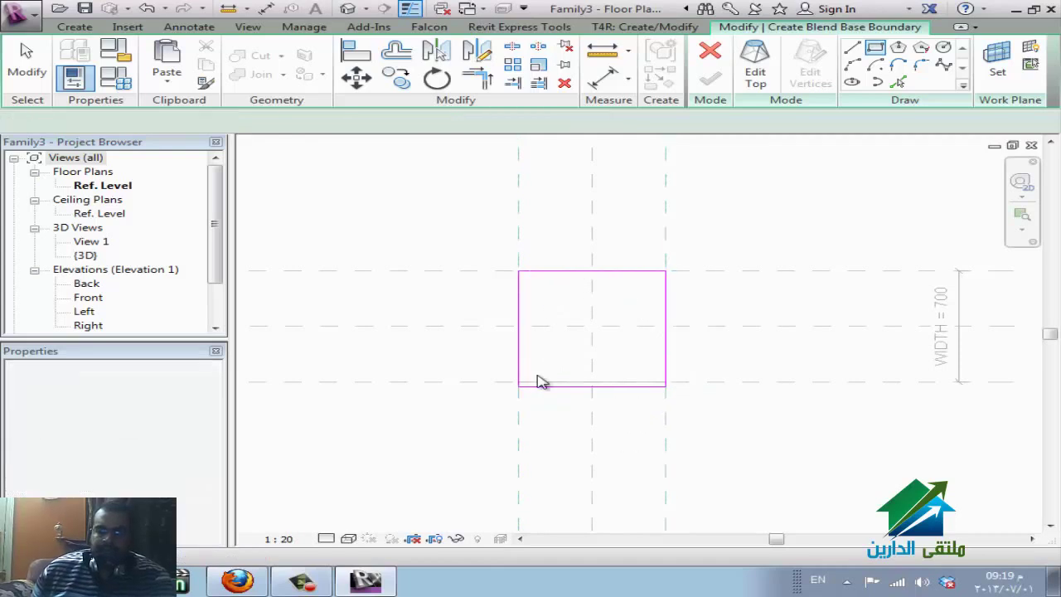
pyautogui.scroll(2, 539, 381)
# - Align the rectangle's bottom boundary line onto the lower reference plane
pyautogui.click(618, 399)
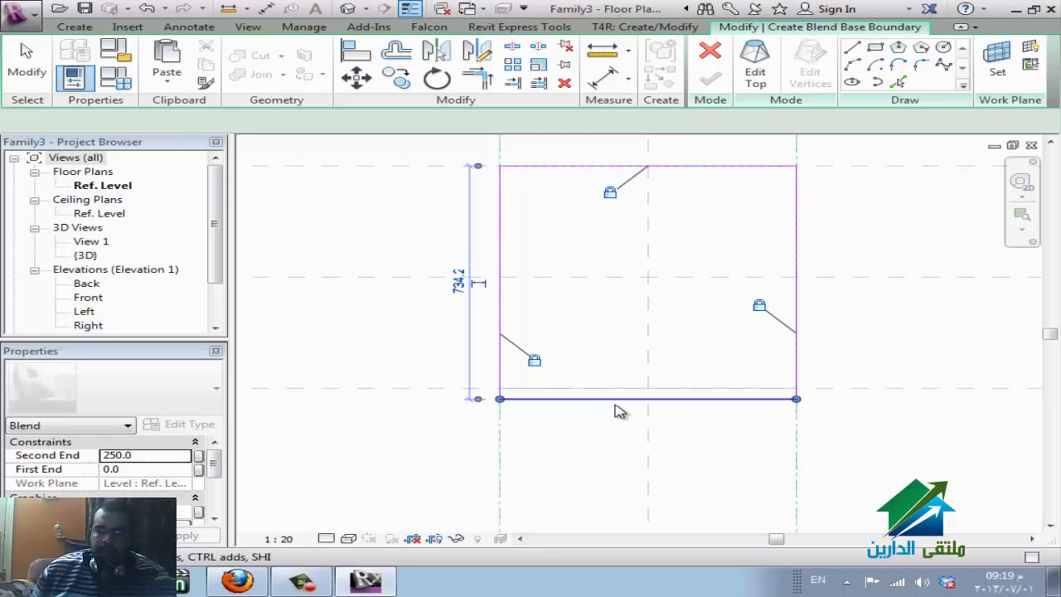
pyautogui.moveTo(619, 389)
pyautogui.mouseDown()
pyautogui.moveTo(762, 398)
pyautogui.moveTo(721, 395)
pyautogui.mouseUp()
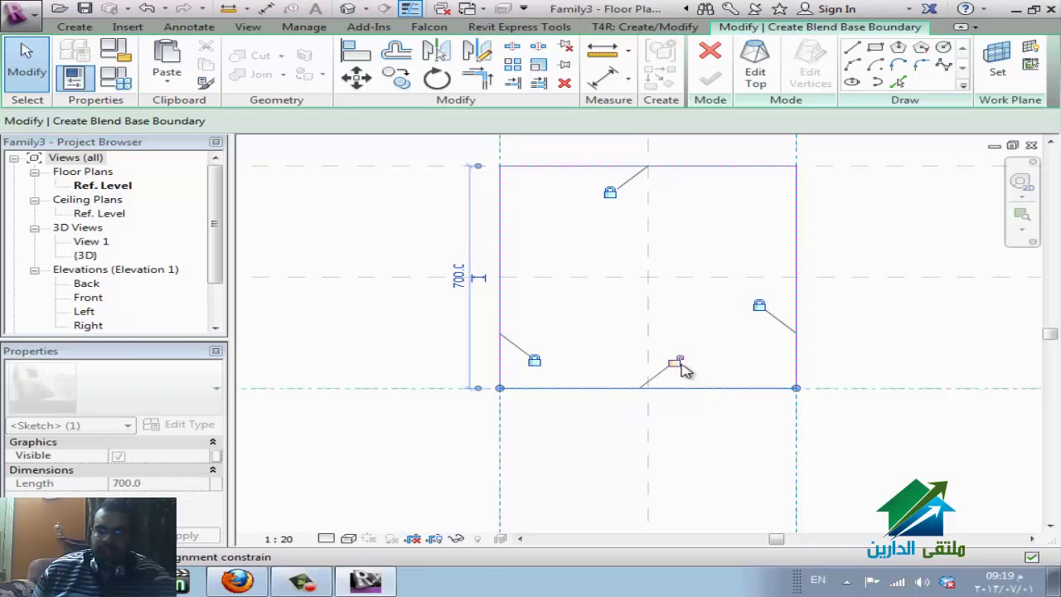
pyautogui.scroll(-3, 508, 364)
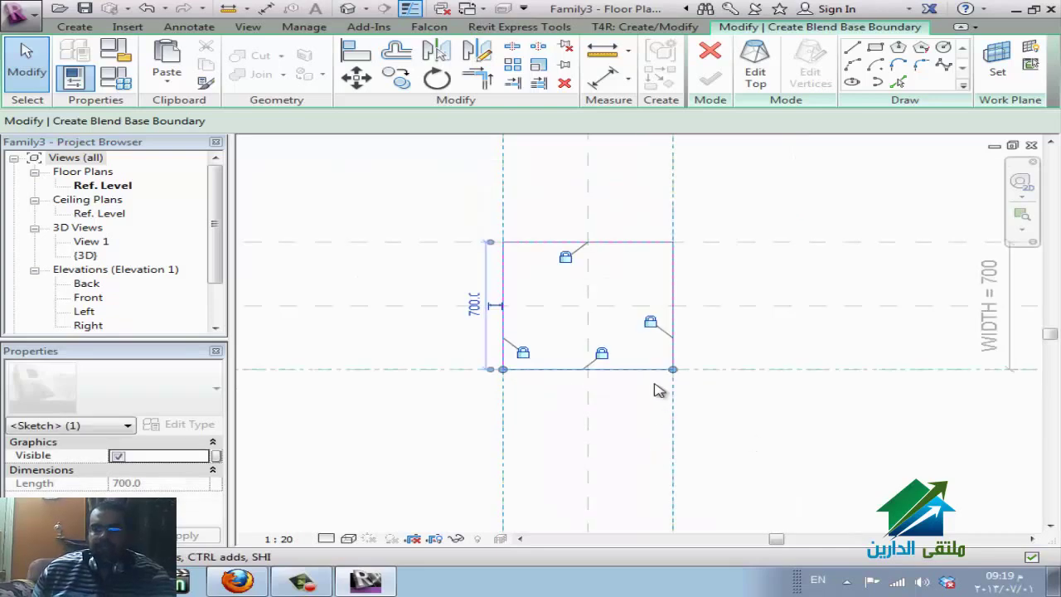
pyautogui.scroll(-2, 659, 389)
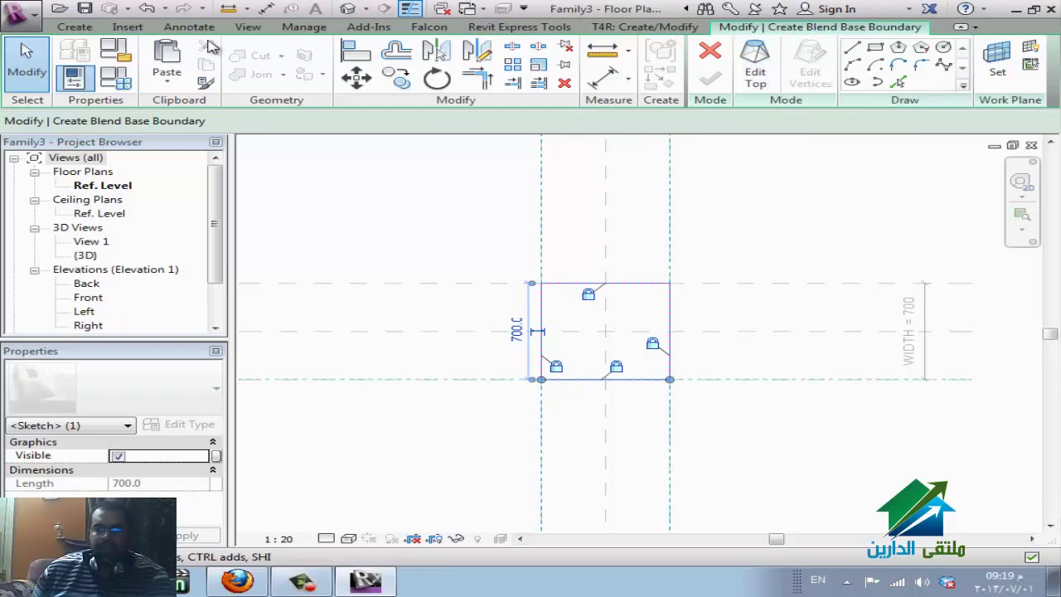
# - Cancel the blend sketch and confirm discarding it
pyautogui.click(79, 27)
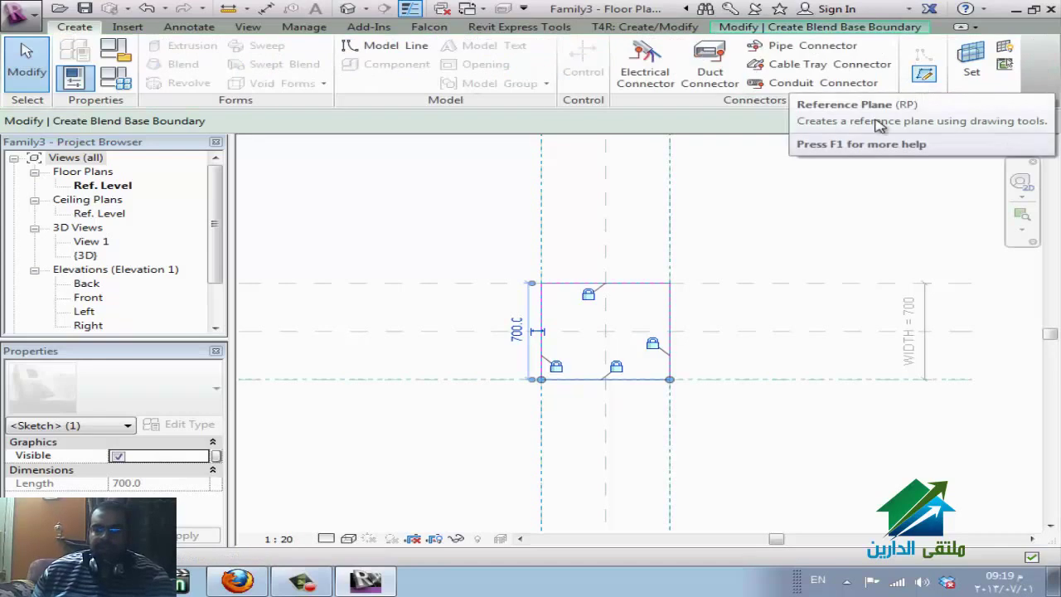
pyautogui.click(742, 27)
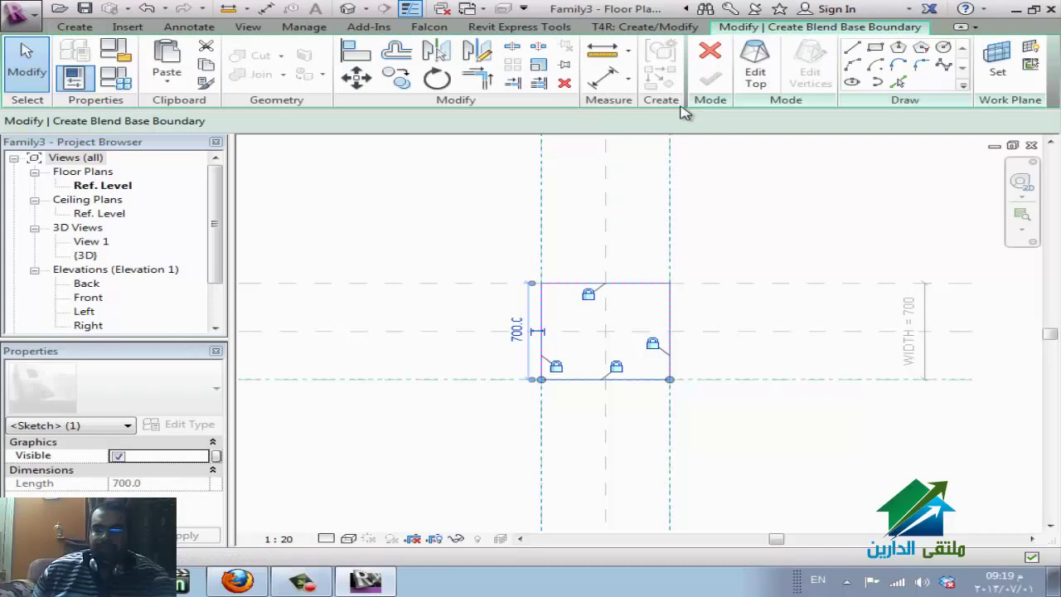
pyautogui.click(710, 55)
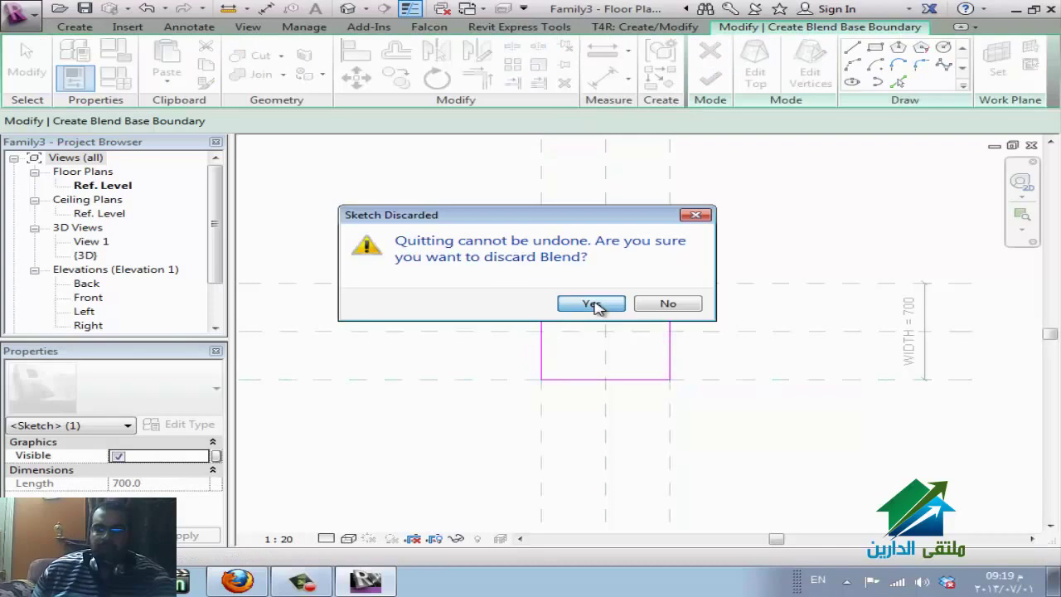
pyautogui.click(594, 303)
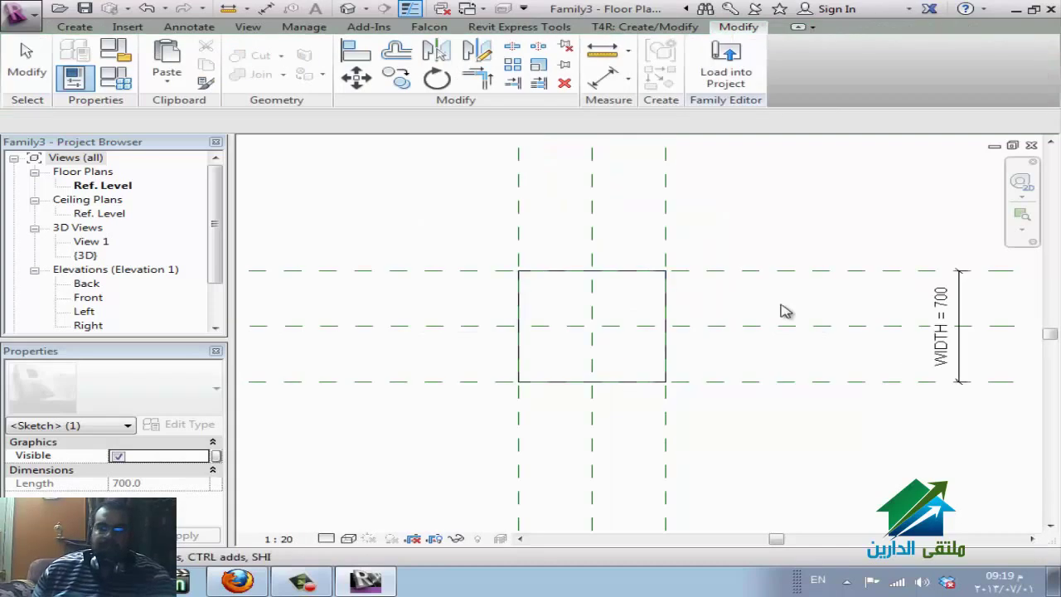
# - Draw a horizontal reference plane across the square
pyautogui.scroll(-2, 783, 310)
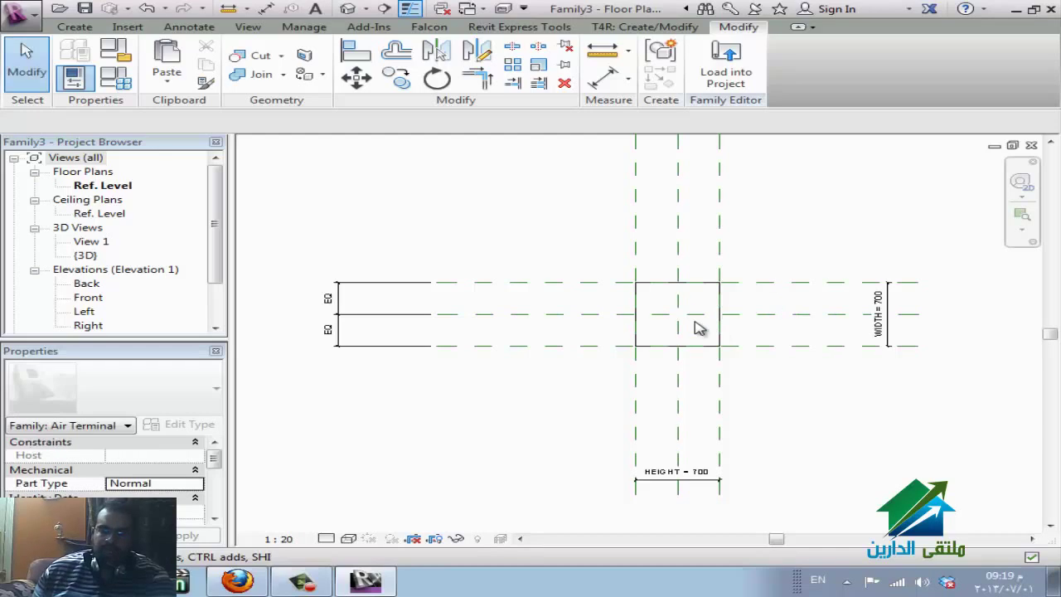
pyautogui.click(74, 26)
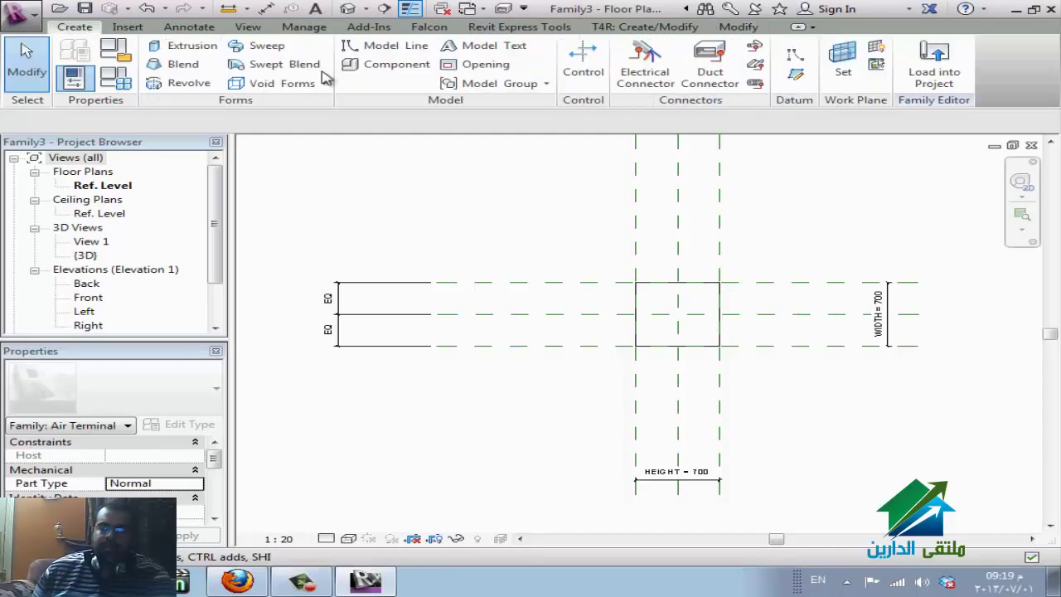
pyautogui.click(798, 97)
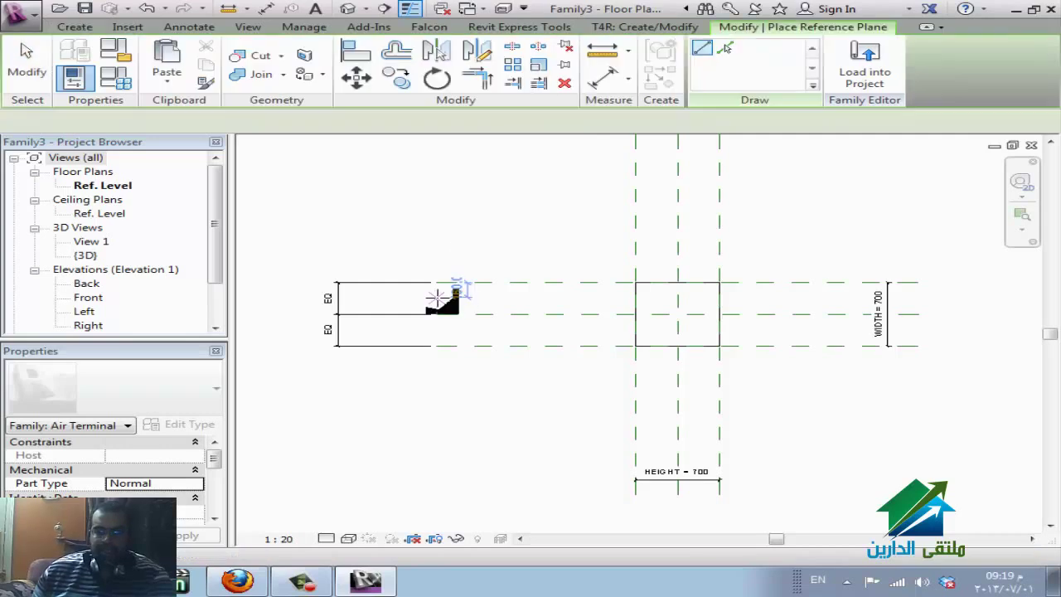
pyautogui.click(436, 297)
pyautogui.press('Escape')
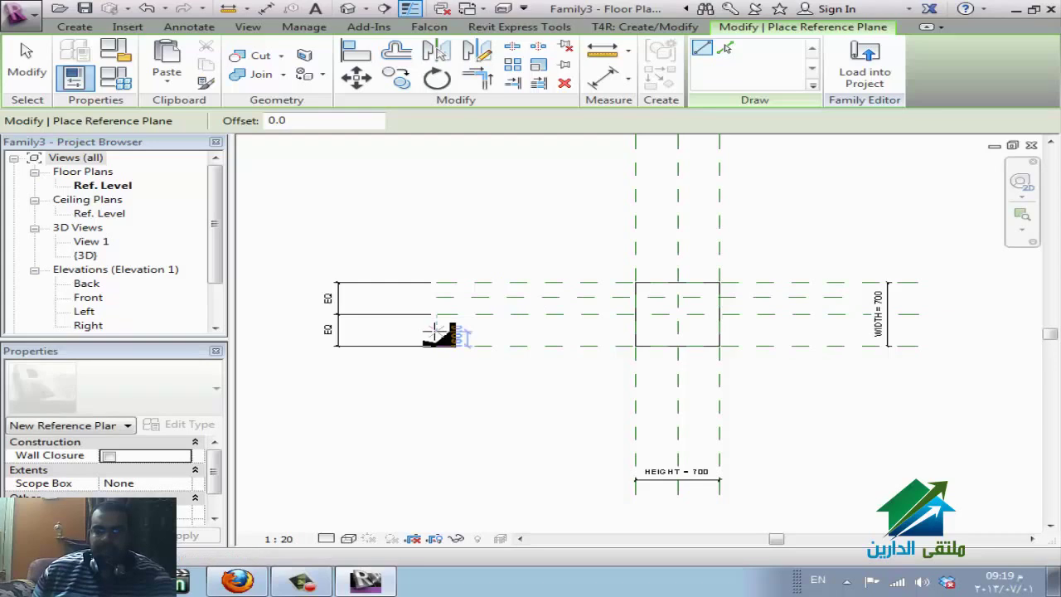
pyautogui.click(841, 330)
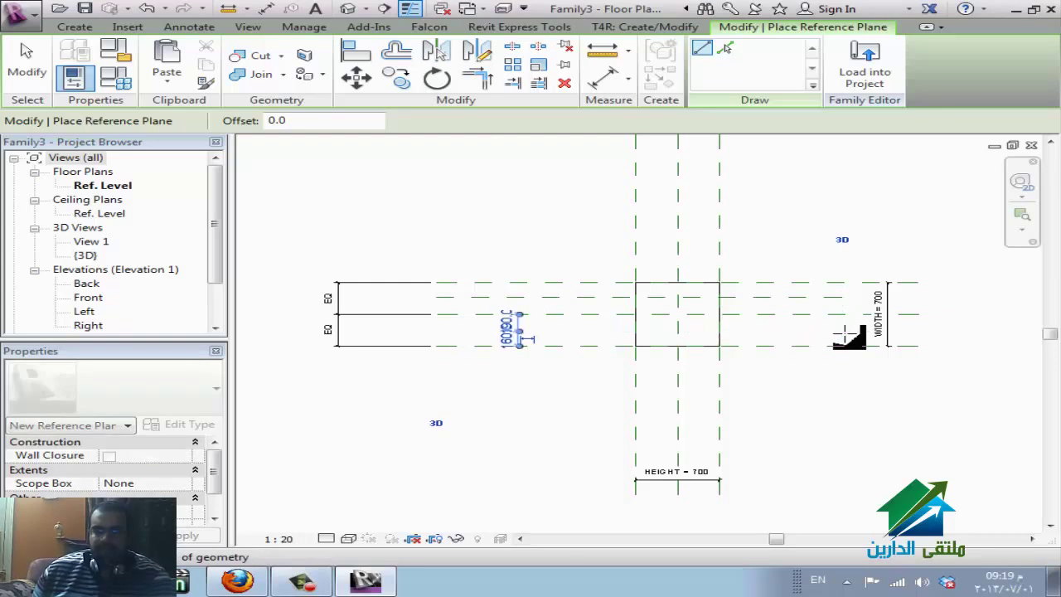
# - Draw two vertical reference planes through the square from bottom to top
pyautogui.click(656, 444)
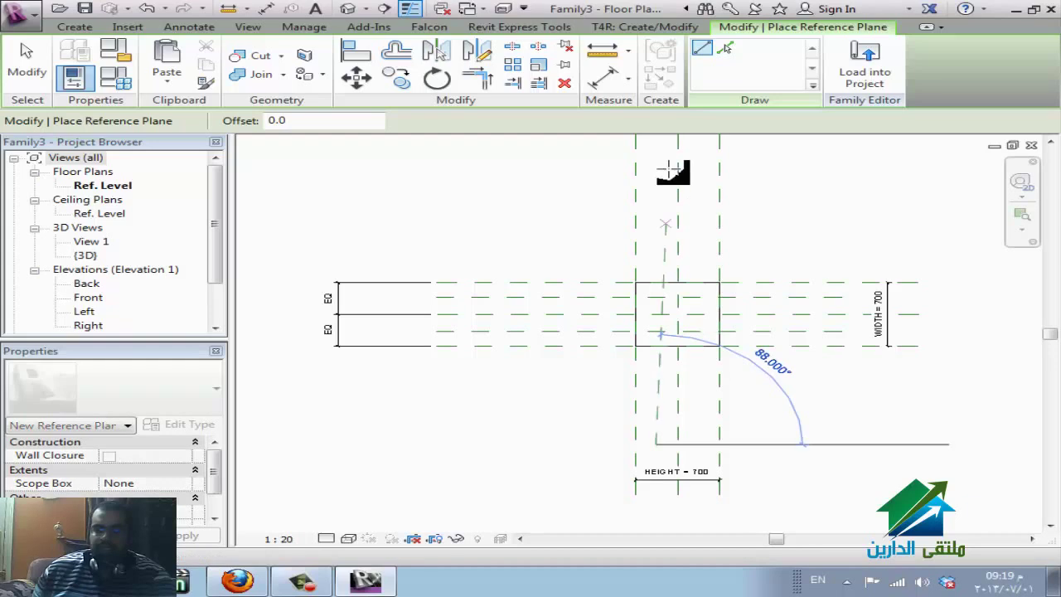
pyautogui.click(659, 154)
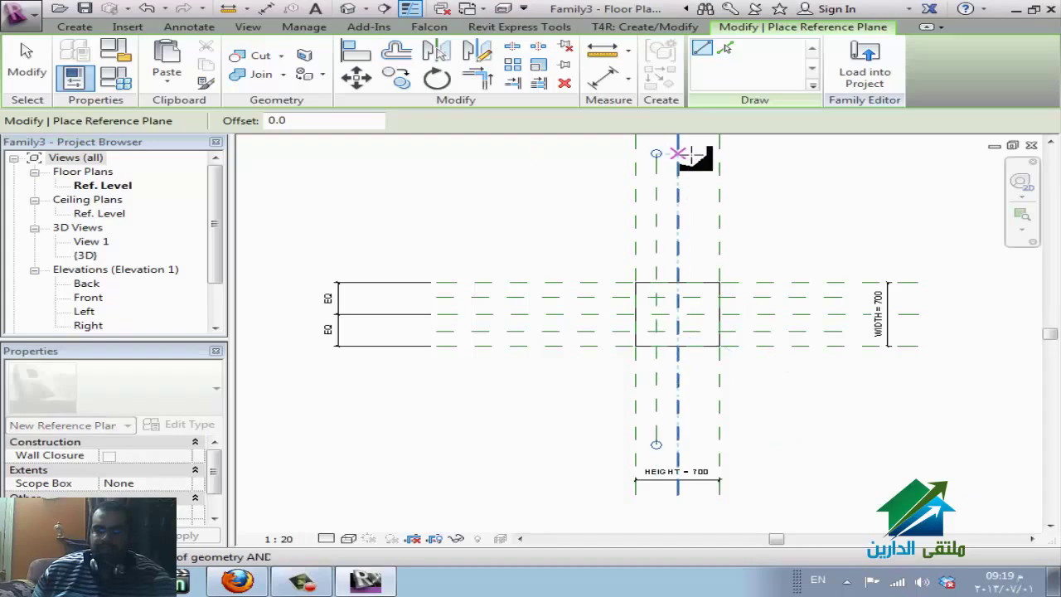
pyautogui.click(702, 154)
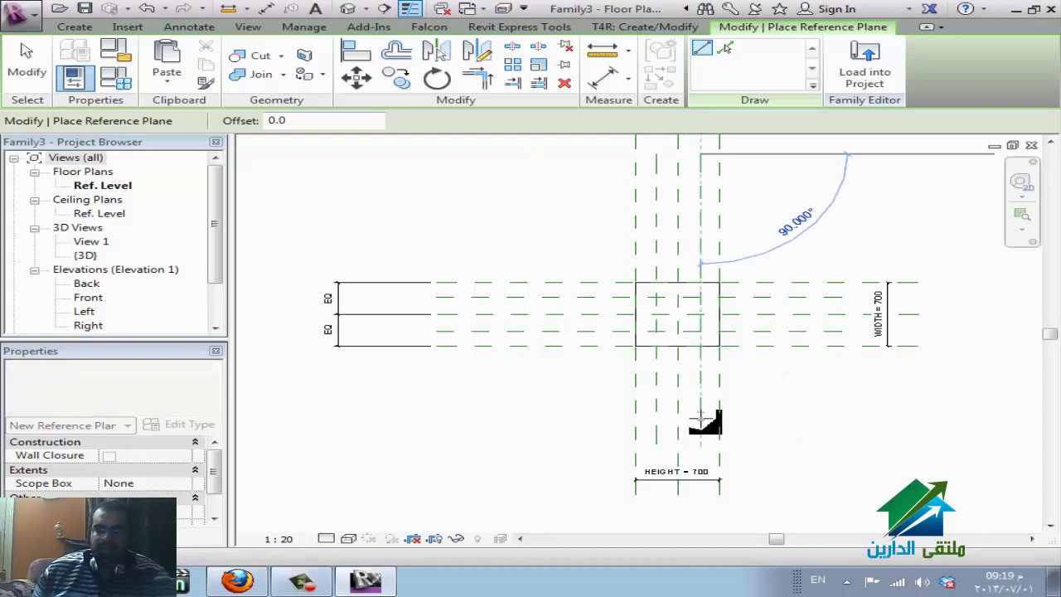
pyautogui.click(702, 445)
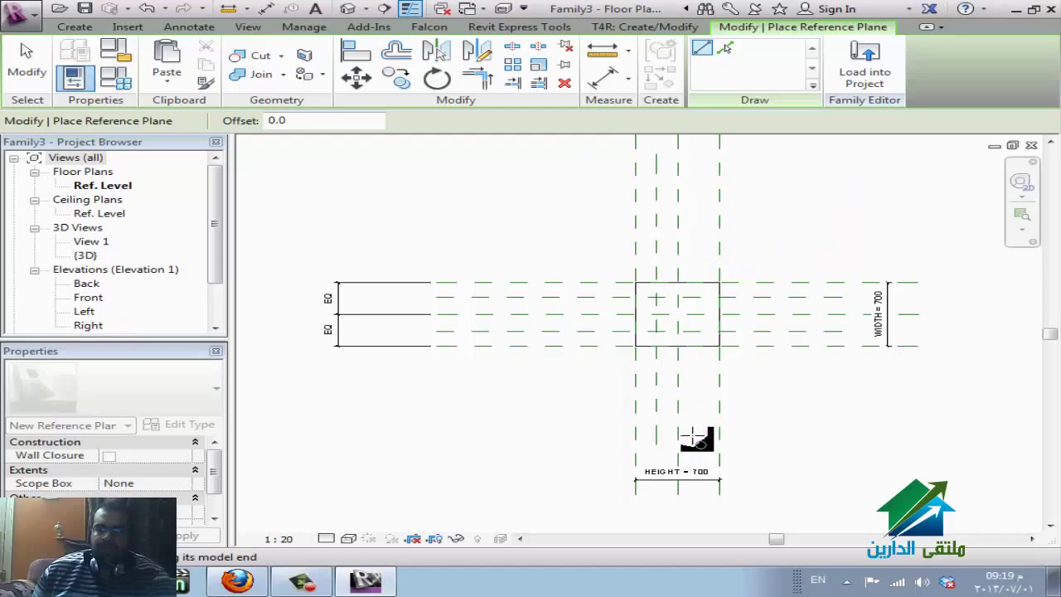
pyautogui.scroll(2, 696, 431)
pyautogui.press('Escape')
pyautogui.press('Escape')
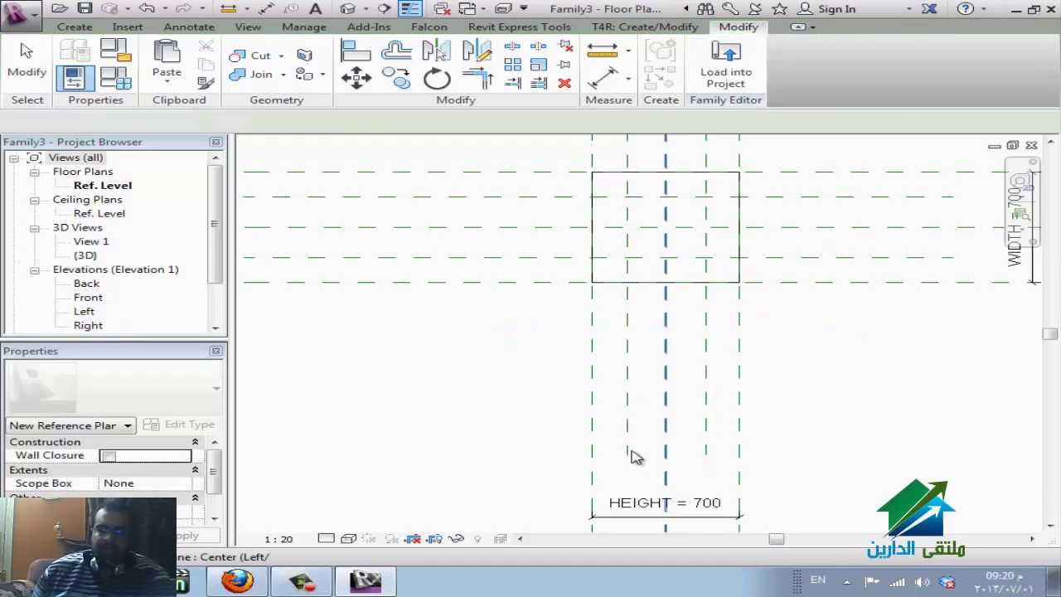
pyautogui.scroll(-2, 630, 455)
pyautogui.scroll(2, 298, 327)
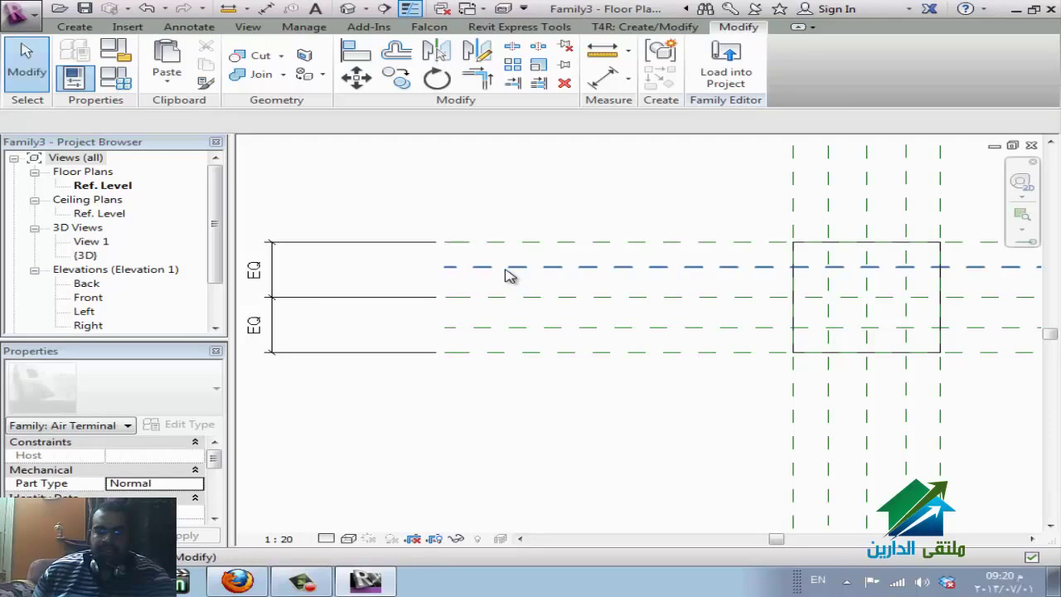
# - Add DI aligned dimension strings across the horizontal (190/190) and vertical (182/190) planes
pyautogui.press('d')
pyautogui.press('i')
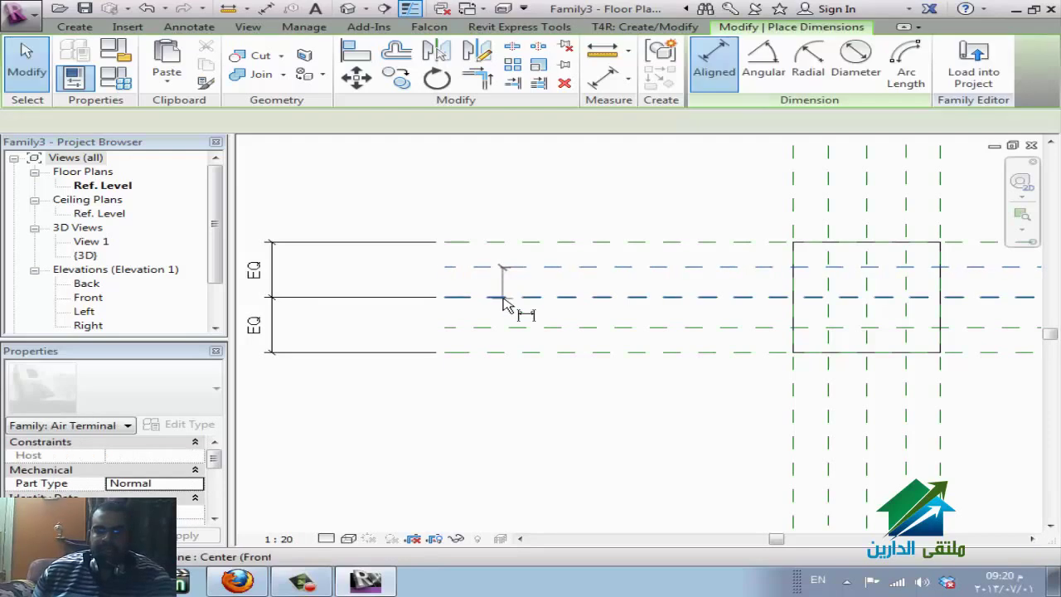
pyautogui.click(503, 297)
pyautogui.click(504, 327)
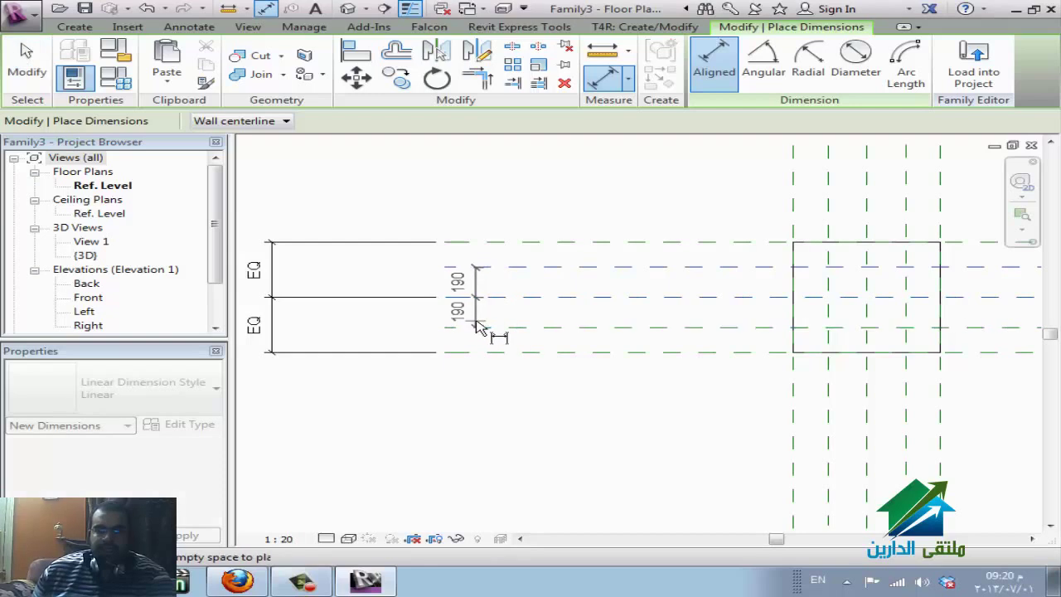
pyautogui.click(476, 326)
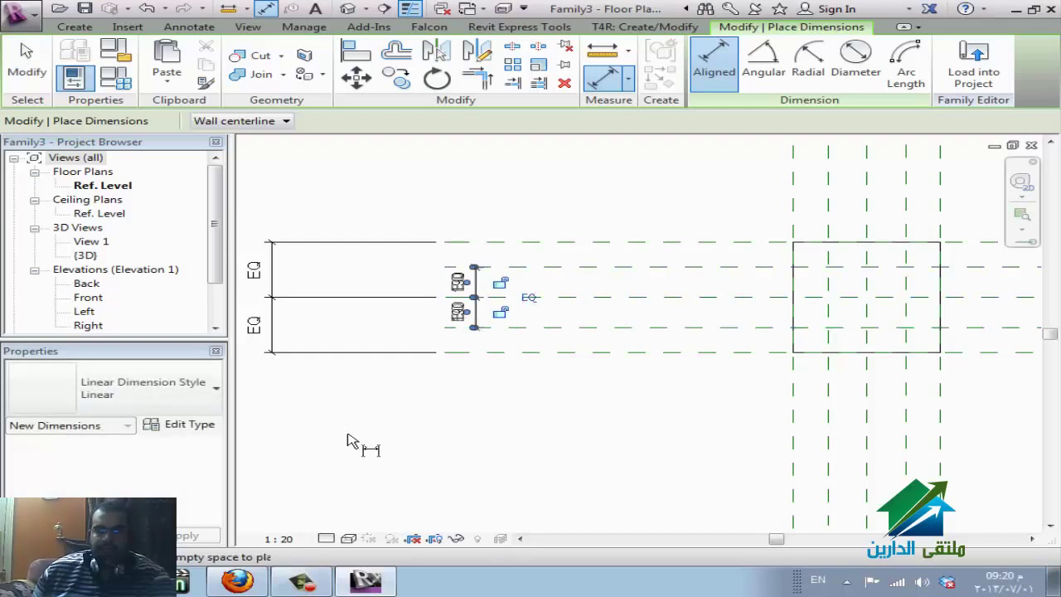
pyautogui.keyDown('shift'); pyautogui.hscroll(5, 813, 307); pyautogui.keyUp('shift')
pyautogui.keyDown('ctrl'); pyautogui.scroll(2, 812, 307); pyautogui.keyUp('ctrl')
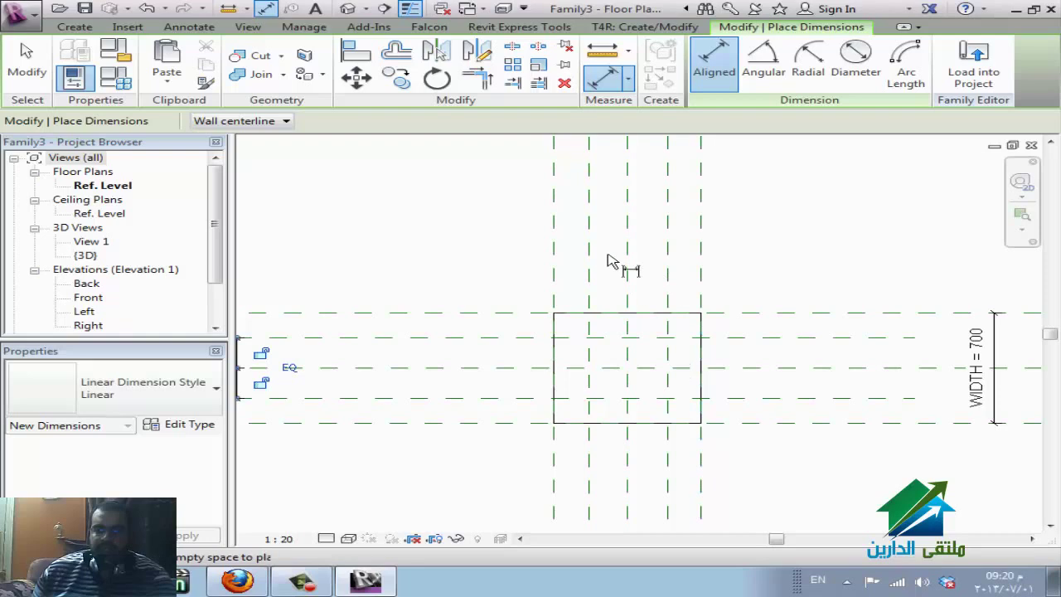
pyautogui.click(589, 228)
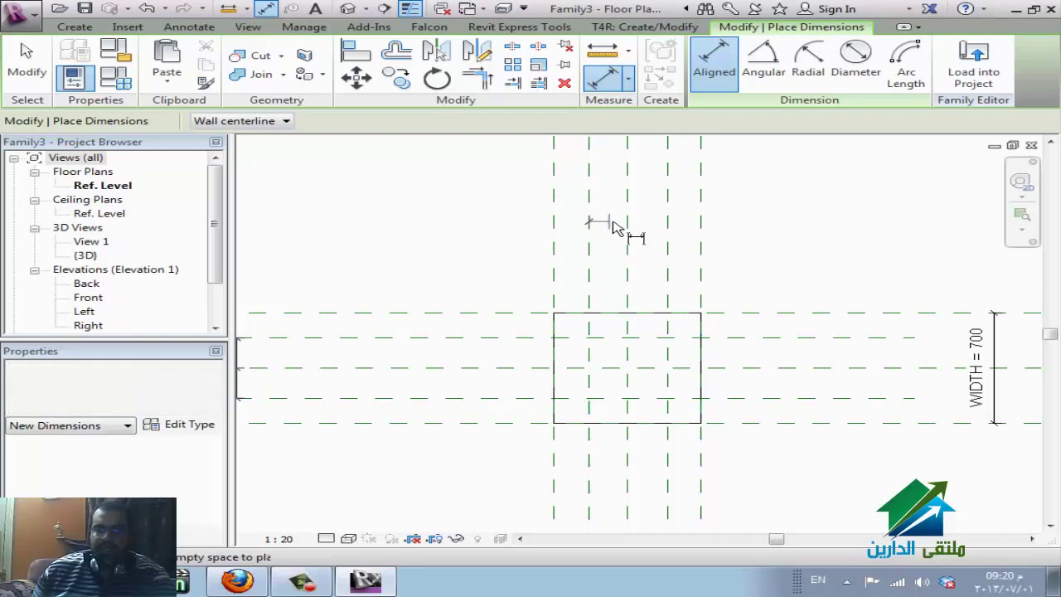
pyautogui.click(668, 234)
pyautogui.click(638, 184)
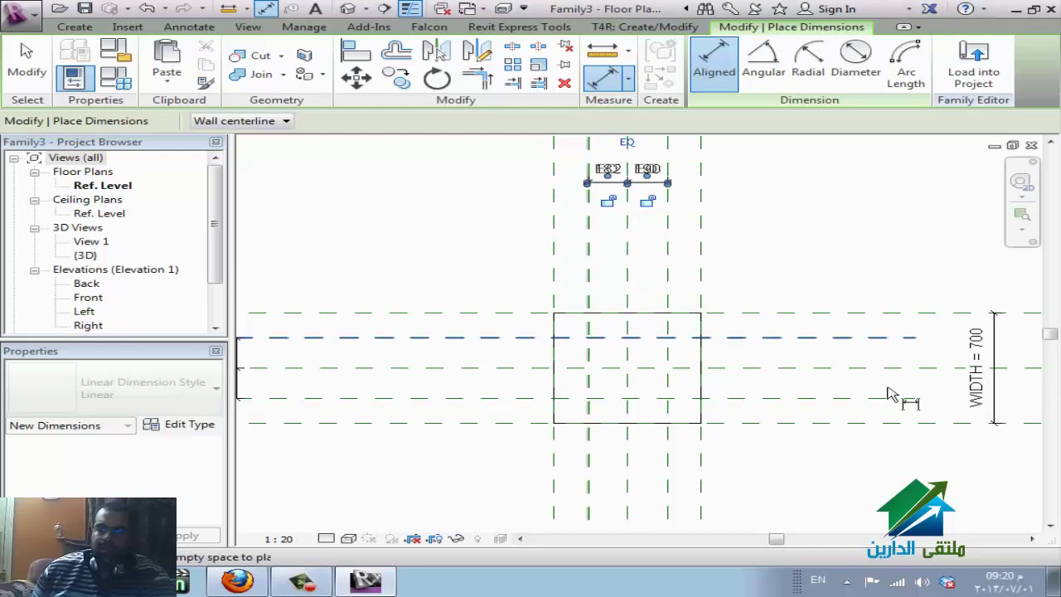
pyautogui.scroll(2, 911, 398)
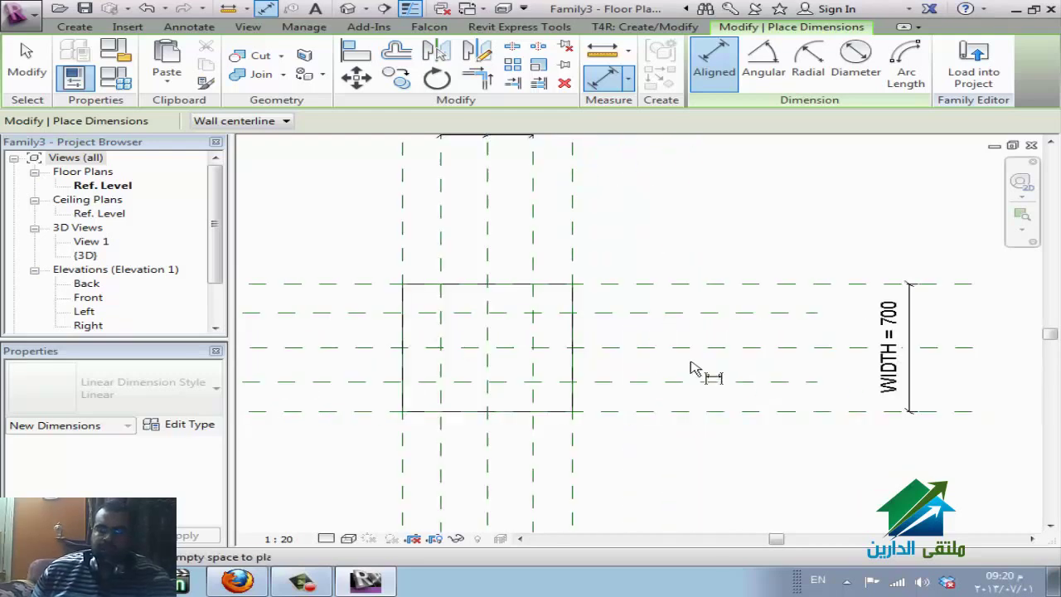
# - Dimension the inner reference planes at 380 vertically and horizontally
pyautogui.click(674, 313)
pyautogui.click(687, 381)
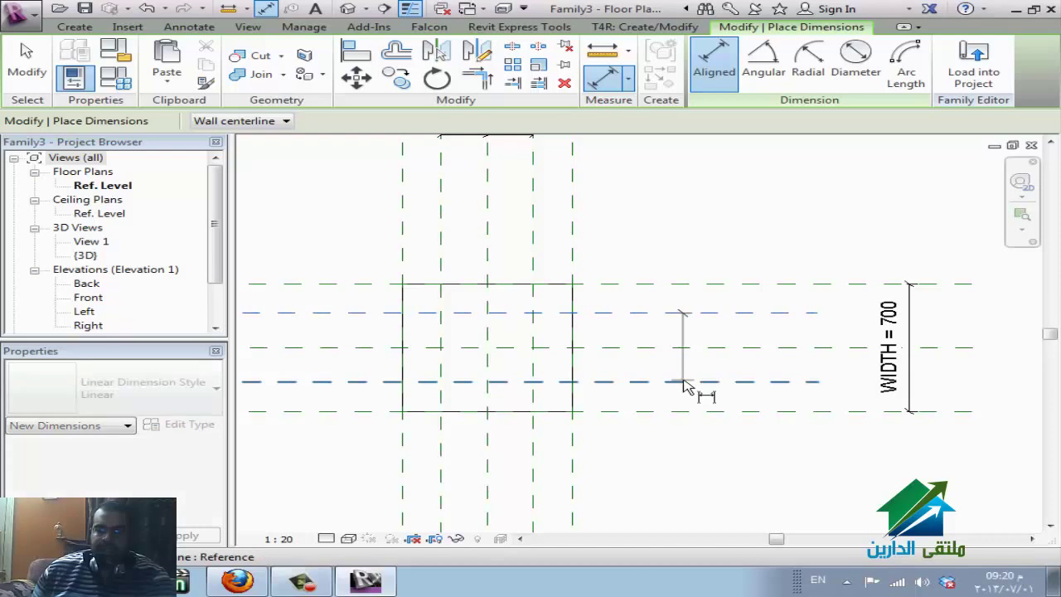
pyautogui.click(661, 394)
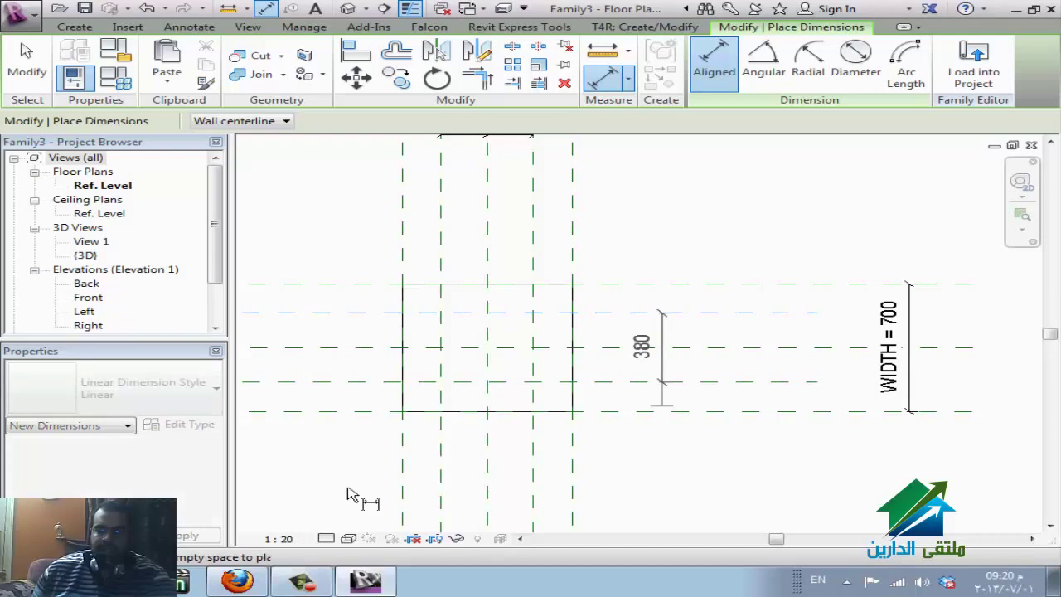
pyautogui.click(708, 404)
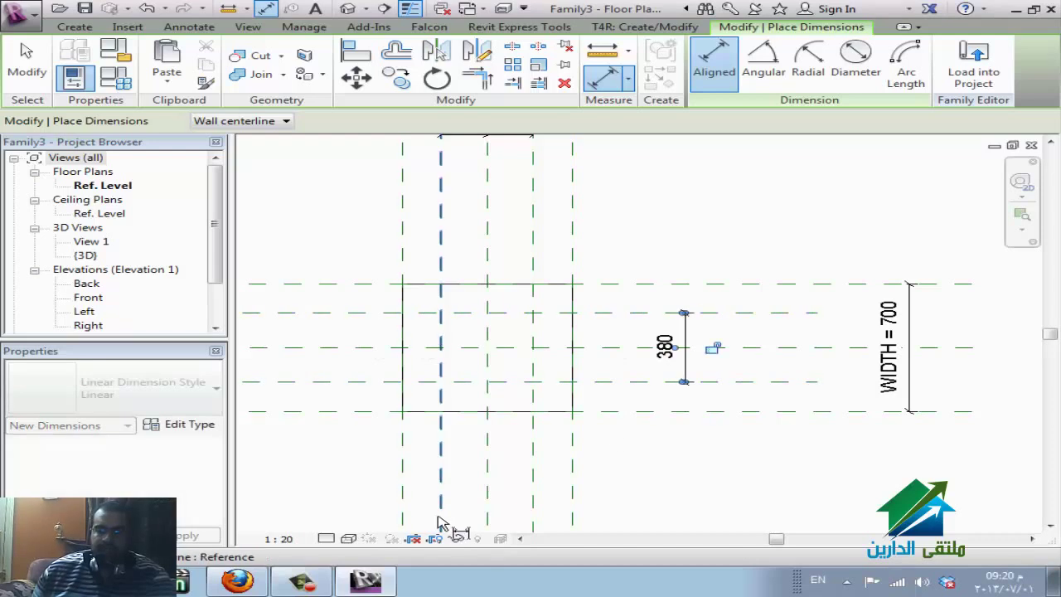
pyautogui.click(524, 510)
pyautogui.click(524, 510)
pyautogui.press('Escape')
pyautogui.press('Escape')
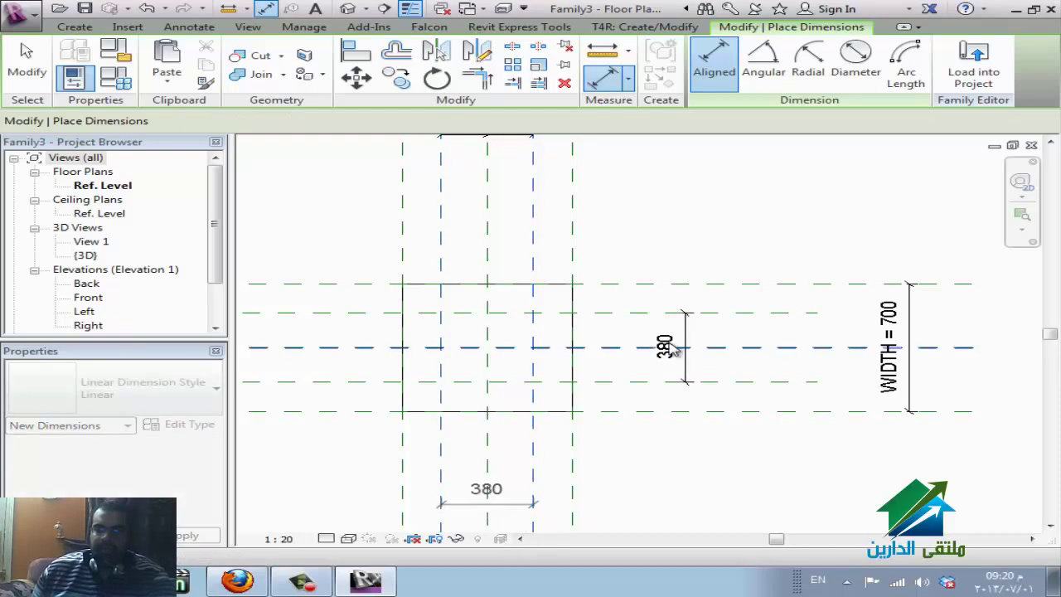
pyautogui.press('Escape')
# - Label the vertical 380 dimension with a new WIDTH1 parameter
pyautogui.click(668, 347)
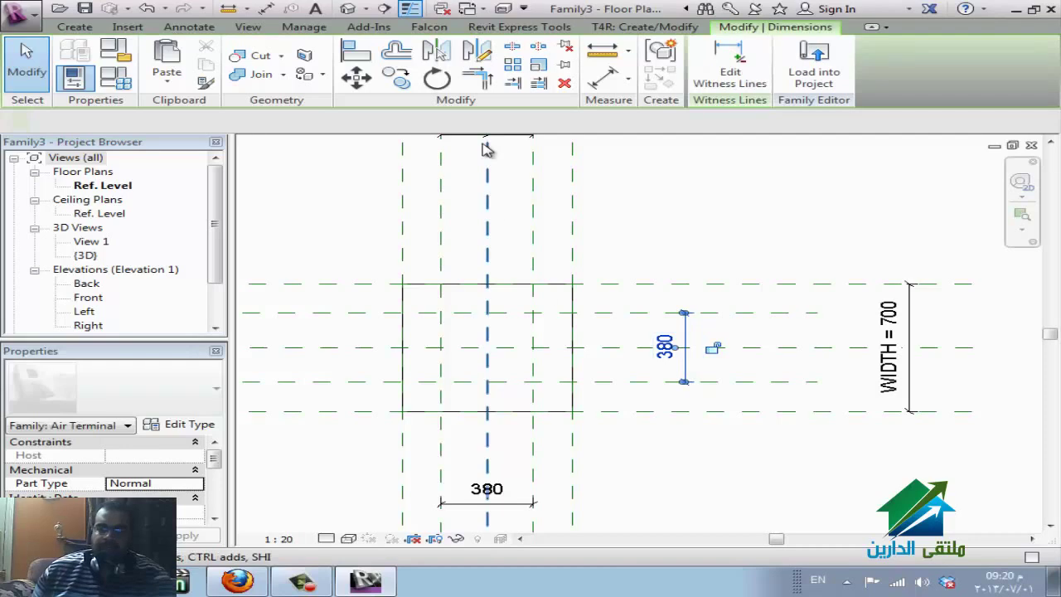
pyautogui.click(464, 121)
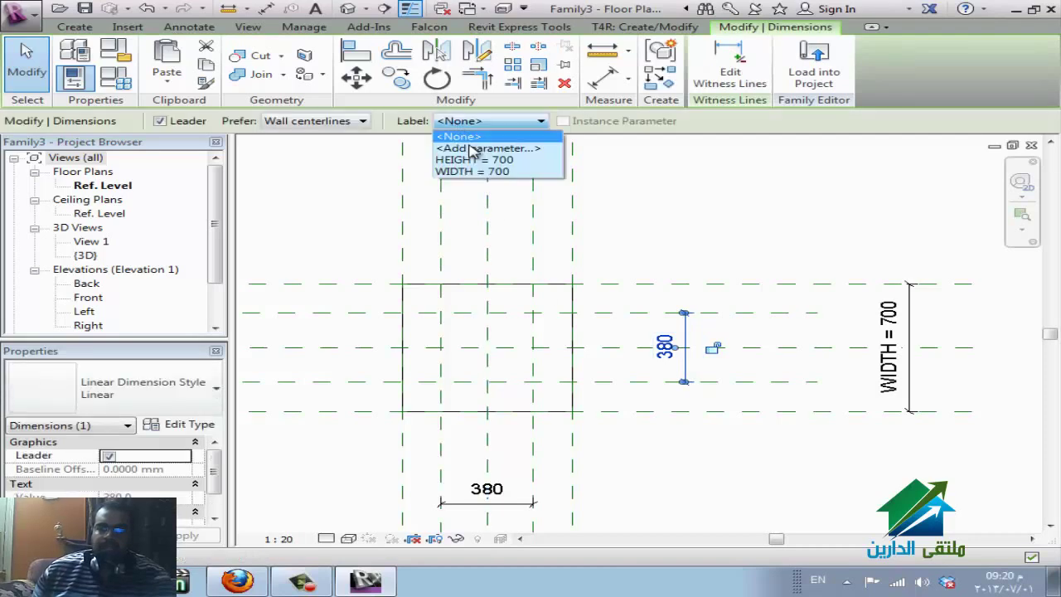
pyautogui.click(471, 150)
pyautogui.write('WIDTH1')
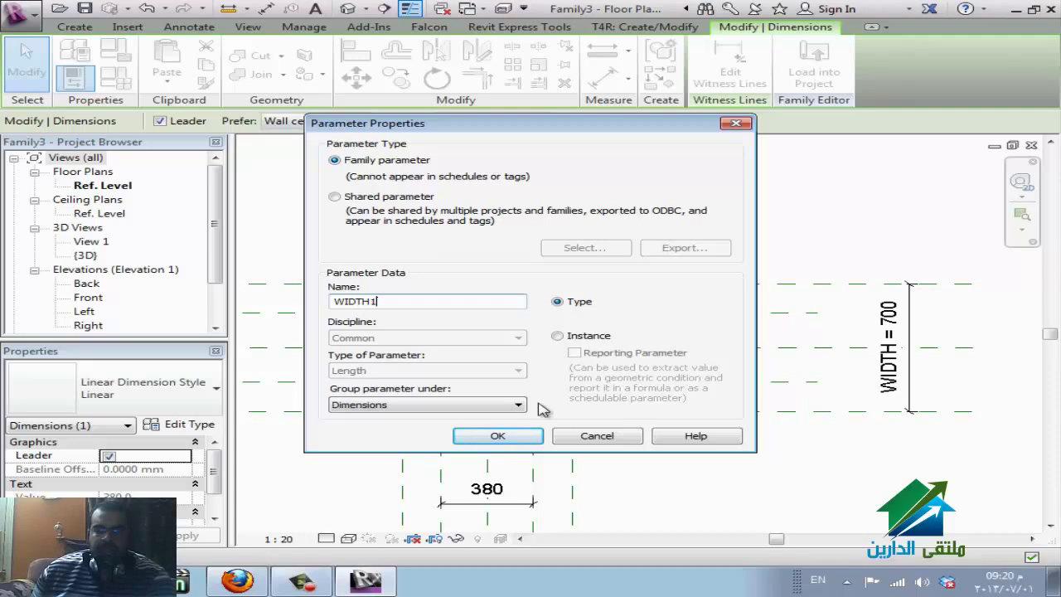
pyautogui.click(528, 439)
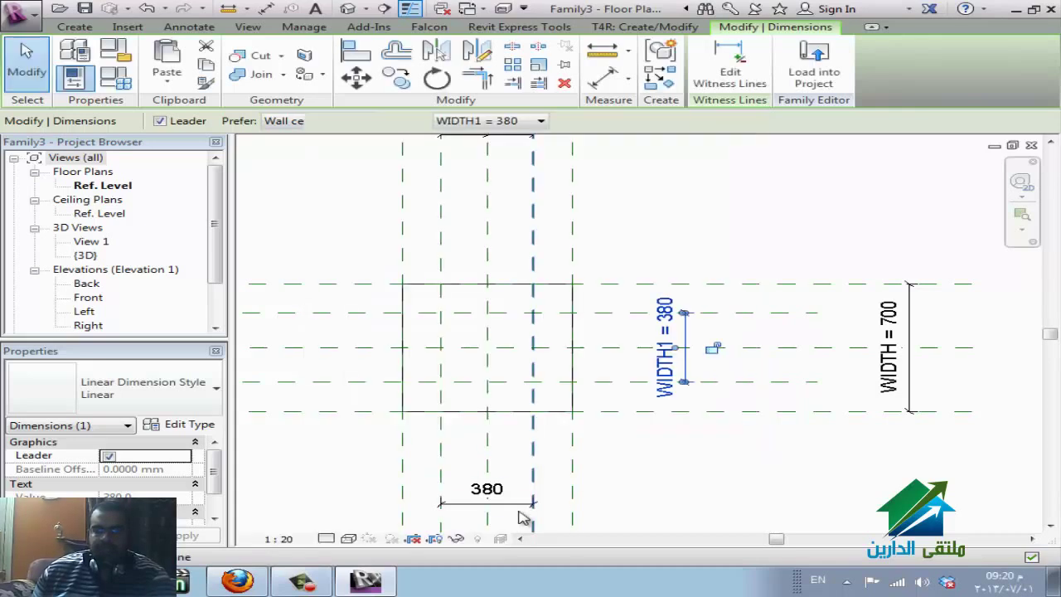
# - Label the horizontal 380 dimension with a new HEIGHT1 parameter
pyautogui.click(505, 501)
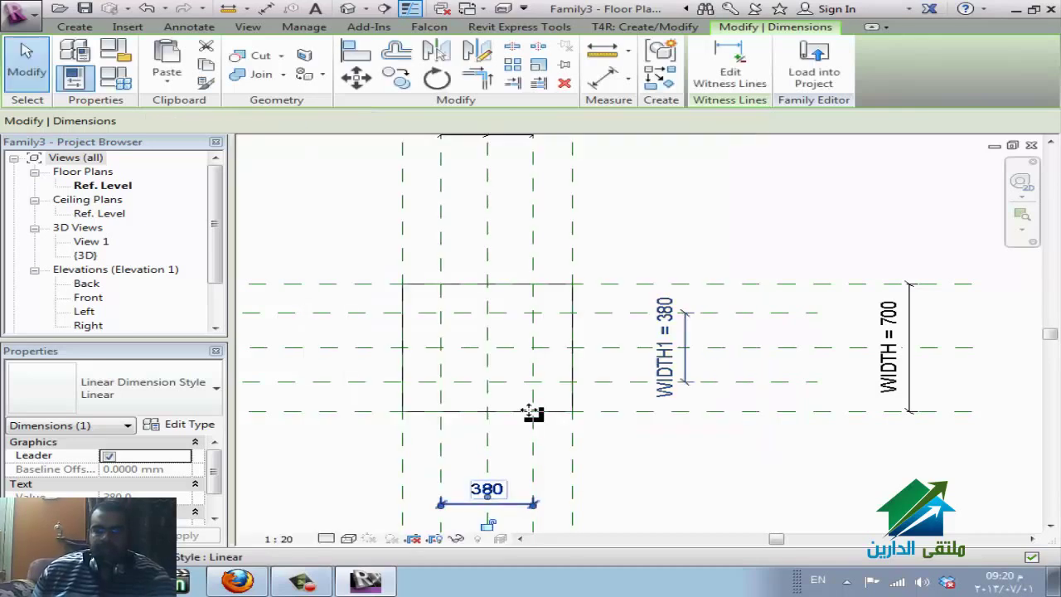
pyautogui.click(454, 125)
pyautogui.click(471, 149)
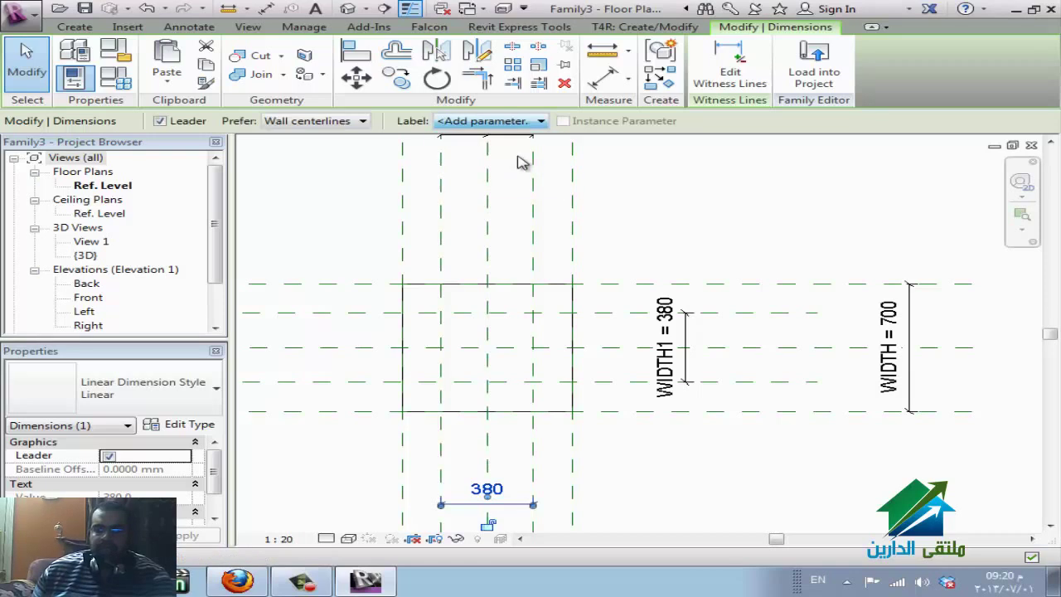
pyautogui.write('HEIGHT1')
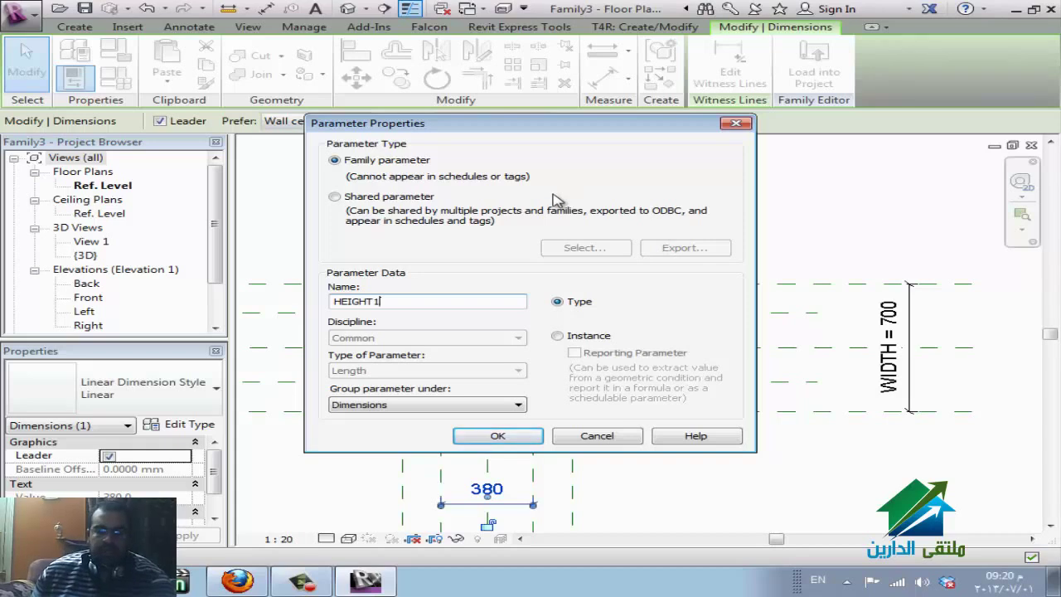
pyautogui.click(522, 437)
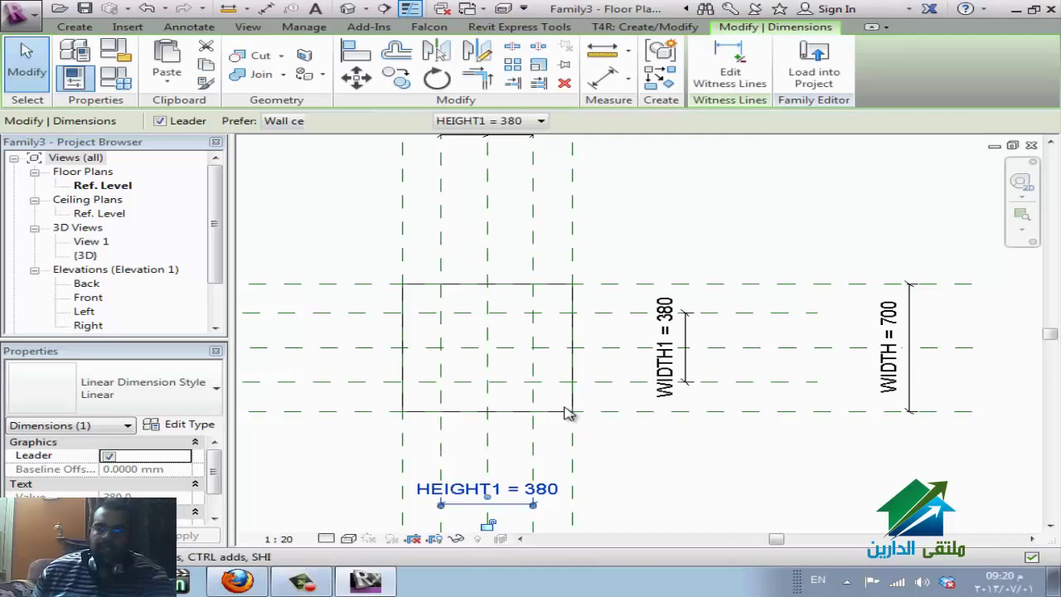
pyautogui.scroll(-2, 644, 394)
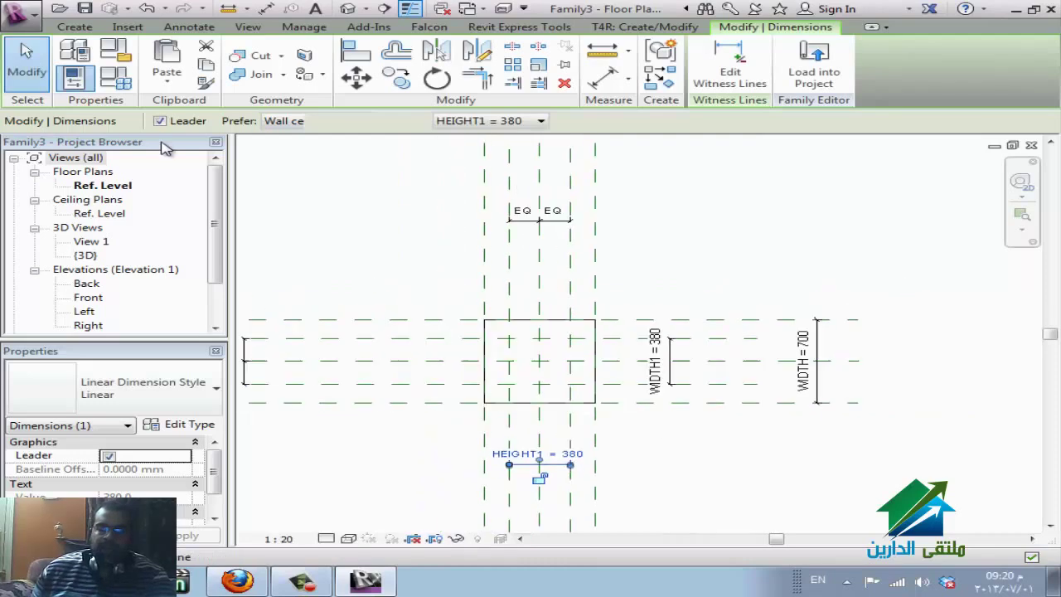
pyautogui.click(74, 26)
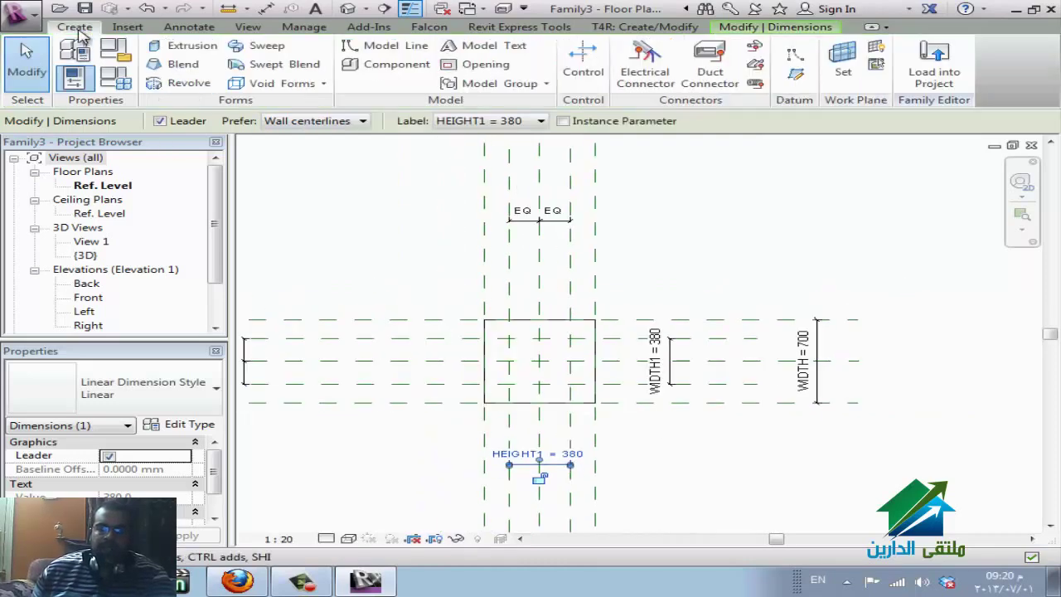
# - Sketch a 700 × 700 blend base rectangle on the outer planes with depth 350
pyautogui.click(183, 64)
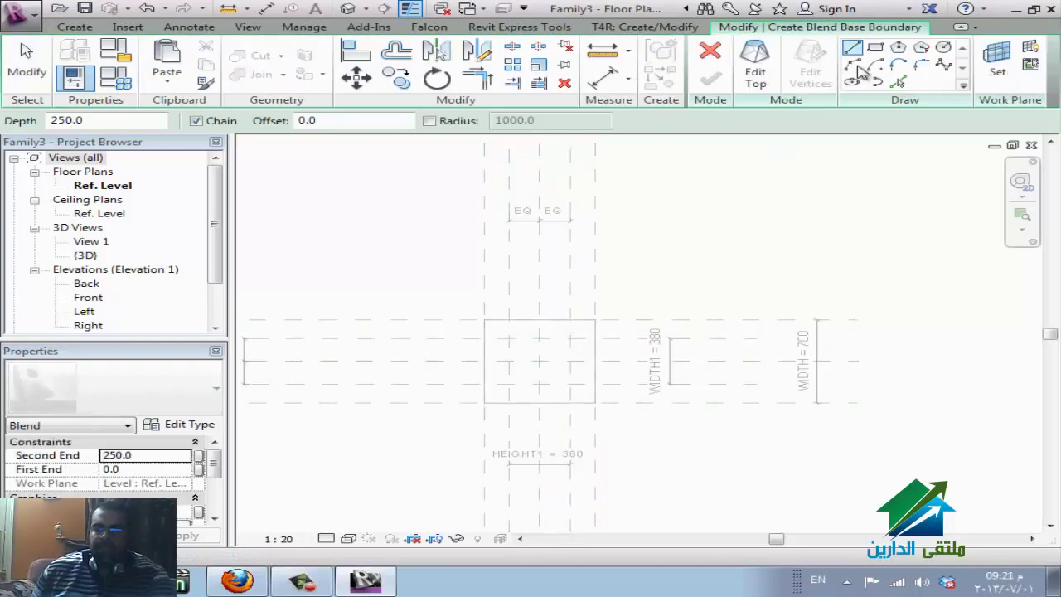
pyautogui.click(874, 49)
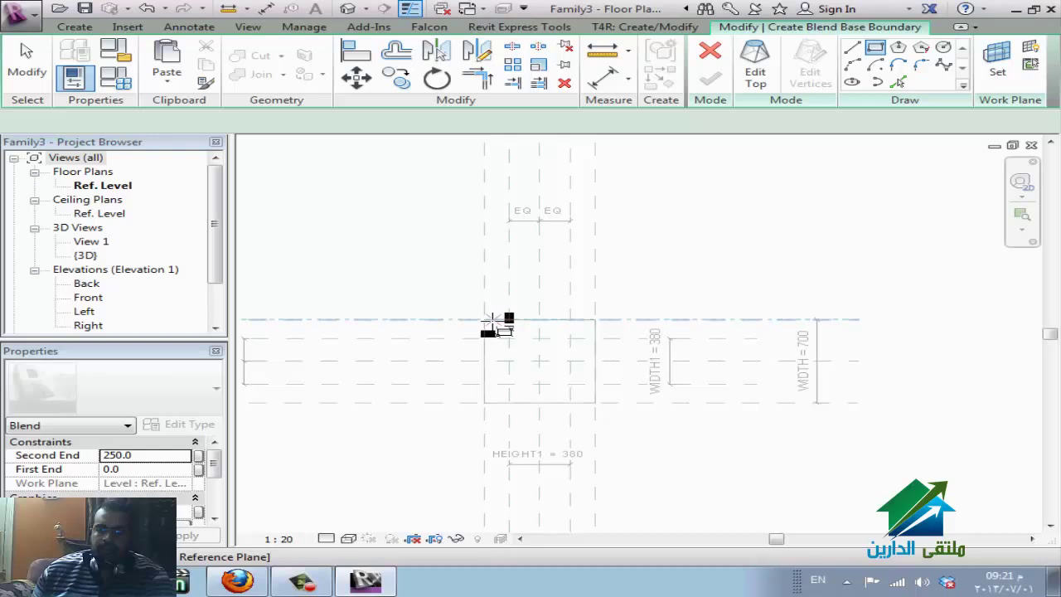
pyautogui.click(485, 320)
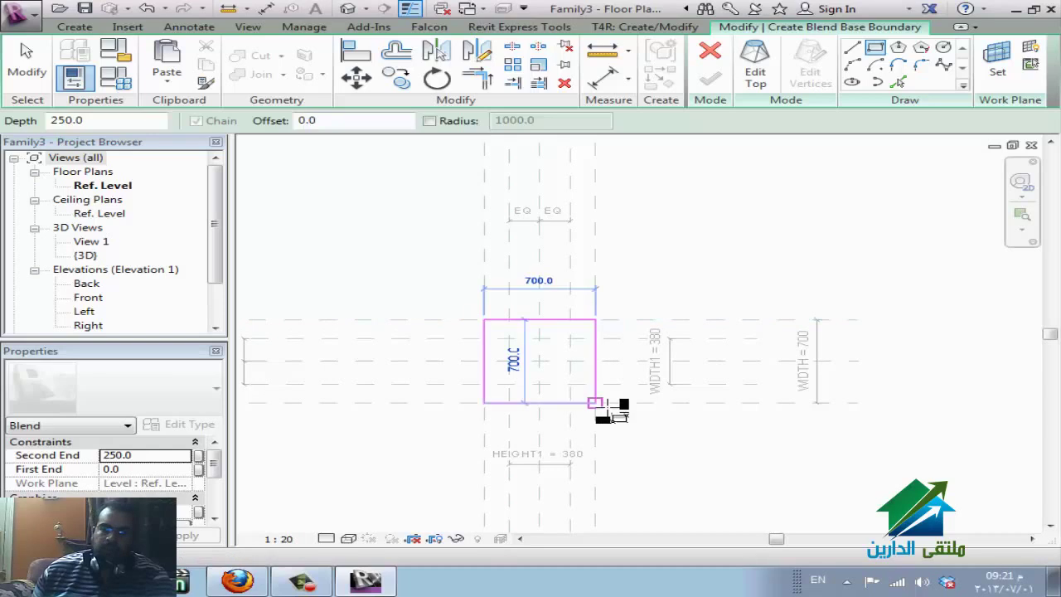
pyautogui.click(595, 403)
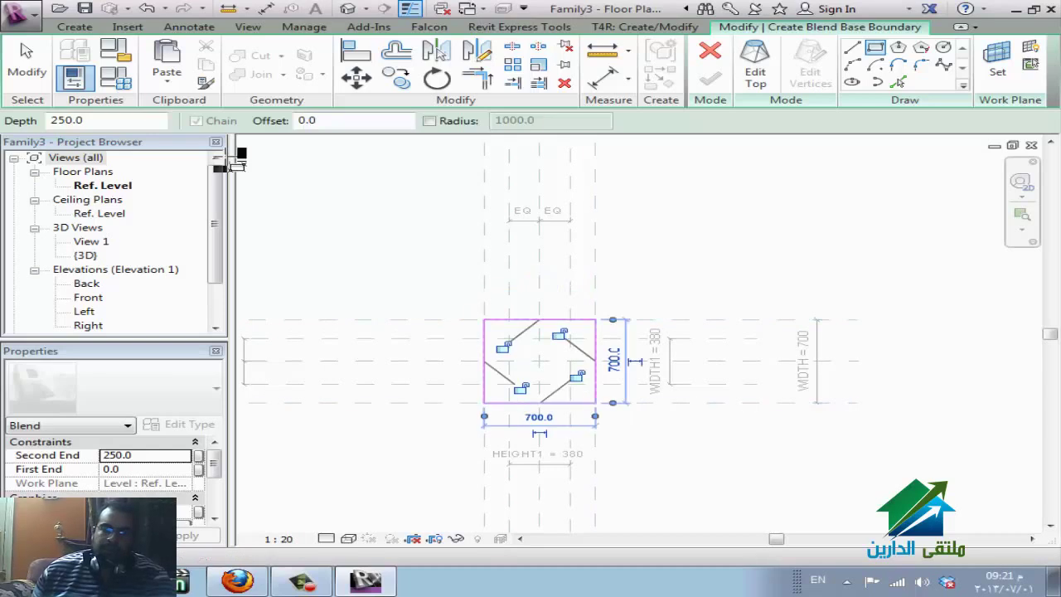
pyautogui.moveTo(125, 121); pyautogui.dragTo(18, 116)
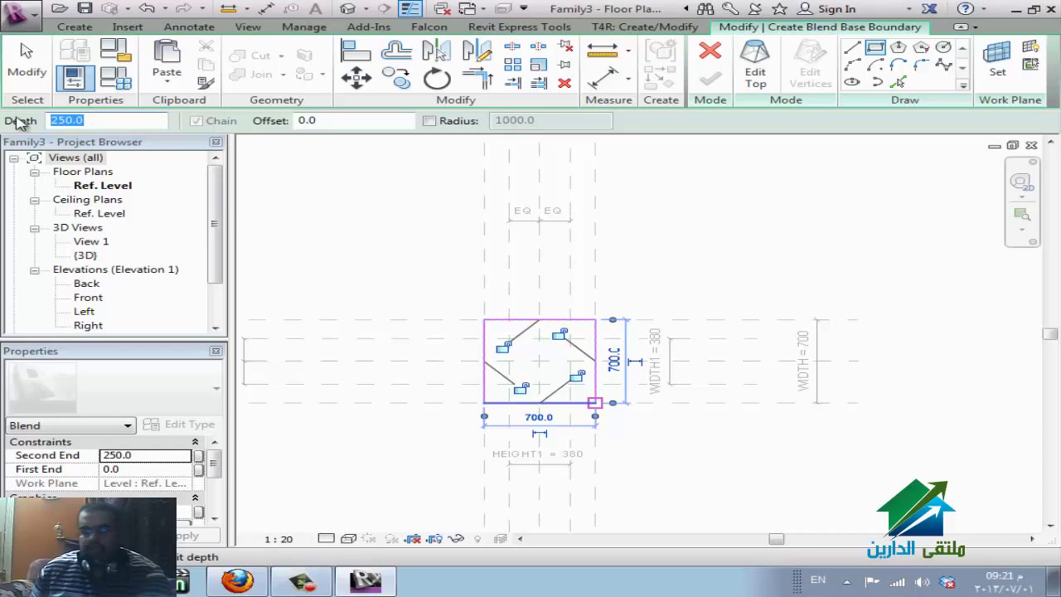
pyautogui.write('3')
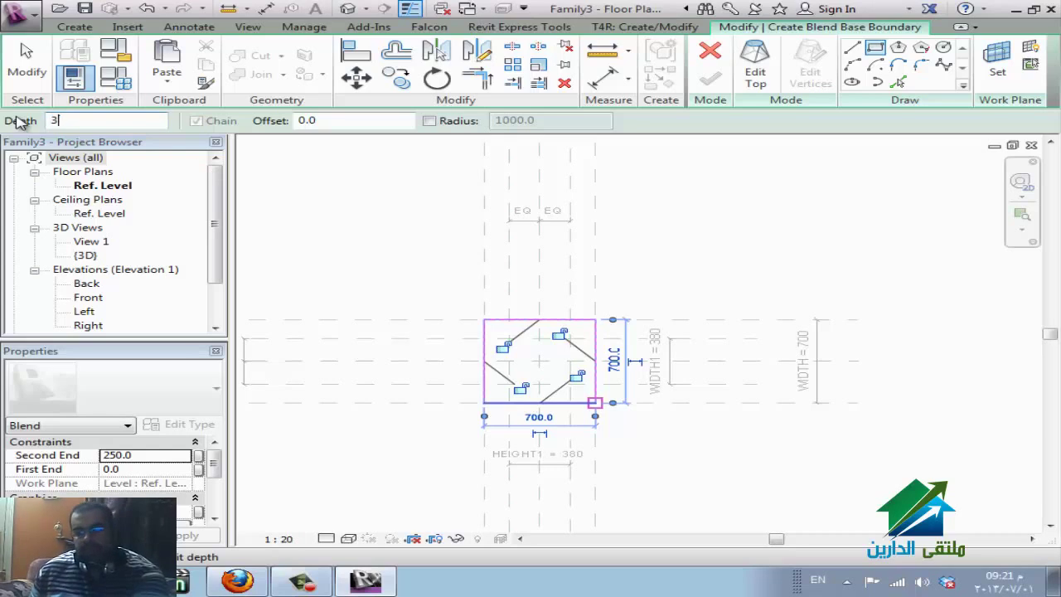
pyautogui.write('50')
pyautogui.press('Return')
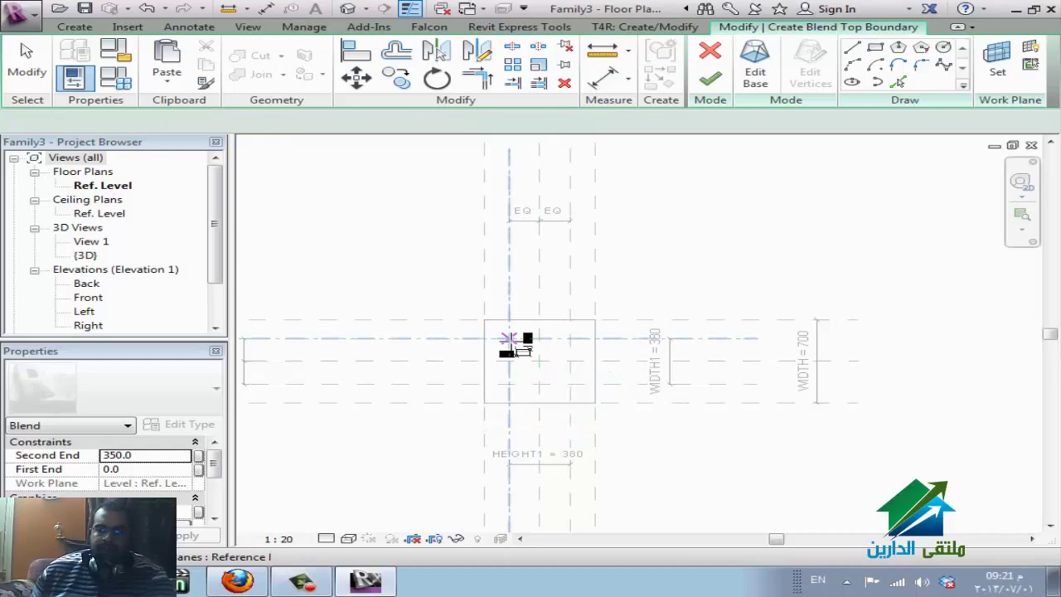
# - Draw the 380 × 380 top rectangle on the inner planes, finish the blend, and view it in 3D
pyautogui.click(509, 338)
pyautogui.click(571, 383)
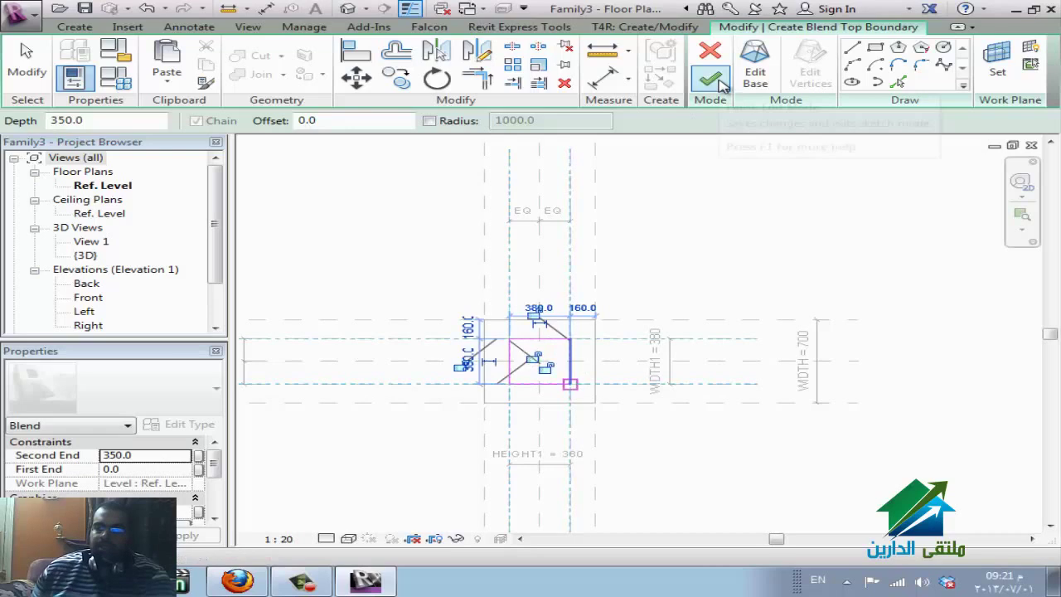
pyautogui.click(711, 79)
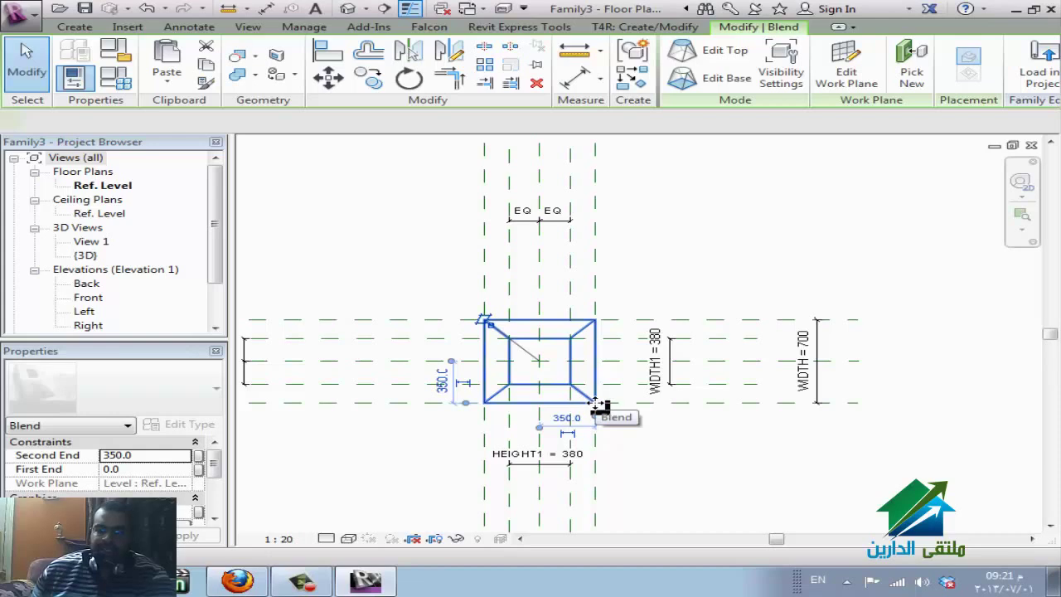
pyautogui.click(347, 9)
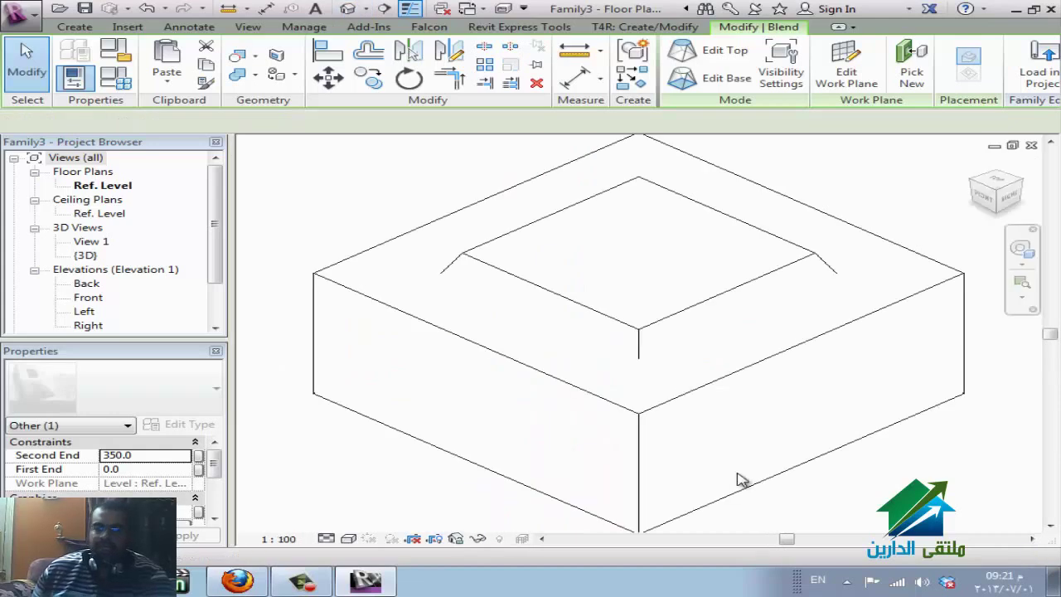
# - In the Front elevation, drag the blend's ends up so it spans 300 to 553.2
pyautogui.press('Escape')
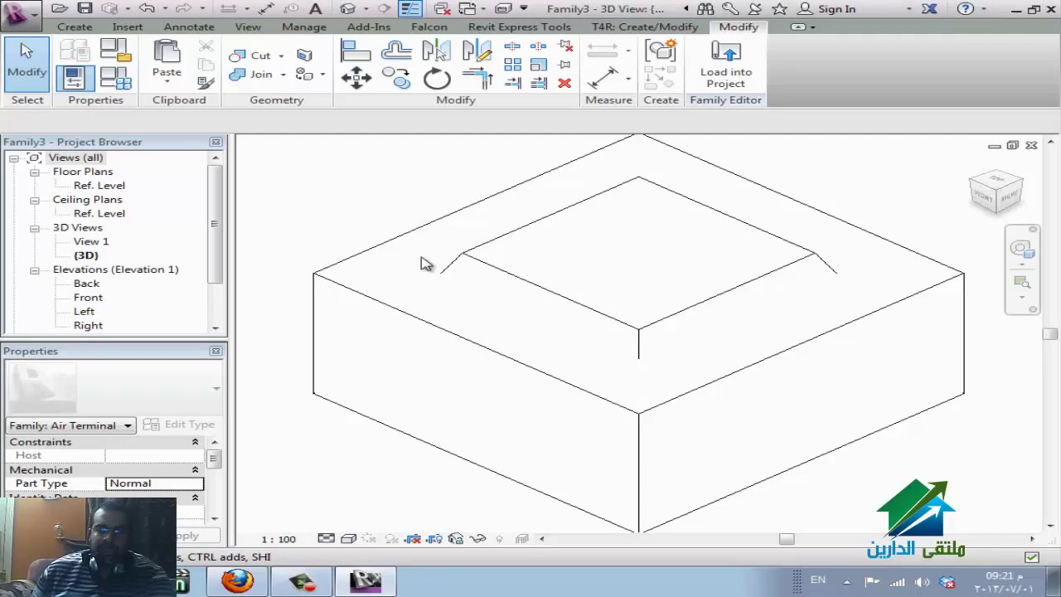
pyautogui.click(103, 299)
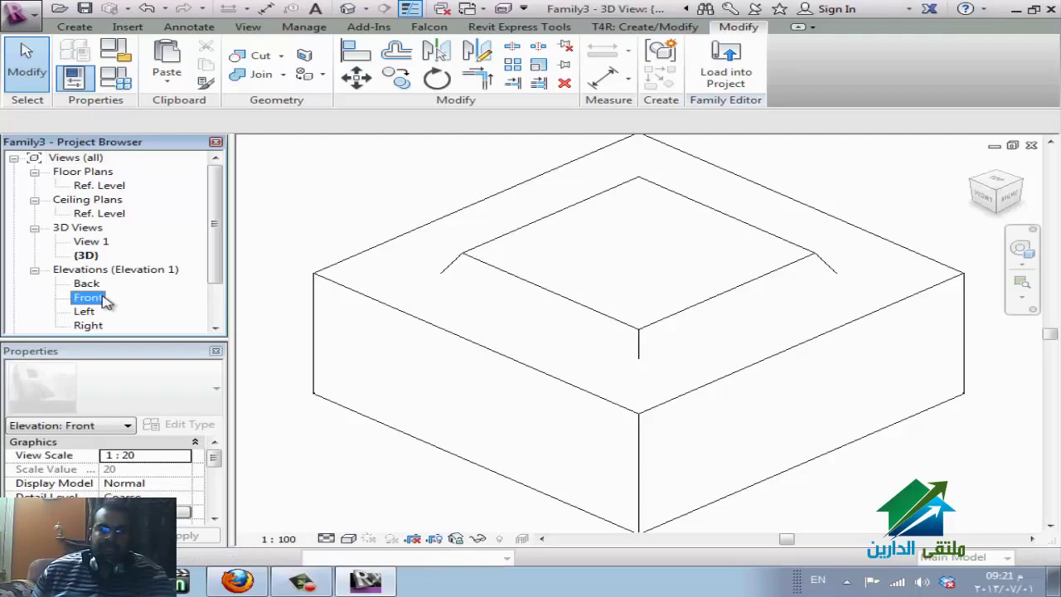
pyautogui.doubleClick(104, 298)
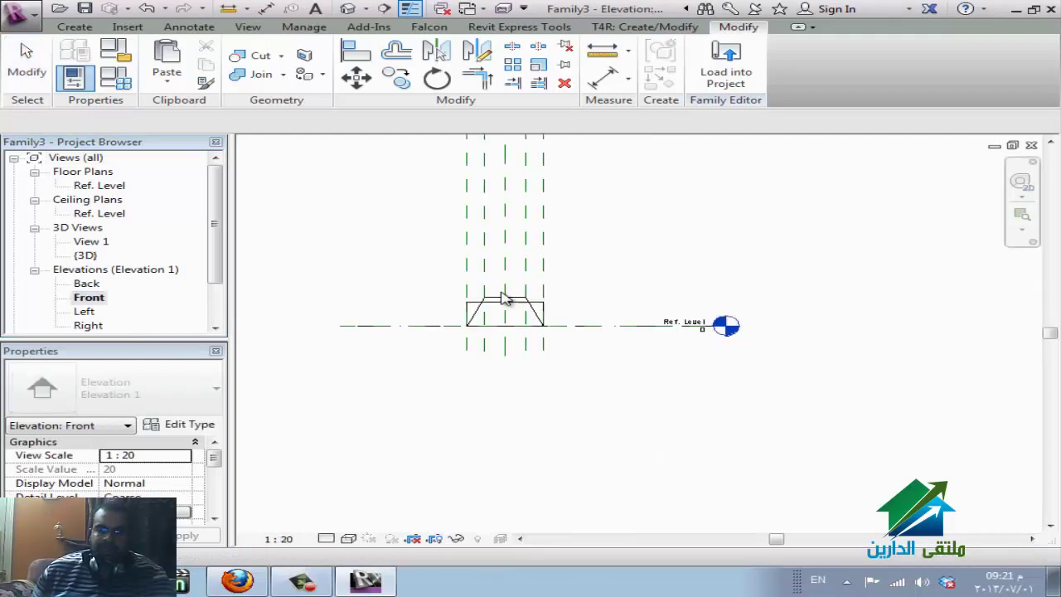
pyautogui.scroll(2, 491, 303)
pyautogui.click(515, 332)
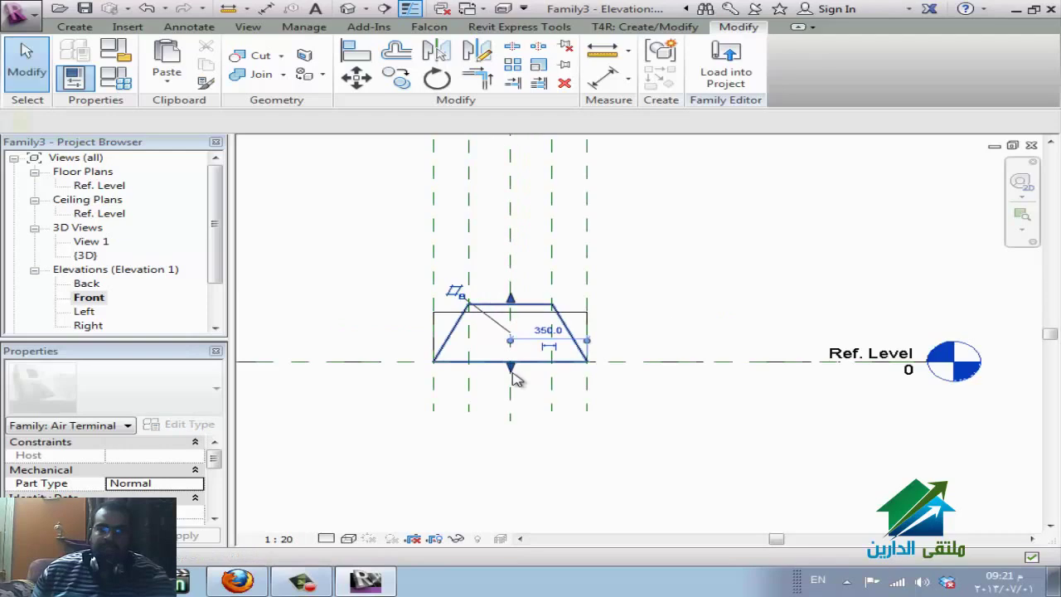
pyautogui.moveTo(512, 373); pyautogui.dragTo(514, 274)
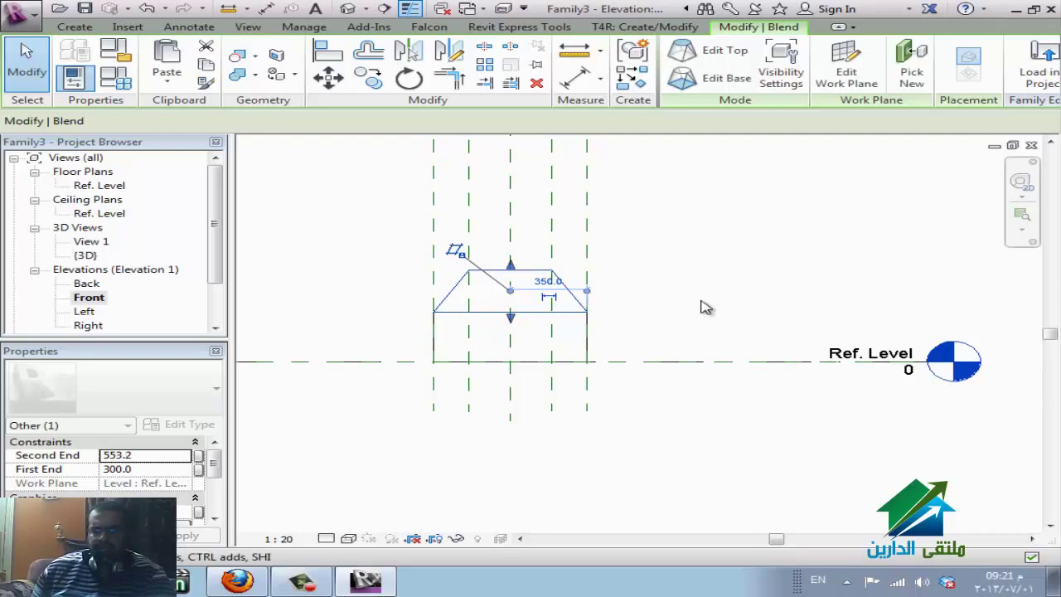
pyautogui.click(627, 330)
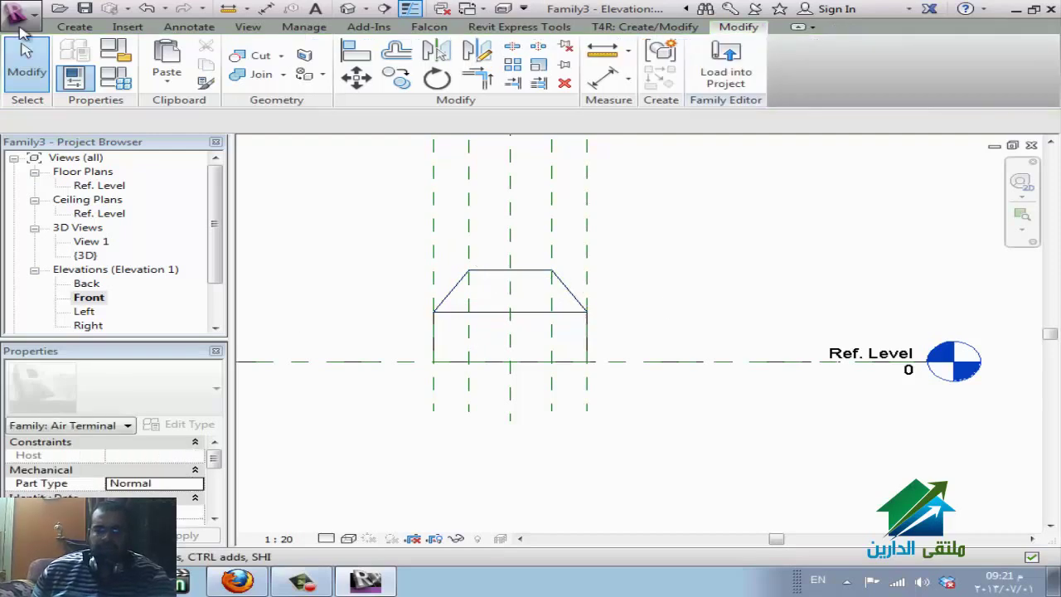
pyautogui.click(75, 26)
# - Add a horizontal reference plane at the blend's base, 300 above Ref. Level
pyautogui.click(787, 75)
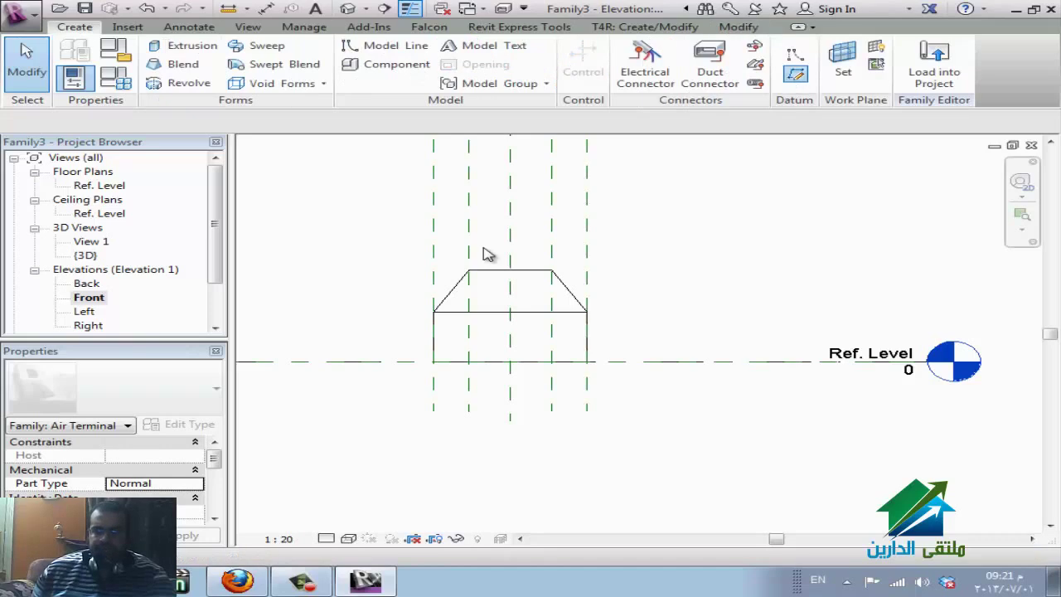
pyautogui.click(433, 311)
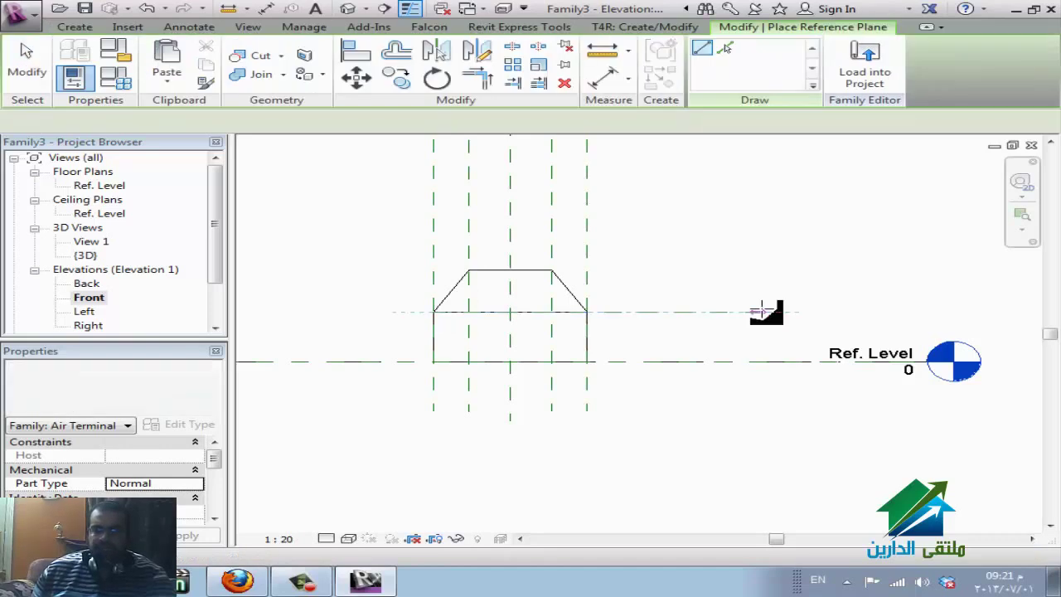
pyautogui.click(763, 311)
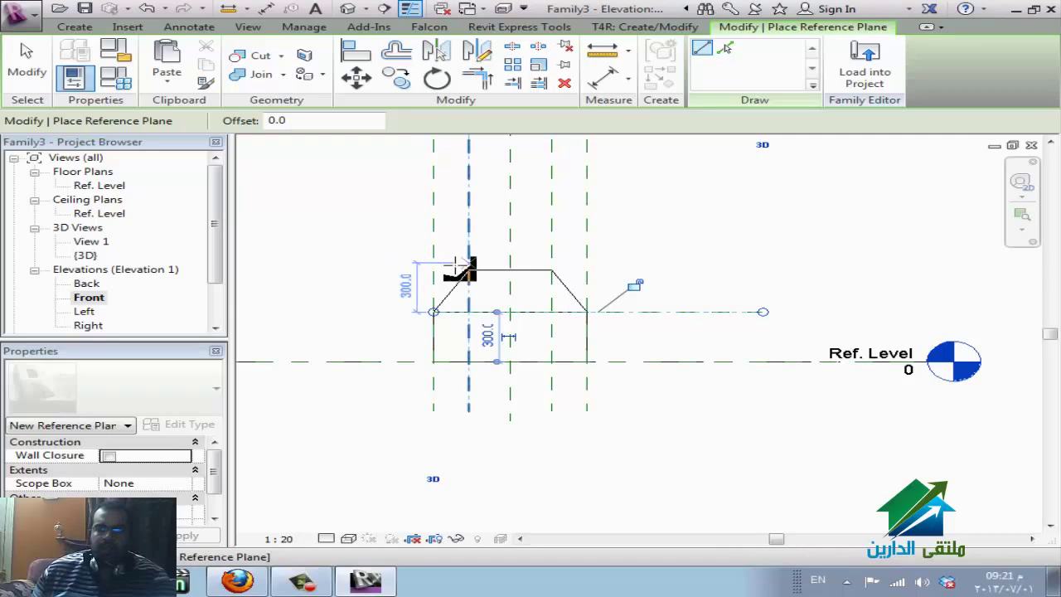
pyautogui.press('Escape')
pyautogui.press('Escape')
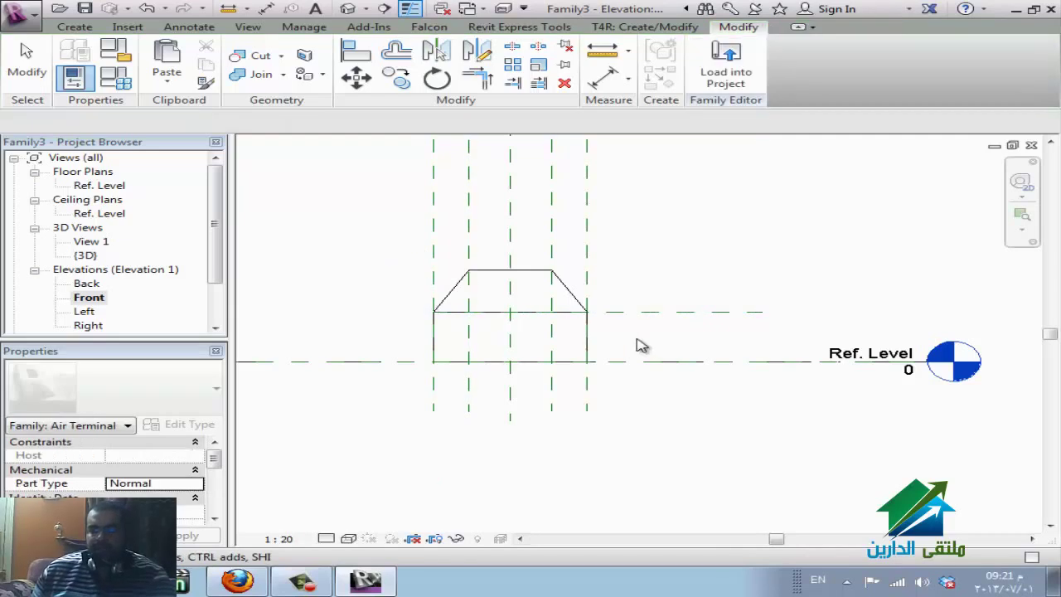
pyautogui.click(651, 314)
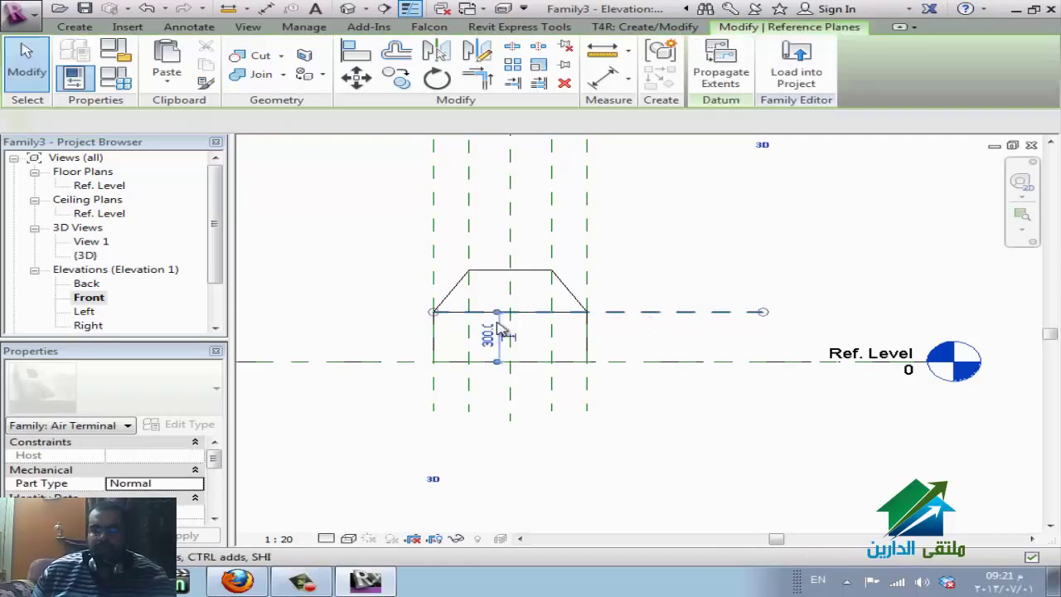
pyautogui.press('Escape')
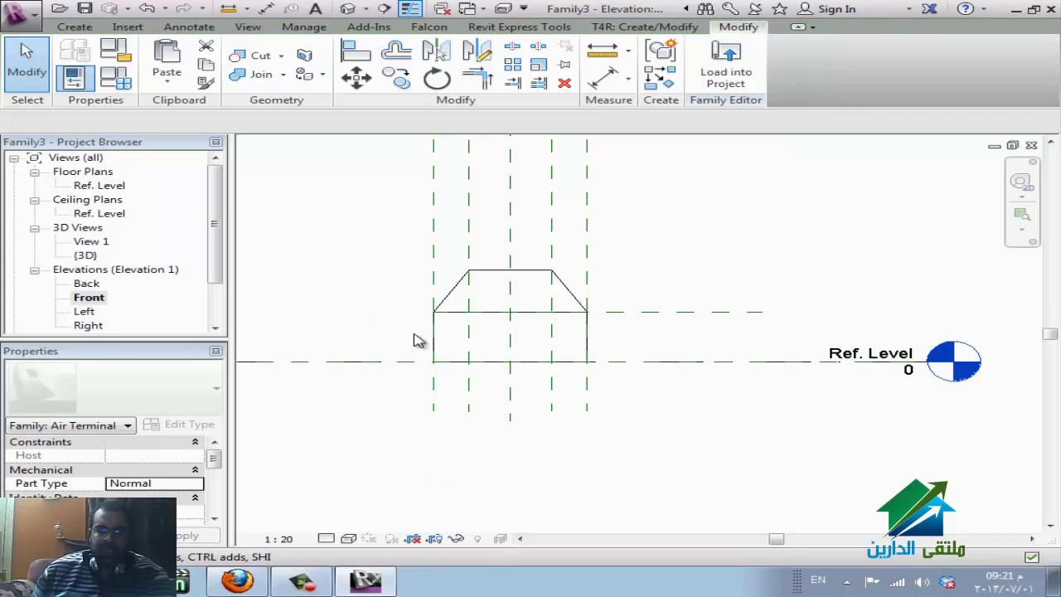
# - Reopen the Ref. Level floor plan, preview the family in 3D, and select the blend
pyautogui.click(99, 186)
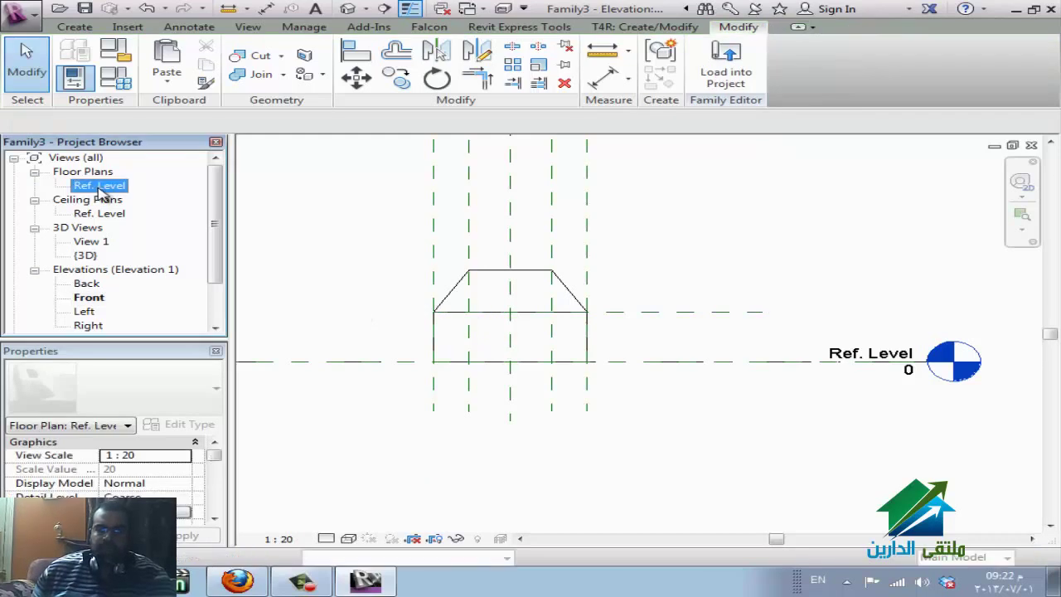
pyautogui.click(620, 412)
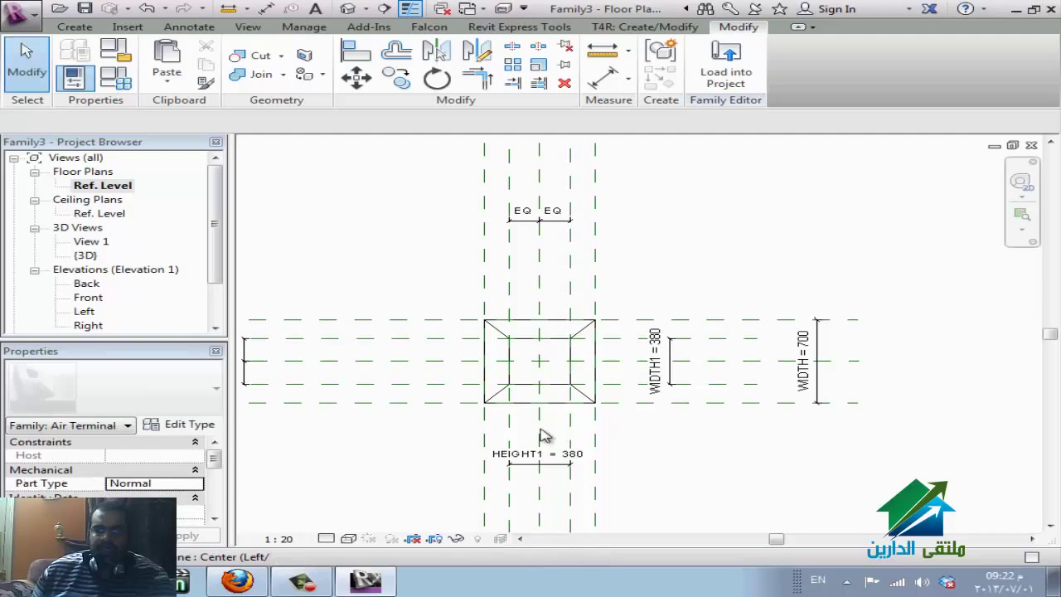
pyautogui.scroll(-1, 630, 421)
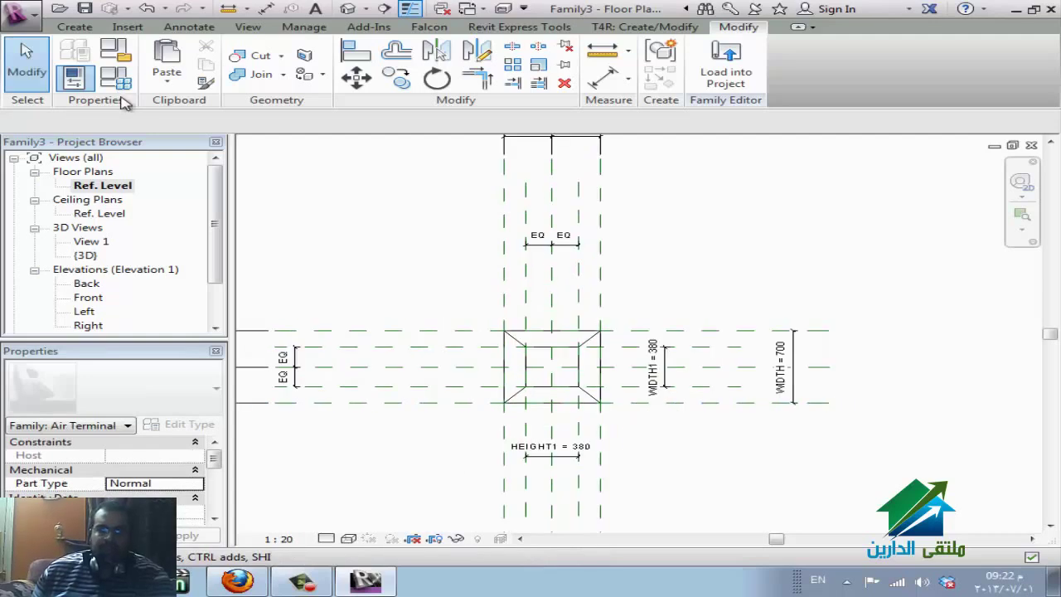
pyautogui.click(348, 8)
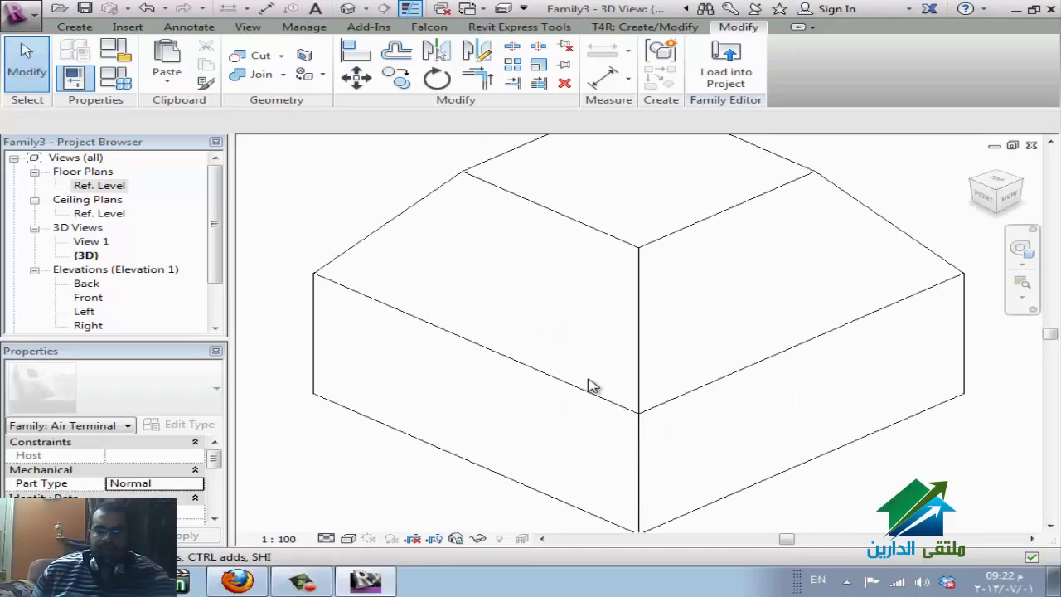
pyautogui.hotkey('ctrl', 'Tab')
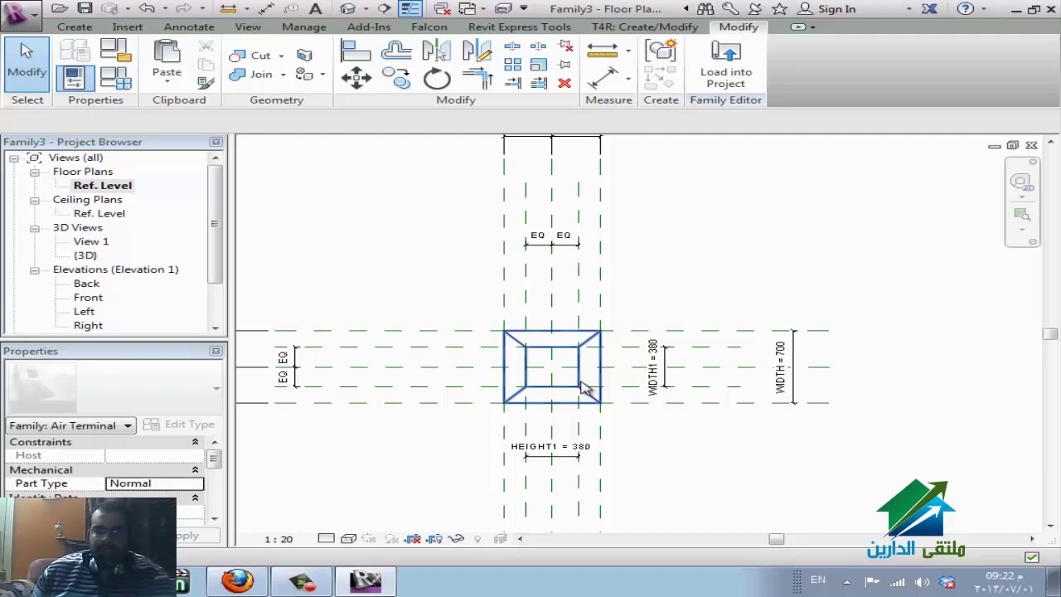
pyautogui.click(584, 390)
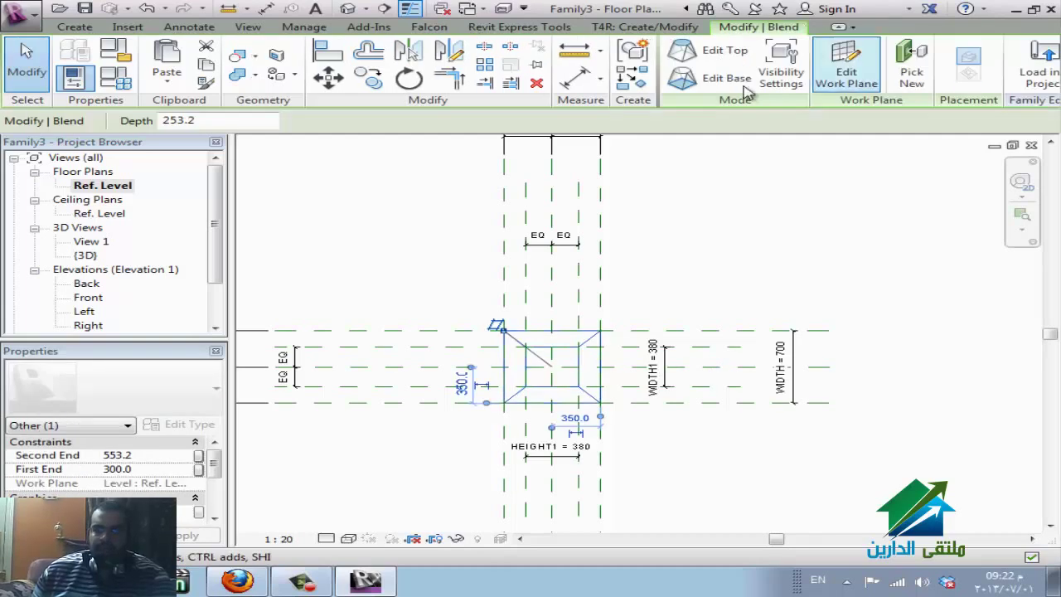
# - In the blend's top sketch, align the right and bottom edges to the inner planes and lock them
pyautogui.click(727, 59)
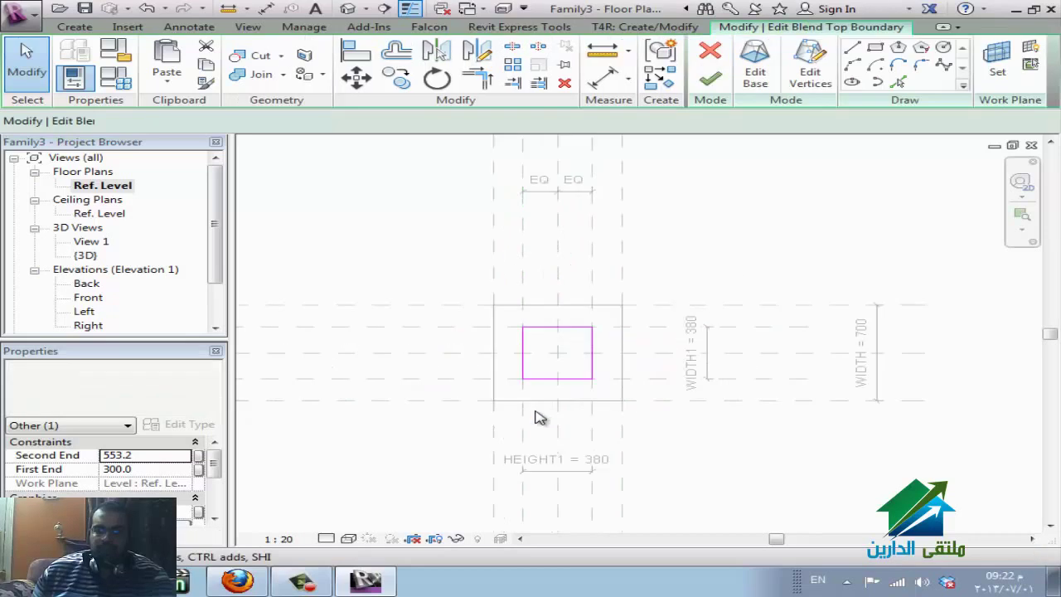
pyautogui.scroll(2, 533, 414)
pyautogui.scroll(2, 656, 359)
pyautogui.click(619, 335)
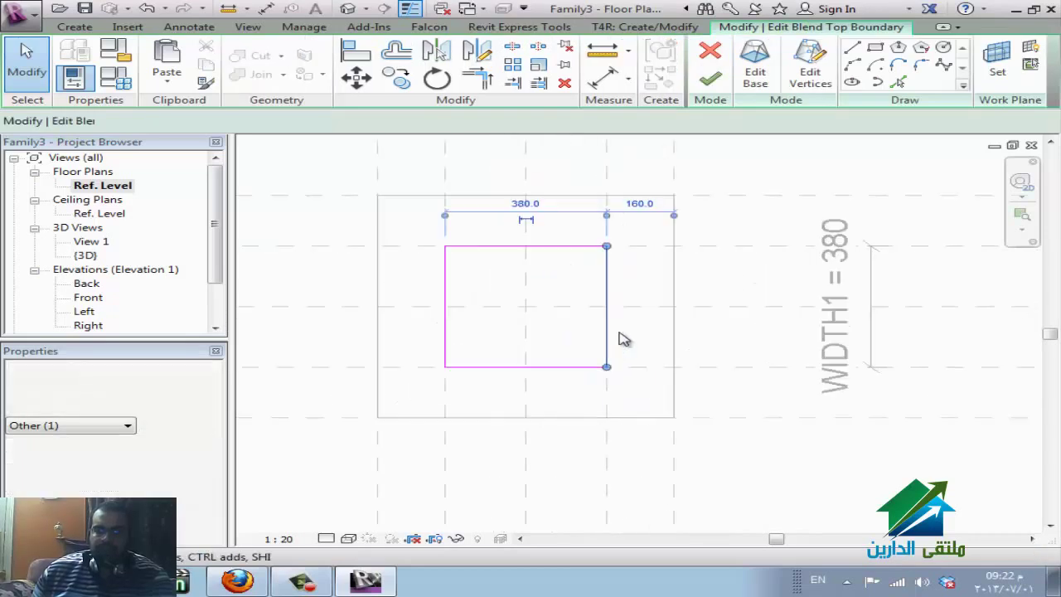
pyautogui.moveTo(640, 325); pyautogui.dragTo(614, 319)
pyautogui.moveTo(687, 341); pyautogui.dragTo(686, 340)
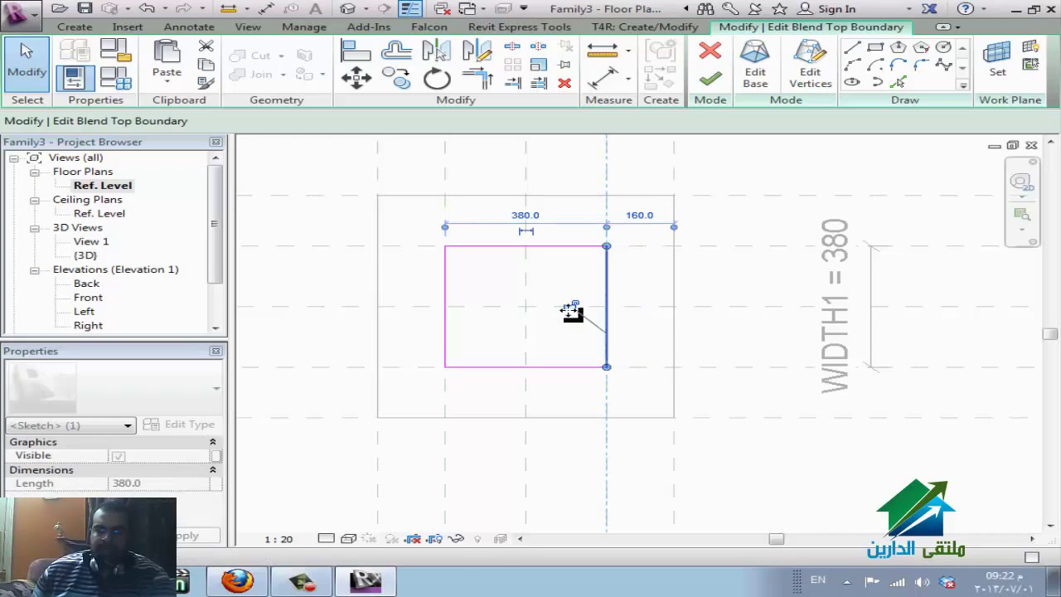
pyautogui.click(557, 369)
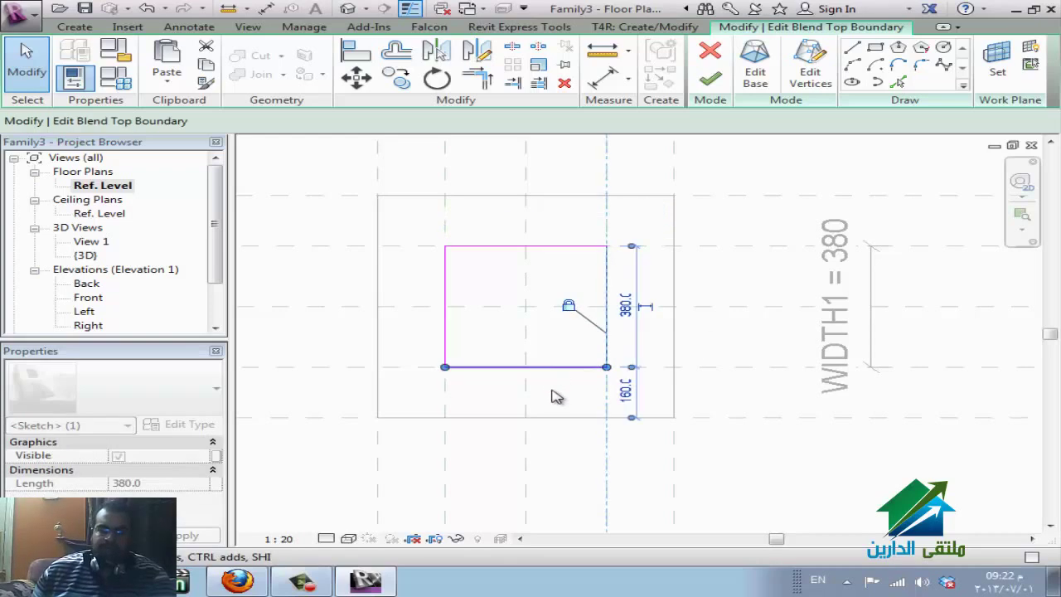
pyautogui.moveTo(546, 369)
pyautogui.mouseDown()
pyautogui.moveTo(548, 384)
pyautogui.moveTo(551, 365)
pyautogui.mouseUp()
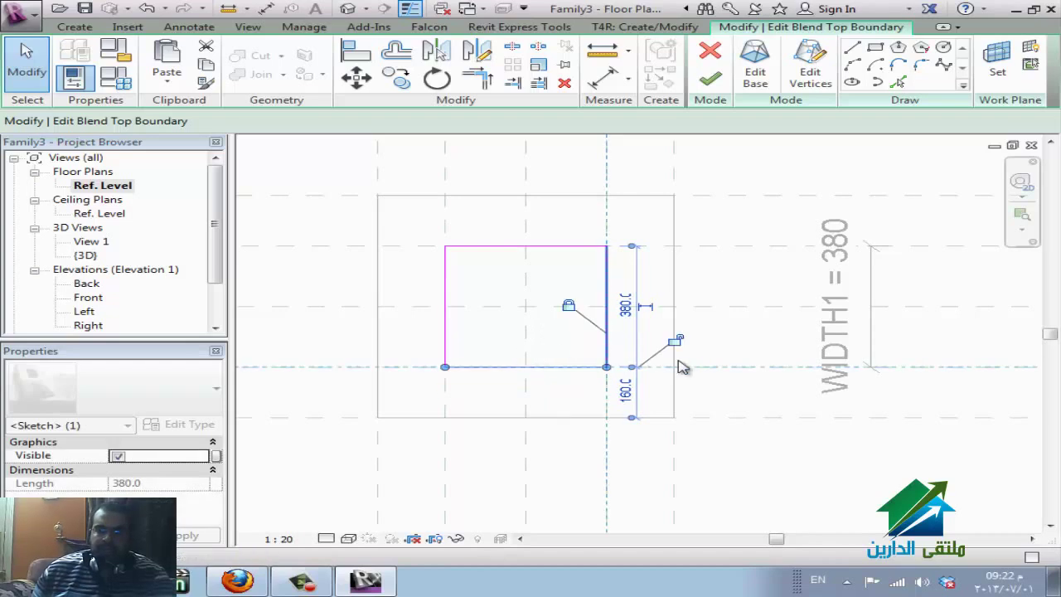
pyautogui.click(675, 340)
# - Align the top sketch's left and upper edges to their inner reference planes
pyautogui.click(448, 332)
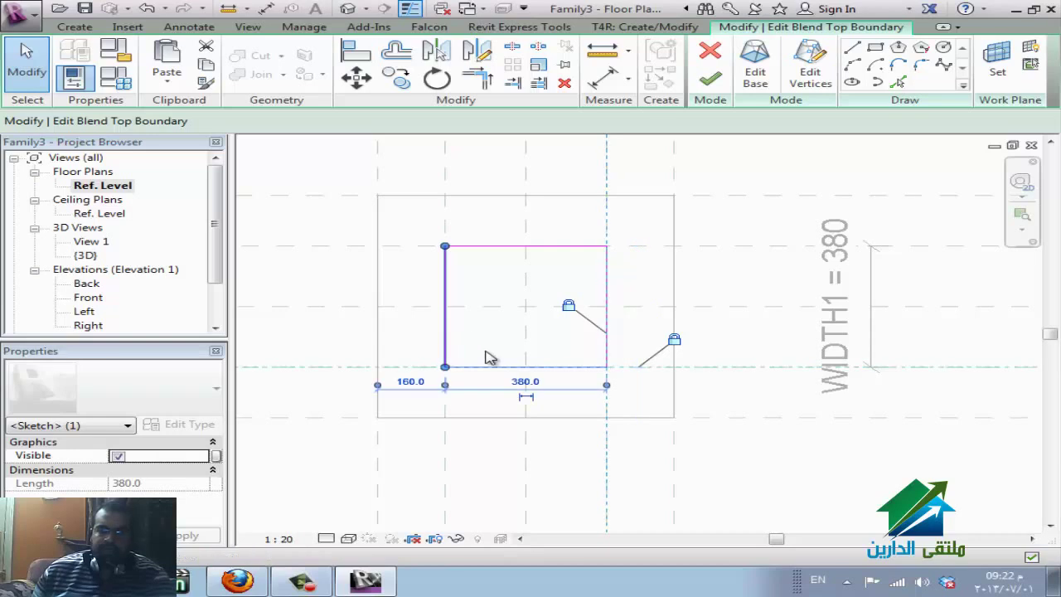
pyautogui.moveTo(455, 322)
pyautogui.mouseDown()
pyautogui.moveTo(412, 313)
pyautogui.moveTo(448, 316)
pyautogui.mouseUp()
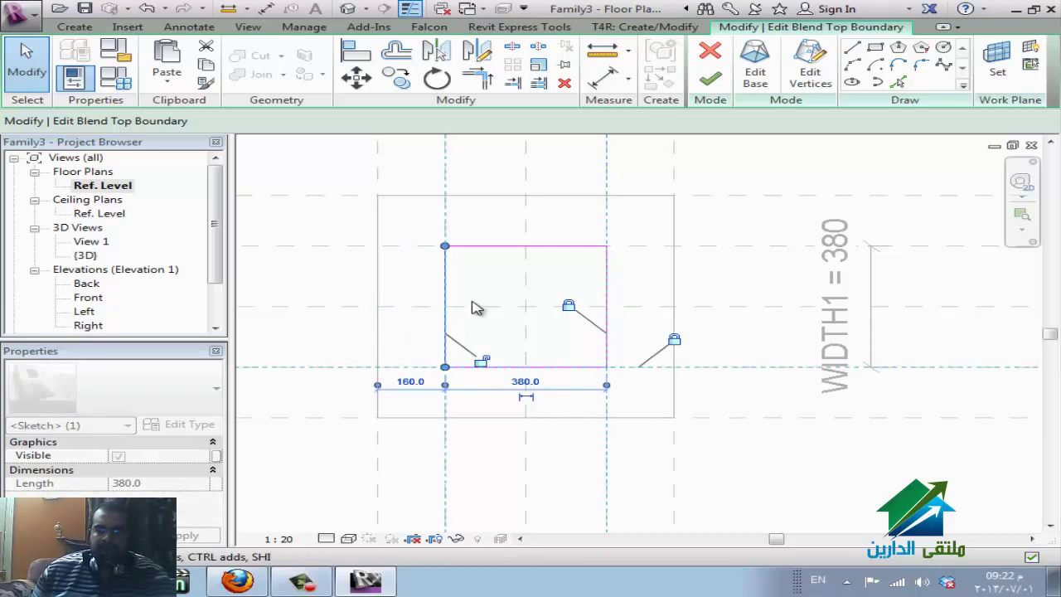
pyautogui.click(520, 246)
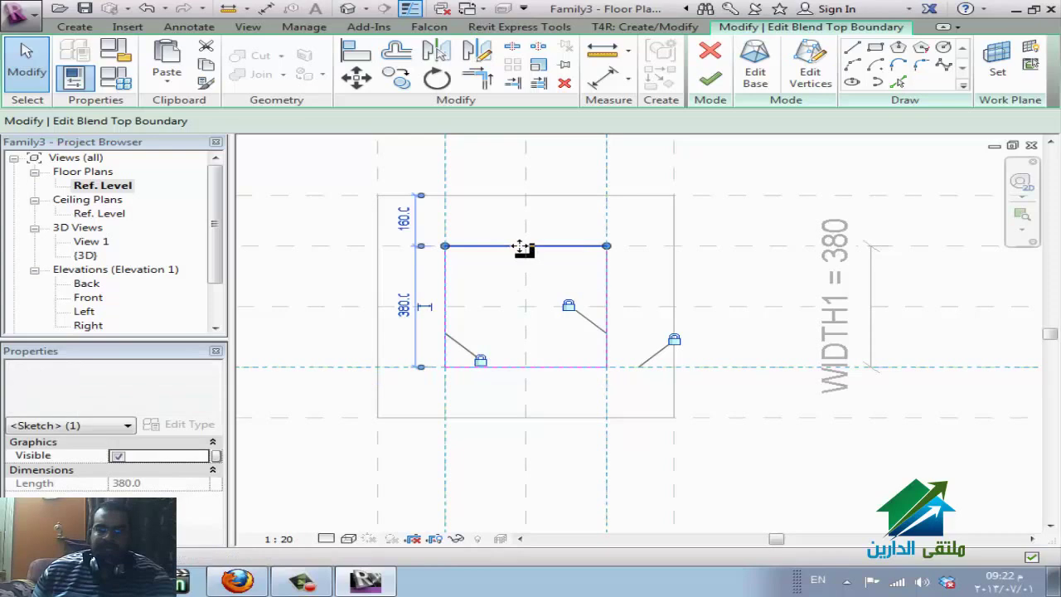
pyautogui.moveTo(502, 239)
pyautogui.mouseDown()
pyautogui.moveTo(503, 227)
pyautogui.moveTo(502, 245)
pyautogui.moveTo(537, 254)
pyautogui.moveTo(545, 267)
pyautogui.mouseUp()
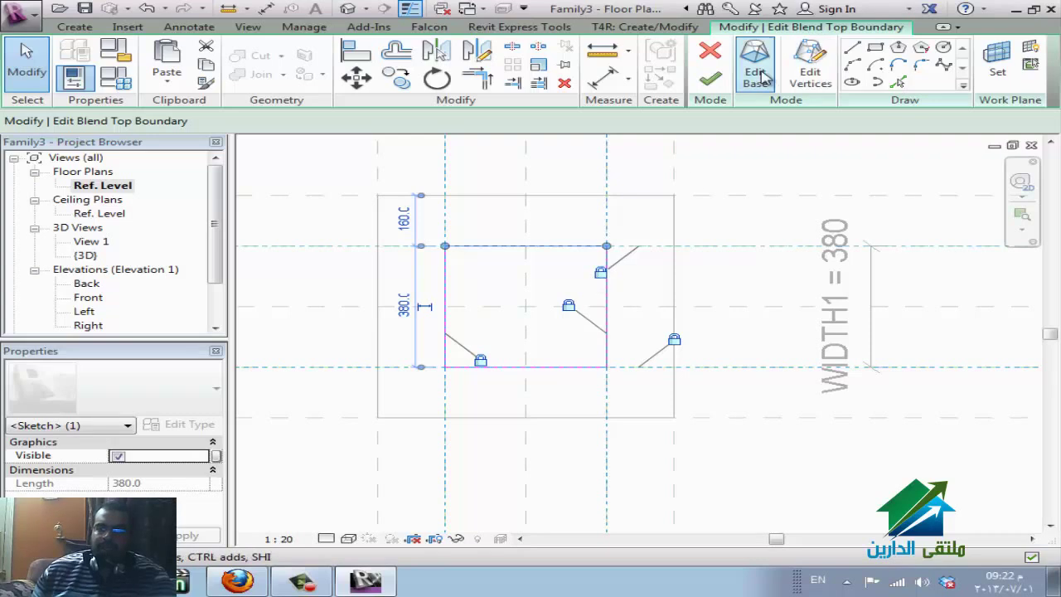
pyautogui.click(755, 73)
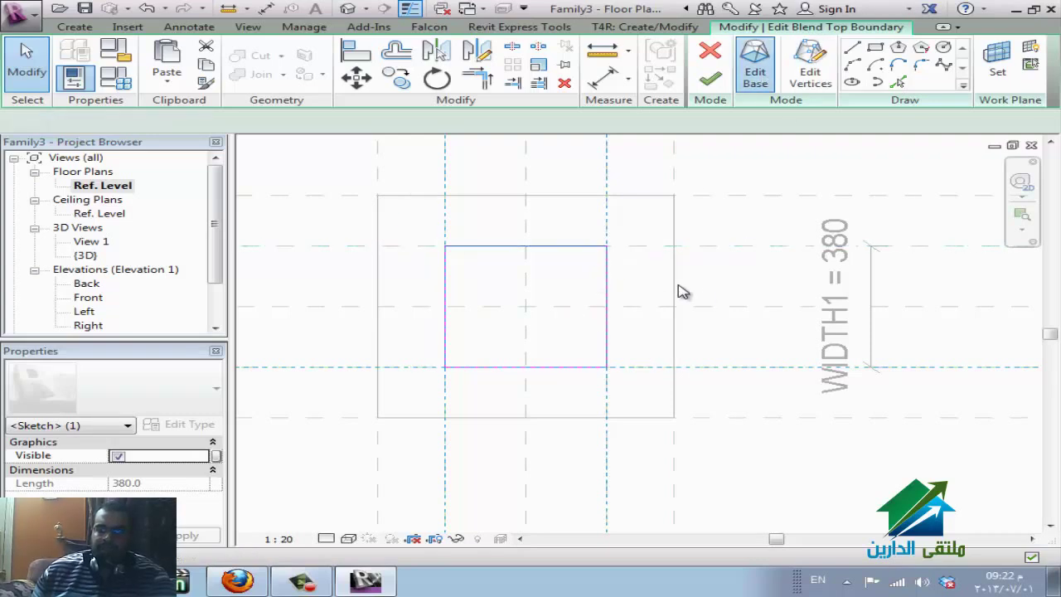
# - Align the base sketch's right, bottom, left and top edges to the outer 700 reference planes
pyautogui.click(673, 286)
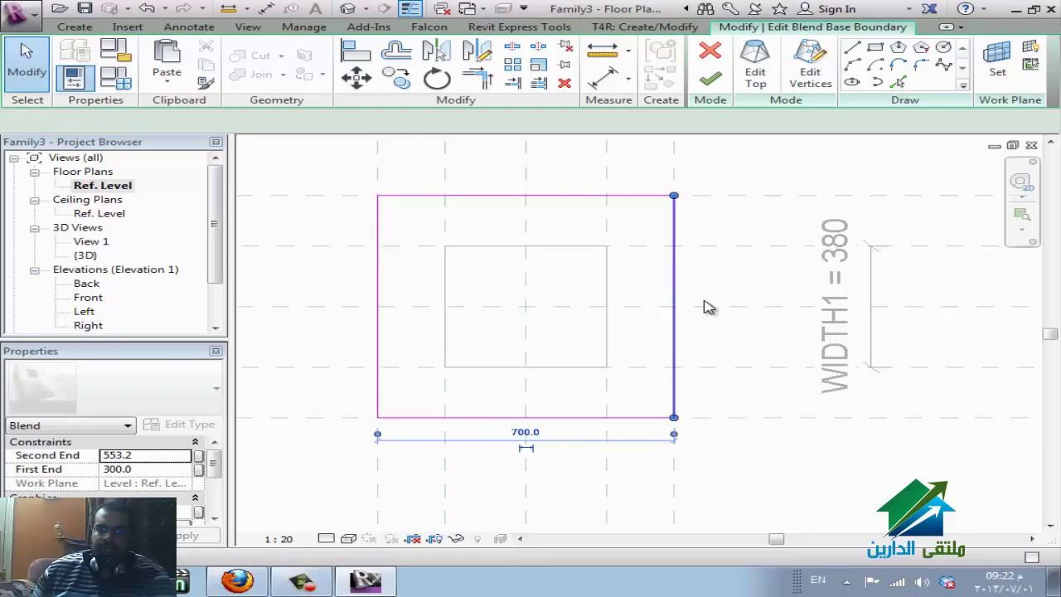
pyautogui.moveTo(680, 260)
pyautogui.mouseDown()
pyautogui.moveTo(757, 261)
pyautogui.moveTo(675, 256)
pyautogui.mouseUp()
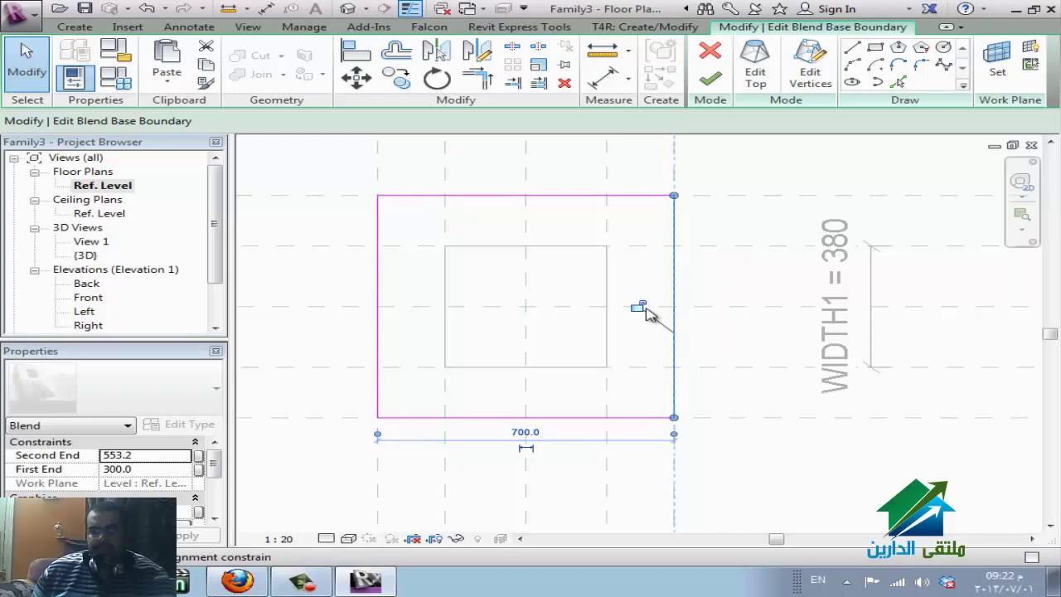
pyautogui.click(591, 420)
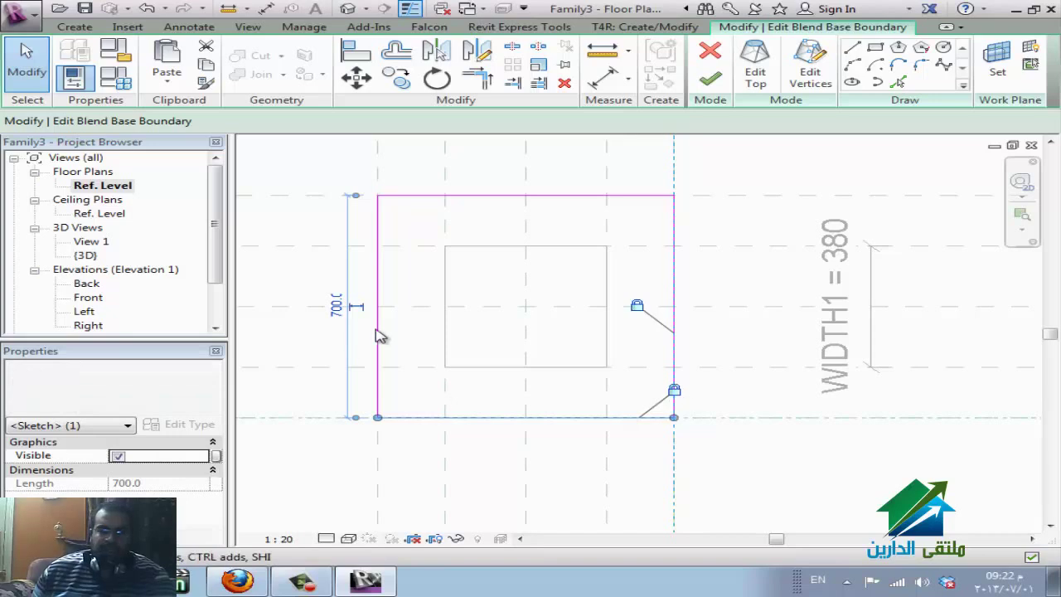
pyautogui.click(380, 334)
pyautogui.moveTo(379, 334)
pyautogui.mouseDown()
pyautogui.moveTo(379, 320)
pyautogui.moveTo(348, 315)
pyautogui.moveTo(381, 319)
pyautogui.mouseUp()
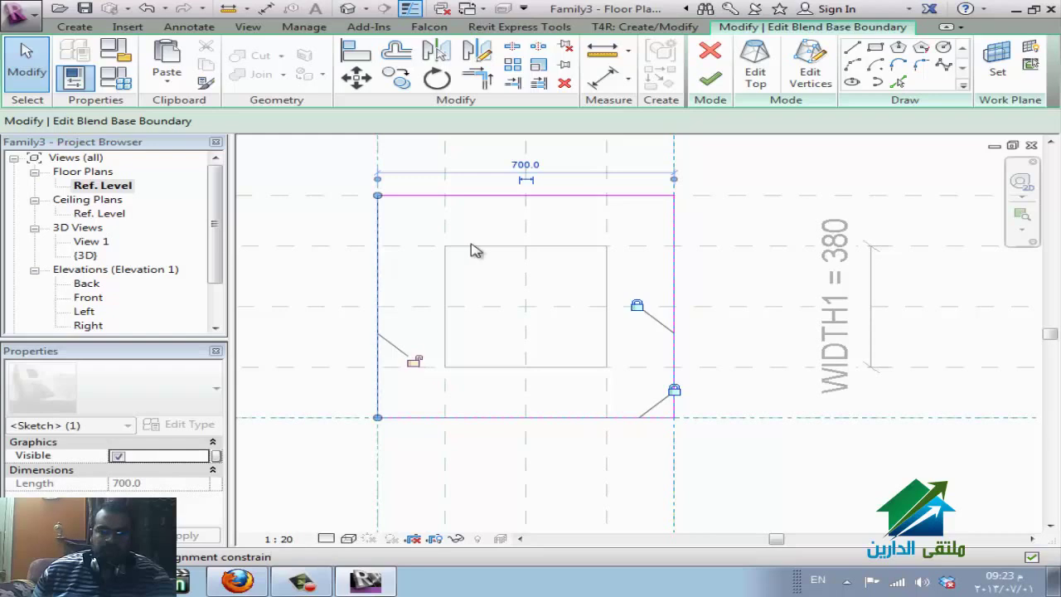
pyautogui.click(563, 197)
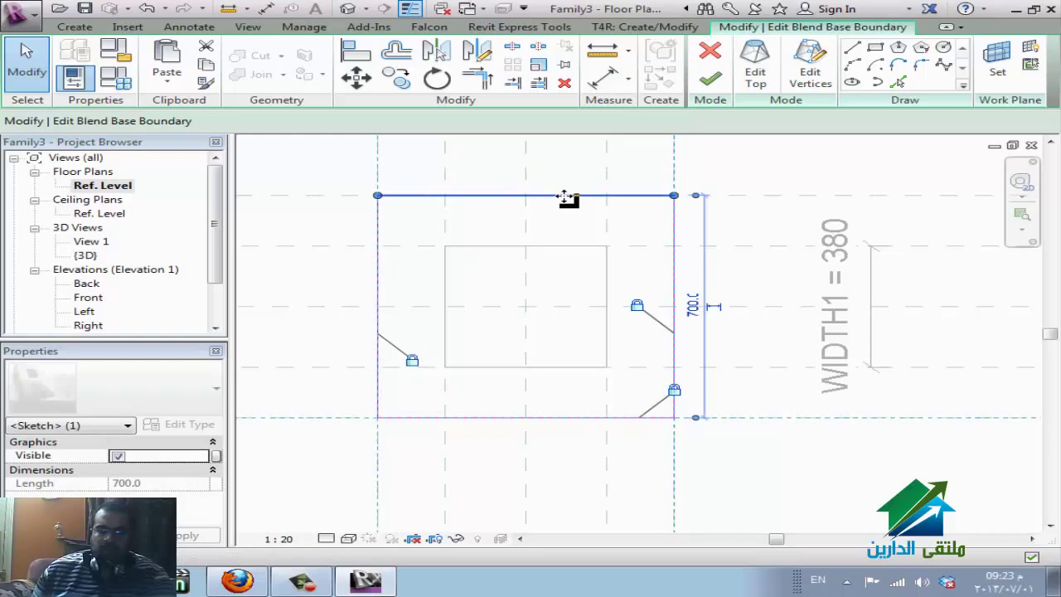
pyautogui.moveTo(568, 198)
pyautogui.mouseDown()
pyautogui.moveTo(570, 162)
pyautogui.moveTo(571, 196)
pyautogui.moveTo(544, 221)
pyautogui.moveTo(582, 252)
pyautogui.mouseUp()
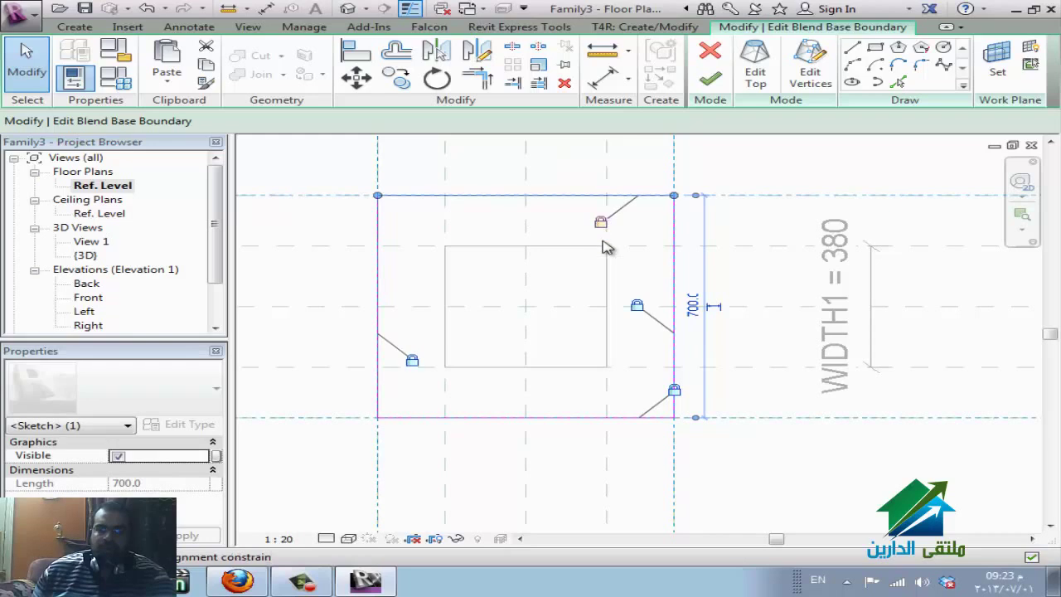
# - Finish the blend edit and check the tapered blend in 3D
pyautogui.click(709, 79)
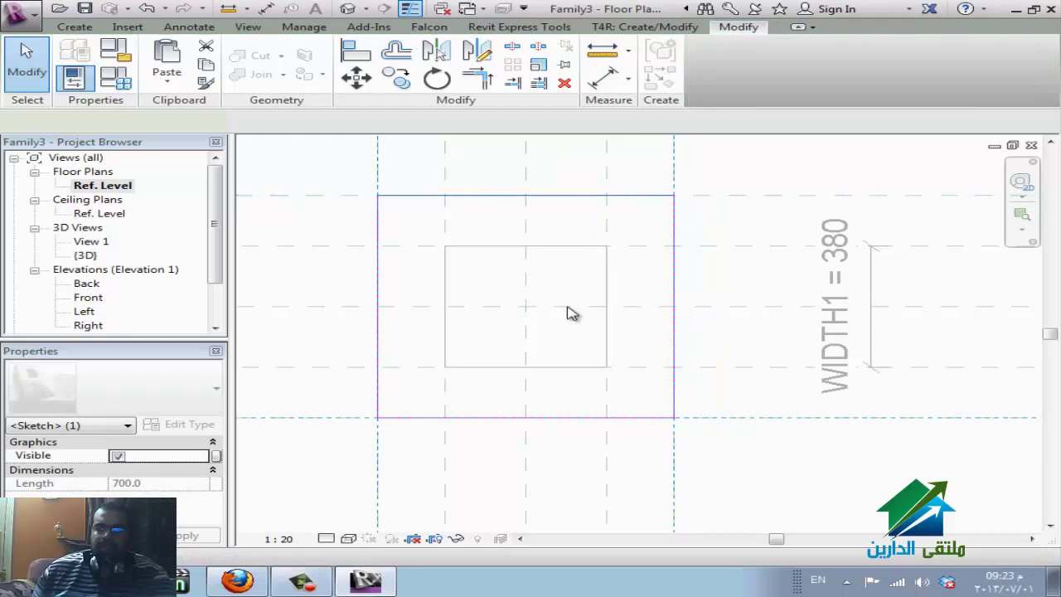
pyautogui.scroll(-2, 653, 317)
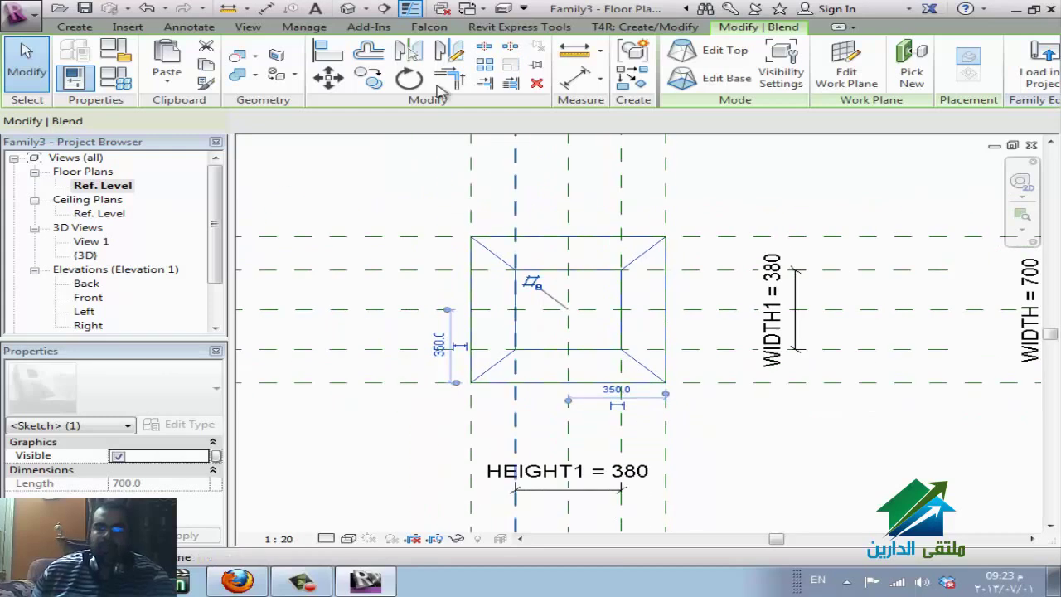
pyautogui.click(348, 9)
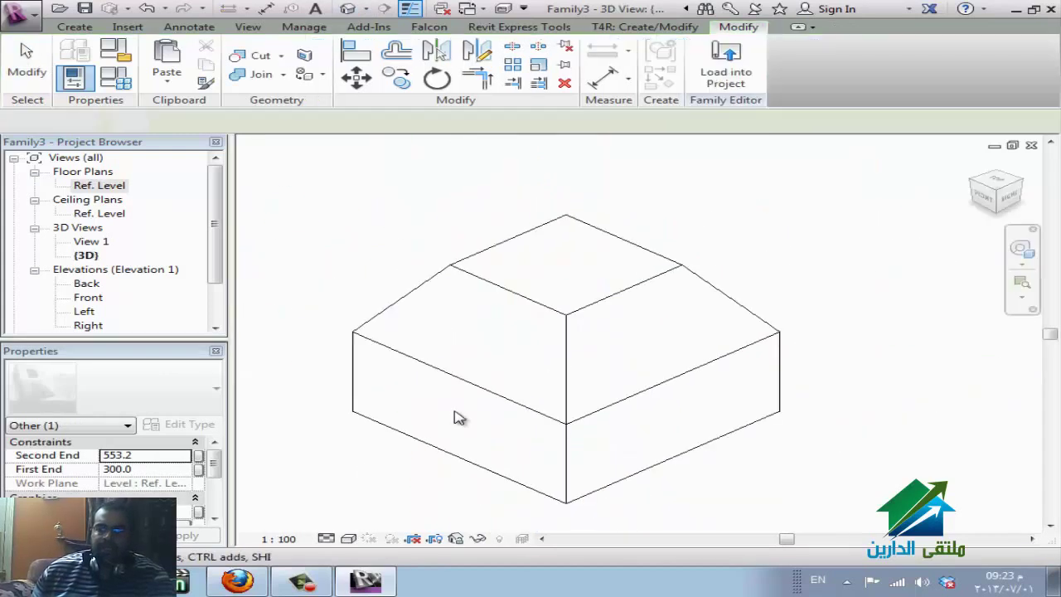
pyautogui.scroll(-2, 462, 414)
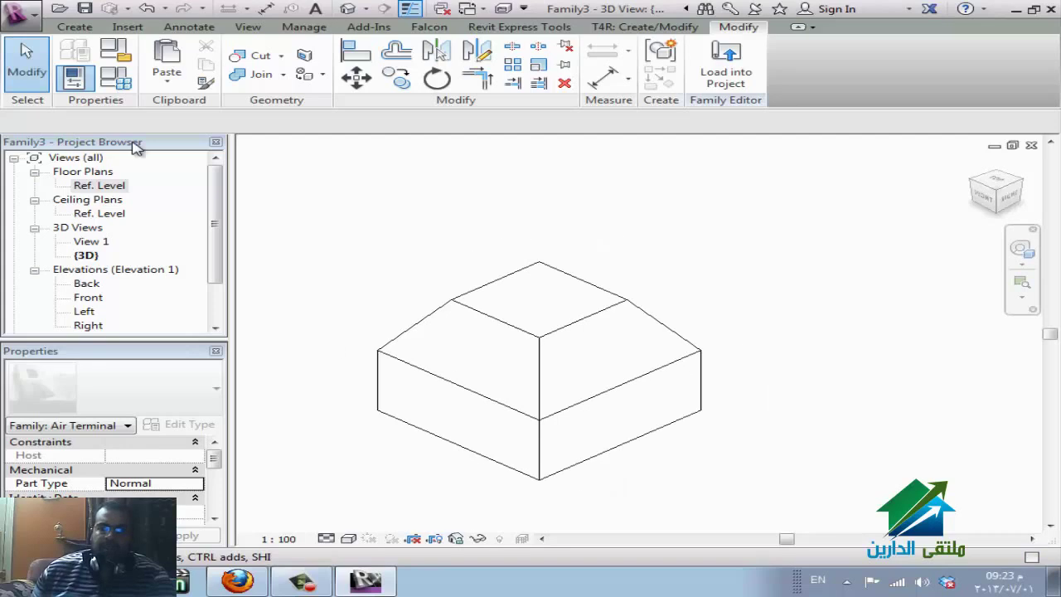
# - In Family Types, set WIDTH and HEIGHT to 600 and WIDTH1 and HEIGHT1 to 200, and apply
pyautogui.click(121, 87)
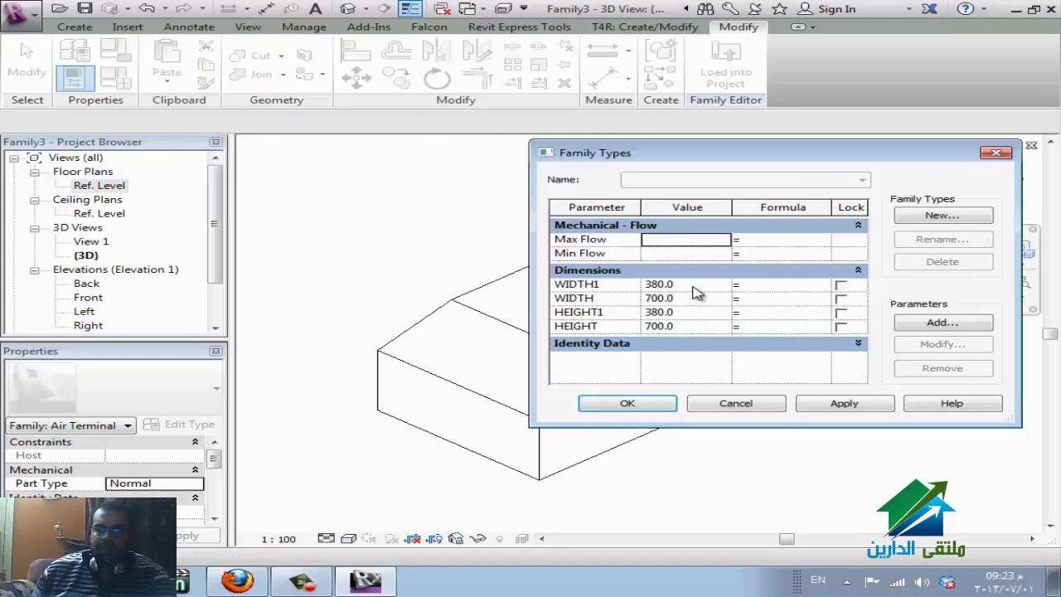
pyautogui.click(706, 299)
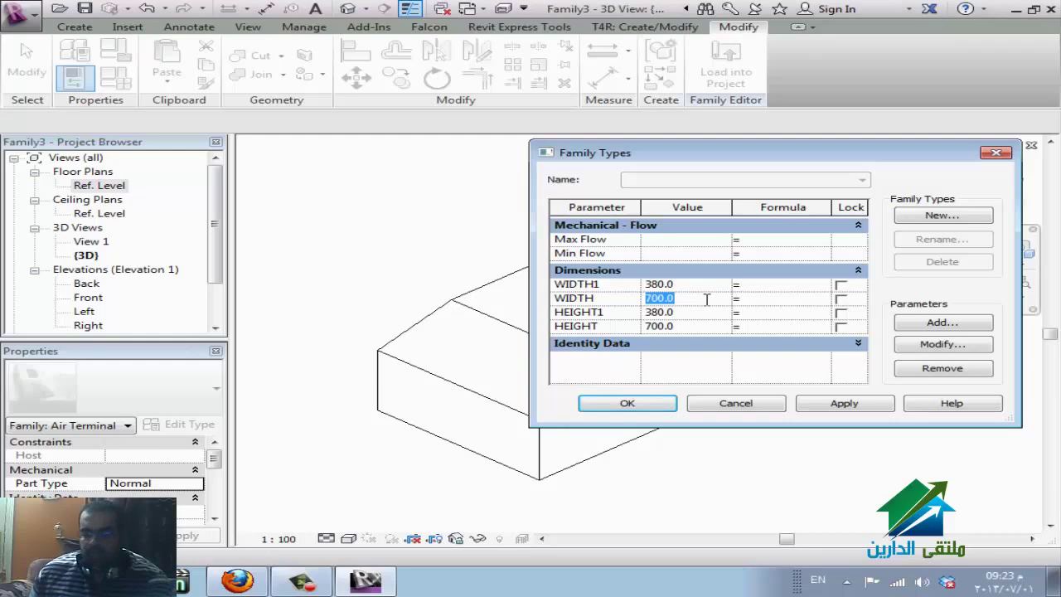
pyautogui.write('600')
pyautogui.click(690, 326)
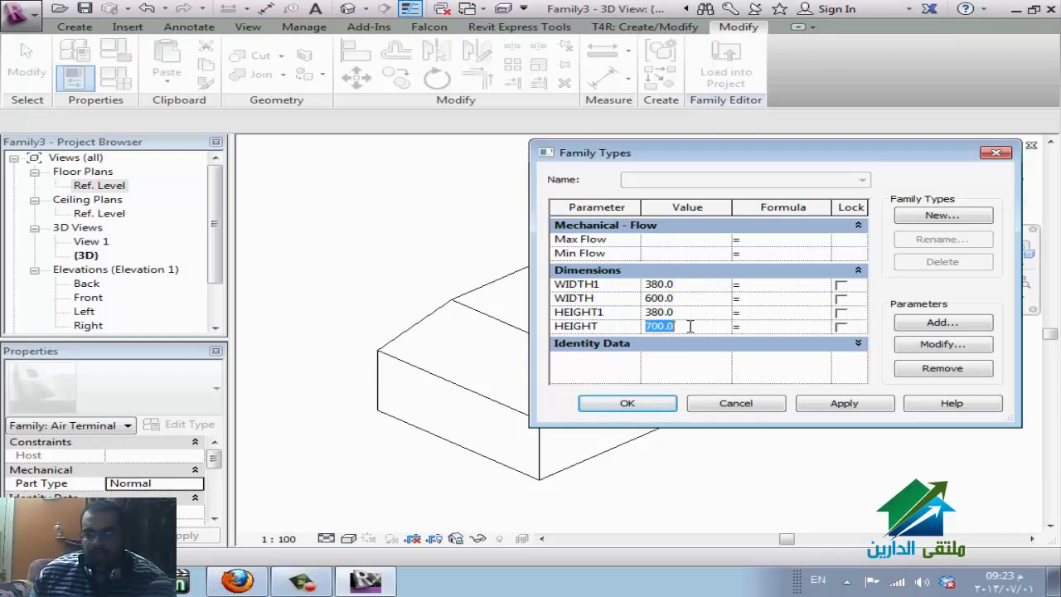
pyautogui.write('600')
pyautogui.click(689, 284)
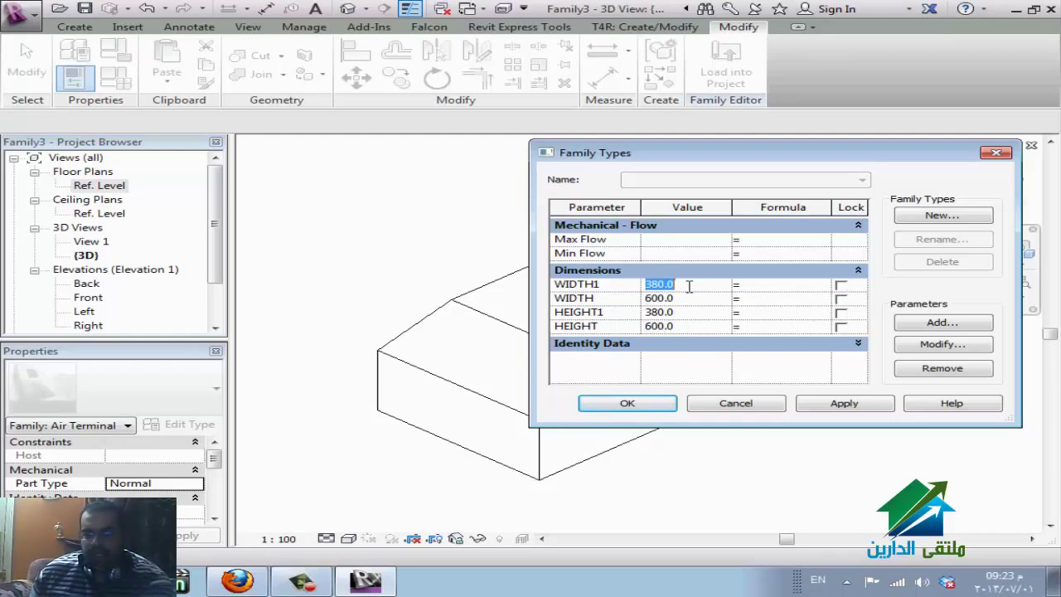
pyautogui.write('200')
pyautogui.click(699, 315)
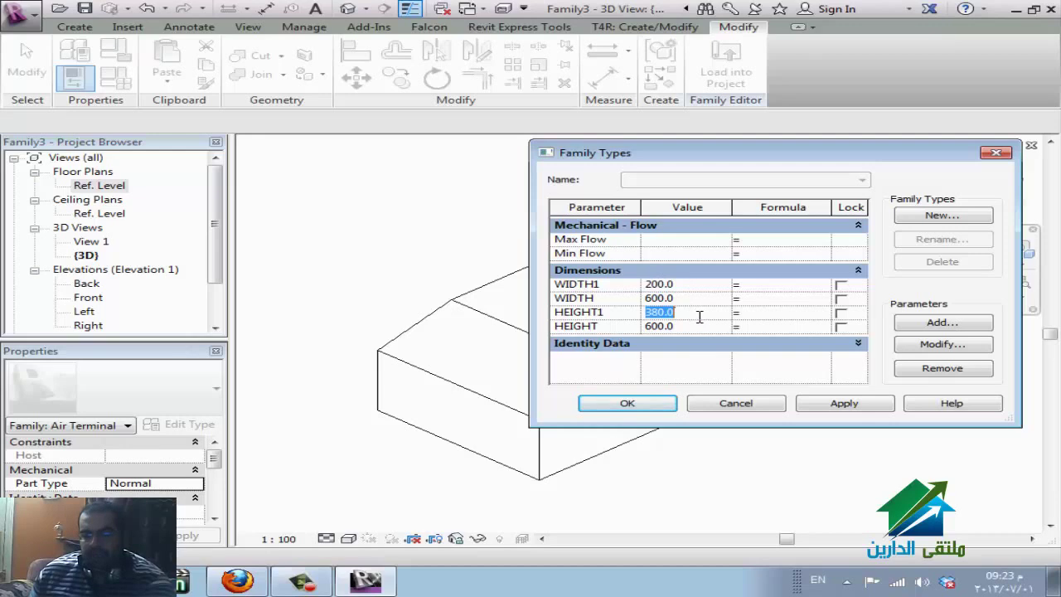
pyautogui.write('200')
pyautogui.click(844, 403)
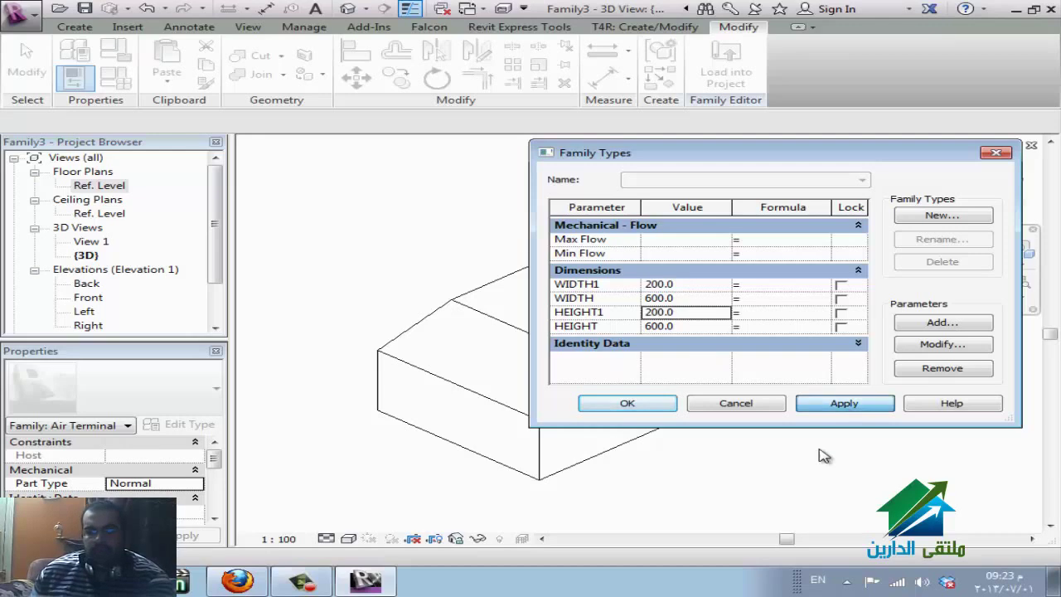
pyautogui.moveTo(710, 158); pyautogui.dragTo(292, 183)
pyautogui.moveTo(481, 194); pyautogui.dragTo(974, 180)
# - Change WIDTH1 and HEIGHT1 to 400, apply, and close Family Types with OK
pyautogui.click(763, 295)
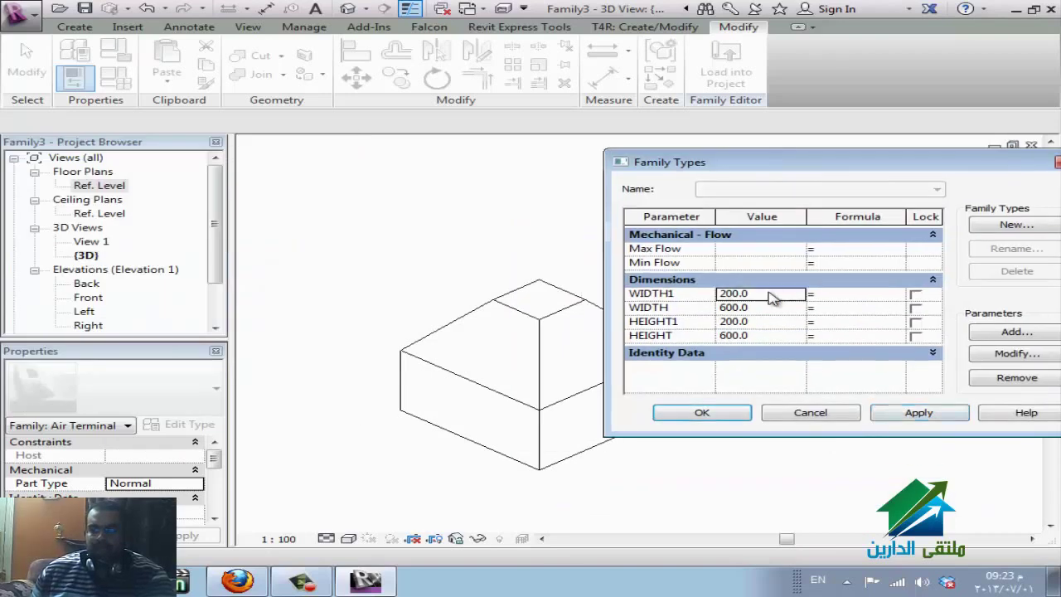
pyautogui.write('40')
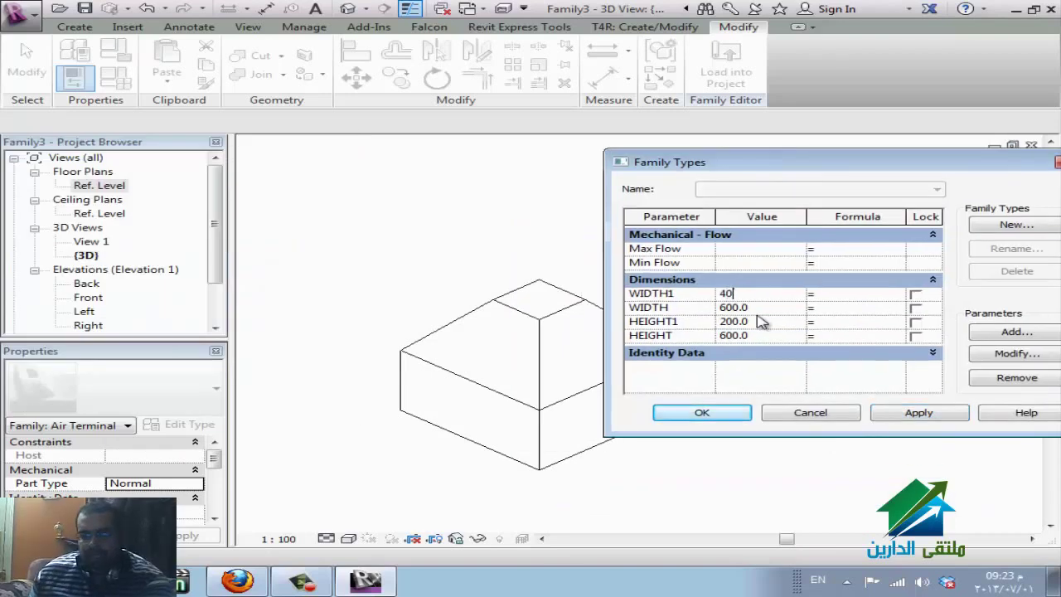
pyautogui.write('0')
pyautogui.click(760, 323)
pyautogui.write('400')
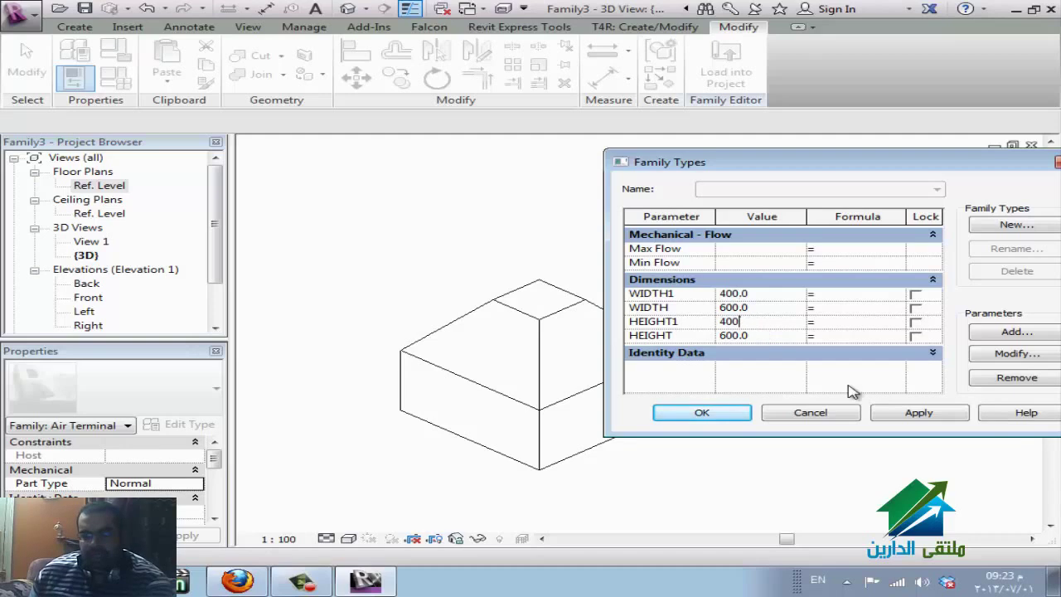
pyautogui.click(895, 418)
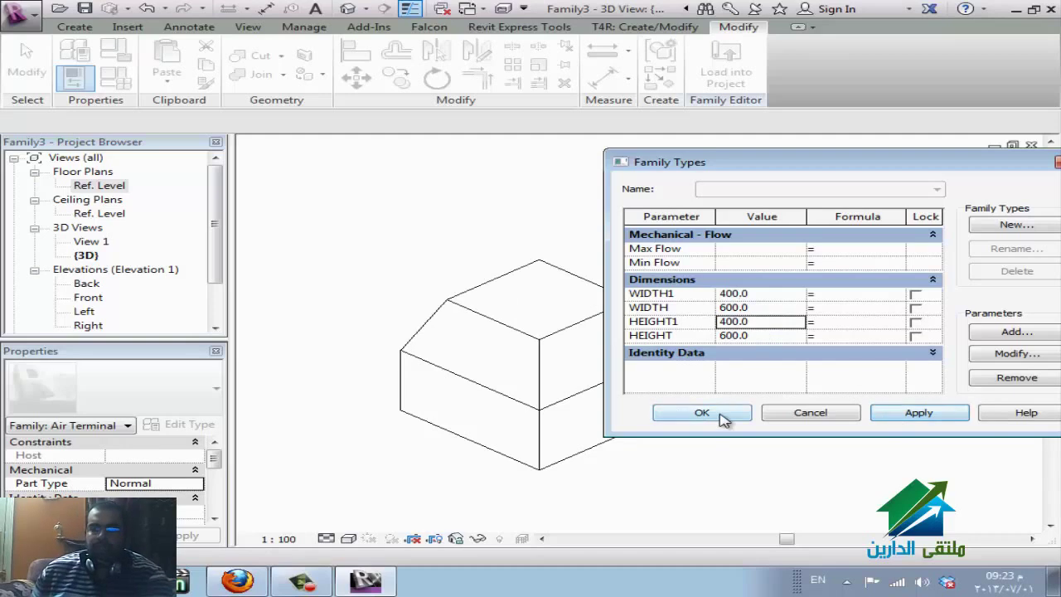
pyautogui.click(665, 419)
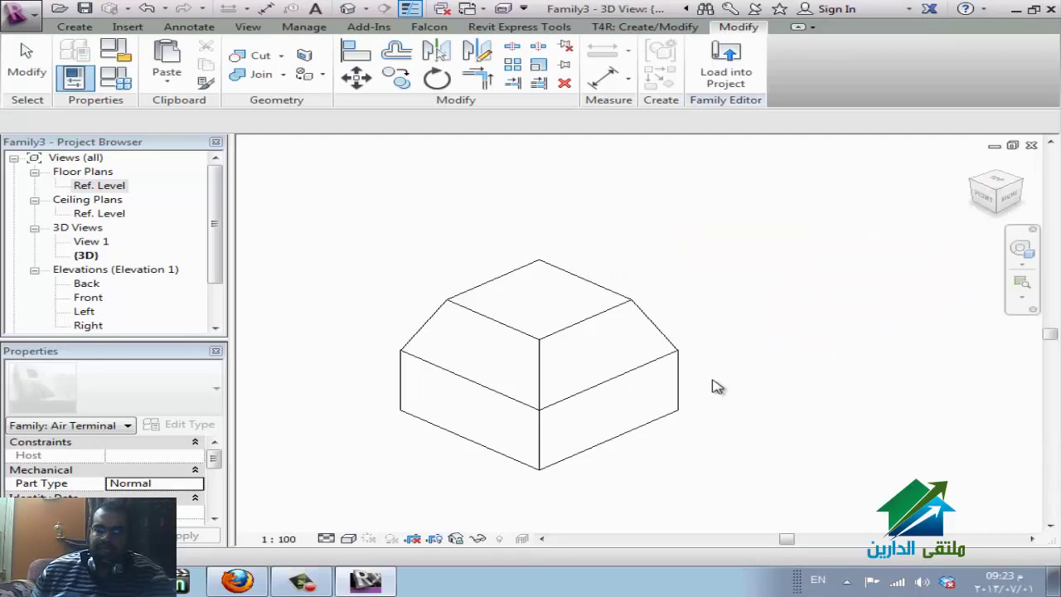
pyautogui.click(238, 580)
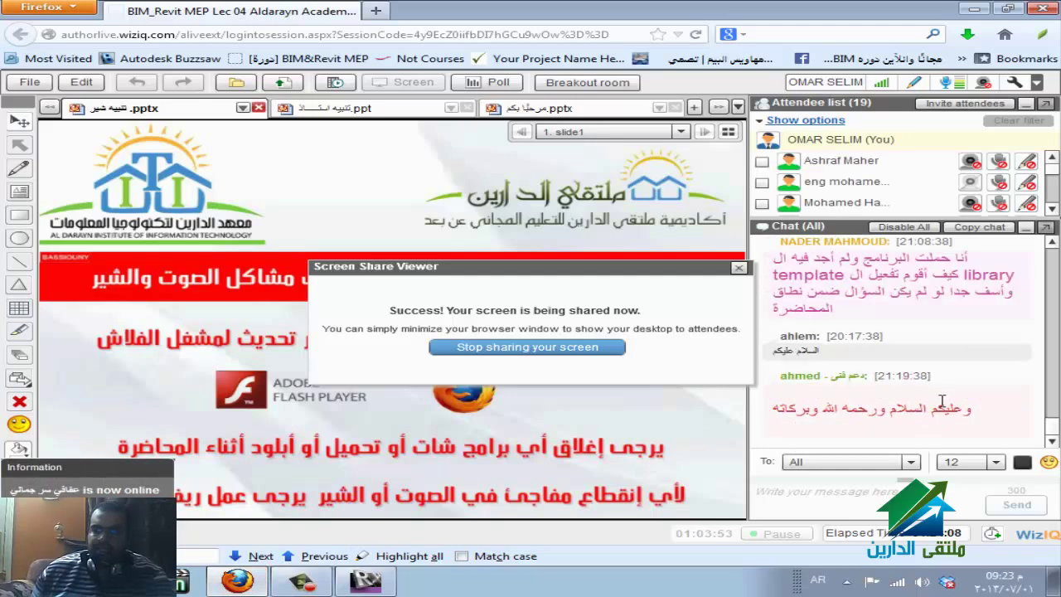
pyautogui.click(368, 583)
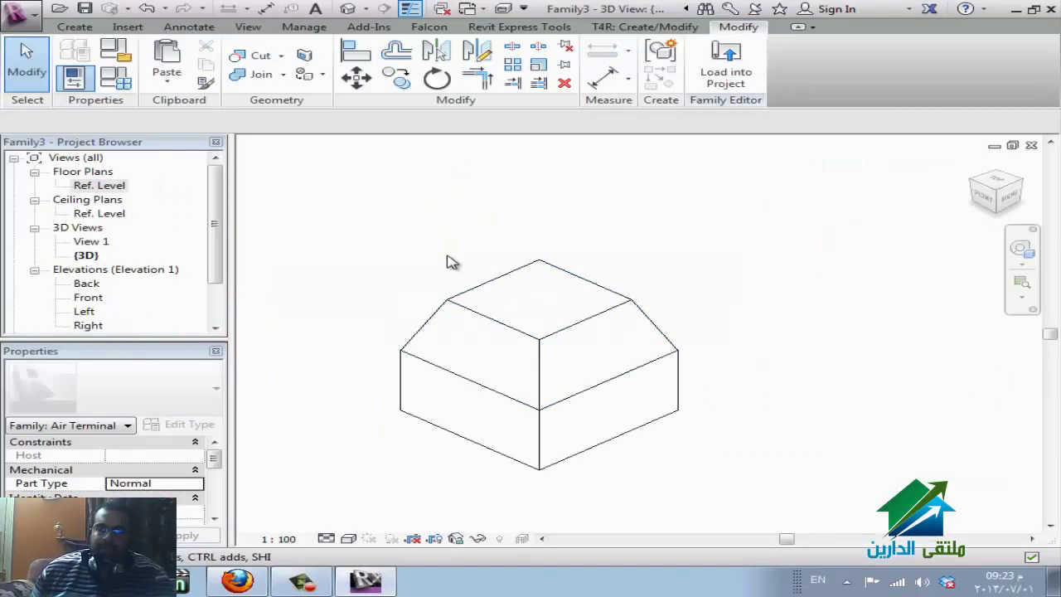
# - Open the Ref. Level plan and load the air terminal family into ELDAREEN.RTE
pyautogui.doubleClick(98, 189)
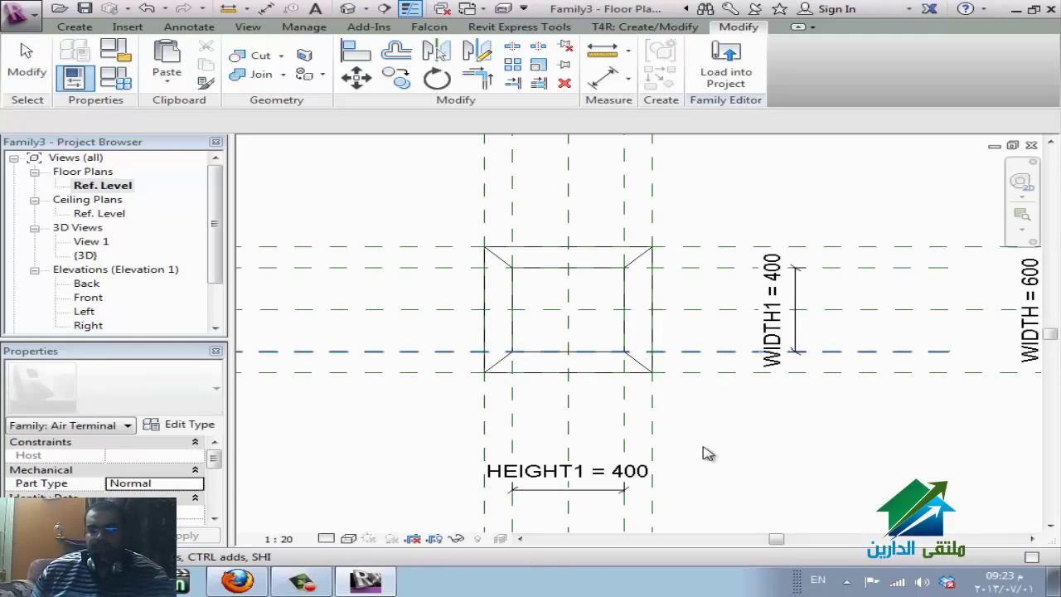
pyautogui.click(699, 449)
pyautogui.click(726, 60)
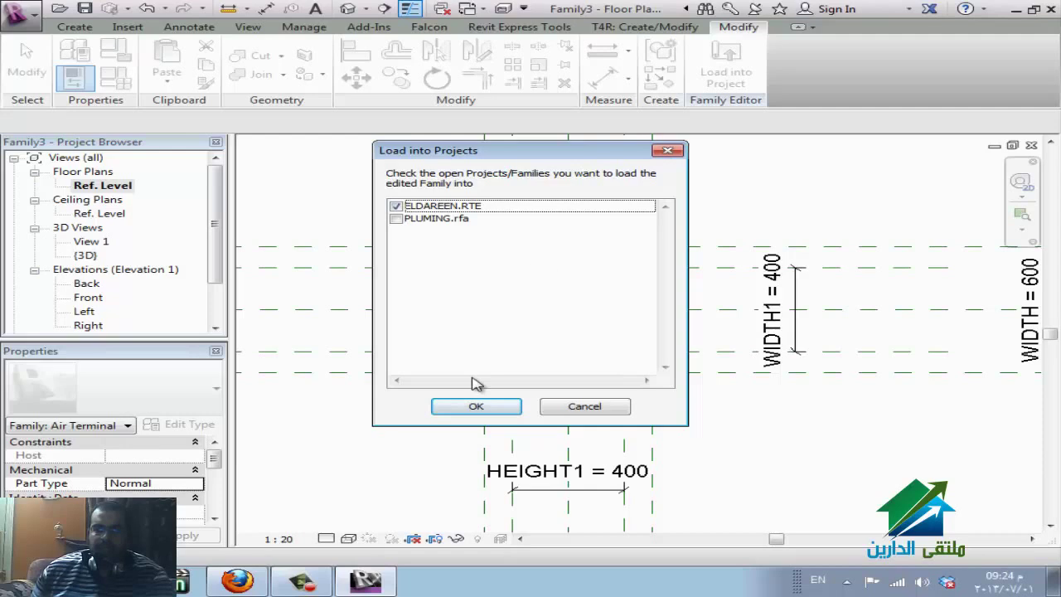
pyautogui.click(475, 408)
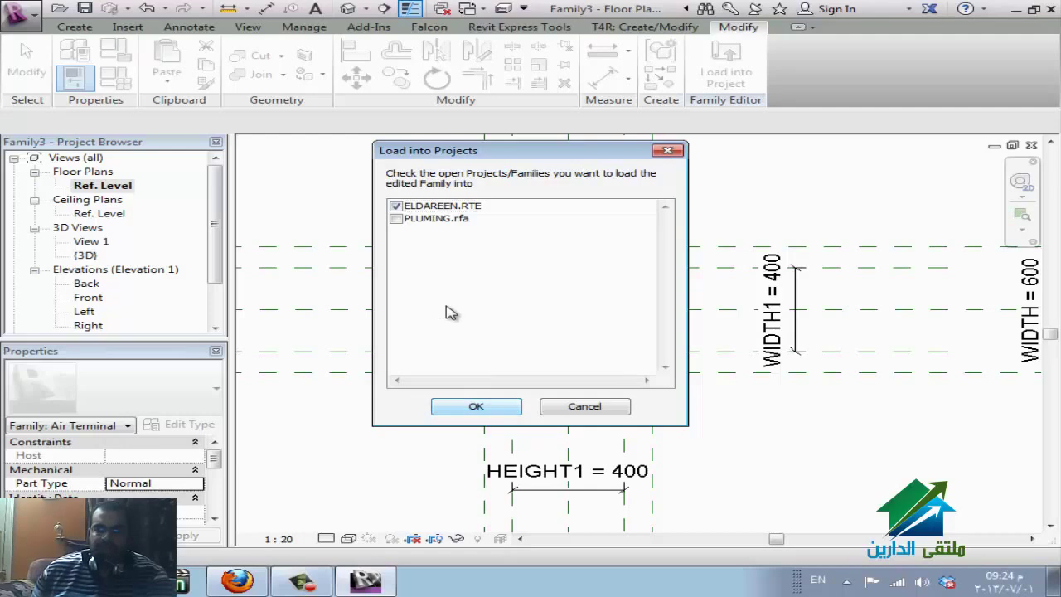
pyautogui.click(474, 407)
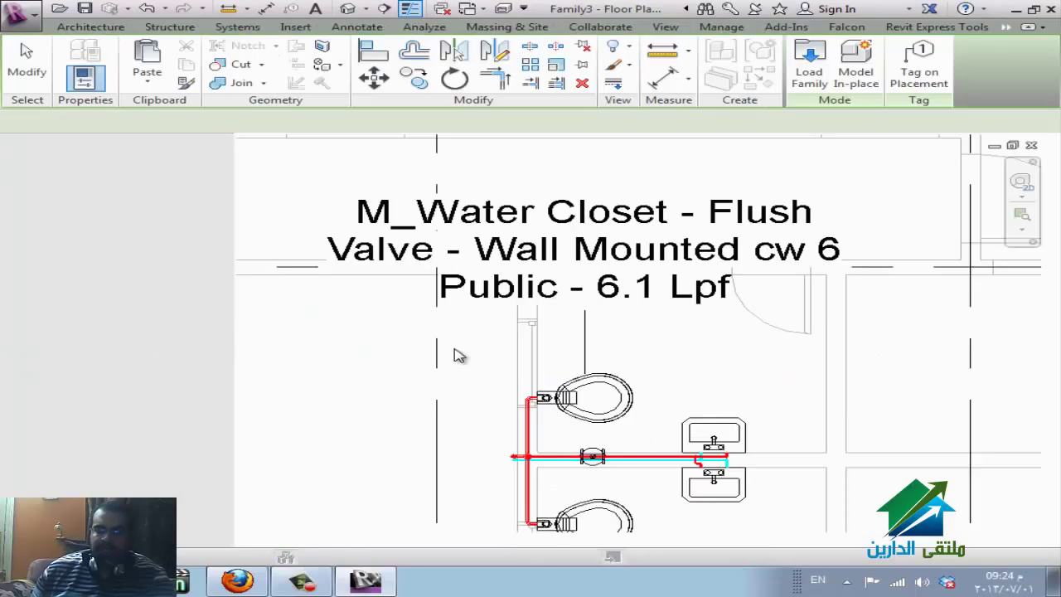
# - Zoom out and try placing the air terminal in the upper-right room, then cancel
pyautogui.scroll(-5, 454, 351)
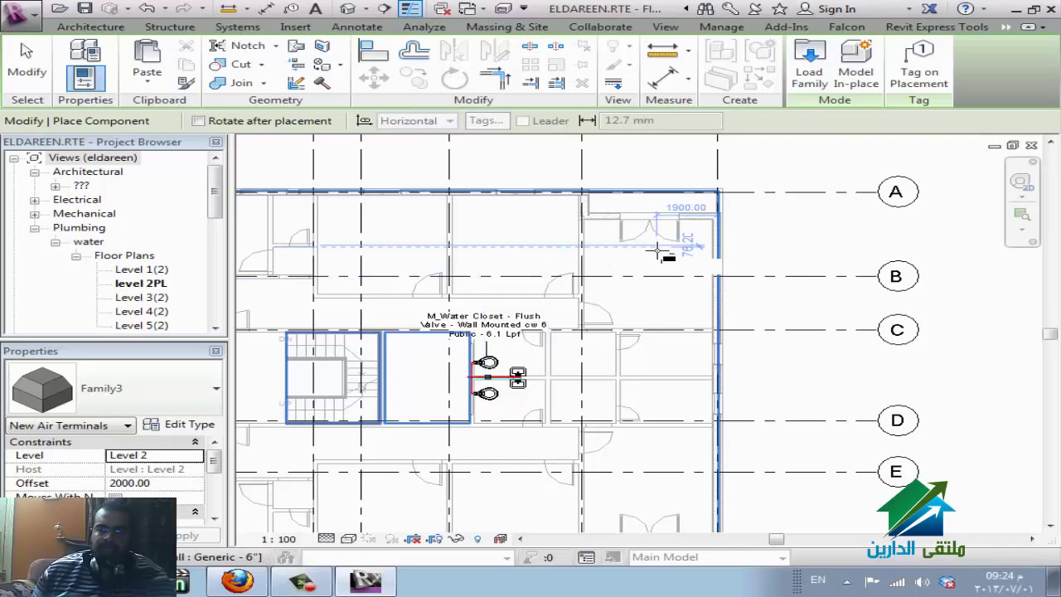
pyautogui.click(675, 285)
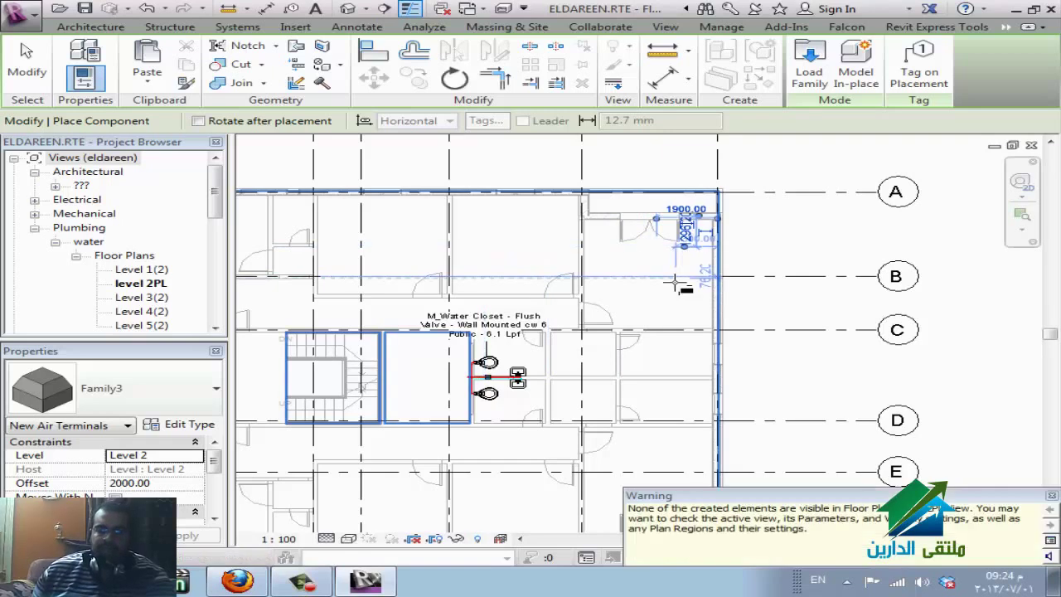
pyautogui.press('Escape')
# - Make Air Terminals and all duct categories visible in the plan via Visibility/Graphics (VG)
pyautogui.press('v')
pyautogui.press('g')
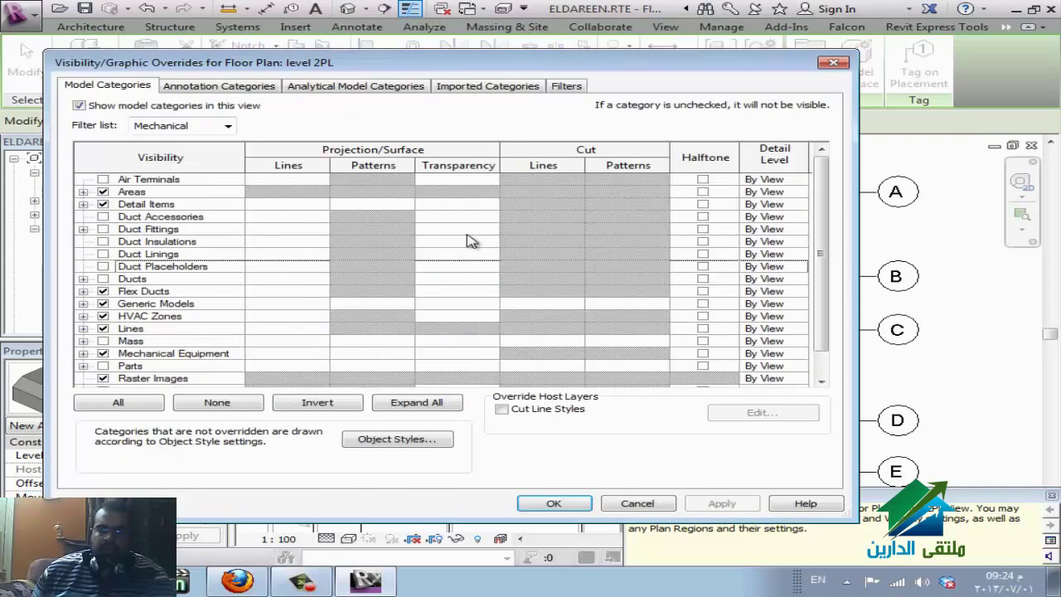
pyautogui.click(103, 179)
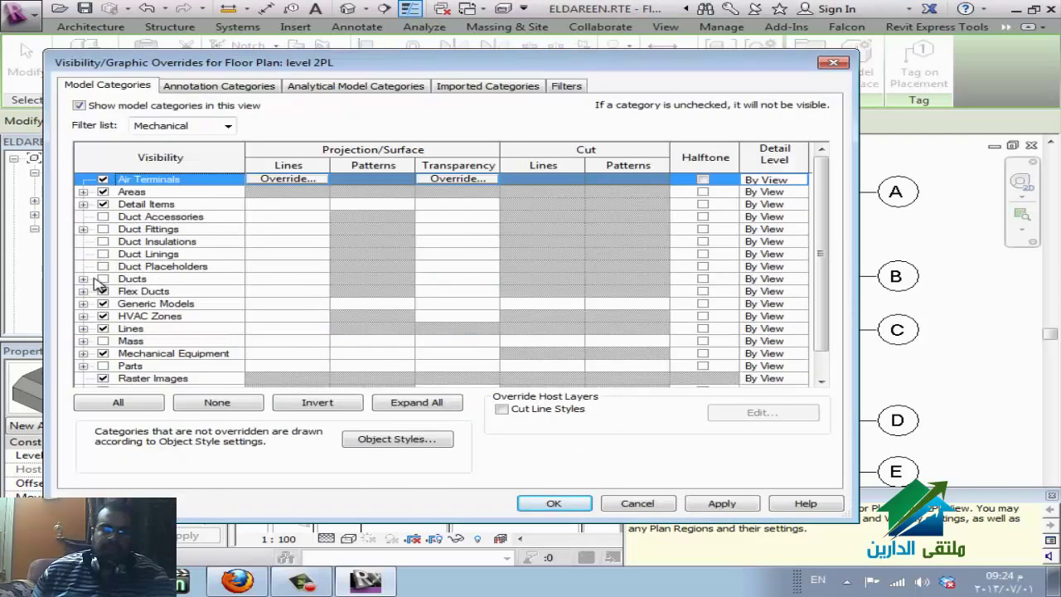
pyautogui.click(103, 279)
pyautogui.click(103, 266)
pyautogui.click(103, 253)
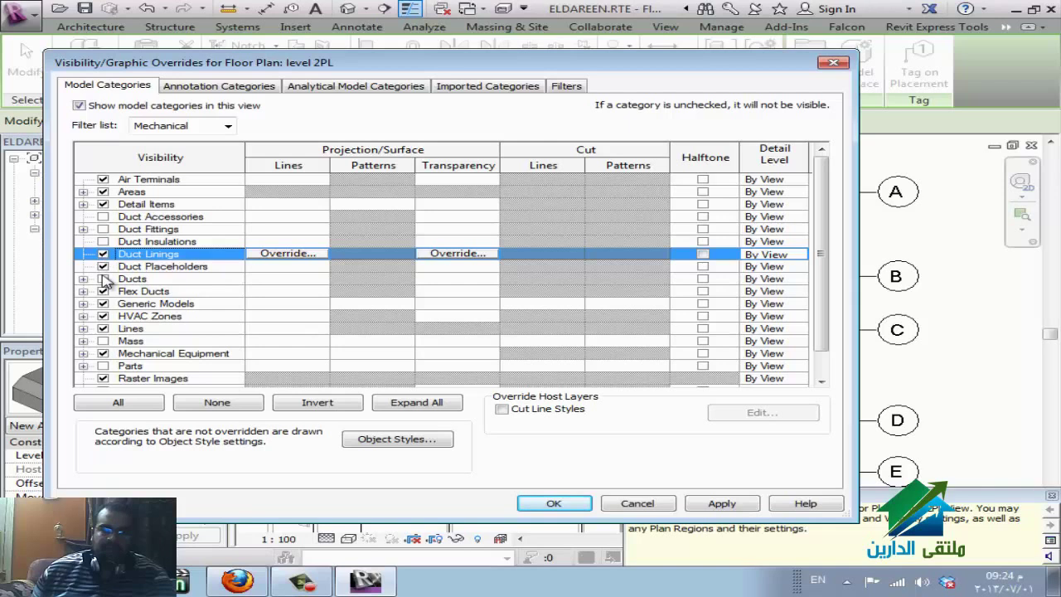
pyautogui.click(102, 279)
pyautogui.click(103, 241)
pyautogui.click(103, 228)
pyautogui.click(103, 216)
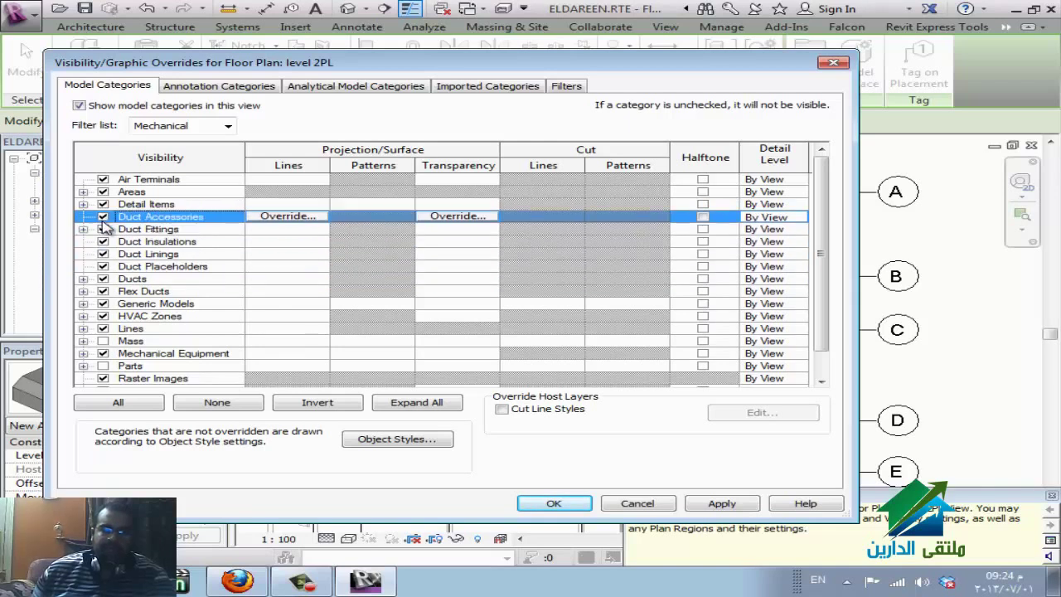
pyautogui.click(553, 503)
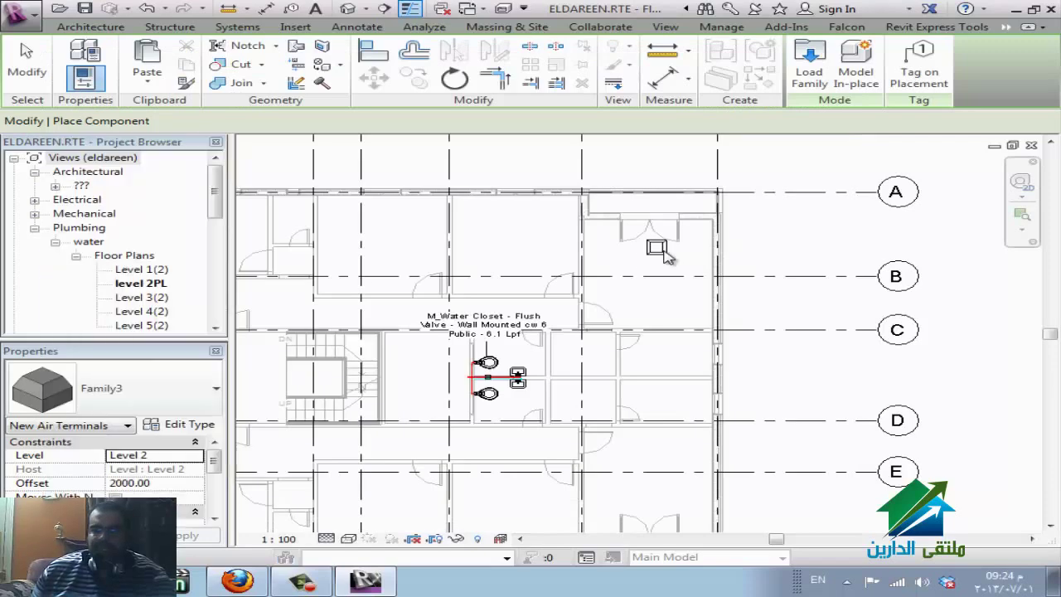
# - Place the air terminal in the upper-right room and review its types in the Type Selector
pyautogui.click(664, 258)
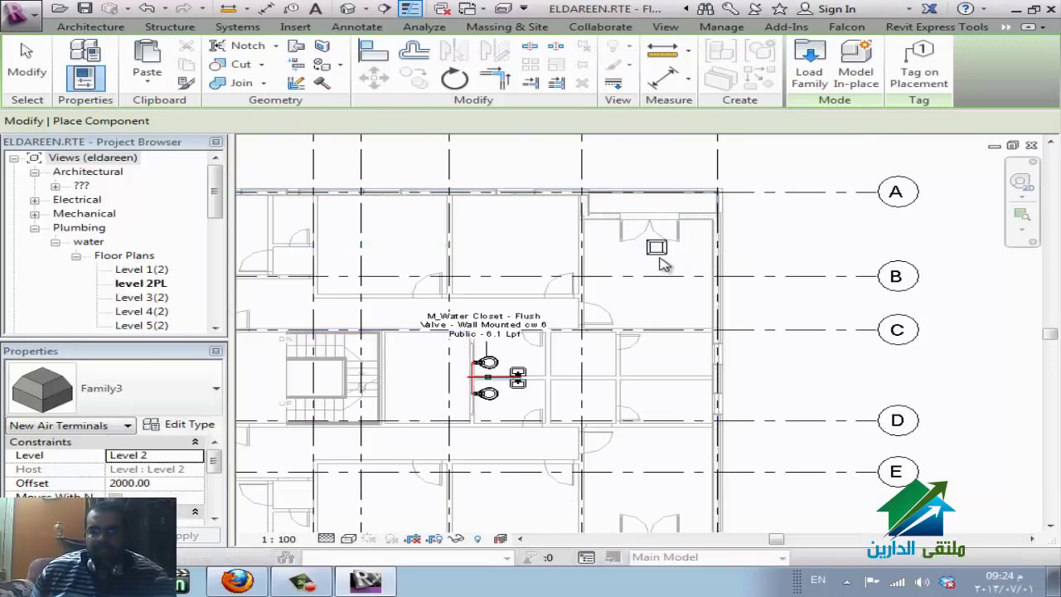
pyautogui.press('Escape')
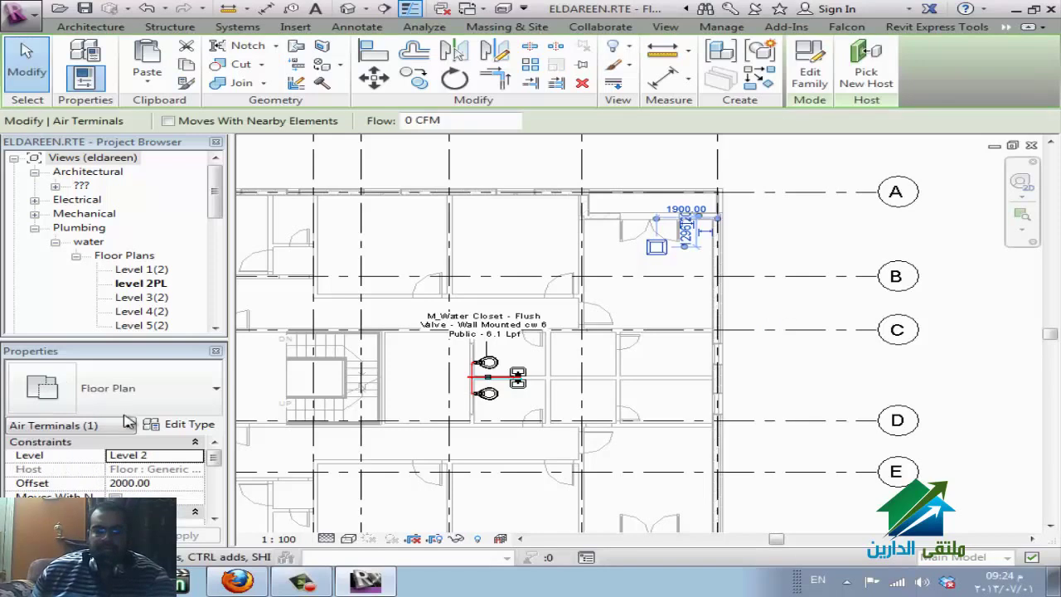
pyautogui.click(170, 391)
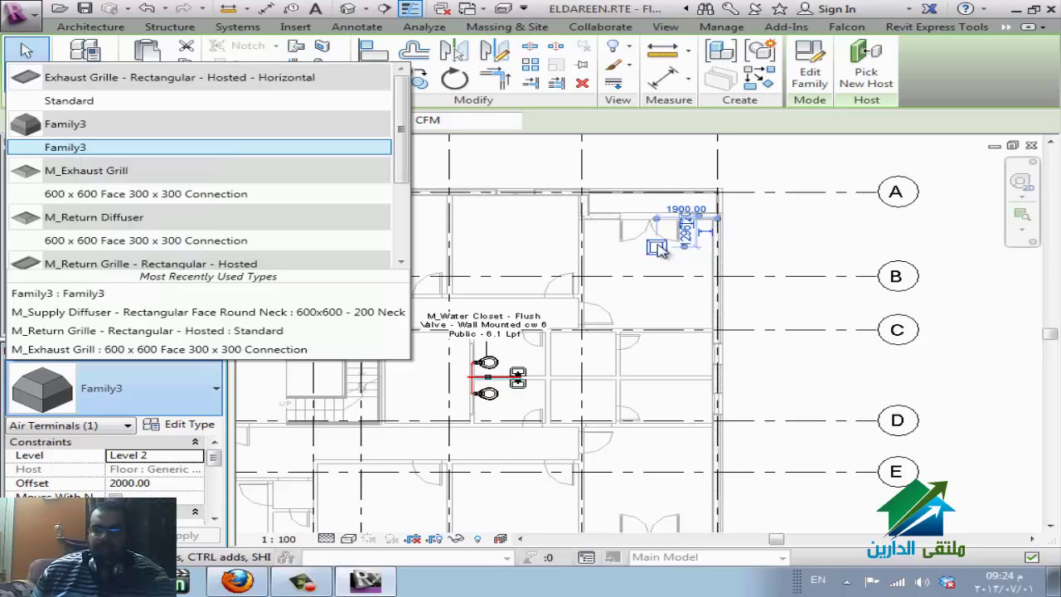
pyautogui.click(775, 244)
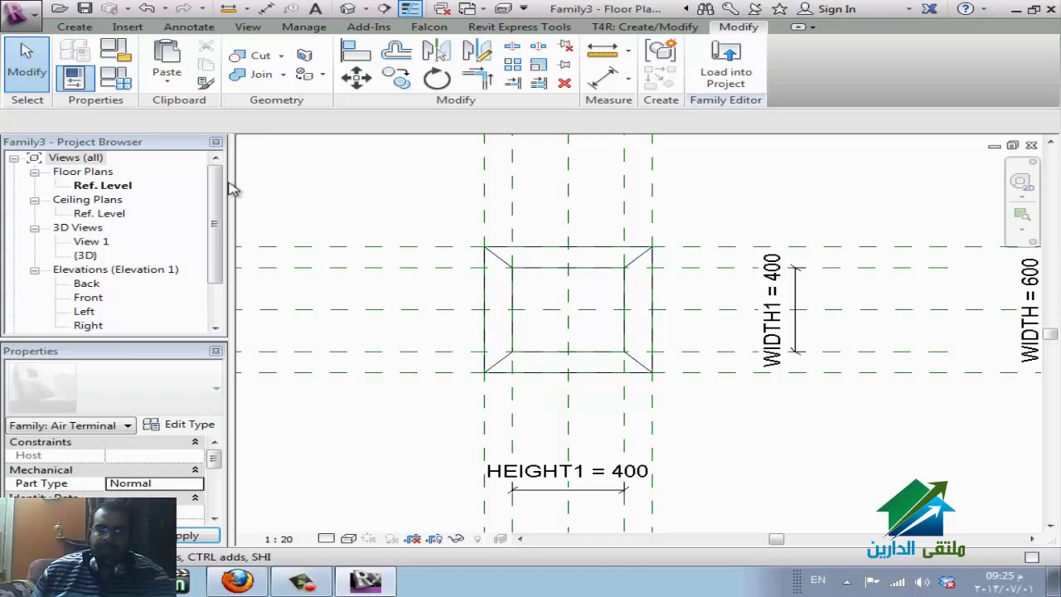
# - Create the 600 N 200 and 600 N 300 size types in Family Types
pyautogui.click(120, 86)
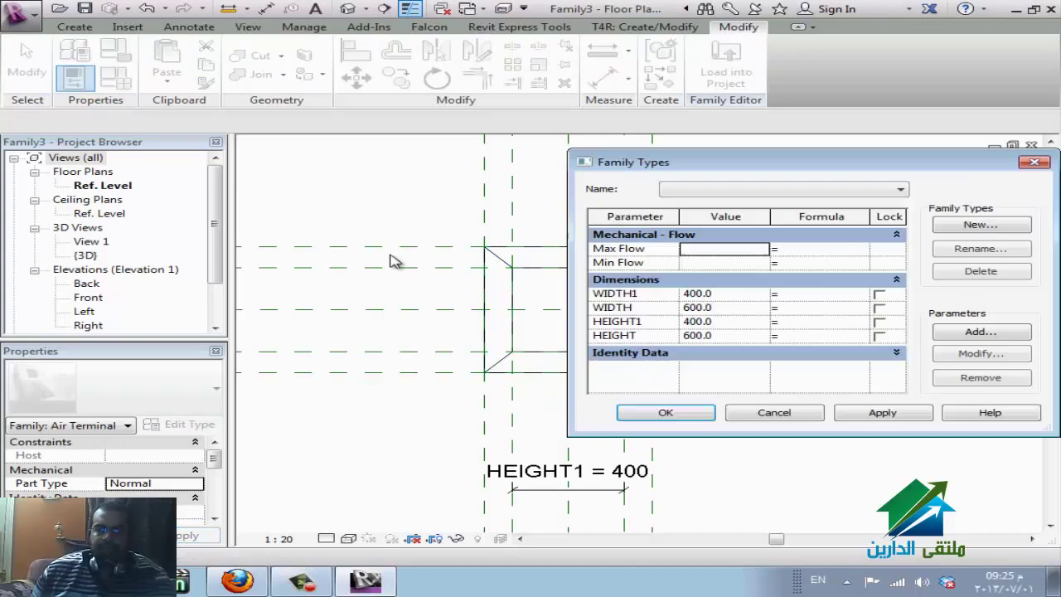
pyautogui.click(981, 224)
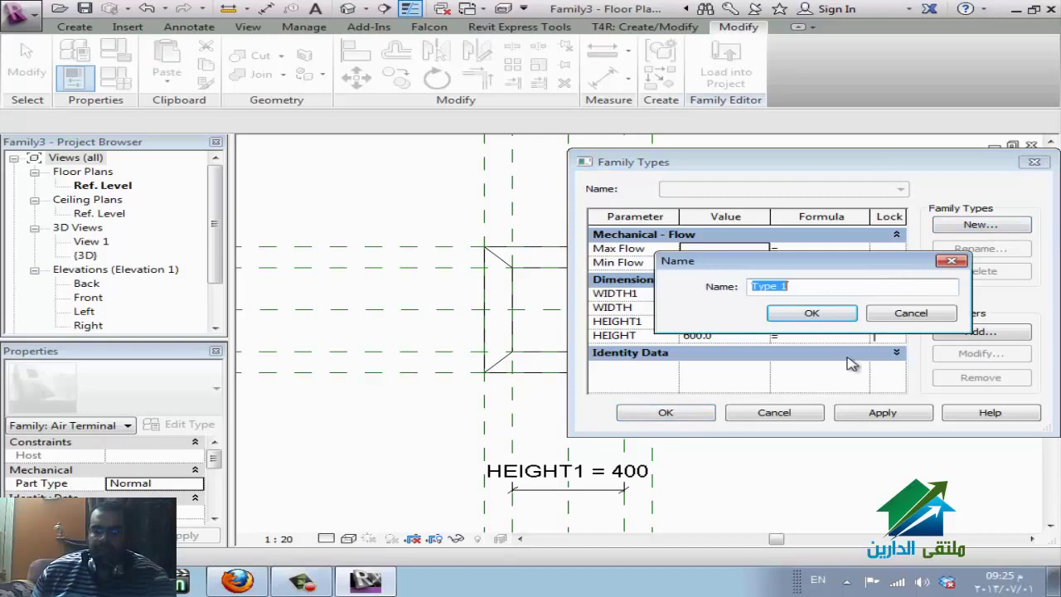
pyautogui.write('6')
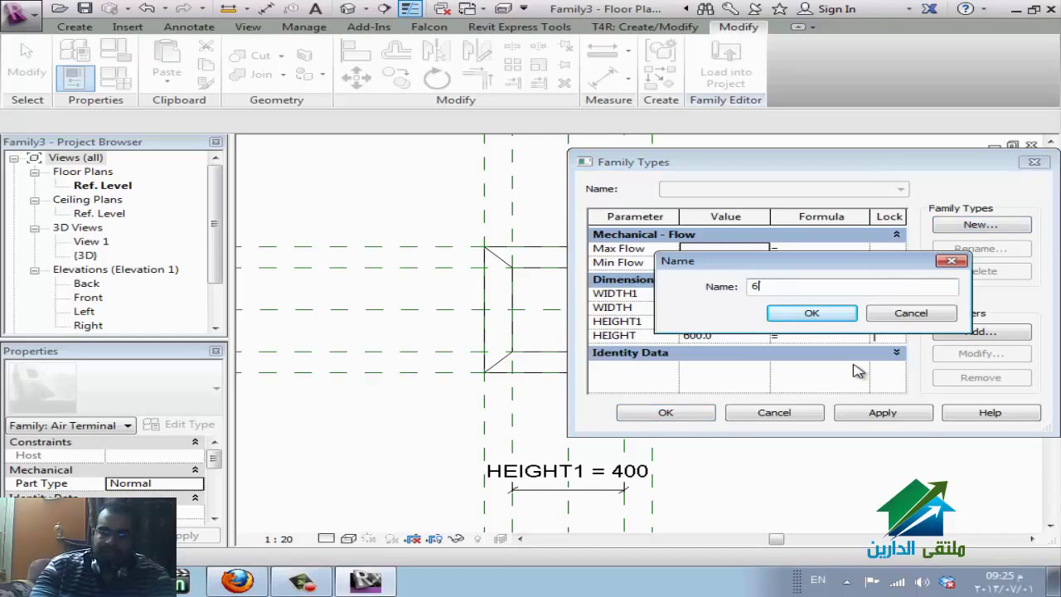
pyautogui.write('00 N 200')
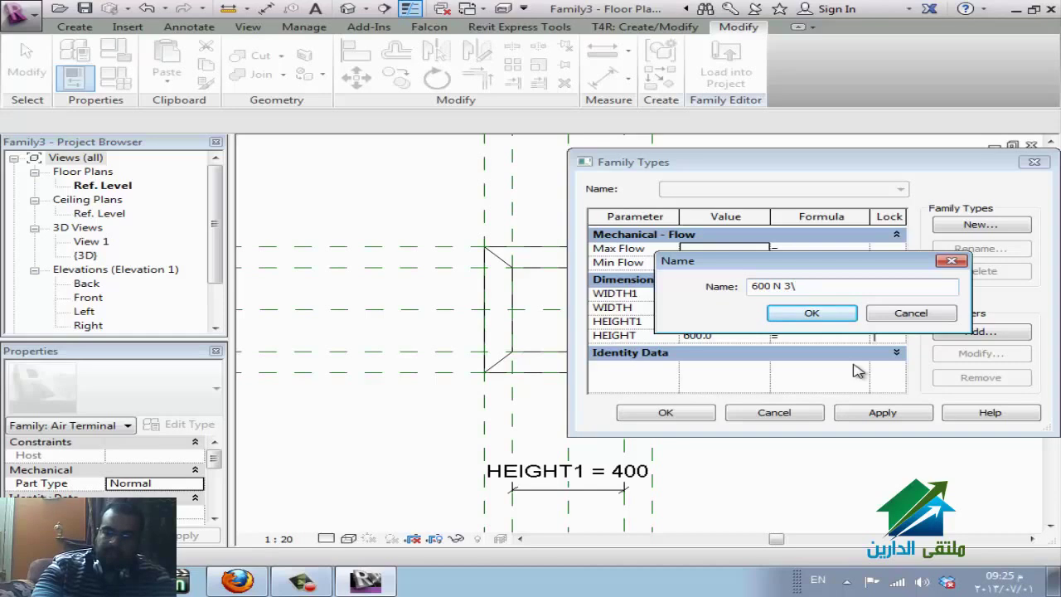
pyautogui.click(829, 316)
pyautogui.click(996, 232)
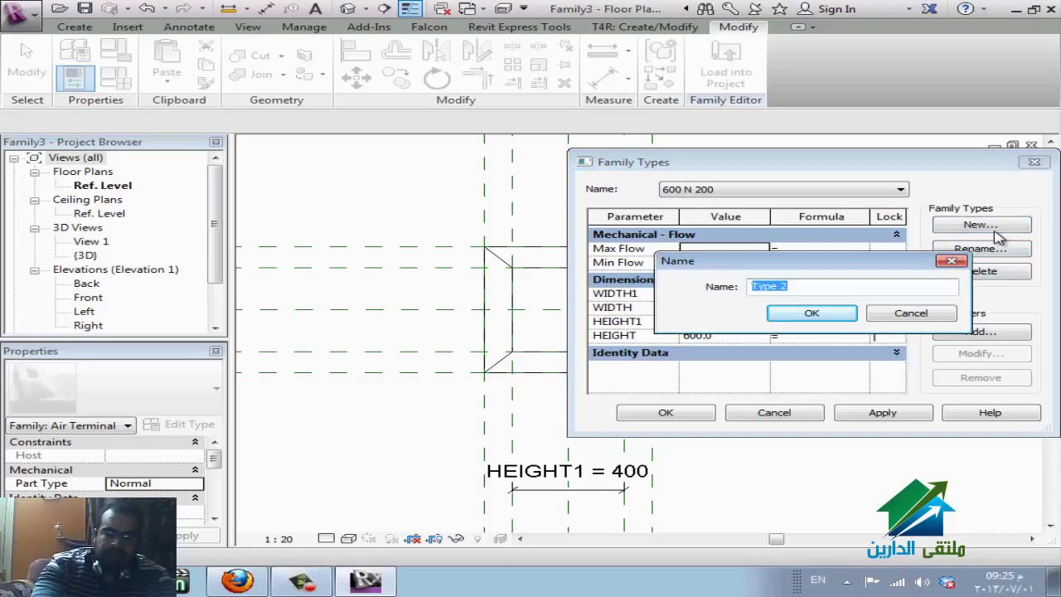
pyautogui.write('600 N  300')
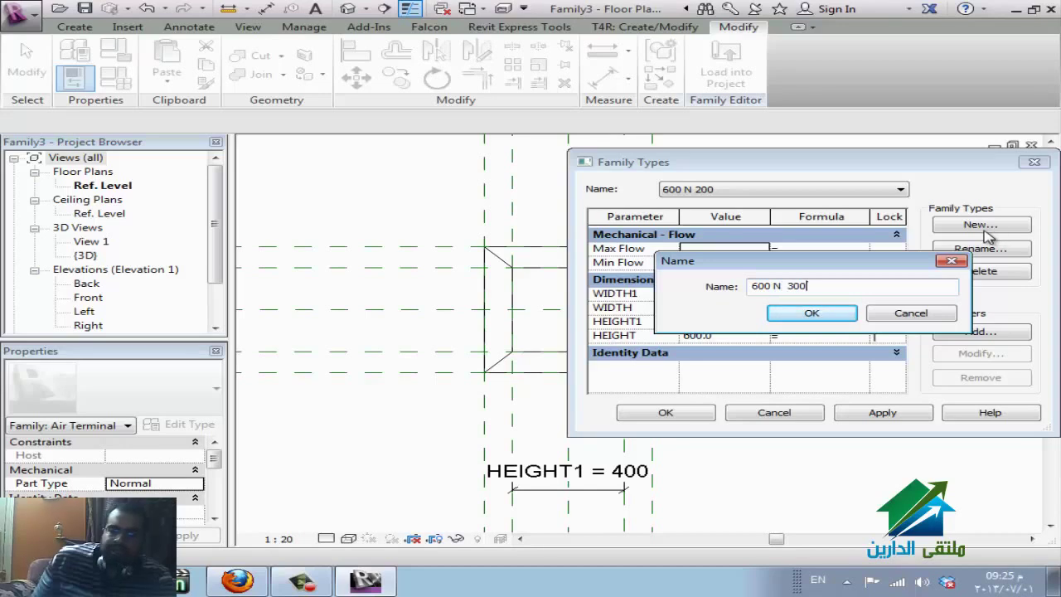
pyautogui.click(809, 312)
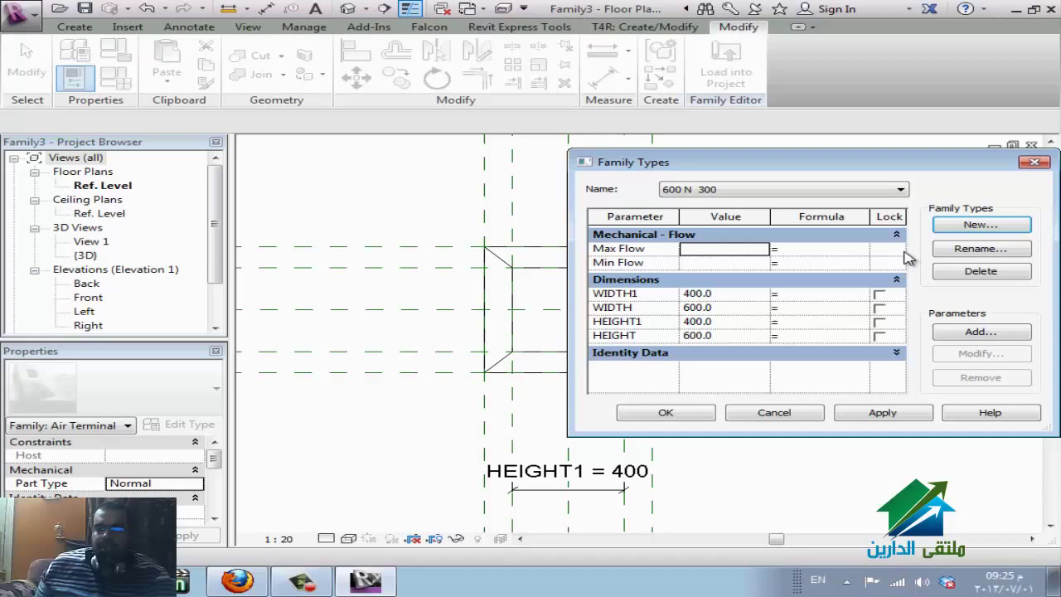
# - Add a third size type named 400 N 200
pyautogui.click(959, 234)
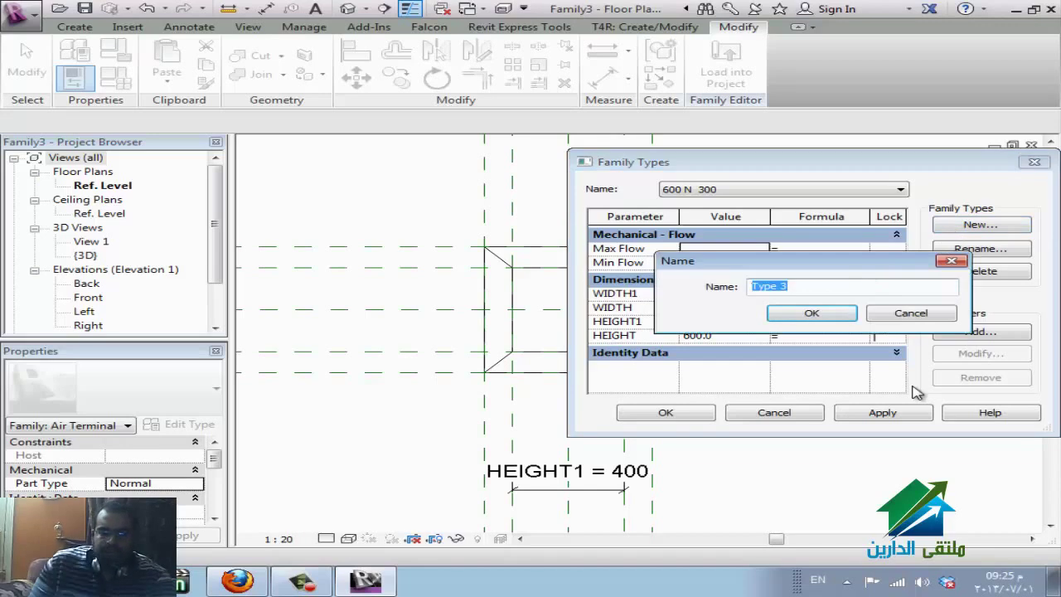
pyautogui.write('400 M')
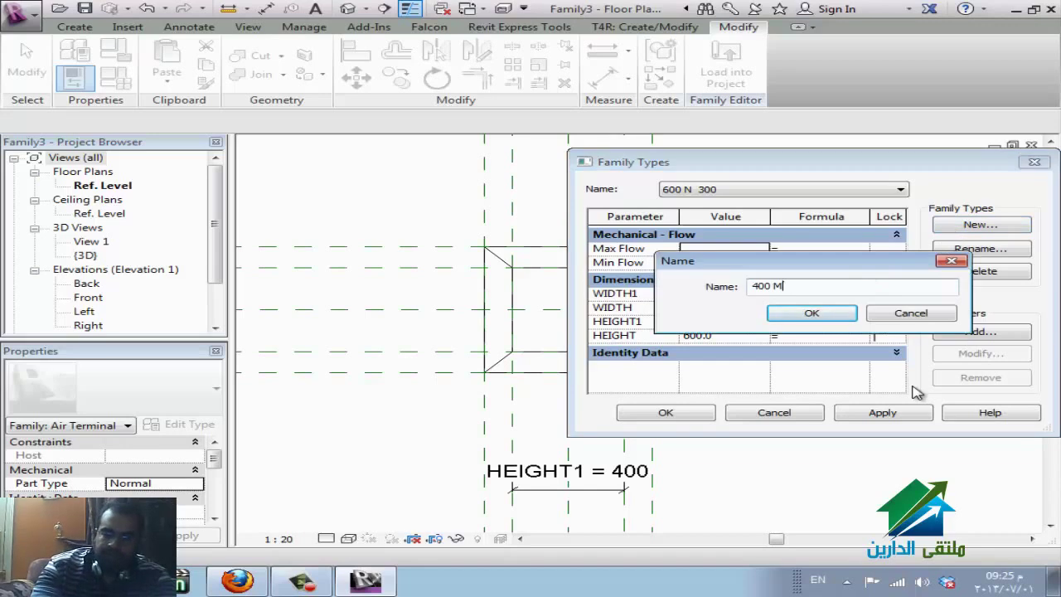
pyautogui.press('BackSpace')
pyautogui.write('N')
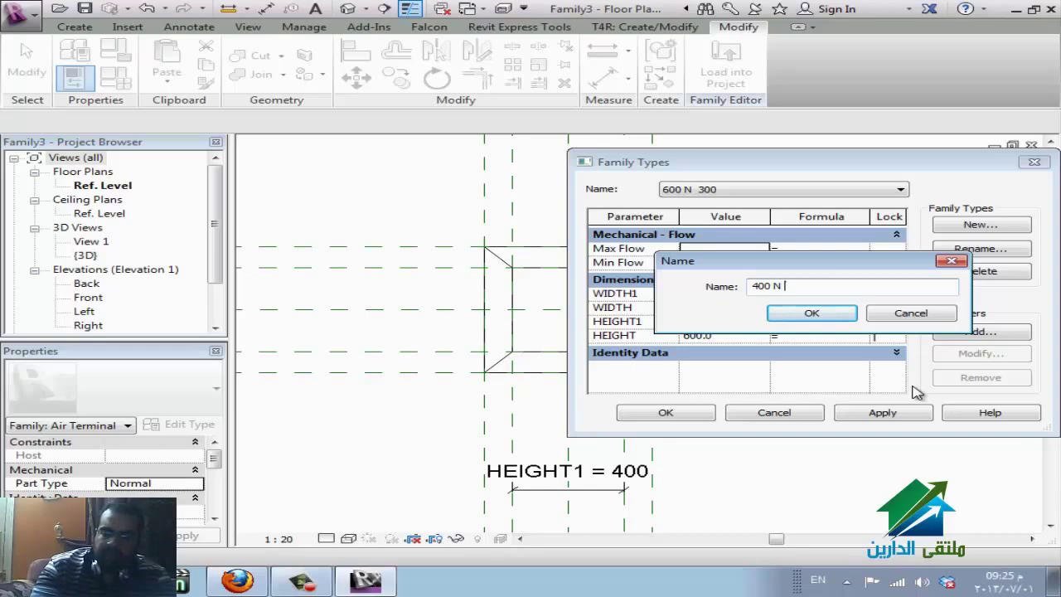
pyautogui.click(847, 315)
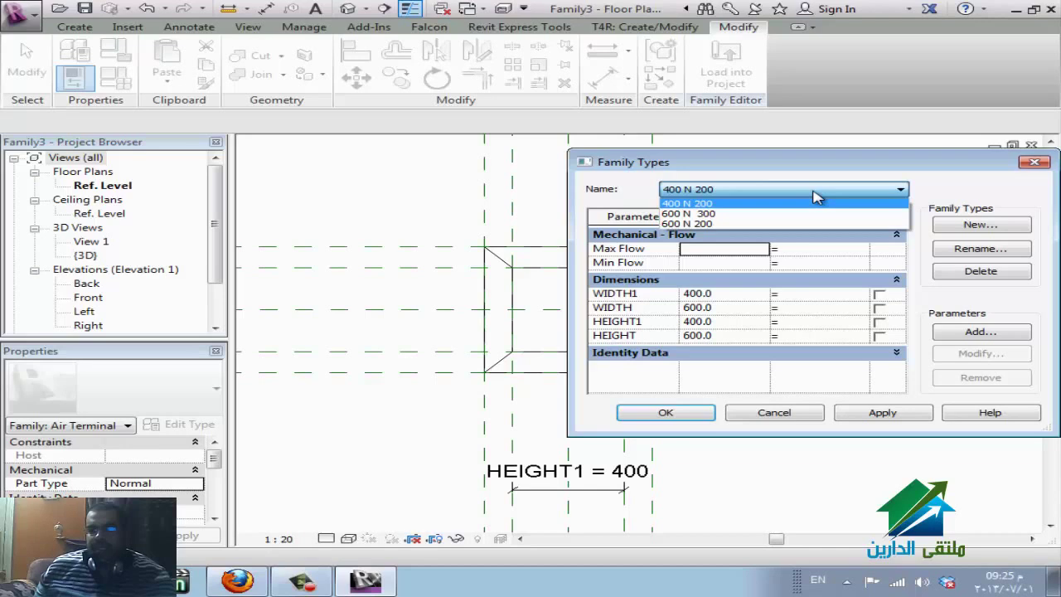
# - Set type 400 N 200 to WIDTH and HEIGHT 400, HEIGHT1 200 and WIDTH1 200
pyautogui.click(816, 196)
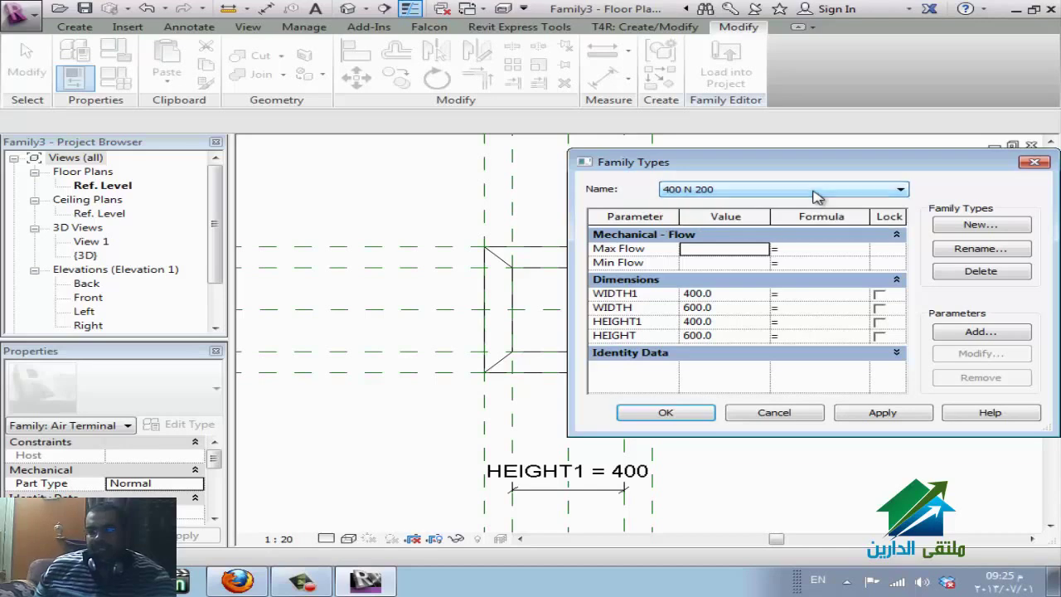
pyautogui.click(736, 307)
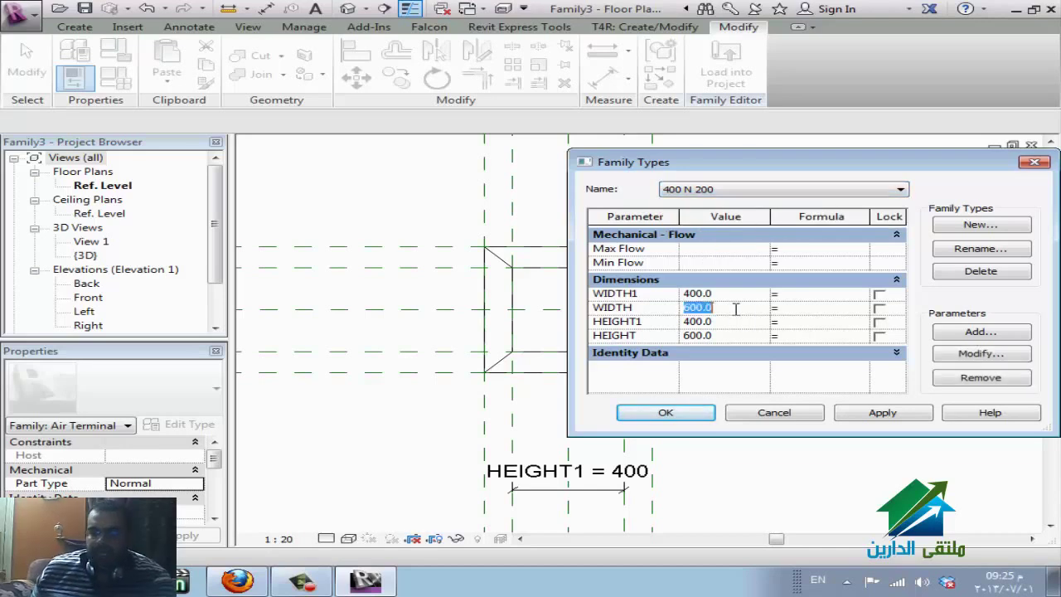
pyautogui.write('400')
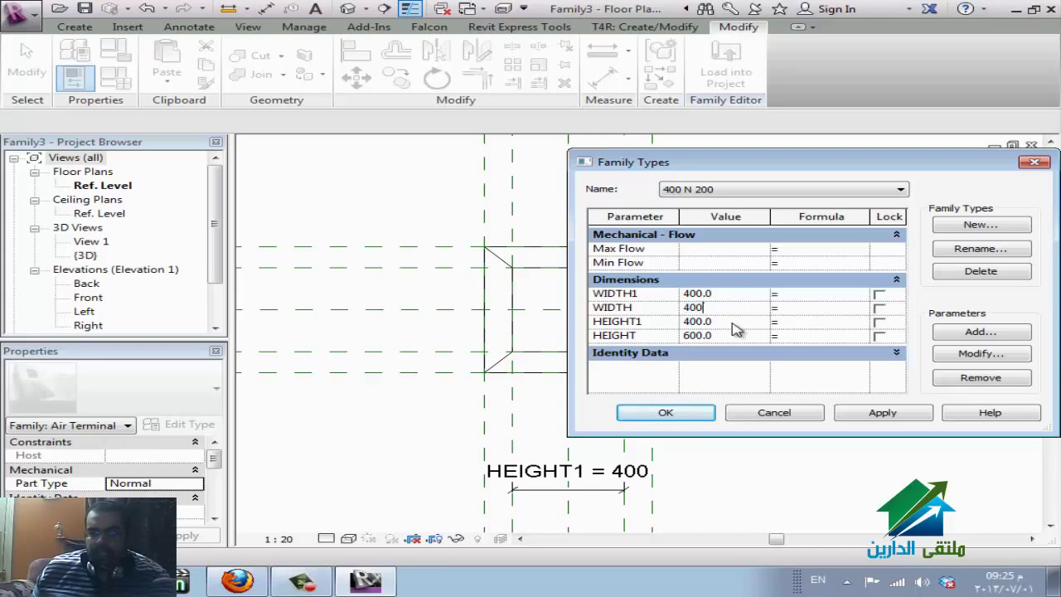
pyautogui.click(735, 334)
pyautogui.write('400')
pyautogui.click(734, 322)
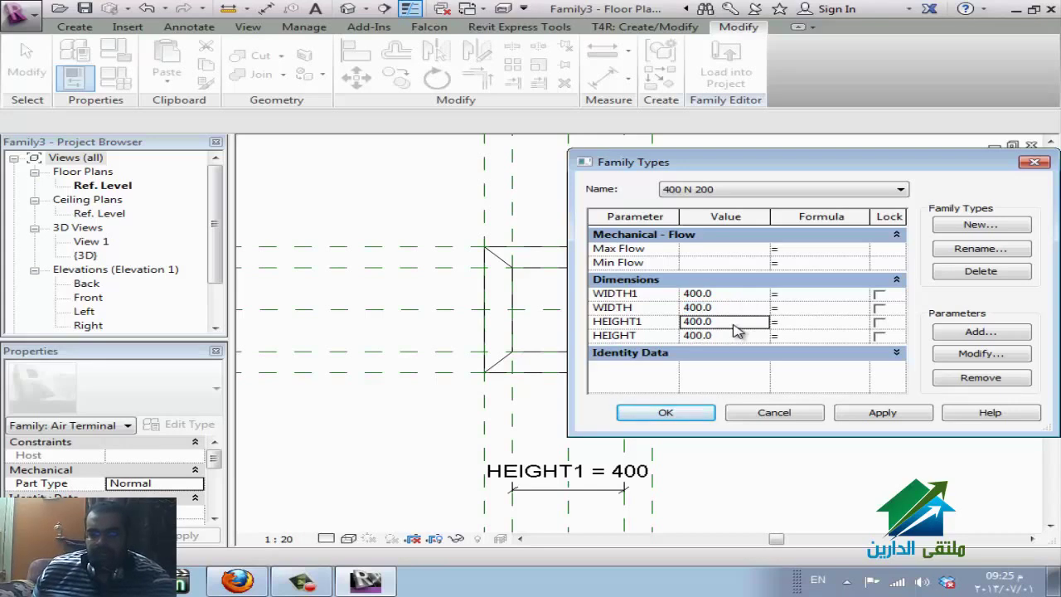
pyautogui.write('200')
pyautogui.click(740, 293)
pyautogui.write('2')
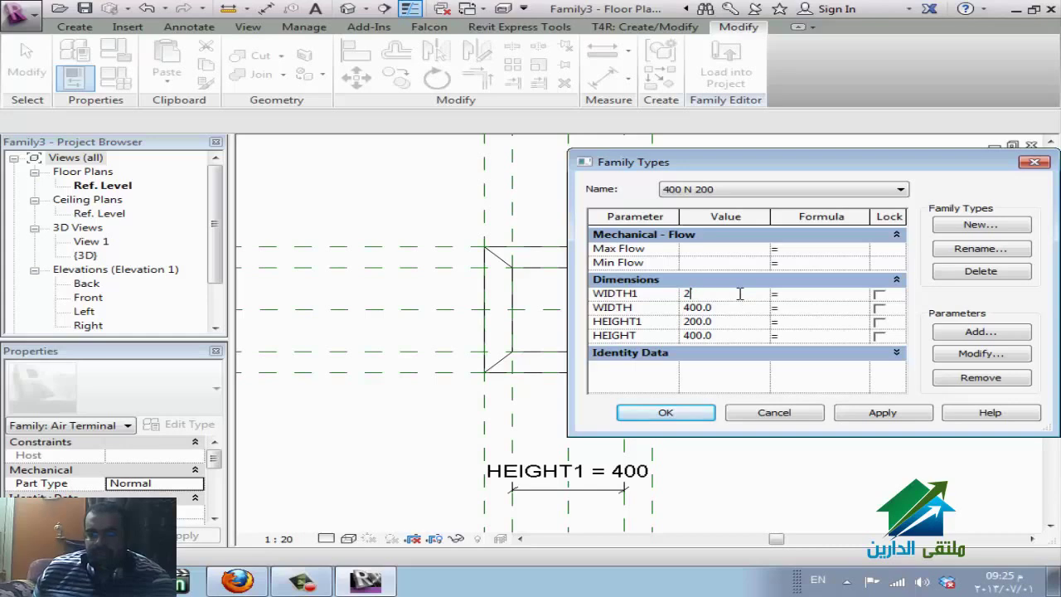
# - Set WIDTH1 and HEIGHT1 to 300 for type 600 N 300
pyautogui.click(803, 191)
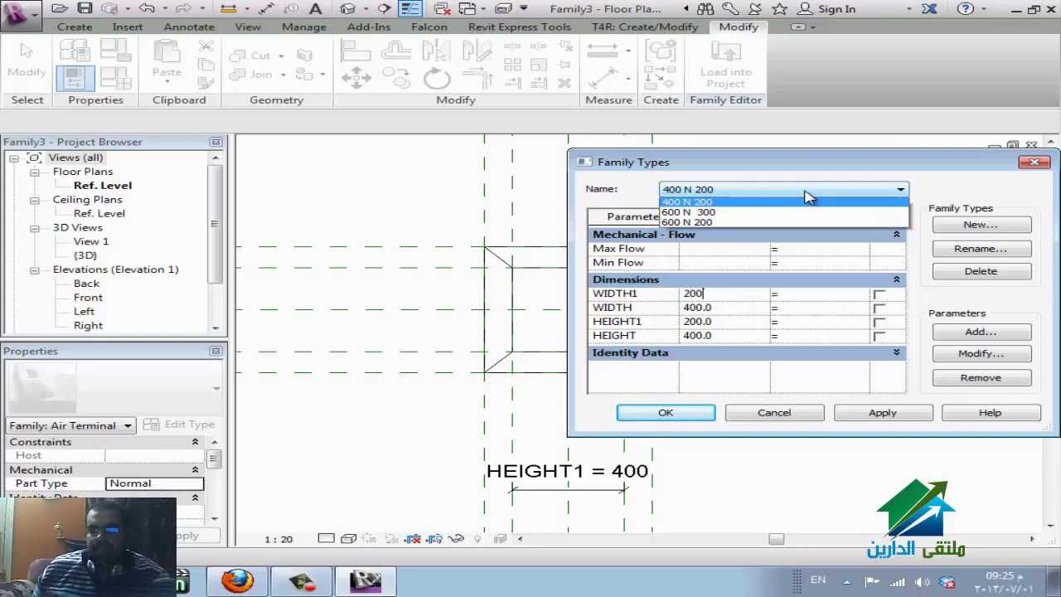
pyautogui.click(787, 213)
pyautogui.click(734, 294)
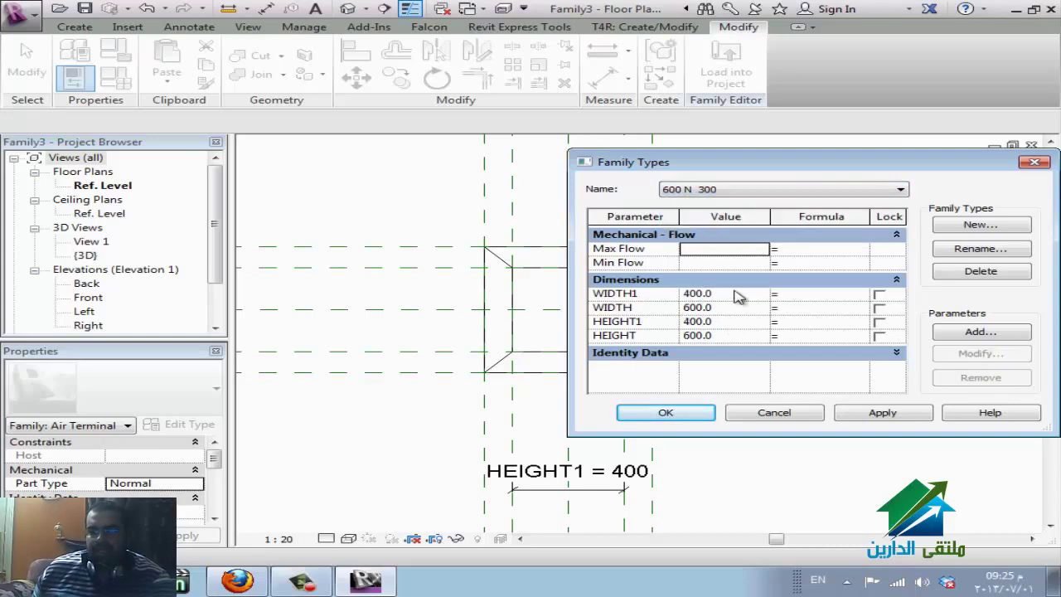
pyautogui.write('300')
pyautogui.click(740, 320)
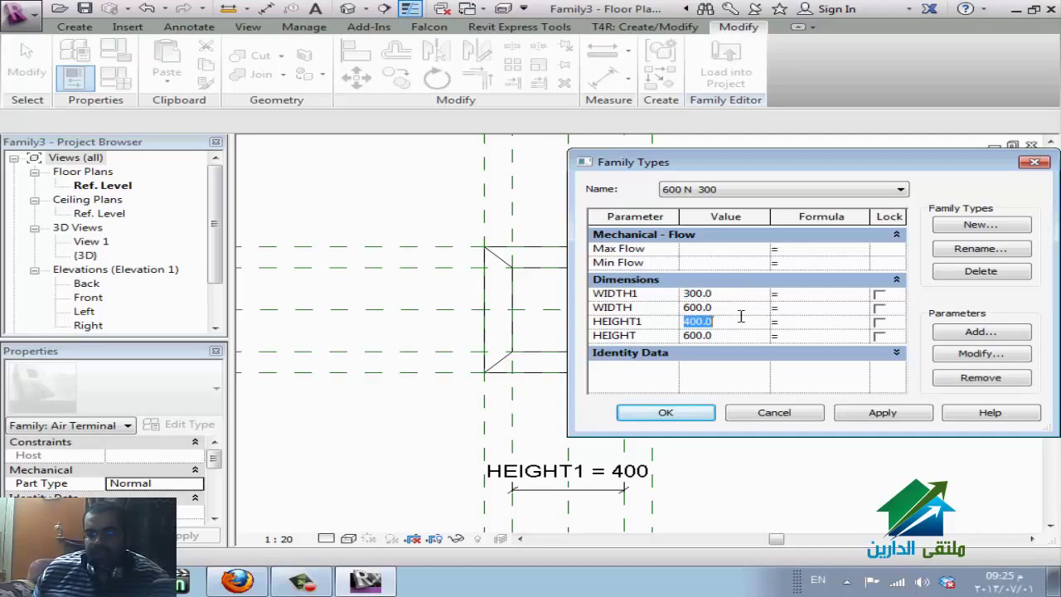
pyautogui.write('300')
# - Set WIDTH1 and HEIGHT1 to 200 for type 600 N 200
pyautogui.click(736, 188)
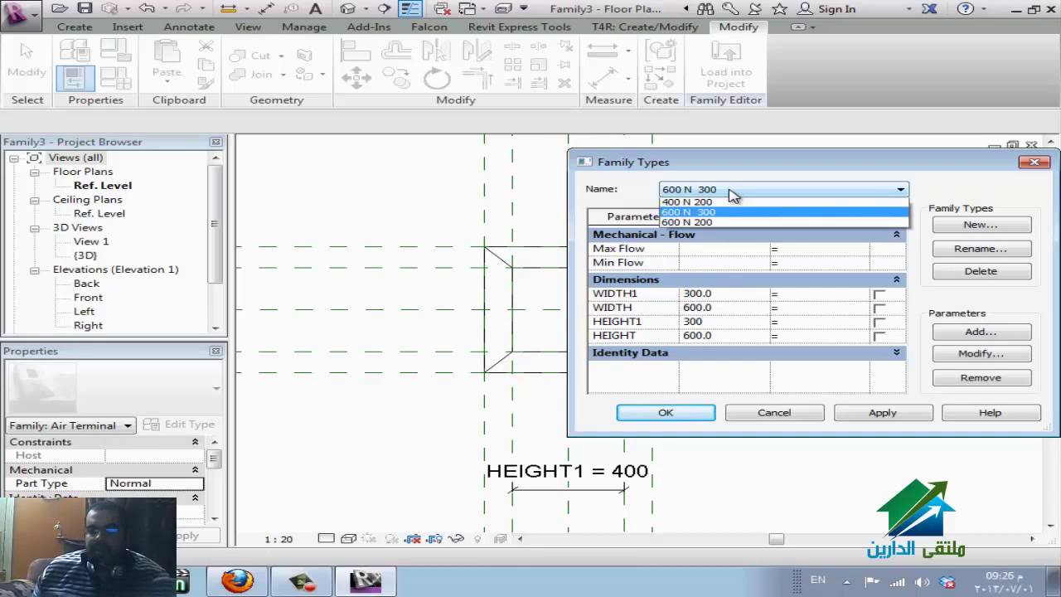
pyautogui.click(729, 225)
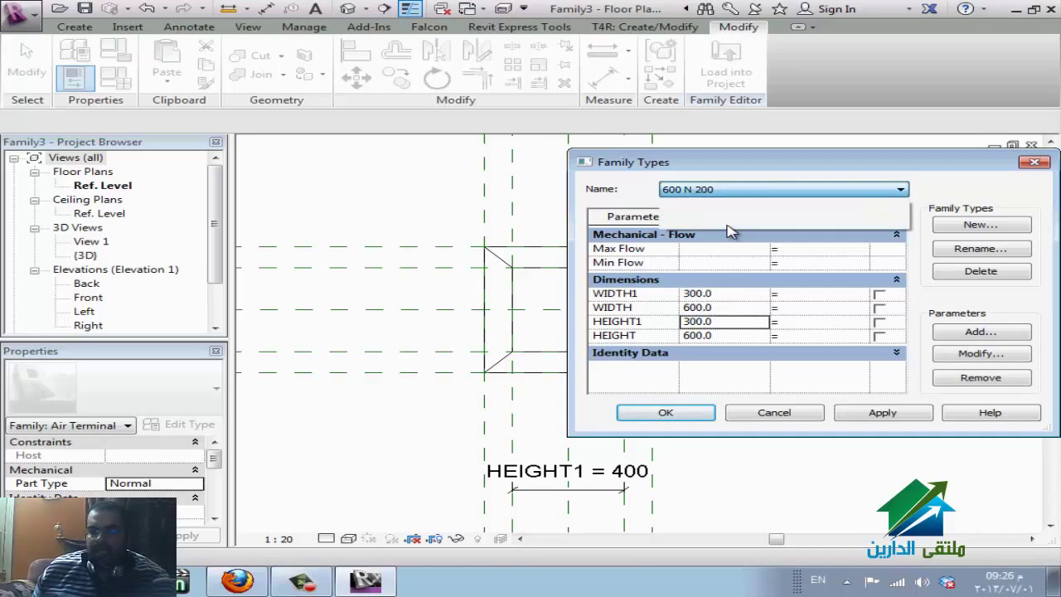
pyautogui.click(735, 294)
pyautogui.write('200')
pyautogui.click(734, 320)
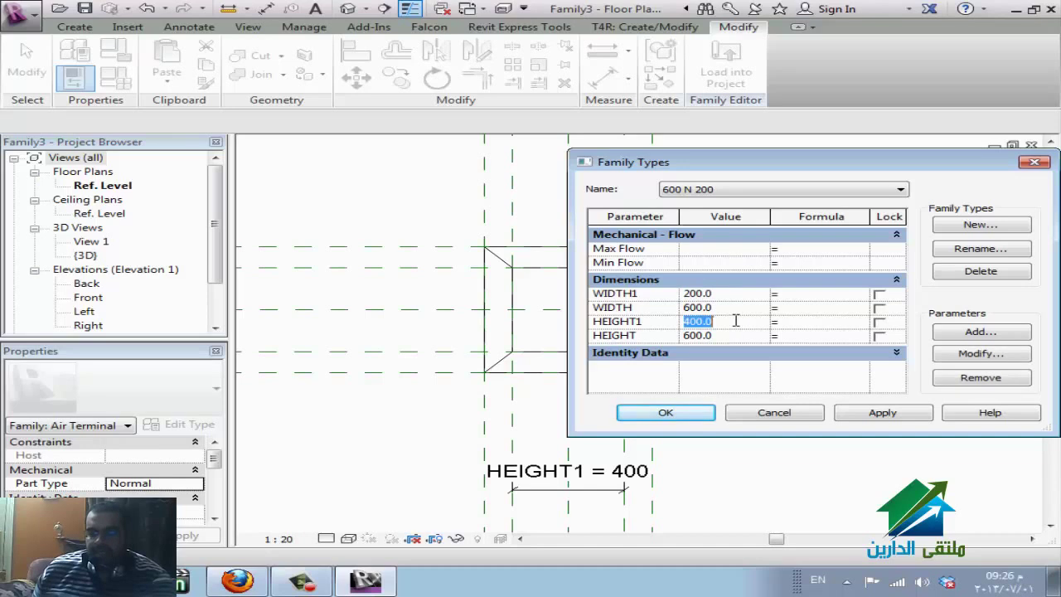
pyautogui.write('200')
# - Apply the new type sizes and load the family into the project
pyautogui.click(878, 411)
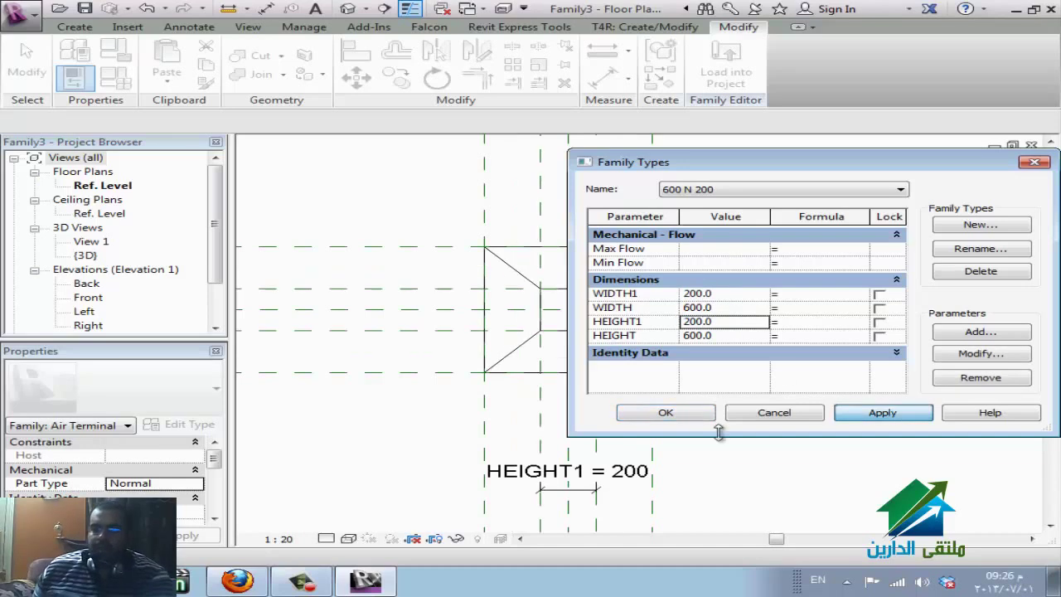
pyautogui.click(694, 414)
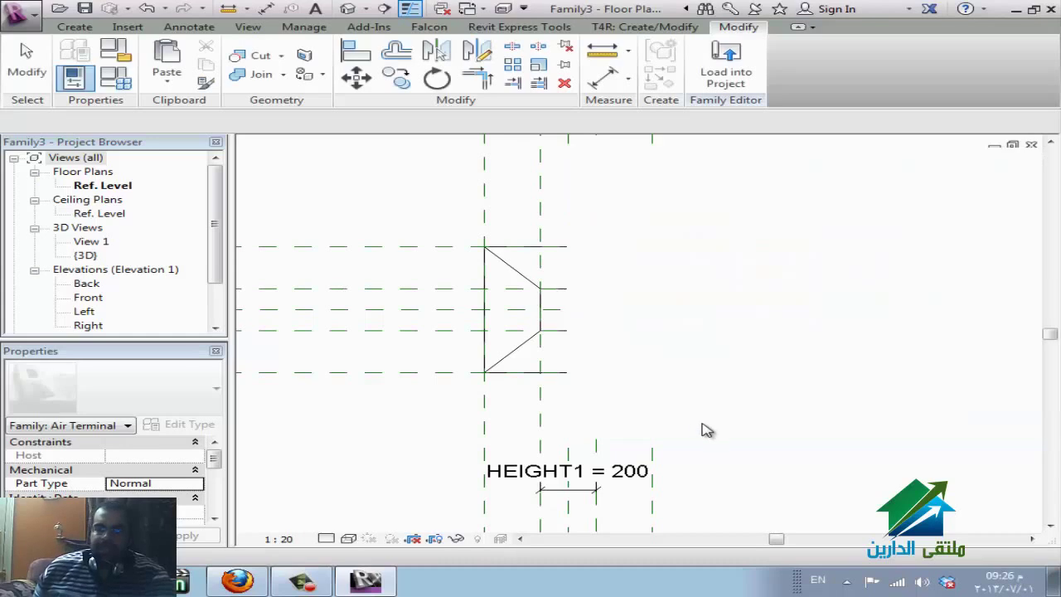
pyautogui.click(717, 66)
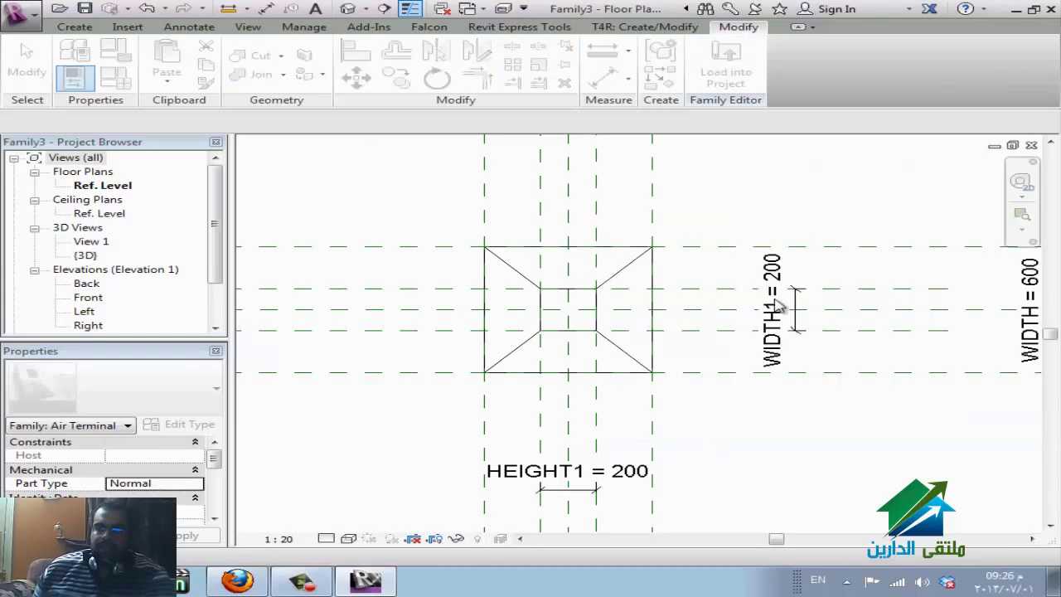
pyautogui.click(482, 405)
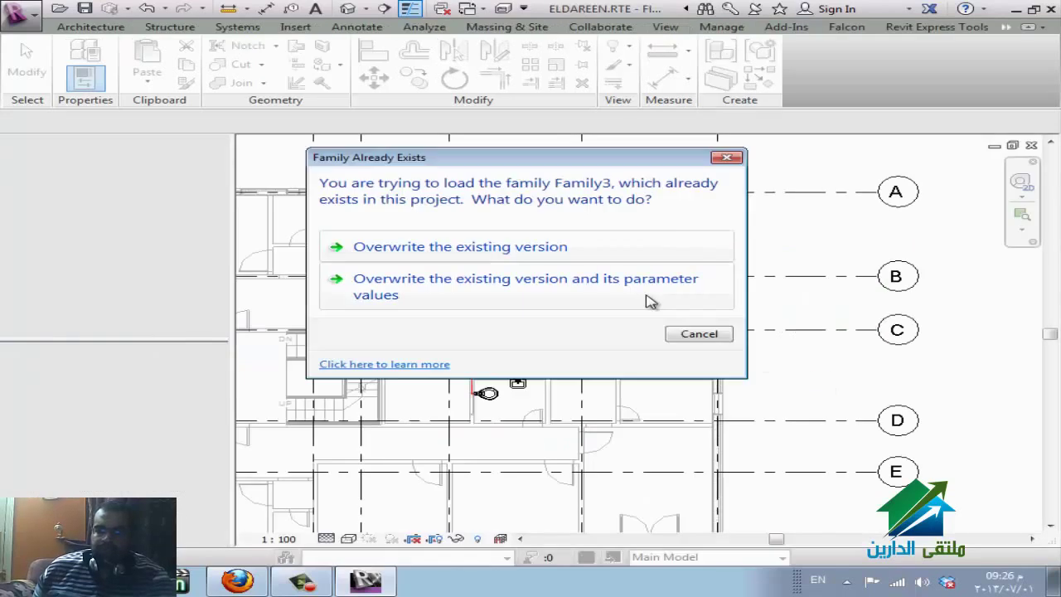
# - Overwrite the existing family version and parameter values, then select the placed air terminal
pyautogui.click(685, 300)
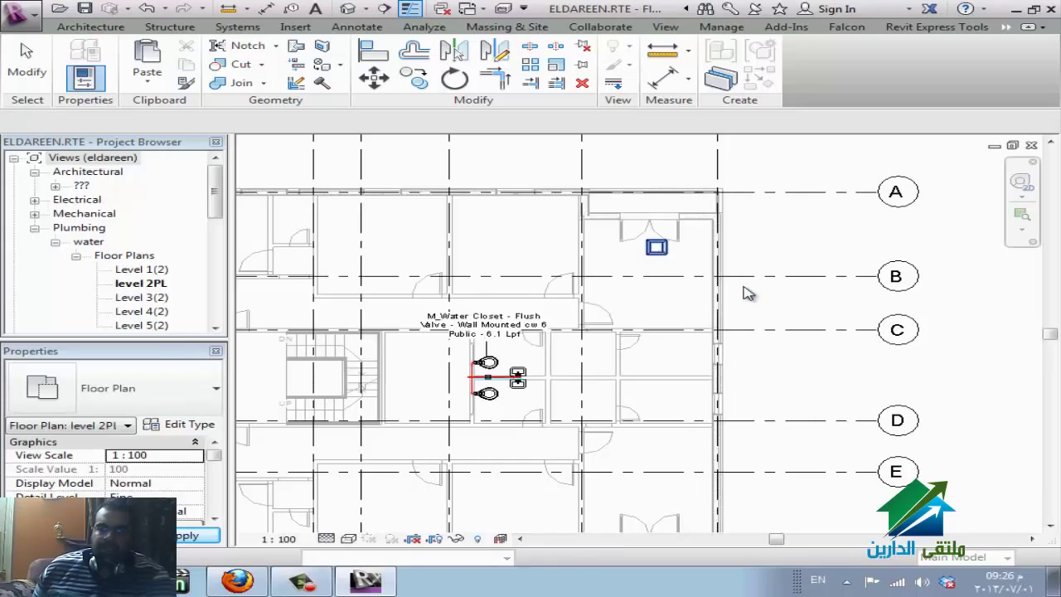
pyautogui.click(685, 222)
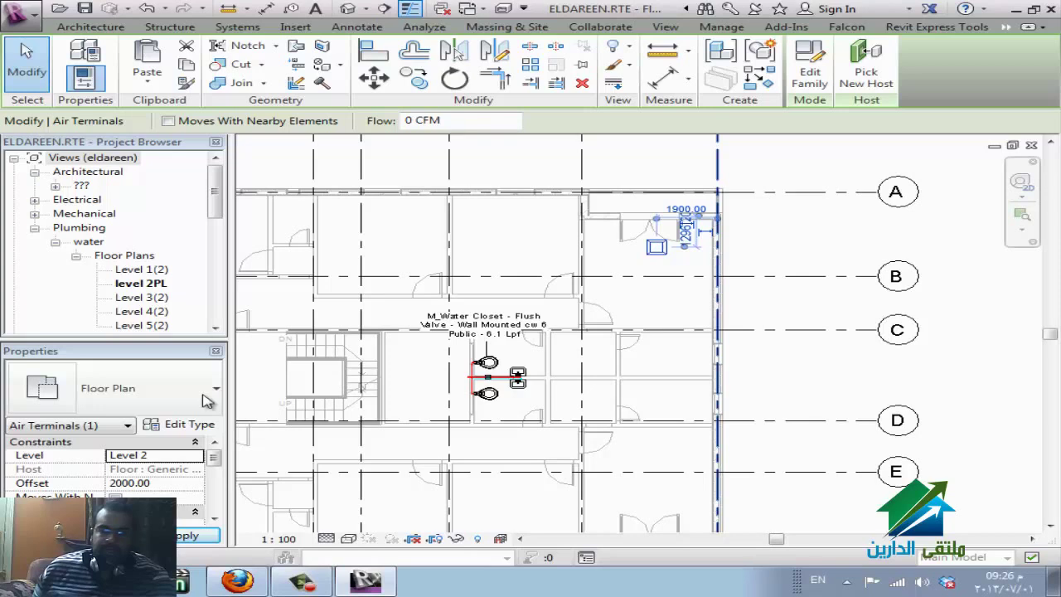
pyautogui.click(166, 377)
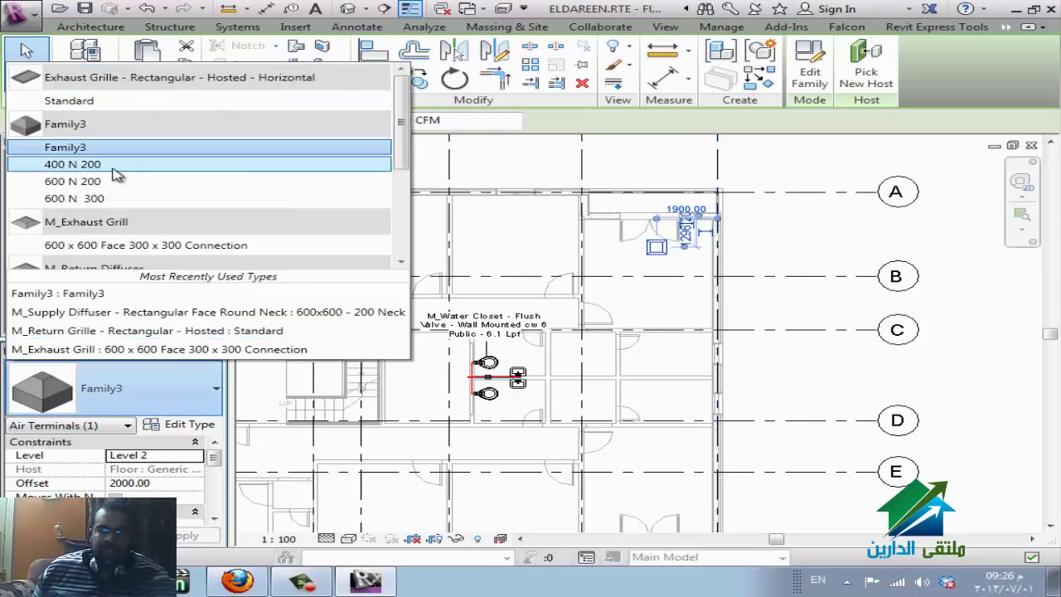
pyautogui.click(125, 182)
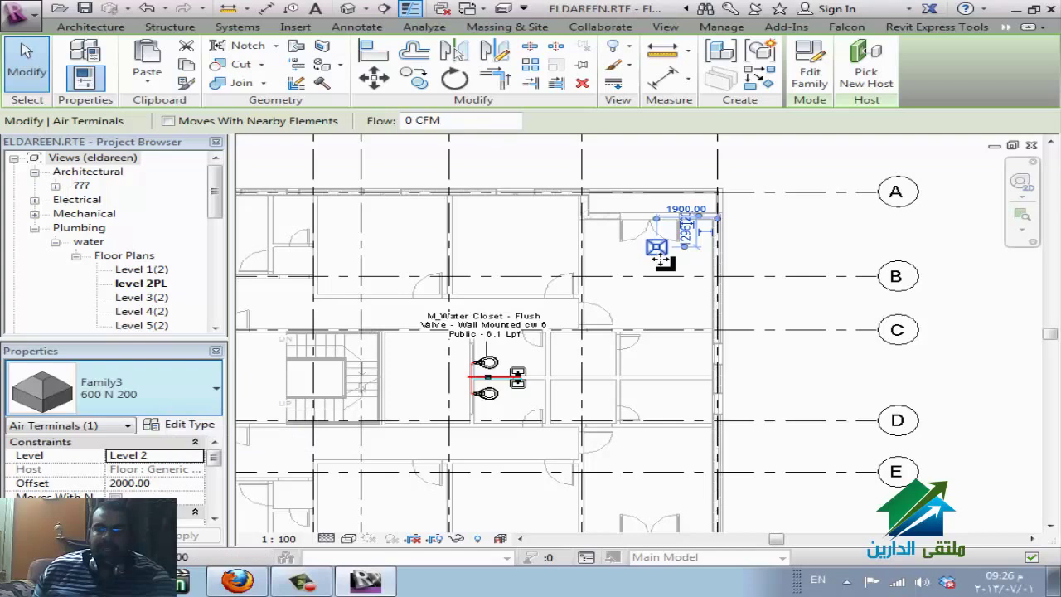
# - Switch the air terminal to type 600 N 300 and reopen its family with EF
pyautogui.click(170, 385)
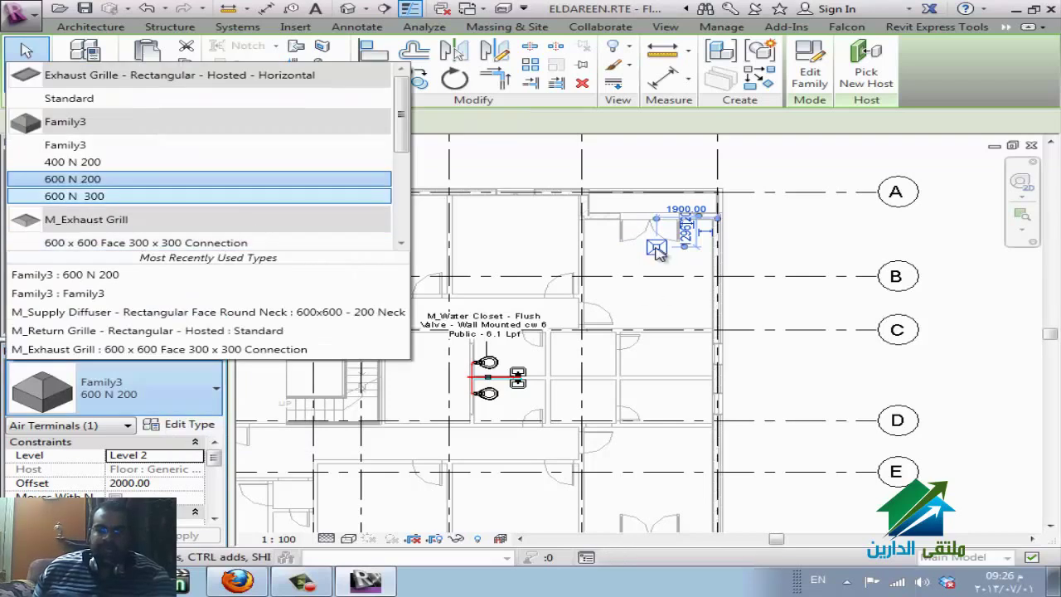
pyautogui.press('Return')
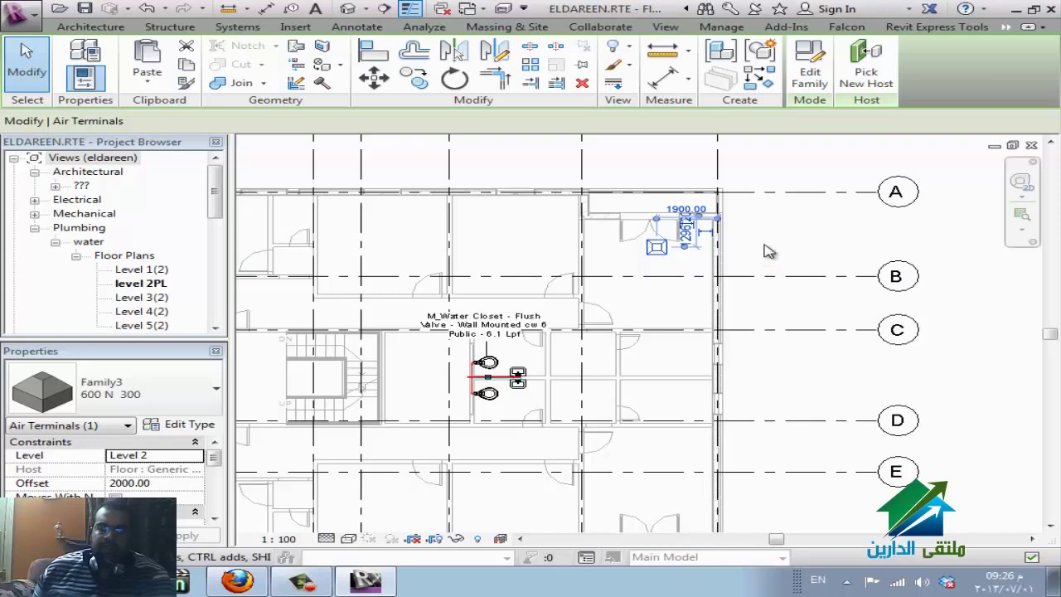
pyautogui.press('e')
pyautogui.press('f')
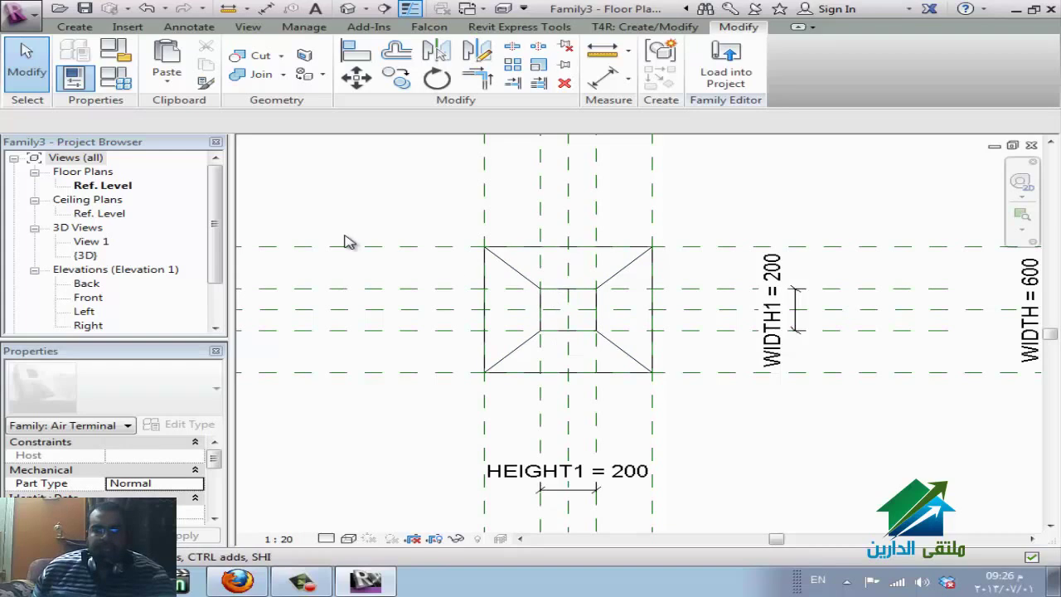
# - Add FLOW as an HVAC Air Flow instance parameter grouped under Mechanical - Flow
pyautogui.click(116, 79)
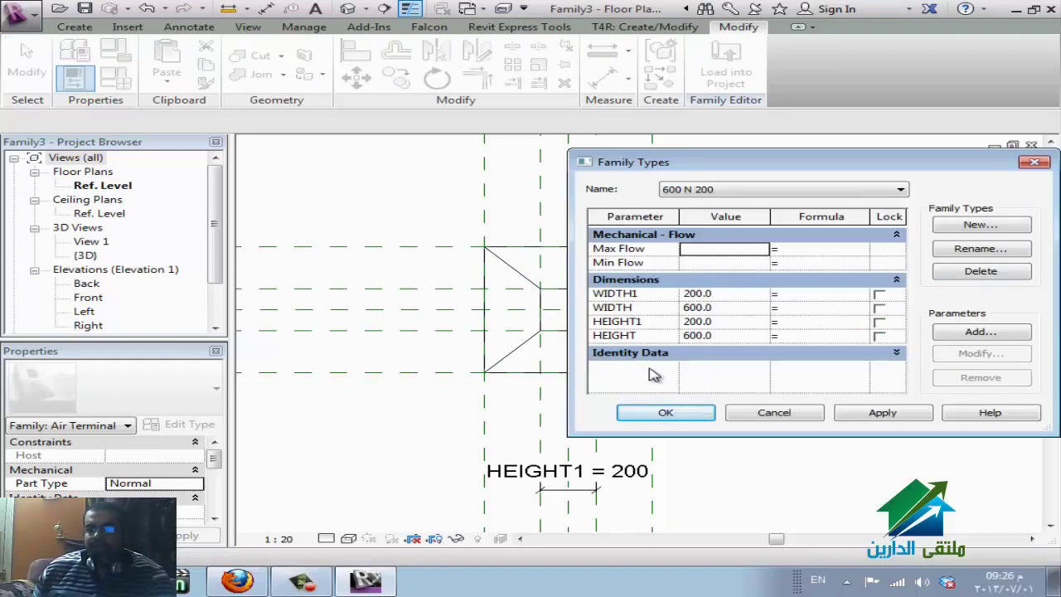
pyautogui.click(980, 334)
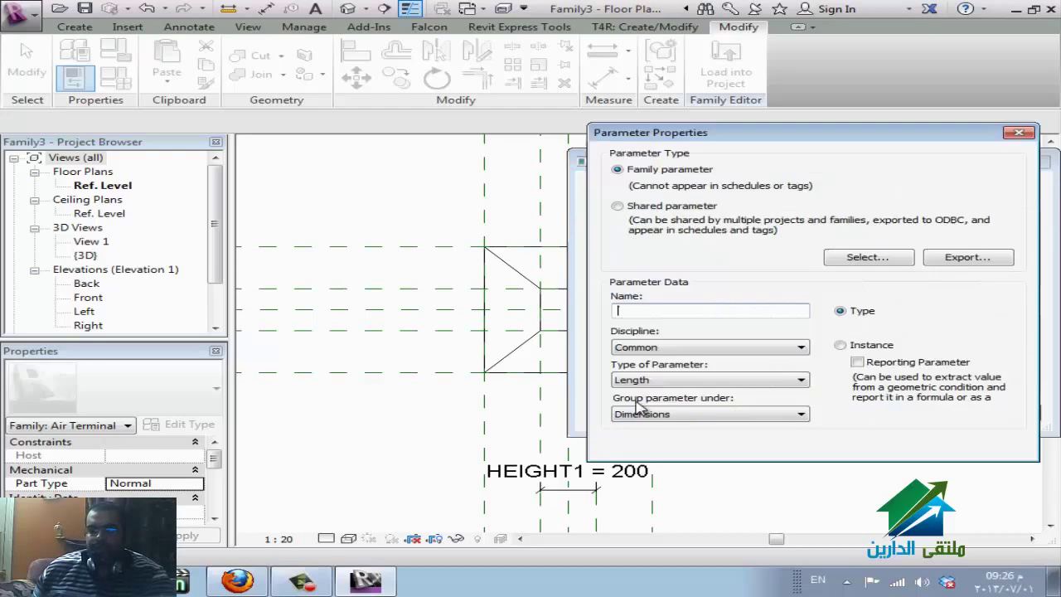
pyautogui.write('FLOW')
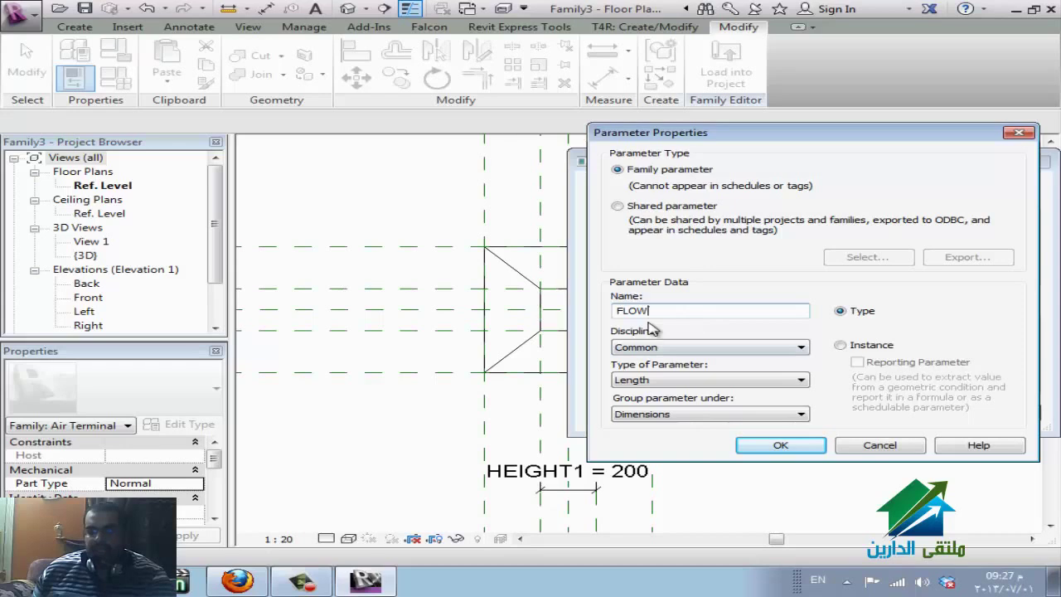
pyautogui.click(685, 348)
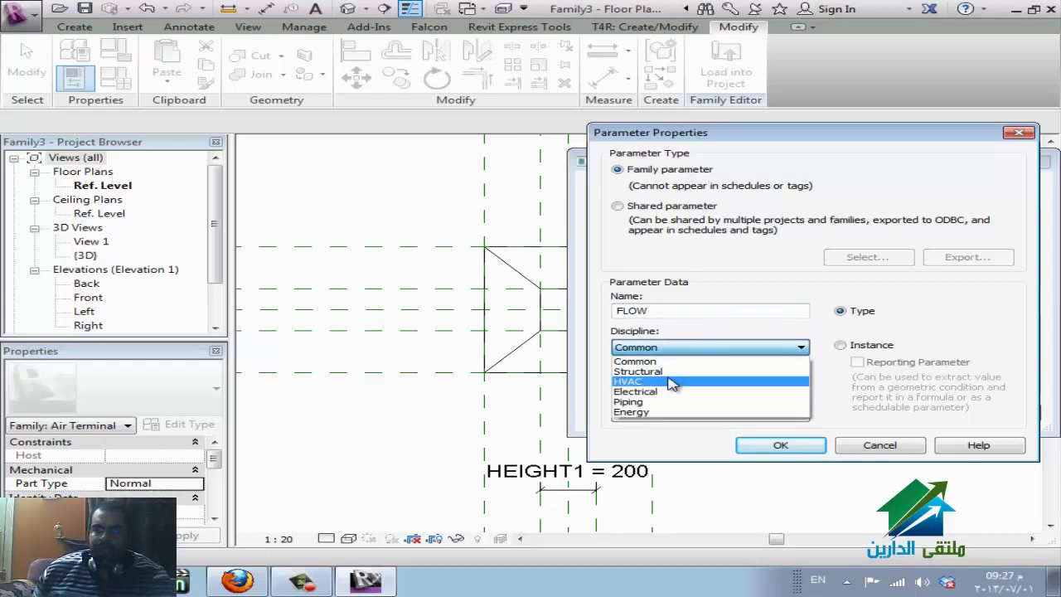
pyautogui.click(668, 381)
pyautogui.click(670, 383)
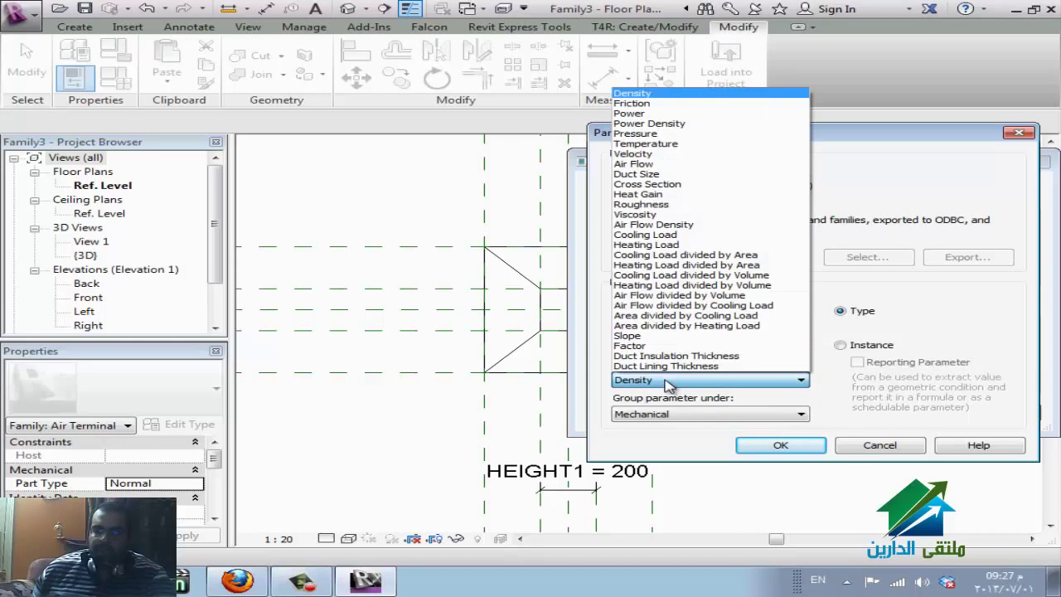
pyautogui.click(712, 170)
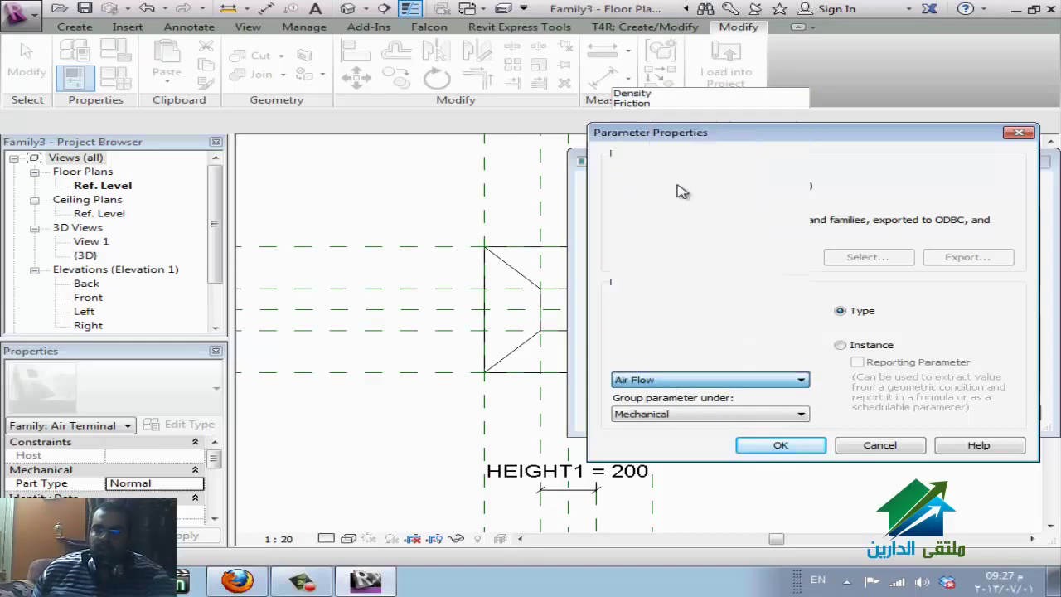
pyautogui.click(678, 414)
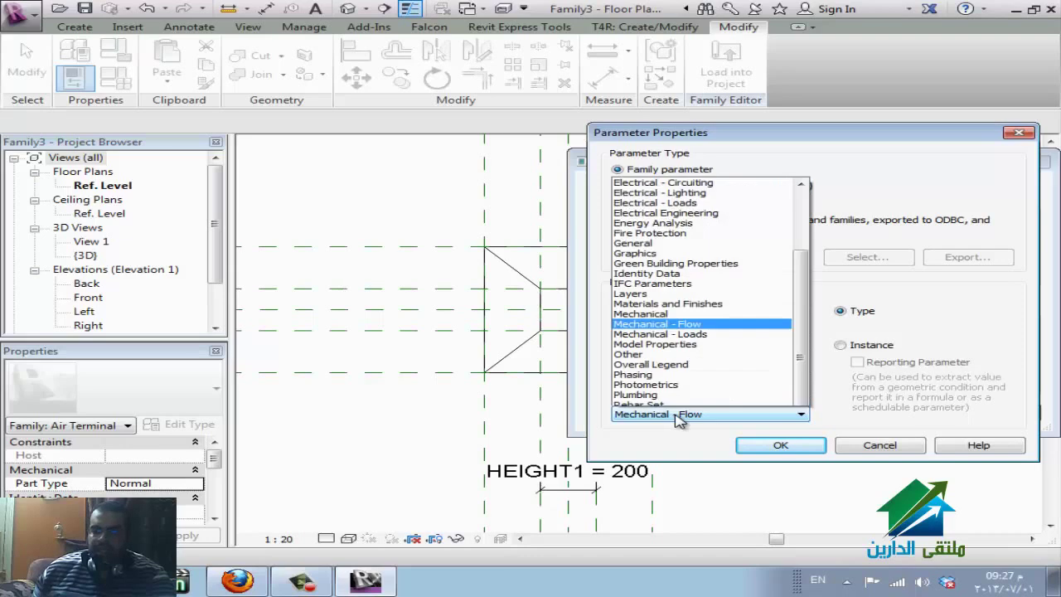
pyautogui.click(678, 419)
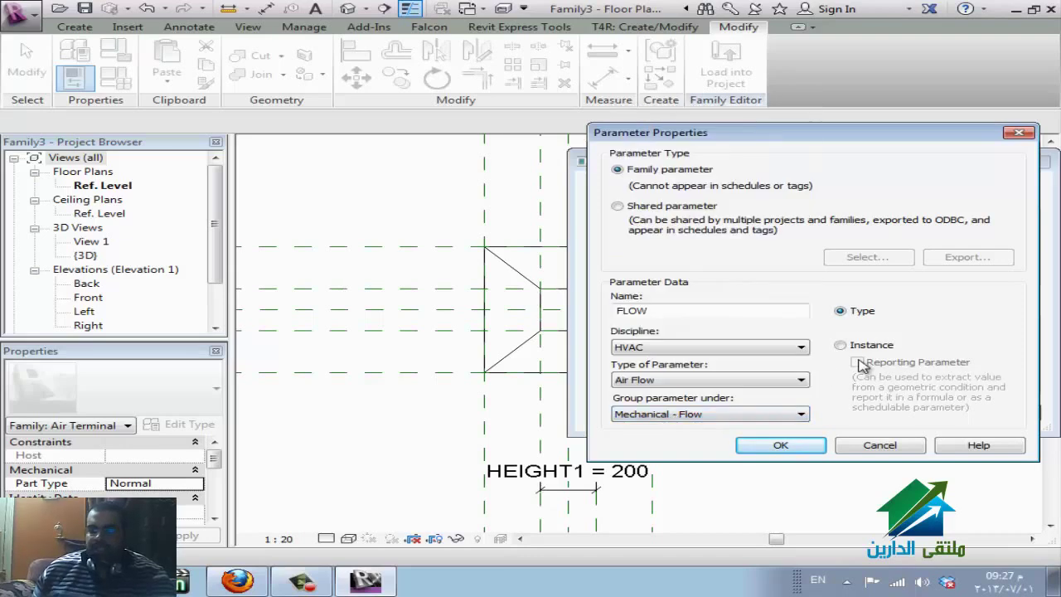
pyautogui.click(860, 346)
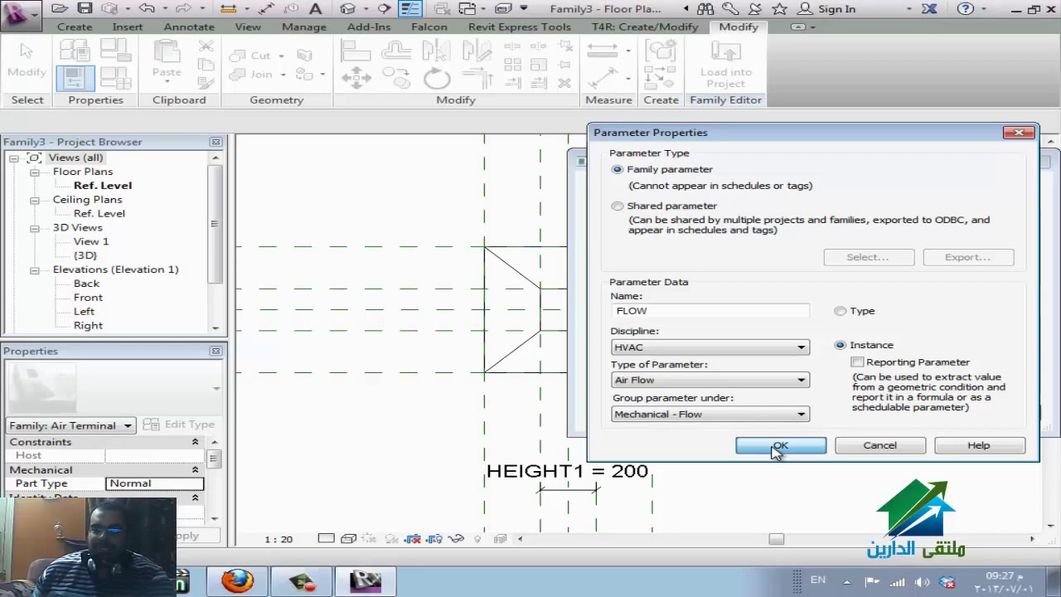
pyautogui.click(778, 445)
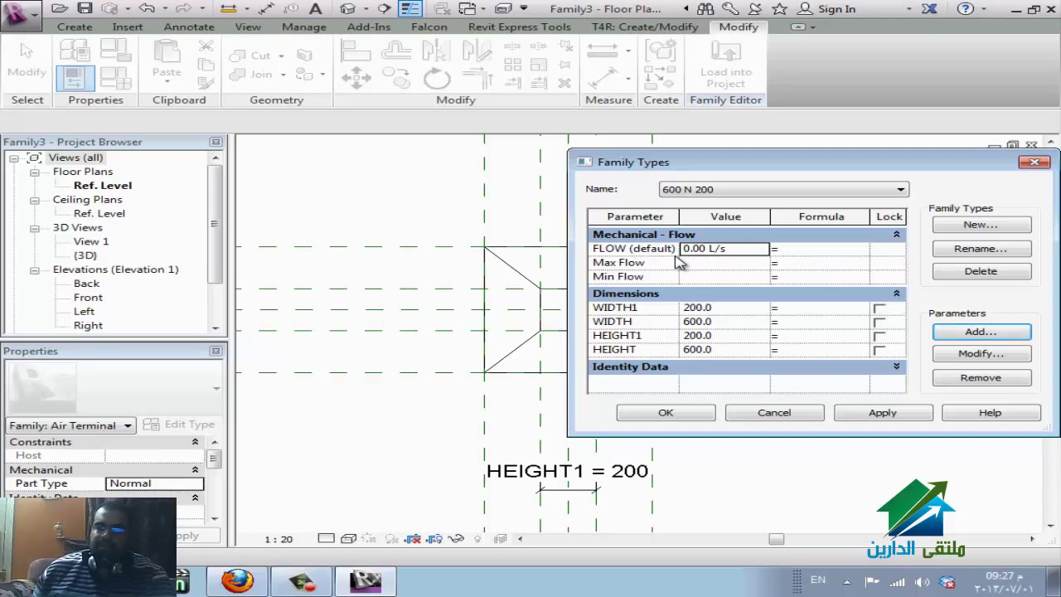
# - Clear the FLOW formula and set FLOW to 200 L/s for type 600 N 200
pyautogui.click(793, 250)
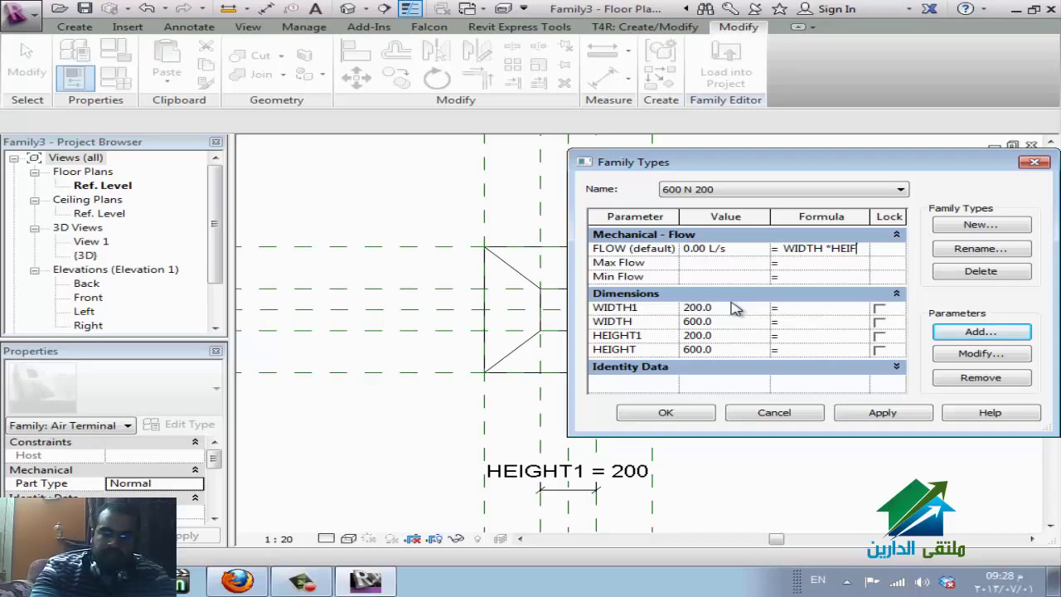
pyautogui.write('HT')
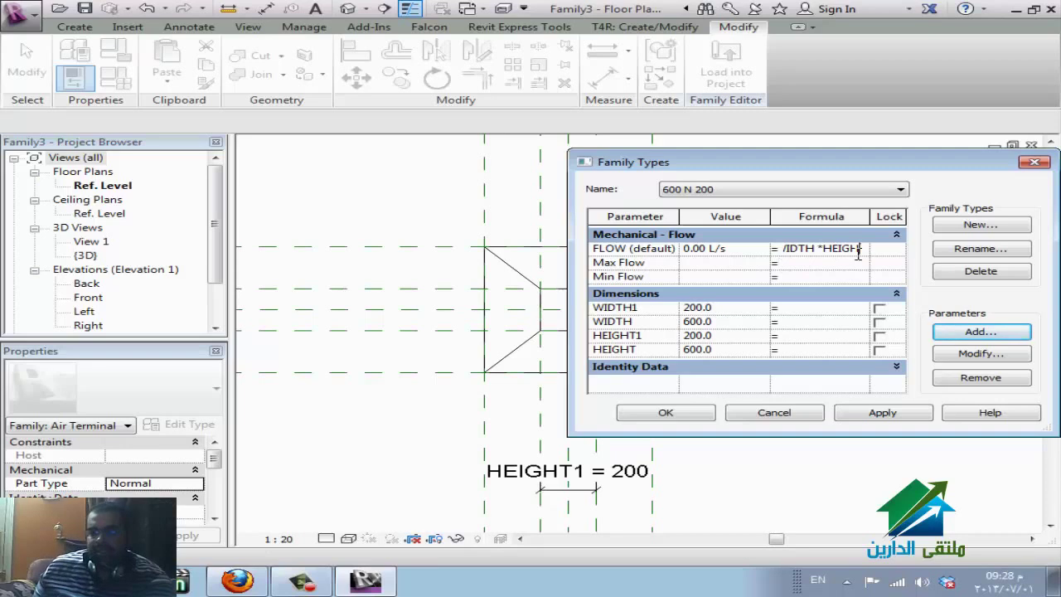
pyautogui.hotkey('ctrl', 'a')
pyautogui.press('BackSpace')
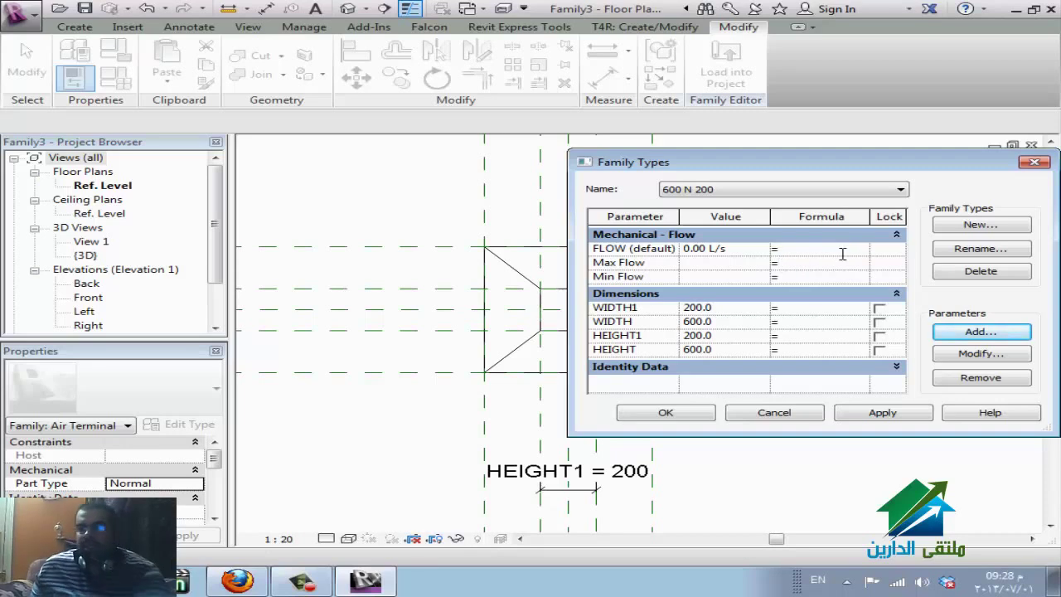
pyautogui.click(752, 262)
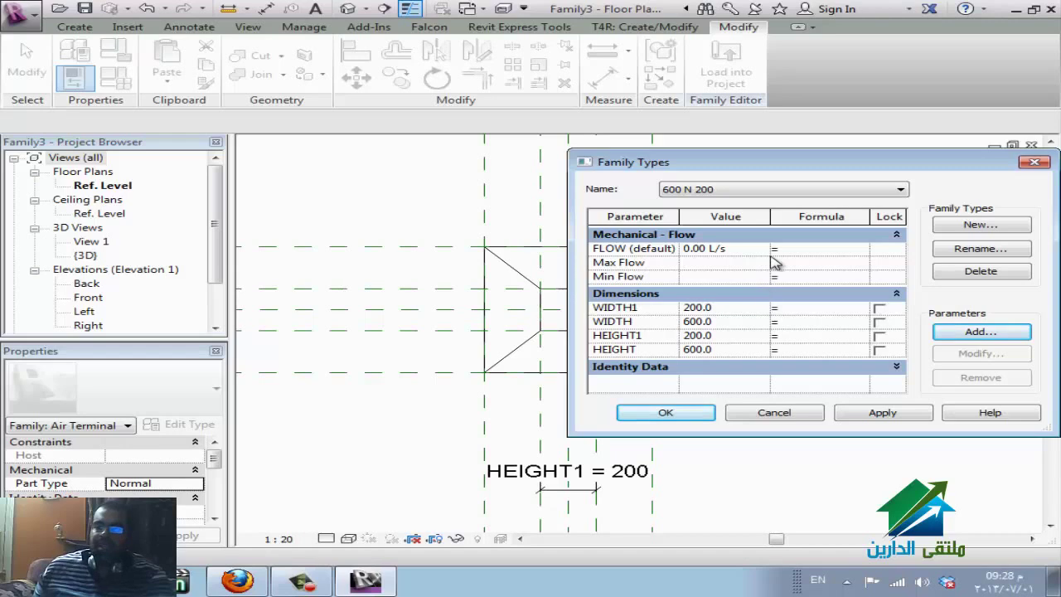
pyautogui.click(750, 247)
pyautogui.write('200')
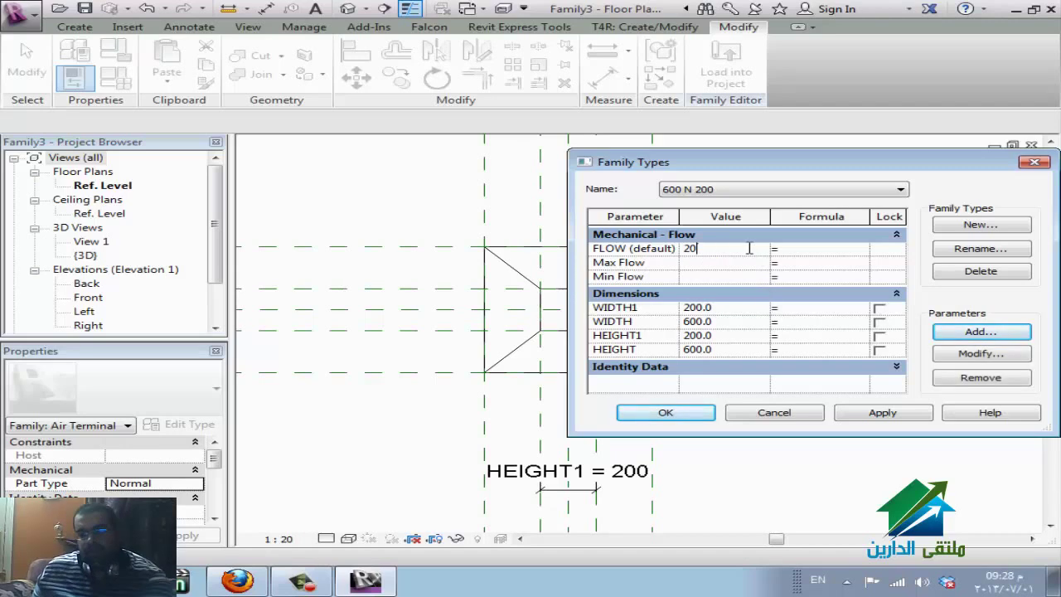
pyautogui.click(730, 264)
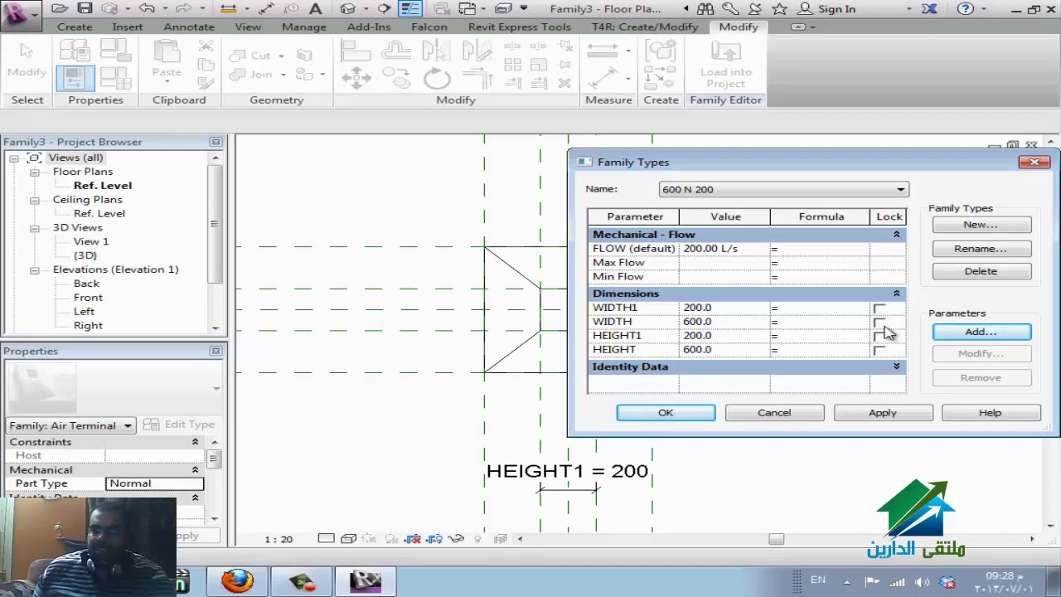
# - Set FLOW to 100 for type 600 N 300
pyautogui.click(855, 190)
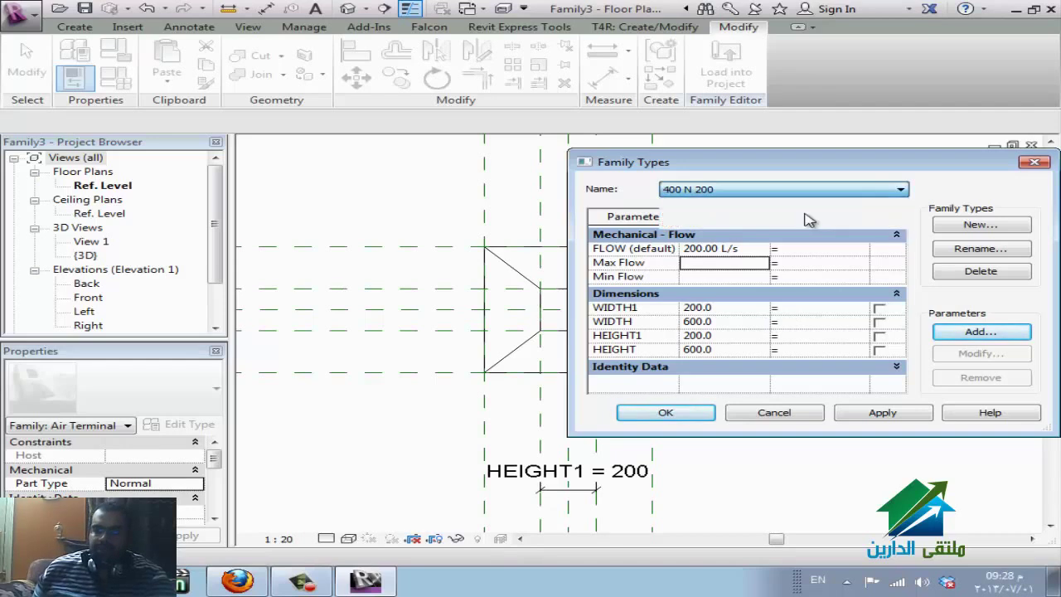
pyautogui.click(791, 204)
pyautogui.click(736, 194)
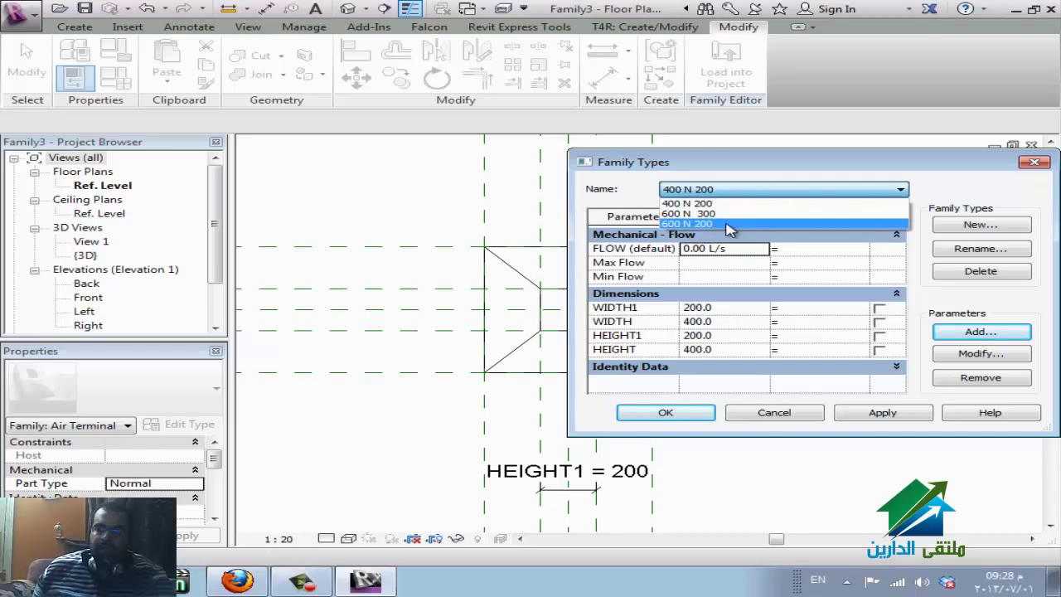
pyautogui.click(724, 223)
pyautogui.click(734, 192)
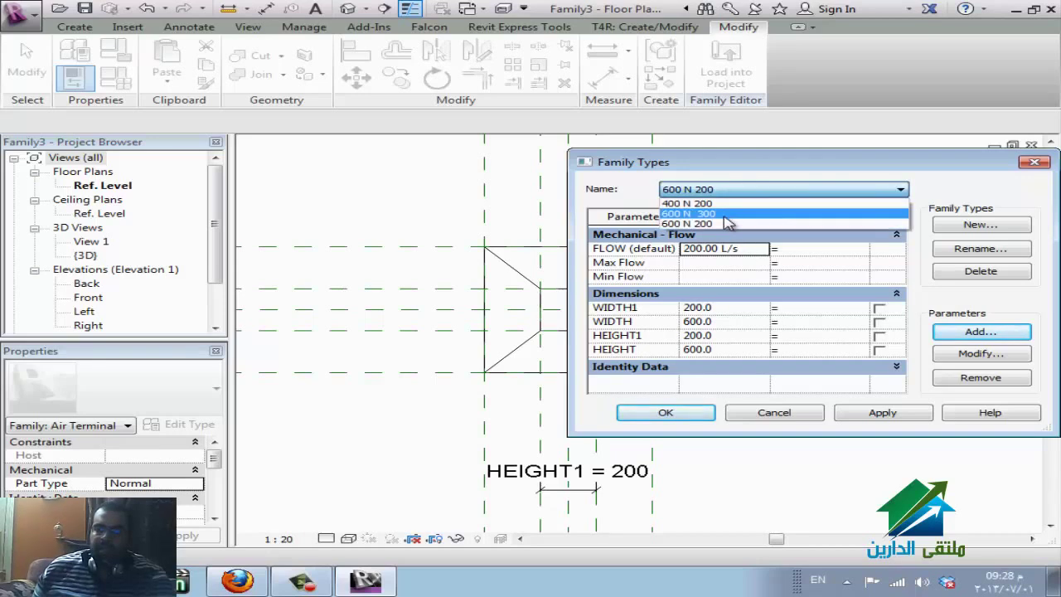
pyautogui.click(724, 214)
pyautogui.click(741, 249)
pyautogui.write('100')
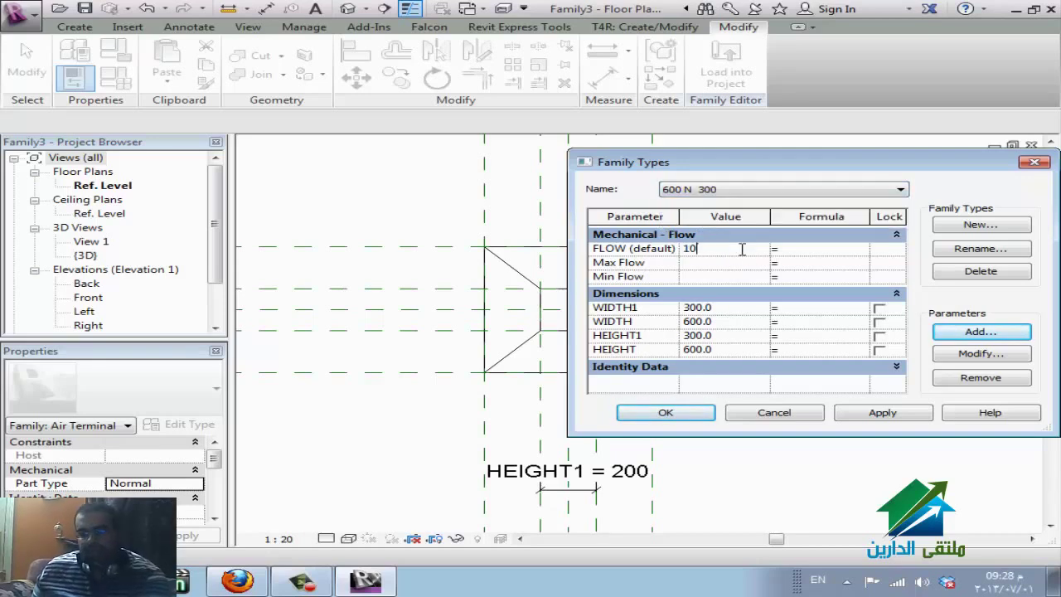
# - Give type 400 N 200 a FLOW of 500 L/s, apply, and close Family Types
pyautogui.click(746, 195)
pyautogui.click(751, 212)
pyautogui.click(746, 248)
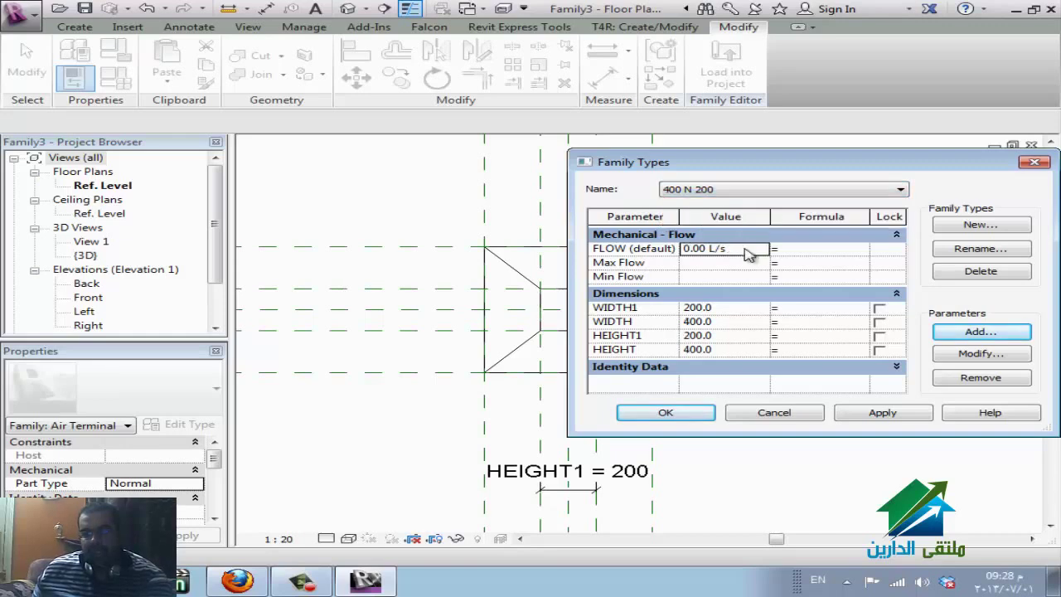
pyautogui.write('3')
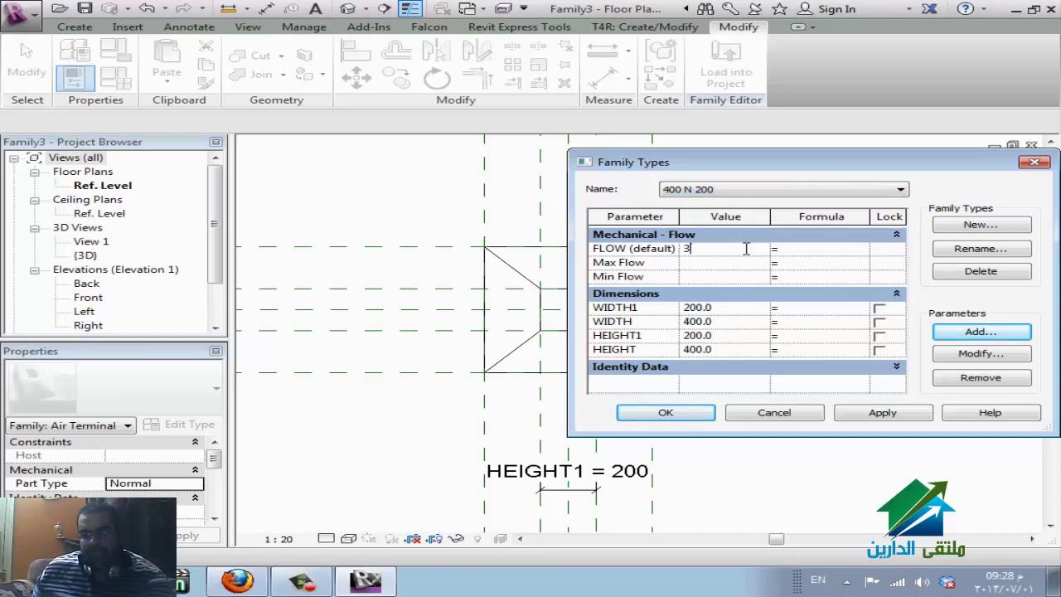
pyautogui.press('BackSpace')
pyautogui.write('500')
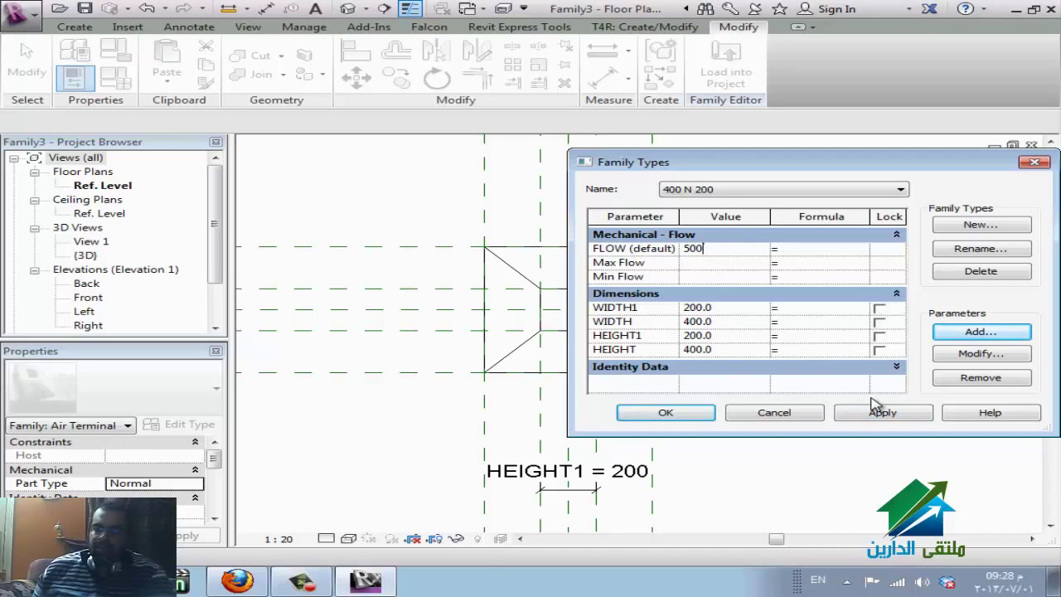
pyautogui.click(883, 412)
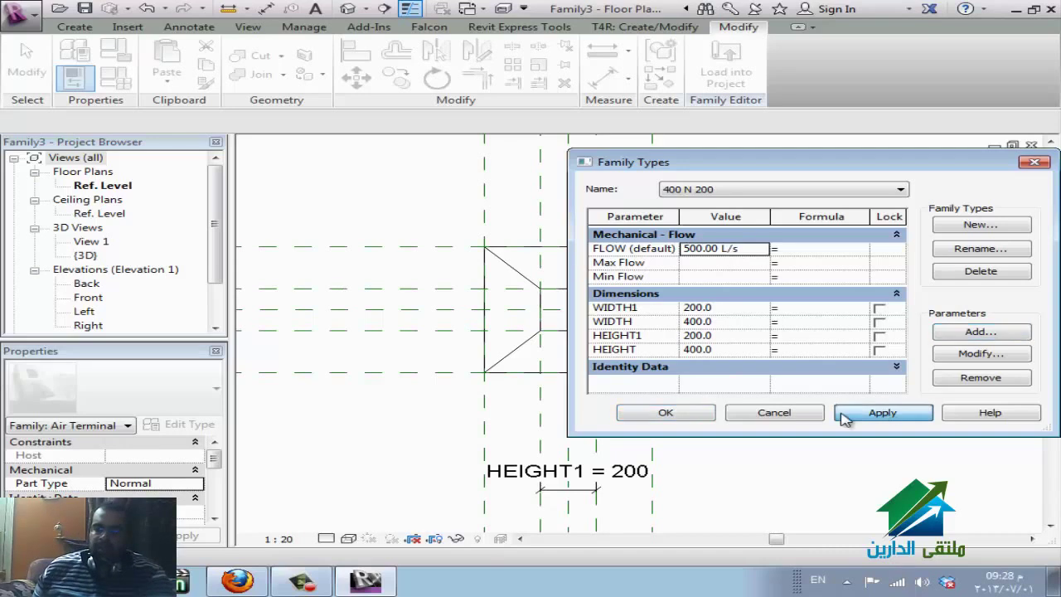
pyautogui.click(690, 413)
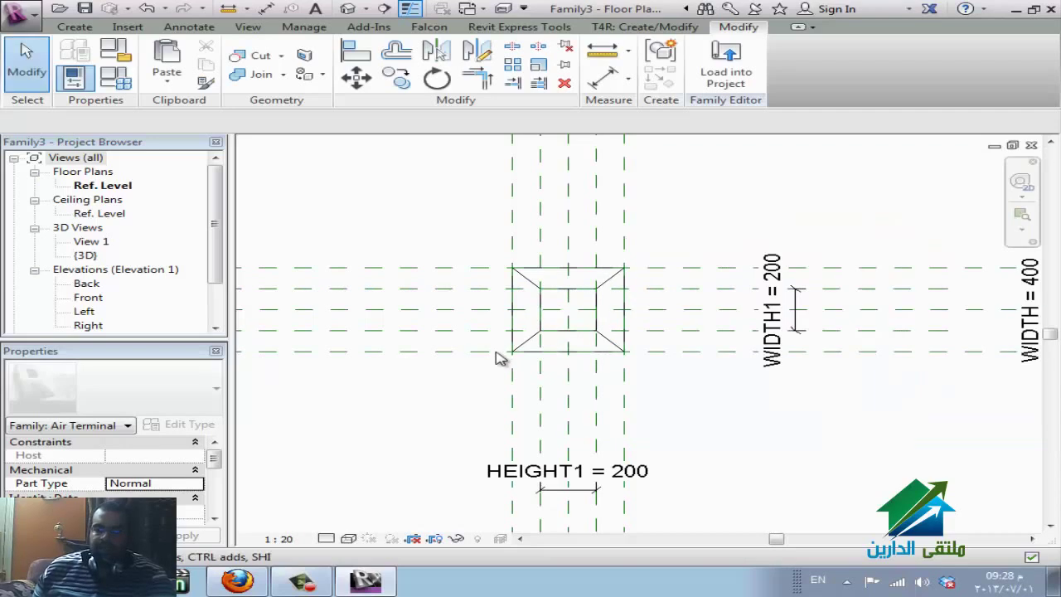
# - Cancel an unneeded new parameter and switch to the air terminal's default 3D view
pyautogui.click(116, 79)
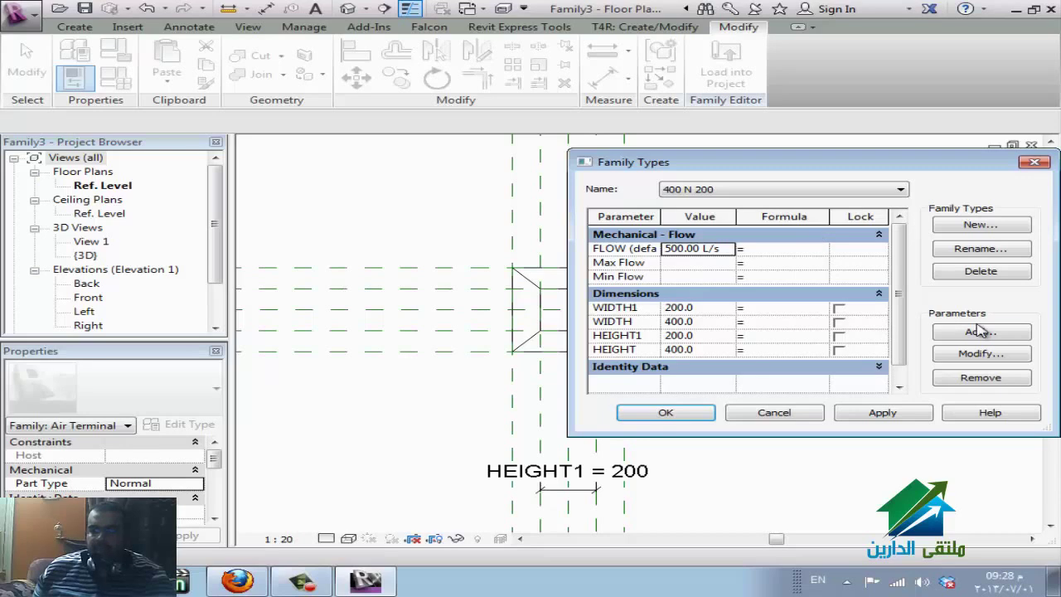
pyautogui.click(979, 331)
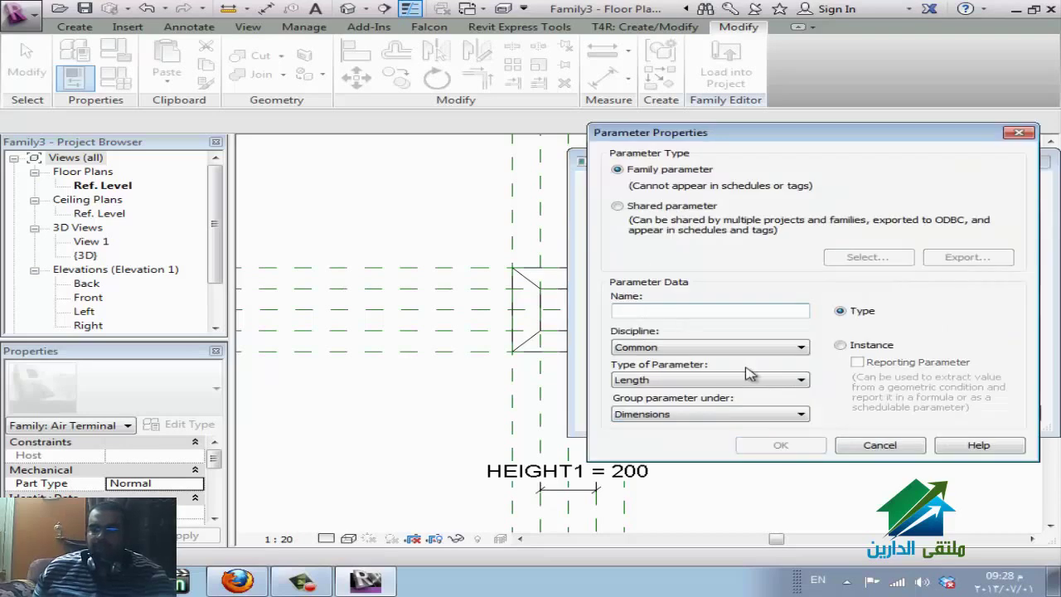
pyautogui.click(730, 380)
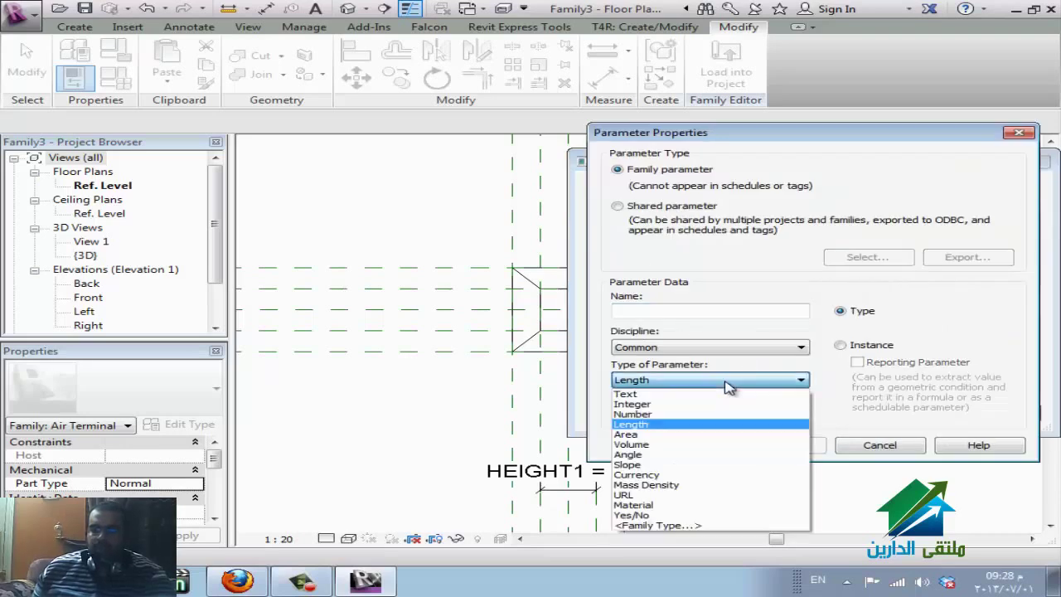
pyautogui.press('Escape')
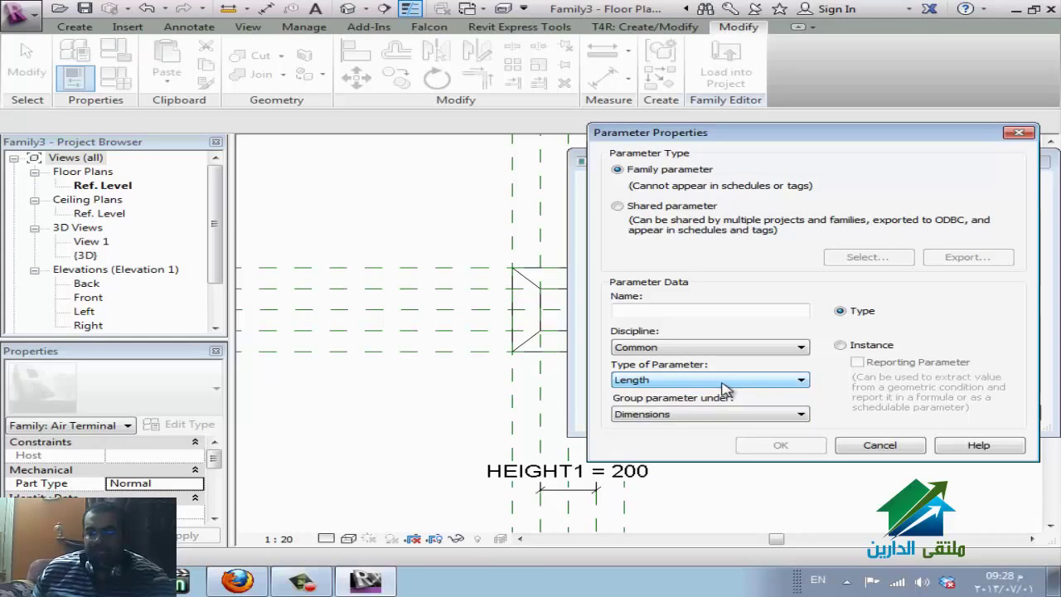
pyautogui.press('Escape')
pyautogui.press('Escape')
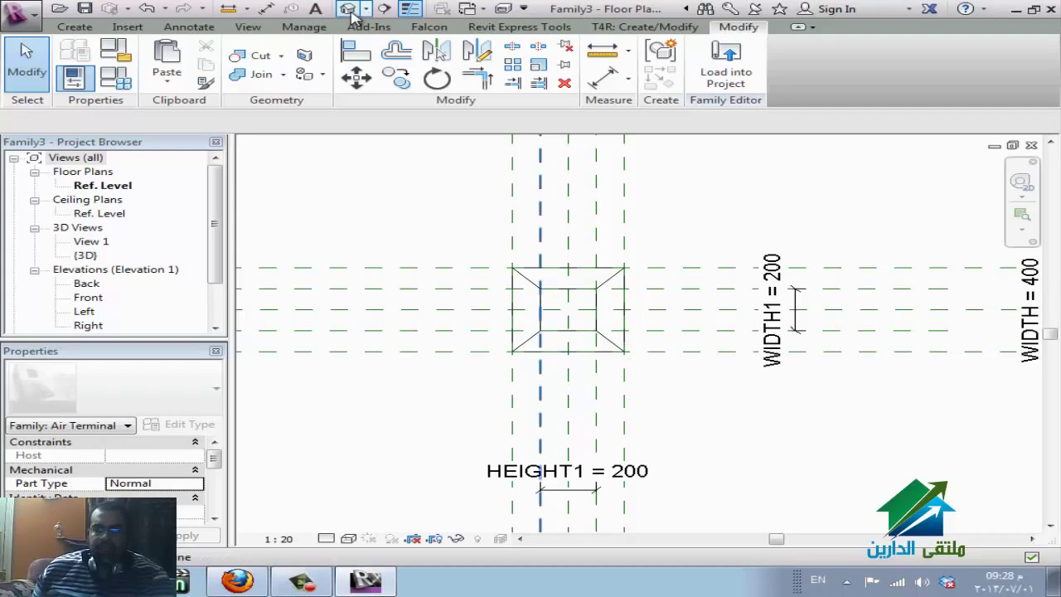
pyautogui.click(349, 9)
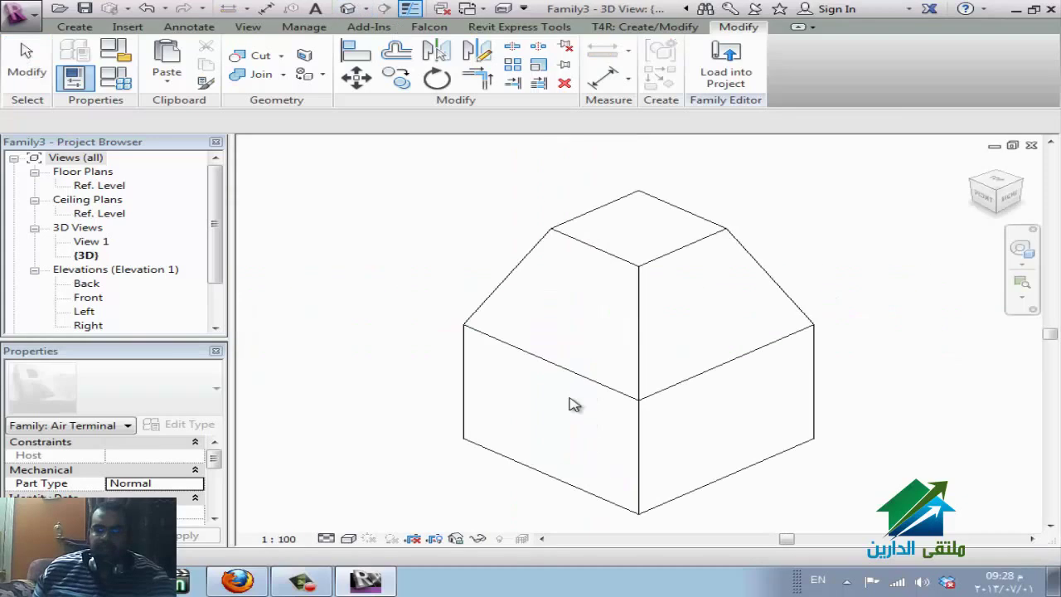
# - Place a duct connector on the blend's top face using a picked work plane
pyautogui.click(26, 62)
pyautogui.click(80, 29)
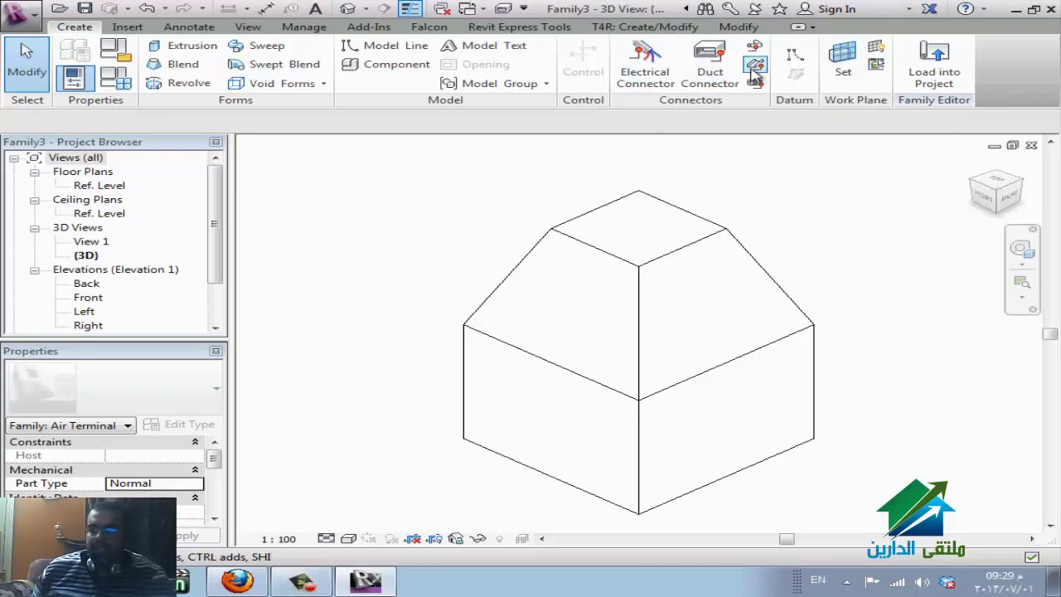
pyautogui.click(709, 73)
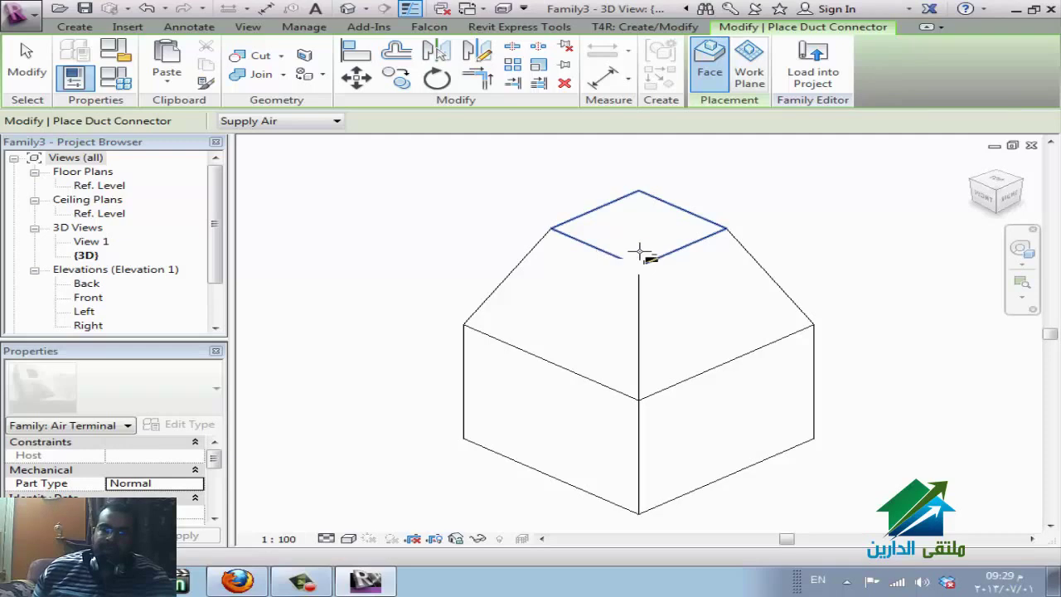
pyautogui.click(748, 66)
pyautogui.click(634, 273)
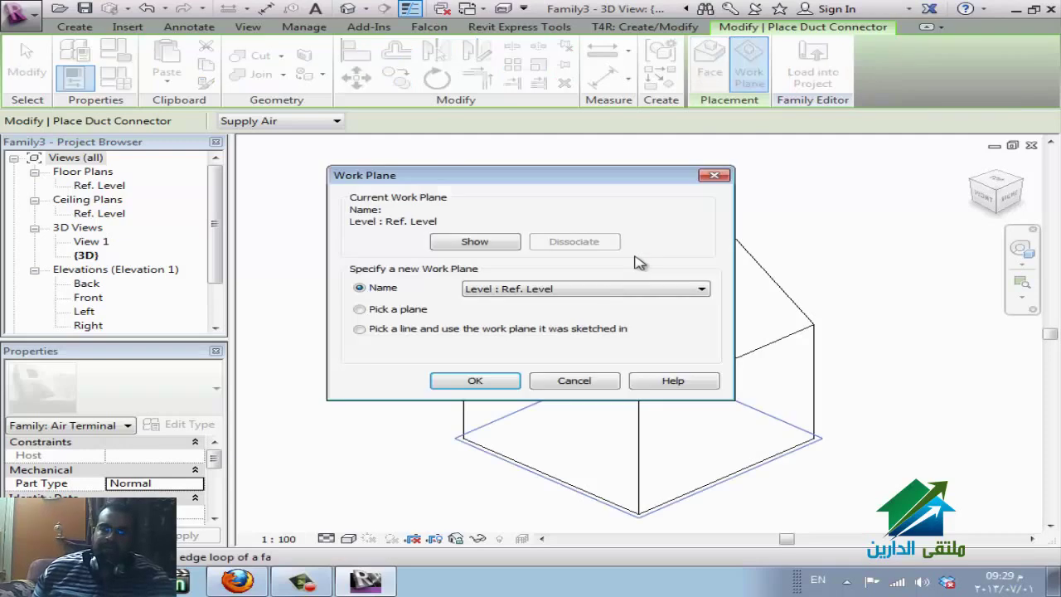
pyautogui.click(397, 310)
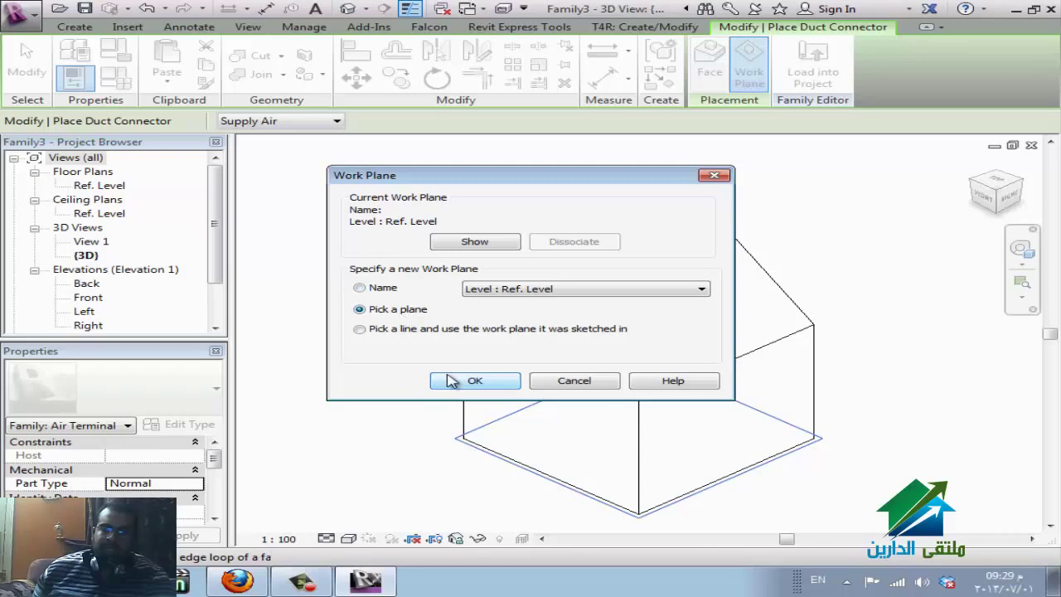
pyautogui.click(474, 380)
pyautogui.click(599, 244)
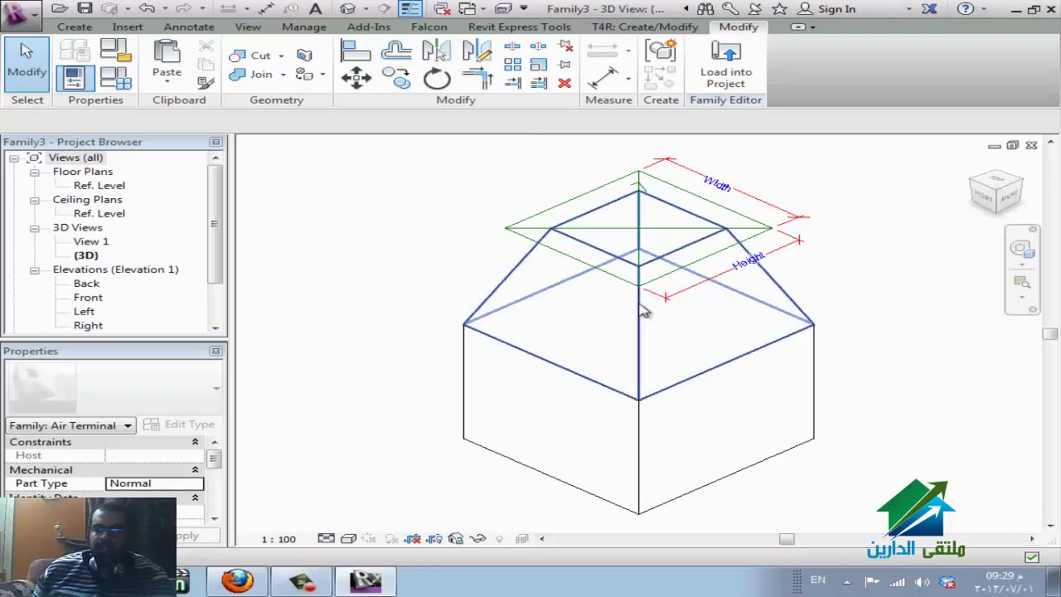
# - Zoom in and select the new Supply Air duct connector
pyautogui.scroll(2, 638, 182)
pyautogui.moveTo(749, 186); pyautogui.dragTo(677, 282, button='middle')
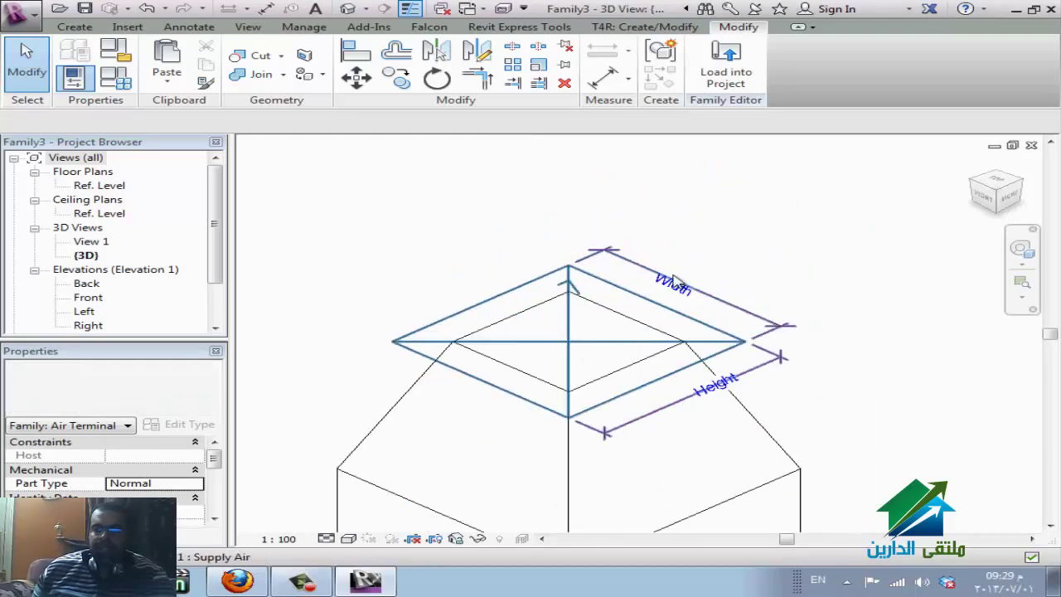
pyautogui.click(676, 282)
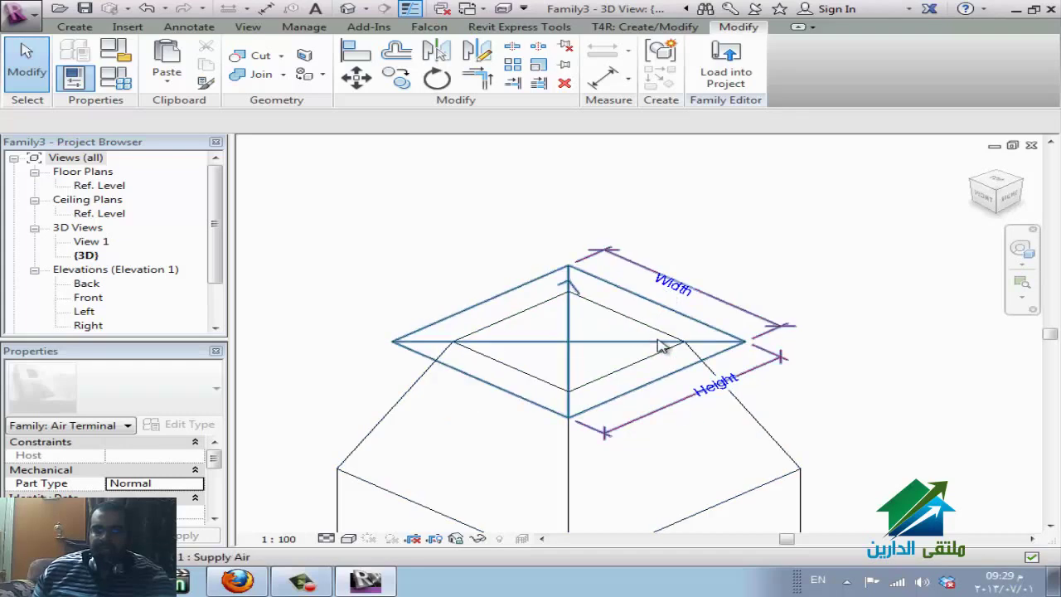
# - Link the duct connector's Width to WIDTH1 and its Height to HEIGHT1
pyautogui.click(723, 314)
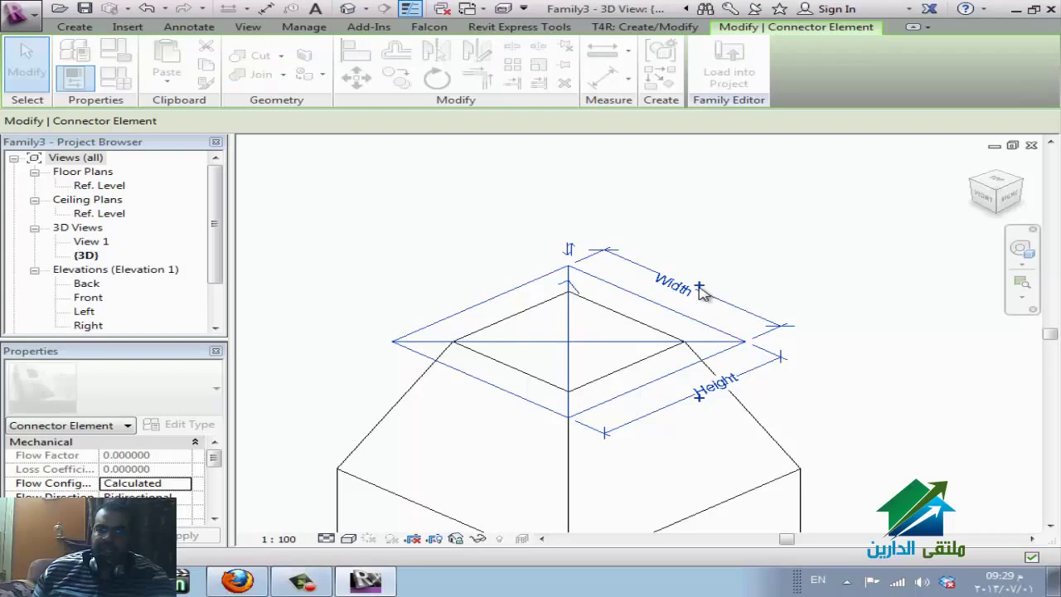
pyautogui.click(700, 287)
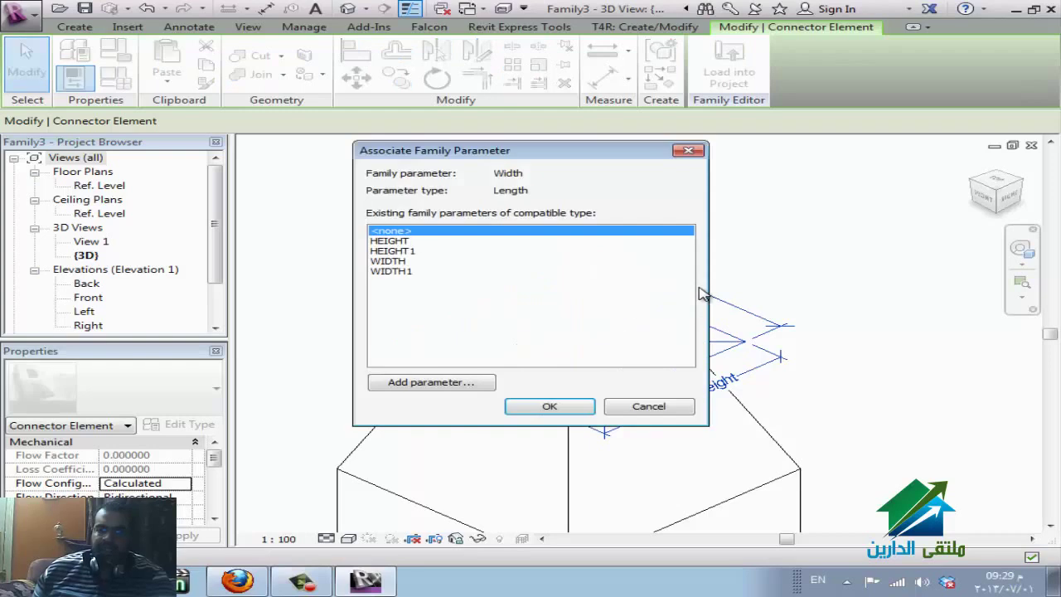
pyautogui.click(392, 270)
pyautogui.click(550, 406)
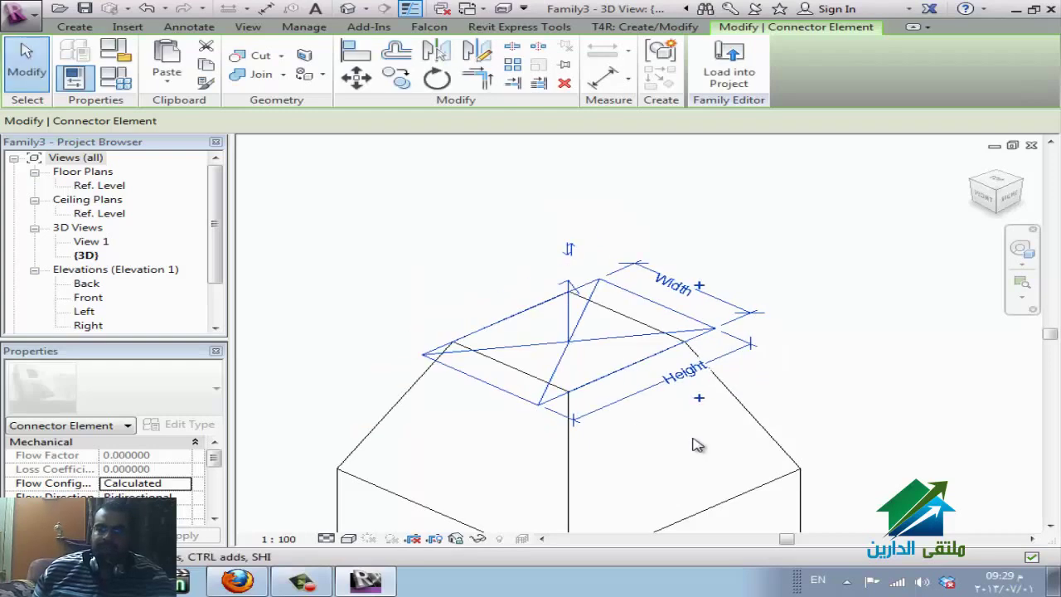
pyautogui.click(699, 399)
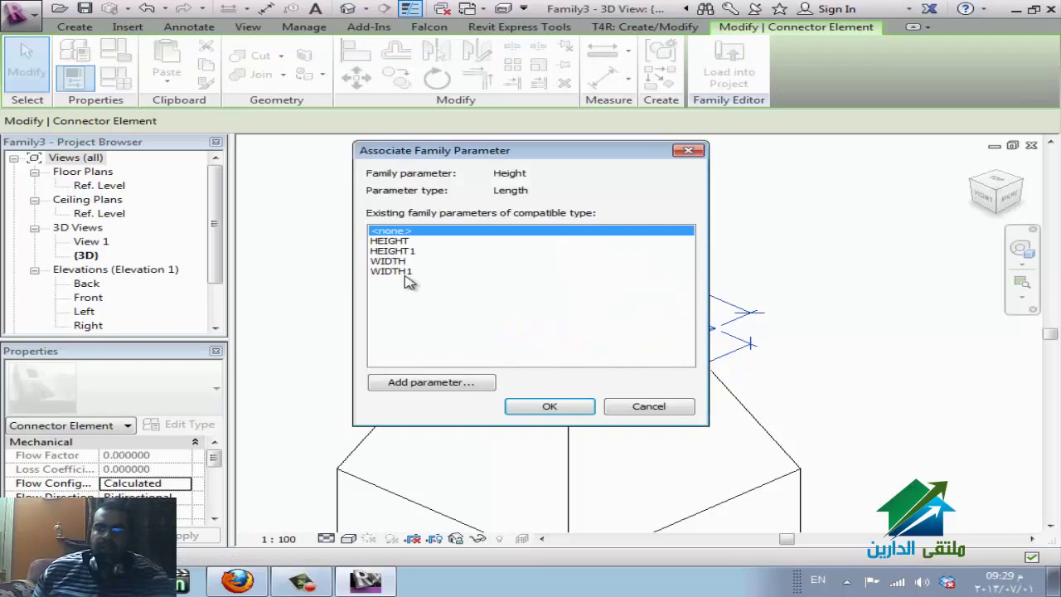
pyautogui.click(398, 251)
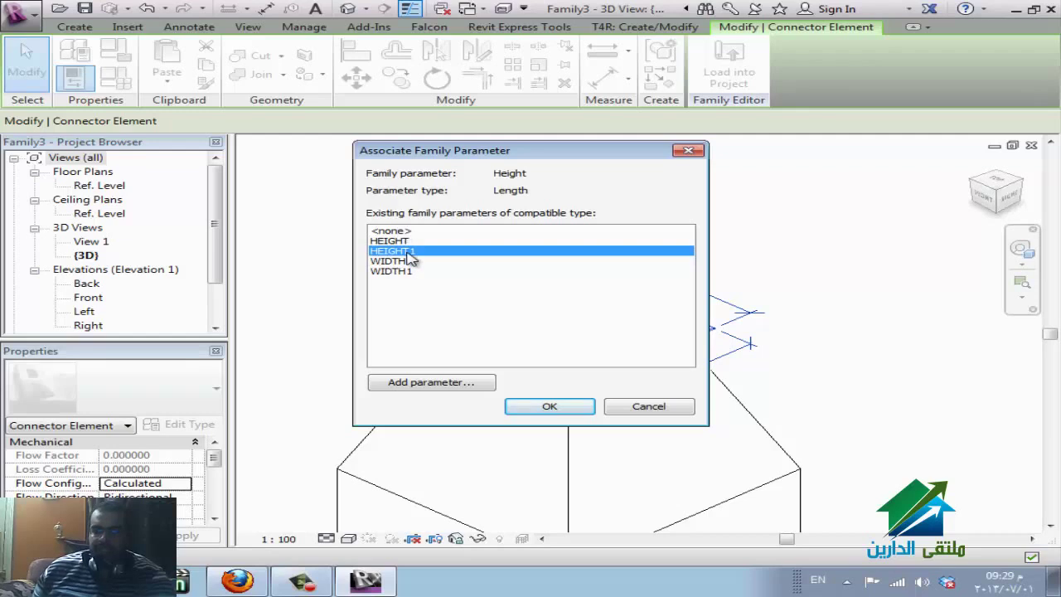
pyautogui.click(550, 407)
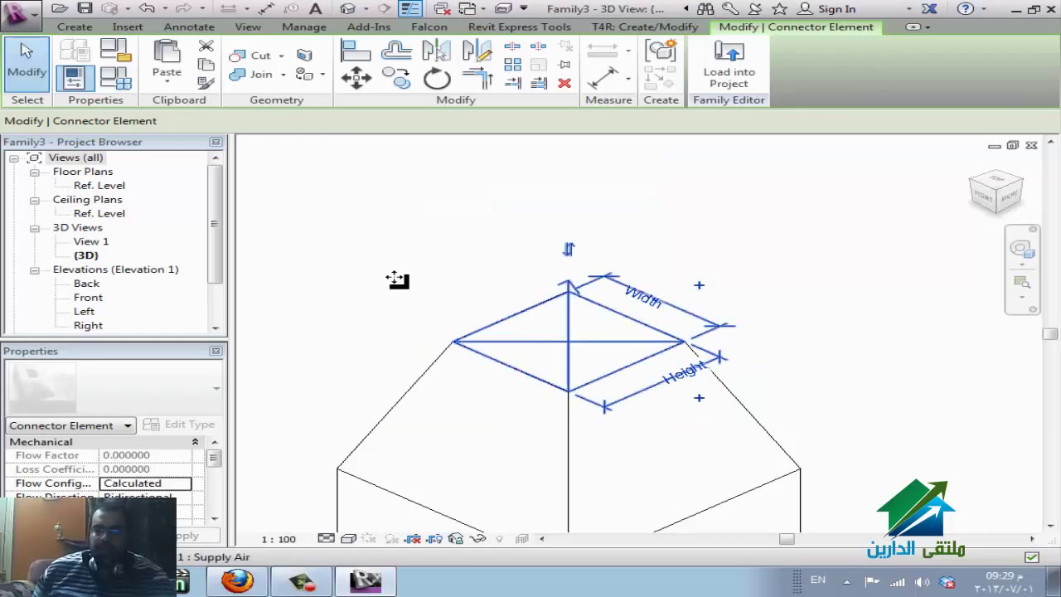
# - Make 600 N 300 the current family type in Family Types and apply it
pyautogui.press('f')
pyautogui.press('t')
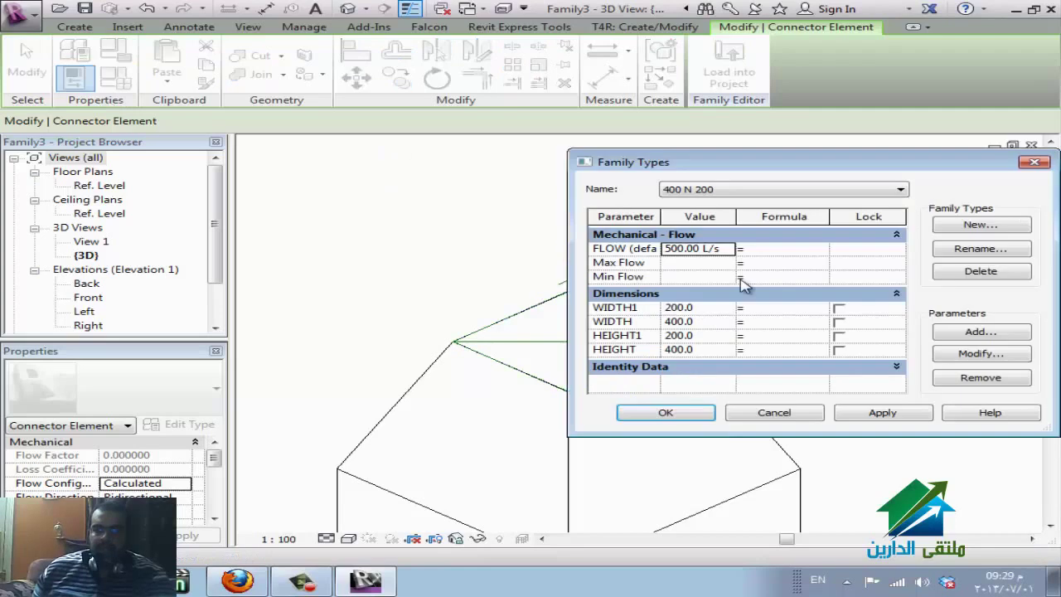
pyautogui.click(757, 194)
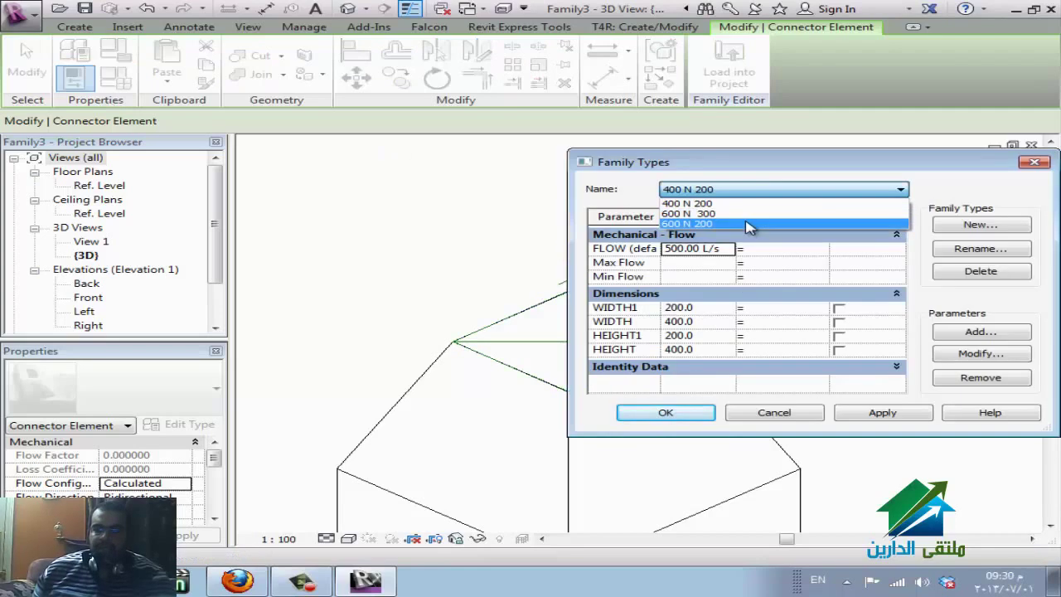
pyautogui.click(743, 214)
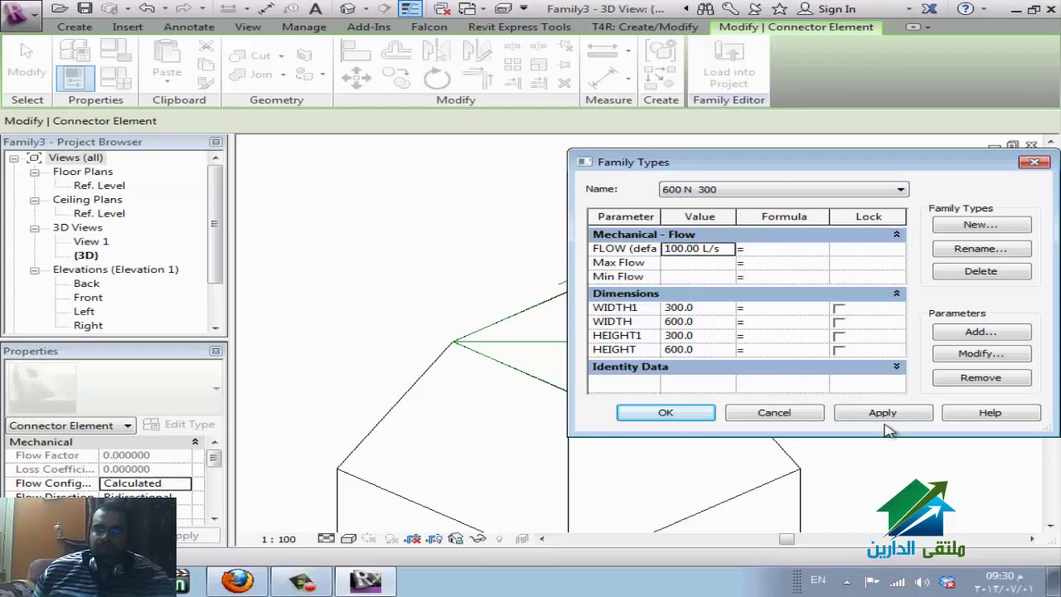
pyautogui.click(883, 412)
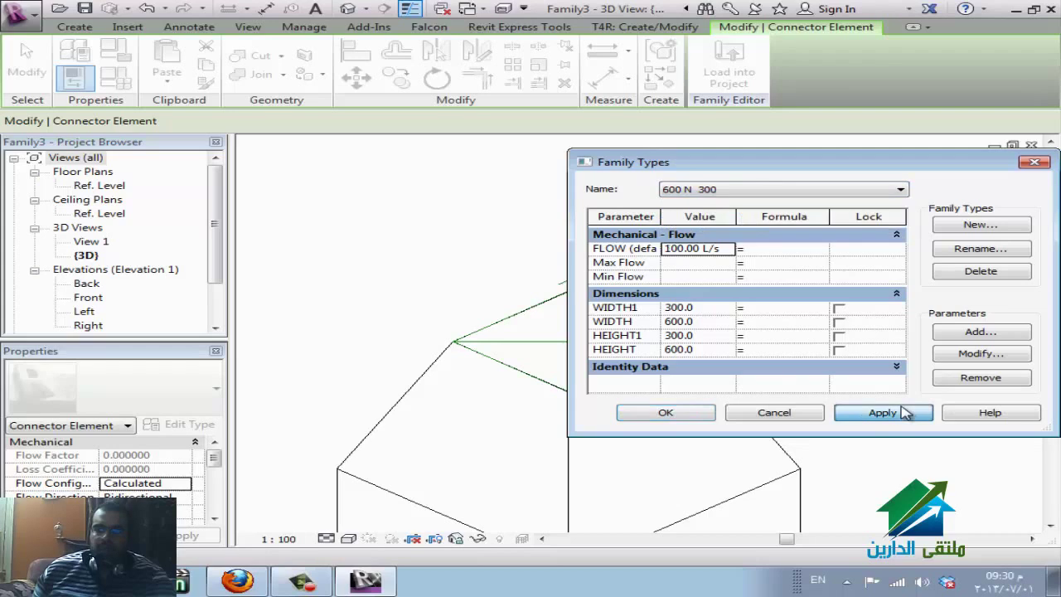
pyautogui.click(667, 413)
pyautogui.scroll(-2, 512, 258)
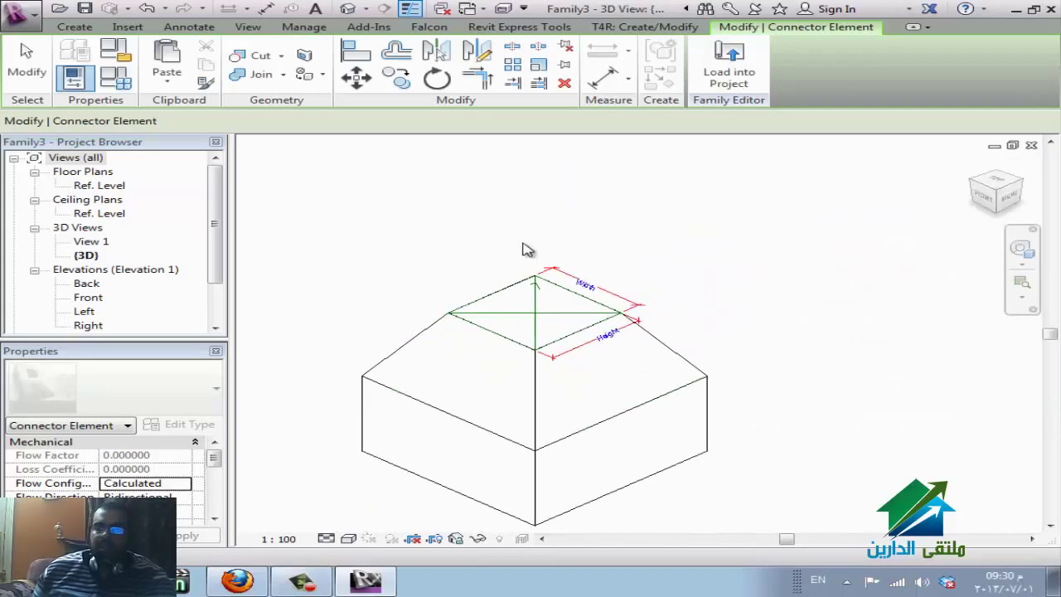
pyautogui.press('Escape')
pyautogui.click(83, 27)
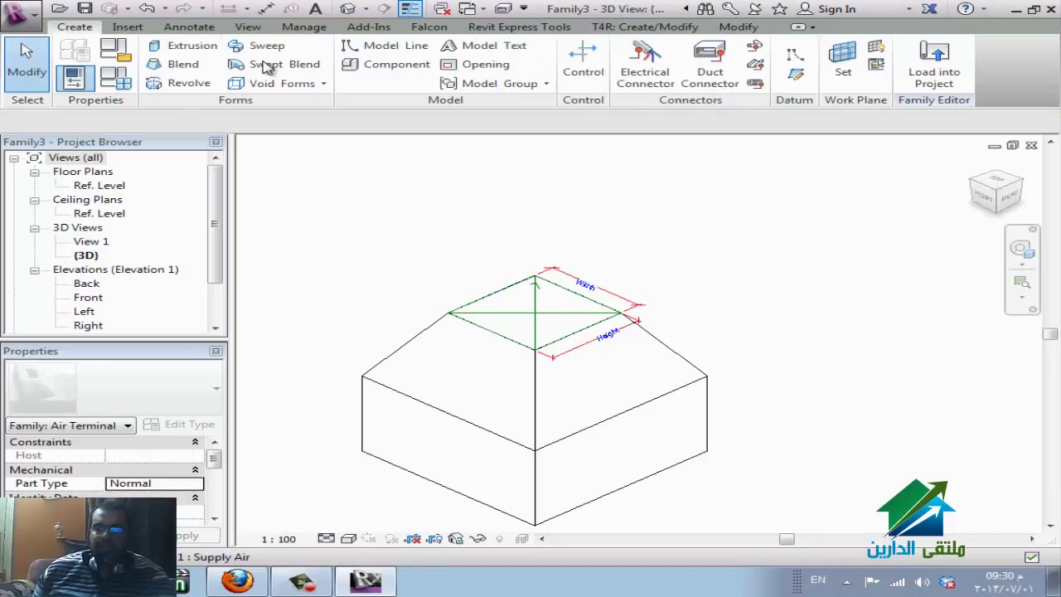
pyautogui.click(645, 73)
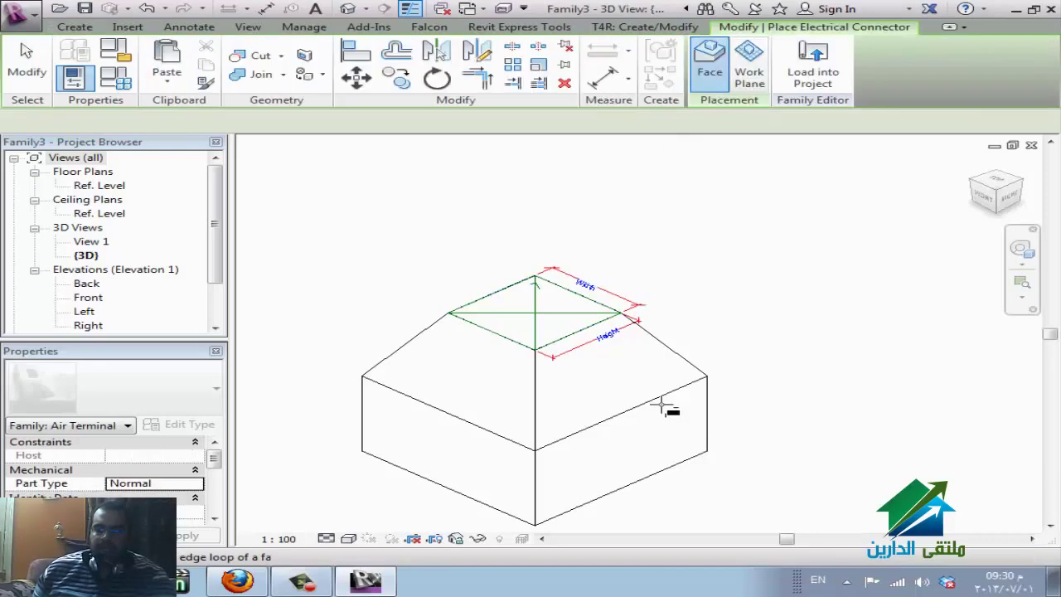
pyautogui.press('Tab')
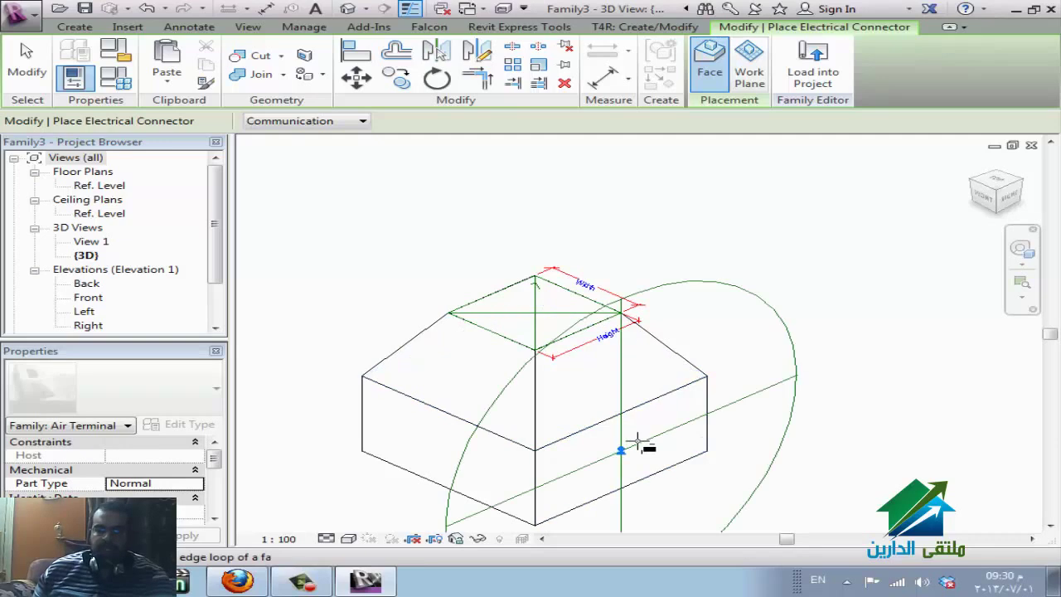
pyautogui.press('Escape')
pyautogui.scroll(2, 688, 458)
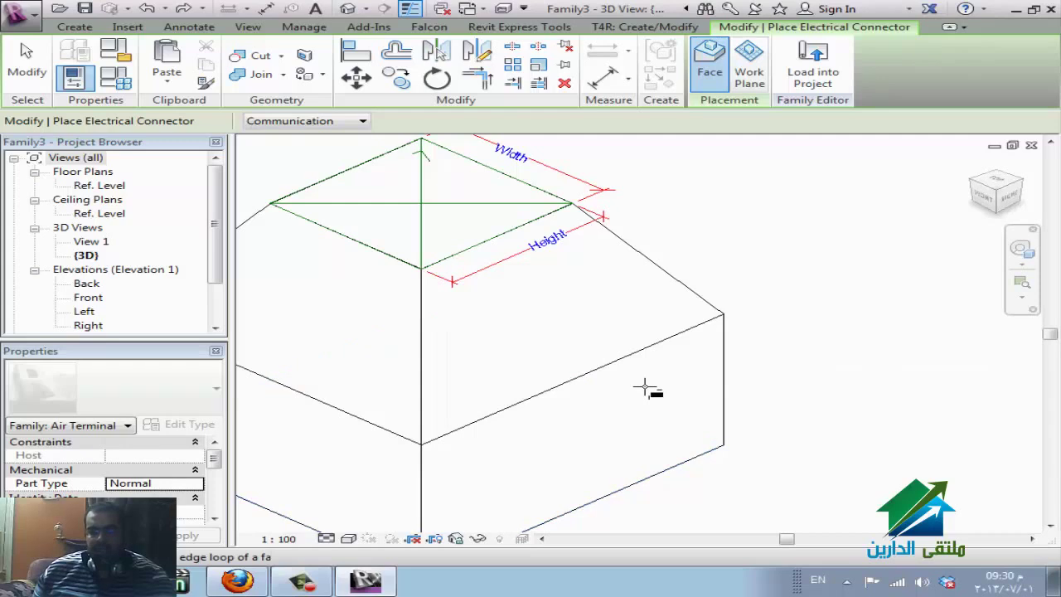
pyautogui.press('Escape')
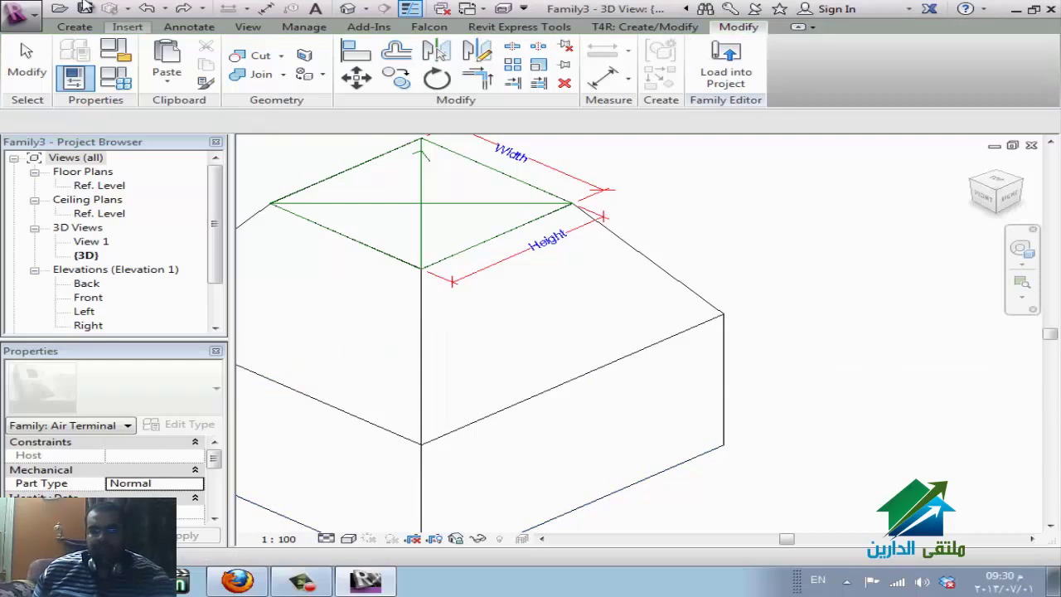
pyautogui.click(76, 26)
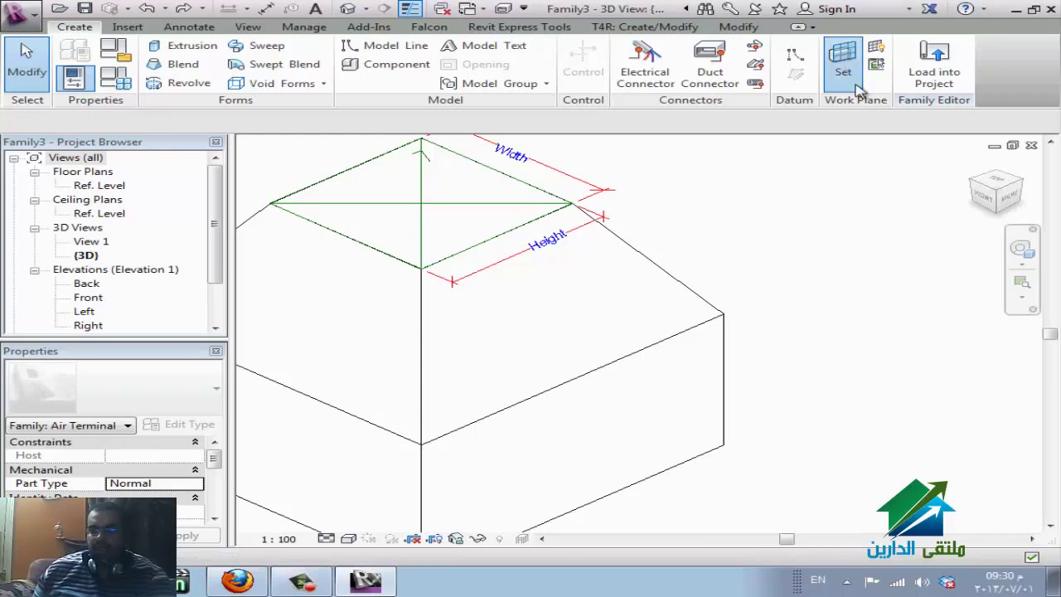
# - Set the work plane to the box's front face and display it
pyautogui.click(842, 59)
pyautogui.click(401, 309)
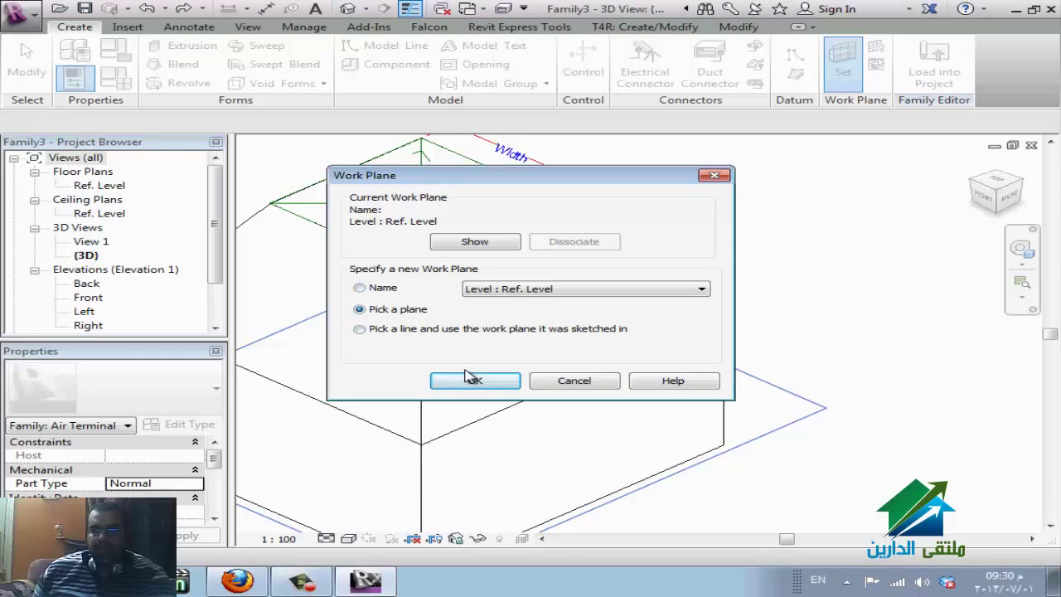
pyautogui.click(473, 380)
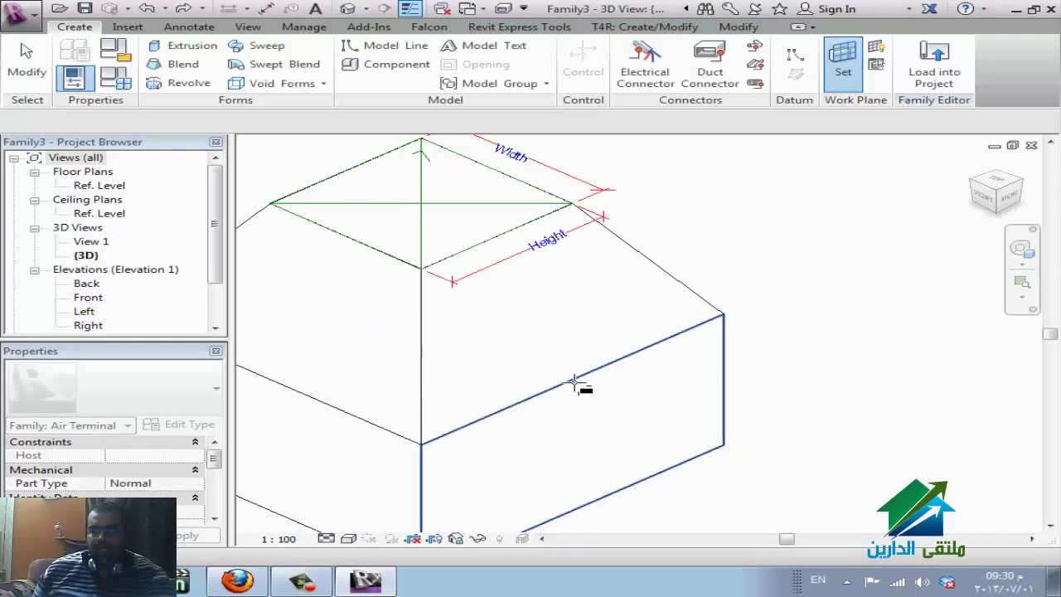
pyautogui.click(687, 473)
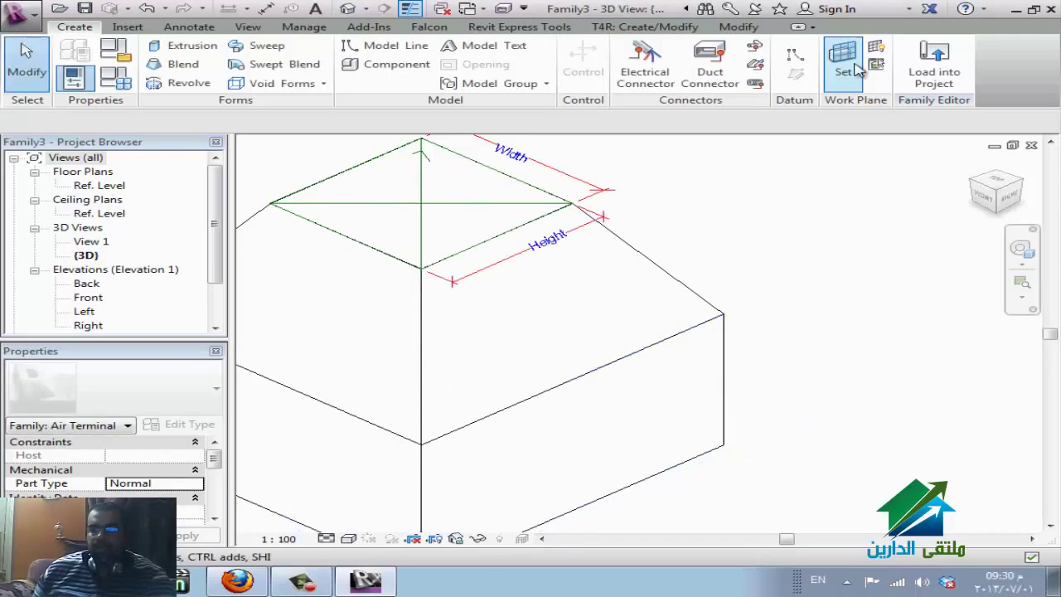
pyautogui.click(876, 45)
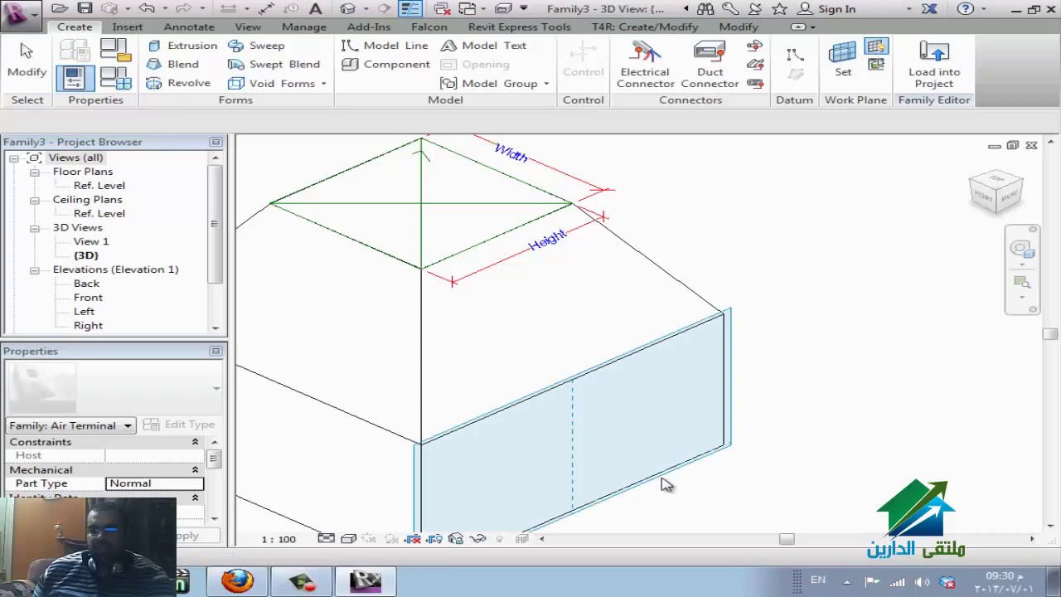
pyautogui.press('Escape')
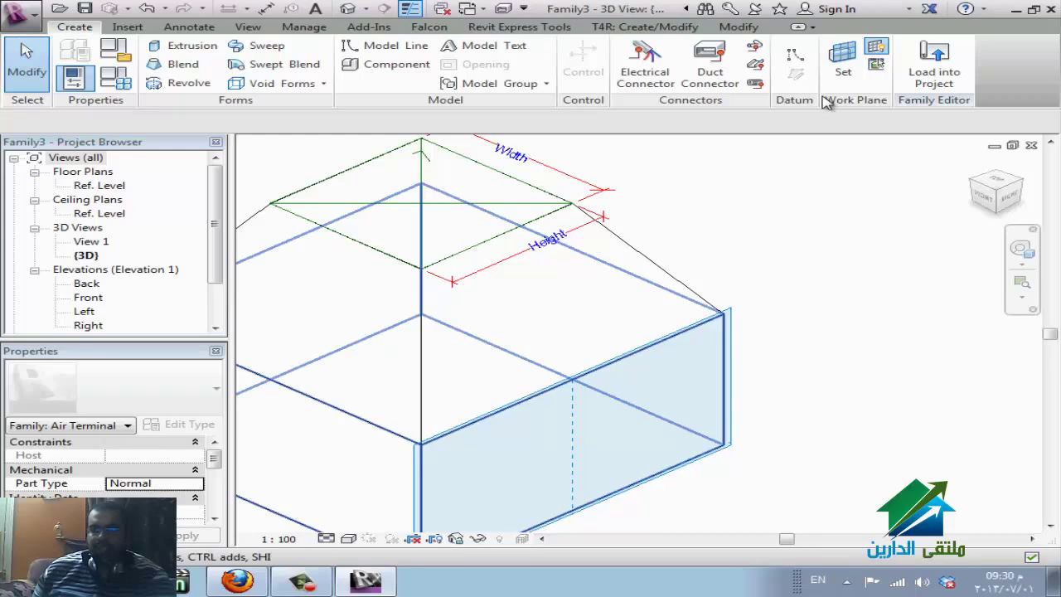
# - Extrude a small circle from the front face into a cylinder and shorten its depth
pyautogui.click(192, 47)
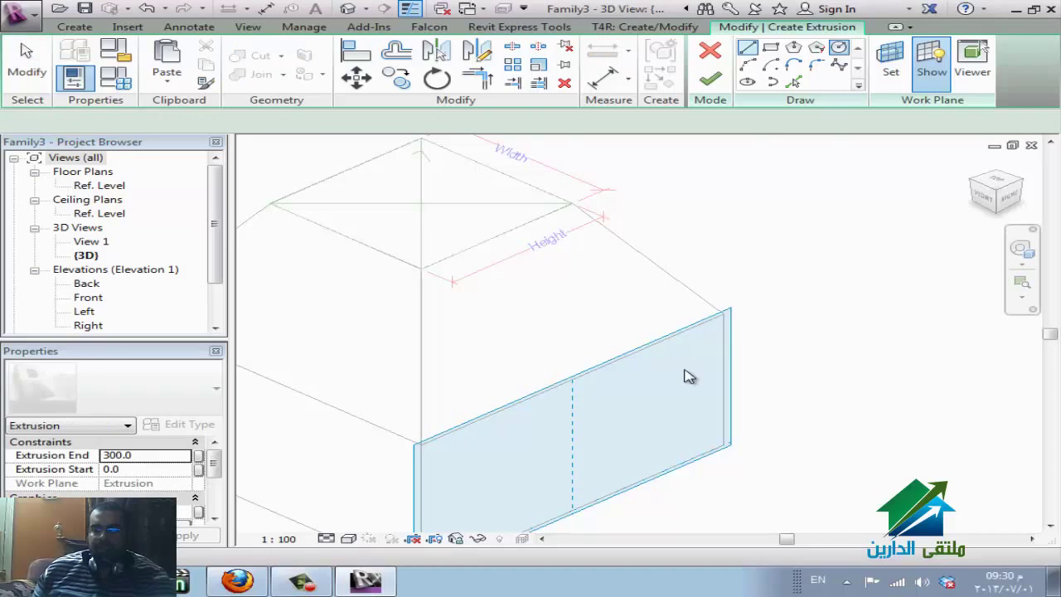
pyautogui.click(682, 424)
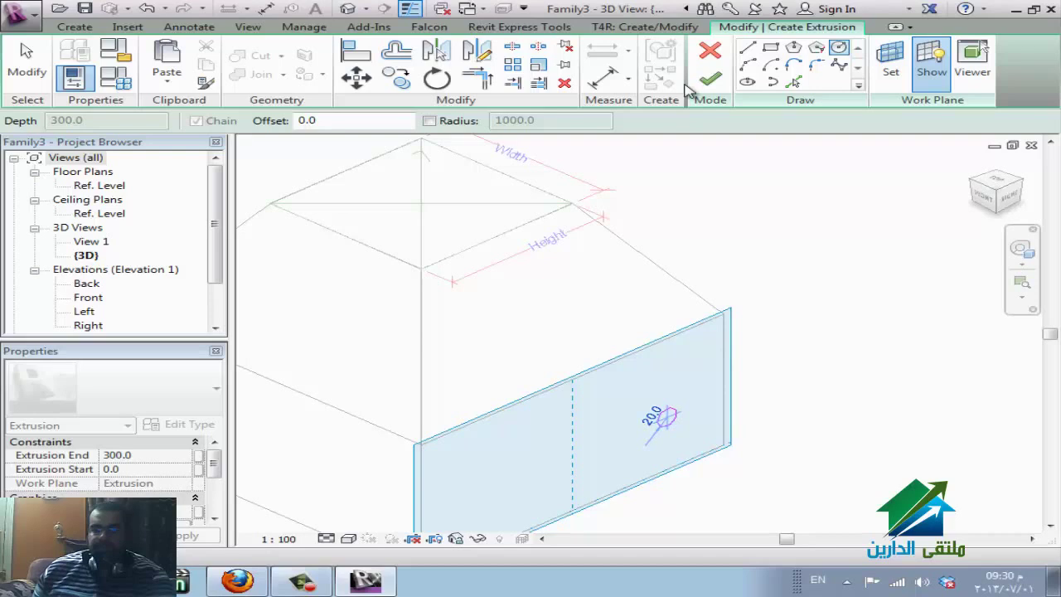
pyautogui.click(710, 79)
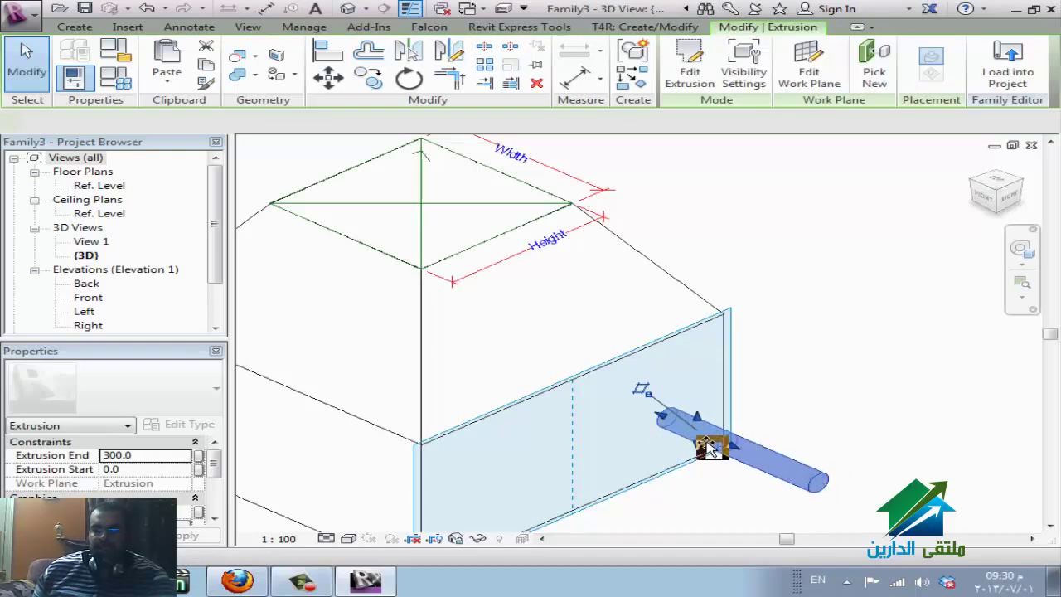
pyautogui.moveTo(687, 433); pyautogui.dragTo(694, 434)
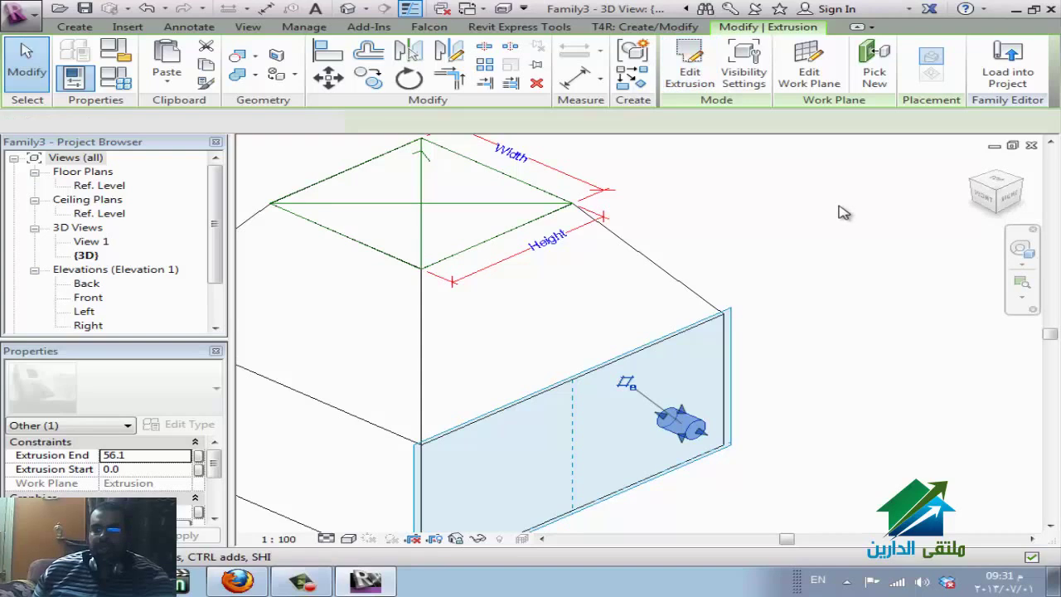
pyautogui.click(794, 389)
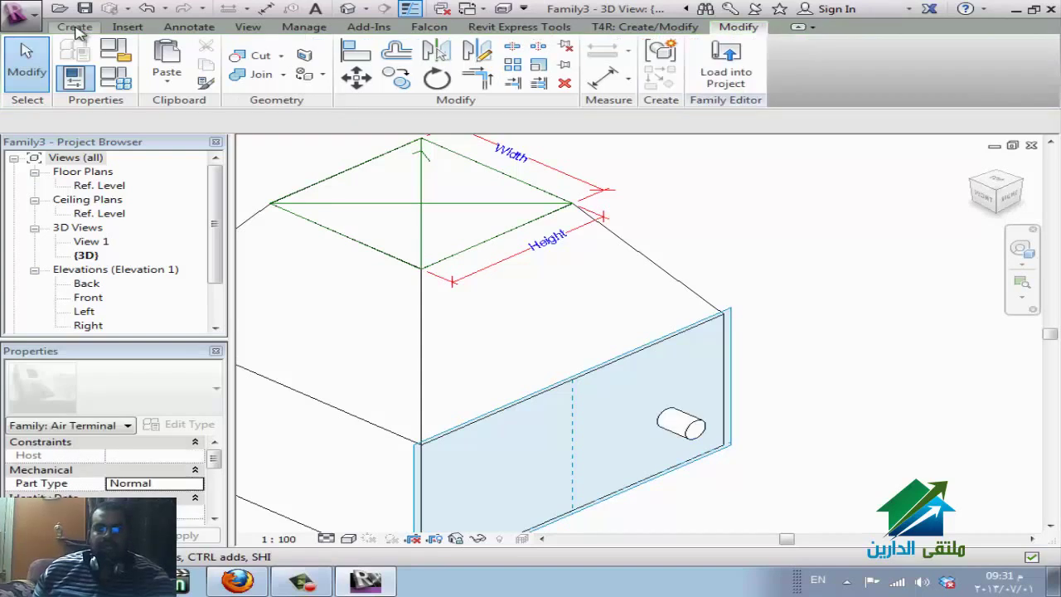
# - Start an electrical connector on the cylinder, then cancel the placement
pyautogui.click(74, 27)
pyautogui.click(653, 86)
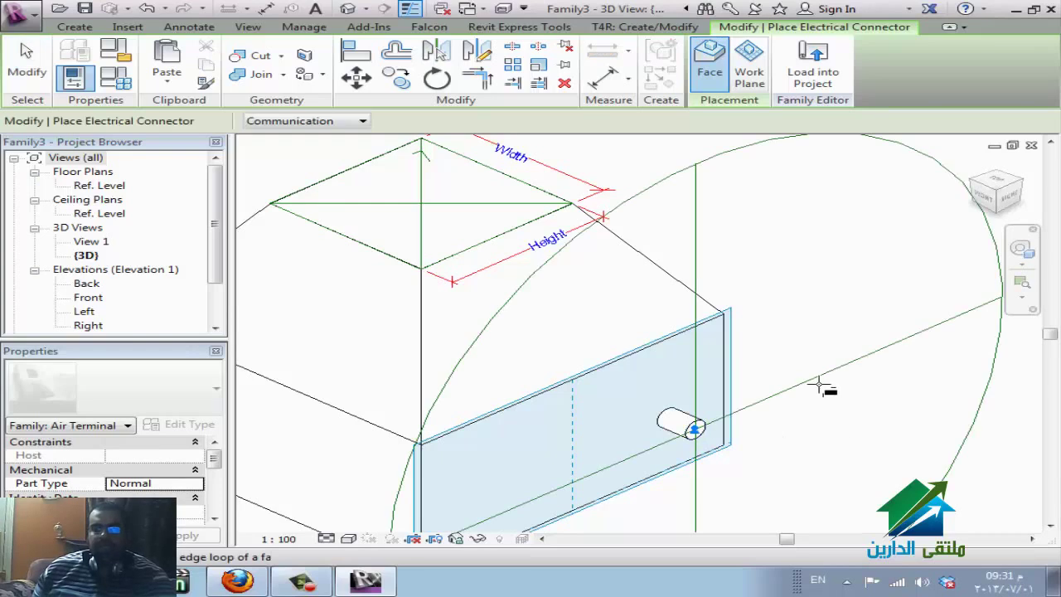
pyautogui.scroll(-3, 821, 385)
pyautogui.press('Escape')
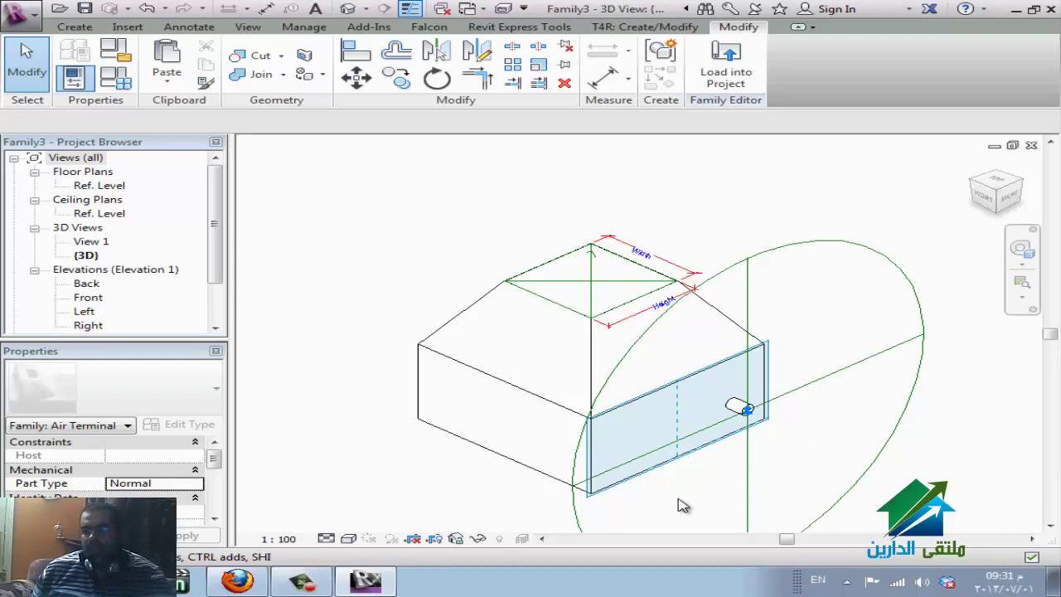
# - Select the cylinder's end and return from the class session to the family 3D view
pyautogui.moveTo(678, 517); pyautogui.dragTo(804, 375)
pyautogui.click(788, 370)
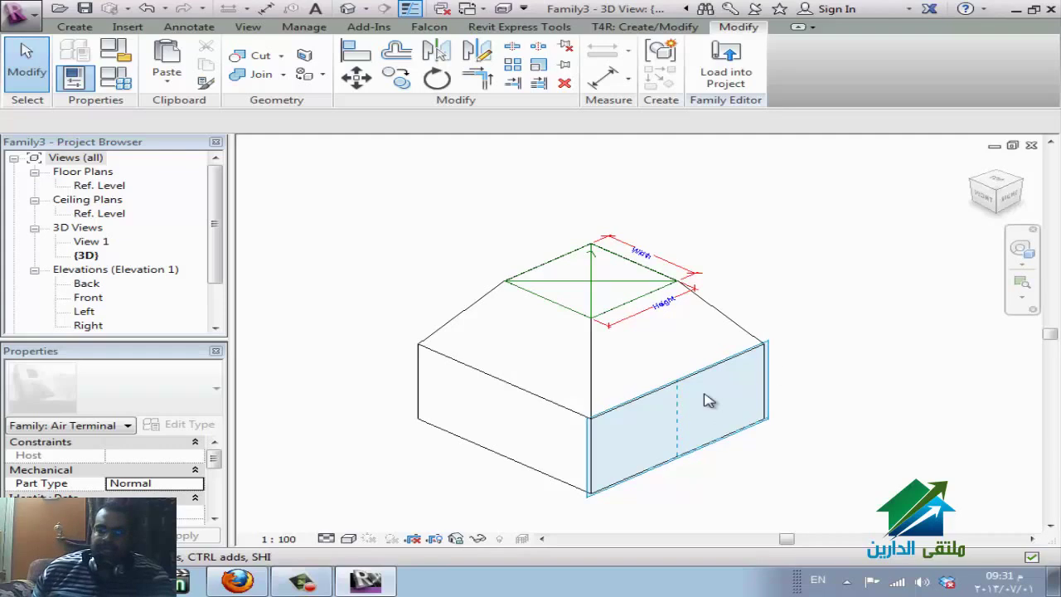
pyautogui.hotkey('alt', 'Tab')
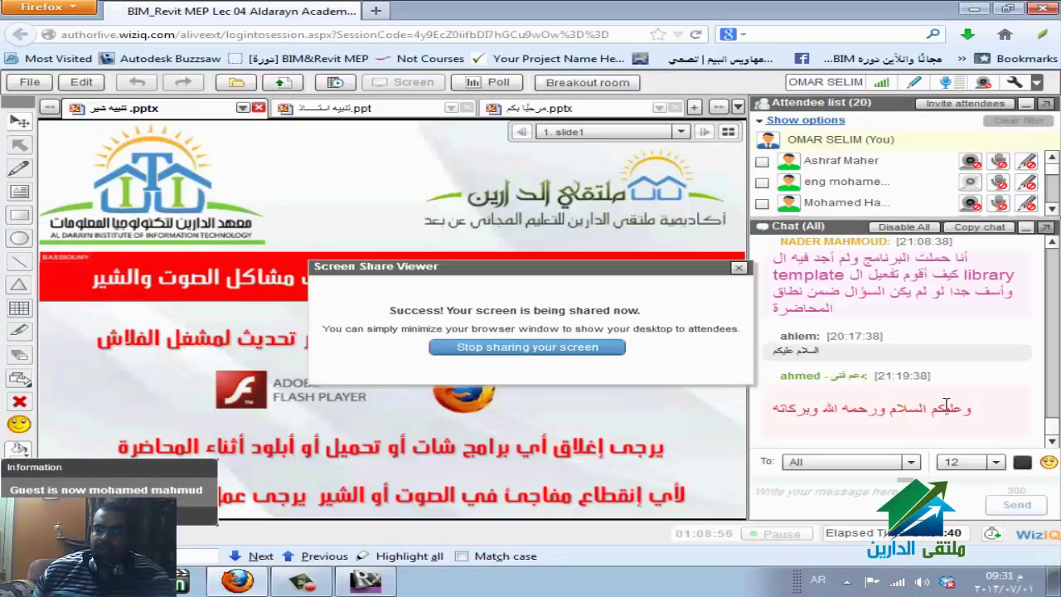
pyautogui.hotkey('alt', 'Tab')
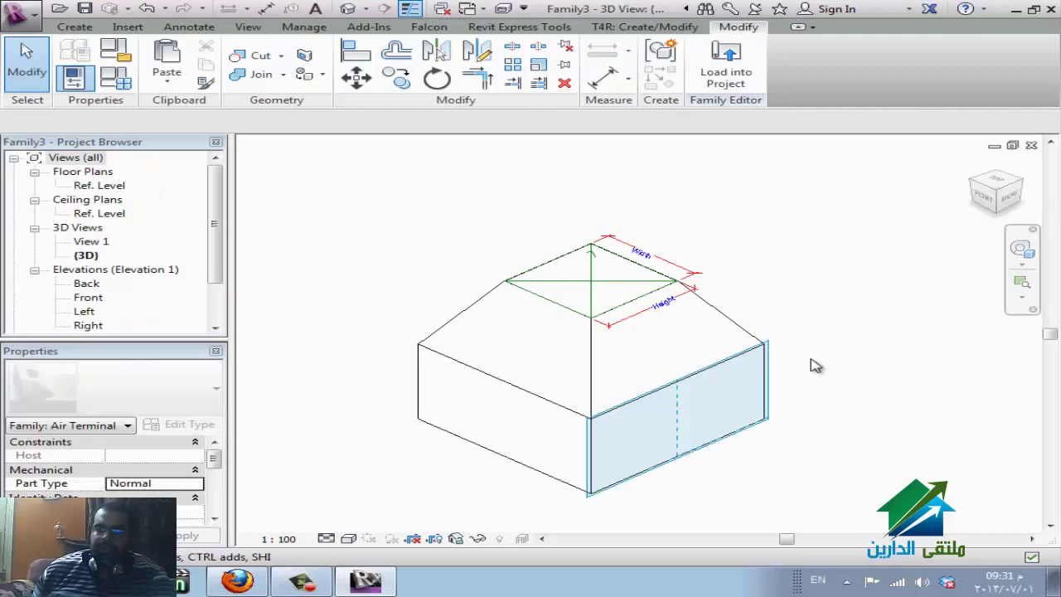
# - Load the family into ELDAREEN, overwriting the existing version and parameter values, then zoom out on Level 1
pyautogui.click(721, 76)
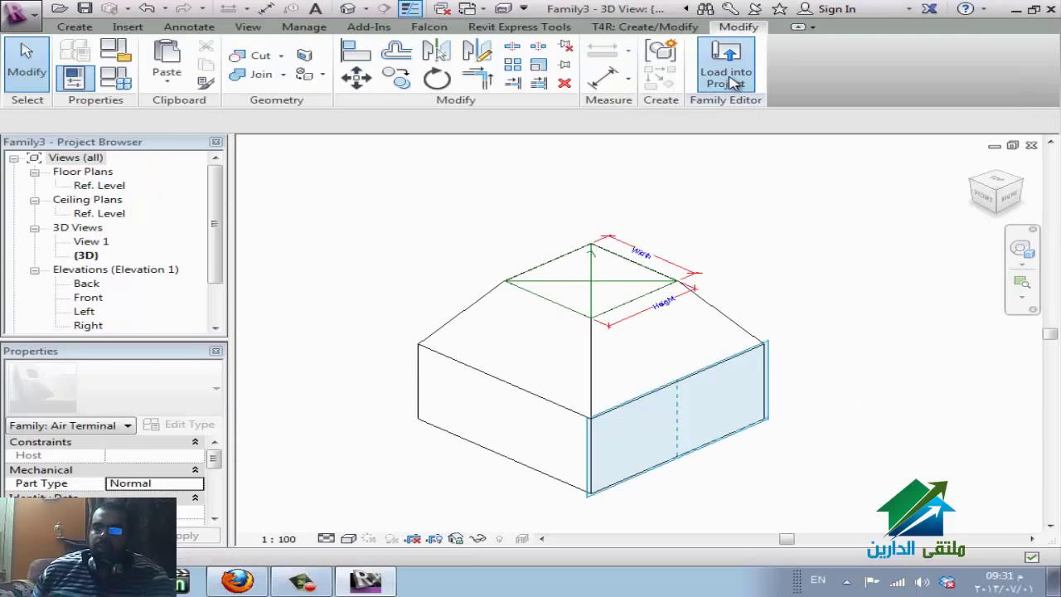
pyautogui.click(475, 406)
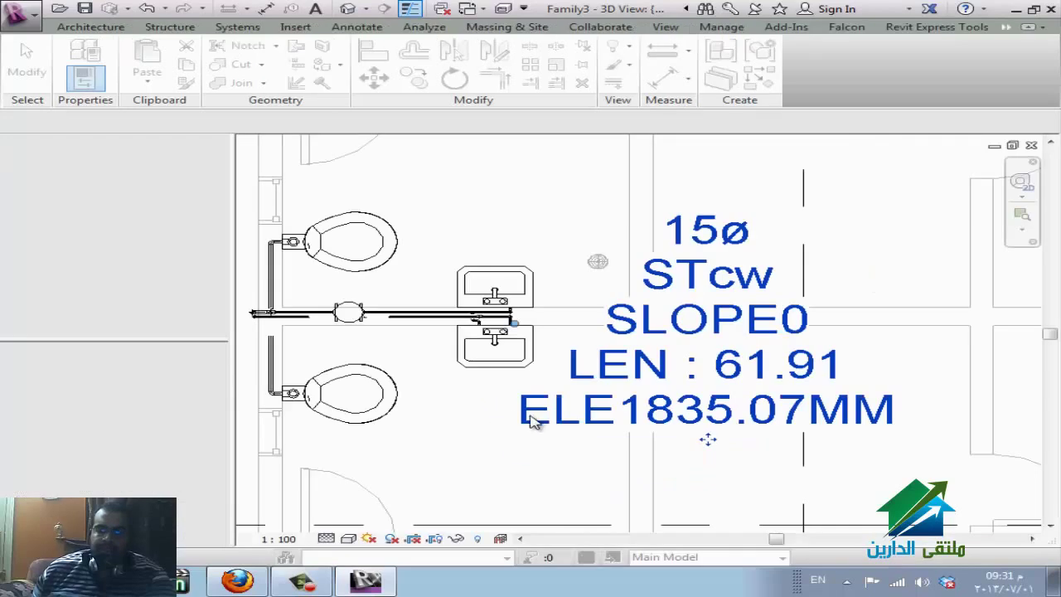
pyautogui.click(503, 294)
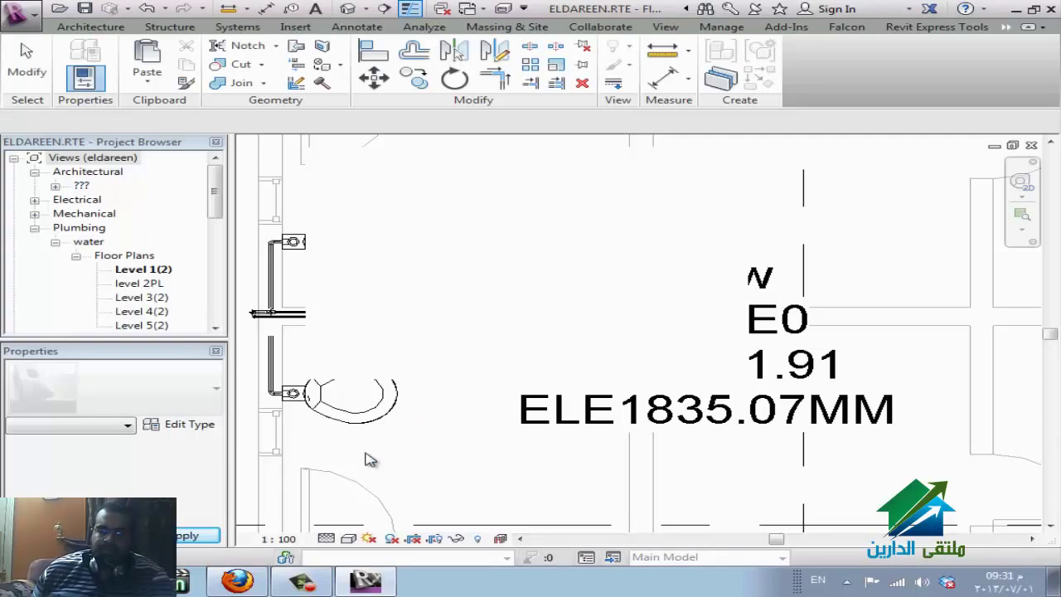
pyautogui.scroll(-2, 381, 447)
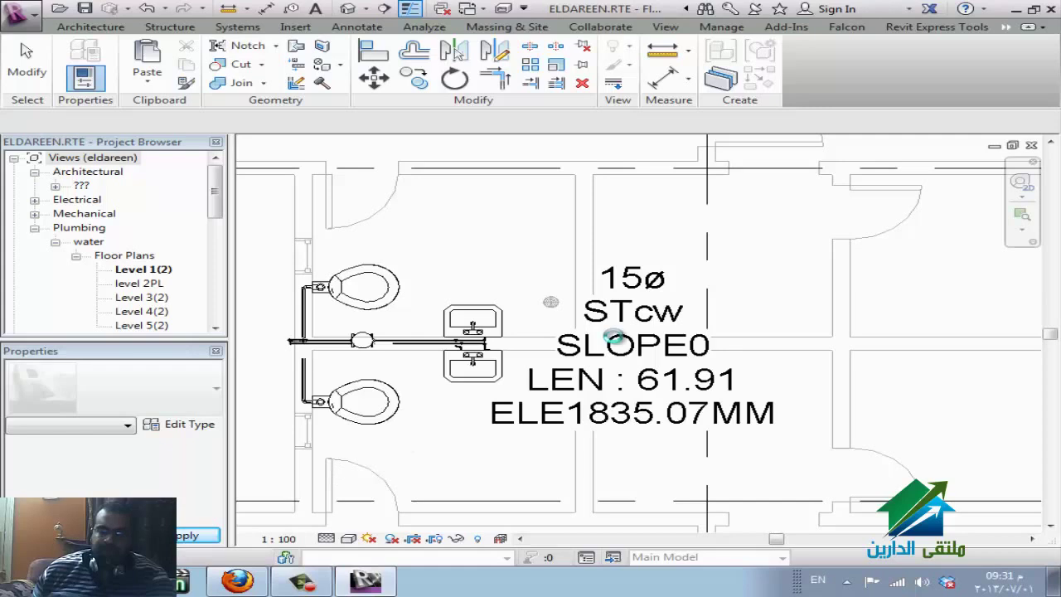
pyautogui.scroll(-3, 937, 194)
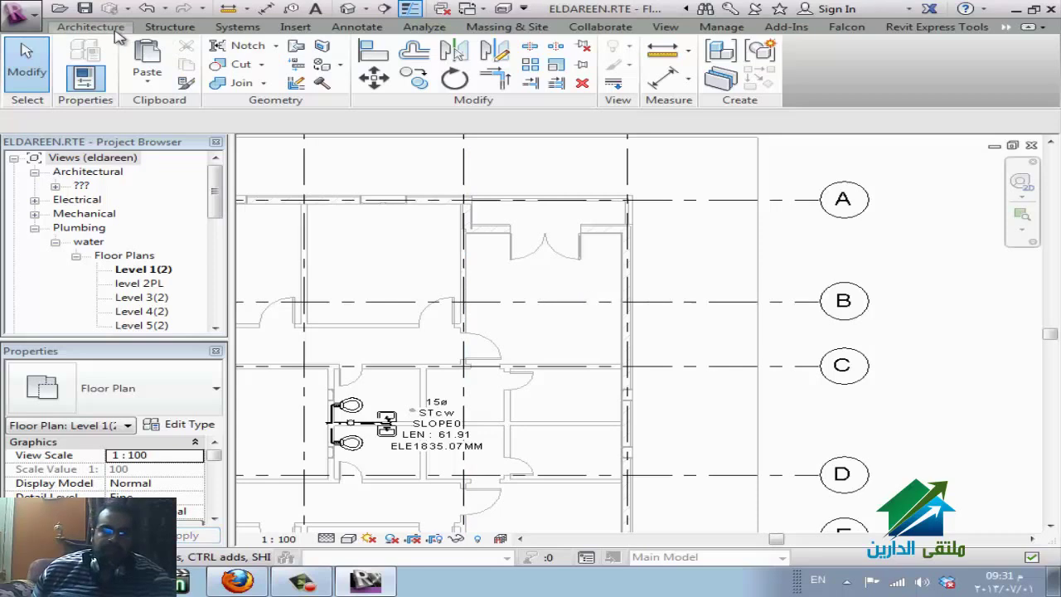
# - Place the air terminal in the room above grid B, dismissing the save reminder
pyautogui.click(242, 28)
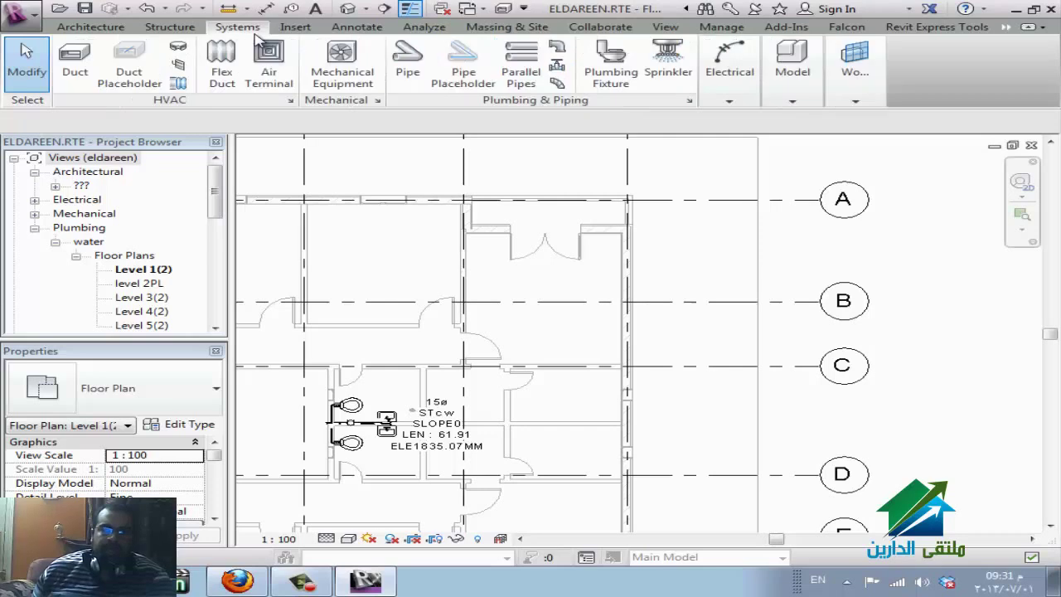
pyautogui.click(279, 80)
pyautogui.click(663, 354)
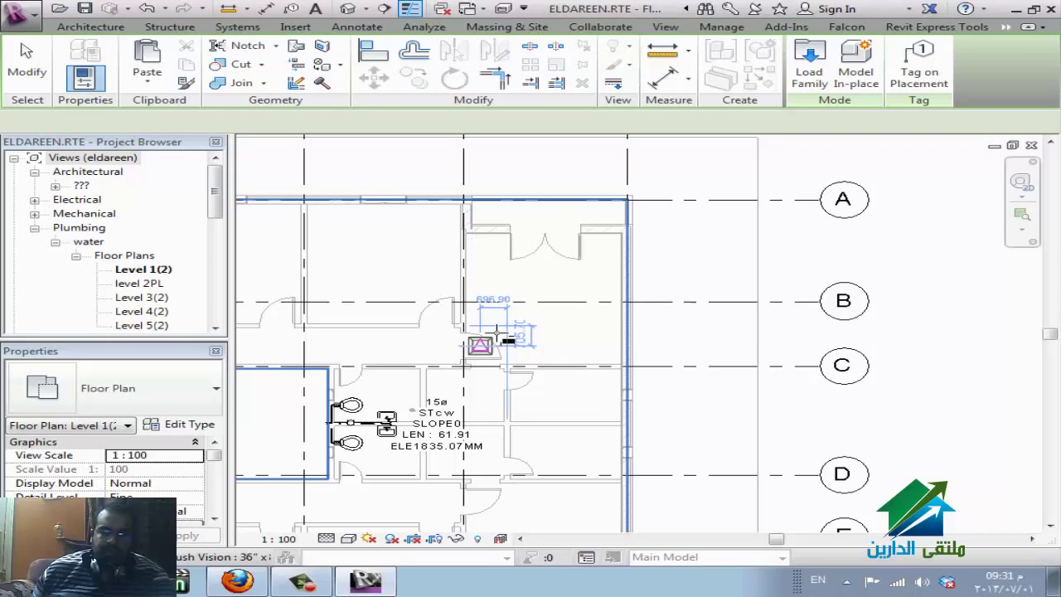
pyautogui.click(549, 286)
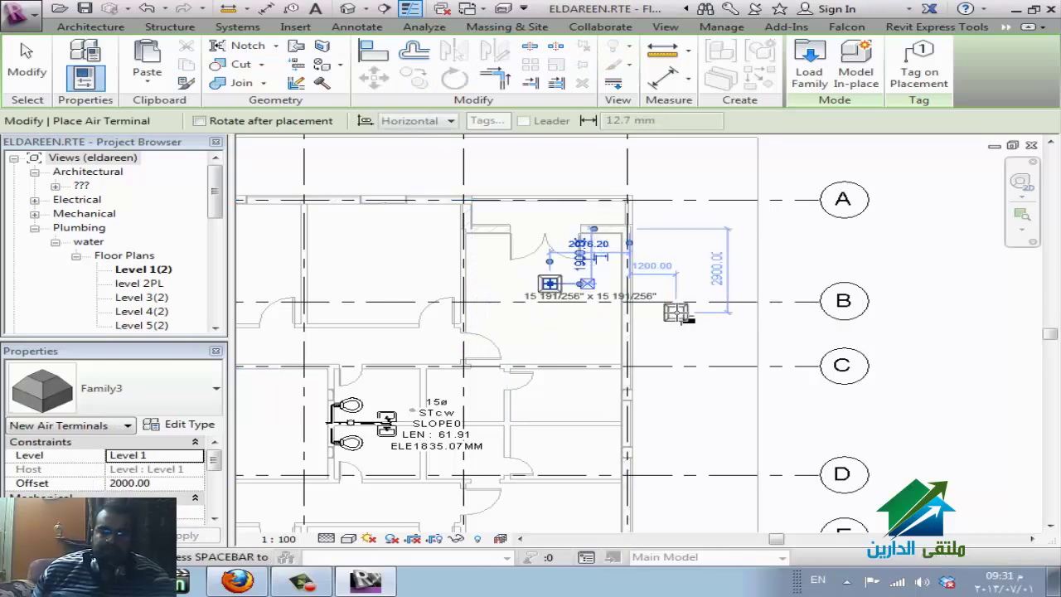
pyautogui.press('Escape')
pyautogui.press('Escape')
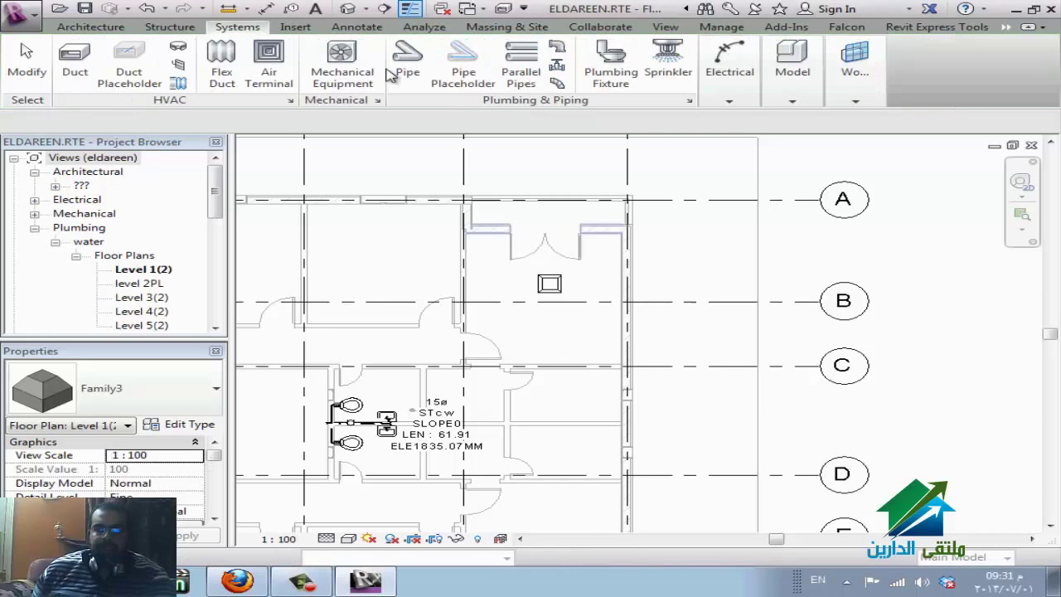
pyautogui.click(27, 67)
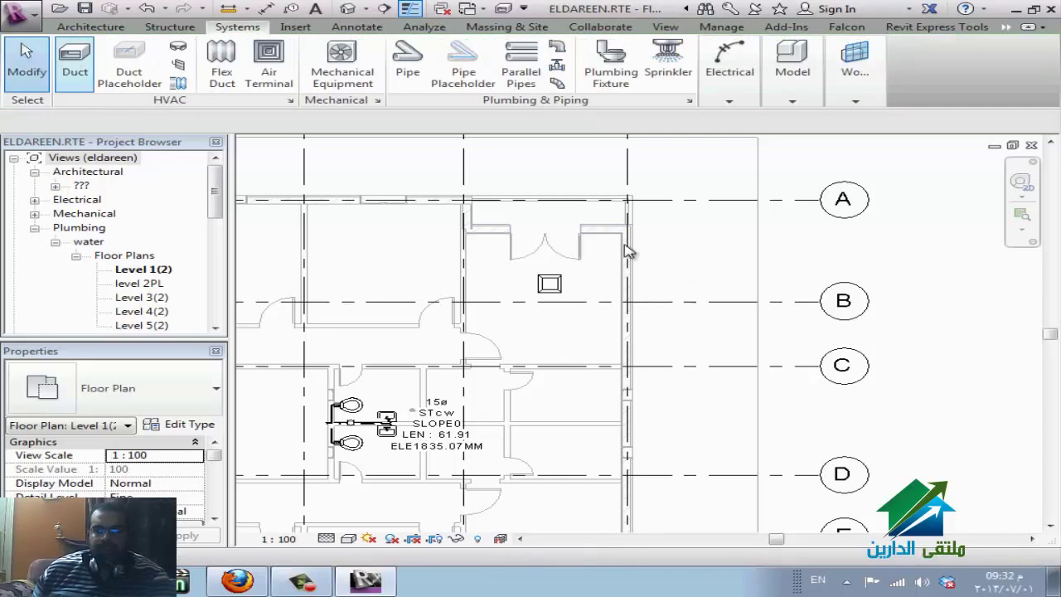
# - Draw a 12"-high rectangular duct from the top of the plan down to between grids C and D
pyautogui.press('d')
pyautogui.press('t')
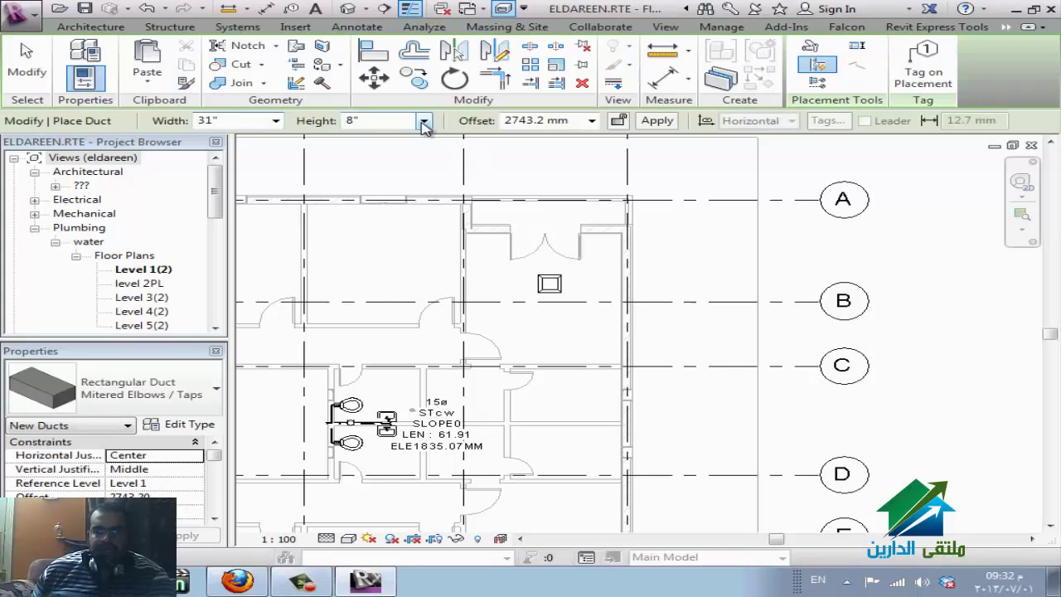
pyautogui.click(423, 121)
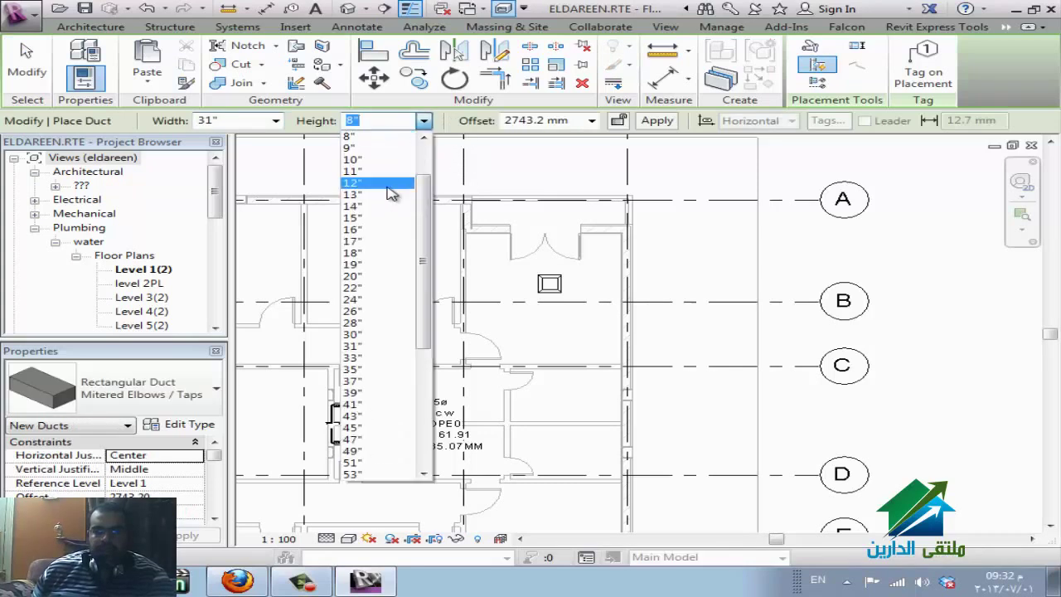
pyautogui.click(389, 189)
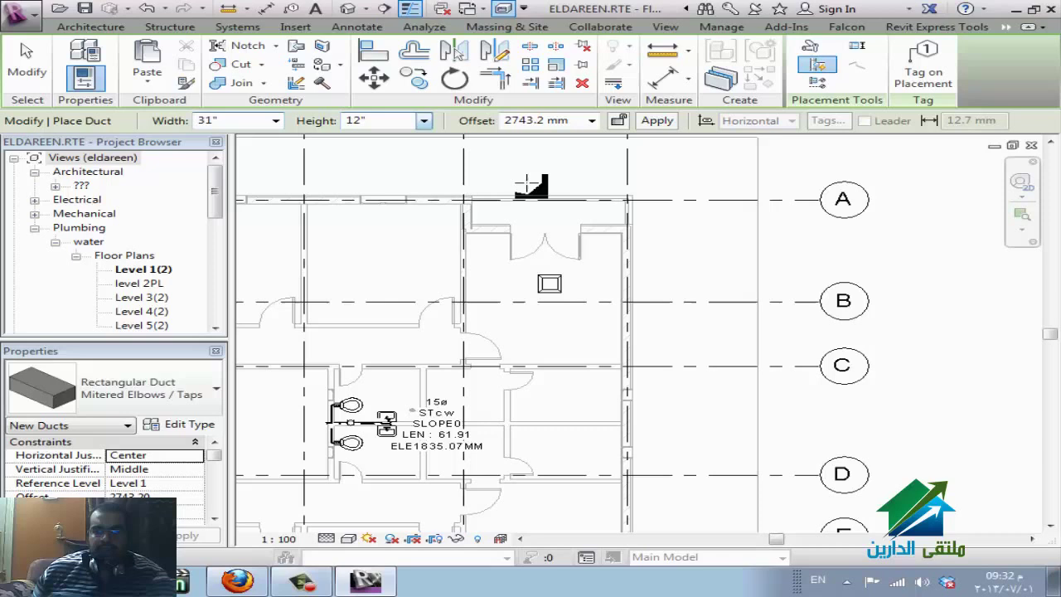
pyautogui.click(611, 177)
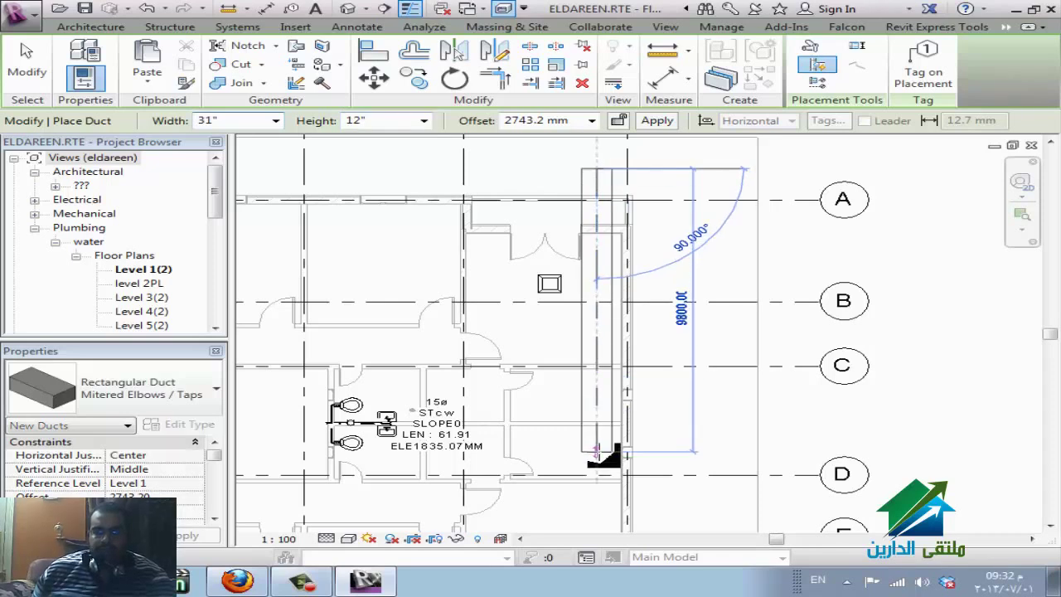
pyautogui.click(595, 452)
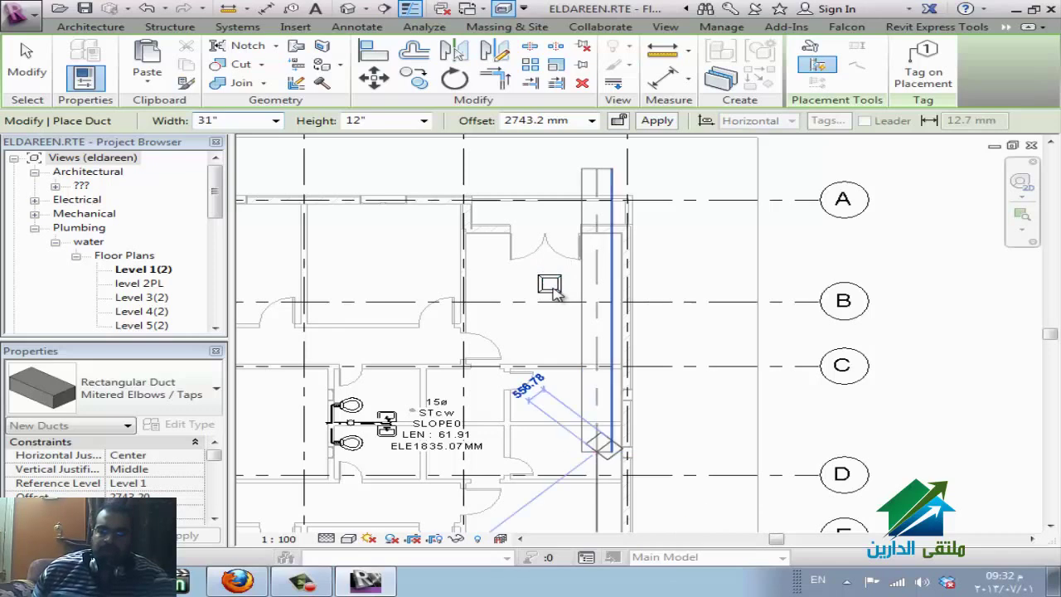
pyautogui.press('Escape')
pyautogui.press('Escape')
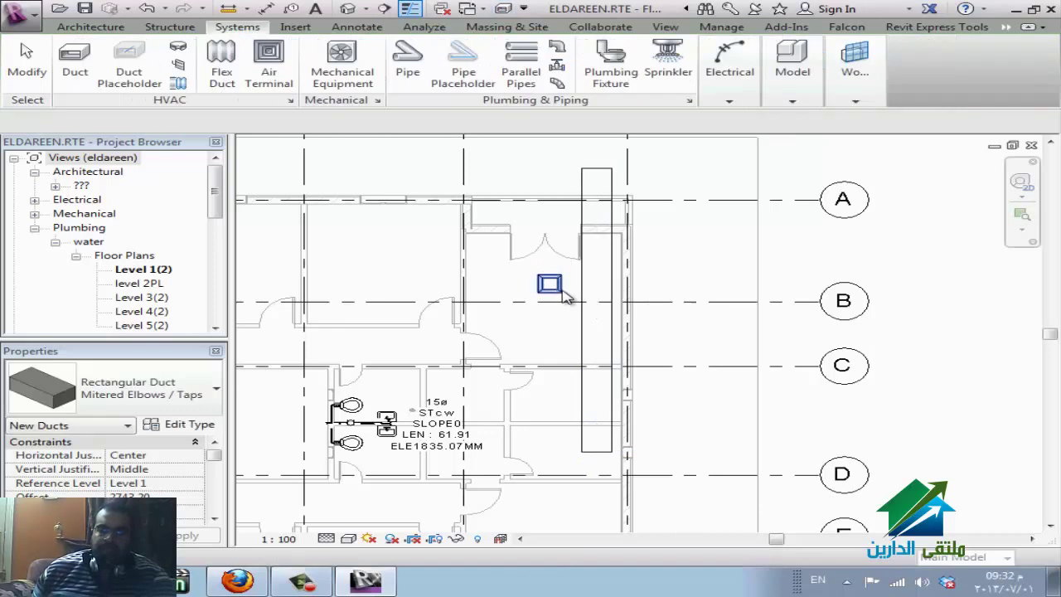
# - Shift the air terminal left of the duct and cancel a failed Connect Into attempt
pyautogui.click(545, 286)
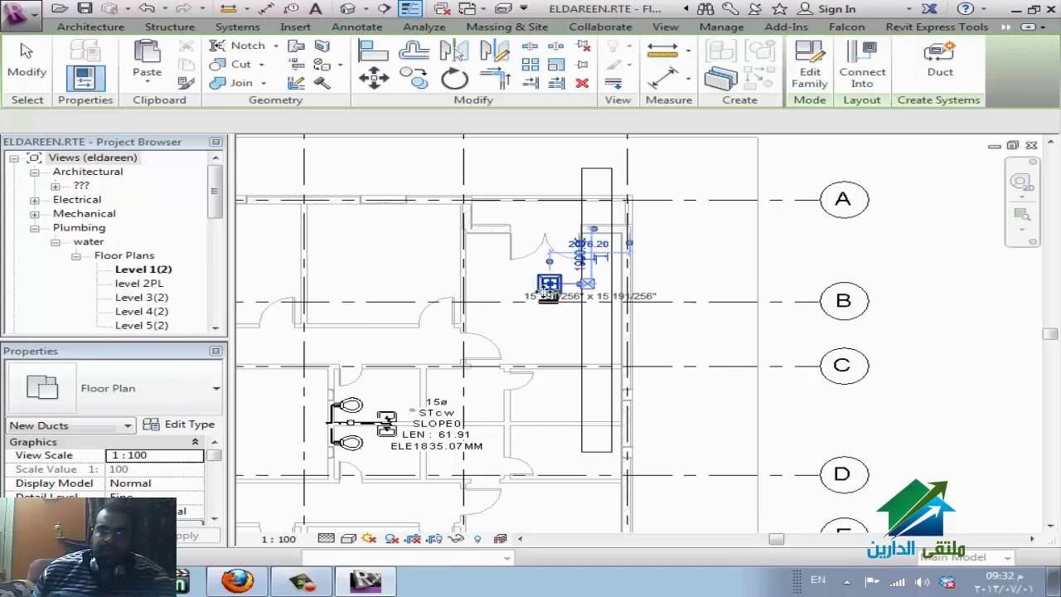
pyautogui.moveTo(507, 290)
pyautogui.mouseDown()
pyautogui.moveTo(539, 323)
pyautogui.moveTo(505, 286)
pyautogui.mouseUp()
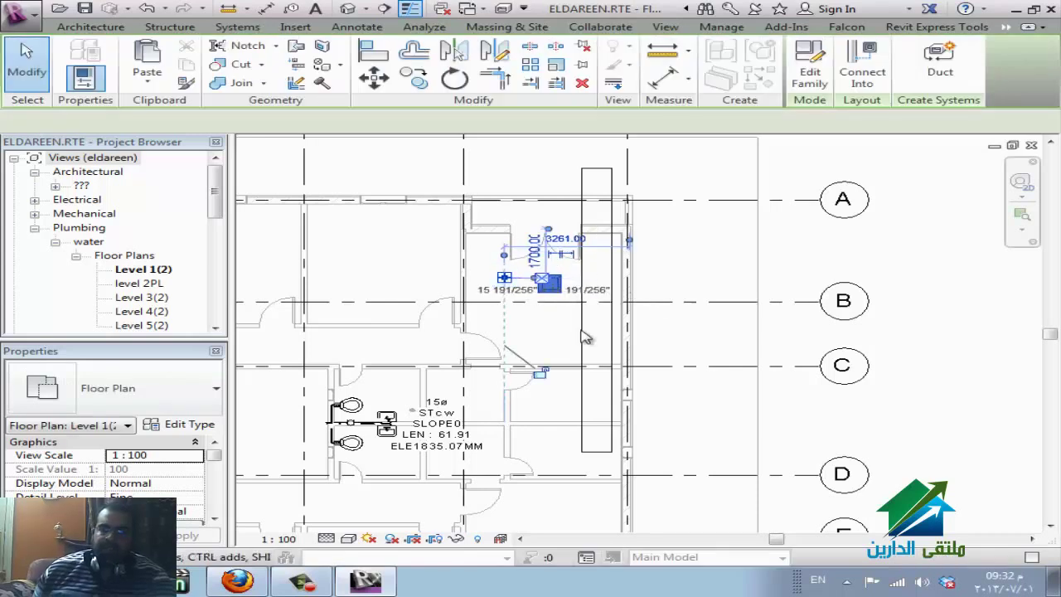
pyautogui.click(860, 73)
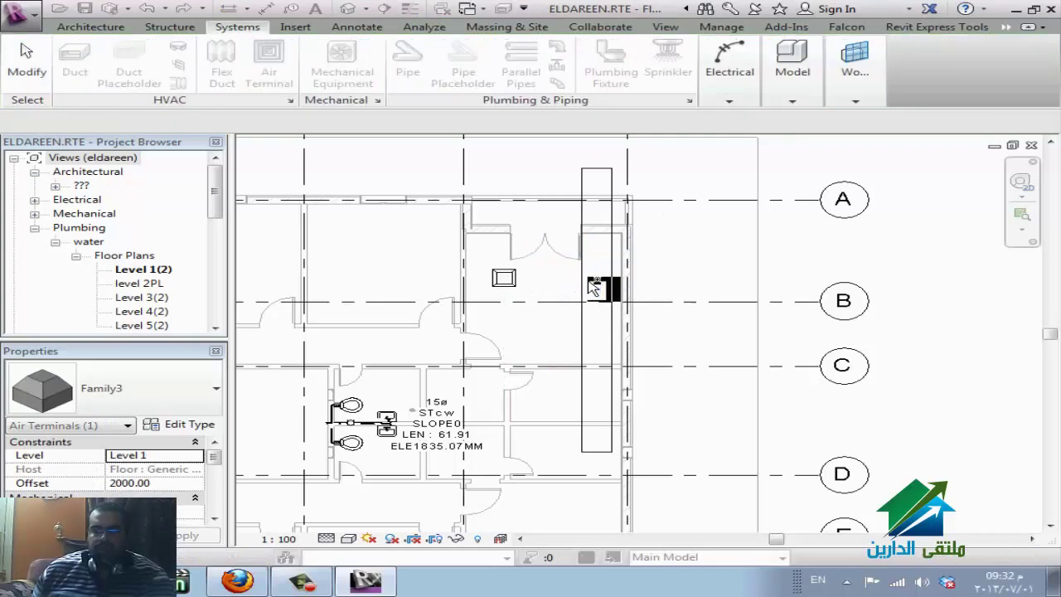
pyautogui.click(590, 286)
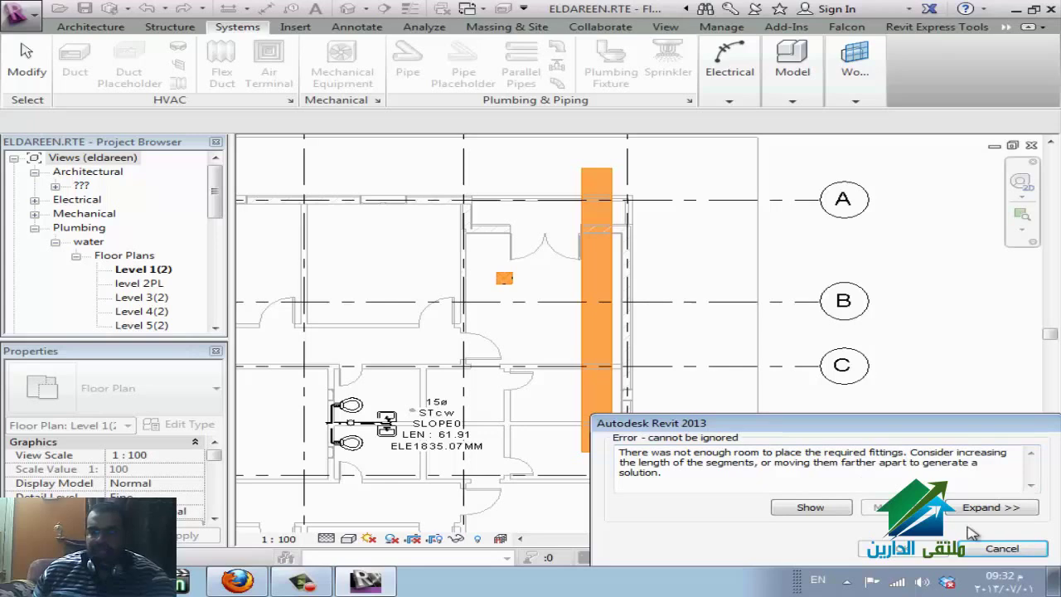
pyautogui.click(996, 548)
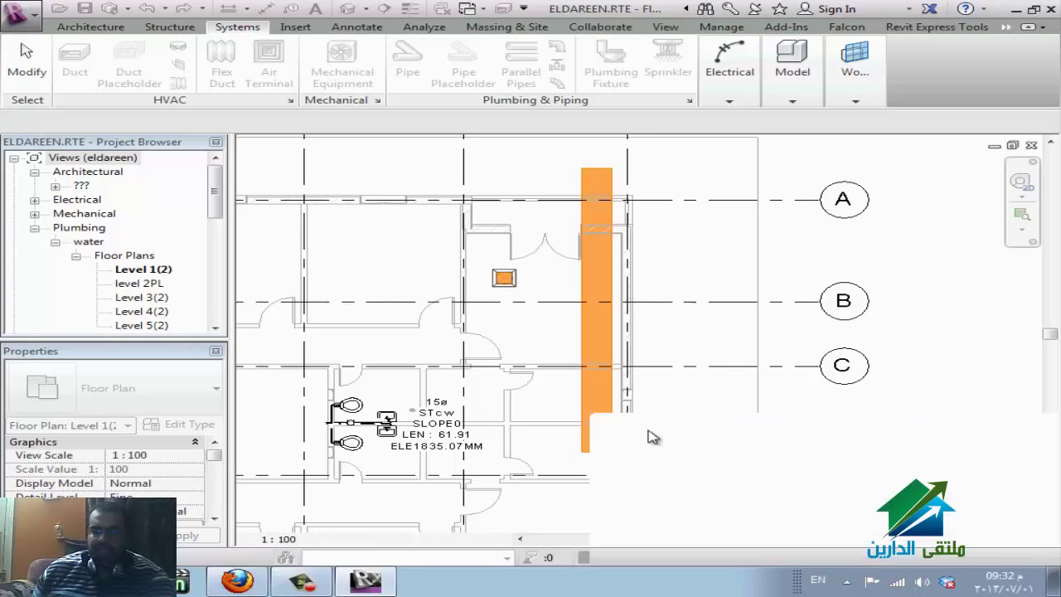
# - Keep the duct offset at 2743.2 mm and set the air terminal's Offset to 1500
pyautogui.click(585, 286)
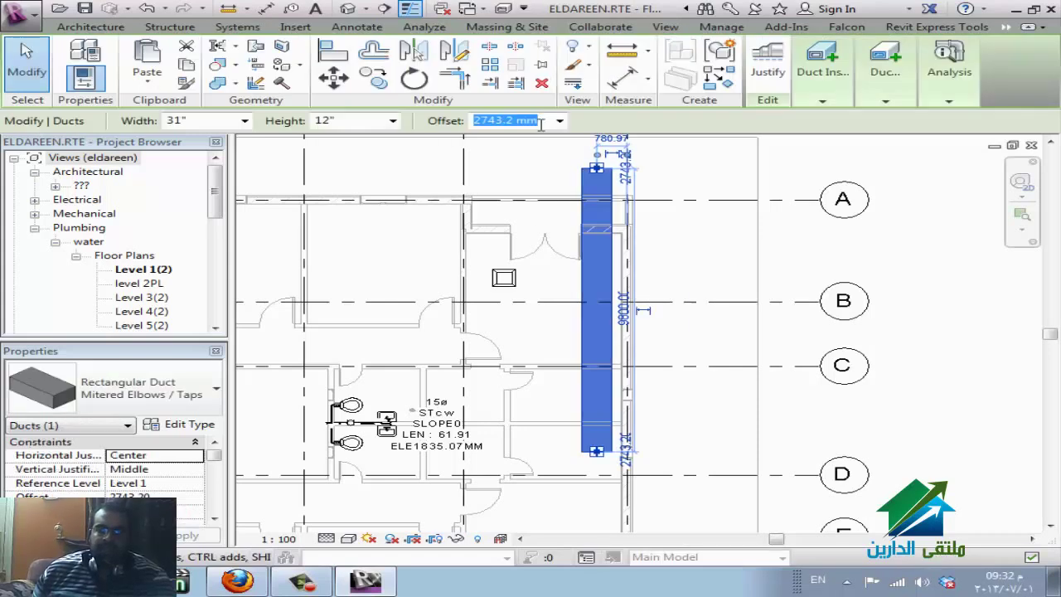
pyautogui.click(560, 121)
pyautogui.click(530, 136)
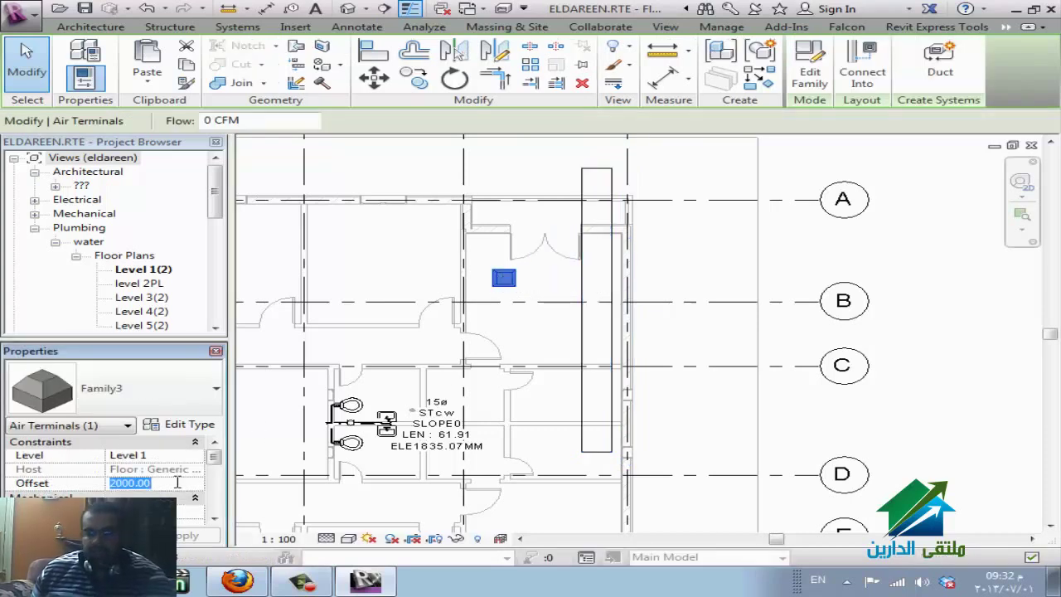
pyautogui.click(176, 482)
pyautogui.write('1500')
pyautogui.press('Return')
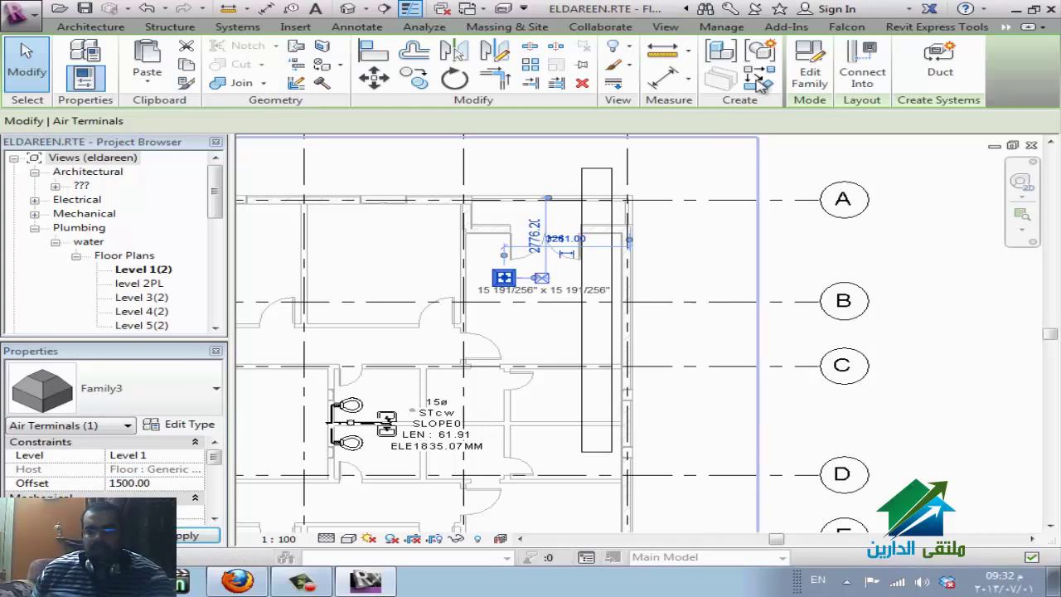
# - Connect the air terminal into the supply duct, dismiss the classification warning, then inspect the duct
pyautogui.click(862, 83)
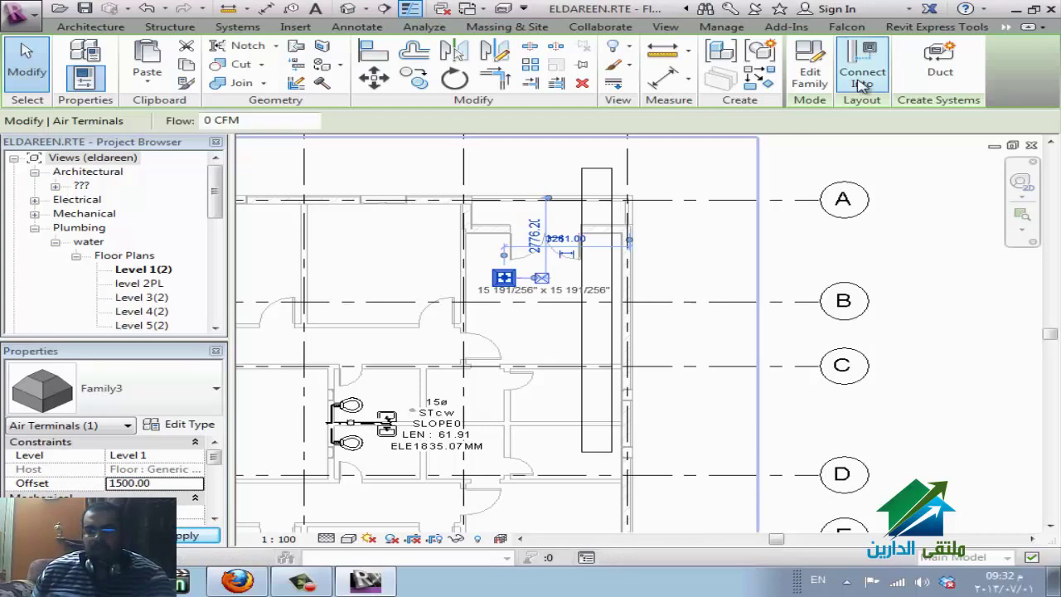
pyautogui.click(597, 279)
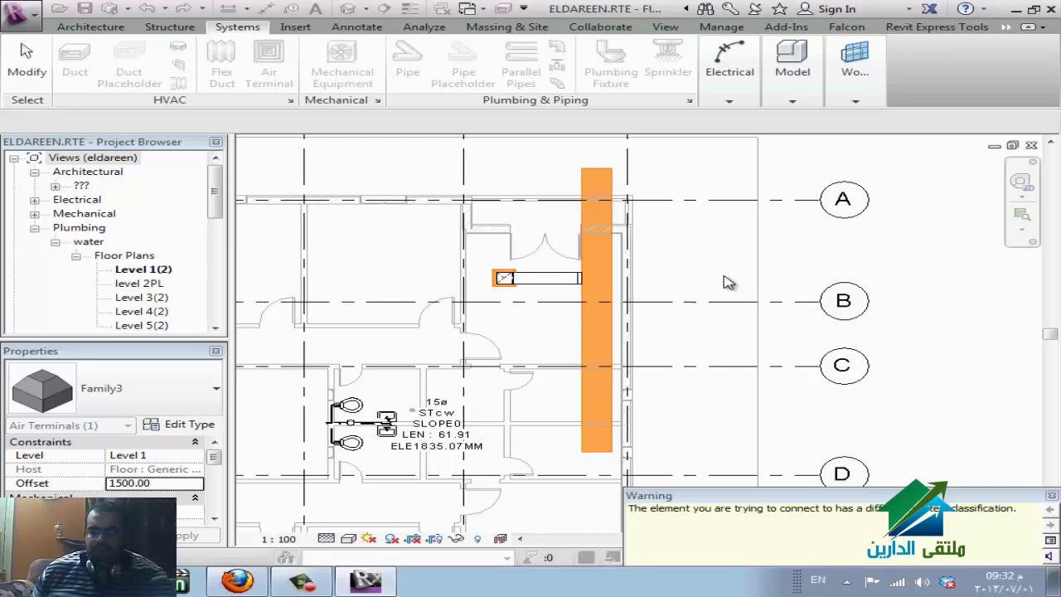
pyautogui.click(730, 264)
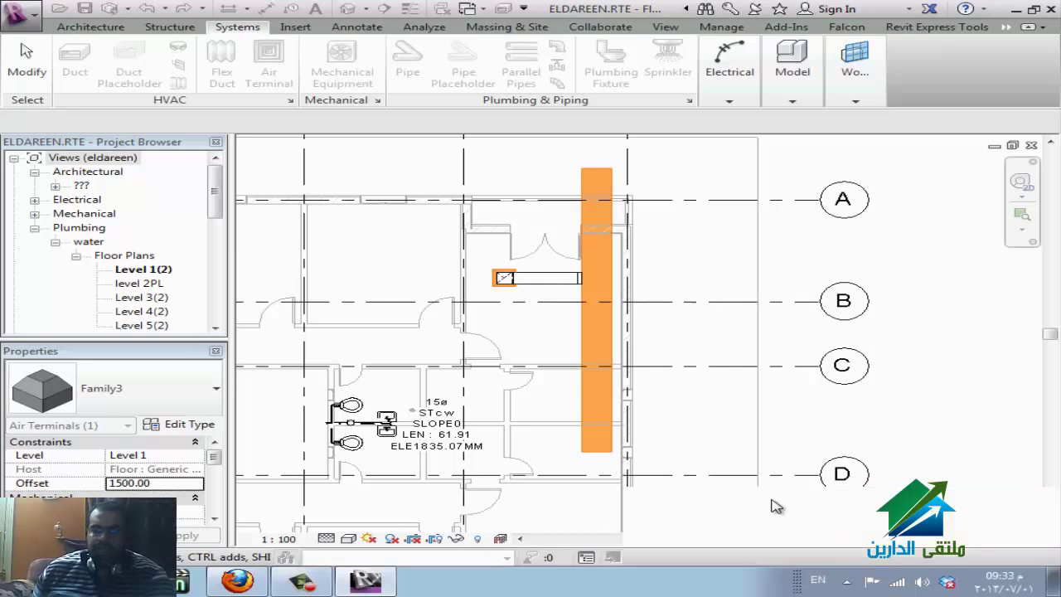
pyautogui.press('Escape')
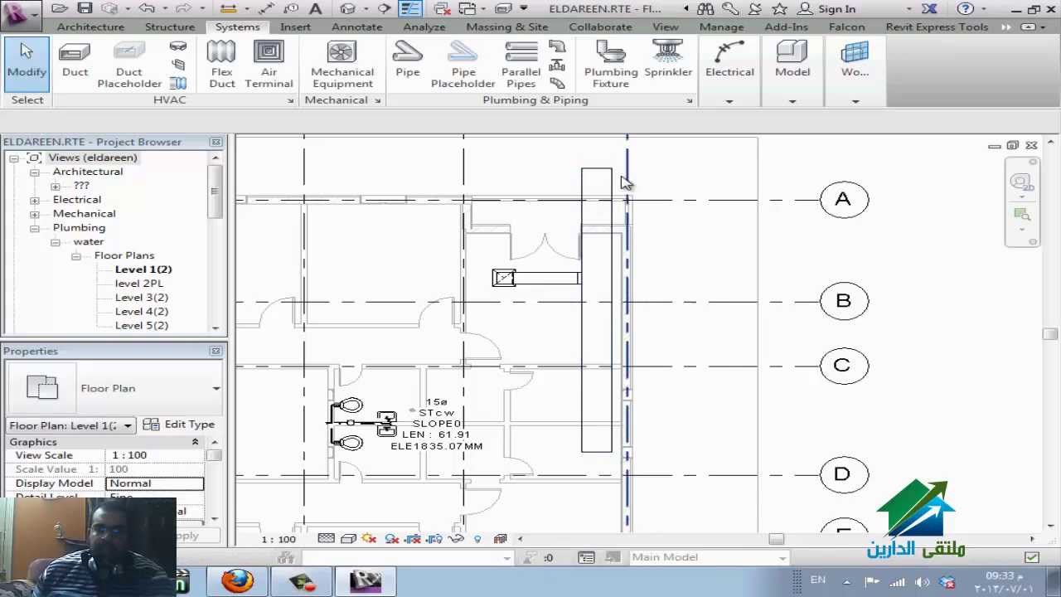
pyautogui.click(617, 180)
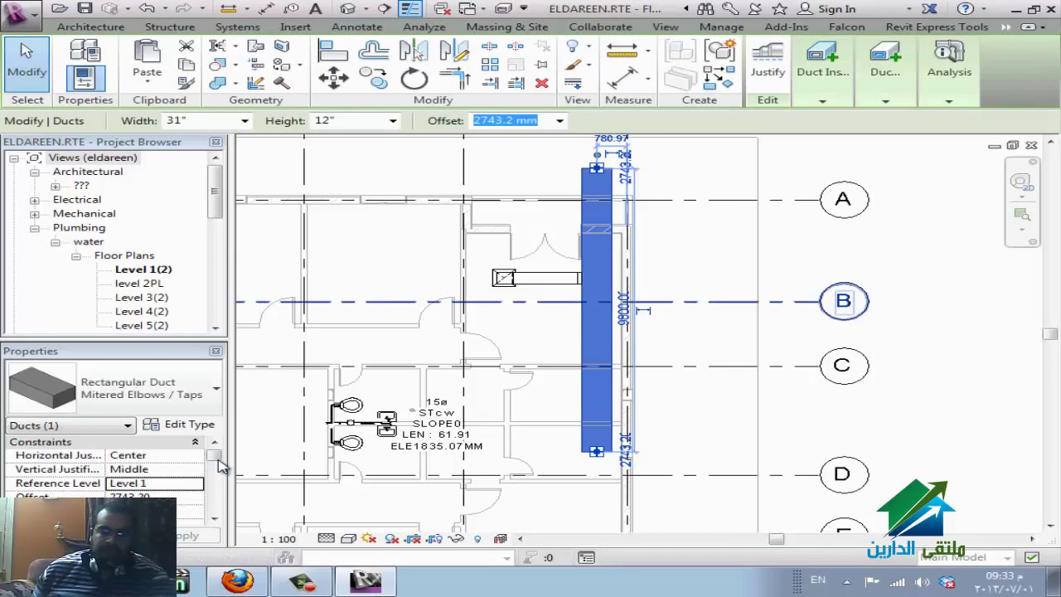
pyautogui.moveTo(220, 460)
pyautogui.mouseDown()
pyautogui.moveTo(222, 468)
pyautogui.moveTo(218, 457)
pyautogui.mouseUp()
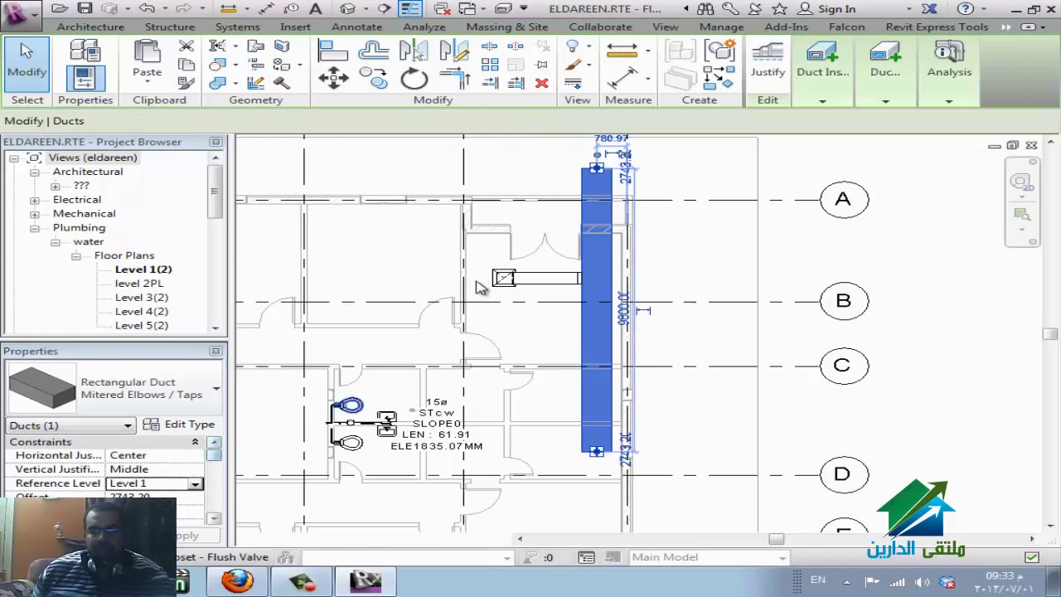
pyautogui.scroll(2, 485, 258)
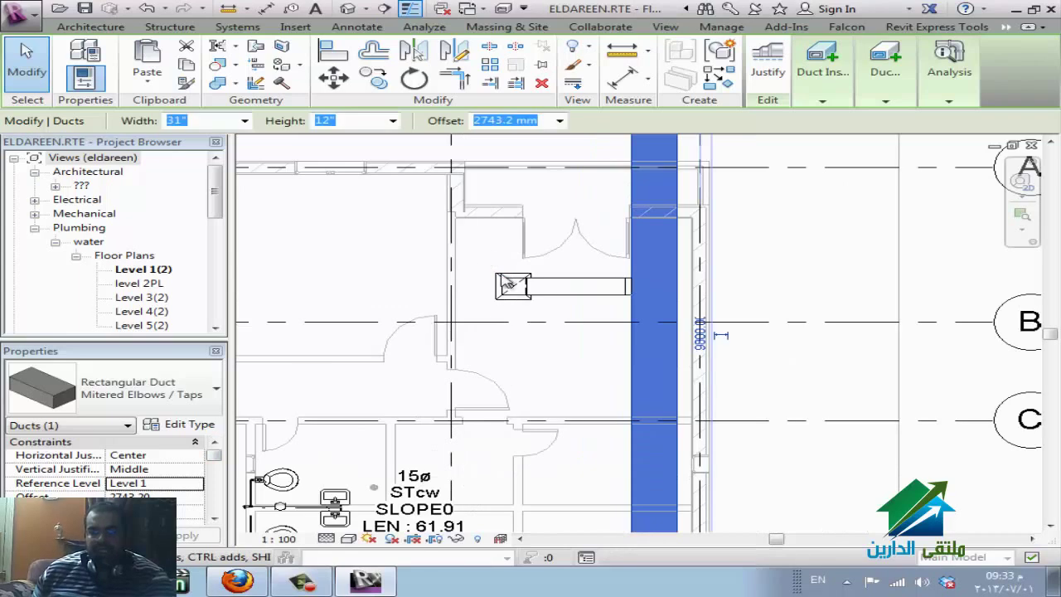
pyautogui.click(589, 310)
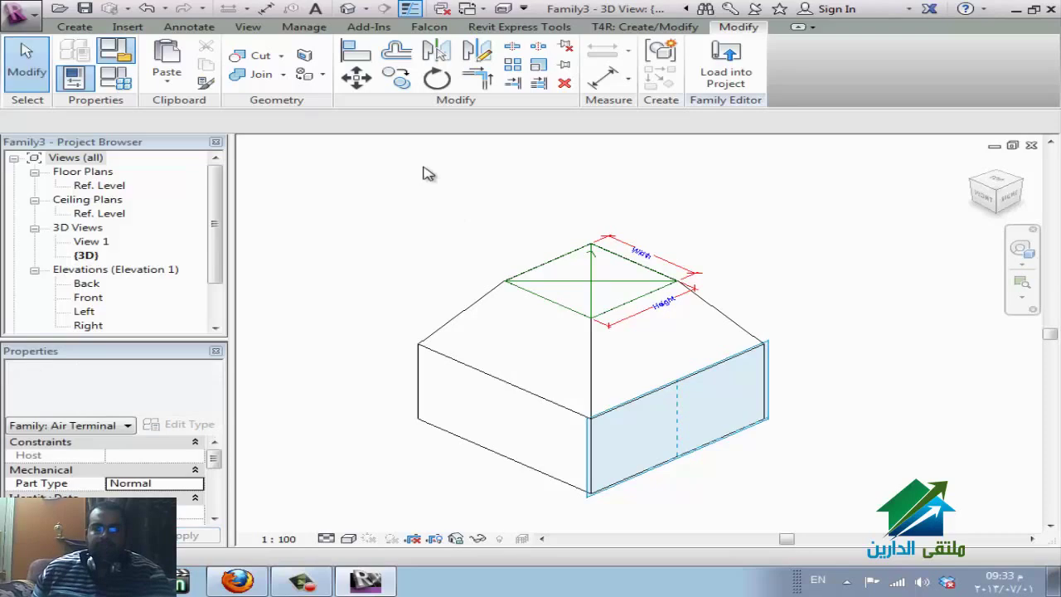
# - Try Electrical Equipment as the family category, undo back to Air Terminal, and open the Ref. Level plan
pyautogui.press('f')
pyautogui.press('c')
pyautogui.click(494, 139)
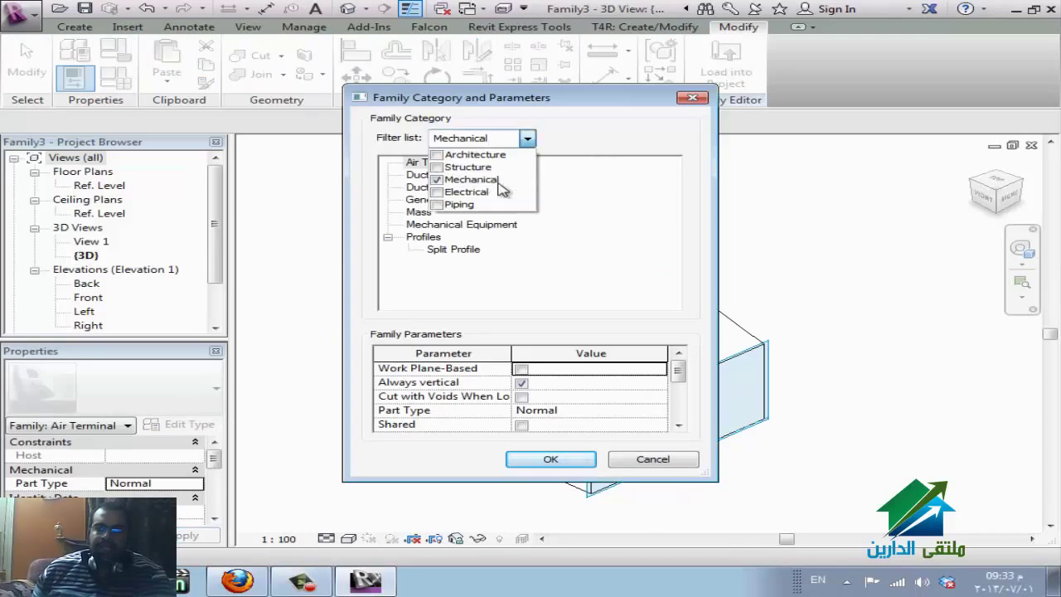
pyautogui.click(439, 192)
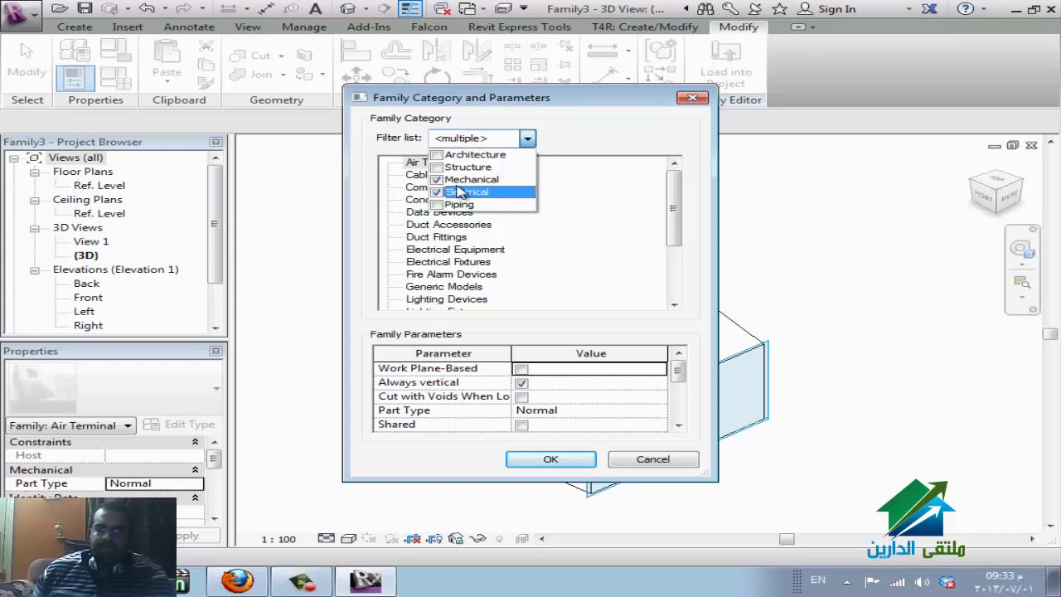
pyautogui.click(486, 242)
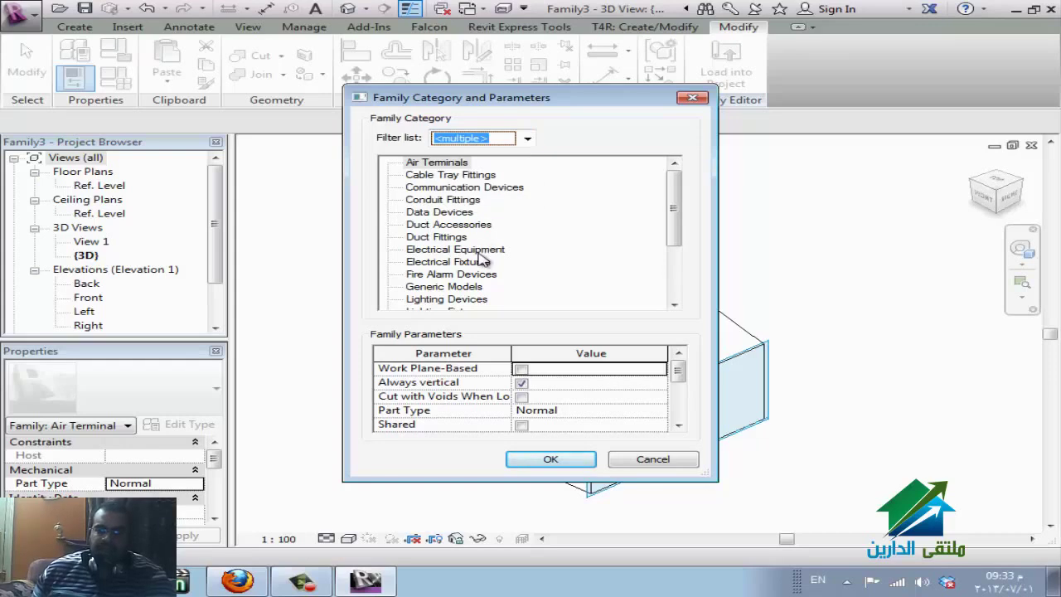
pyautogui.click(478, 251)
pyautogui.click(552, 458)
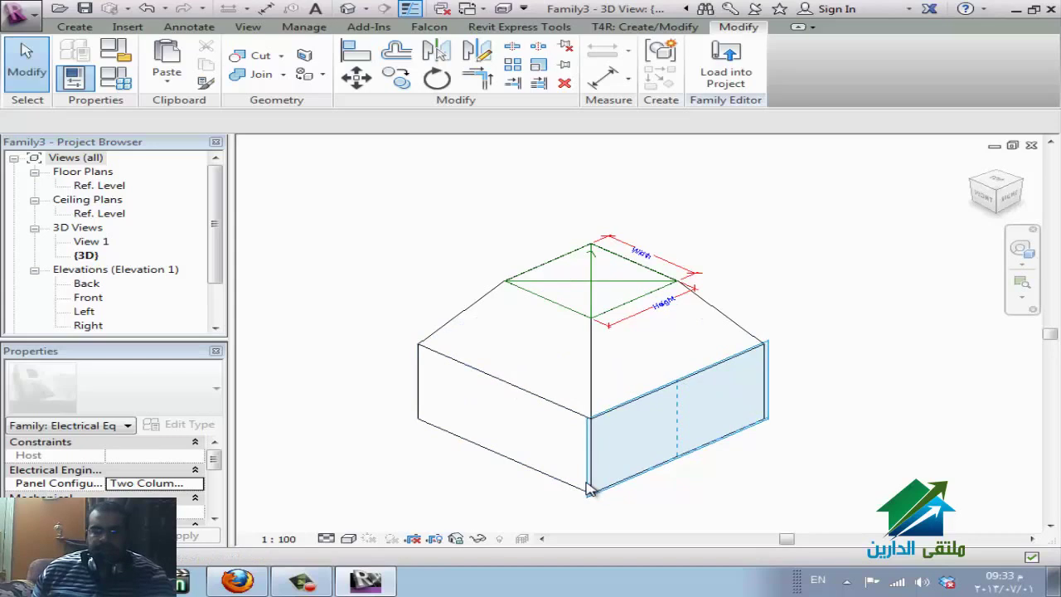
pyautogui.hotkey('ctrl', 'z')
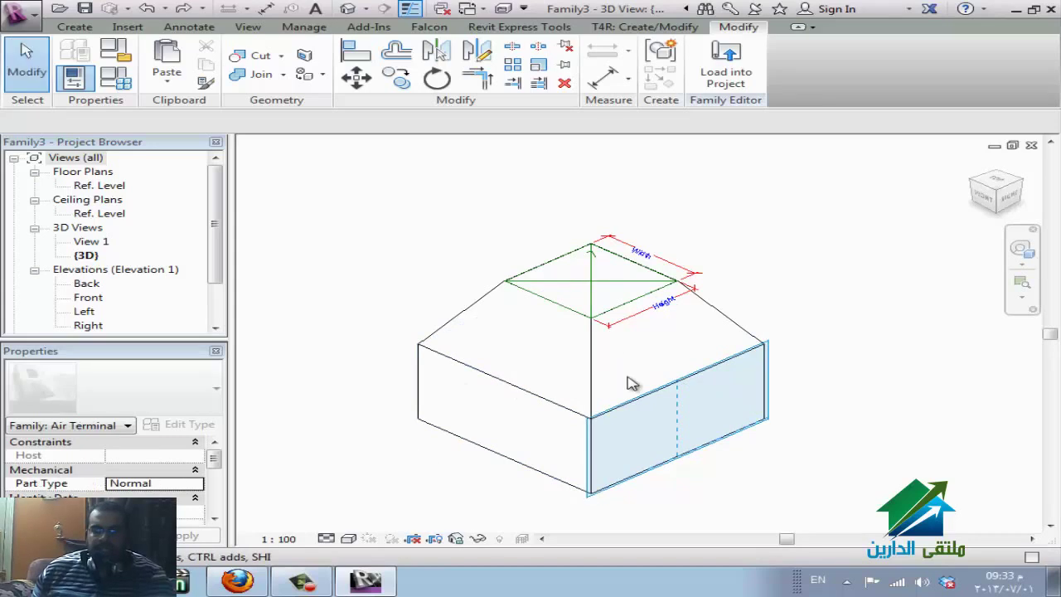
pyautogui.doubleClick(79, 189)
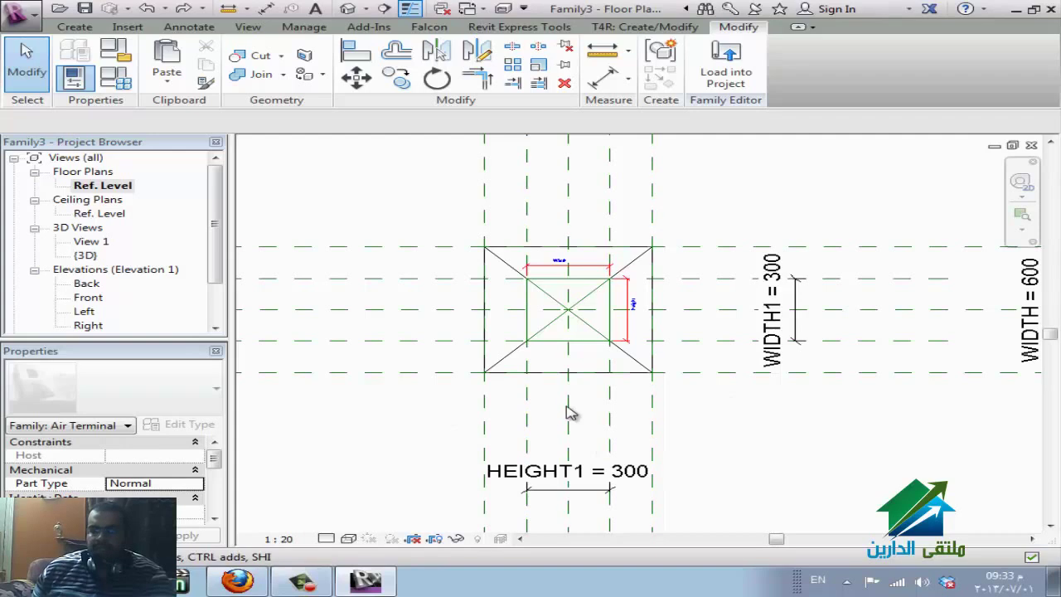
pyautogui.click(126, 78)
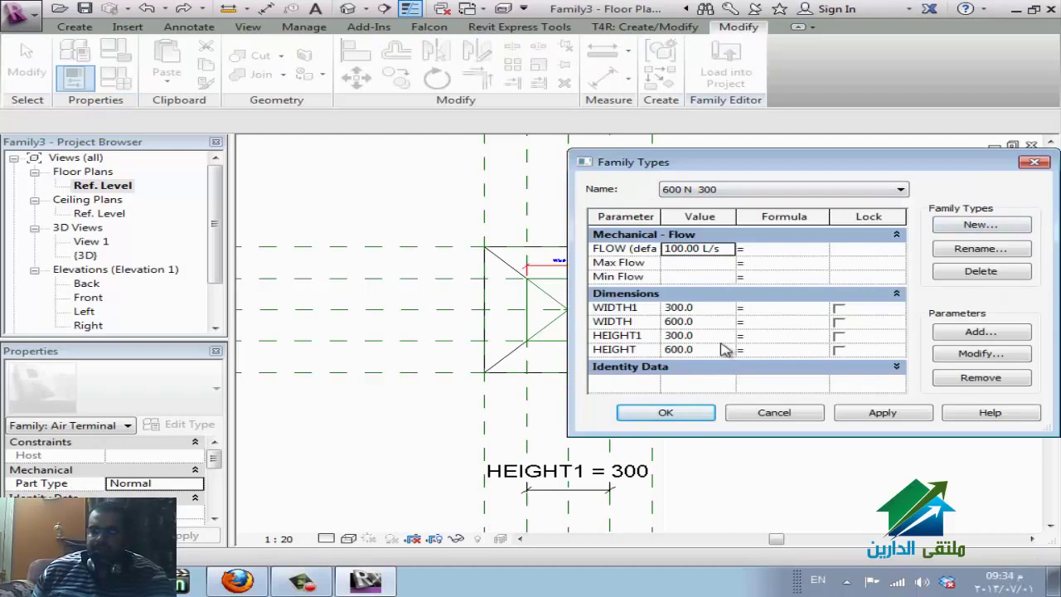
pyautogui.click(704, 190)
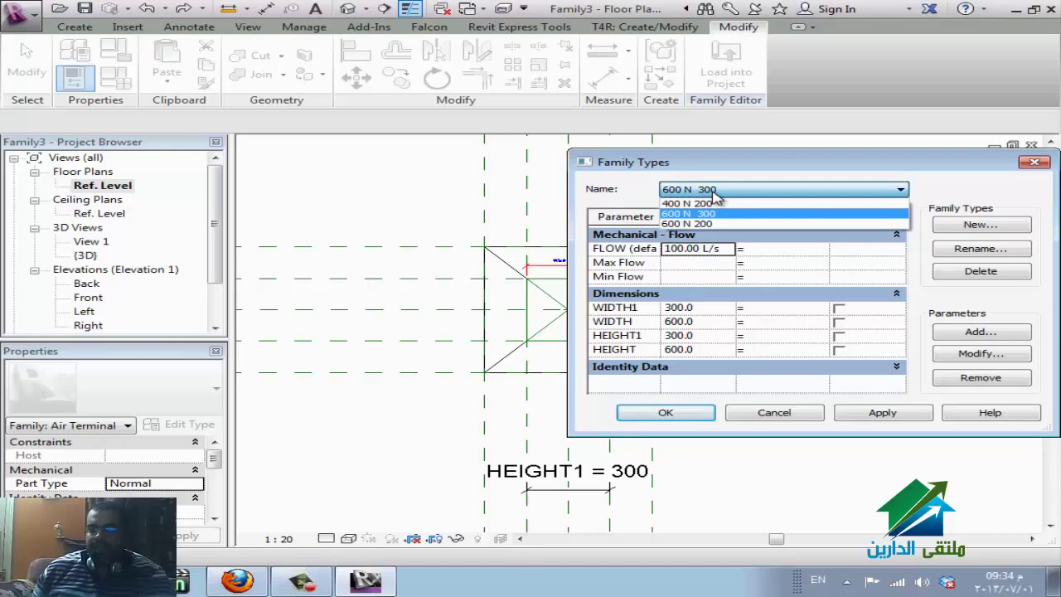
pyautogui.click(712, 192)
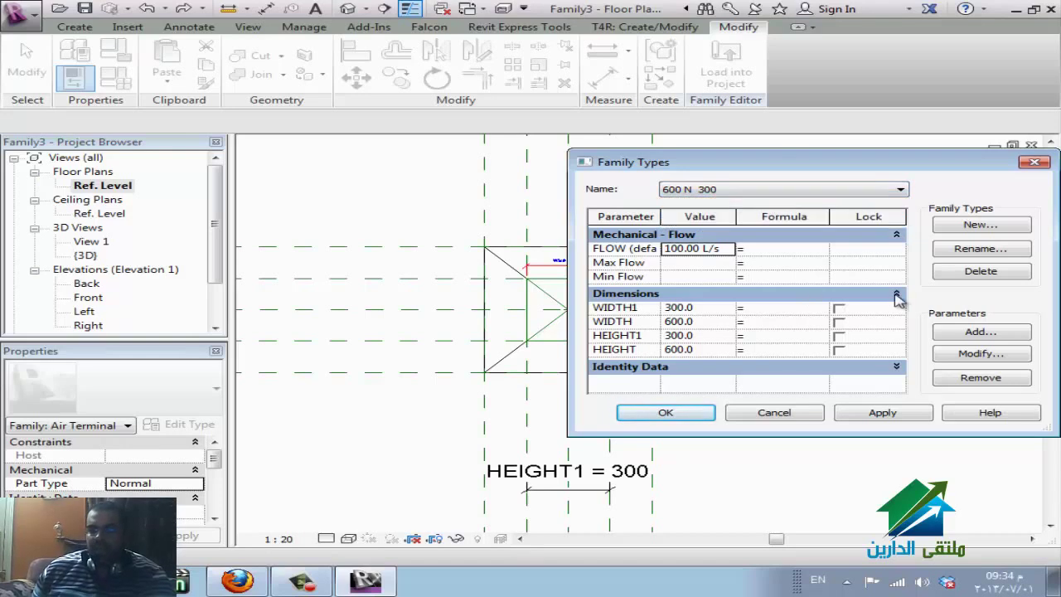
pyautogui.click(1015, 335)
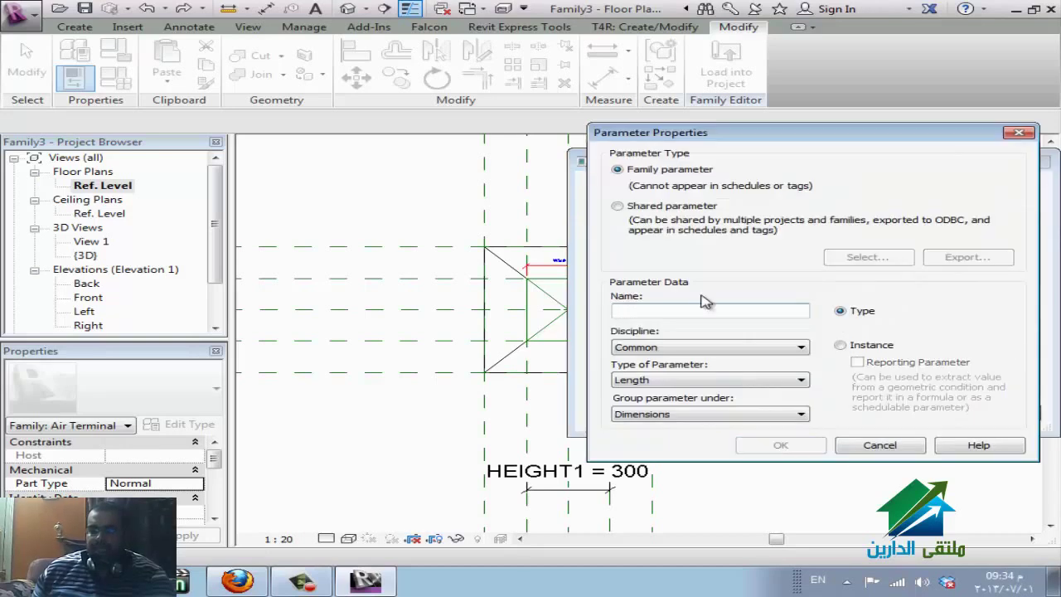
pyautogui.click(876, 447)
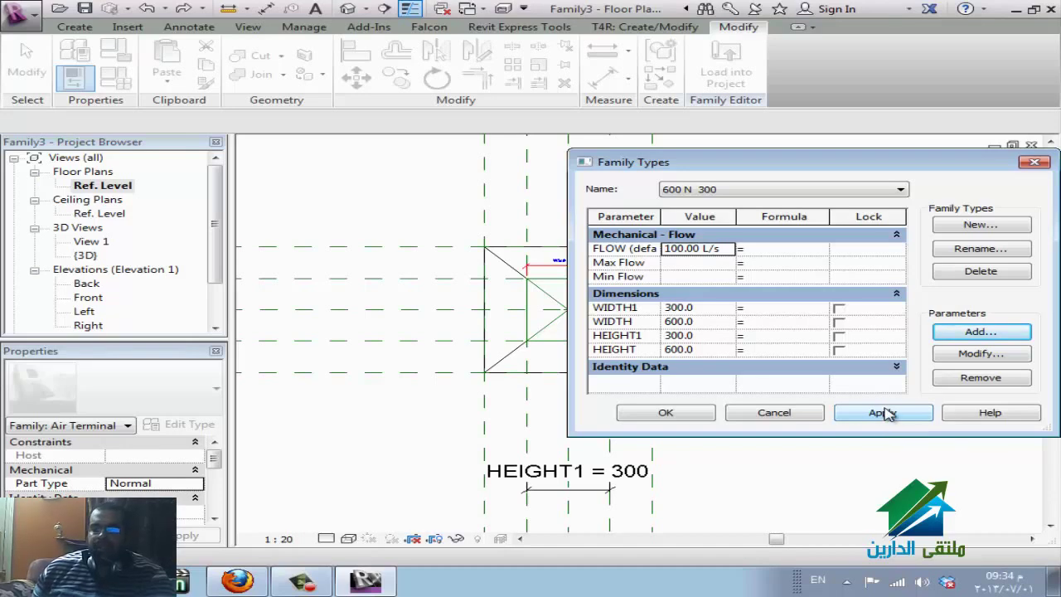
pyautogui.click(784, 415)
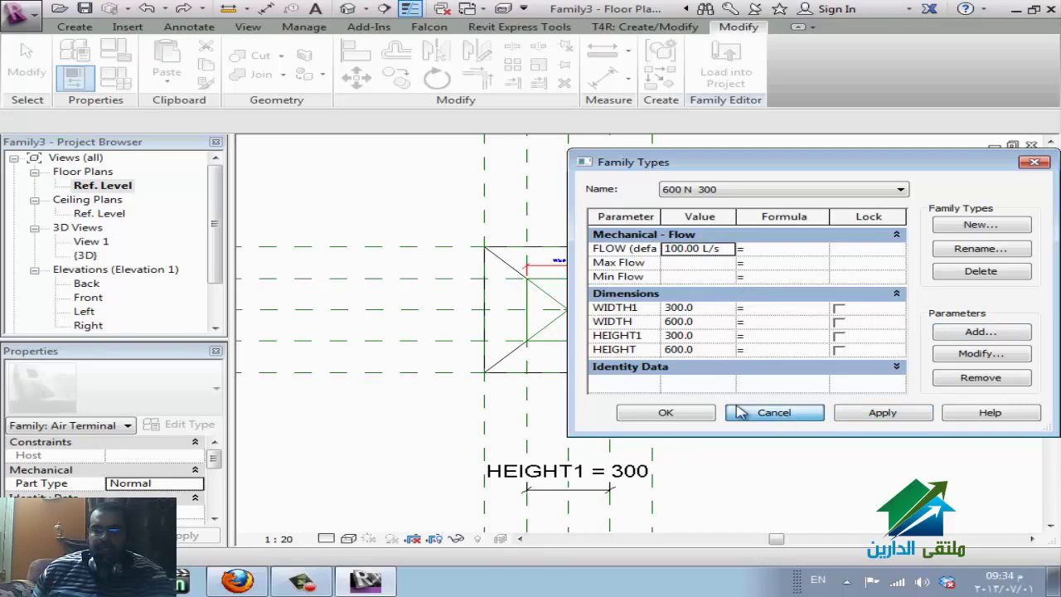
# - Draw a vertical model-line shaft above the terminal centre with an angled arrowhead leg
pyautogui.click(74, 26)
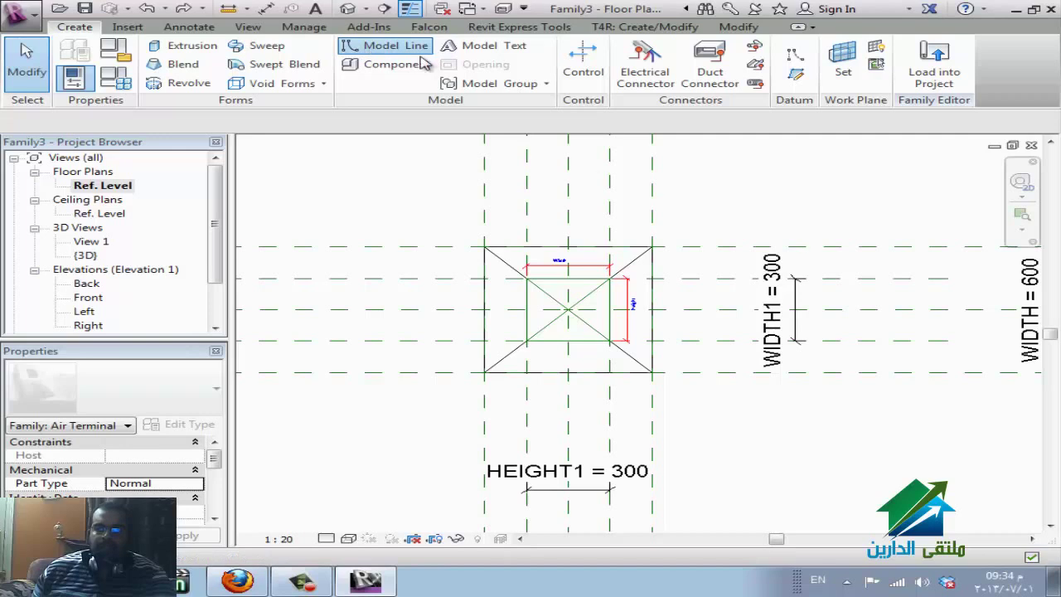
pyautogui.press('l')
pyautogui.press('i')
pyautogui.click(568, 229)
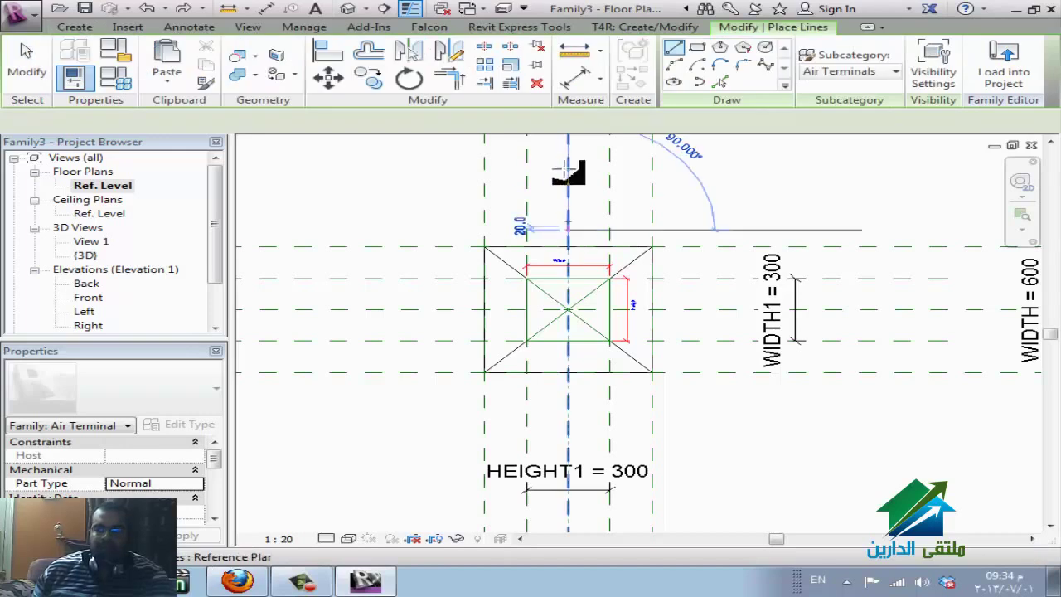
pyautogui.click(568, 158)
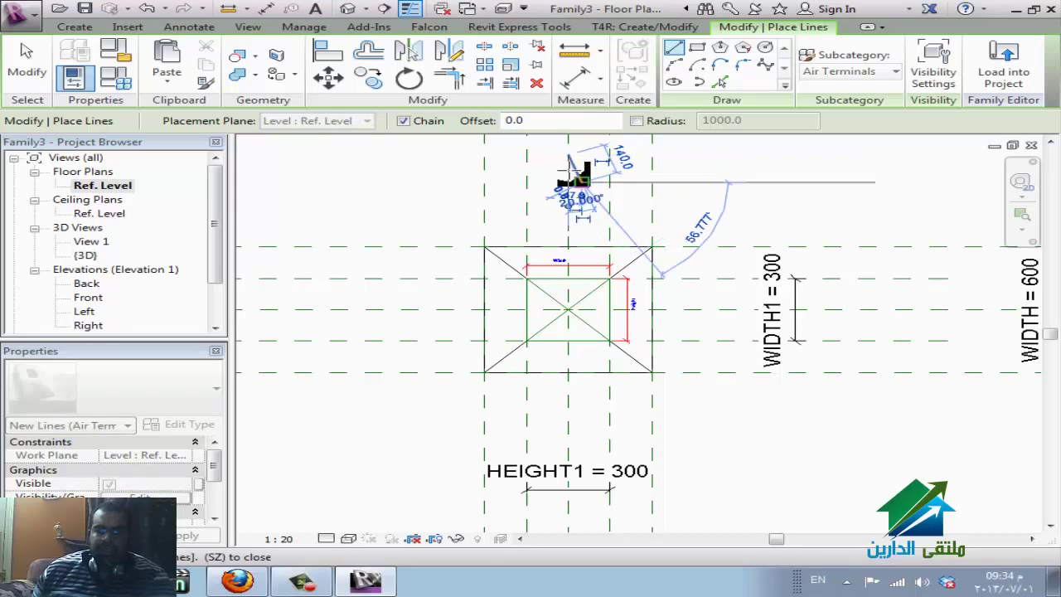
pyautogui.press('Escape')
pyautogui.click(567, 157)
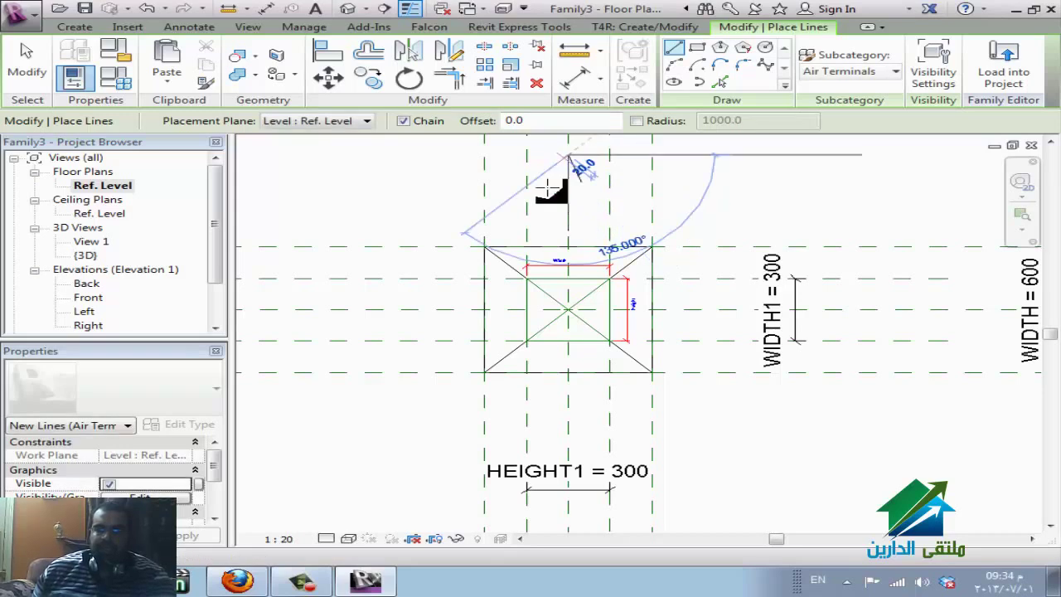
pyautogui.click(552, 180)
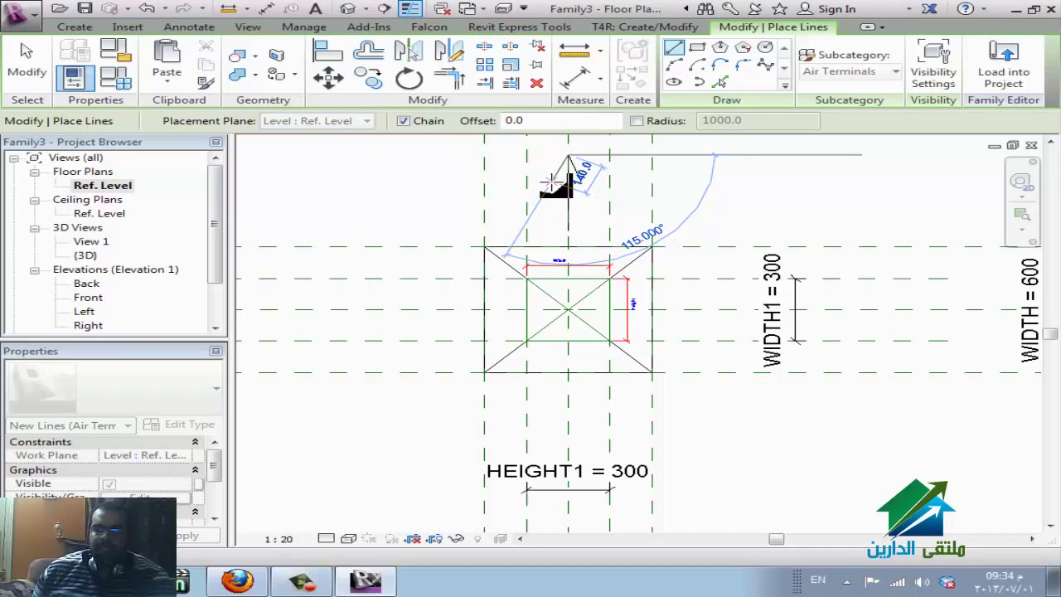
pyautogui.press('Escape')
pyautogui.press('Escape')
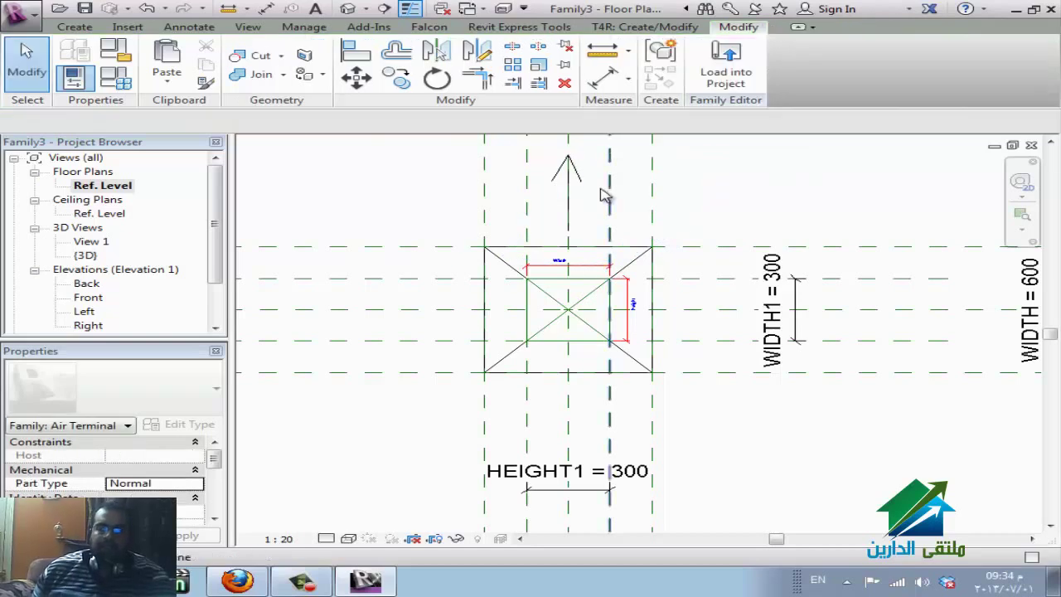
pyautogui.click(74, 26)
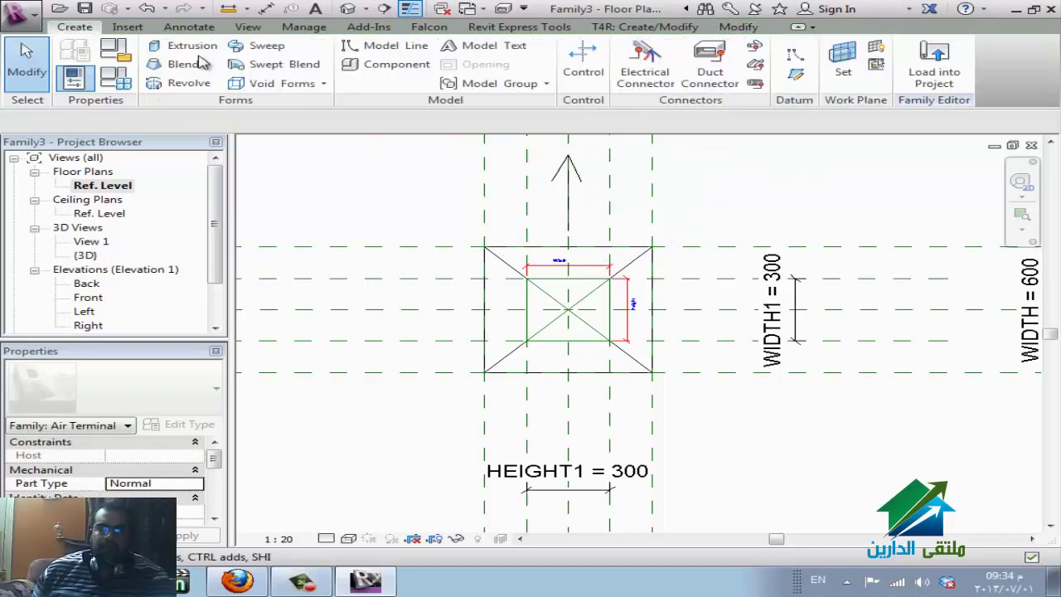
# - Place a Single Vertical flip control inside the air terminal in the plan
pyautogui.click(580, 69)
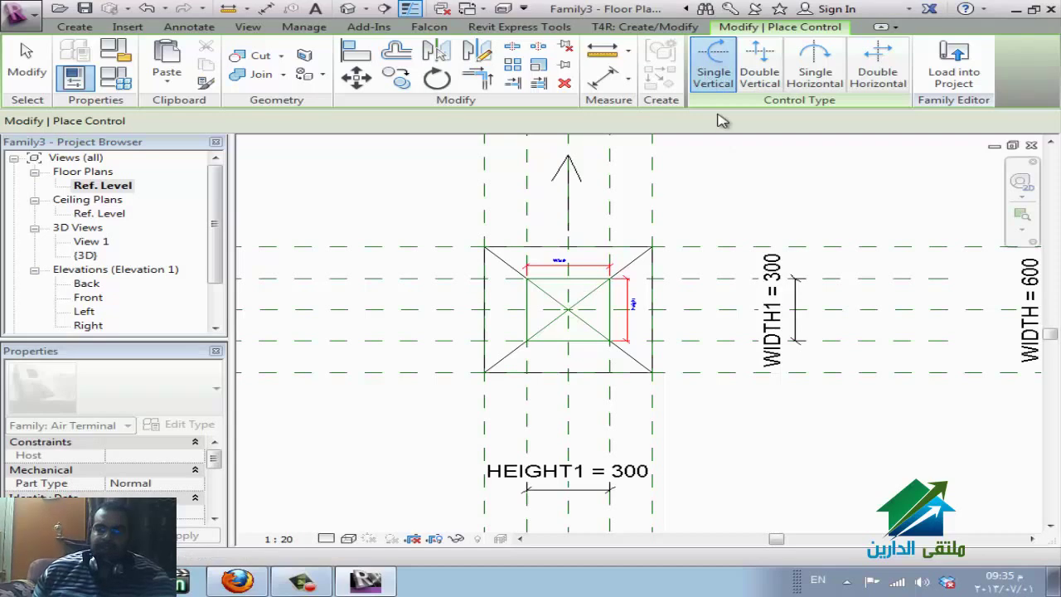
pyautogui.click(601, 311)
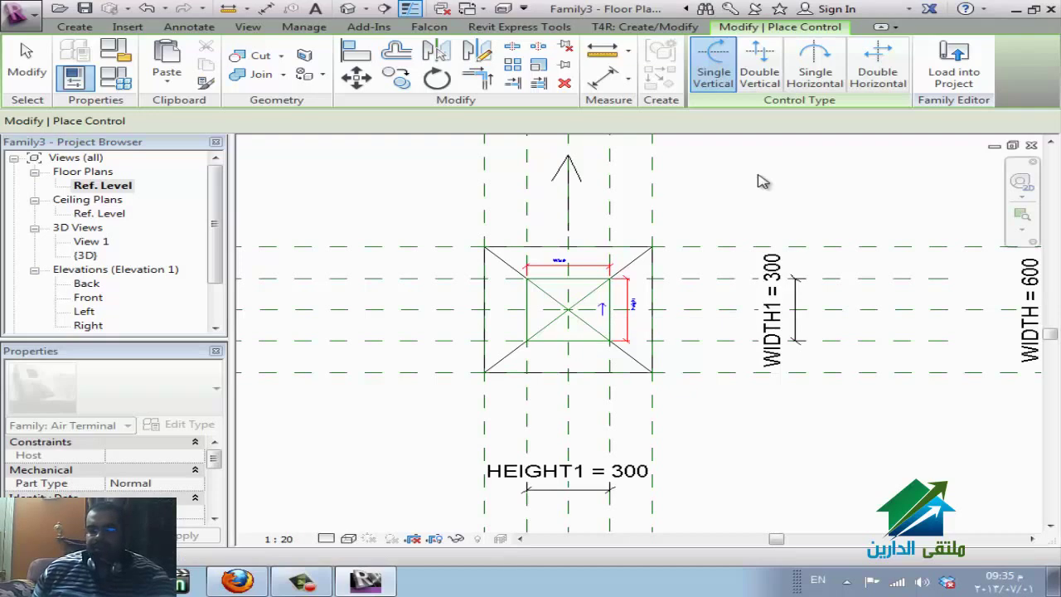
pyautogui.press('Escape')
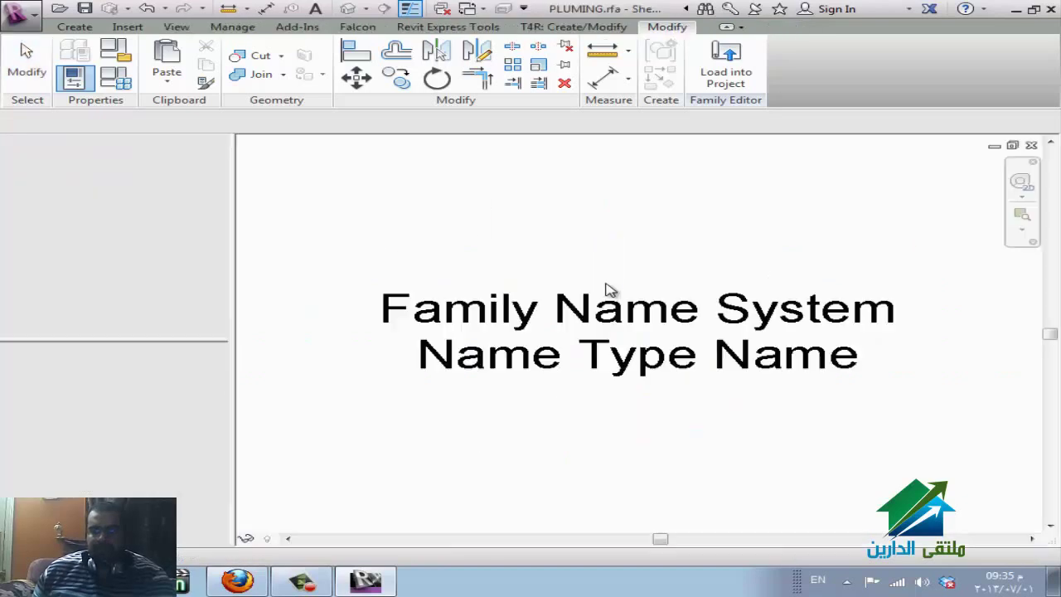
# - Move the door near the air terminal up into the upper wall, then stop sharing the screen in WizIQ
pyautogui.hotkey('ctrl', 'Tab')
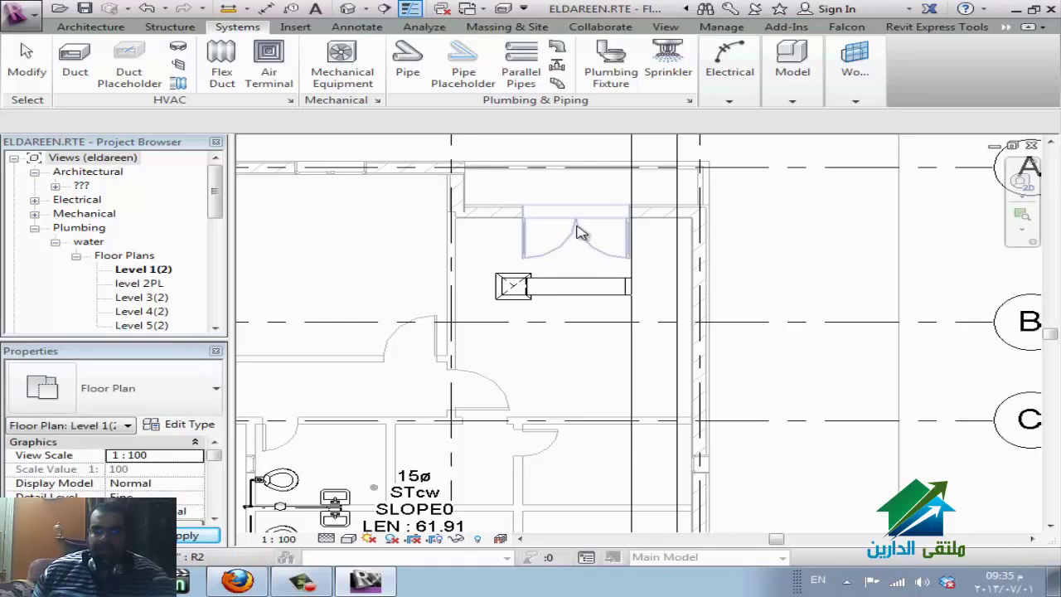
pyautogui.click(590, 255)
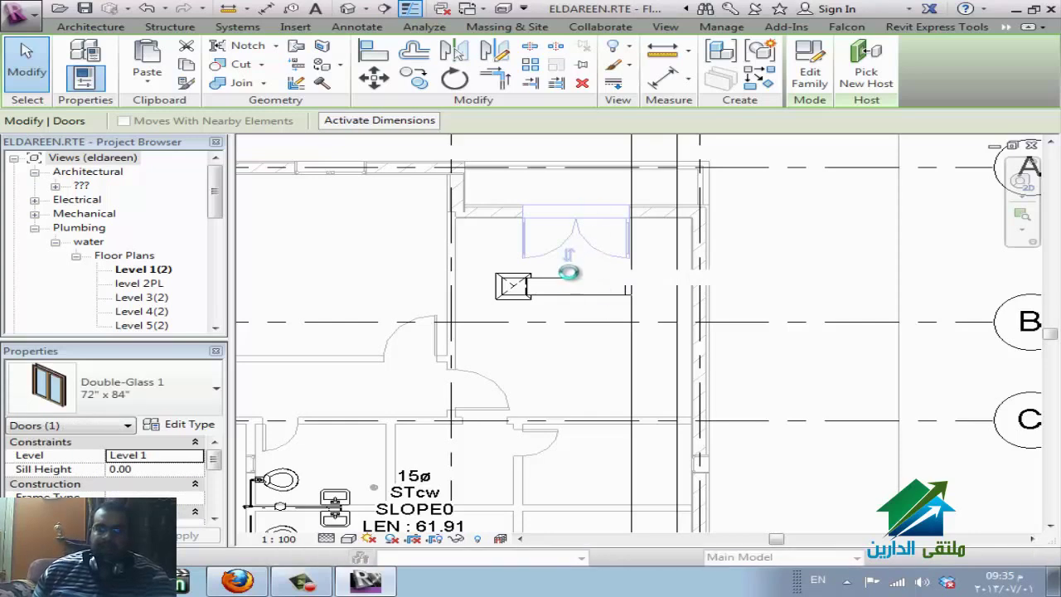
pyautogui.moveTo(558, 201); pyautogui.dragTo(566, 168)
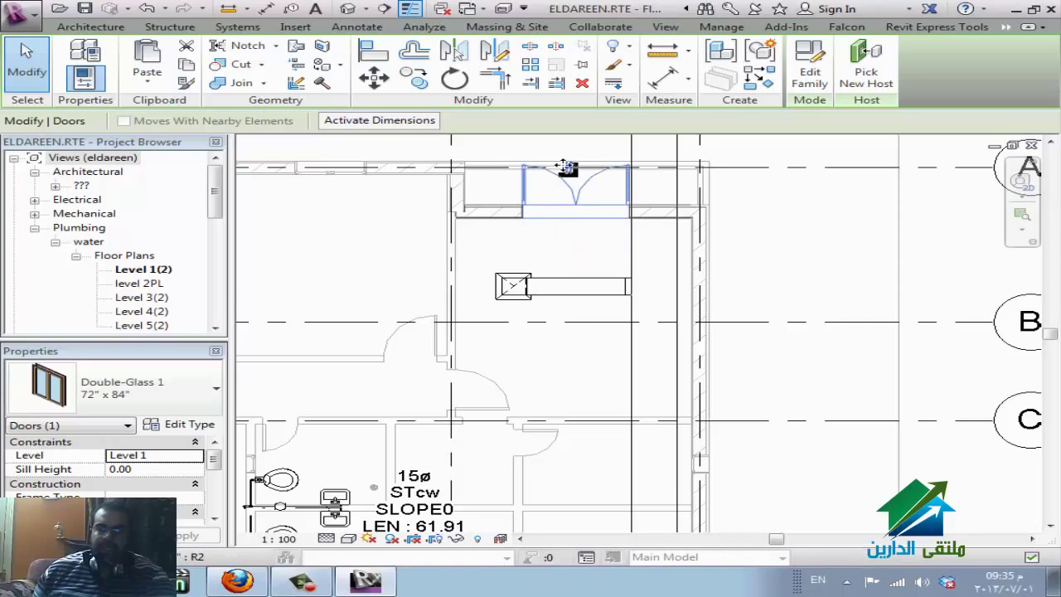
pyautogui.click(713, 270)
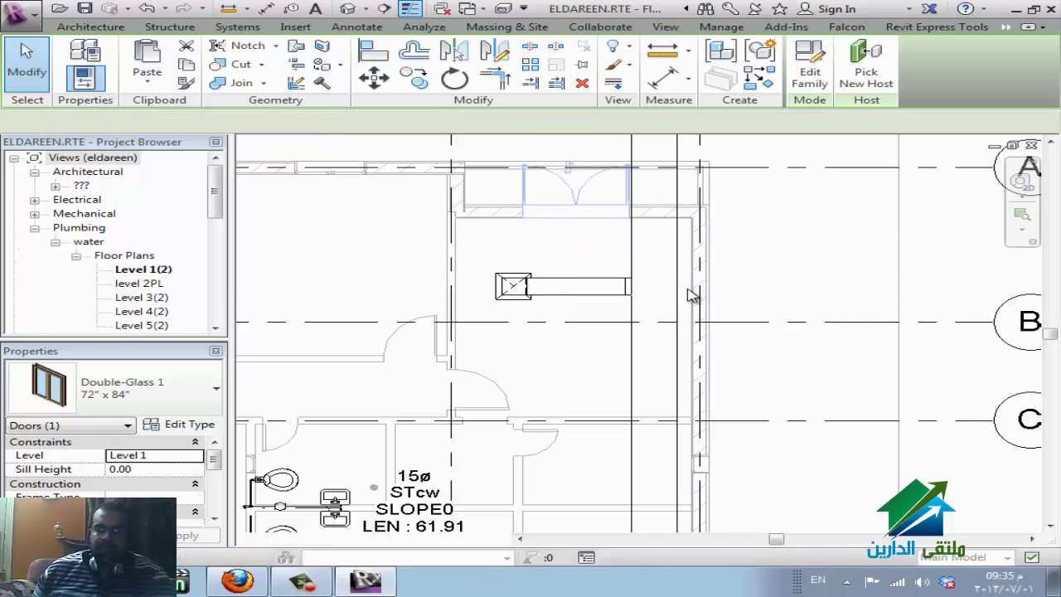
pyautogui.click(240, 580)
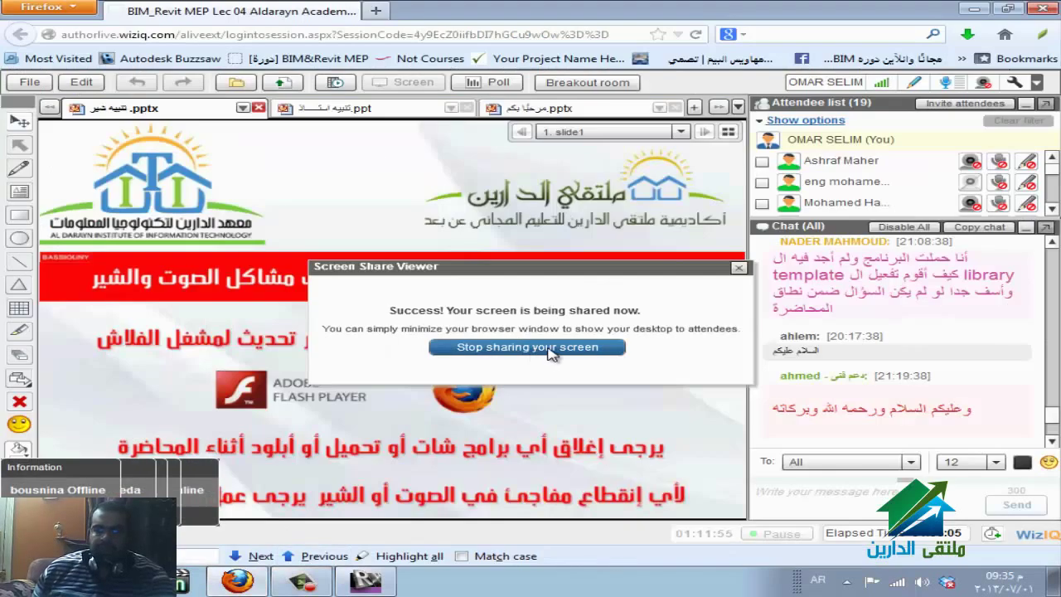
pyautogui.click(547, 347)
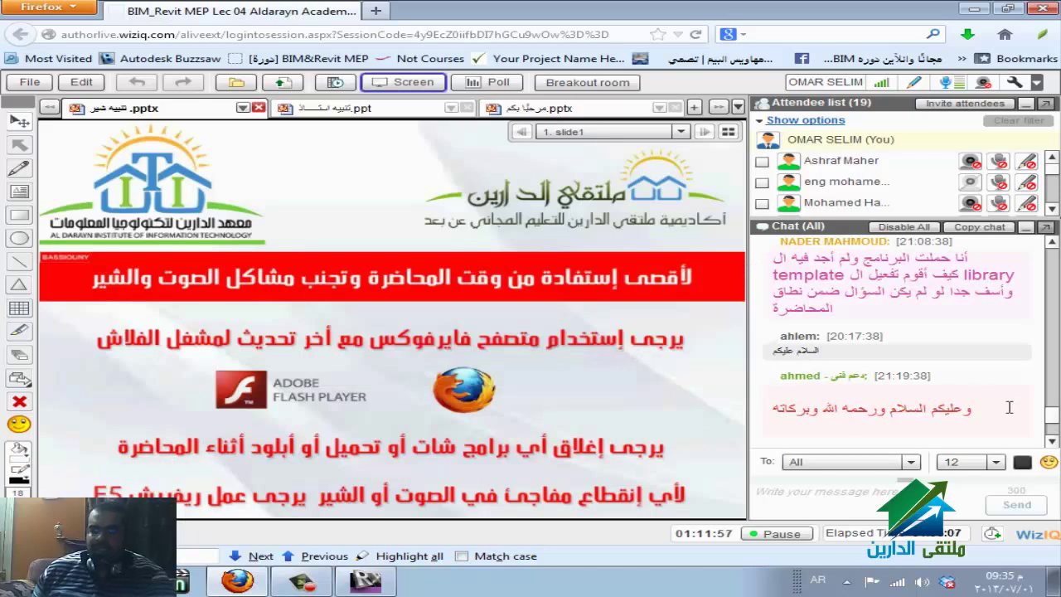
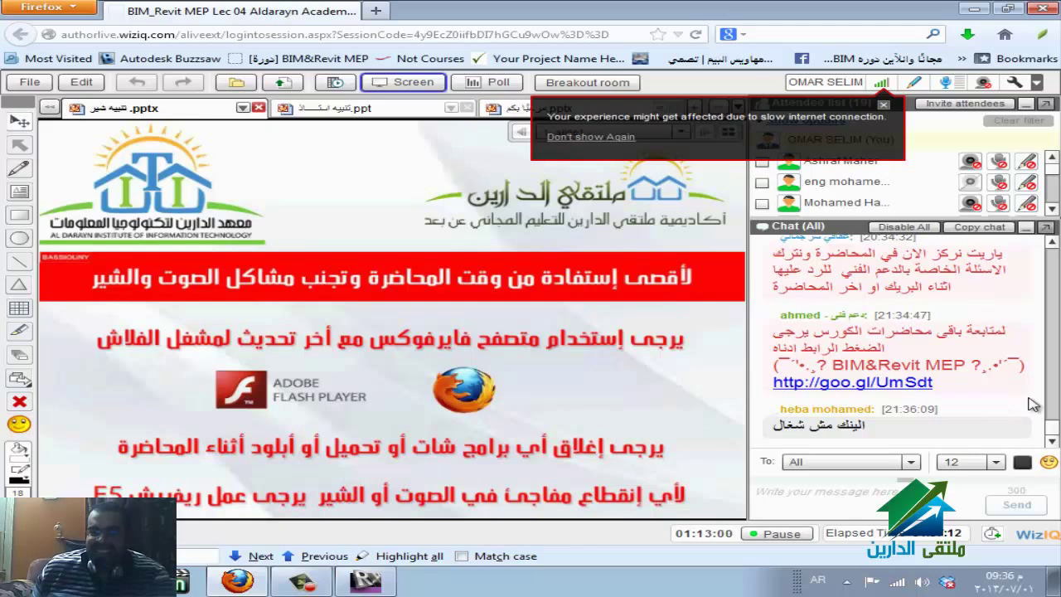
# - Show the class the مرحبا بكم.pptx title slide for BIM&Revit MEP lecture 5
pyautogui.click(497, 111)
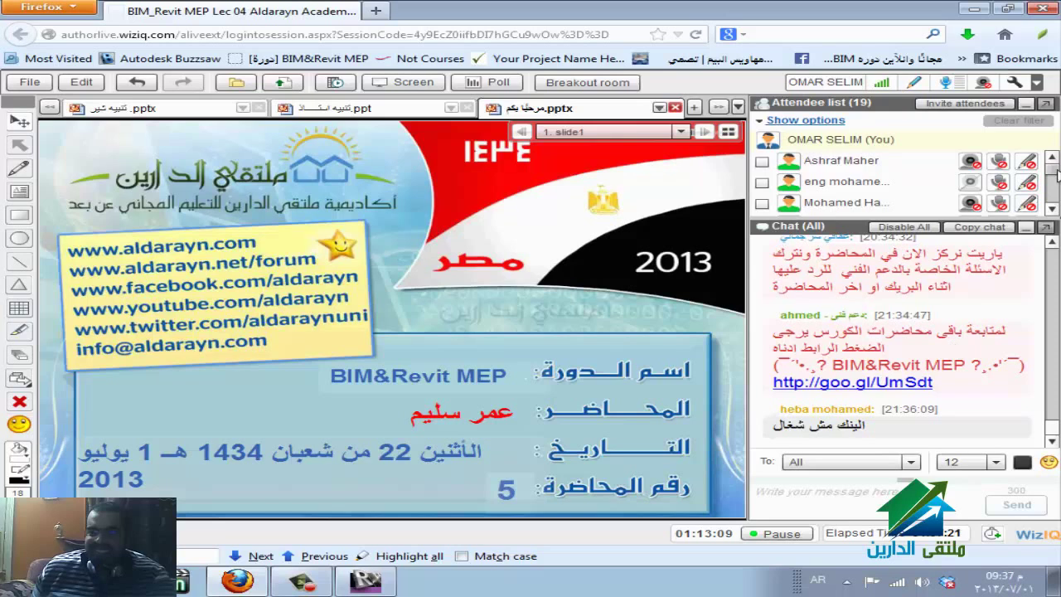
pyautogui.moveTo(1056, 178); pyautogui.dragTo(1056, 209)
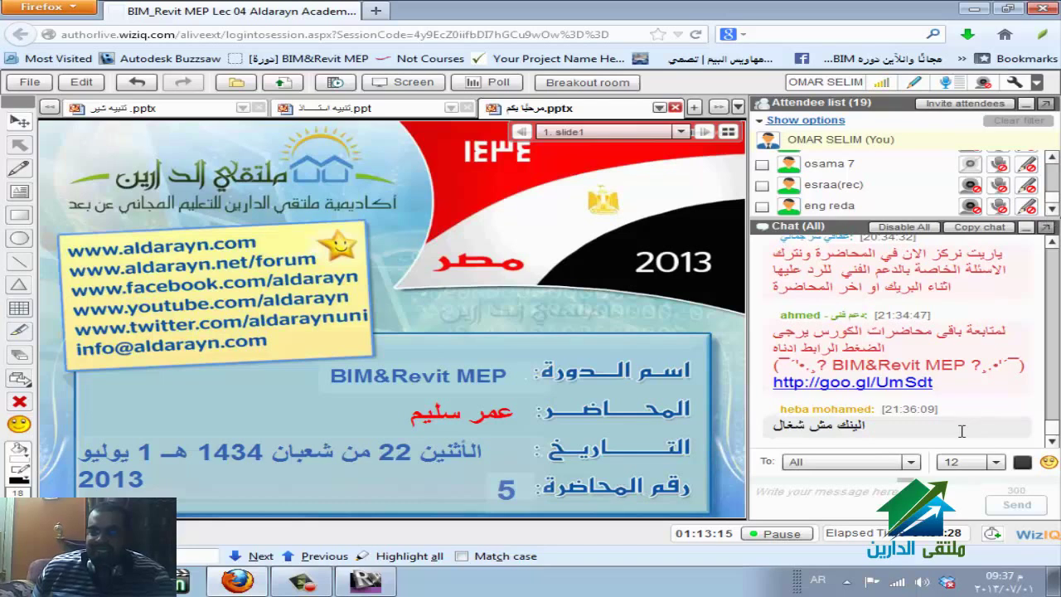
pyautogui.click(927, 488)
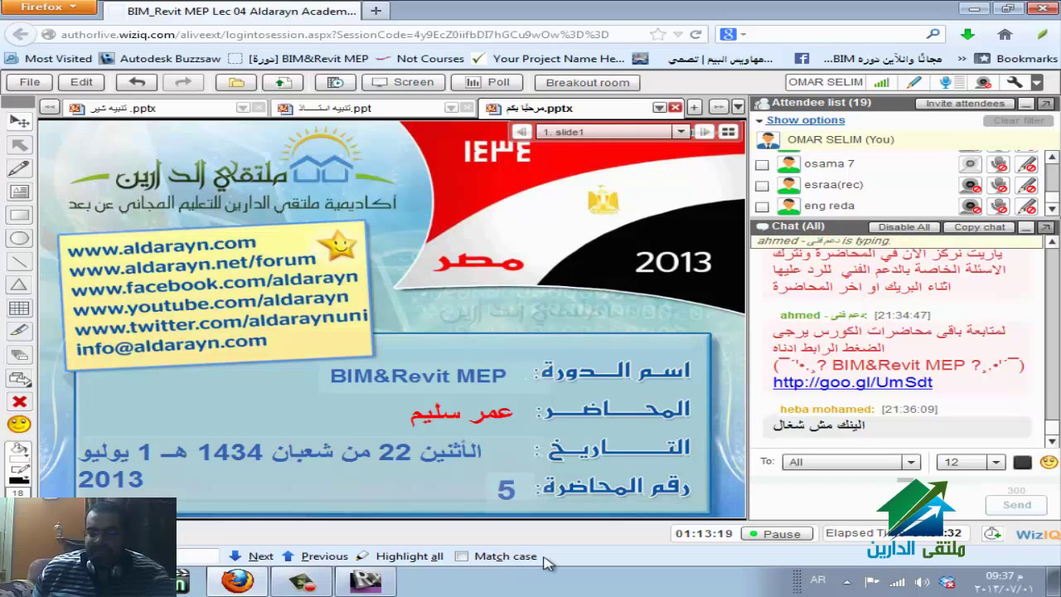
pyautogui.click(323, 588)
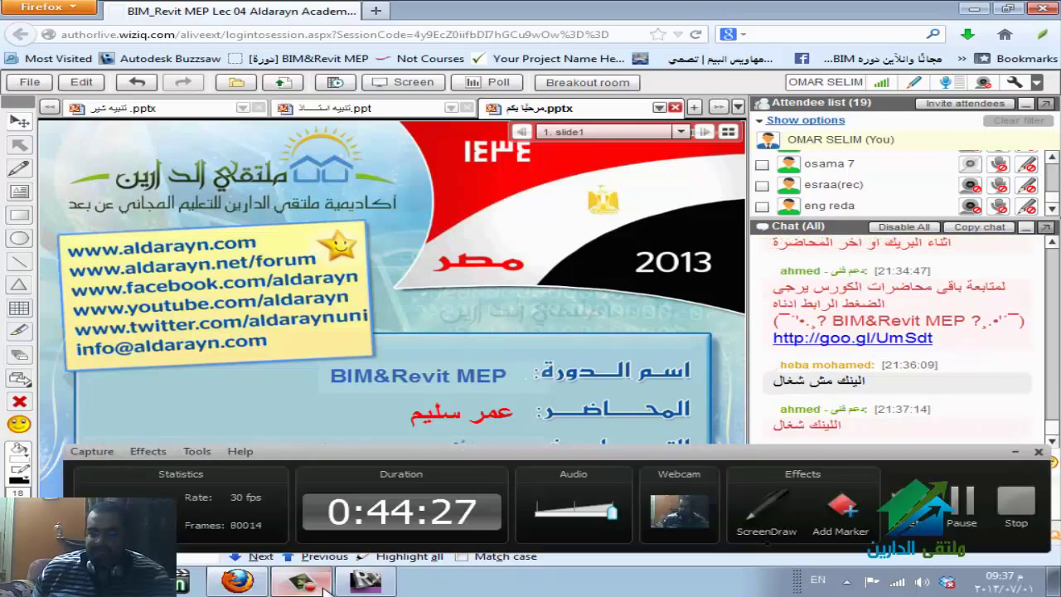
pyautogui.click(307, 582)
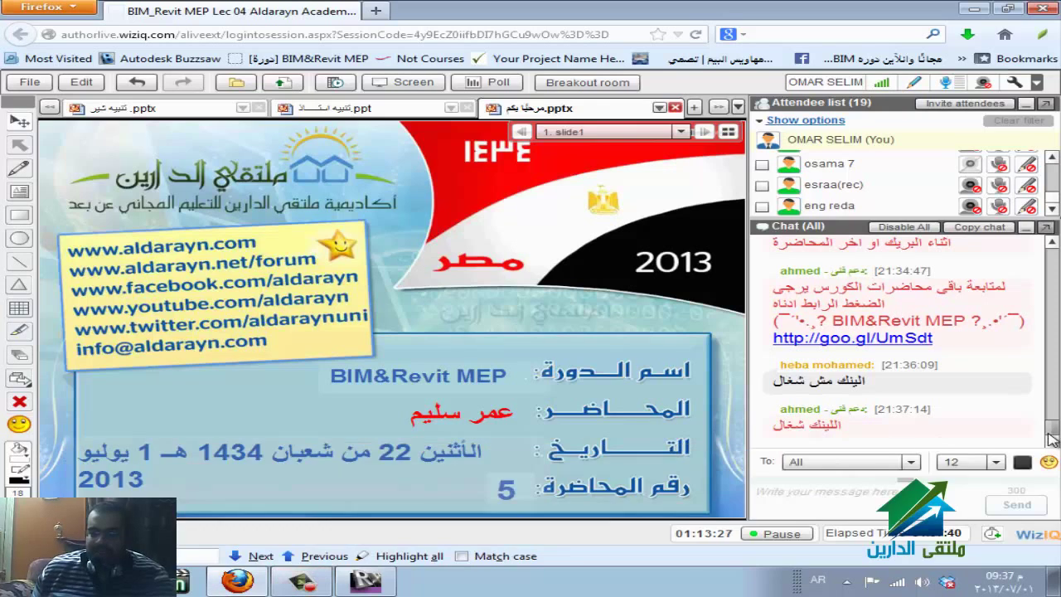
pyautogui.press('Tab')
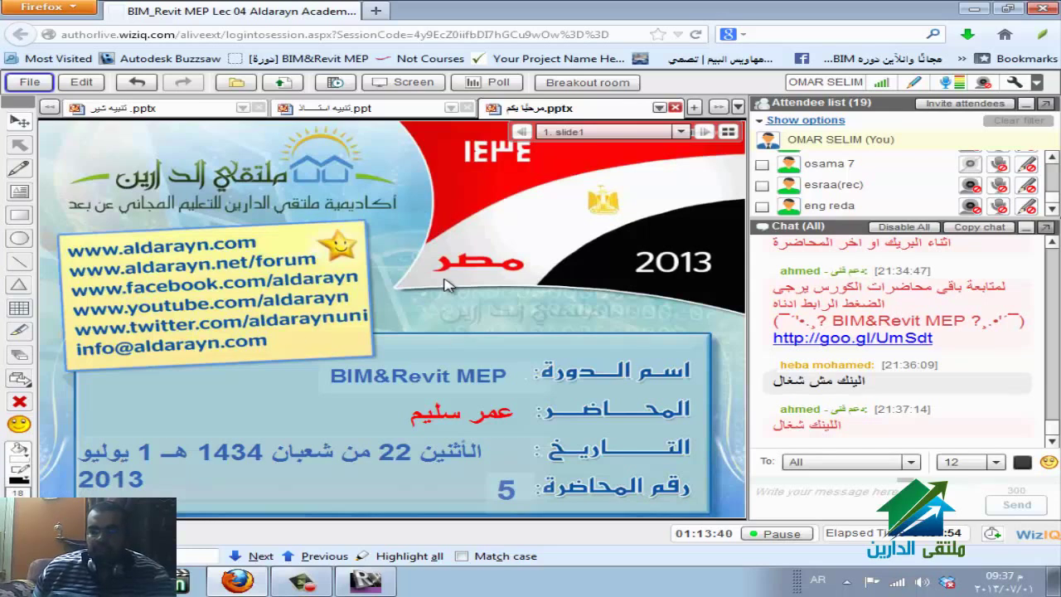
# - Start sharing the desktop with attendees from WizIQ's Screen panel
pyautogui.click(404, 82)
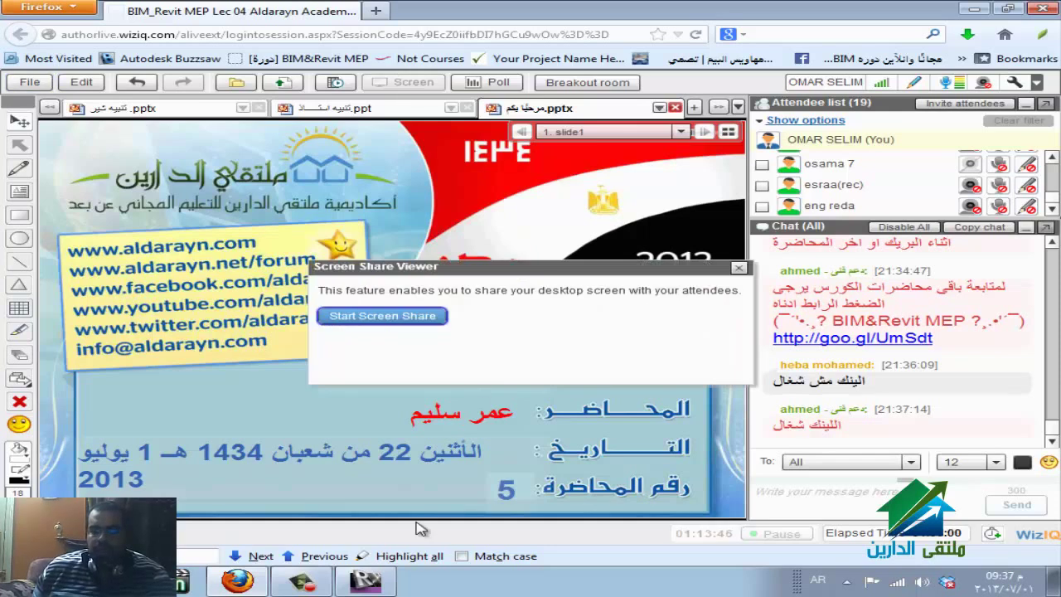
pyautogui.moveTo(364, 580)
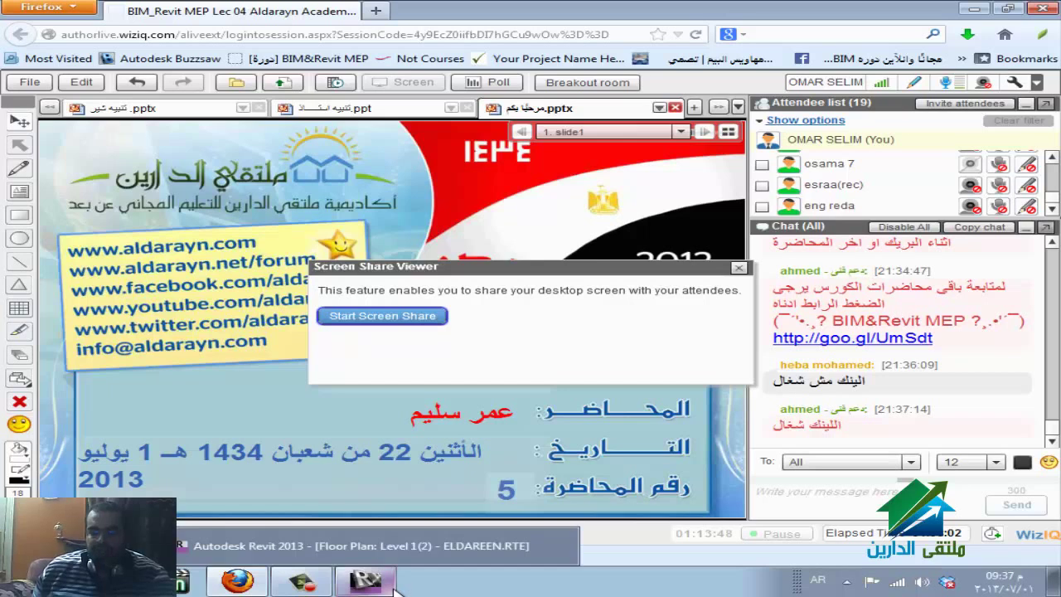
pyautogui.click(407, 317)
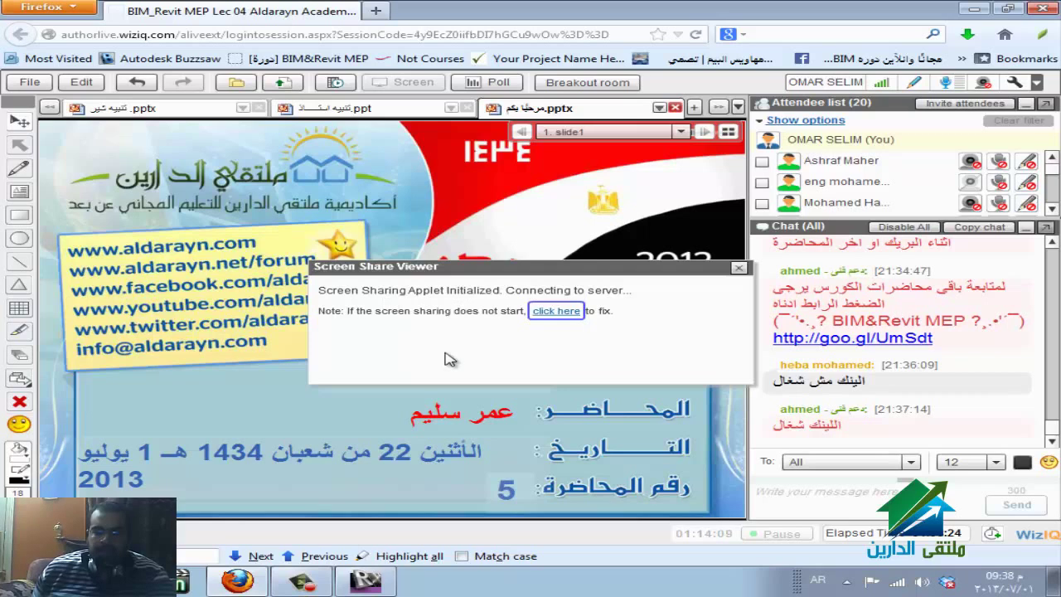
pyautogui.click(738, 268)
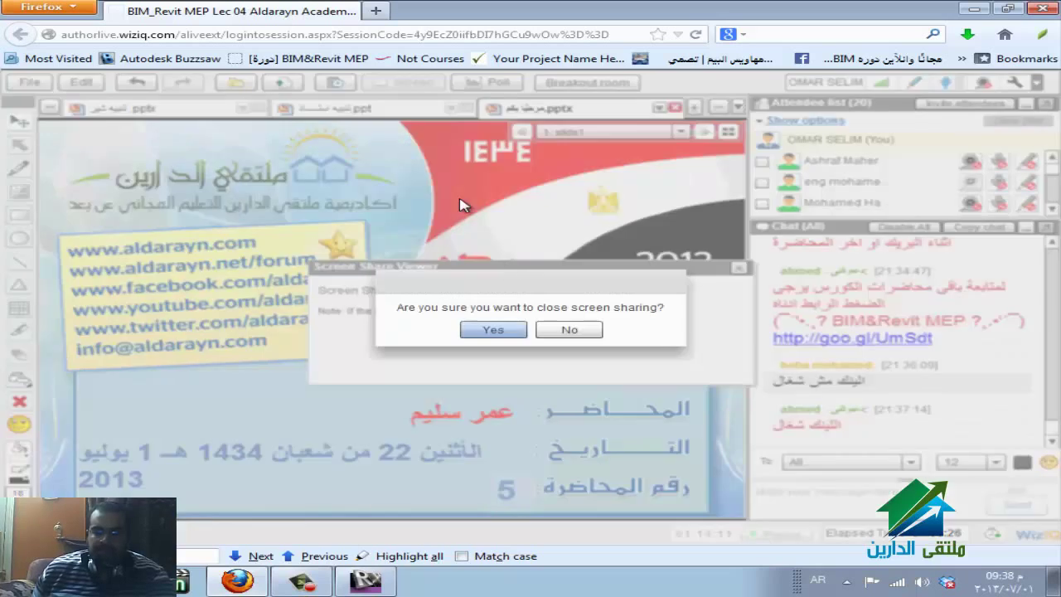
pyautogui.click(547, 335)
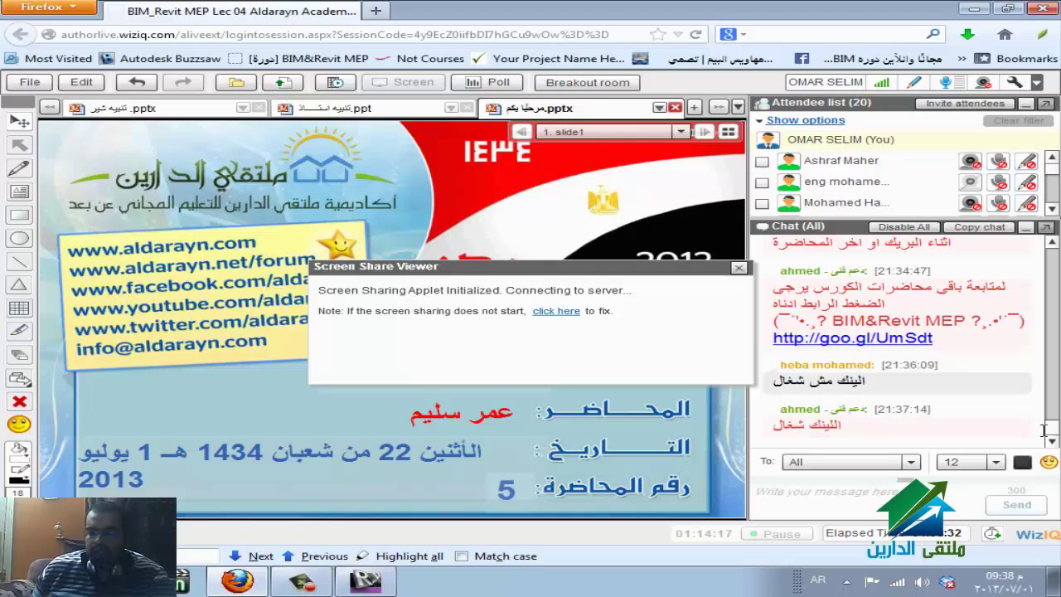
# - Restart the stalled screen share, then bring the Revit floor plan to the front
pyautogui.click(364, 581)
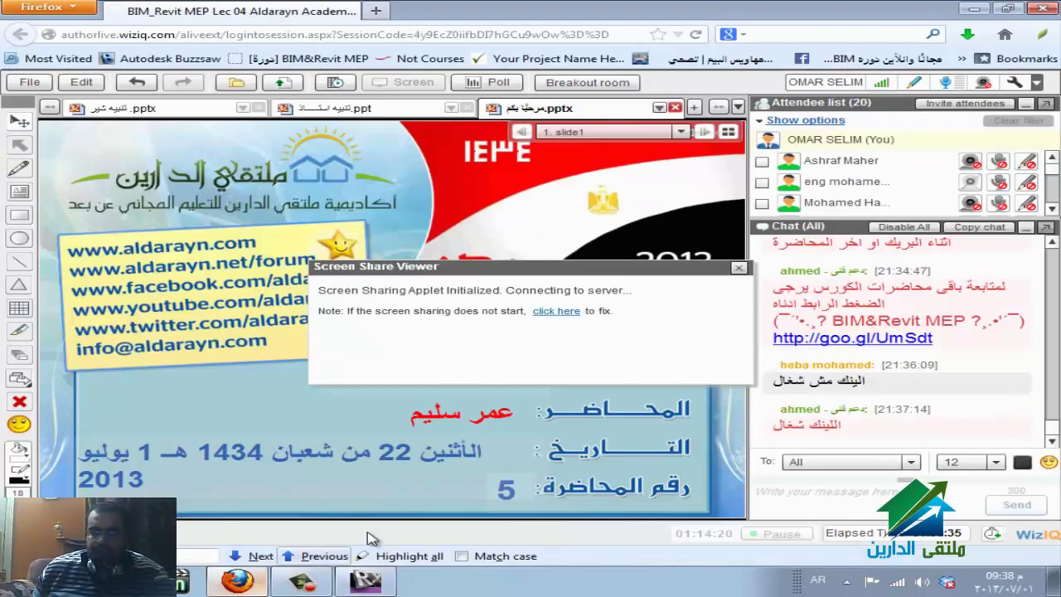
pyautogui.click(365, 583)
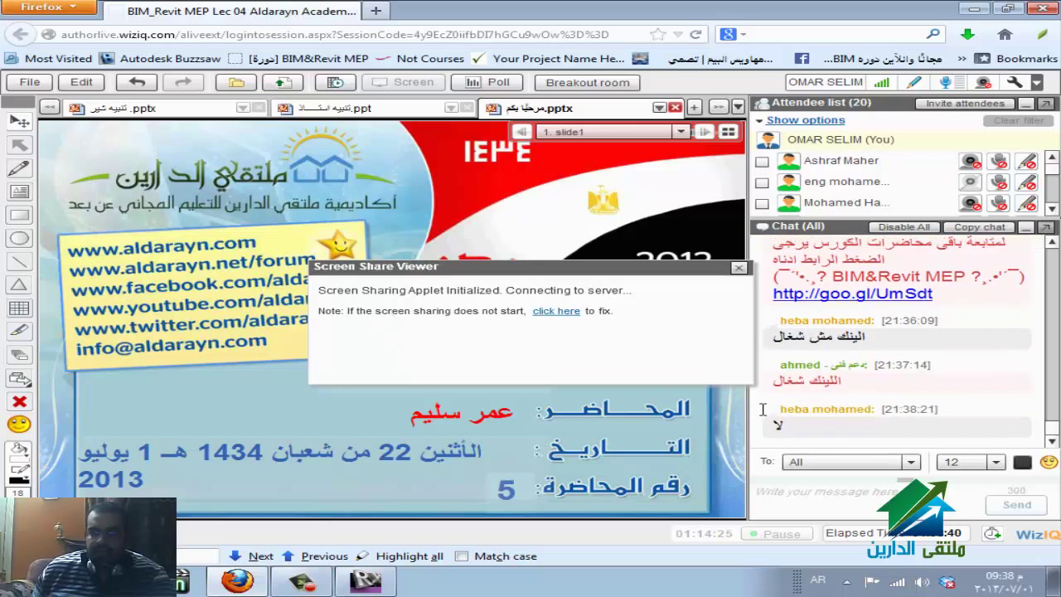
pyautogui.click(739, 268)
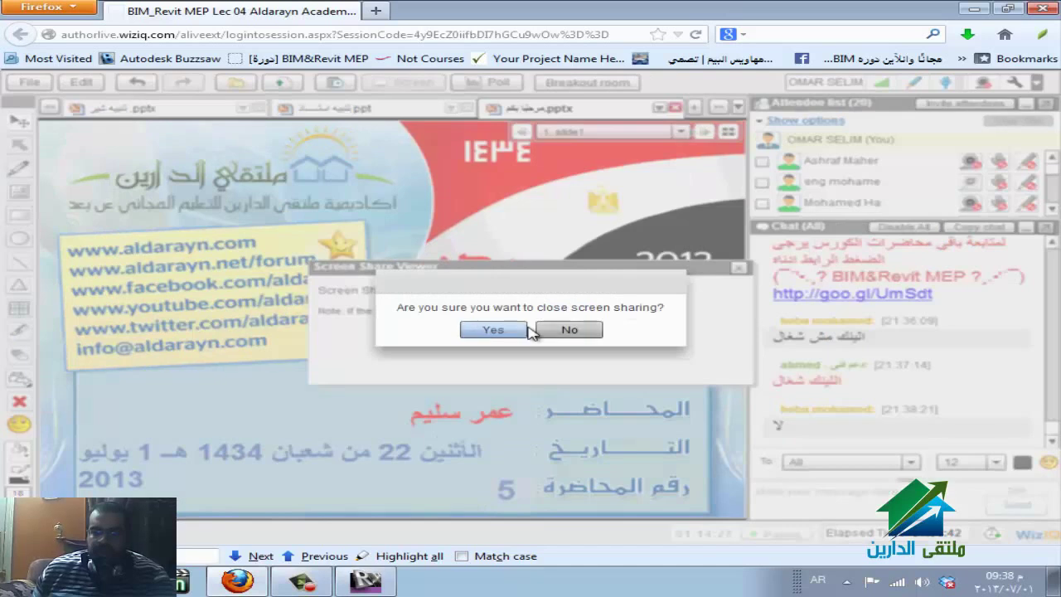
pyautogui.click(493, 329)
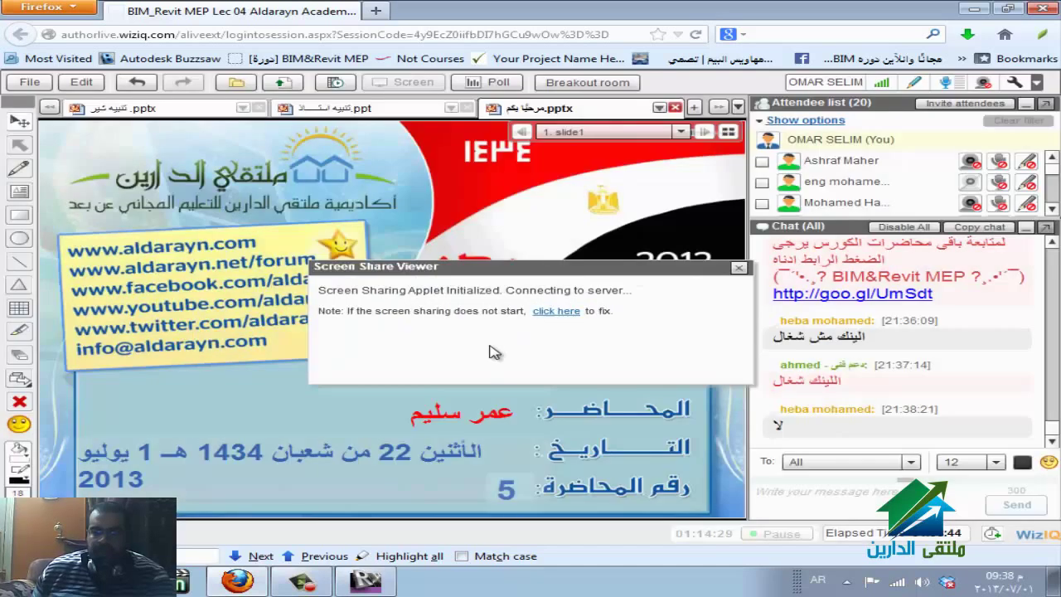
pyautogui.click(404, 82)
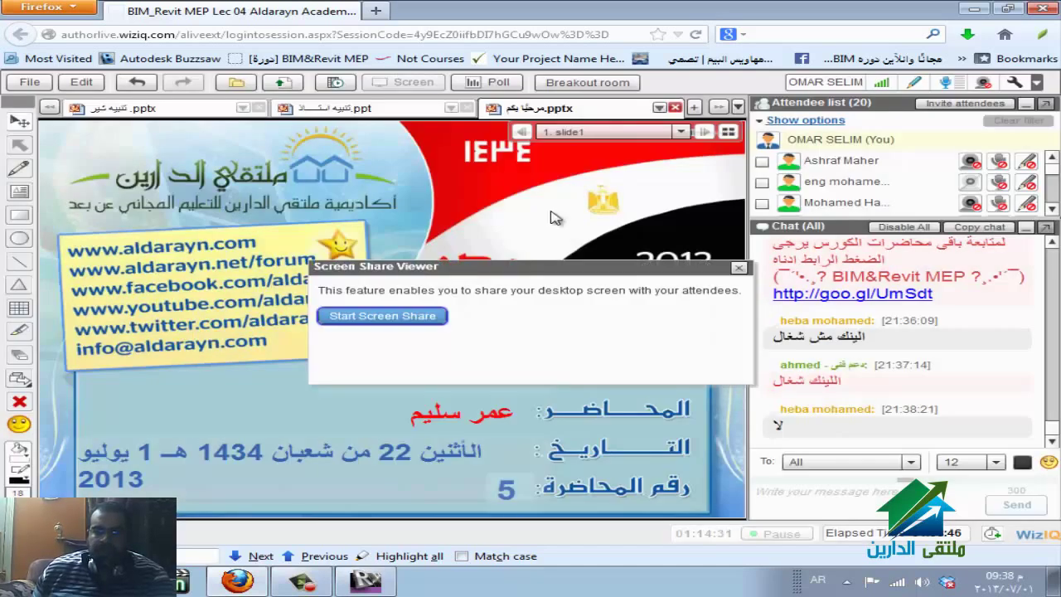
pyautogui.click(377, 316)
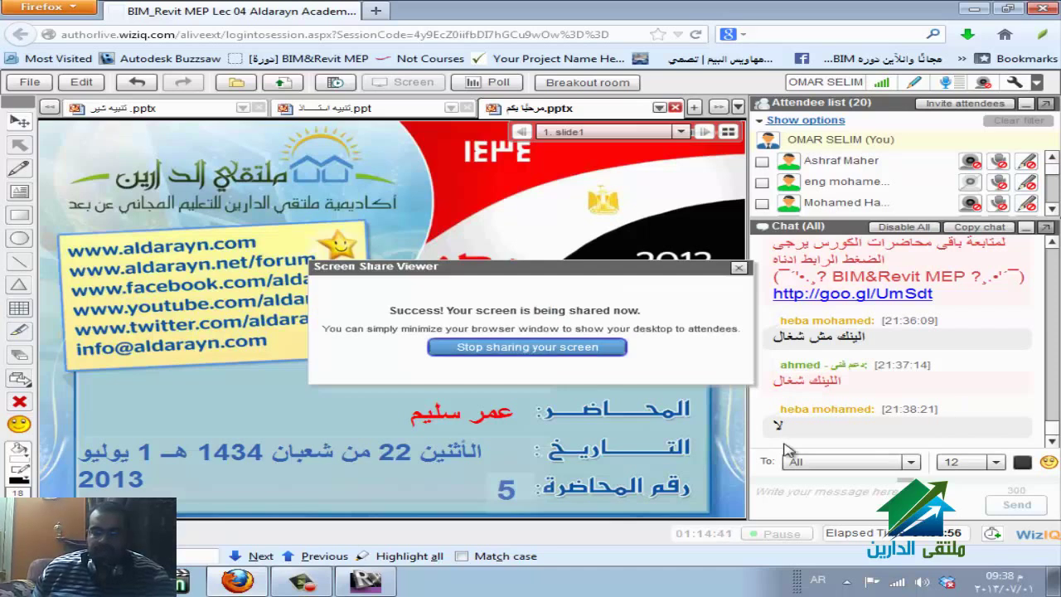
pyautogui.click(391, 587)
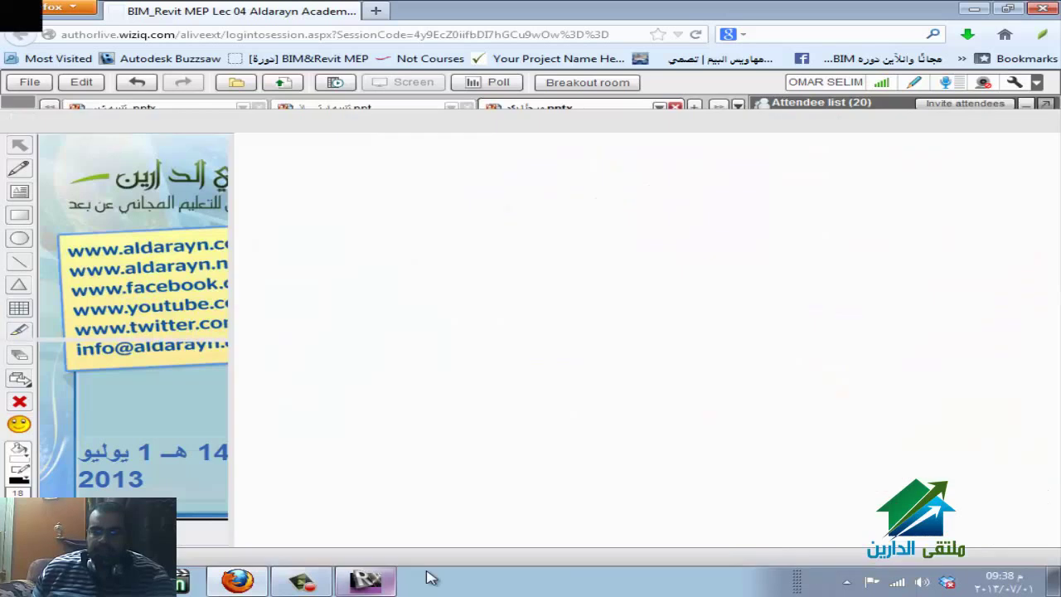
# - Zoom in and out around the plumbing fixtures on the Level 1(2) plan
pyautogui.scroll(-1, 788, 266)
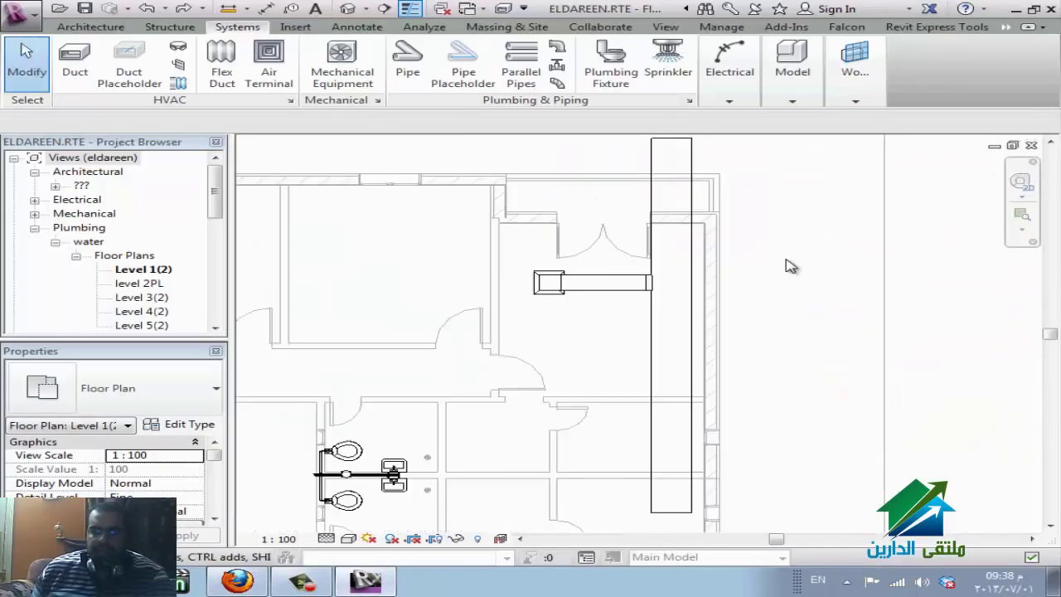
pyautogui.scroll(-1, 343, 492)
pyautogui.scroll(3, 343, 500)
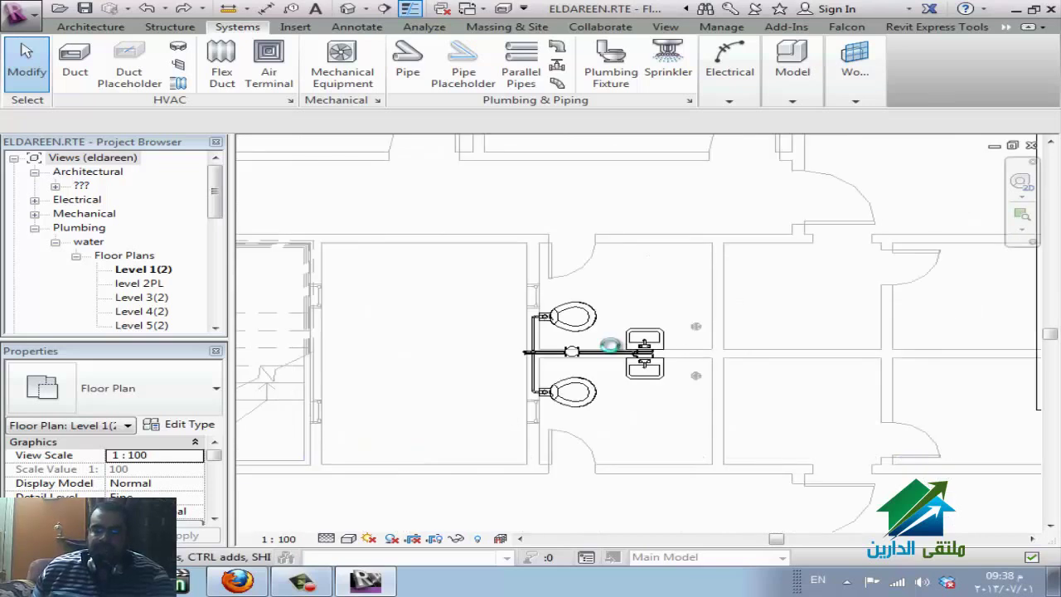
pyautogui.scroll(3, 553, 400)
pyautogui.scroll(-1, 397, 438)
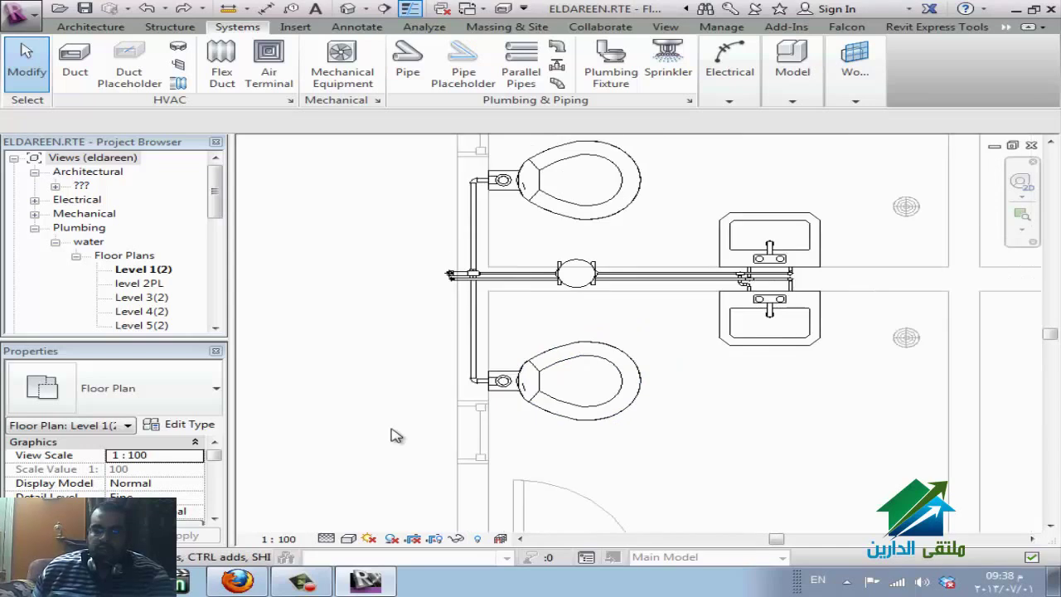
pyautogui.scroll(-1, 734, 383)
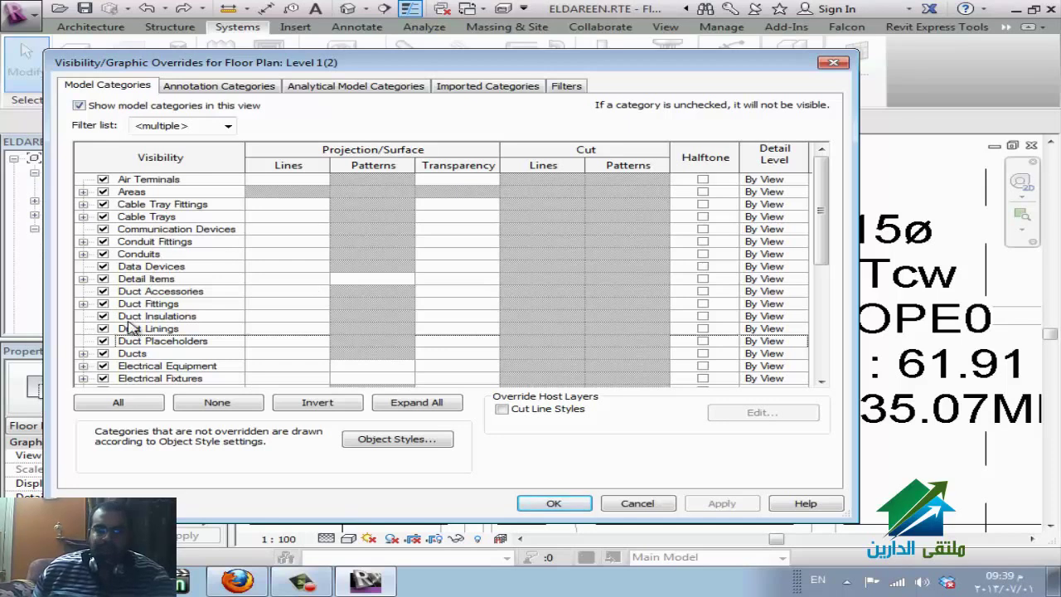
# - Add the Piping categories to the Visibility/Graphics category list through the discipline filter
pyautogui.click(162, 355)
pyautogui.scroll(-5, 163, 362)
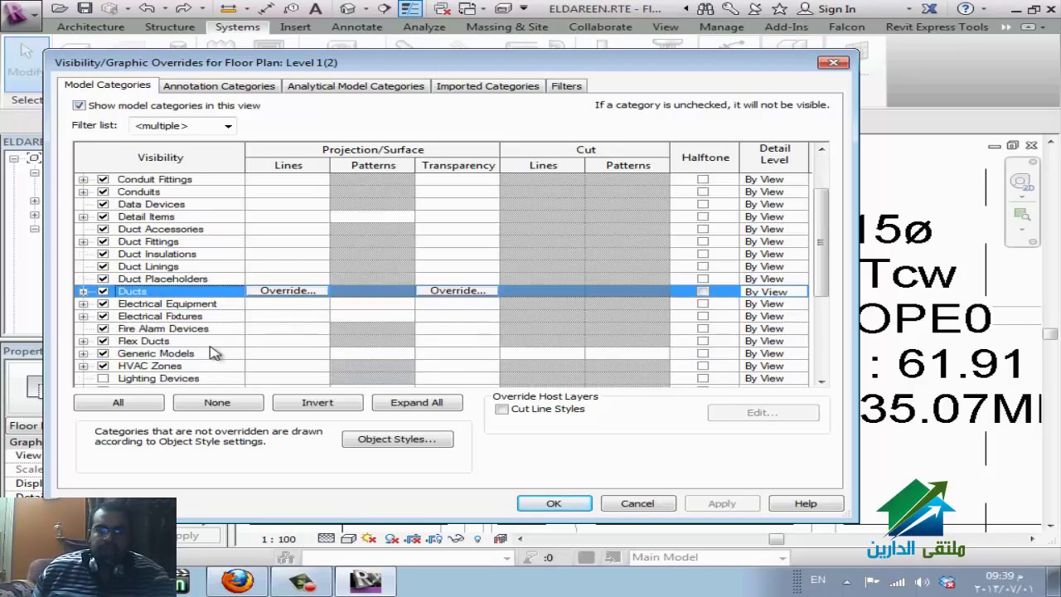
pyautogui.scroll(-1, 211, 352)
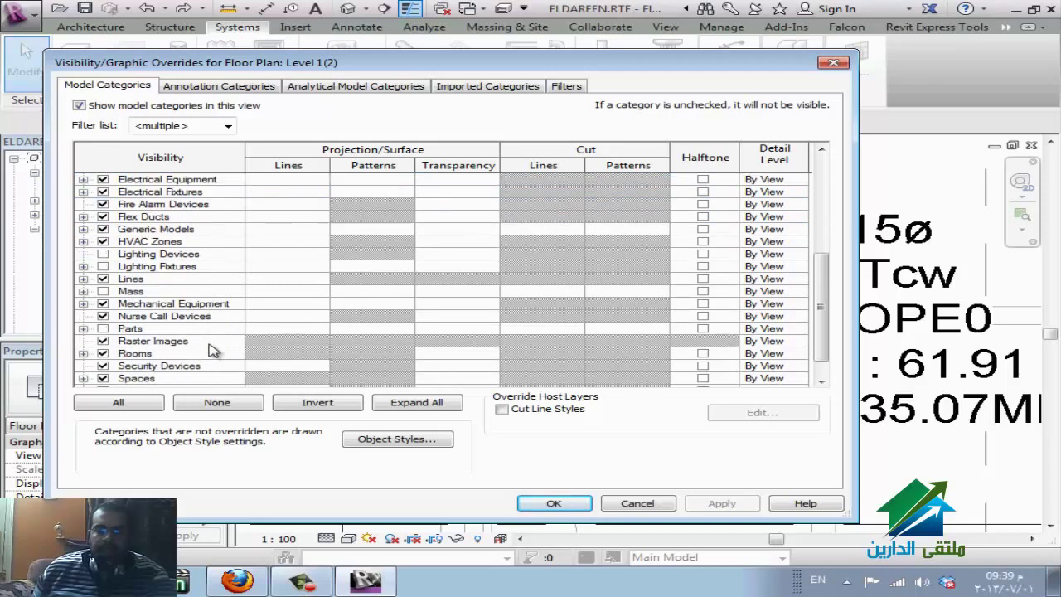
pyautogui.scroll(3, 199, 344)
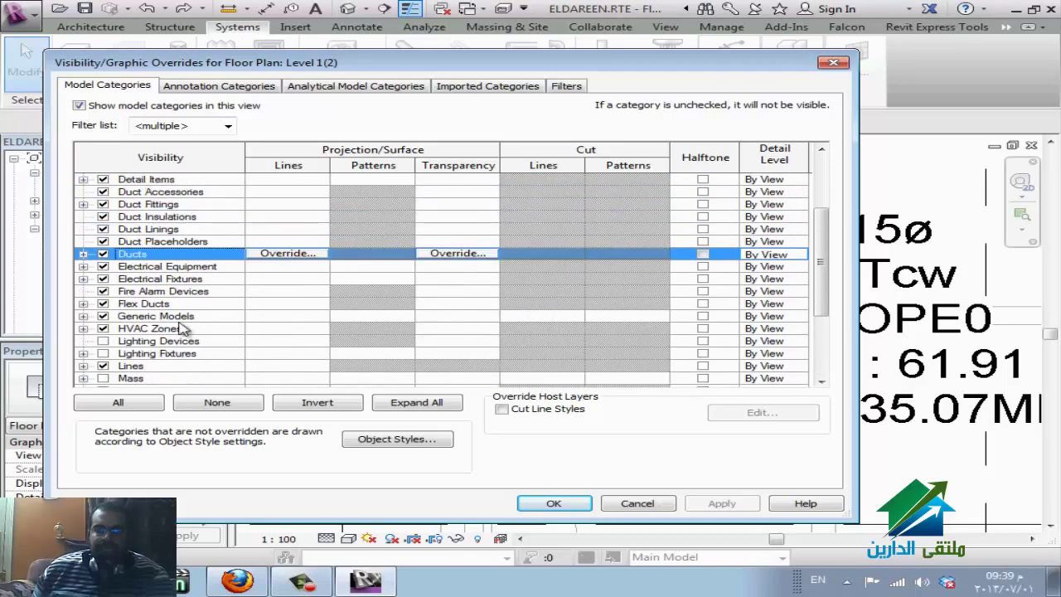
pyautogui.click(227, 126)
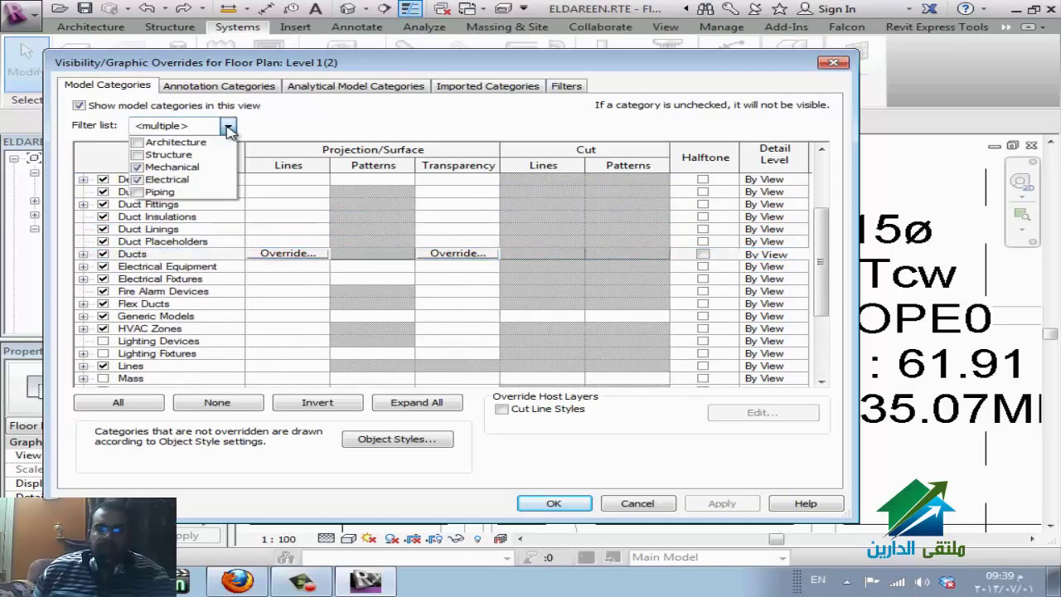
pyautogui.click(138, 192)
pyautogui.click(191, 328)
# - Hide Pipes and apply to preview the plan, then show Pipes again and view Filters
pyautogui.click(196, 352)
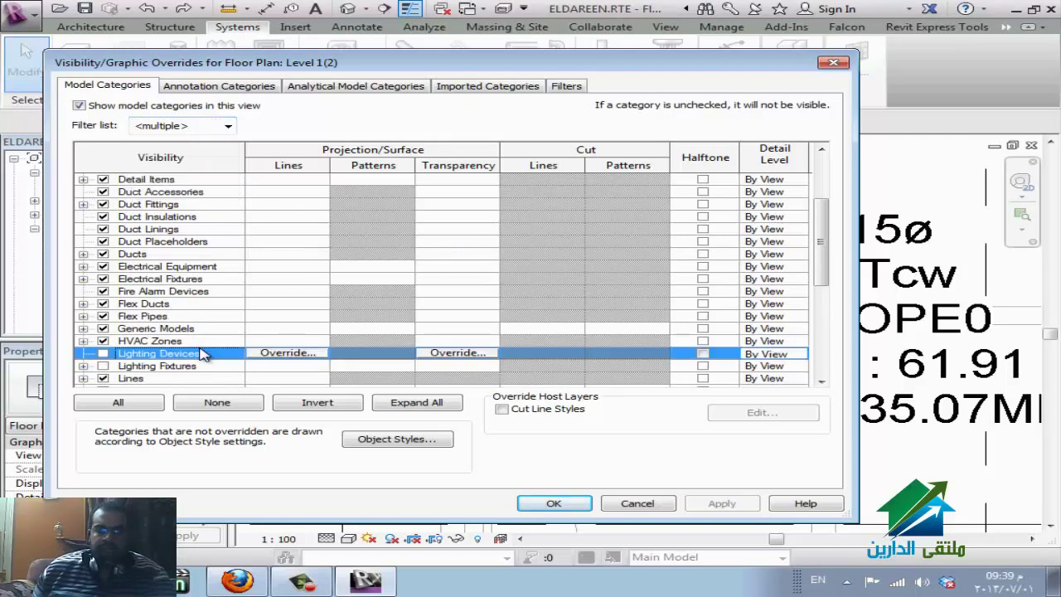
pyautogui.scroll(-2, 203, 352)
pyautogui.scroll(-1, 203, 352)
pyautogui.click(103, 365)
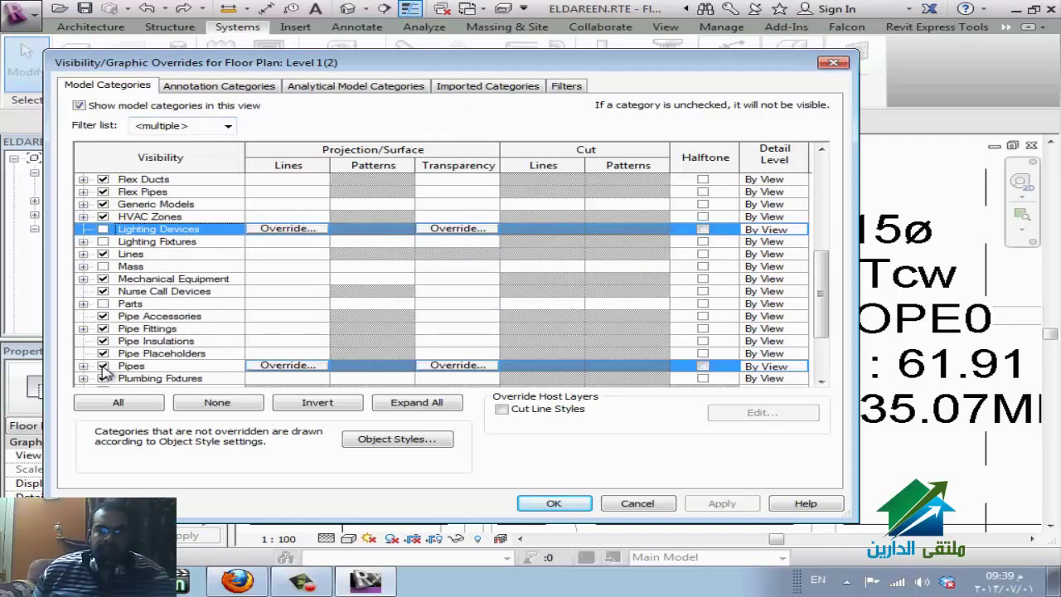
pyautogui.click(721, 503)
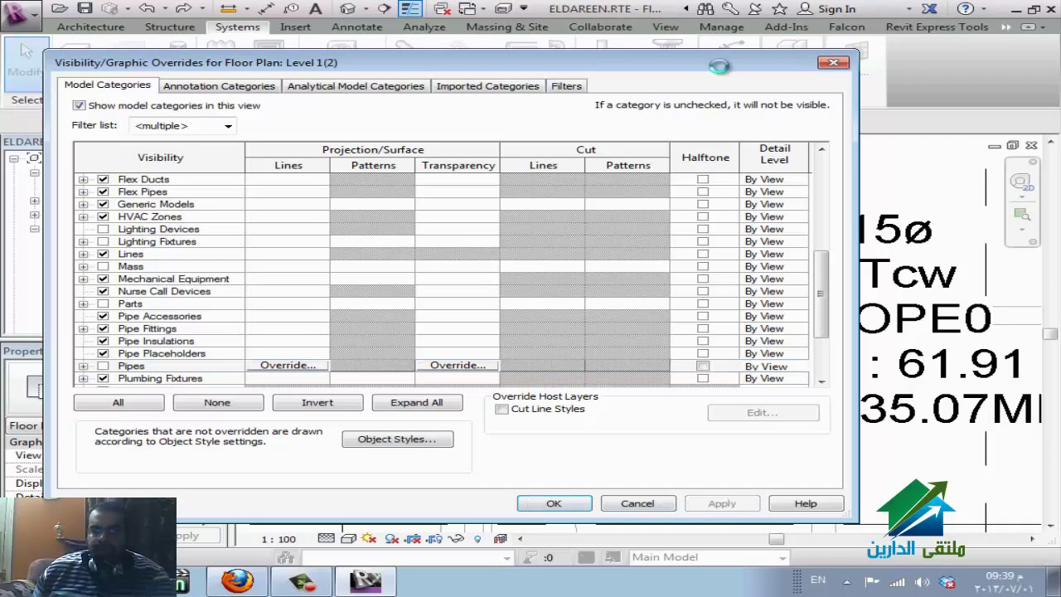
pyautogui.moveTo(751, 71); pyautogui.dragTo(822, 51)
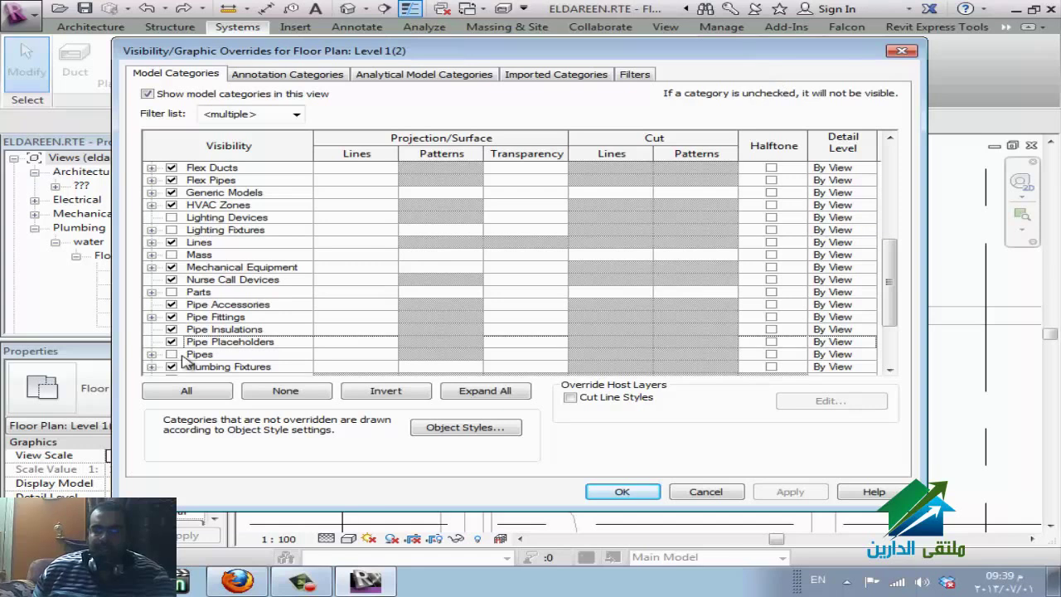
pyautogui.click(174, 354)
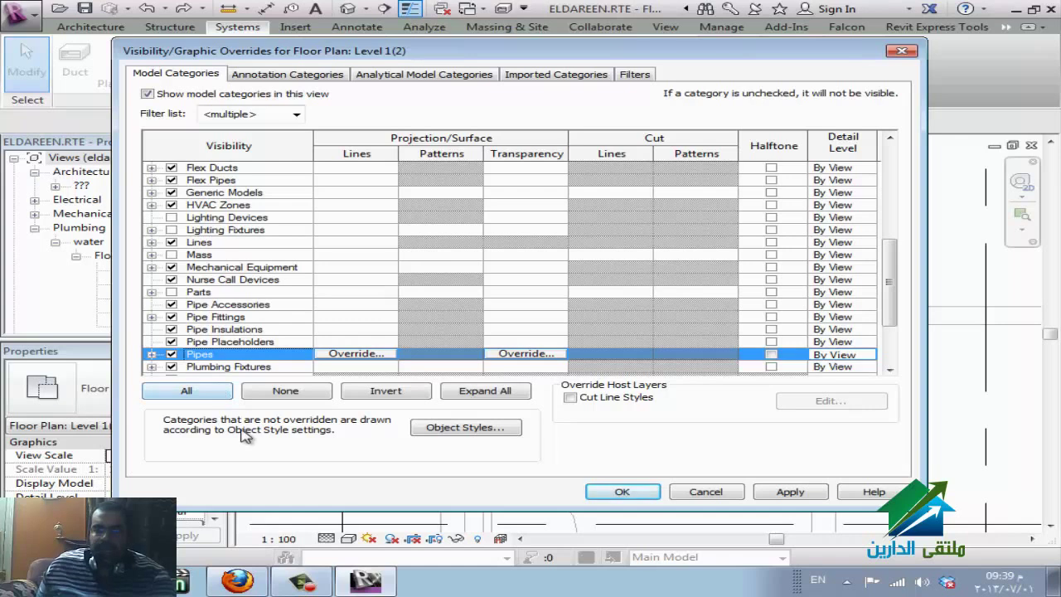
pyautogui.click(637, 76)
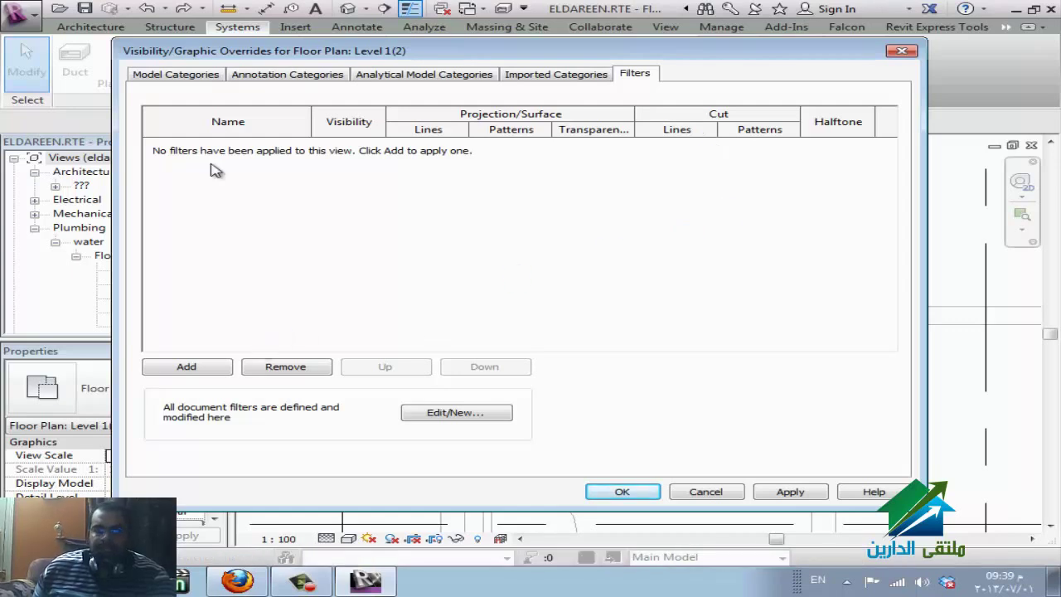
# - Create a new, empty view filter named COLD WATER in the filter definitions
pyautogui.click(210, 371)
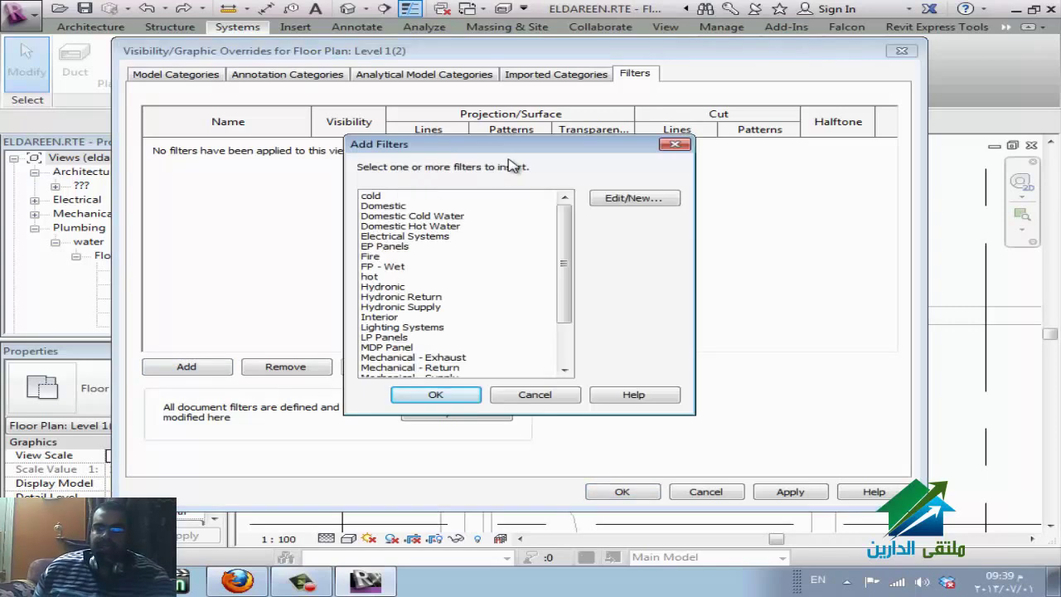
pyautogui.click(611, 201)
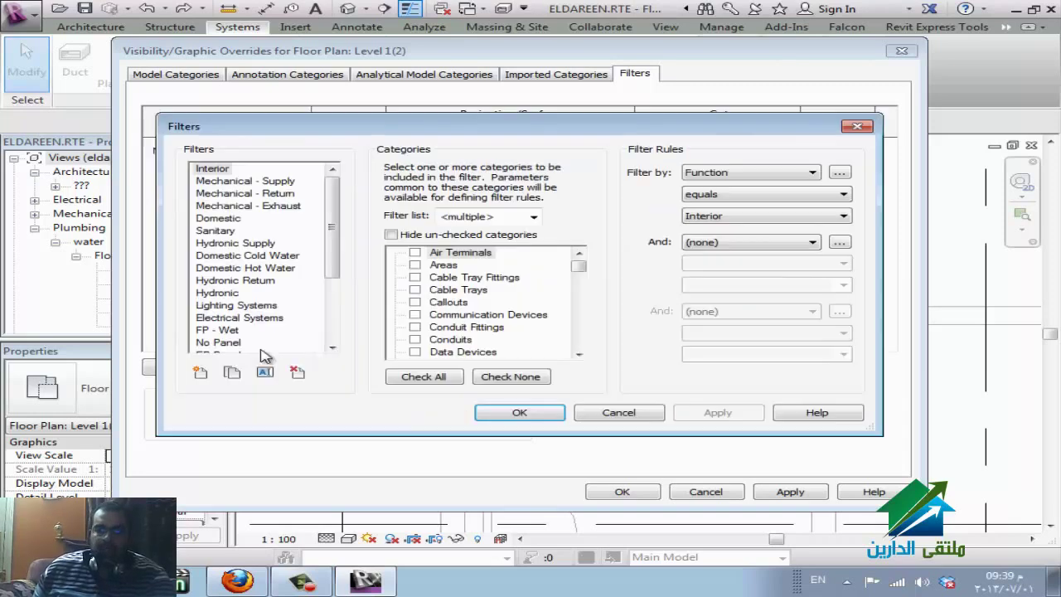
pyautogui.click(201, 375)
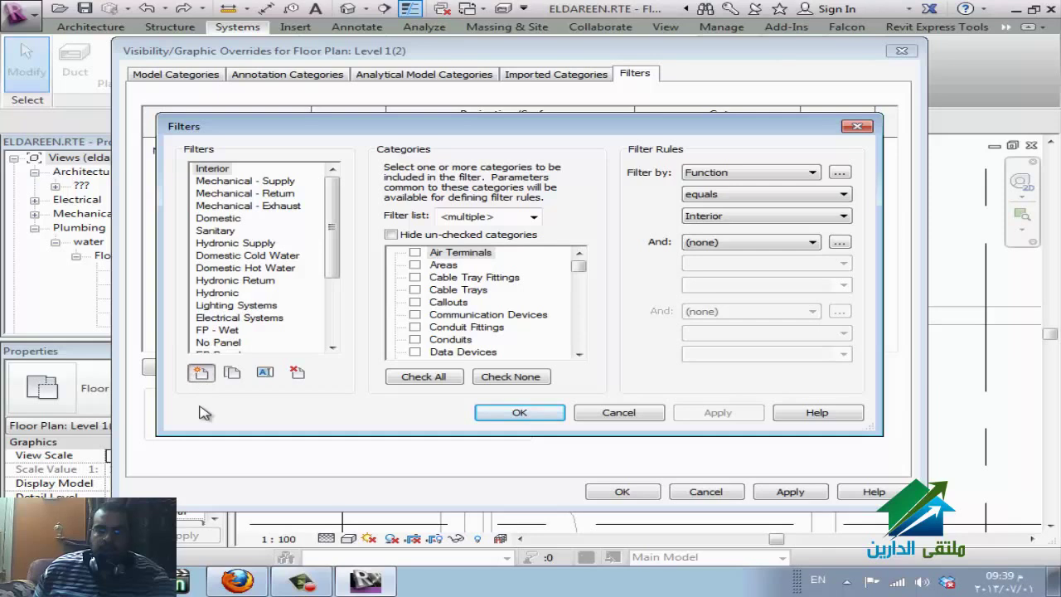
pyautogui.write('CO')
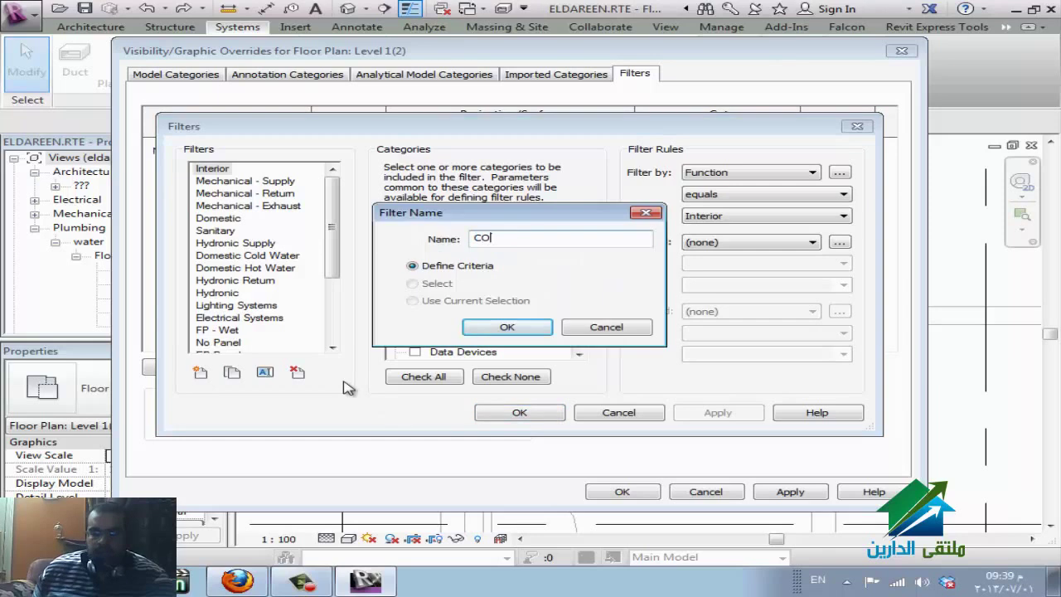
pyautogui.write('LD WATER')
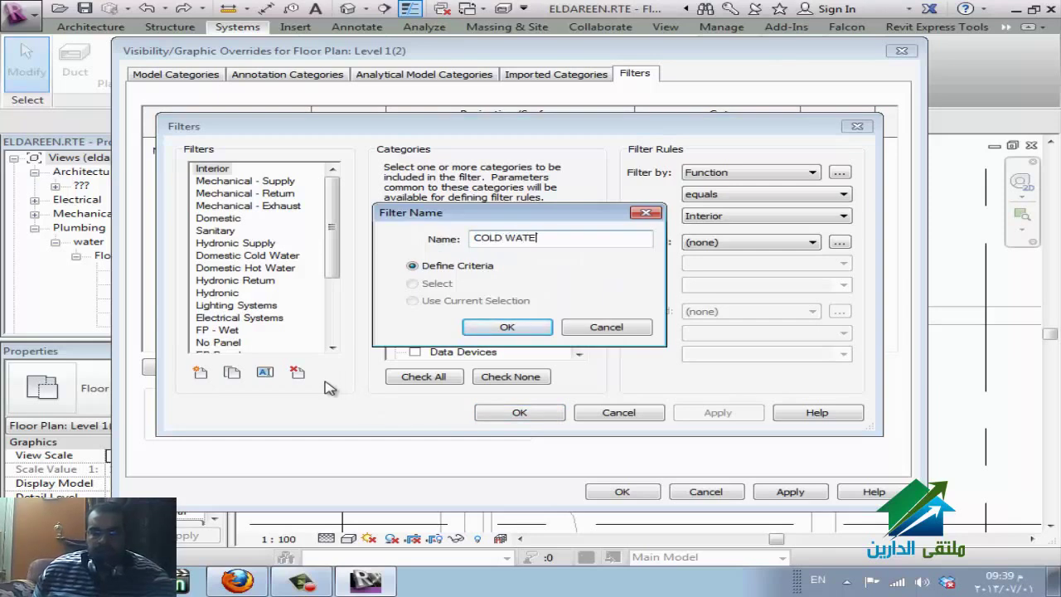
pyautogui.click(519, 334)
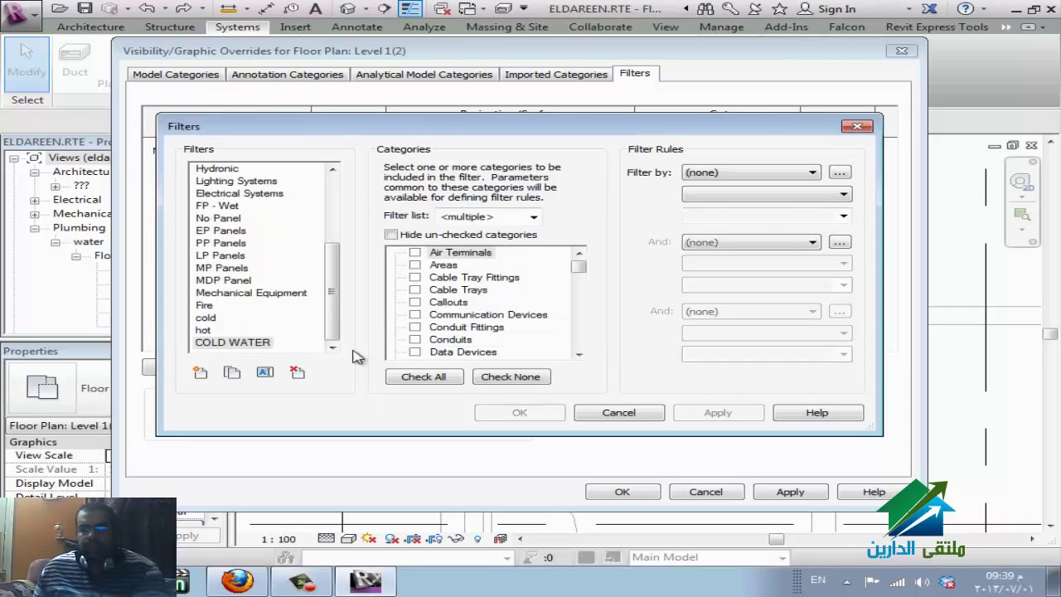
# - Make the COLD WATER filter apply to the Pipes and Pipe Fittings categories
pyautogui.click(269, 346)
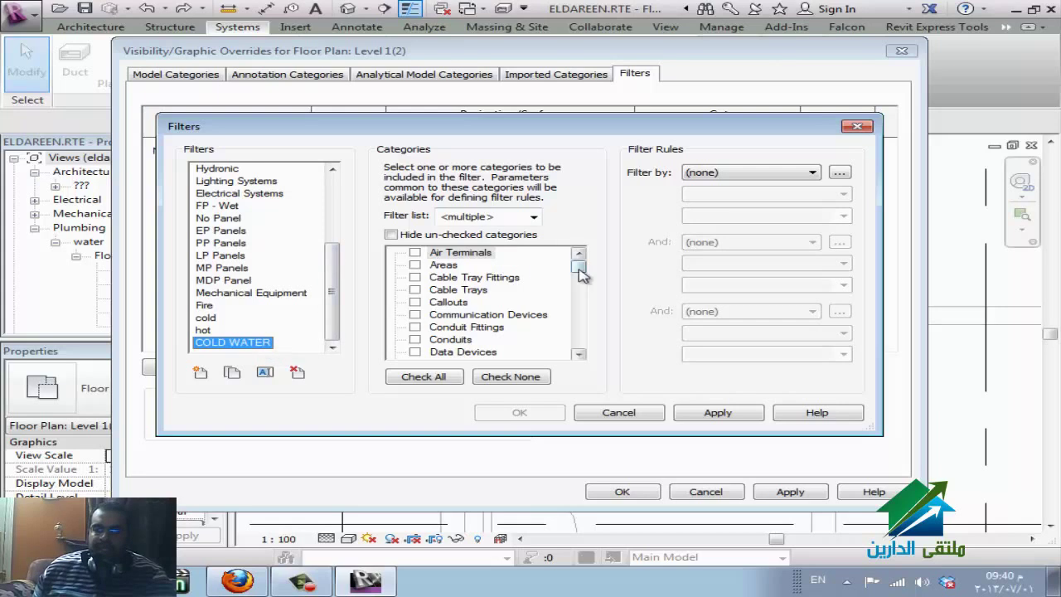
pyautogui.moveTo(580, 274); pyautogui.dragTo(580, 309)
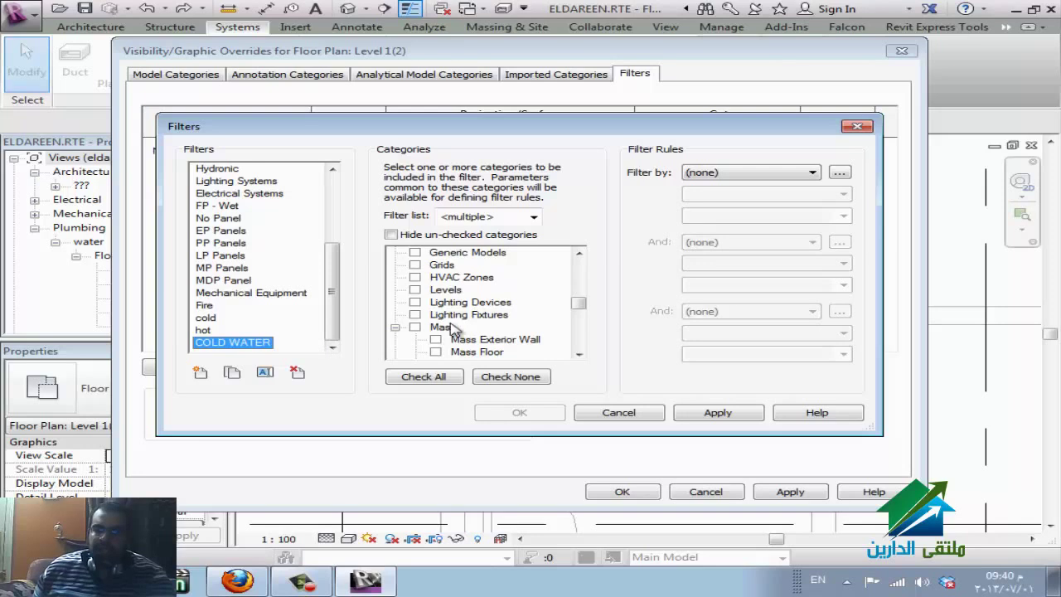
pyautogui.moveTo(579, 309)
pyautogui.mouseDown()
pyautogui.moveTo(582, 342)
pyautogui.moveTo(579, 324)
pyautogui.mouseUp()
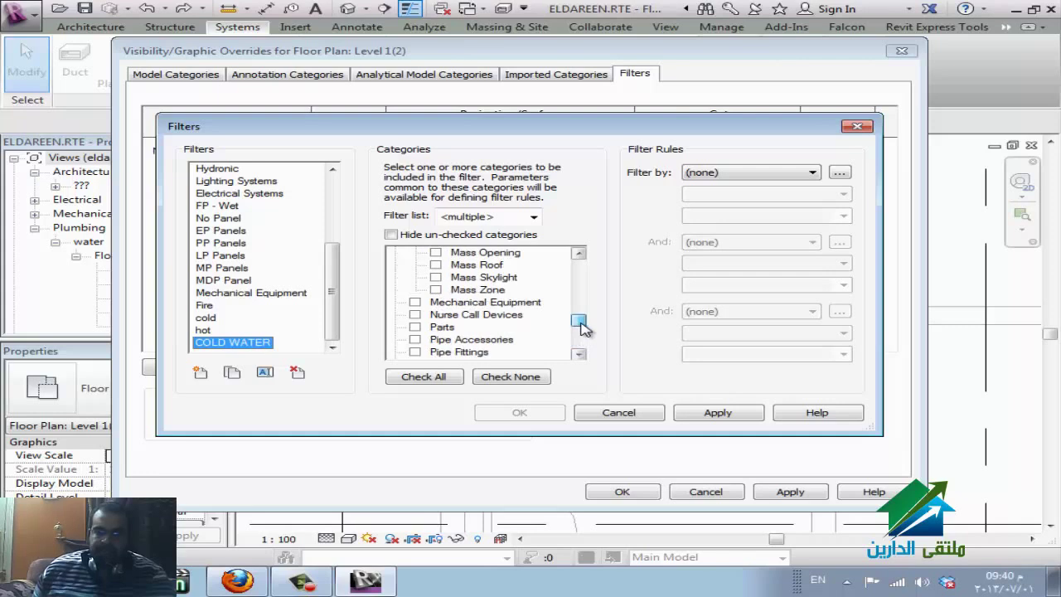
pyautogui.click(489, 339)
pyautogui.scroll(-1, 534, 331)
pyautogui.scroll(-2, 534, 331)
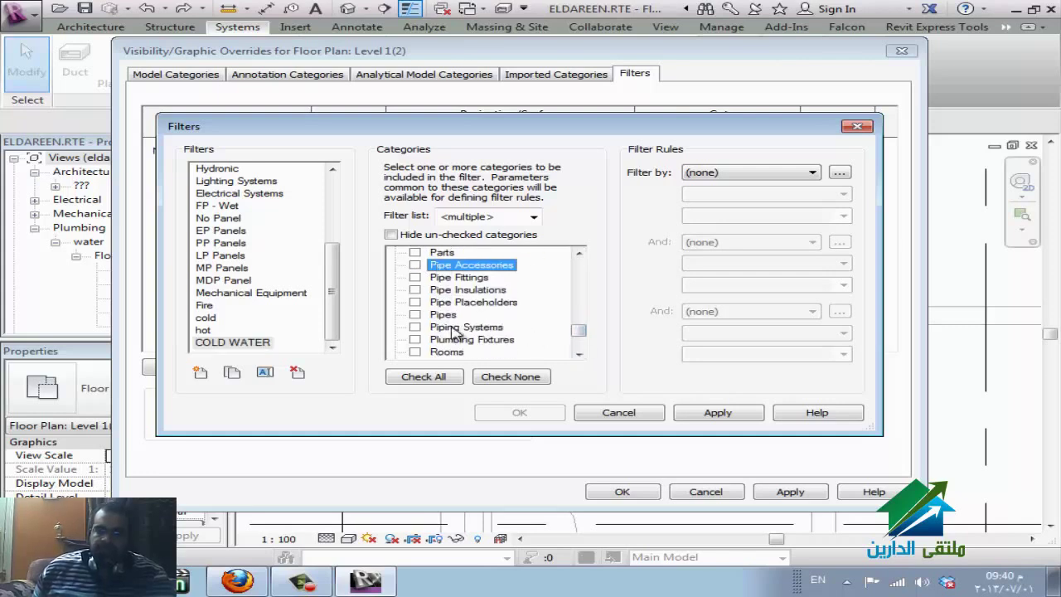
pyautogui.click(414, 314)
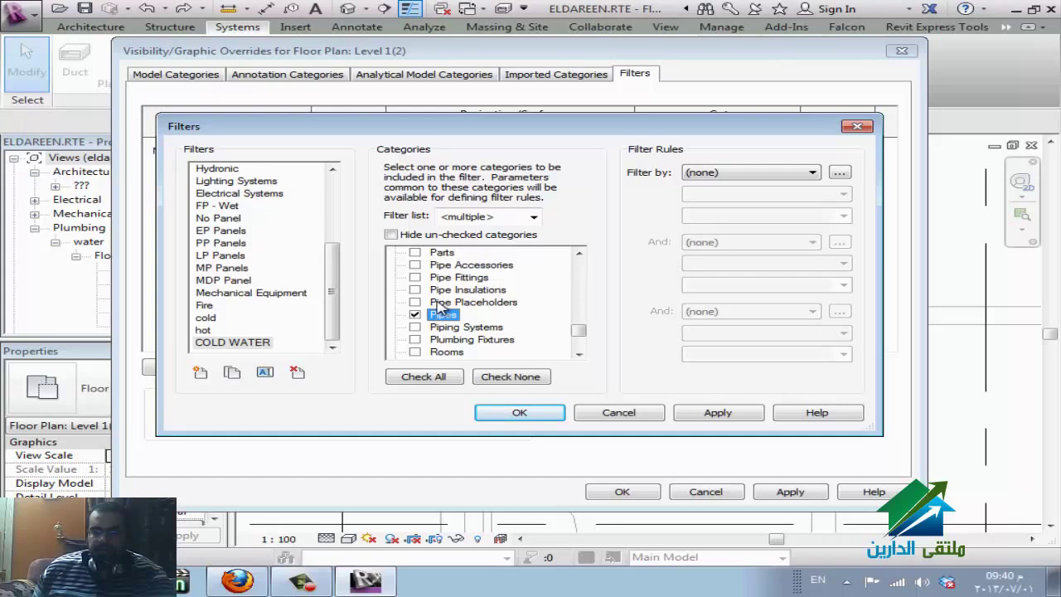
pyautogui.click(452, 277)
pyautogui.click(415, 277)
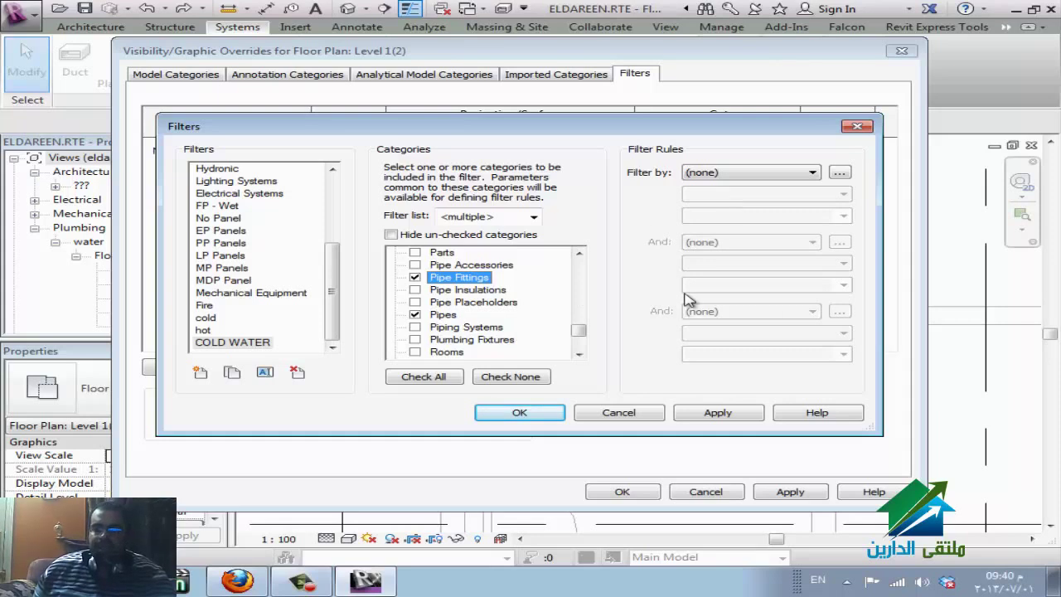
# - Set the COLD WATER rule to System Classification equals Domestic Cold Water
pyautogui.click(783, 171)
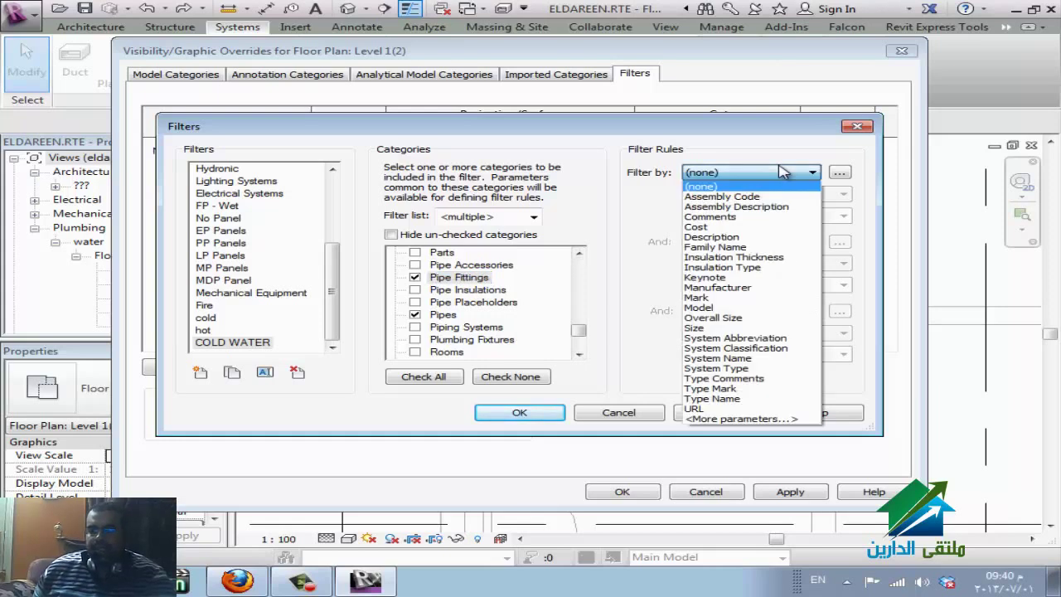
pyautogui.click(756, 369)
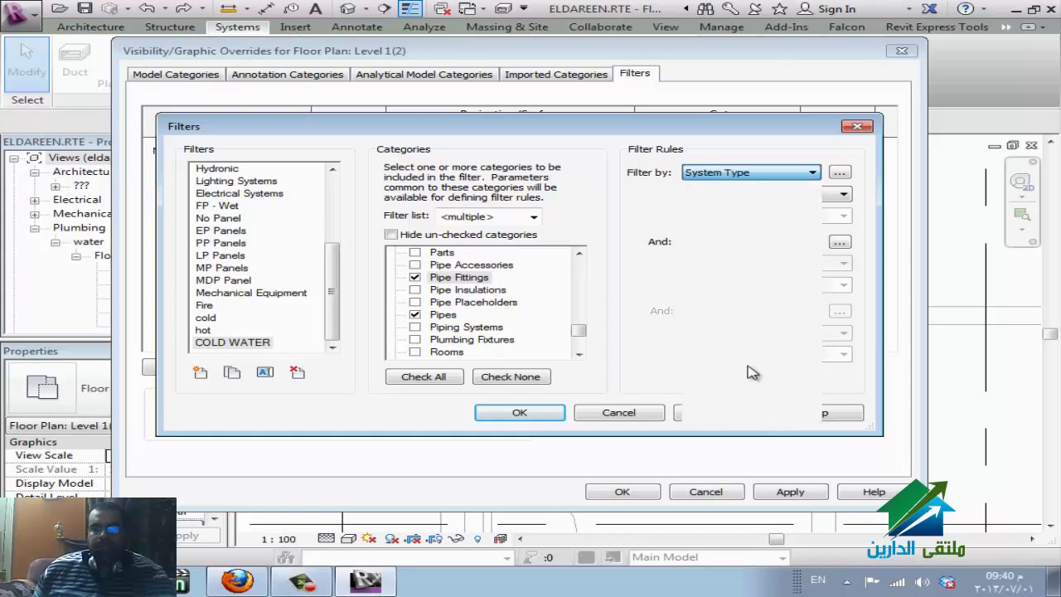
pyautogui.click(757, 176)
pyautogui.click(734, 348)
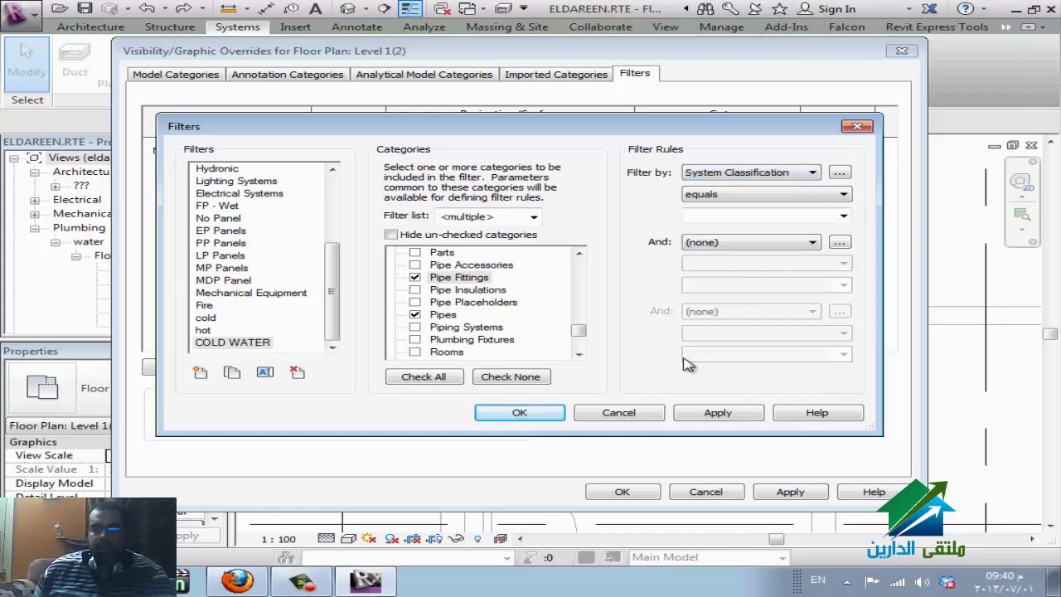
pyautogui.click(843, 218)
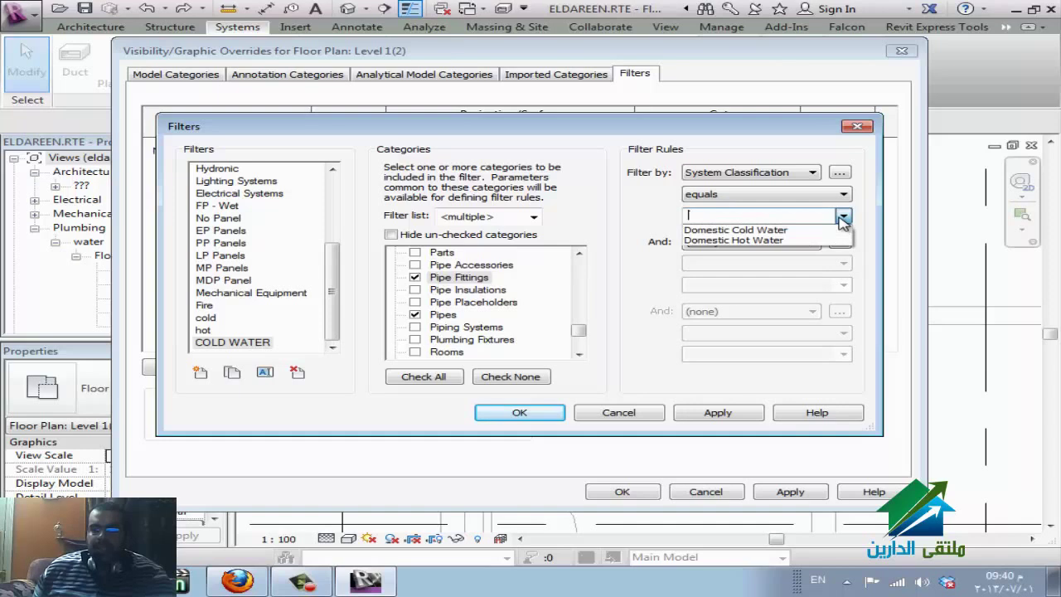
pyautogui.click(788, 230)
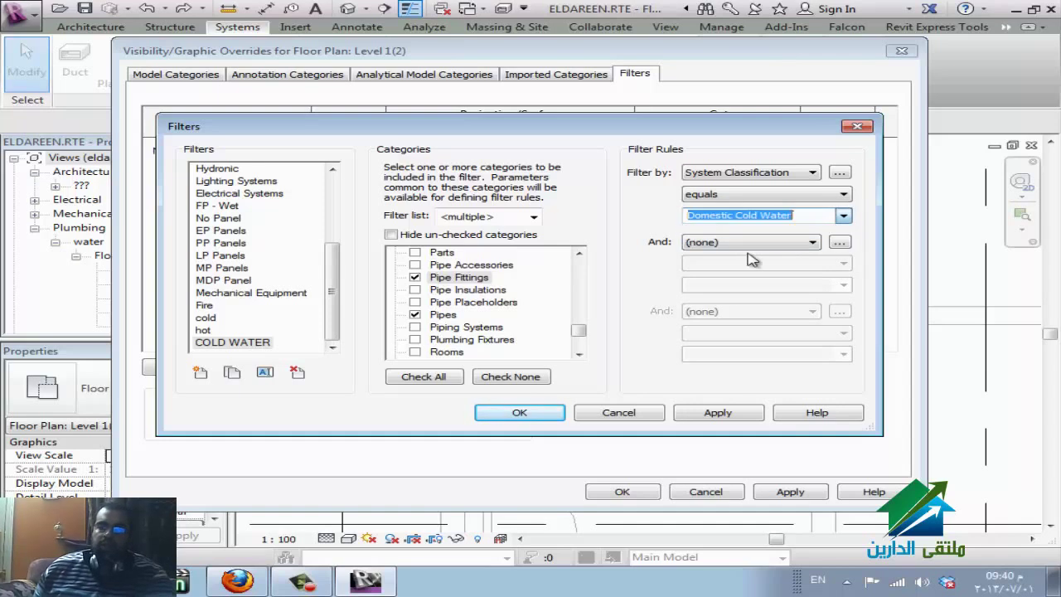
# - Create a HOT WATER filter covering the Pipes and Pipe Fittings categories
pyautogui.click(201, 373)
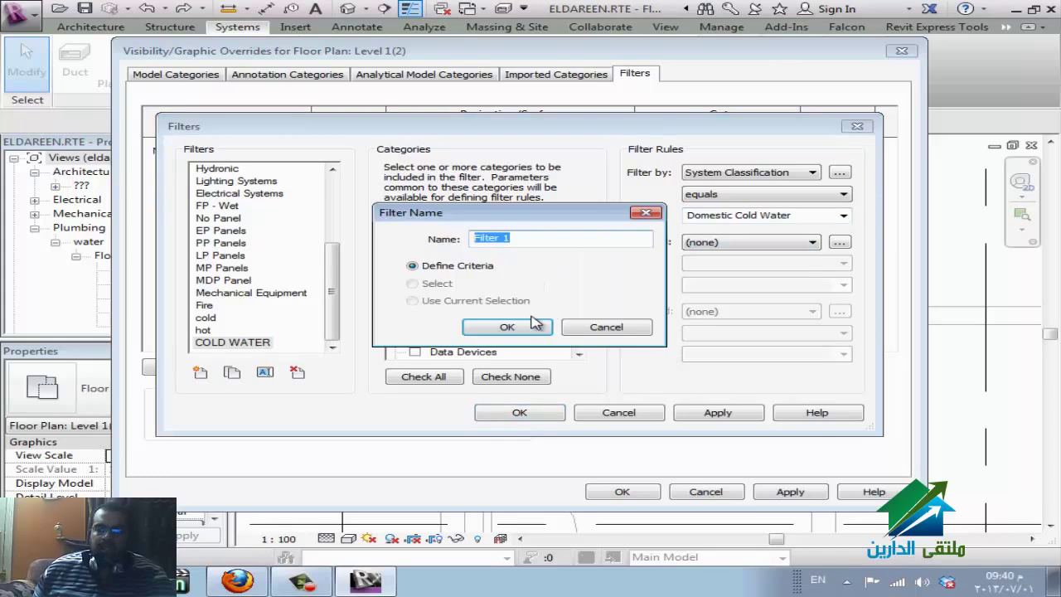
pyautogui.write('HOT')
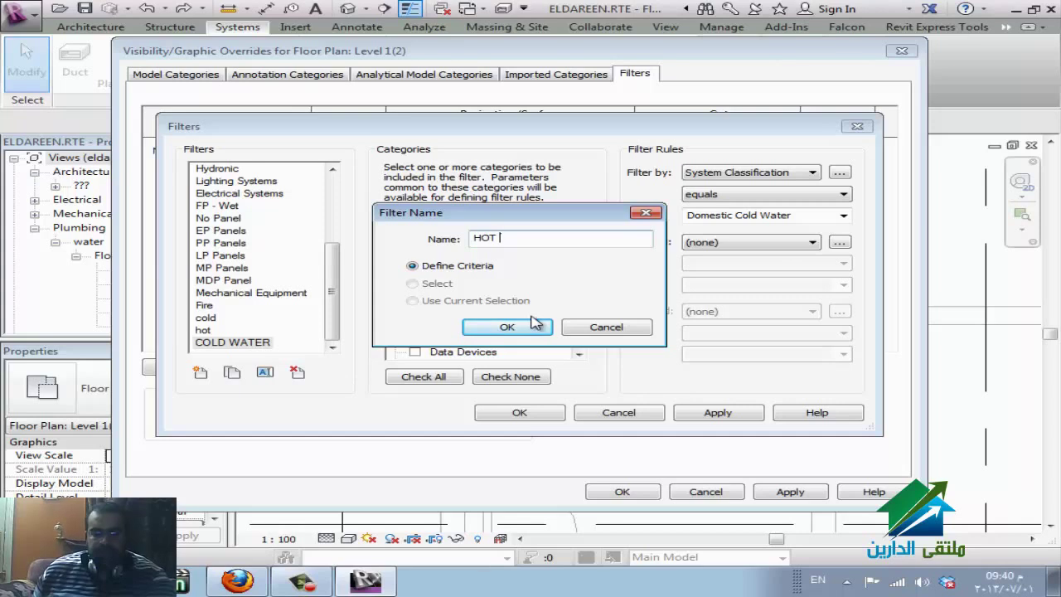
pyautogui.write(' WATER')
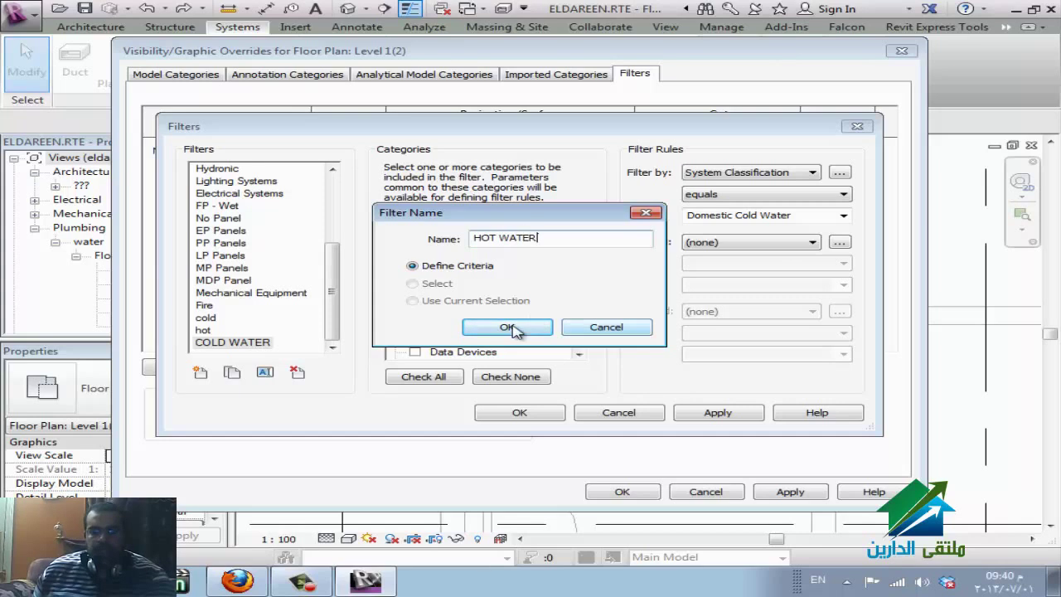
pyautogui.click(534, 325)
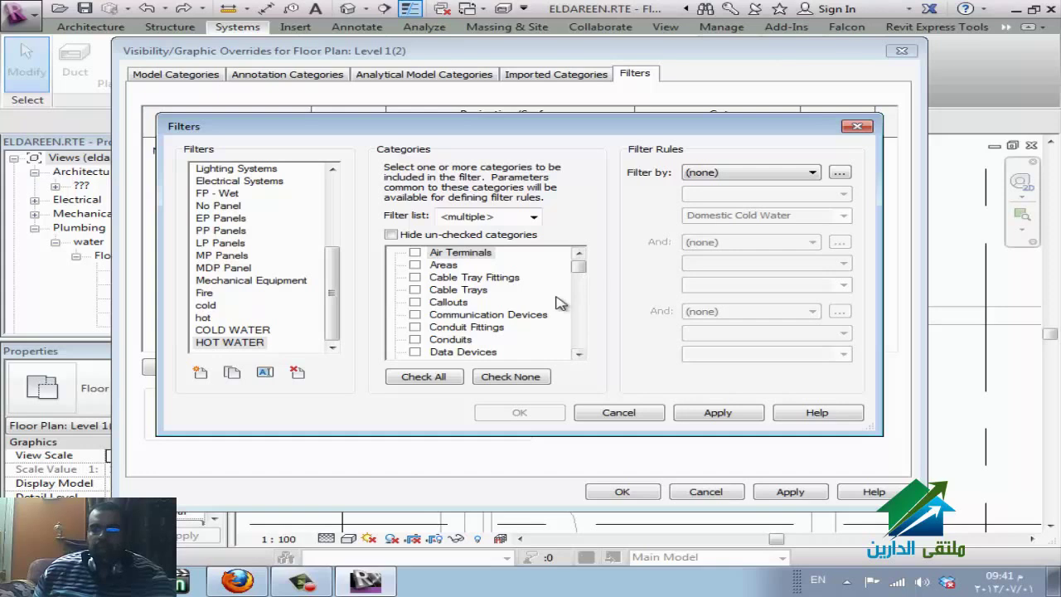
pyautogui.click(742, 174)
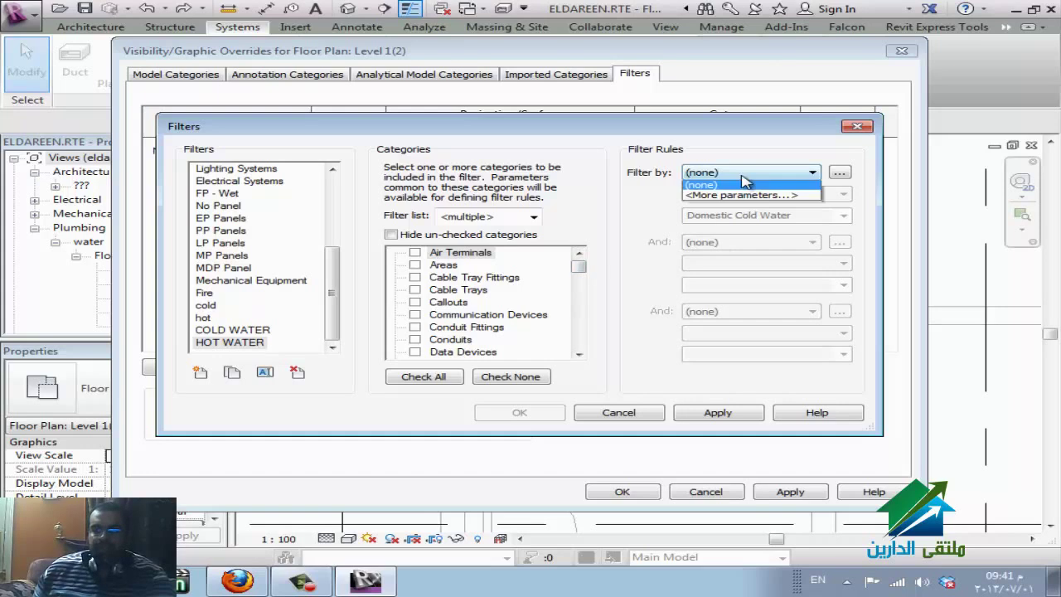
pyautogui.click(742, 175)
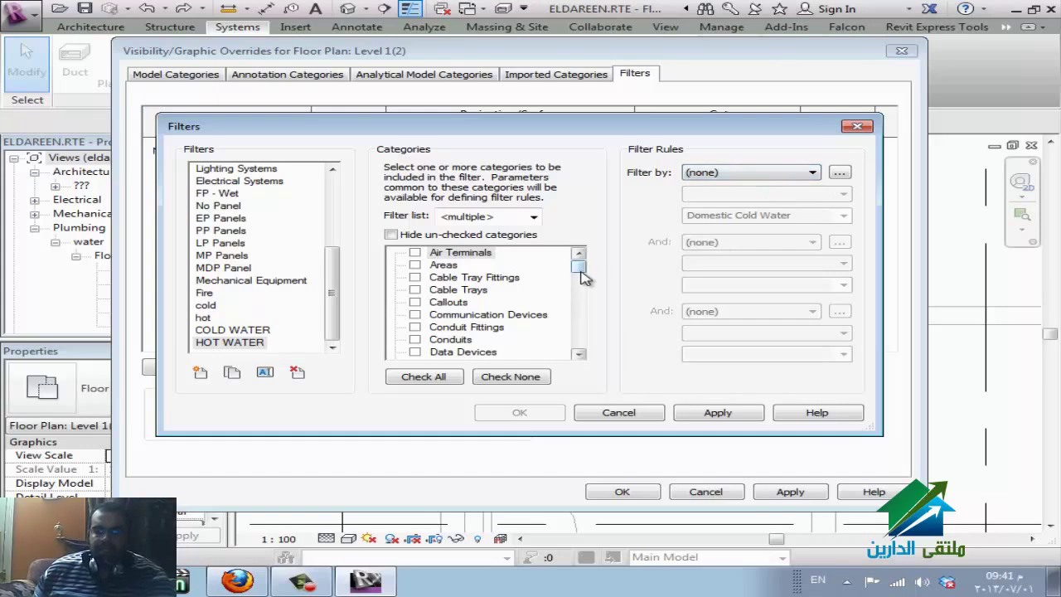
pyautogui.moveTo(580, 275); pyautogui.dragTo(581, 342)
pyautogui.click(416, 290)
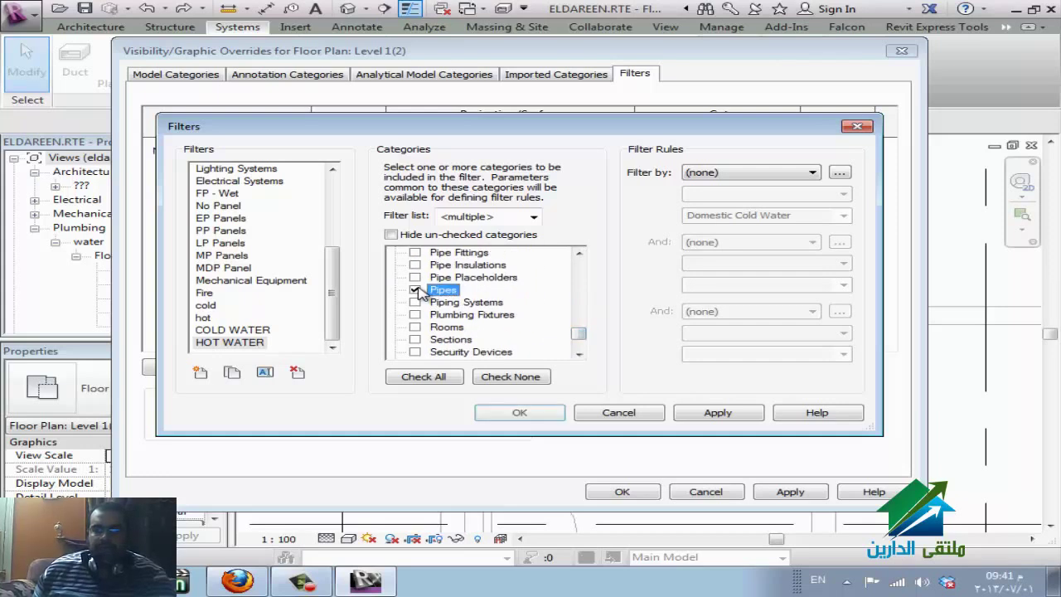
pyautogui.scroll(2, 528, 329)
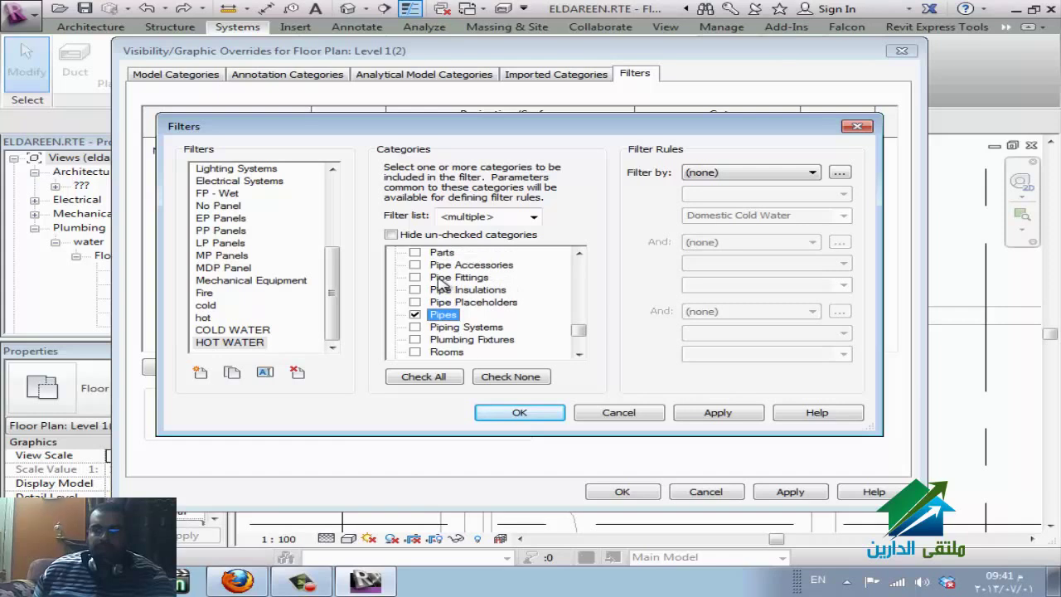
pyautogui.click(414, 277)
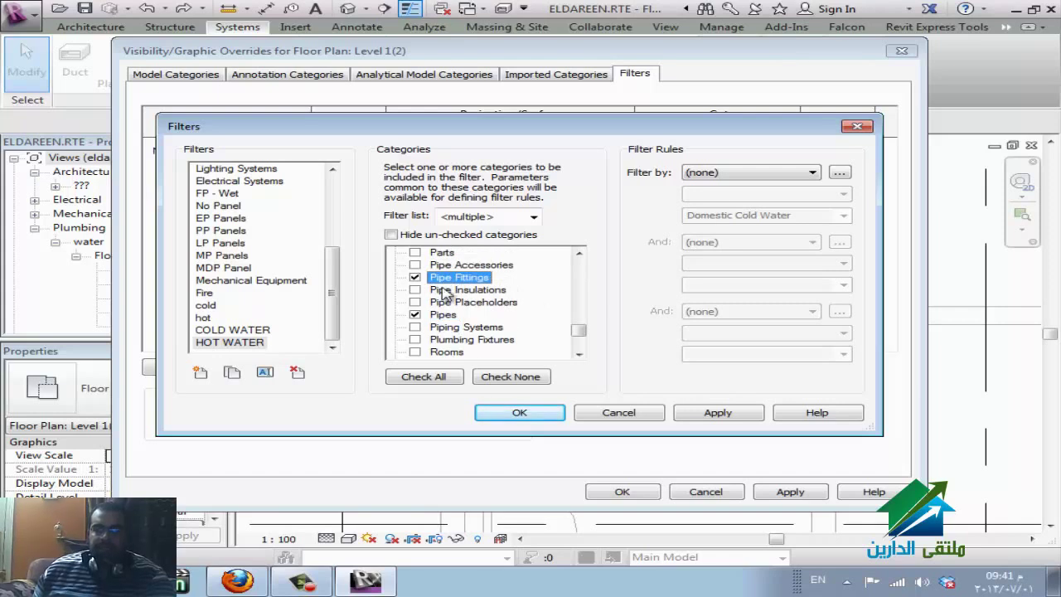
# - Set the HOT WATER rule to System Classification equals Domestic Hot Water and save the filters
pyautogui.click(728, 173)
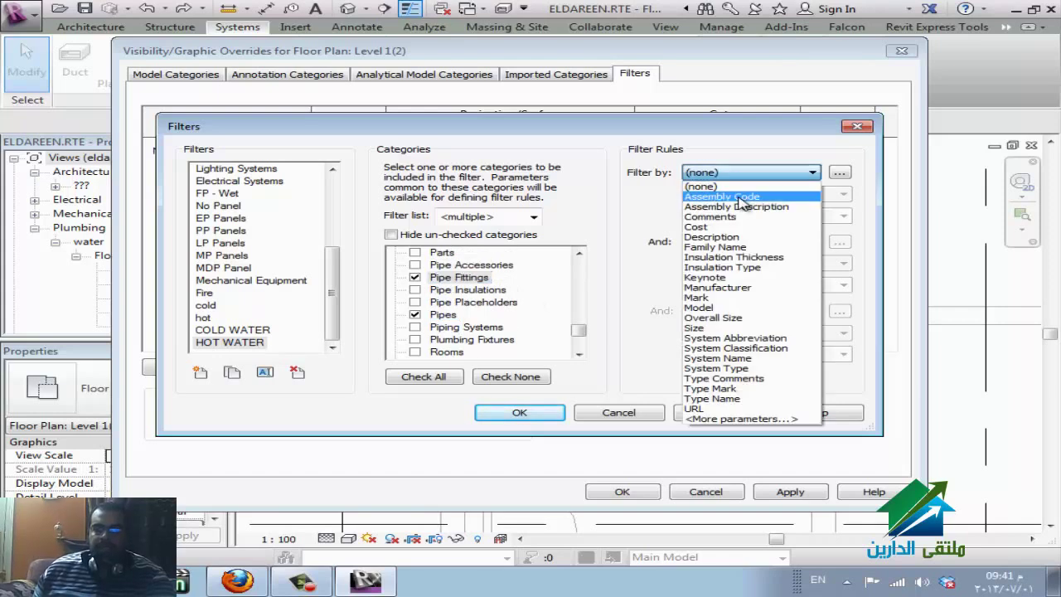
pyautogui.click(758, 349)
pyautogui.click(841, 217)
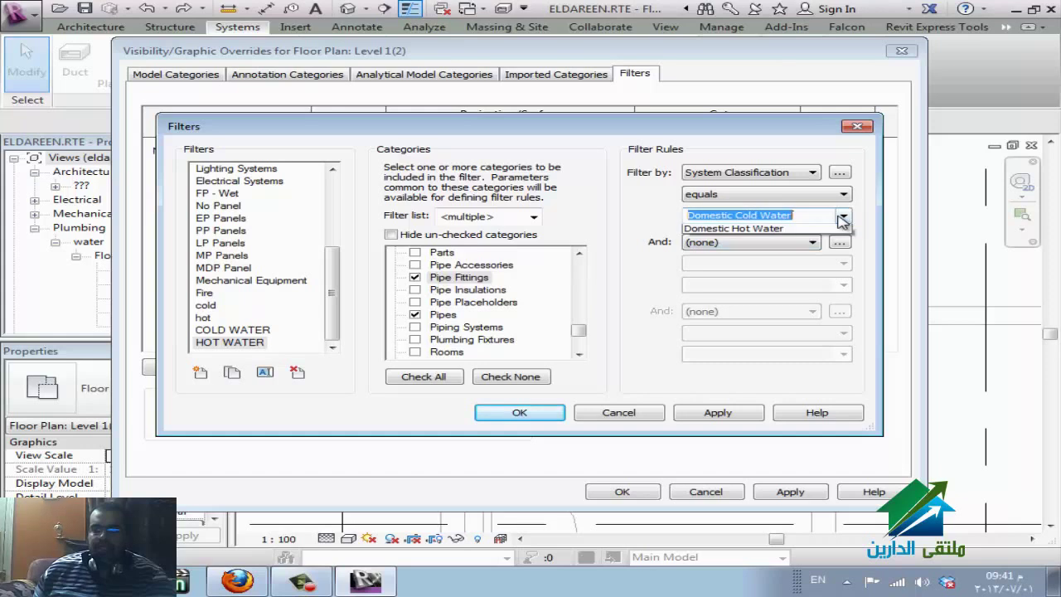
pyautogui.click(733, 239)
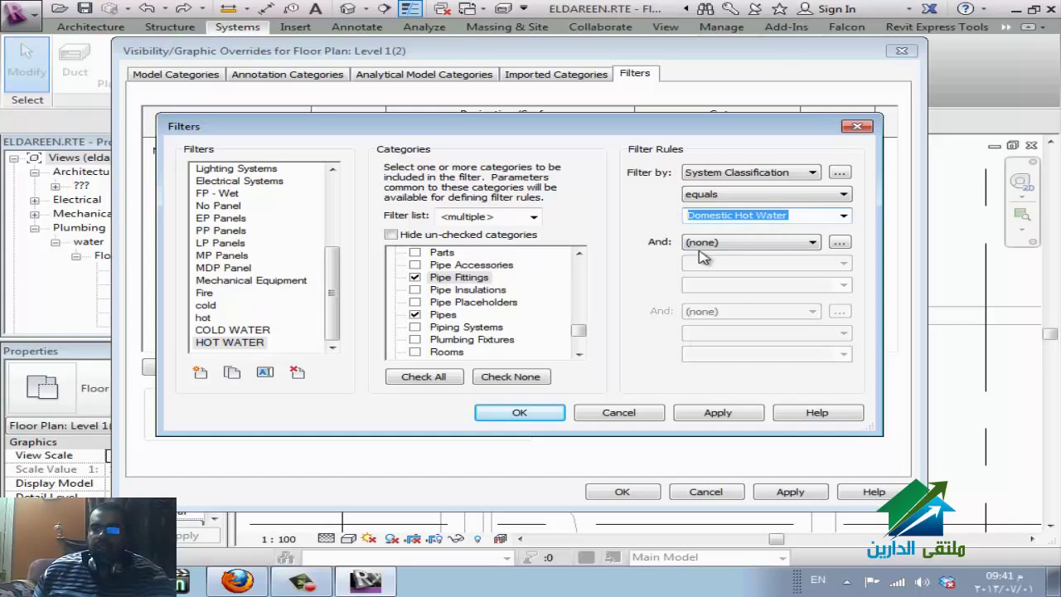
pyautogui.click(737, 174)
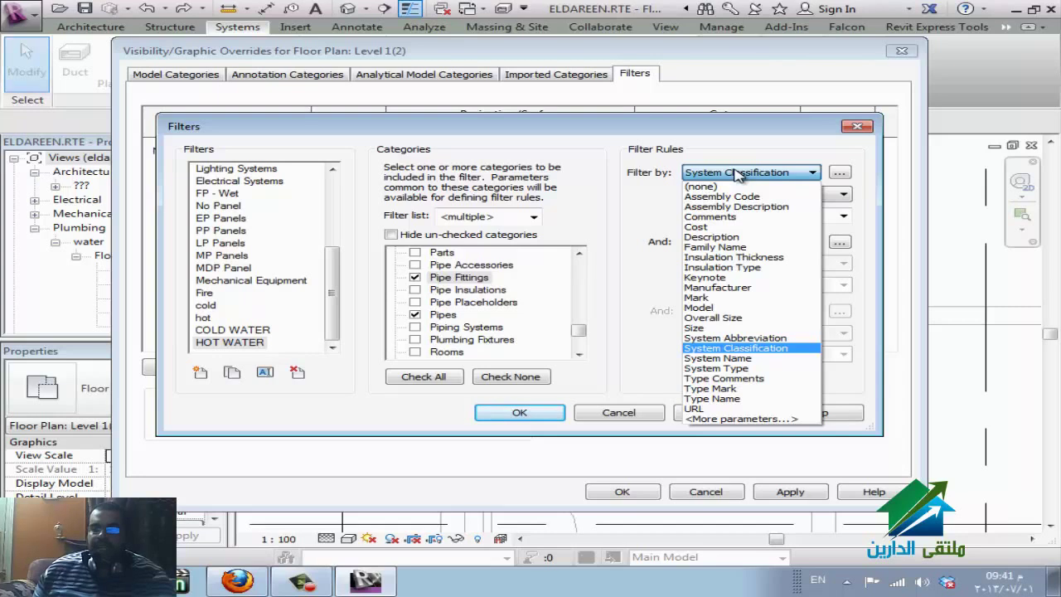
pyautogui.click(736, 174)
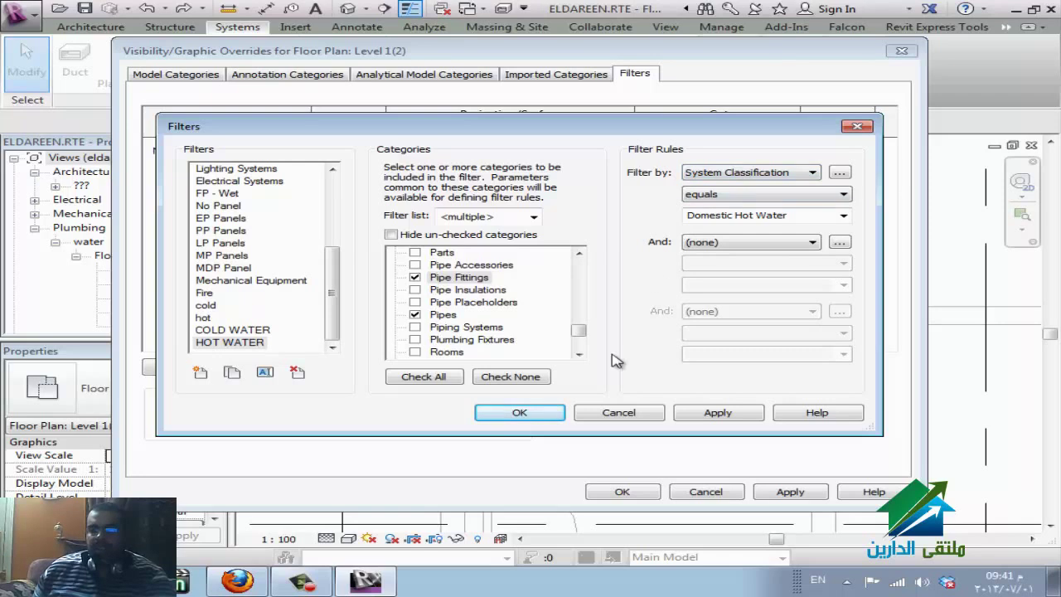
pyautogui.click(534, 414)
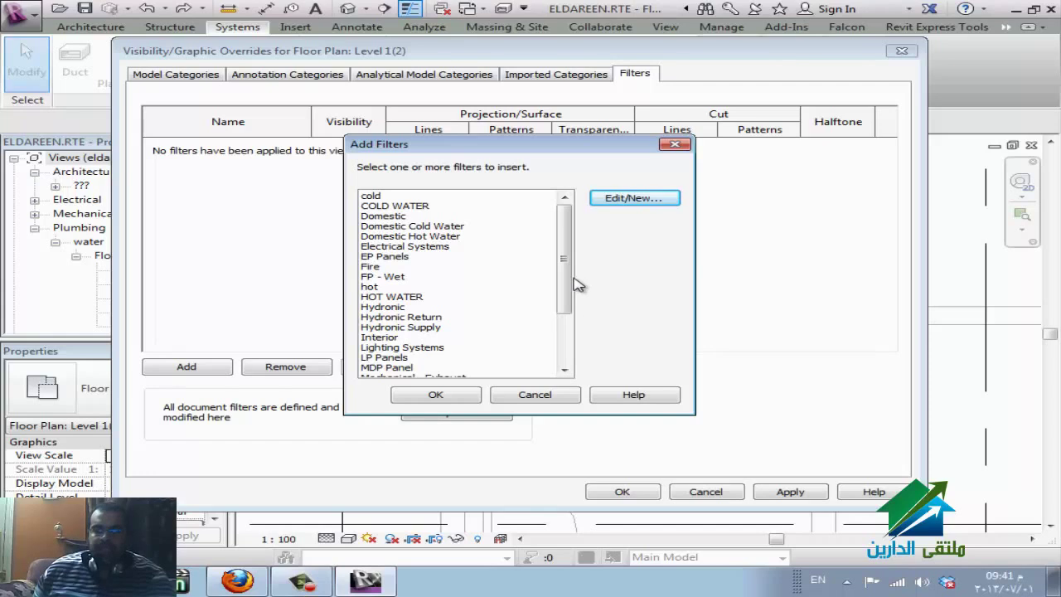
# - Add both the COLD WATER and HOT WATER filters to the Level 1(2) view
pyautogui.click(437, 207)
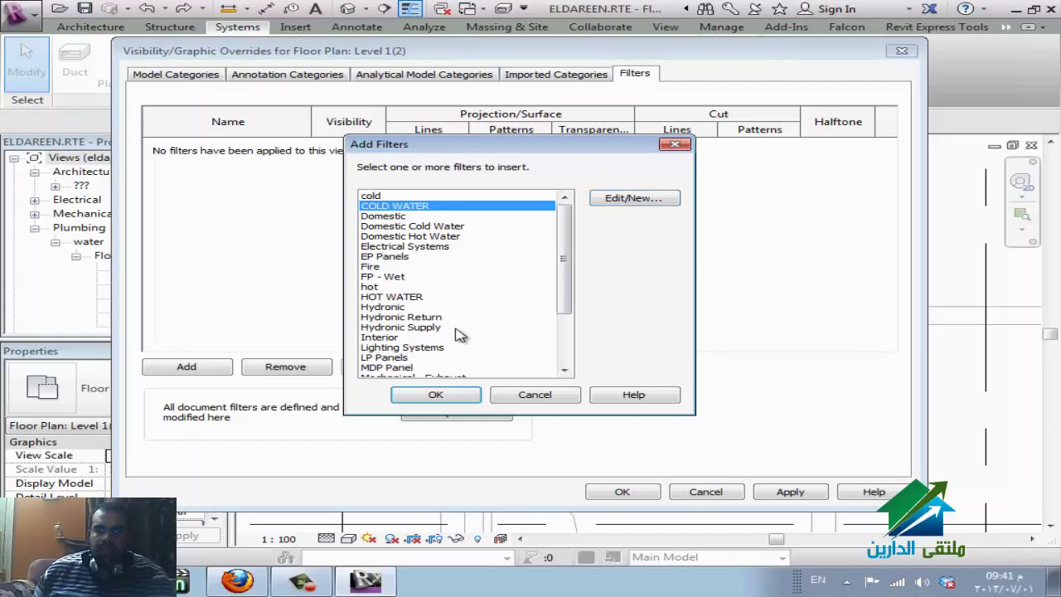
pyautogui.scroll(-1, 460, 334)
pyautogui.scroll(-2, 460, 334)
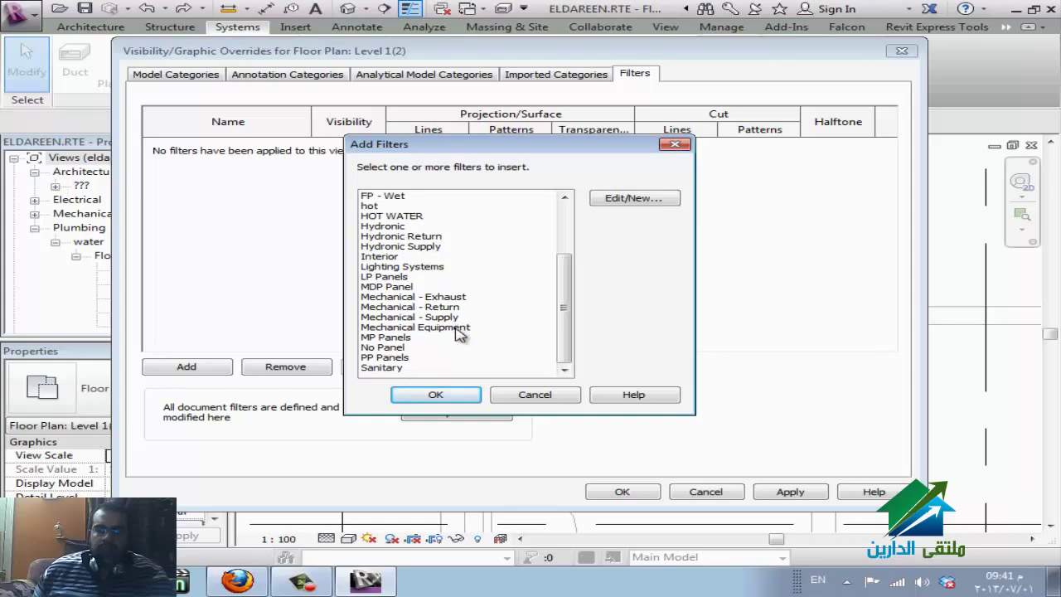
pyautogui.click(406, 217)
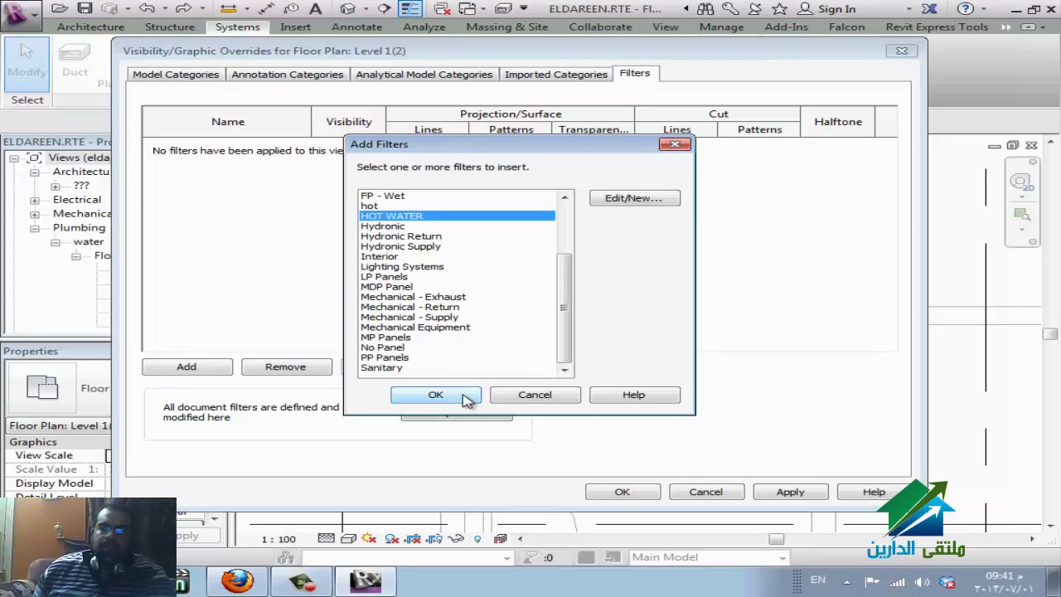
pyautogui.click(436, 395)
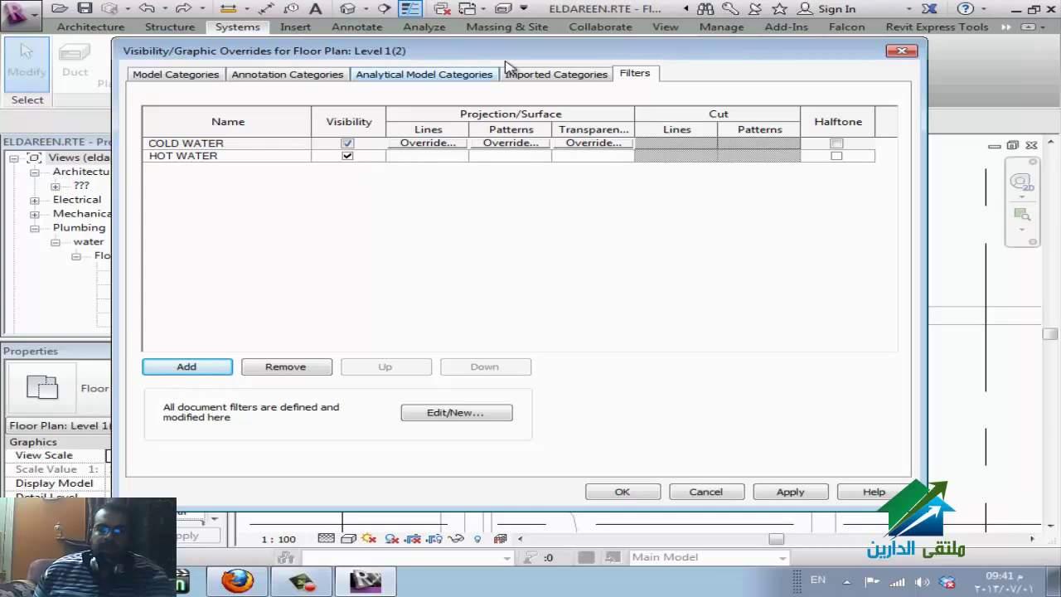
# - Preview the plan with HOT WATER pipes hidden, then make them visible again
pyautogui.moveTo(539, 53); pyautogui.dragTo(889, 83)
pyautogui.moveTo(675, 79); pyautogui.dragTo(702, 89)
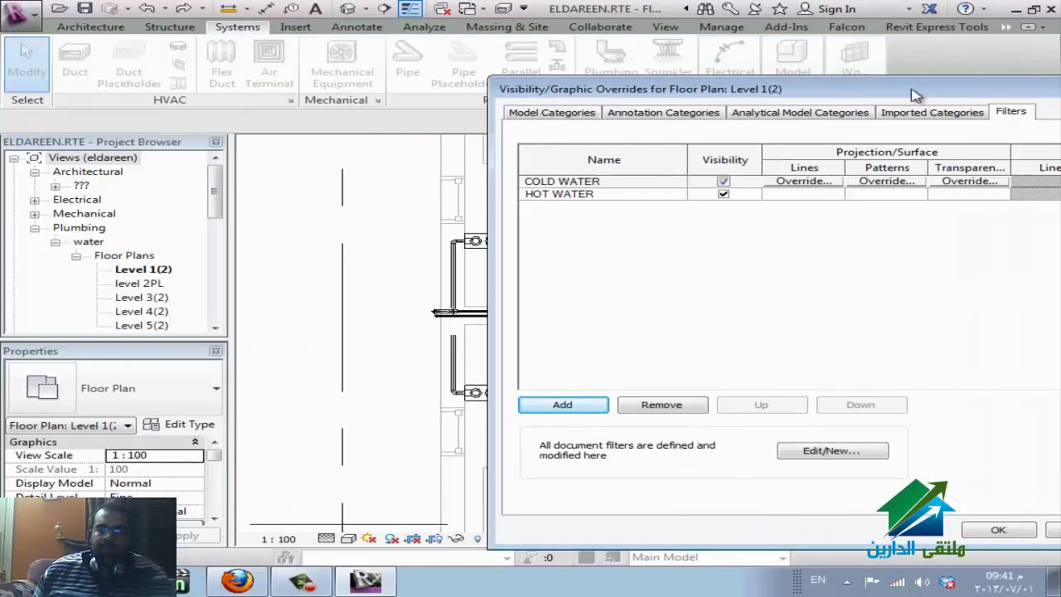
pyautogui.click(723, 194)
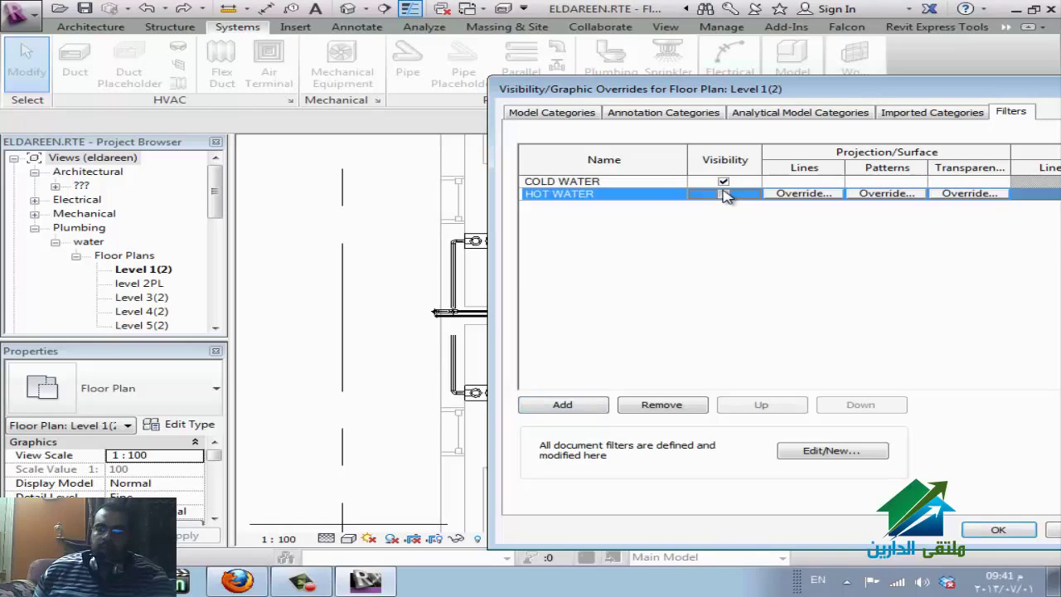
pyautogui.moveTo(821, 92); pyautogui.dragTo(381, 46)
pyautogui.click(726, 483)
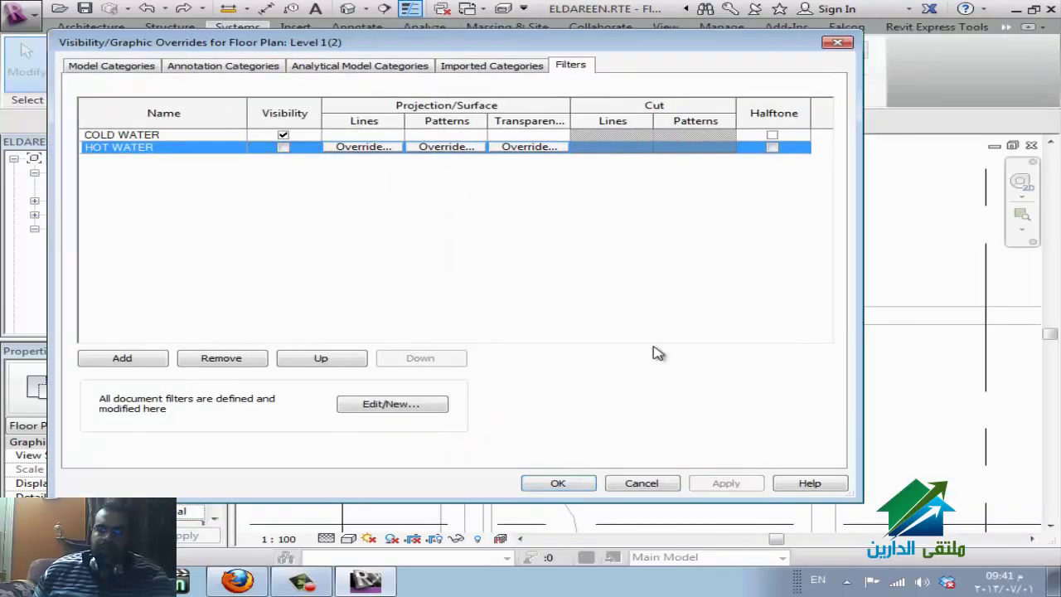
pyautogui.moveTo(686, 43); pyautogui.dragTo(704, 81)
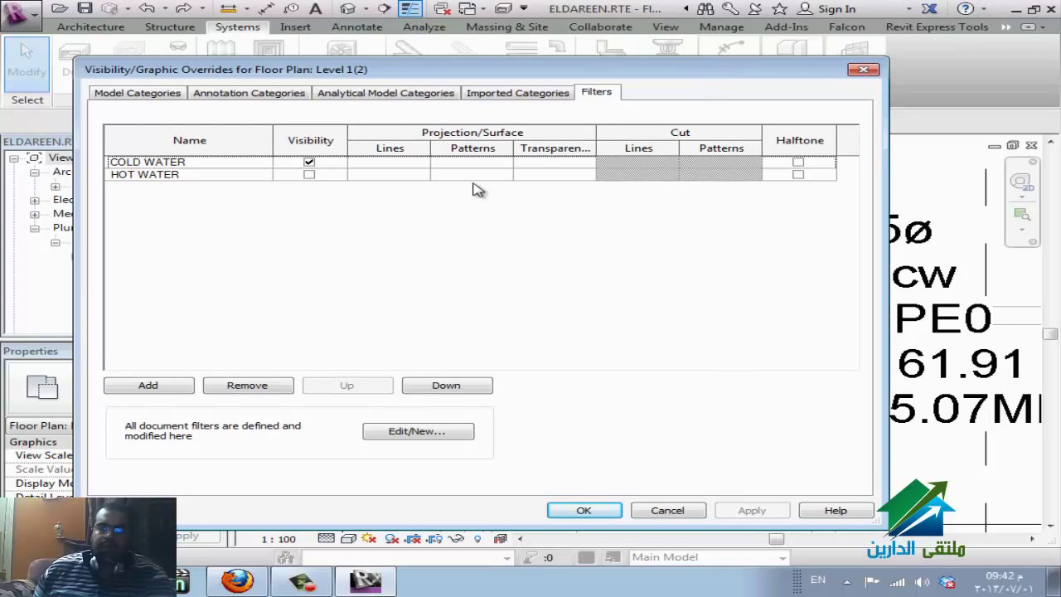
pyautogui.click(310, 178)
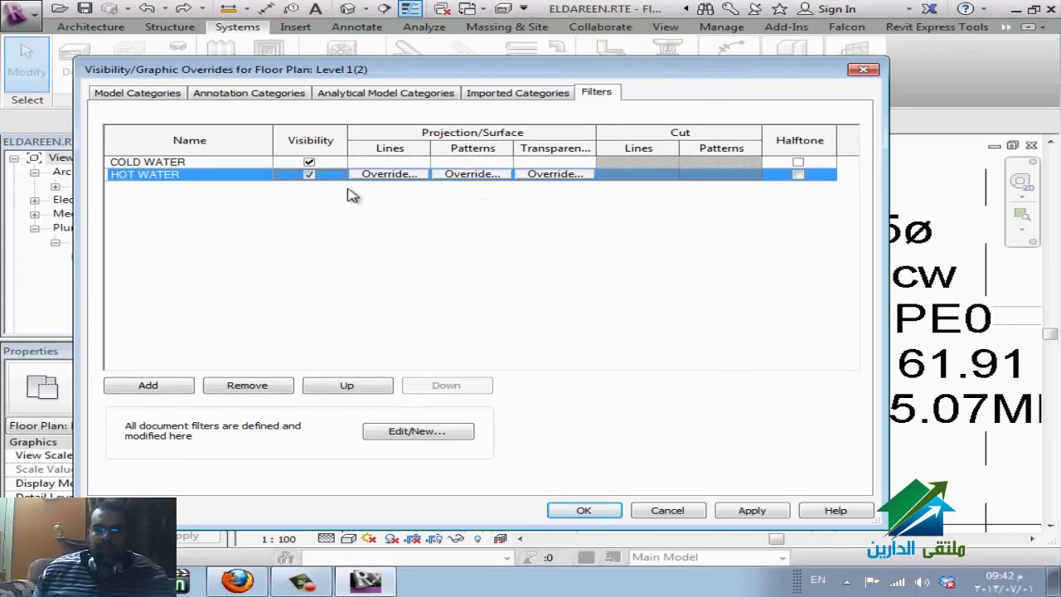
pyautogui.click(397, 162)
# - Give the COLD WATER filter blue projection lines
pyautogui.click(394, 162)
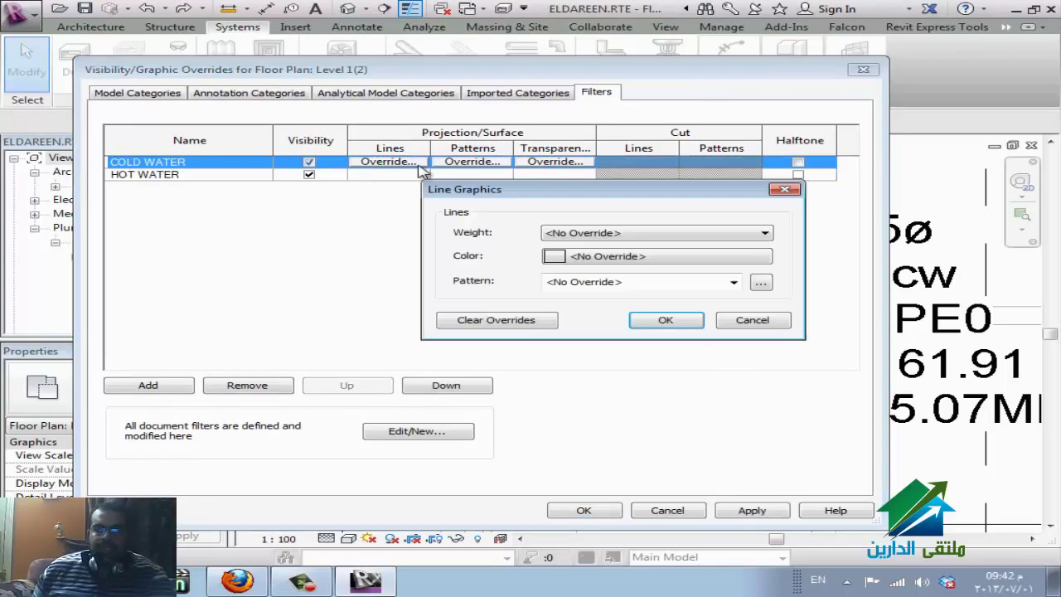
pyautogui.click(642, 256)
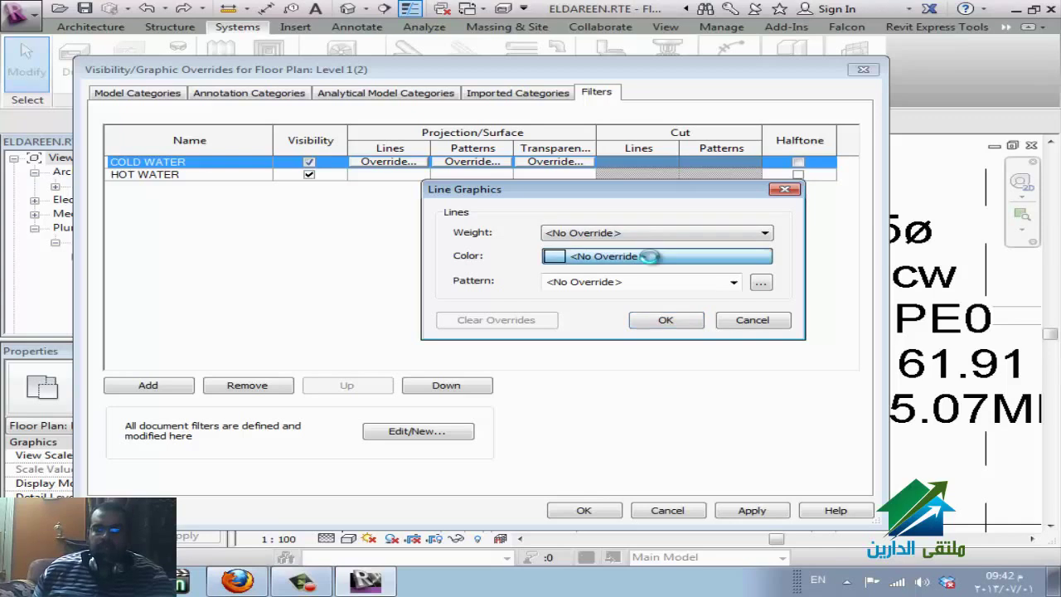
pyautogui.click(532, 277)
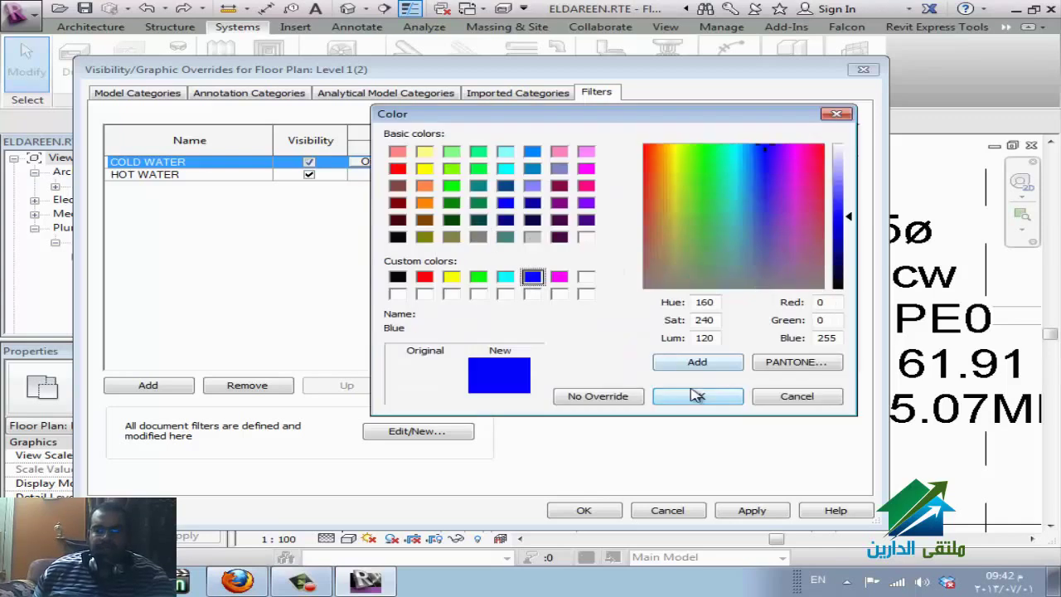
pyautogui.click(656, 395)
pyautogui.click(657, 323)
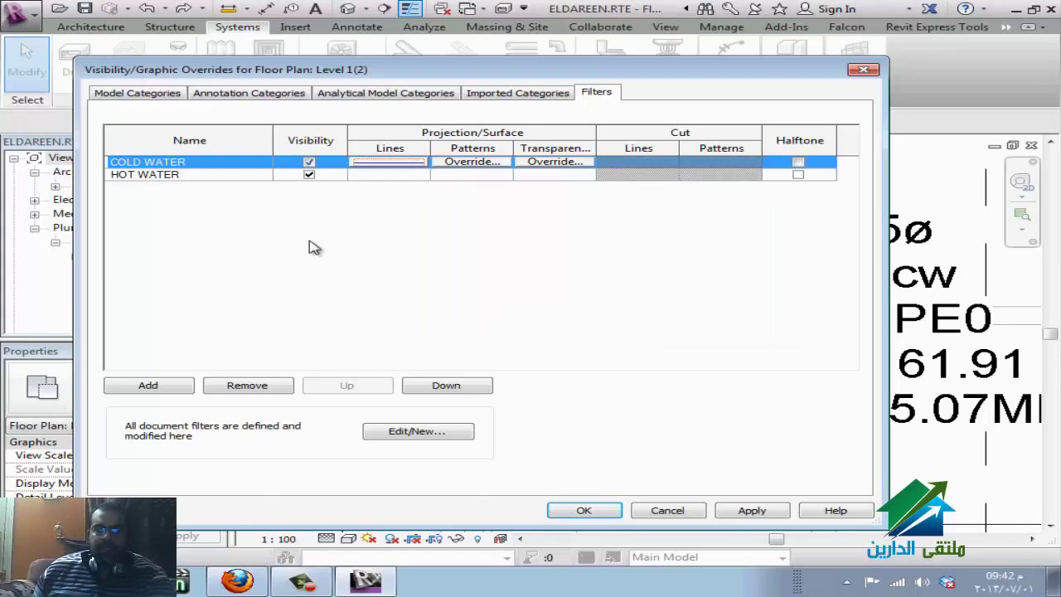
# - Give the HOT WATER filter red projection lines with a heavier line weight
pyautogui.click(292, 176)
pyautogui.click(367, 175)
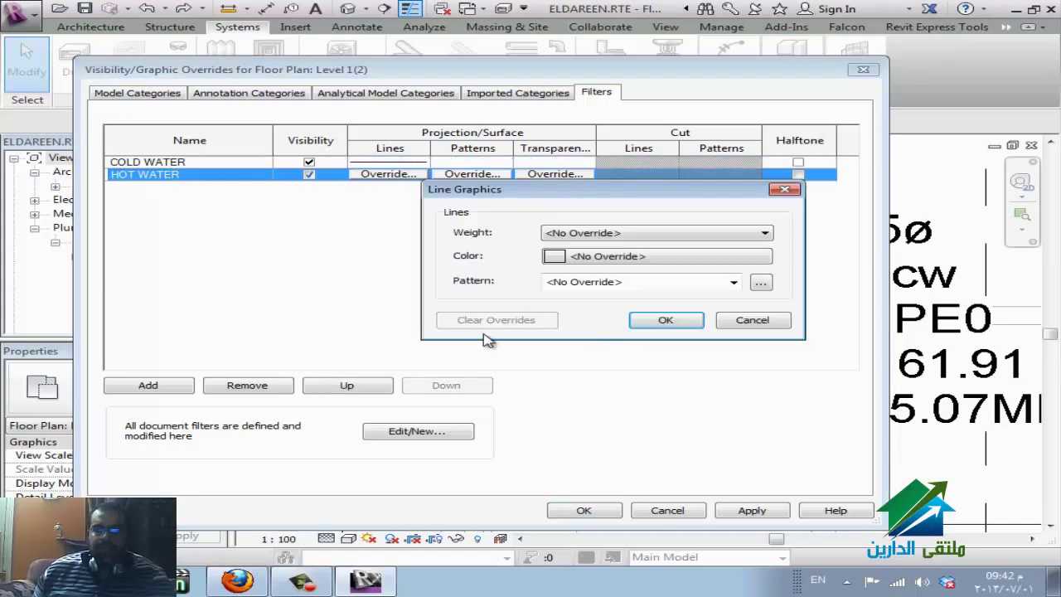
pyautogui.click(636, 264)
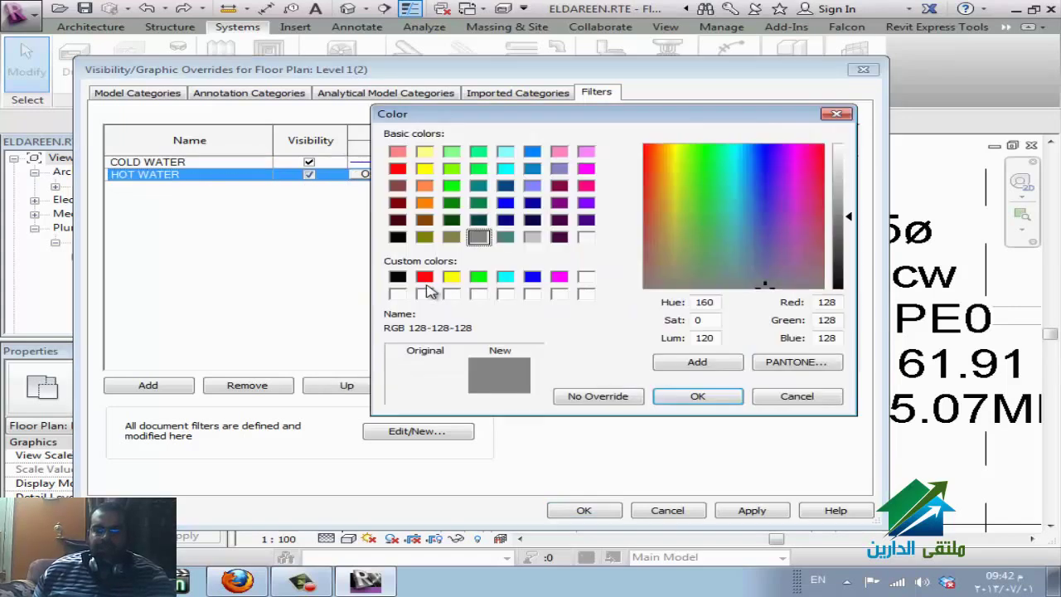
pyautogui.click(424, 277)
pyautogui.click(713, 398)
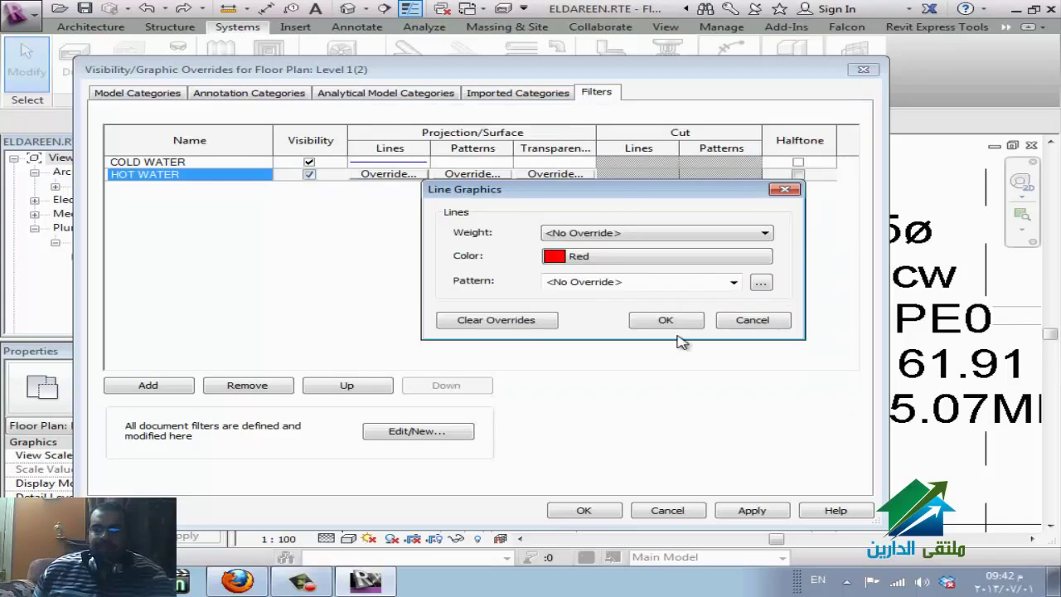
pyautogui.click(598, 236)
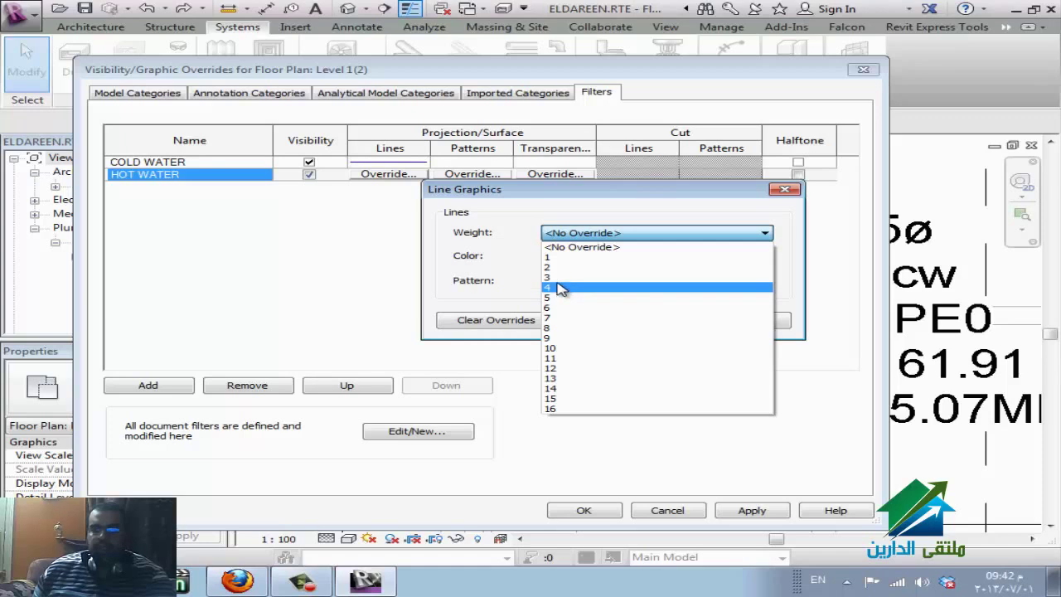
pyautogui.click(557, 277)
pyautogui.click(685, 326)
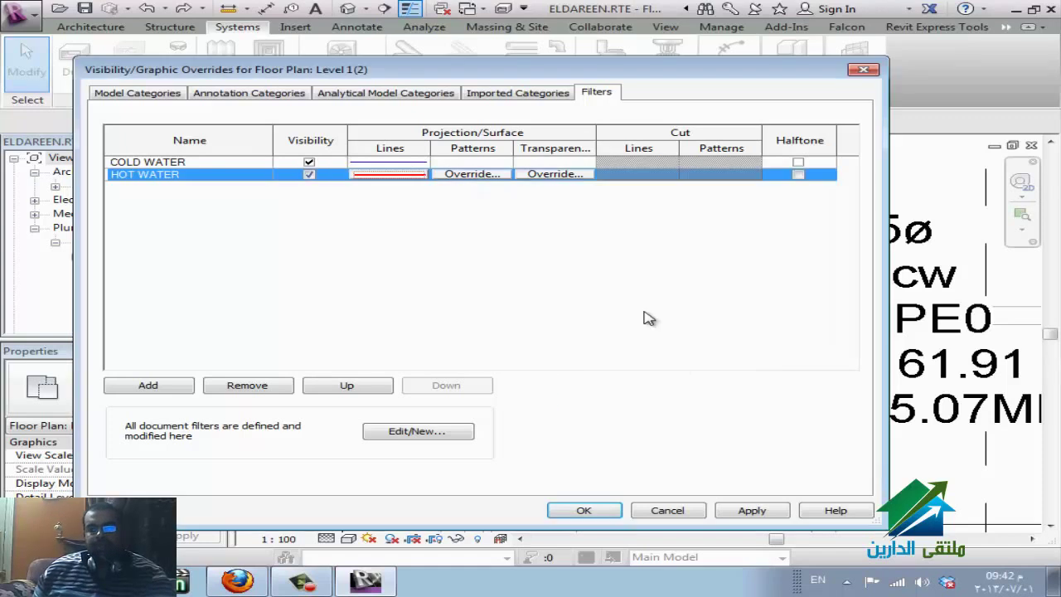
# - Leave COLD WATER transparency unchanged and accept the overrides to return to the plan
pyautogui.click(583, 163)
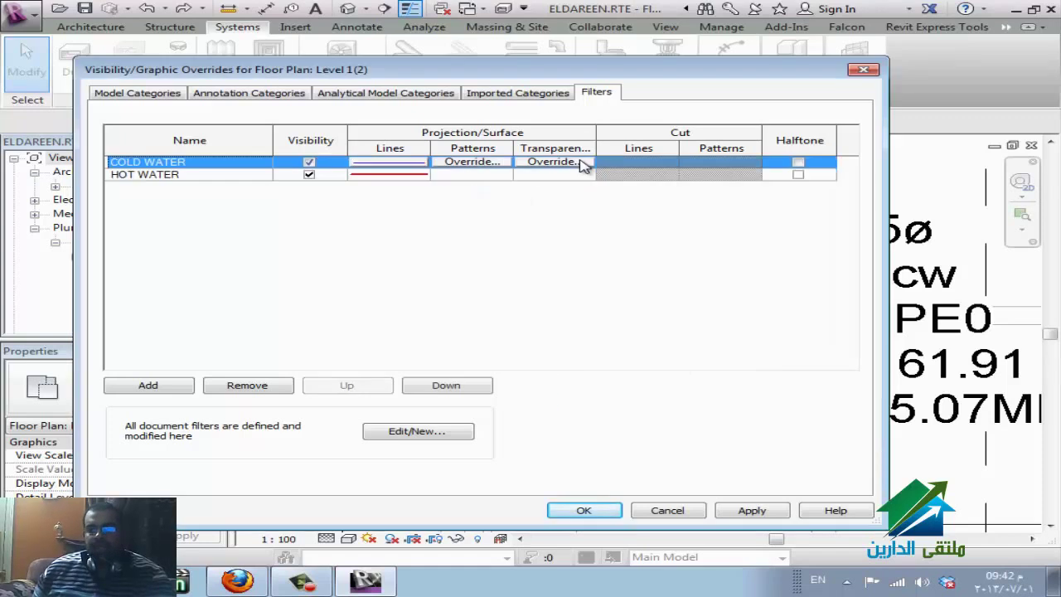
pyautogui.click(583, 163)
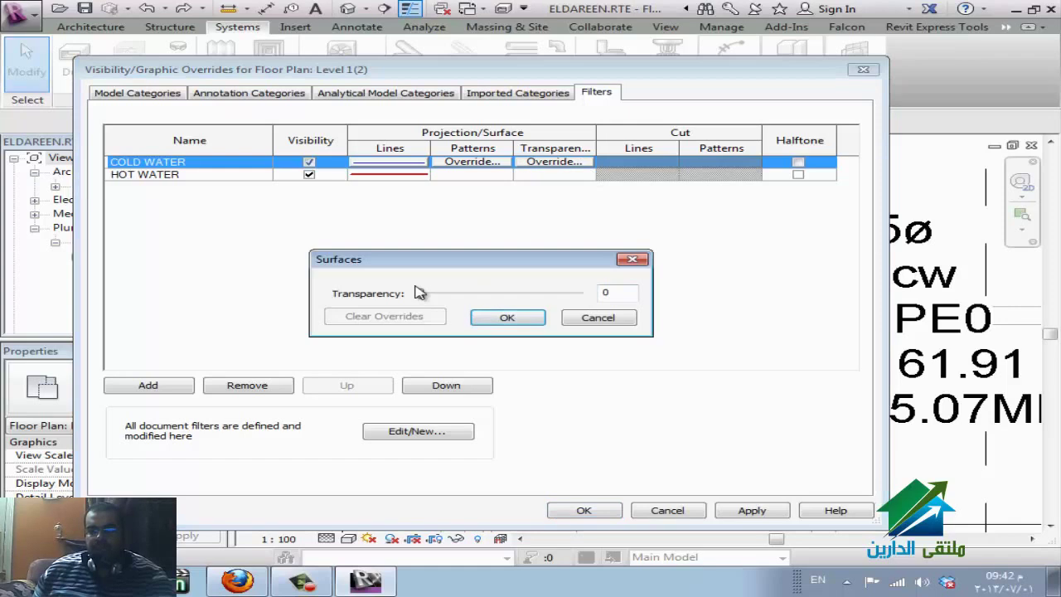
pyautogui.click(614, 319)
pyautogui.click(602, 511)
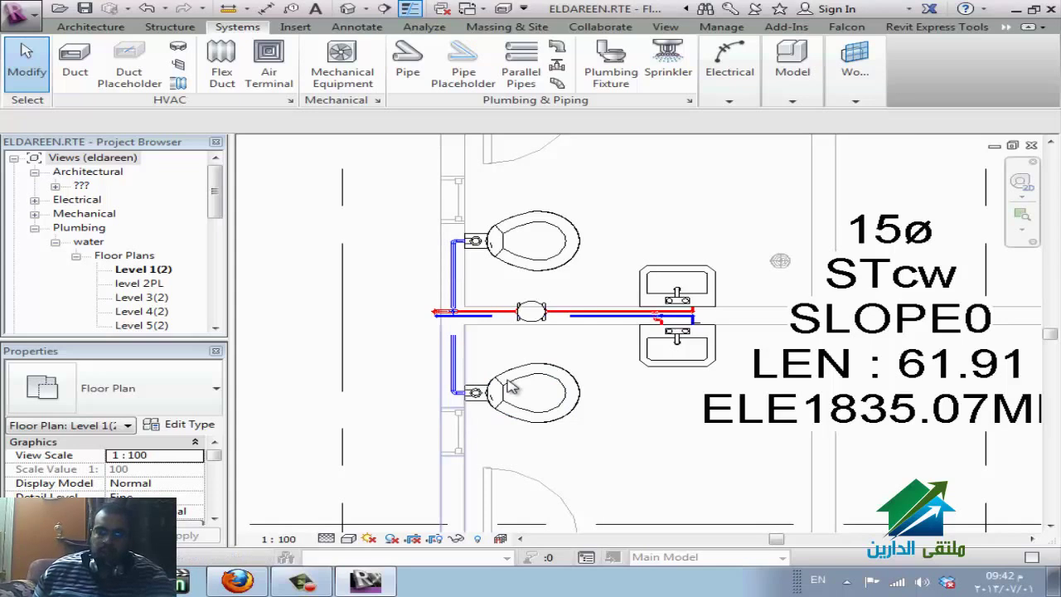
pyautogui.scroll(2, 452, 384)
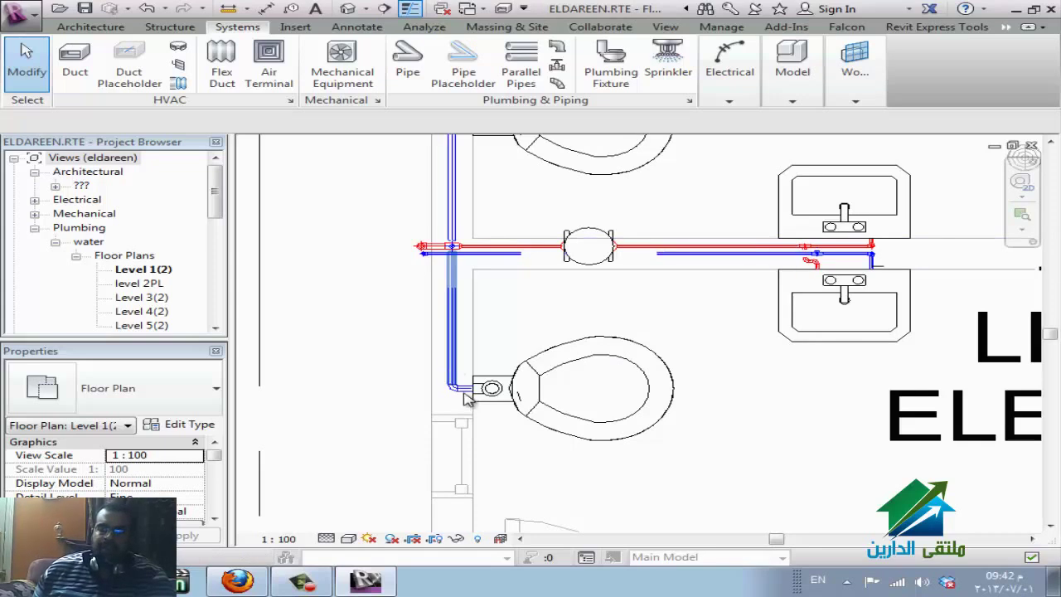
pyautogui.scroll(-2, 373, 514)
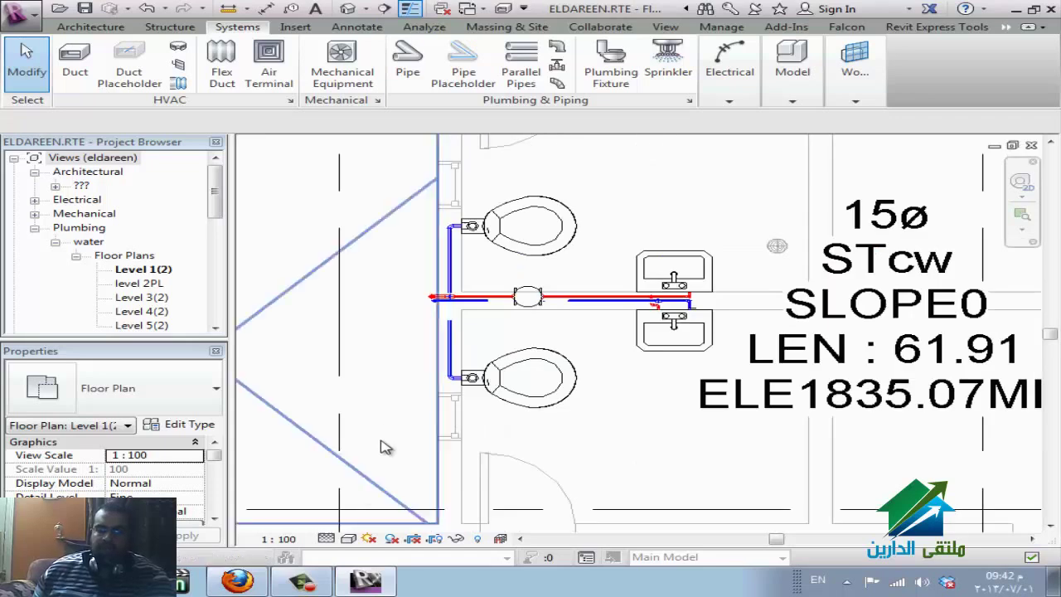
pyautogui.click(236, 580)
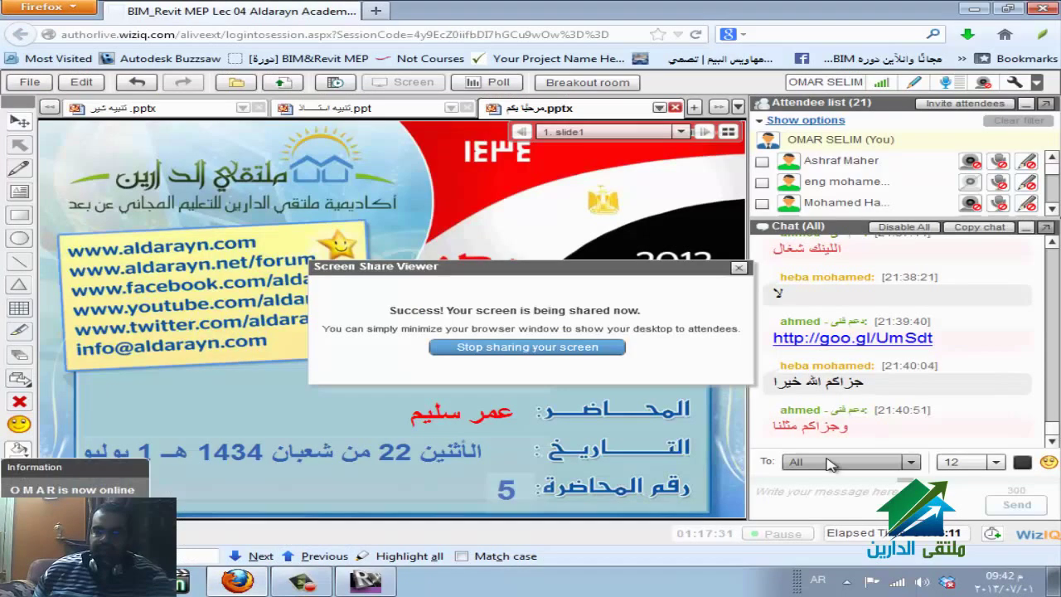
pyautogui.click(364, 580)
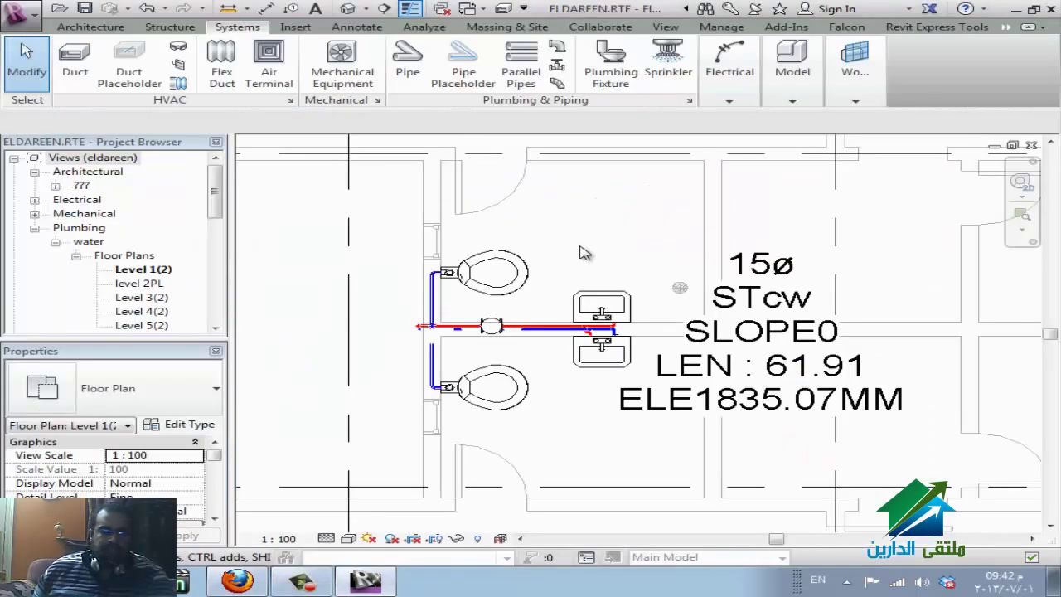
# - Create a new view filter named DUCT SUPP from the Level 1 visibility/graphic overrides
pyautogui.press('v')
pyautogui.press('v')
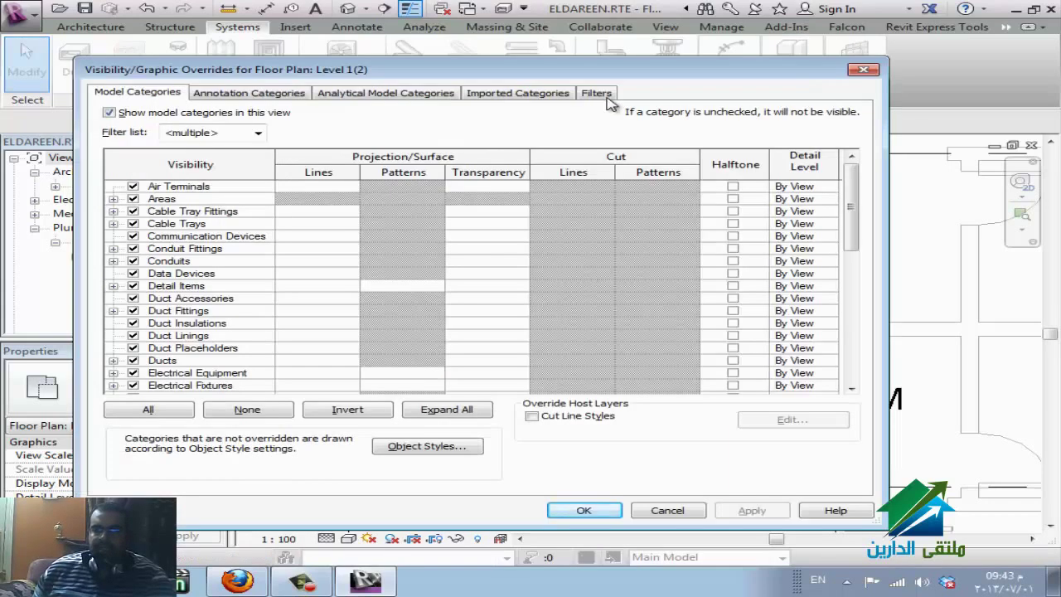
pyautogui.click(608, 98)
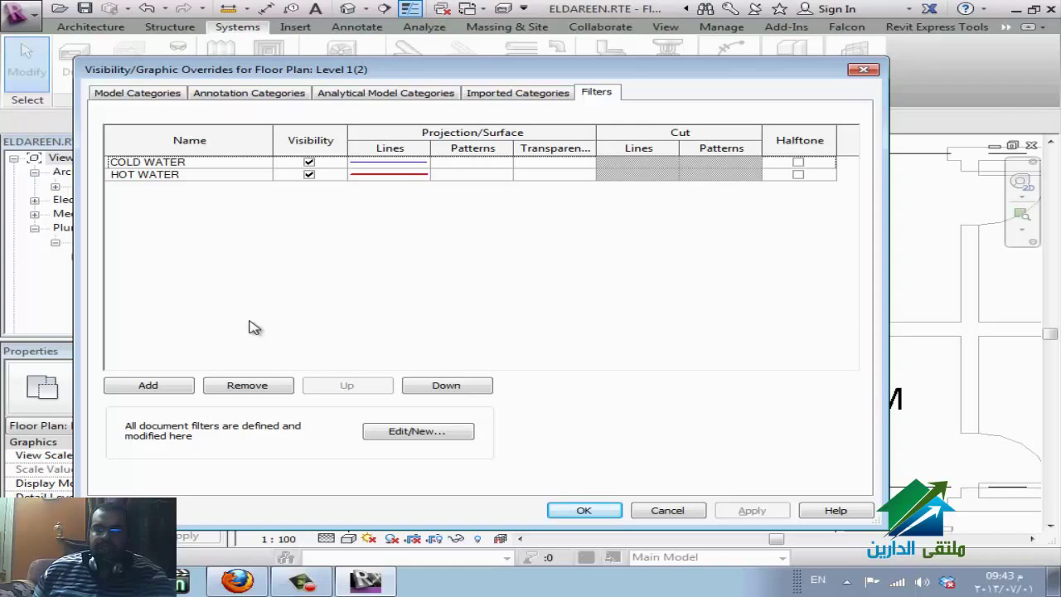
pyautogui.click(188, 389)
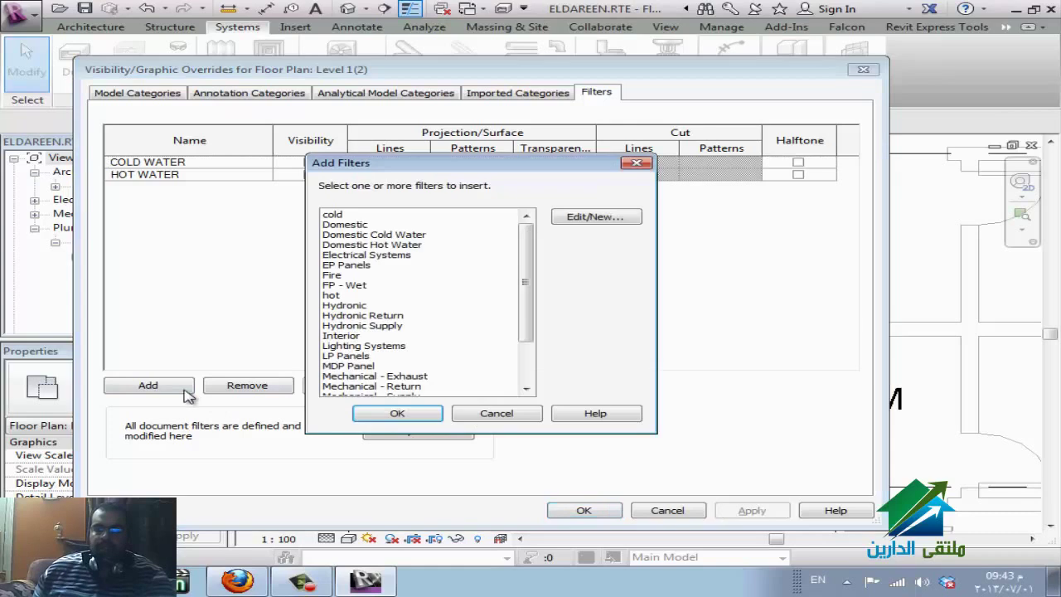
pyautogui.click(613, 218)
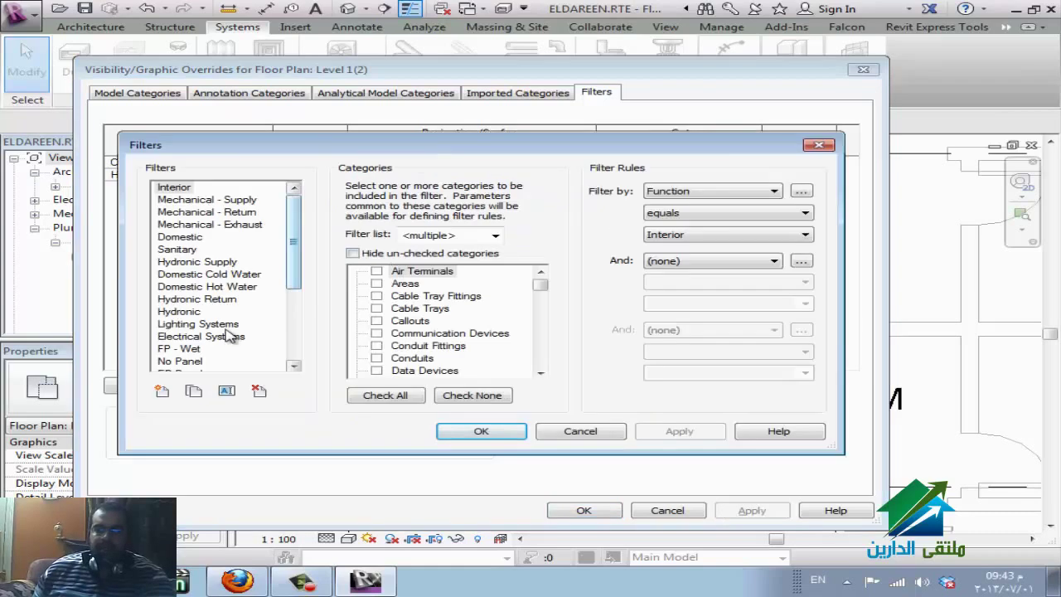
pyautogui.click(162, 390)
pyautogui.write('D')
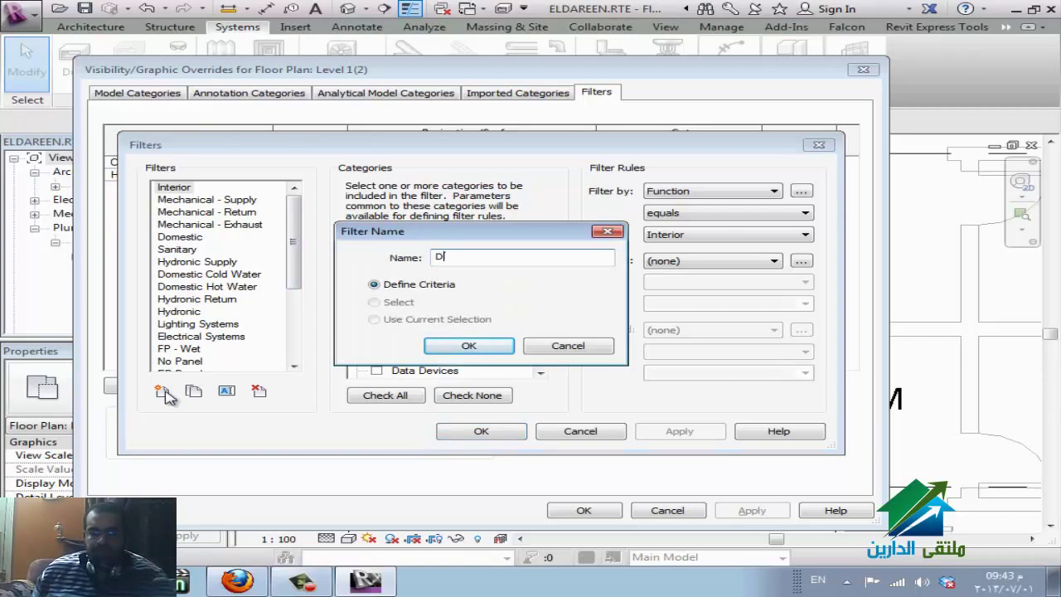
pyautogui.write('UCT')
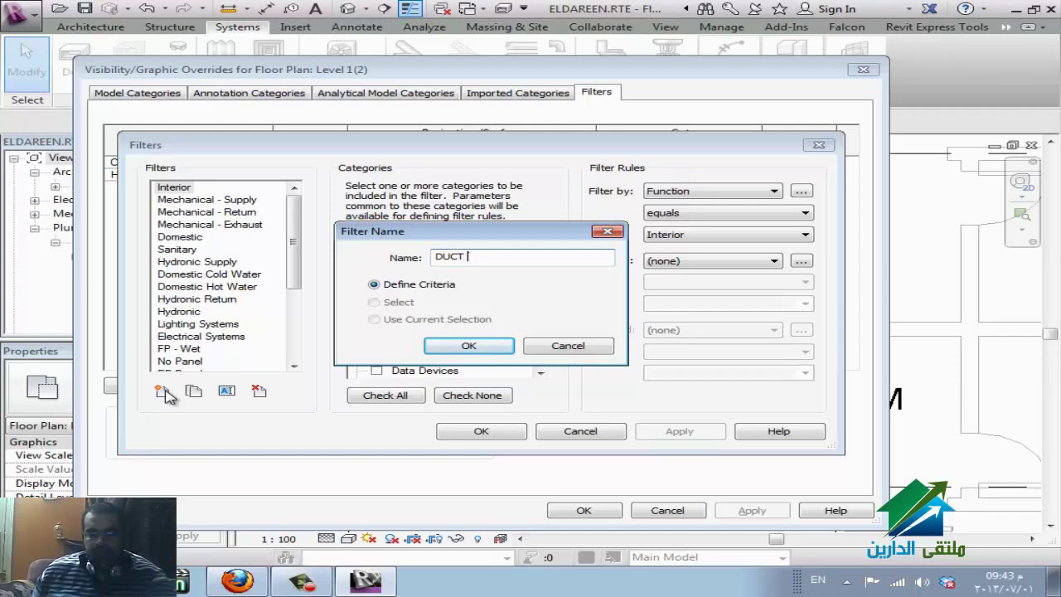
pyautogui.write(' SUPP')
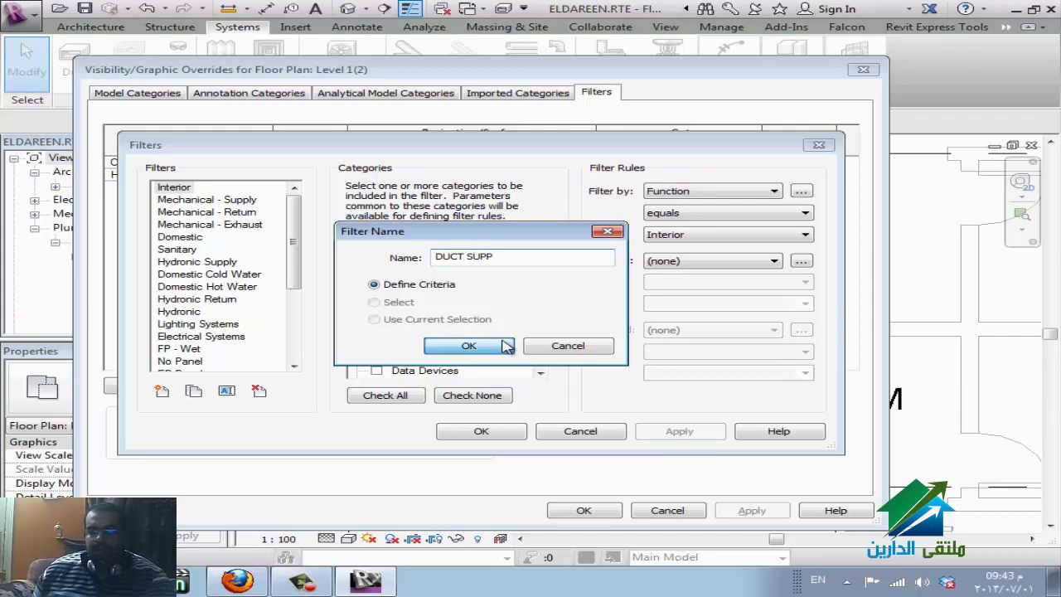
pyautogui.click(497, 346)
# - Limit the DUCT SUPP filter categories to Ducts and Duct Fittings
pyautogui.scroll(-3, 439, 356)
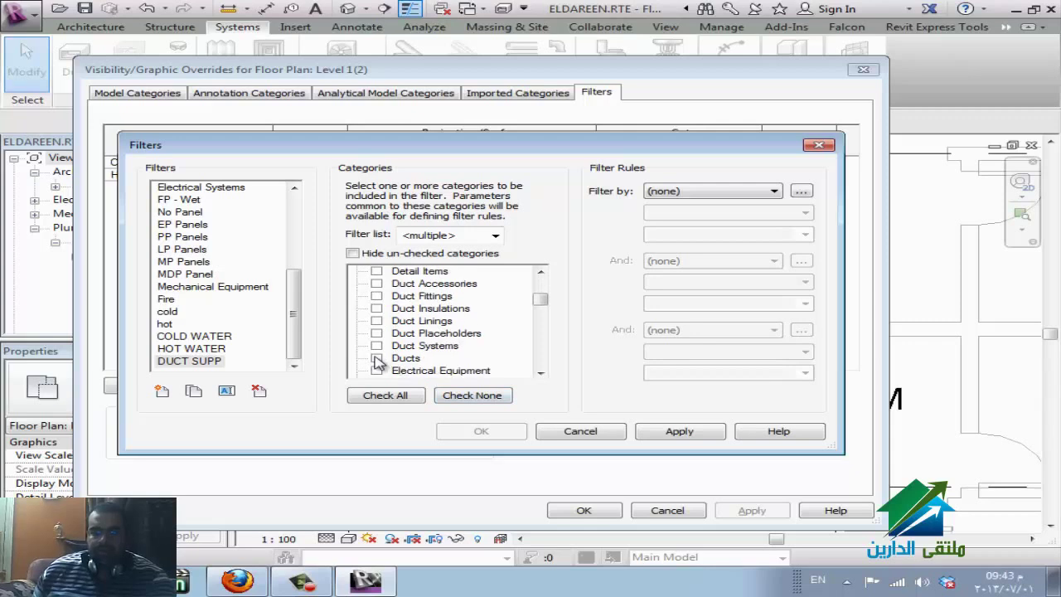
pyautogui.click(377, 357)
pyautogui.click(376, 346)
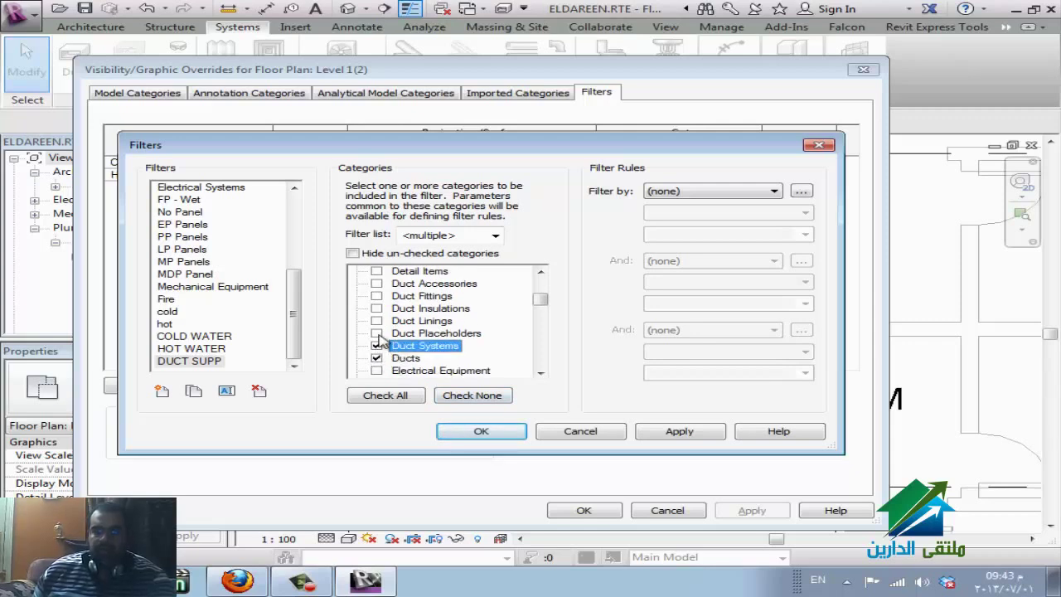
pyautogui.click(376, 346)
pyautogui.click(377, 297)
# - Give DUCT SUPP the rule System Type equals Supply Air
pyautogui.click(731, 191)
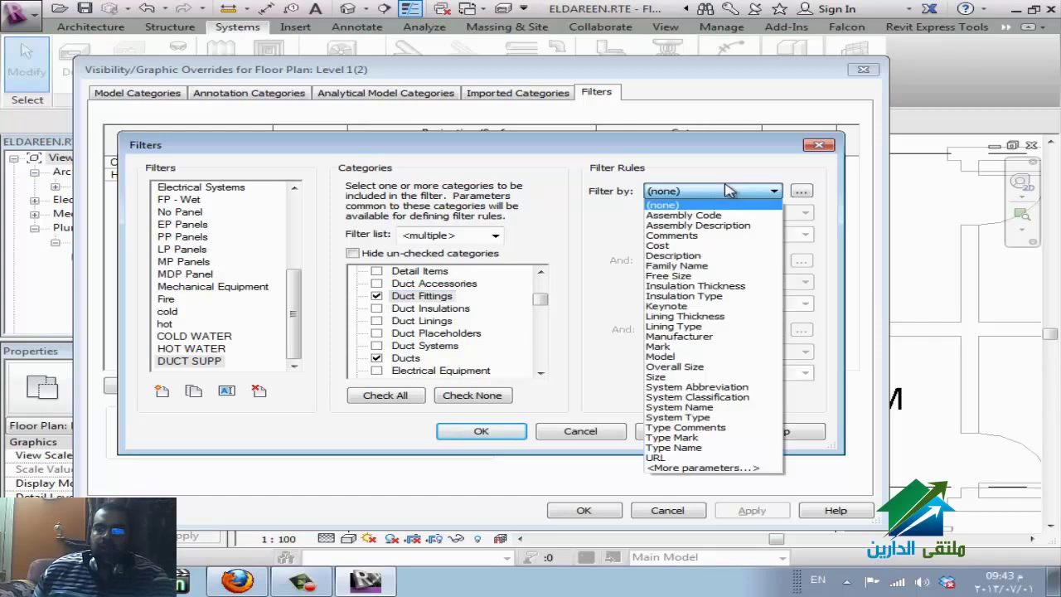
pyautogui.click(696, 447)
pyautogui.click(797, 218)
pyautogui.click(797, 215)
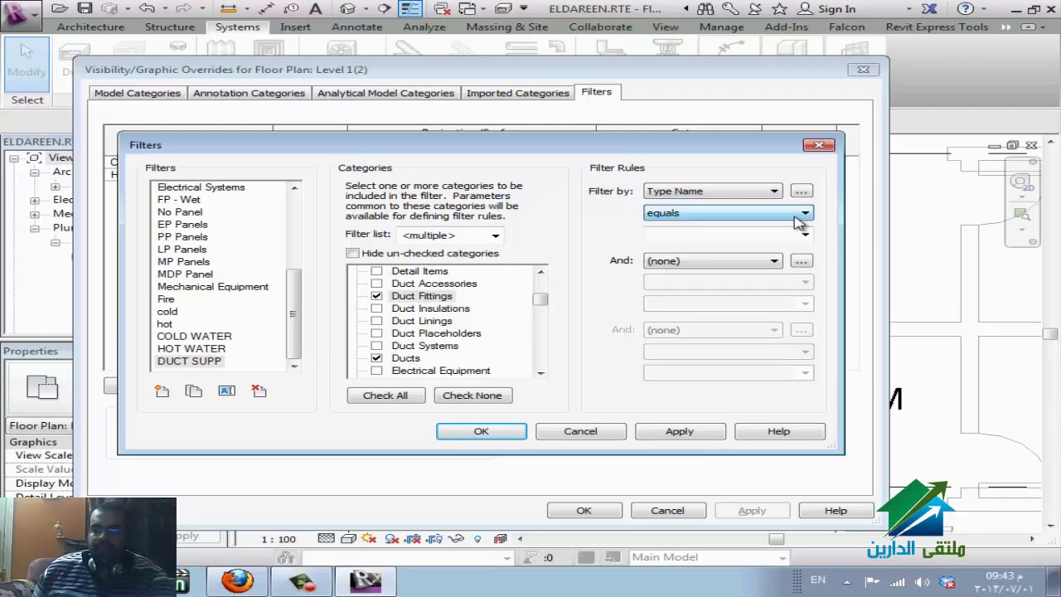
pyautogui.click(805, 235)
pyautogui.click(804, 235)
pyautogui.click(733, 194)
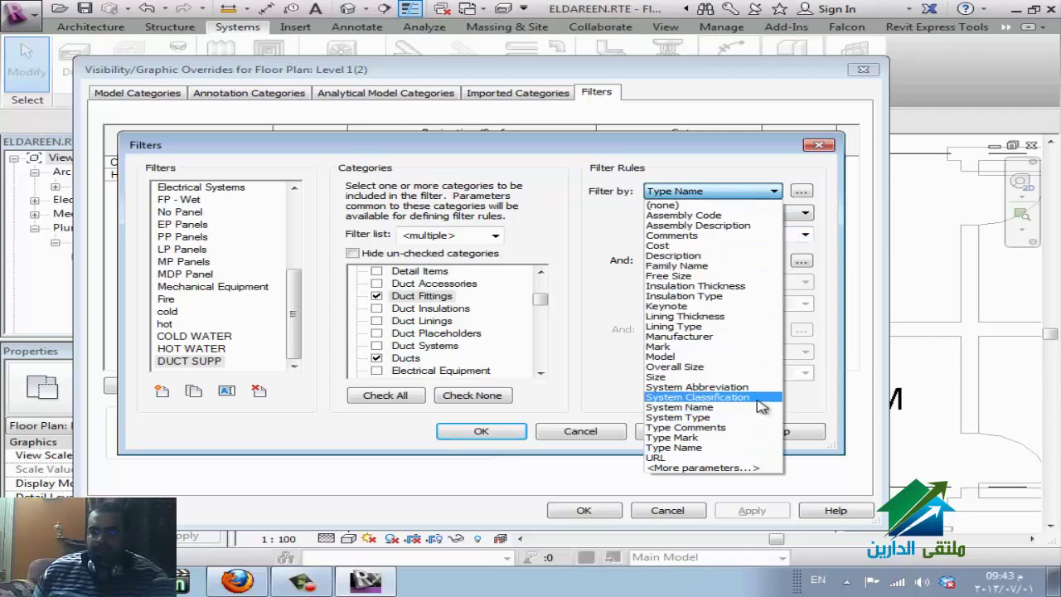
pyautogui.click(740, 421)
pyautogui.click(779, 236)
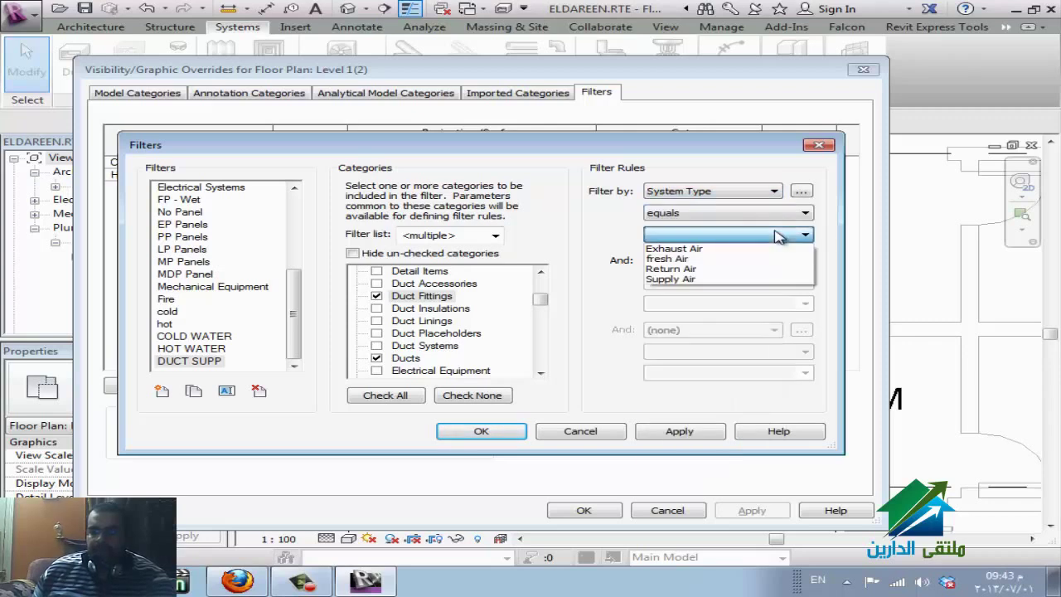
pyautogui.click(675, 279)
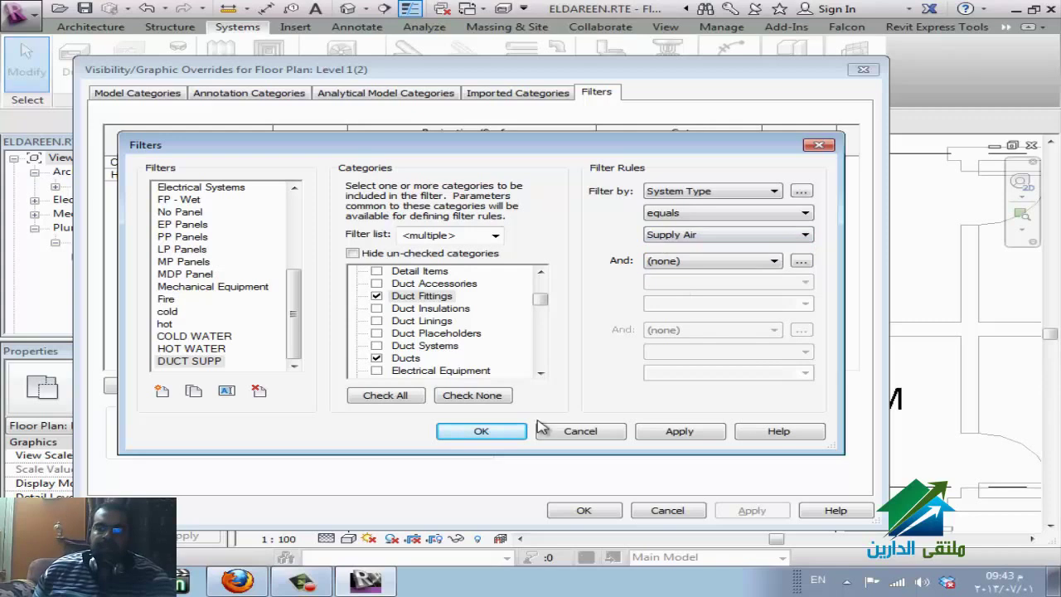
pyautogui.click(481, 433)
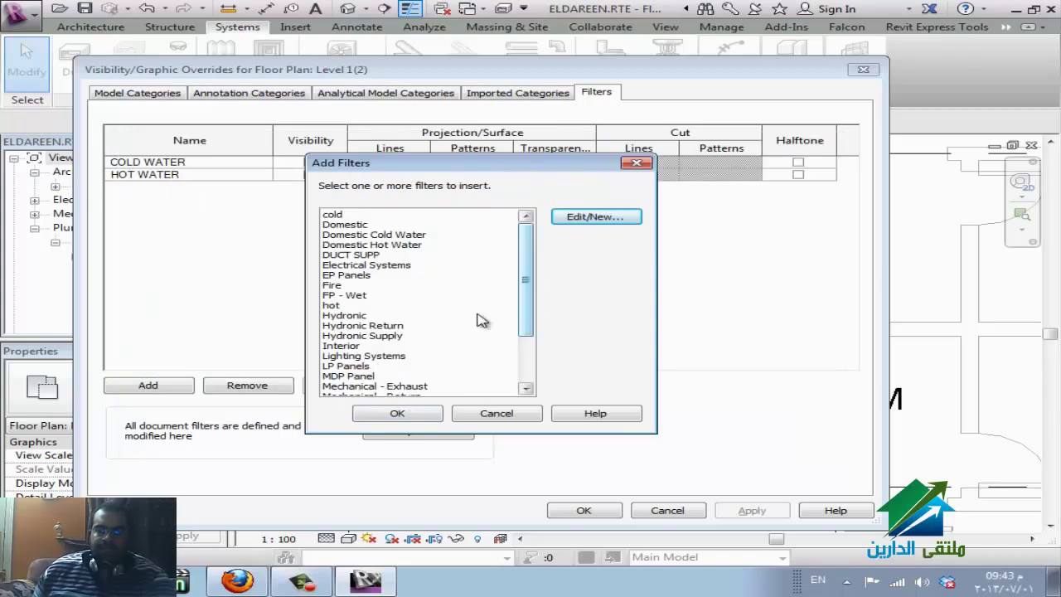
# - Add DUCT SUPP to the Level 1 plan's view filters and apply
pyautogui.click(366, 256)
pyautogui.click(393, 412)
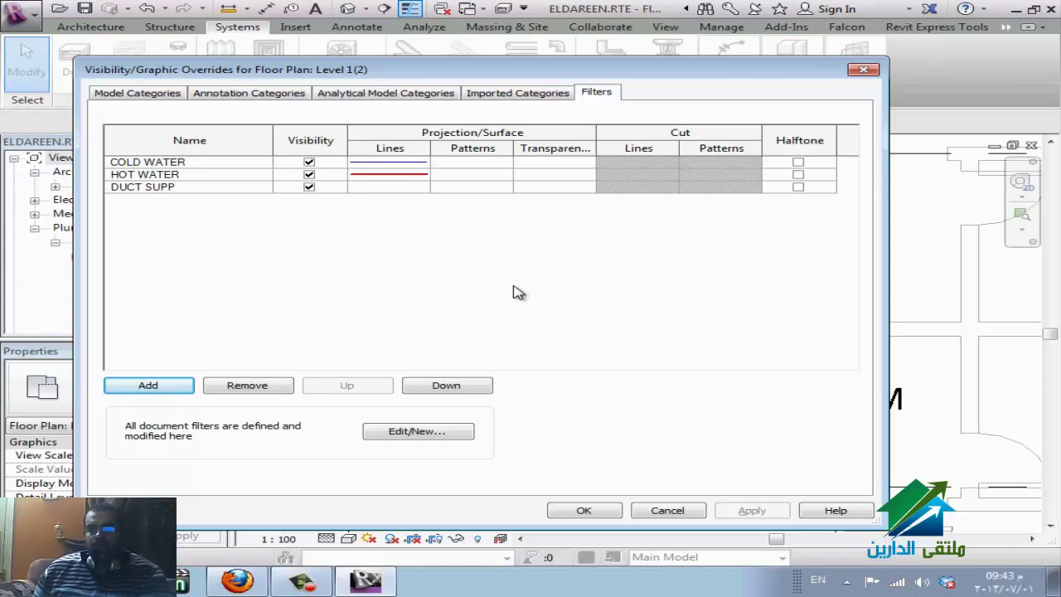
pyautogui.click(596, 509)
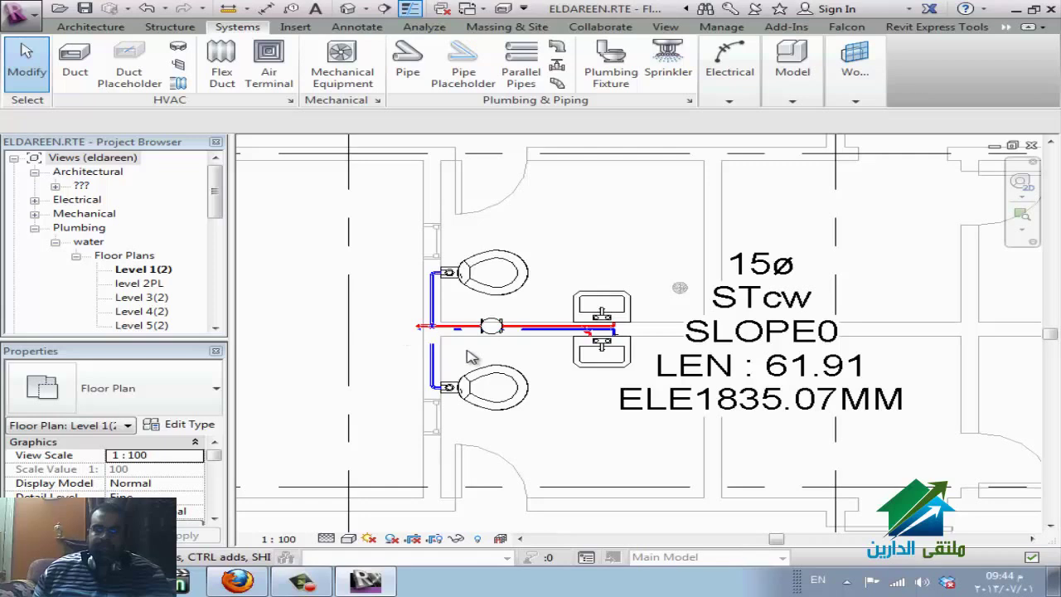
pyautogui.click(301, 580)
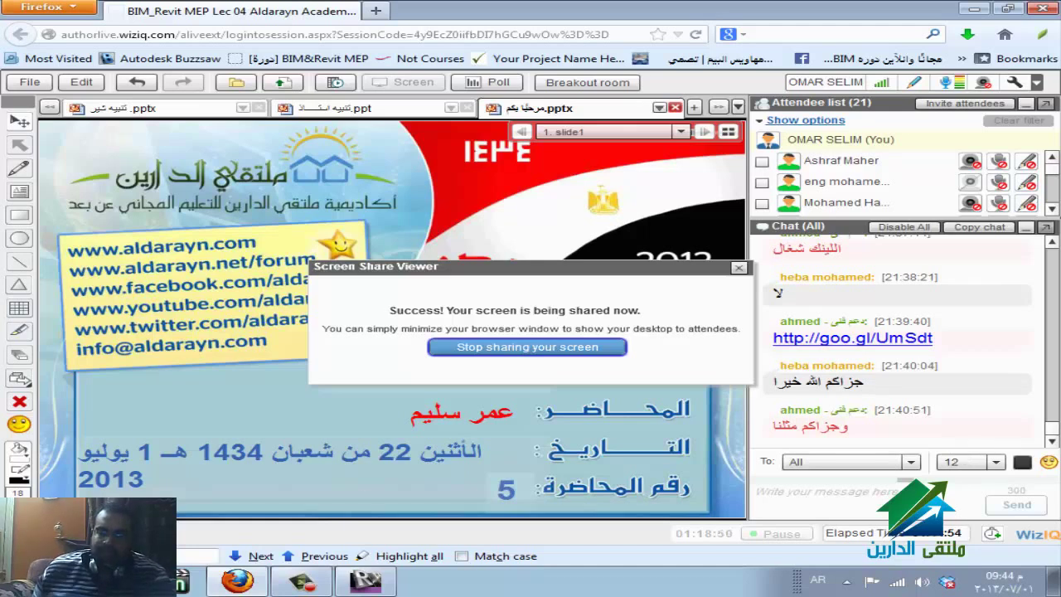
pyautogui.click(364, 580)
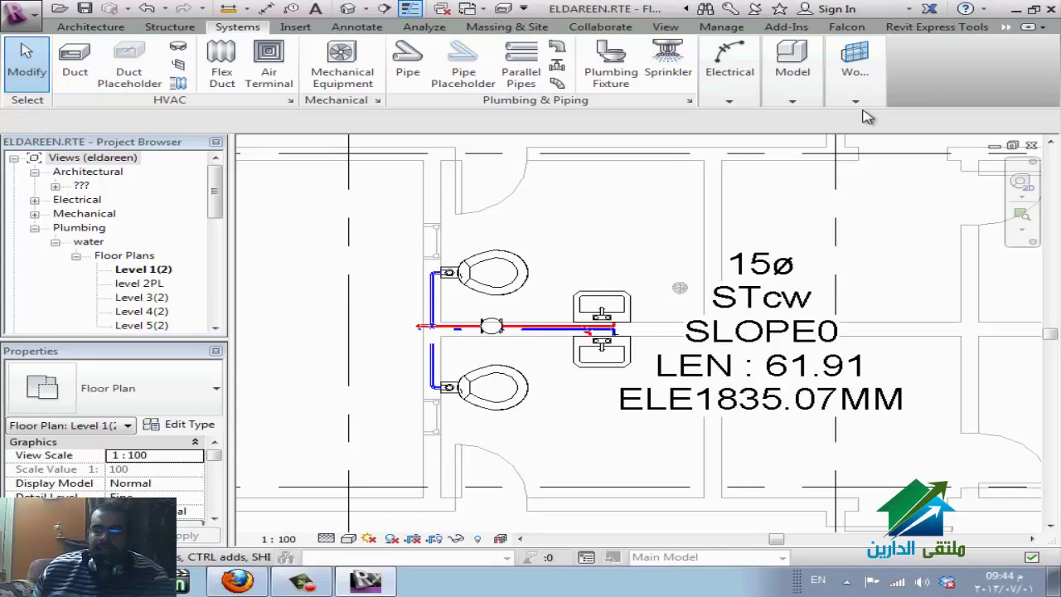
# - Open Mechanical Settings and close them without changes
pyautogui.moveTo(728, 73)
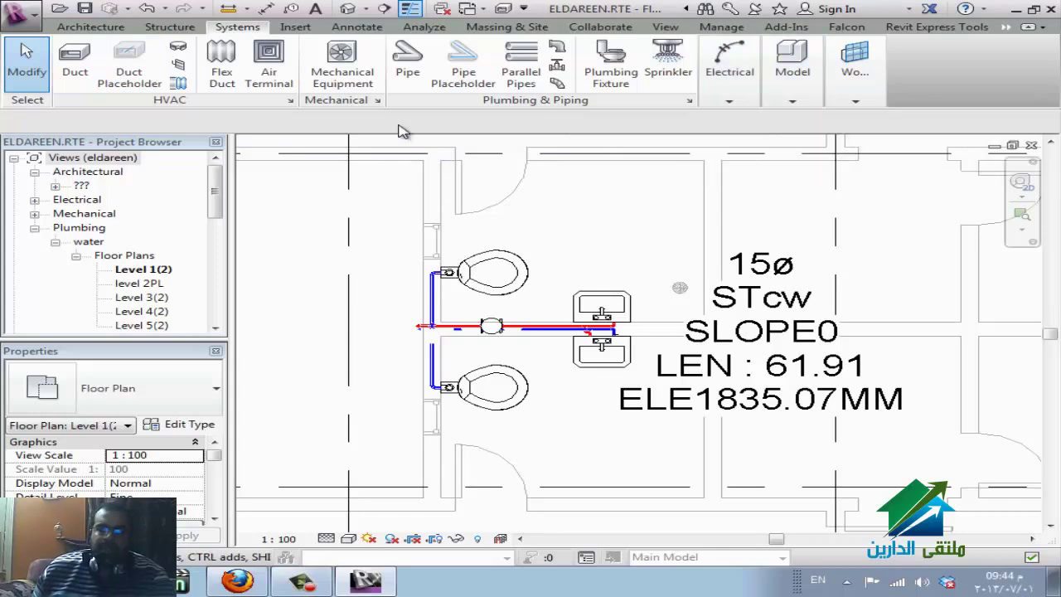
pyautogui.click(291, 101)
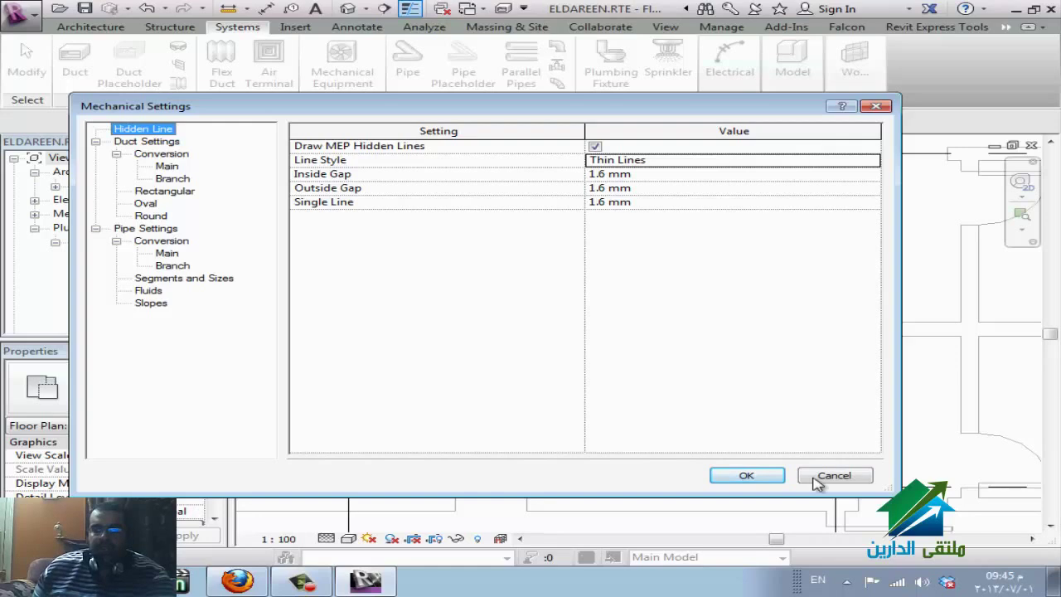
pyautogui.click(849, 476)
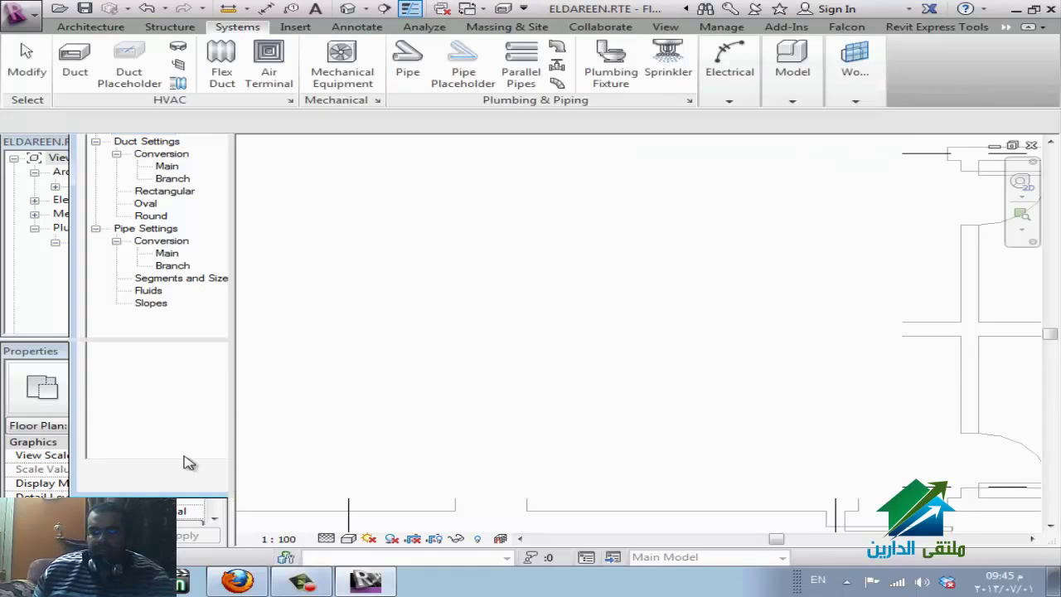
# - Zoom in beside grid lines A–C and start the Duct tool
pyautogui.scroll(-3, 533, 406)
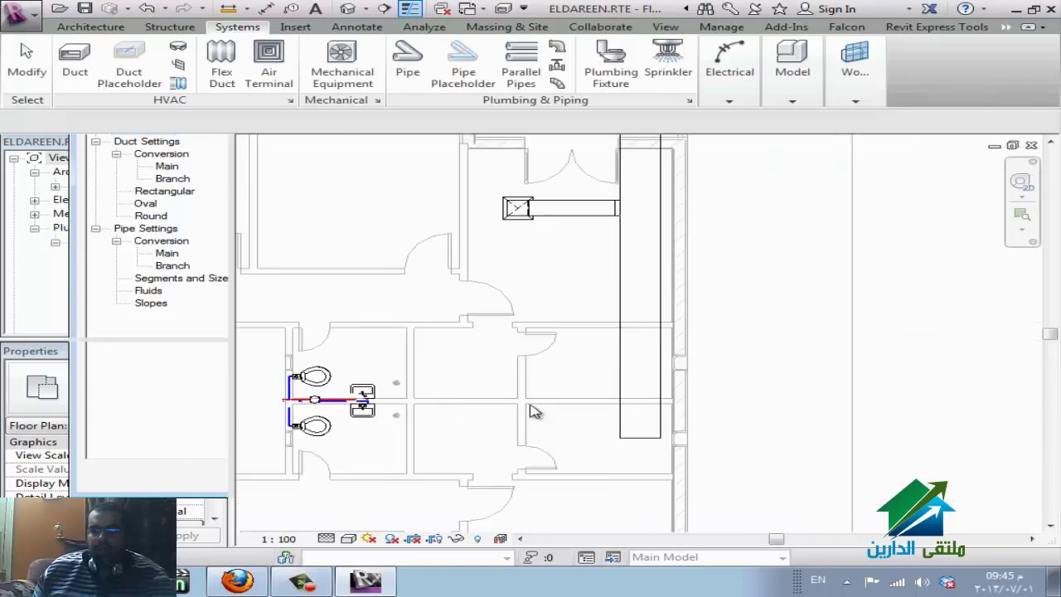
pyautogui.scroll(2, 447, 331)
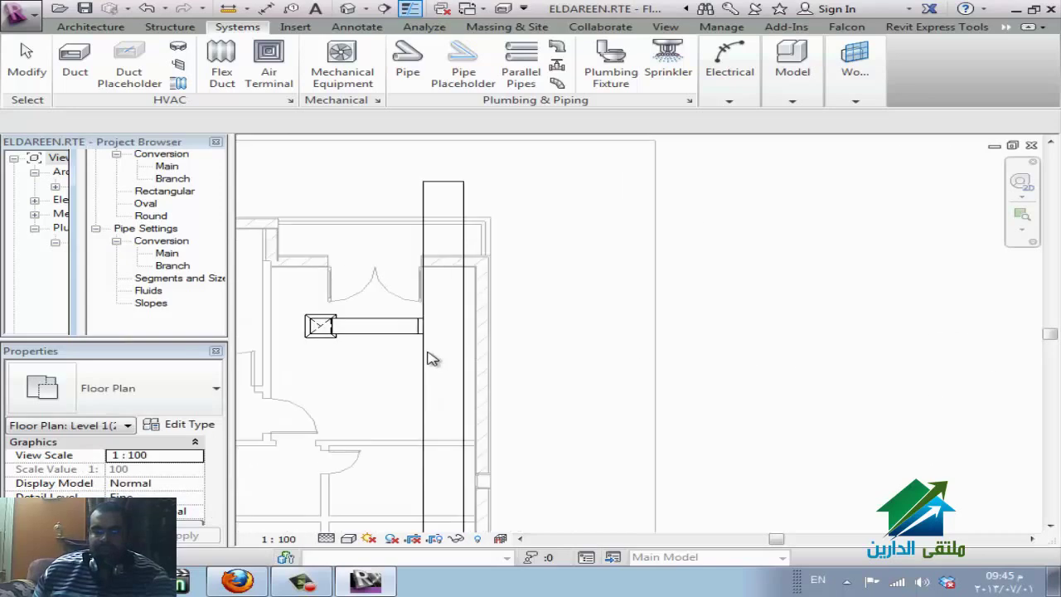
pyautogui.scroll(2, 497, 348)
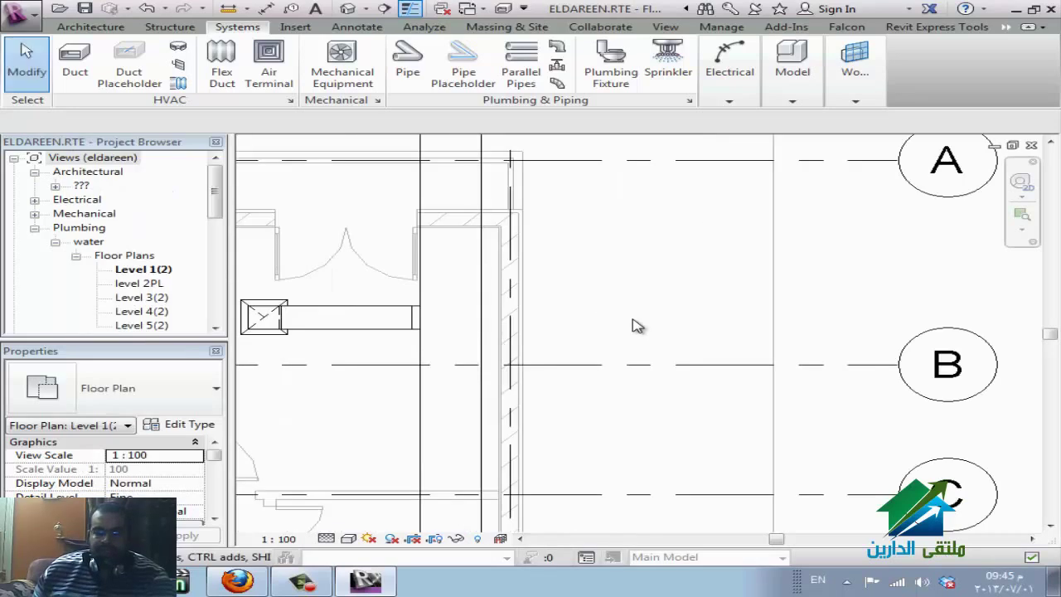
pyautogui.press('p')
pyautogui.press('x')
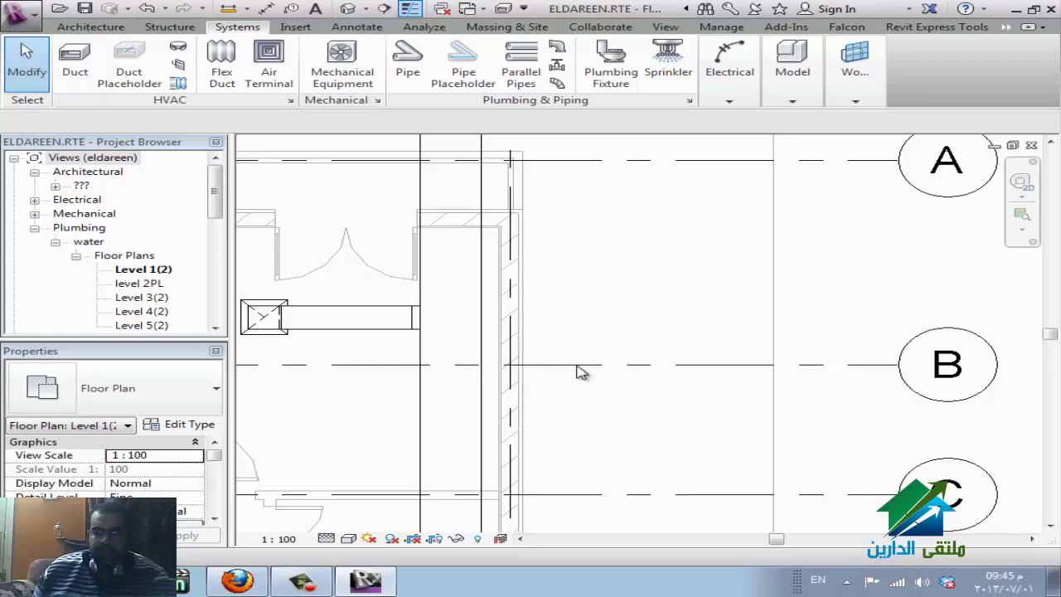
# - Draw a duct at 1500 mm offset, about 5700 mm long, between grids B and C
pyautogui.press('d')
pyautogui.press('t')
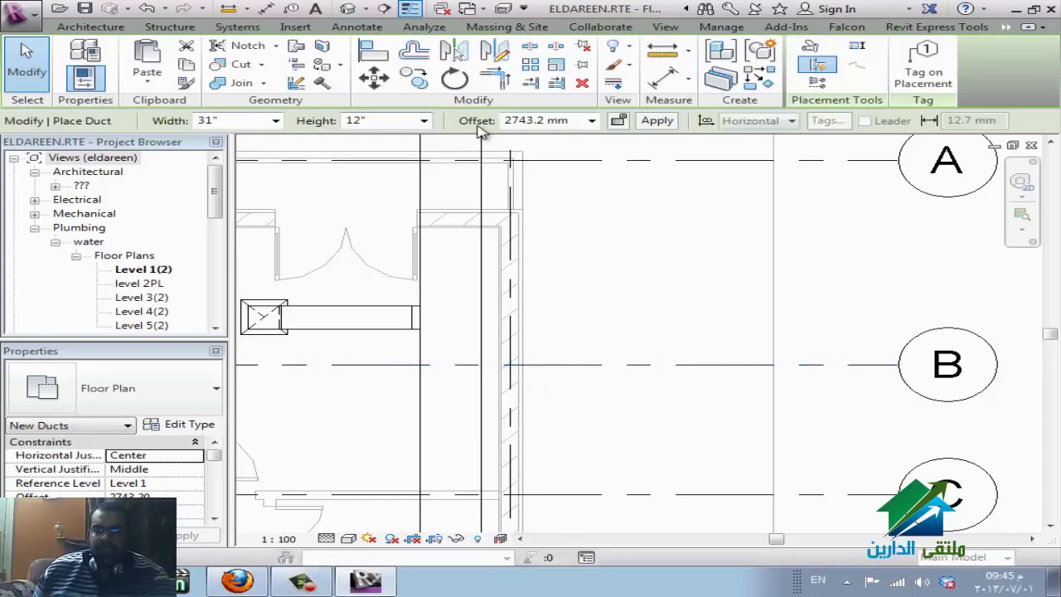
pyautogui.click(584, 121)
pyautogui.click(590, 121)
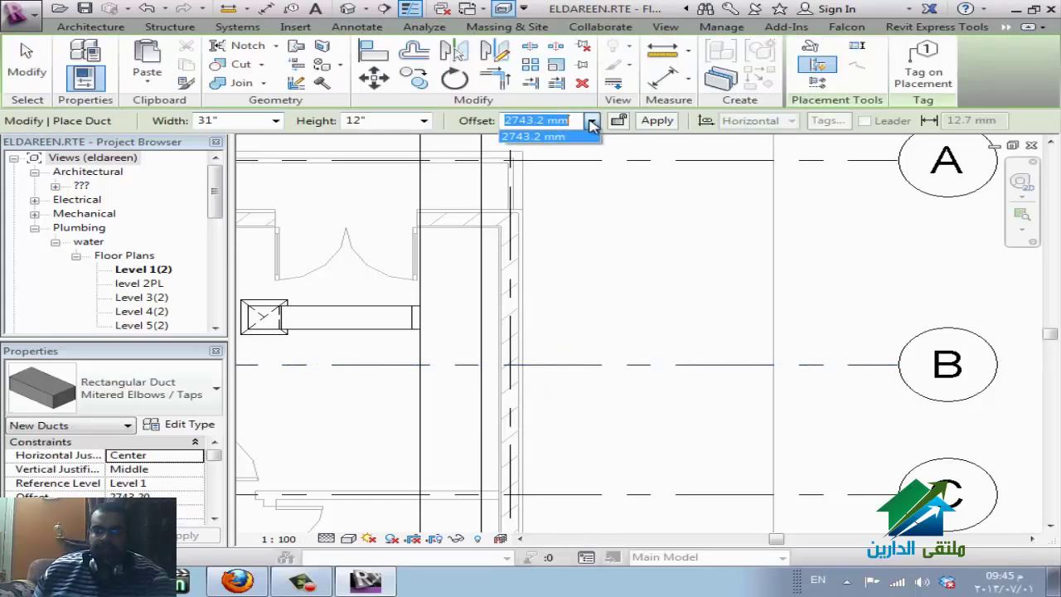
pyautogui.click(590, 121)
pyautogui.write('150')
pyautogui.press('Return')
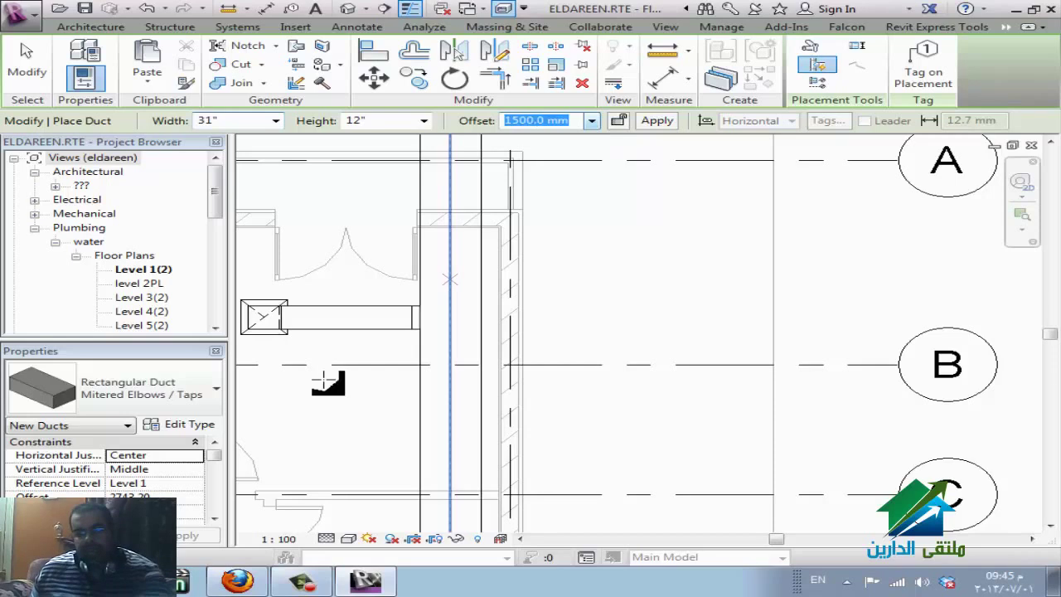
pyautogui.click(270, 432)
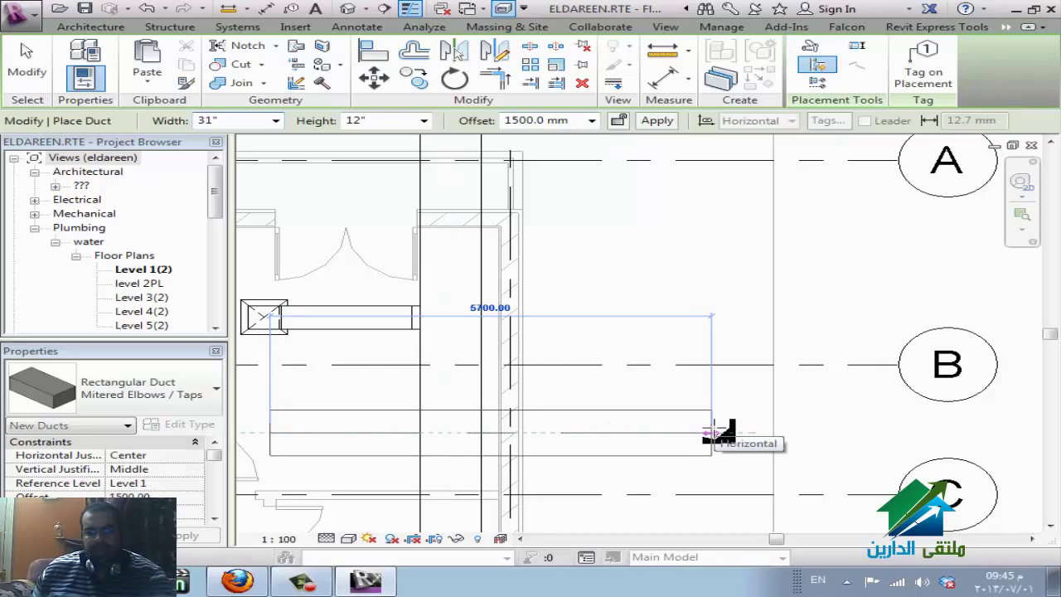
pyautogui.click(711, 432)
pyautogui.press('Escape')
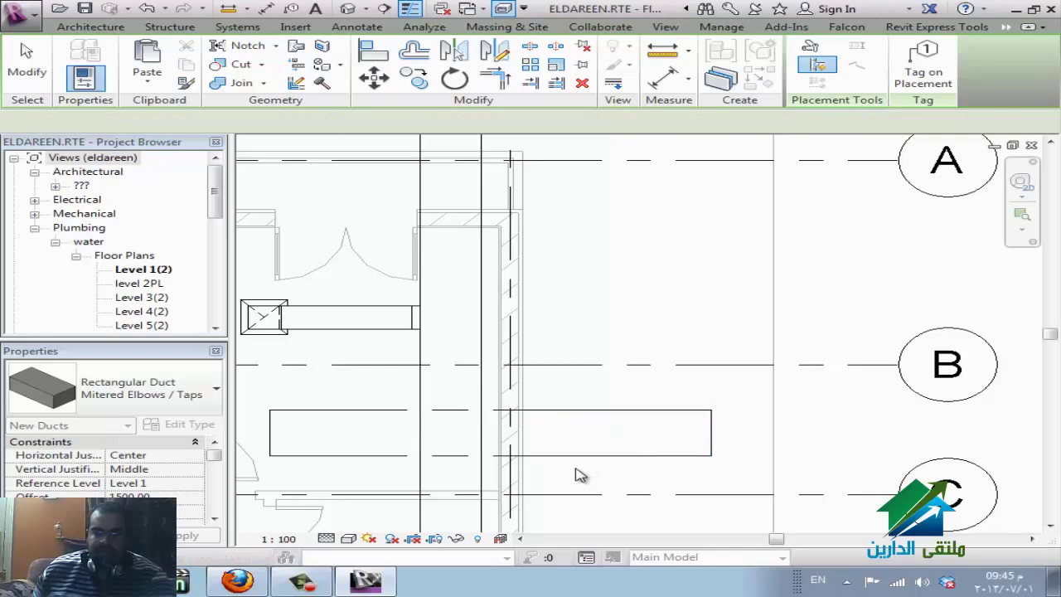
pyautogui.press('Escape')
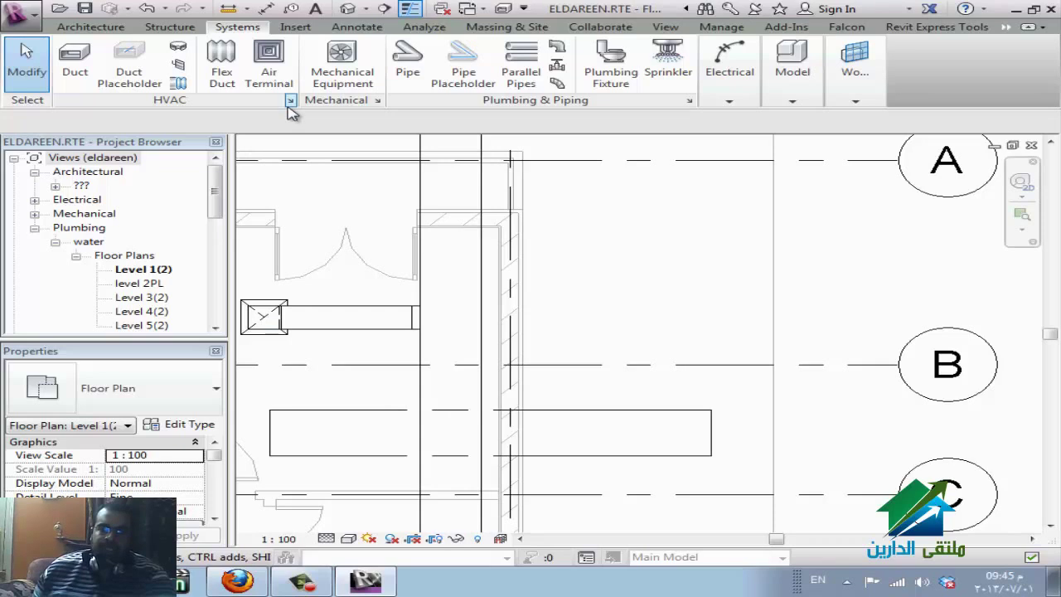
# - Open and accept Mechanical Settings, then select and deselect the new horizontal duct
pyautogui.press('m')
pyautogui.press('s')
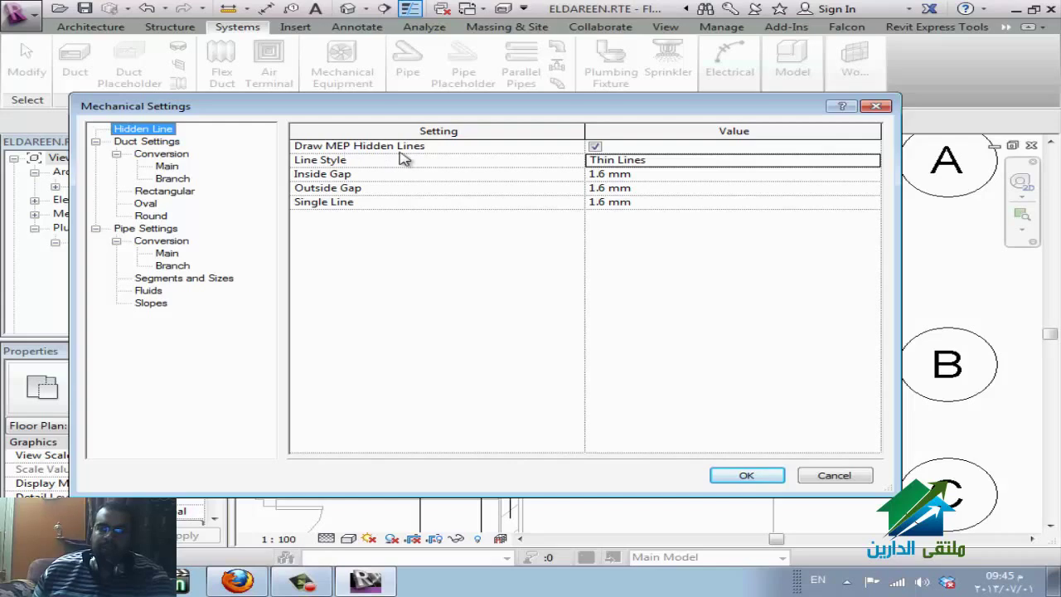
pyautogui.click(595, 153)
pyautogui.click(746, 474)
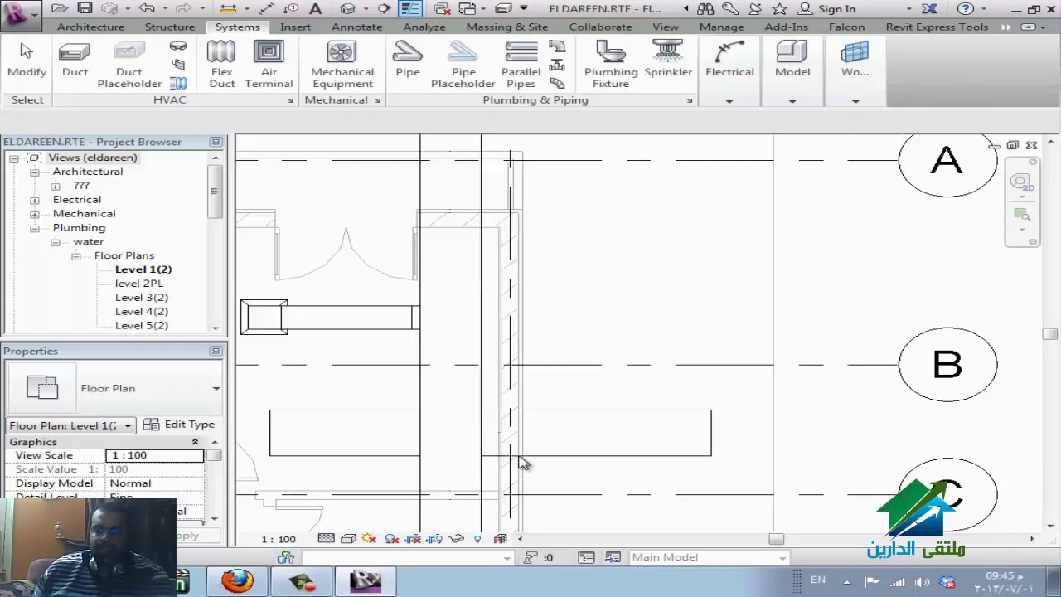
pyautogui.click(524, 460)
pyautogui.click(840, 304)
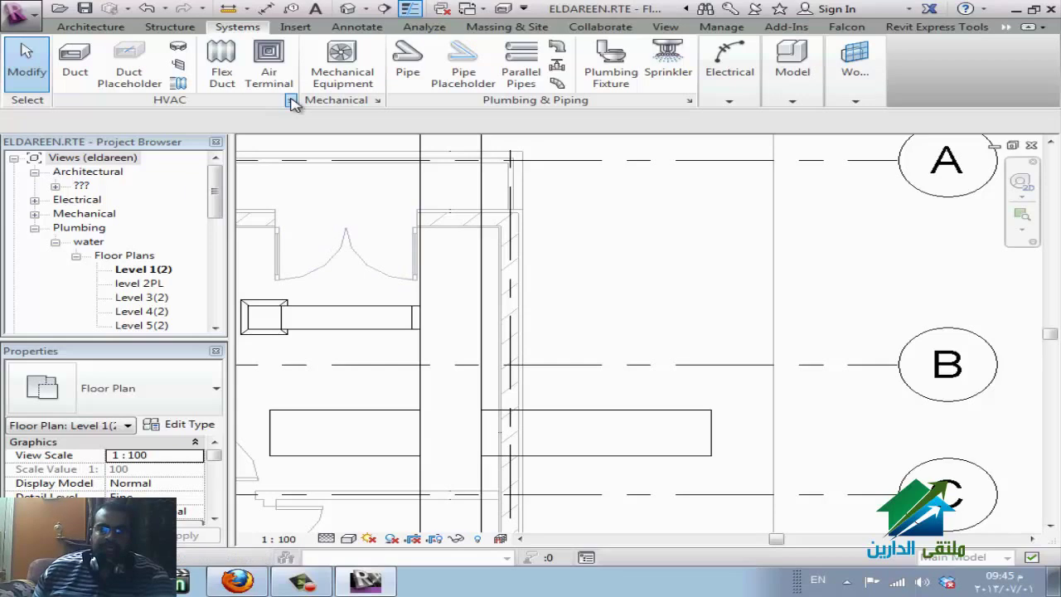
# - Turn on Draw MEP Hidden Lines in Mechanical Settings
pyautogui.press('m')
pyautogui.press('s')
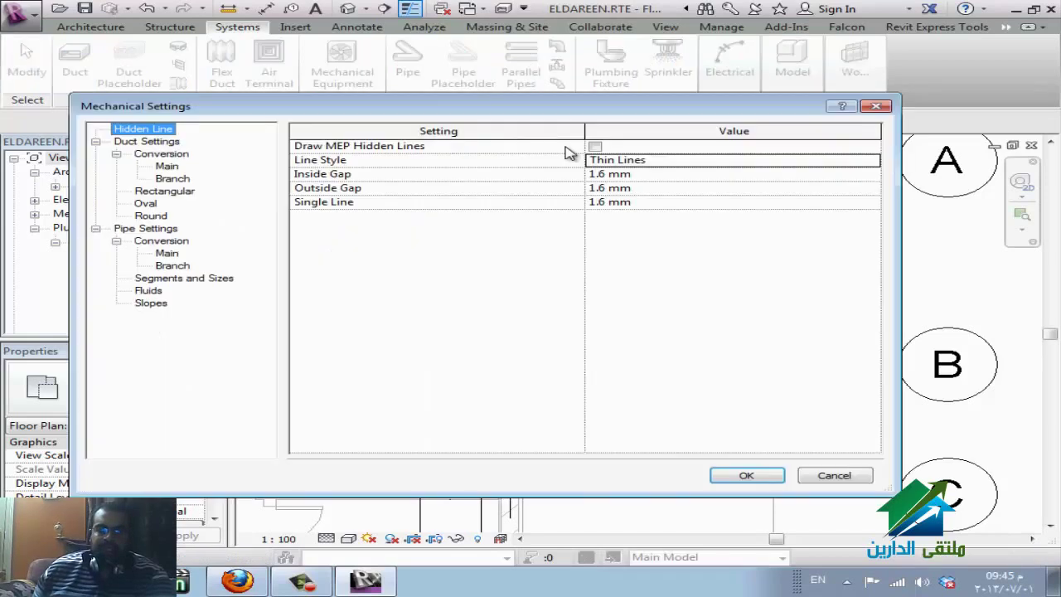
pyautogui.click(594, 147)
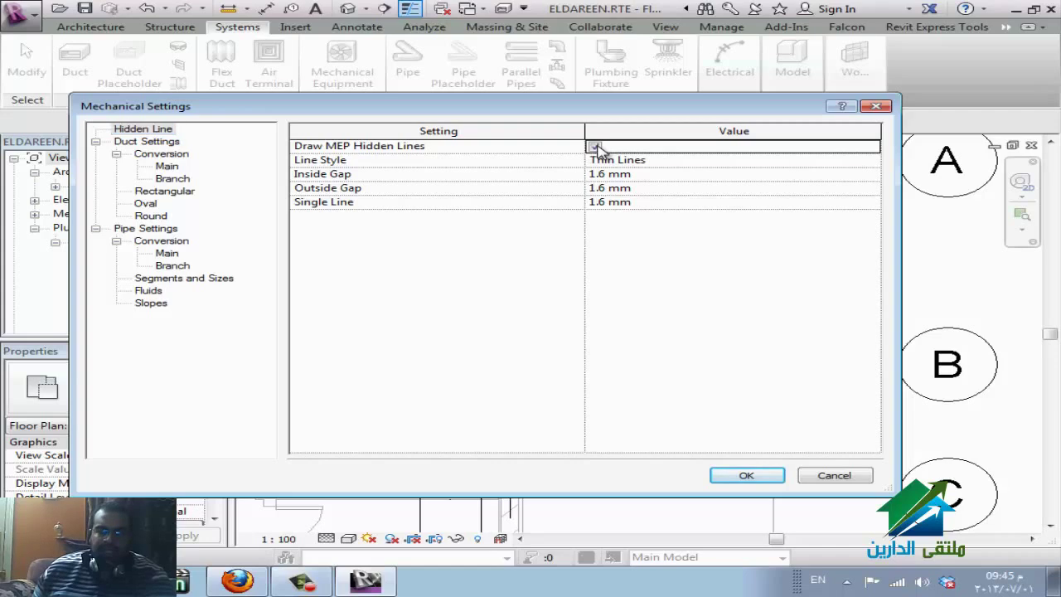
pyautogui.moveTo(522, 105); pyautogui.dragTo(706, 31)
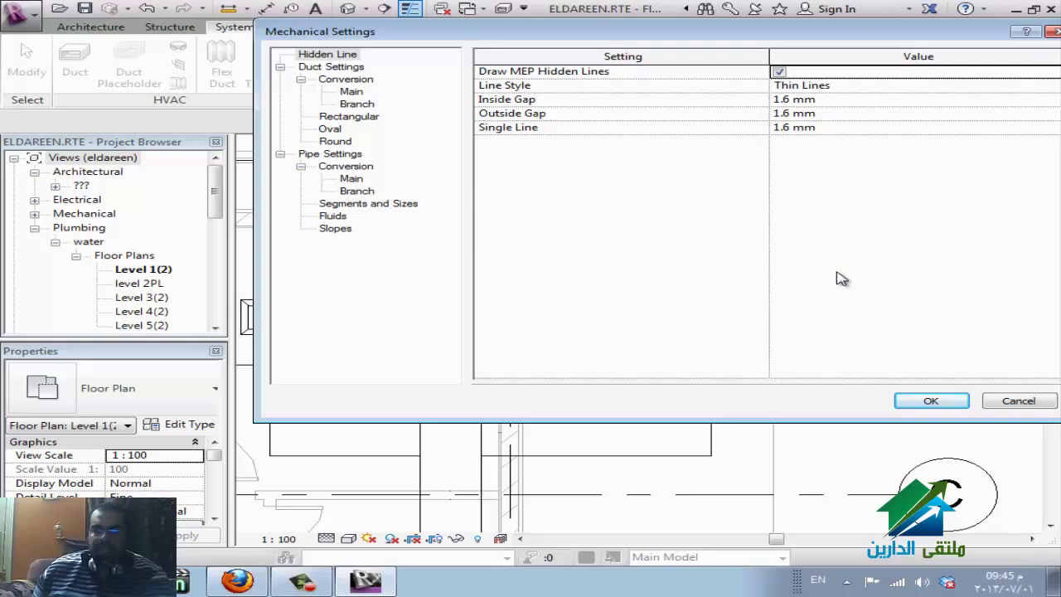
pyautogui.click(931, 401)
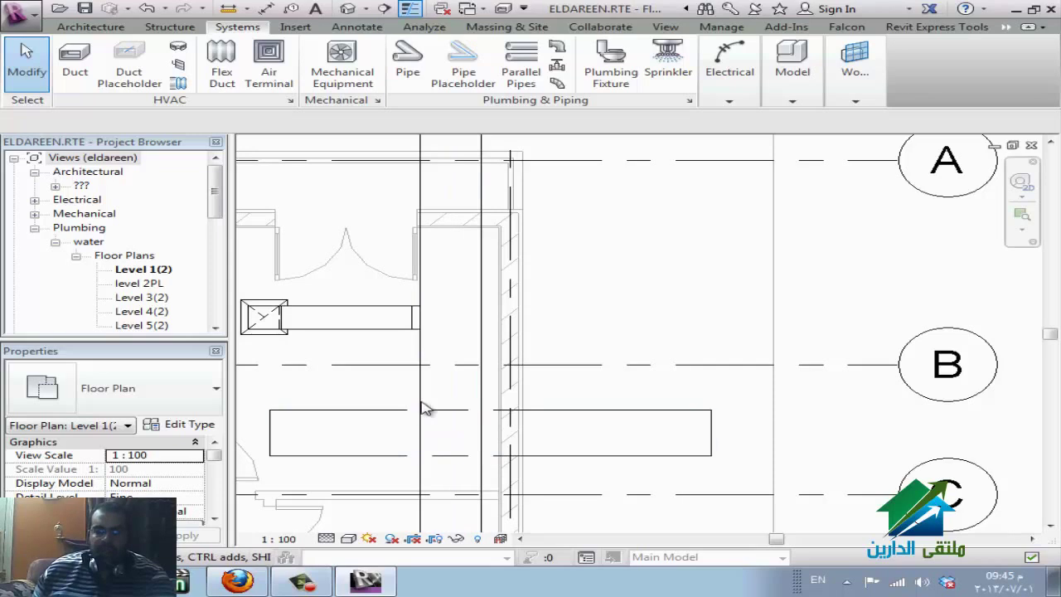
# - Change the hidden-line Inside Gap from 1.6 mm to 0.6 mm
pyautogui.click(280, 100)
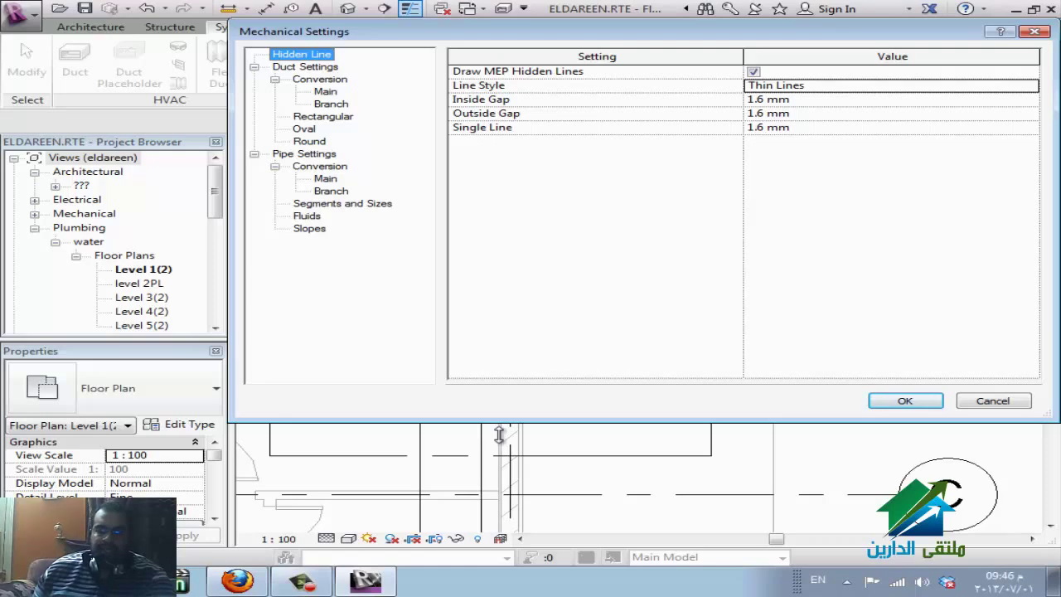
pyautogui.click(760, 100)
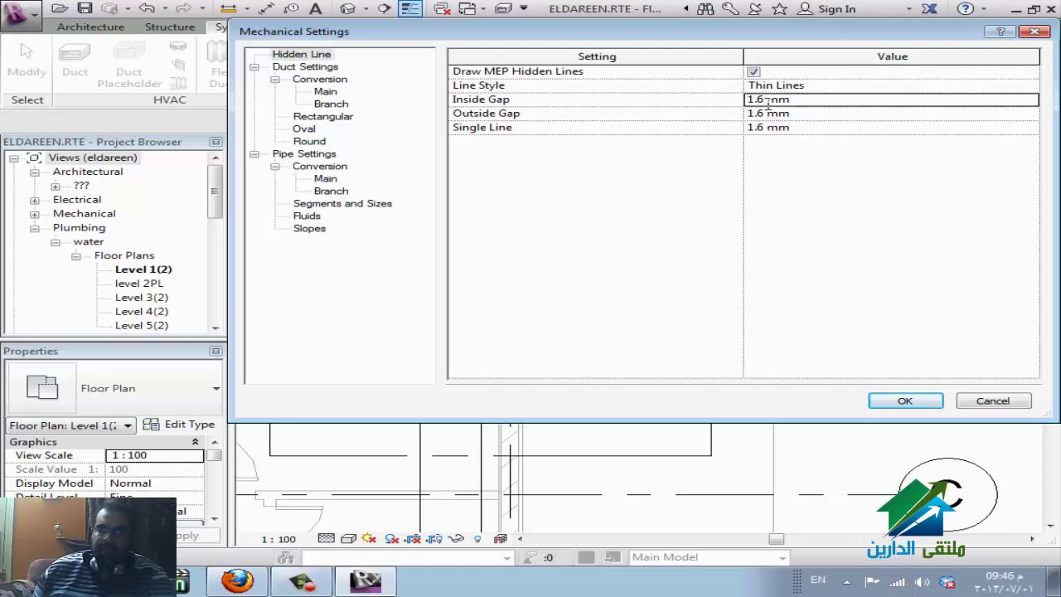
pyautogui.doubleClick(756, 99)
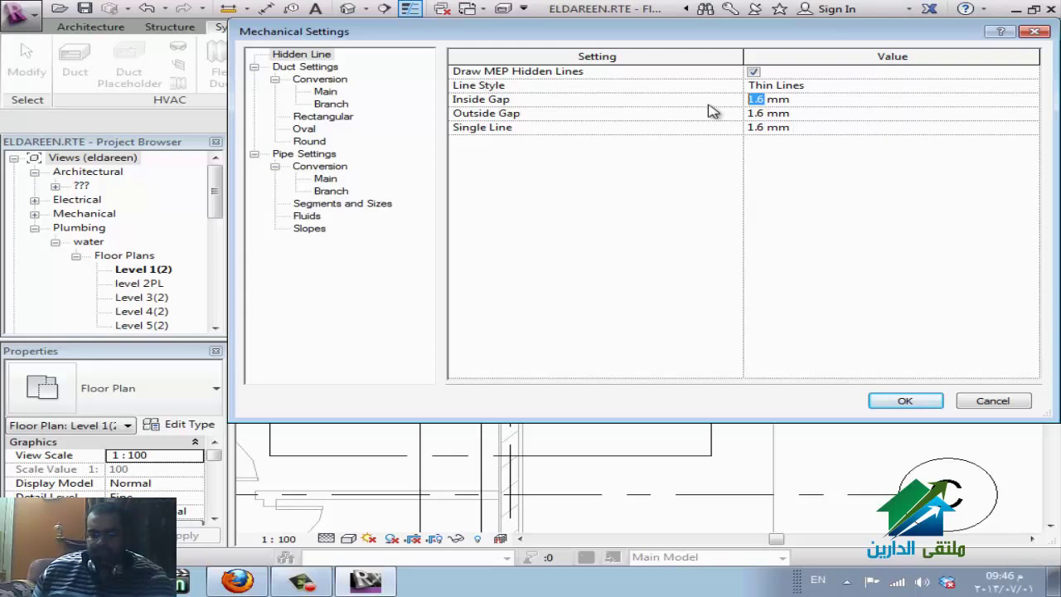
pyautogui.click(755, 100)
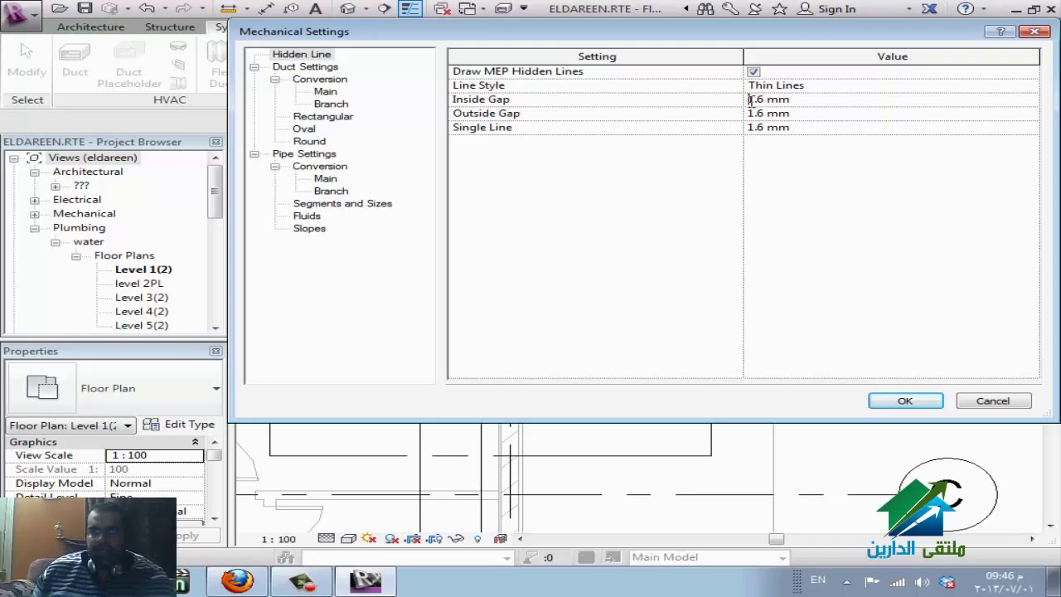
pyautogui.press('Delete')
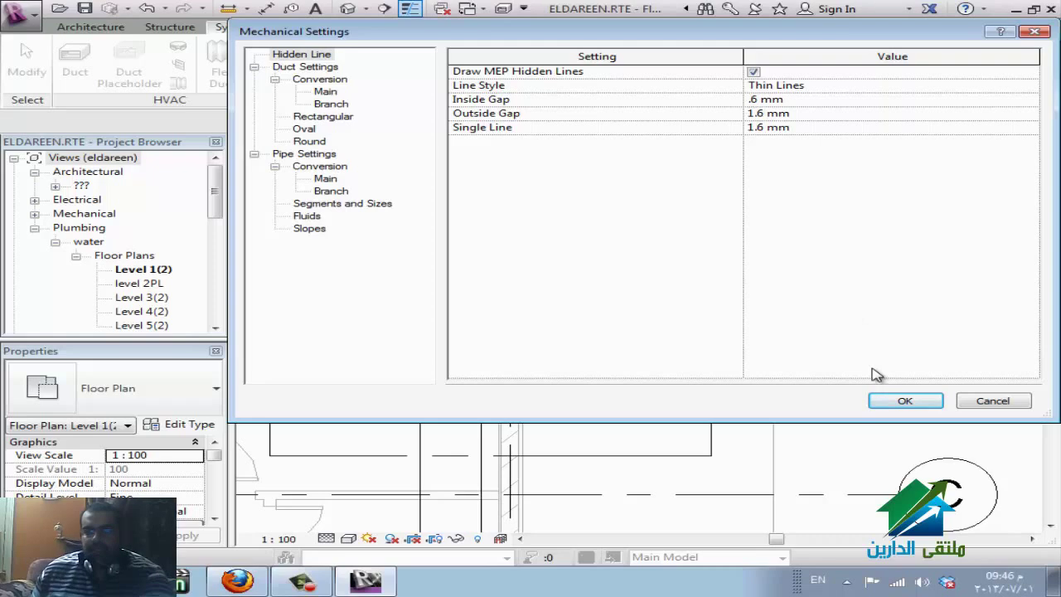
pyautogui.click(901, 402)
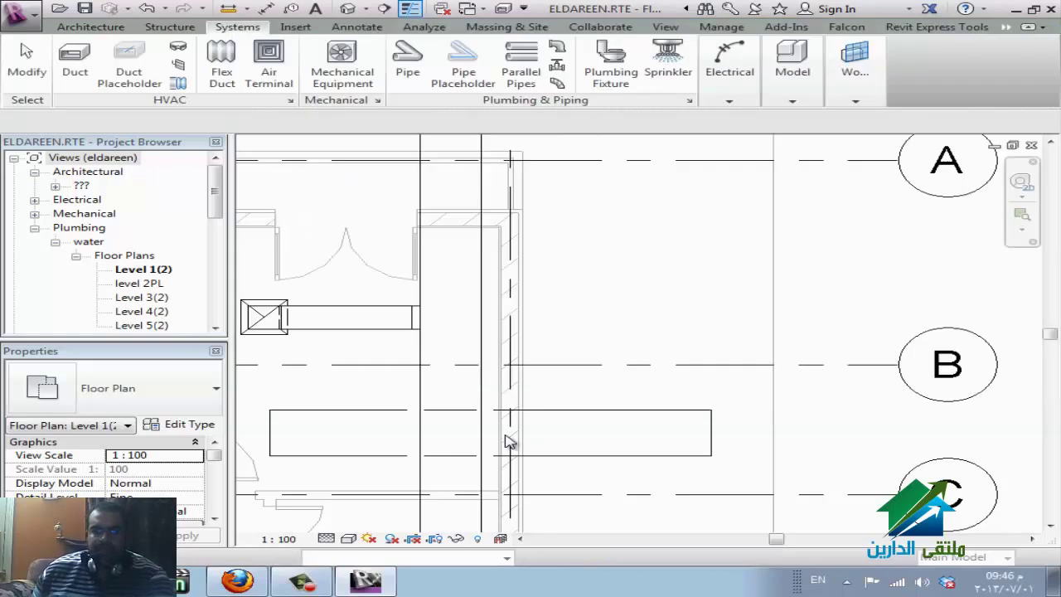
pyautogui.scroll(3, 462, 453)
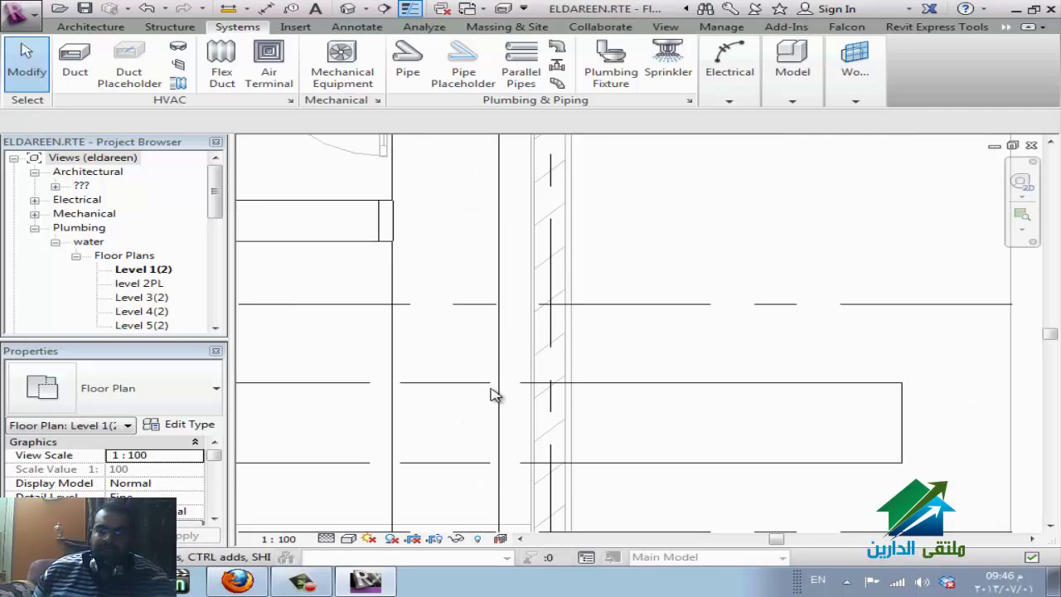
# - Set the MEP hidden line style to Hidden Lines
pyautogui.click(290, 100)
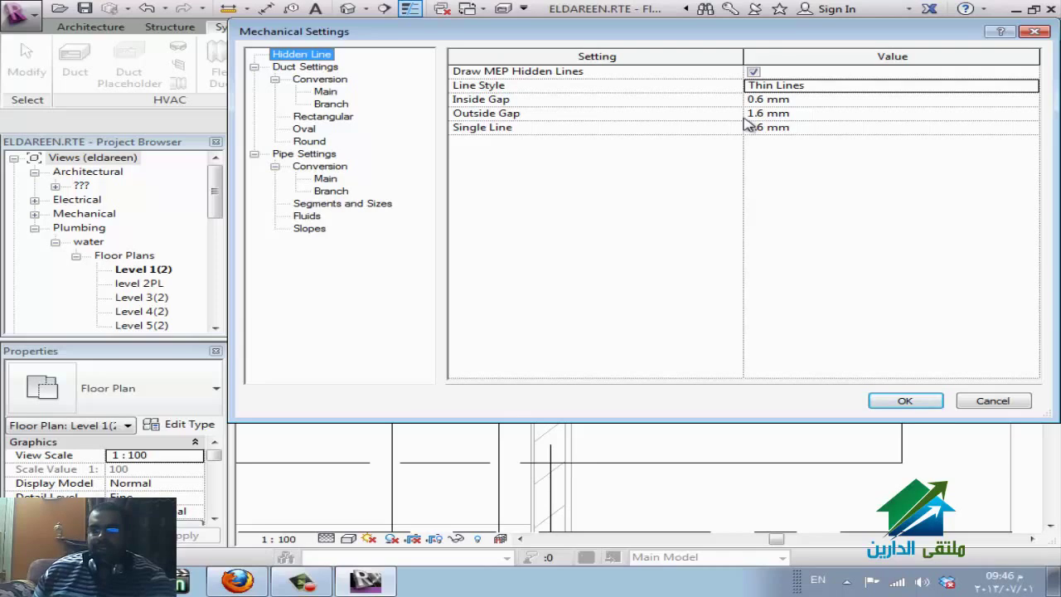
pyautogui.click(1032, 86)
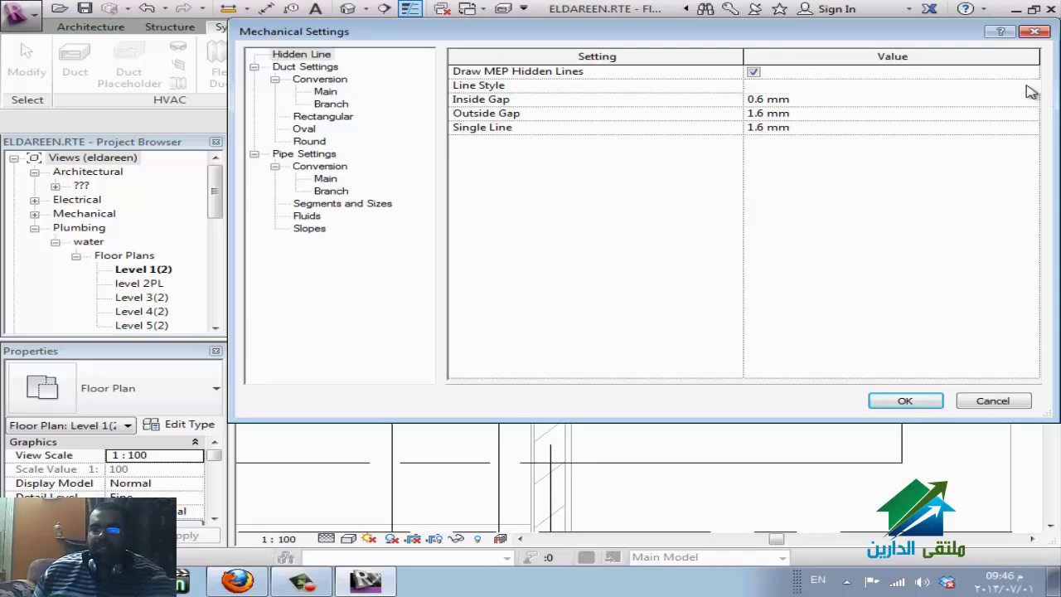
pyautogui.click(1029, 86)
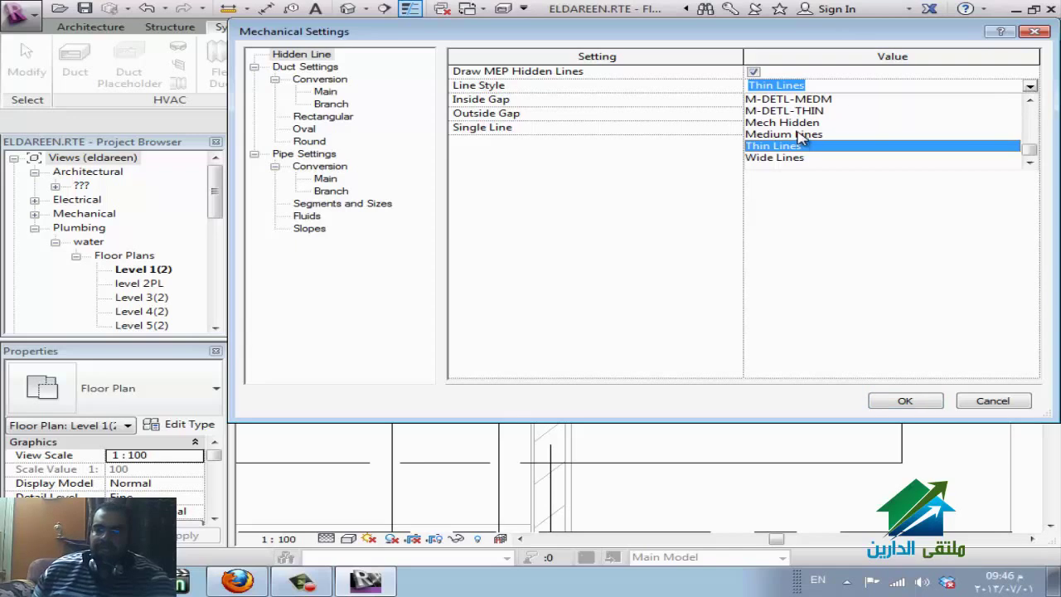
pyautogui.scroll(2, 797, 138)
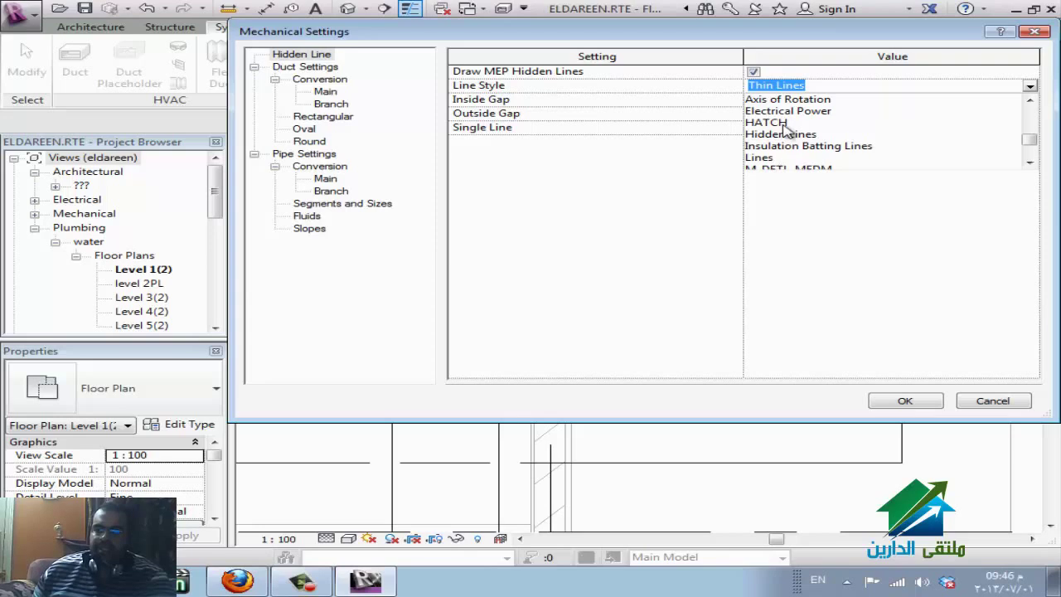
pyautogui.click(783, 135)
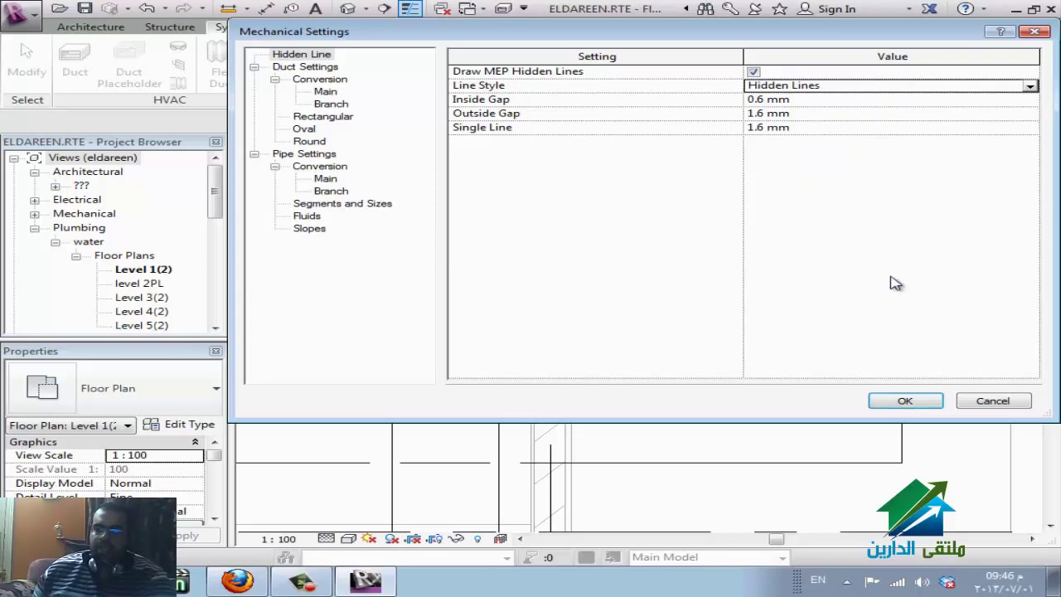
pyautogui.click(911, 401)
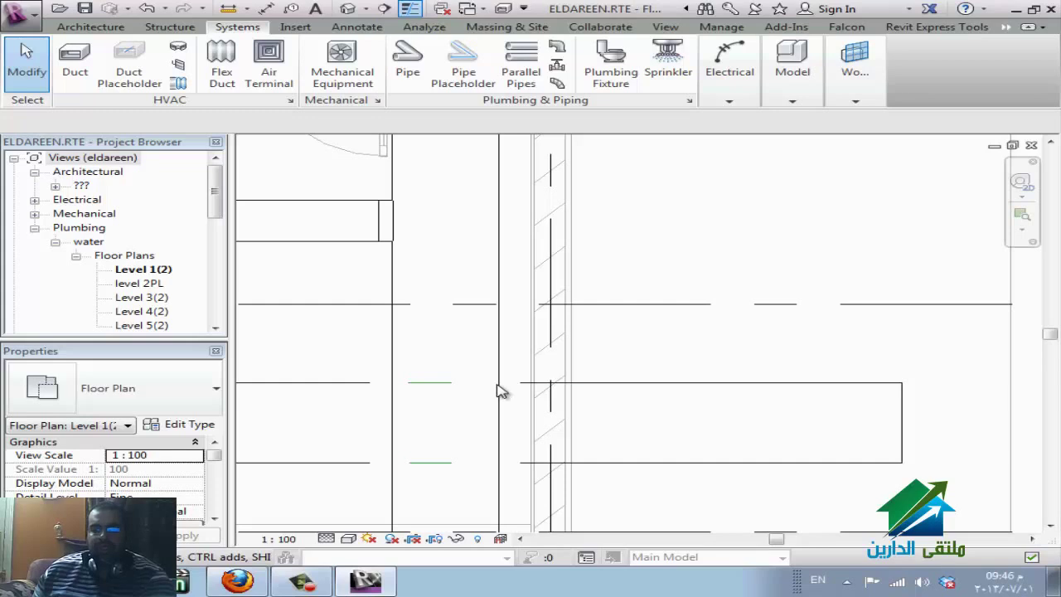
# - Set the hidden-line Outside Gap to 0.60 mm, then reopen Mechanical Settings
pyautogui.click(290, 101)
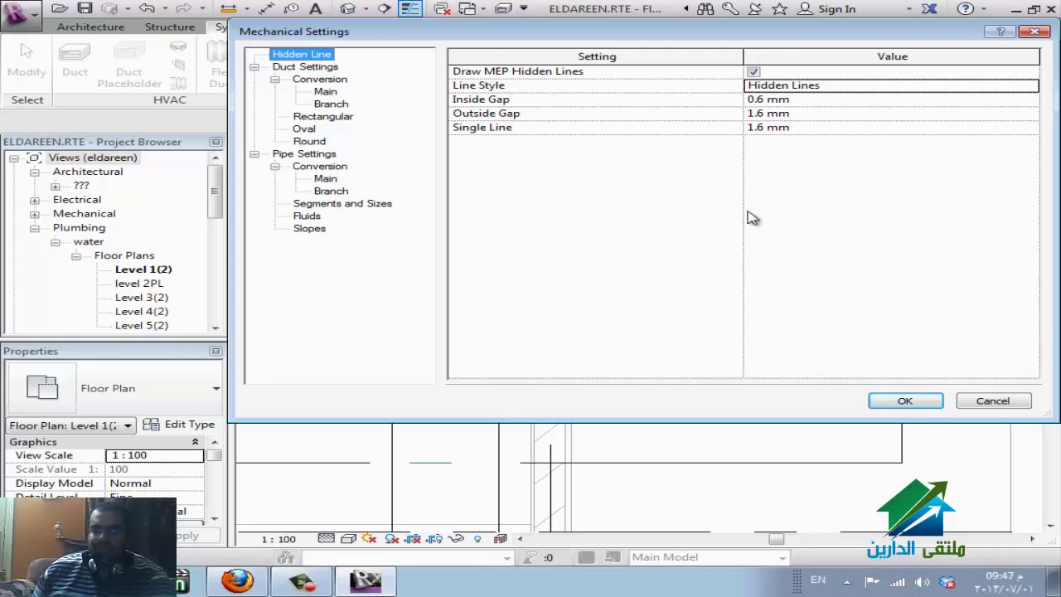
pyautogui.click(764, 115)
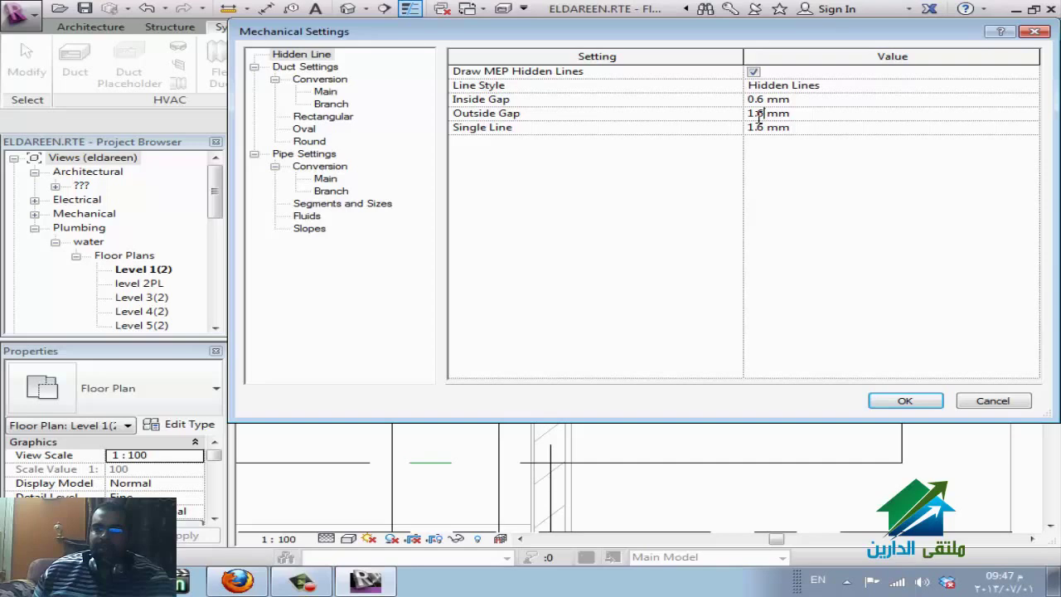
pyautogui.doubleClick(755, 115)
pyautogui.write('0.6')
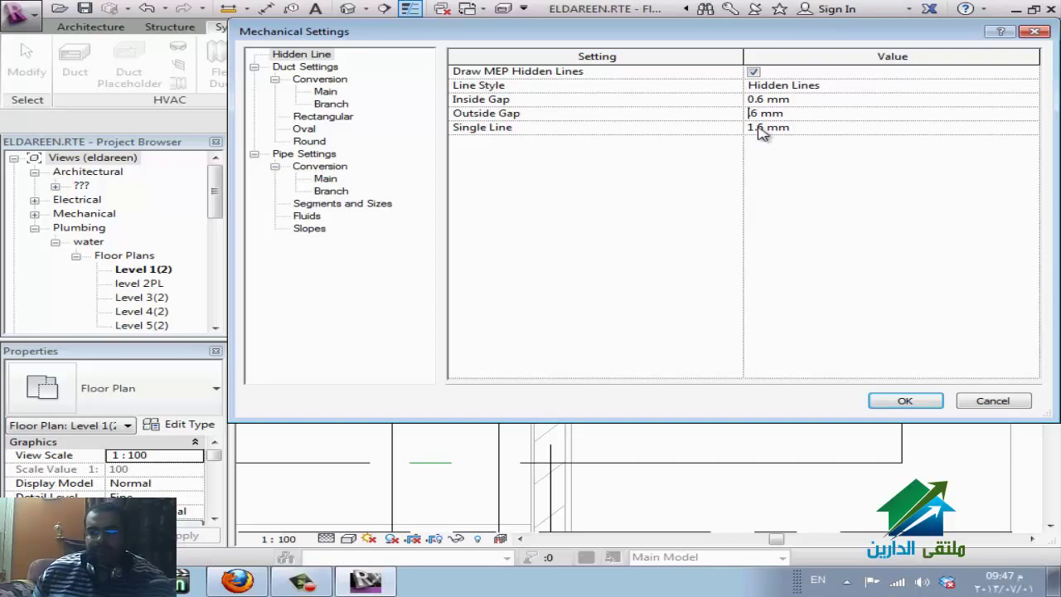
pyautogui.write('0.')
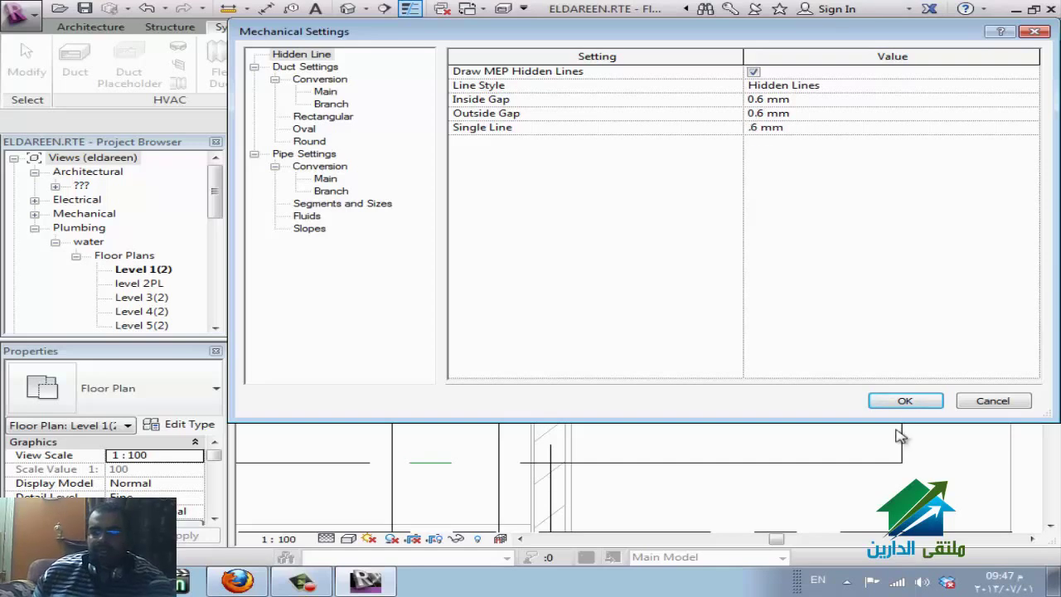
pyautogui.click(904, 400)
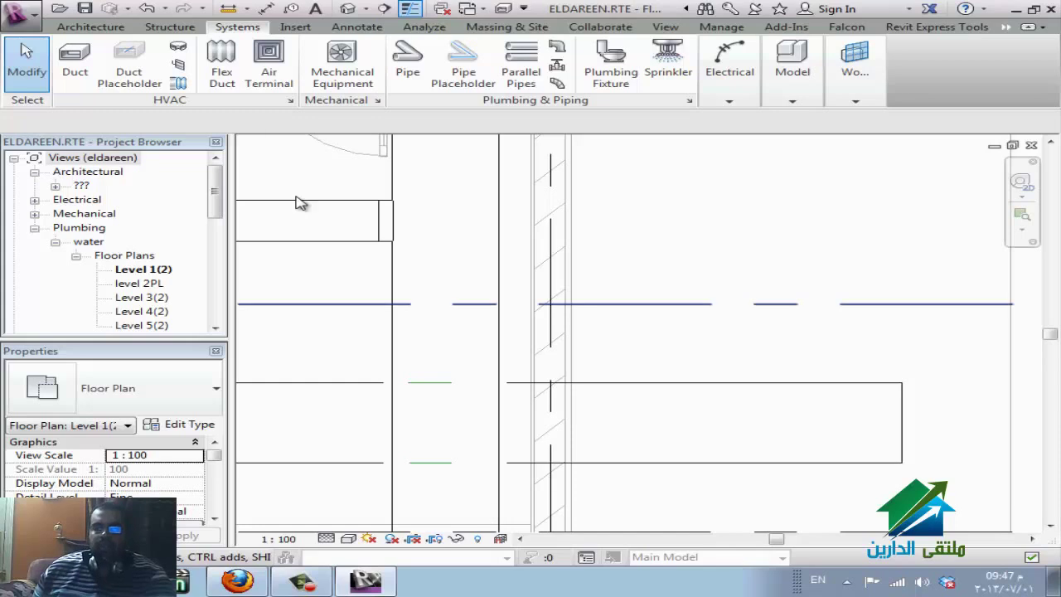
pyautogui.click(292, 101)
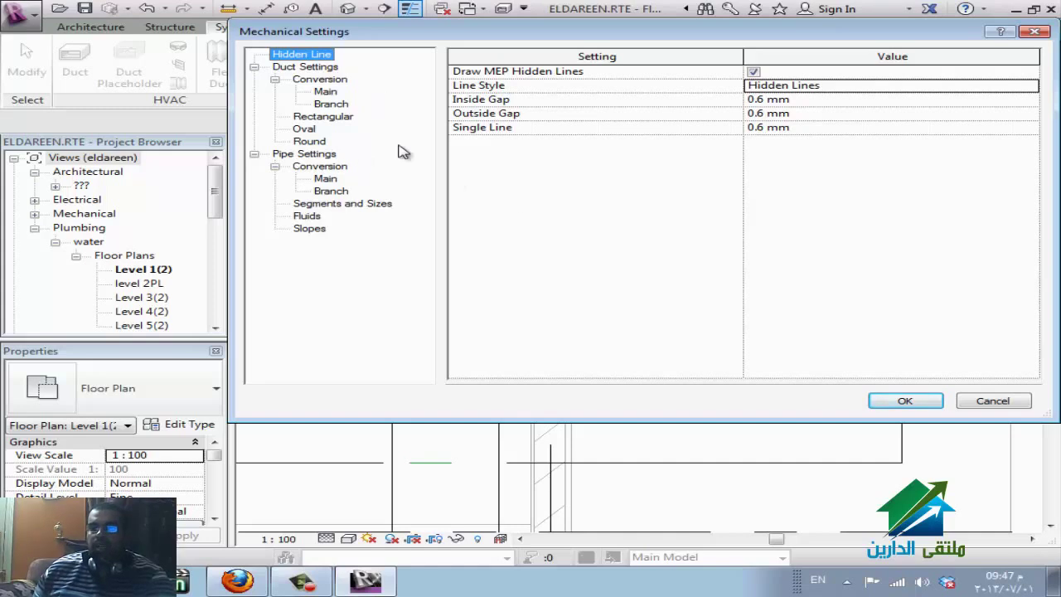
# - In Duct Settings, replace the rectangular size separator x with * and leave the suffix blank
pyautogui.click(330, 68)
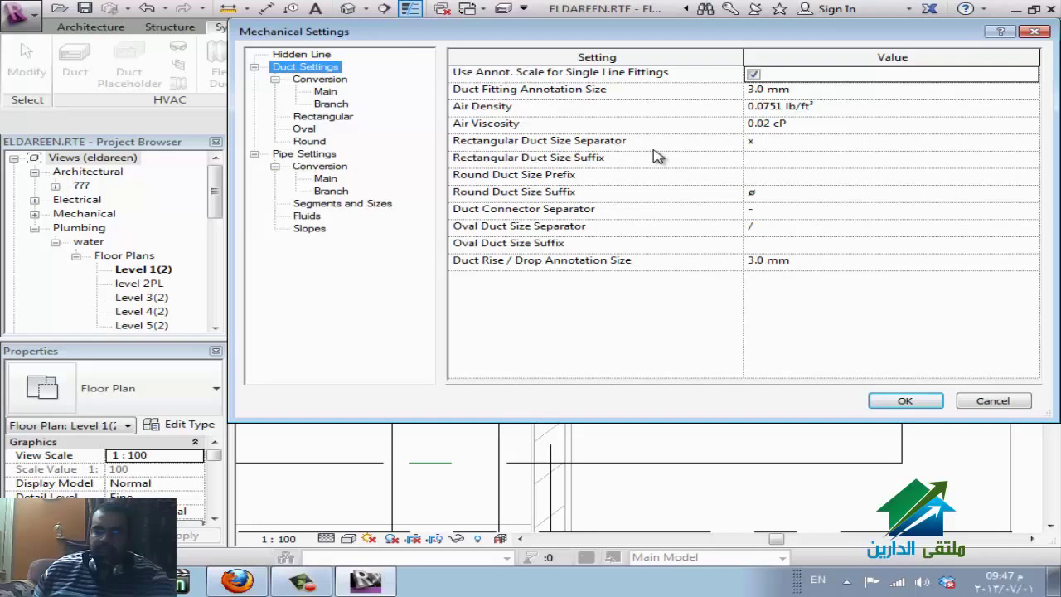
pyautogui.click(777, 143)
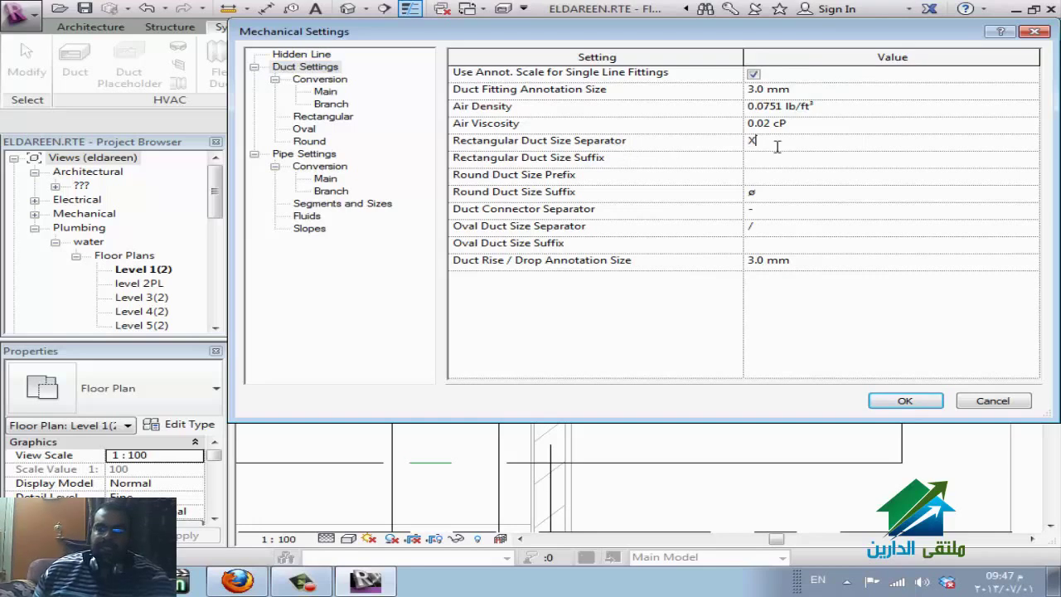
pyautogui.moveTo(773, 148); pyautogui.dragTo(720, 147)
pyautogui.write('*')
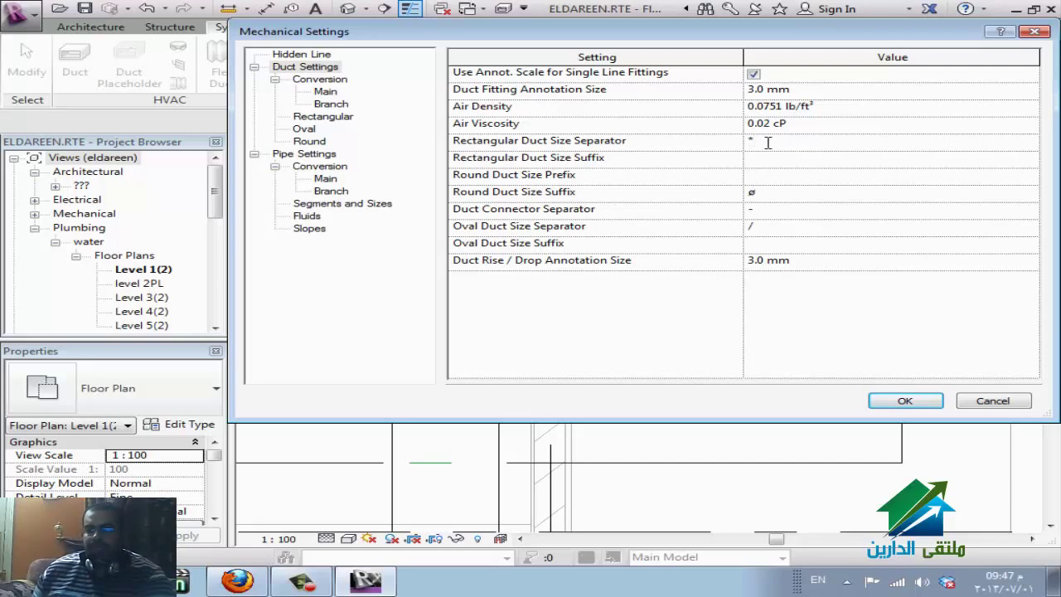
pyautogui.click(786, 160)
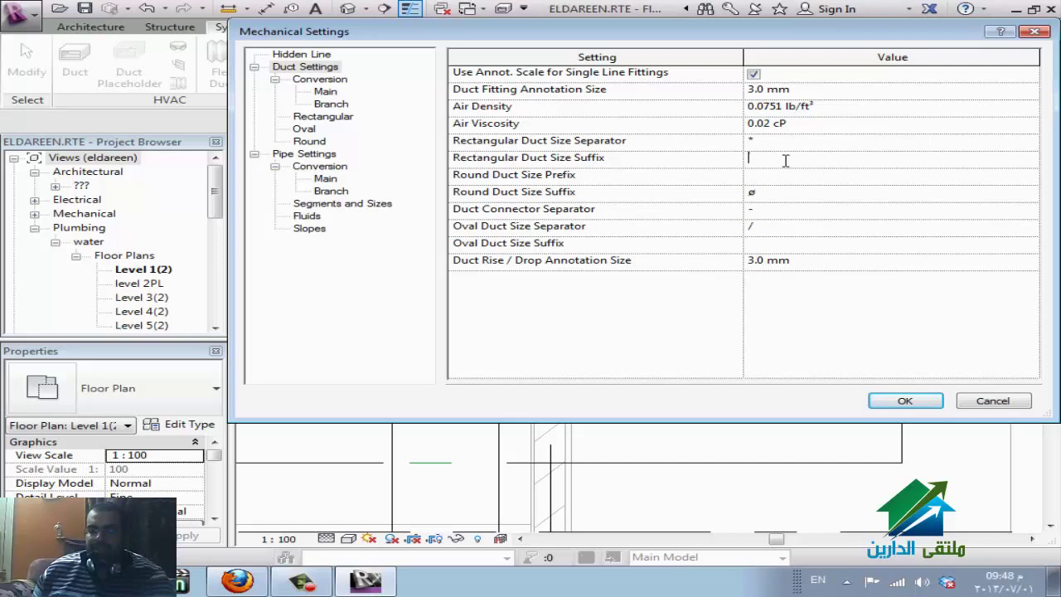
pyautogui.write('mm')
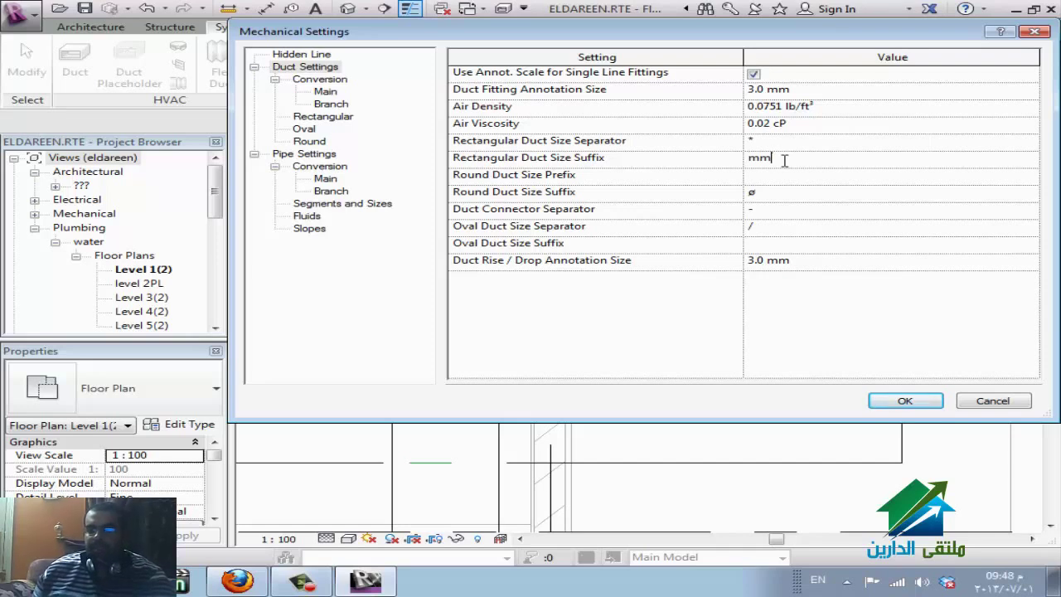
pyautogui.moveTo(781, 160); pyautogui.dragTo(728, 161)
pyautogui.press('BackSpace')
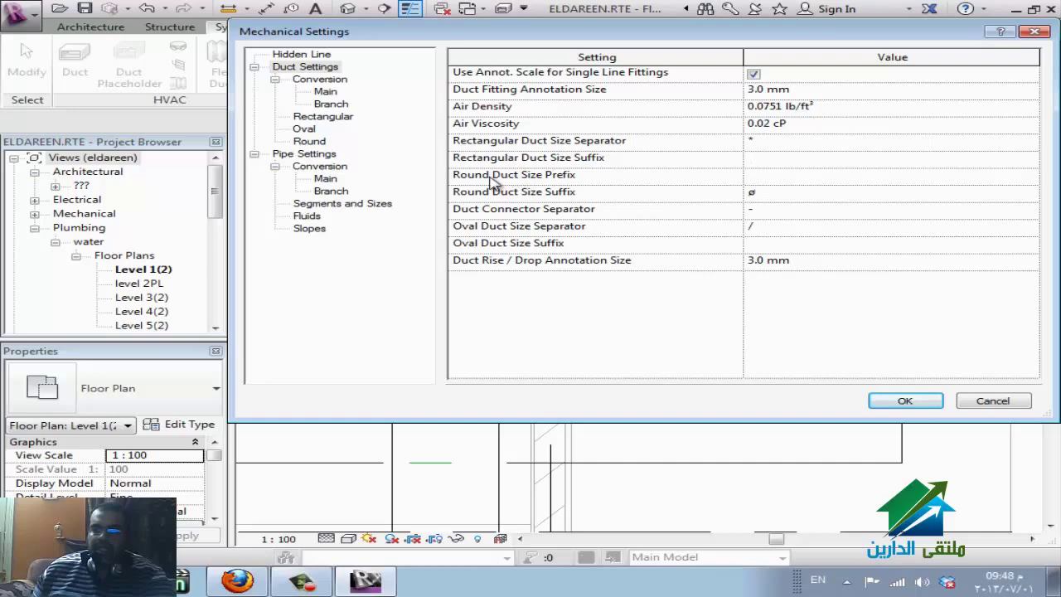
# - Move the ø symbol from the Round Duct Size Suffix to the Prefix
pyautogui.click(757, 174)
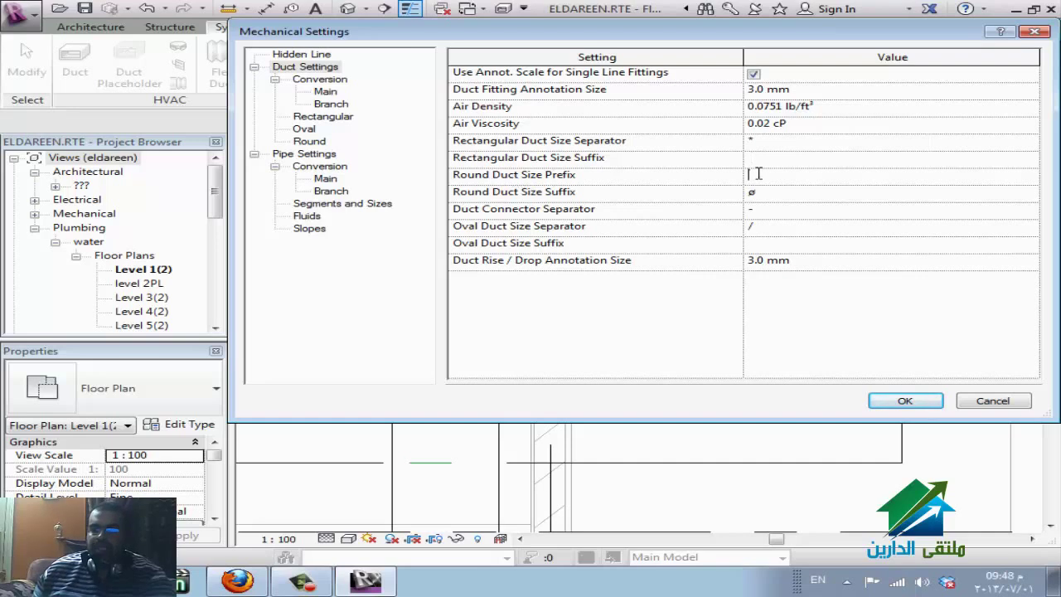
pyautogui.click(798, 192)
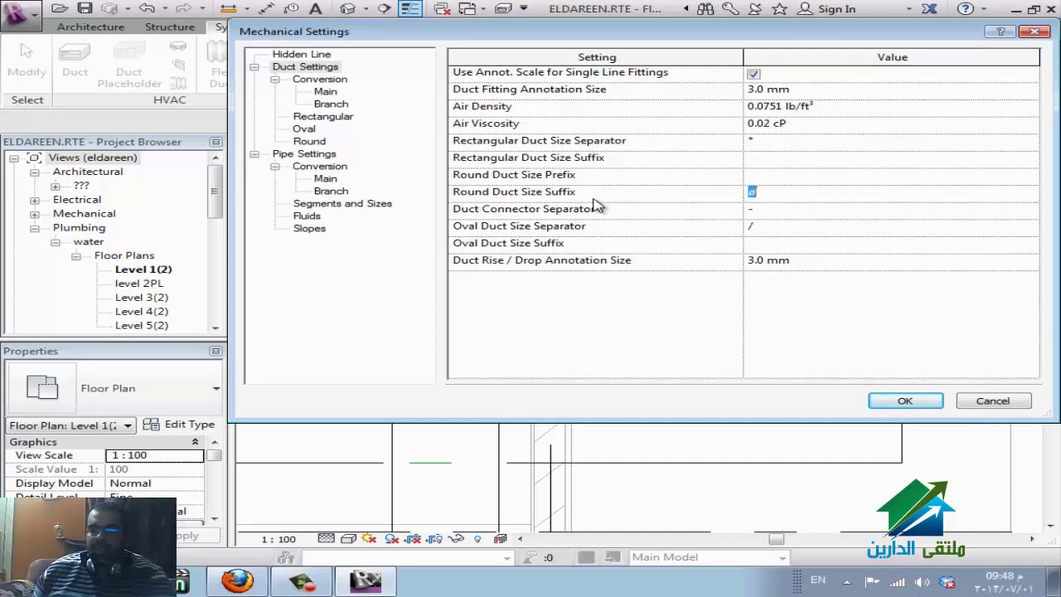
pyautogui.hotkey('ctrl', 'c')
pyautogui.click(762, 175)
pyautogui.hotkey('ctrl', 'v')
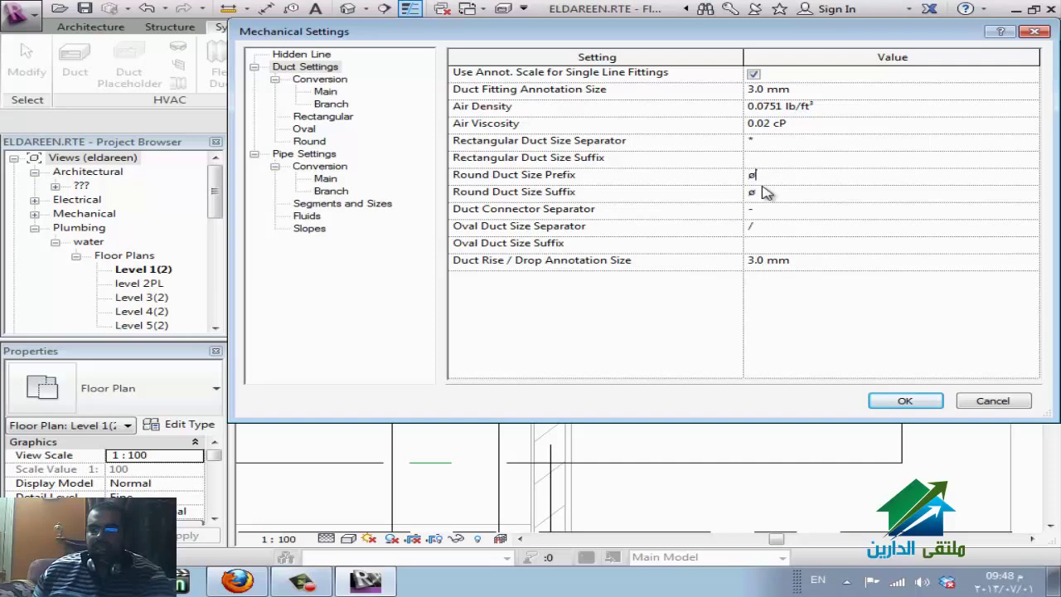
pyautogui.click(742, 192)
pyautogui.press('Delete')
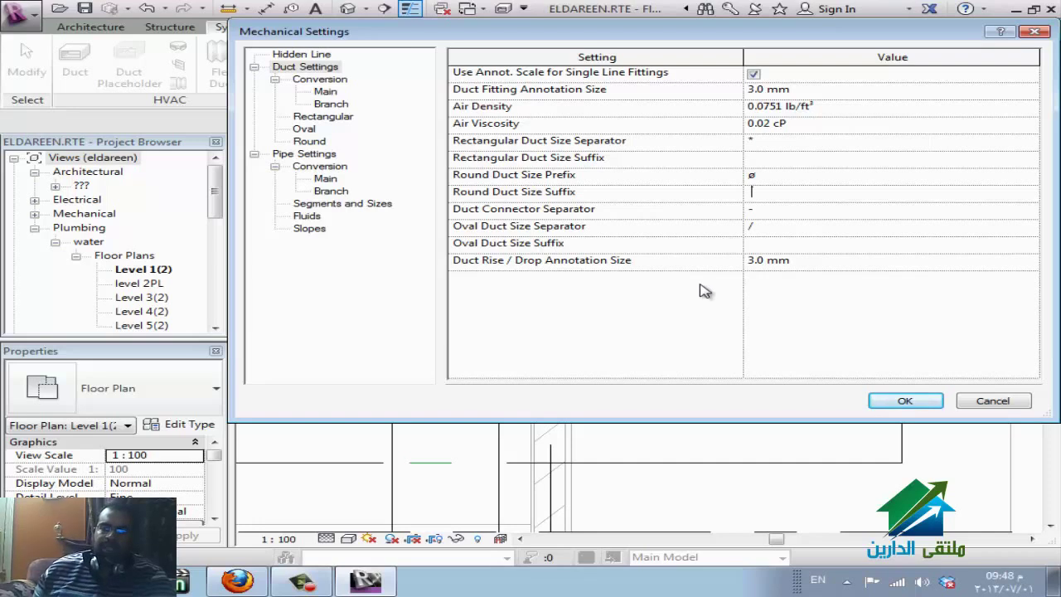
# - Clear the Oval Duct Size Separator and show the duct Conversion settings
pyautogui.click(802, 227)
pyautogui.click(767, 244)
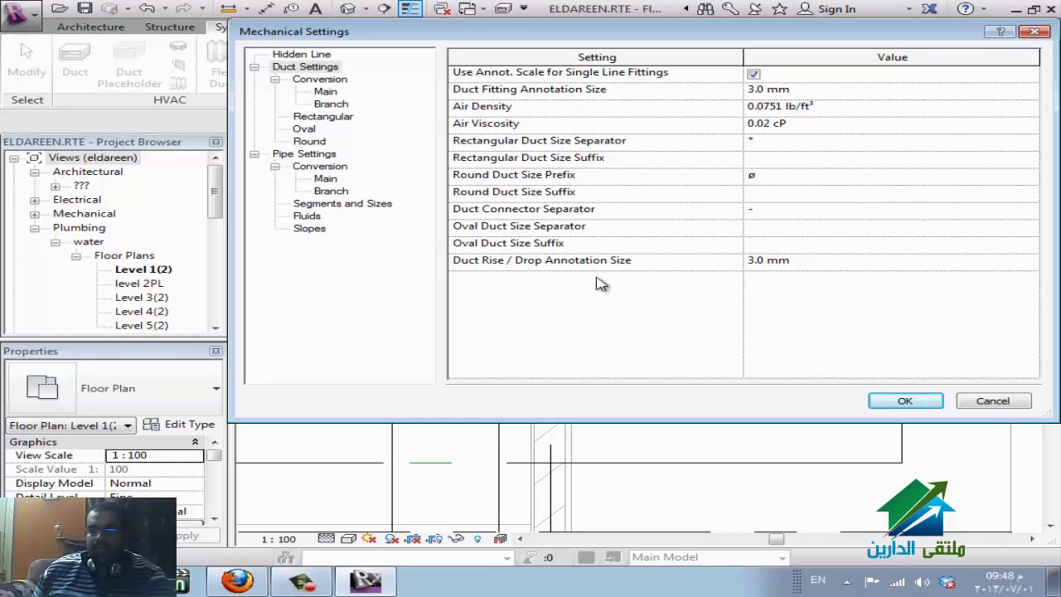
pyautogui.click(820, 262)
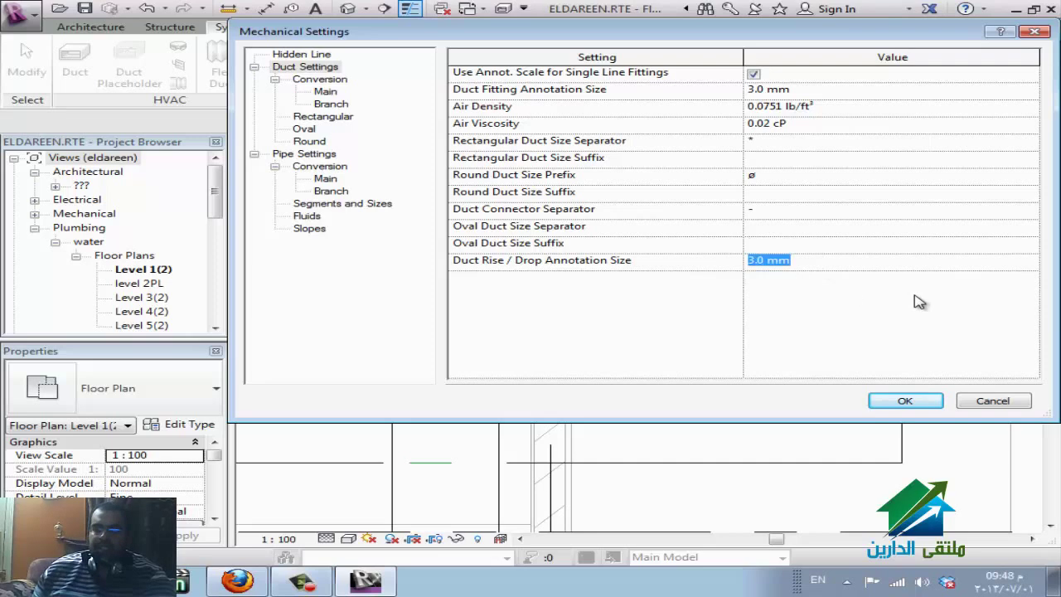
pyautogui.click(319, 79)
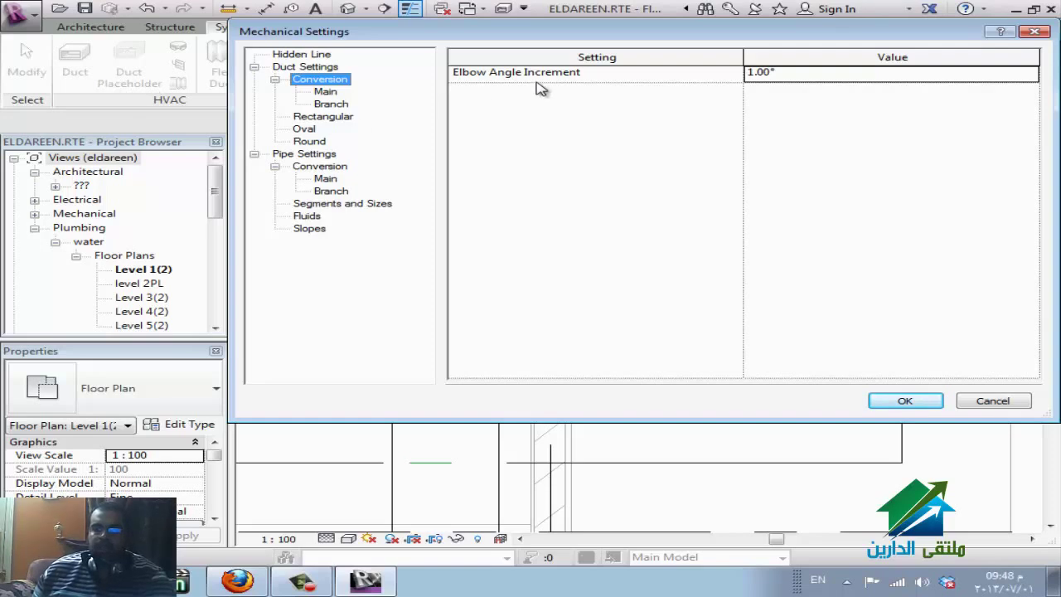
# - Set supply air branch Maximum Flex Duct Length to 1200 and show the Rectangular size table
pyautogui.click(326, 93)
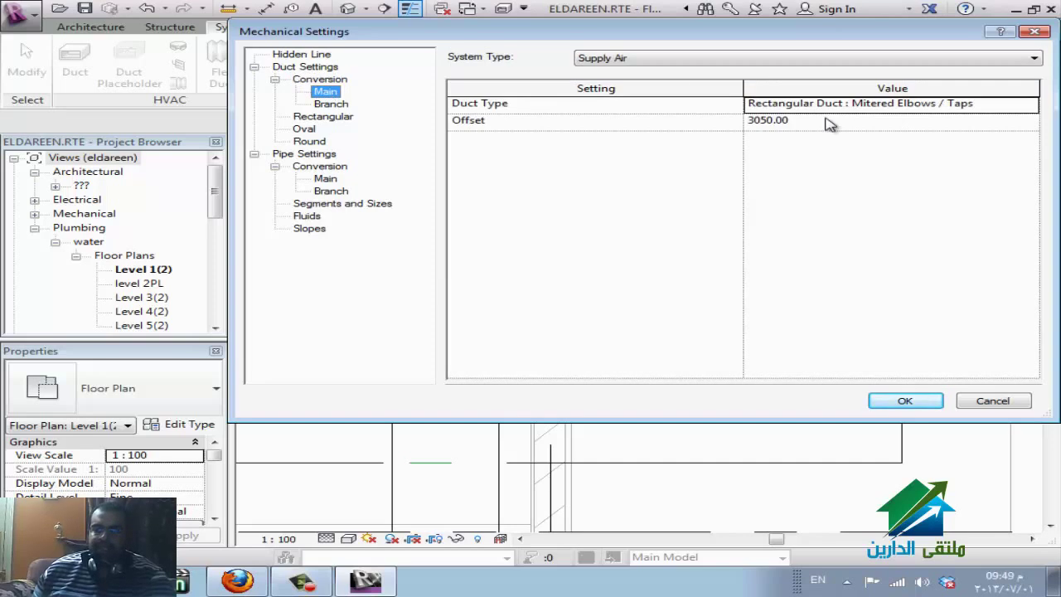
pyautogui.click(331, 105)
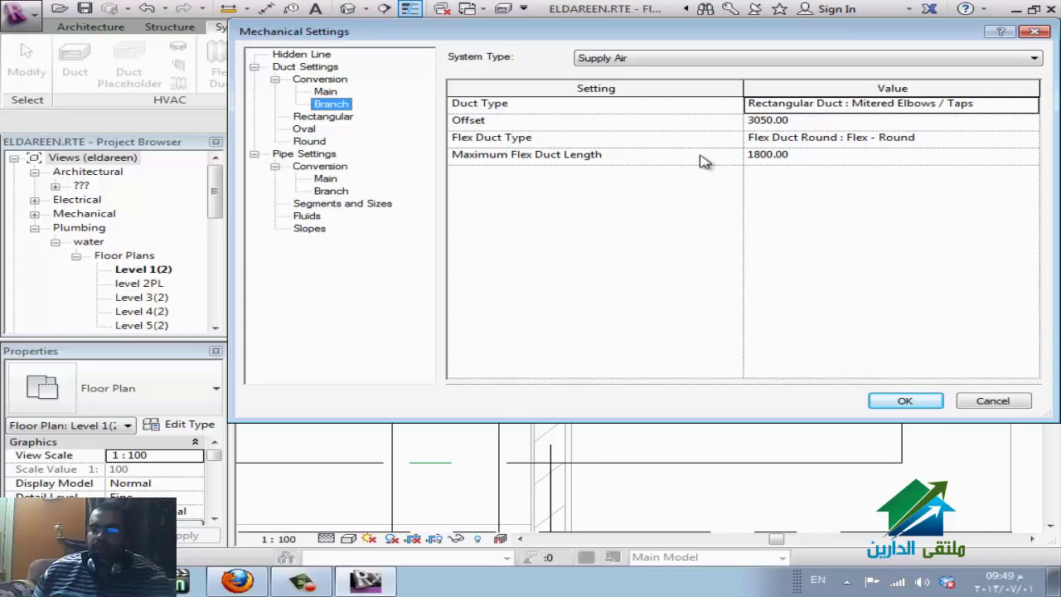
pyautogui.click(842, 155)
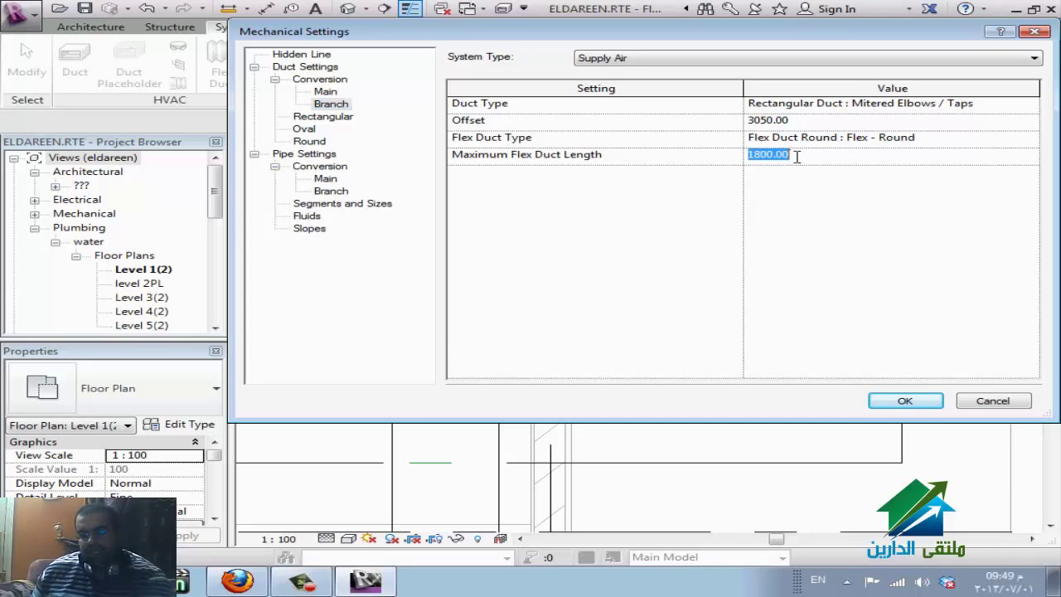
pyautogui.write('1200')
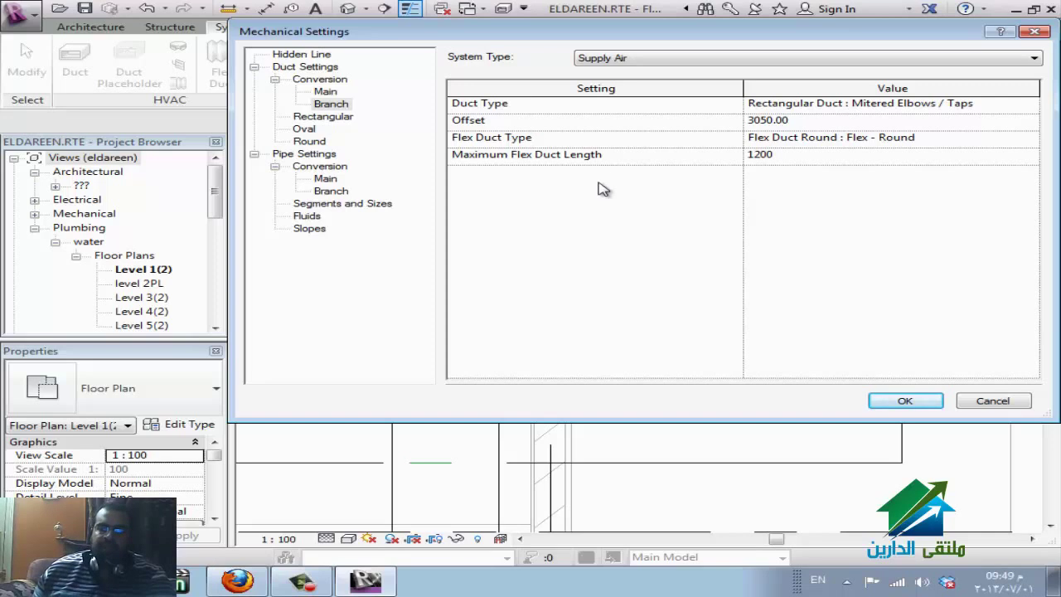
pyautogui.click(345, 120)
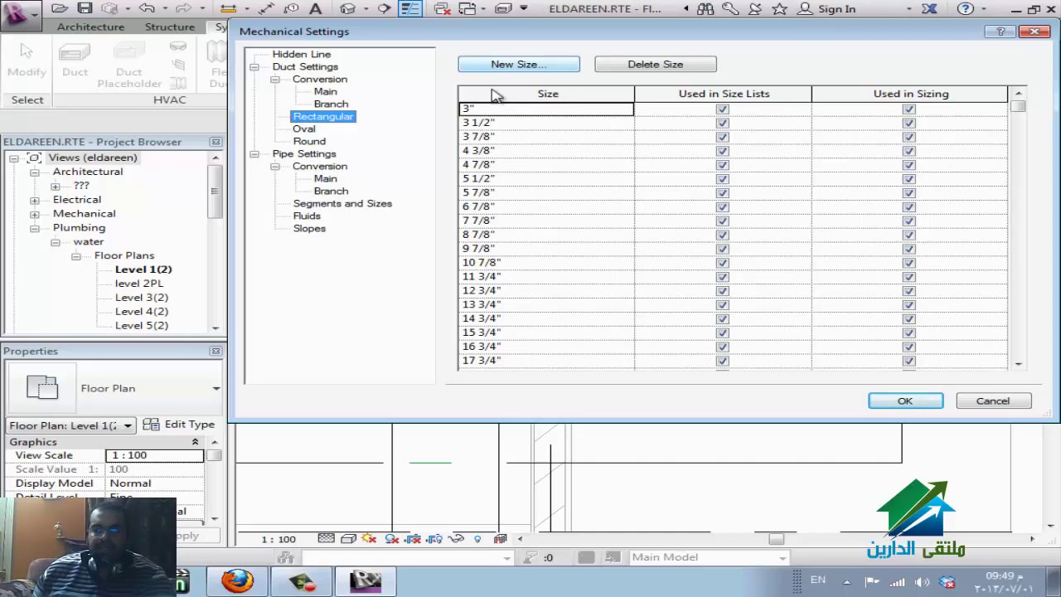
# - Add a 6" rectangular duct size, delete the 3" size, then close Mechanical Settings
pyautogui.click(528, 67)
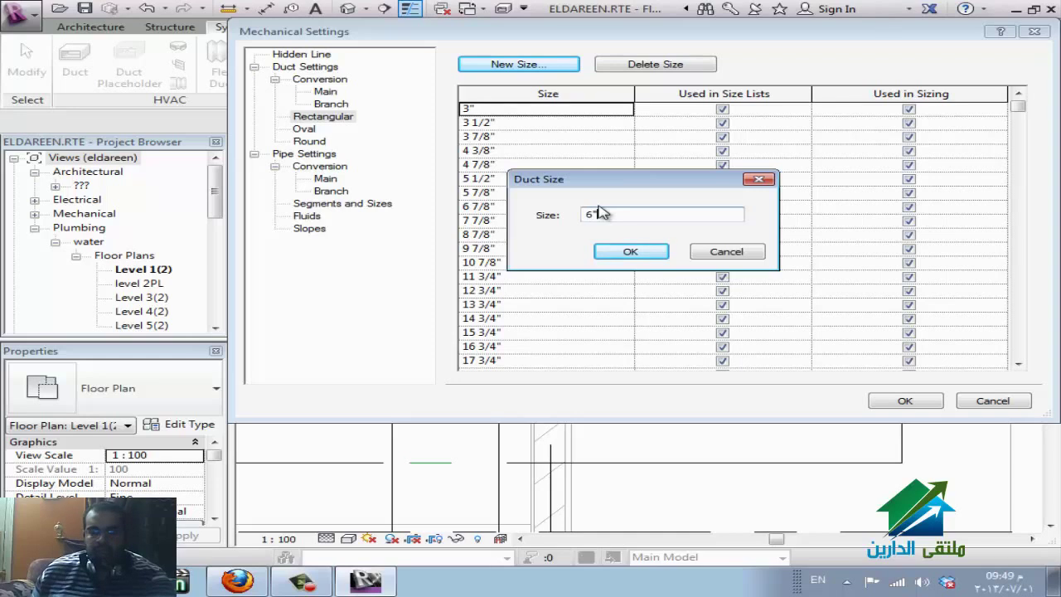
pyautogui.click(630, 251)
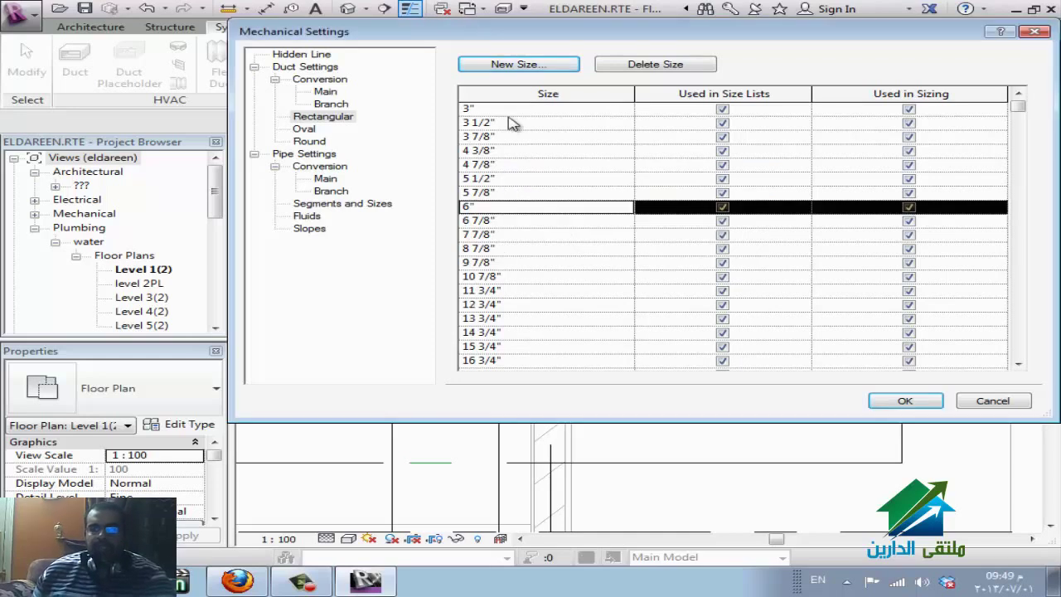
pyautogui.click(566, 108)
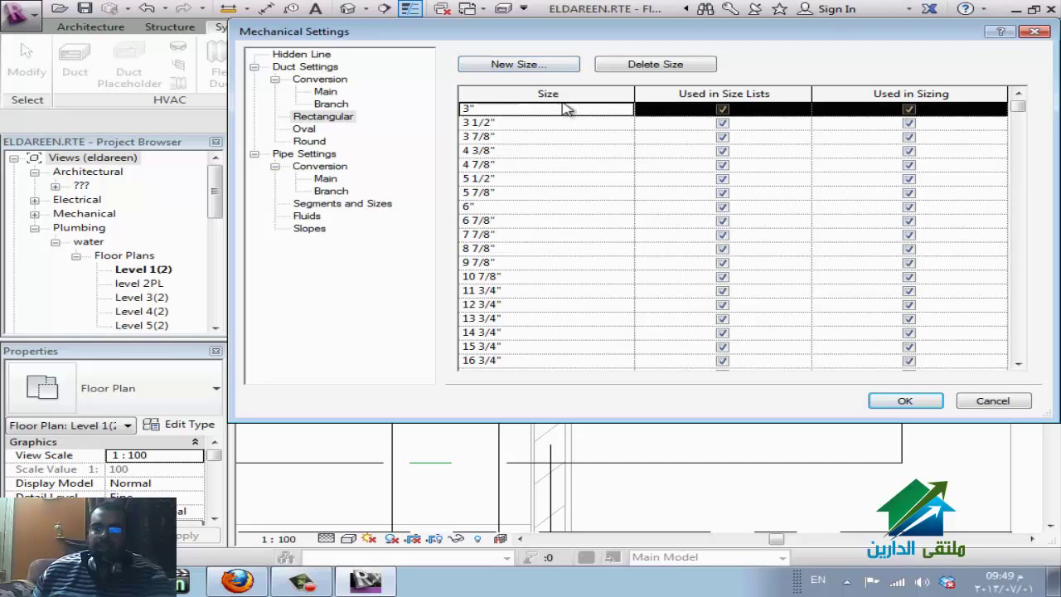
pyautogui.click(623, 66)
pyautogui.click(590, 299)
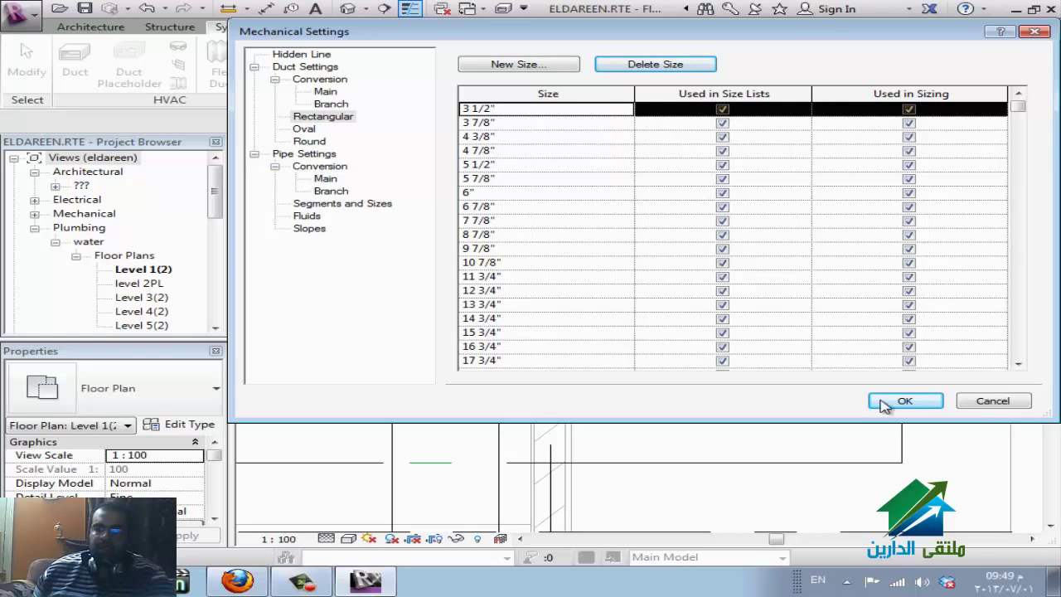
pyautogui.click(990, 403)
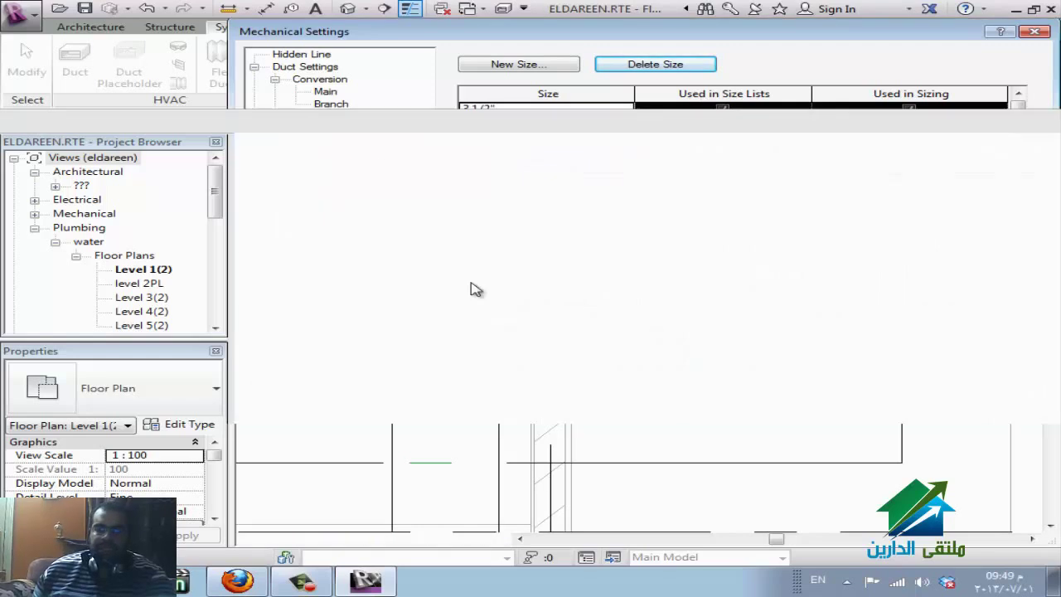
# - Check the duct Width list, which starts at 3", then reopen Mechanical Settings at Hidden Line
pyautogui.press('d')
pyautogui.press('t')
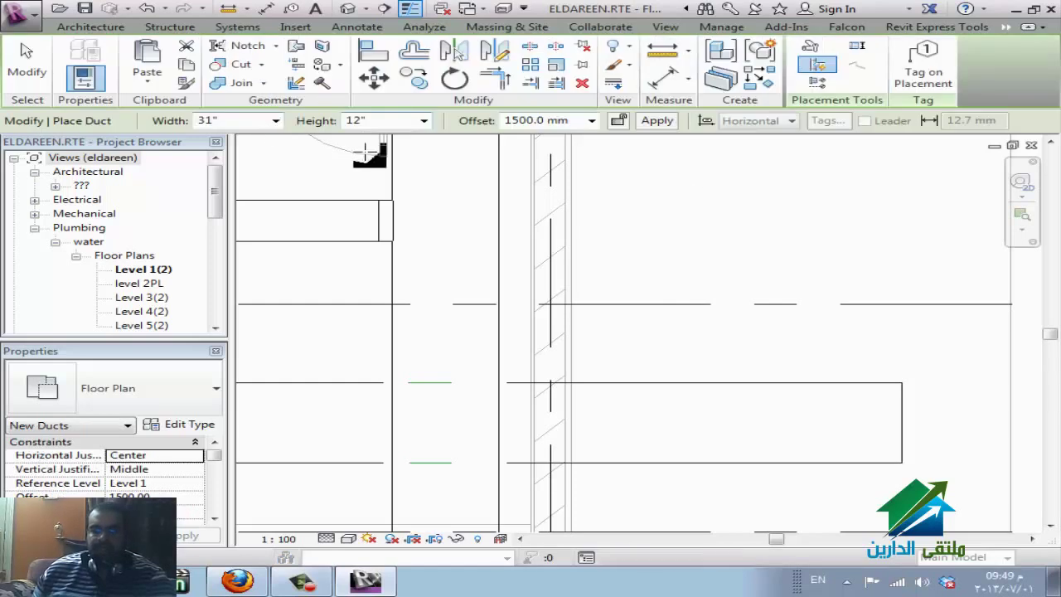
pyautogui.click(276, 120)
pyautogui.scroll(8, 277, 181)
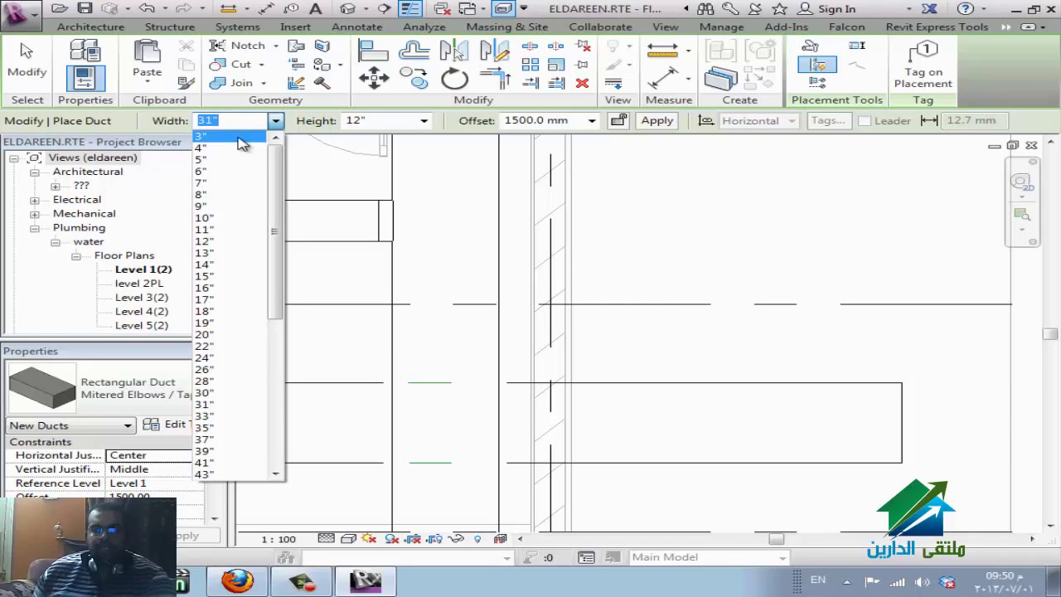
pyautogui.click(241, 143)
pyautogui.press('Escape')
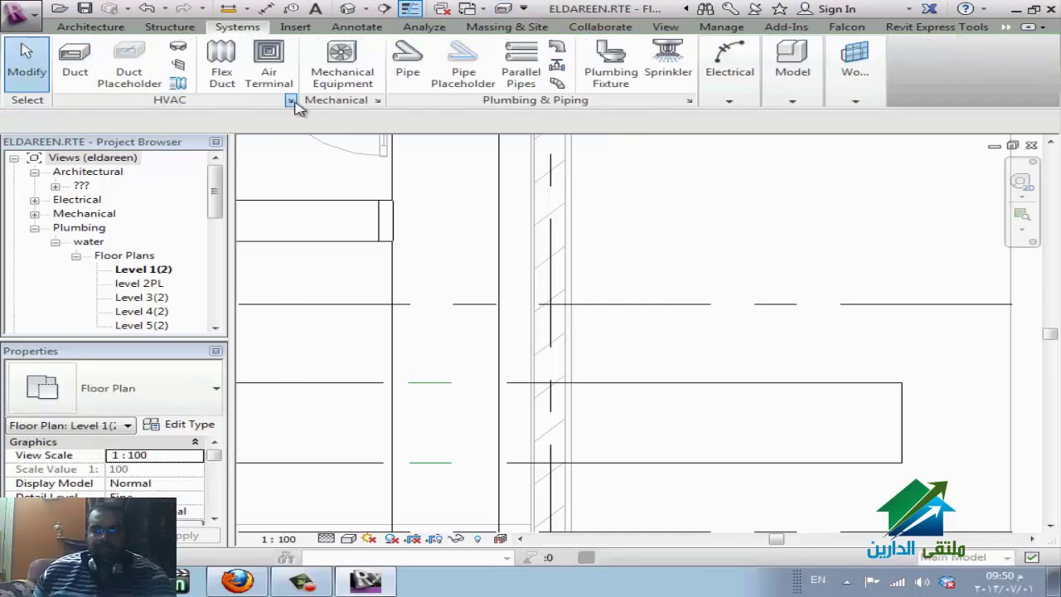
pyautogui.click(291, 101)
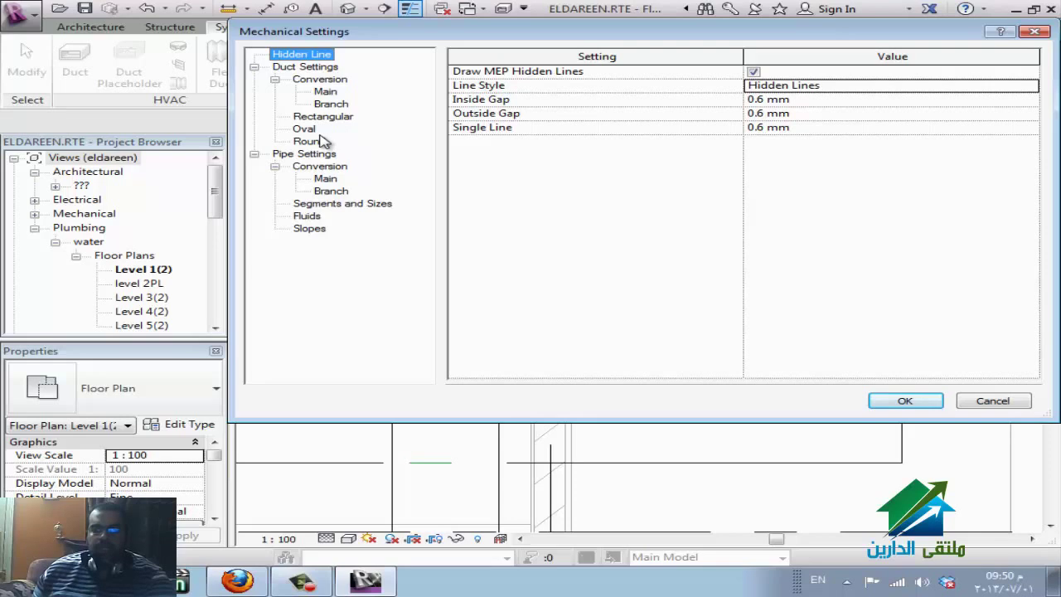
# - In the rectangular duct sizes, delete 3", drop 3 7/8" from size lists and 4 3/8" from sizing
pyautogui.click(324, 117)
pyautogui.click(628, 106)
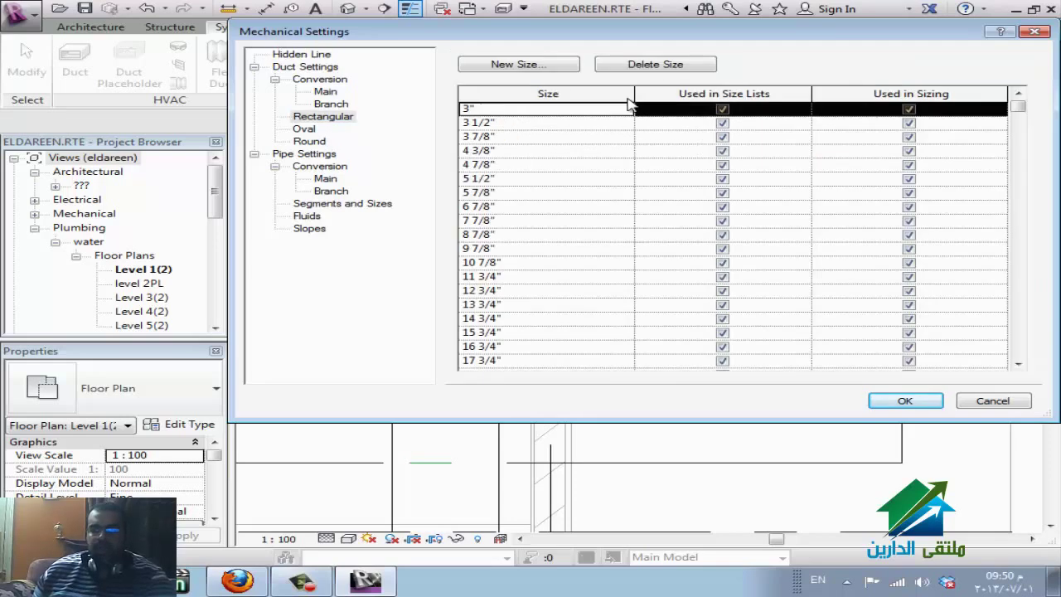
pyautogui.click(651, 66)
pyautogui.click(589, 296)
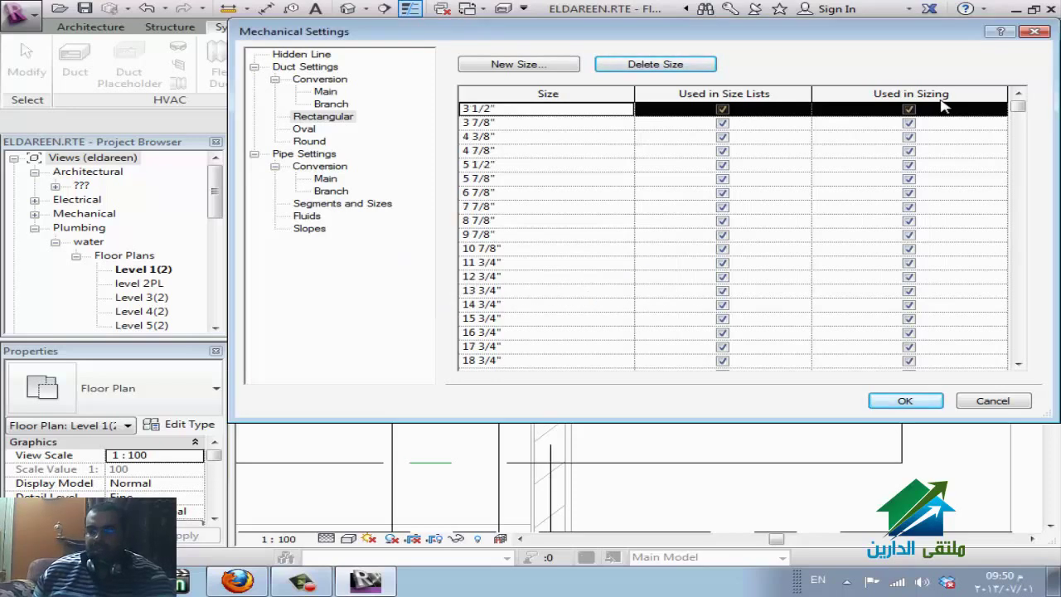
pyautogui.click(722, 123)
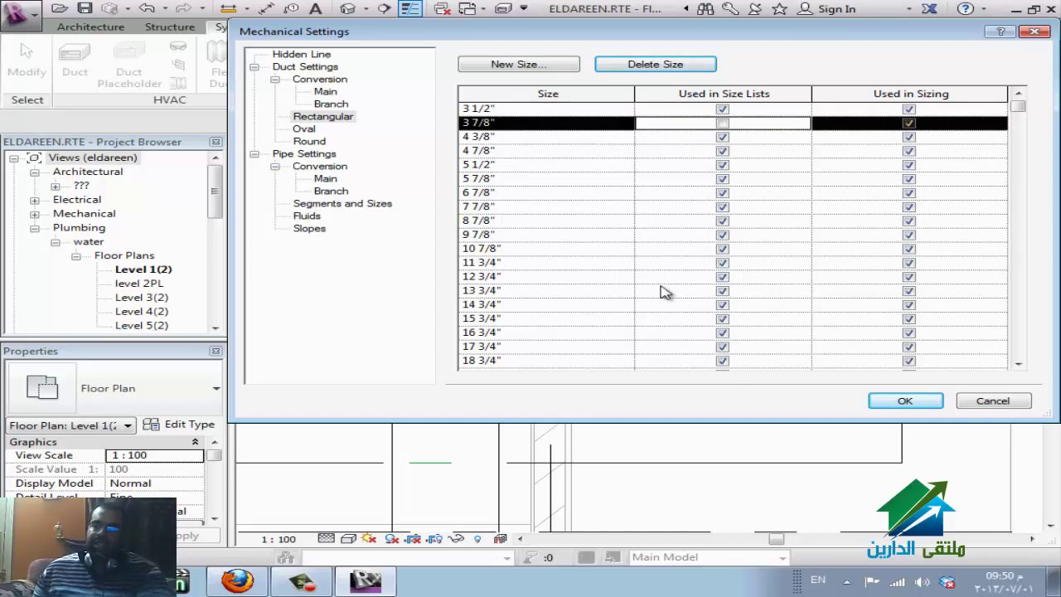
pyautogui.click(909, 137)
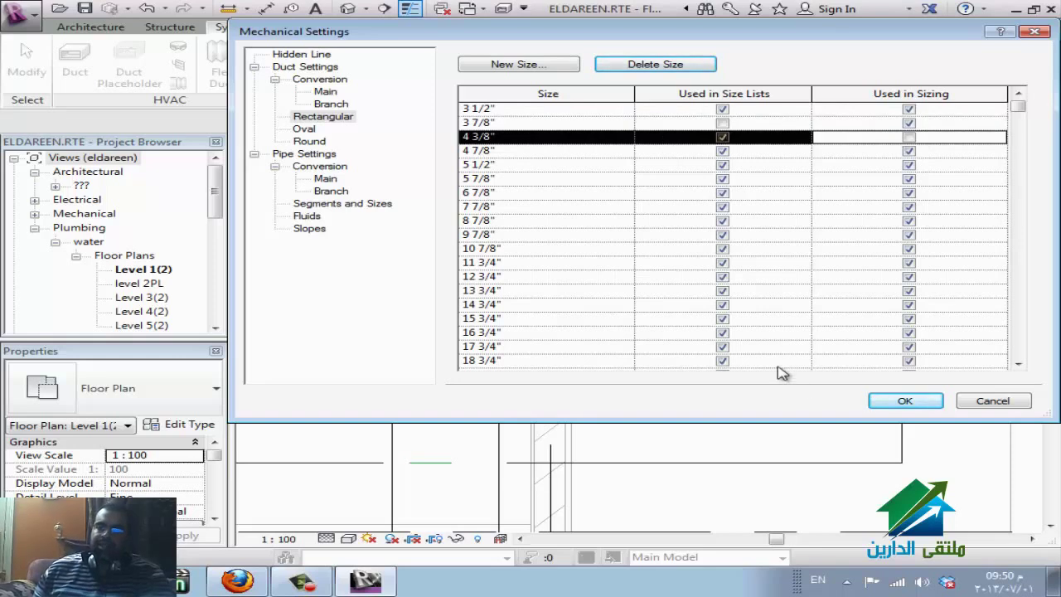
# - Delete the 6 7/8" and 18 3/4" sizes from the oval duct size table
pyautogui.click(304, 129)
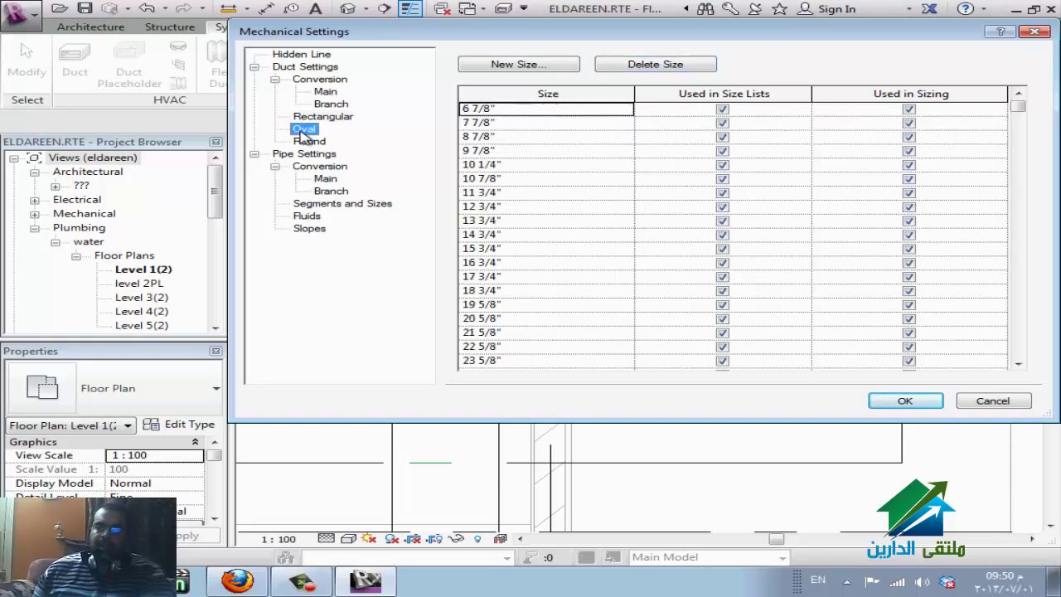
pyautogui.click(549, 112)
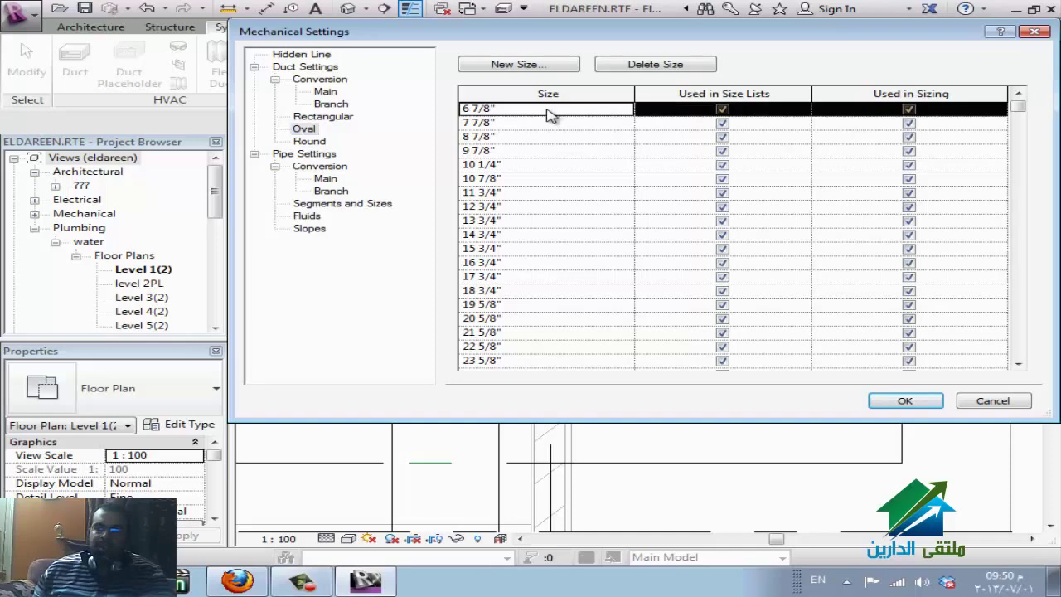
pyautogui.click(655, 65)
pyautogui.click(596, 304)
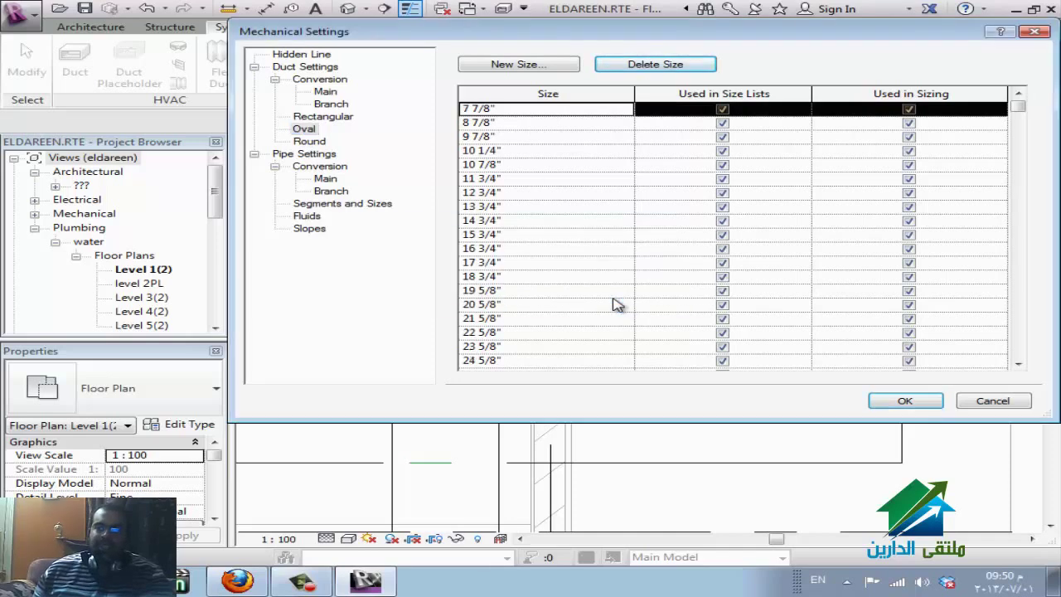
pyautogui.click(553, 276)
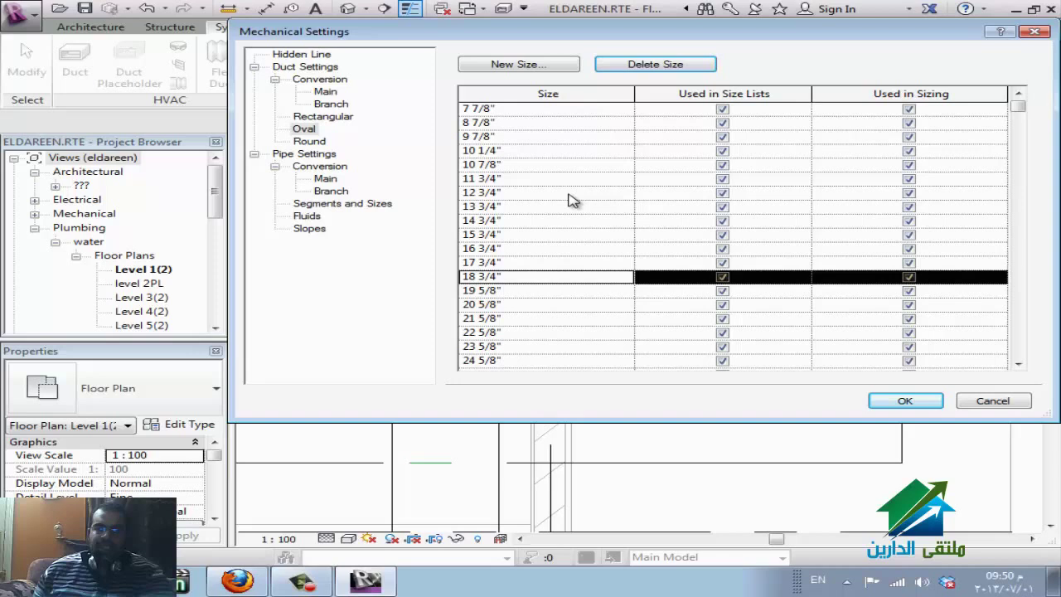
pyautogui.click(641, 68)
pyautogui.press('Return')
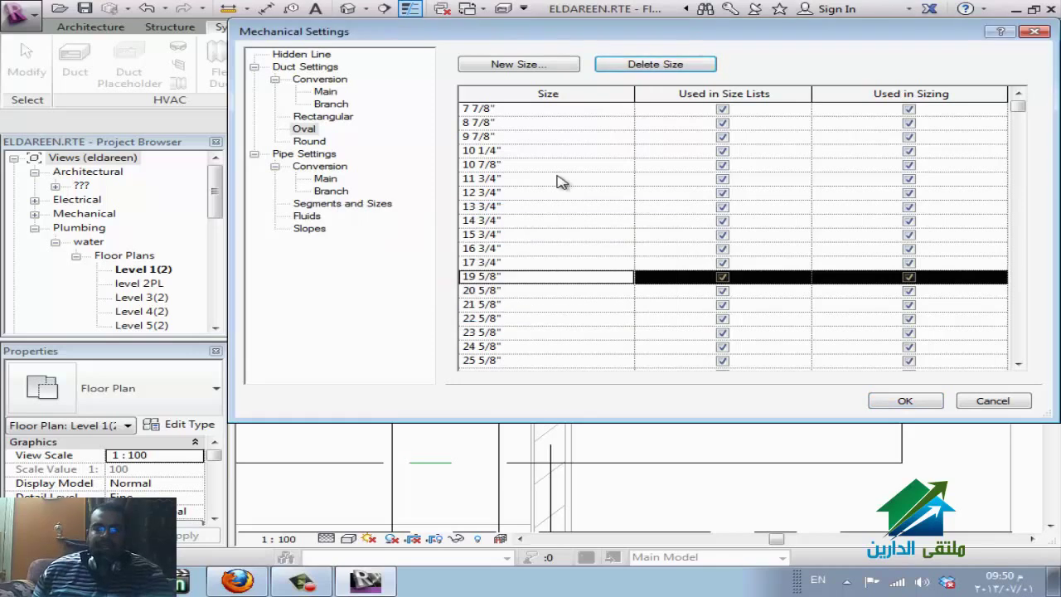
# - Glance at the round duct sizes, then bring up the general Pipe Settings page
pyautogui.click(319, 142)
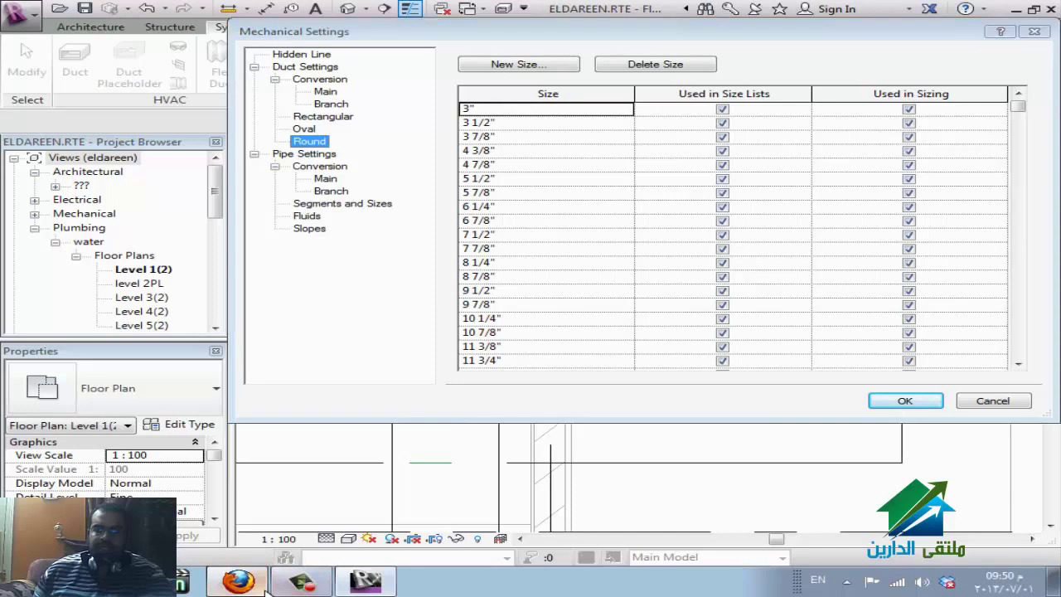
pyautogui.hotkey('alt', 'Tab')
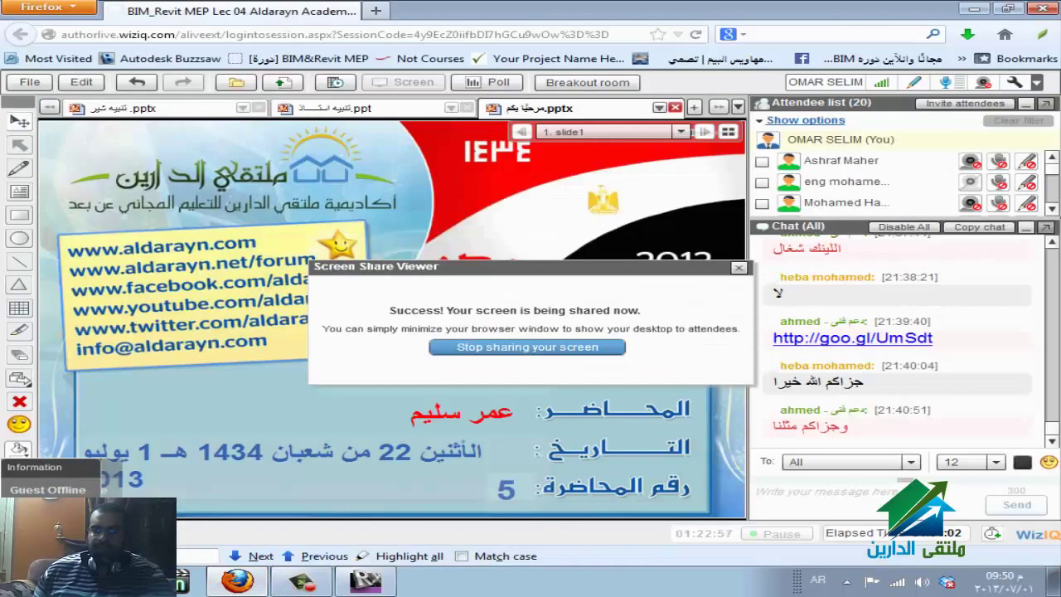
pyautogui.click(364, 580)
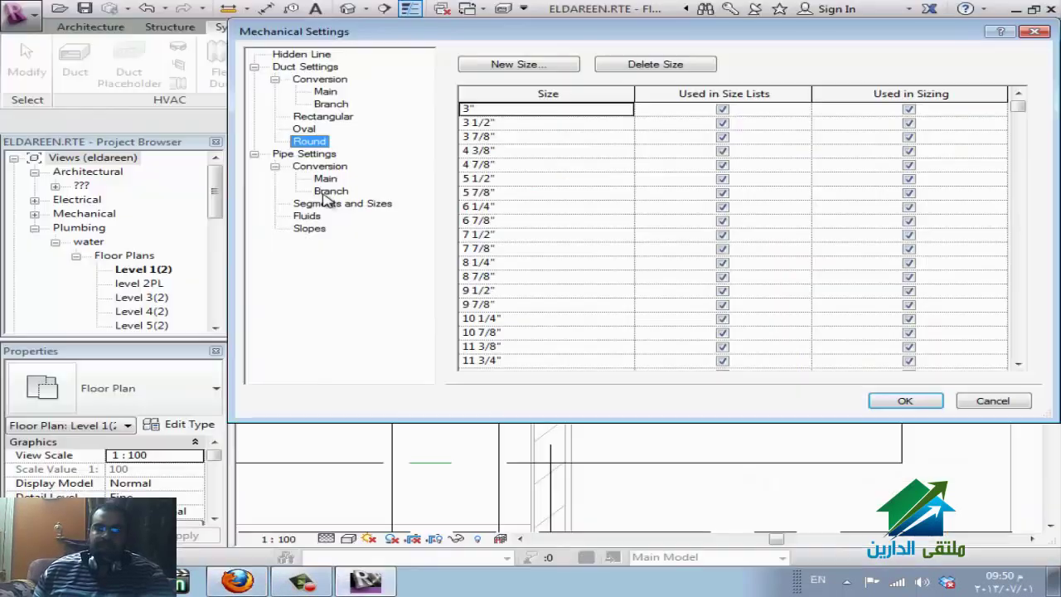
pyautogui.click(307, 154)
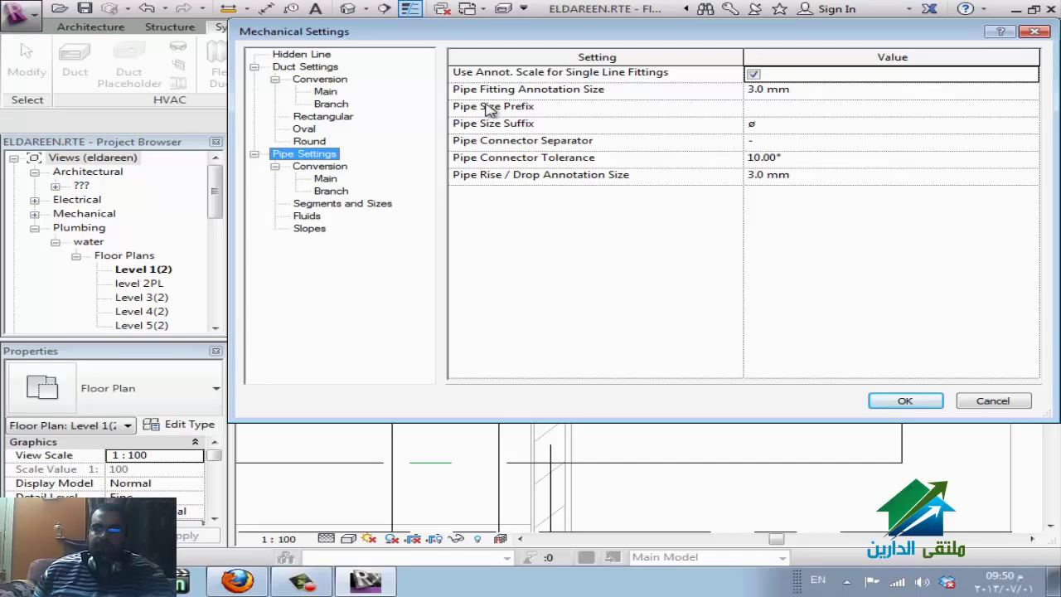
# - Review pipe conversion settings and the pipe segment catalog, keeping Copper - A as the segment
pyautogui.click(336, 169)
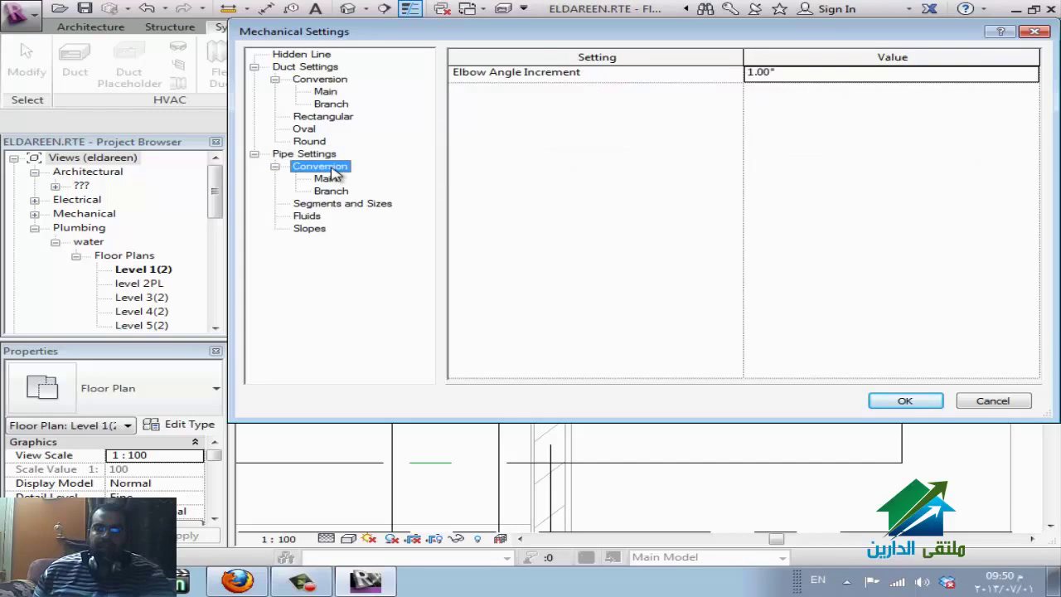
pyautogui.click(323, 204)
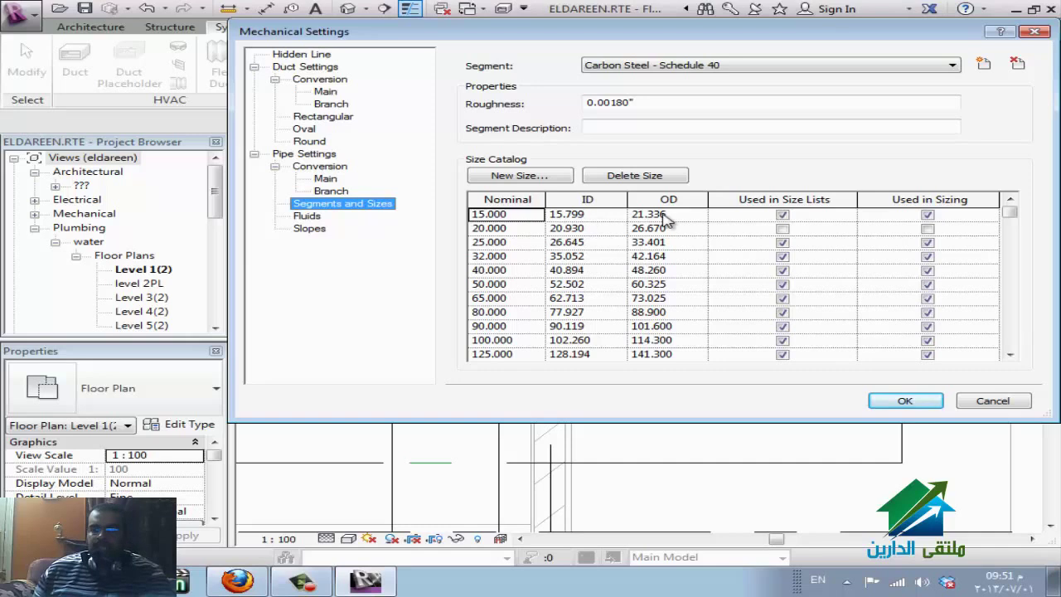
pyautogui.click(667, 65)
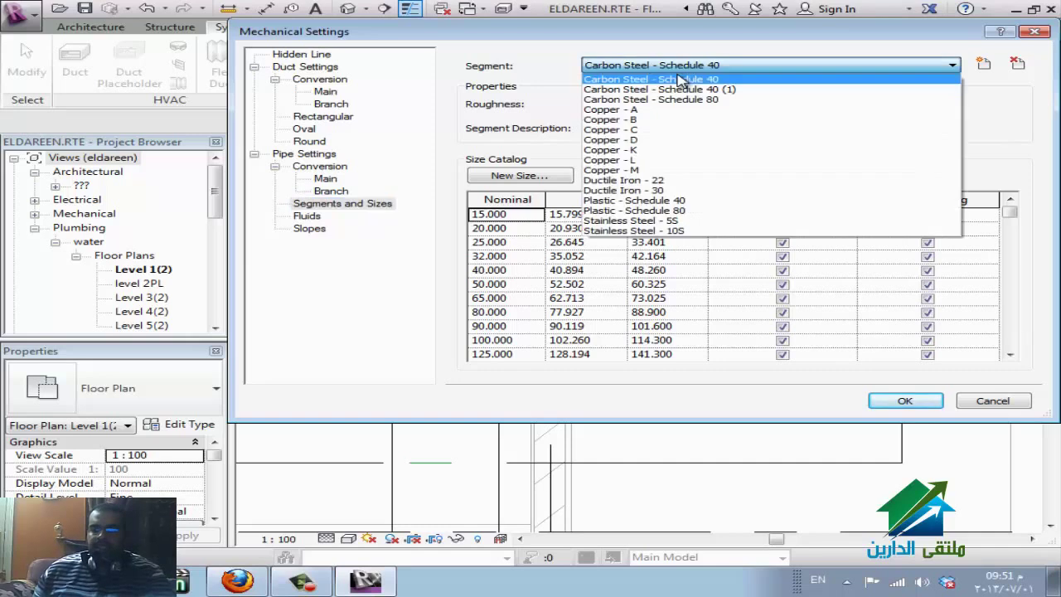
pyautogui.click(668, 110)
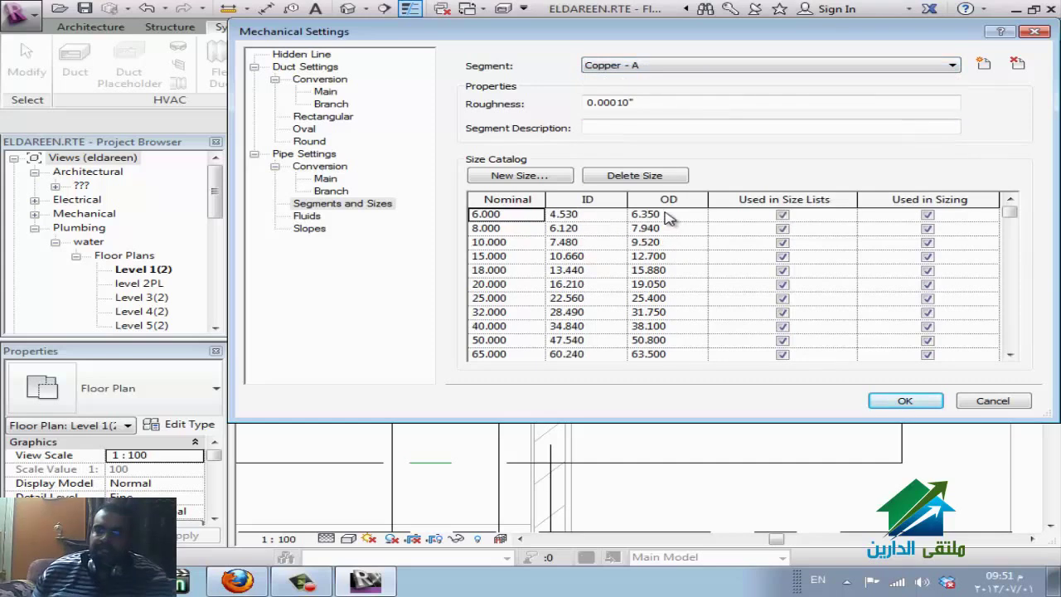
pyautogui.click(655, 66)
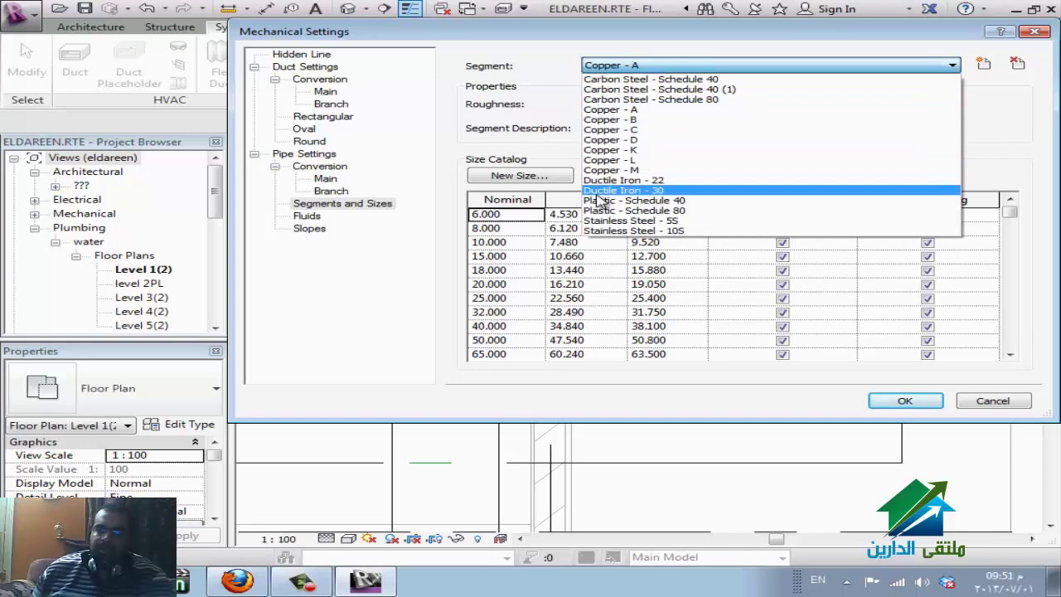
pyautogui.click(582, 111)
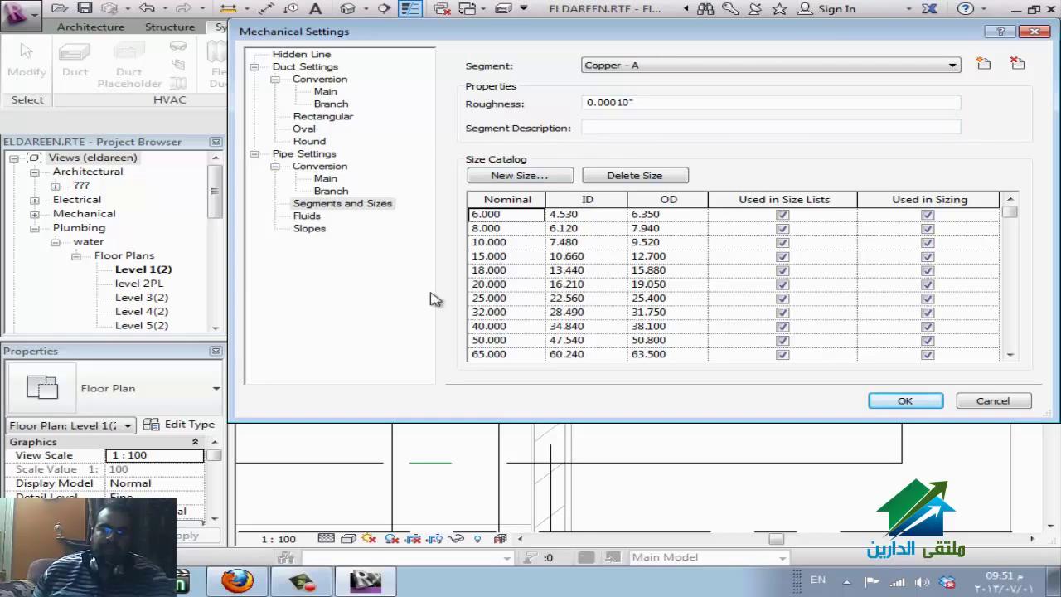
# - Review the water fluid properties and the pipe slope list, selecting the 2.5000 slope
pyautogui.click(309, 217)
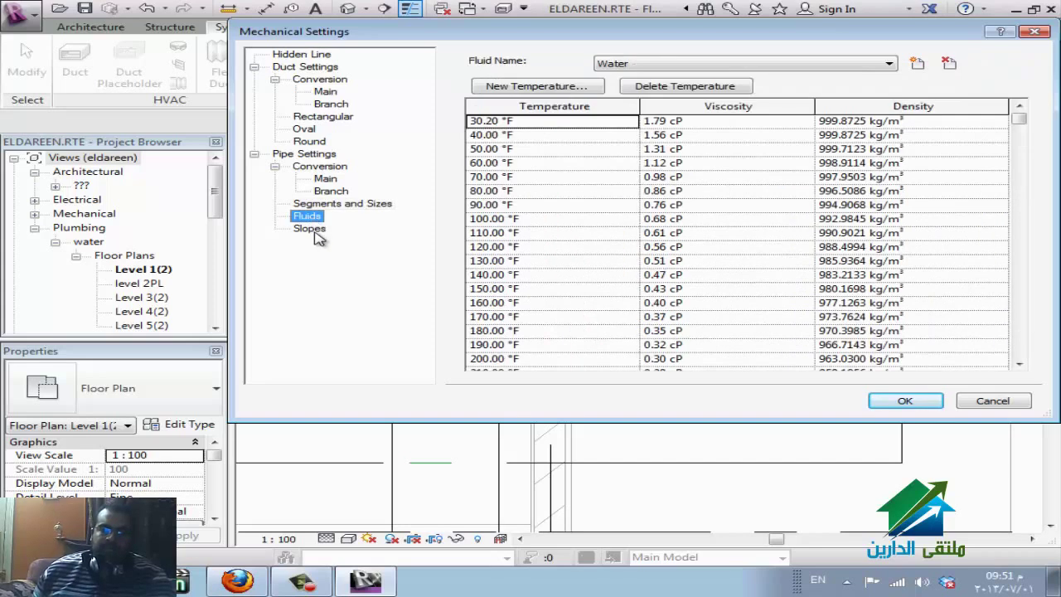
pyautogui.click(313, 231)
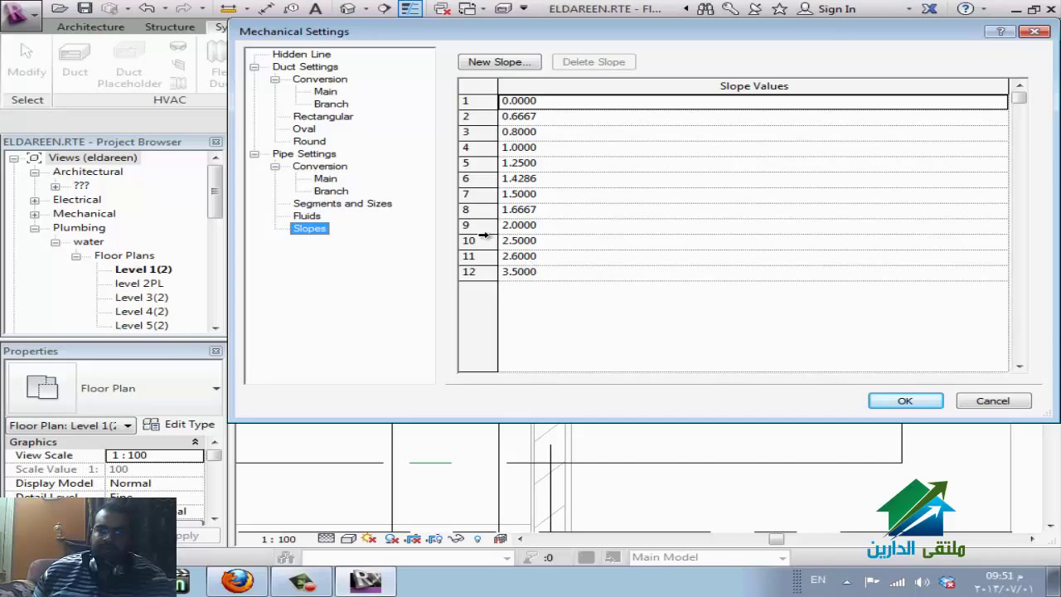
pyautogui.click(627, 242)
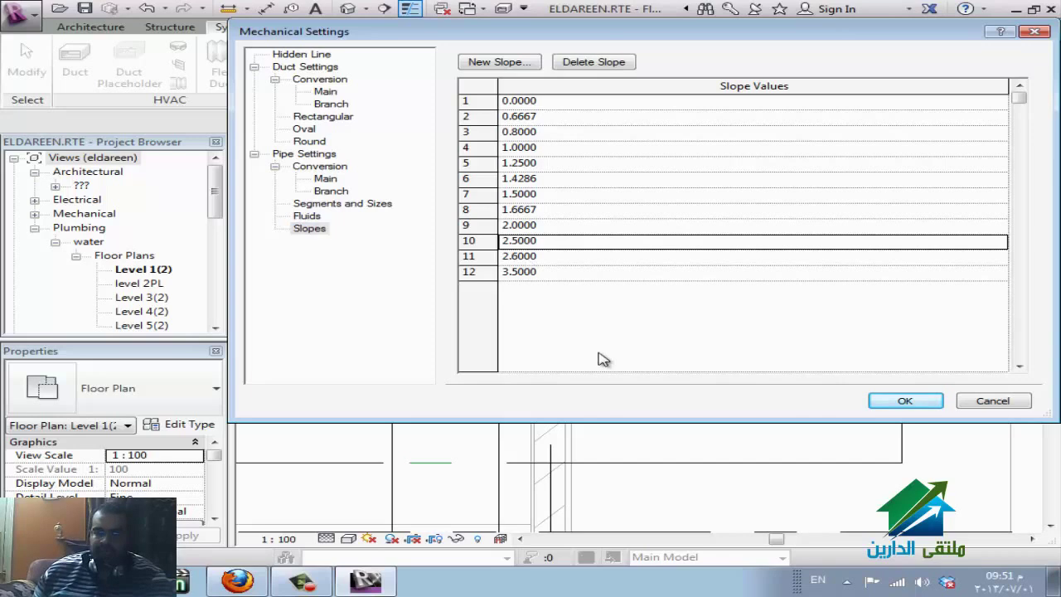
# - Cancel Mechanical Settings, zoom out on the Level 1 plan, and expand the Electrical panel
pyautogui.click(972, 405)
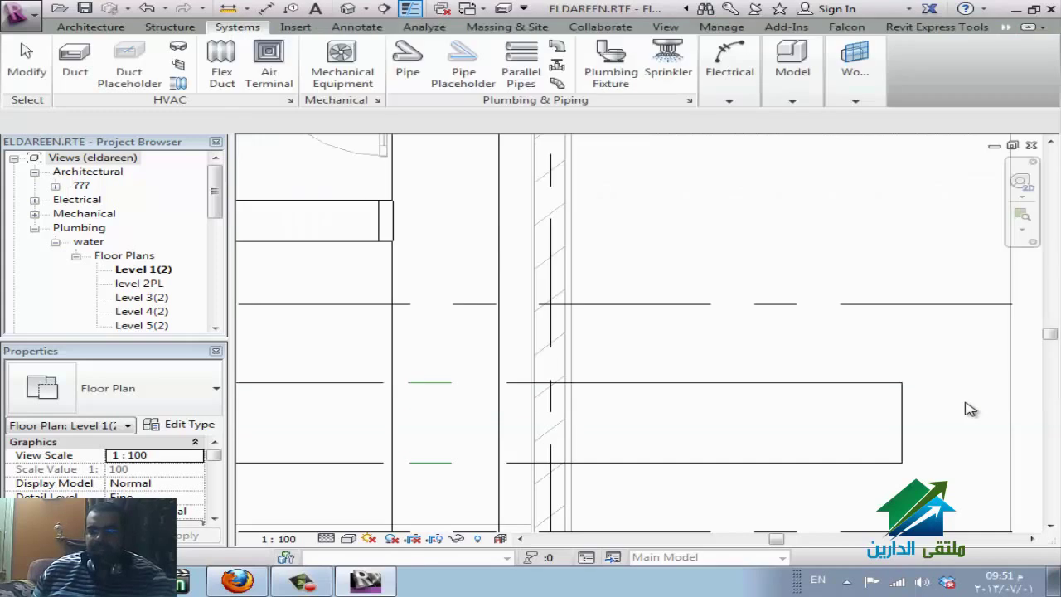
pyautogui.scroll(-2, 703, 278)
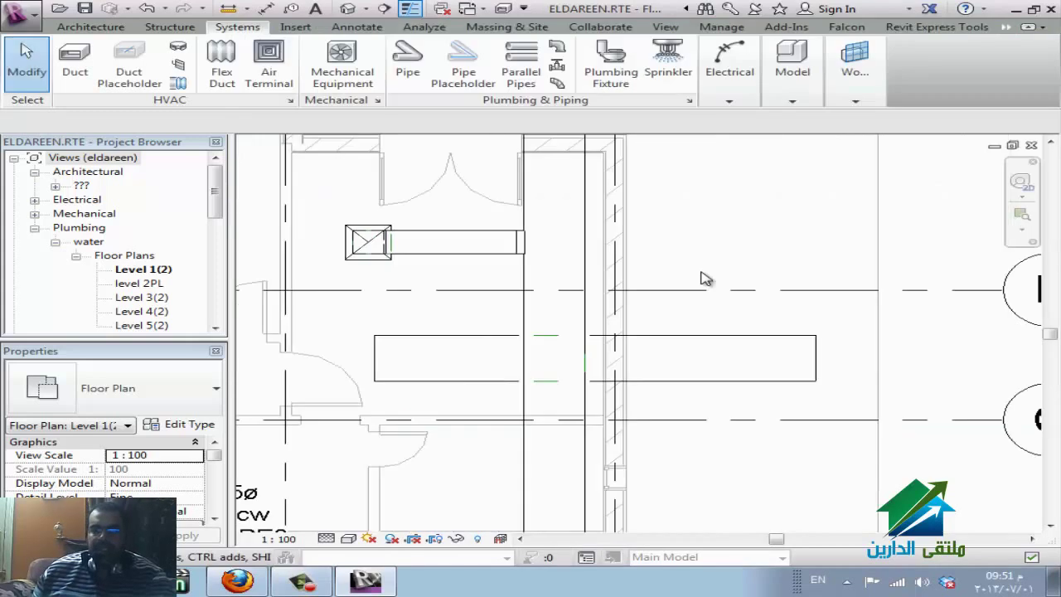
pyautogui.scroll(-1, 702, 278)
pyautogui.scroll(-1, 688, 284)
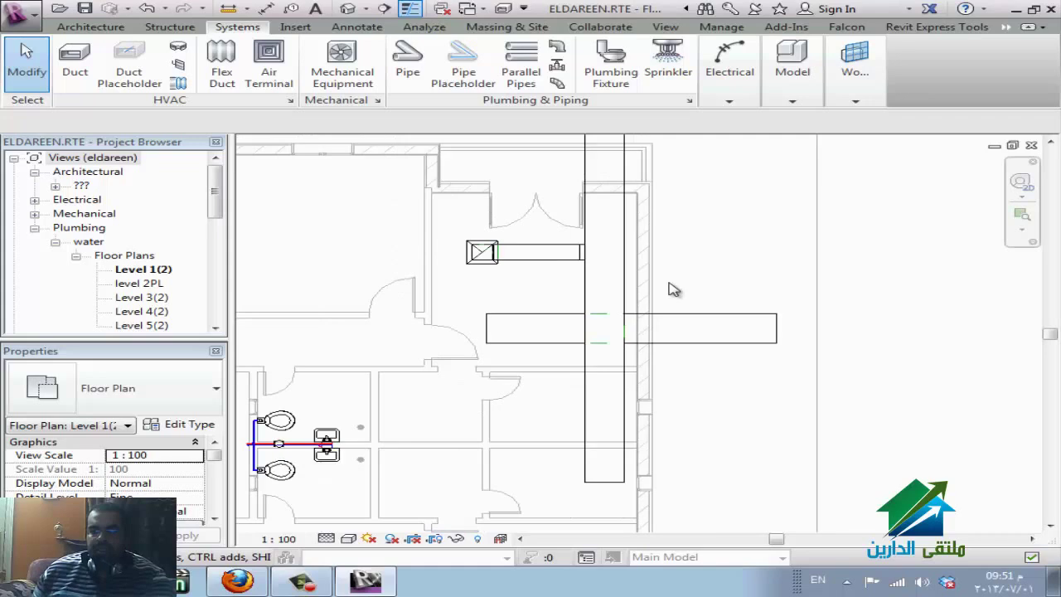
pyautogui.scroll(-1, 715, 290)
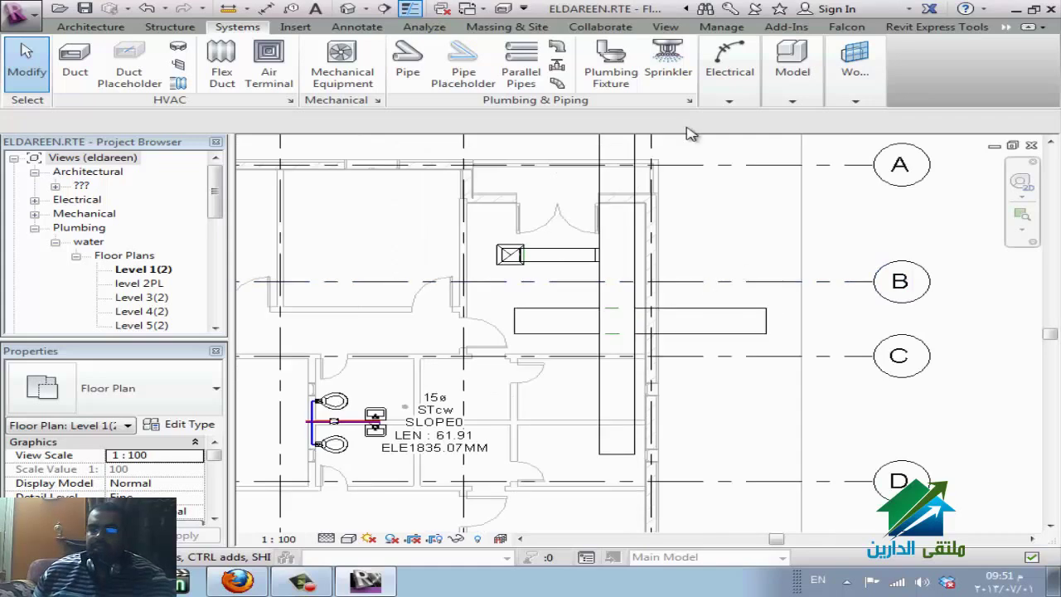
pyautogui.click(713, 97)
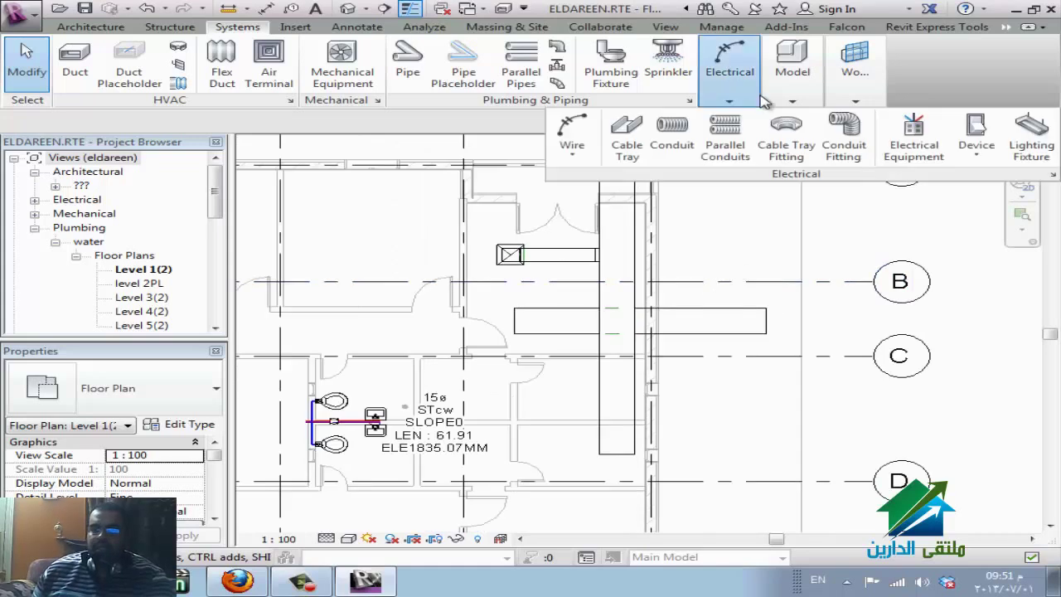
# - Open Electrical Settings and review the Hidden Line and General pages, including the Phase A label
pyautogui.click(1051, 177)
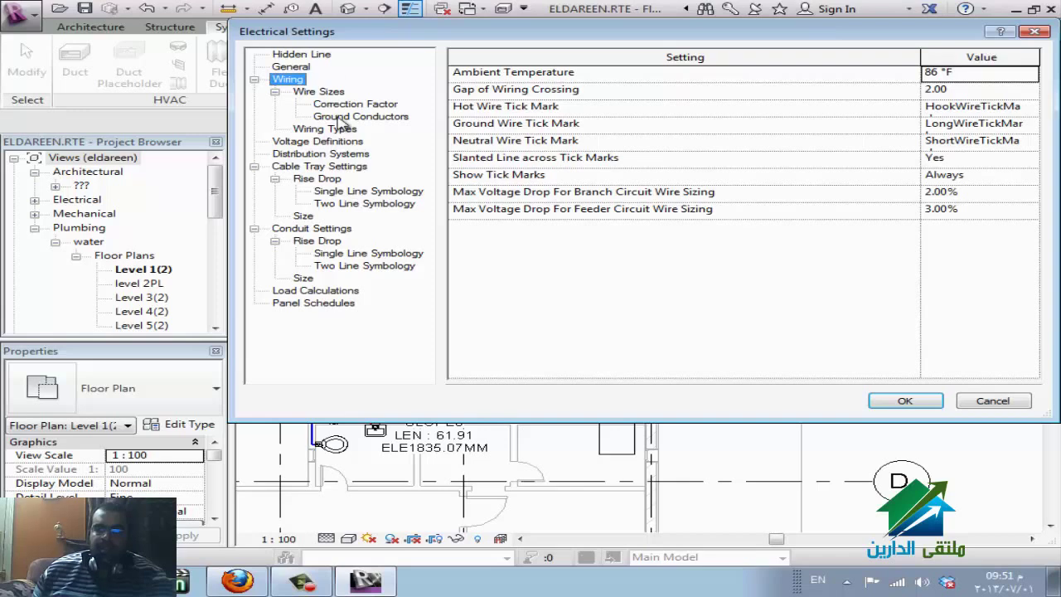
pyautogui.click(323, 57)
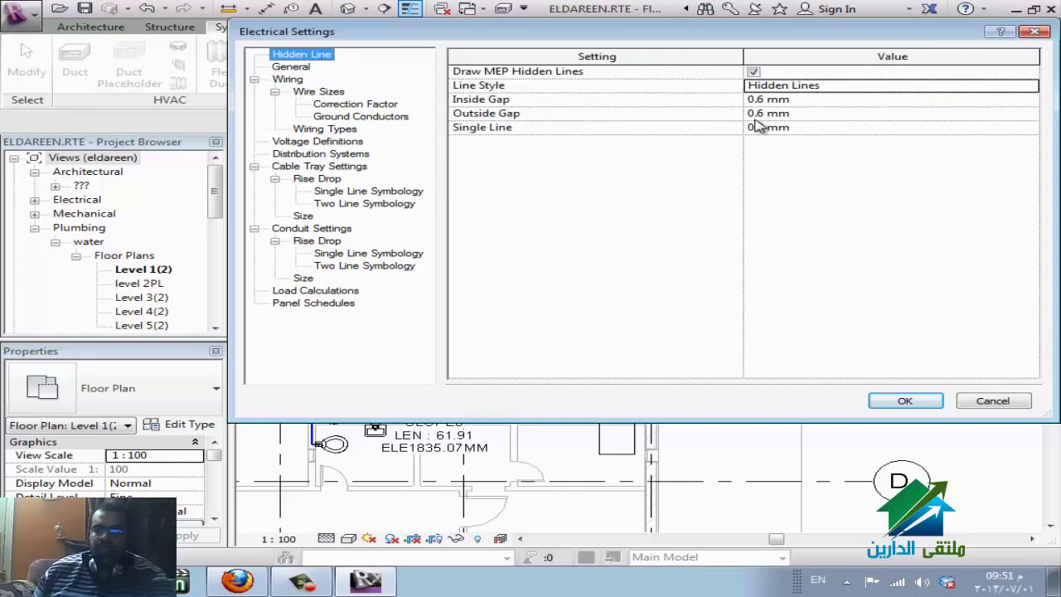
pyautogui.click(287, 68)
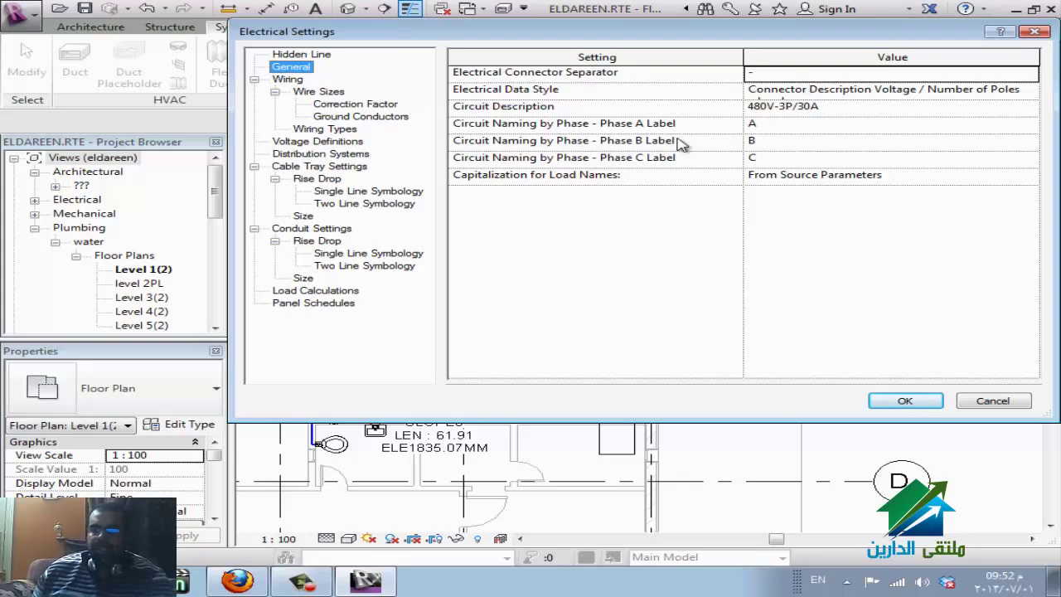
pyautogui.click(798, 123)
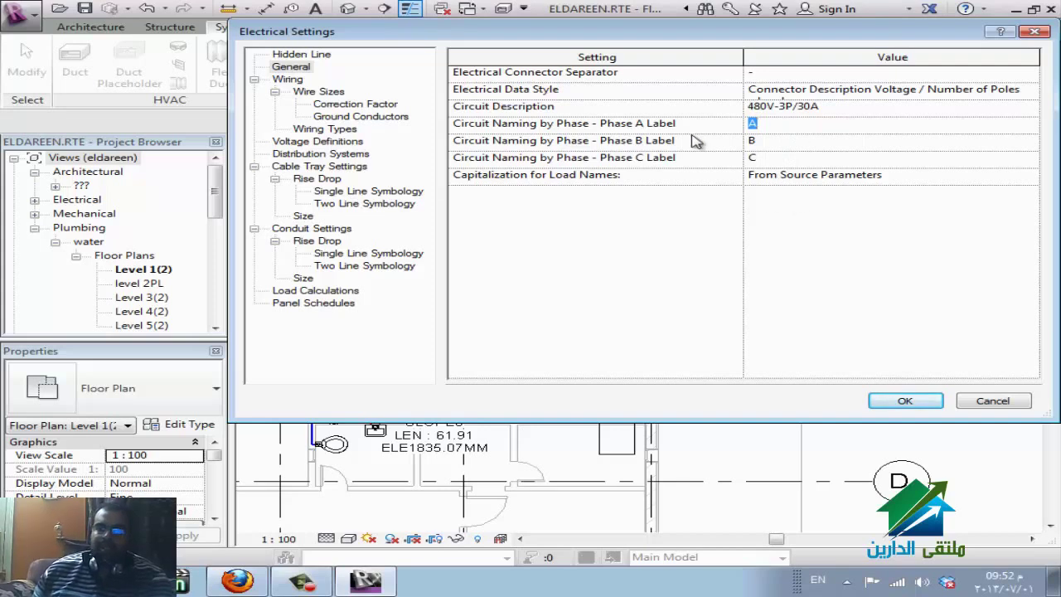
# - On the Wiring page keep HookWireTickMark for hot wires and tick marks always shown, then close
pyautogui.click(288, 79)
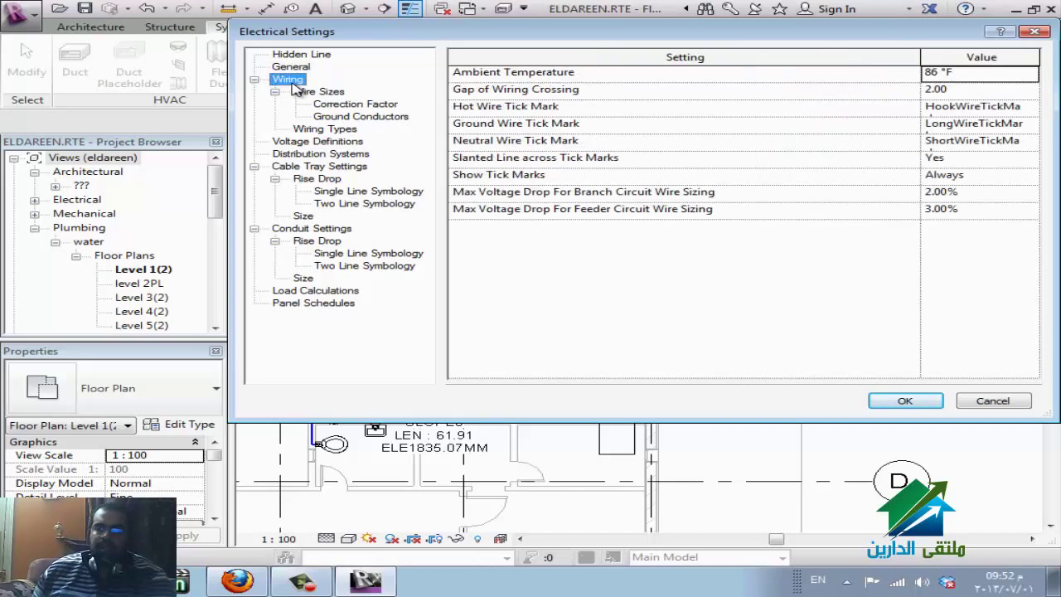
pyautogui.click(609, 120)
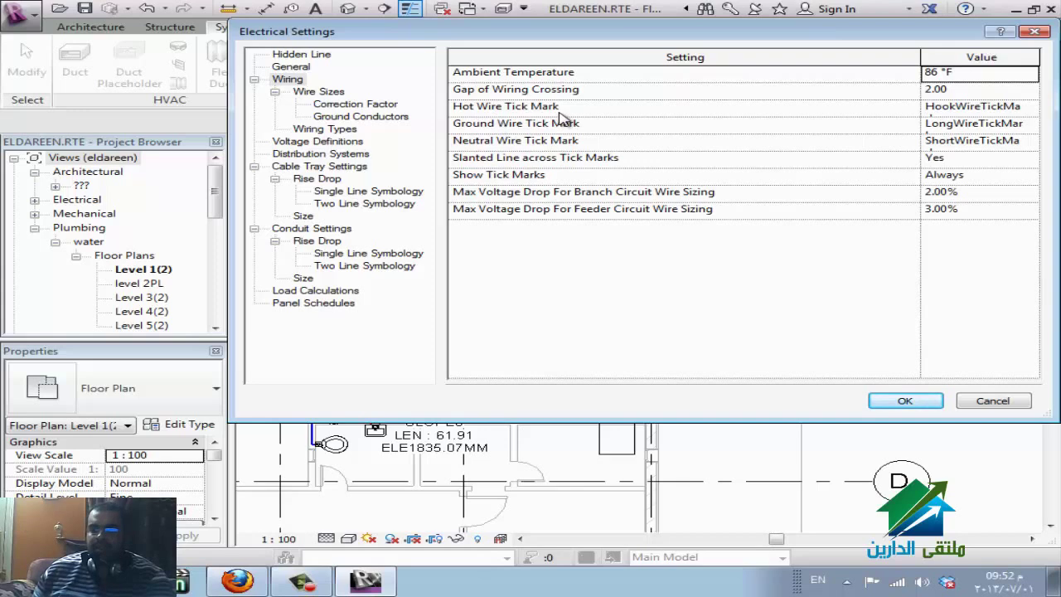
pyautogui.click(1011, 110)
pyautogui.click(1029, 108)
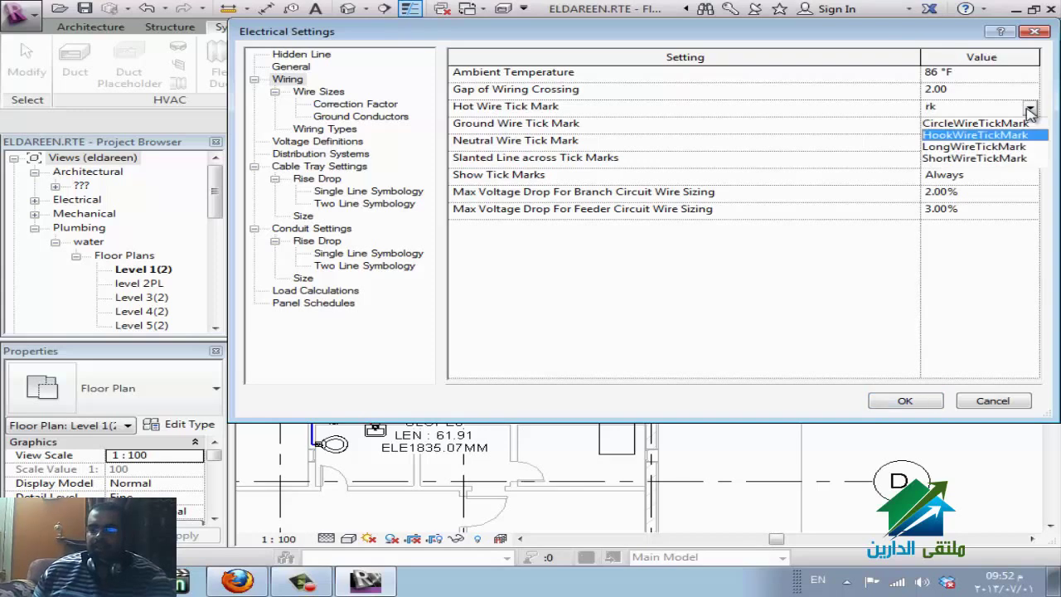
pyautogui.click(744, 265)
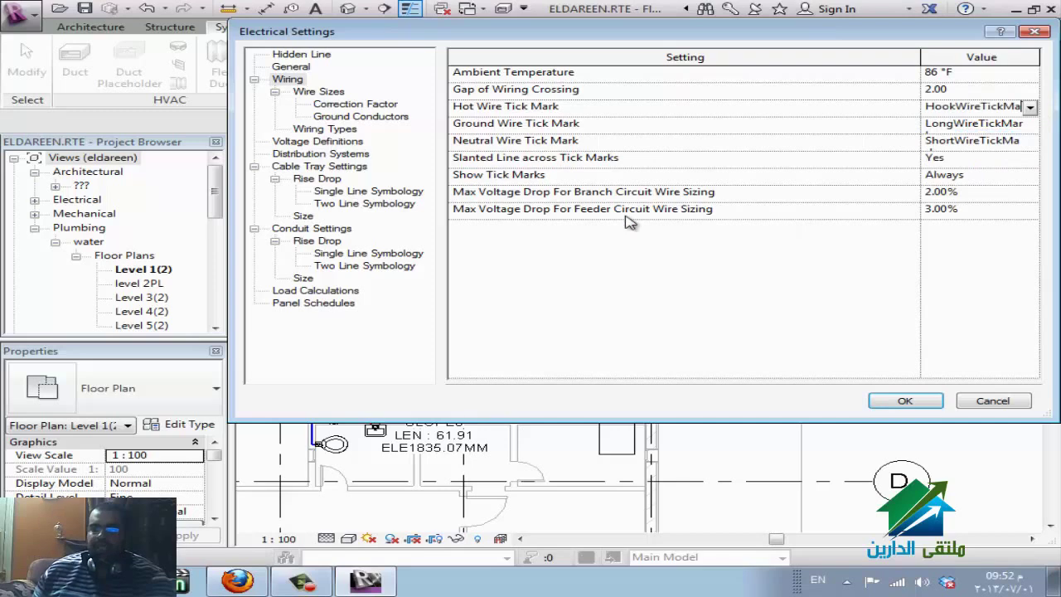
pyautogui.click(1033, 178)
pyautogui.click(1033, 178)
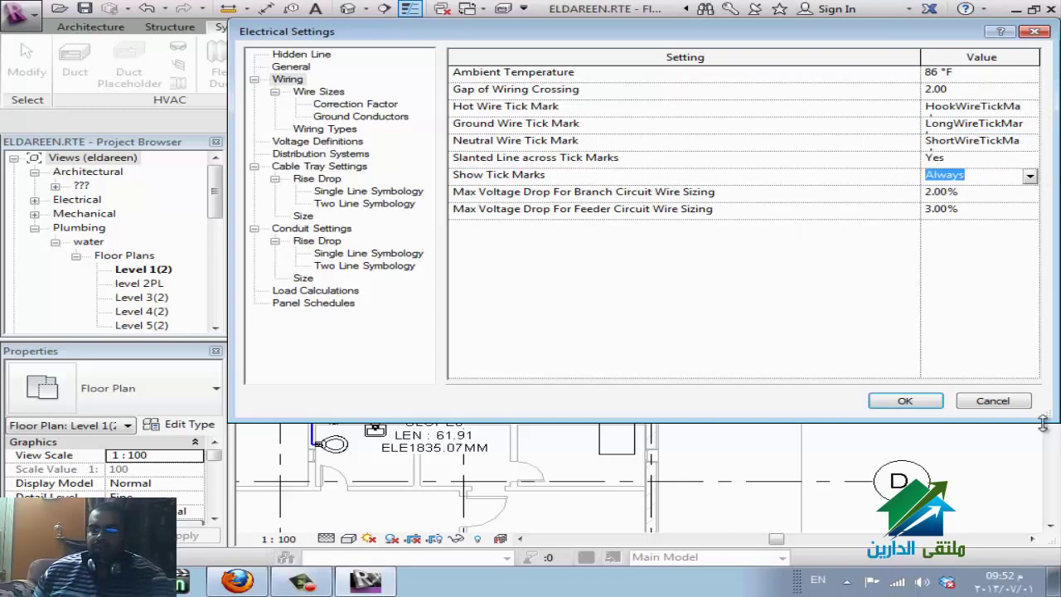
pyautogui.click(992, 400)
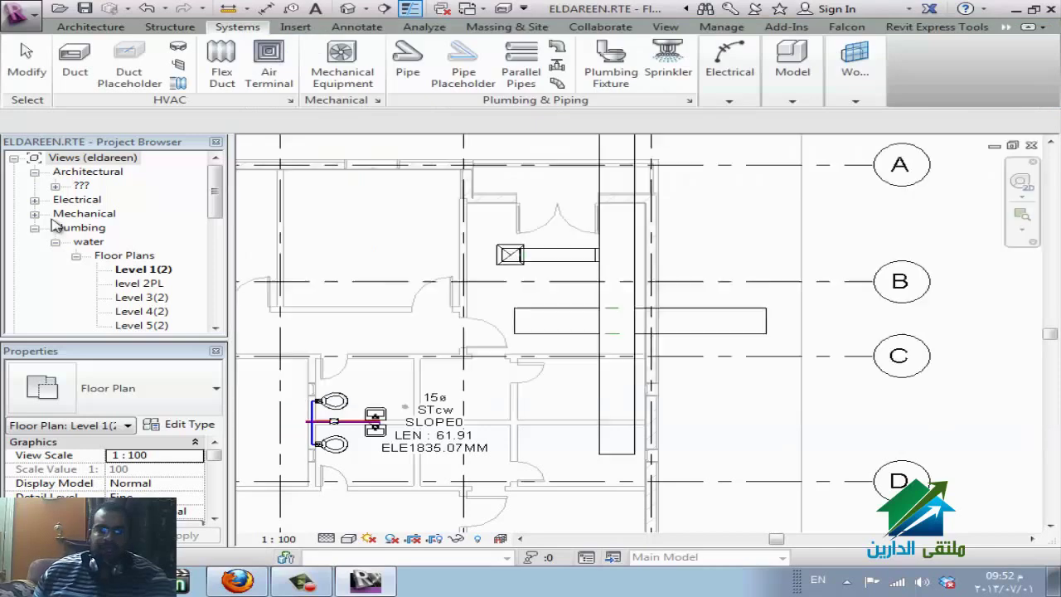
# - Open the Level 1(1) floor plan under Electrical > Lighting and zoom in on the fixtures
pyautogui.doubleClick(75, 200)
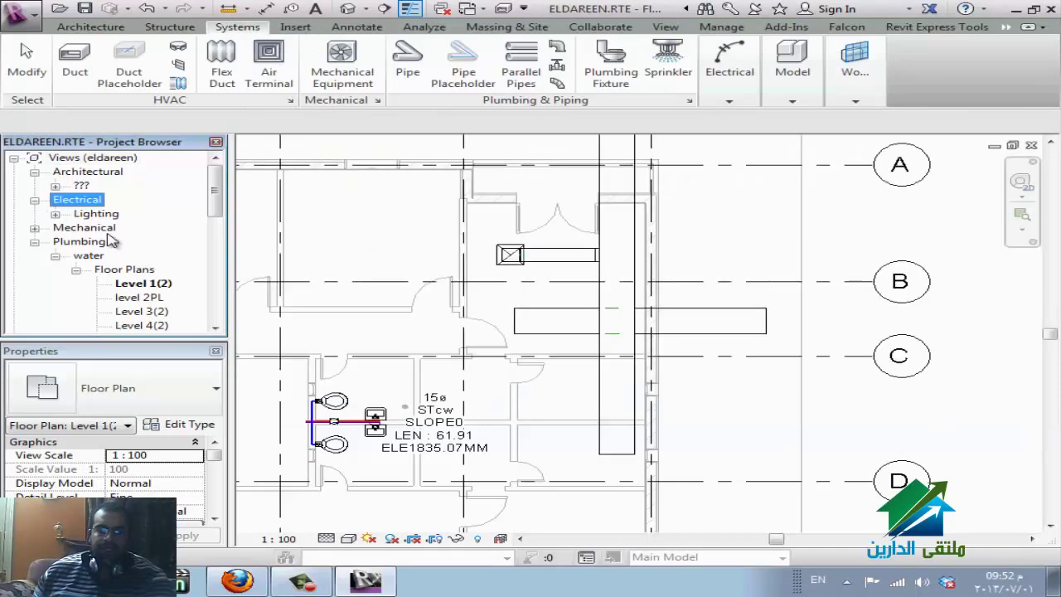
pyautogui.doubleClick(96, 213)
pyautogui.doubleClick(143, 228)
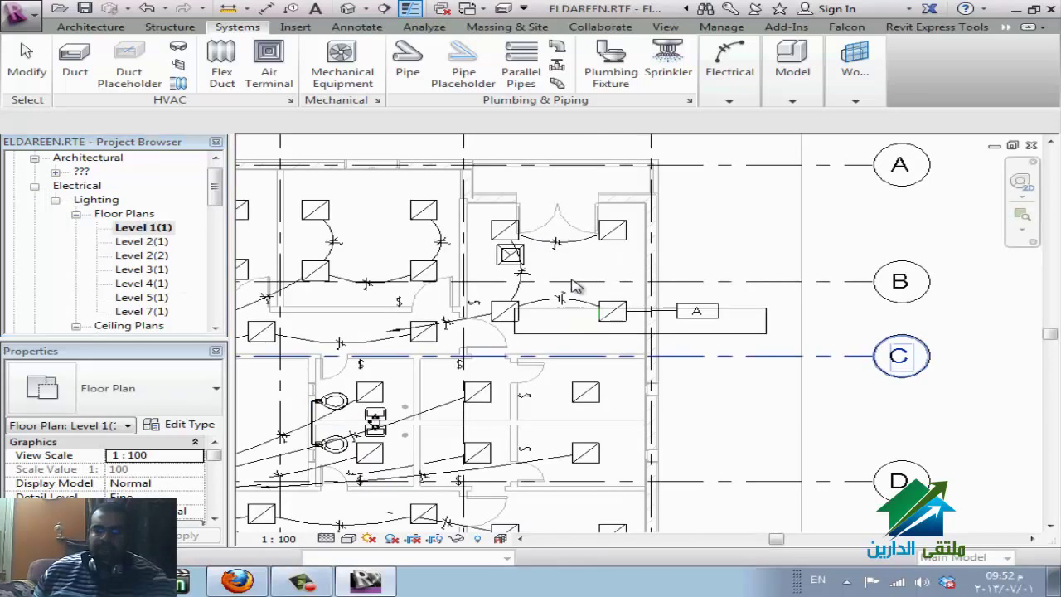
pyautogui.scroll(4, 539, 231)
pyautogui.scroll(2, 571, 313)
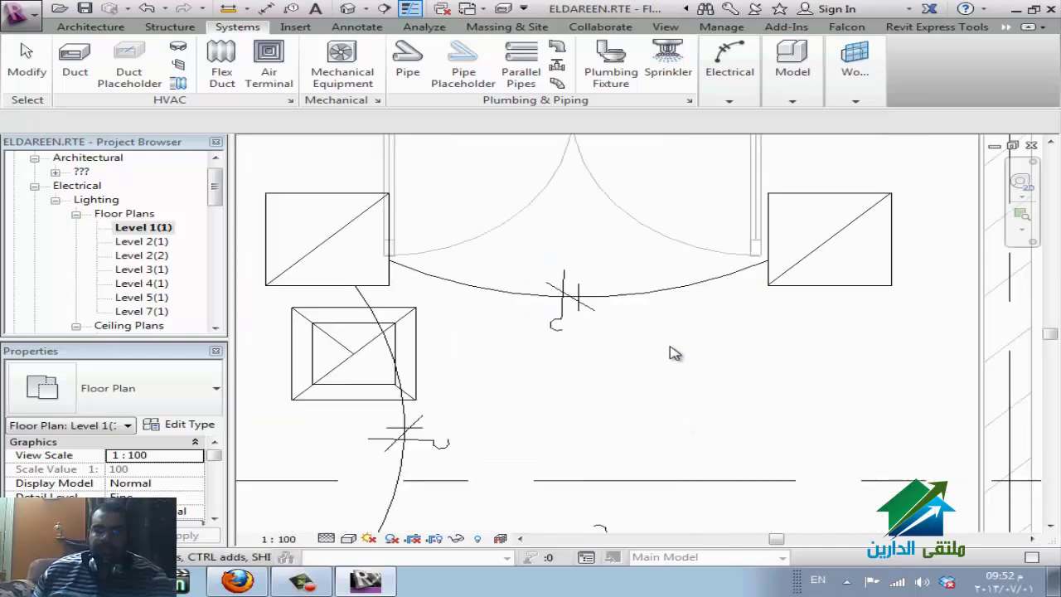
# - Add an extra conductor tick to the wire between two fixtures, then deselect it and zoom out
pyautogui.click(568, 303)
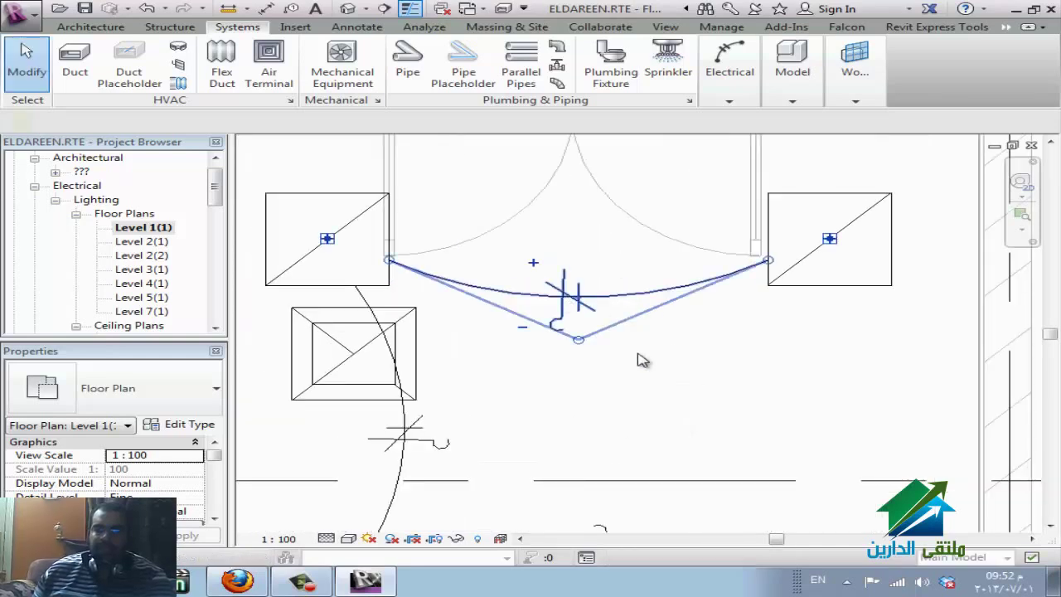
pyautogui.click(534, 264)
pyautogui.press('Escape')
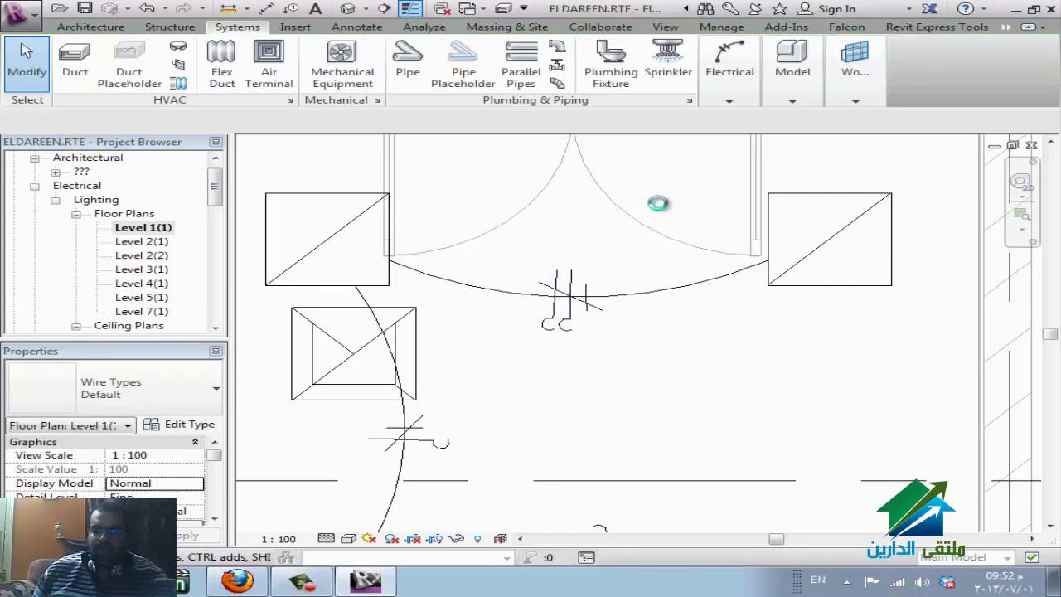
pyautogui.scroll(-5, 657, 203)
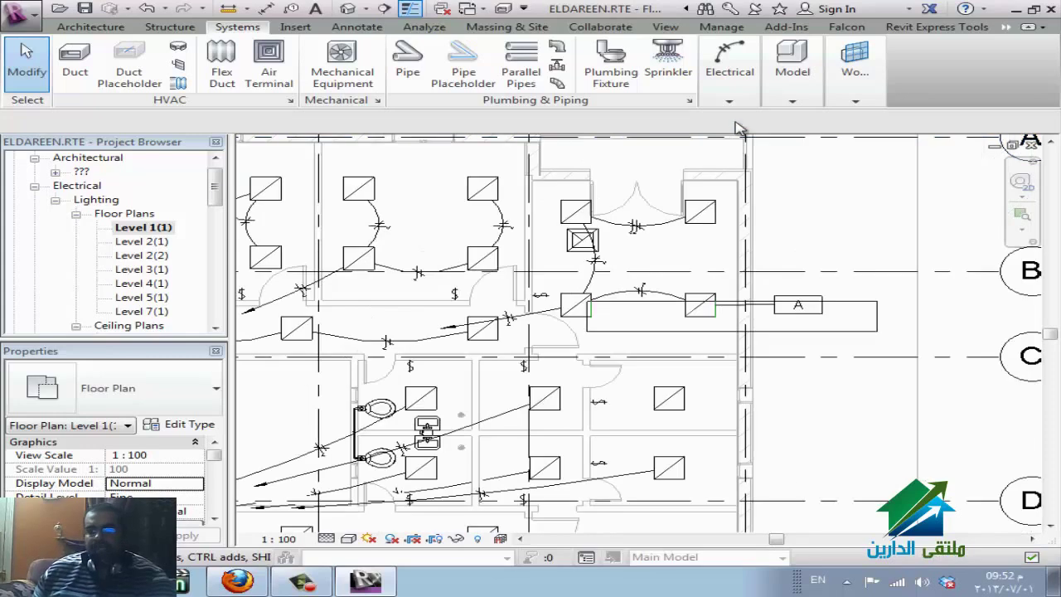
pyautogui.moveTo(732, 109)
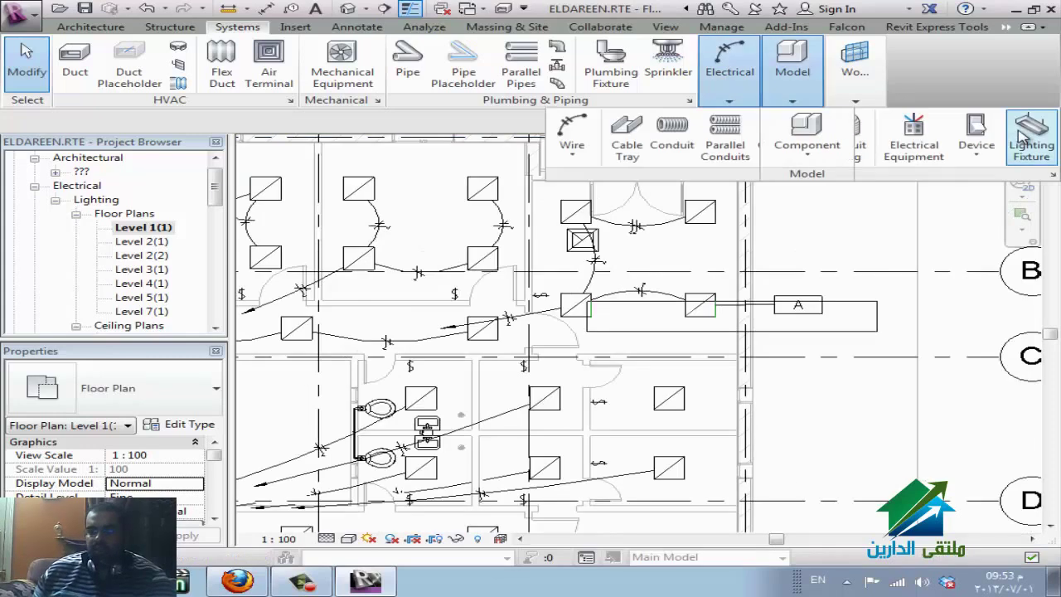
# - Open Electrical Settings at the wiring types table and widen its Name column
pyautogui.click(1052, 174)
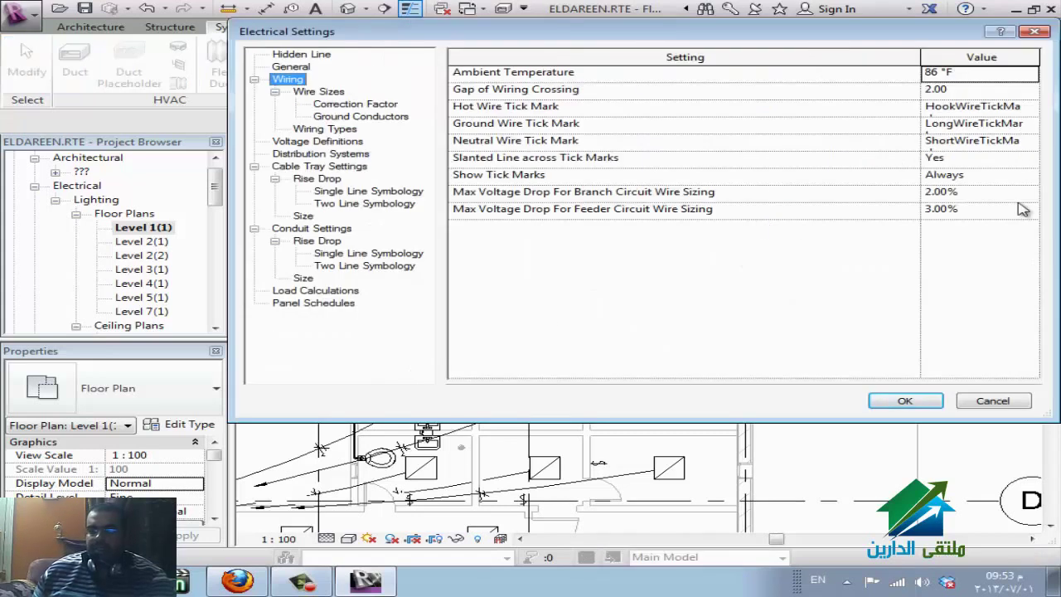
pyautogui.click(331, 135)
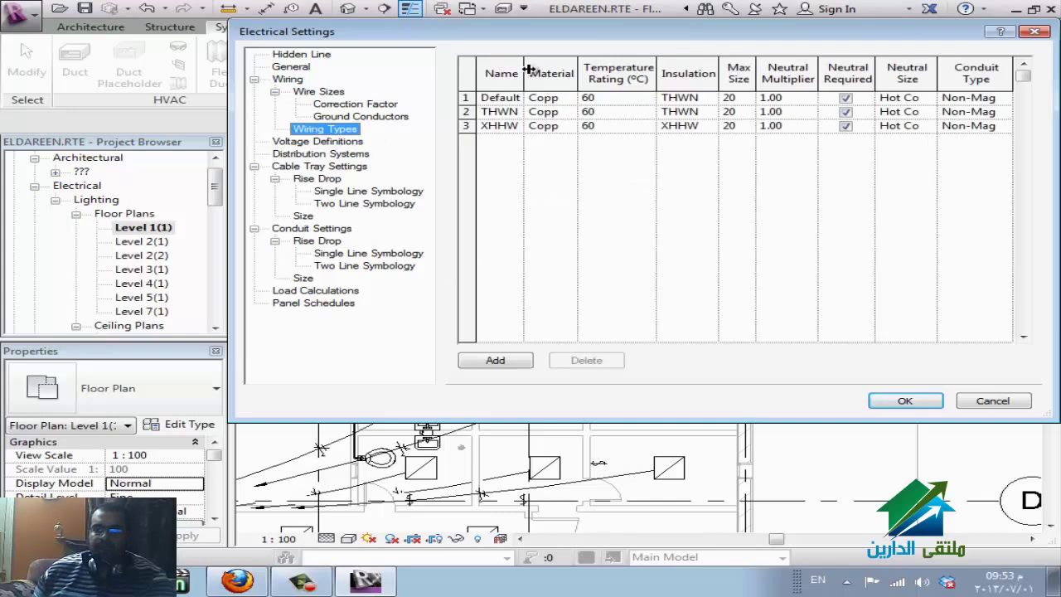
pyautogui.moveTo(523, 71)
pyautogui.mouseDown()
pyautogui.moveTo(560, 69)
pyautogui.moveTo(535, 71)
pyautogui.mouseUp()
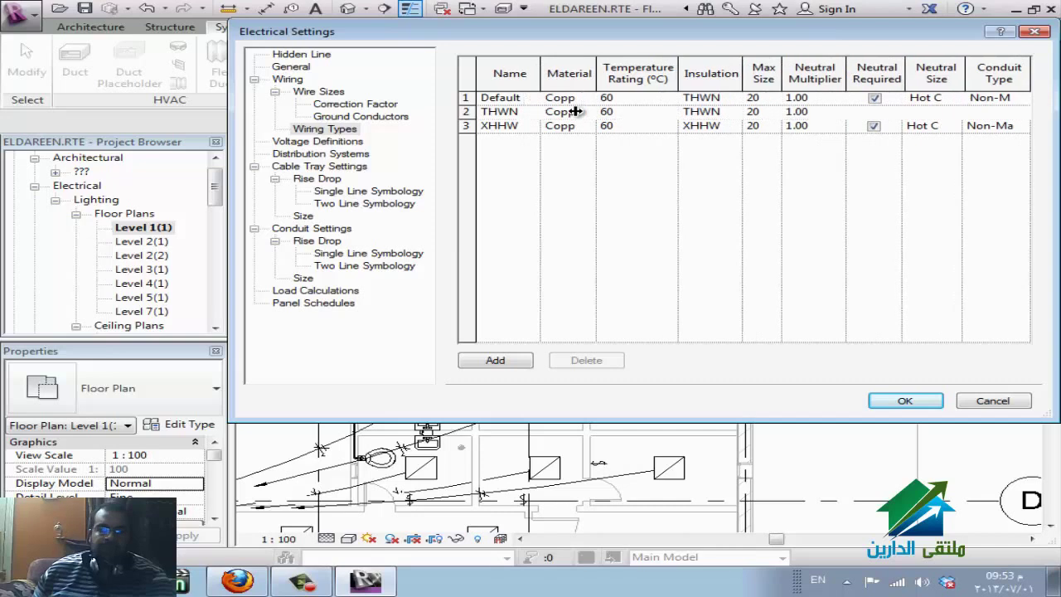
# - Add a voltage definition named 230 with value 230, minimum 210 and maximum 250
pyautogui.click(335, 142)
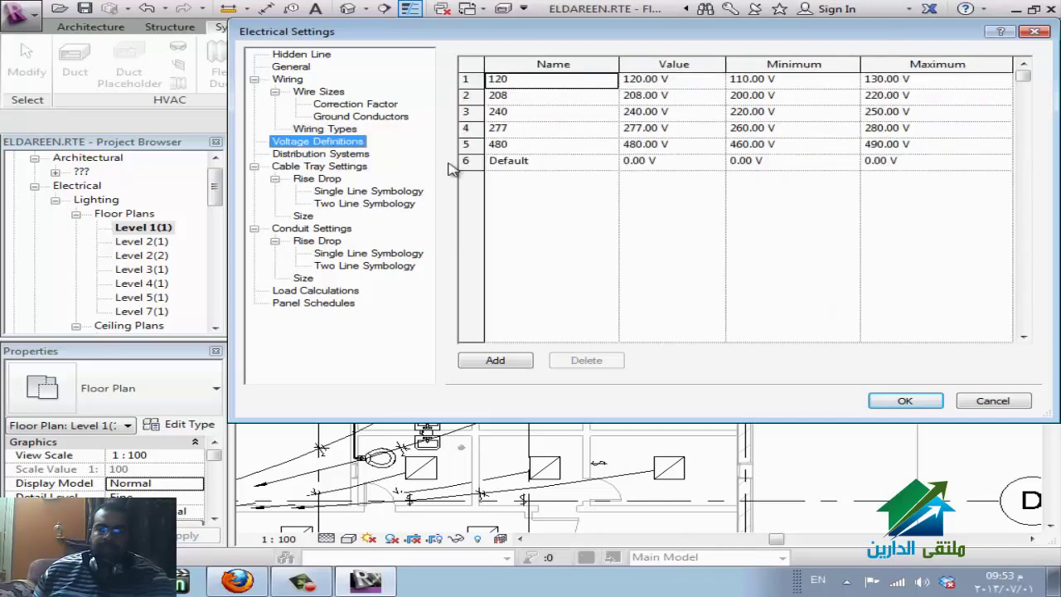
pyautogui.click(498, 359)
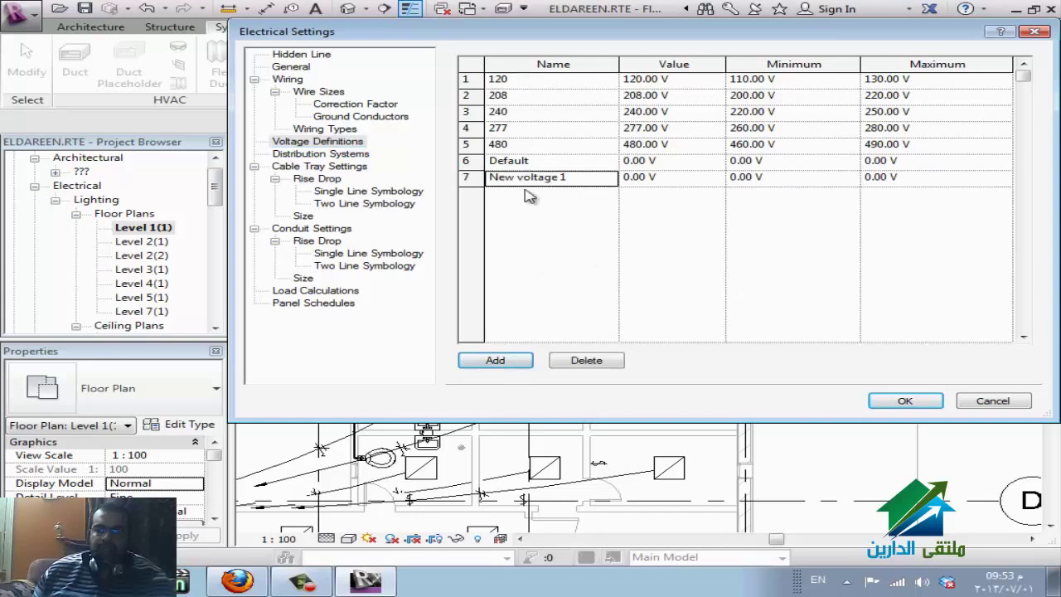
pyautogui.click(591, 181)
pyautogui.write('230')
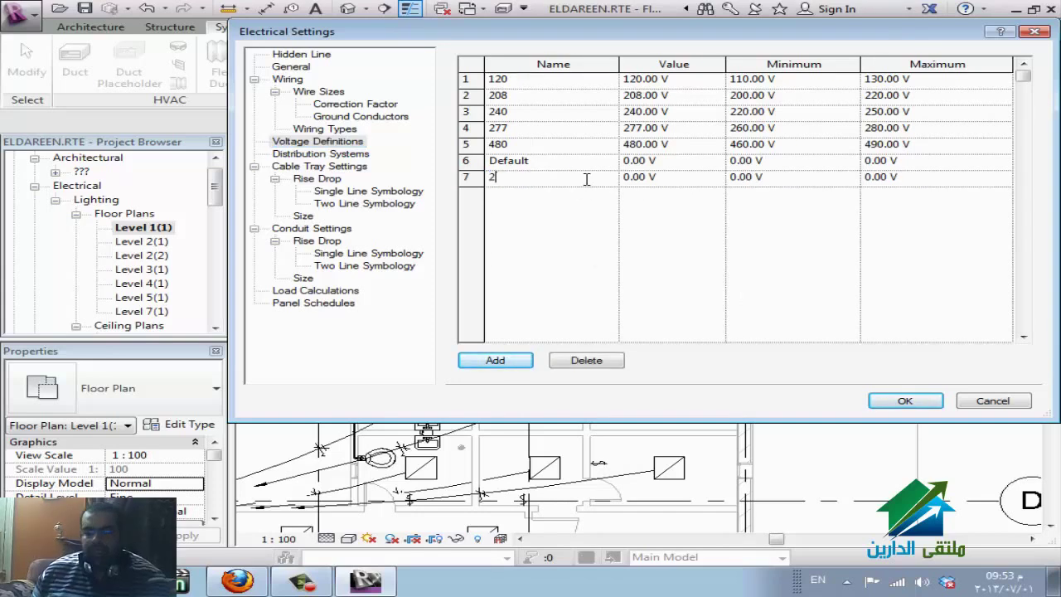
pyautogui.click(671, 180)
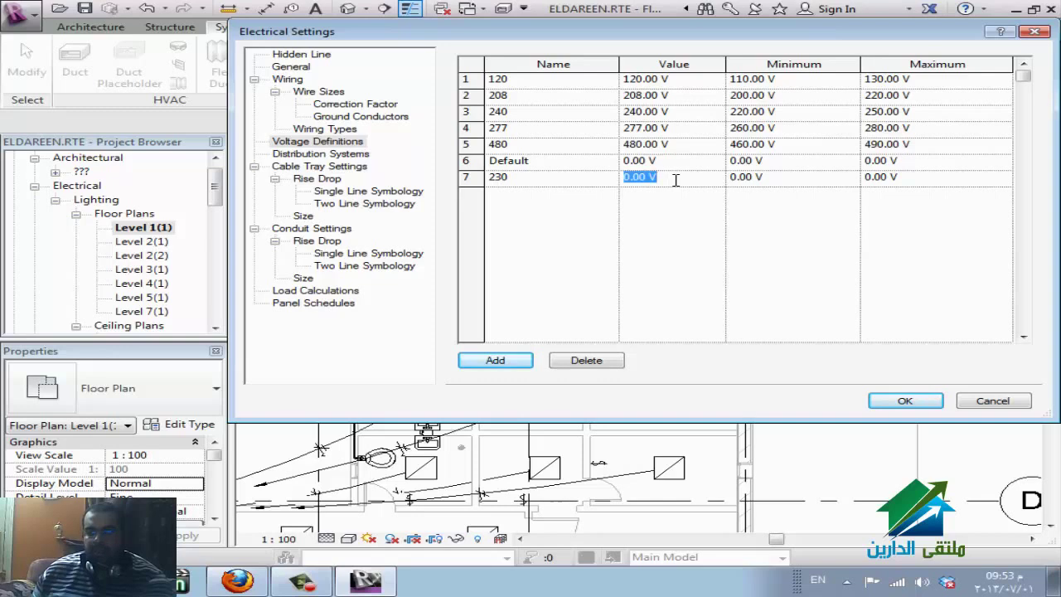
pyautogui.write('230')
pyautogui.click(774, 178)
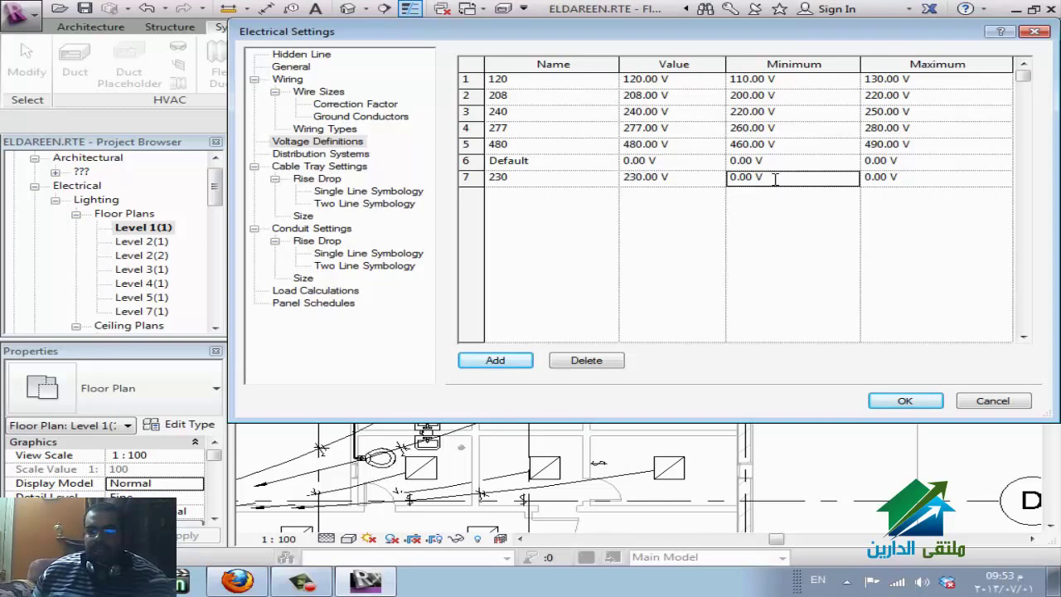
pyautogui.write('210')
pyautogui.click(883, 179)
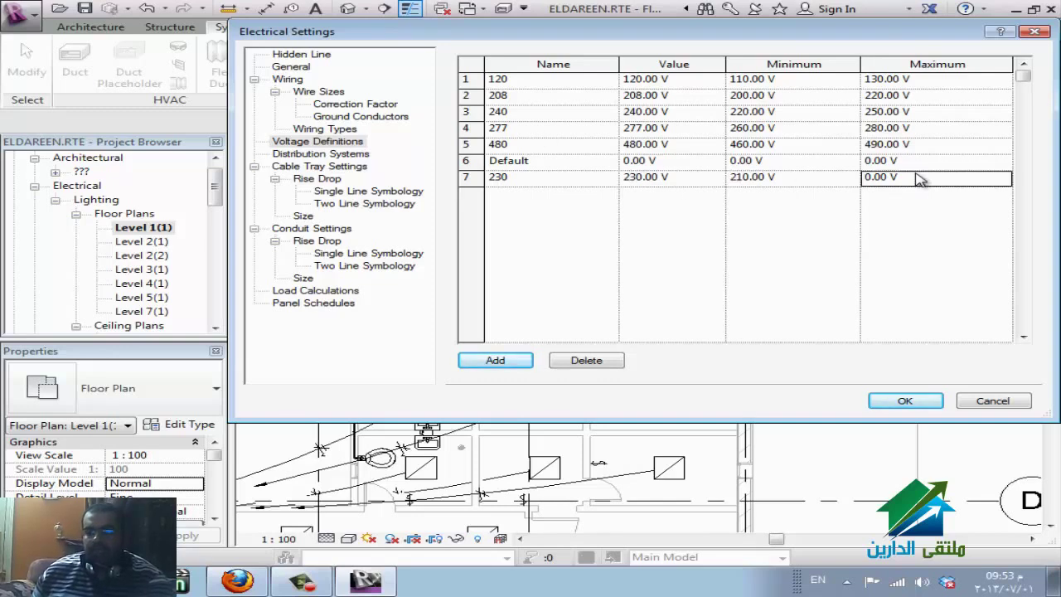
pyautogui.write('250')
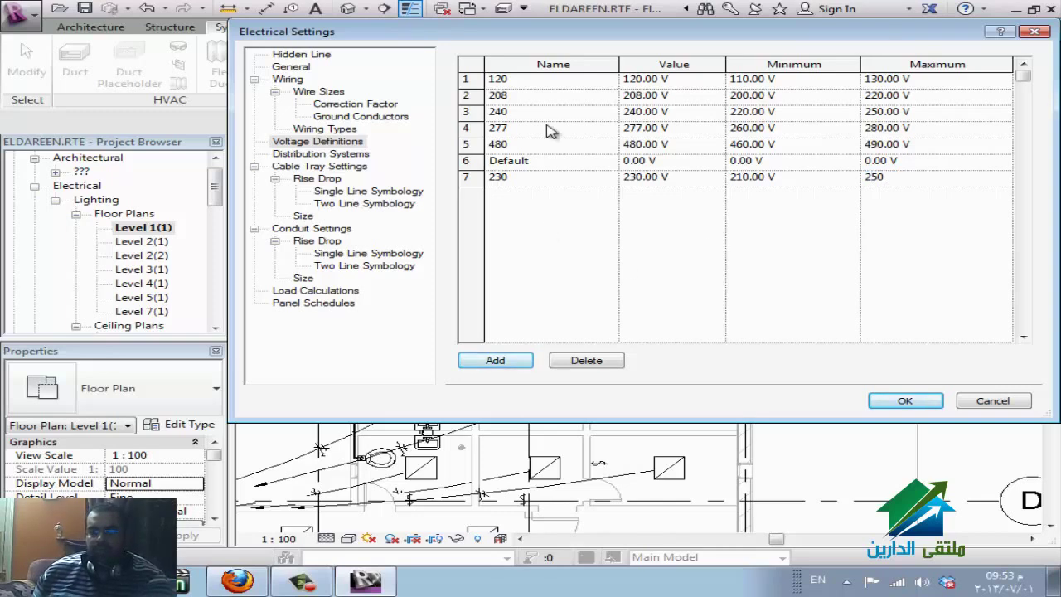
# - Add a new distribution system set to three phase with 4 wires
pyautogui.click(355, 155)
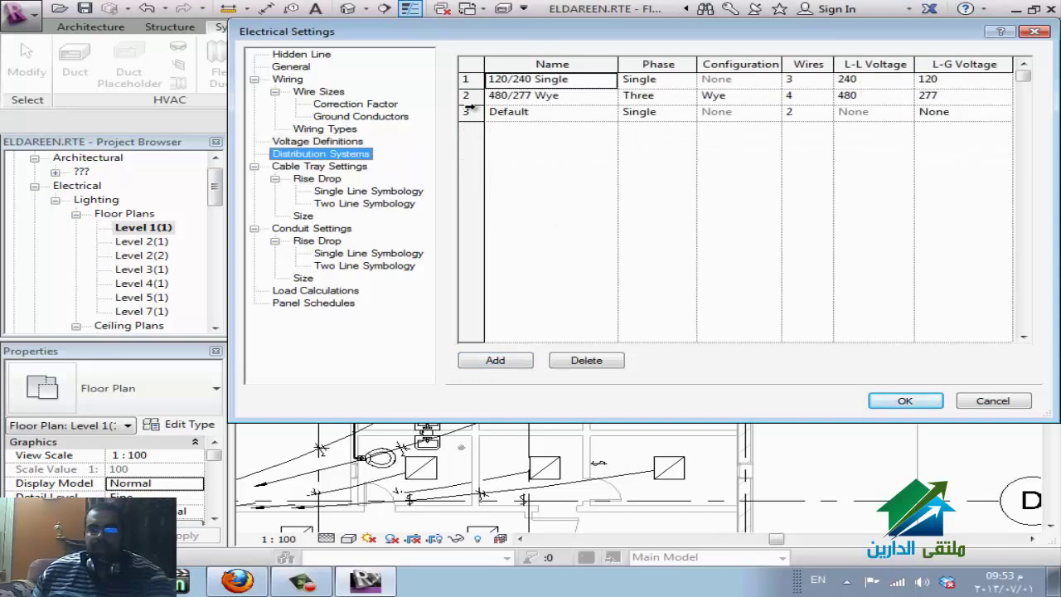
pyautogui.click(507, 360)
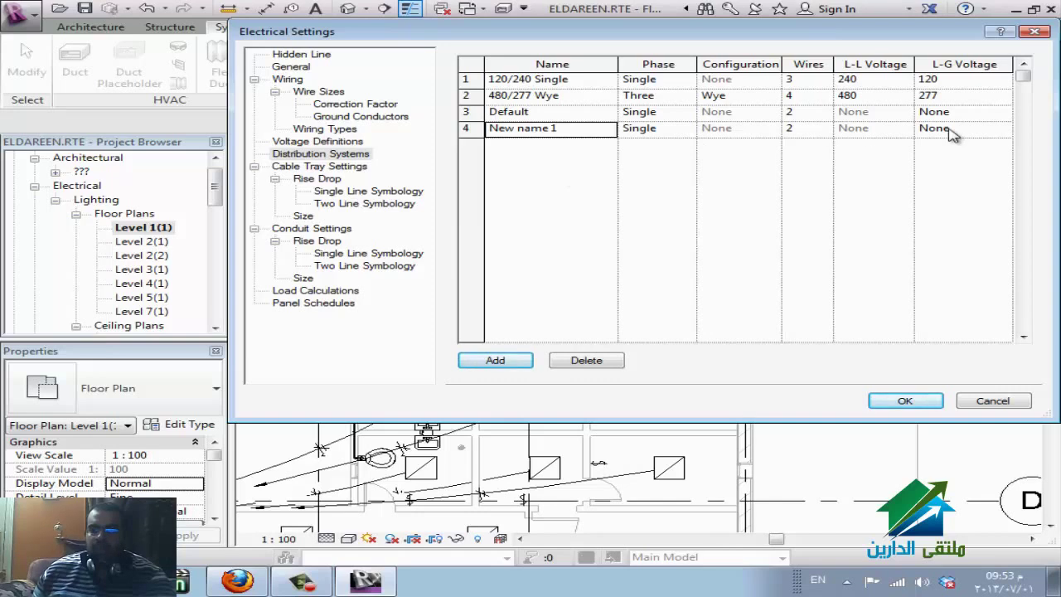
pyautogui.click(686, 135)
pyautogui.click(670, 156)
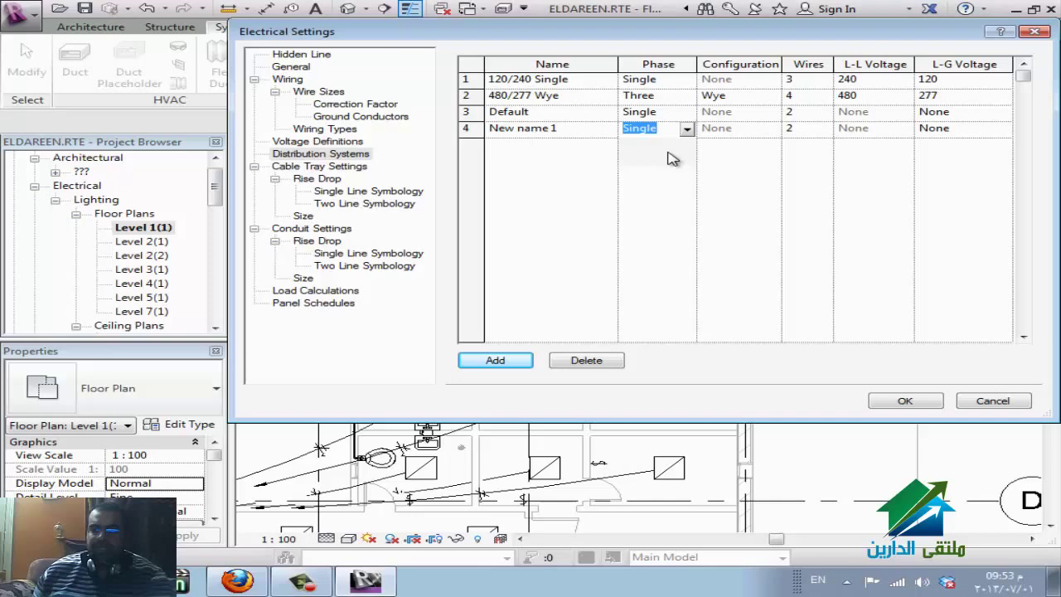
pyautogui.click(831, 135)
pyautogui.doubleClick(816, 135)
pyautogui.click(824, 133)
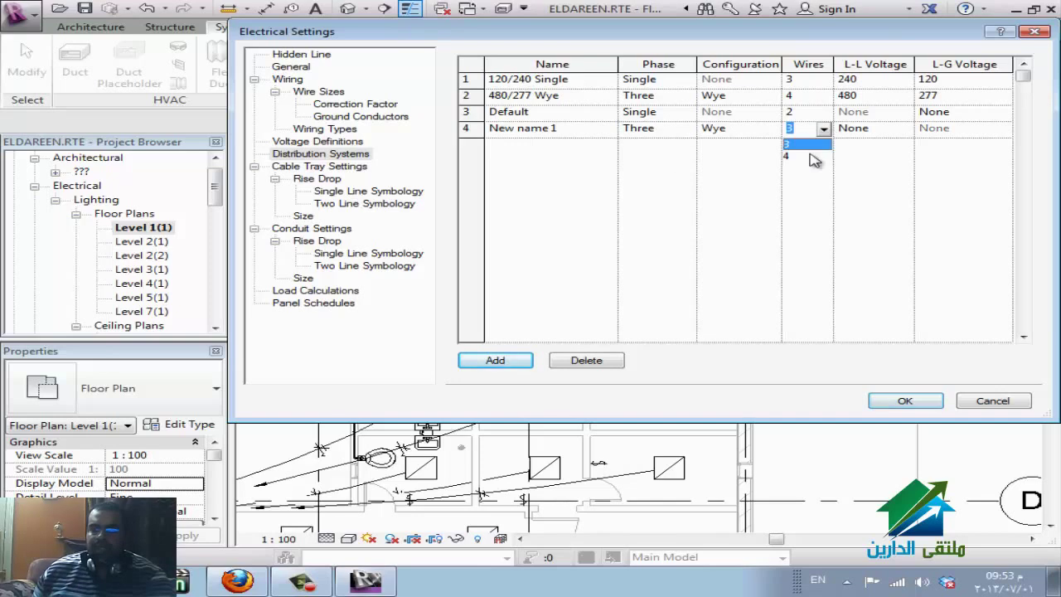
pyautogui.click(820, 154)
# - Give it 230 V line-to-ground and 480 V line-to-line, and name it '480 /230'
pyautogui.click(1009, 132)
pyautogui.click(1005, 131)
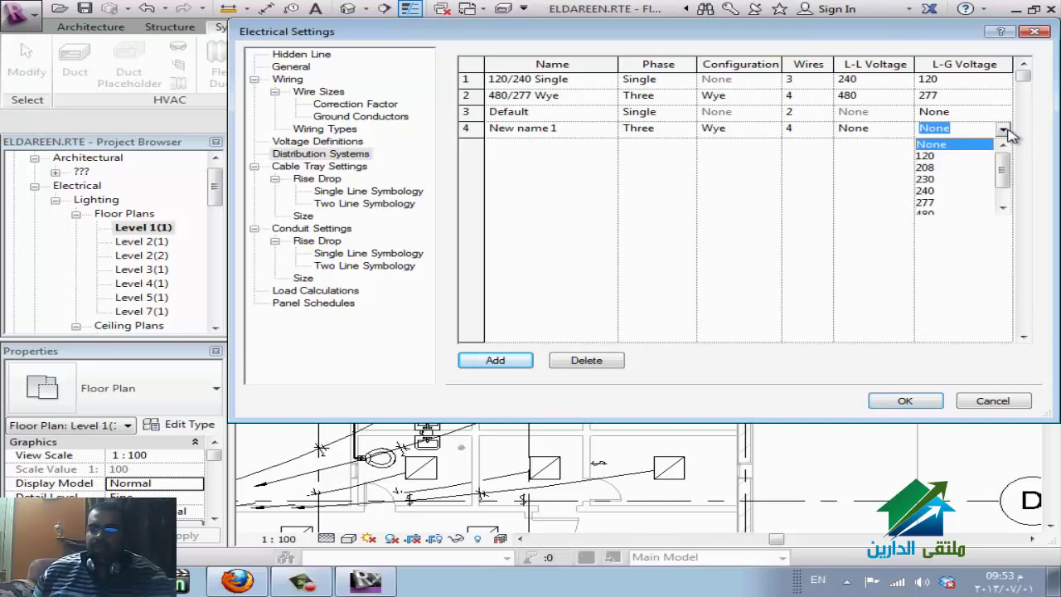
pyautogui.click(936, 179)
pyautogui.click(902, 131)
pyautogui.click(904, 131)
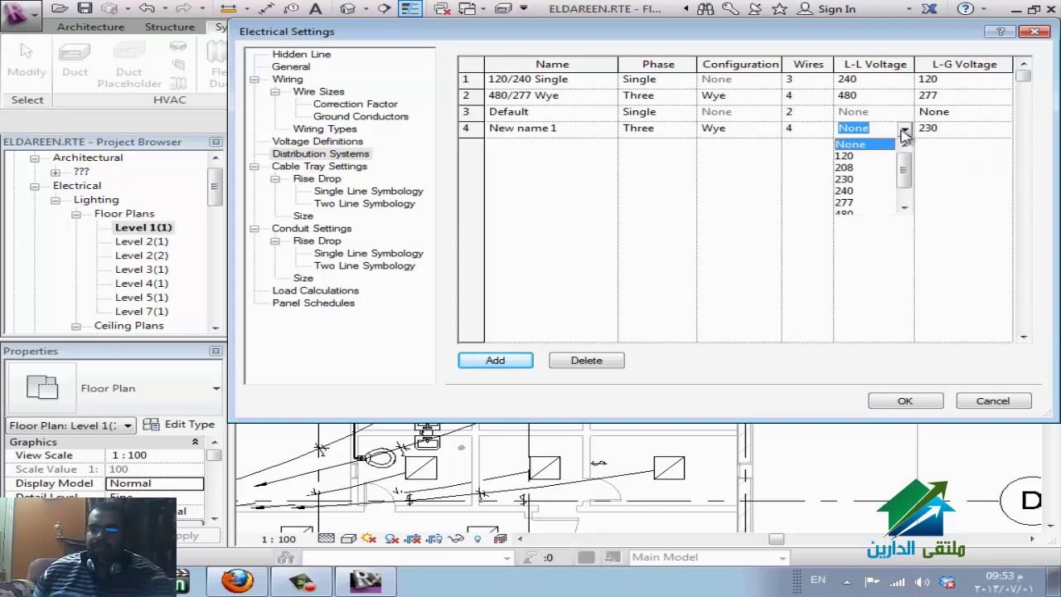
pyautogui.scroll(-1, 862, 206)
pyautogui.click(857, 192)
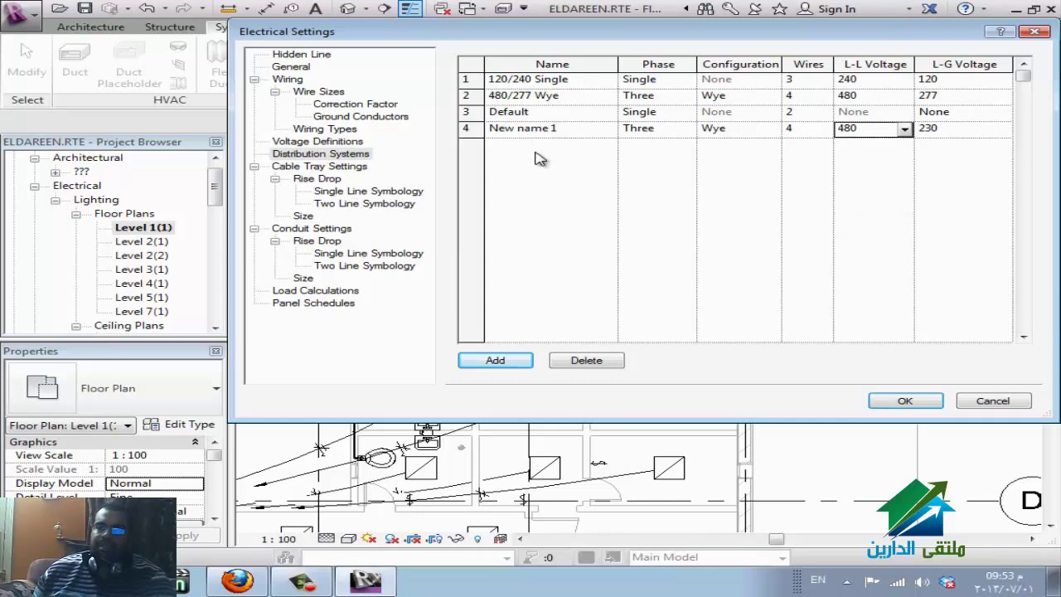
pyautogui.click(580, 131)
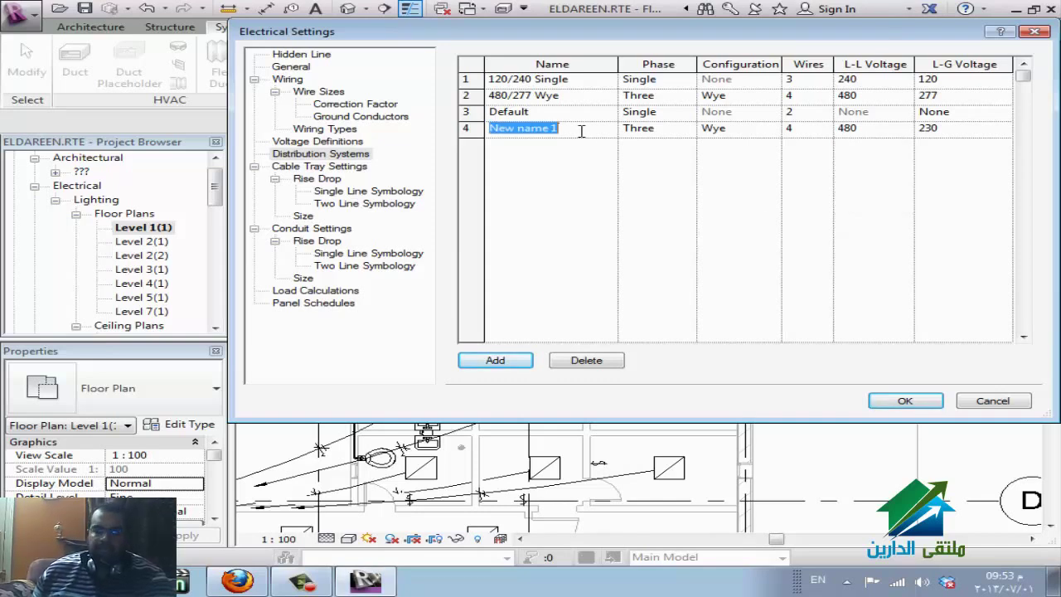
pyautogui.write('4')
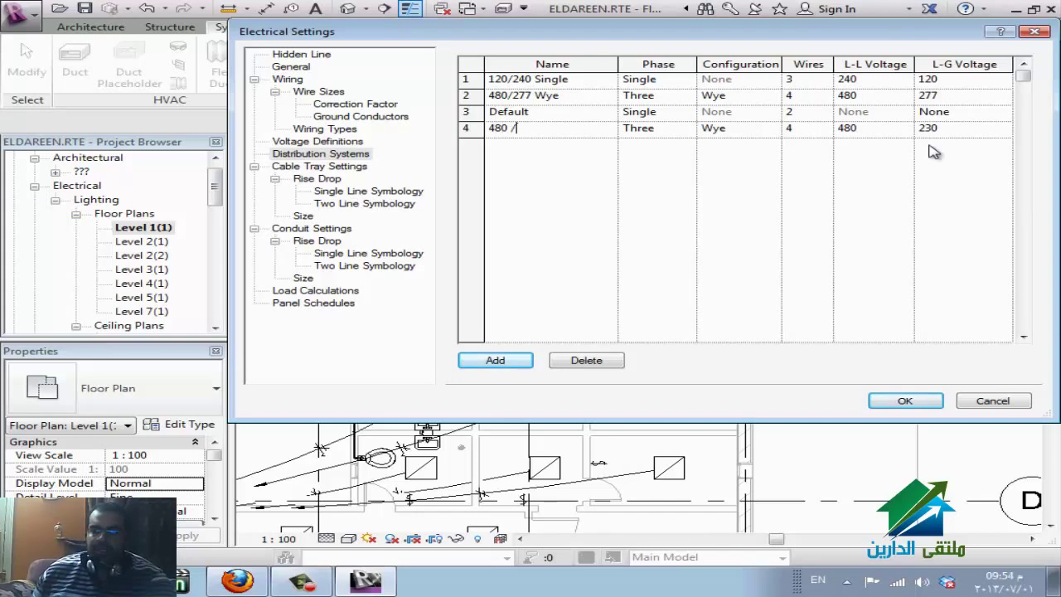
pyautogui.write('80 /230')
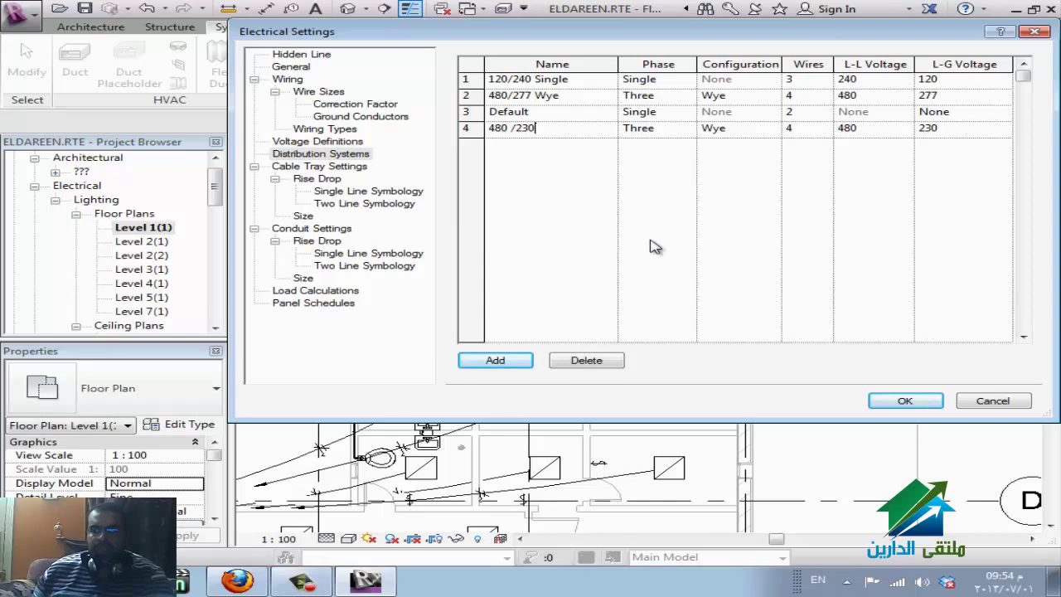
# - Review the Cable Tray Settings and Rise Drop pages, then close Electrical Settings
pyautogui.click(362, 168)
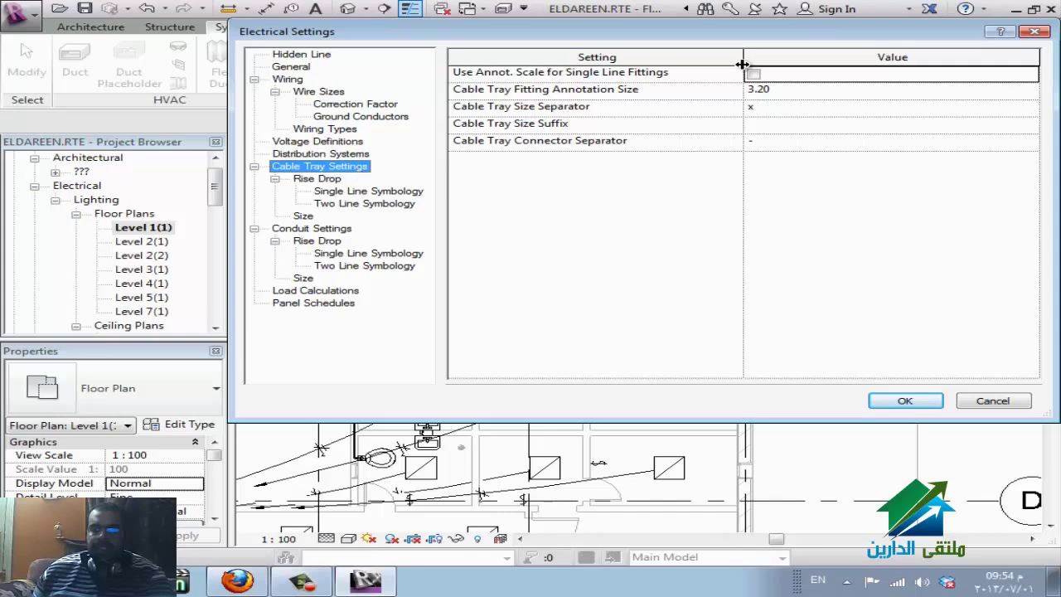
pyautogui.click(318, 181)
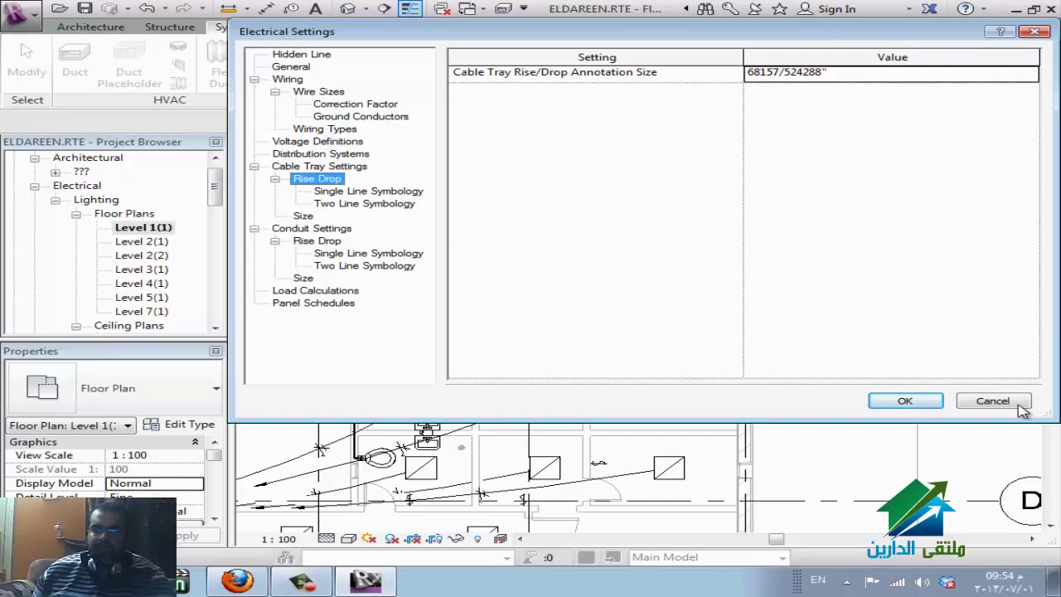
pyautogui.moveTo(1018, 409); pyautogui.dragTo(932, 404)
pyautogui.click(933, 405)
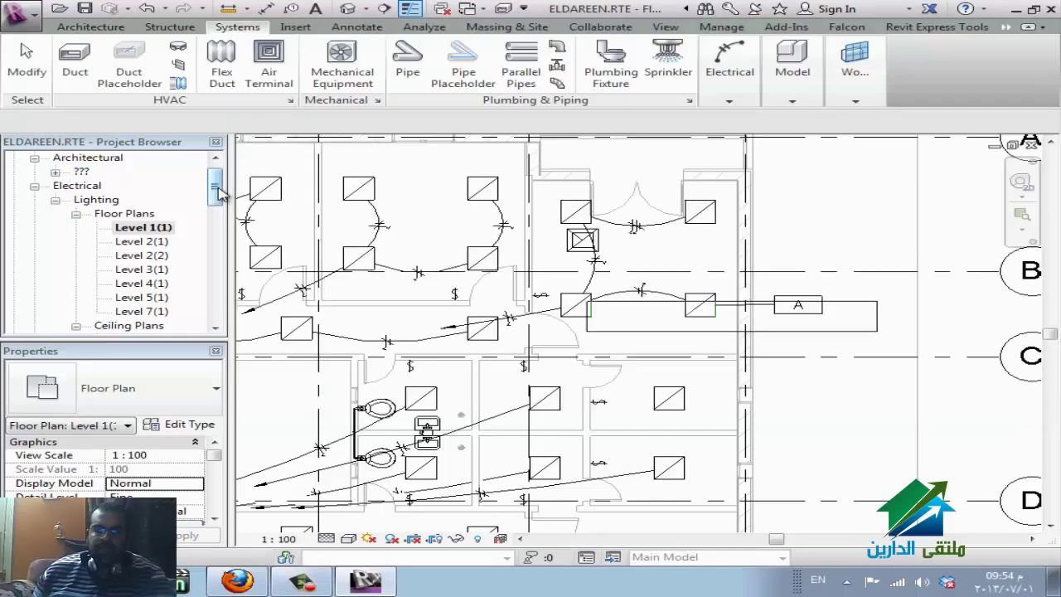
# - Expand Families > Duct Systems in the Project Browser and open Exhaust Air's Type Properties
pyautogui.moveTo(218, 192); pyautogui.dragTo(207, 330)
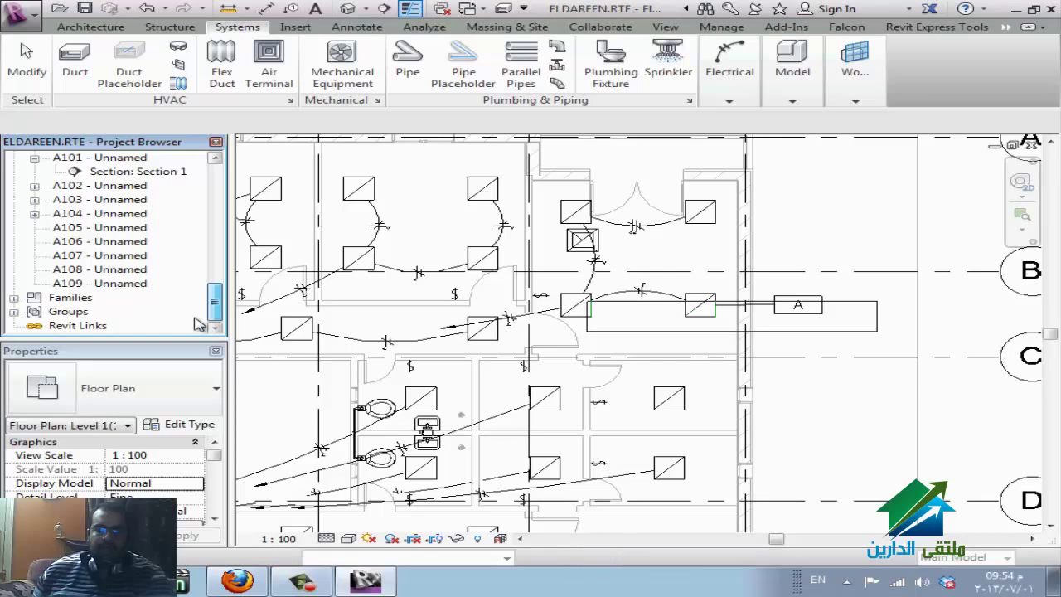
pyautogui.click(14, 297)
pyautogui.scroll(-10, 83, 273)
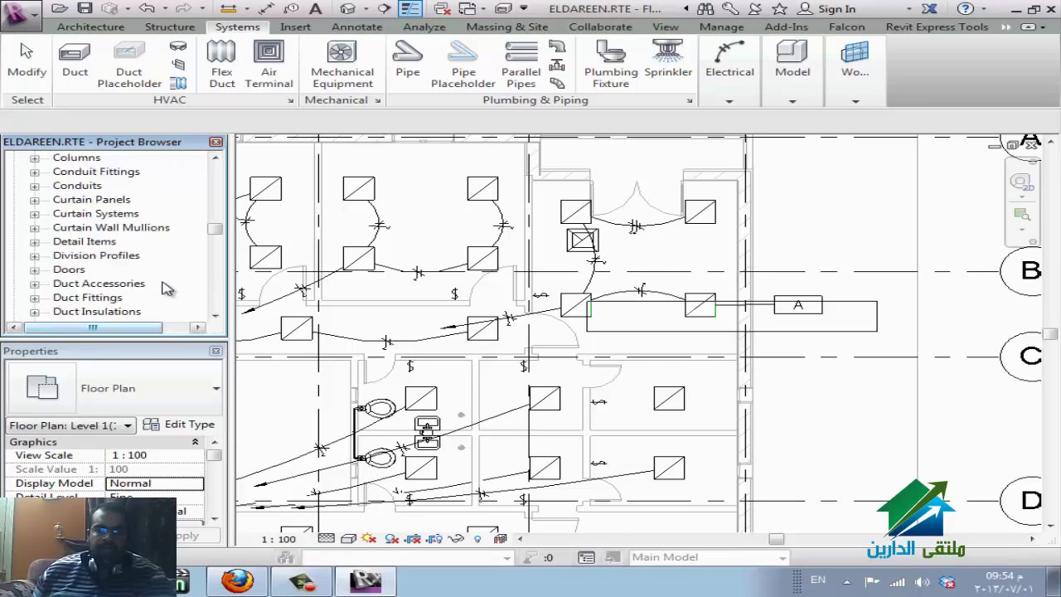
pyautogui.scroll(8, 113, 243)
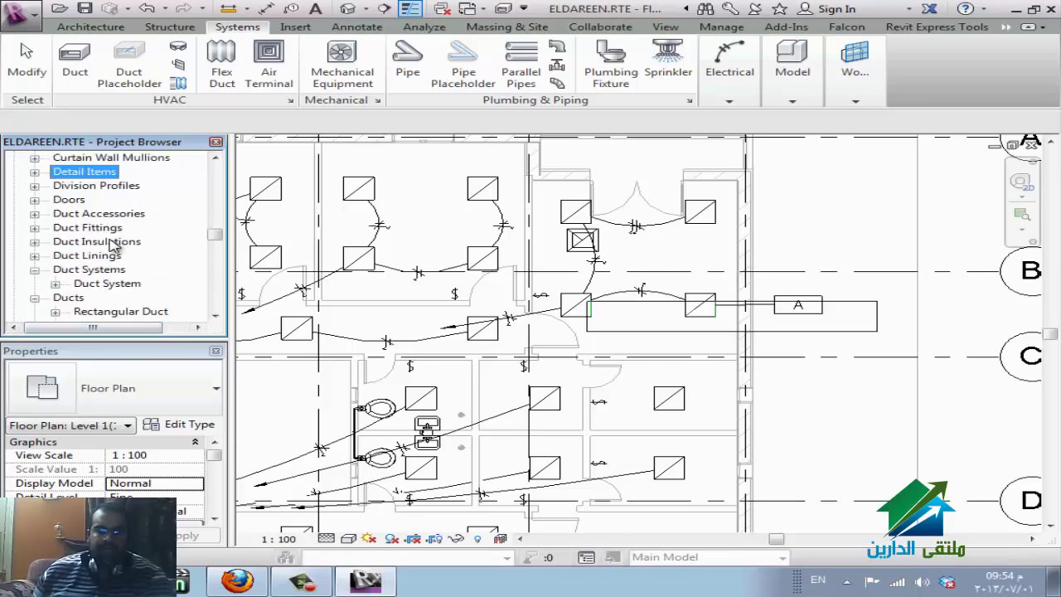
pyautogui.scroll(-1, 121, 246)
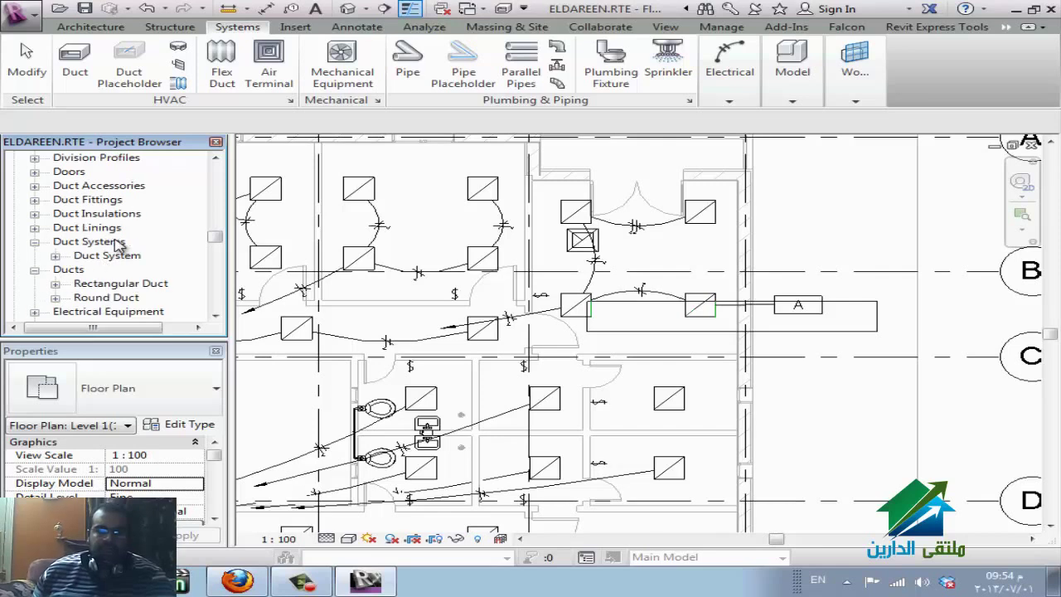
pyautogui.click(97, 256)
pyautogui.click(54, 283)
pyautogui.scroll(-1, 111, 265)
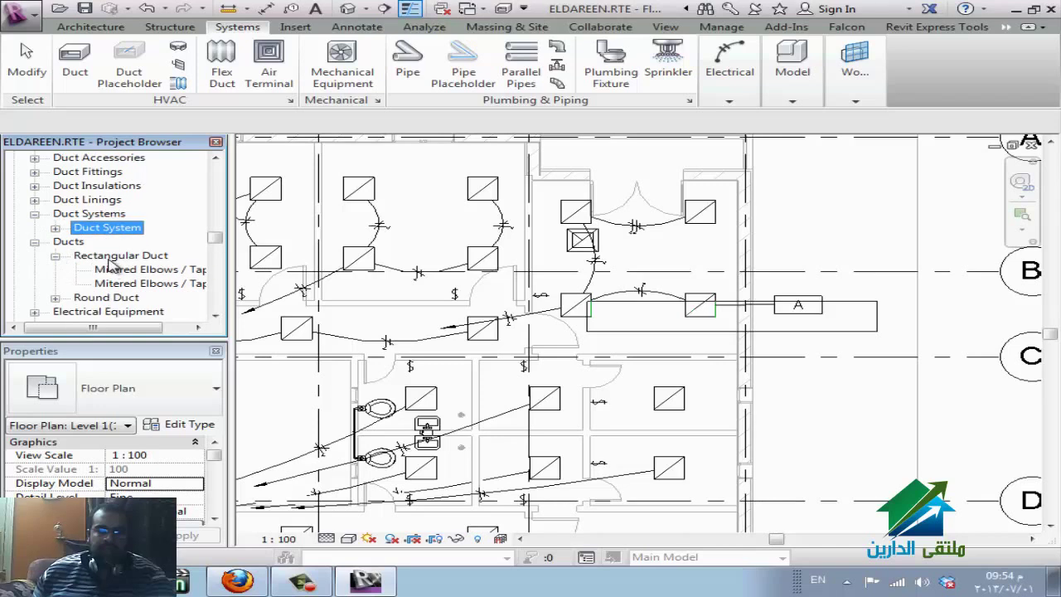
pyautogui.click(54, 228)
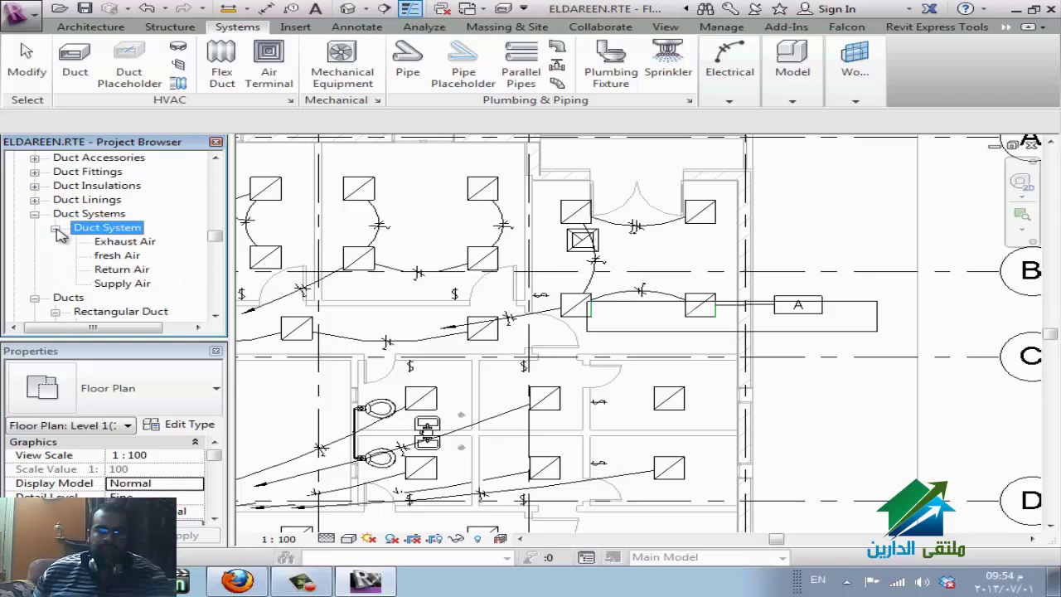
pyautogui.click(123, 242)
pyautogui.rightClick(118, 243)
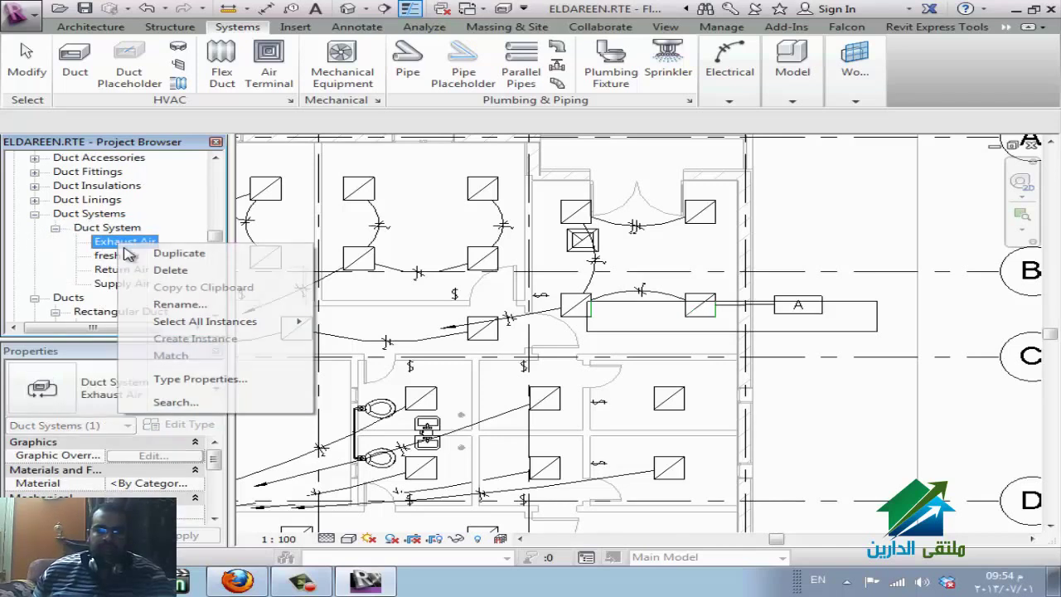
pyautogui.click(199, 379)
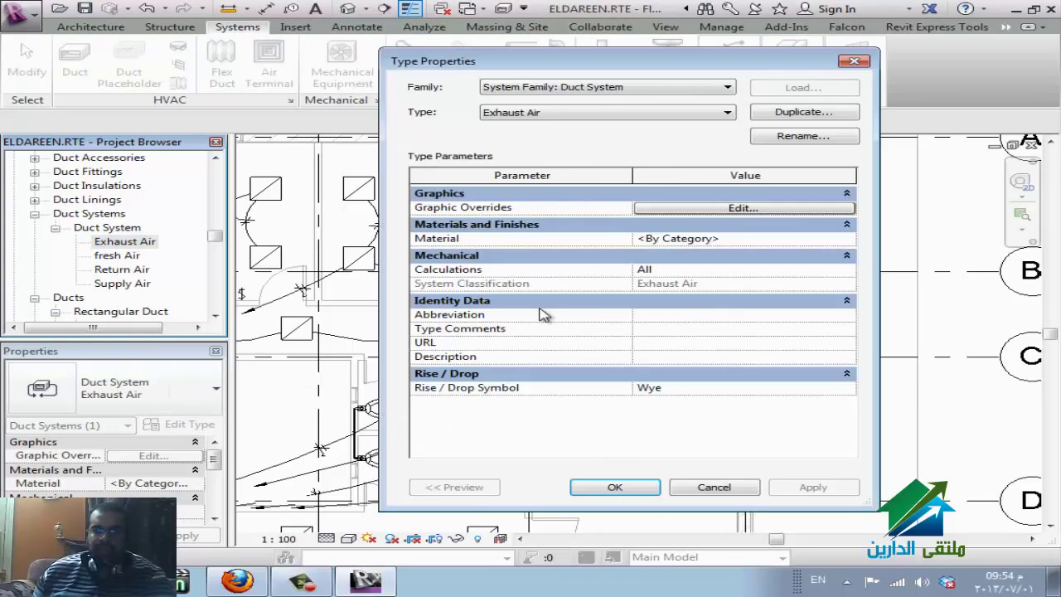
# - Preview Backslash and Slash - Filled rise/drop symbols, then cancel, leaving Exhaust Air at Wye
pyautogui.click(853, 388)
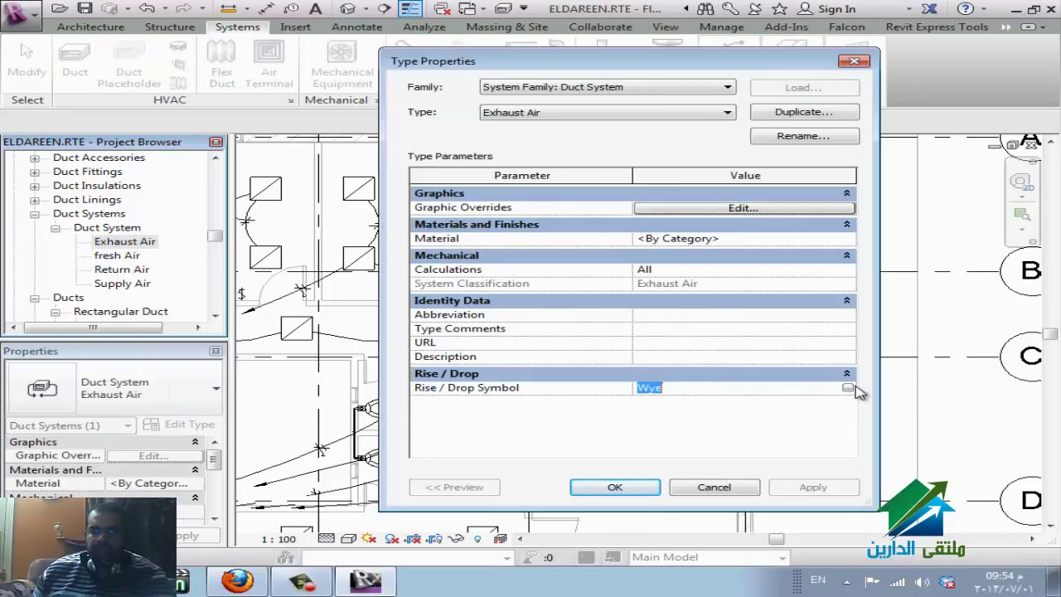
pyautogui.click(848, 387)
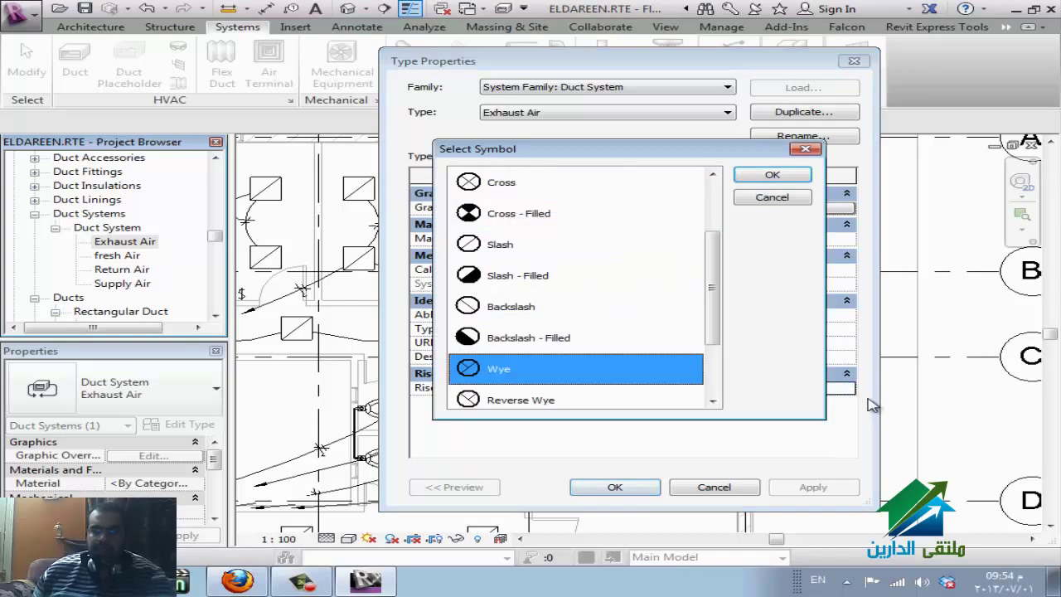
pyautogui.scroll(-1, 560, 336)
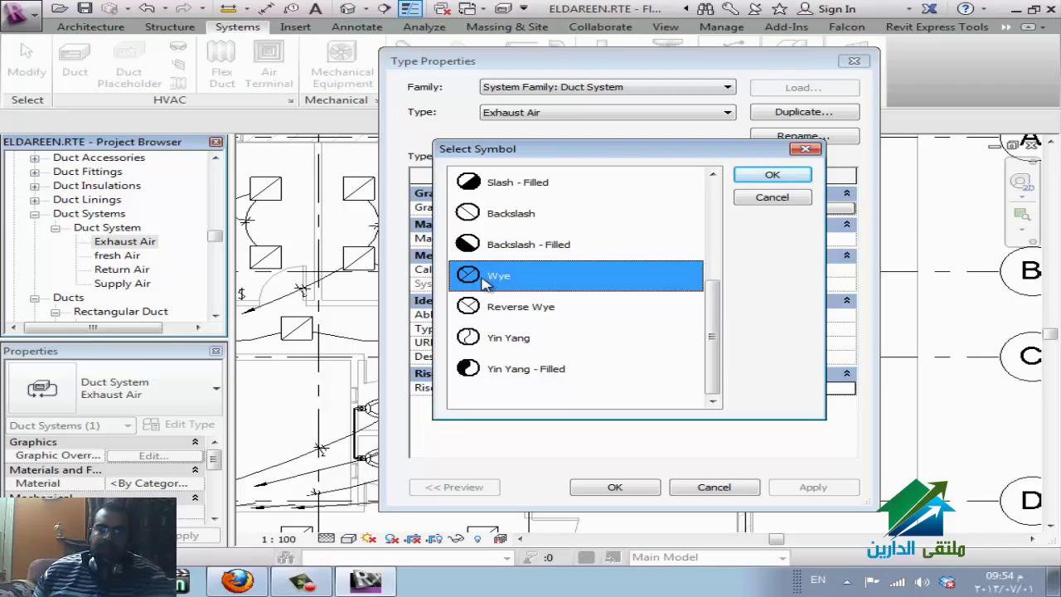
pyautogui.click(494, 217)
pyautogui.click(506, 190)
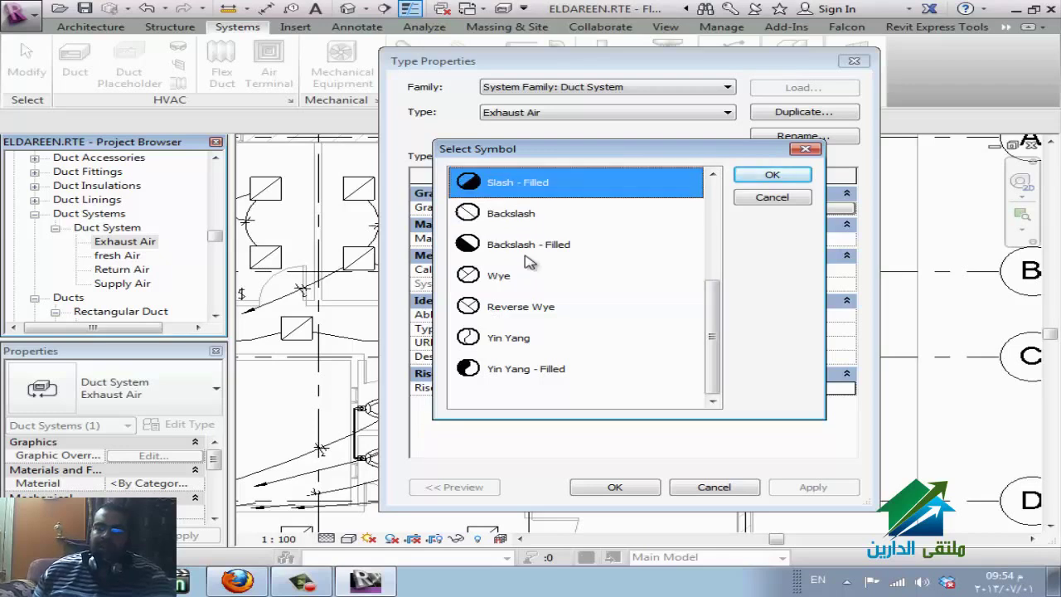
pyautogui.press('Escape')
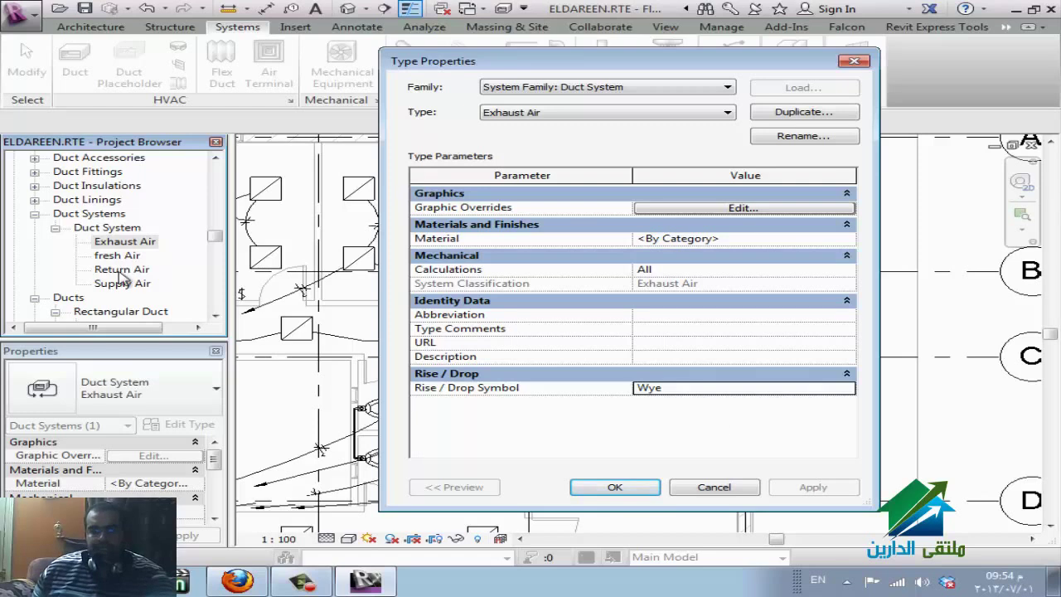
pyautogui.click(734, 487)
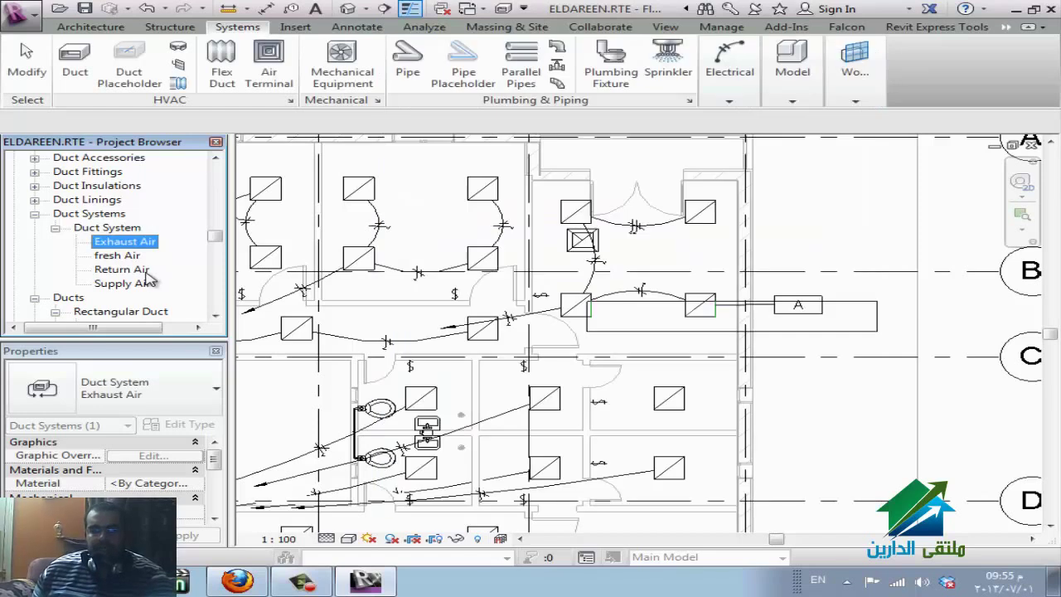
pyautogui.click(137, 270)
pyautogui.click(145, 286)
pyautogui.rightClick(146, 286)
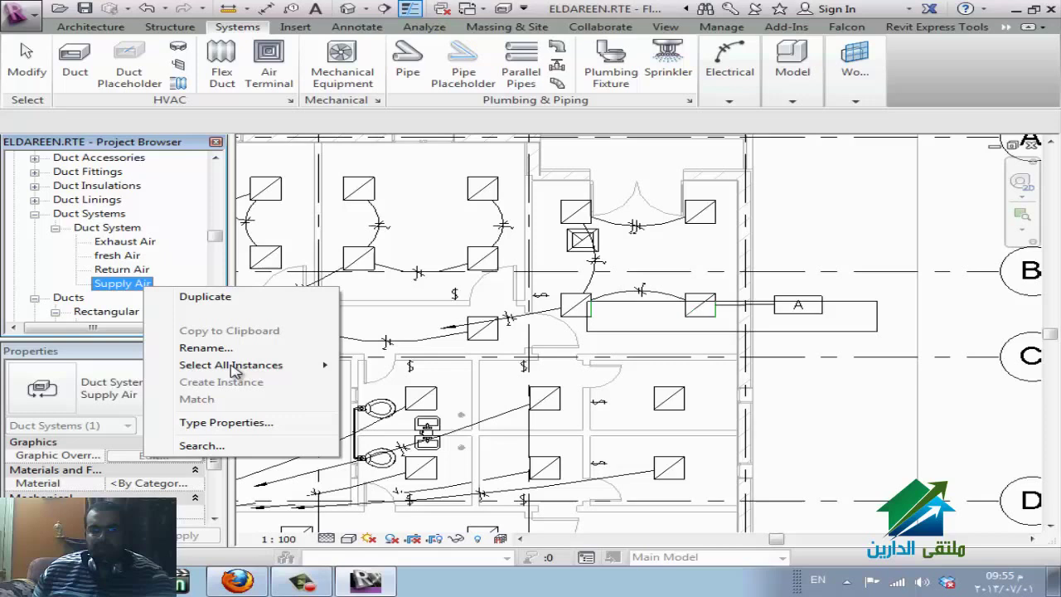
pyautogui.click(265, 425)
pyautogui.click(850, 389)
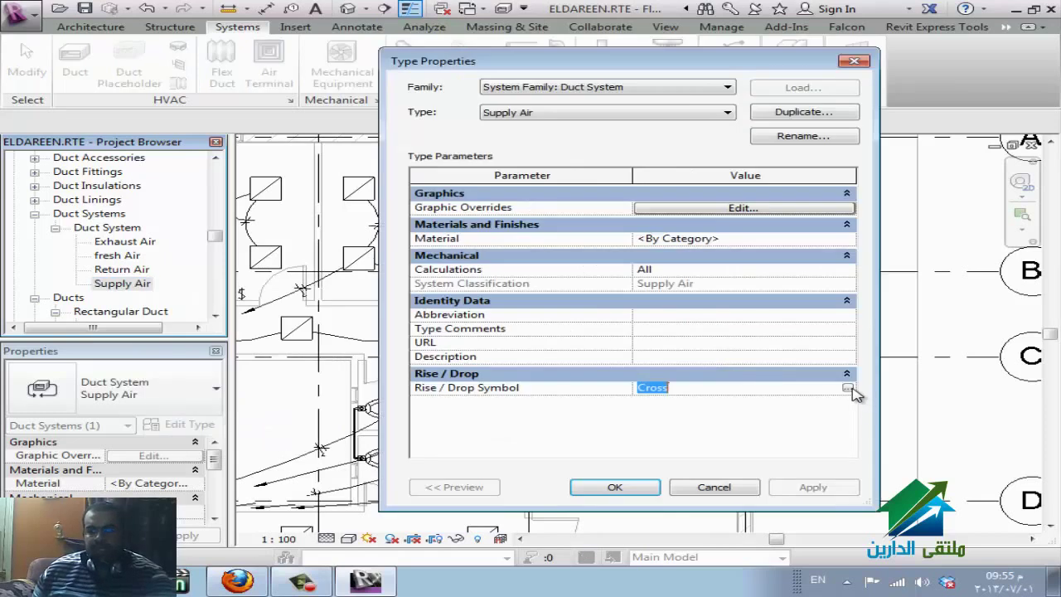
pyautogui.click(848, 389)
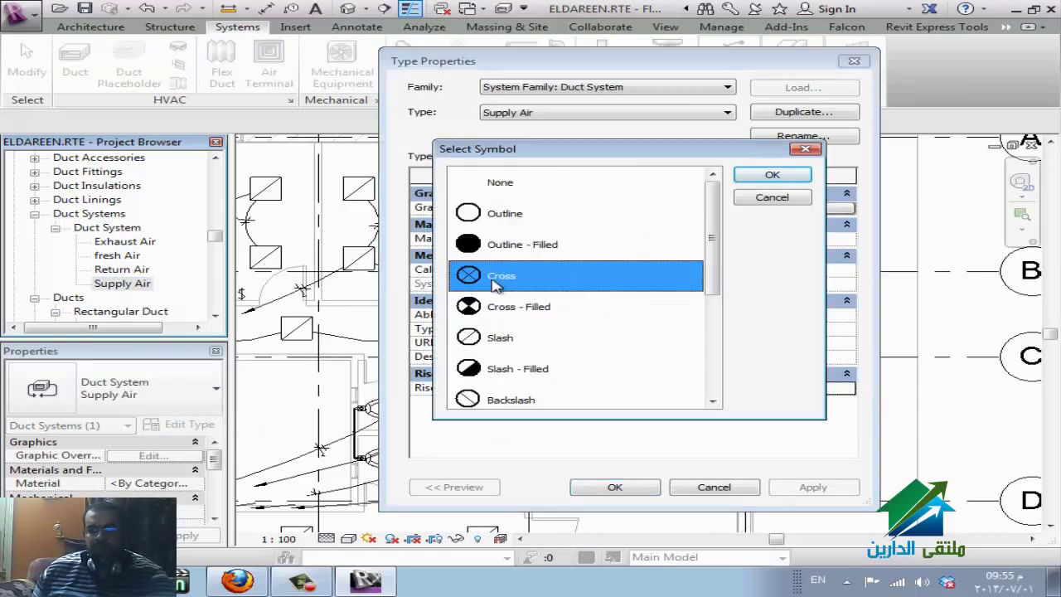
pyautogui.click(486, 314)
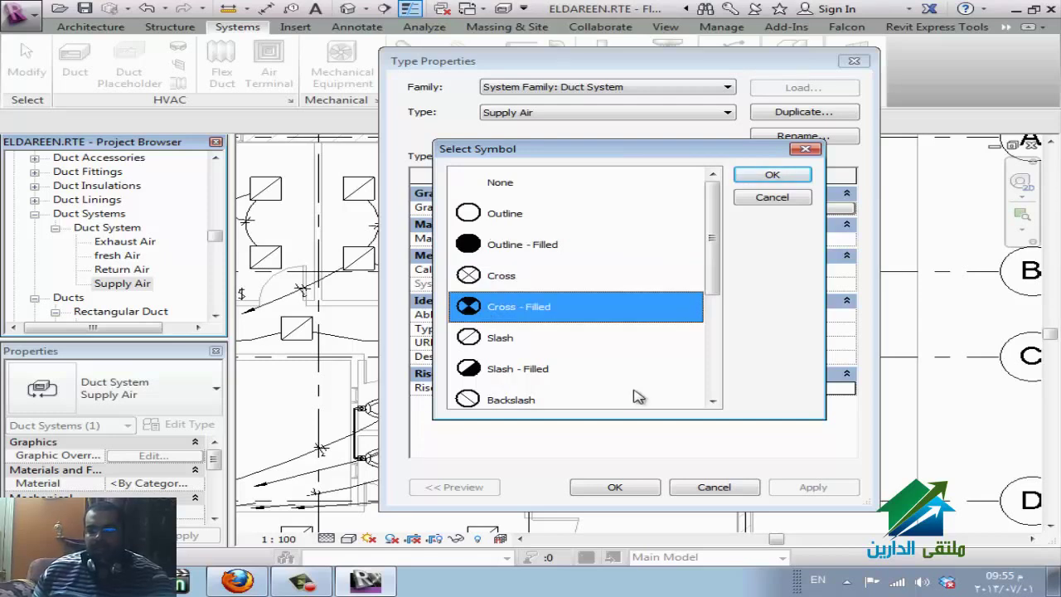
pyautogui.click(800, 150)
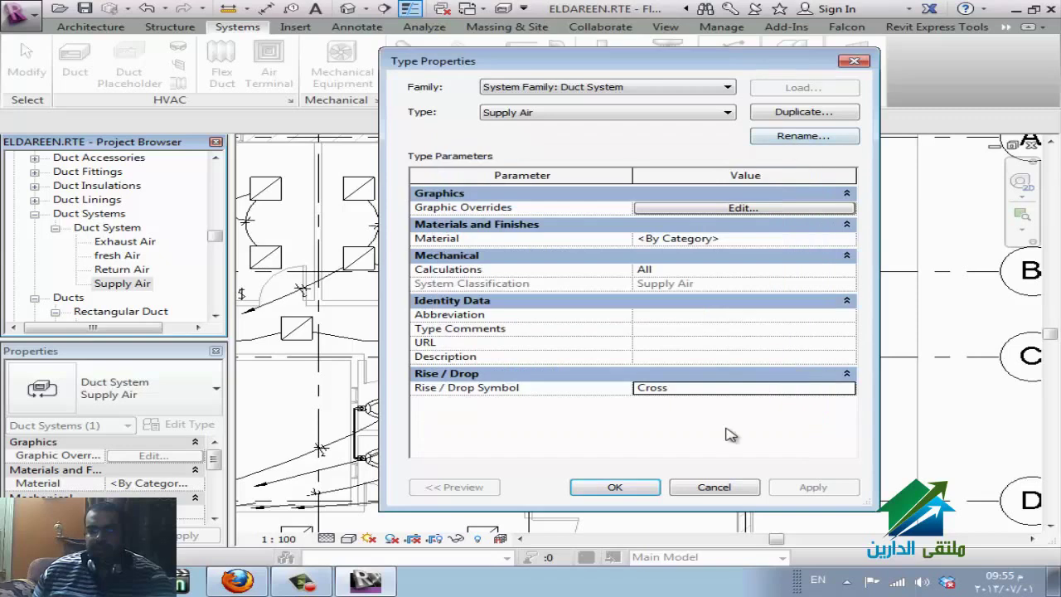
pyautogui.click(711, 488)
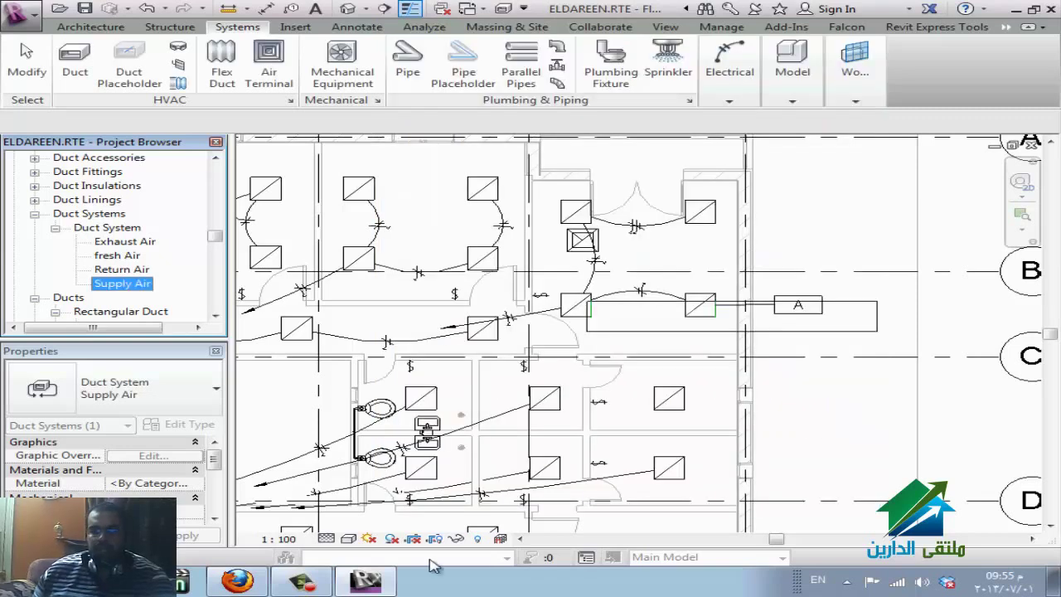
pyautogui.click(234, 583)
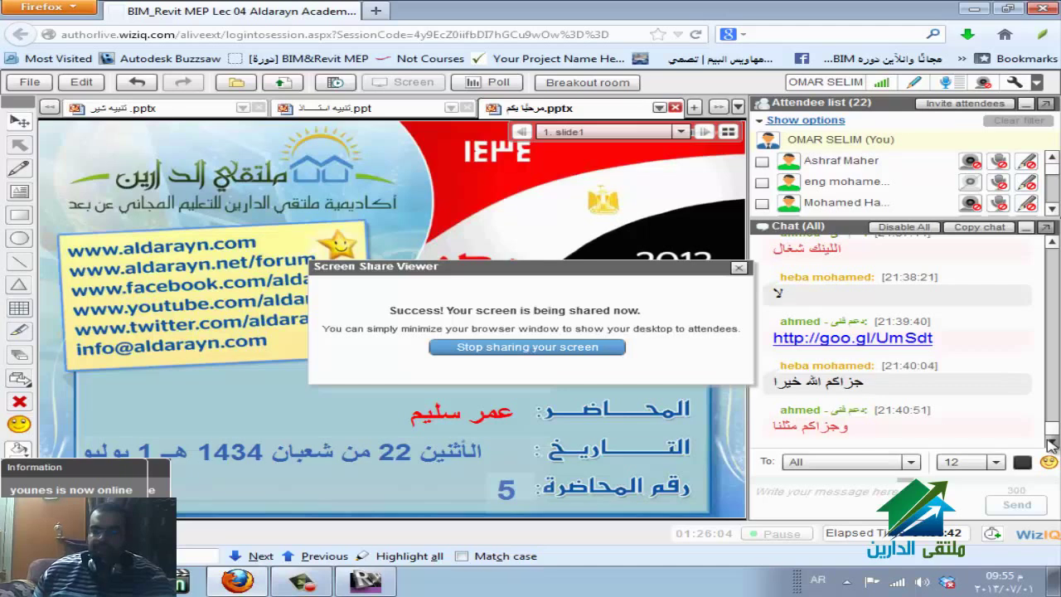
pyautogui.click(367, 581)
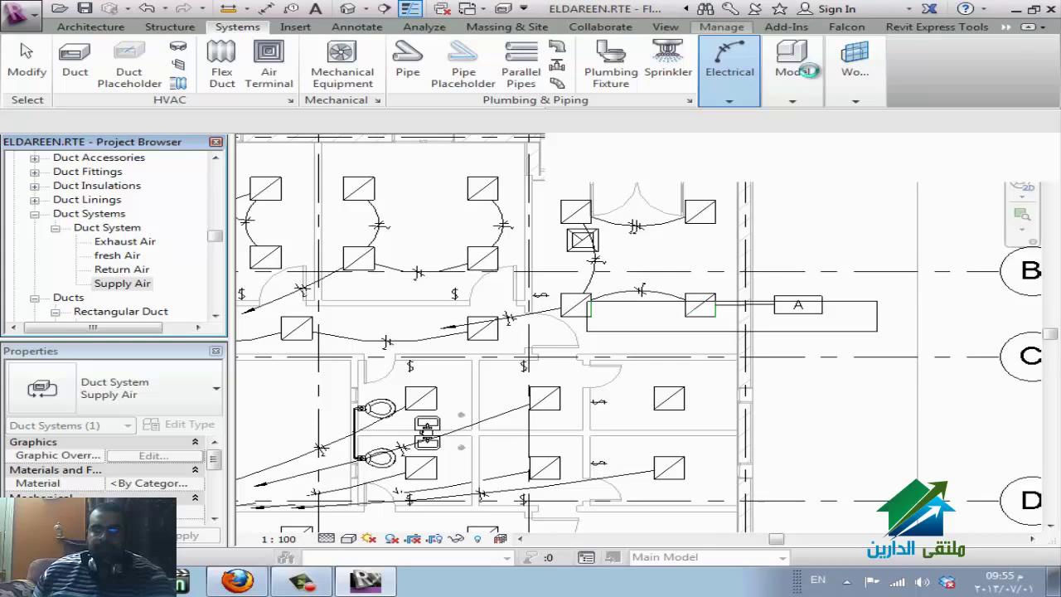
# - Open Object Styles with OS and confirm the Air Terminals projection line weight stays 4
pyautogui.scroll(-7, 837, 74)
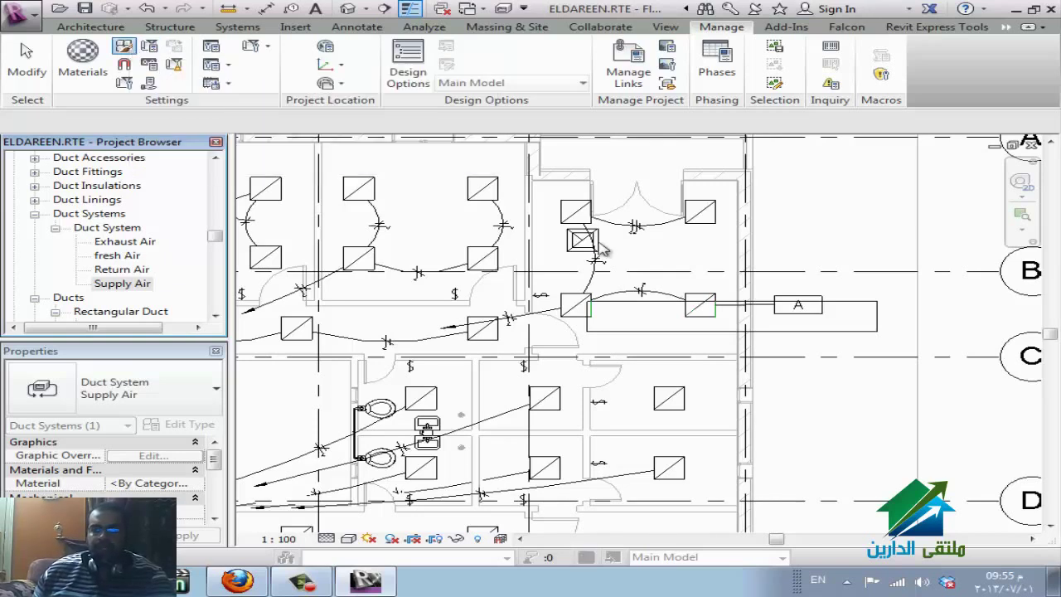
pyautogui.press('o')
pyautogui.press('s')
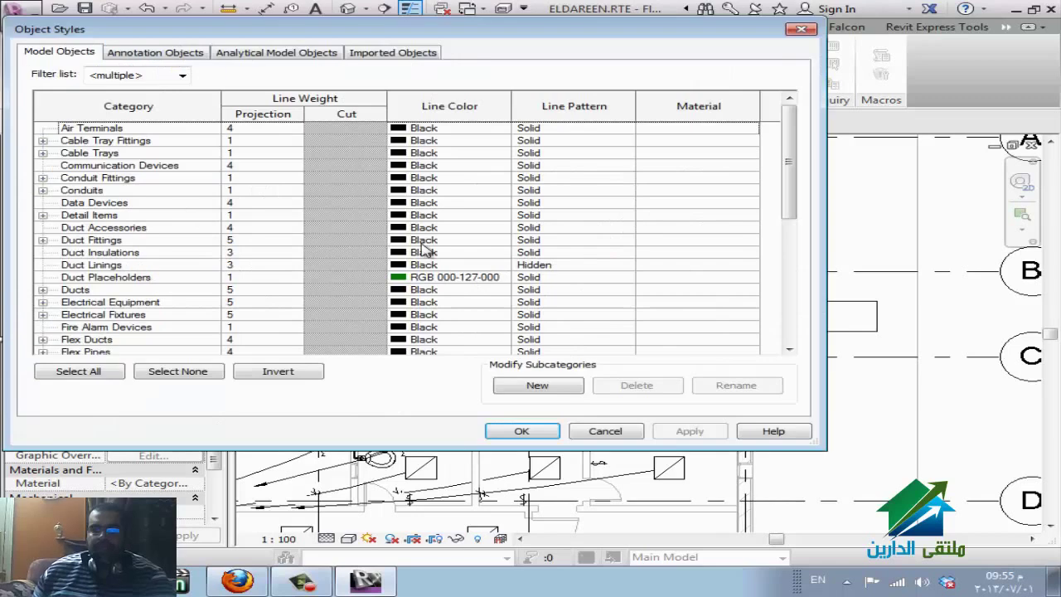
pyautogui.click(91, 126)
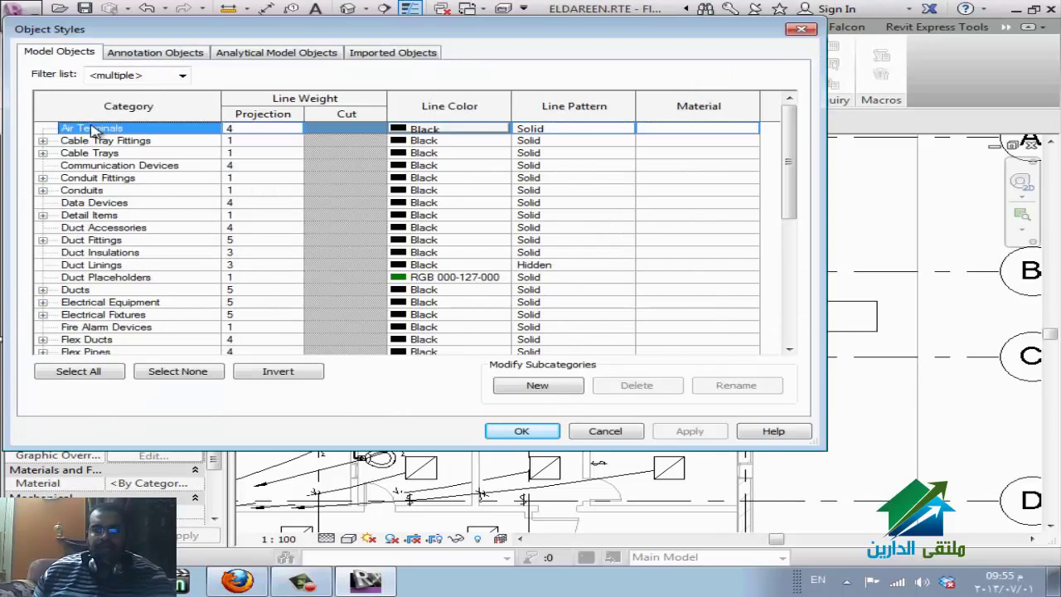
pyautogui.click(268, 130)
pyautogui.click(293, 128)
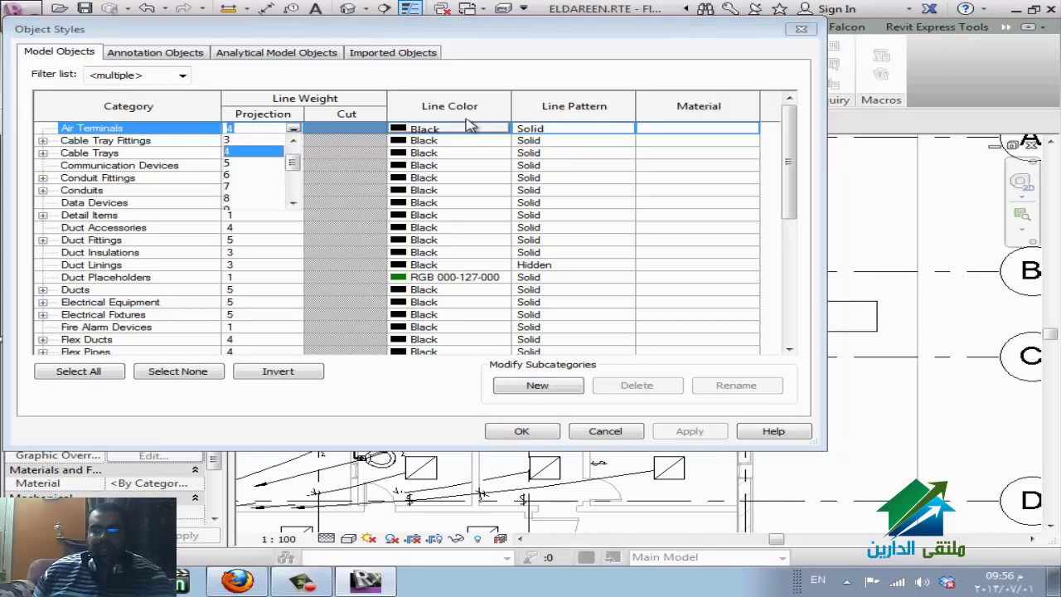
pyautogui.scroll(1, 276, 160)
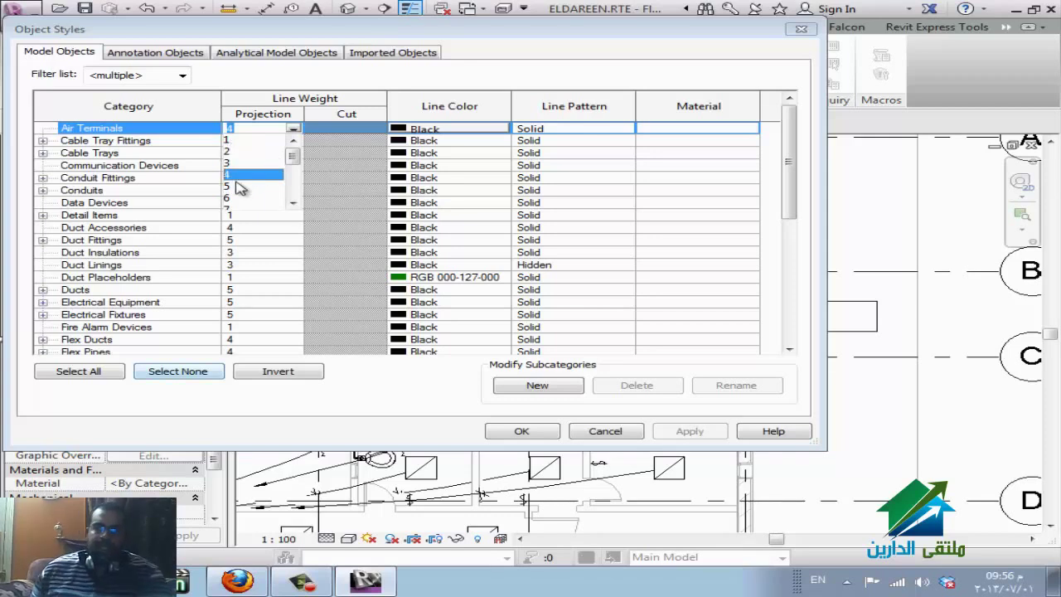
pyautogui.click(350, 79)
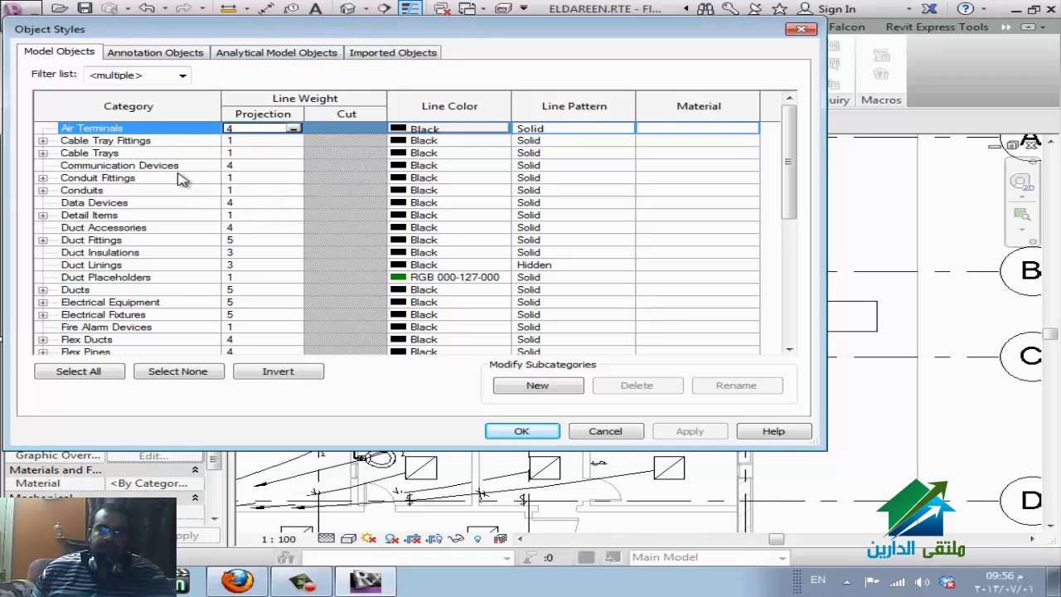
# - Set the Air Terminal Tags annotation projection line weight to 2 and apply
pyautogui.click(159, 53)
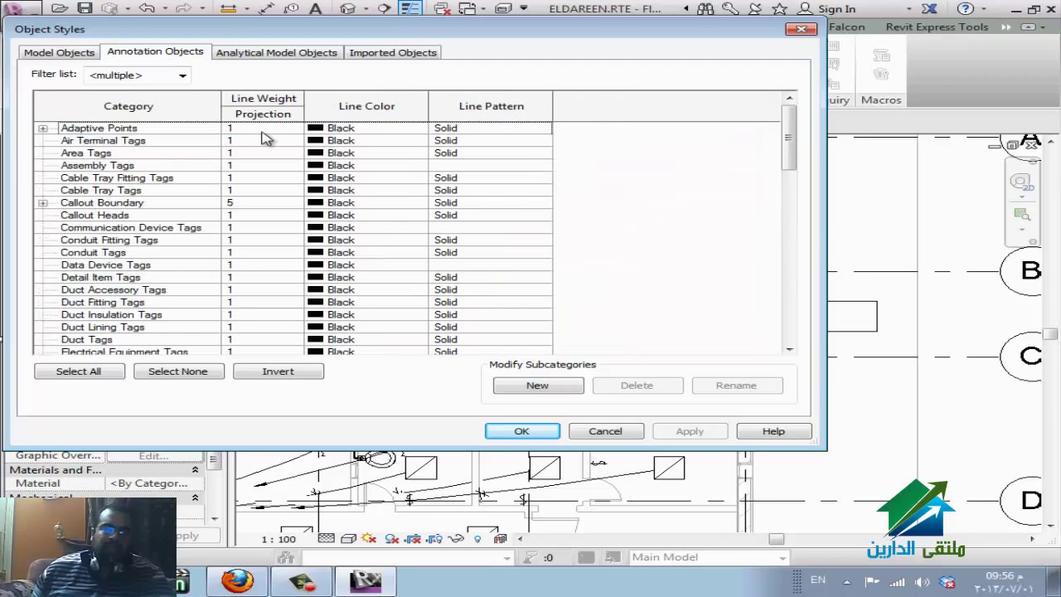
pyautogui.click(270, 142)
pyautogui.click(288, 143)
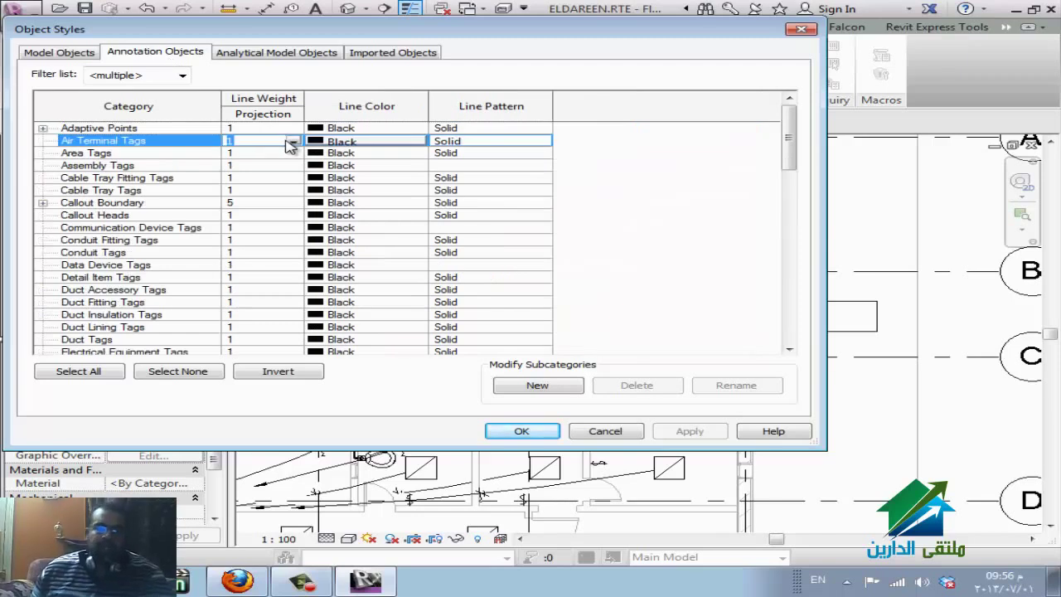
pyautogui.click(293, 143)
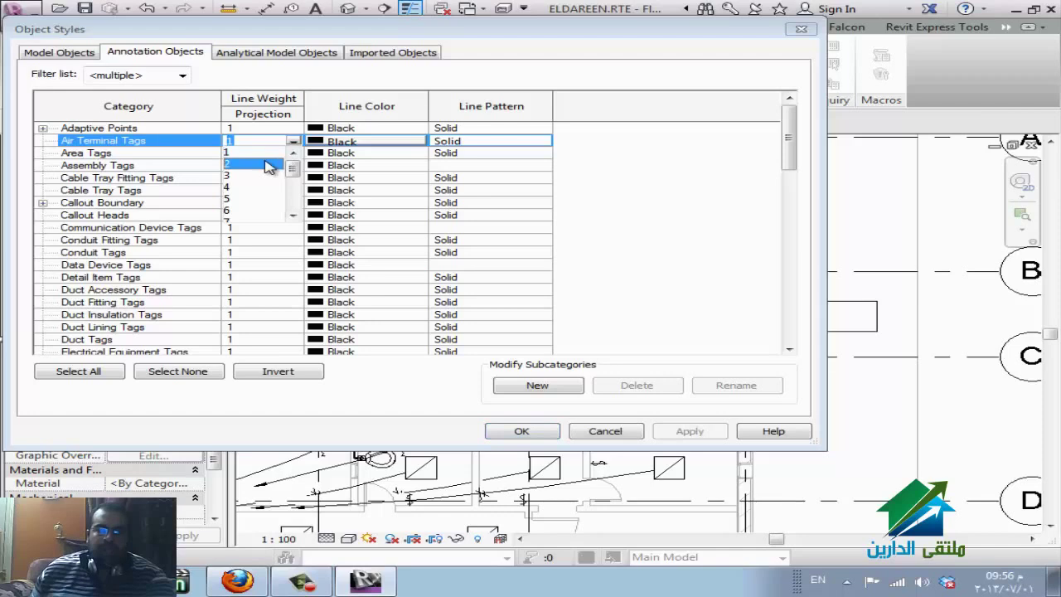
pyautogui.click(261, 166)
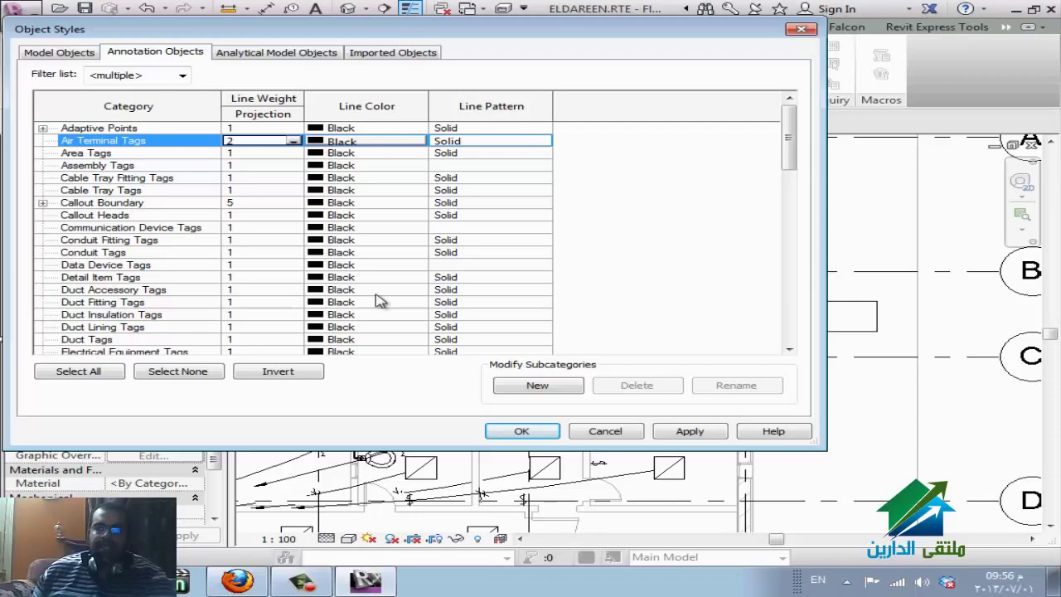
pyautogui.click(801, 29)
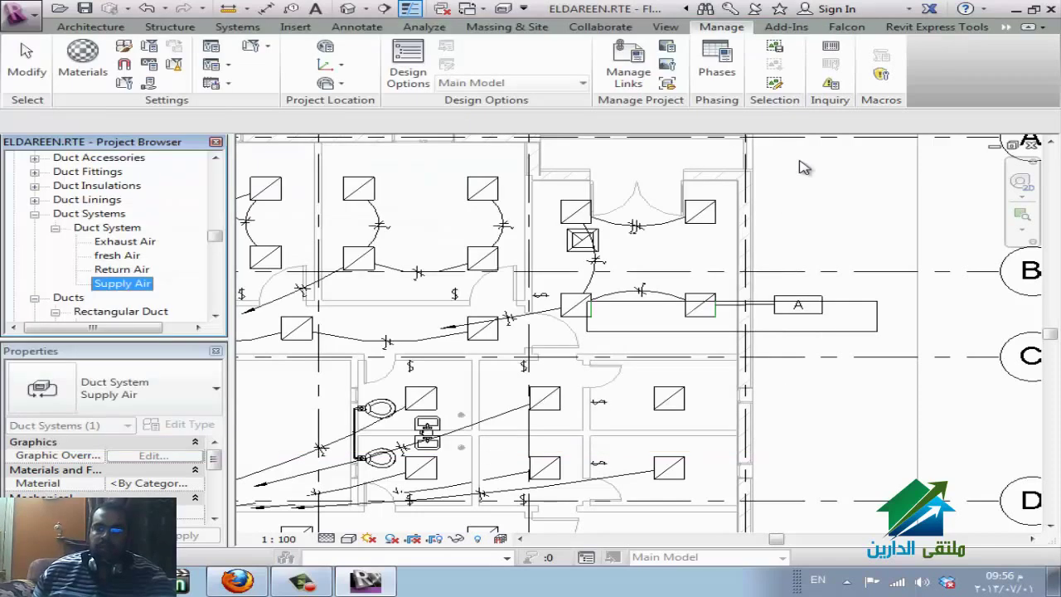
pyautogui.click(125, 66)
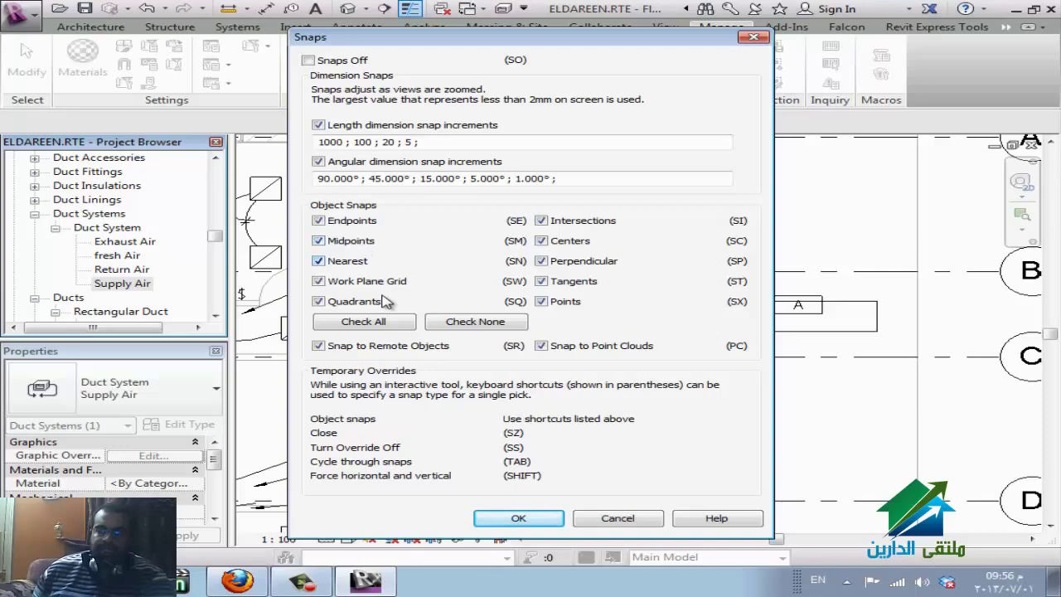
pyautogui.press('Return')
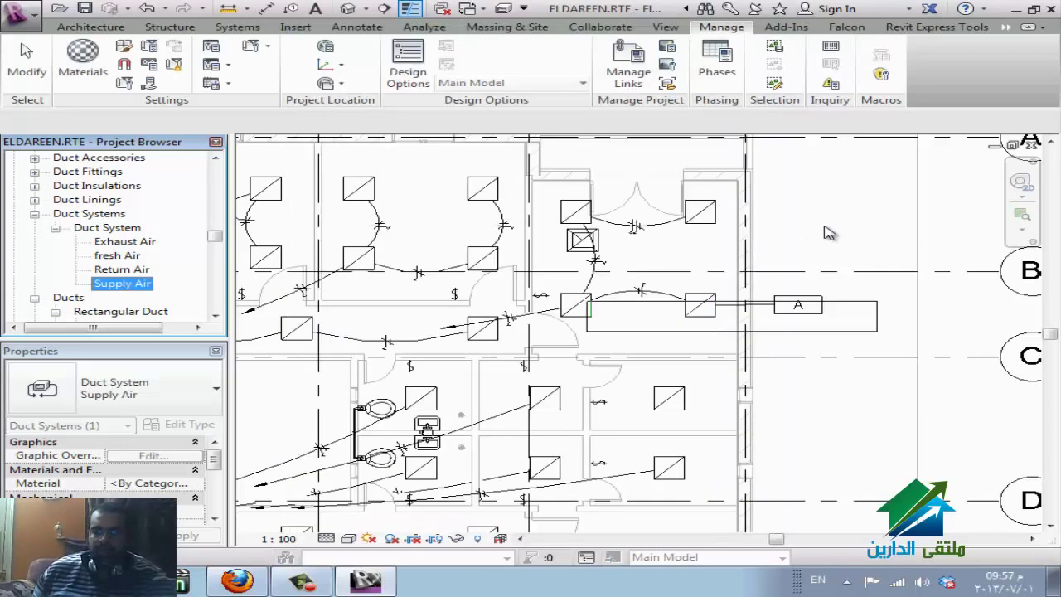
pyautogui.press('Down')
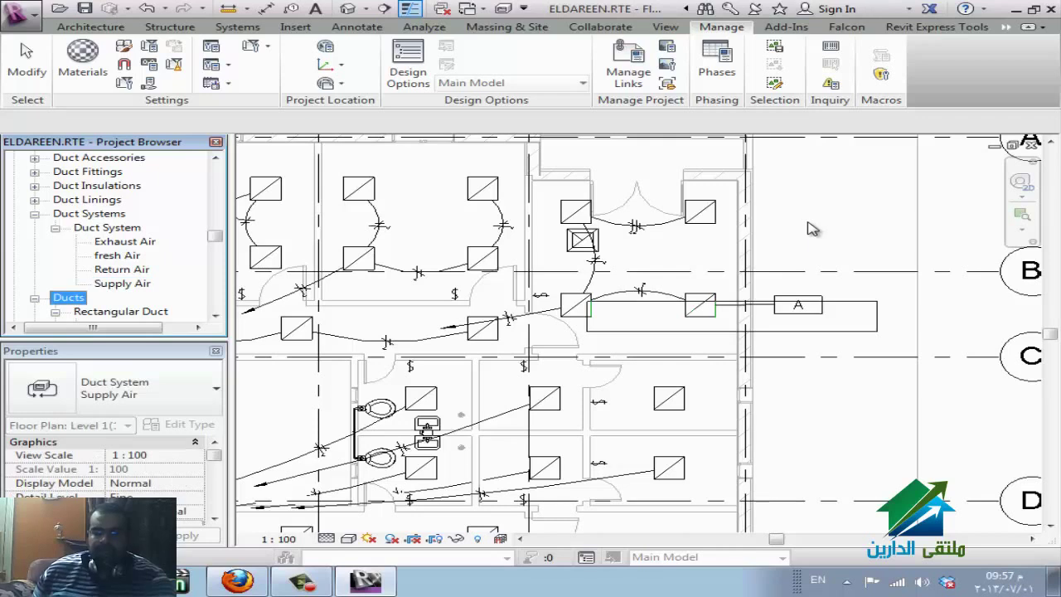
pyautogui.click(818, 204)
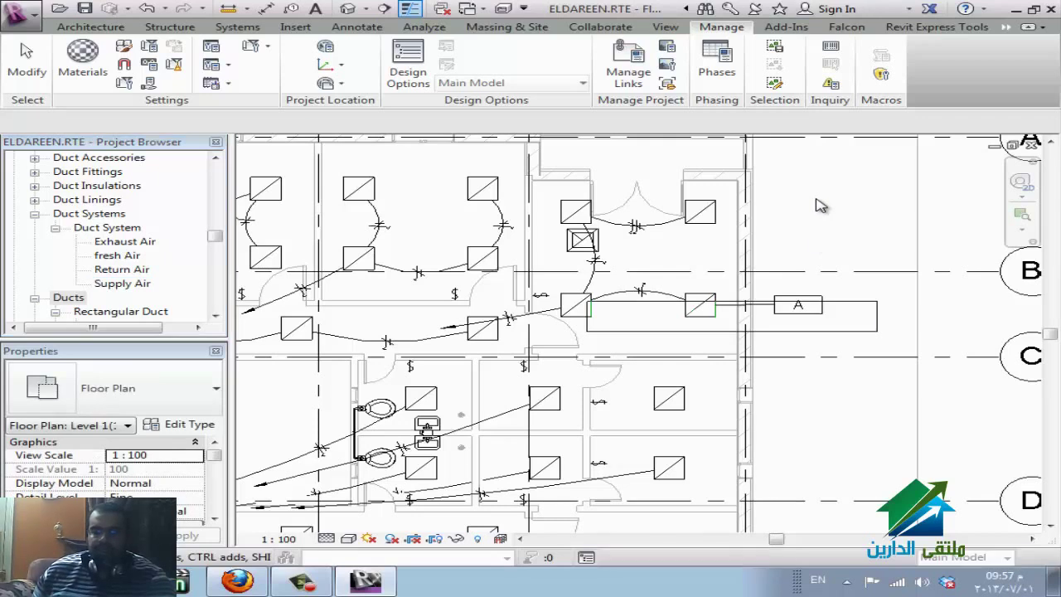
# - Start a duct with DT and apply the Endpoints, then the Midpoints snap override
pyautogui.press('t')
pyautogui.press('g')
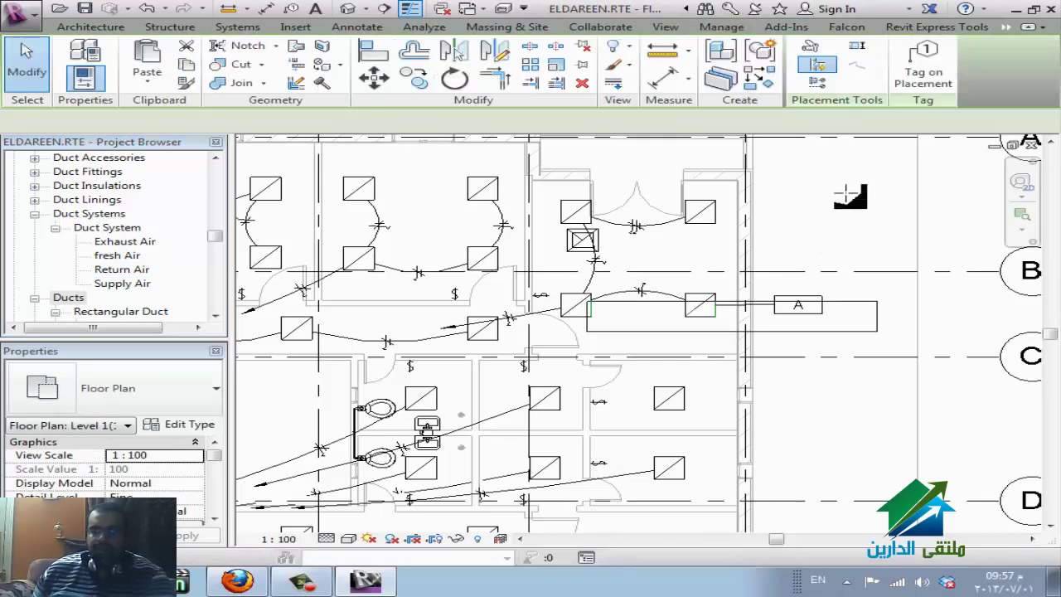
pyautogui.press('d')
pyautogui.press('t')
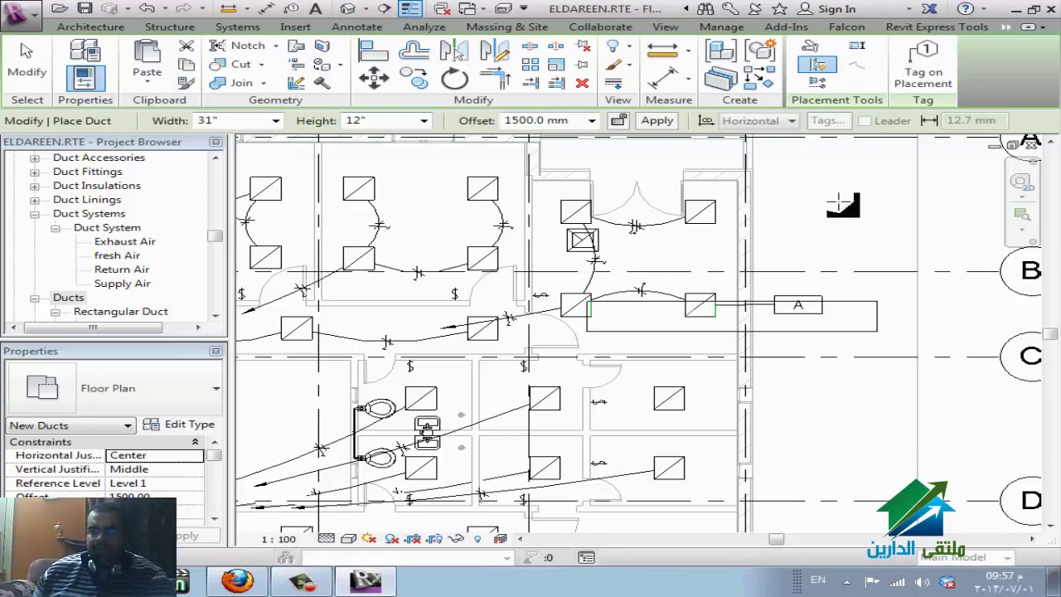
pyautogui.rightClick(825, 207)
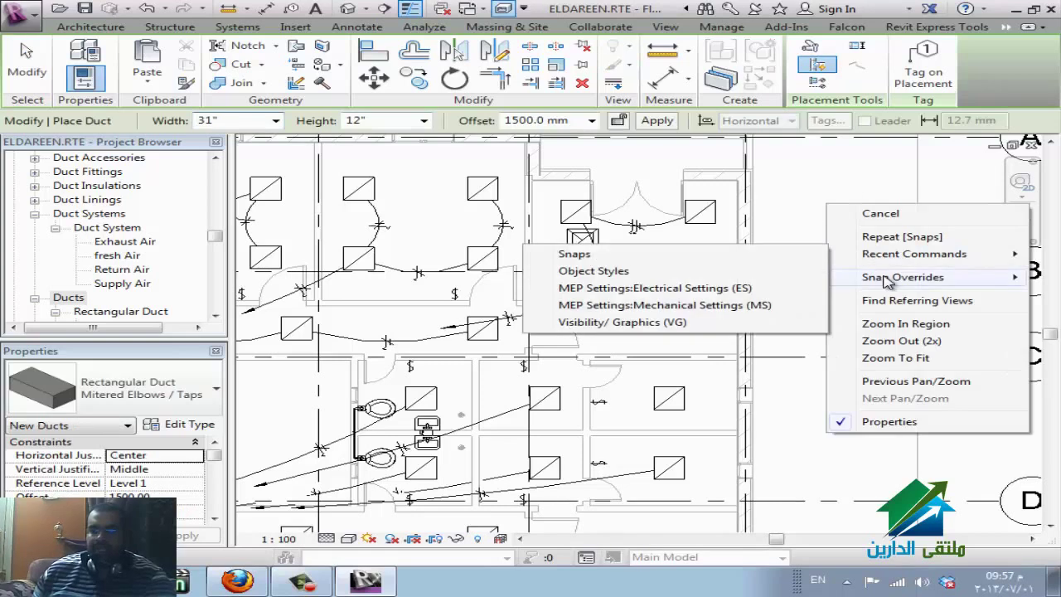
pyautogui.moveTo(886, 281)
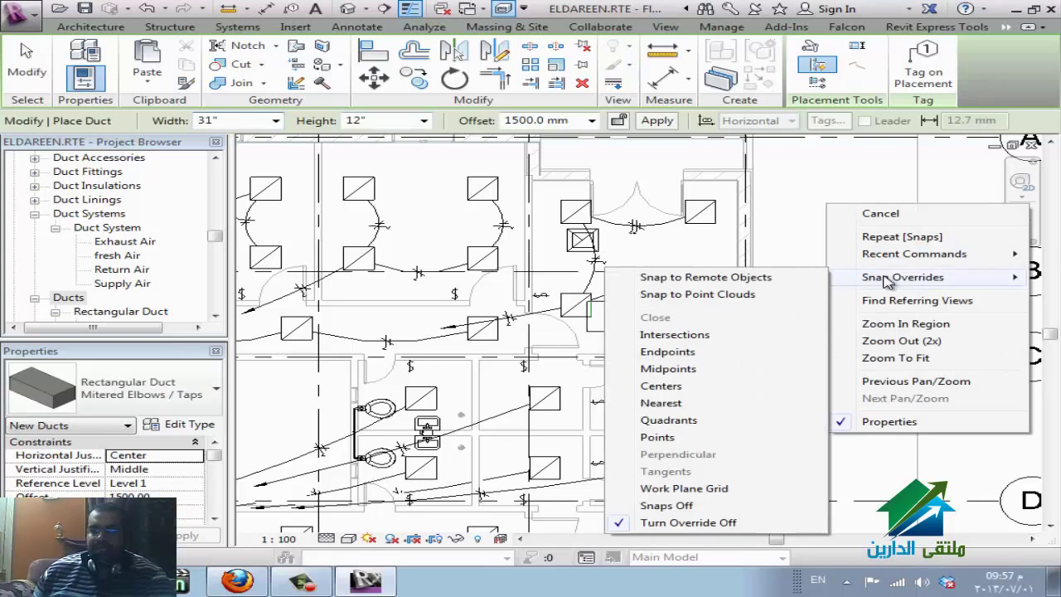
pyautogui.click(718, 355)
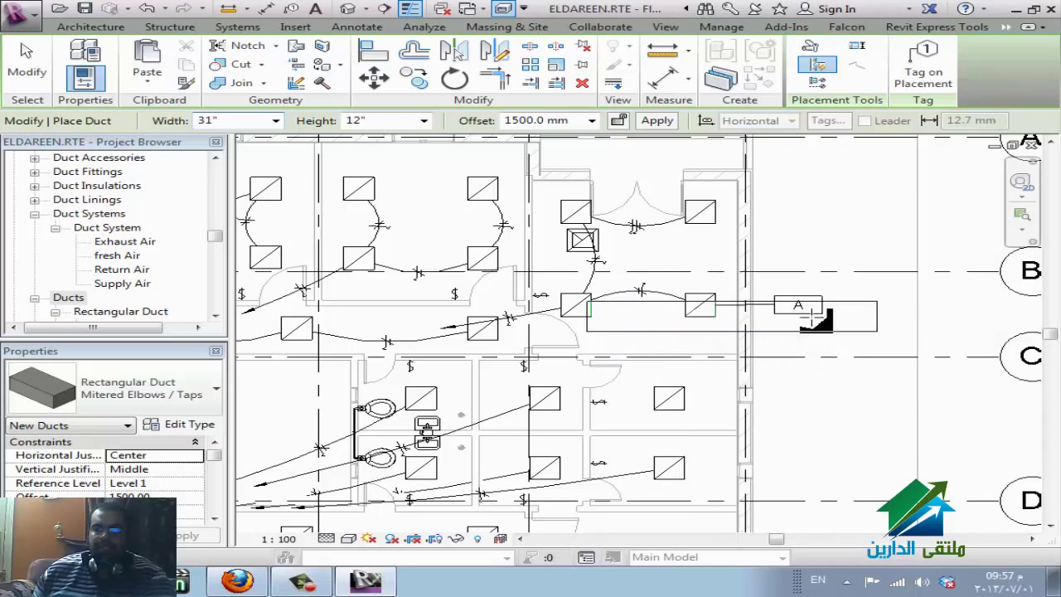
pyautogui.rightClick(817, 213)
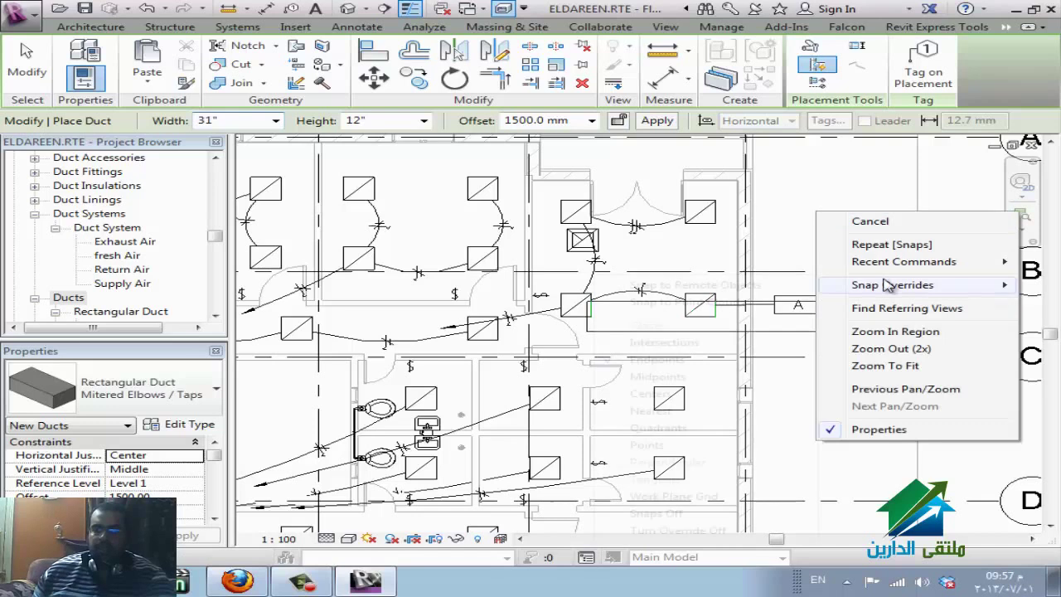
pyautogui.moveTo(890, 284)
pyautogui.click(657, 376)
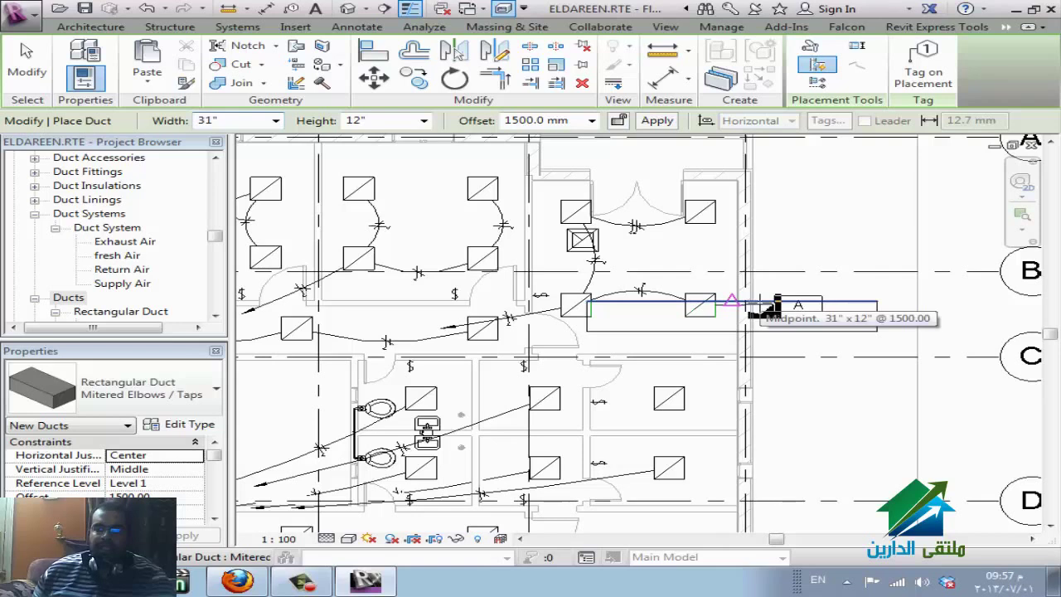
# - Cancel duct placement and reopen the Snaps settings from the Manage tab
pyautogui.press('Escape')
pyautogui.press('Escape')
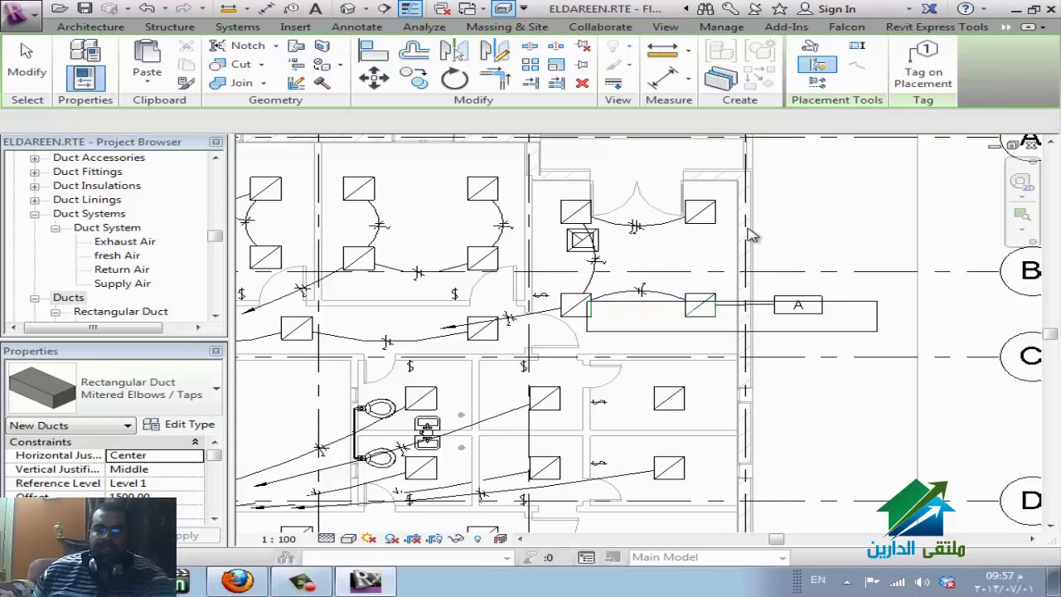
pyautogui.click(721, 26)
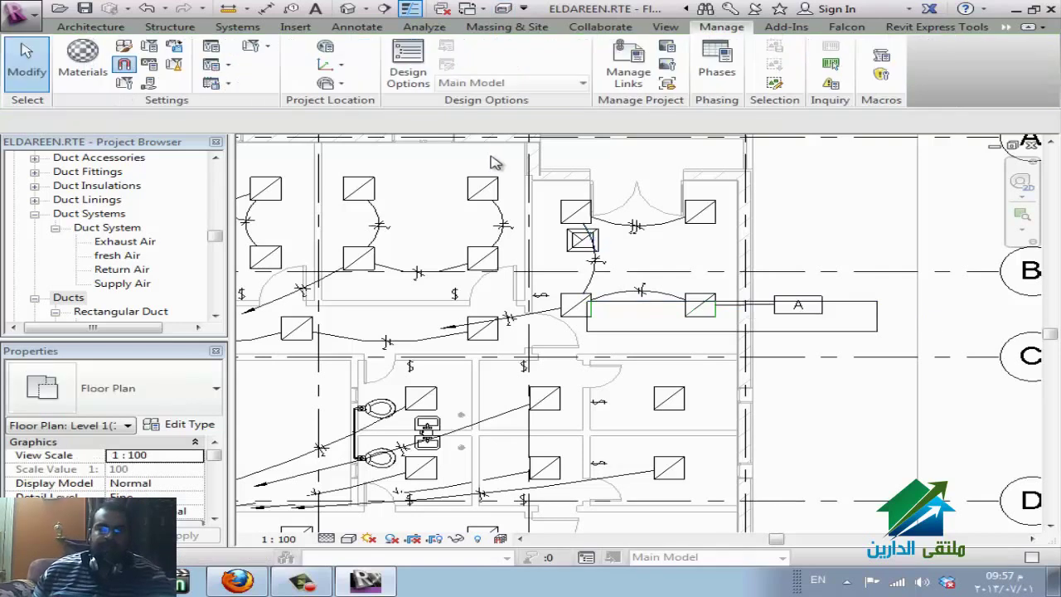
pyautogui.click(125, 65)
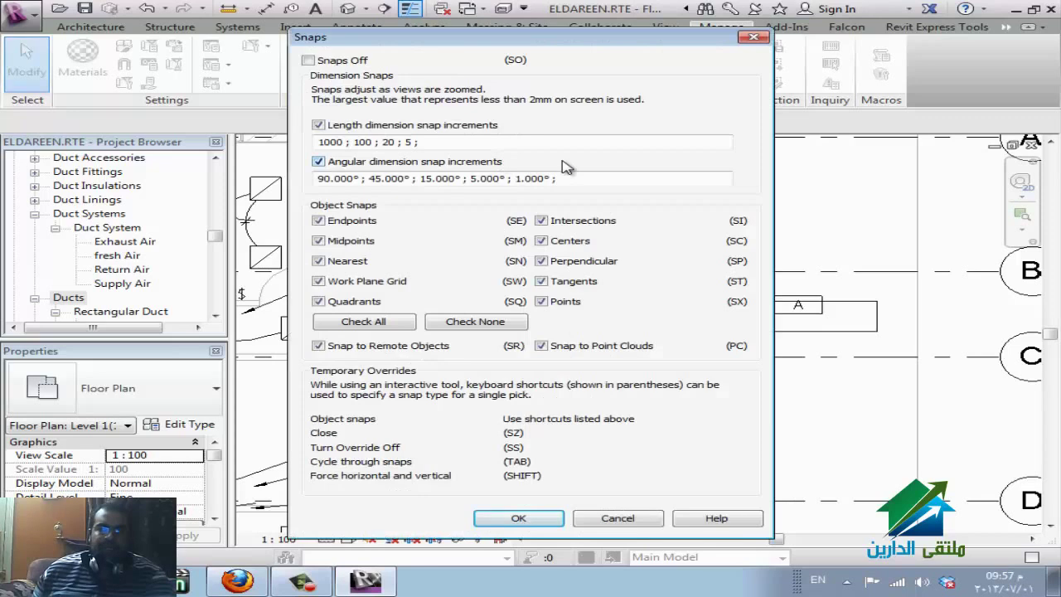
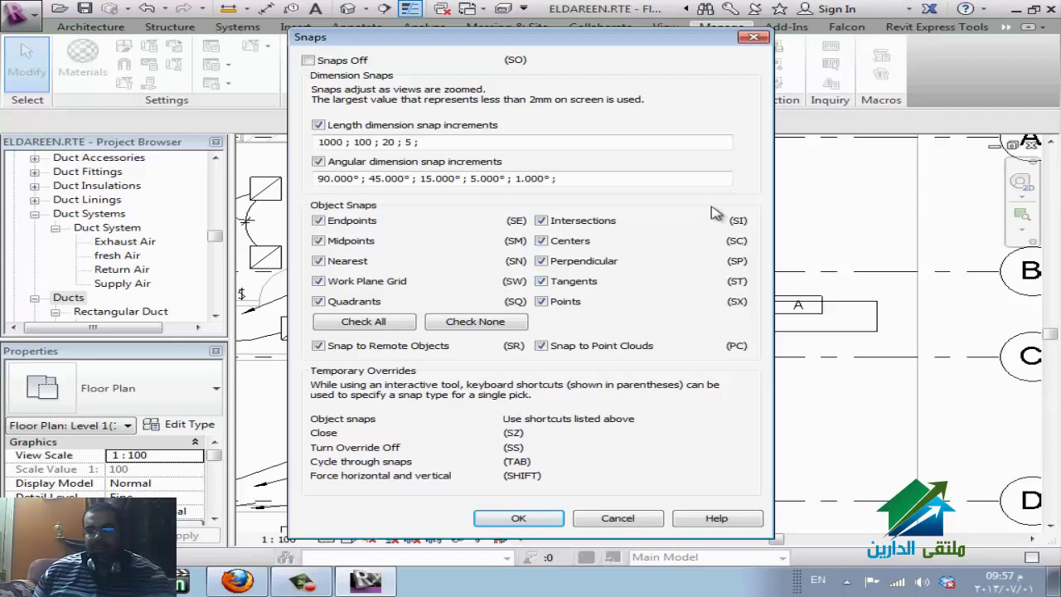
# - Cancel the Snaps dialog and open Project Information, editing the Organization Name value
pyautogui.click(618, 518)
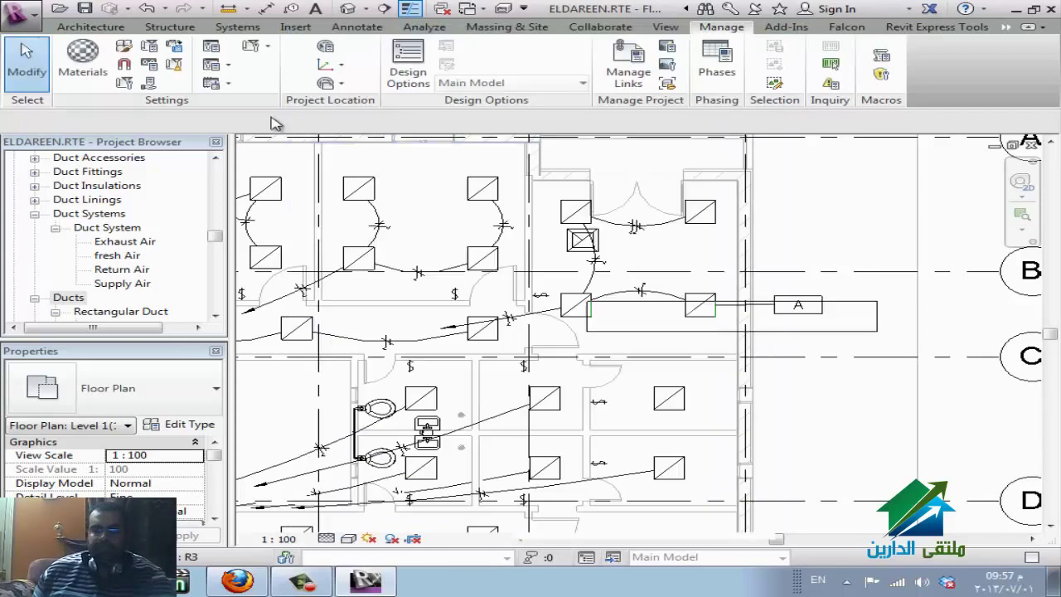
pyautogui.click(124, 84)
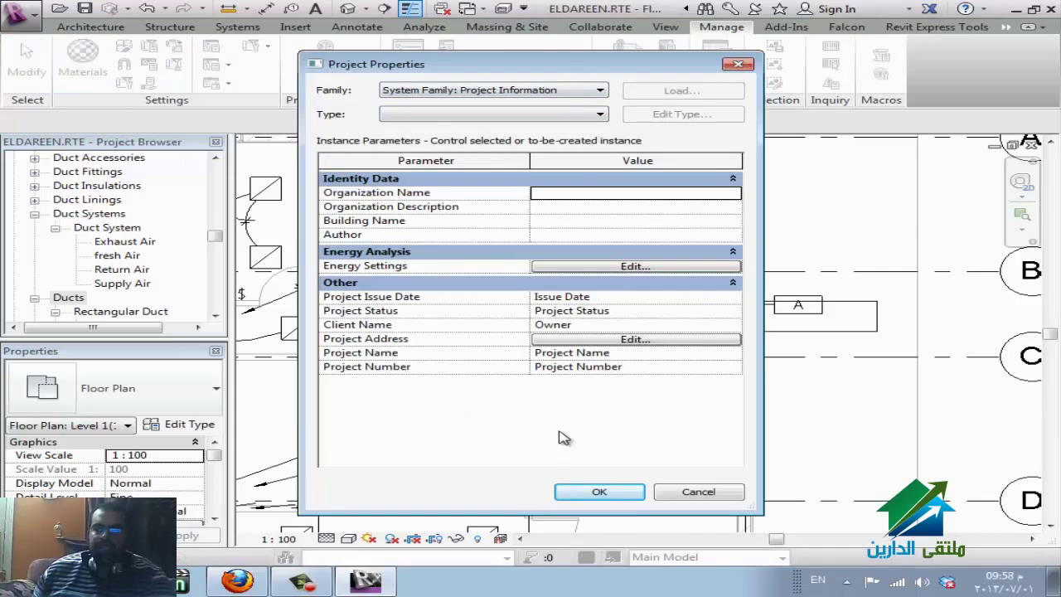
pyautogui.click(578, 193)
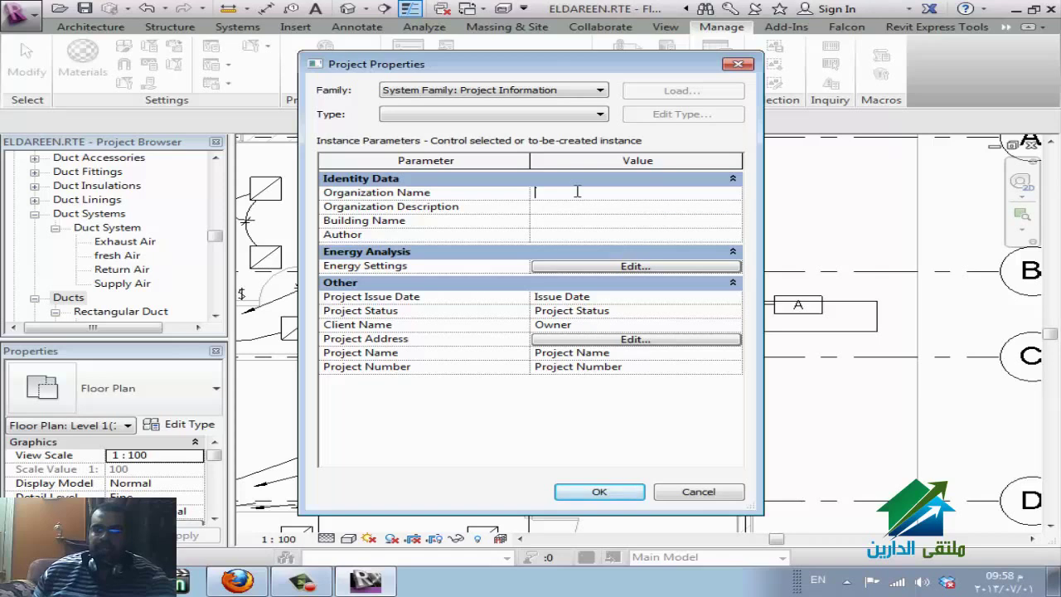
# - Move past Building Name and select the whole Project Name value
pyautogui.press('Tab')
pyautogui.press('Tab')
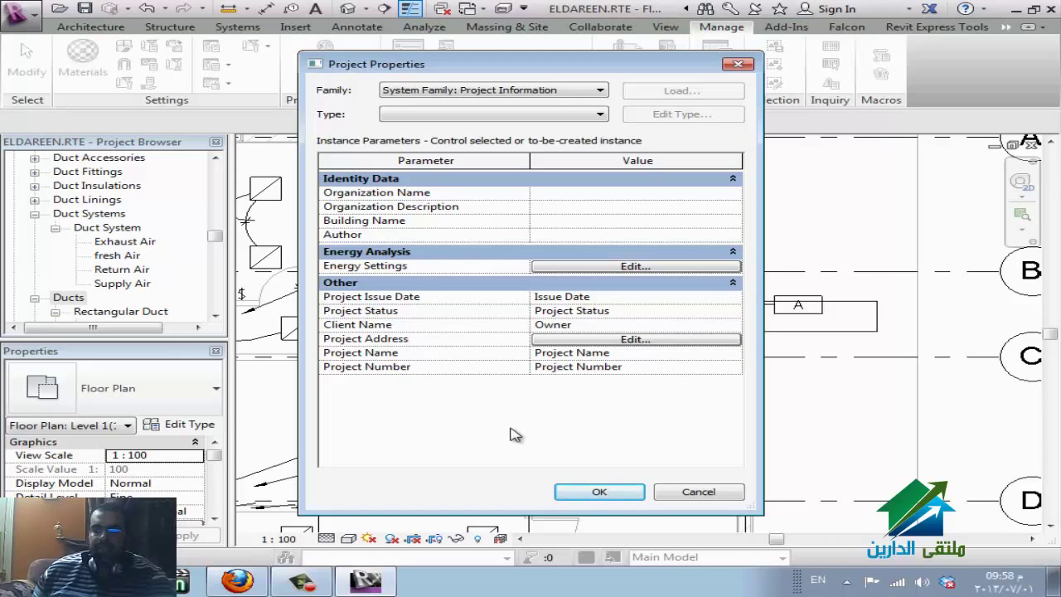
pyautogui.click(662, 352)
pyautogui.doubleClick(662, 352)
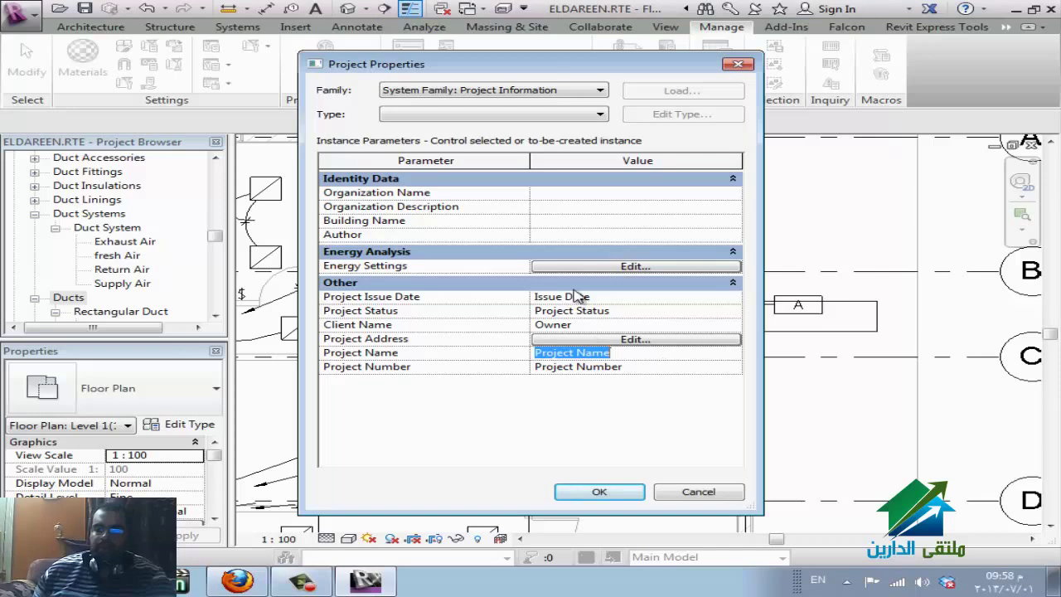
pyautogui.click(594, 270)
pyautogui.click(593, 270)
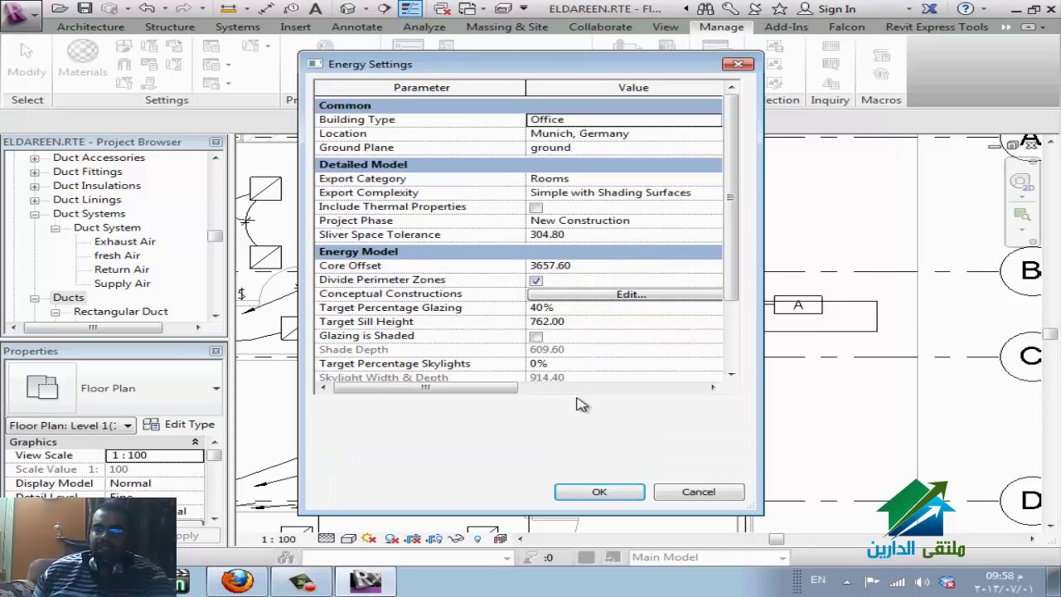
pyautogui.click(716, 124)
pyautogui.click(711, 121)
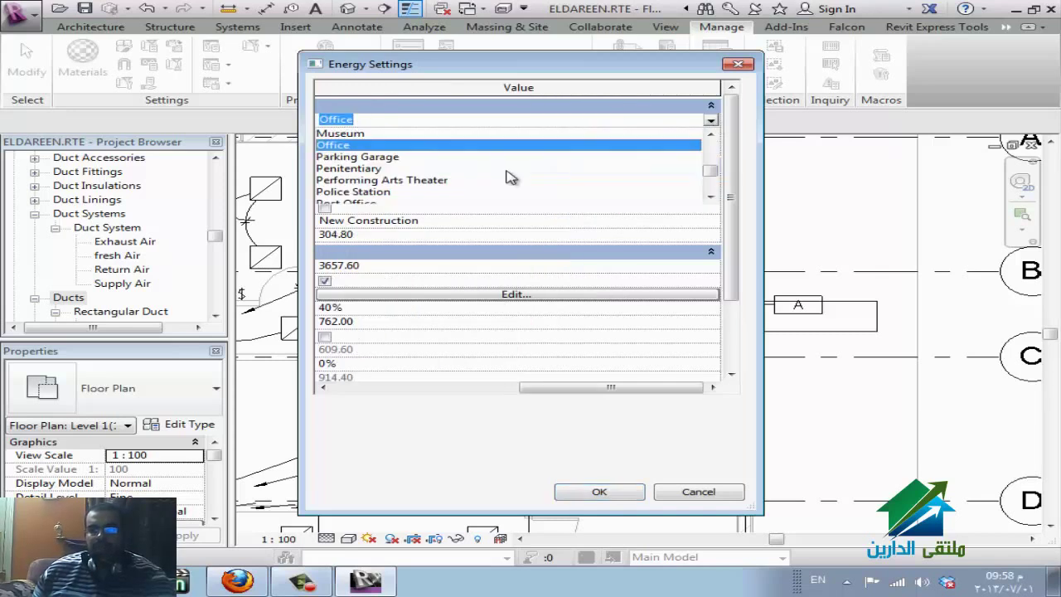
pyautogui.scroll(-1, 370, 201)
pyautogui.scroll(-2, 370, 200)
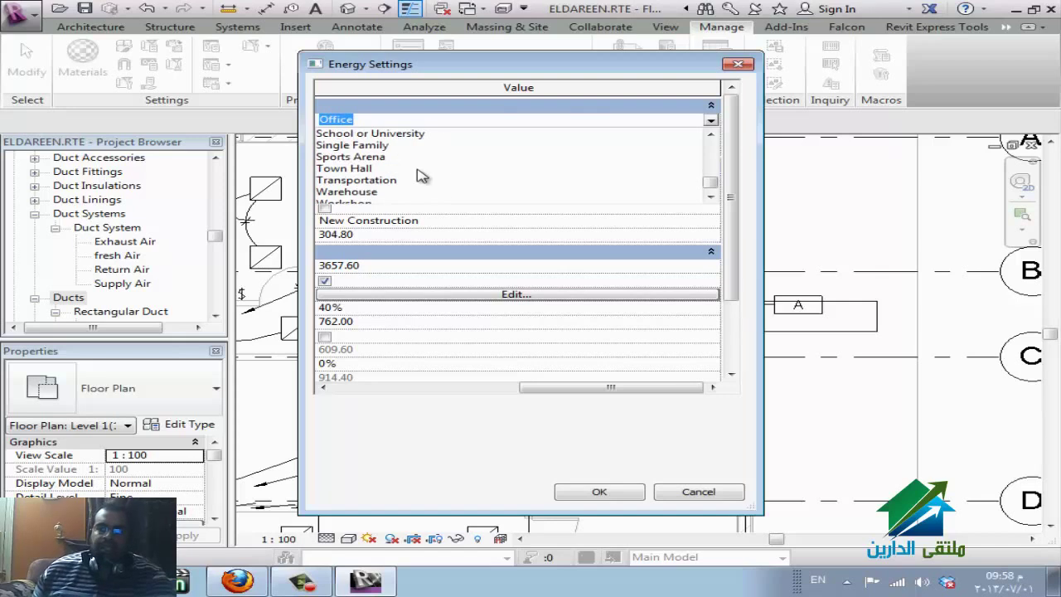
pyautogui.scroll(-1, 475, 176)
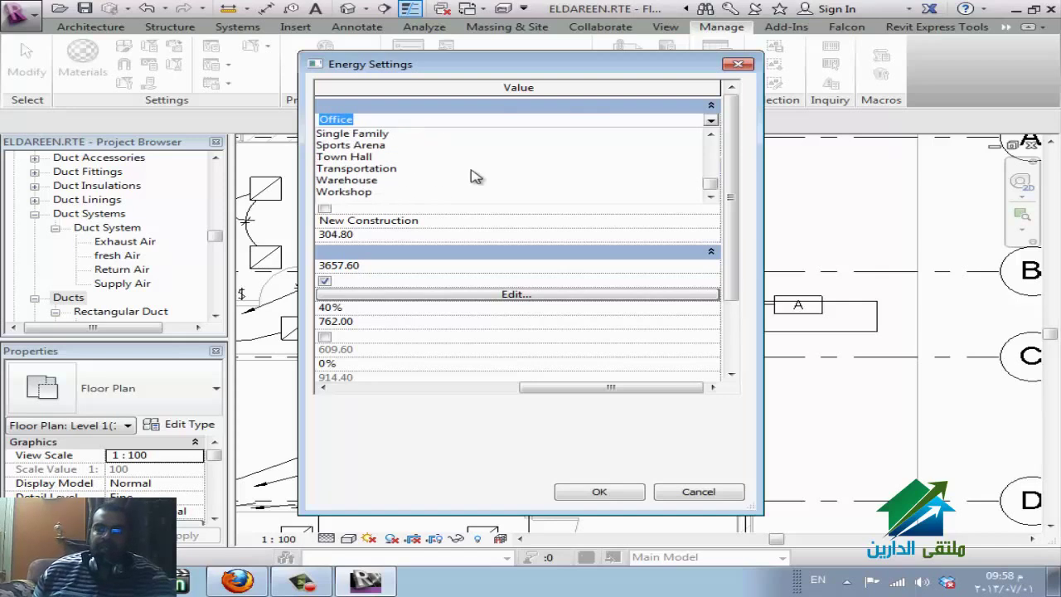
pyautogui.scroll(7, 475, 176)
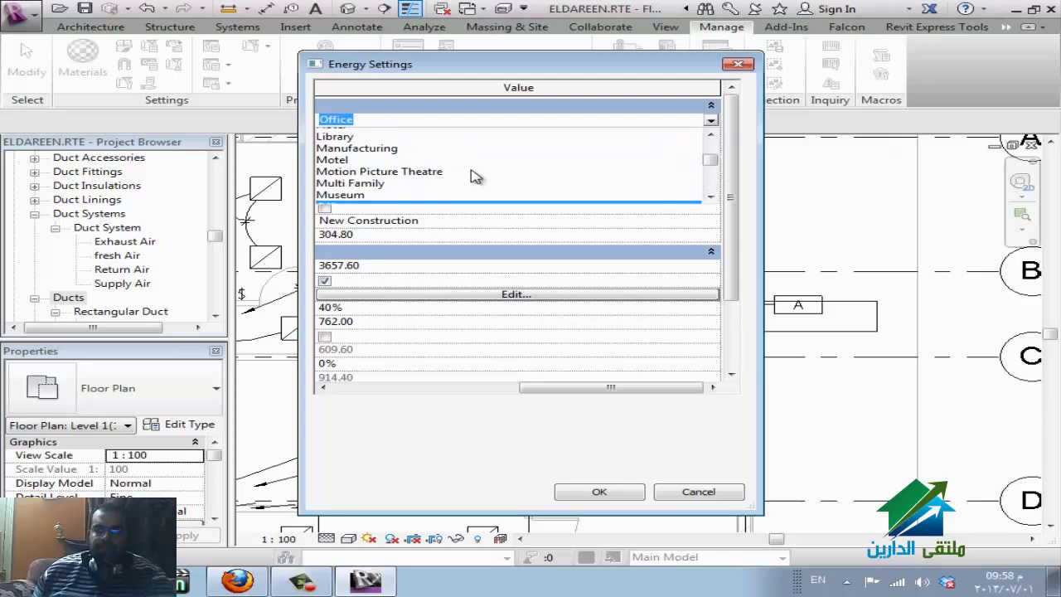
pyautogui.scroll(2, 475, 177)
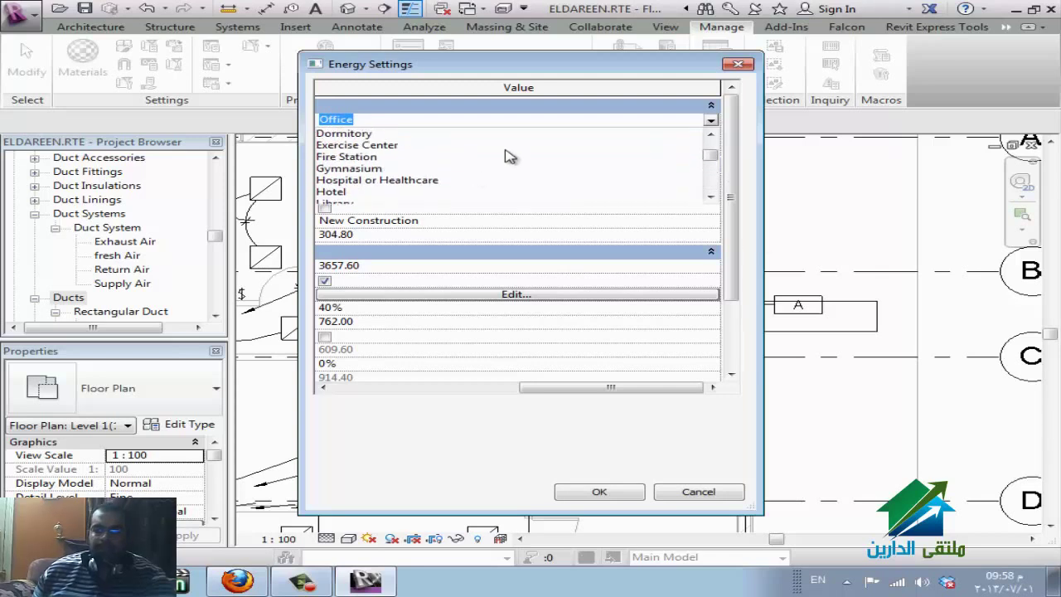
pyautogui.click(754, 242)
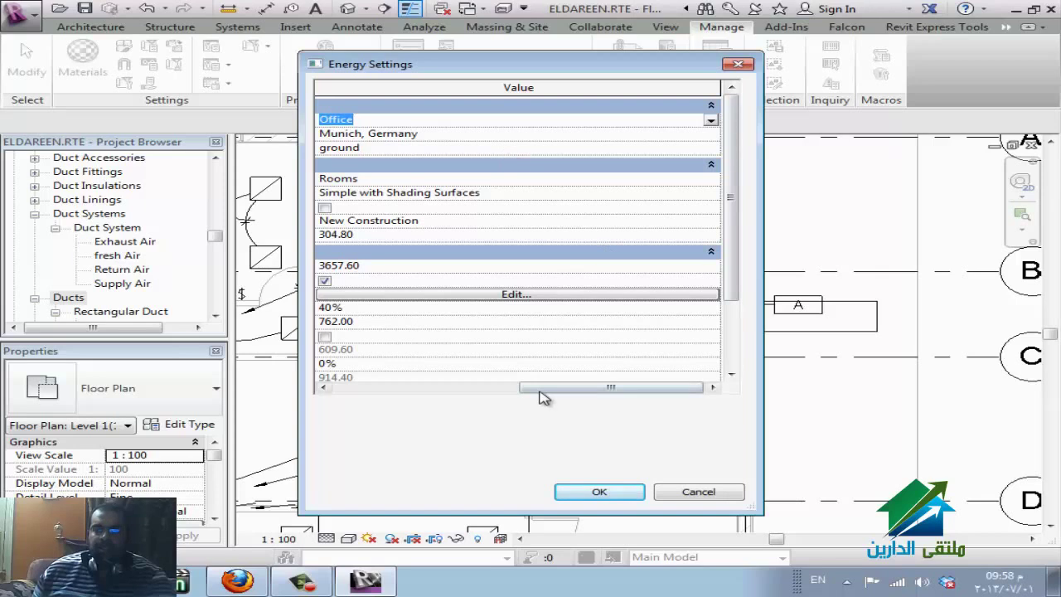
pyautogui.moveTo(540, 388); pyautogui.dragTo(418, 397)
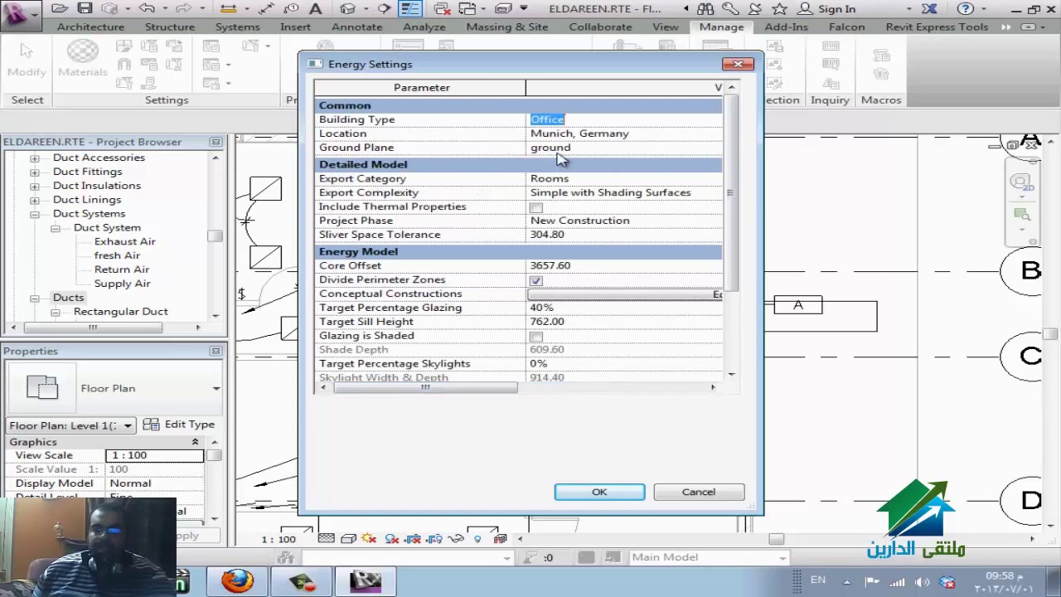
pyautogui.click(640, 147)
pyautogui.click(710, 149)
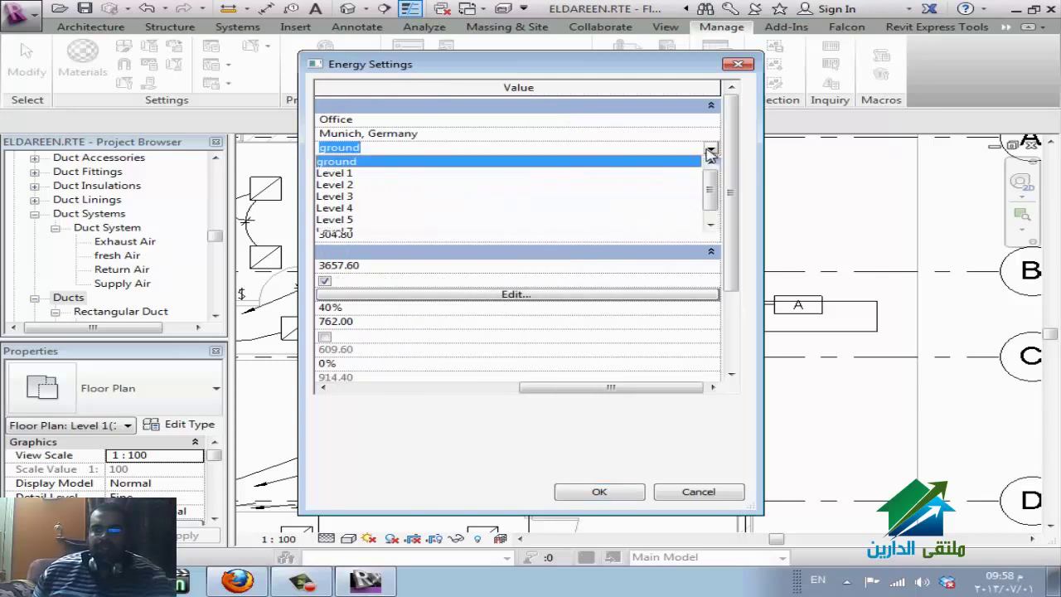
pyautogui.click(587, 174)
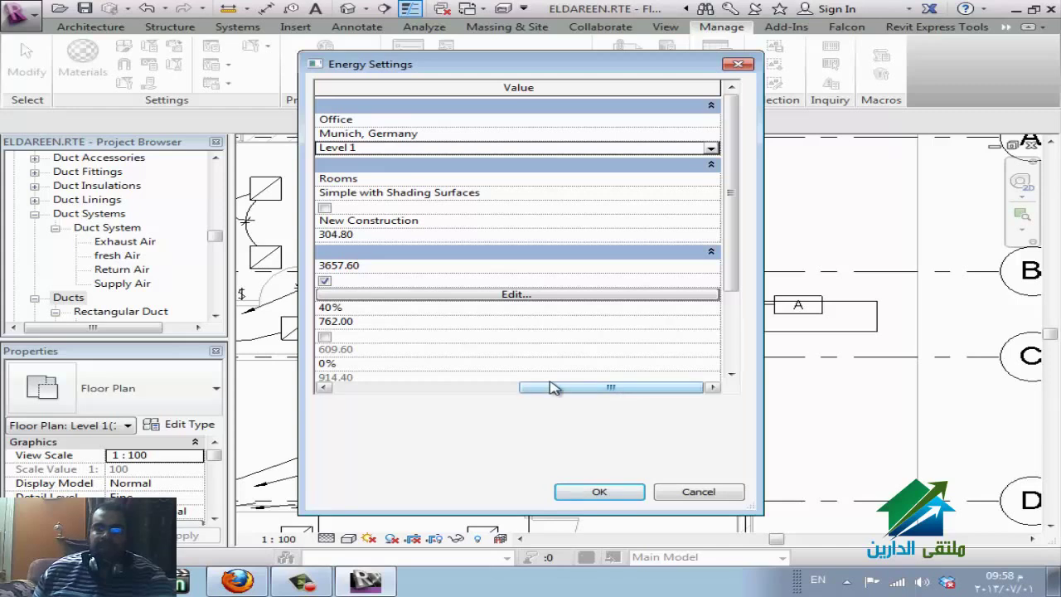
pyautogui.click(348, 389)
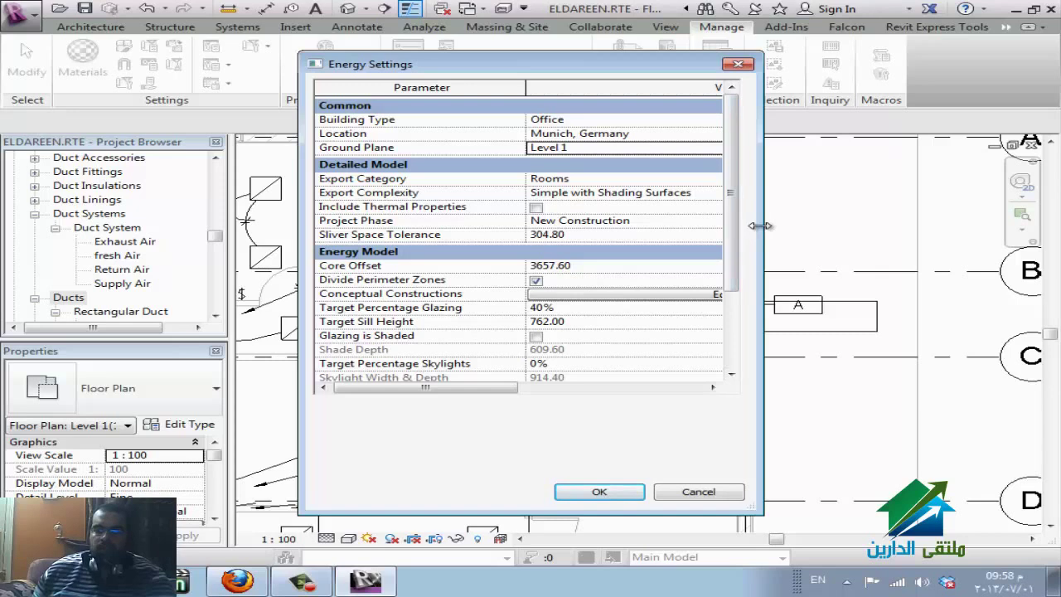
pyautogui.moveTo(761, 226); pyautogui.dragTo(924, 225)
pyautogui.click(880, 191)
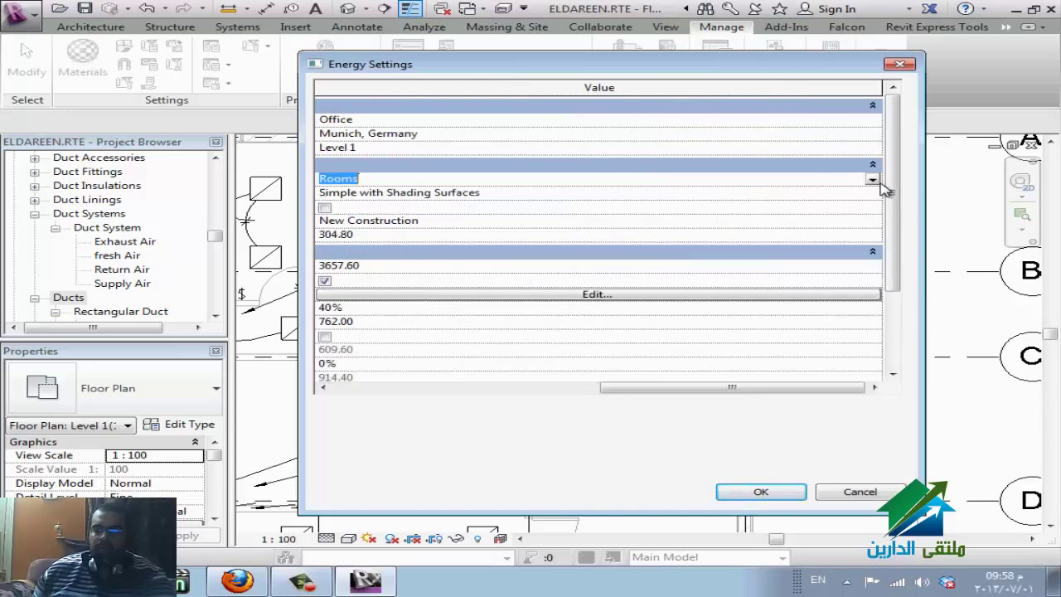
pyautogui.click(877, 182)
pyautogui.click(880, 187)
pyautogui.moveTo(703, 388); pyautogui.dragTo(466, 389)
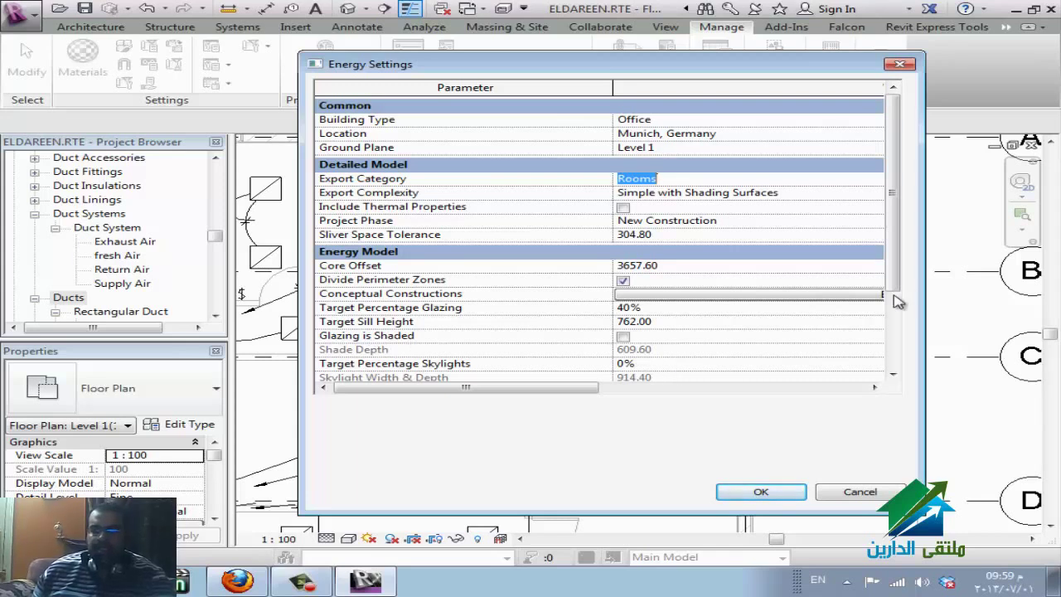
pyautogui.moveTo(895, 276); pyautogui.dragTo(908, 374)
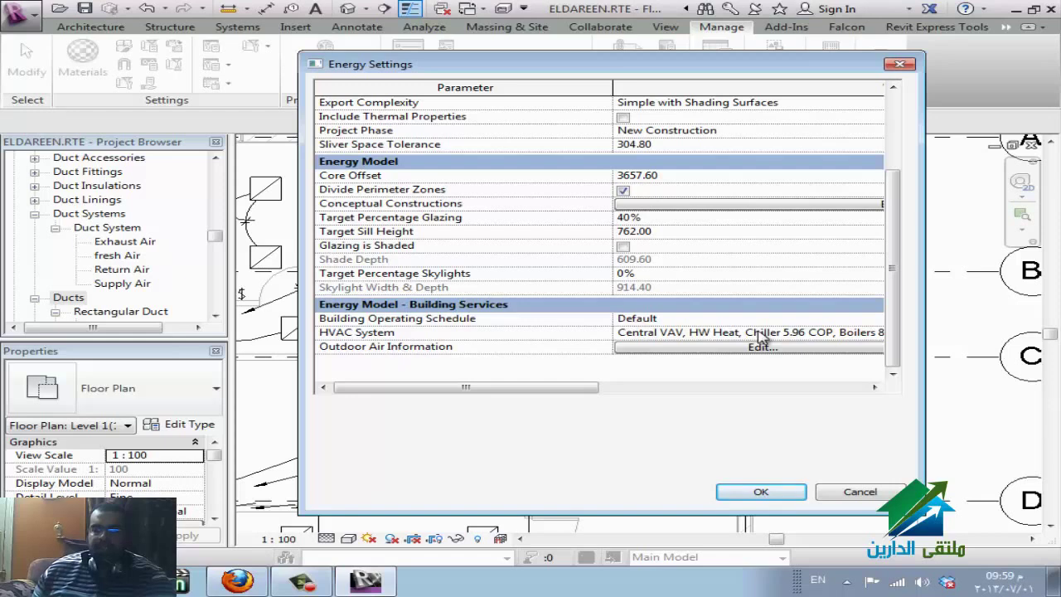
pyautogui.click(839, 332)
pyautogui.click(870, 333)
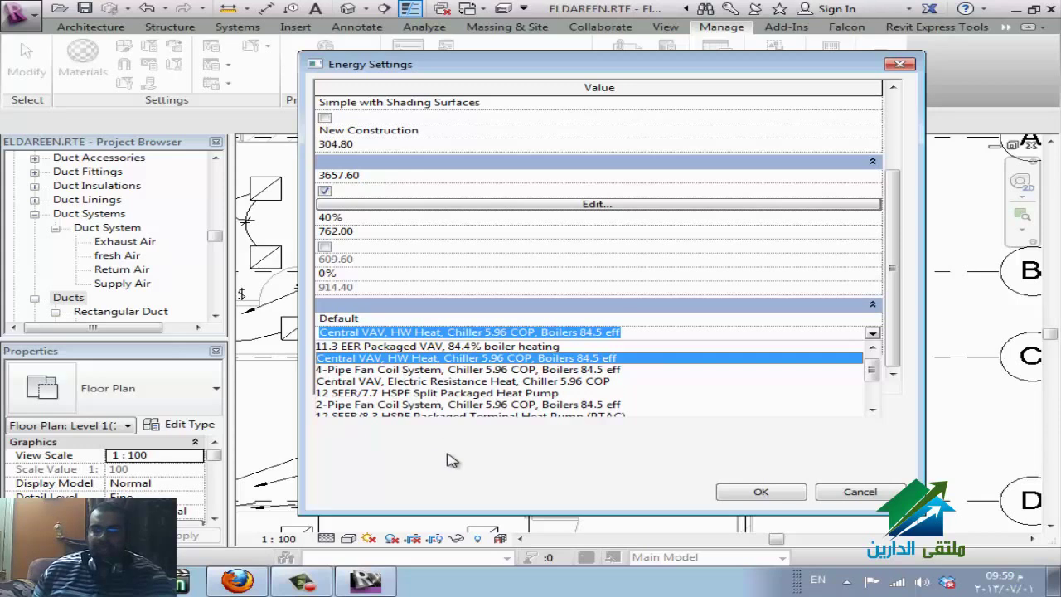
pyautogui.scroll(-2, 447, 431)
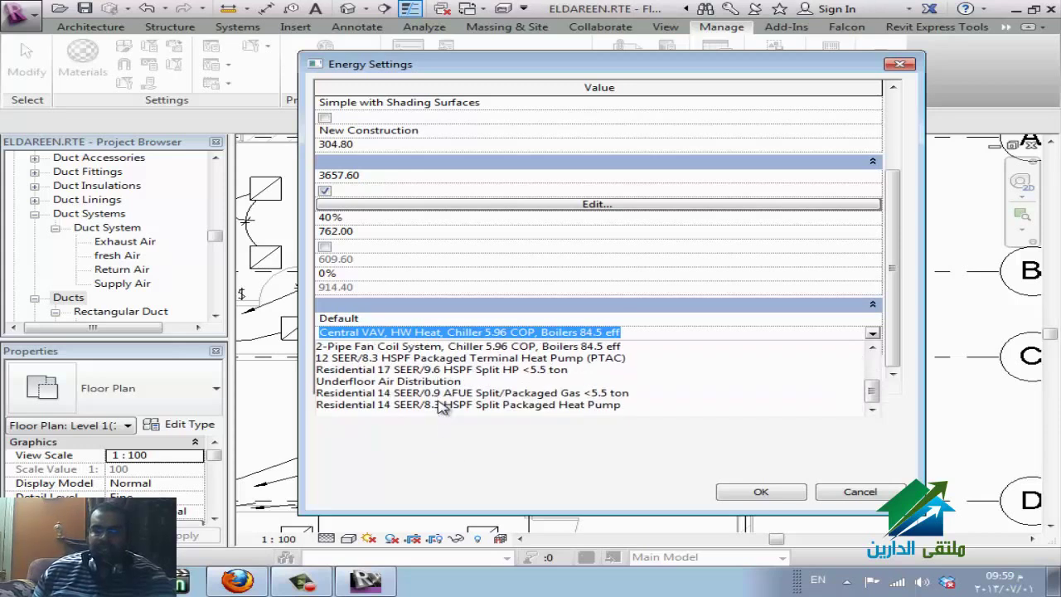
pyautogui.click(497, 427)
pyautogui.moveTo(611, 389); pyautogui.dragTo(365, 399)
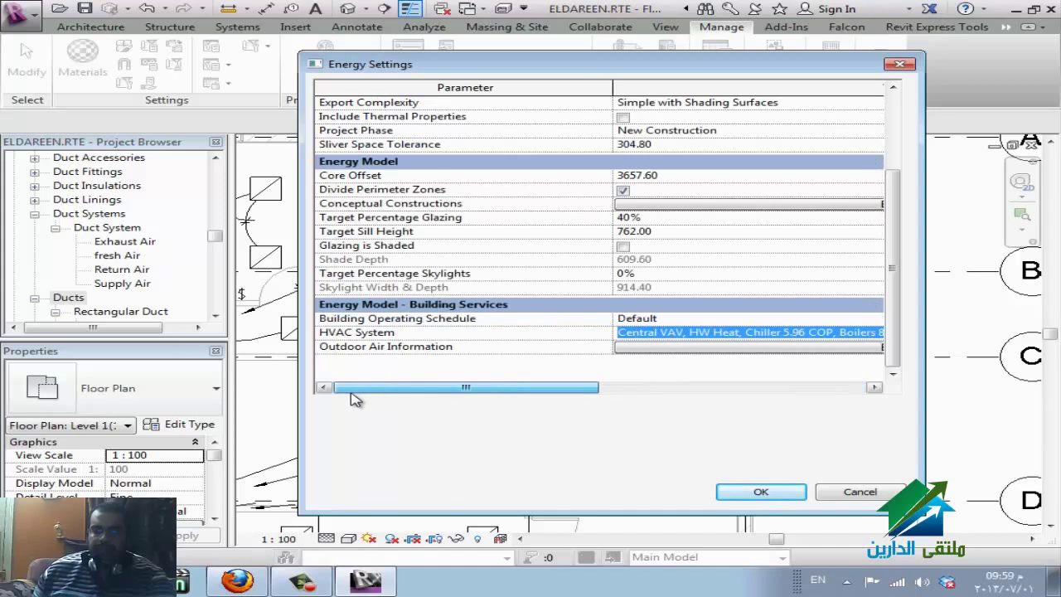
pyautogui.click(856, 497)
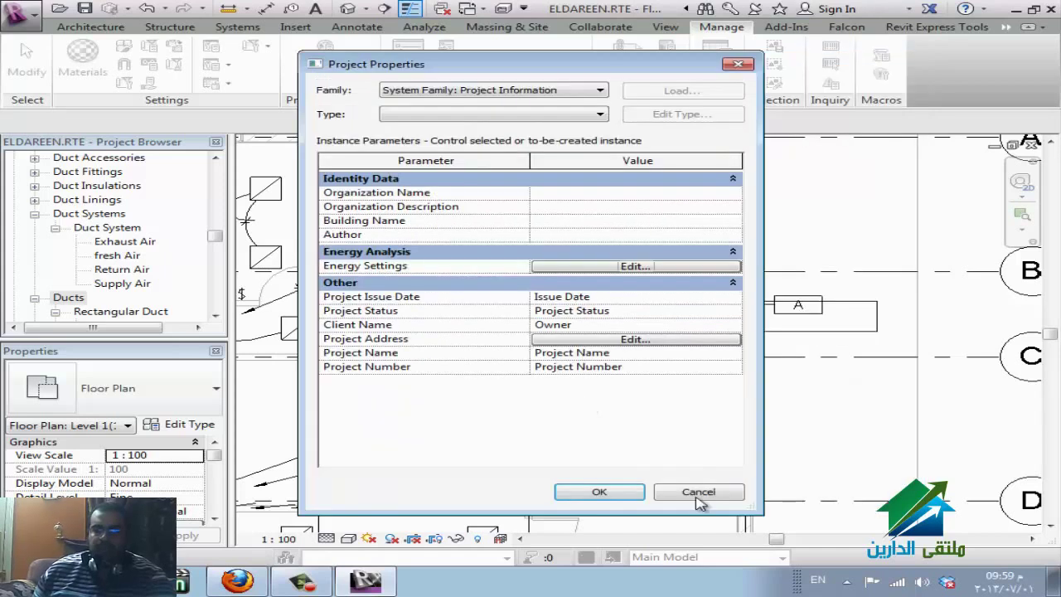
# - Cancel the project properties and open Project Parameters with Sub-Discipline selected
pyautogui.click(698, 492)
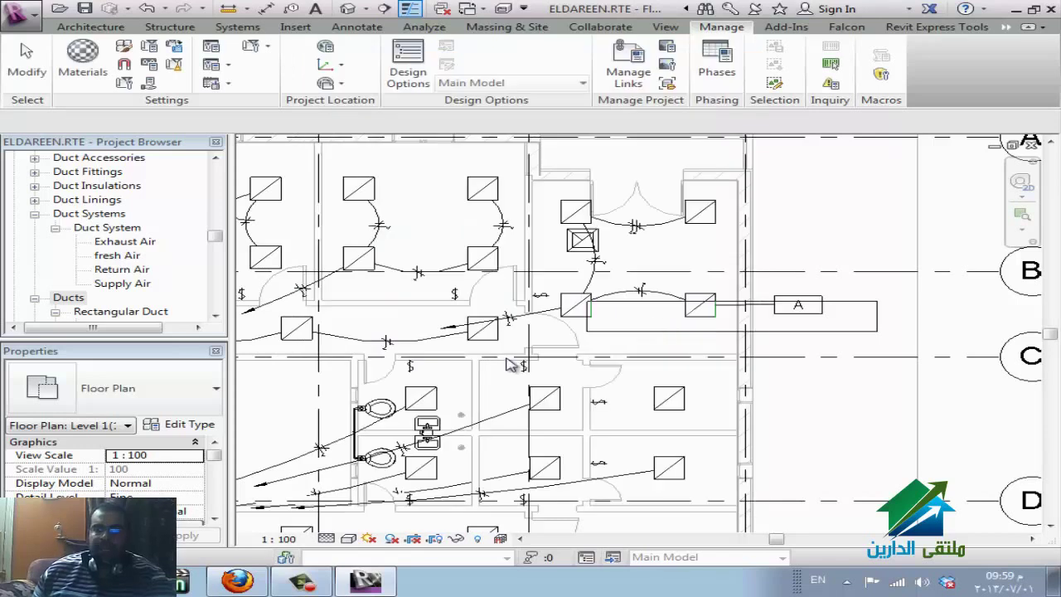
pyautogui.click(150, 48)
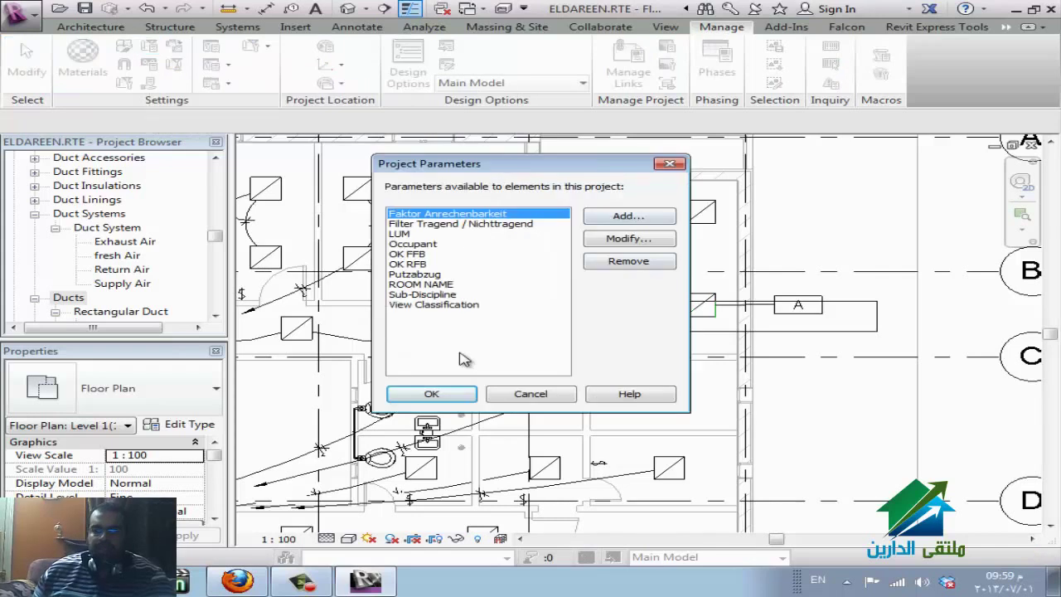
pyautogui.click(439, 295)
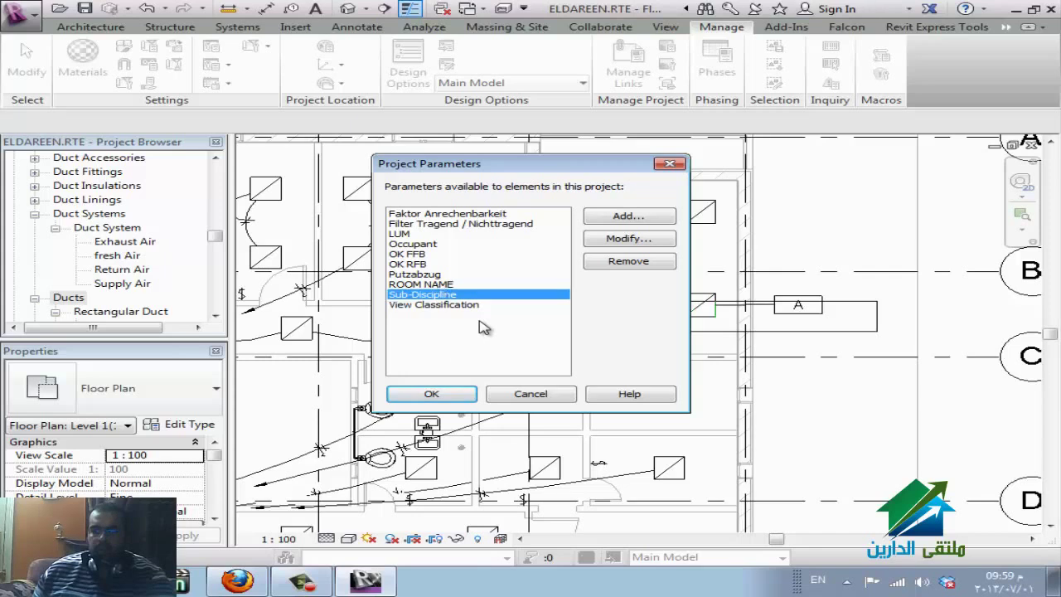
# - Start a new project parameter named 'DISUPDIS', leaving the type at Length
pyautogui.click(629, 218)
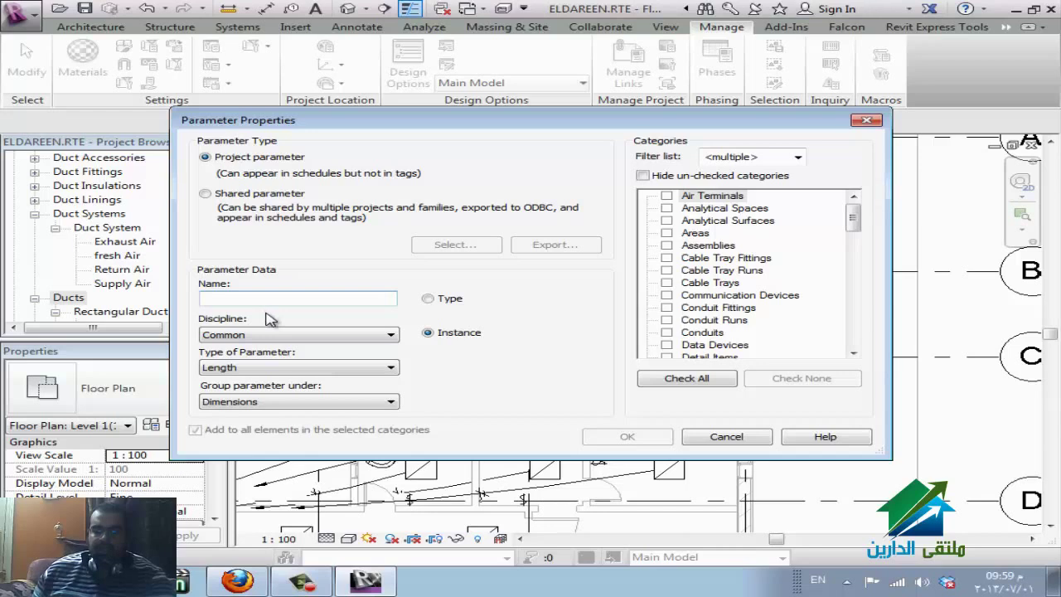
pyautogui.write('DI')
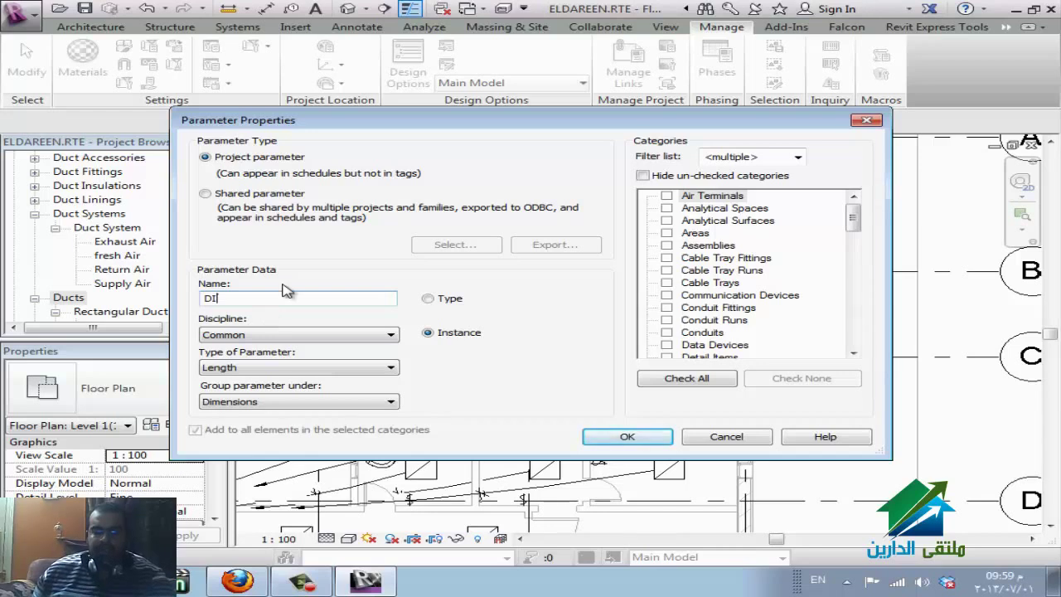
pyautogui.write('SU')
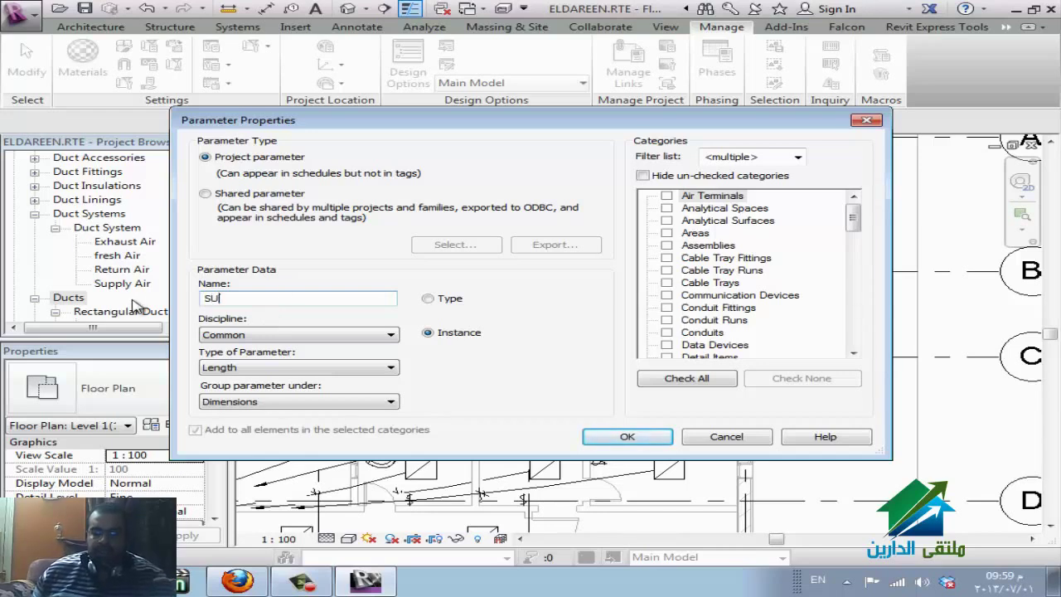
pyautogui.write('PDIS')
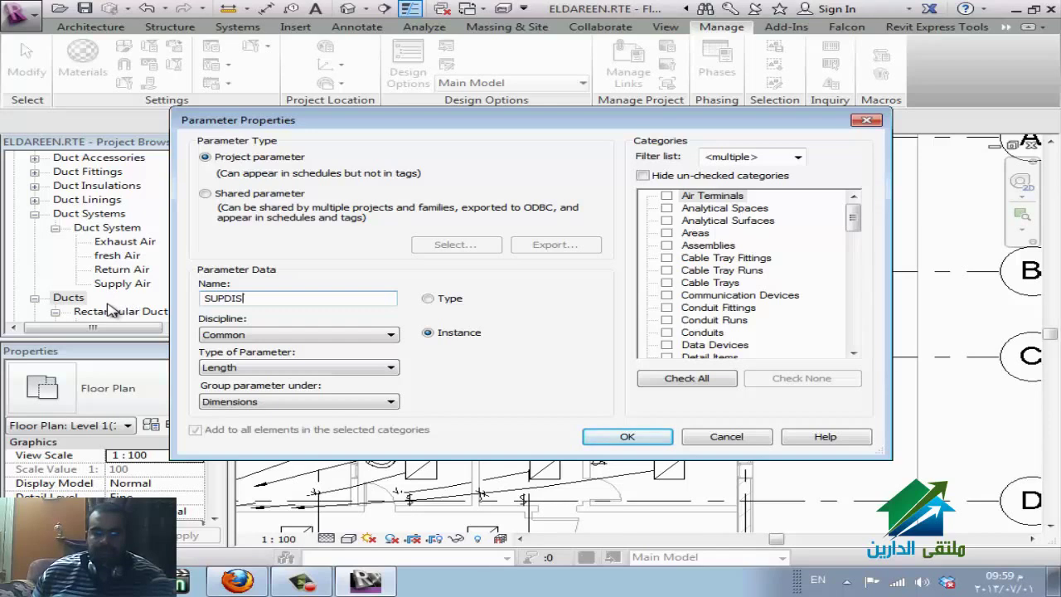
pyautogui.click(391, 368)
pyautogui.click(390, 368)
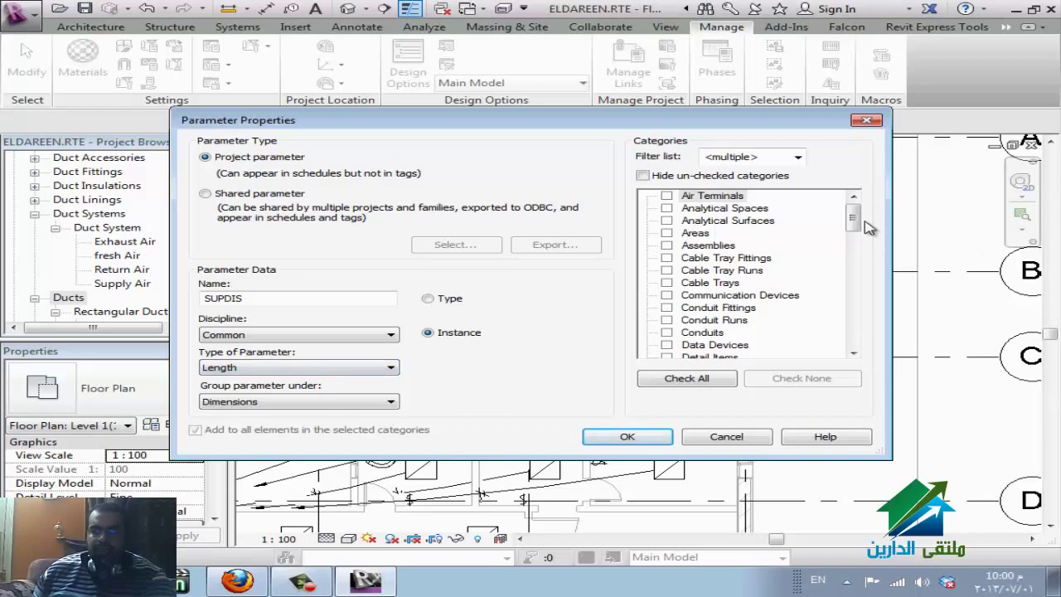
pyautogui.moveTo(854, 217); pyautogui.dragTo(853, 336)
# - Apply it to Views as a Common discipline Text parameter grouped under Graphics
pyautogui.click(683, 335)
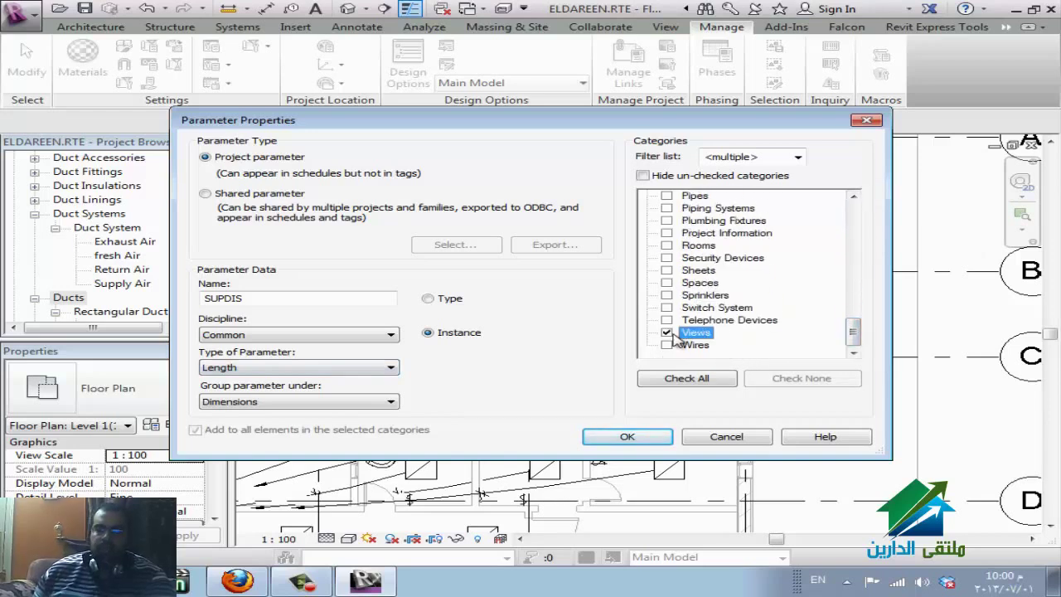
pyautogui.click(681, 338)
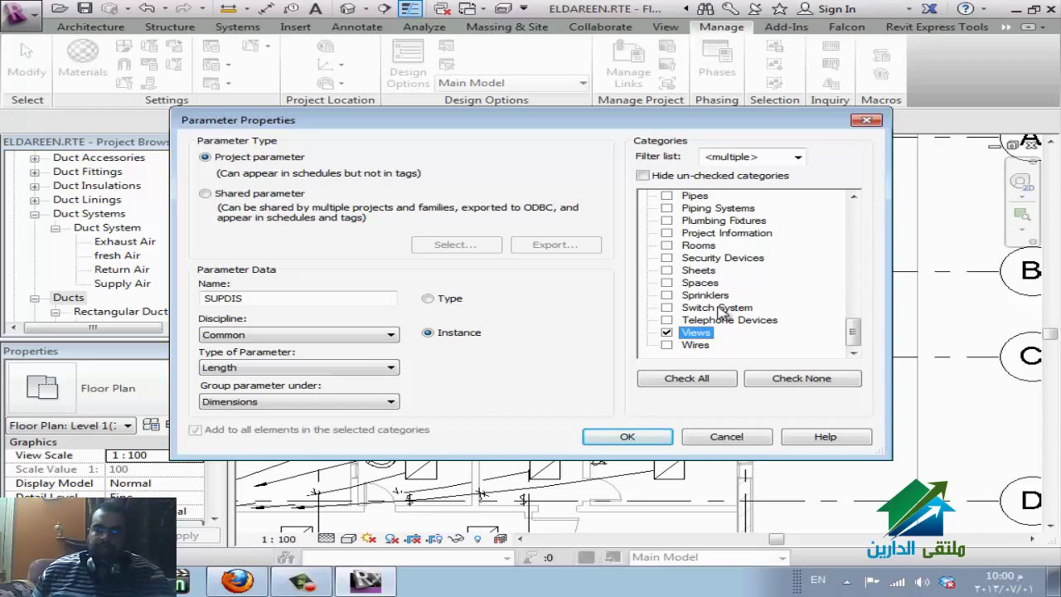
pyautogui.click(316, 335)
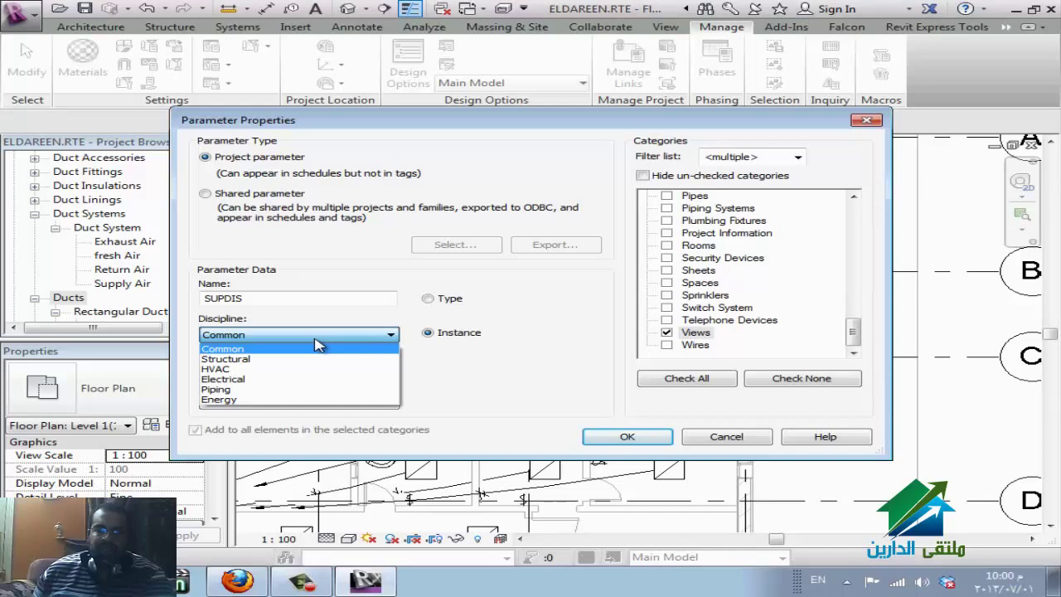
pyautogui.click(317, 346)
pyautogui.click(316, 373)
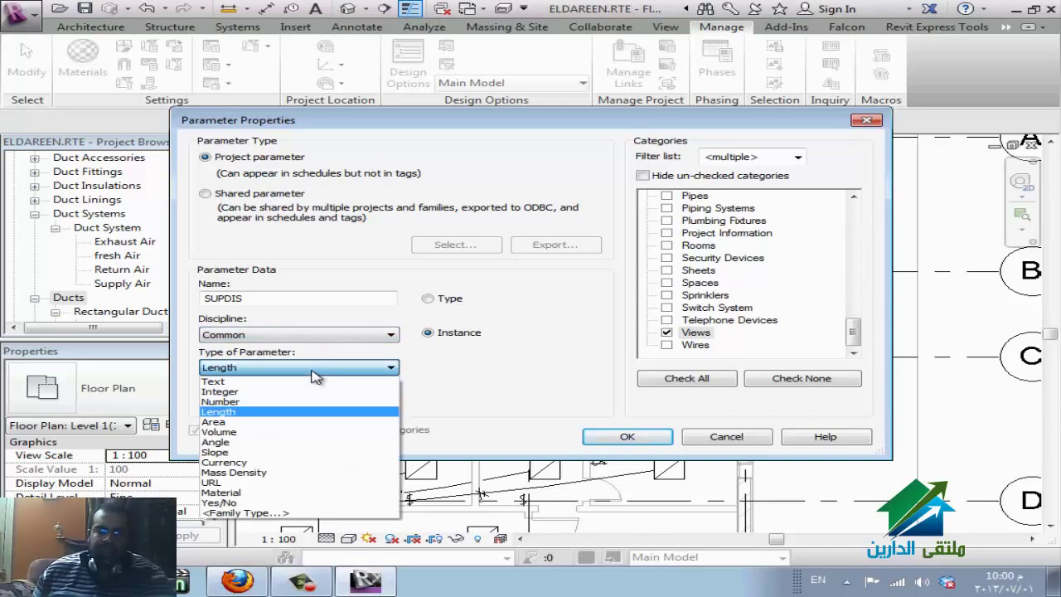
pyautogui.click(316, 381)
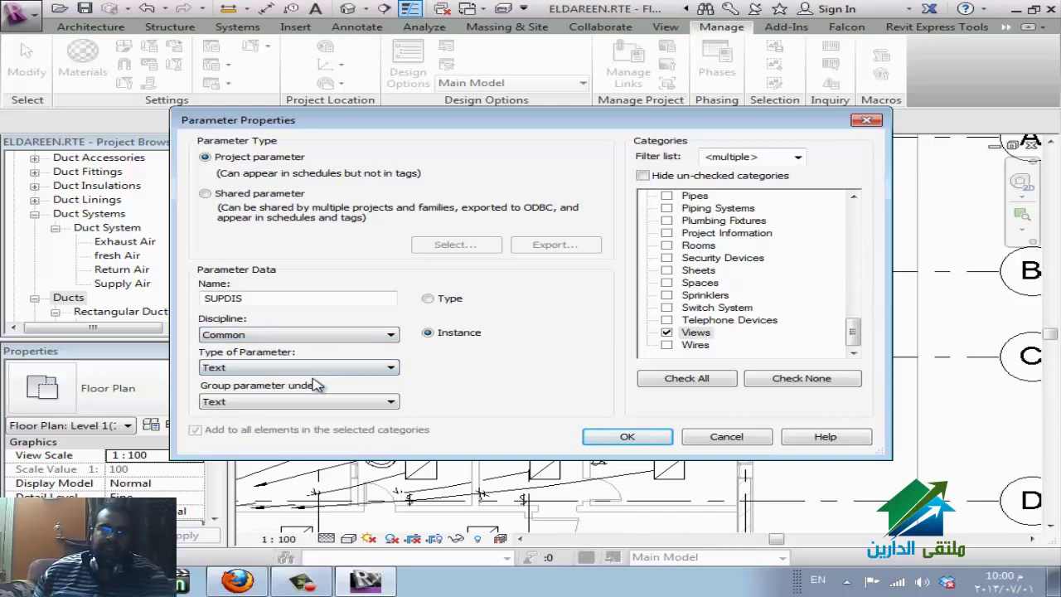
pyautogui.click(321, 403)
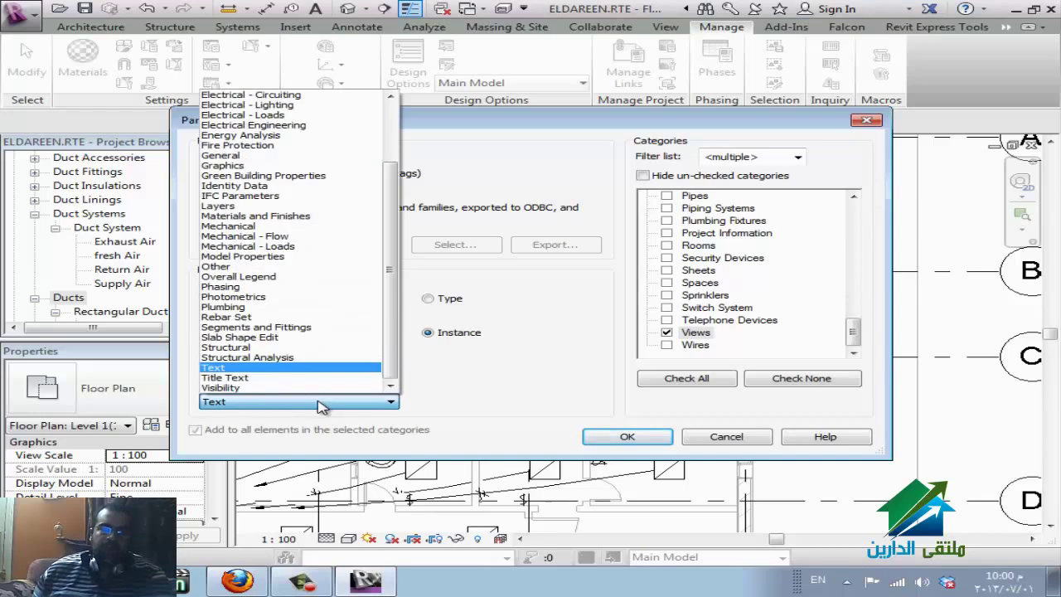
pyautogui.click(286, 170)
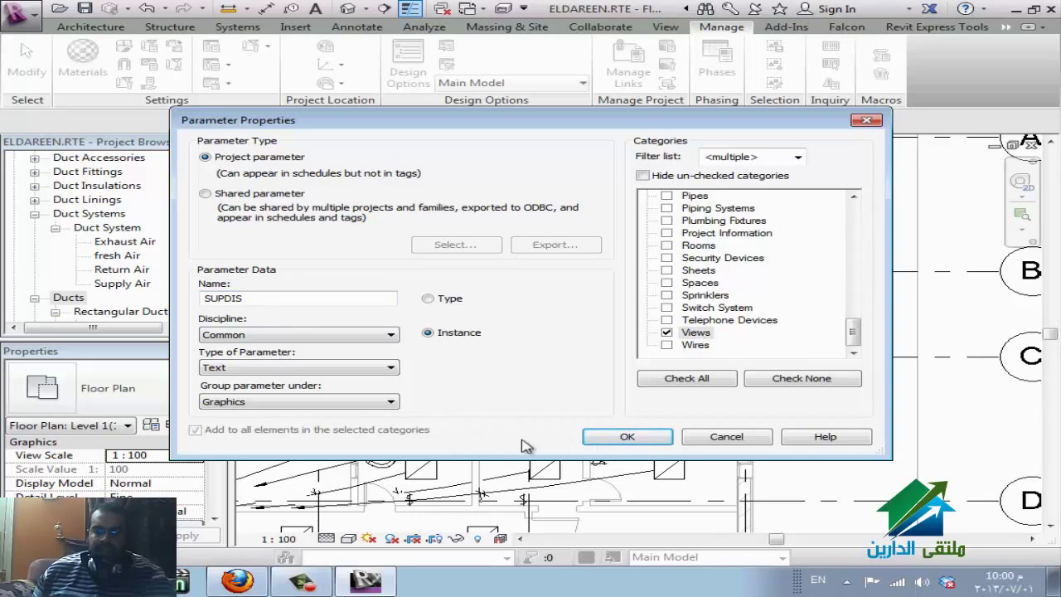
# - Look over the Rooms category, then cancel the new parameter without adding it
pyautogui.click(609, 439)
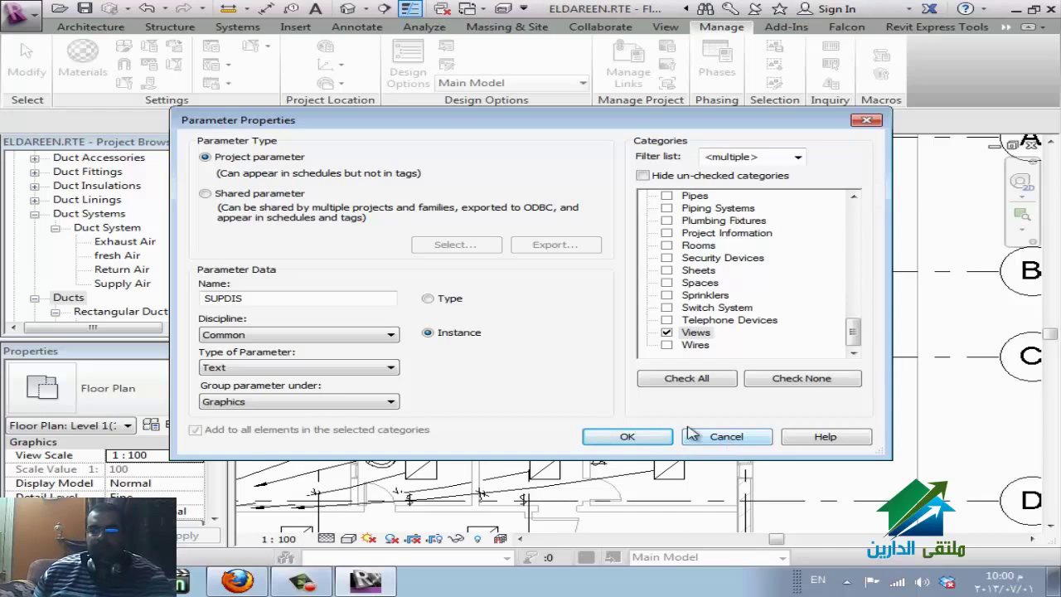
pyautogui.click(698, 247)
pyautogui.scroll(7, 718, 315)
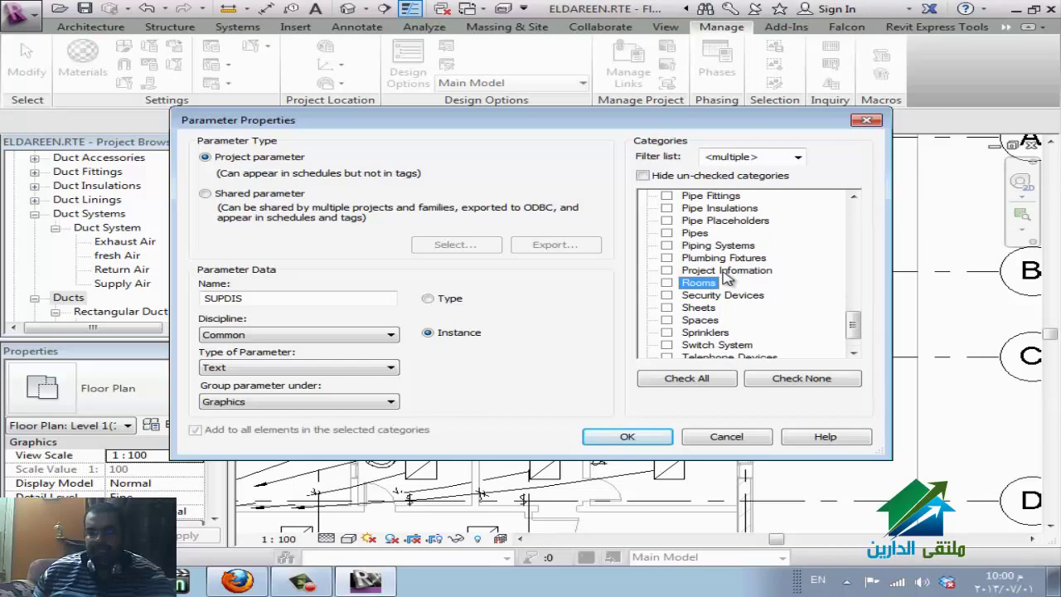
pyautogui.scroll(2, 729, 274)
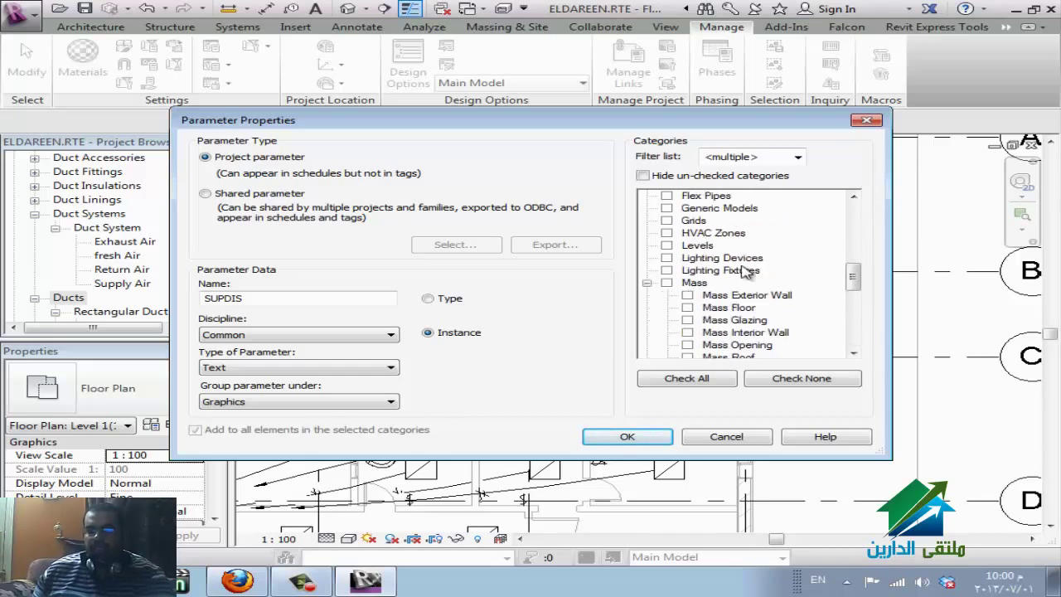
pyautogui.click(714, 439)
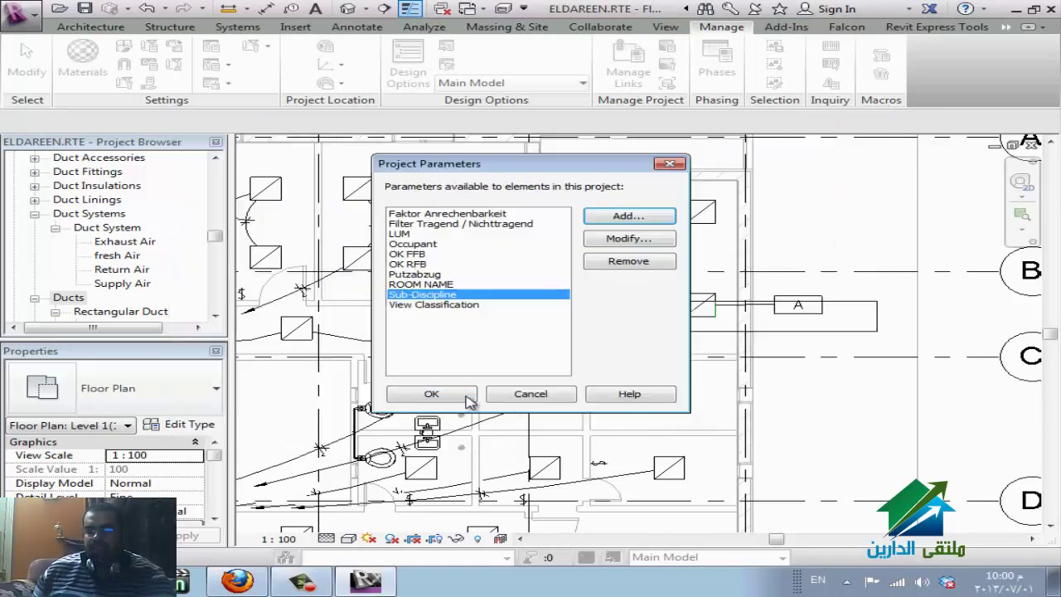
# - Close Project Parameters, then open and close Project Units without changes
pyautogui.click(529, 394)
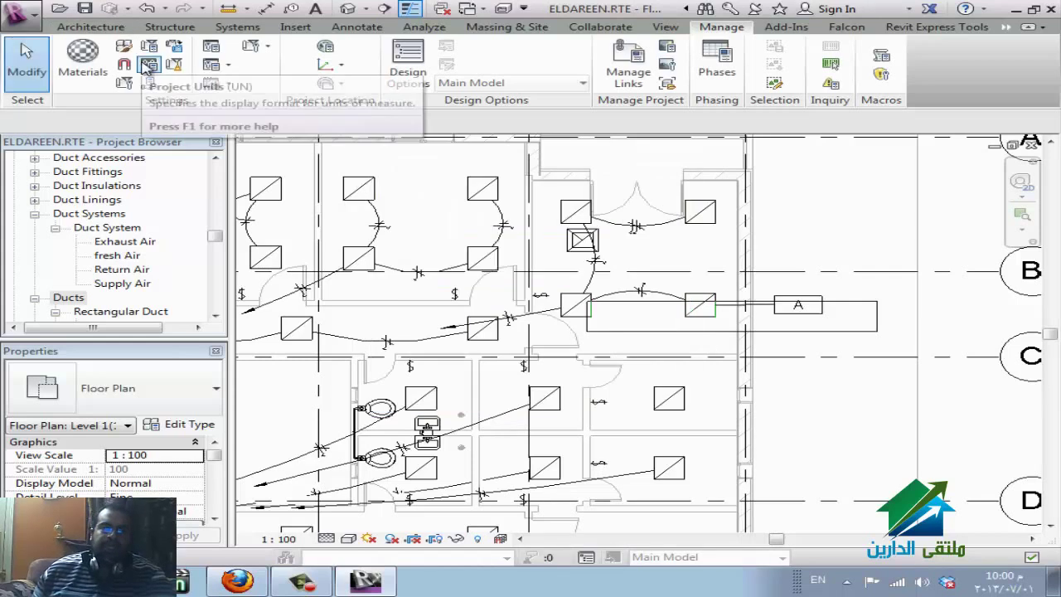
pyautogui.click(148, 66)
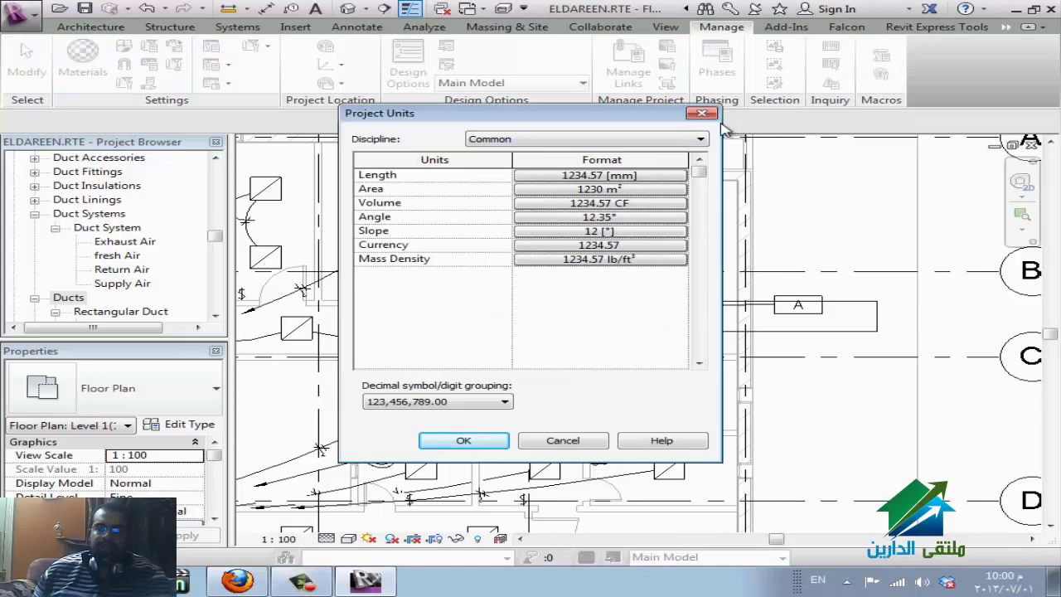
pyautogui.click(702, 113)
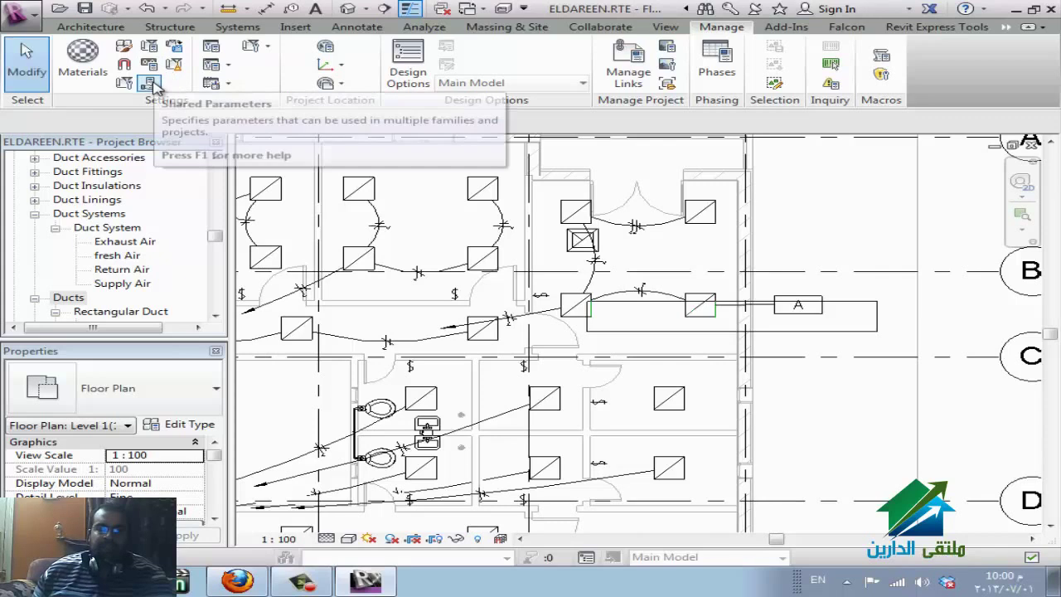
# - Open Shared Parameters, dismiss the missing-file warning, and close the editor unchanged
pyautogui.click(149, 84)
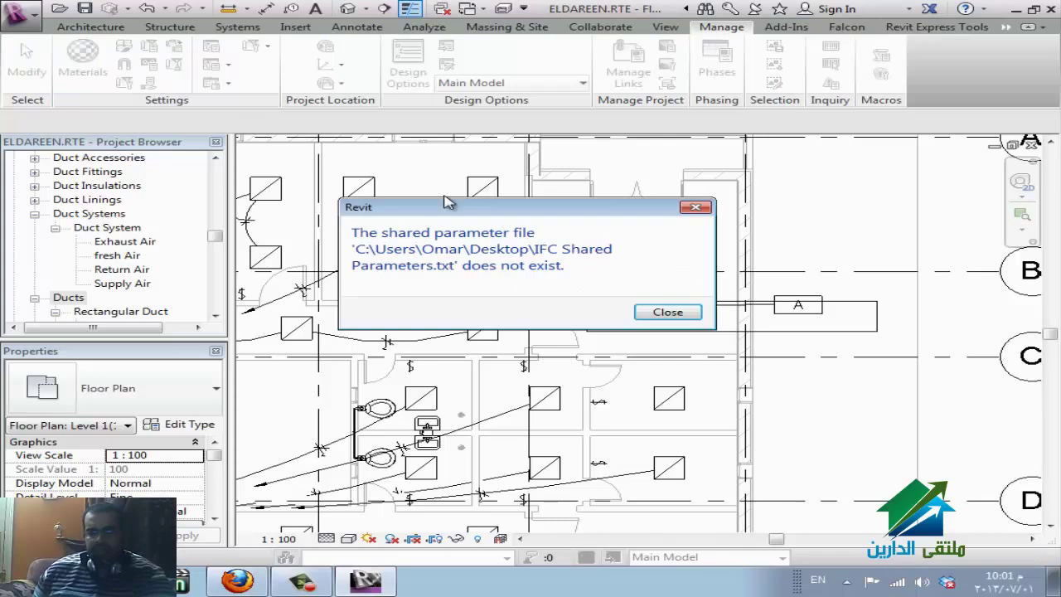
pyautogui.click(639, 313)
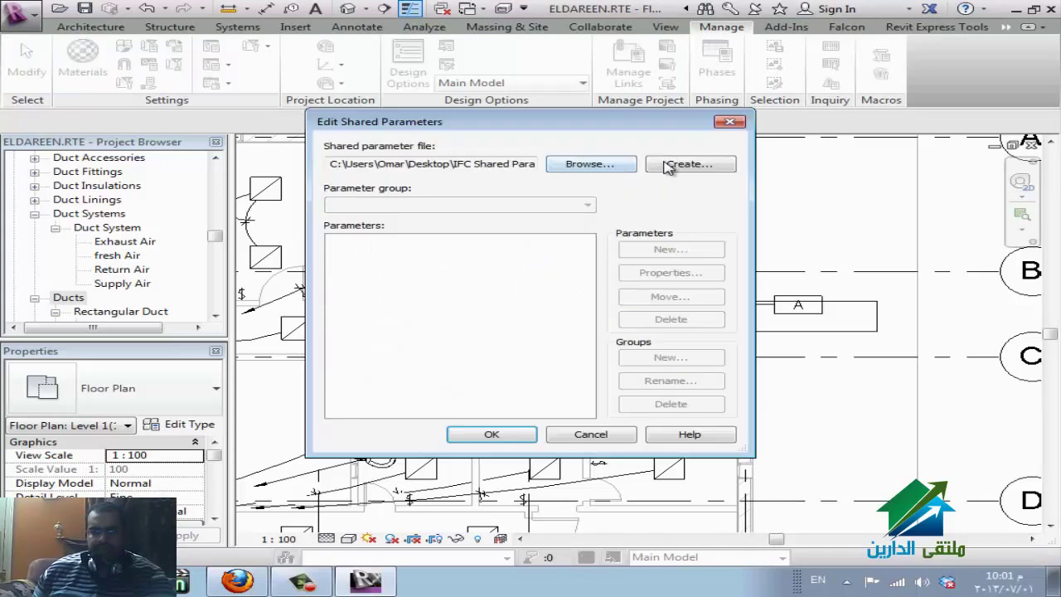
pyautogui.moveTo(444, 164); pyautogui.dragTo(580, 170)
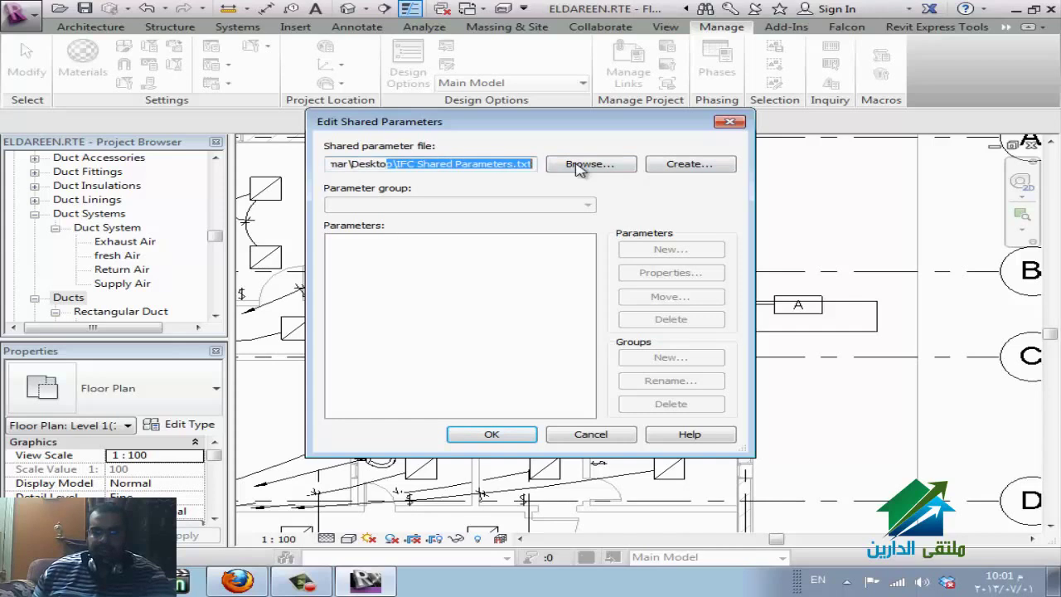
pyautogui.click(729, 122)
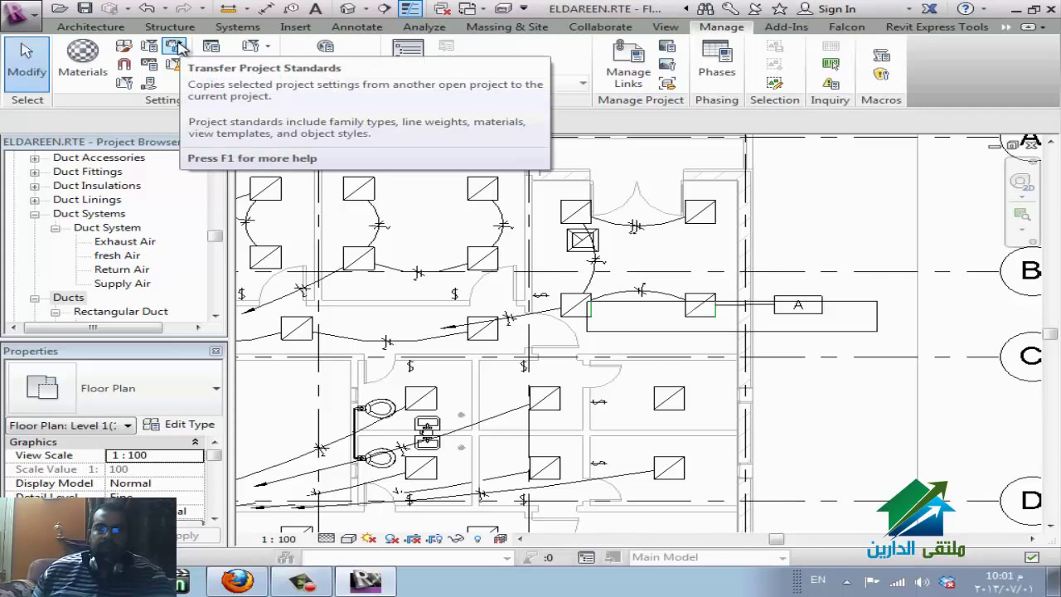
pyautogui.click(178, 48)
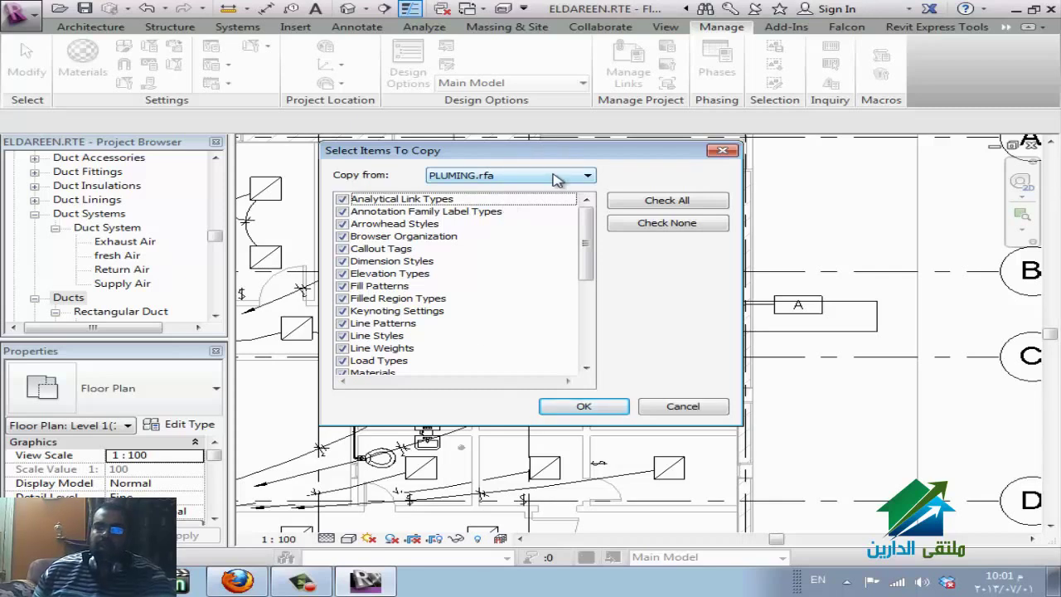
pyautogui.click(588, 176)
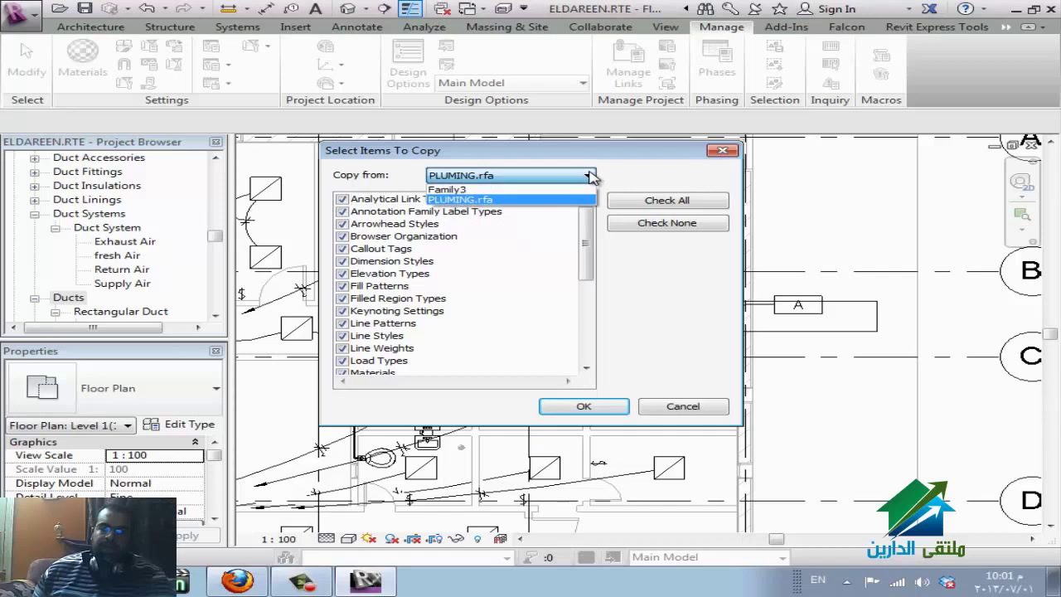
pyautogui.click(580, 189)
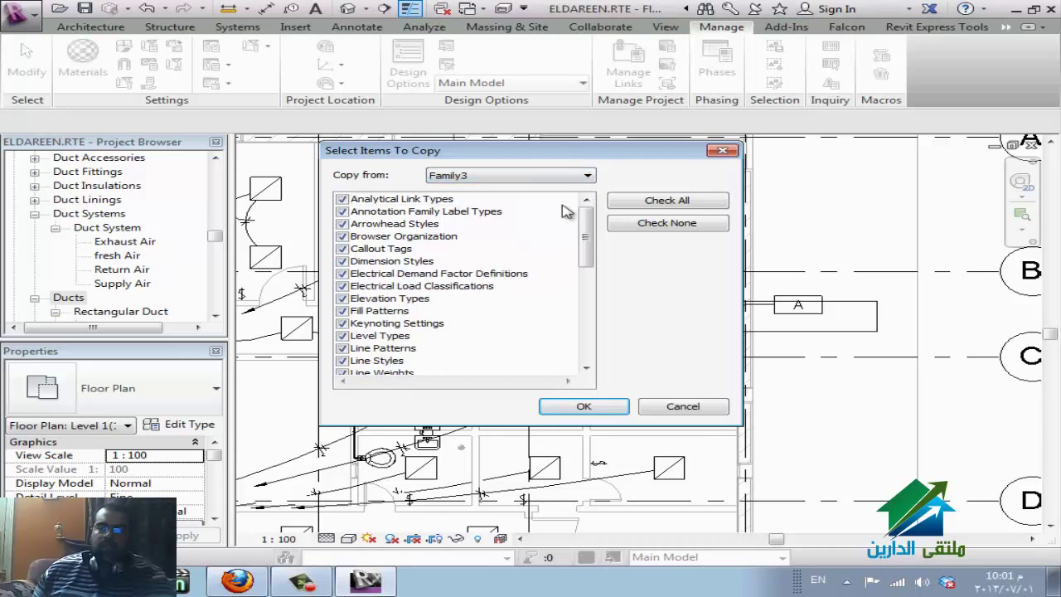
pyautogui.click(410, 352)
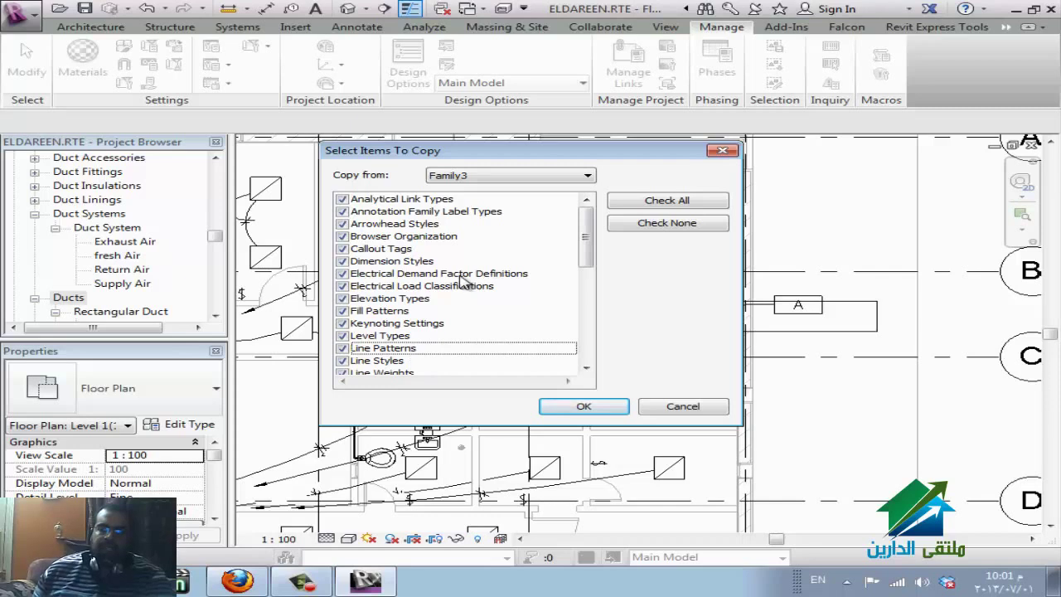
pyautogui.scroll(-4, 461, 280)
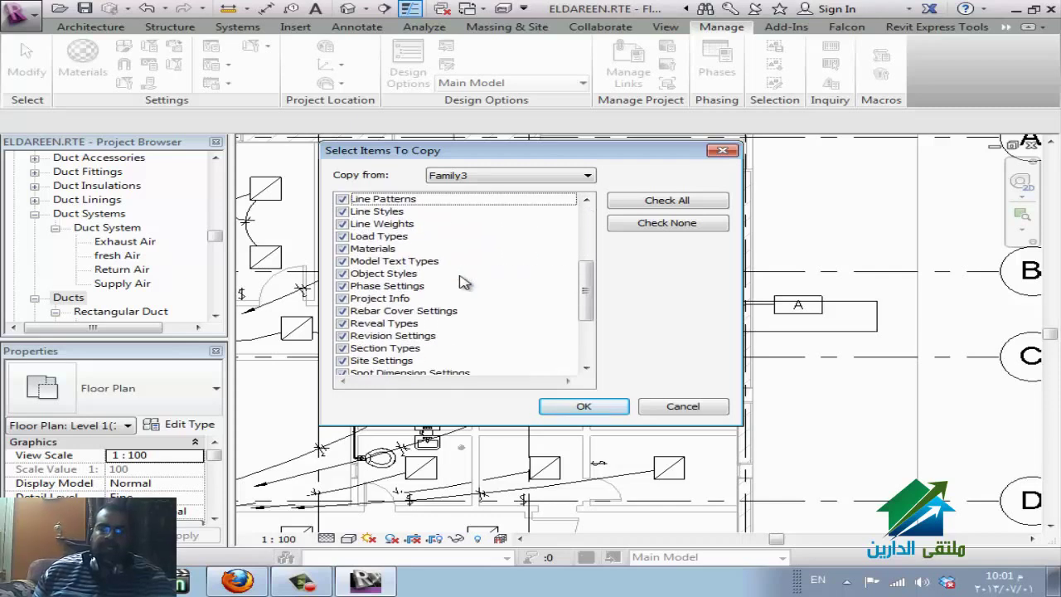
pyautogui.scroll(-2, 462, 282)
pyautogui.scroll(-1, 461, 280)
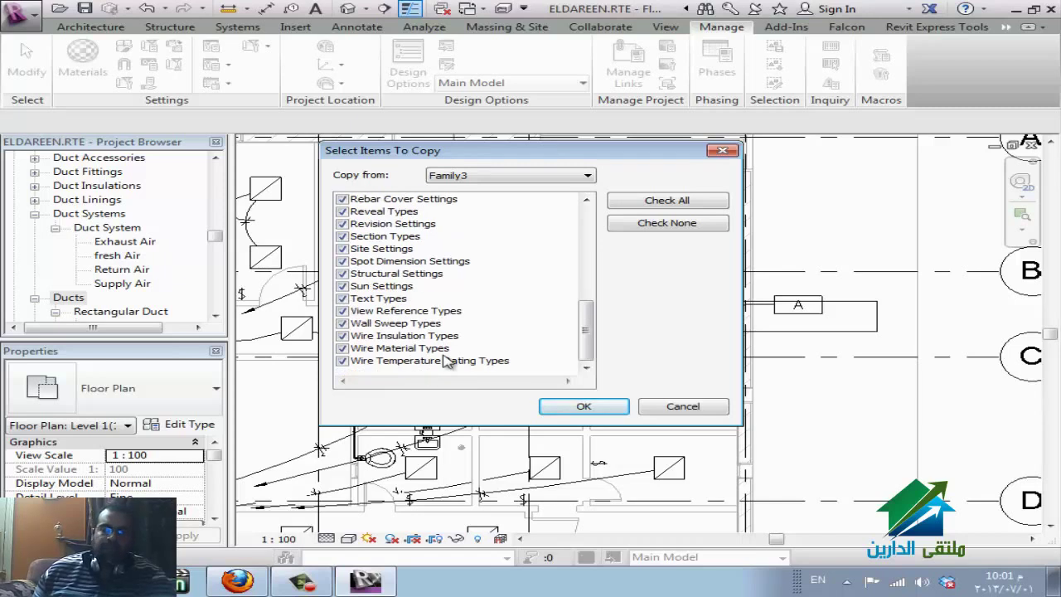
pyautogui.click(674, 406)
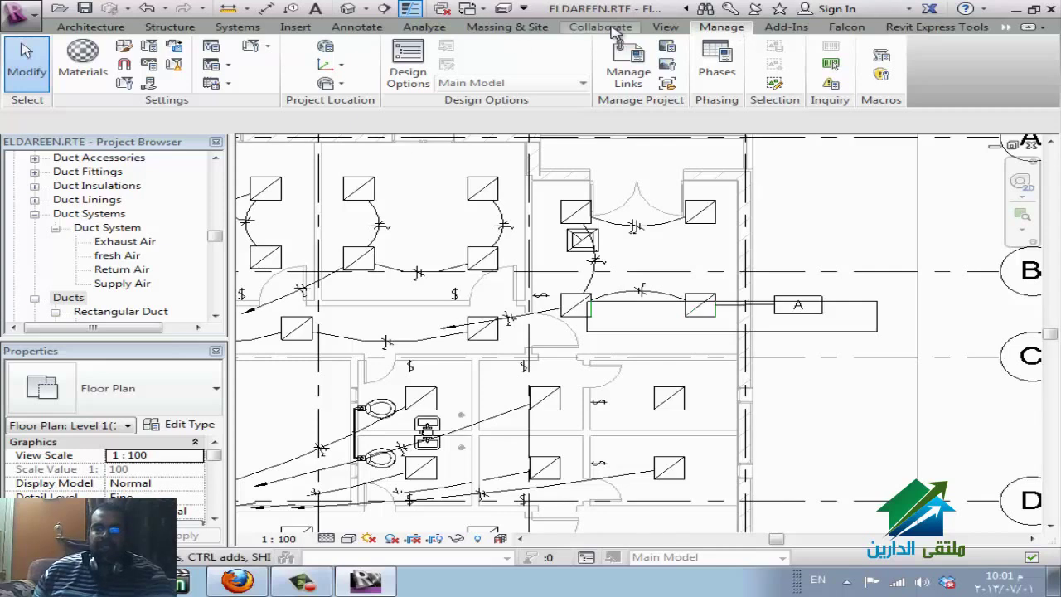
# - Choose Insert from File > Insert Views from File, skipping the save reminder
pyautogui.click(312, 31)
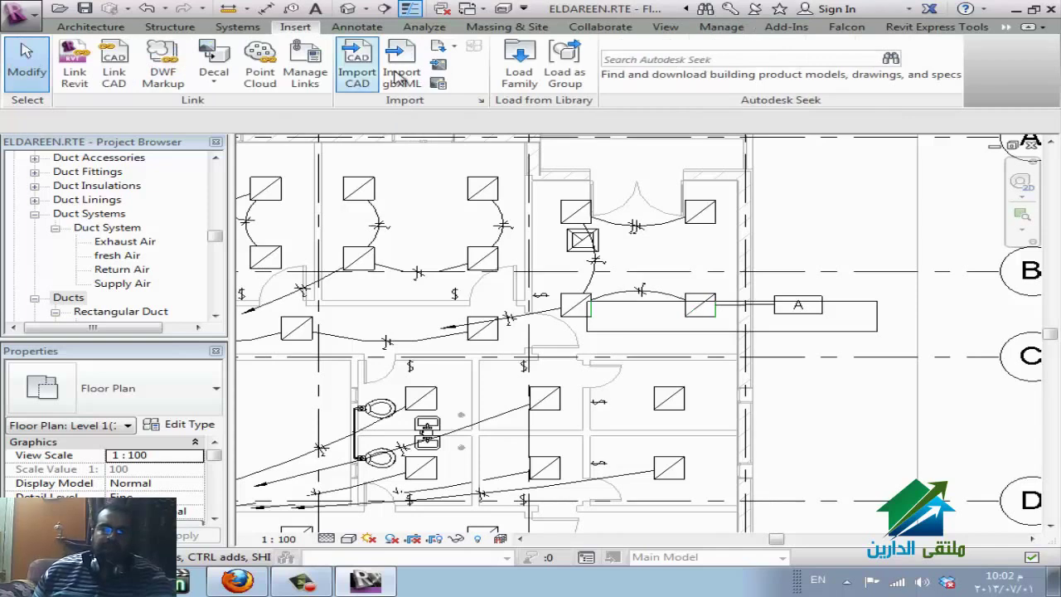
pyautogui.click(445, 50)
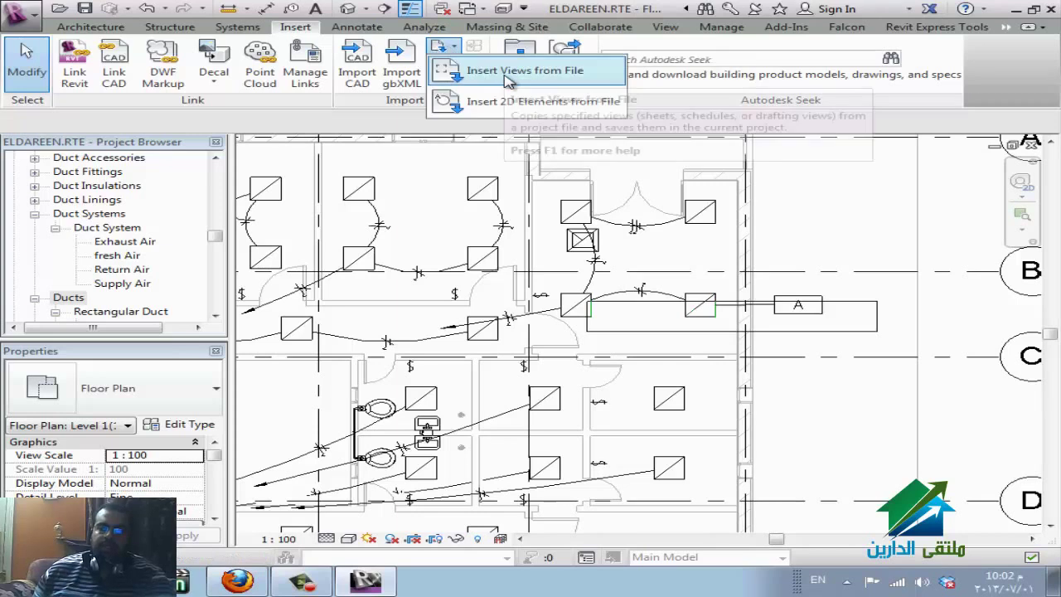
pyautogui.click(508, 73)
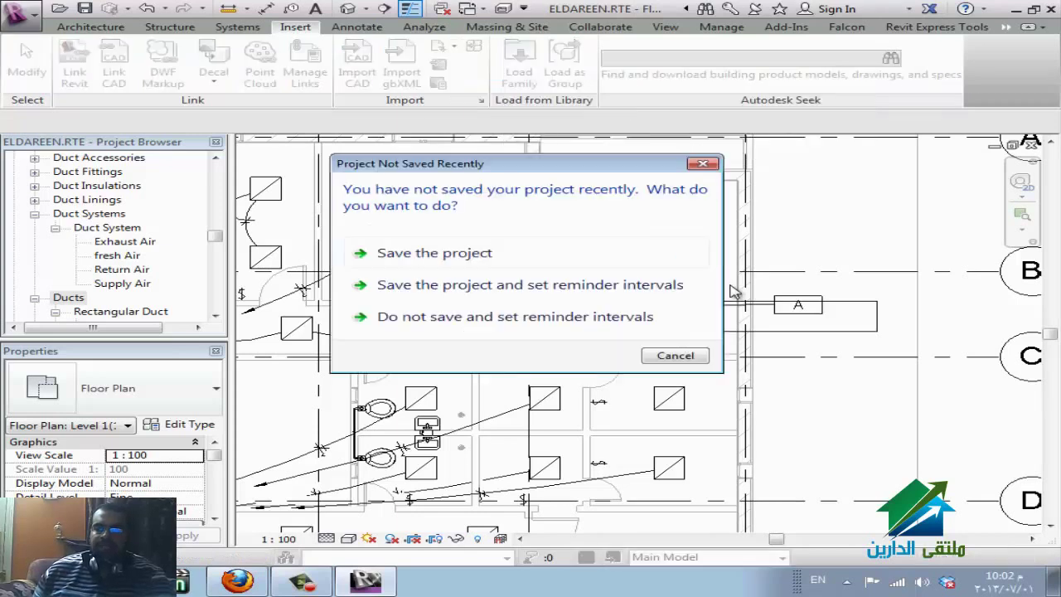
pyautogui.click(676, 355)
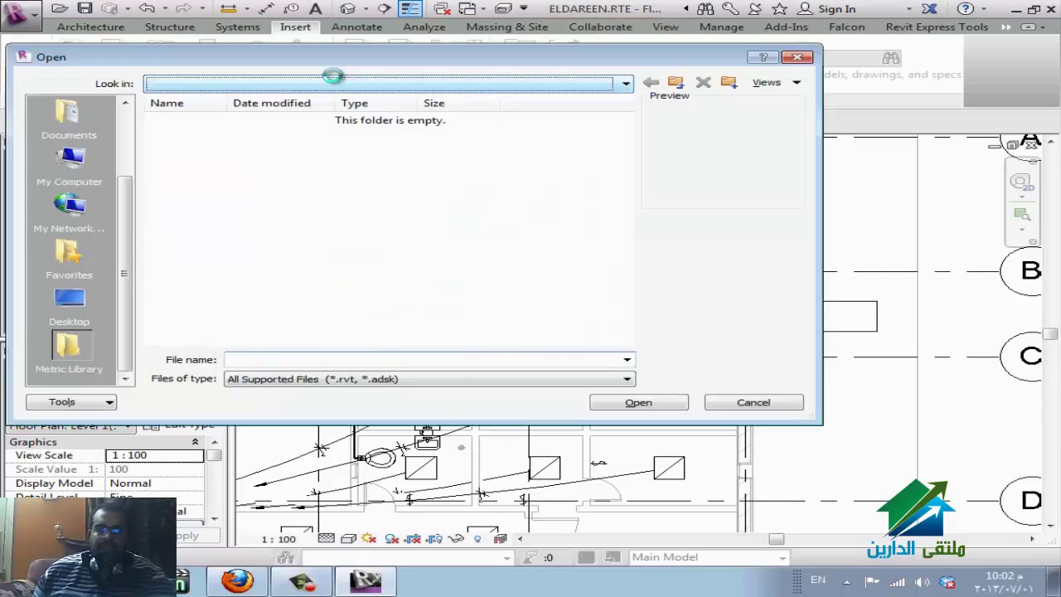
# - Browse to the REVIT\rvt folder on Local Disk (E:)
pyautogui.click(332, 77)
pyautogui.click(339, 229)
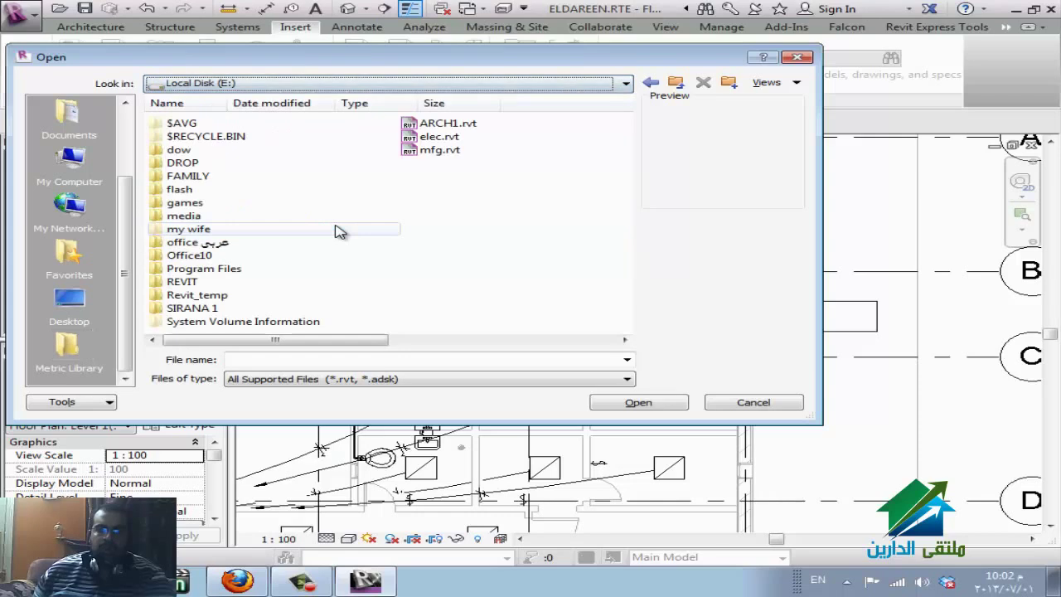
pyautogui.doubleClick(259, 284)
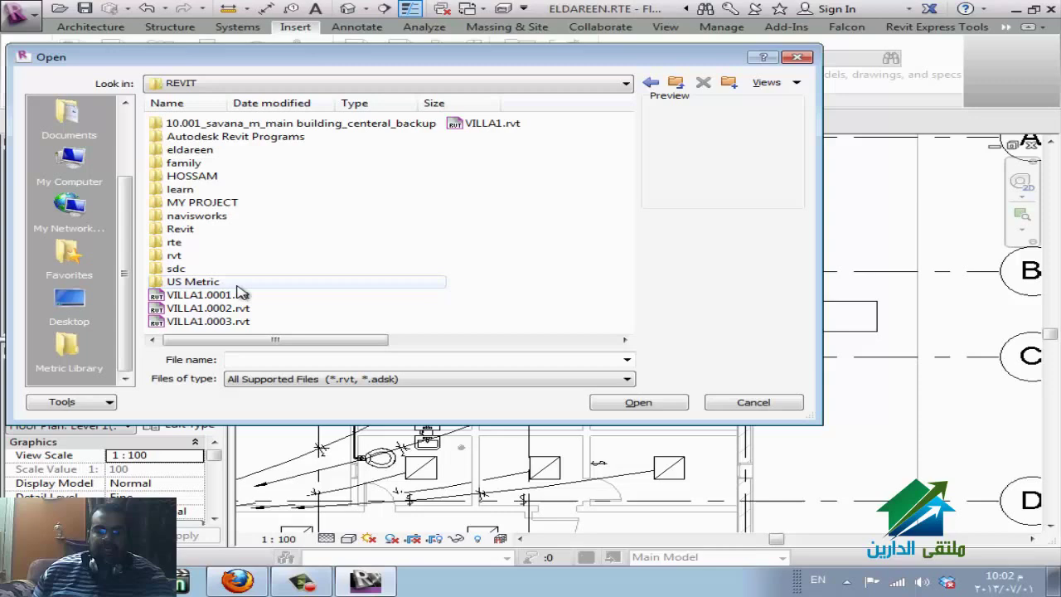
pyautogui.doubleClick(193, 257)
pyautogui.scroll(-3, 306, 278)
pyautogui.scroll(-10, 307, 278)
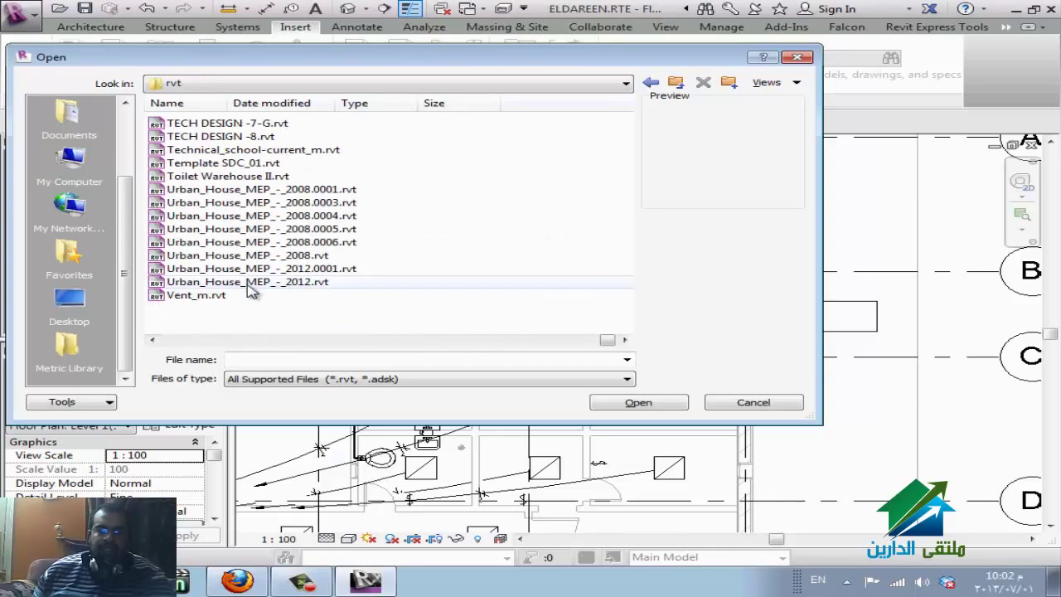
# - Open Urban_House_MEP_-_2012.rvt as the source, then switch to the WizIQ session in Firefox
pyautogui.click(245, 281)
pyautogui.click(623, 403)
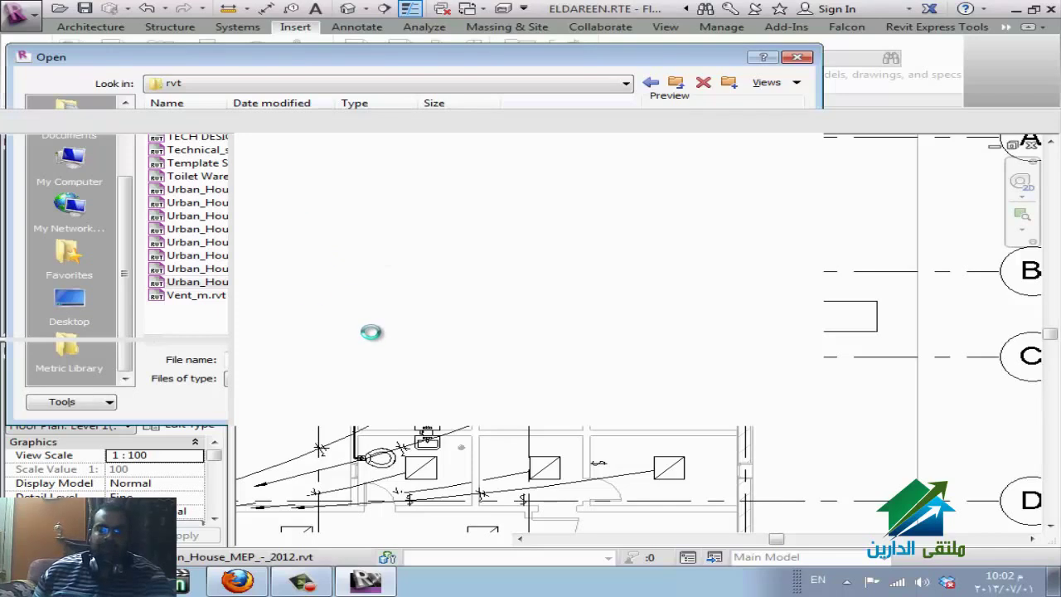
pyautogui.click(256, 586)
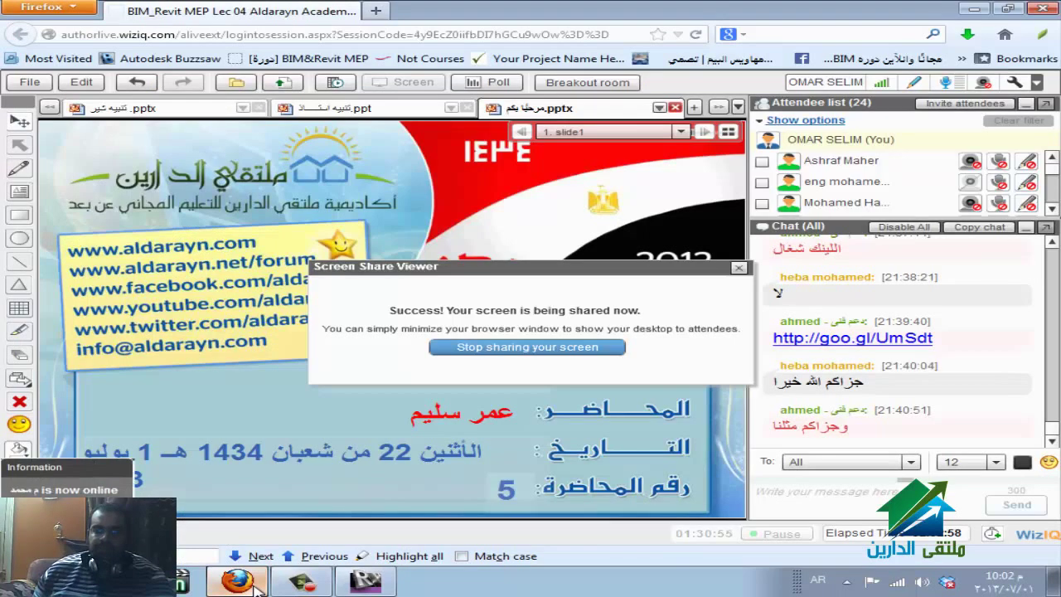
pyautogui.click(248, 582)
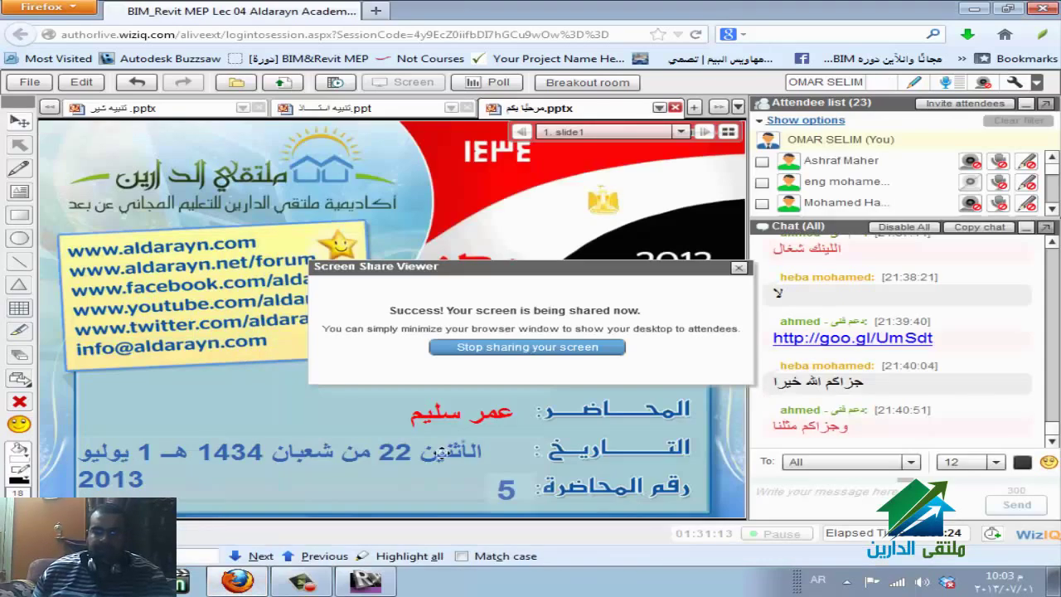
# - Back in Revit, tick the Pipe in Rooms, Pipe Length, Piping in Systems, Plumbing Fixture, Room Air Balance and Room schedules
pyautogui.click(249, 583)
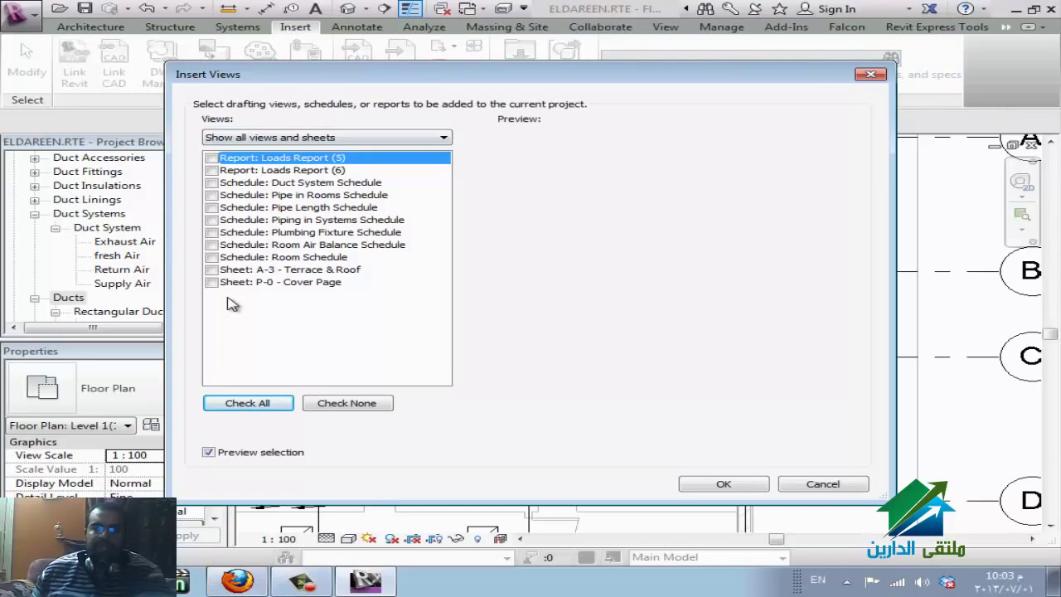
pyautogui.click(212, 195)
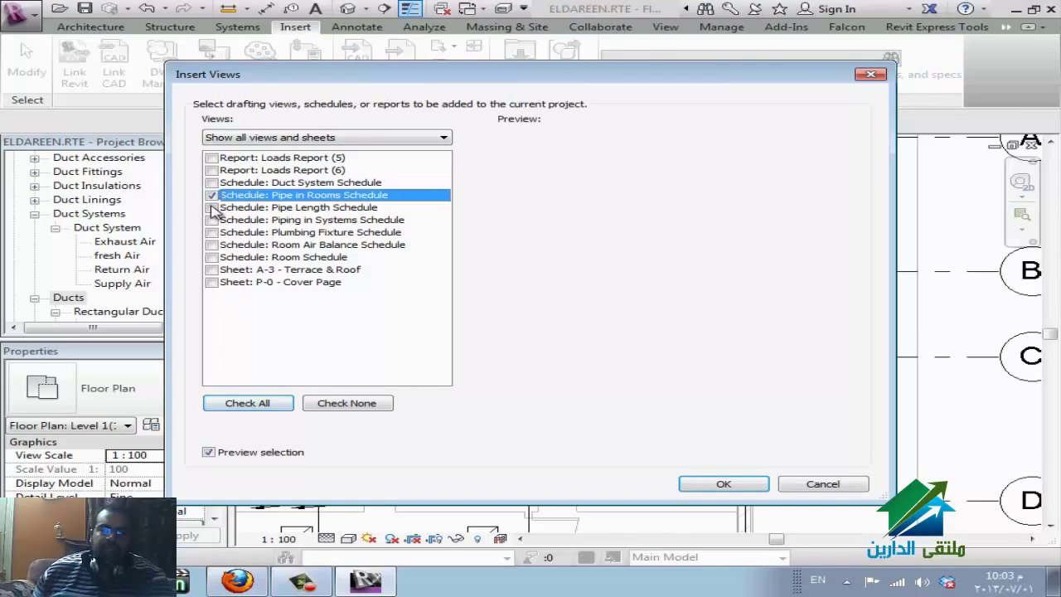
pyautogui.click(212, 207)
pyautogui.click(212, 220)
pyautogui.click(212, 232)
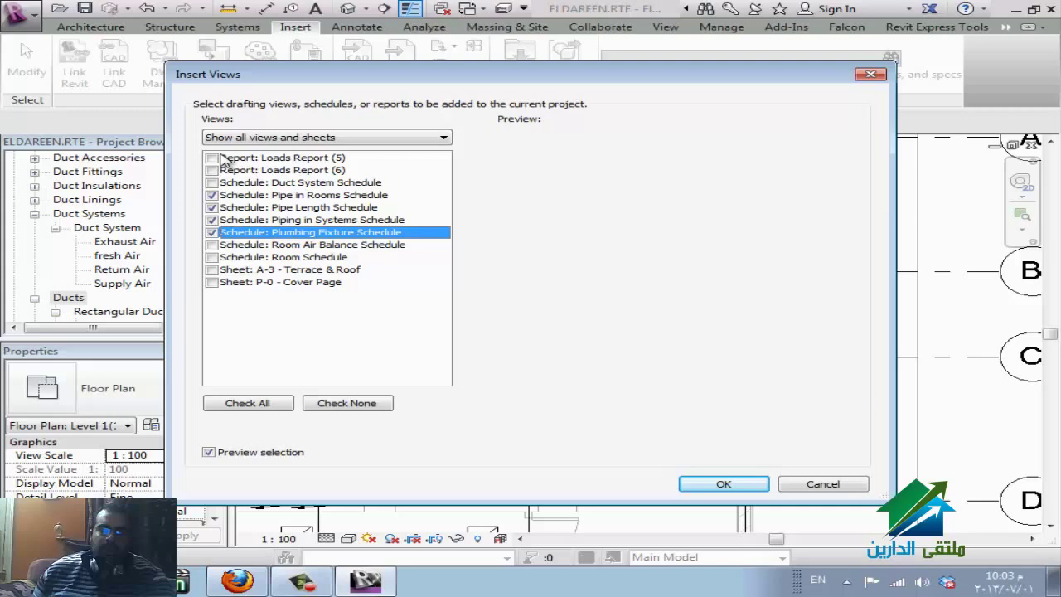
pyautogui.click(212, 245)
pyautogui.click(212, 257)
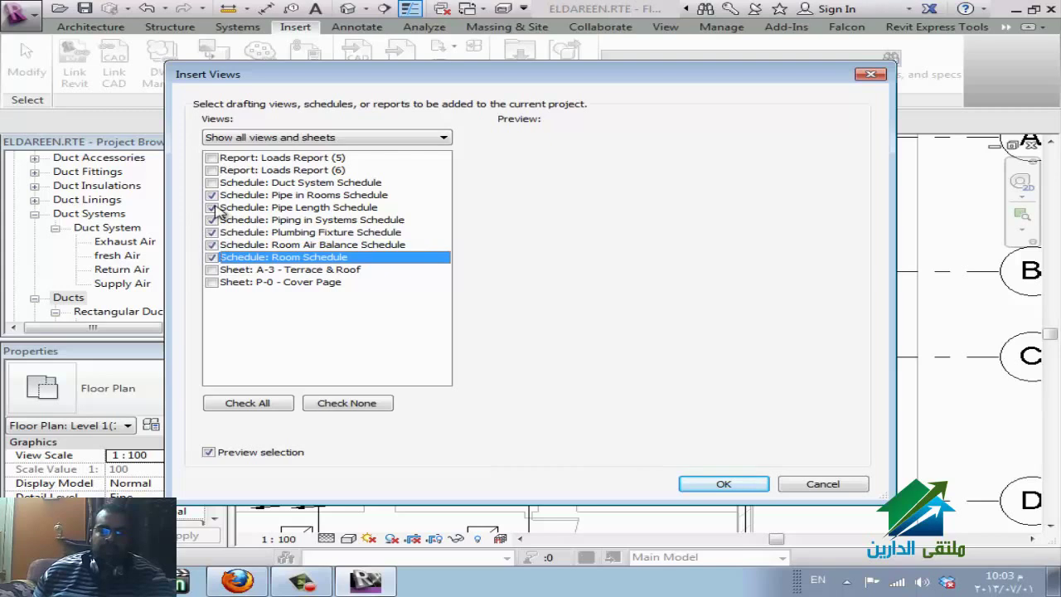
# - Add the Duct System Schedule, re-tick Pipe in Rooms, and insert them past the duplicate-types notice
pyautogui.click(212, 195)
pyautogui.click(212, 182)
pyautogui.click(219, 197)
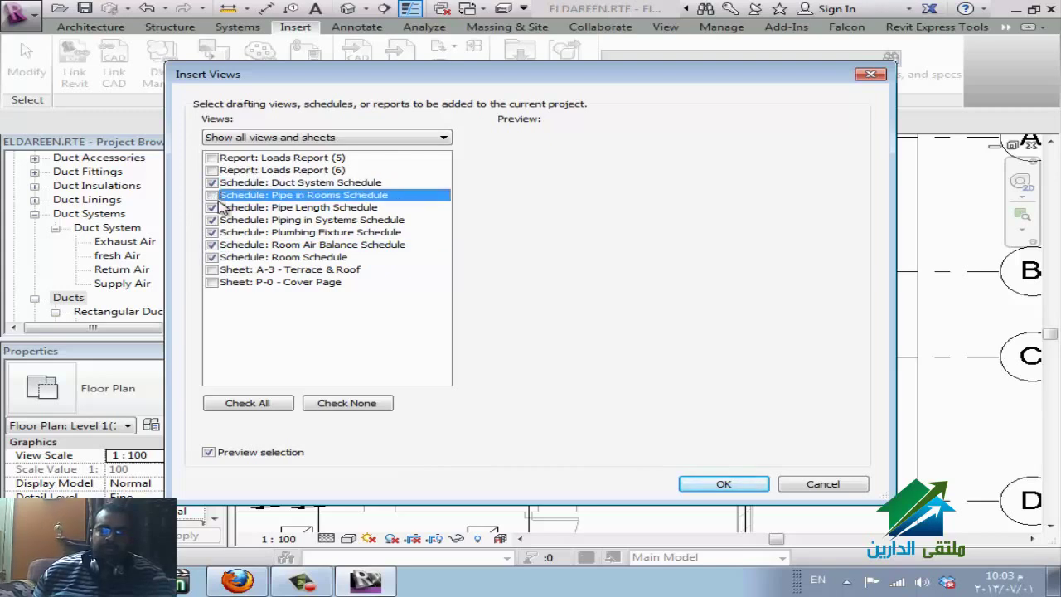
pyautogui.click(219, 196)
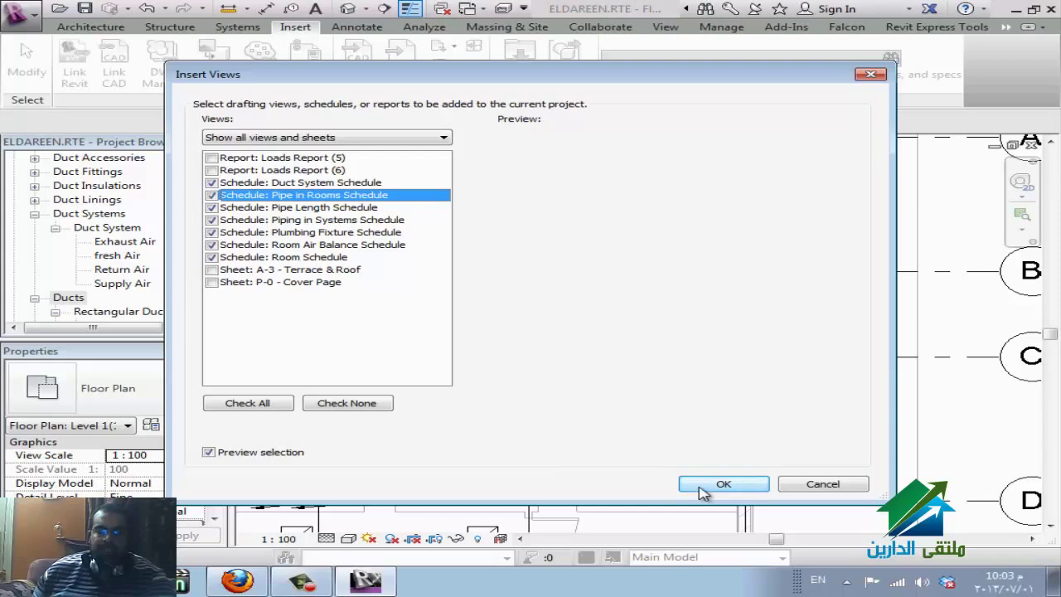
pyautogui.click(723, 484)
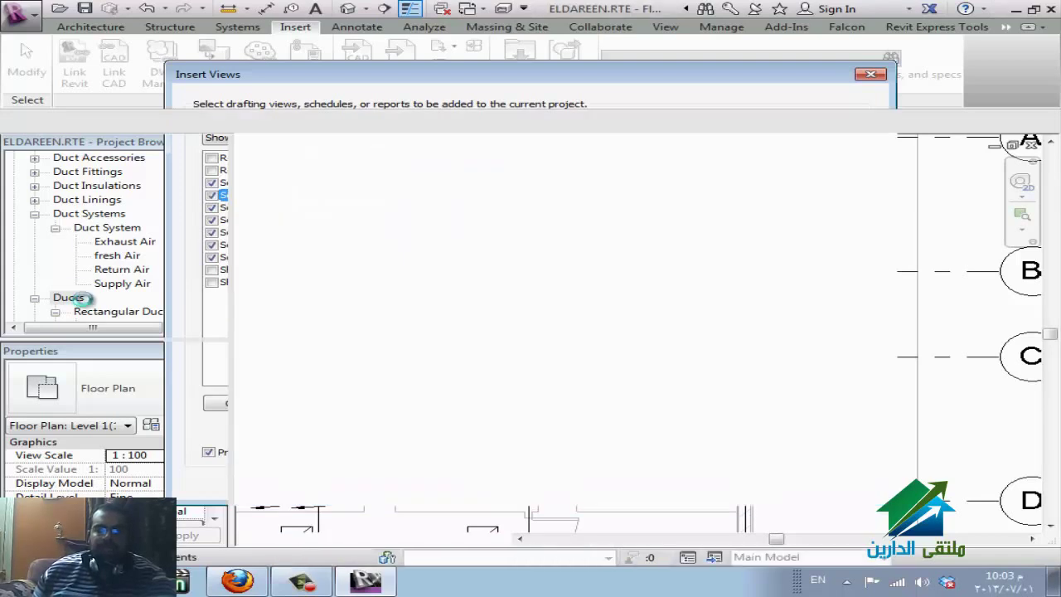
pyautogui.click(582, 356)
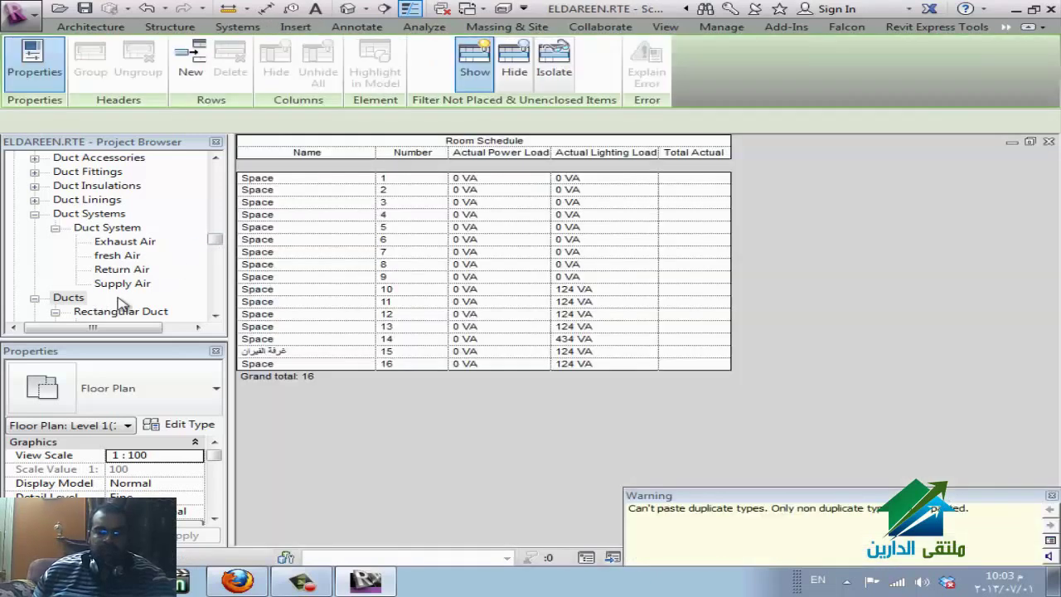
pyautogui.click(70, 297)
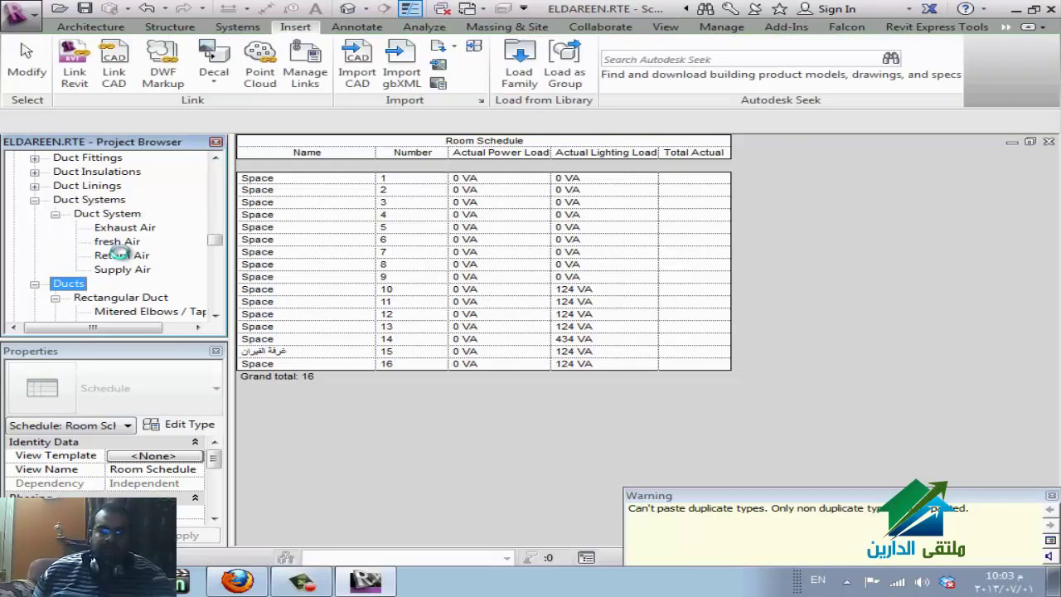
pyautogui.scroll(-3, 124, 260)
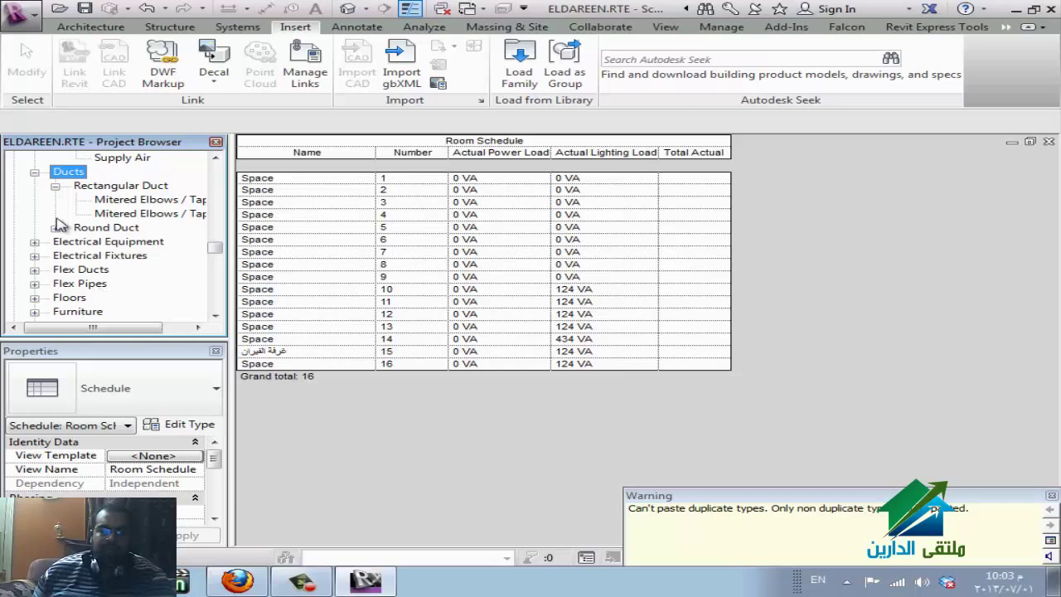
pyautogui.scroll(15, 55, 206)
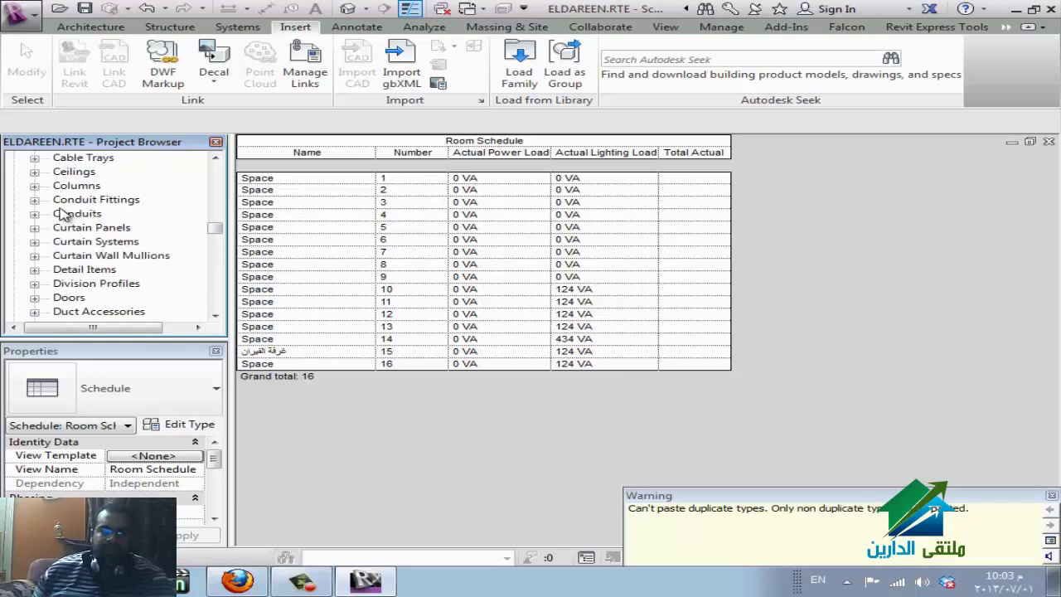
pyautogui.scroll(2, 71, 229)
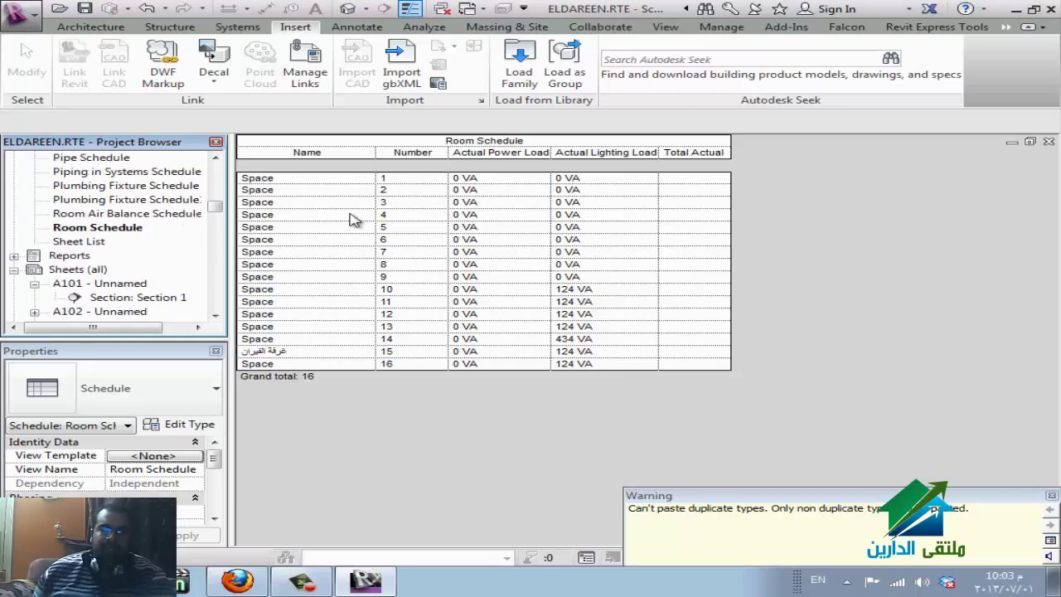
pyautogui.click(132, 213)
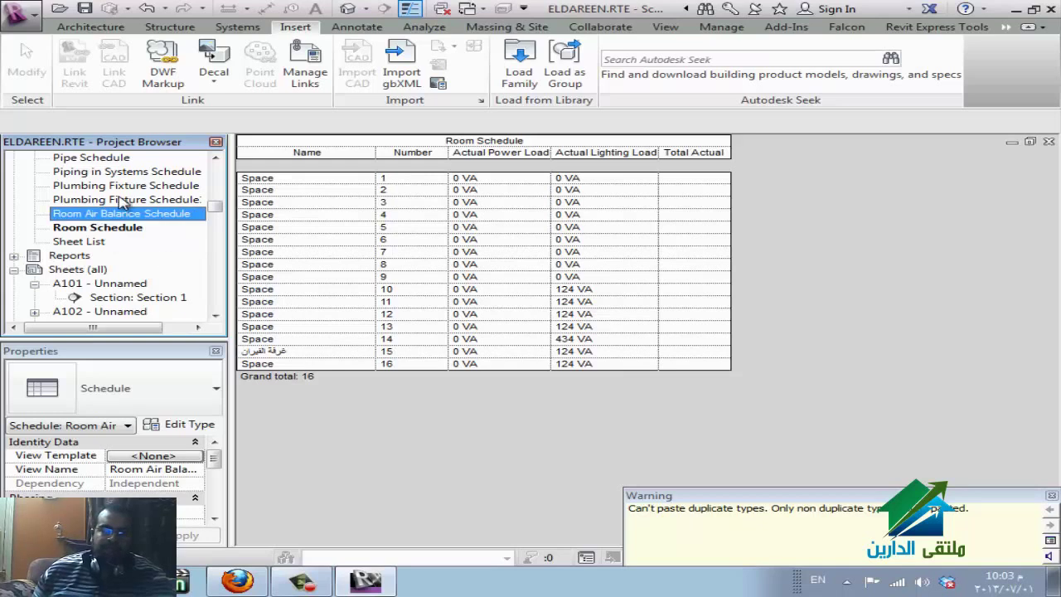
pyautogui.scroll(2, 99, 220)
pyautogui.click(87, 229)
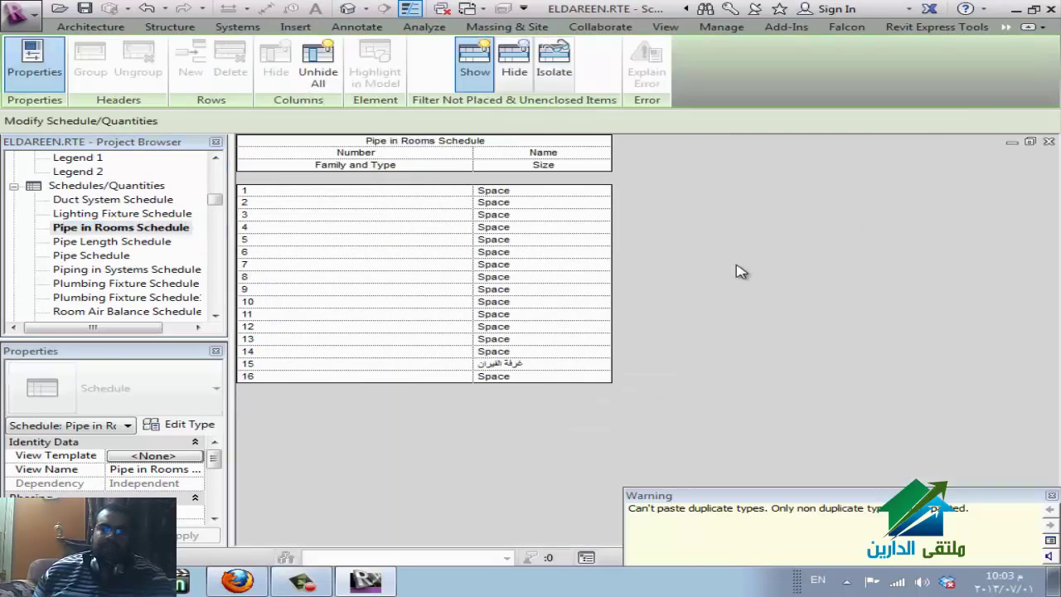
pyautogui.click(1048, 141)
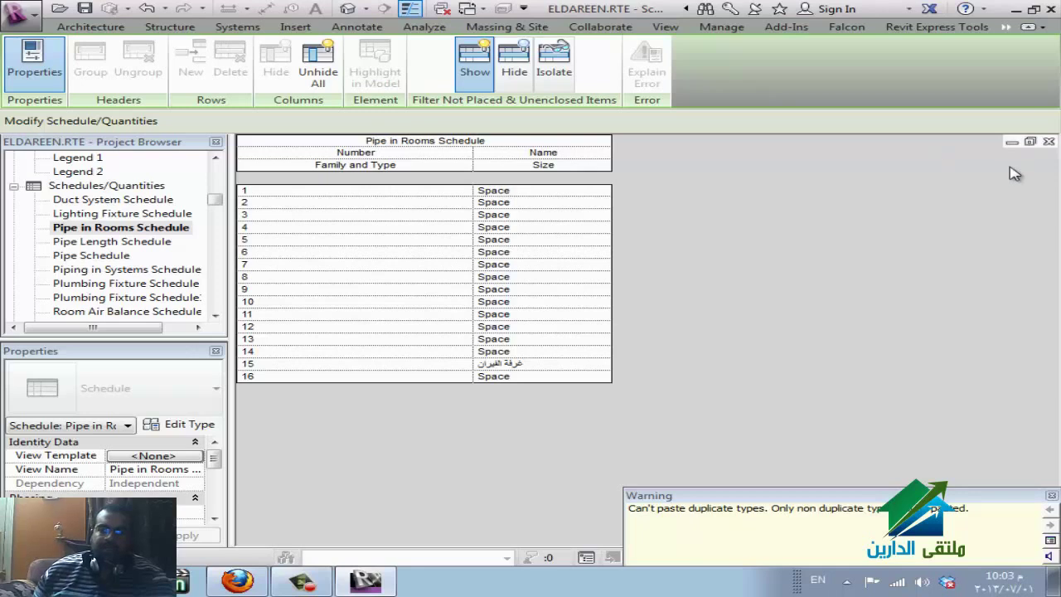
pyautogui.click(1047, 143)
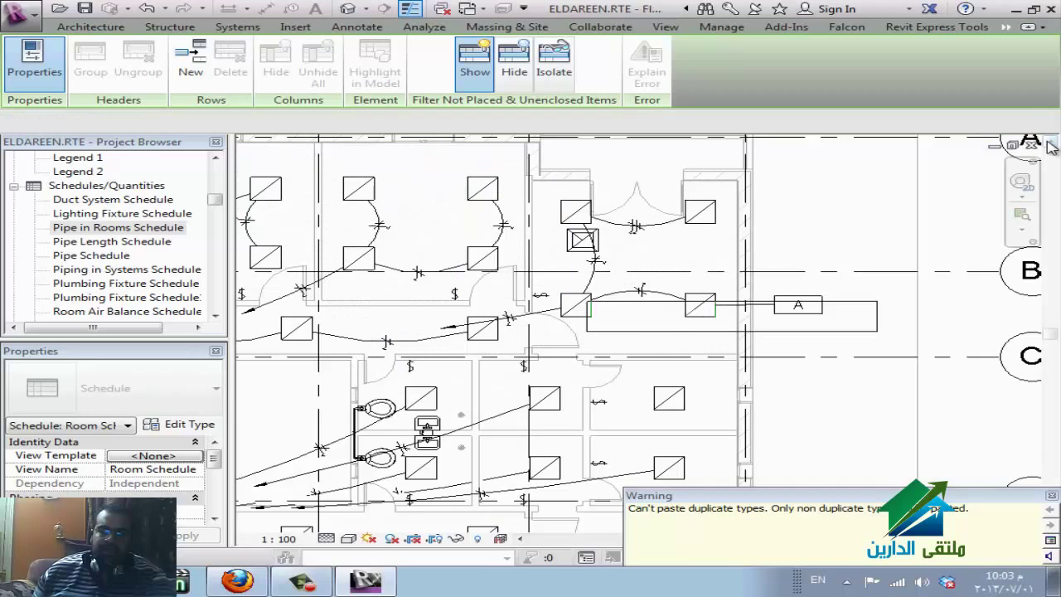
# - On the Manage tab, select a lighting fixture and browse the MEP Settings and Panel Schedule Templates lists
pyautogui.click(714, 28)
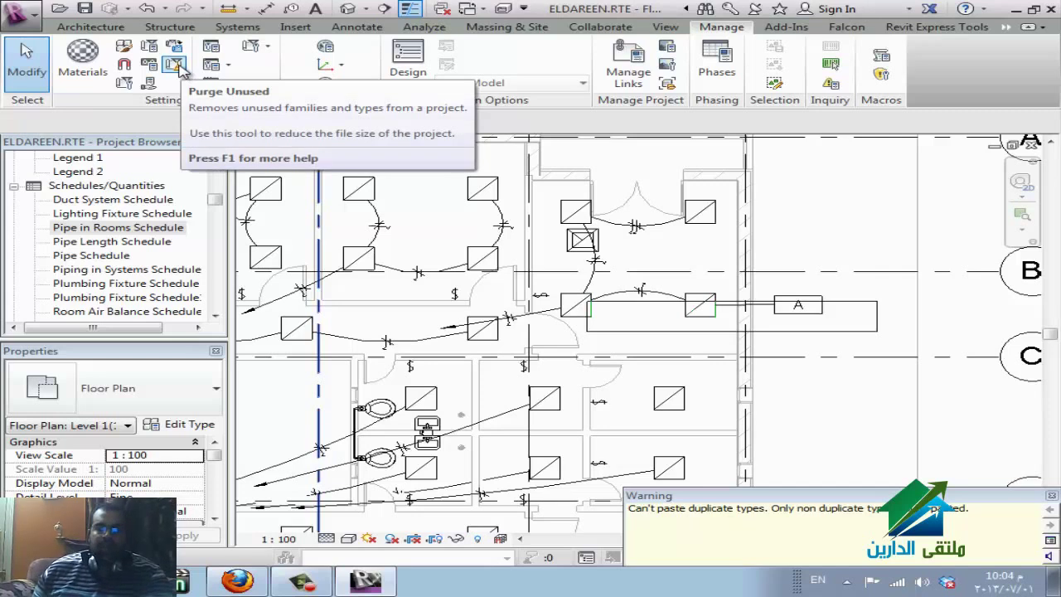
pyautogui.click(685, 265)
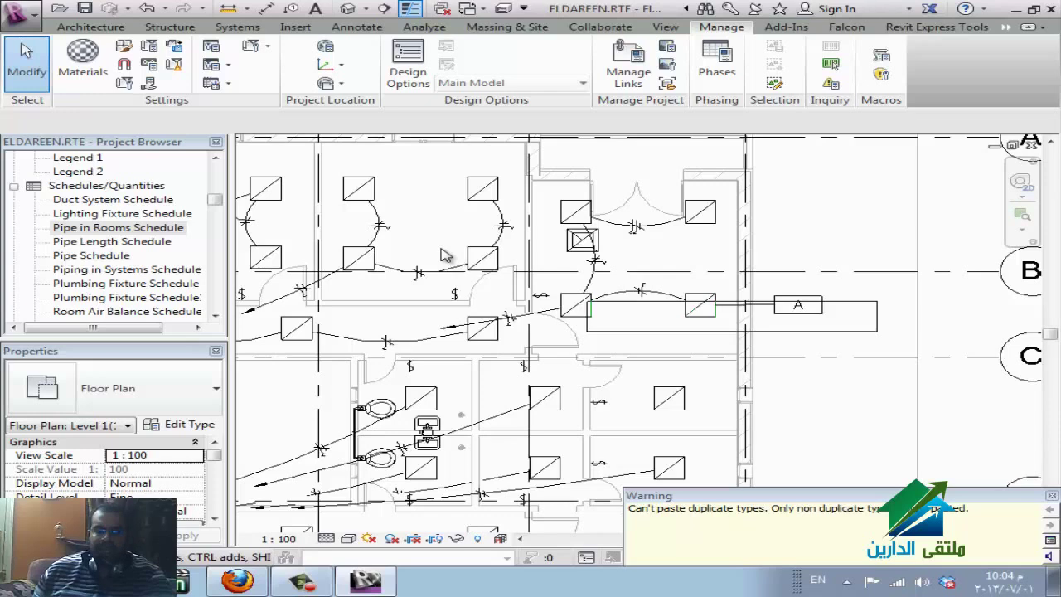
pyautogui.click(267, 192)
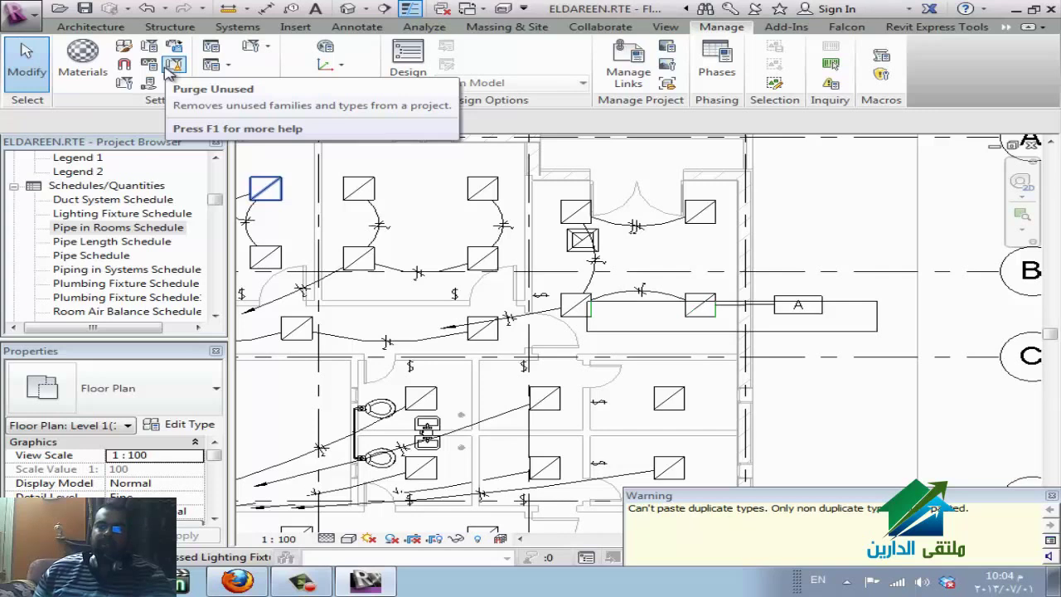
pyautogui.click(229, 67)
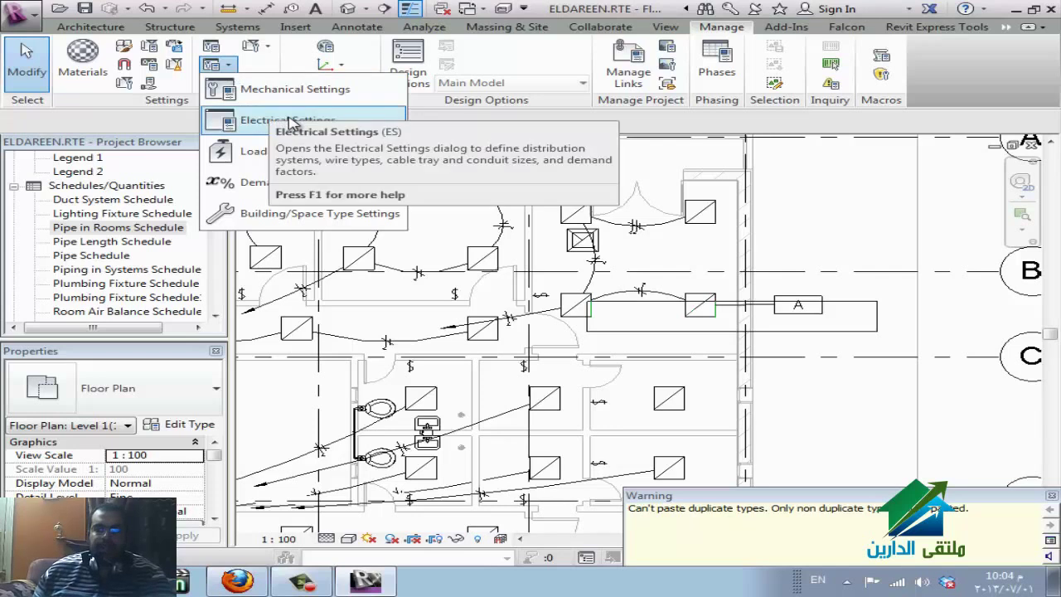
pyautogui.click(174, 147)
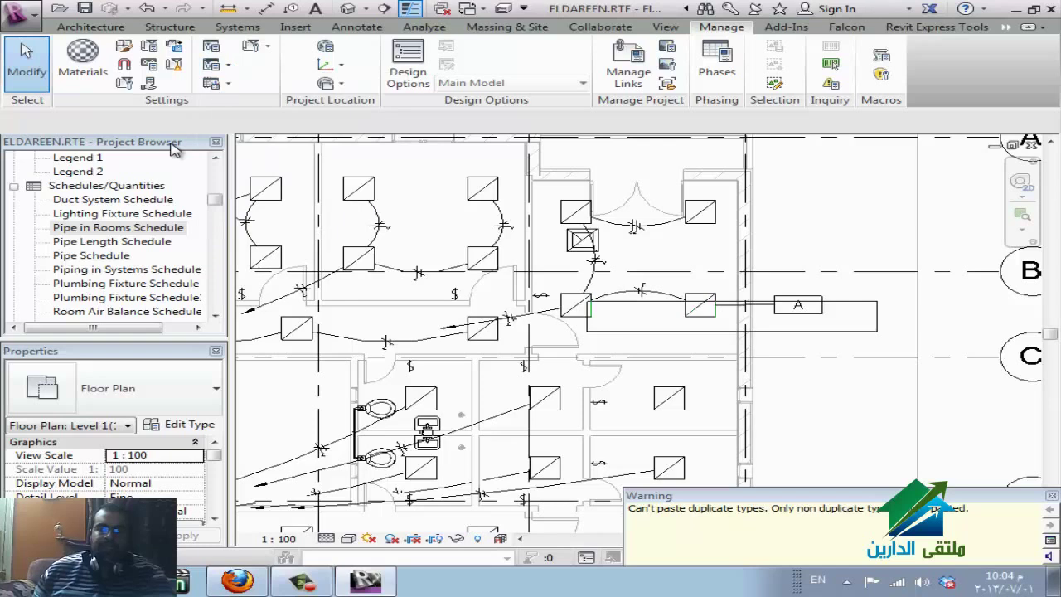
pyautogui.click(214, 90)
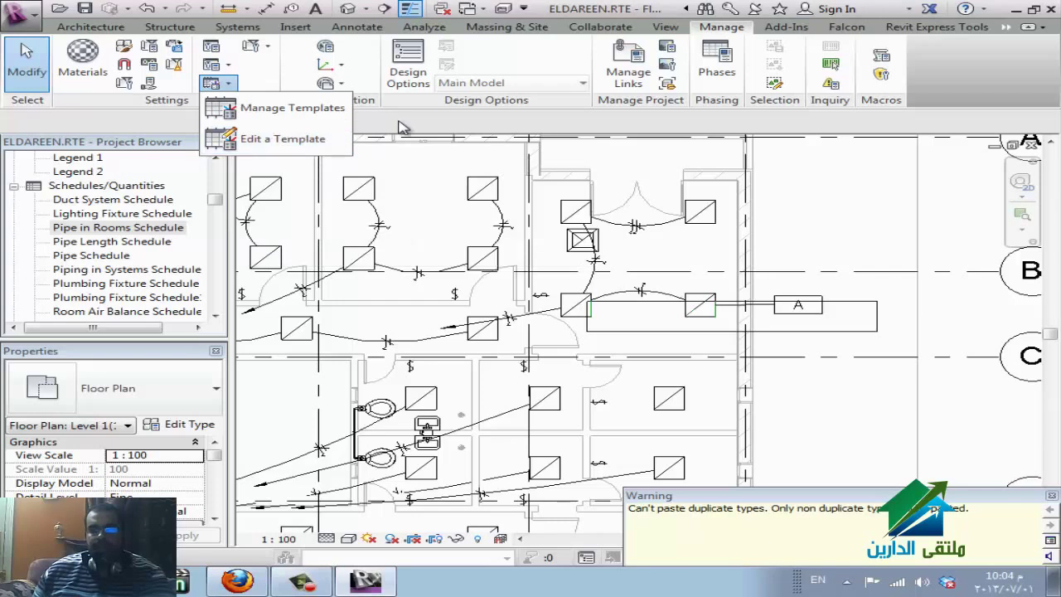
pyautogui.click(443, 31)
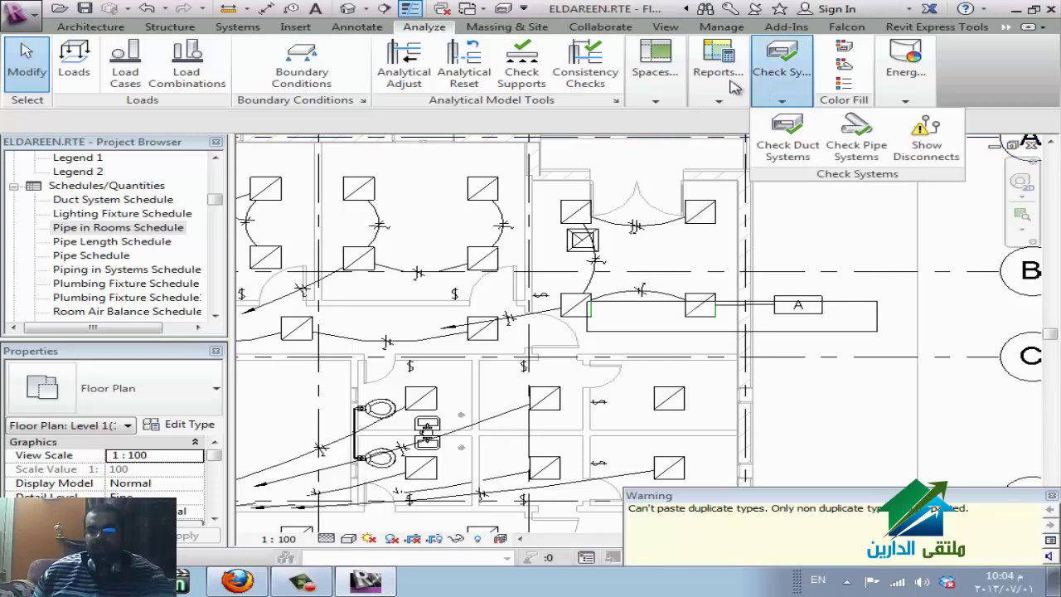
pyautogui.moveTo(732, 85)
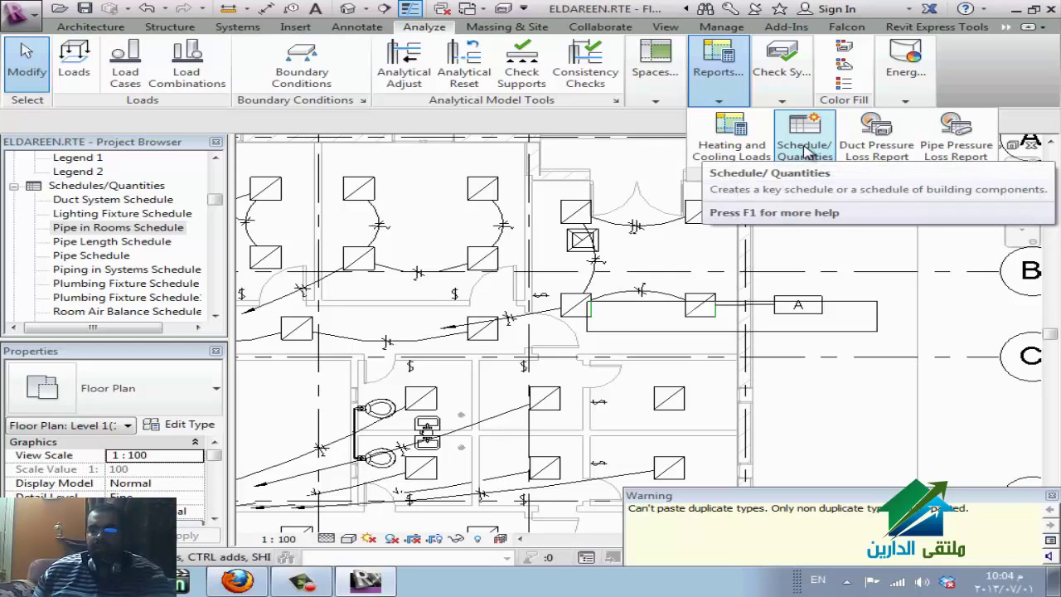
pyautogui.click(805, 150)
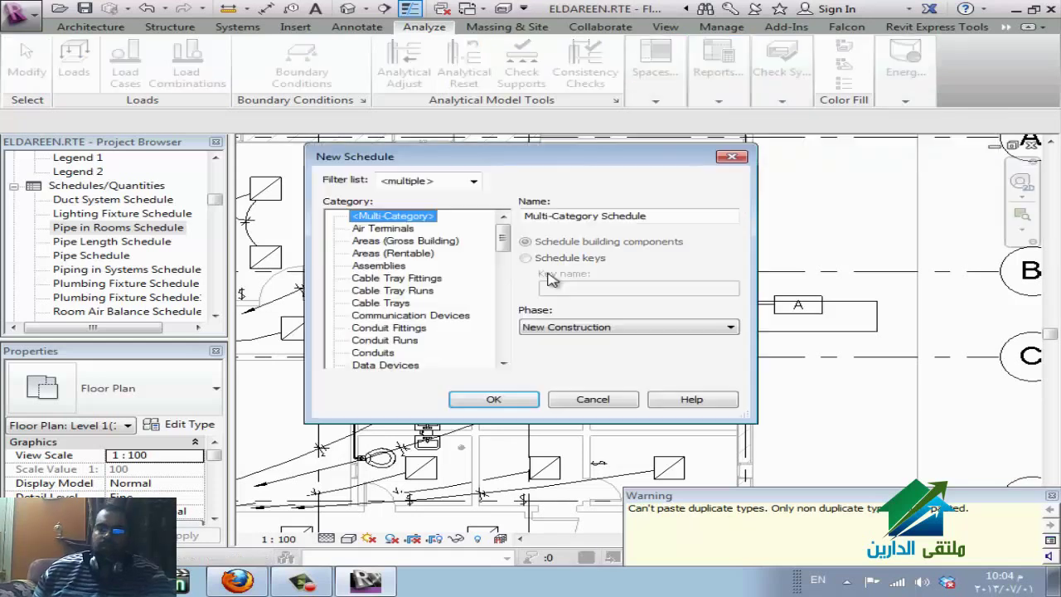
pyautogui.click(592, 399)
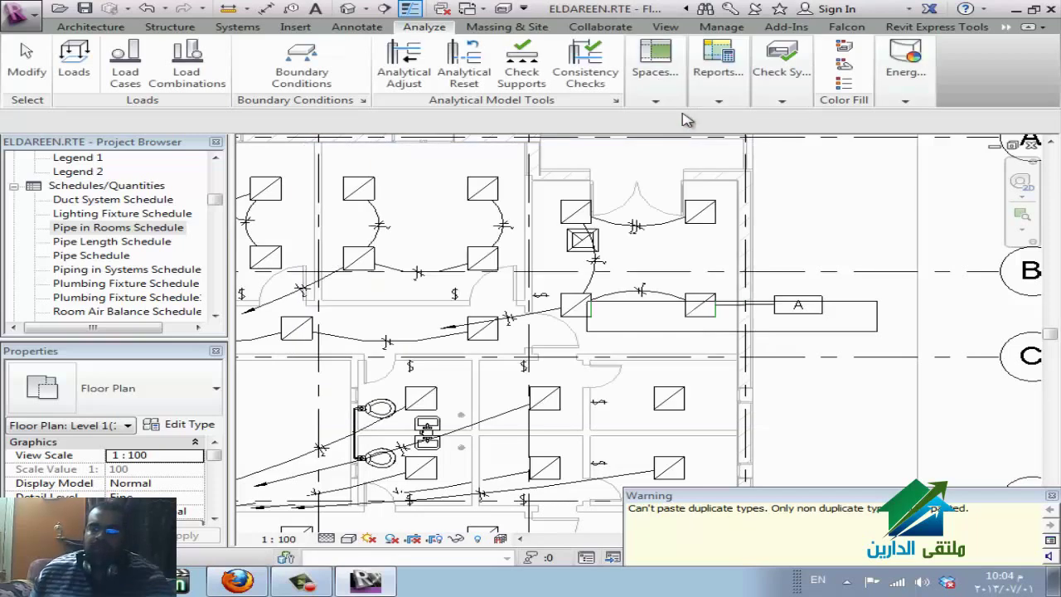
pyautogui.click(655, 102)
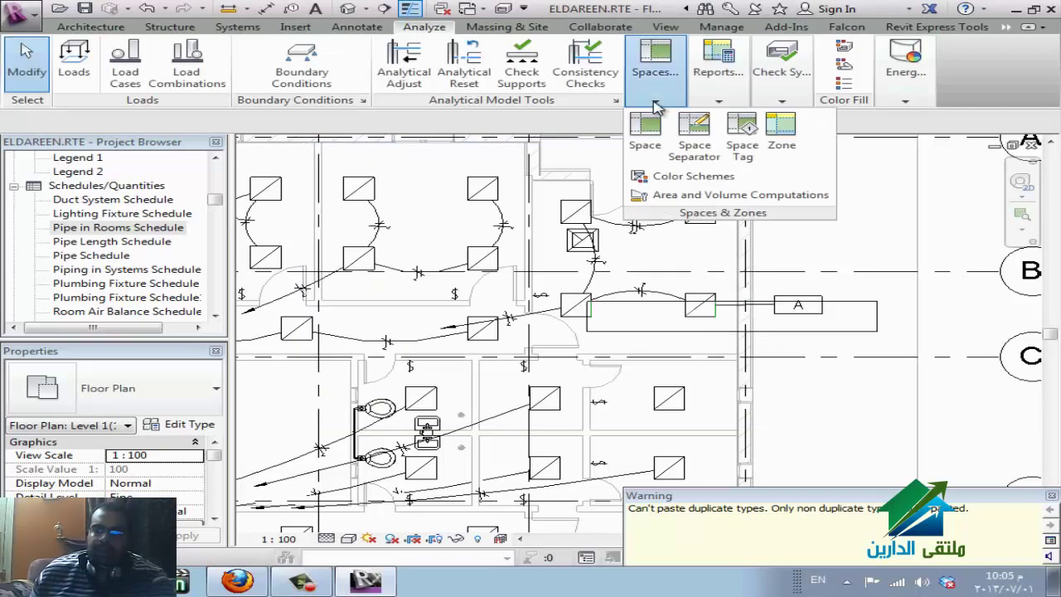
pyautogui.click(718, 101)
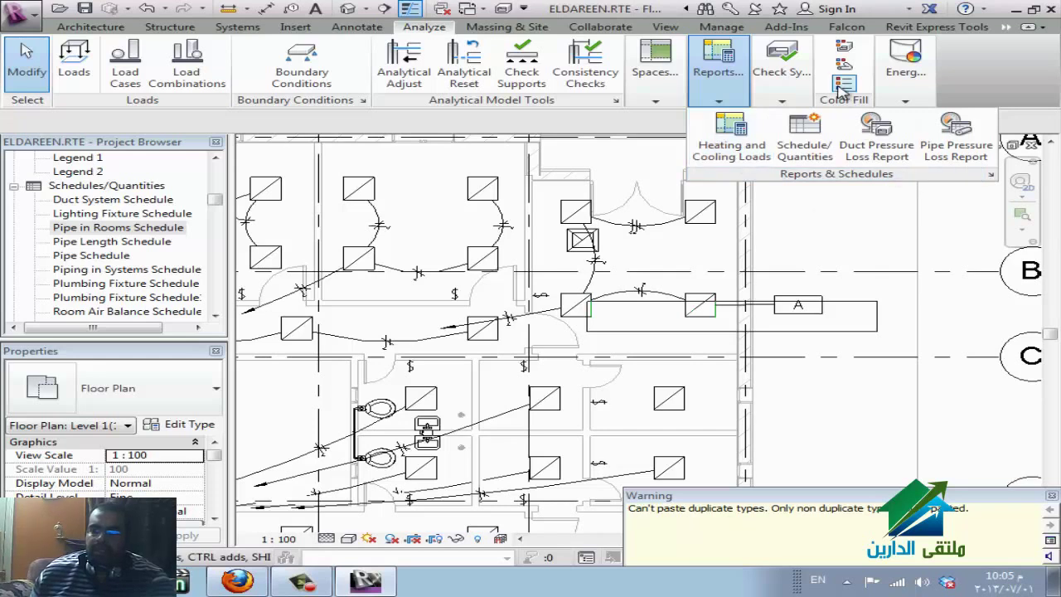
pyautogui.click(781, 101)
pyautogui.click(904, 102)
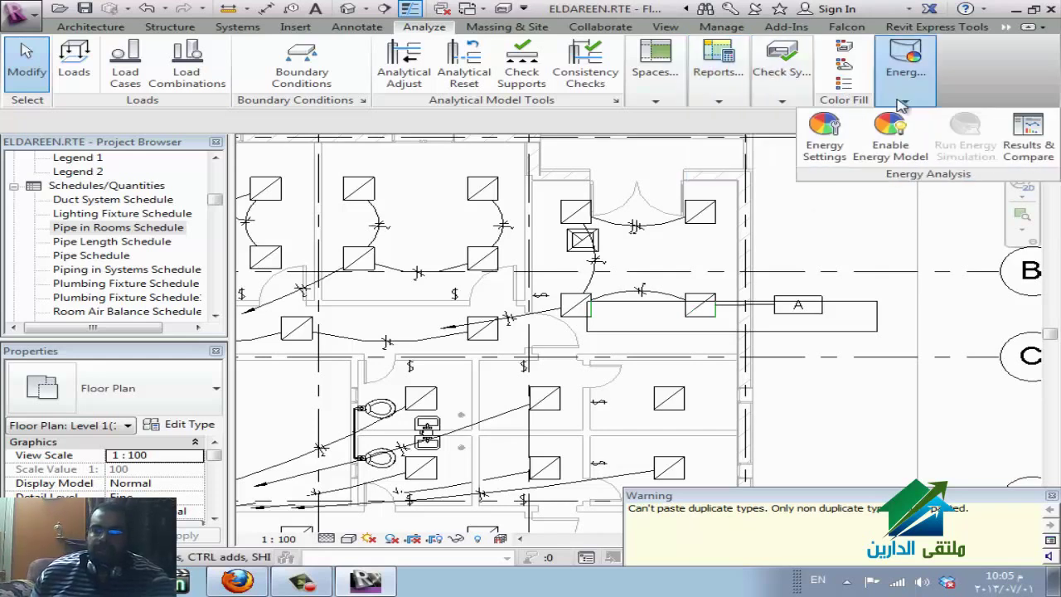
pyautogui.click(781, 102)
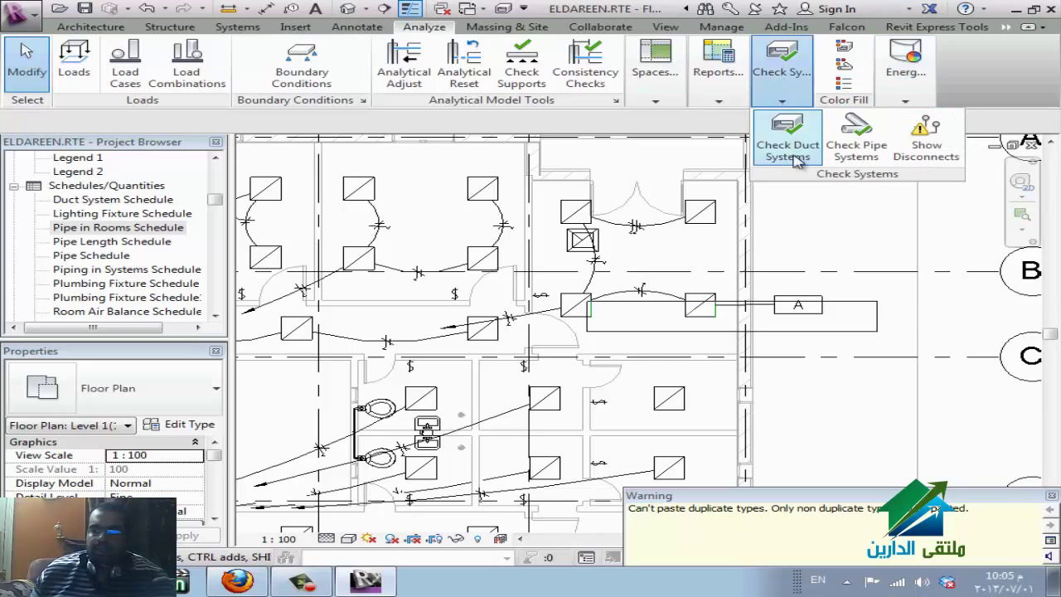
pyautogui.click(719, 101)
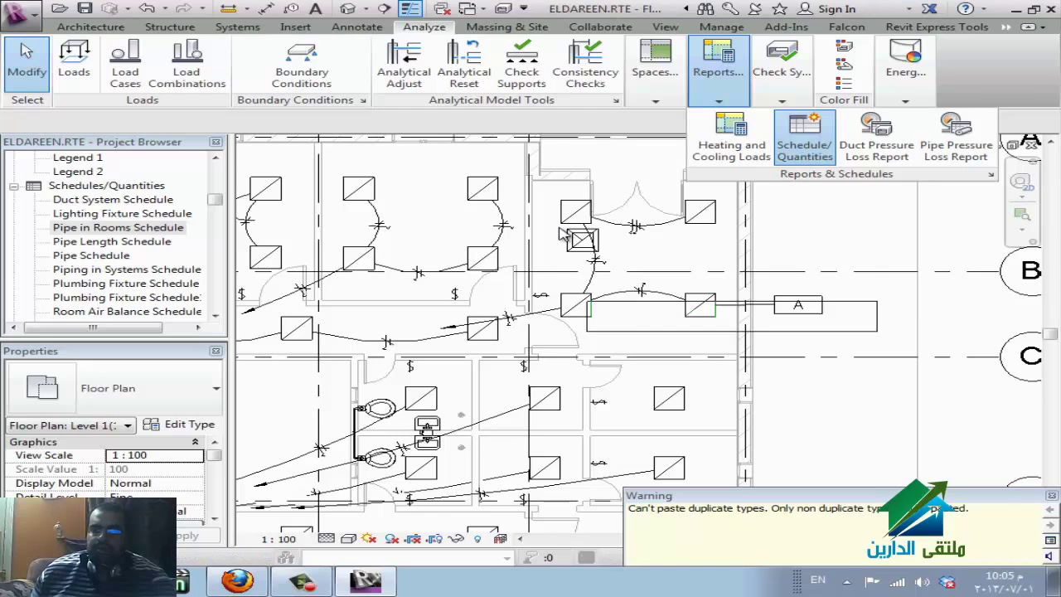
pyautogui.click(804, 156)
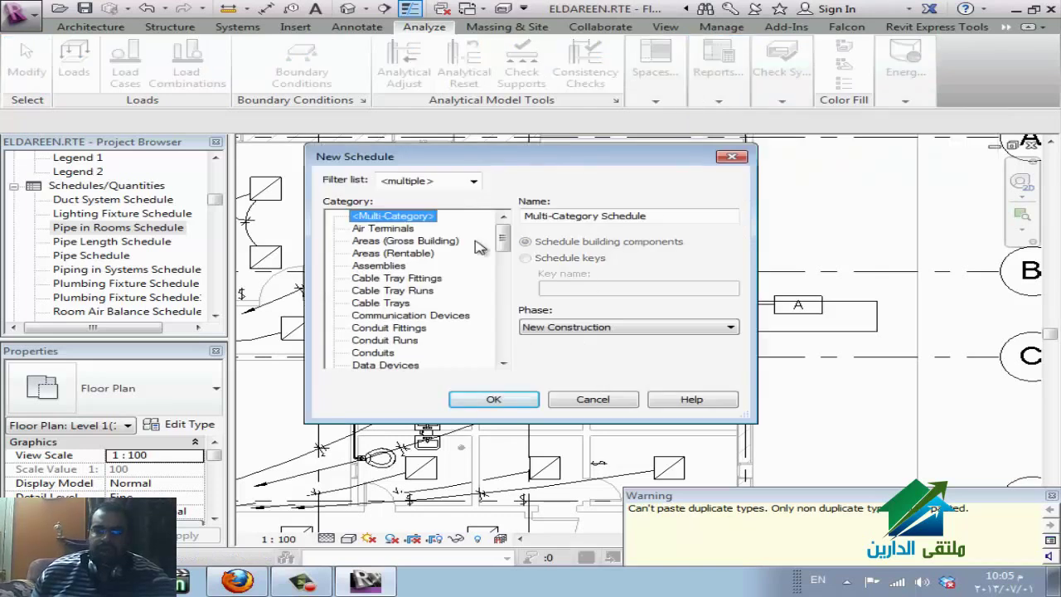
pyautogui.press('Escape')
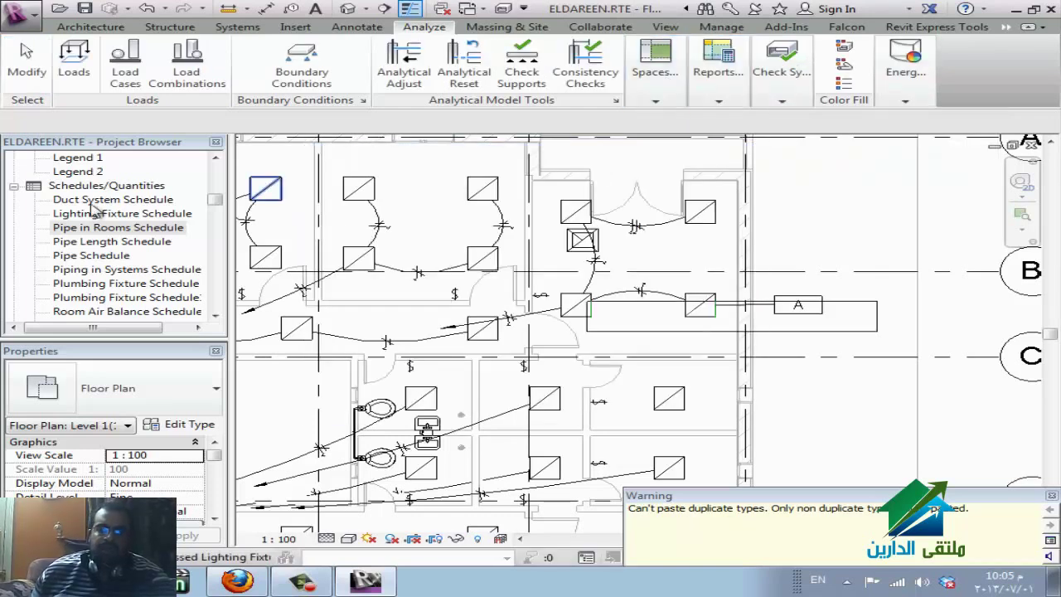
pyautogui.click(95, 200)
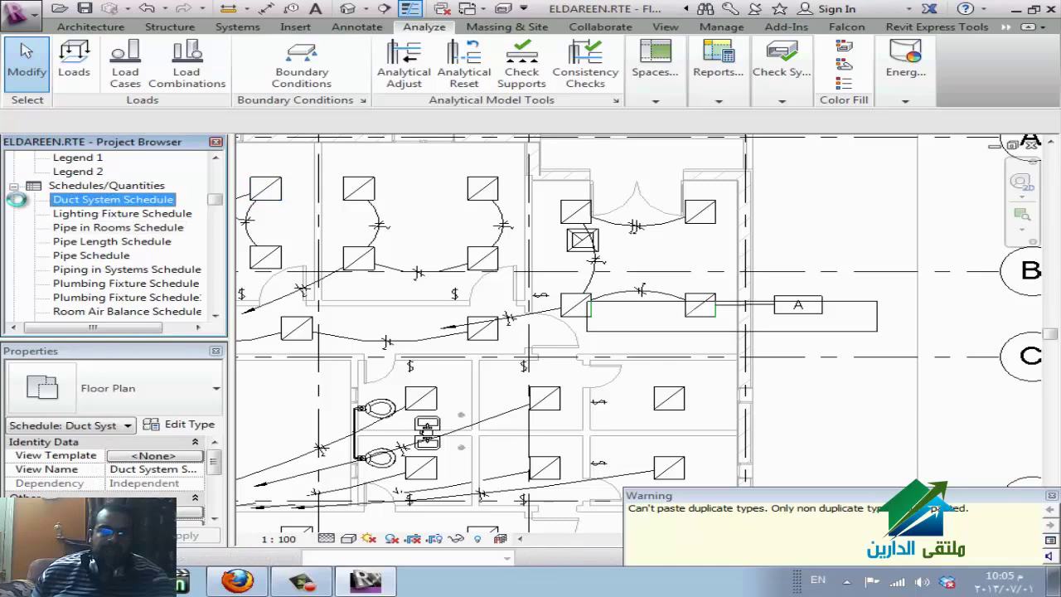
pyautogui.click(14, 187)
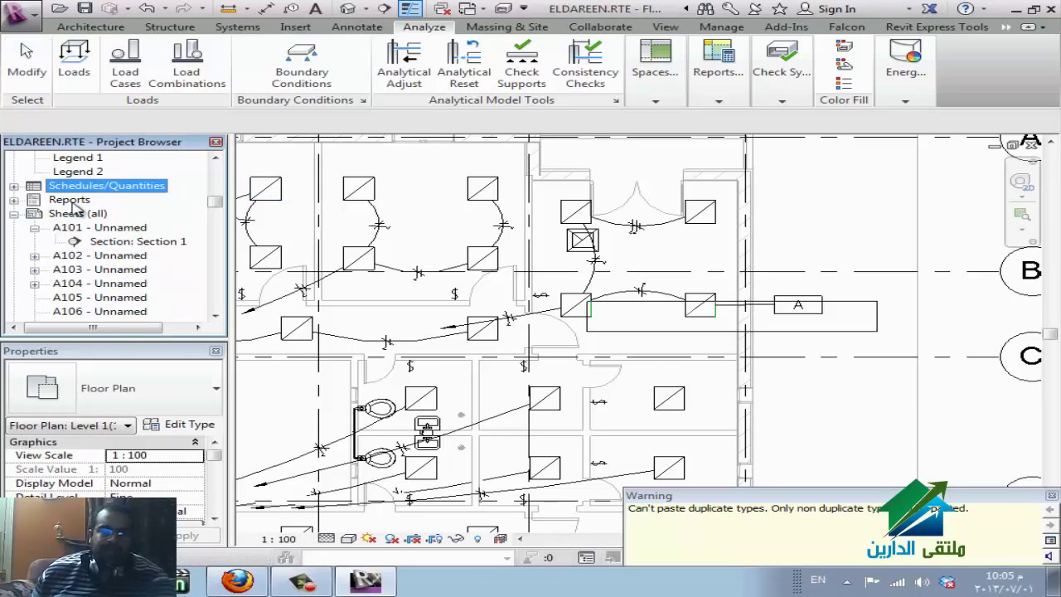
pyautogui.click(71, 201)
pyautogui.scroll(8, 116, 264)
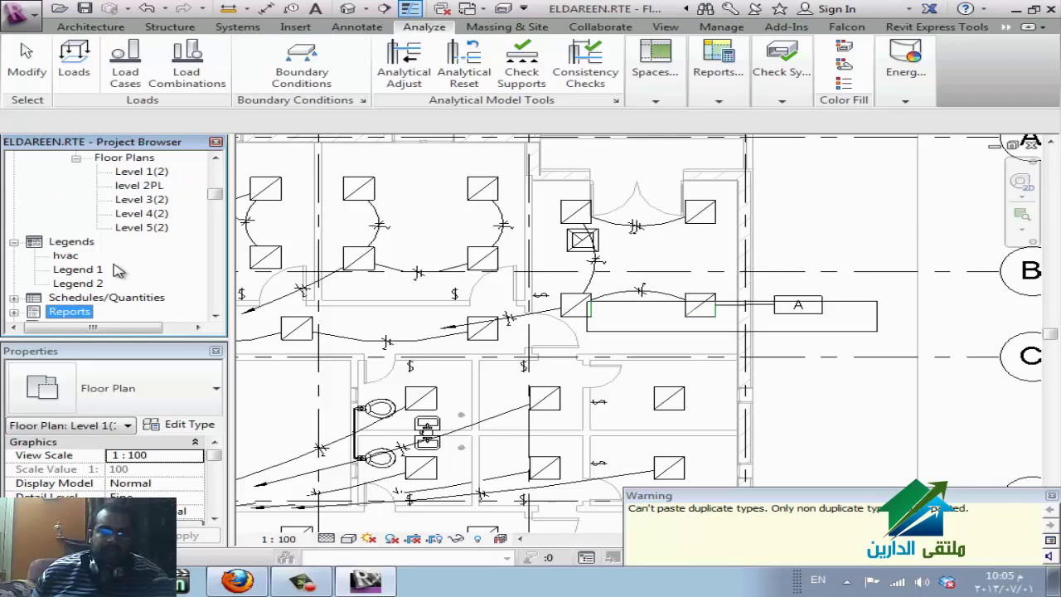
pyautogui.scroll(-8, 116, 264)
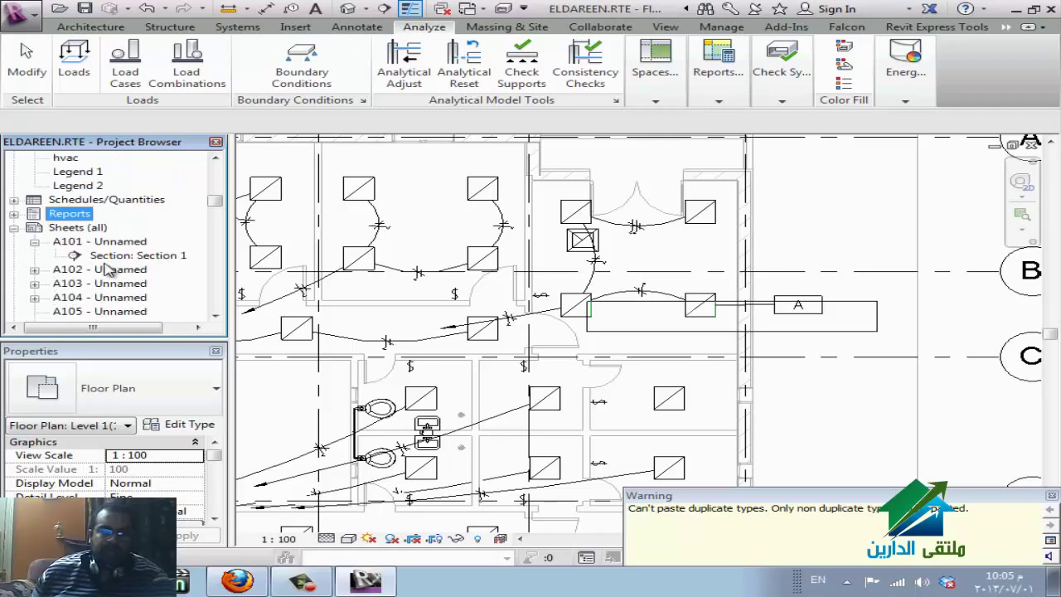
pyautogui.click(13, 172)
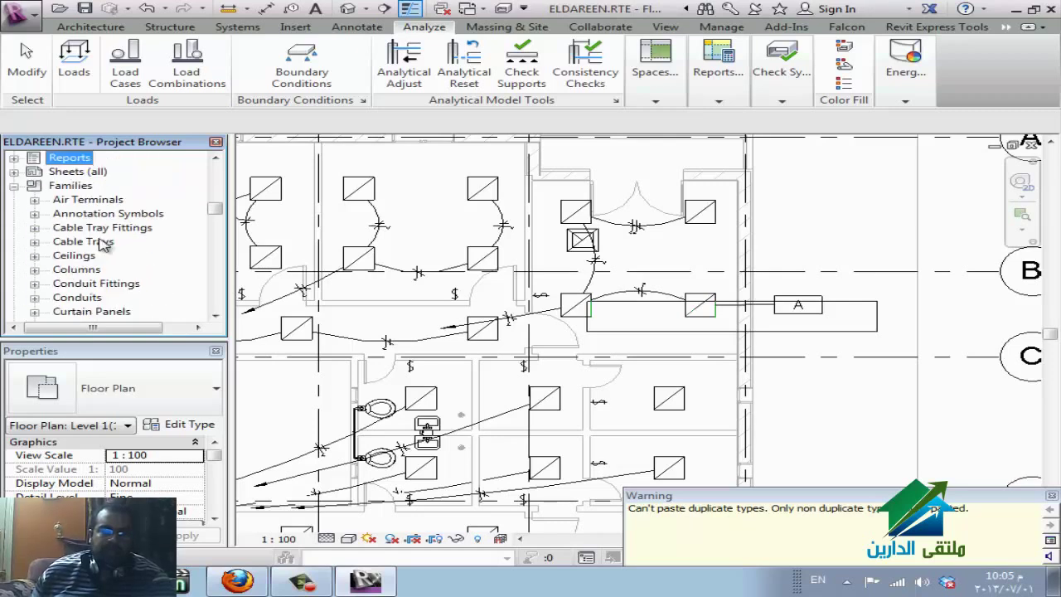
pyautogui.click(13, 185)
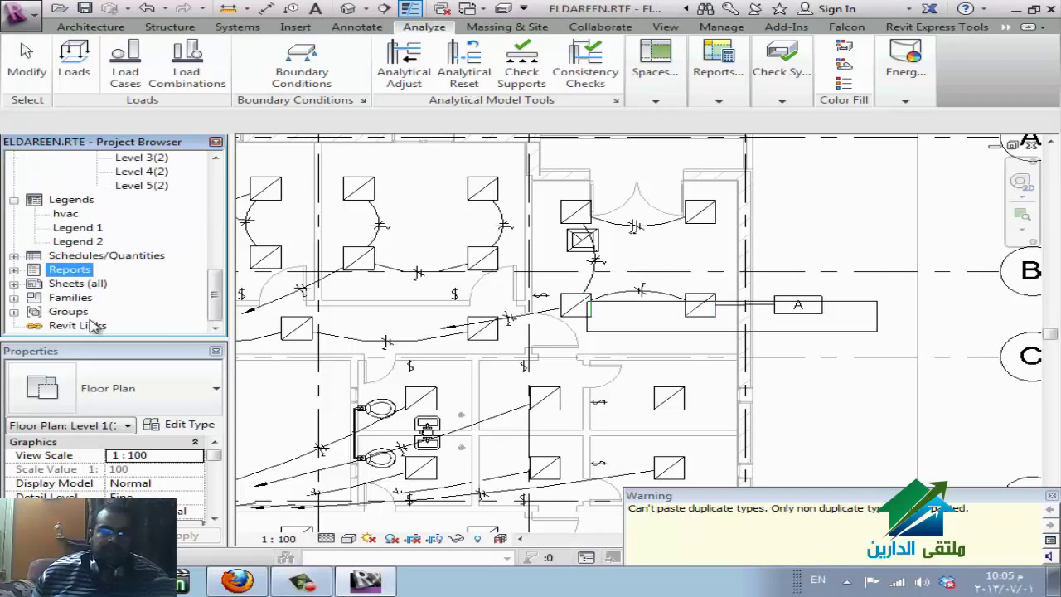
pyautogui.scroll(6, 90, 305)
pyautogui.scroll(2, 91, 307)
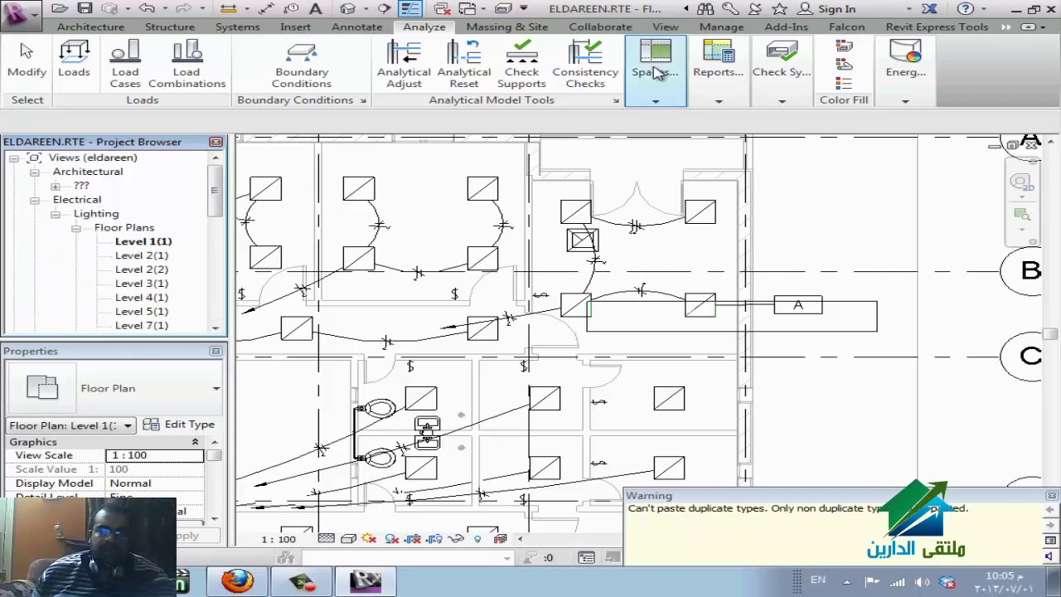
pyautogui.moveTo(729, 87)
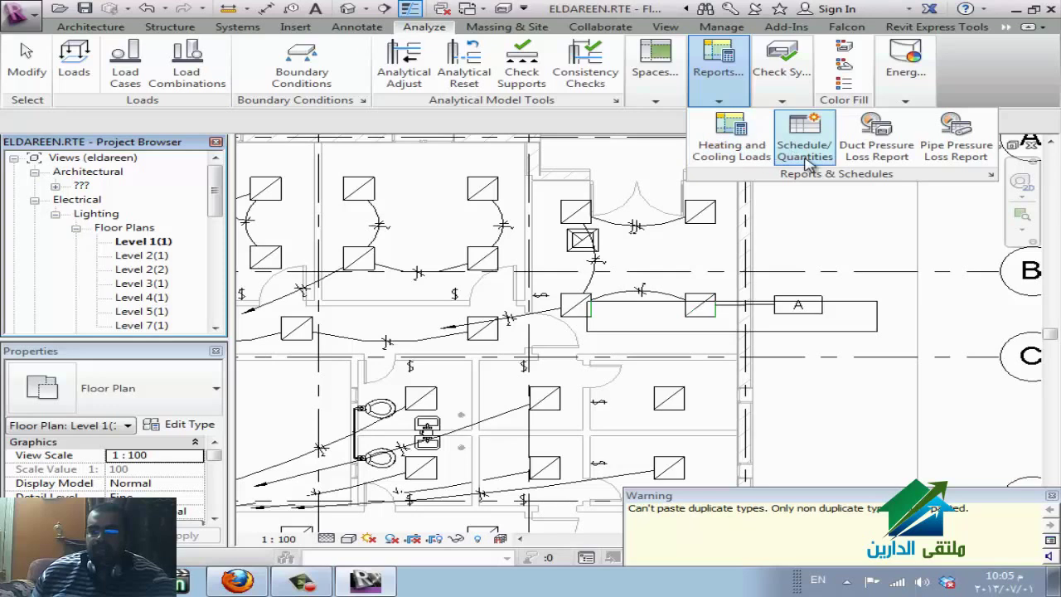
pyautogui.click(991, 175)
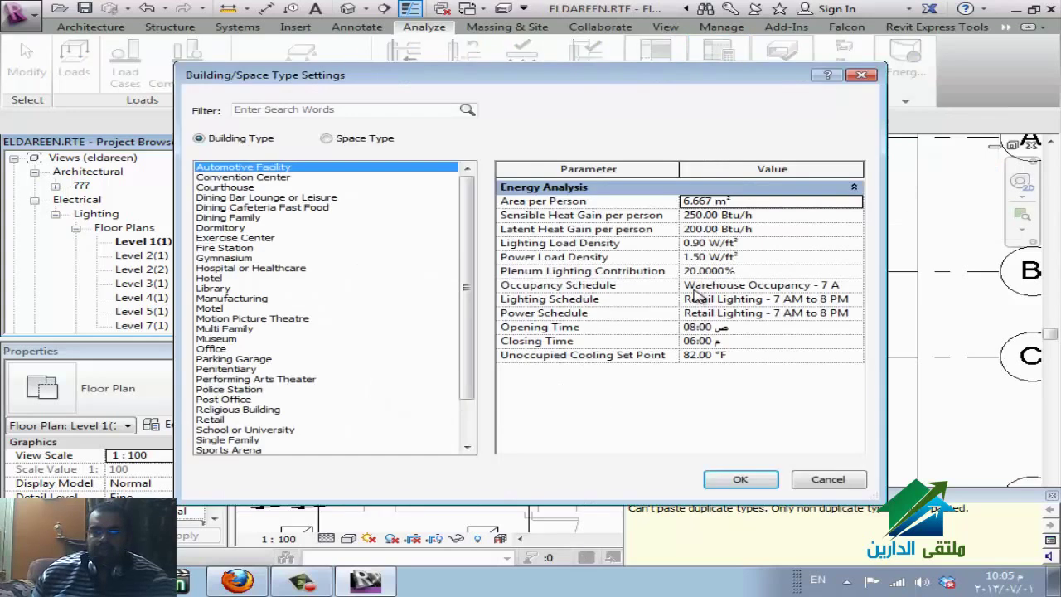
pyautogui.press('Escape')
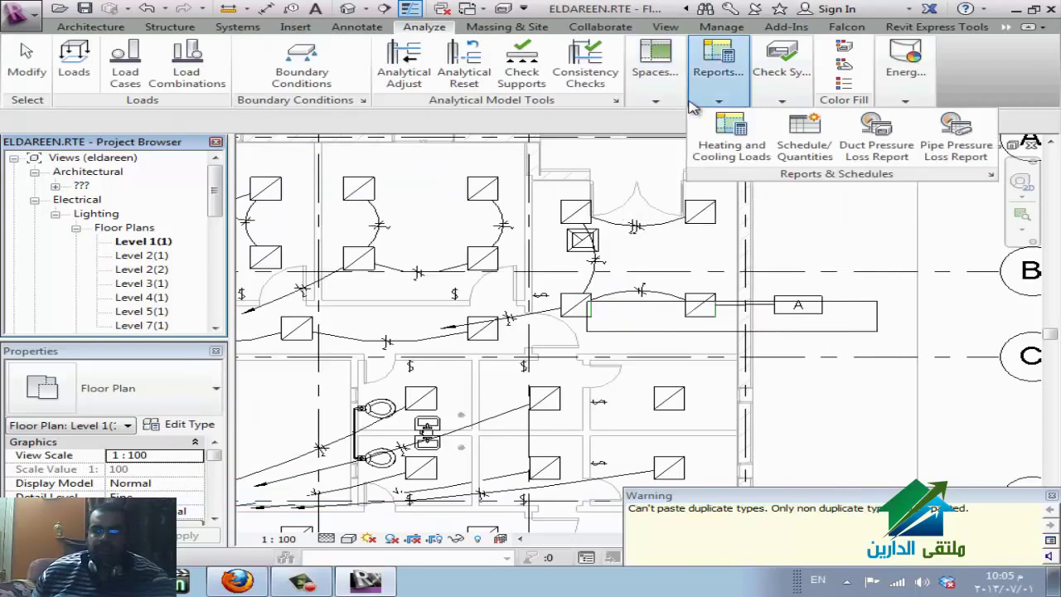
pyautogui.moveTo(663, 102)
pyautogui.click(716, 98)
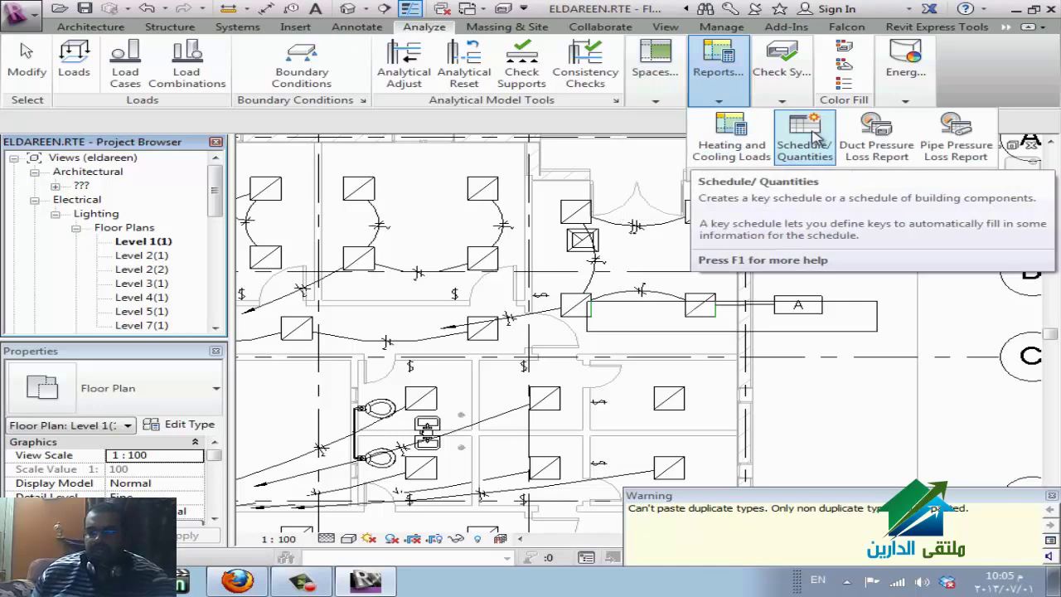
pyautogui.click(815, 137)
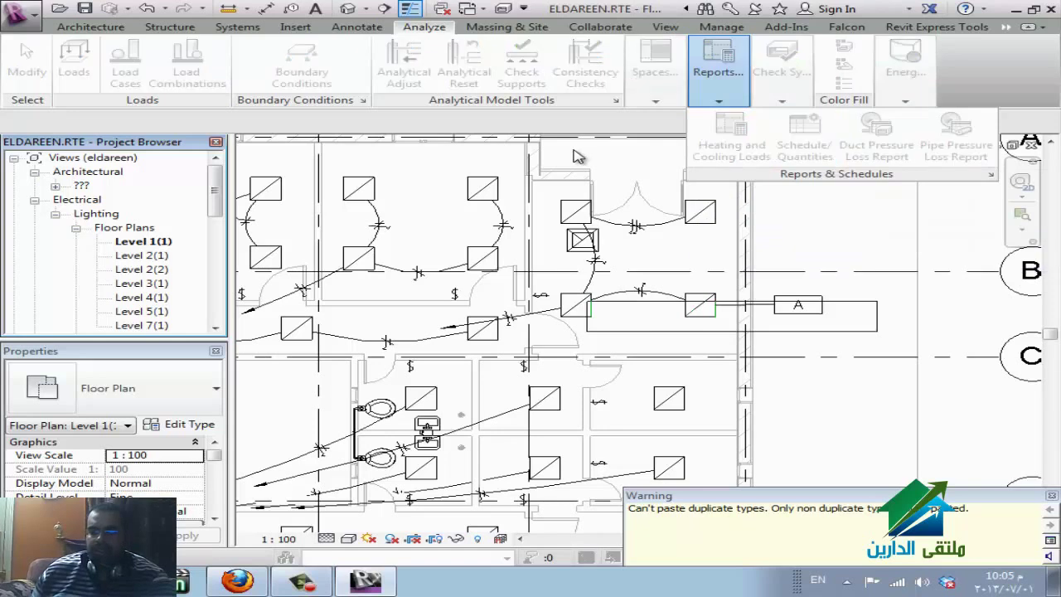
pyautogui.click(731, 156)
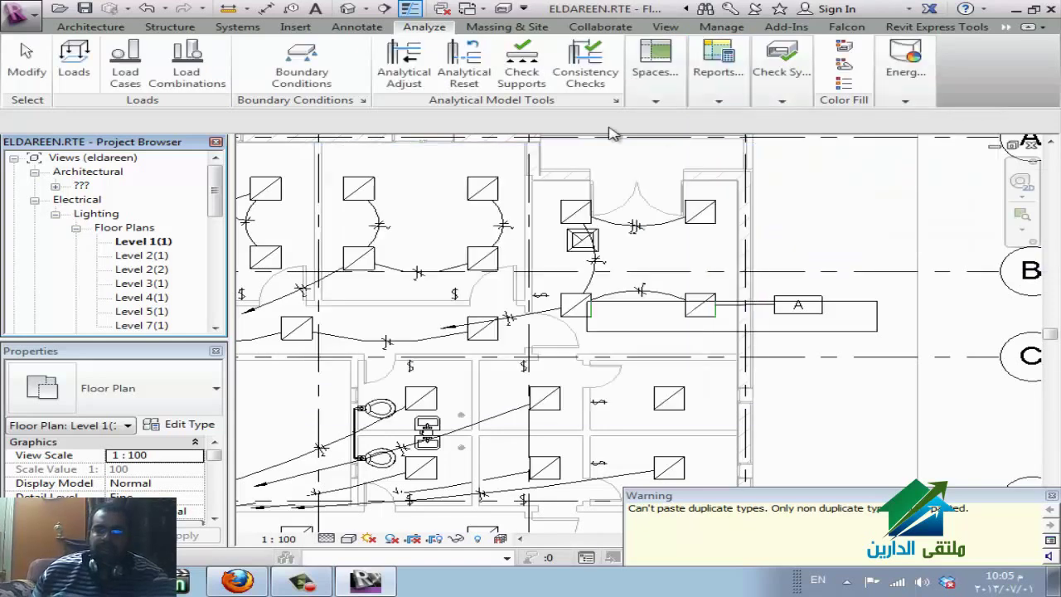
# - Browse the Systems electrical tools and the View tab before returning to Manage
pyautogui.click(230, 27)
pyautogui.click(742, 98)
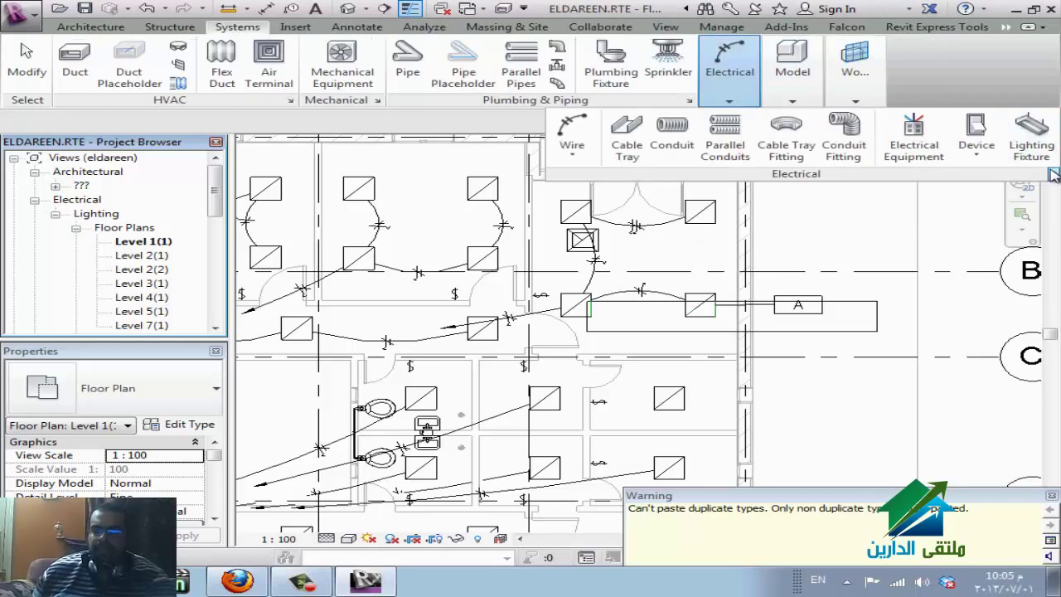
pyautogui.click(665, 27)
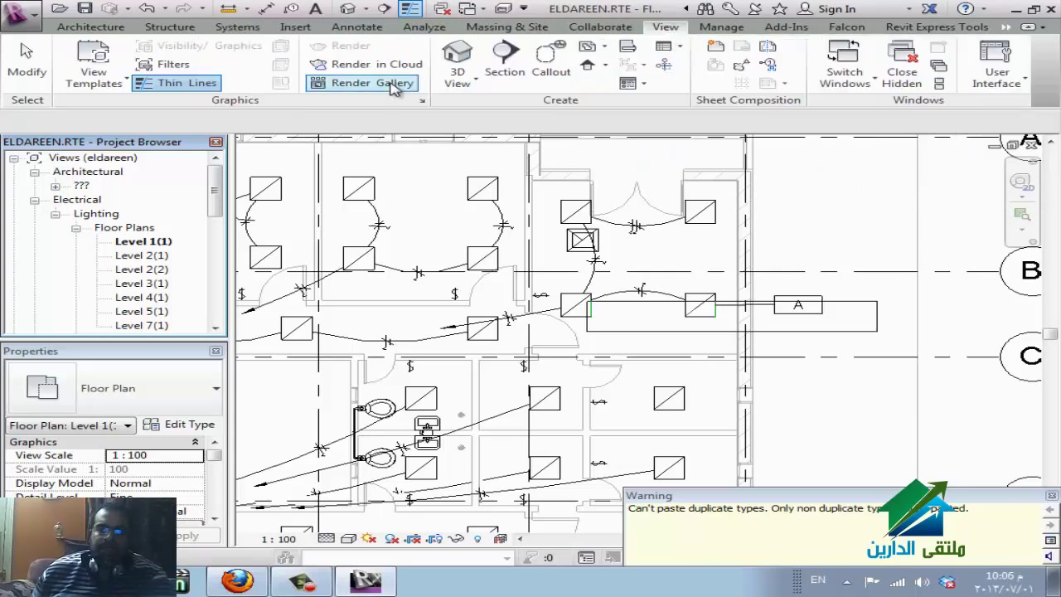
pyautogui.click(723, 28)
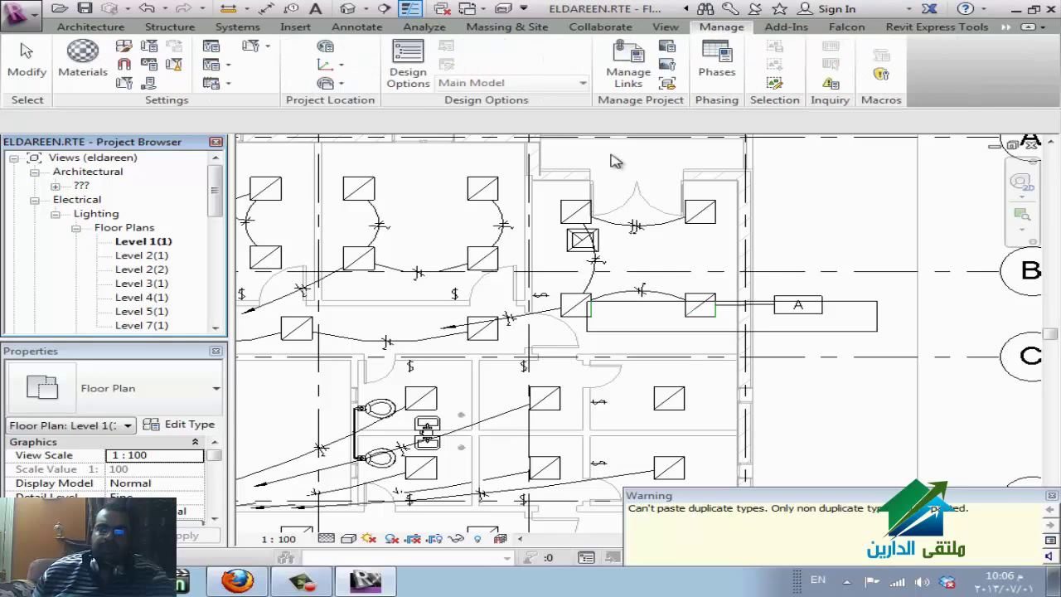
# - In Manage Templates, inspect Branch Panel (Default), its type, configuration and Apply Templates, then cancel
pyautogui.click(215, 83)
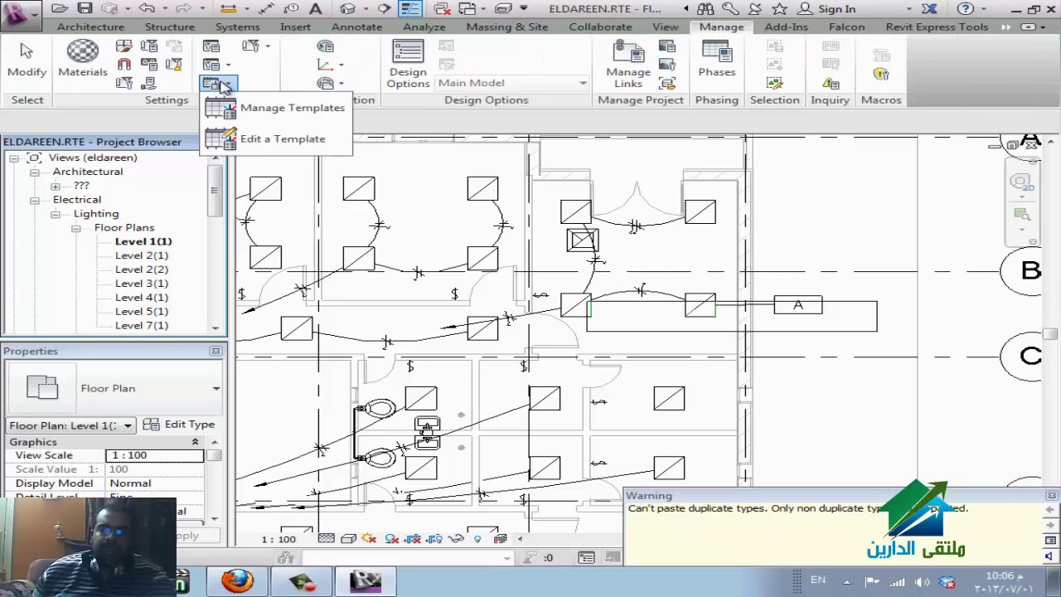
pyautogui.click(246, 111)
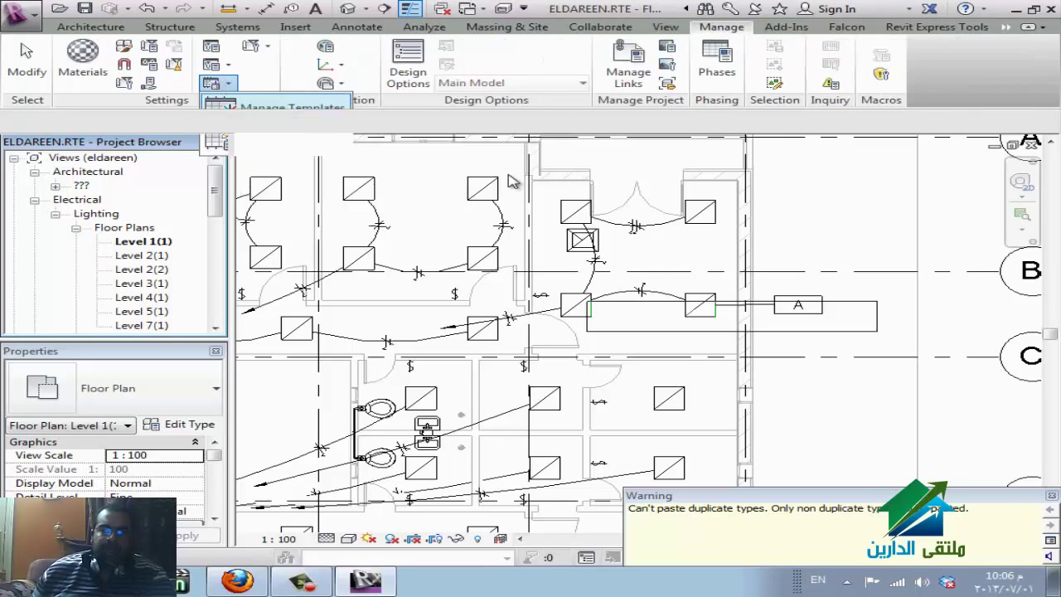
pyautogui.click(604, 232)
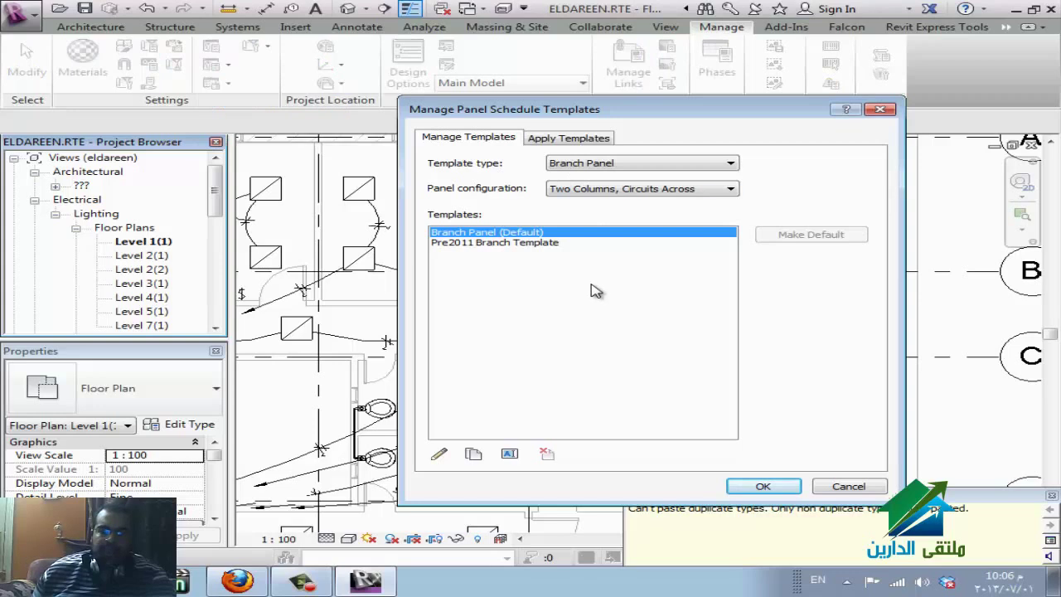
pyautogui.click(594, 166)
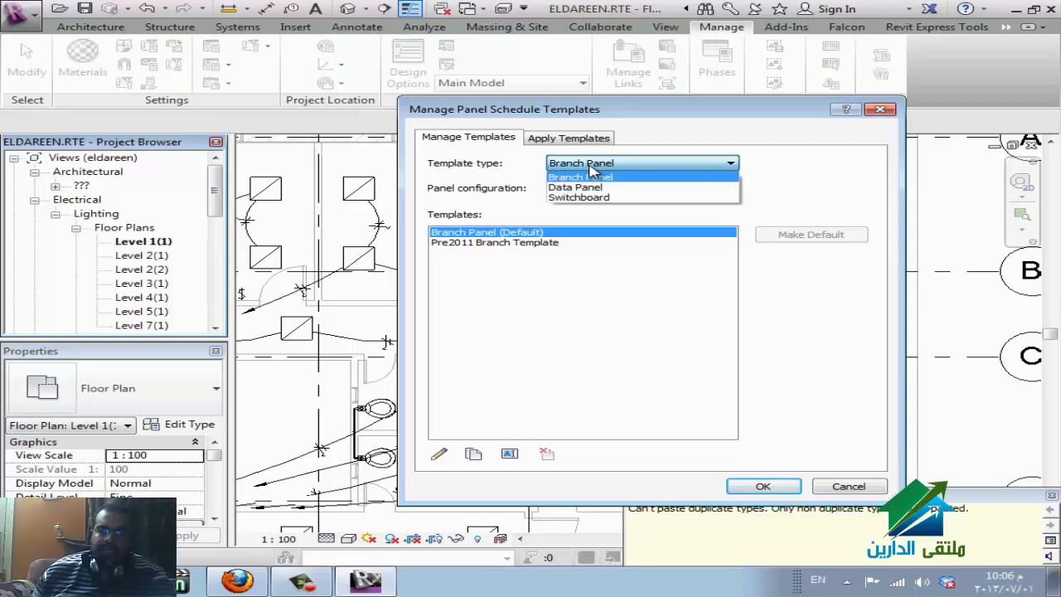
pyautogui.click(590, 167)
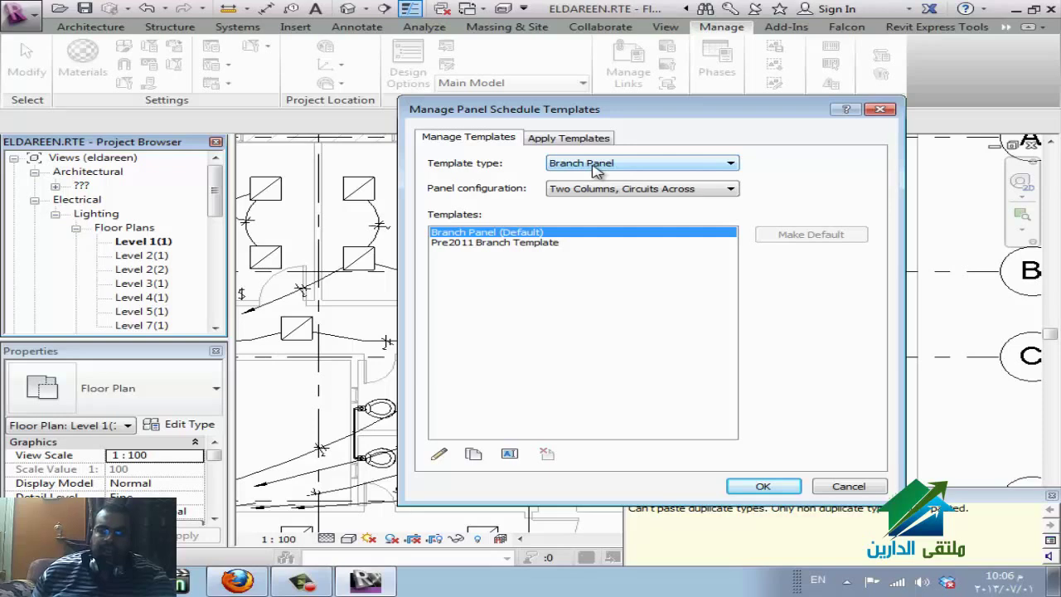
pyautogui.click(633, 191)
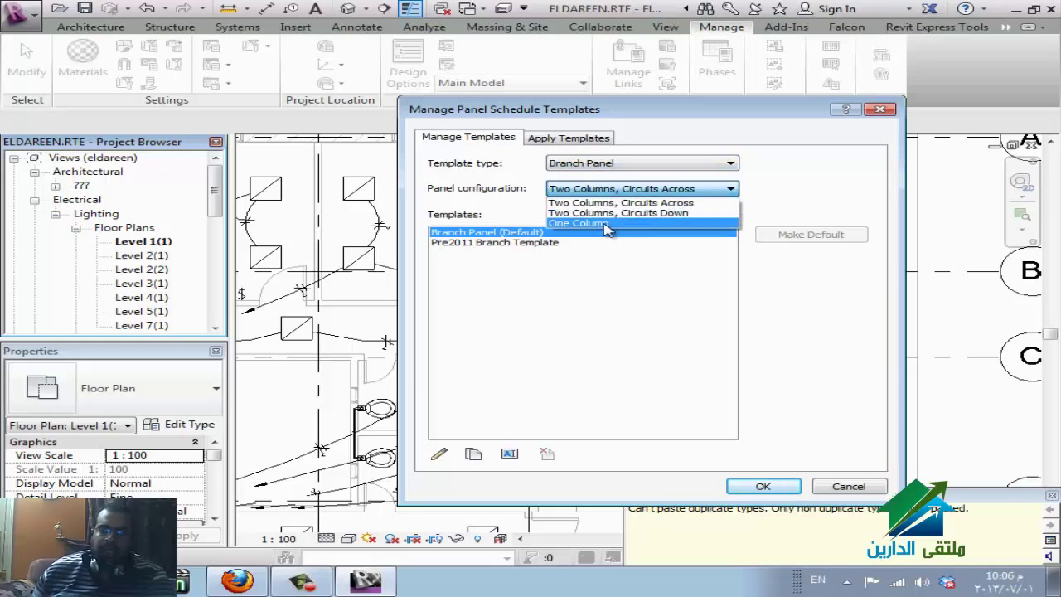
pyautogui.click(580, 137)
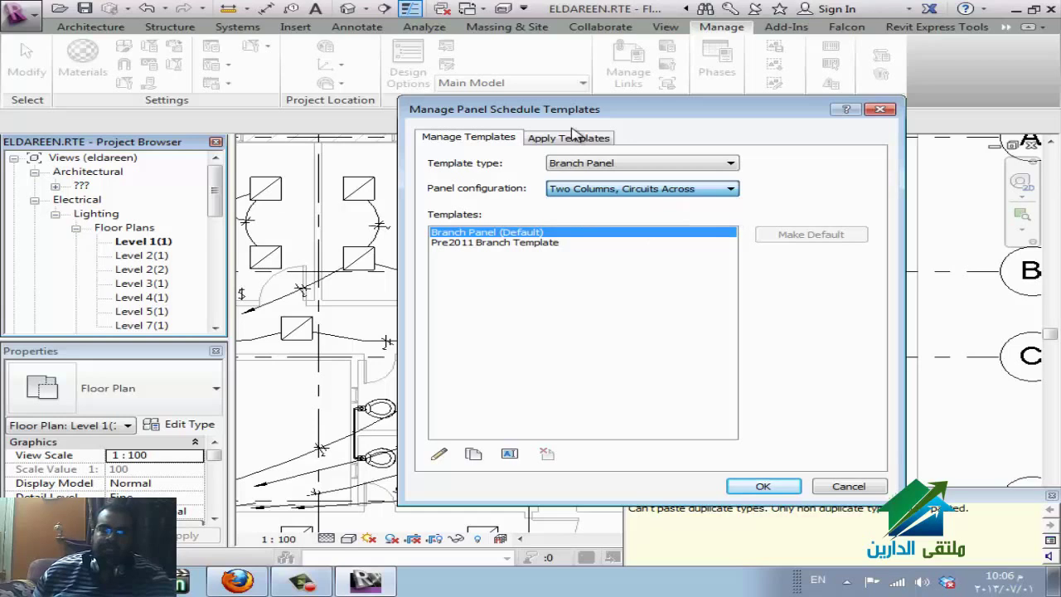
pyautogui.click(580, 138)
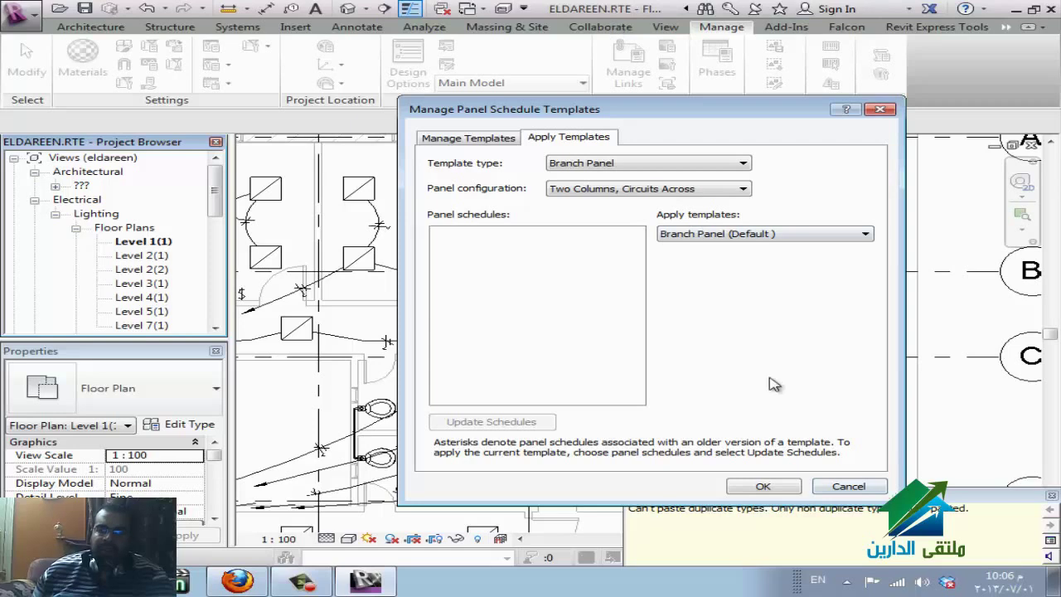
pyautogui.click(863, 491)
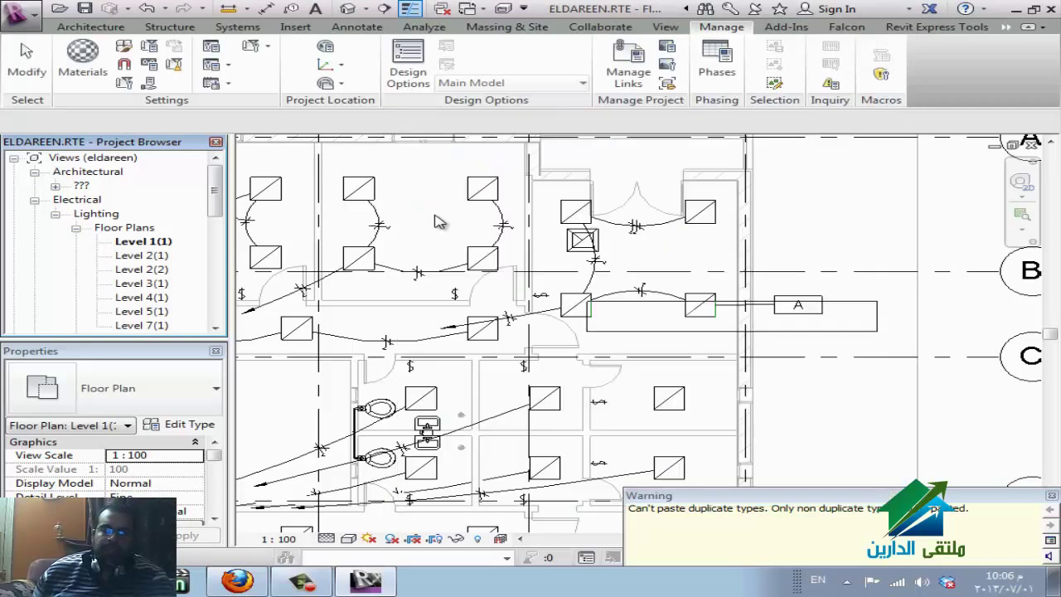
# - Open the Branch Panel (Default) template in the editor, click into its header cells, then Cancel Template
pyautogui.click(216, 84)
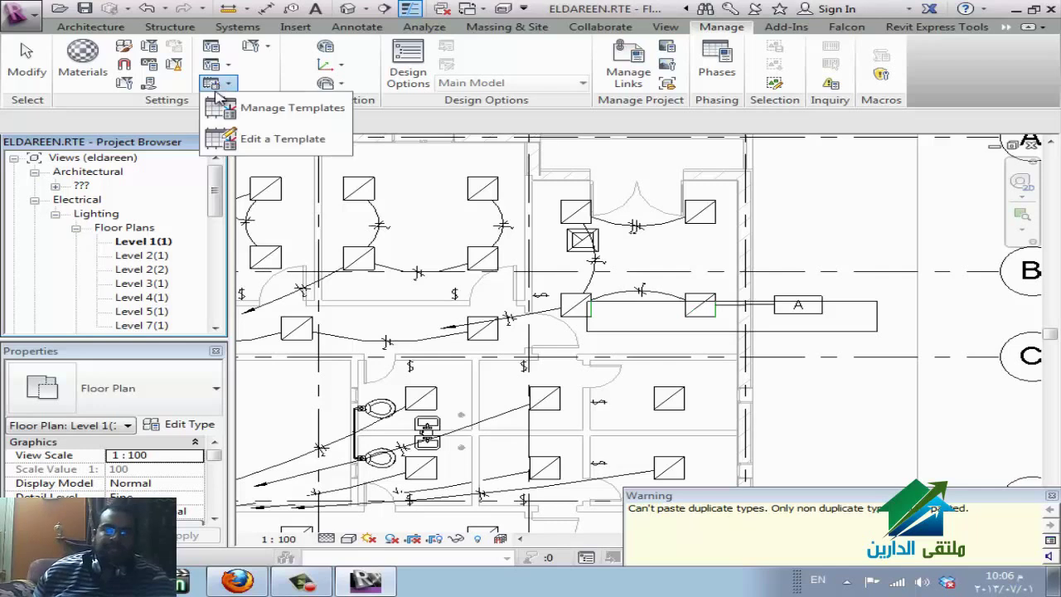
pyautogui.click(284, 140)
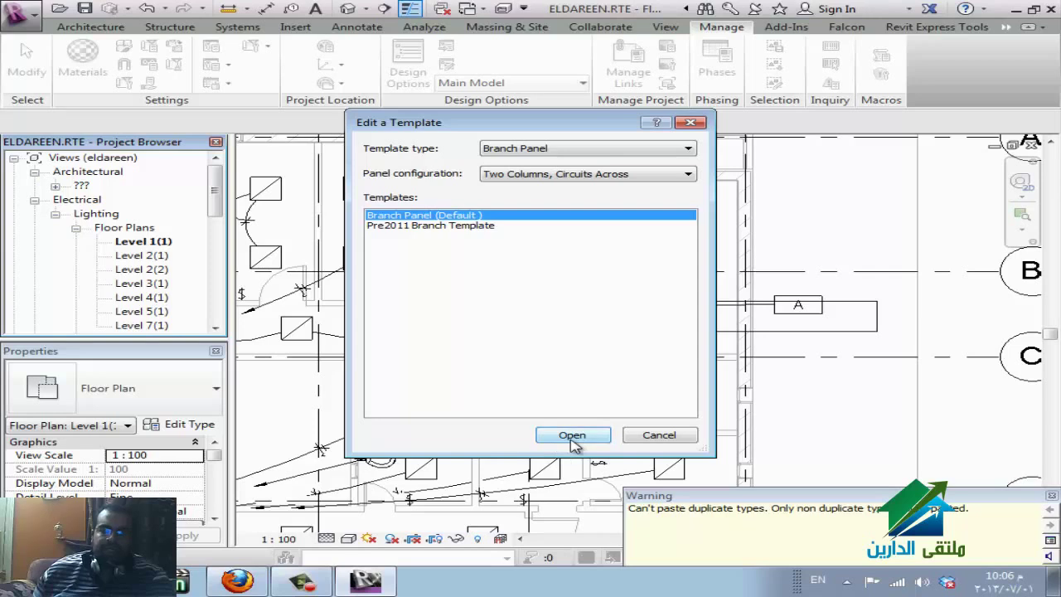
pyautogui.click(570, 435)
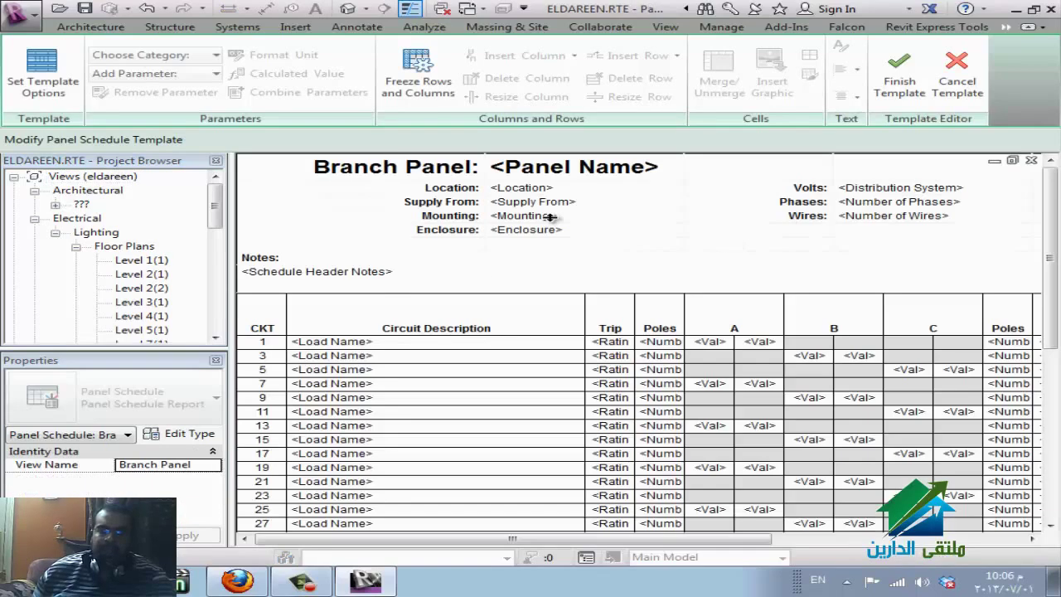
pyautogui.click(456, 245)
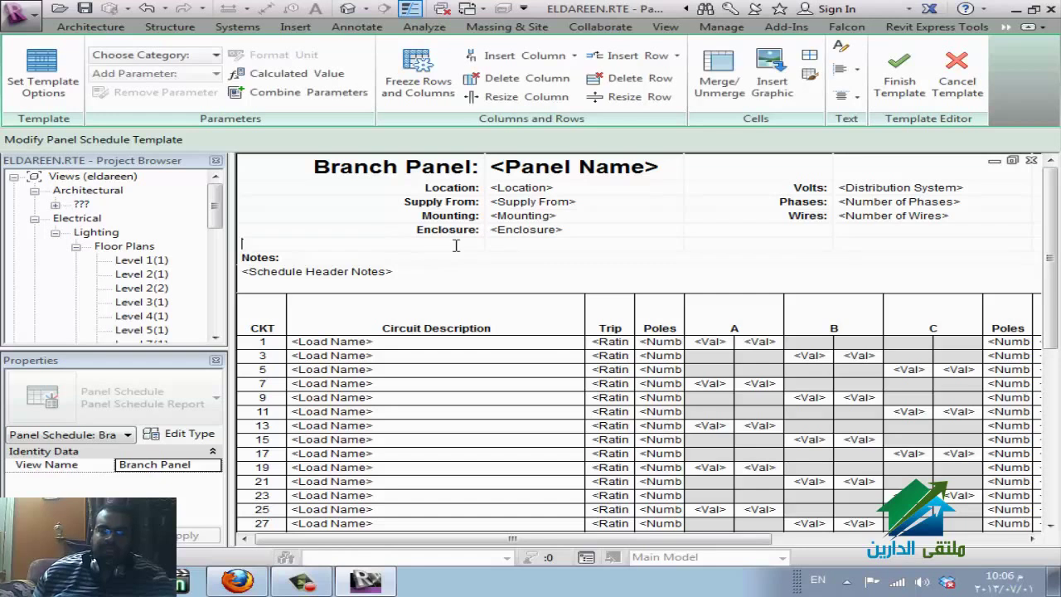
pyautogui.scroll(1, 435, 184)
pyautogui.click(441, 190)
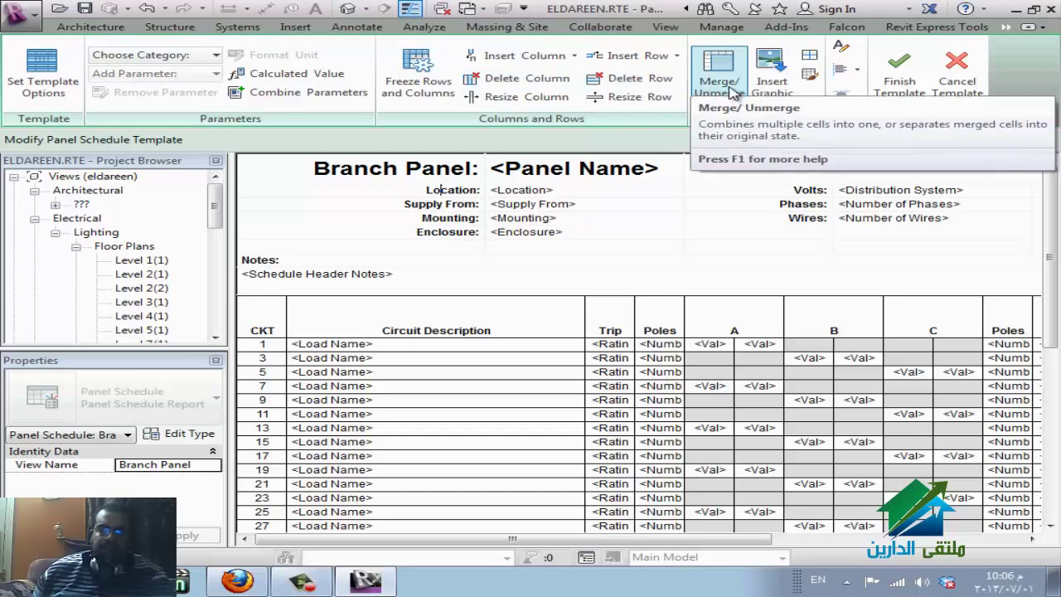
pyautogui.click(974, 90)
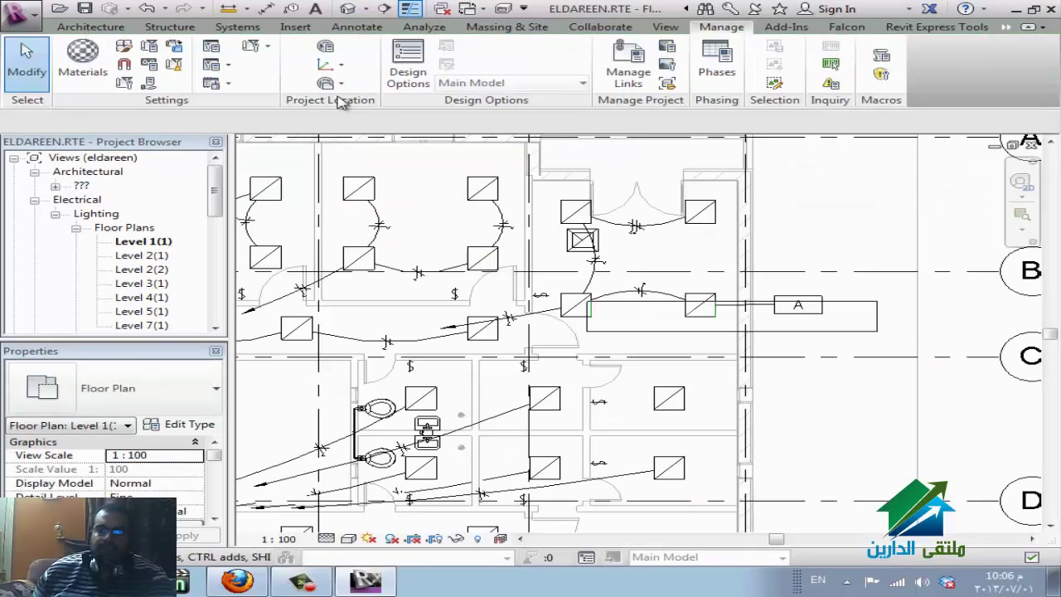
# - In Fill Patterns, try aligning Beton with the element and browsing for an import, then cancel
pyautogui.click(269, 47)
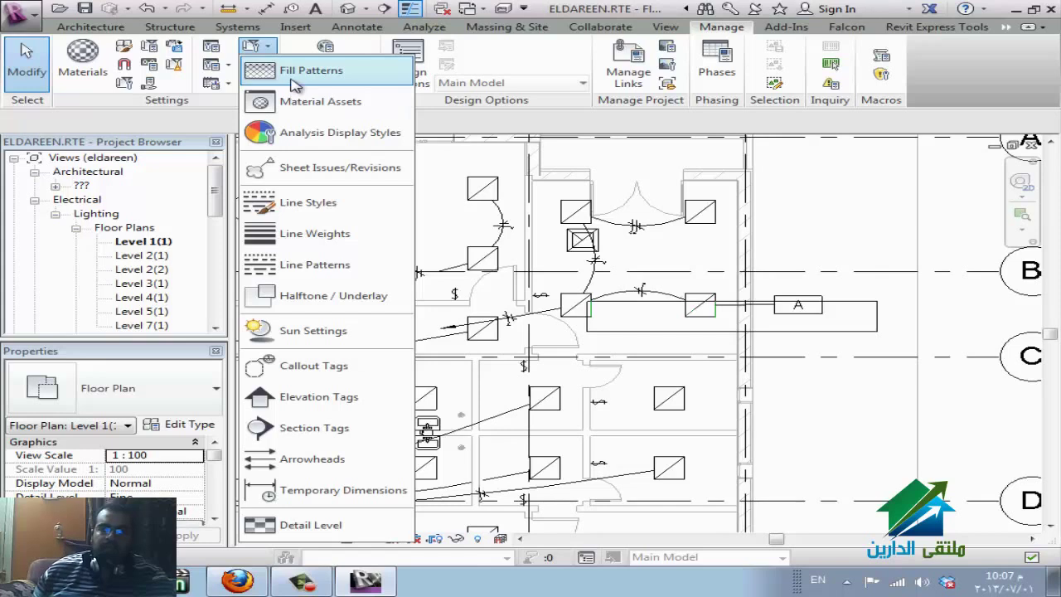
pyautogui.click(291, 78)
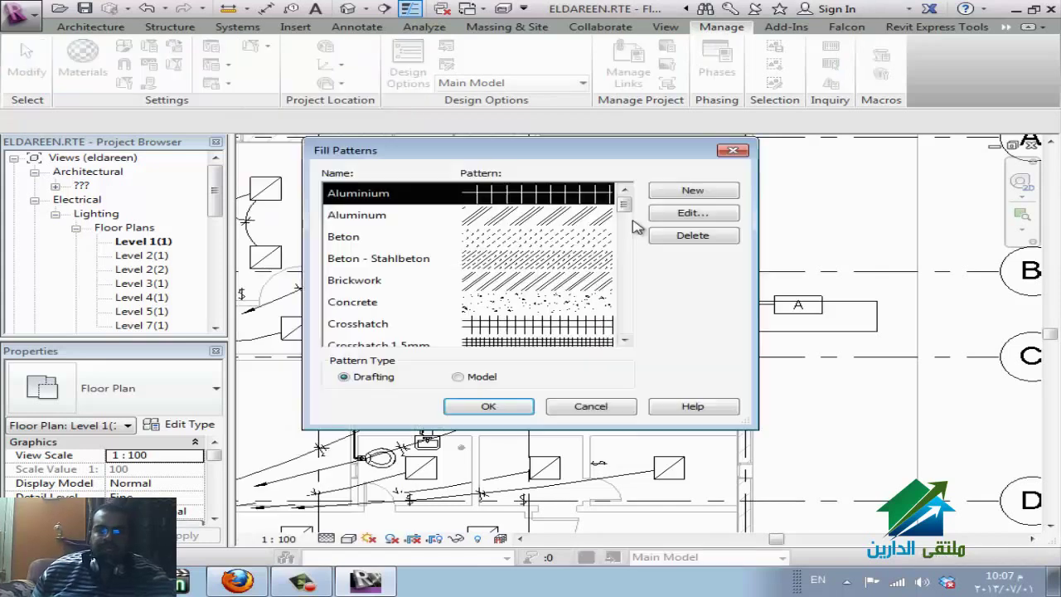
pyautogui.click(428, 241)
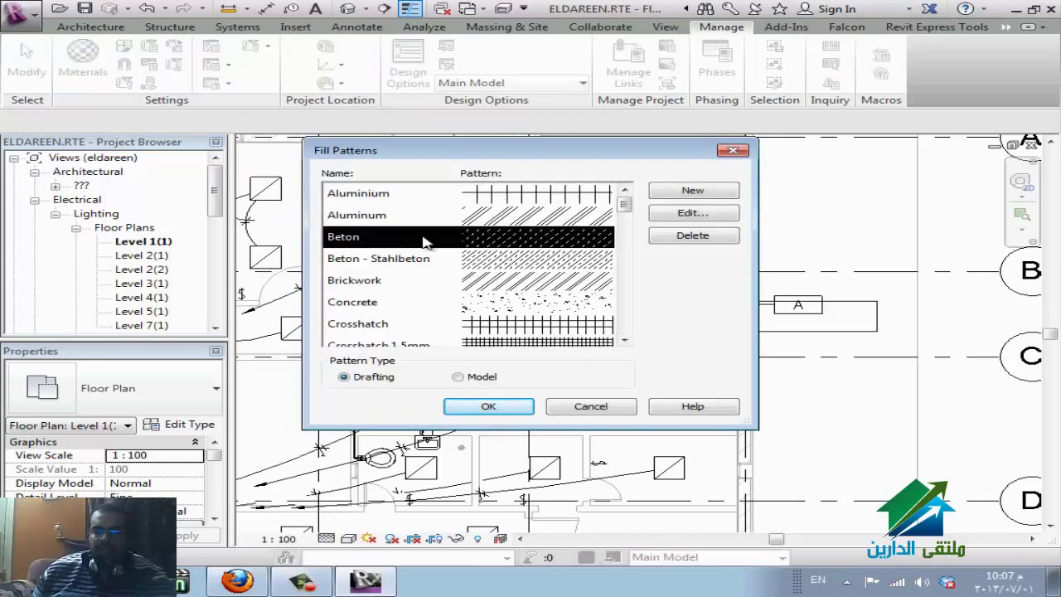
pyautogui.click(690, 216)
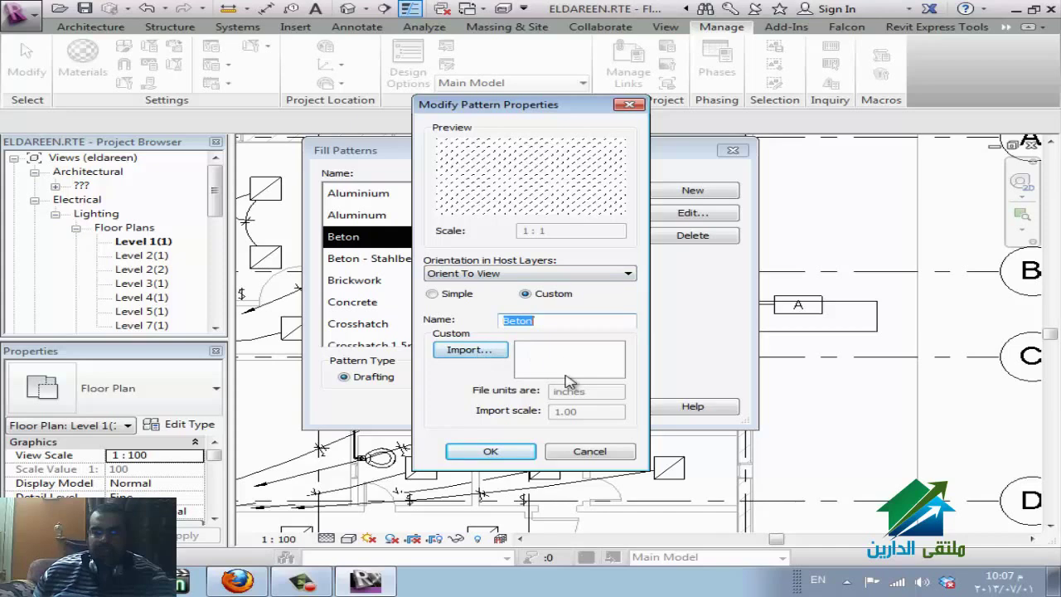
pyautogui.click(508, 273)
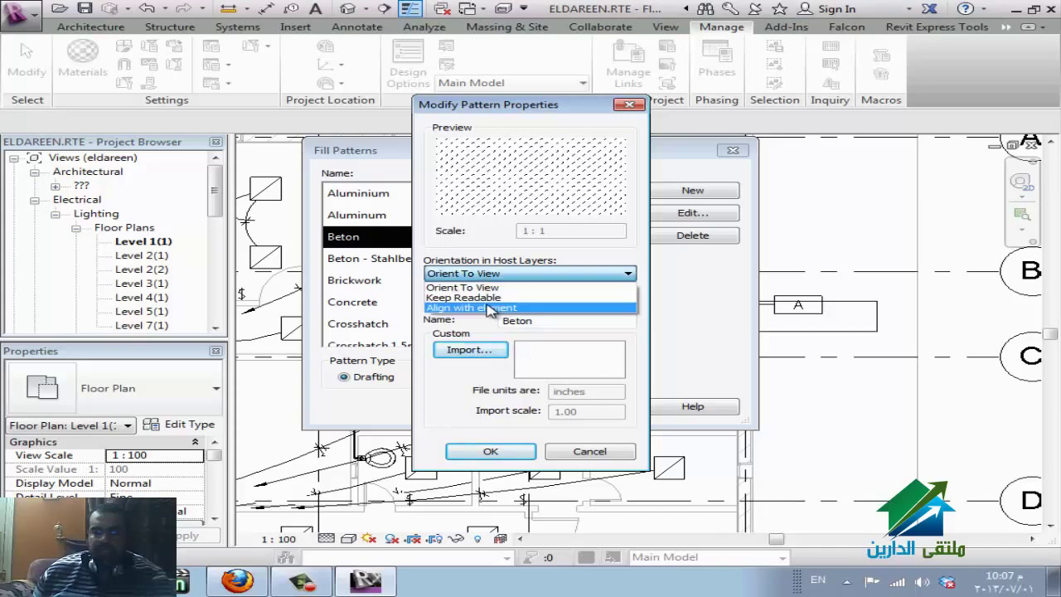
pyautogui.click(495, 306)
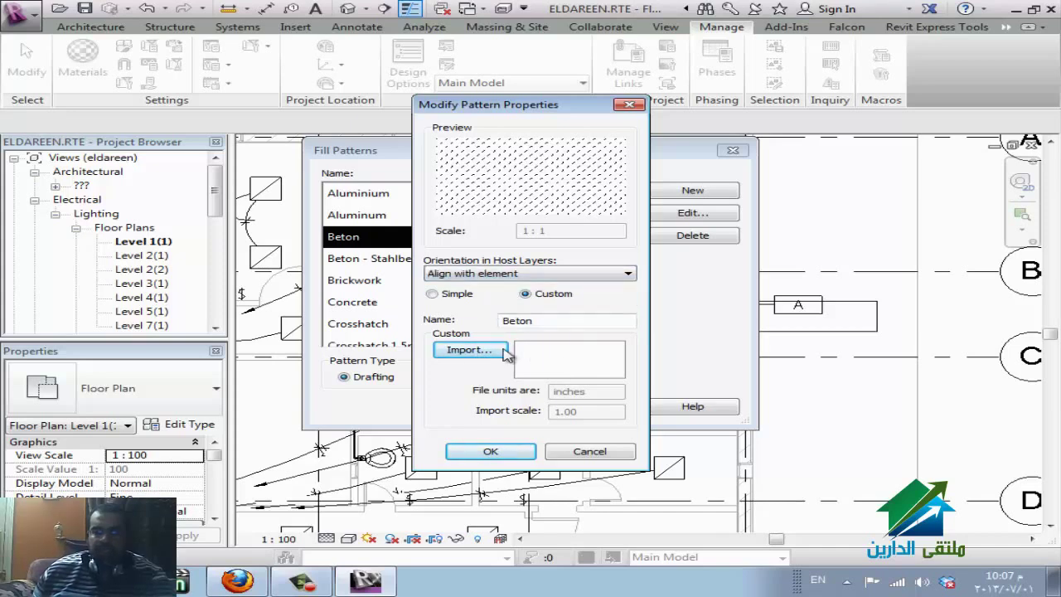
pyautogui.click(469, 350)
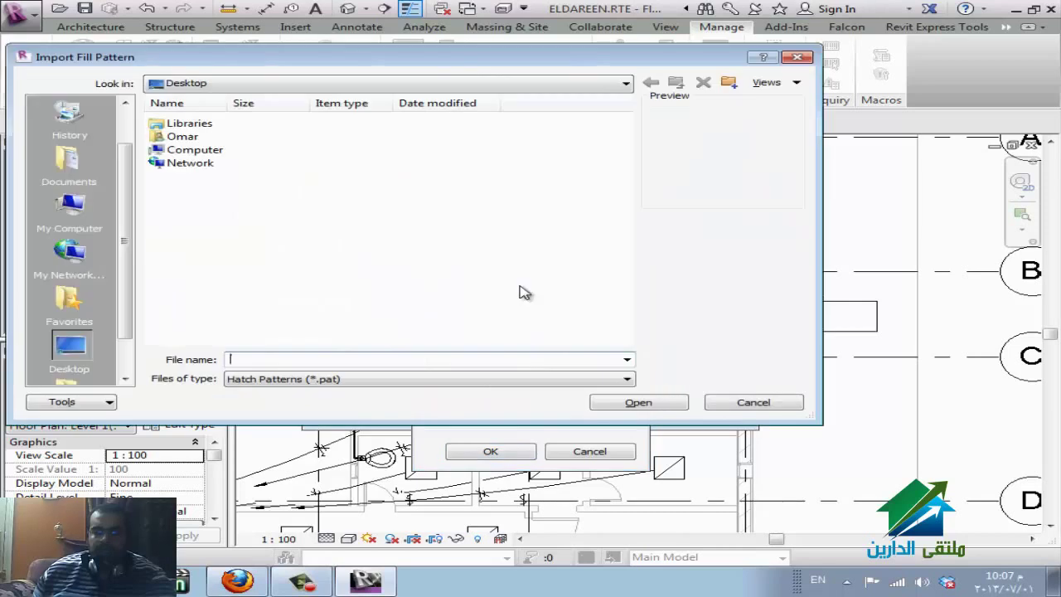
pyautogui.click(773, 404)
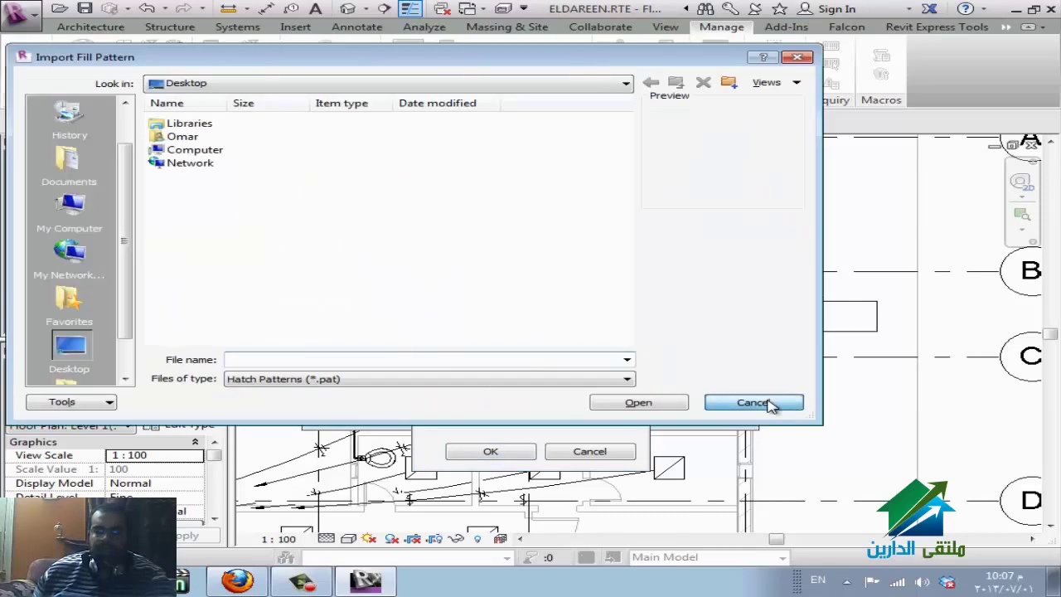
pyautogui.click(585, 450)
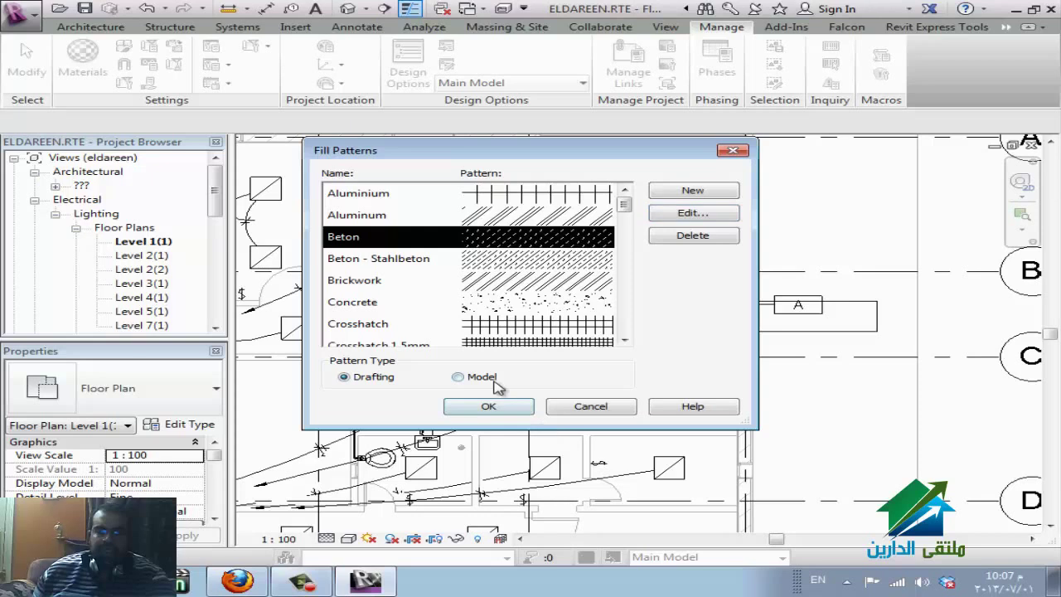
# - Try angle 45 and spacing 50 on the model 100mm Squares pattern, then cancel out of Fill Patterns
pyautogui.scroll(4, 489, 283)
pyautogui.click(534, 217)
pyautogui.click(690, 213)
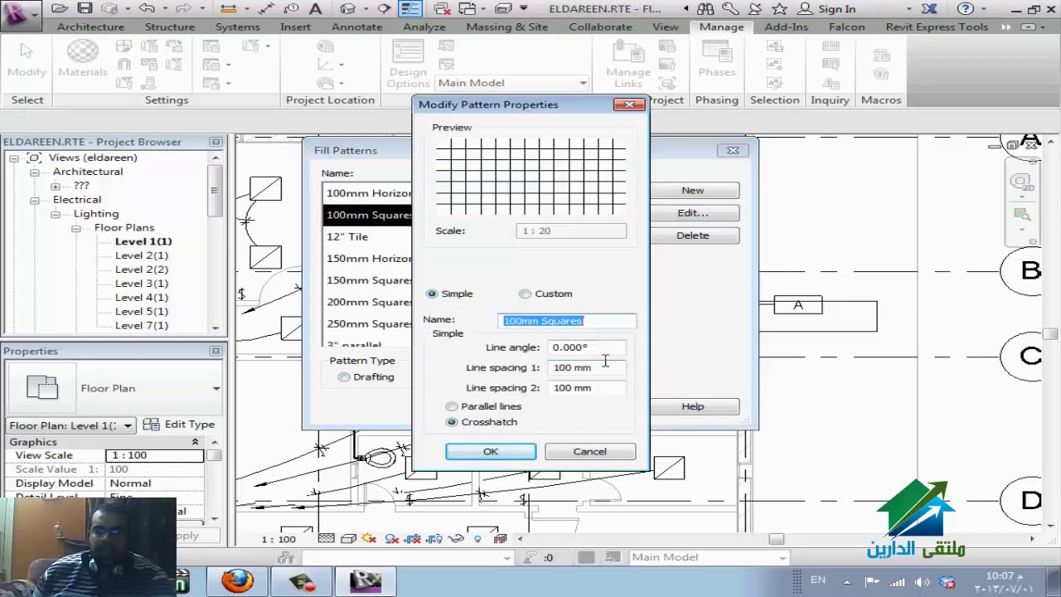
pyautogui.press('Tab')
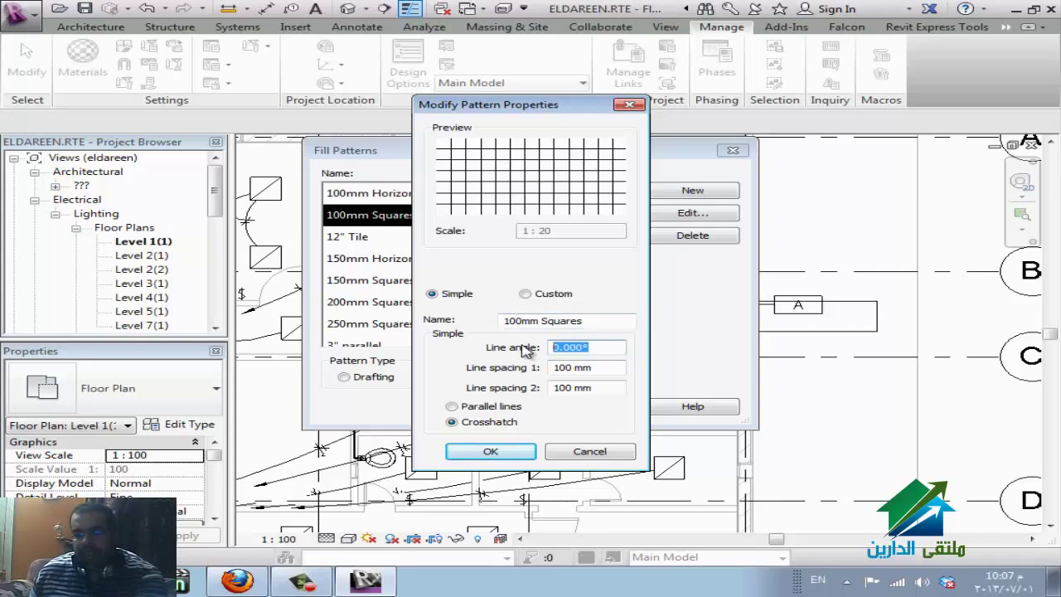
pyautogui.write('45')
pyautogui.press('Tab')
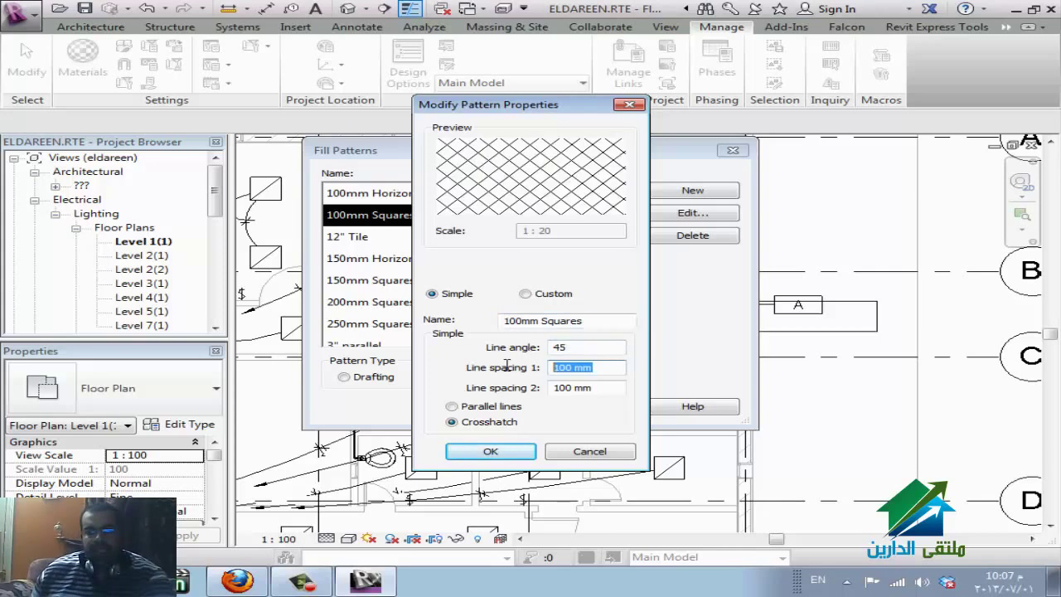
pyautogui.write('50')
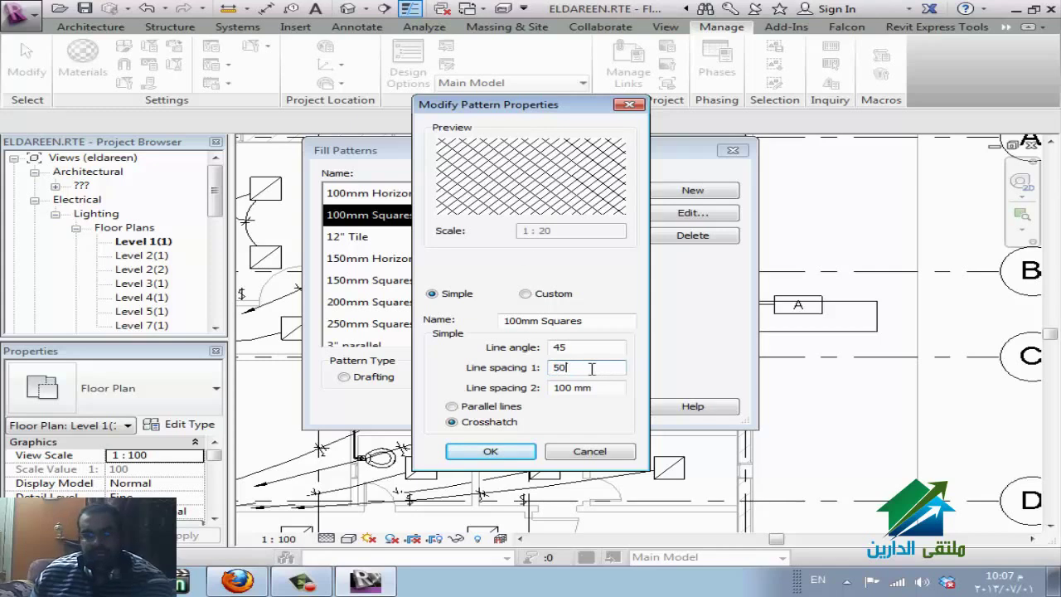
pyautogui.click(583, 451)
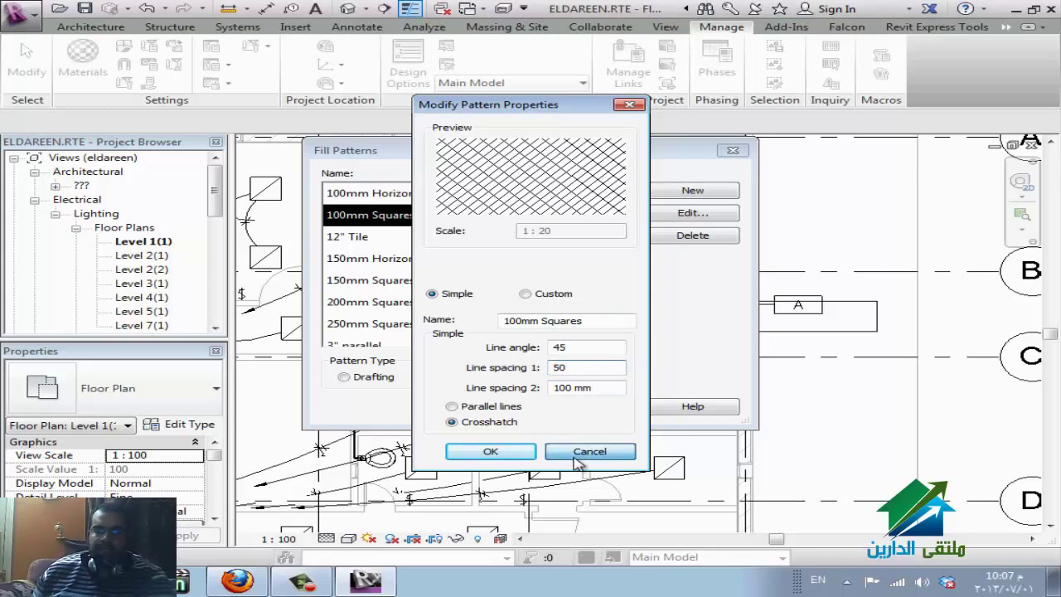
pyautogui.click(594, 406)
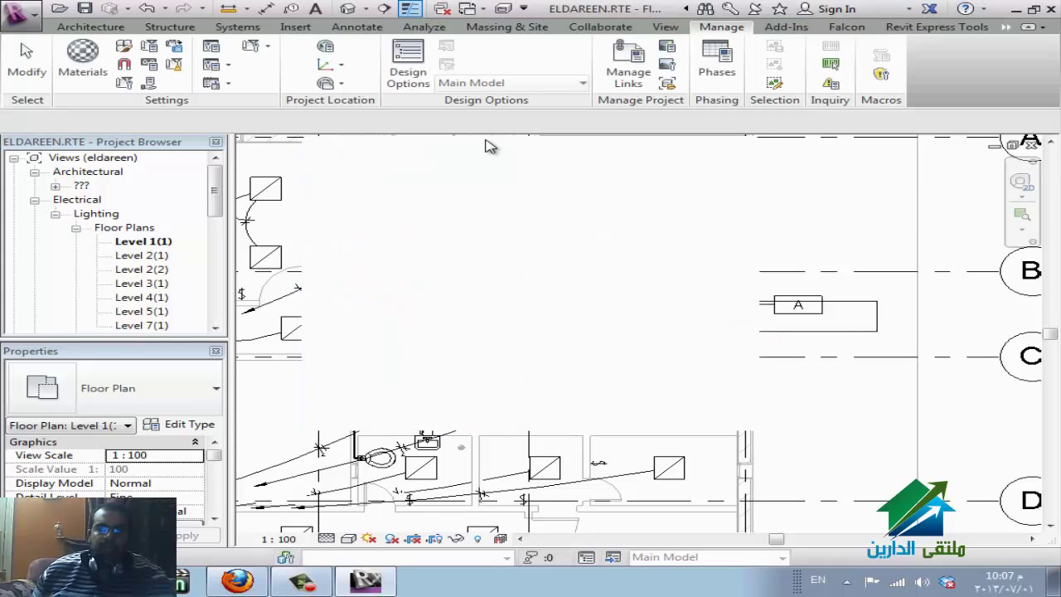
pyautogui.click(253, 47)
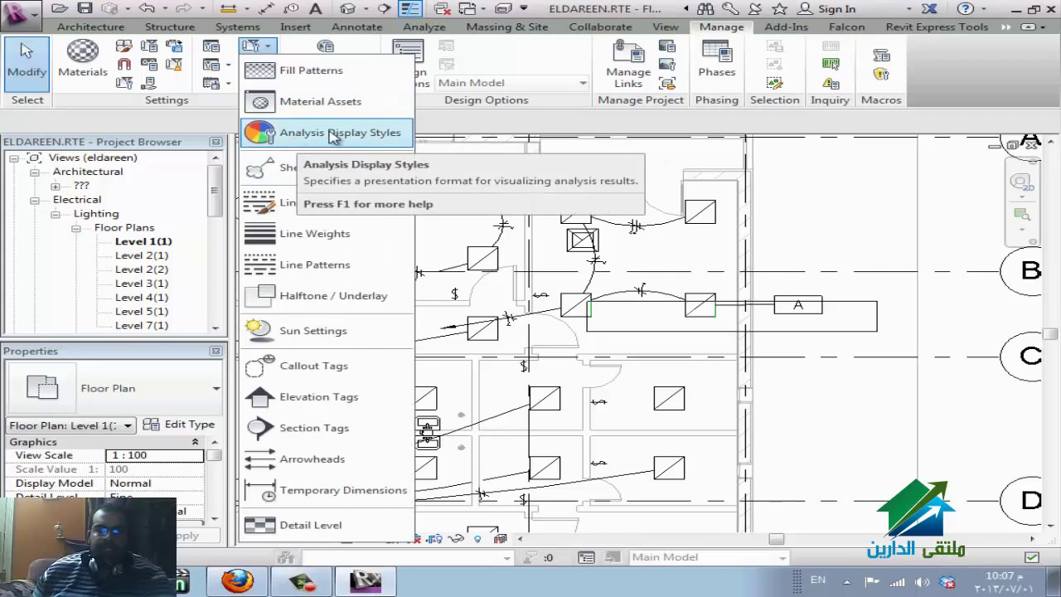
pyautogui.click(332, 135)
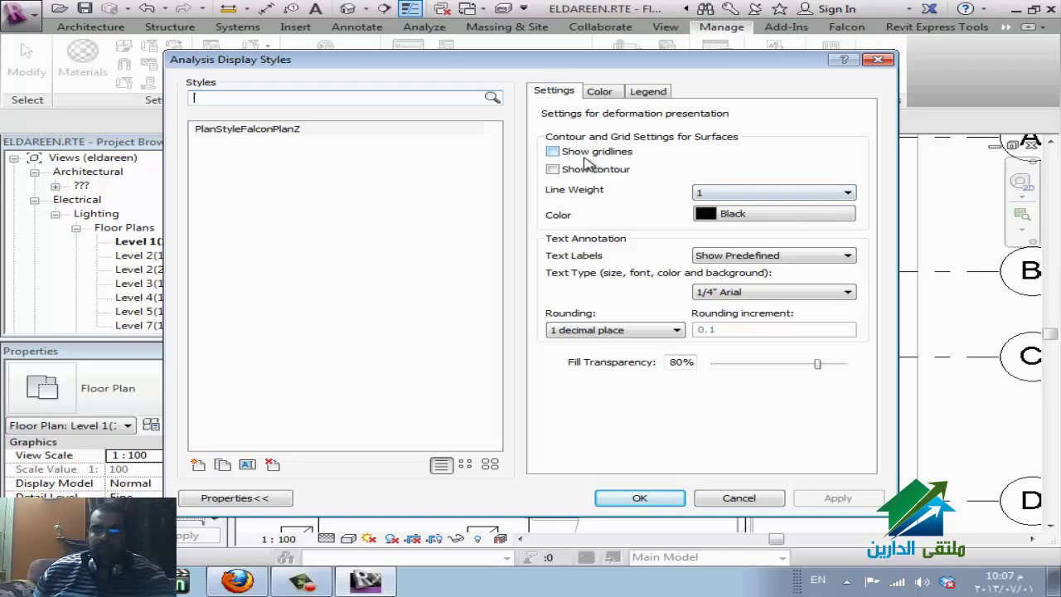
pyautogui.click(621, 153)
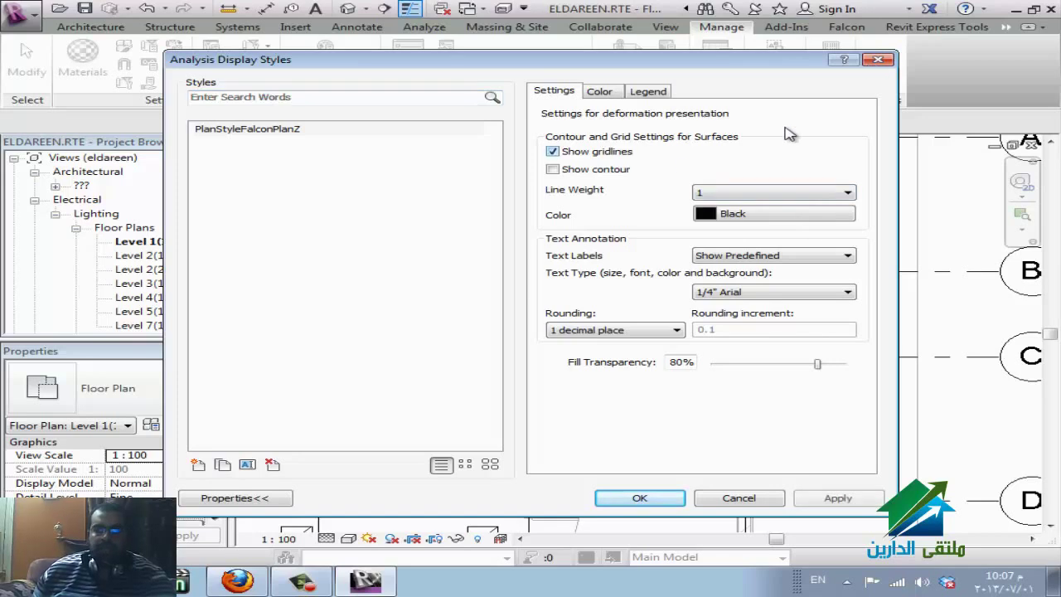
pyautogui.click(877, 63)
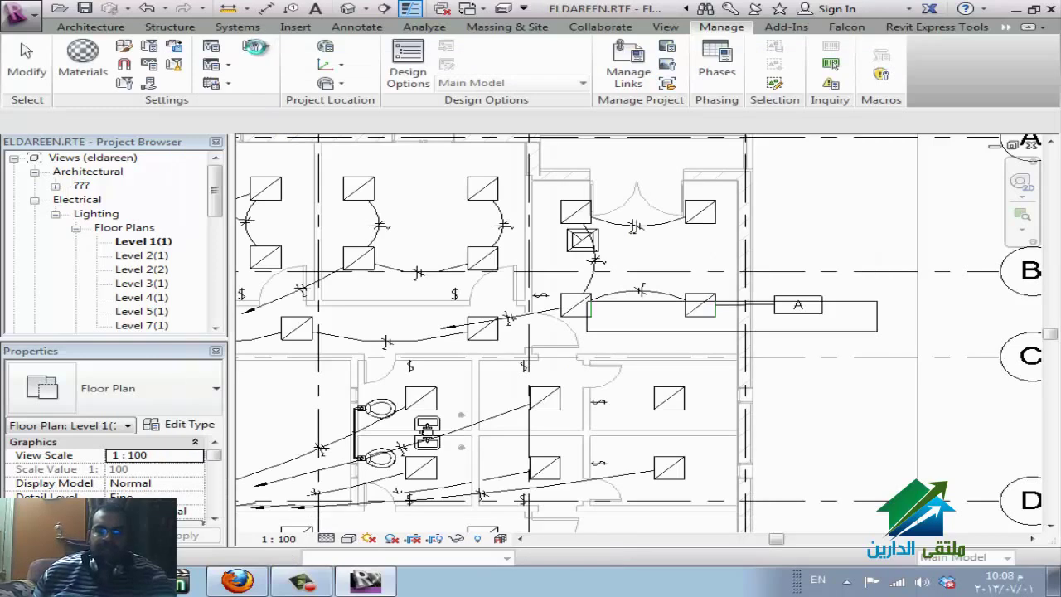
pyautogui.click(251, 45)
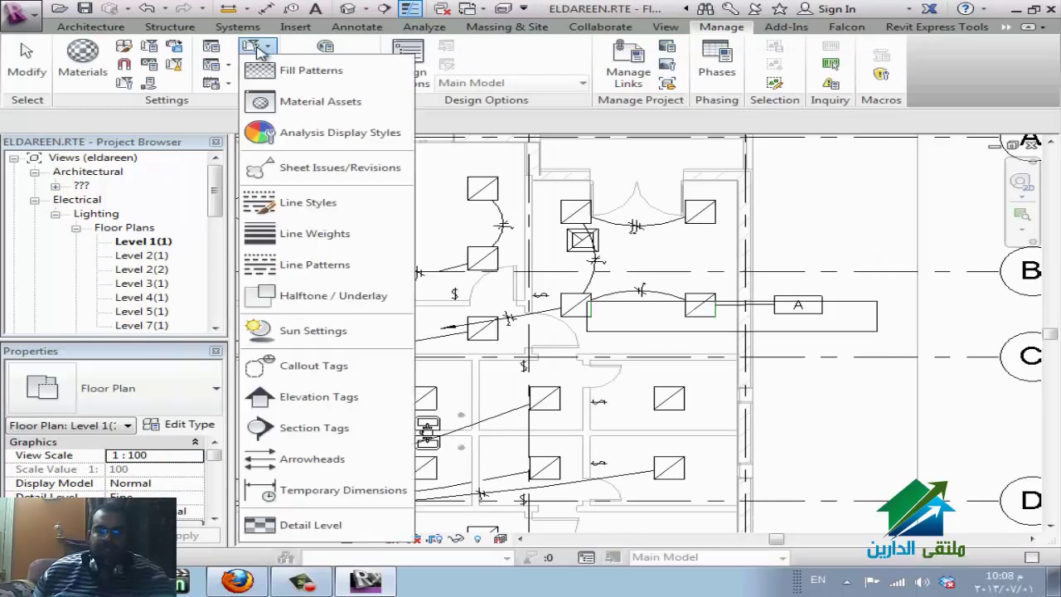
# - Open Line Styles, expand the Lines category and locate the Mech Hidden style
pyautogui.click(332, 207)
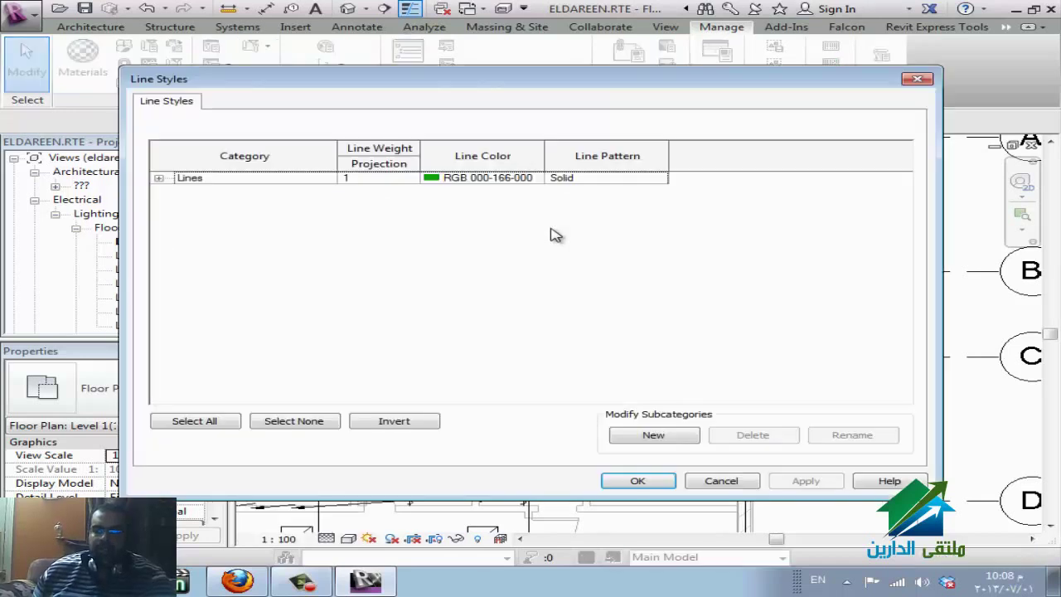
pyautogui.click(159, 178)
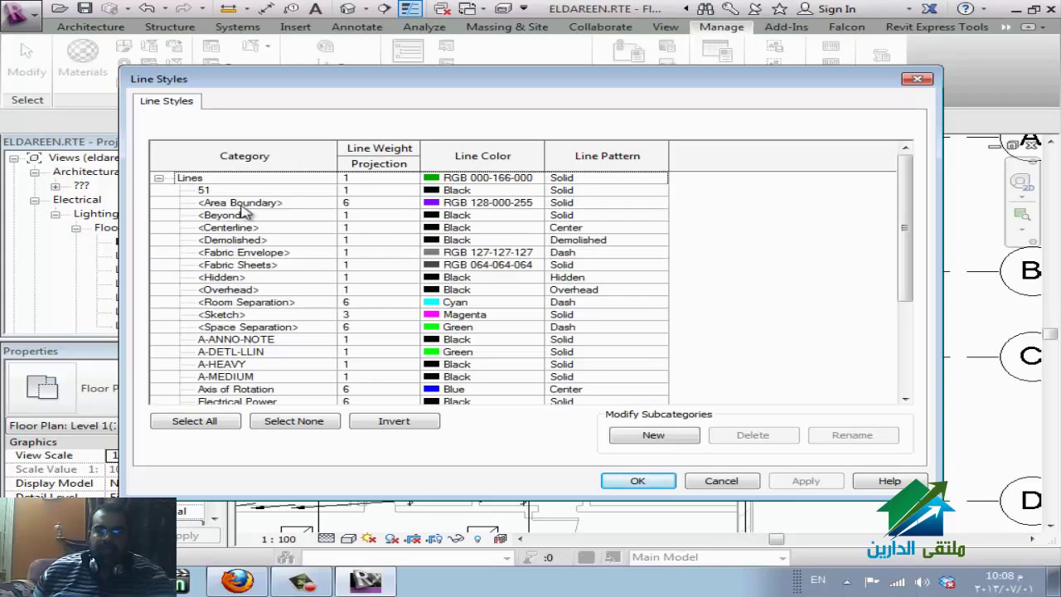
pyautogui.click(265, 389)
pyautogui.scroll(-2, 267, 390)
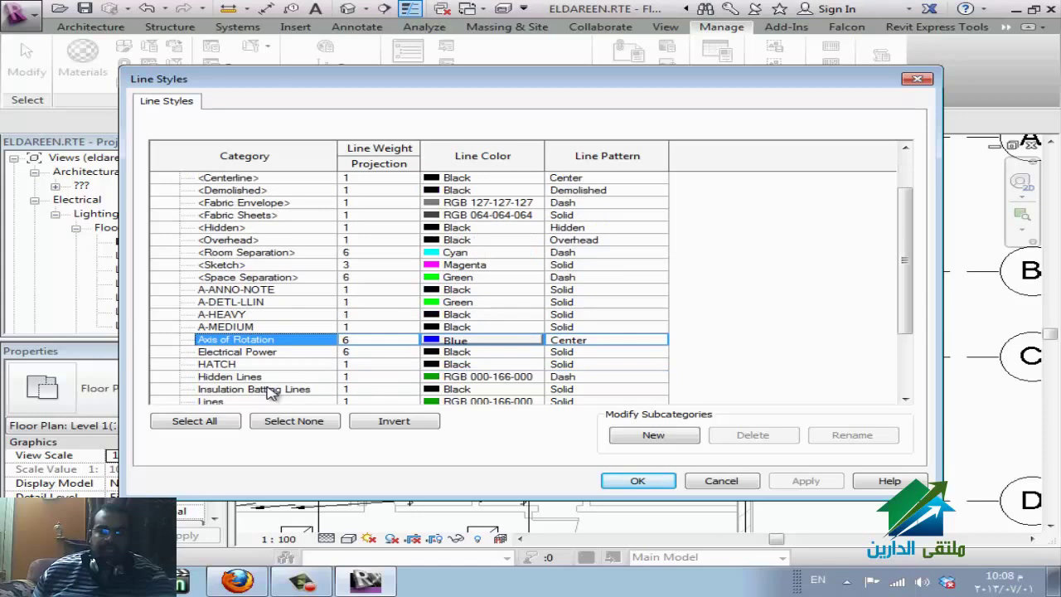
pyautogui.scroll(-1, 266, 389)
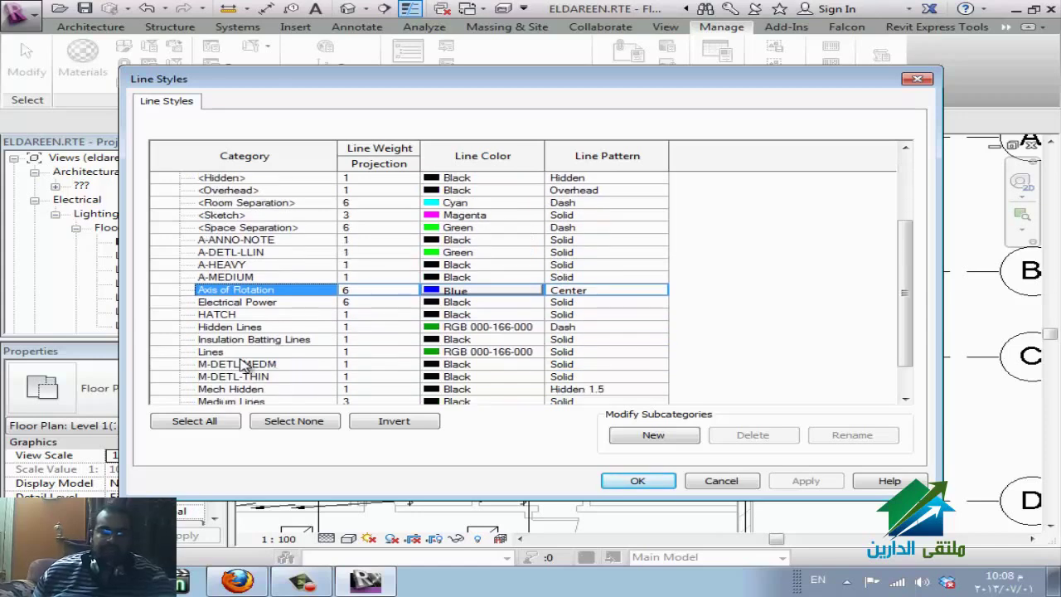
pyautogui.click(251, 366)
pyautogui.scroll(-1, 257, 370)
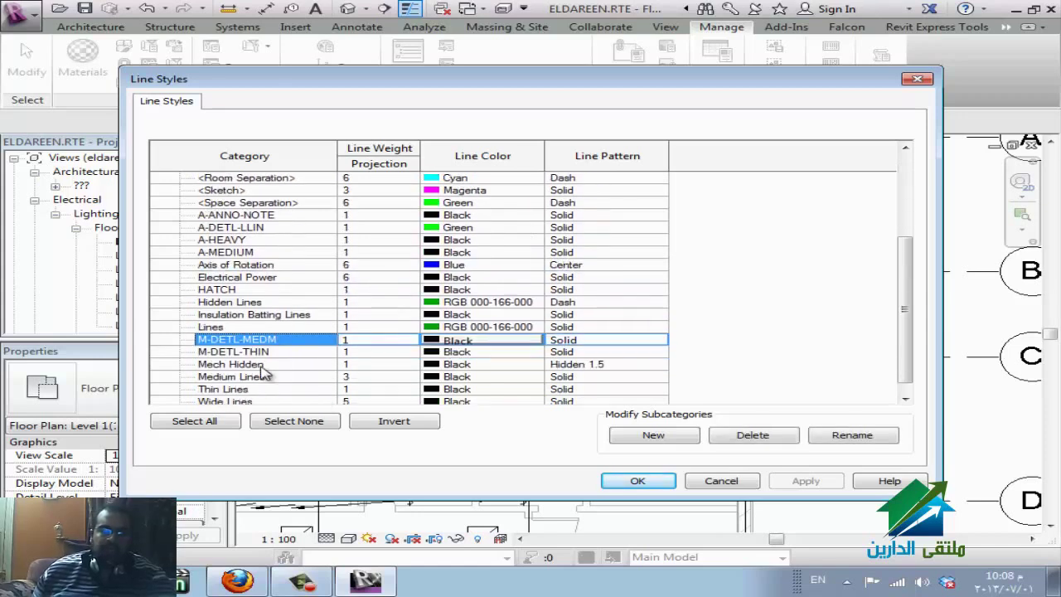
pyautogui.click(274, 365)
pyautogui.scroll(-1, 278, 371)
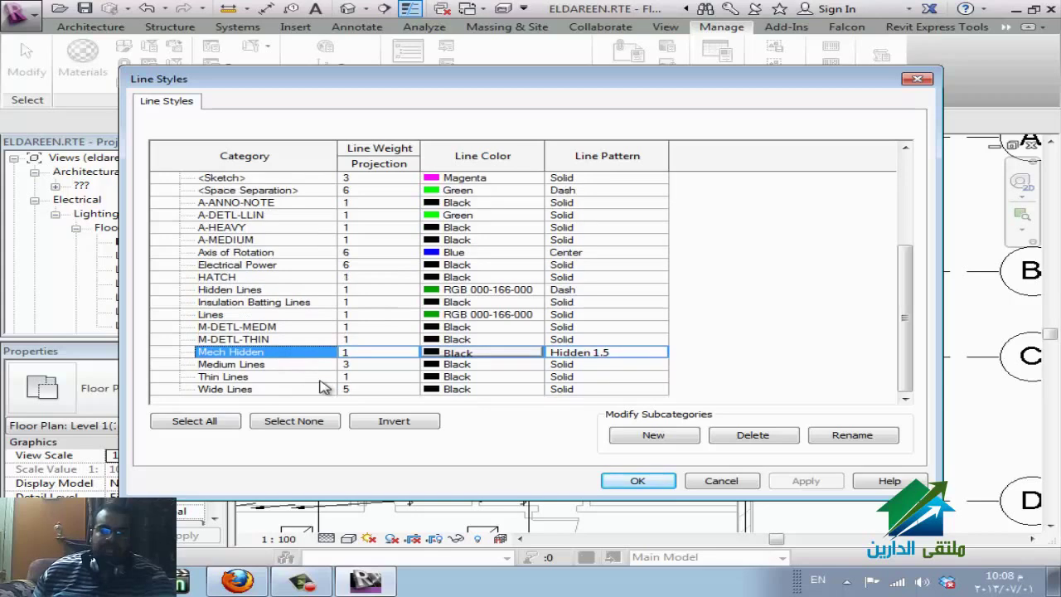
# - Give Mech Hidden line weight 2 and a Blue colour, then confirm Line Styles
pyautogui.click(380, 353)
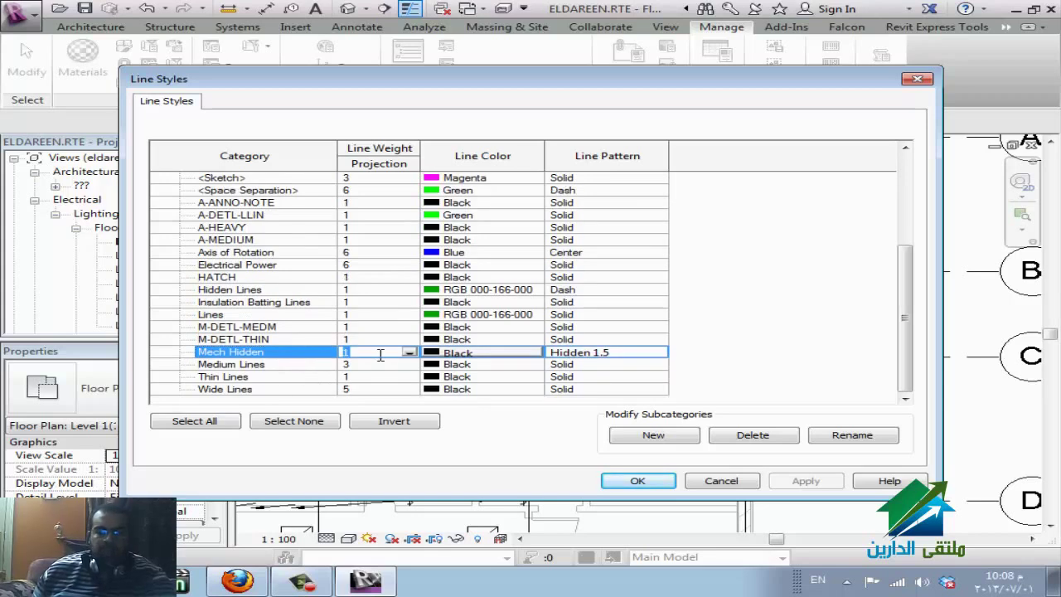
pyautogui.write('2')
pyautogui.click(475, 357)
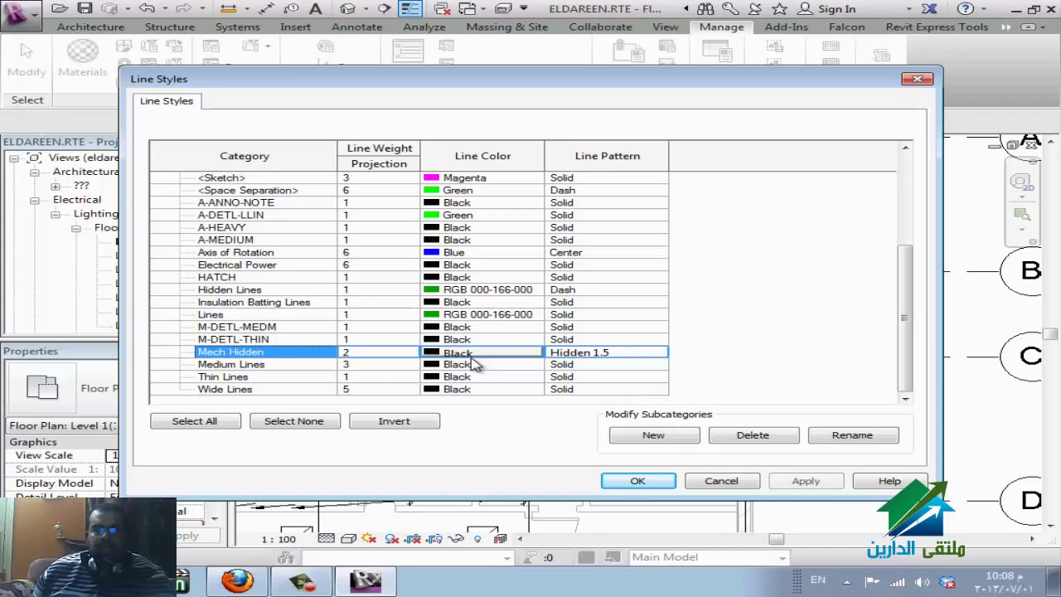
pyautogui.click(480, 362)
pyautogui.click(449, 300)
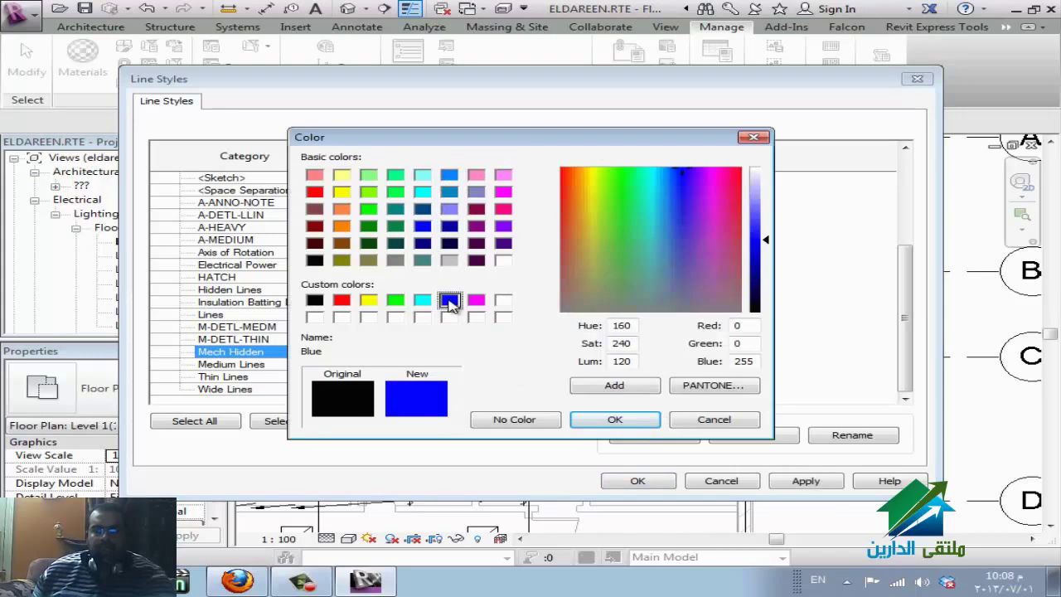
pyautogui.click(613, 417)
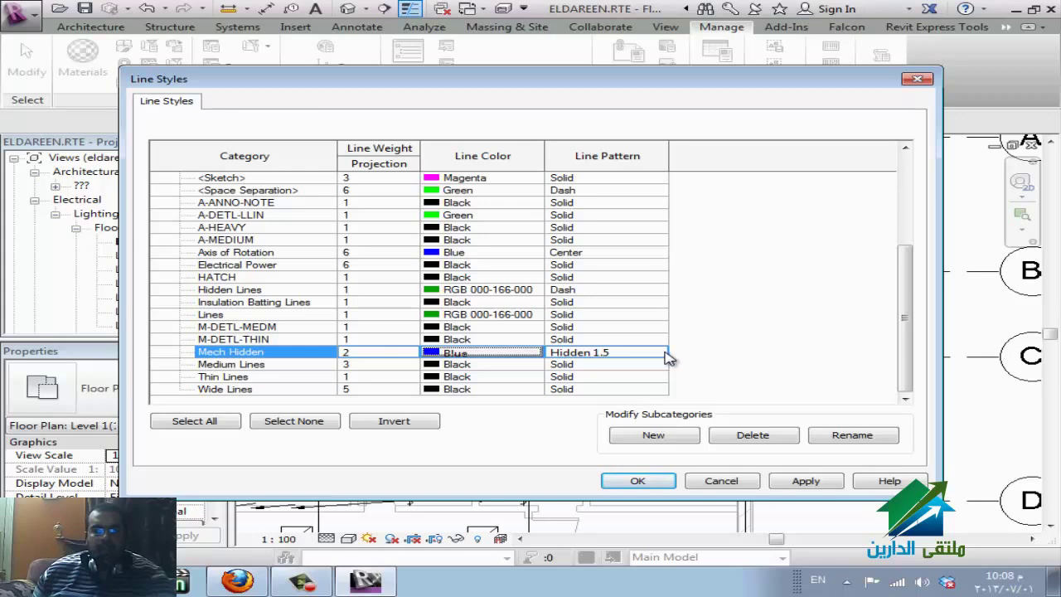
pyautogui.click(655, 482)
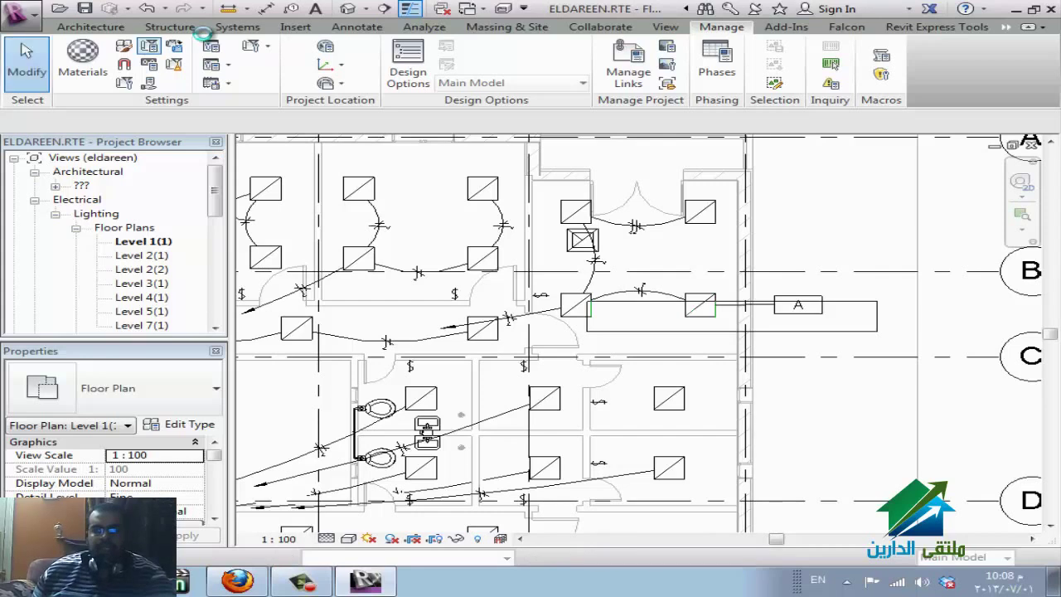
# - Draw a Mech Hidden detail line from near grid D up toward grid C
pyautogui.click(364, 28)
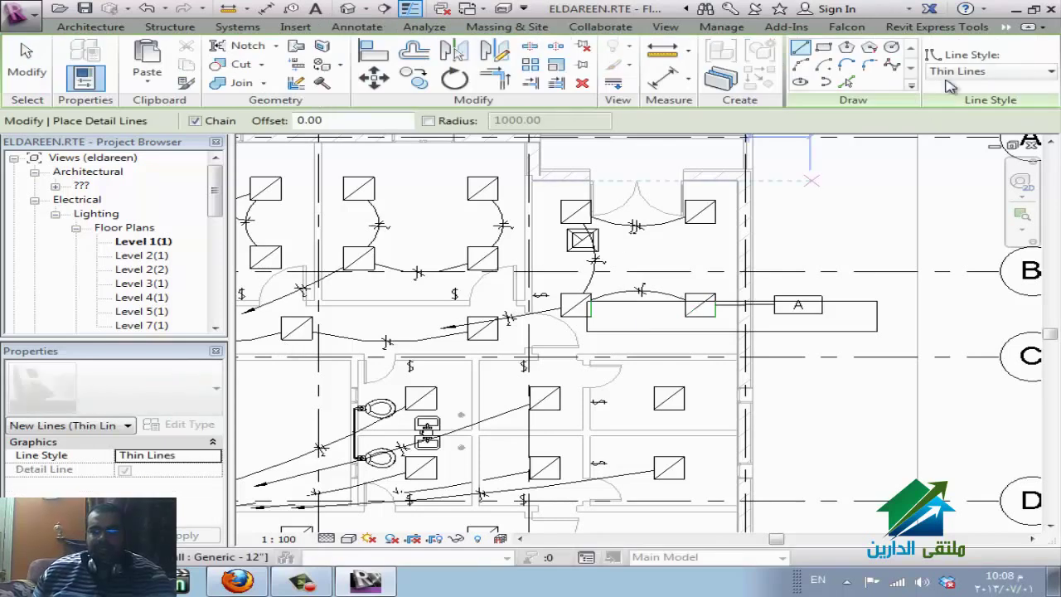
pyautogui.click(959, 73)
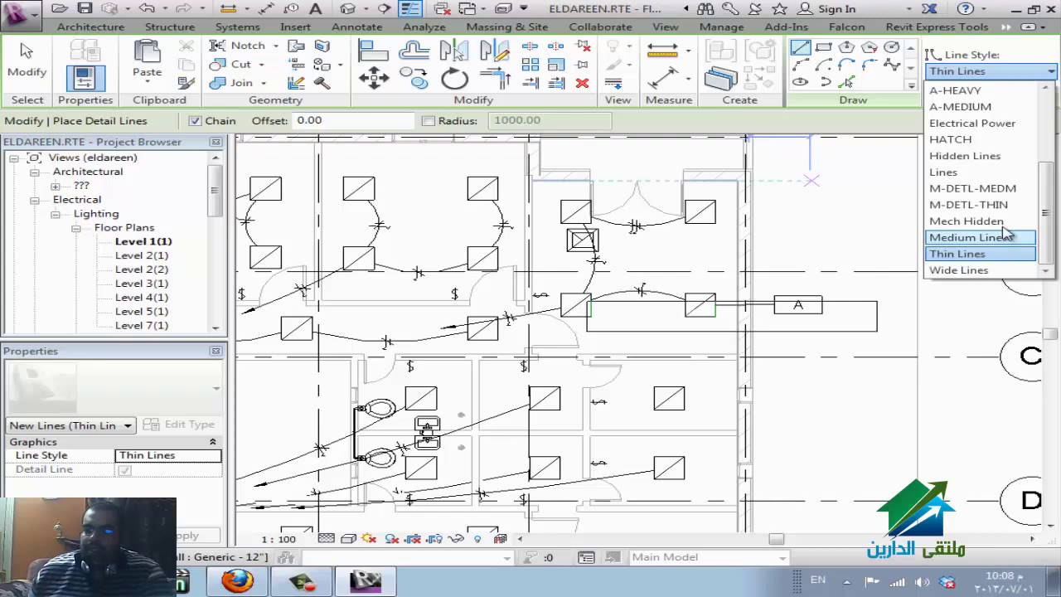
pyautogui.click(966, 221)
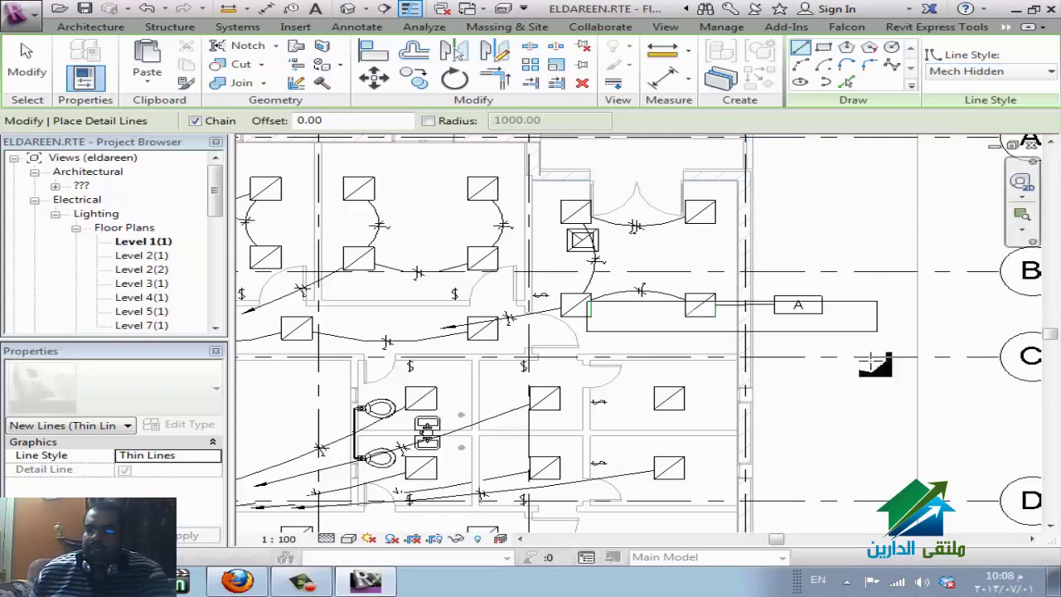
pyautogui.click(779, 503)
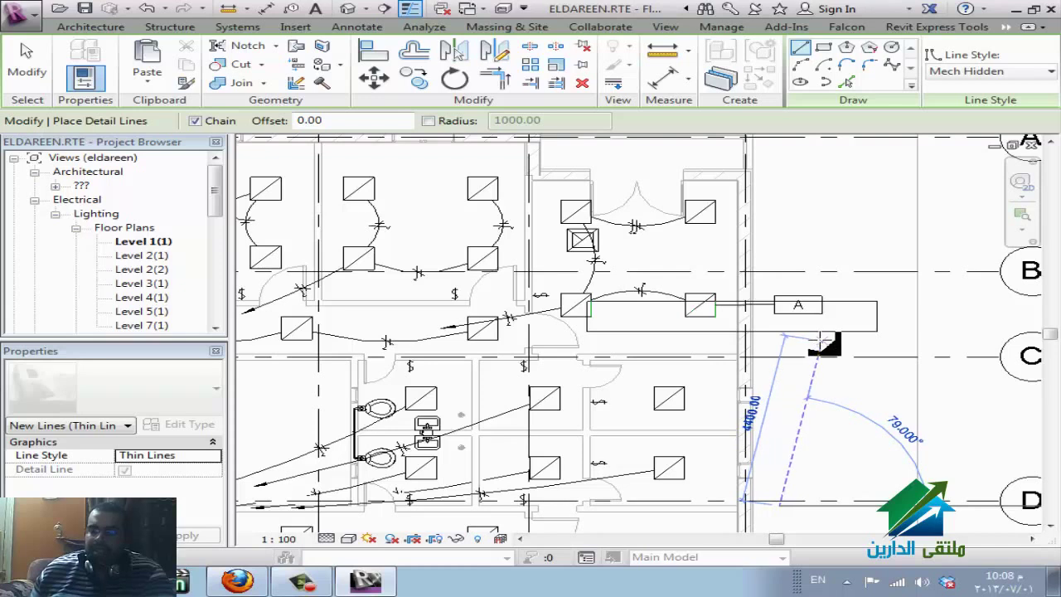
pyautogui.click(862, 335)
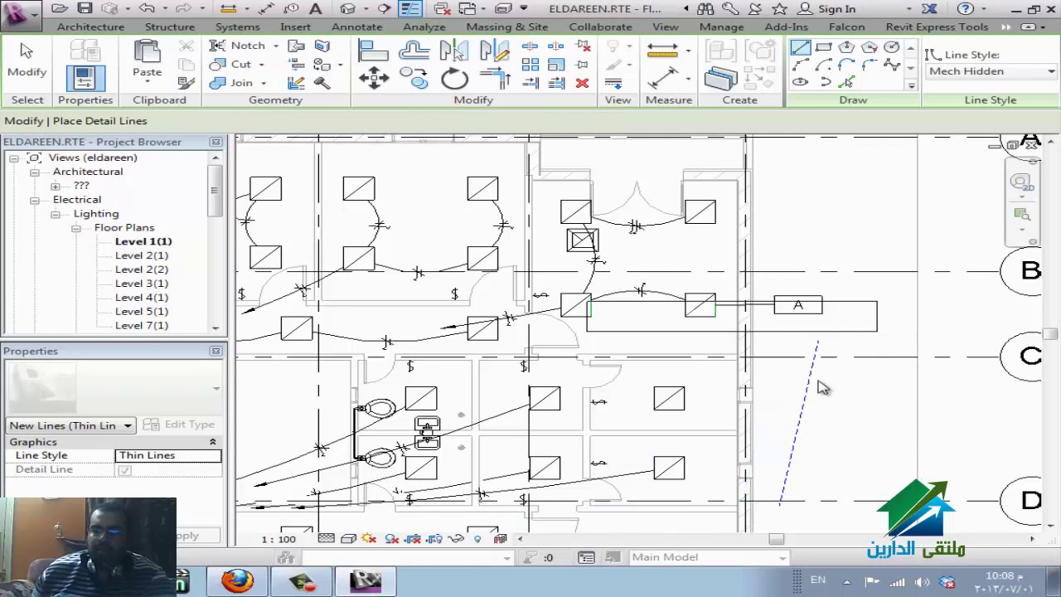
pyautogui.scroll(3, 839, 361)
pyautogui.scroll(2, 841, 361)
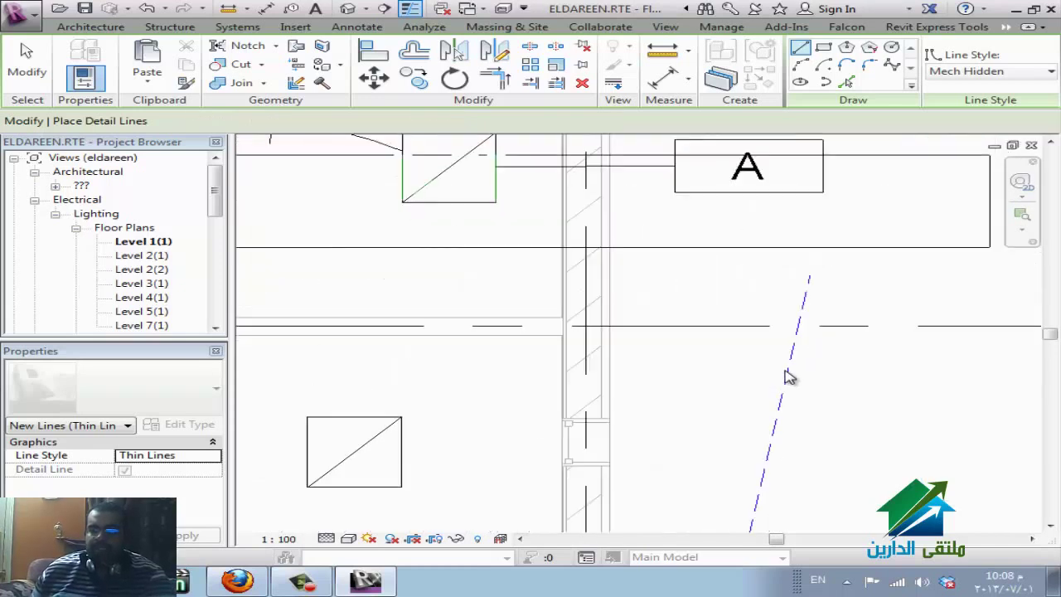
pyautogui.press('Escape')
pyautogui.press('Escape')
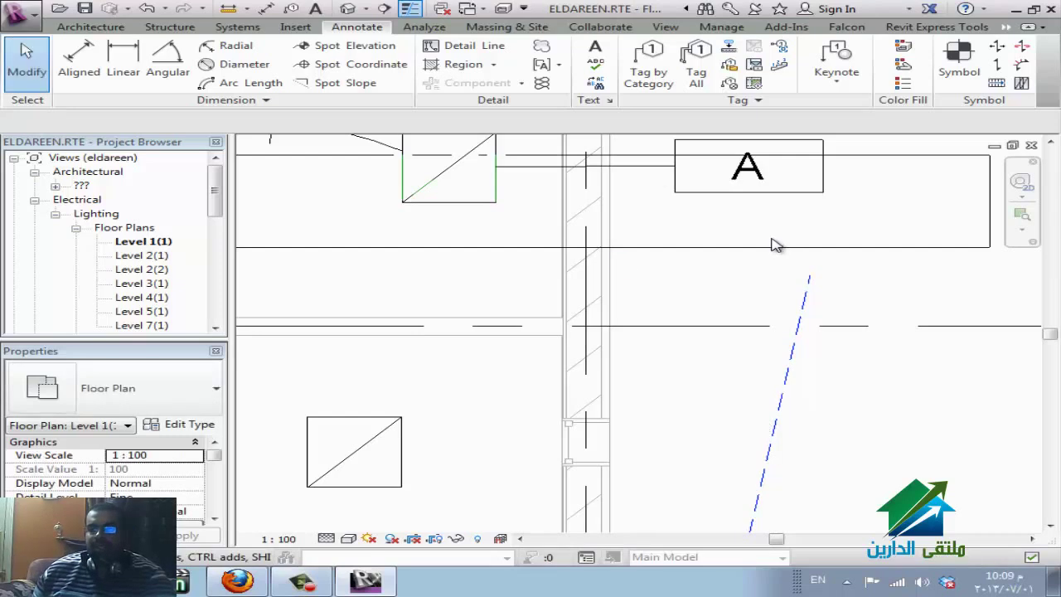
# - Review the model Line Weights table and cancel without changes
pyautogui.click(645, 73)
pyautogui.click(725, 33)
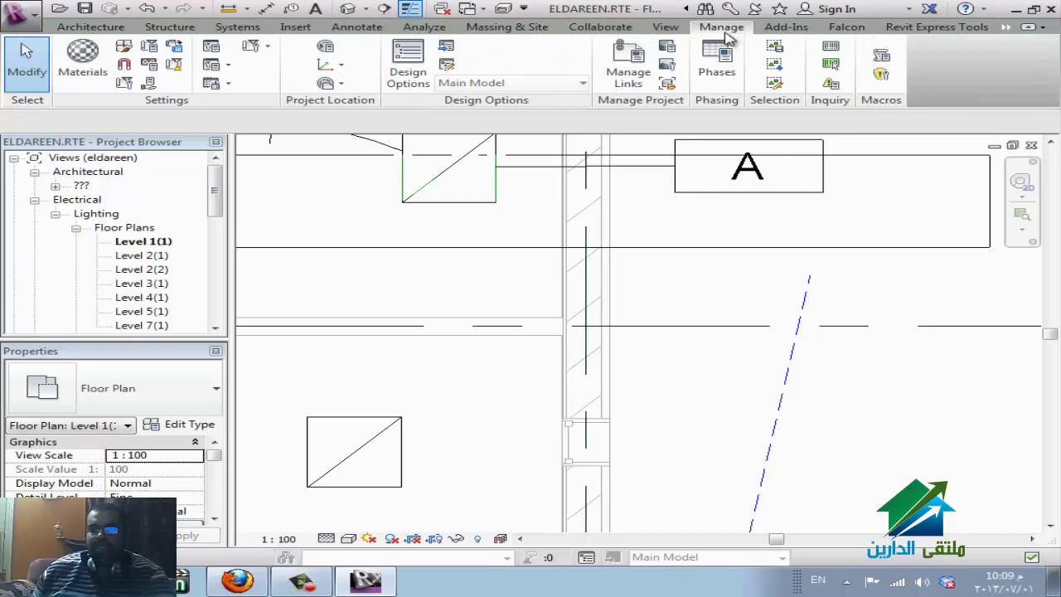
pyautogui.click(271, 48)
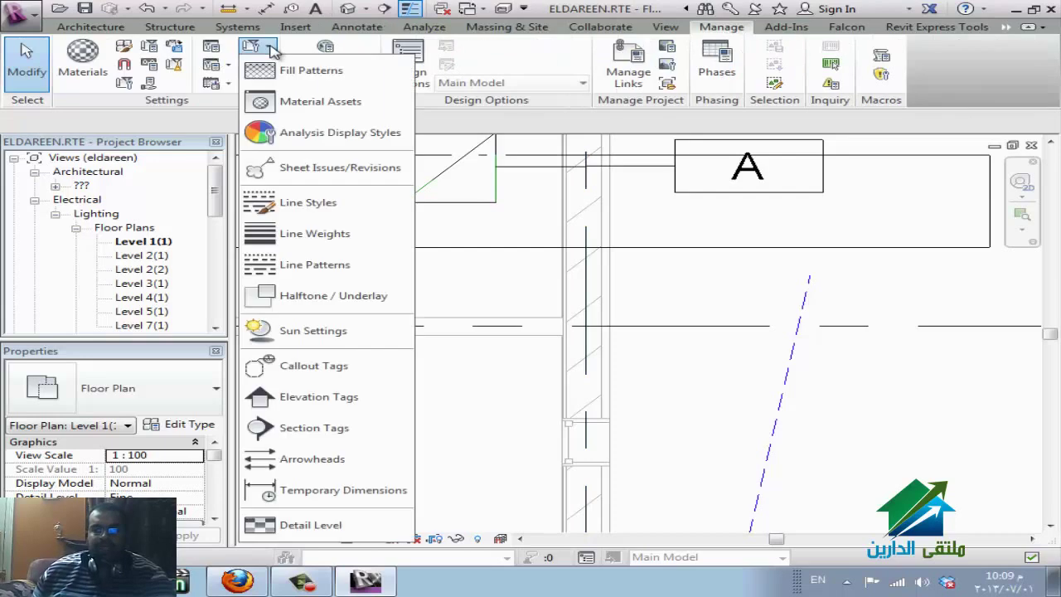
pyautogui.click(366, 241)
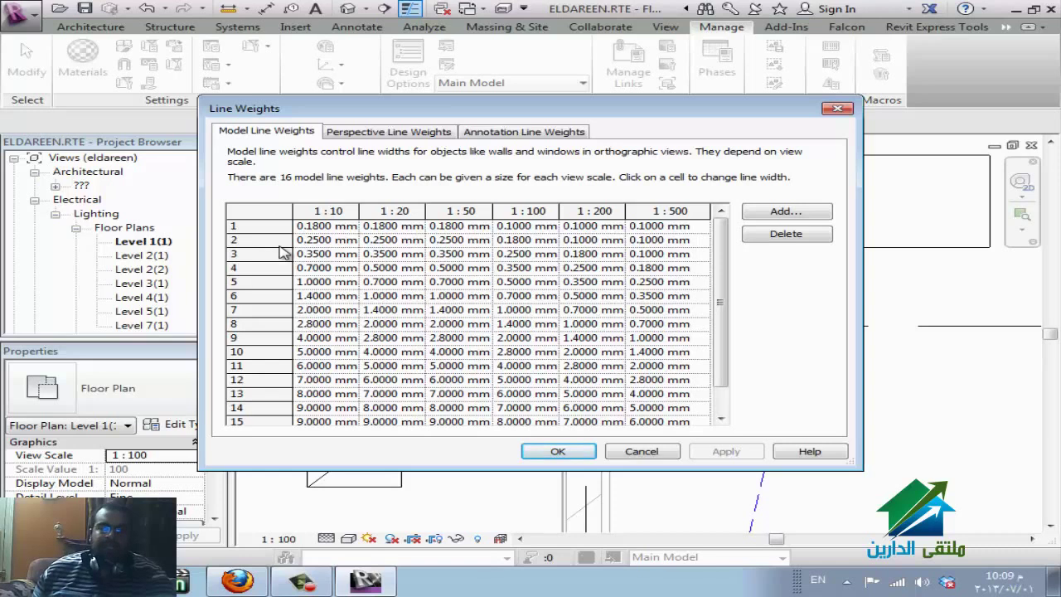
pyautogui.click(651, 458)
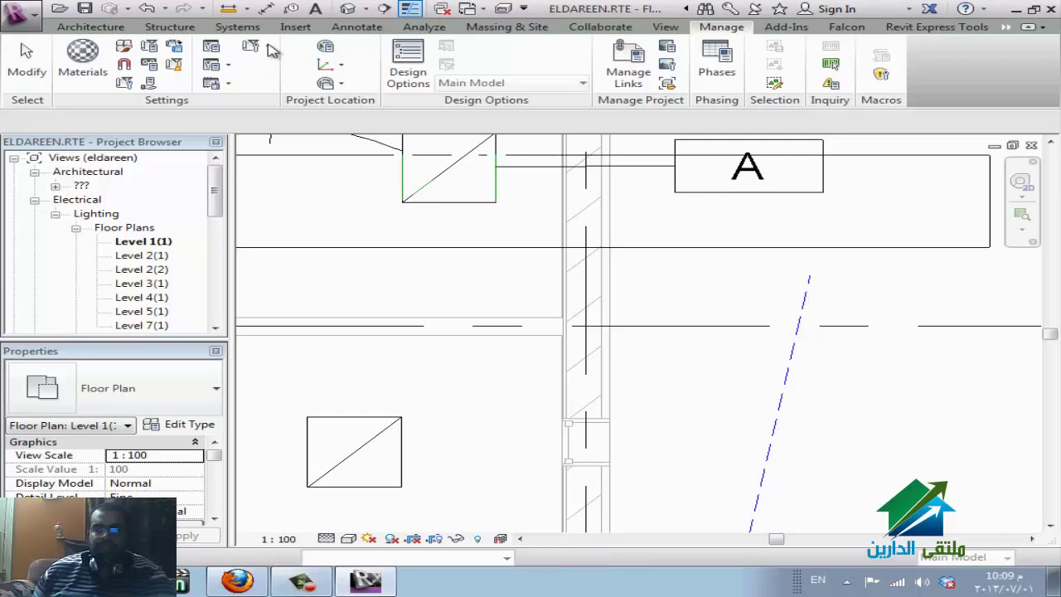
# - Reopen Line Weights for another look, close it, and bring up the Additional Settings list
pyautogui.click(269, 50)
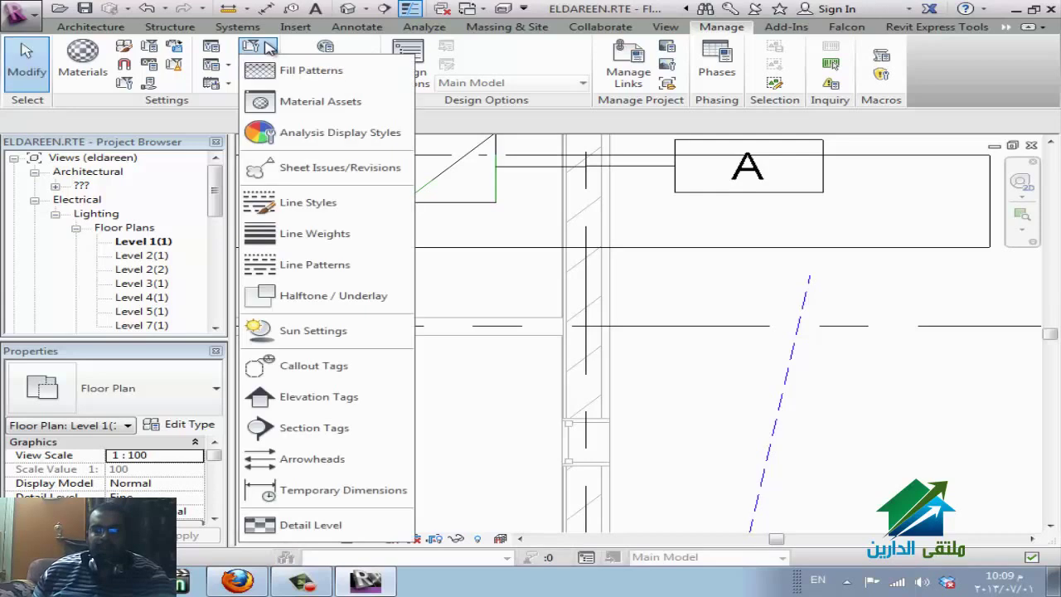
pyautogui.click(298, 233)
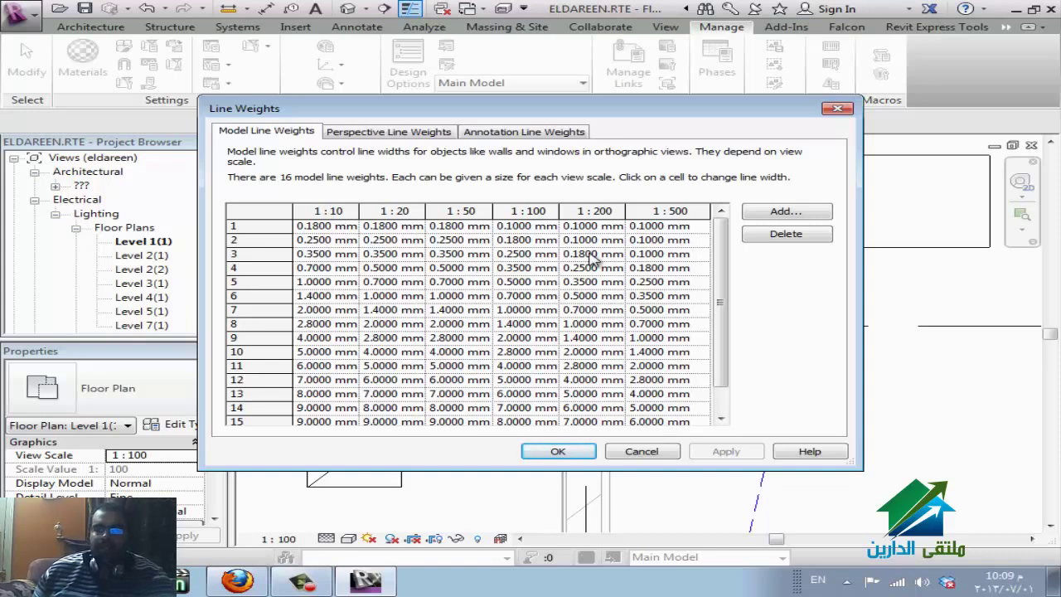
pyautogui.press('Escape')
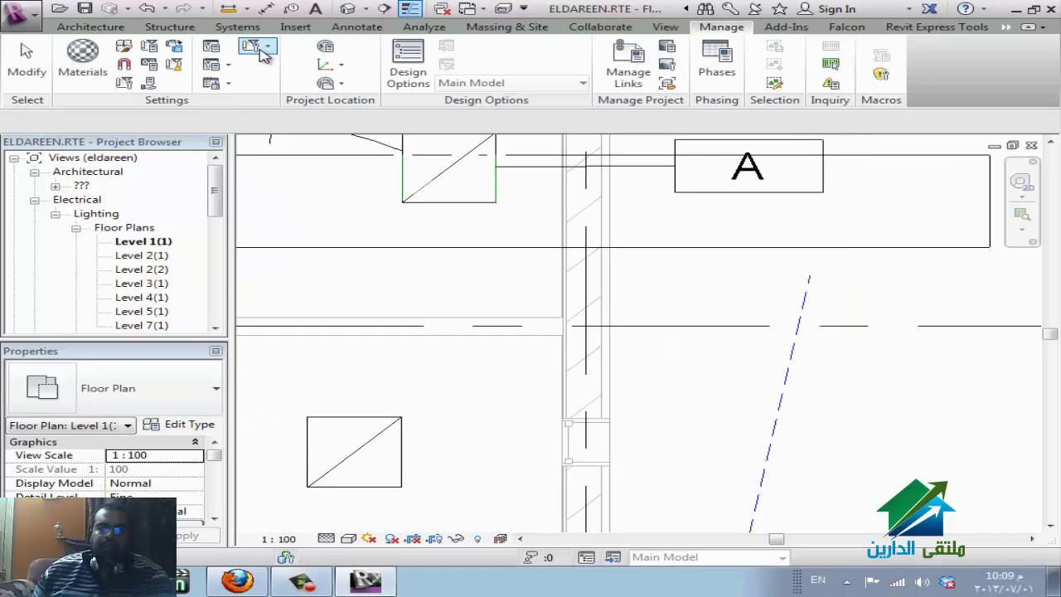
pyautogui.click(258, 47)
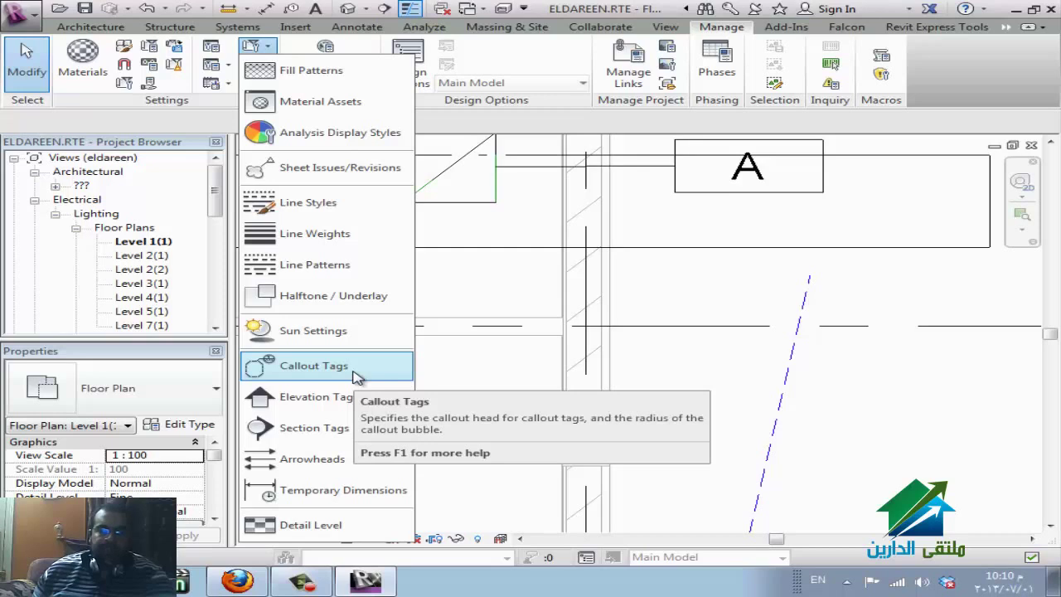
pyautogui.click(418, 300)
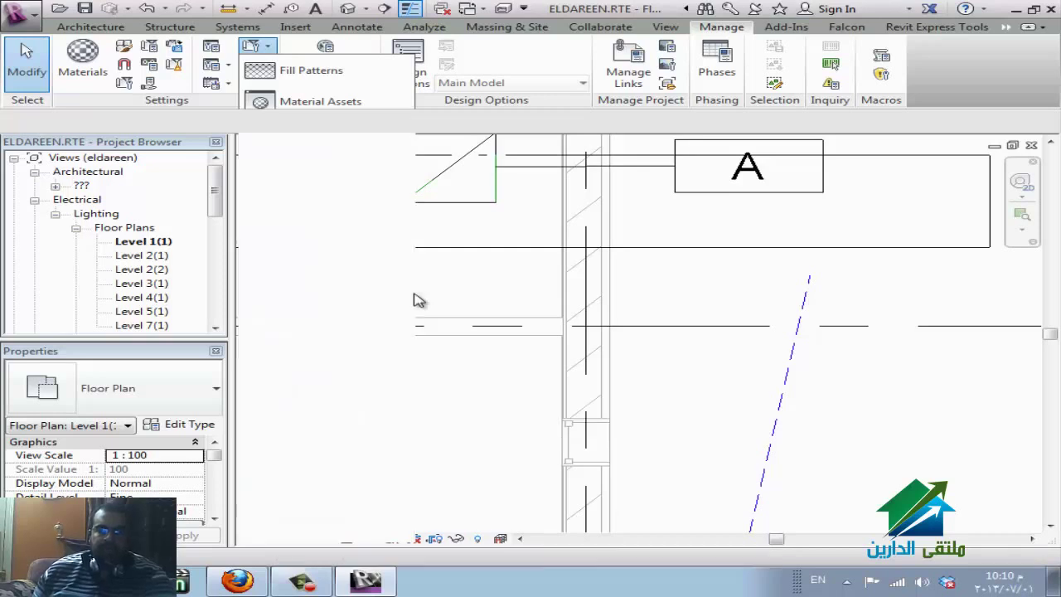
pyautogui.click(845, 209)
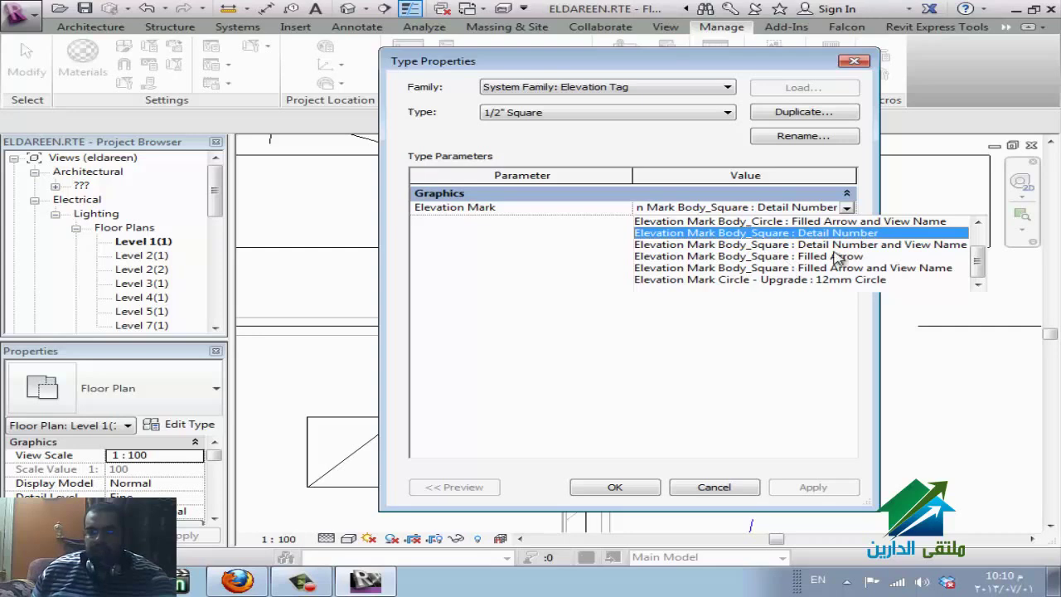
pyautogui.click(670, 233)
pyautogui.press('Return')
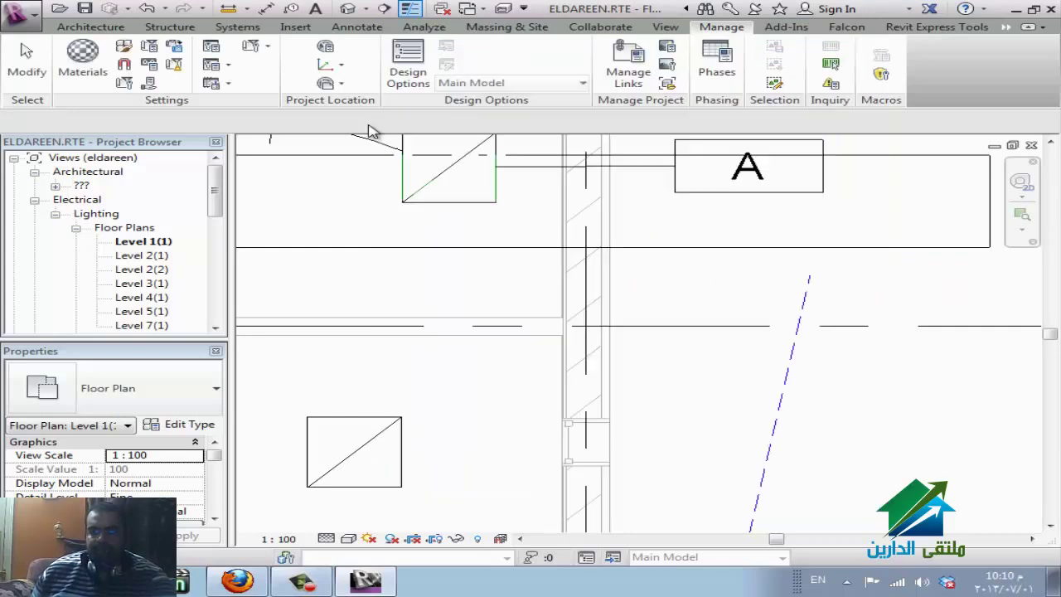
pyautogui.click(267, 47)
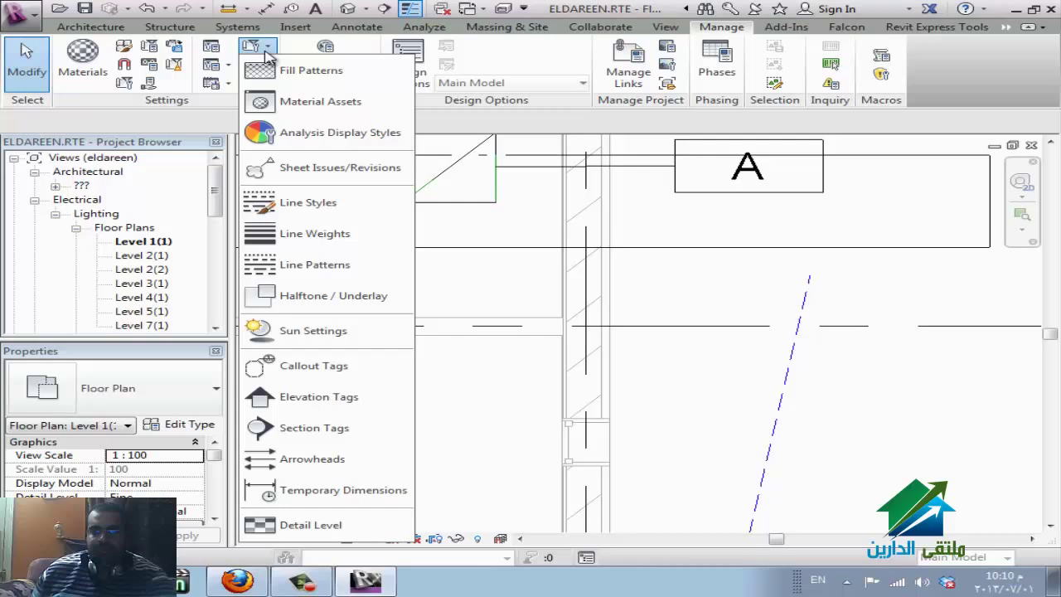
# - In Arrowheads, keep the Arrow style and turn on Fill Tick
pyautogui.click(352, 469)
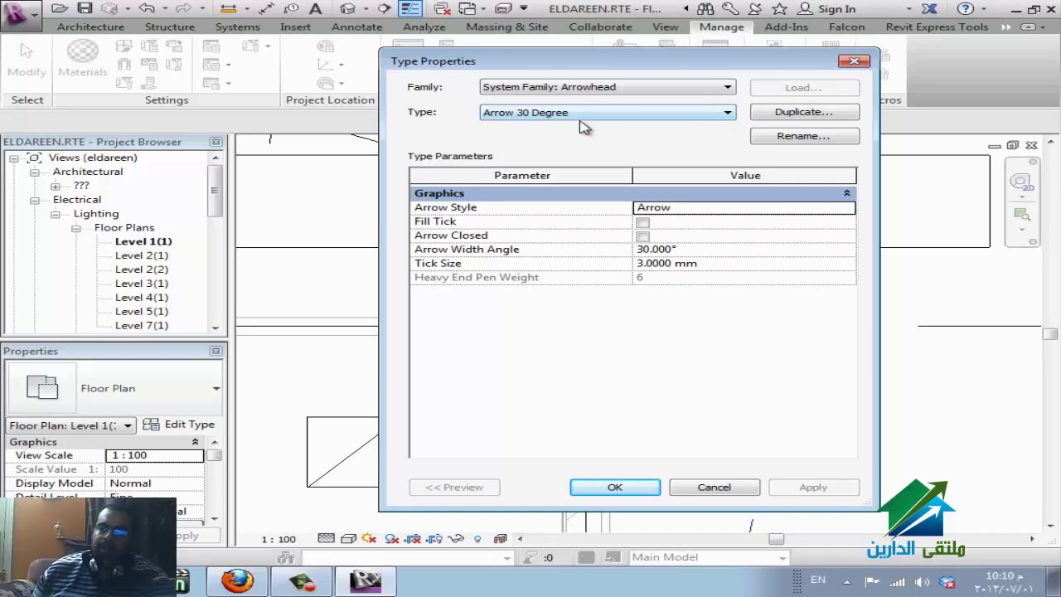
pyautogui.click(847, 209)
pyautogui.scroll(-1, 708, 268)
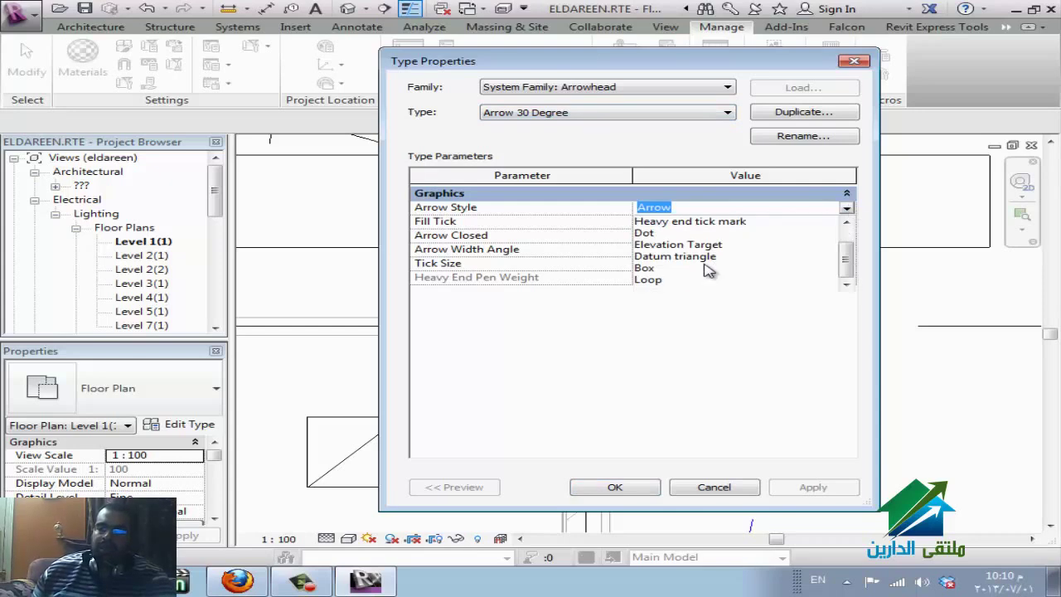
pyautogui.scroll(1, 703, 285)
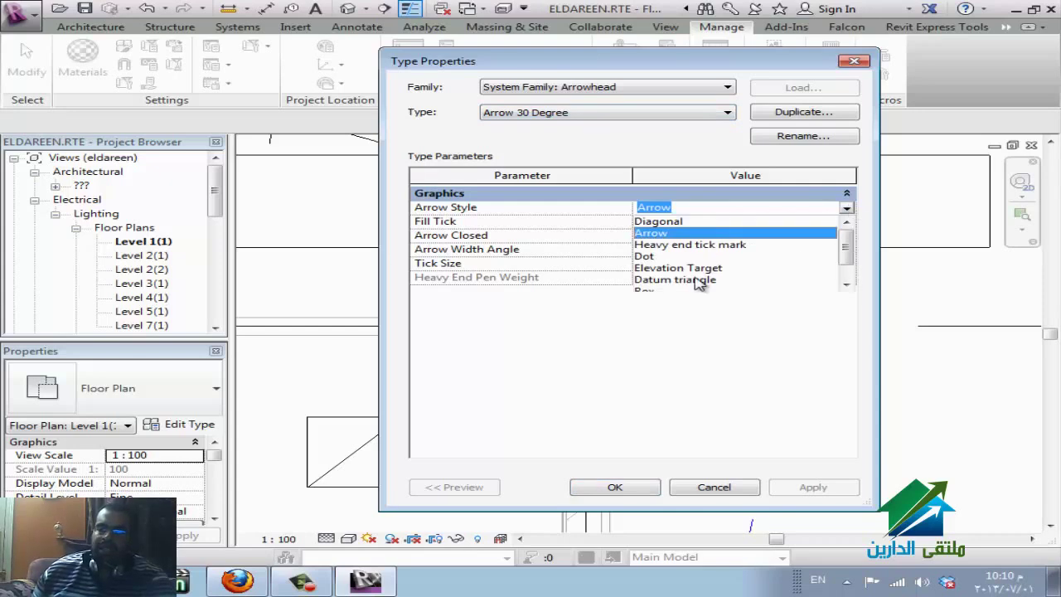
pyautogui.click(672, 367)
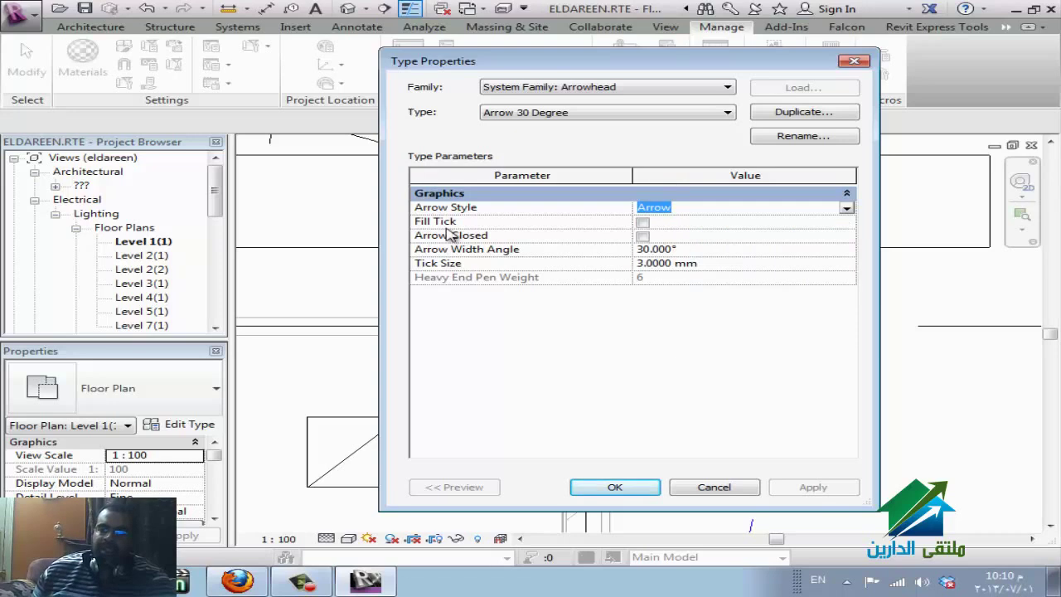
pyautogui.click(642, 222)
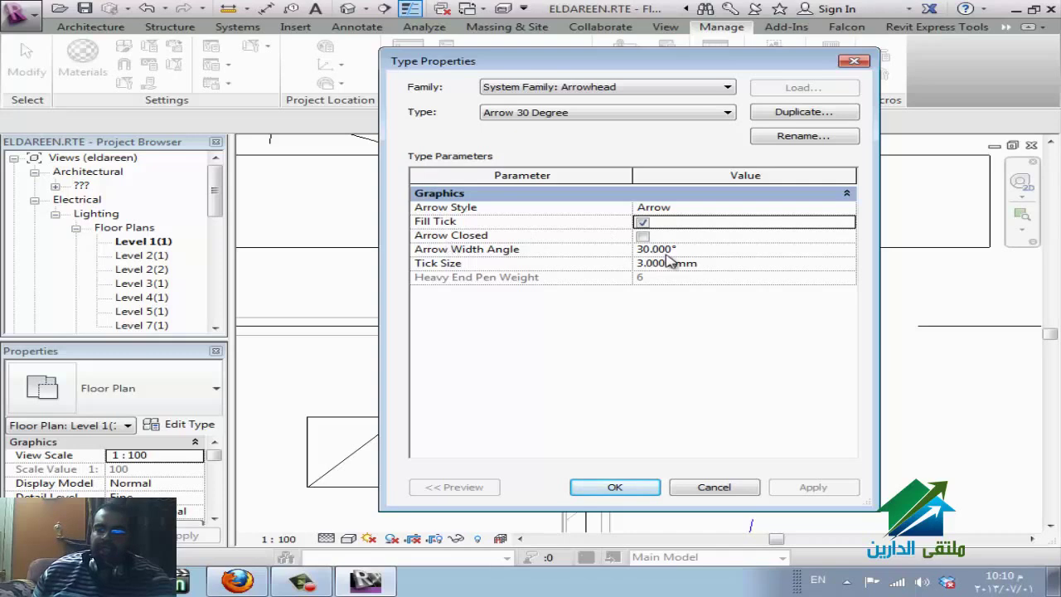
pyautogui.click(699, 247)
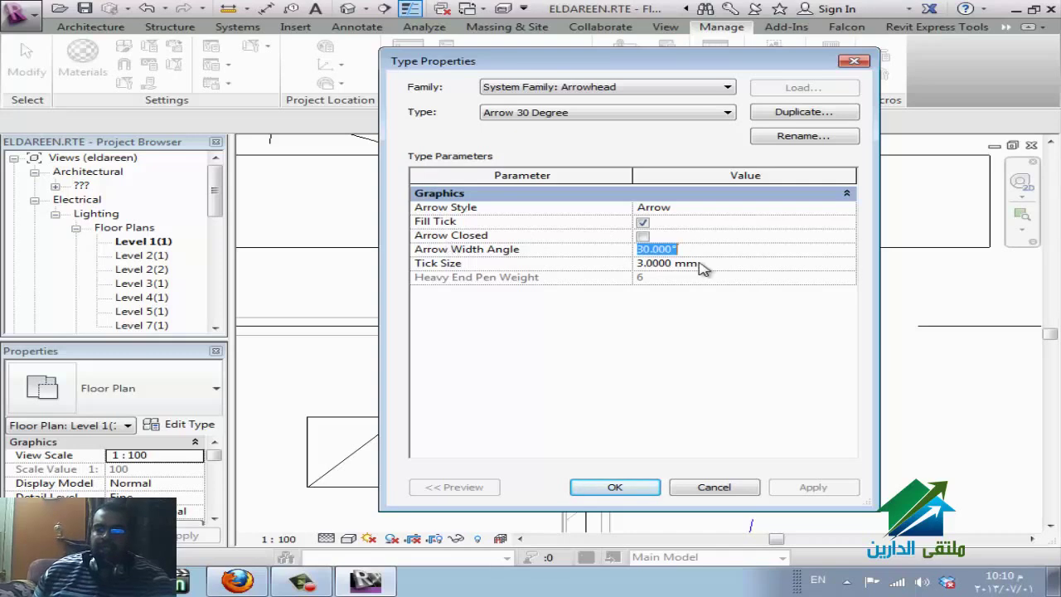
# - Duplicate the type as Arrow 60 Degree 2 and set its Arrow Width Angle to 60
pyautogui.click(794, 112)
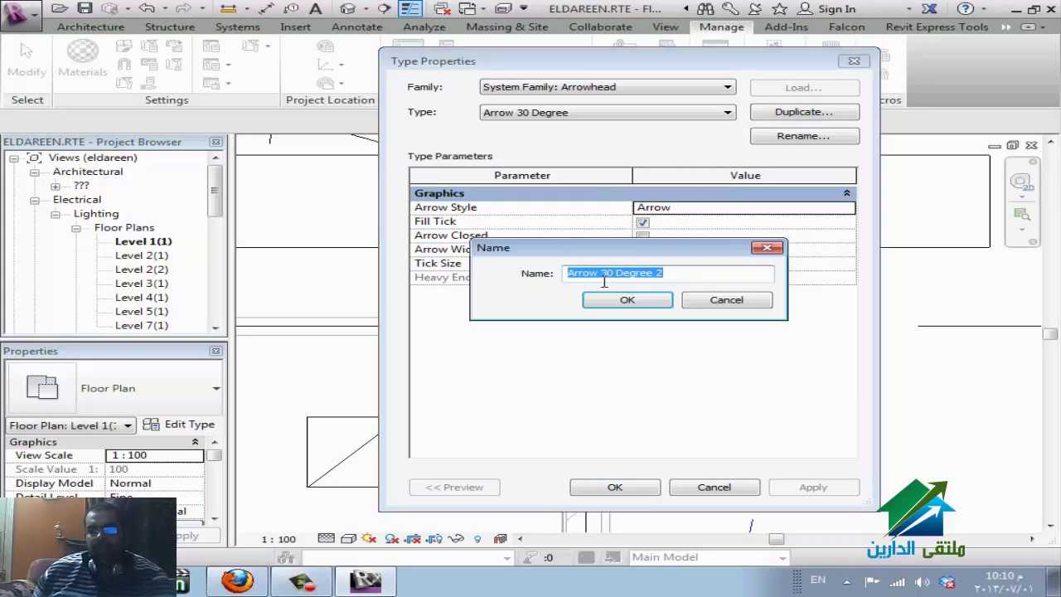
pyautogui.click(604, 274)
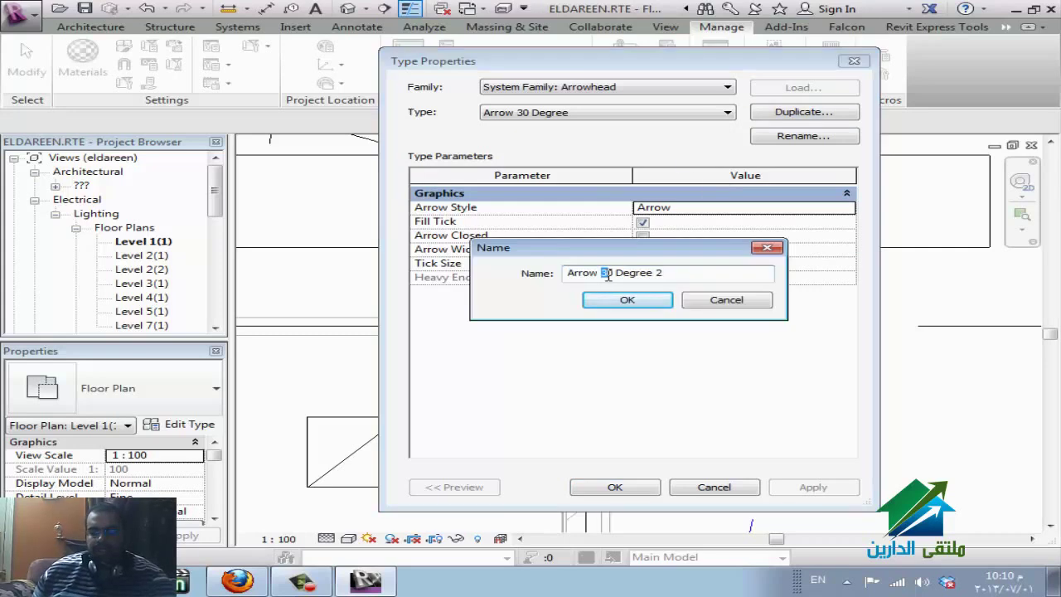
pyautogui.write('6')
pyautogui.click(623, 299)
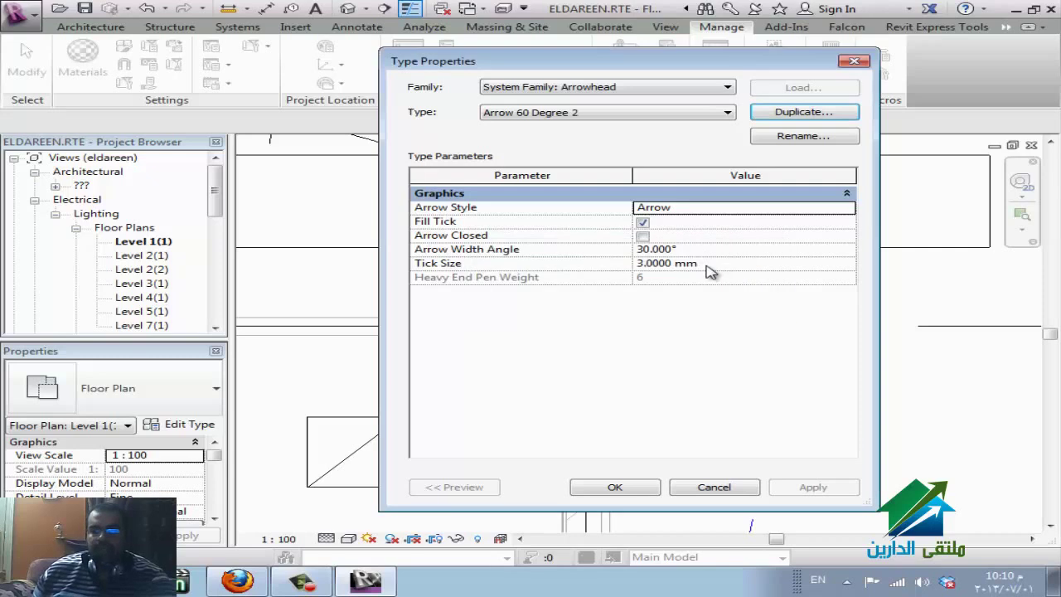
pyautogui.click(664, 250)
pyautogui.moveTo(645, 250); pyautogui.dragTo(639, 259)
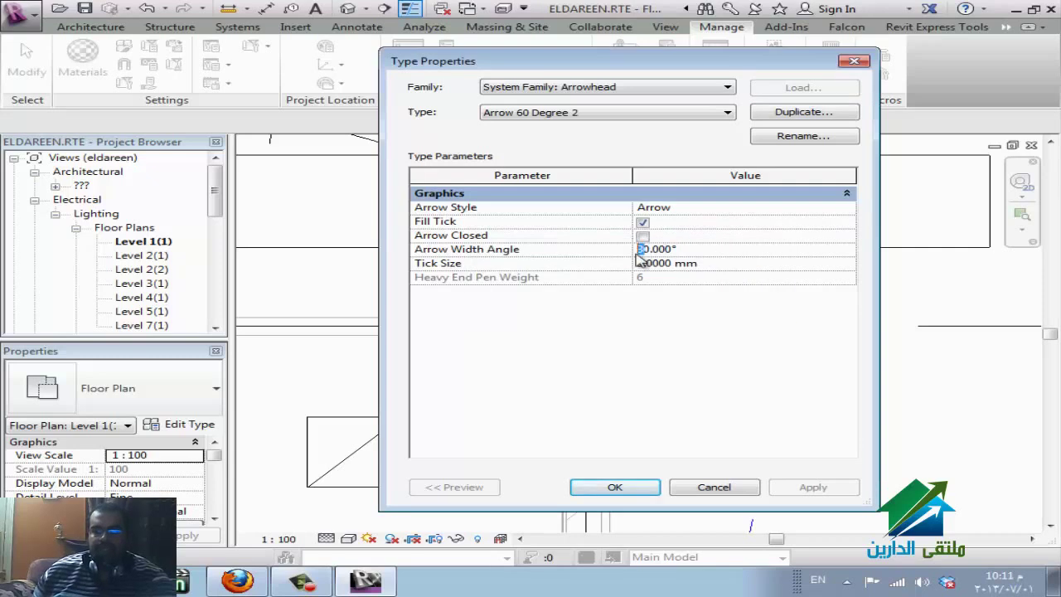
pyautogui.write('6')
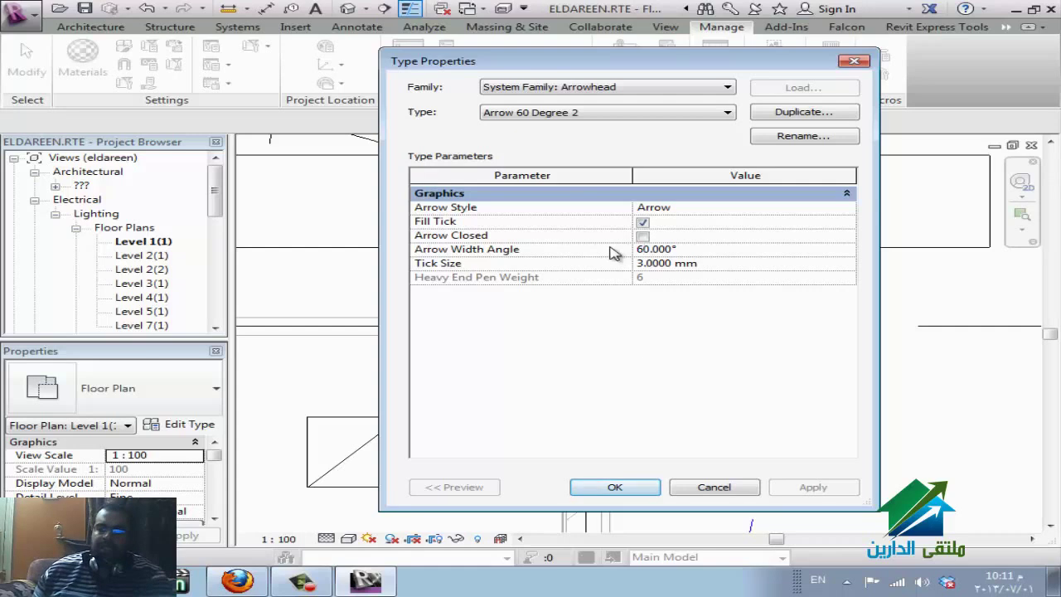
pyautogui.click(630, 490)
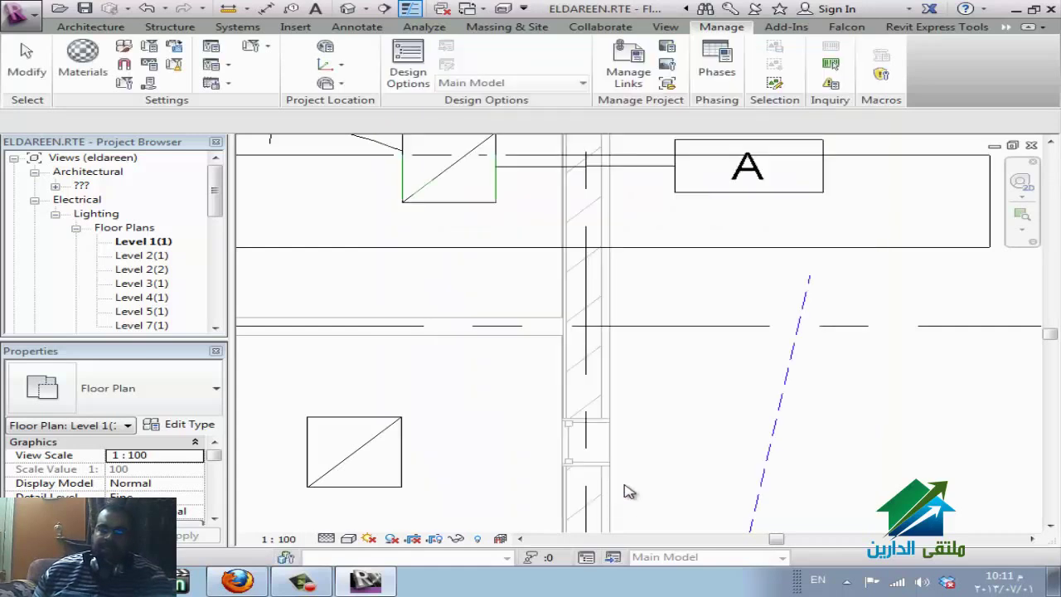
pyautogui.click(268, 48)
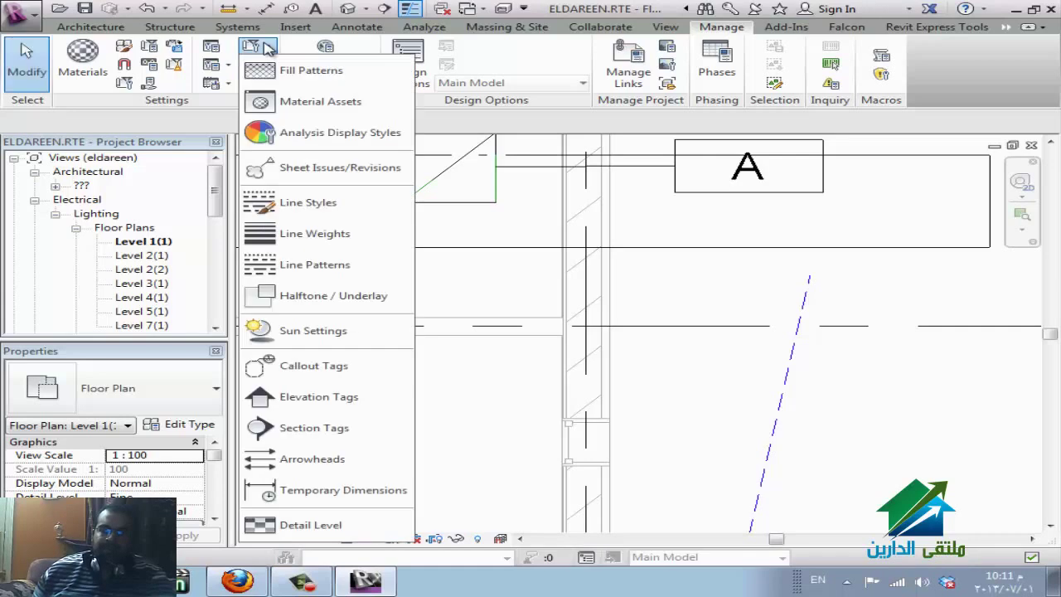
pyautogui.click(372, 492)
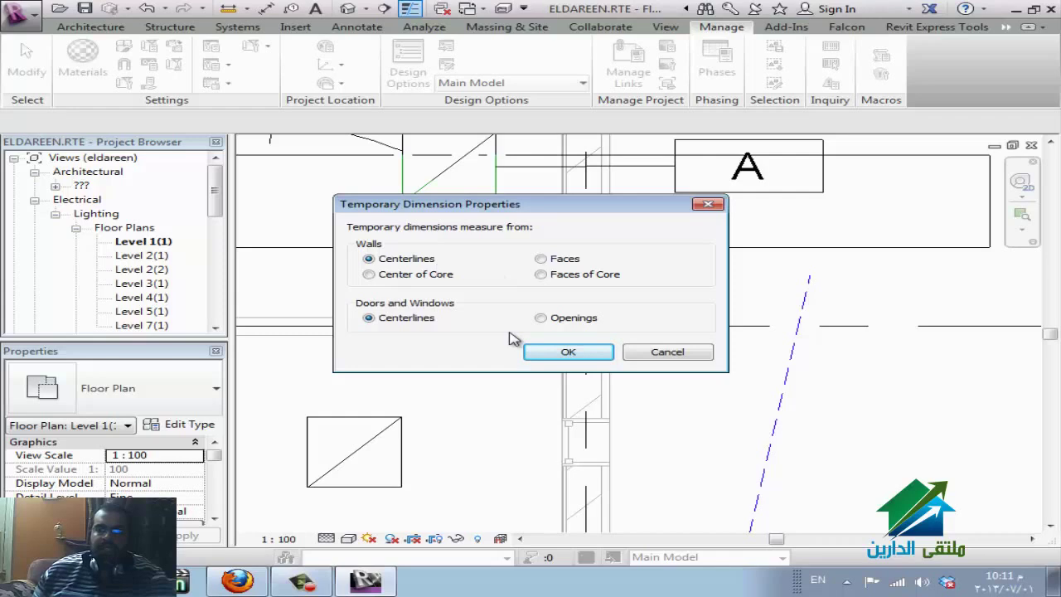
pyautogui.click(574, 352)
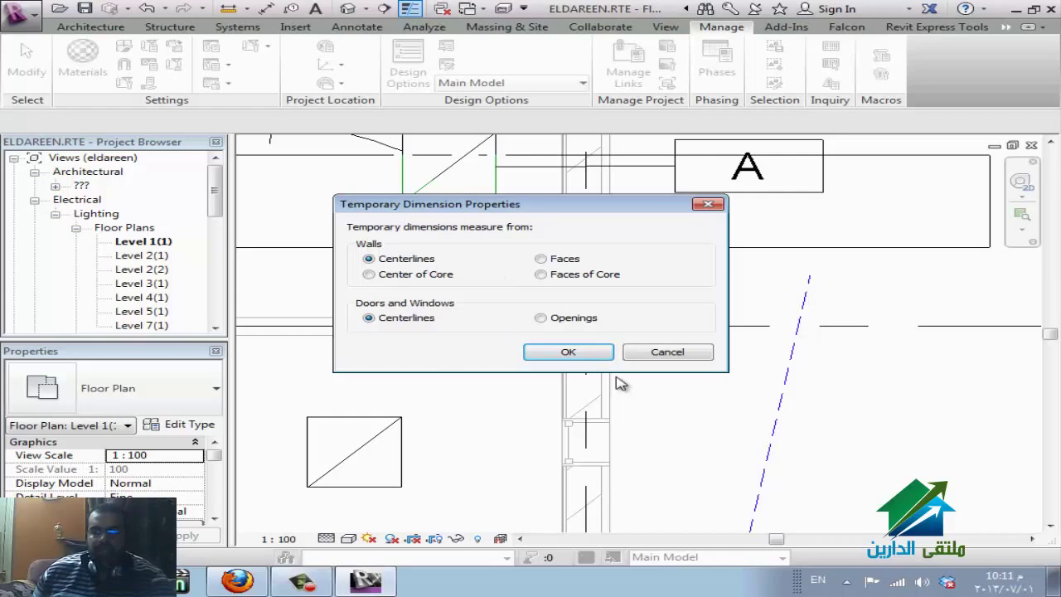
pyautogui.scroll(-3, 705, 405)
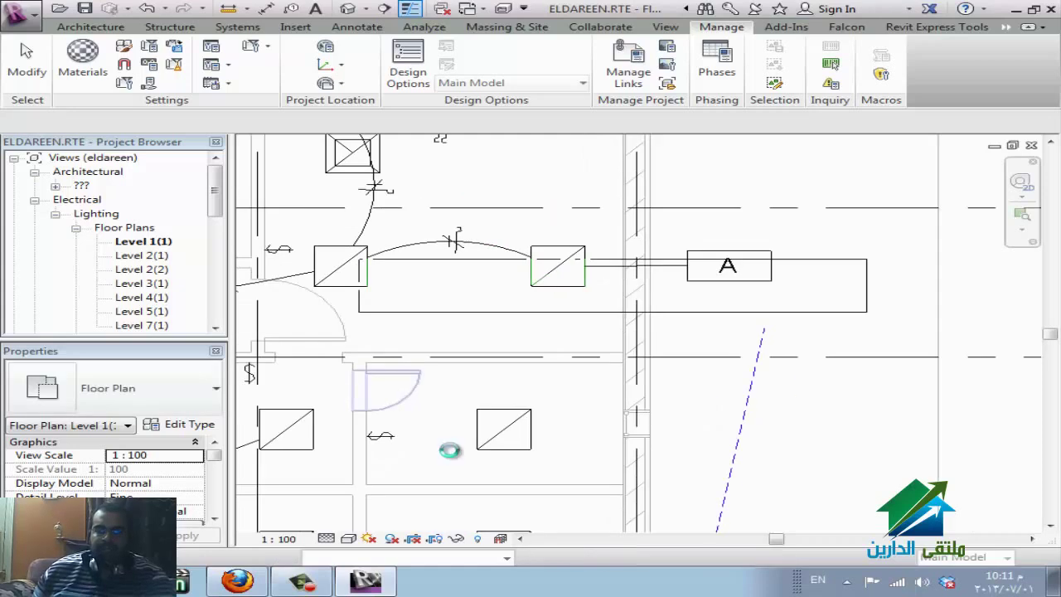
# - Test a door's temporary dimension by making it permanent, then undo it
pyautogui.click(478, 435)
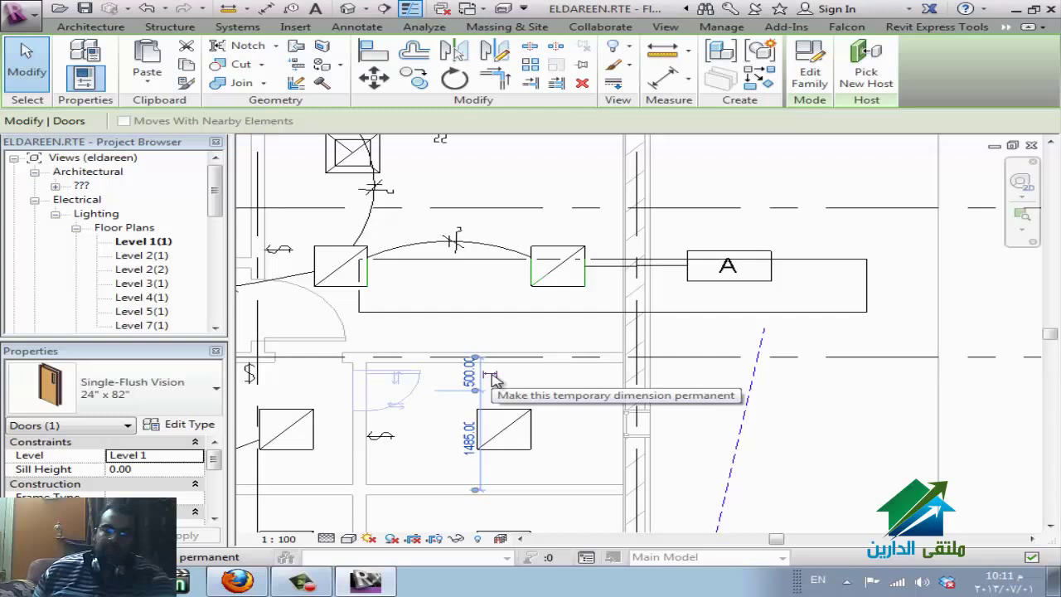
pyautogui.click(493, 379)
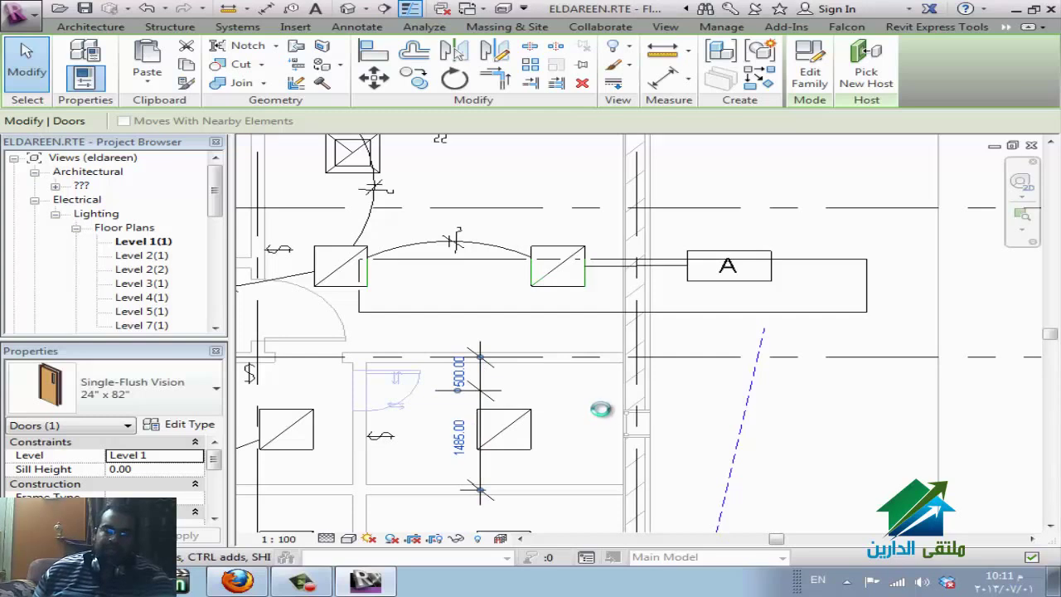
pyautogui.press('Escape')
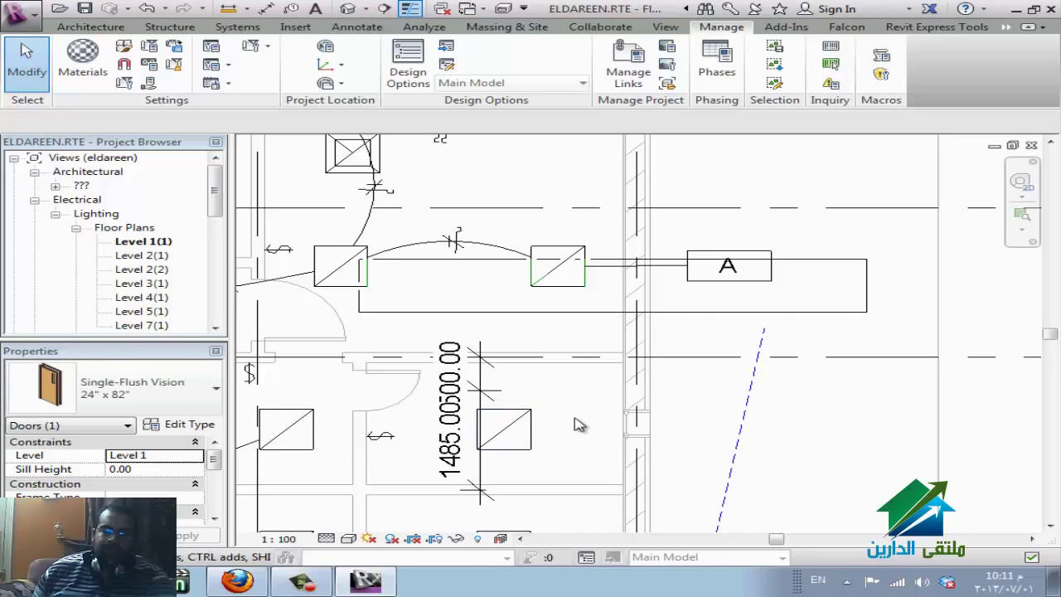
pyautogui.press('Escape')
pyautogui.press('Escape')
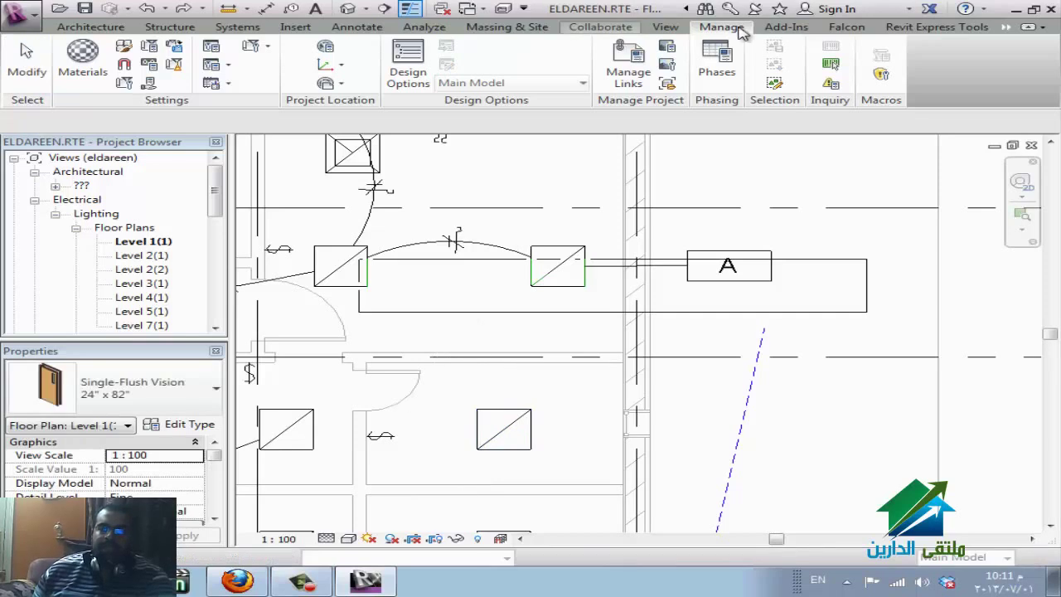
# - Set Temporary Dimensions to measure from Faces and Openings, then check them on a door
pyautogui.click(251, 46)
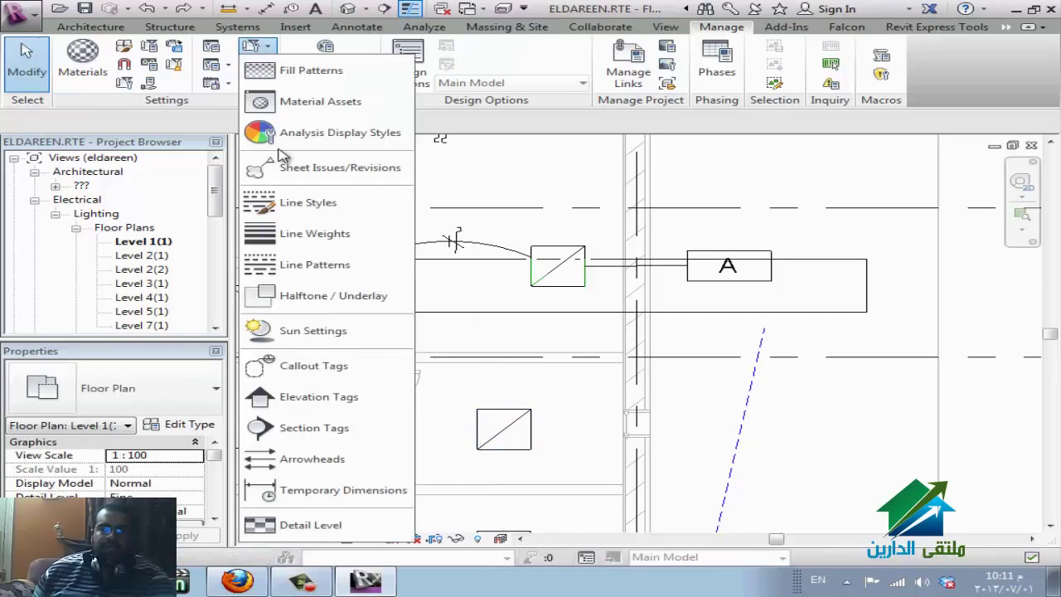
pyautogui.click(329, 490)
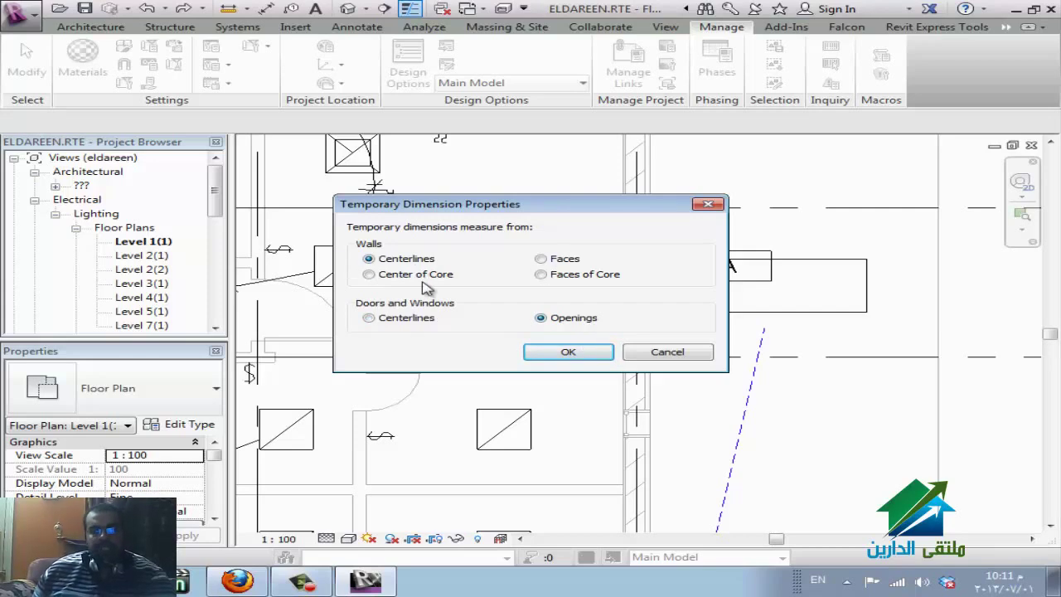
pyautogui.click(542, 262)
pyautogui.click(549, 352)
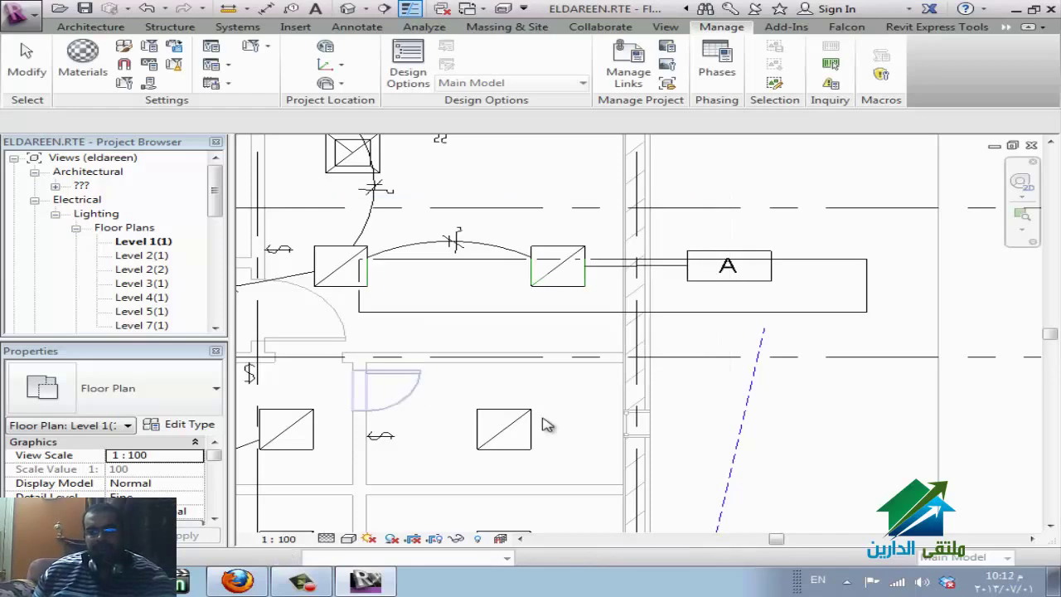
pyautogui.click(381, 388)
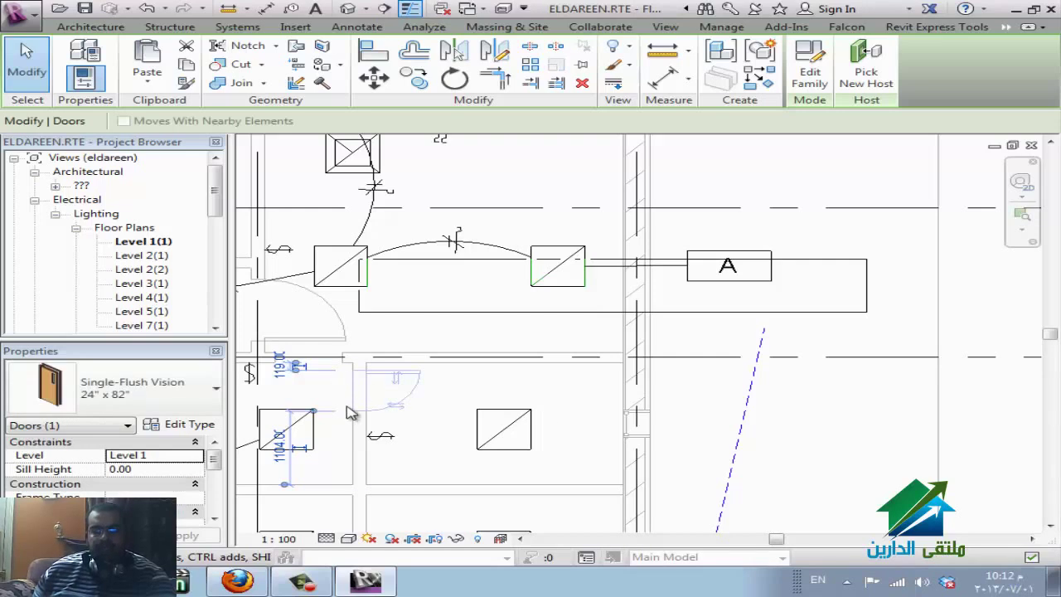
pyautogui.click(516, 395)
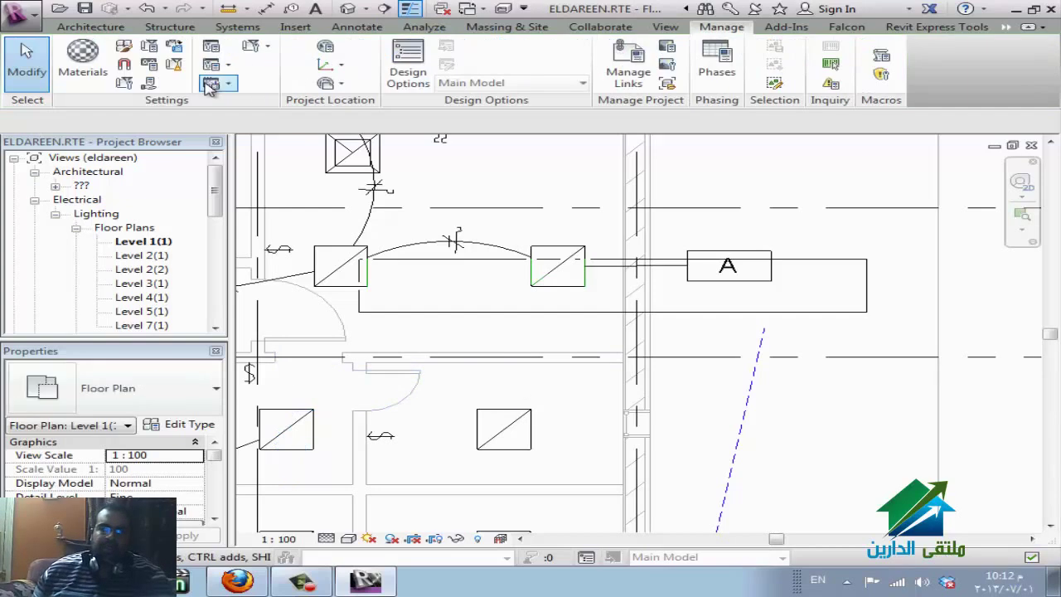
pyautogui.click(253, 45)
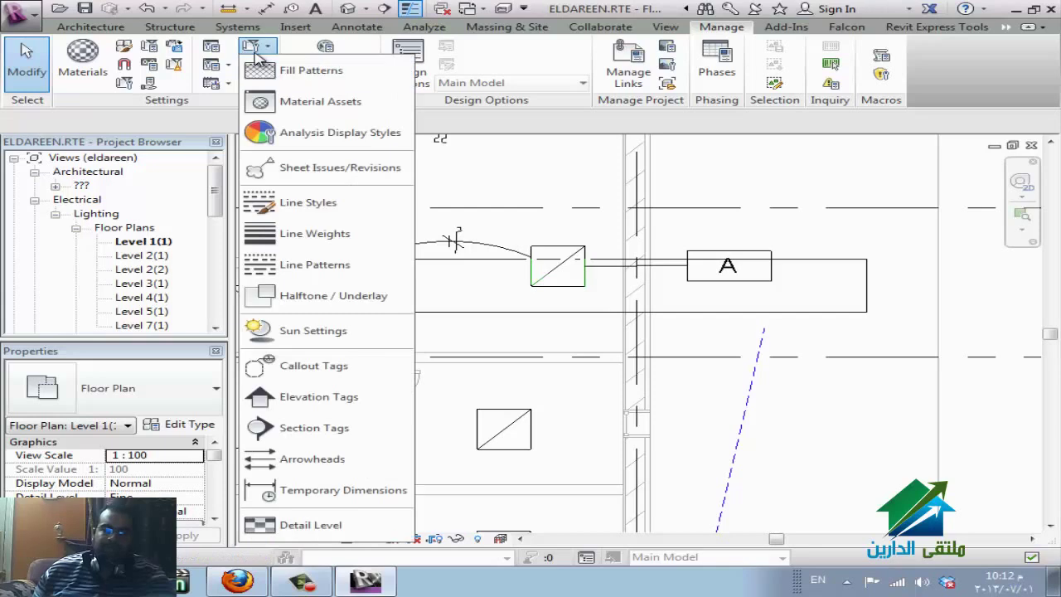
pyautogui.click(340, 526)
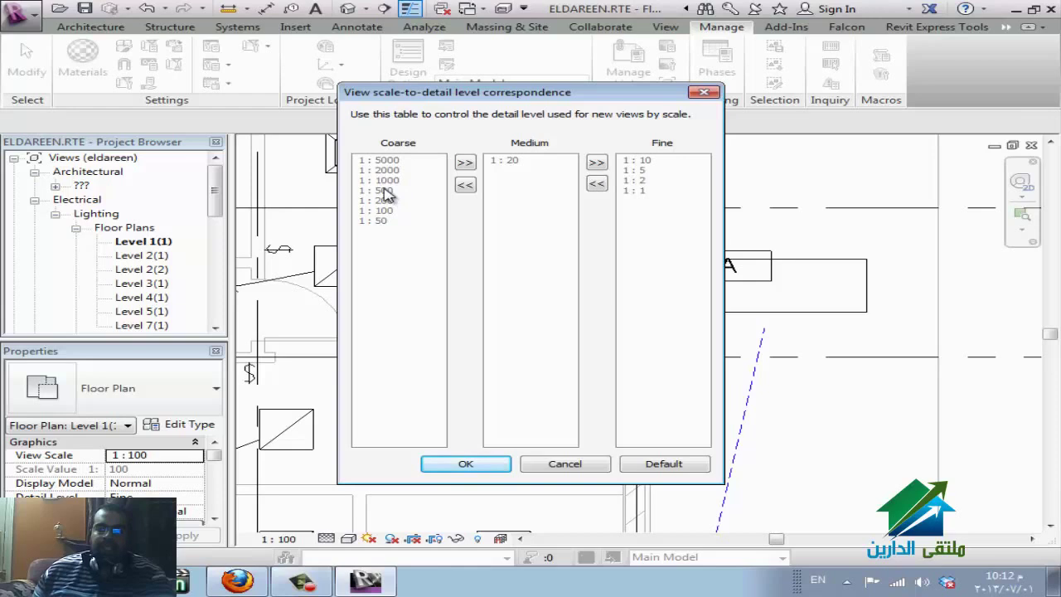
pyautogui.click(465, 162)
pyautogui.click(466, 163)
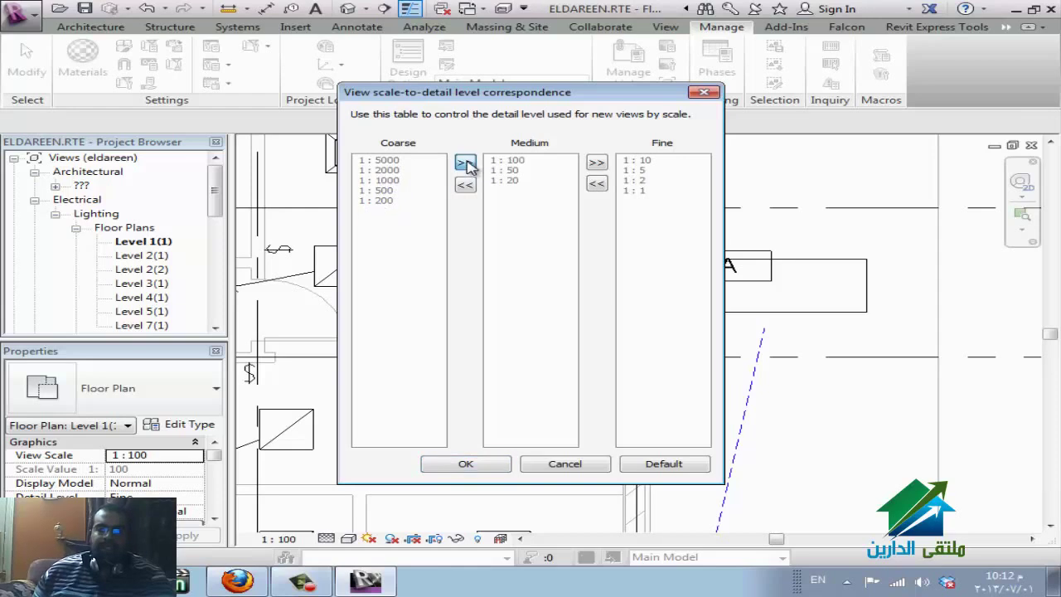
pyautogui.click(465, 163)
pyautogui.click(466, 162)
pyautogui.click(466, 163)
pyautogui.click(466, 163)
pyautogui.click(466, 162)
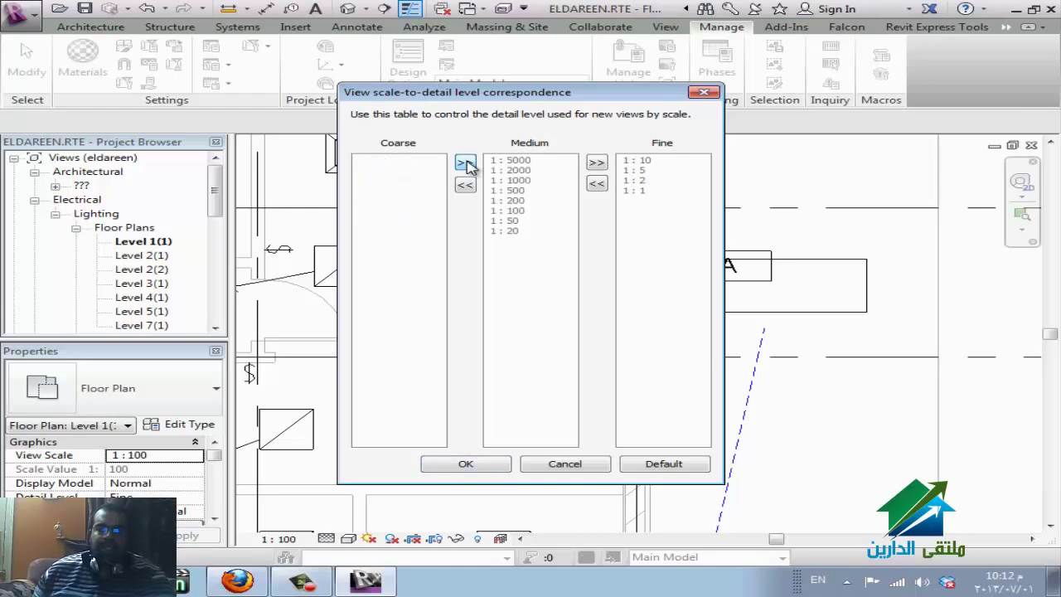
pyautogui.click(596, 162)
pyautogui.click(596, 162)
pyautogui.click(596, 162)
pyautogui.click(596, 162)
pyautogui.click(596, 162)
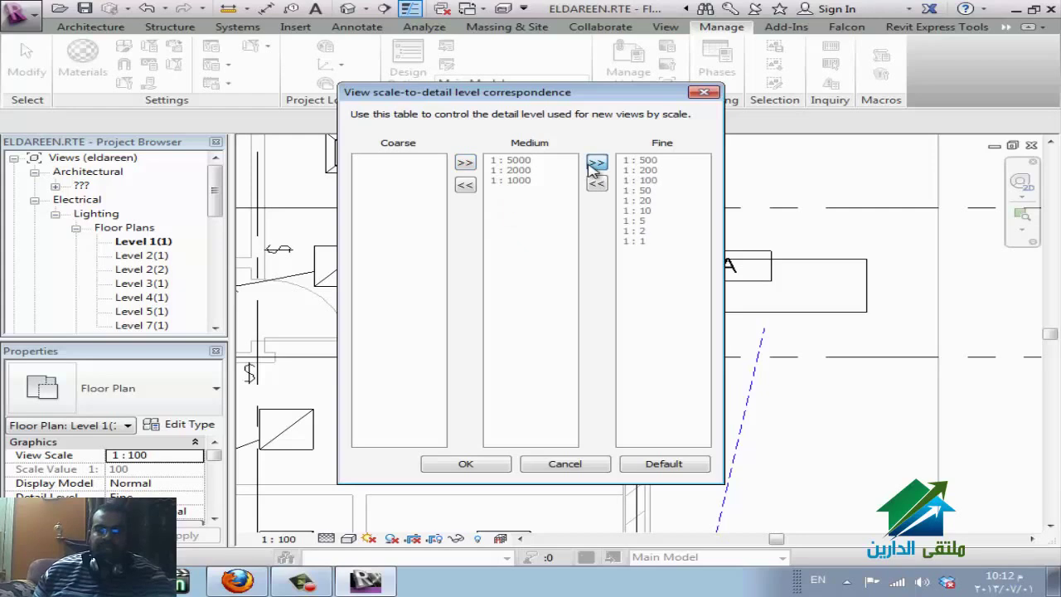
pyautogui.click(596, 163)
pyautogui.click(596, 163)
pyautogui.click(596, 162)
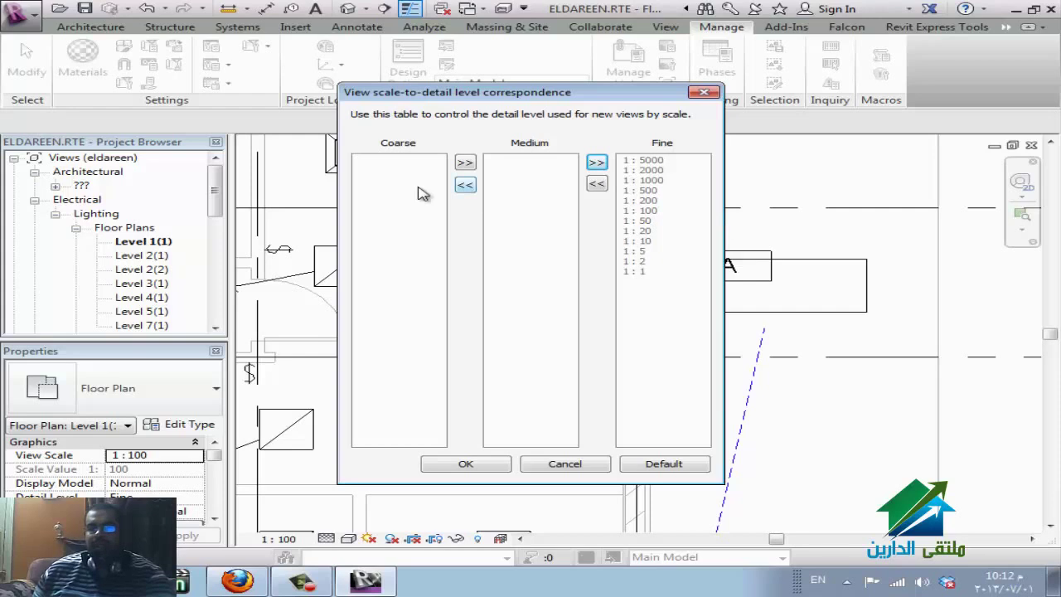
pyautogui.click(594, 469)
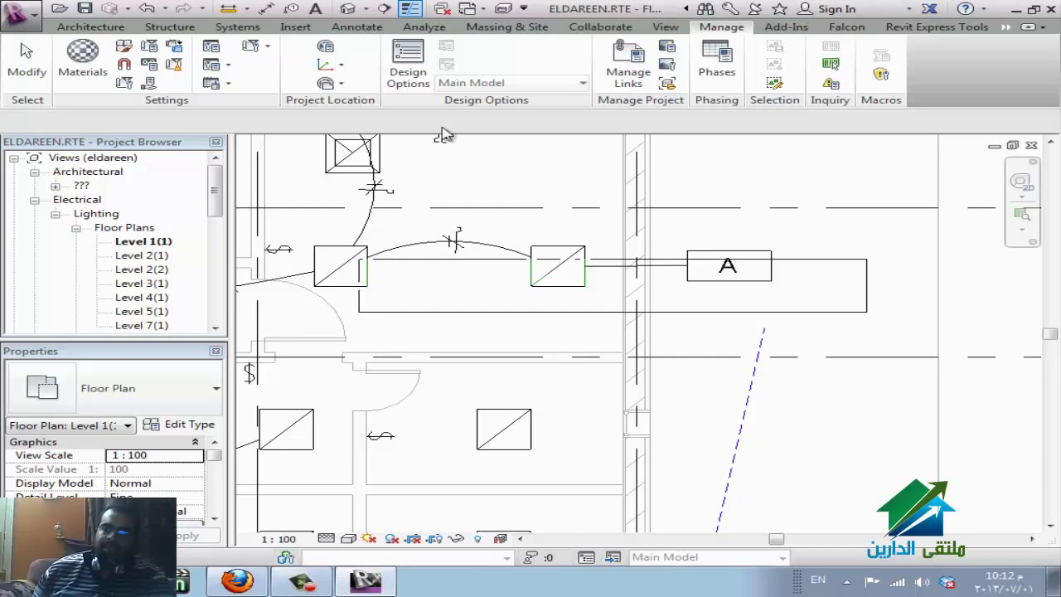
pyautogui.click(263, 52)
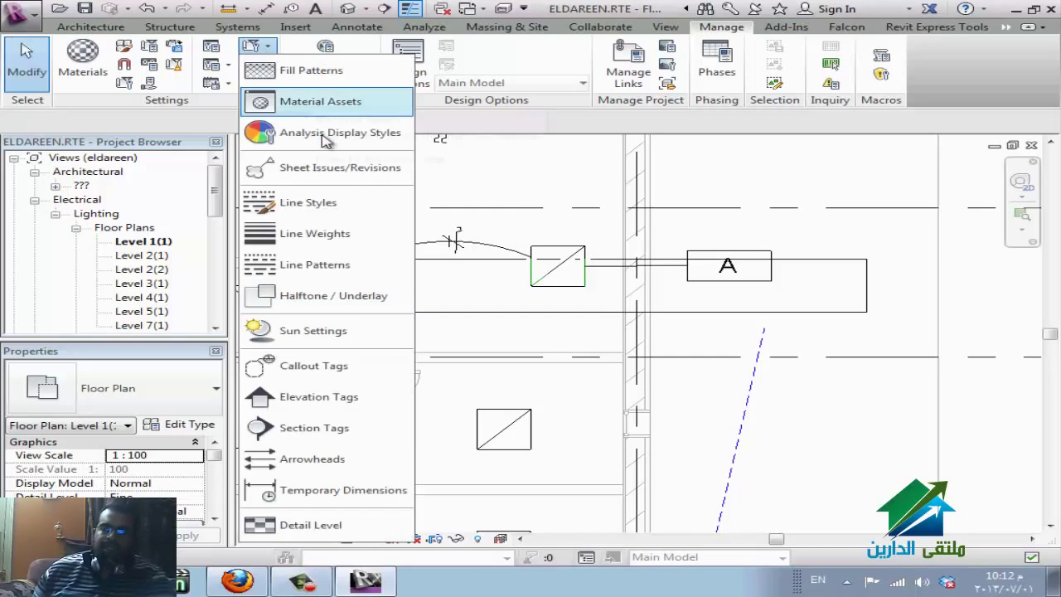
pyautogui.click(965, 91)
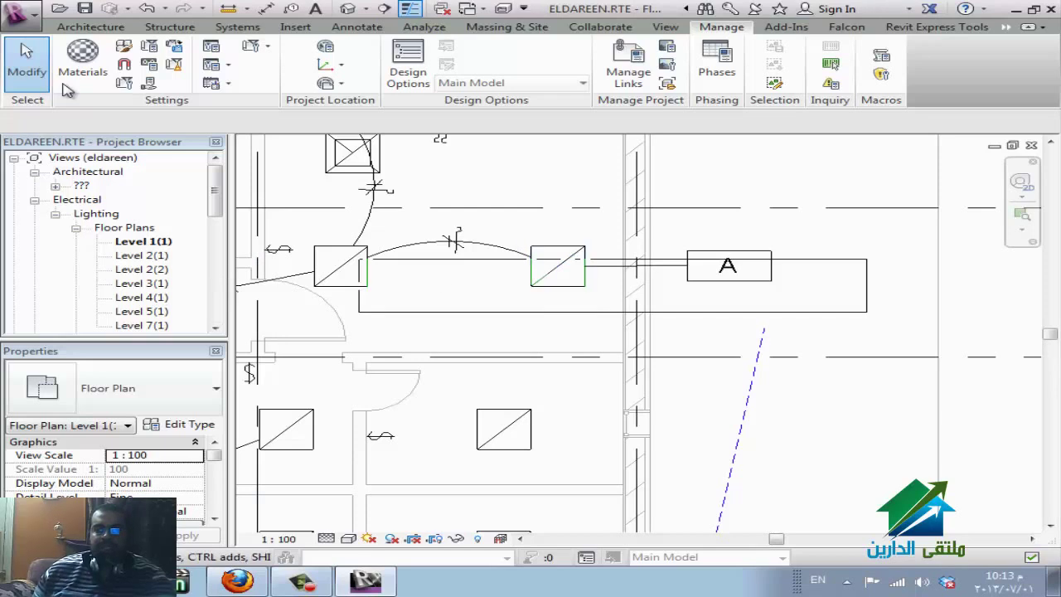
pyautogui.click(82, 58)
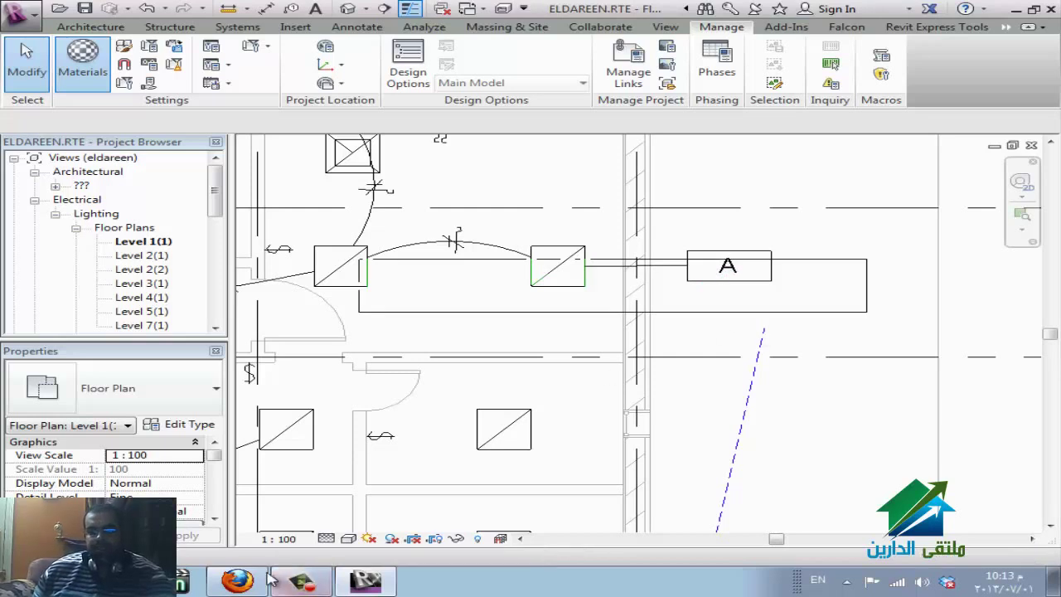
pyautogui.click(237, 580)
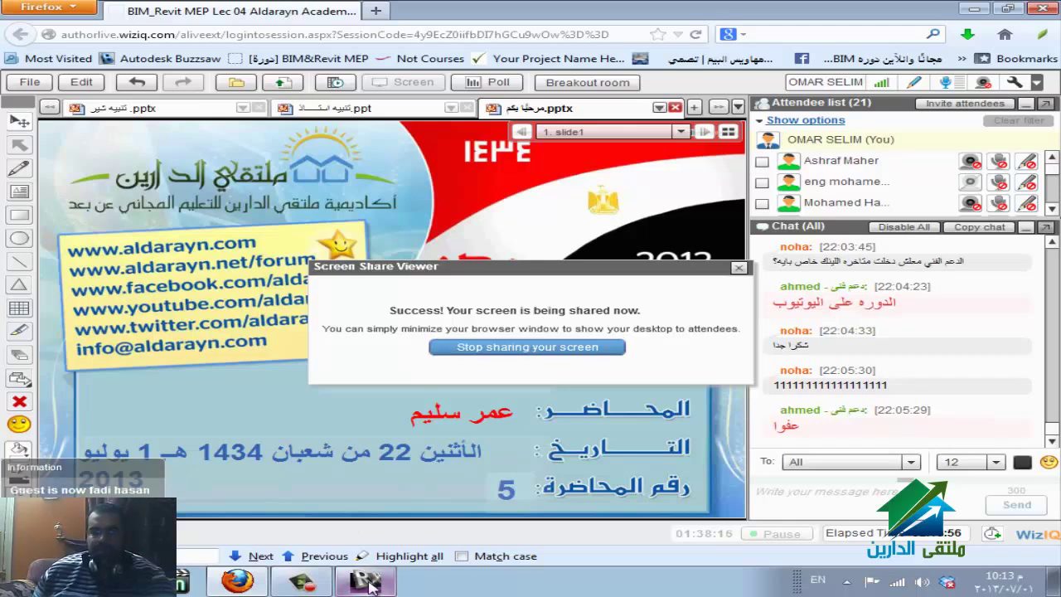
pyautogui.click(240, 582)
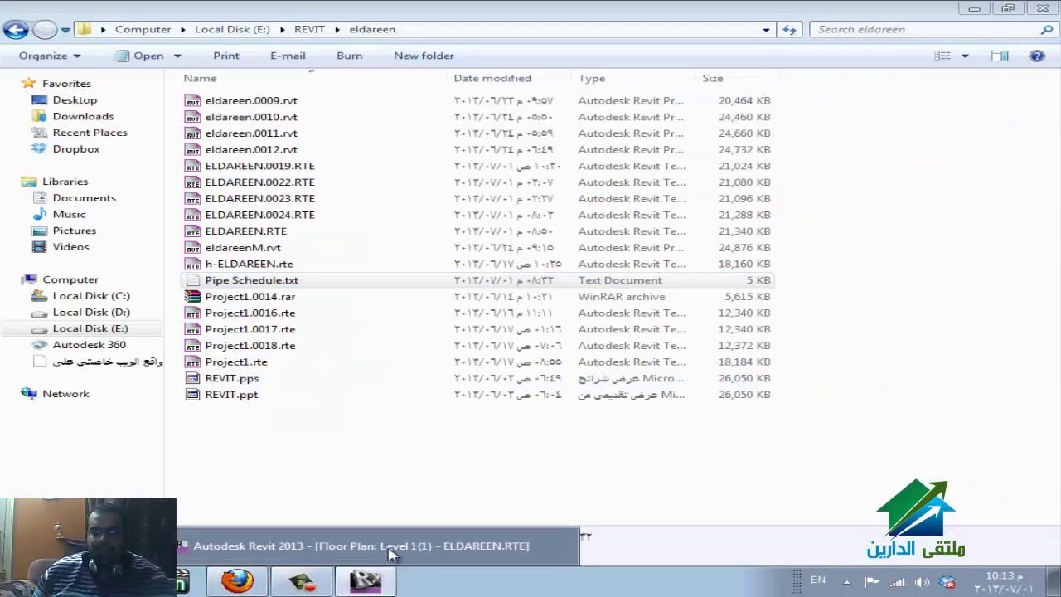
pyautogui.click(389, 559)
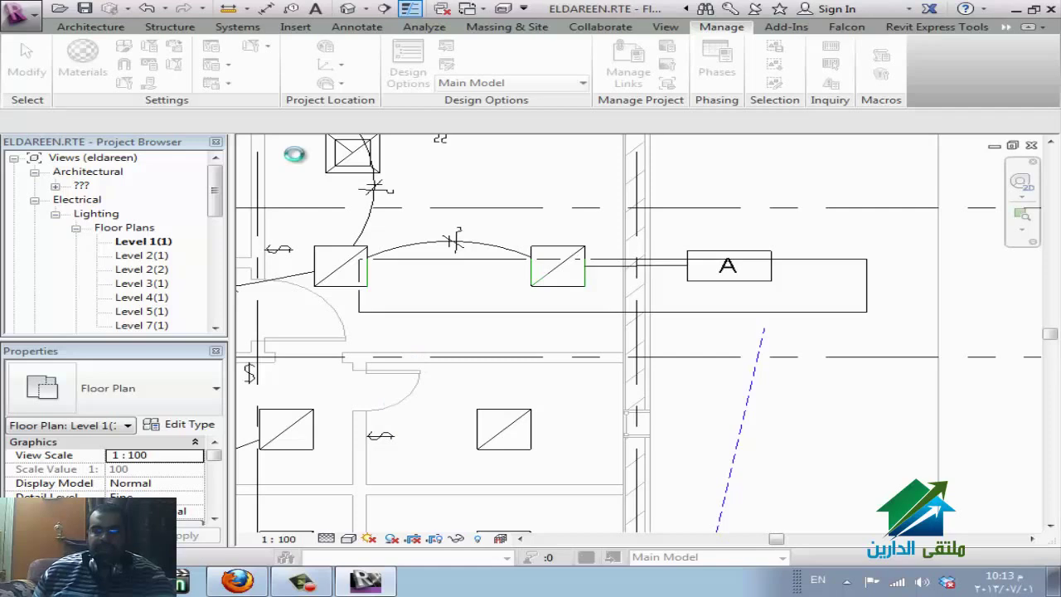
# - Look over the project materials, then close the Material Editor and Material Browser
pyautogui.click(83, 58)
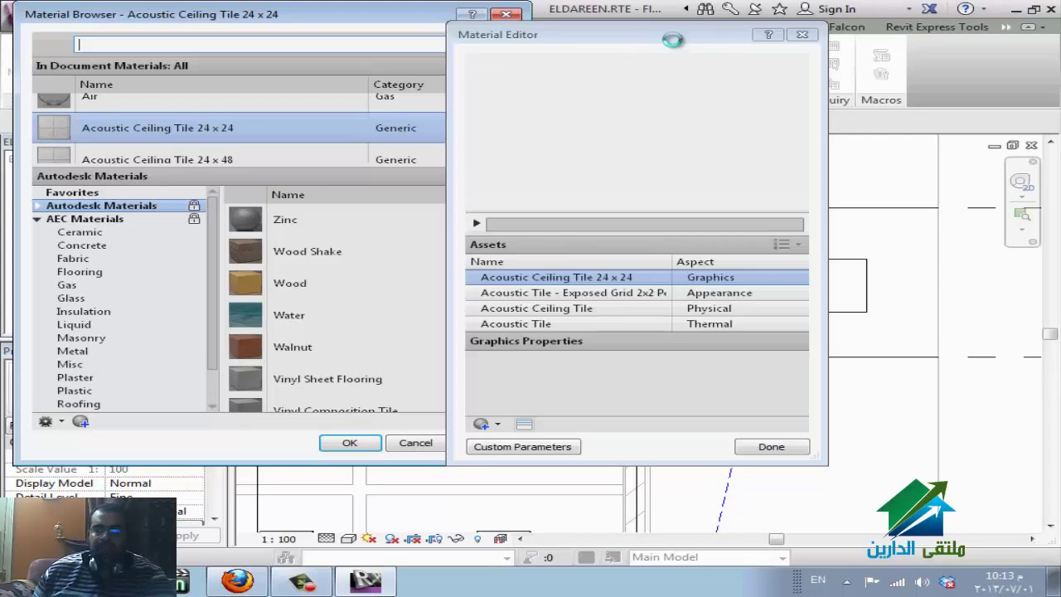
pyautogui.click(802, 35)
pyautogui.click(505, 14)
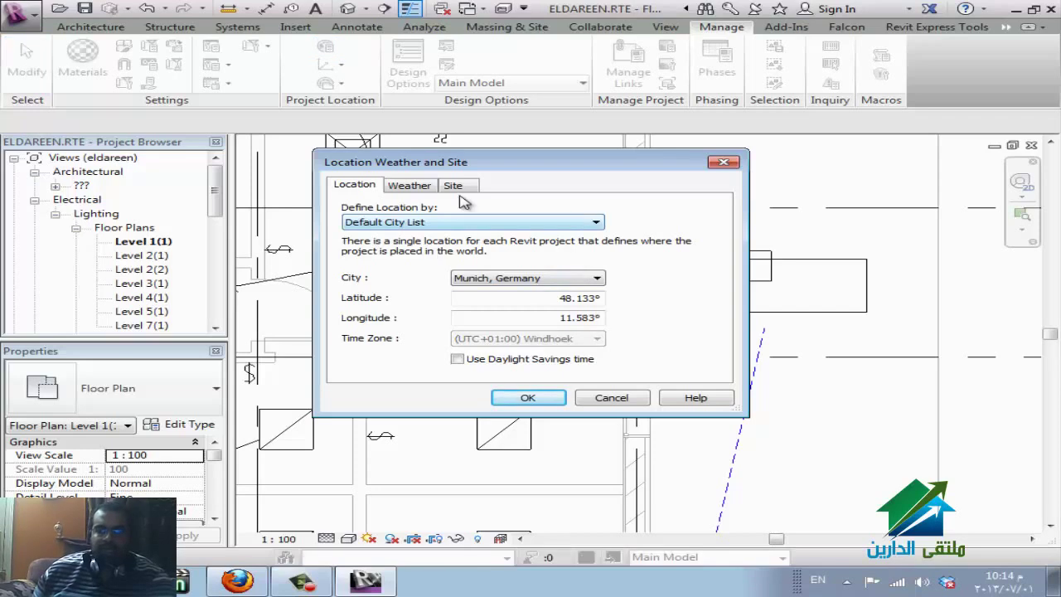
# - Glance at the Weather tab, then choose Cairo, Egypt as the project city
pyautogui.click(414, 190)
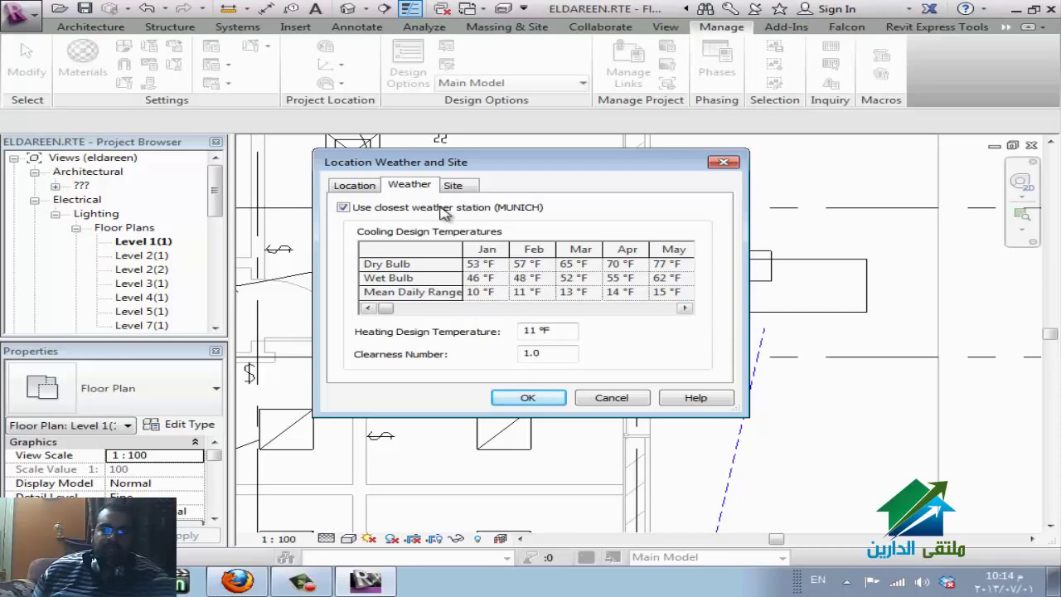
pyautogui.click(351, 189)
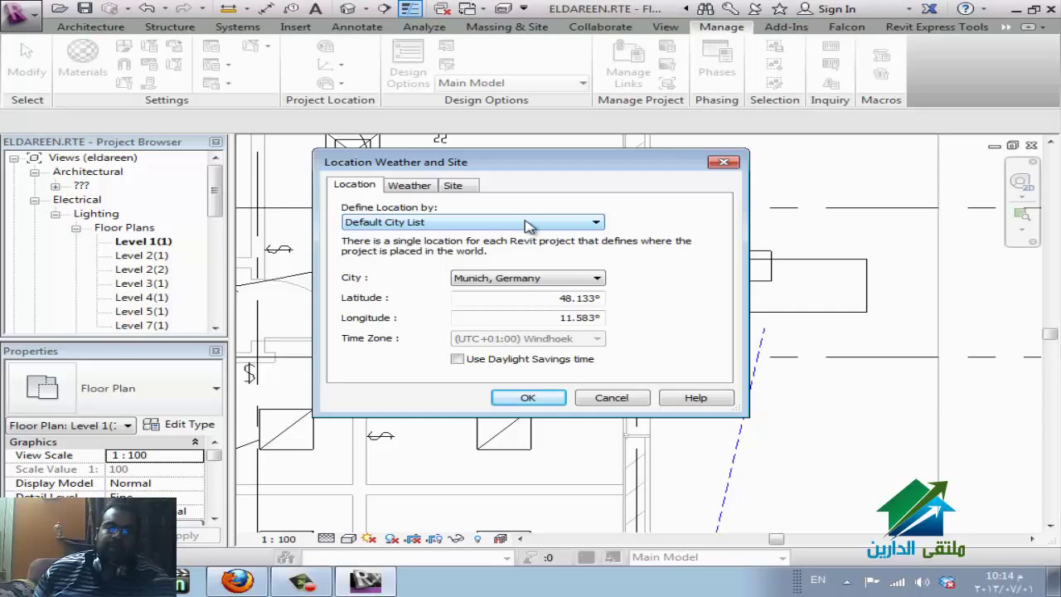
pyautogui.click(555, 279)
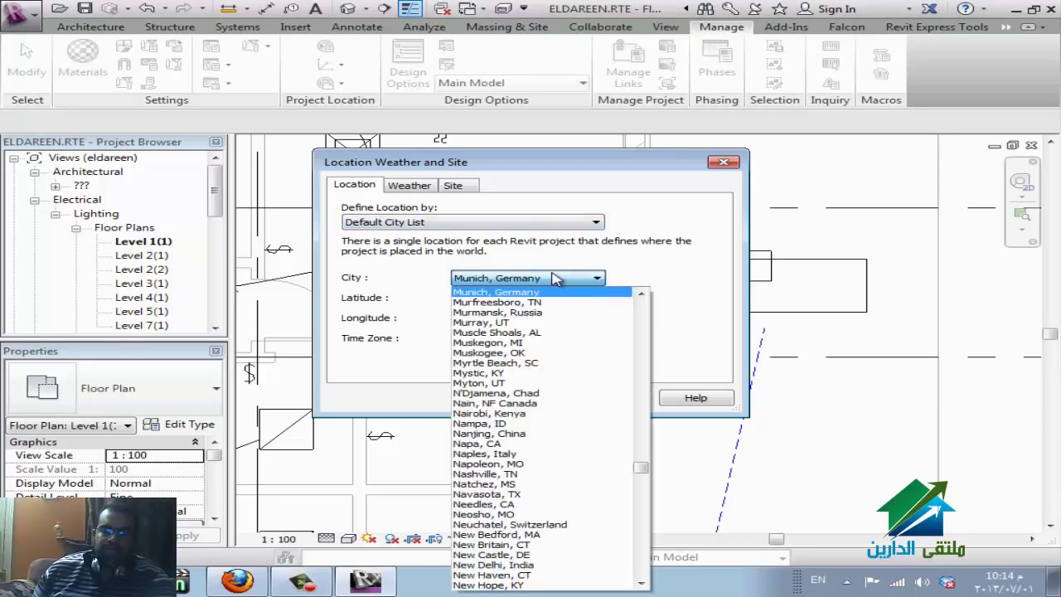
pyautogui.press('c')
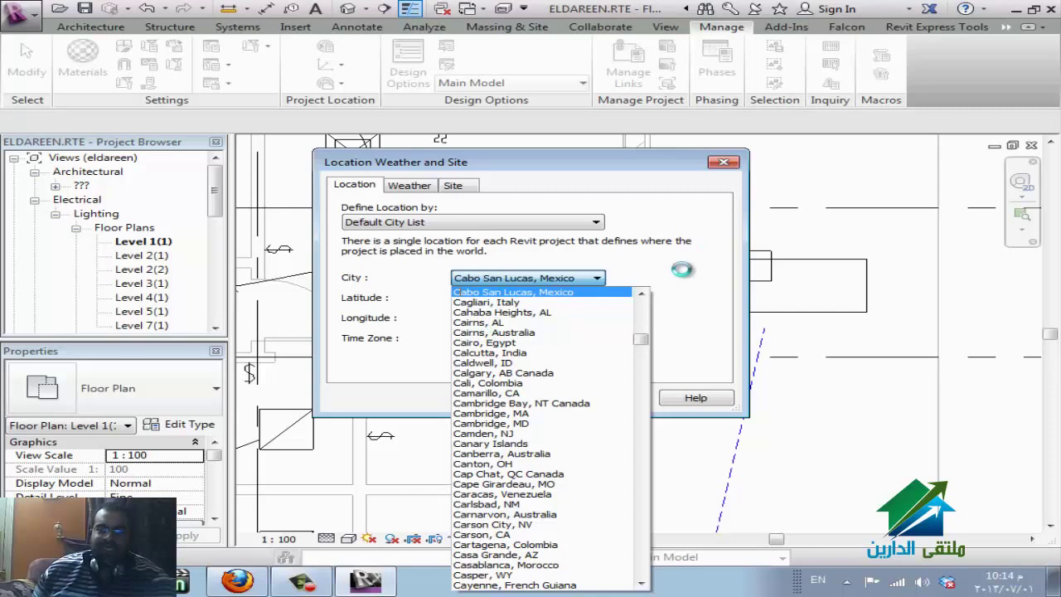
pyautogui.press('Down')
pyautogui.scroll(-1, 525, 322)
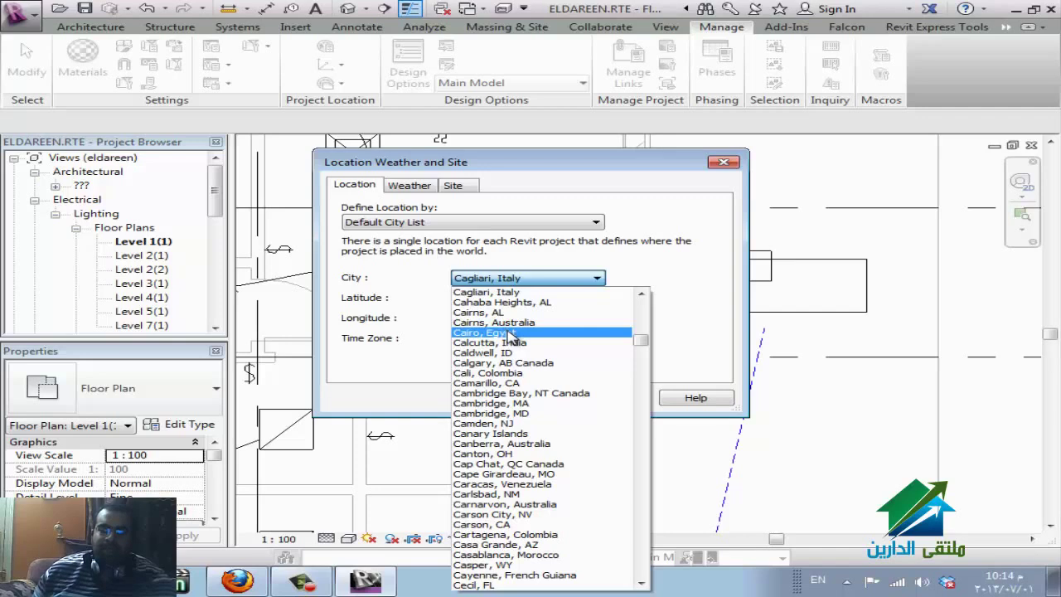
pyautogui.click(509, 334)
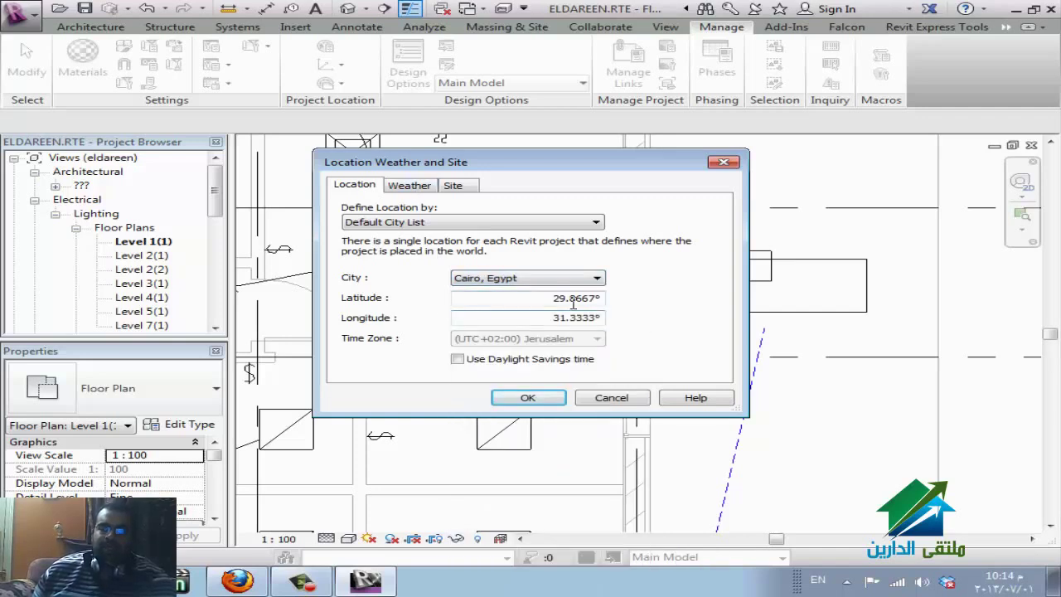
# - Review Cairo's weather data, try Internet Mapping Service for Define Location, then cancel
pyautogui.click(394, 183)
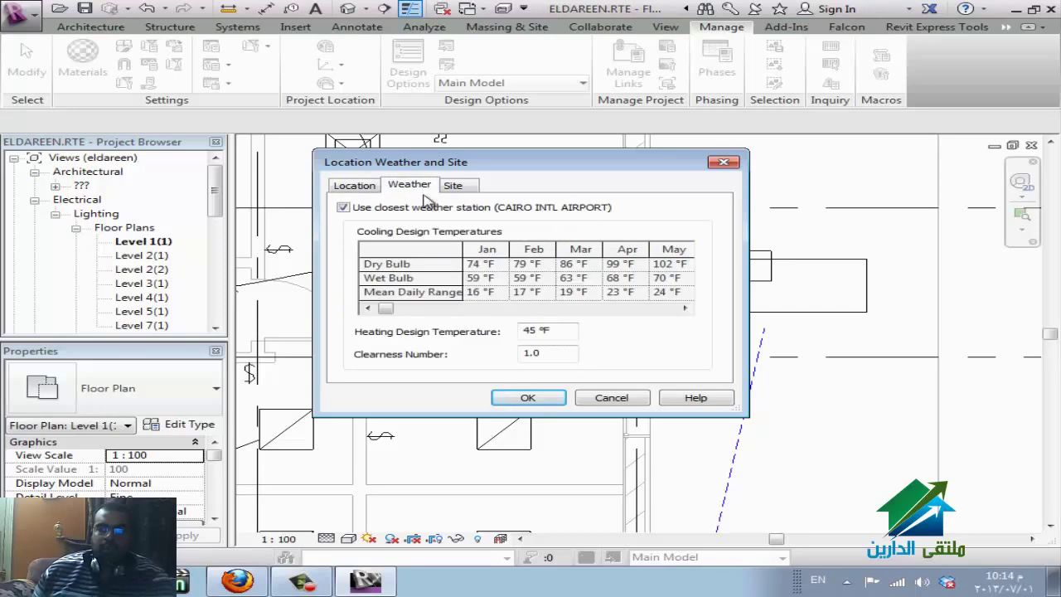
pyautogui.click(444, 211)
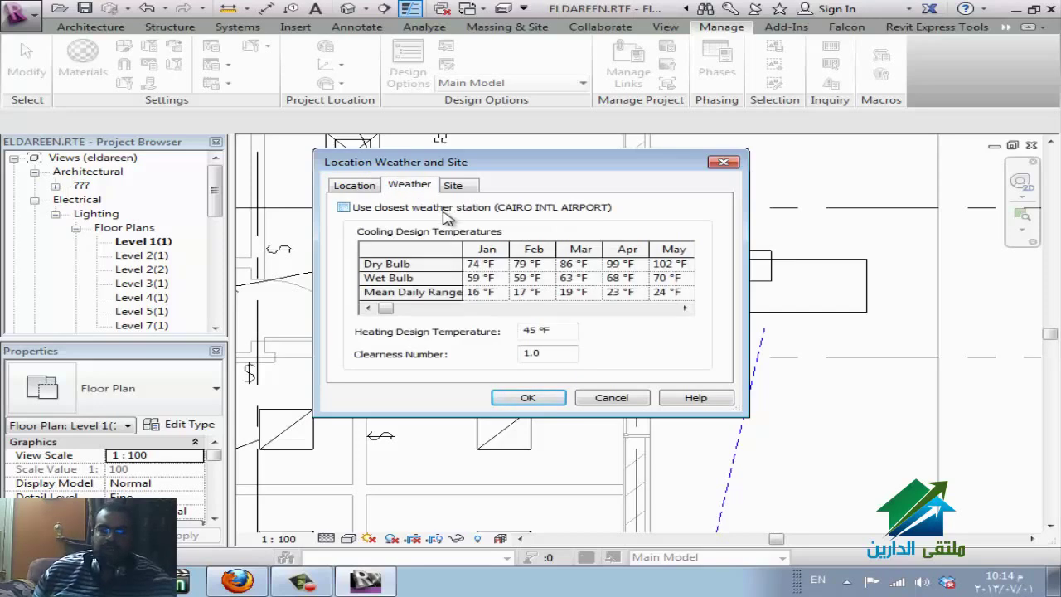
pyautogui.click(390, 209)
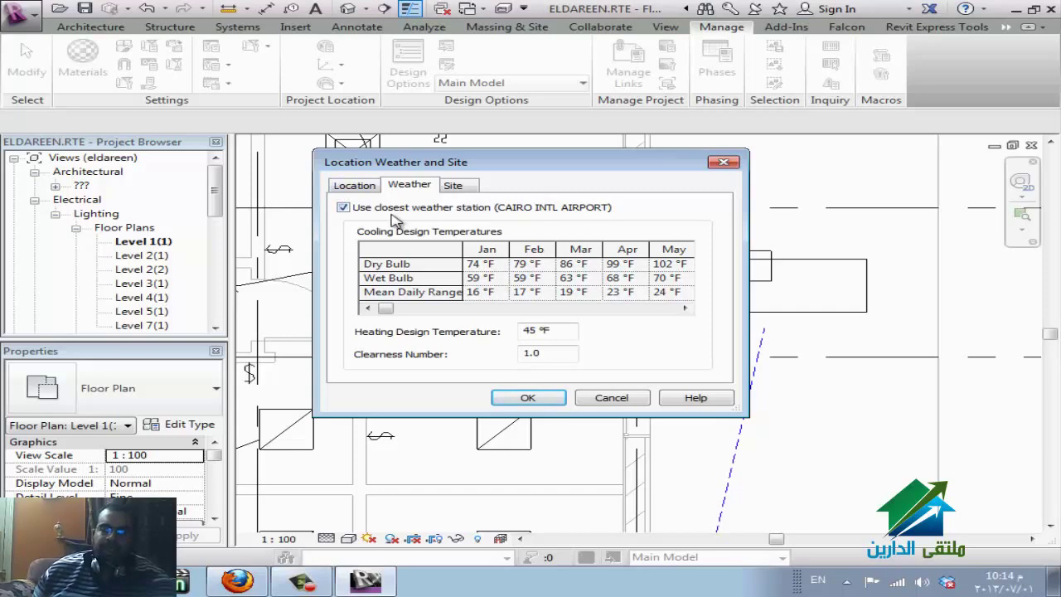
pyautogui.click(354, 185)
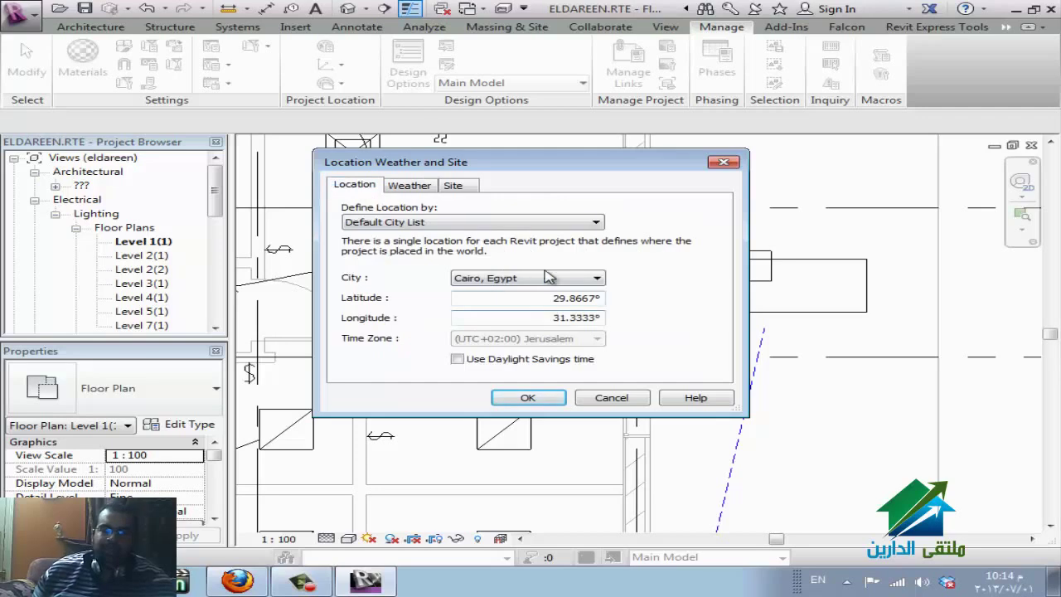
pyautogui.click(582, 222)
pyautogui.click(522, 247)
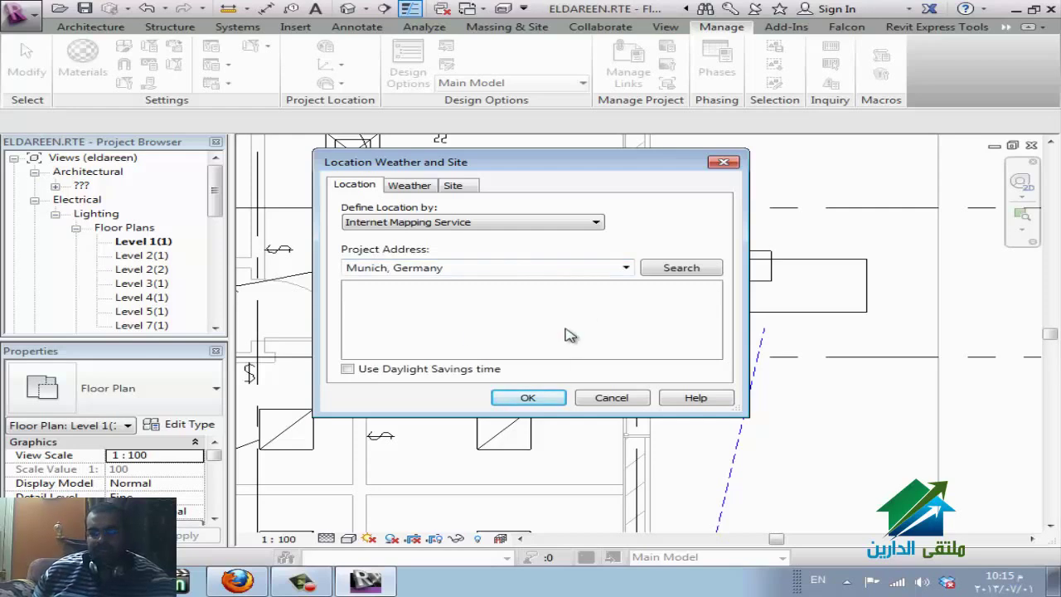
pyautogui.click(613, 399)
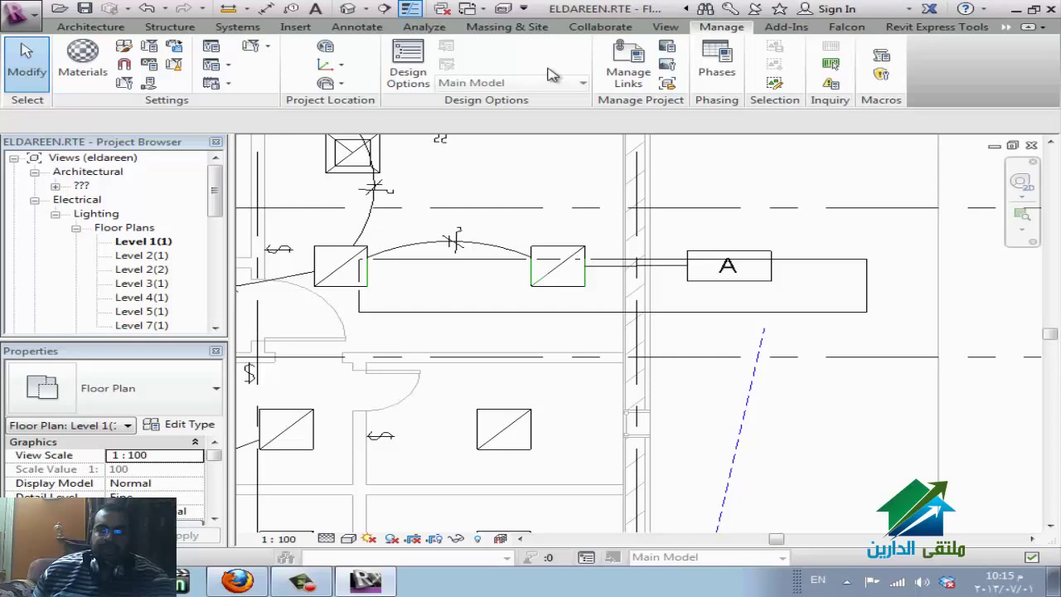
pyautogui.click(344, 65)
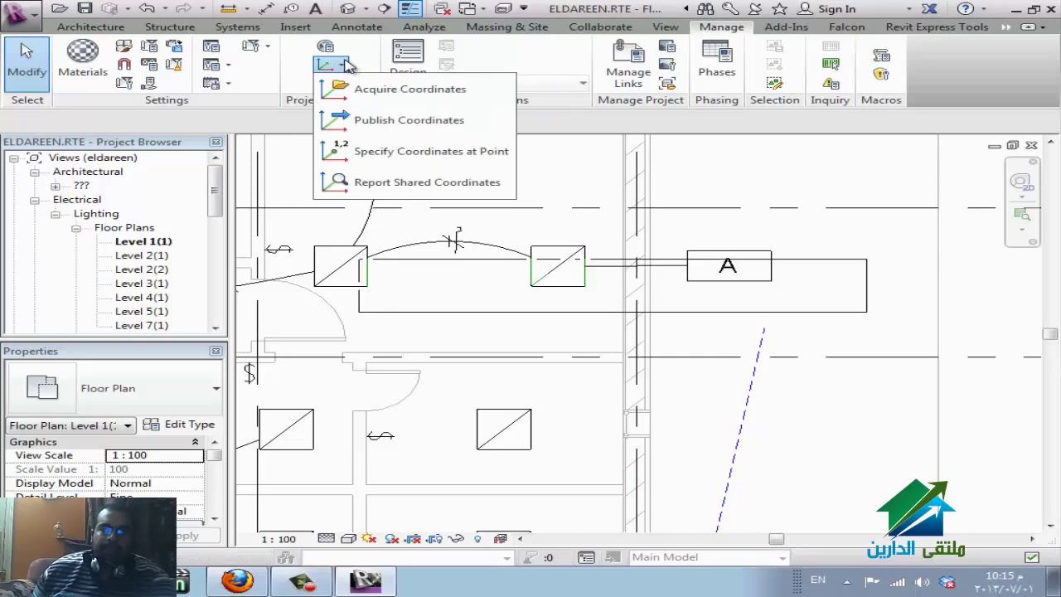
pyautogui.click(302, 124)
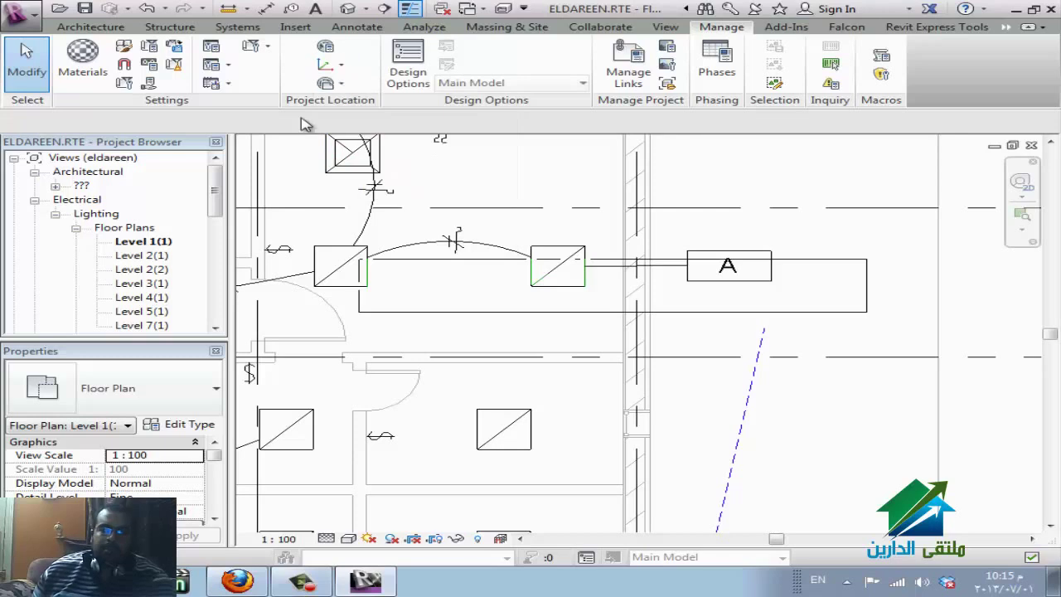
pyautogui.click(334, 83)
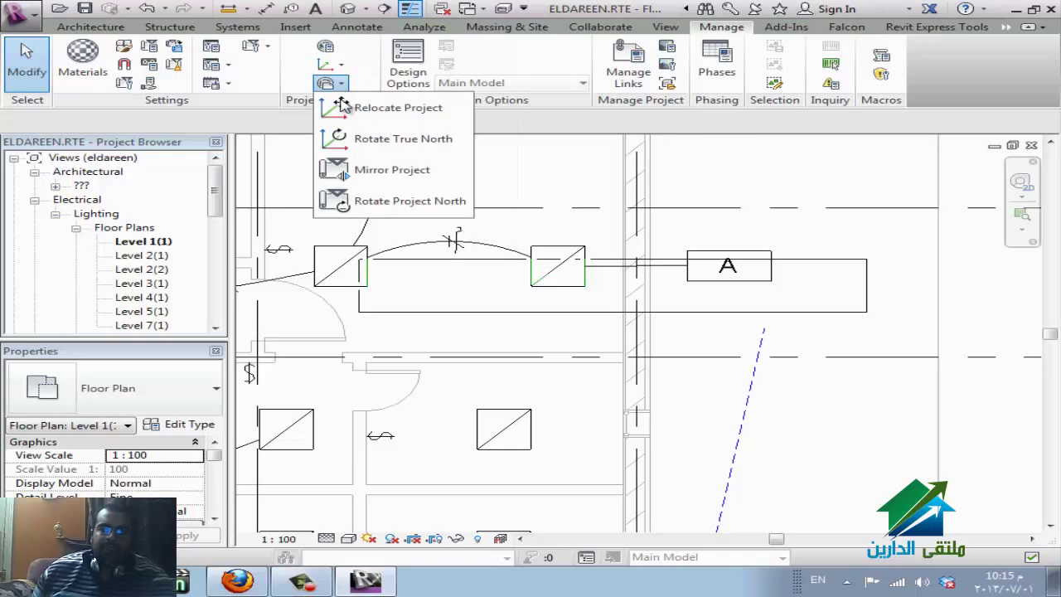
pyautogui.click(375, 139)
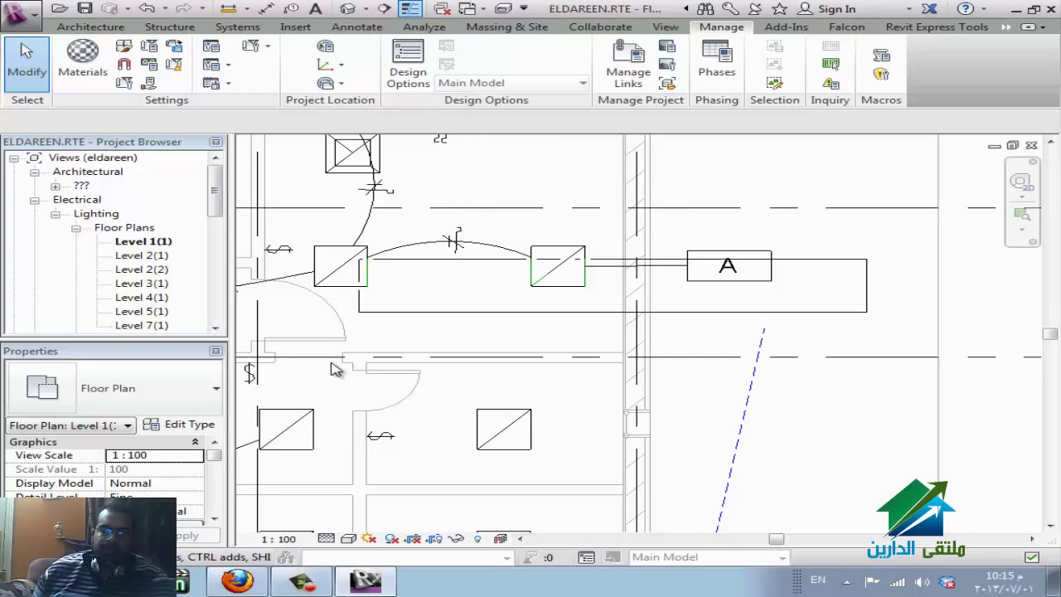
pyautogui.moveTo(214, 462); pyautogui.dragTo(201, 480)
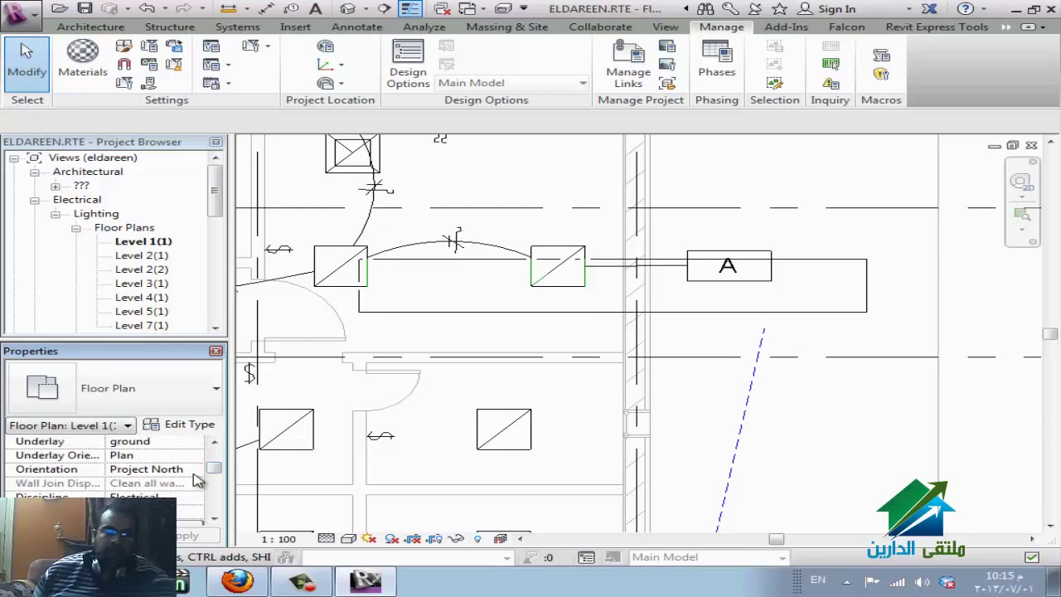
pyautogui.click(194, 471)
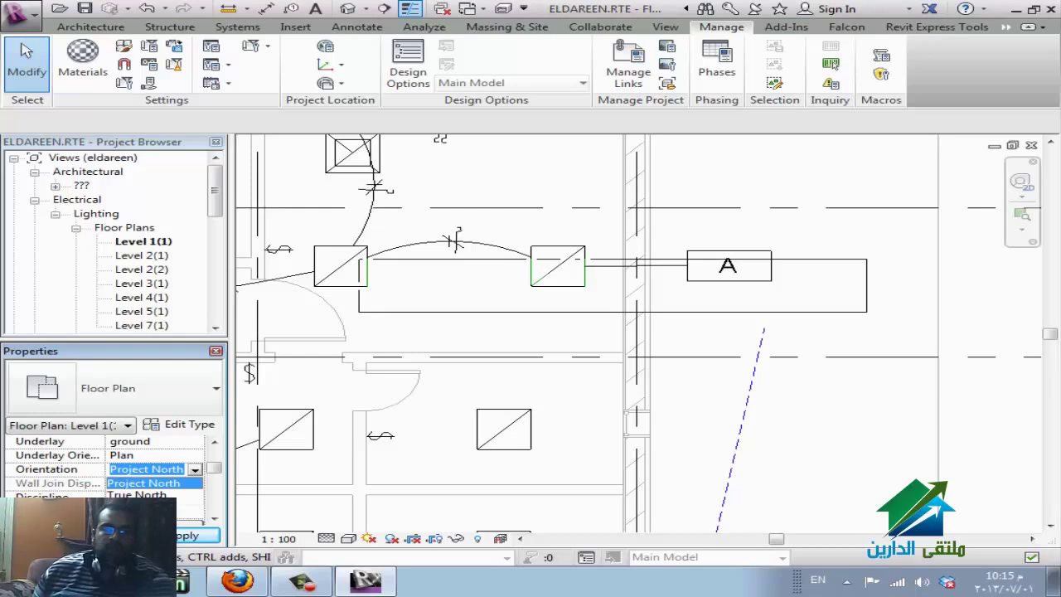
pyautogui.click(137, 494)
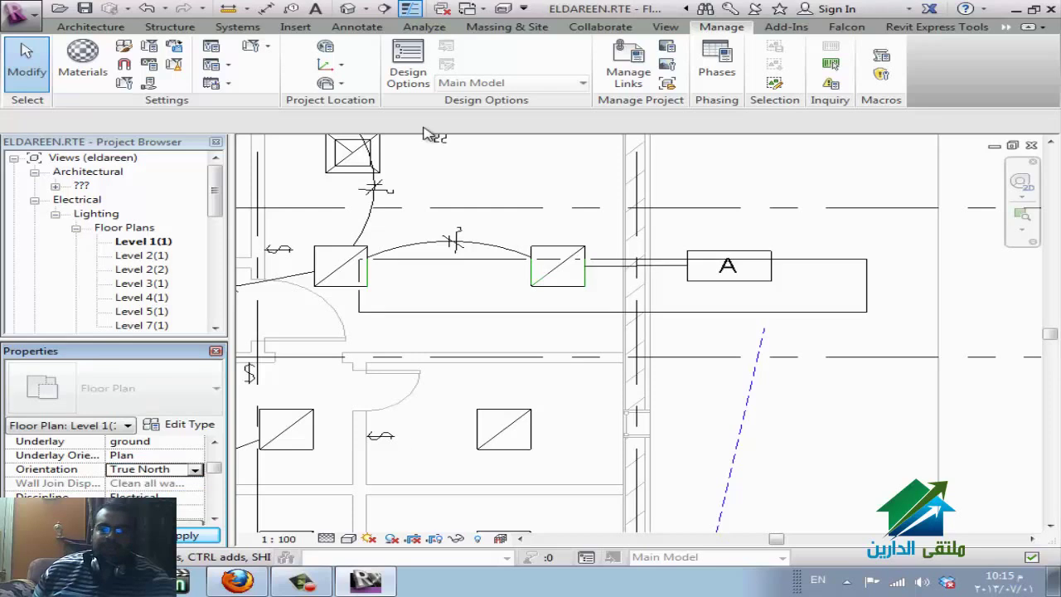
pyautogui.click(329, 65)
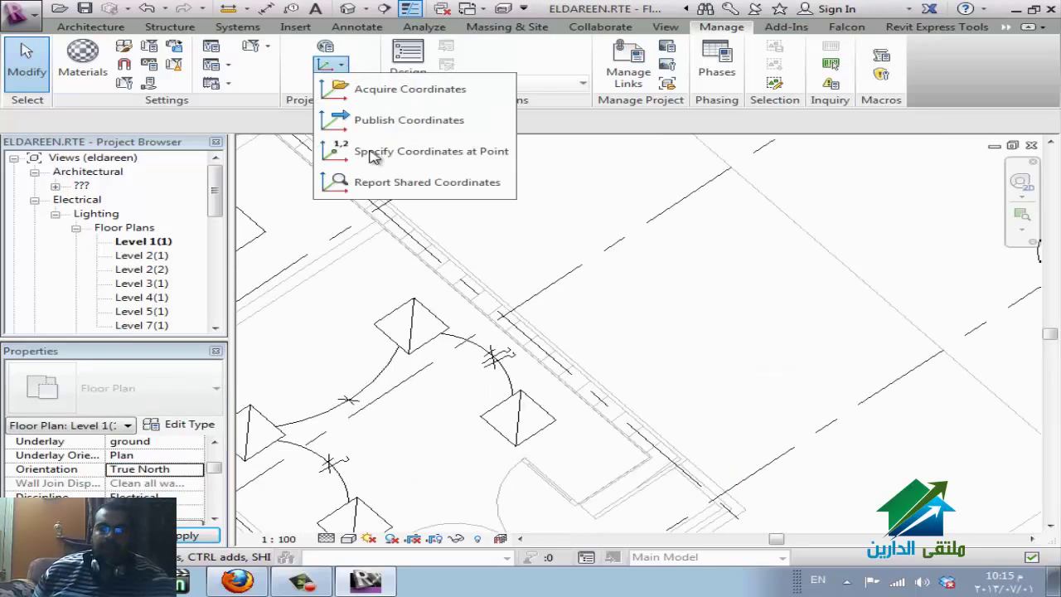
pyautogui.click(330, 67)
pyautogui.click(339, 83)
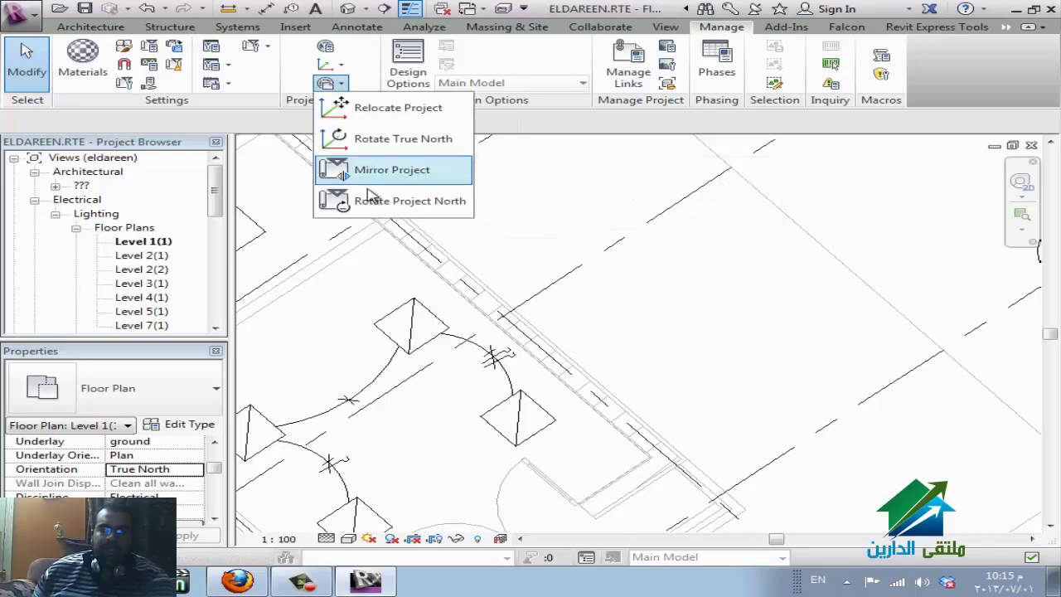
pyautogui.click(382, 137)
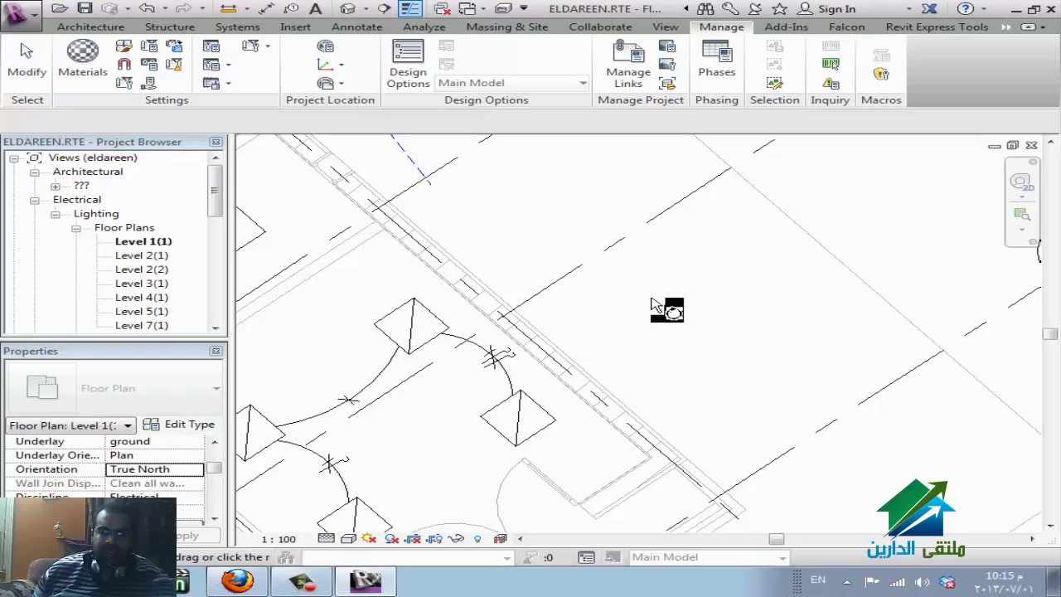
pyautogui.click(441, 319)
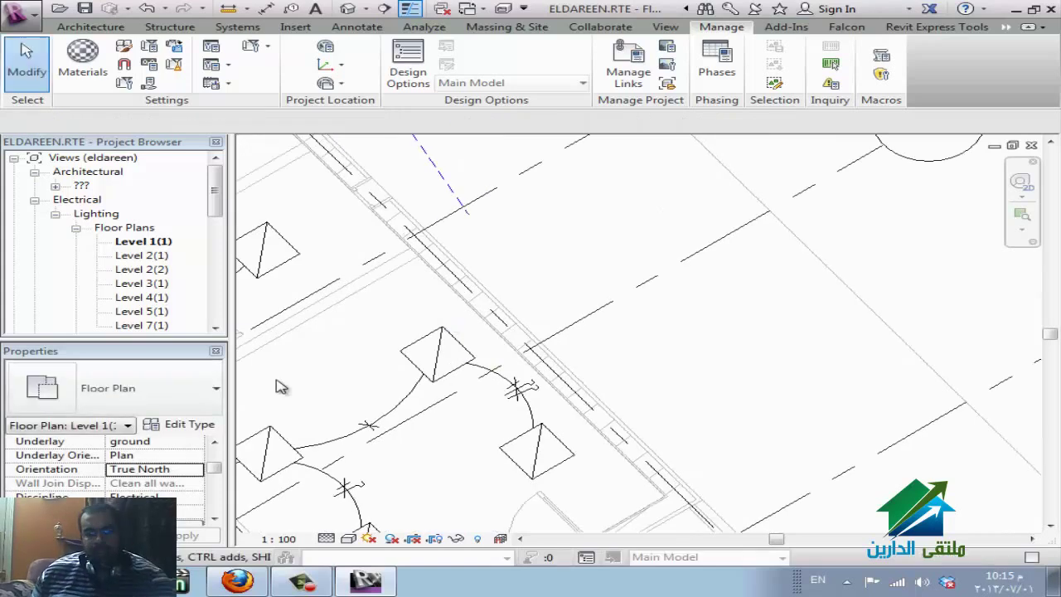
pyautogui.click(226, 484)
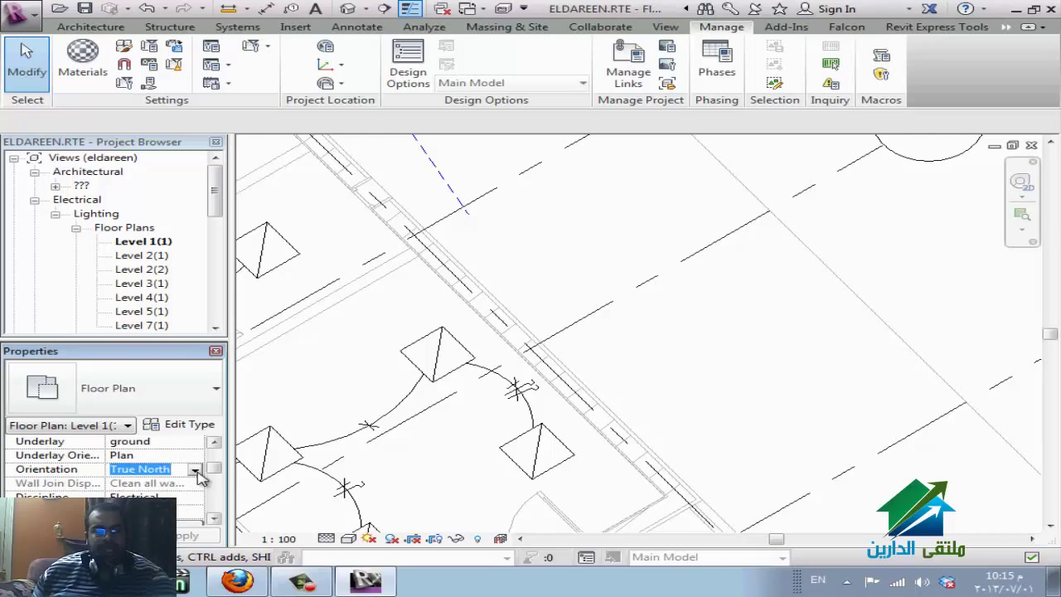
pyautogui.click(194, 469)
pyautogui.click(145, 481)
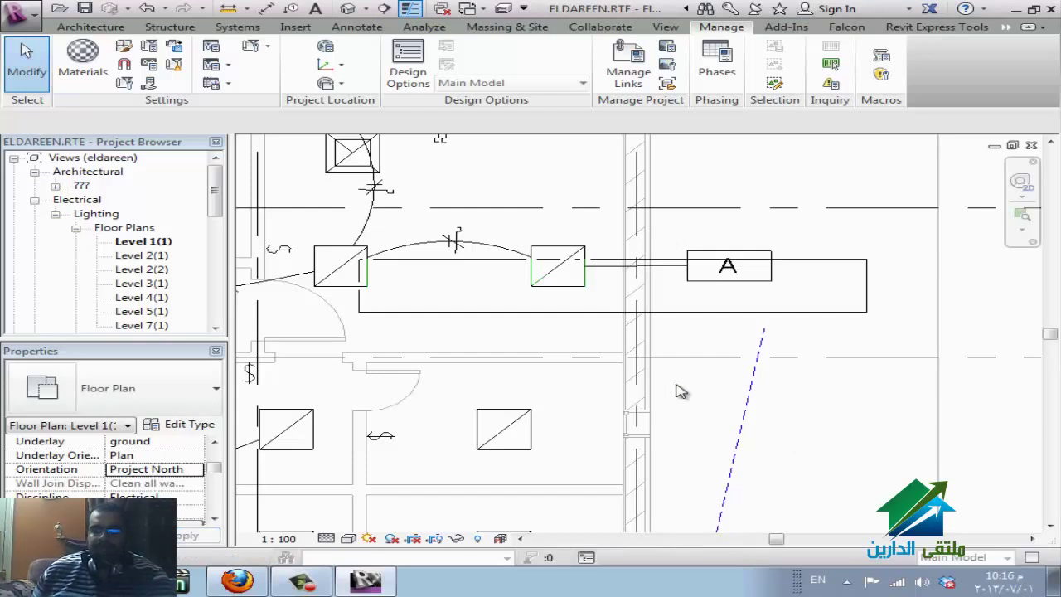
# - Change the {3D} view's discipline from Mechanical to Architectural and zoom in on the building
pyautogui.scroll(-3, 670, 375)
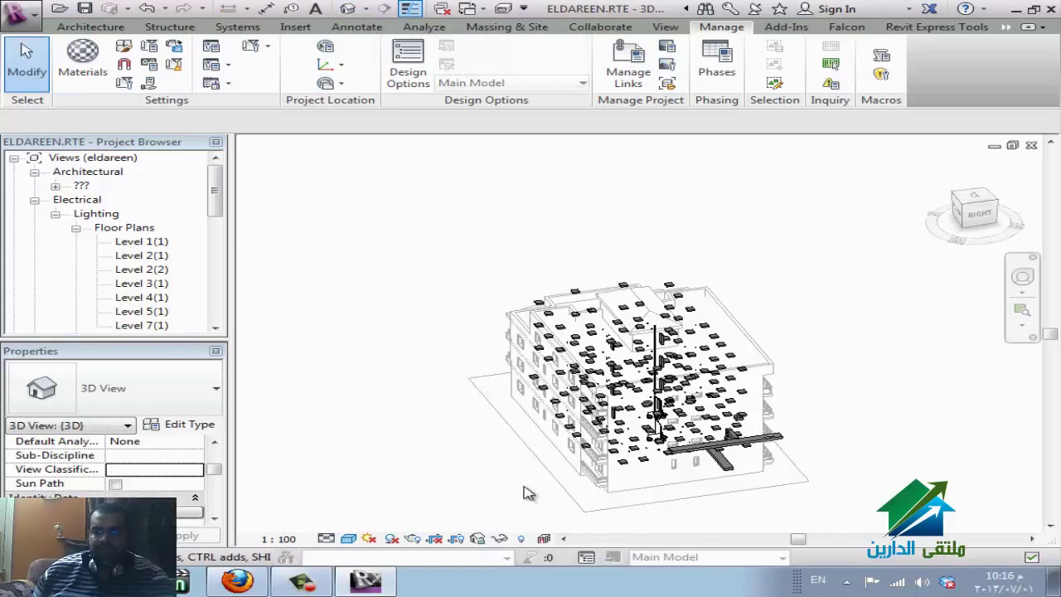
pyautogui.moveTo(214, 469)
pyautogui.mouseDown()
pyautogui.moveTo(217, 489)
pyautogui.moveTo(212, 461)
pyautogui.mouseUp()
pyautogui.click(197, 487)
pyautogui.click(194, 483)
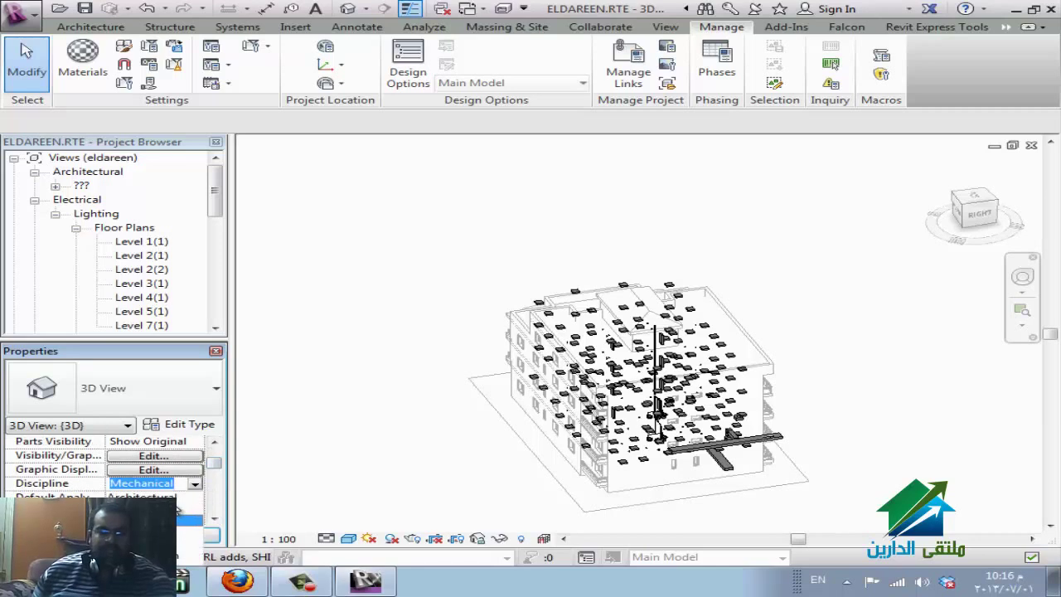
pyautogui.click(178, 497)
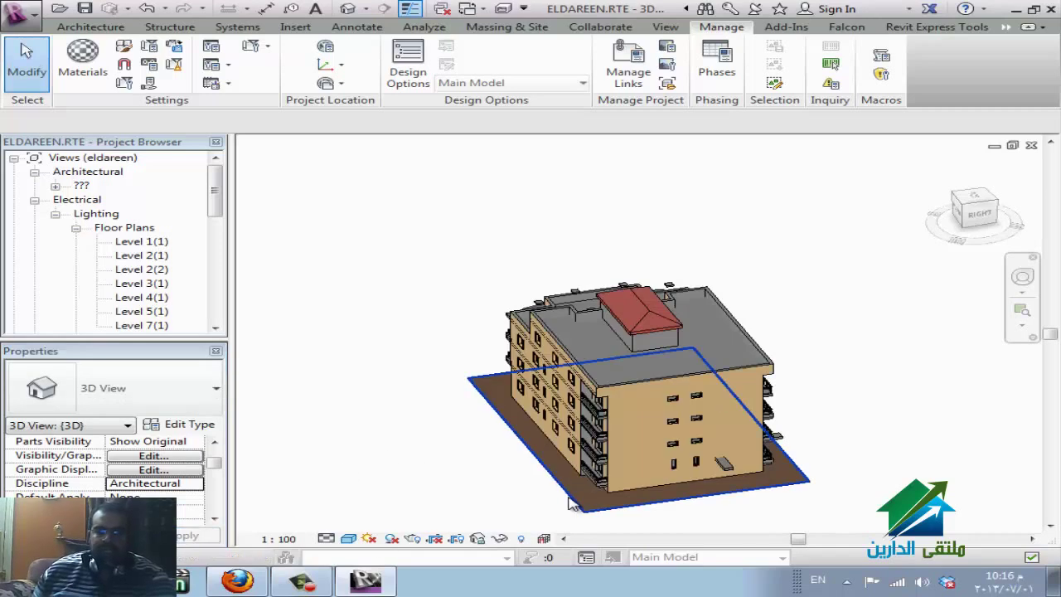
pyautogui.scroll(4, 667, 440)
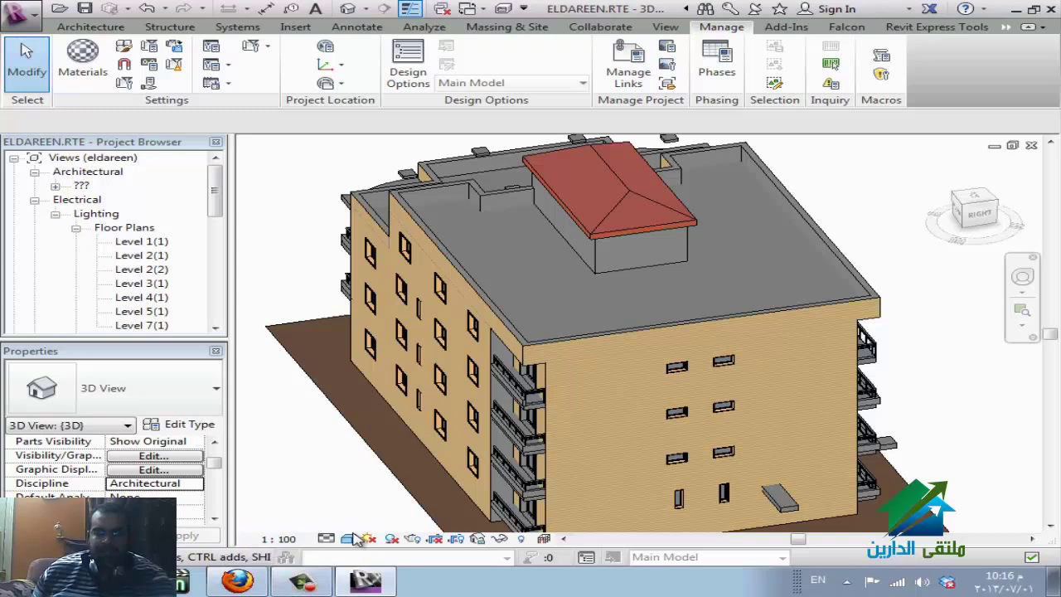
# - Set the rendering Quality Setting to Low and start rendering the 3D view
pyautogui.click(415, 539)
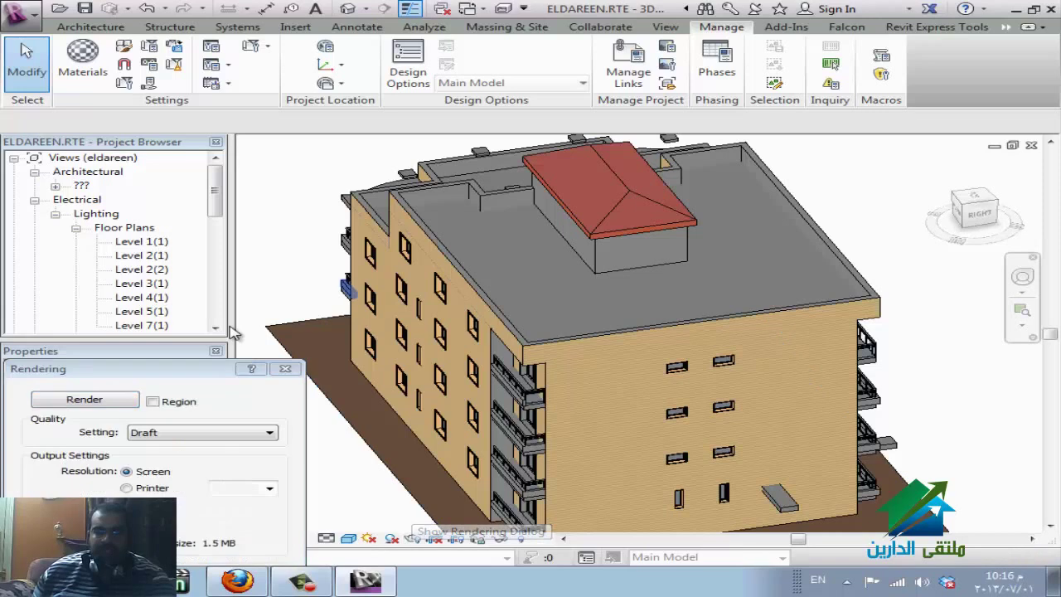
pyautogui.moveTo(165, 448); pyautogui.dragTo(211, 102)
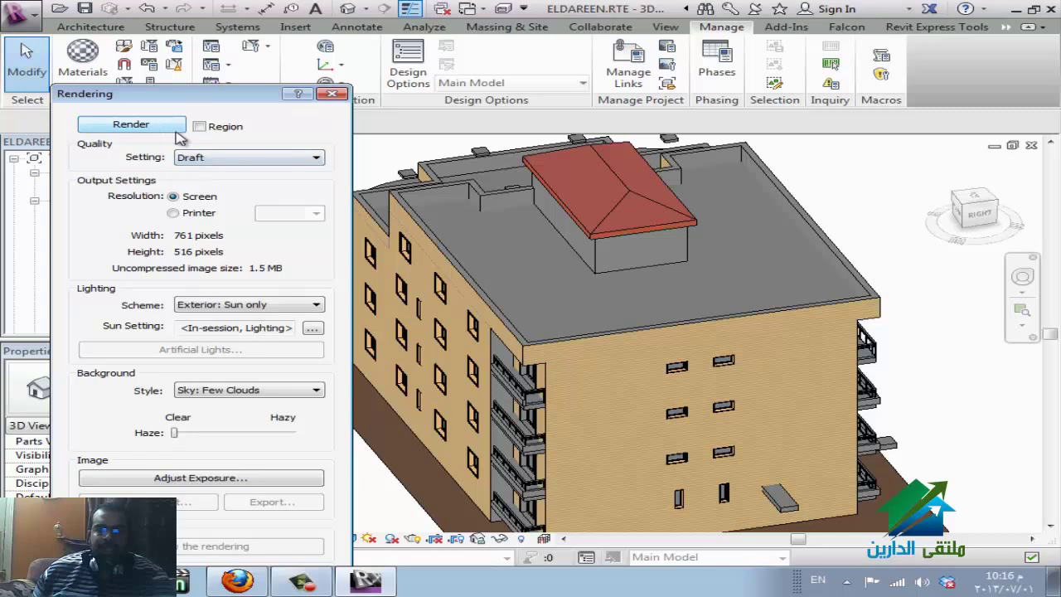
pyautogui.click(235, 157)
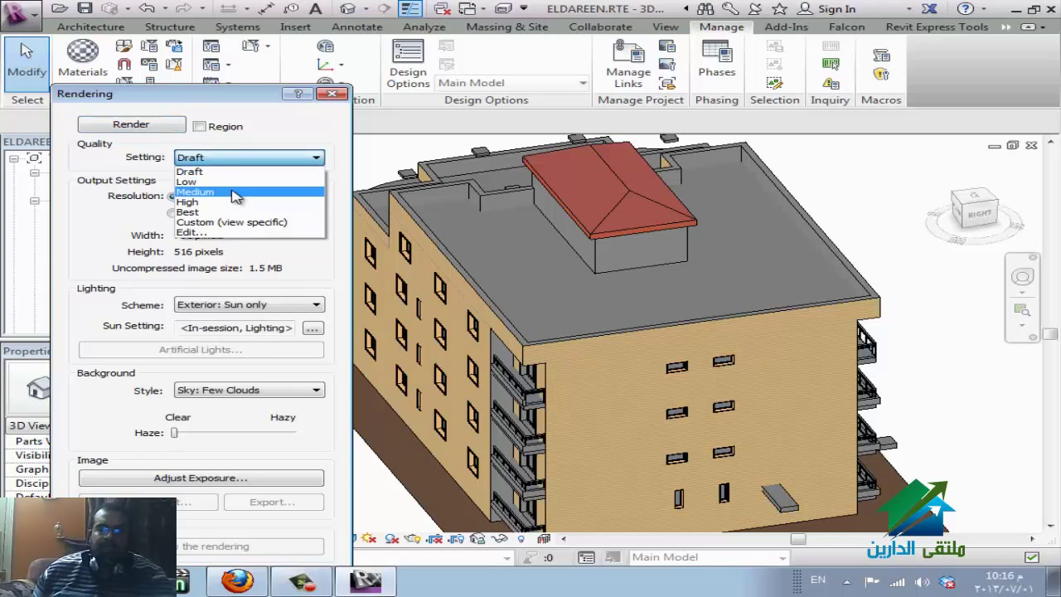
pyautogui.click(222, 182)
pyautogui.click(219, 162)
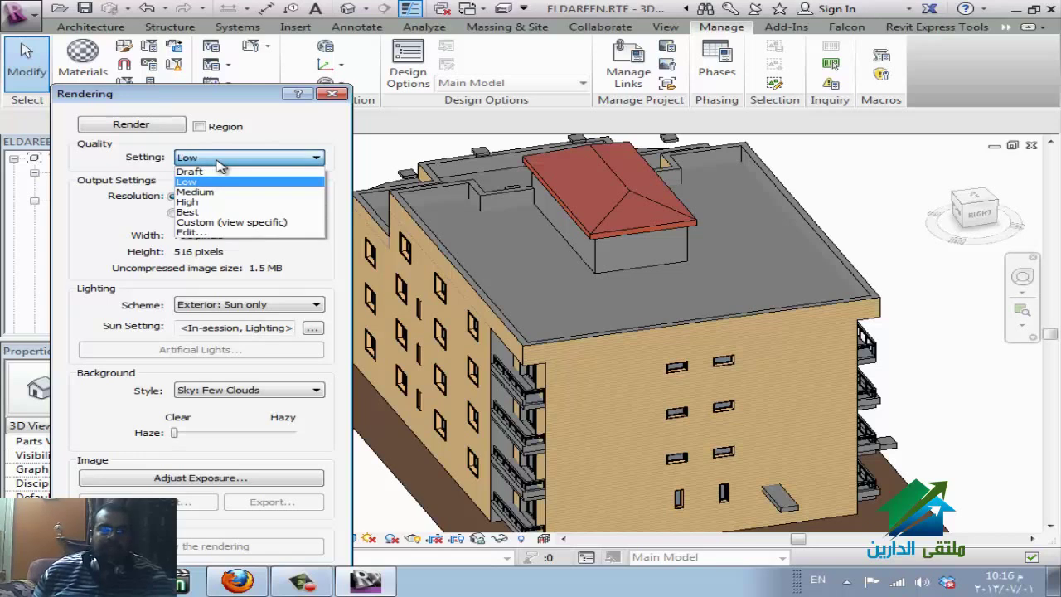
pyautogui.click(220, 163)
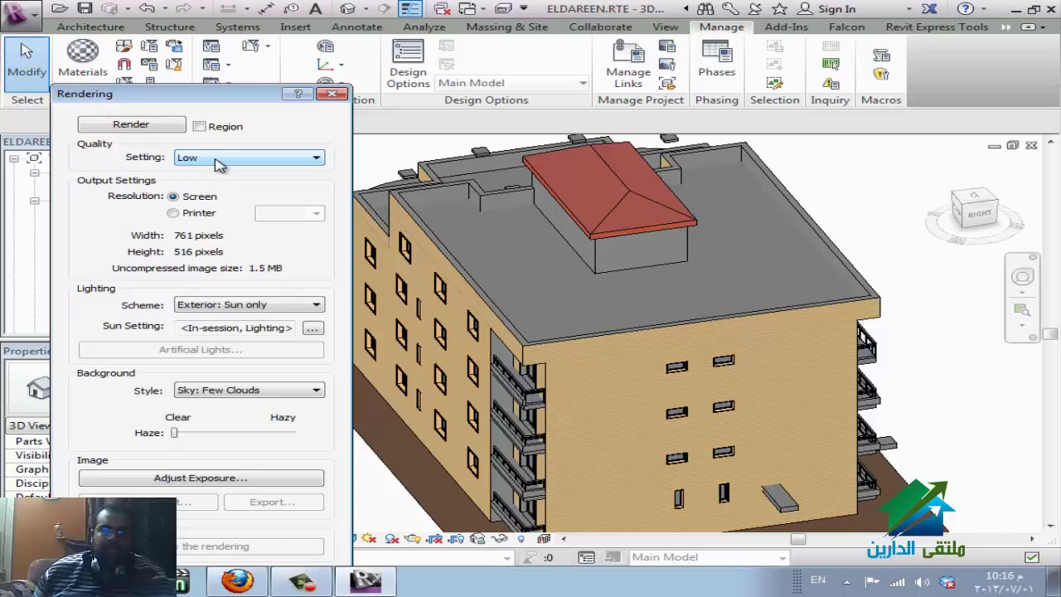
pyautogui.click(143, 130)
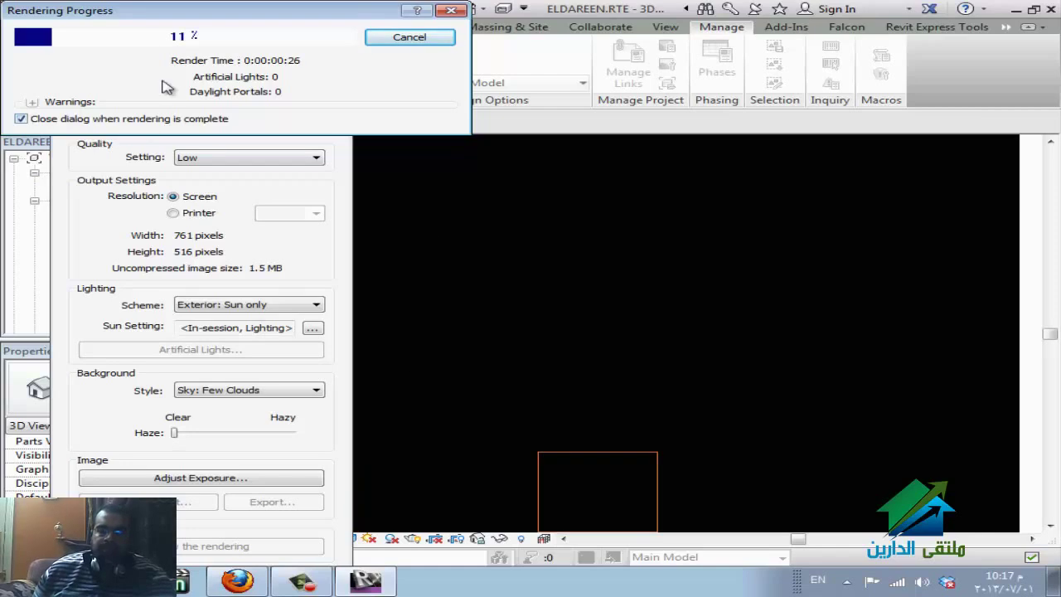
# - Move the rendering progress window aside while the Low-quality render finishes
pyautogui.moveTo(189, 23); pyautogui.dragTo(574, 55)
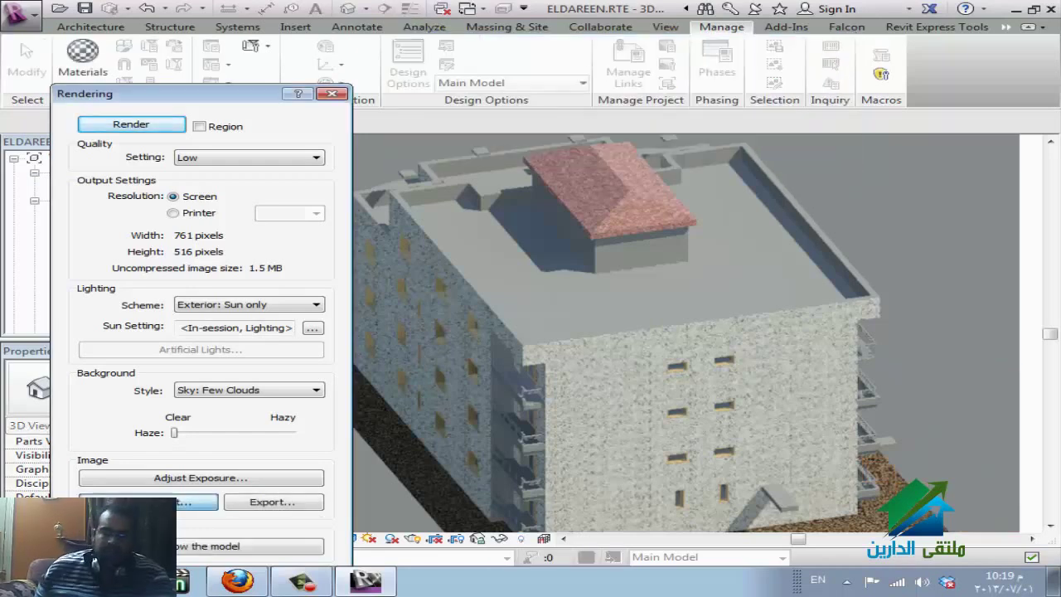
# - Save the current rendering to the project under the name 3D
pyautogui.click(192, 501)
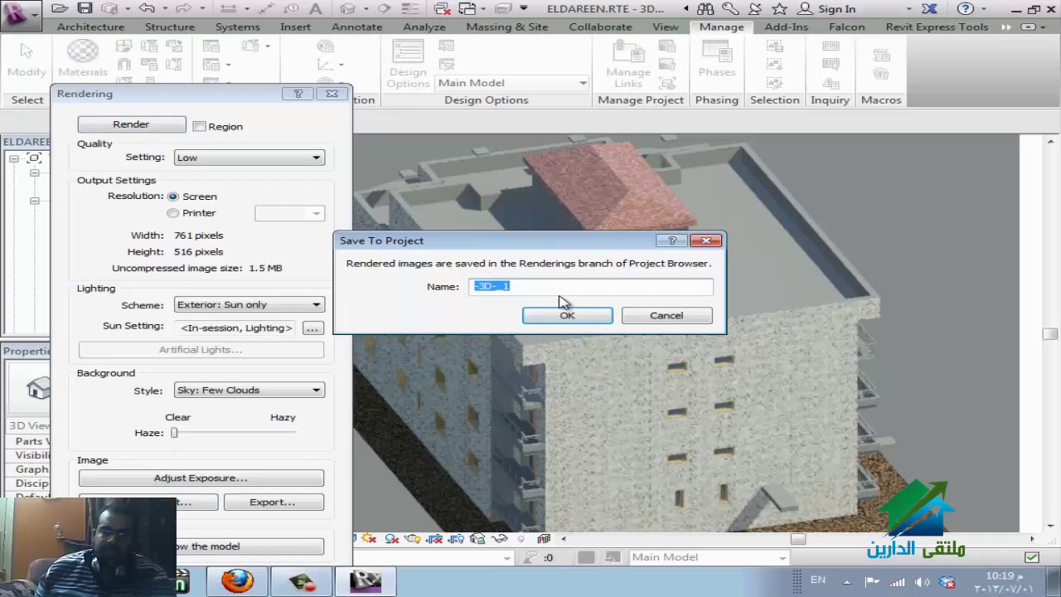
pyautogui.write('3D')
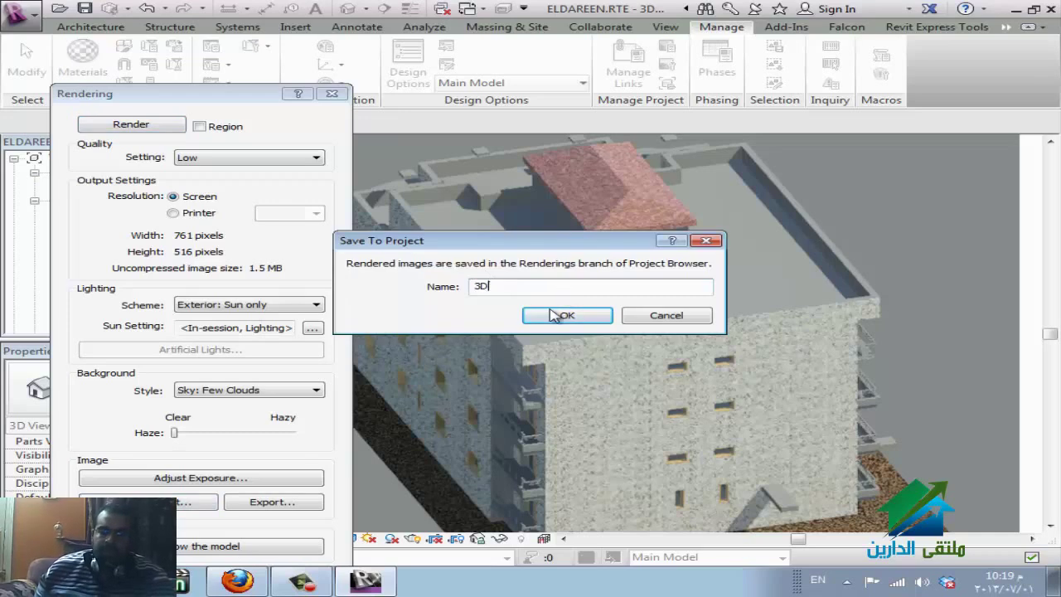
pyautogui.click(564, 316)
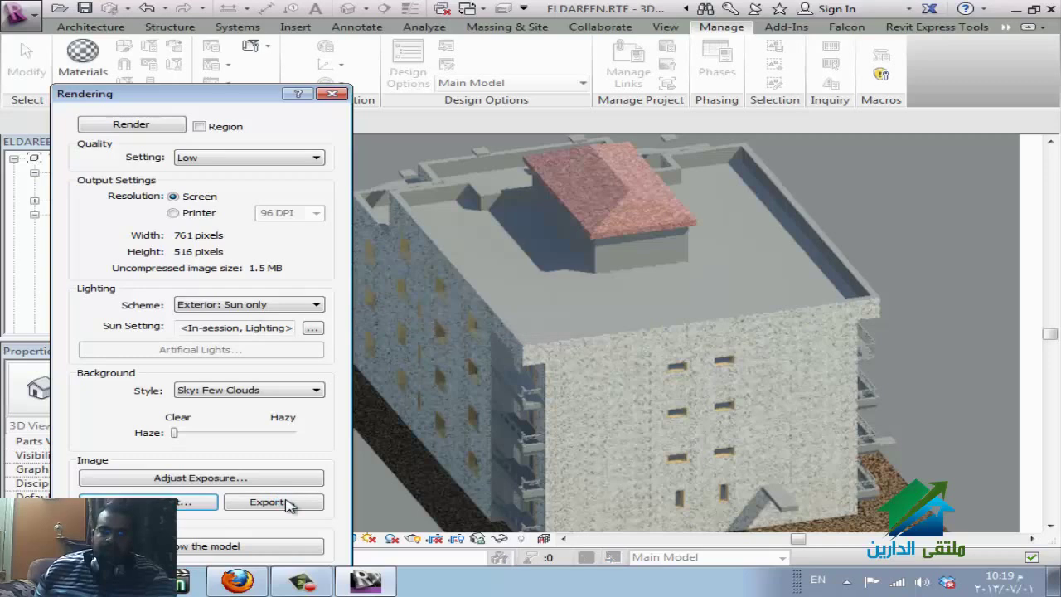
# - Export the rendering as a JPEG image named 3D to the Desktop
pyautogui.click(287, 503)
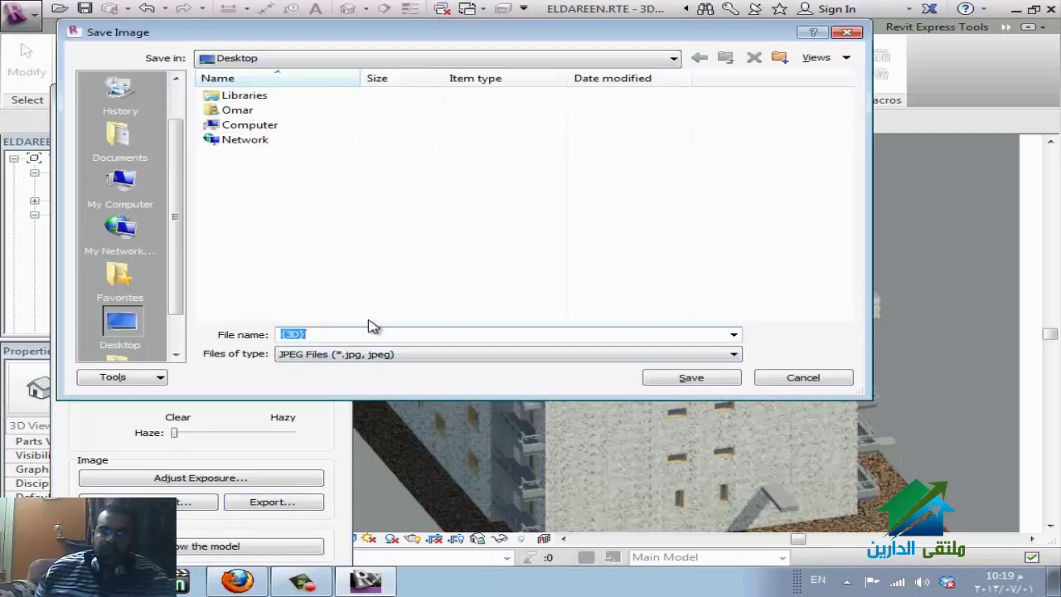
pyautogui.write('3D')
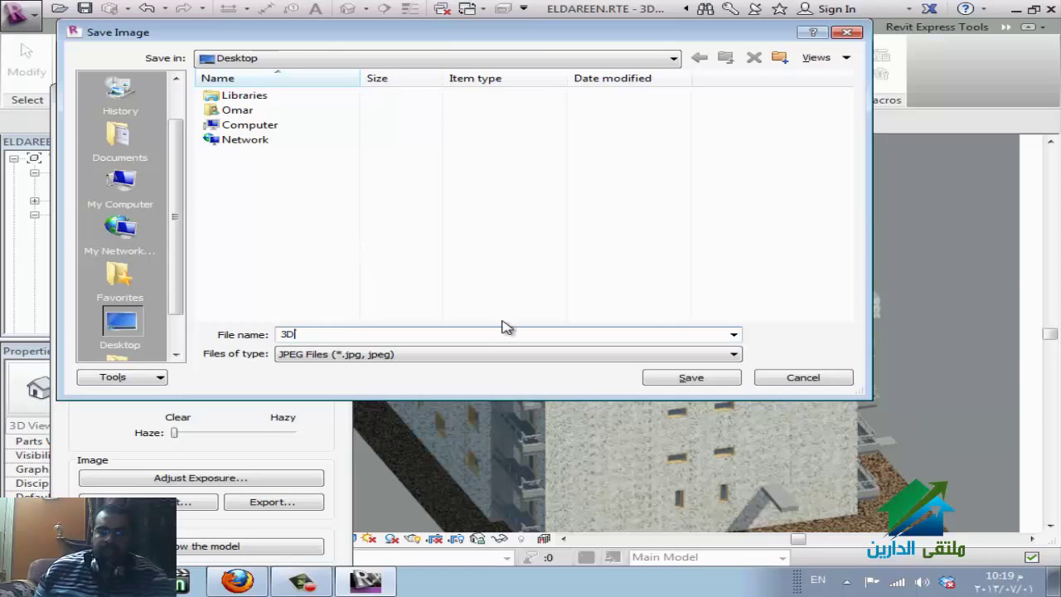
pyautogui.click(711, 383)
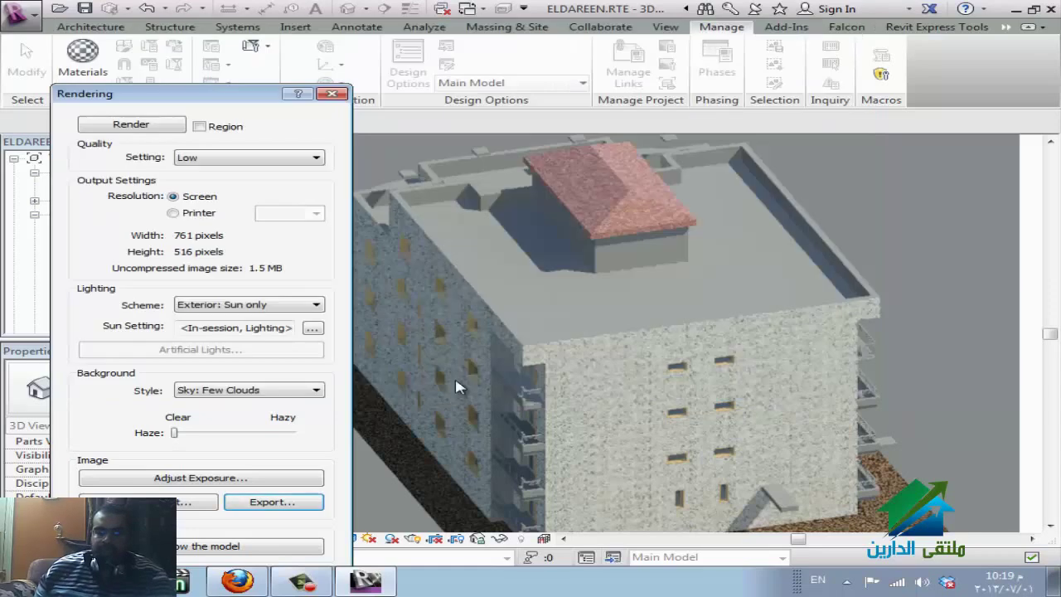
# - Set the output to Printer resolution, trying 600 DPI before settling on 150 DPI
pyautogui.click(199, 214)
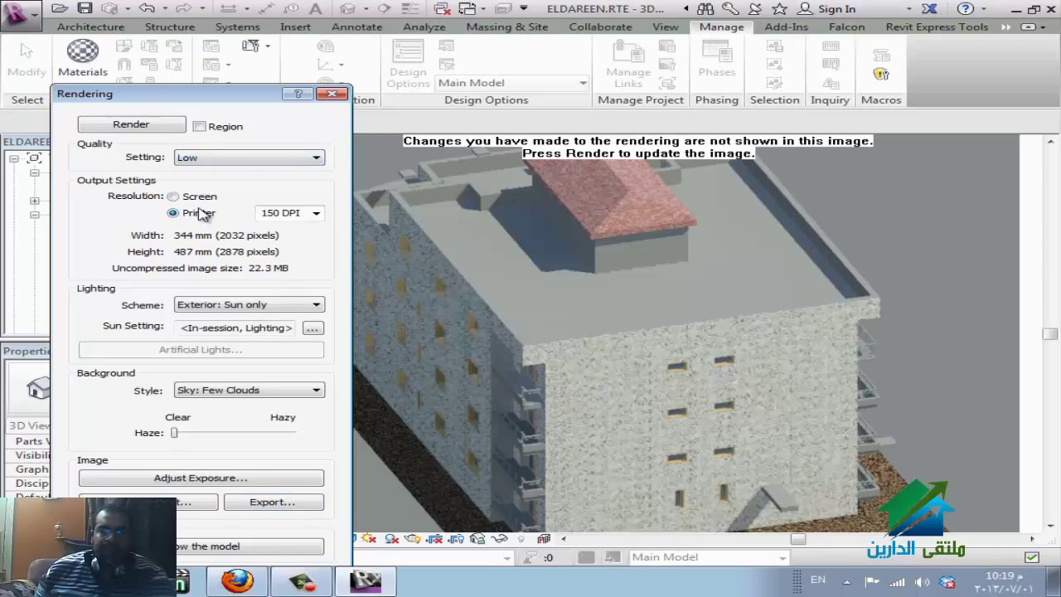
pyautogui.click(315, 213)
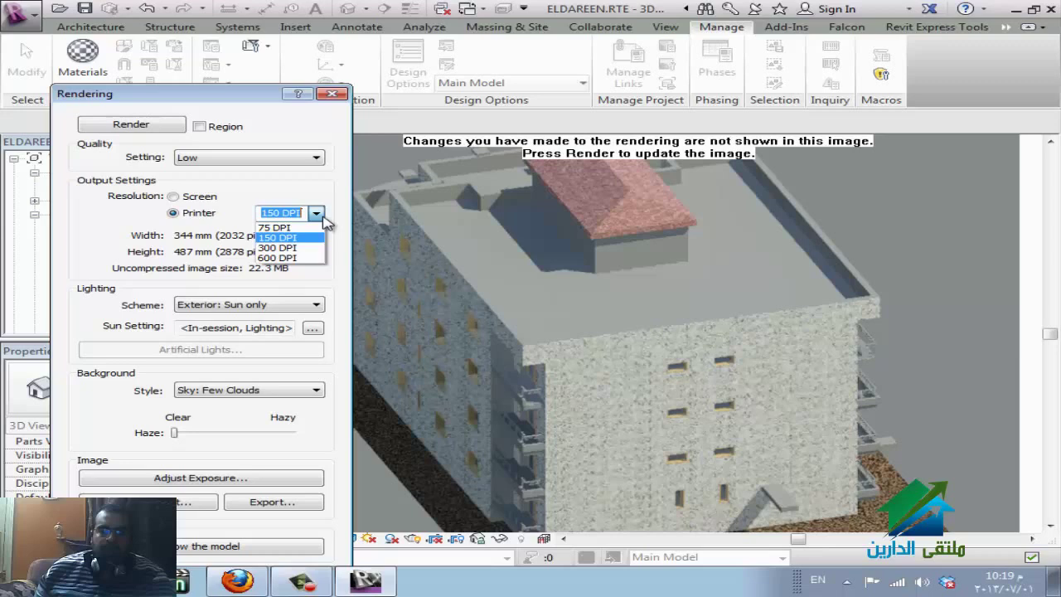
pyautogui.click(284, 258)
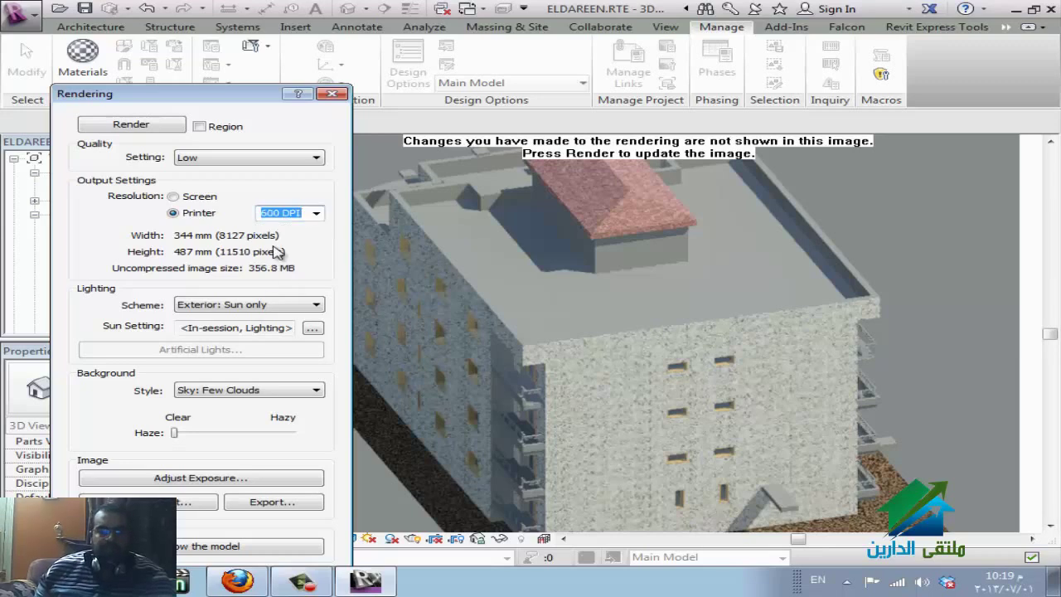
pyautogui.click(316, 212)
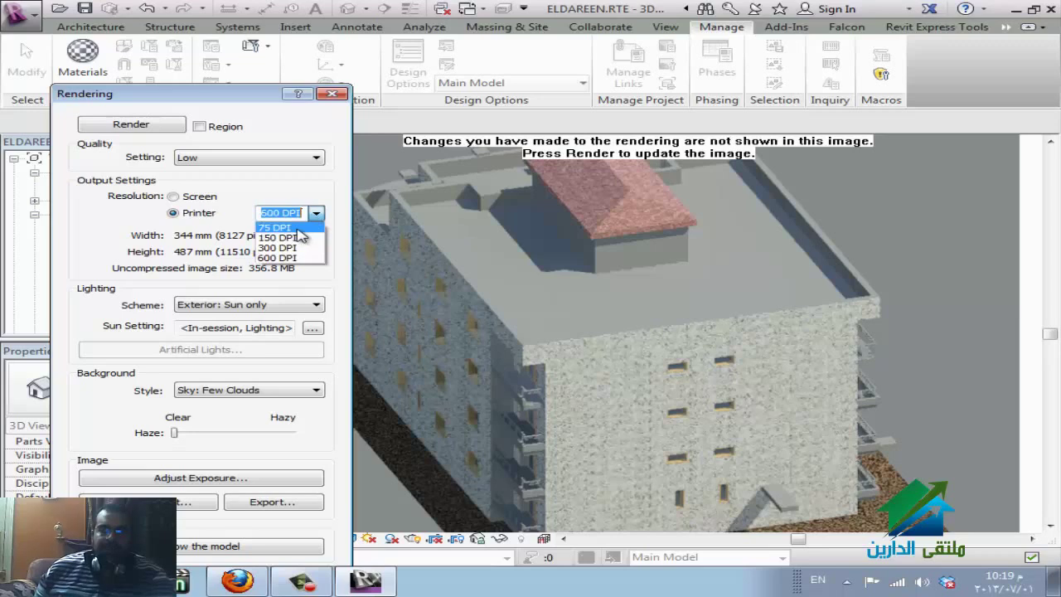
pyautogui.click(278, 237)
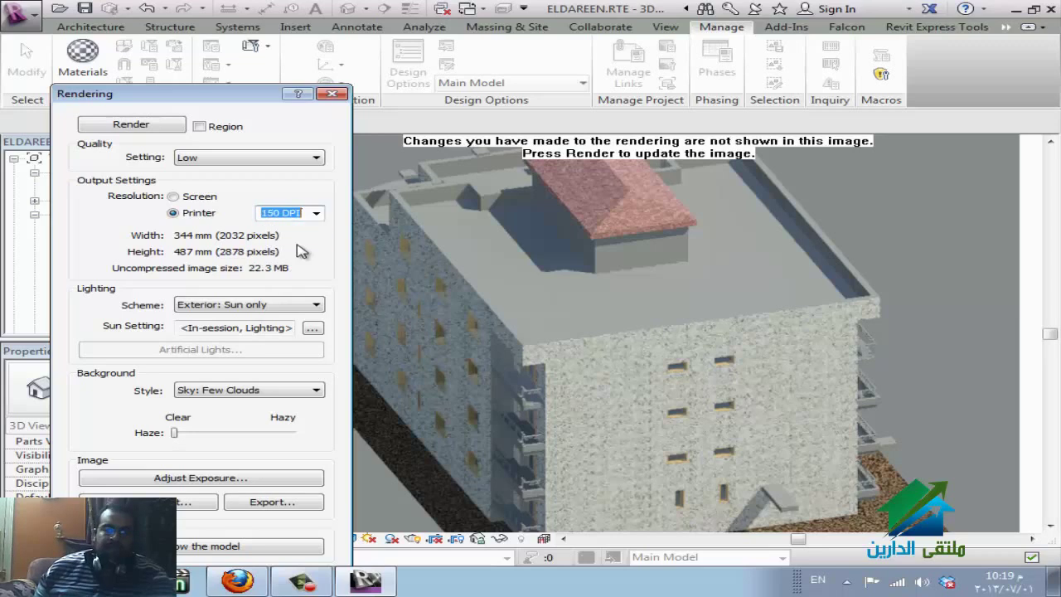
# - Review the lighting schemes and keep Exterior: Sun only
pyautogui.click(286, 309)
pyautogui.click(286, 306)
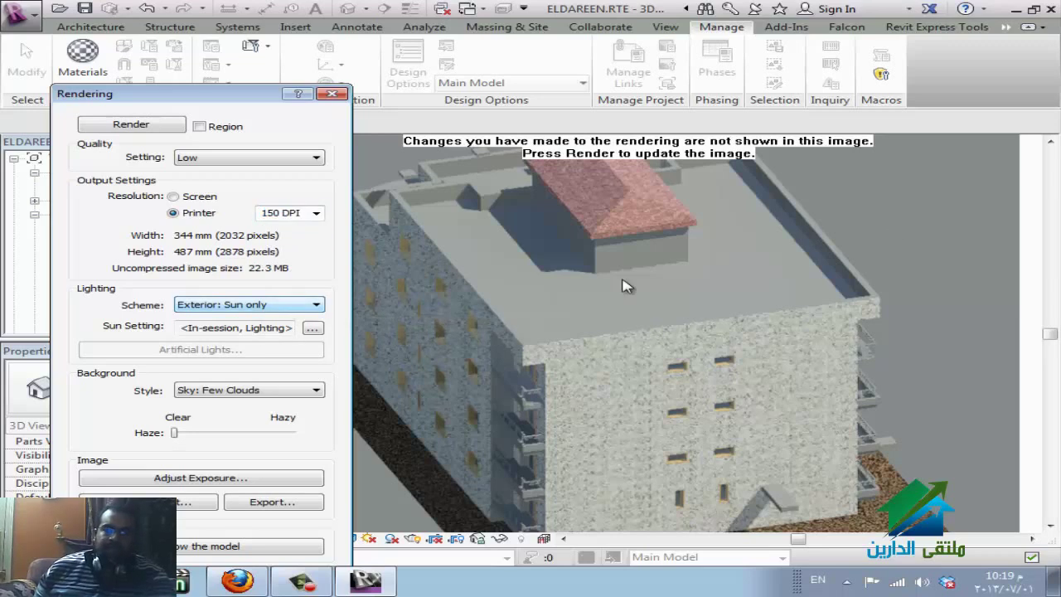
pyautogui.click(936, 222)
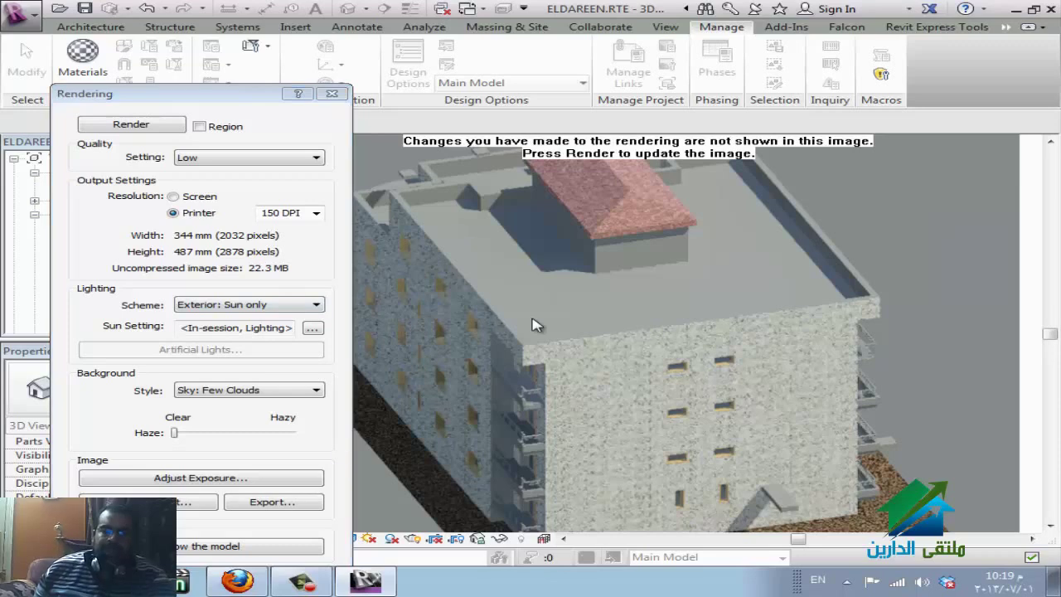
pyautogui.click(253, 308)
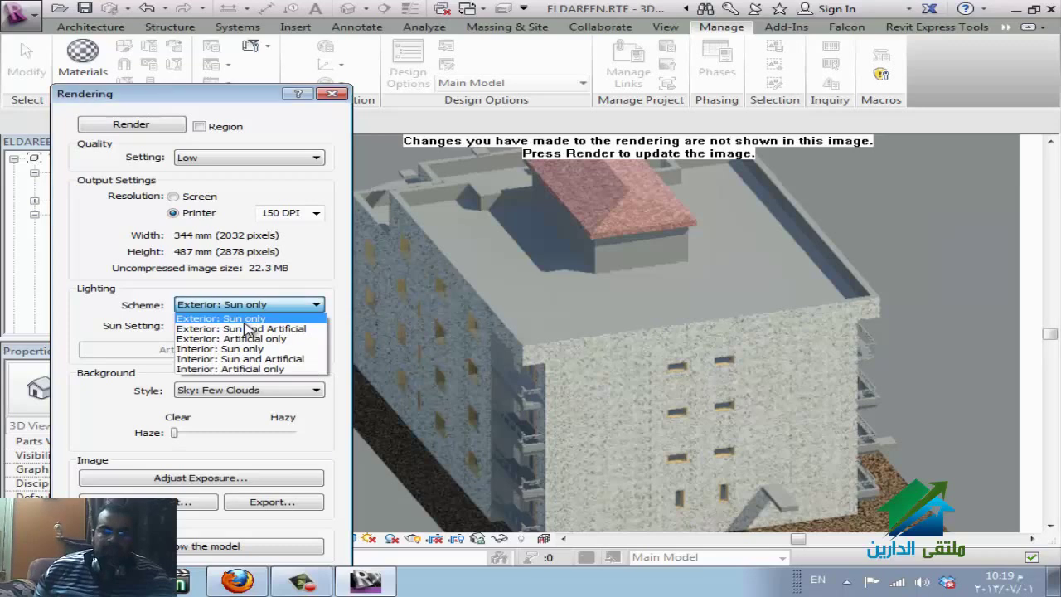
pyautogui.click(335, 342)
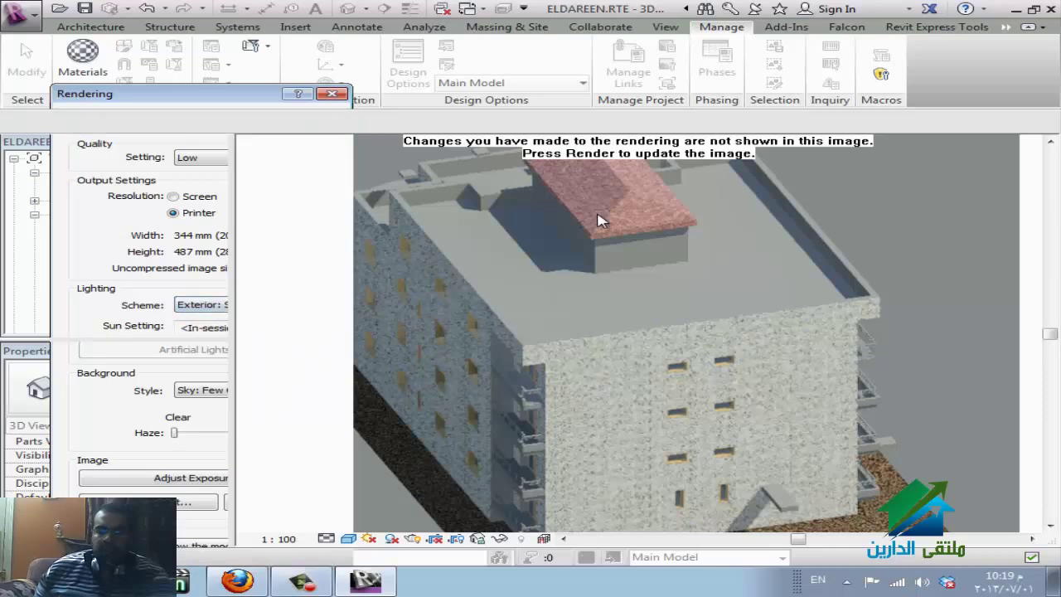
# - Close the rendering settings and orient the 3D view to a building section via the ViewCube
pyautogui.press('Escape')
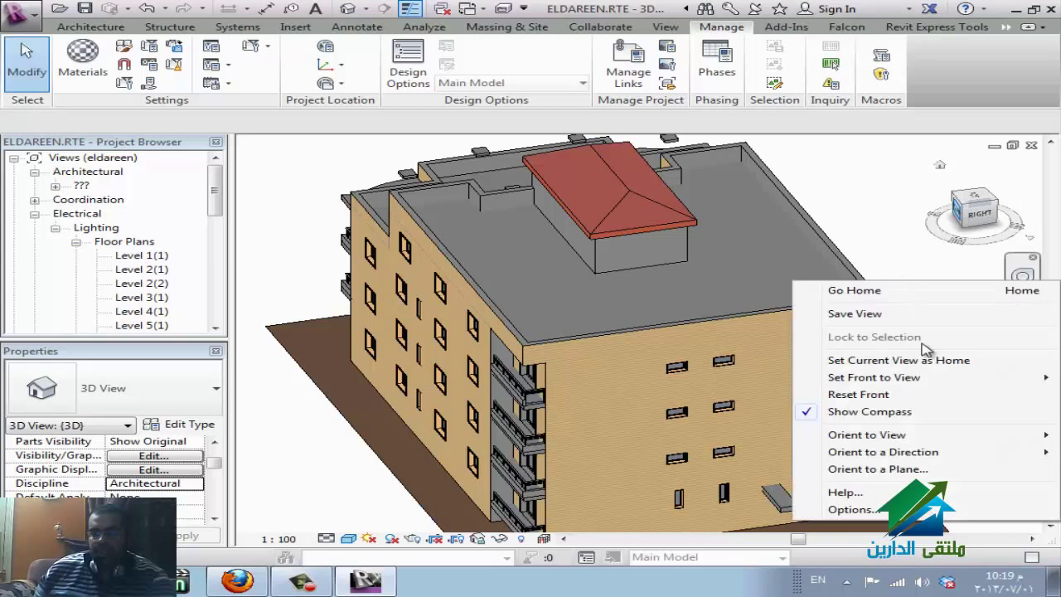
pyautogui.moveTo(920, 434)
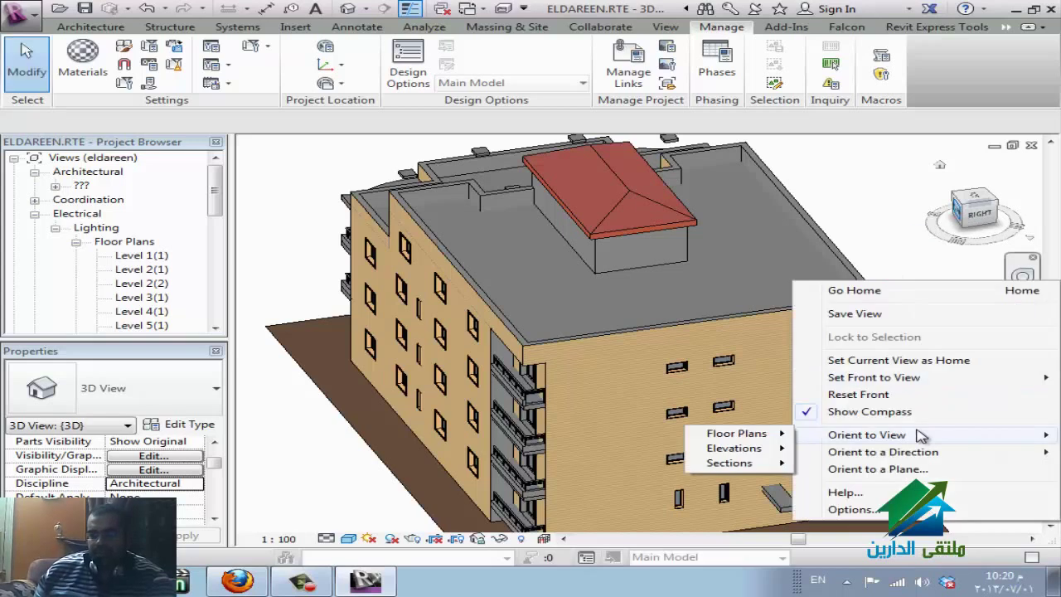
pyautogui.moveTo(759, 464)
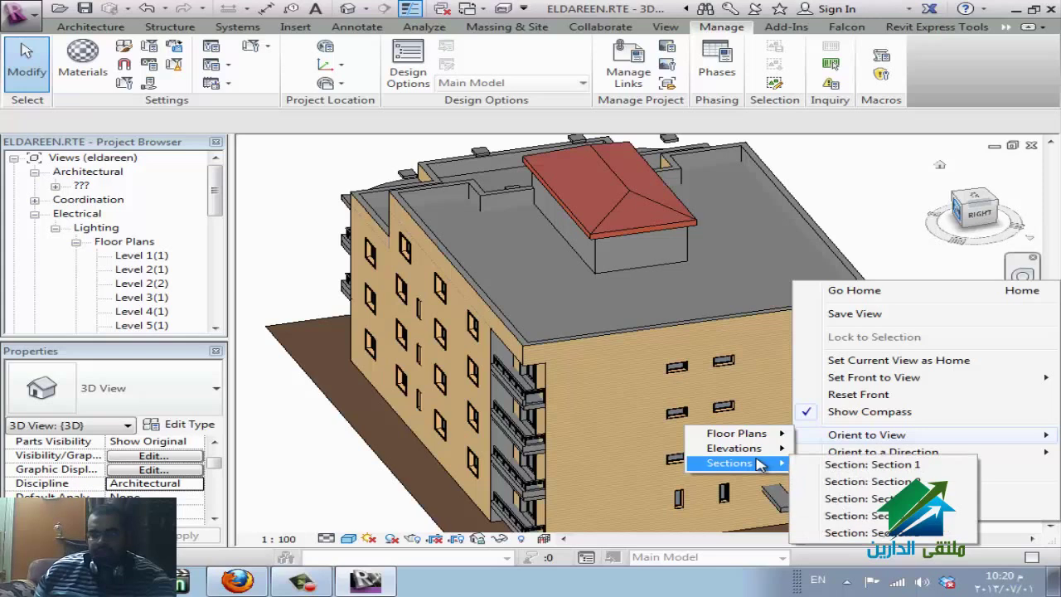
pyautogui.click(886, 537)
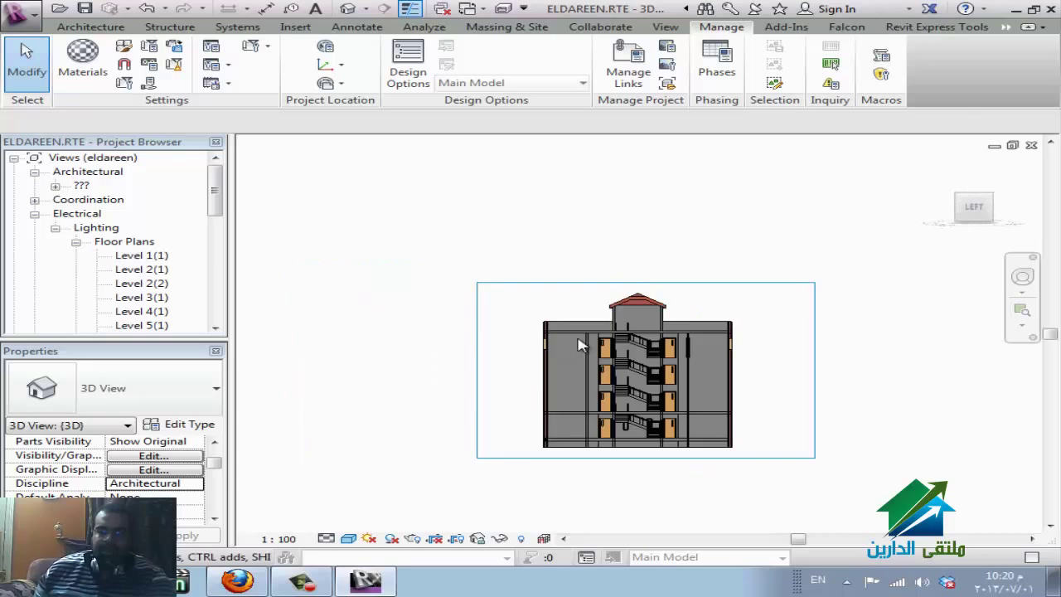
# - Zoom, pan and orbit to an angled close-up of the stair and door bays
pyautogui.scroll(6, 577, 343)
pyautogui.moveTo(401, 394); pyautogui.dragTo(379, 360, button='middle')
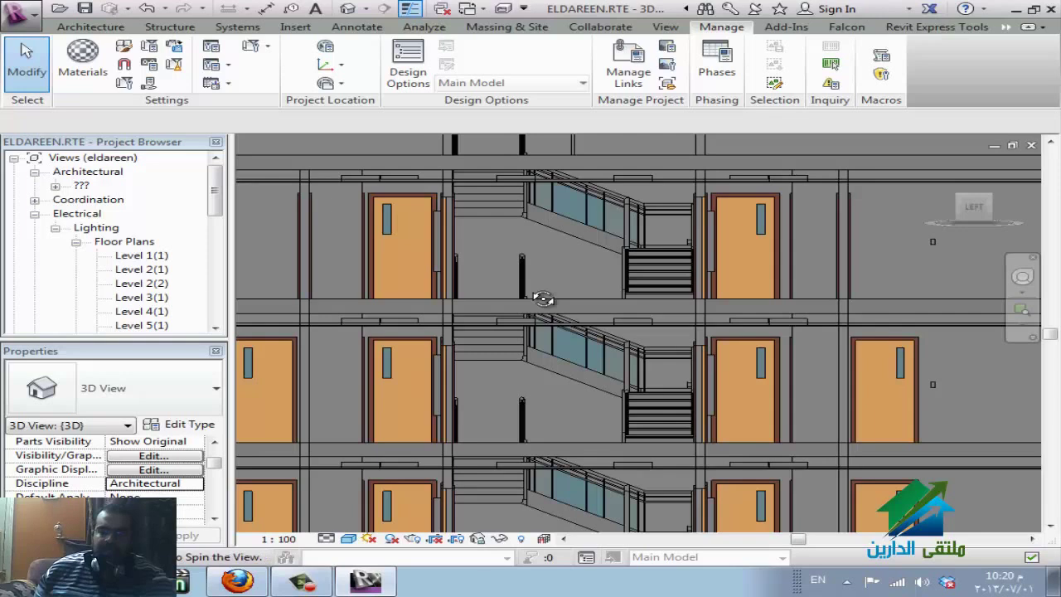
pyautogui.keyDown('shift'); pyautogui.moveTo(544, 301); pyautogui.dragTo(627, 356, button='middle'); pyautogui.keyUp('shift')
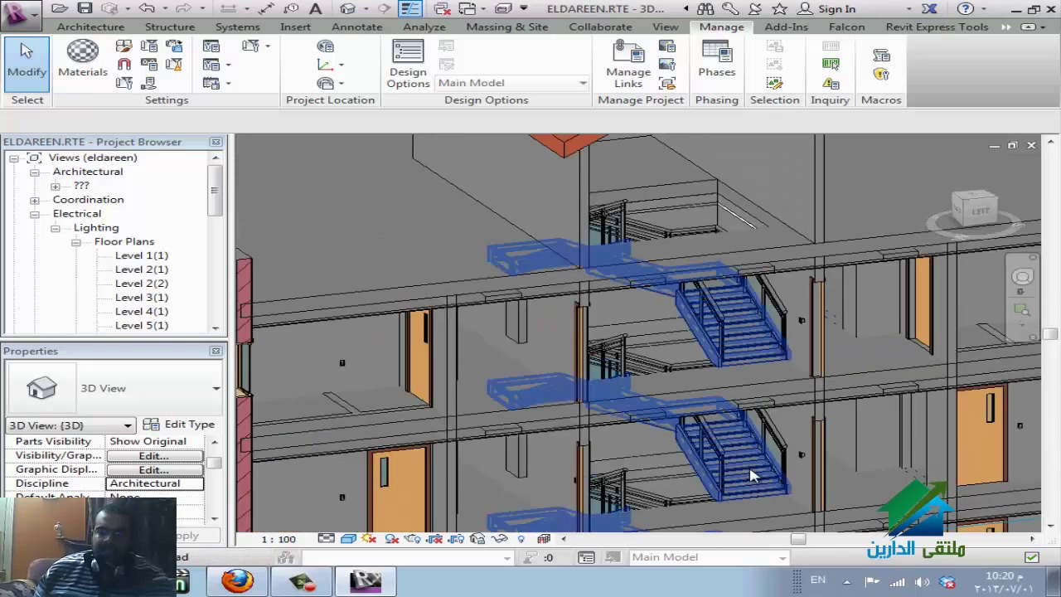
pyautogui.scroll(2, 751, 407)
pyautogui.moveTo(750, 407); pyautogui.dragTo(578, 373, button='middle')
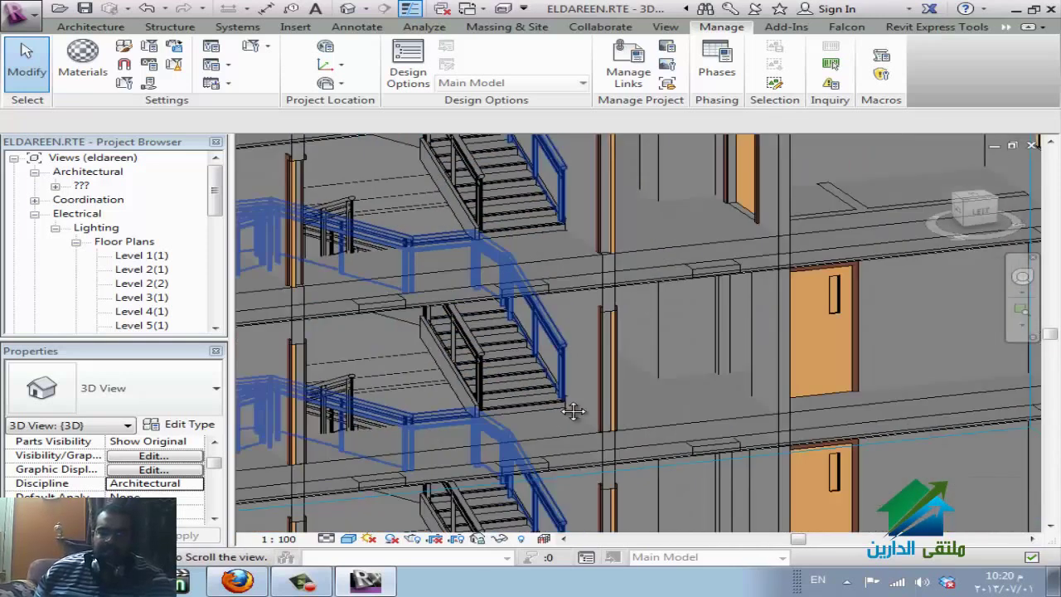
# - Reopen the rendering settings and set the lighting scheme to Interior: Sun and Artificial
pyautogui.click(412, 539)
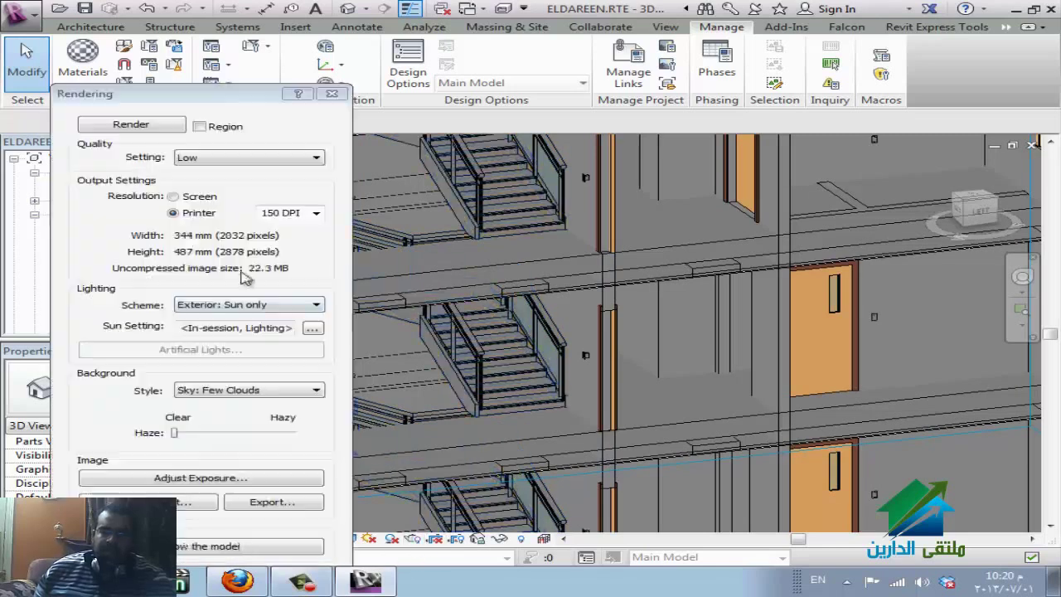
pyautogui.click(273, 304)
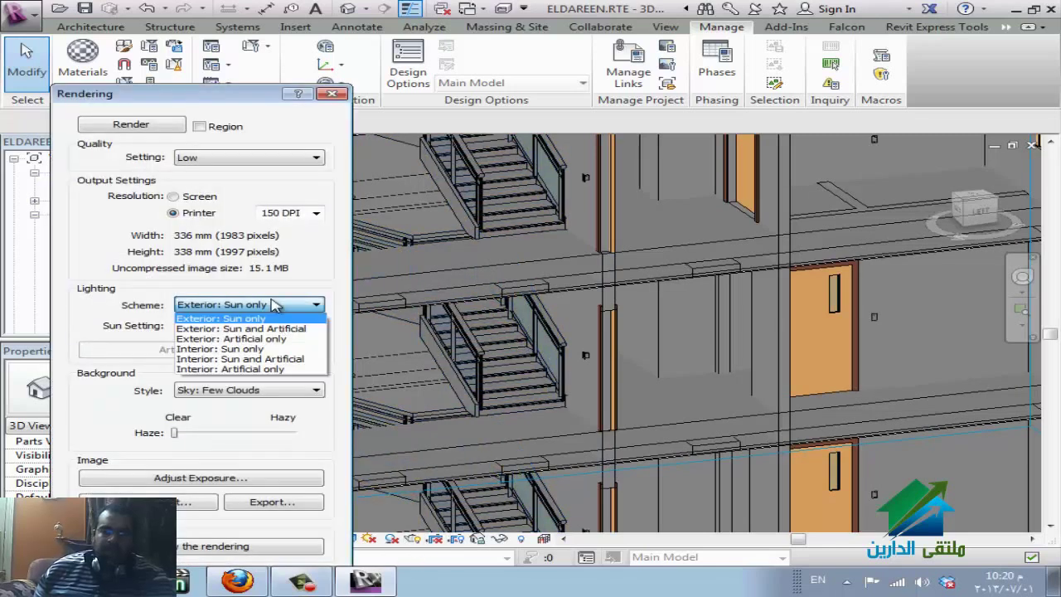
pyautogui.click(291, 359)
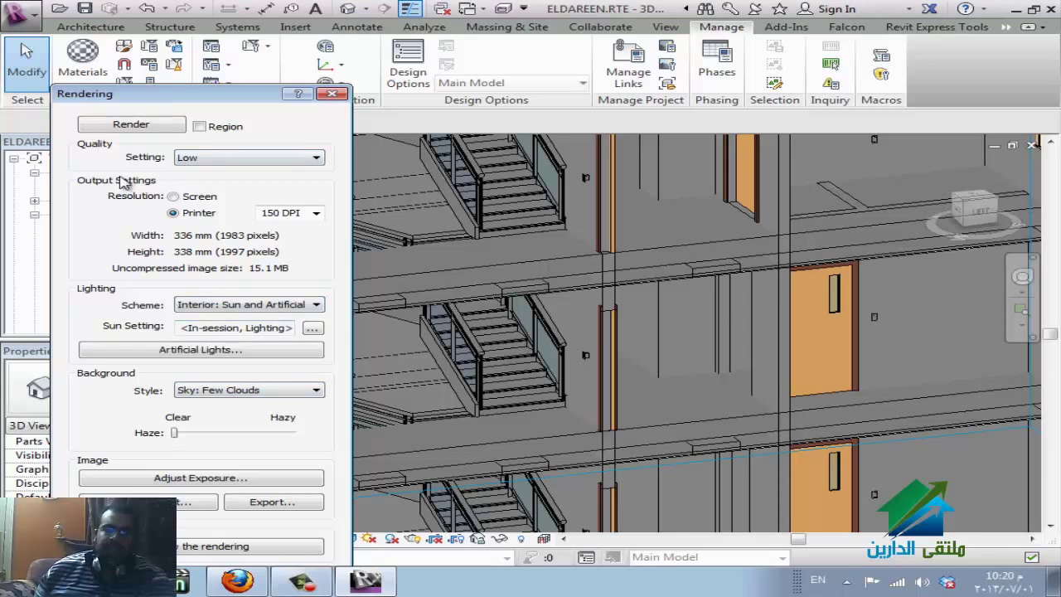
# - After the insufficient disk space warning, switch to Screen resolution and render, then monitor progress
pyautogui.click(179, 131)
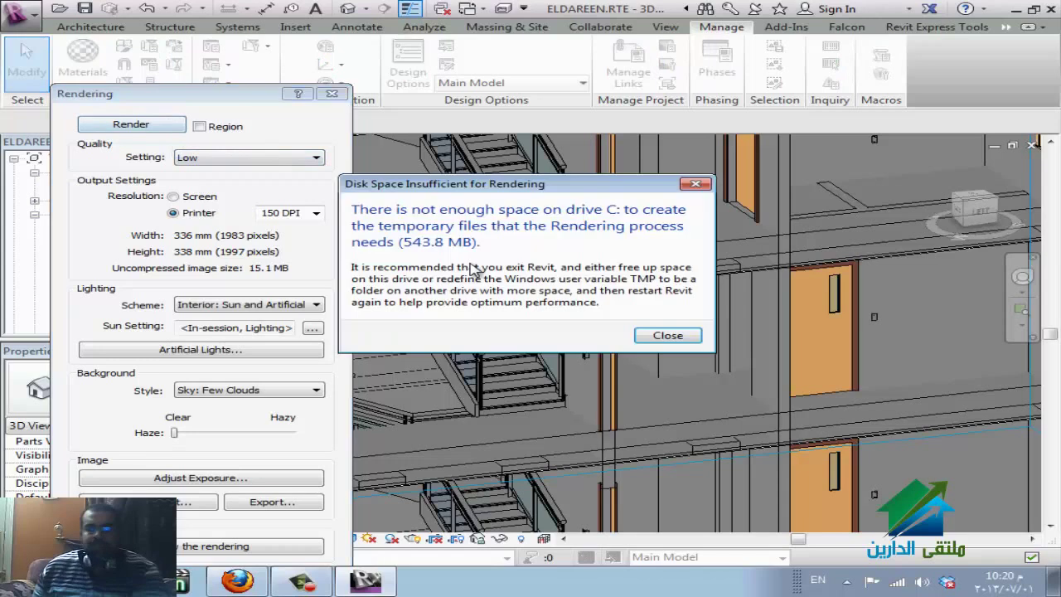
pyautogui.click(665, 335)
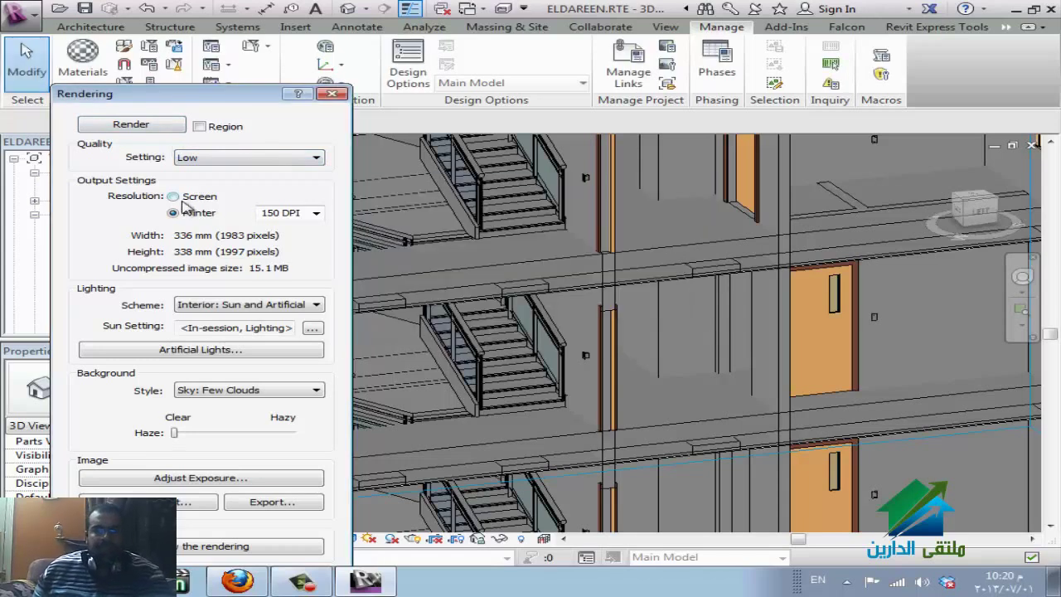
pyautogui.click(177, 199)
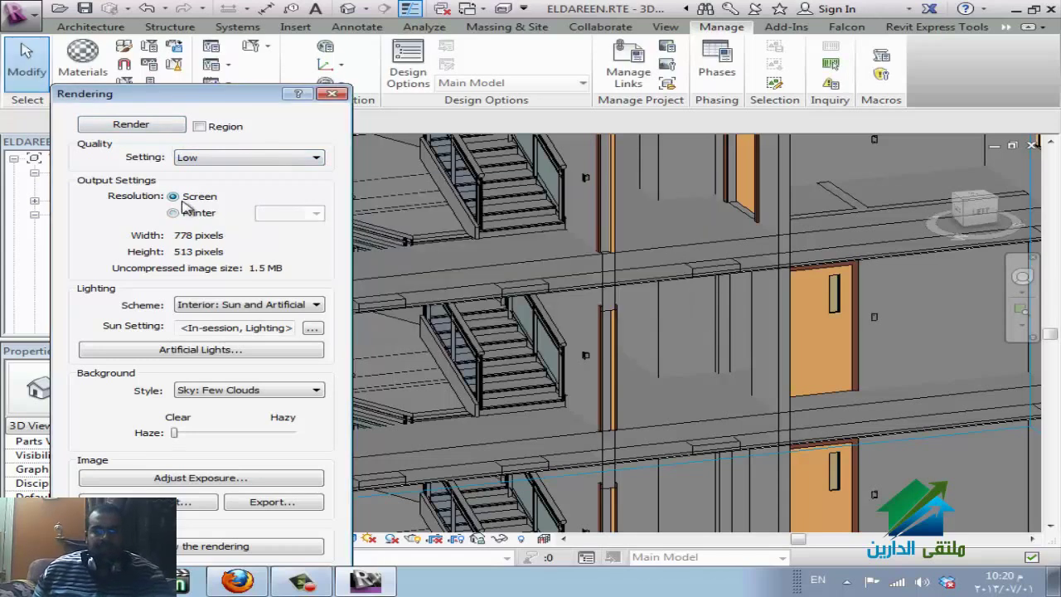
pyautogui.click(179, 126)
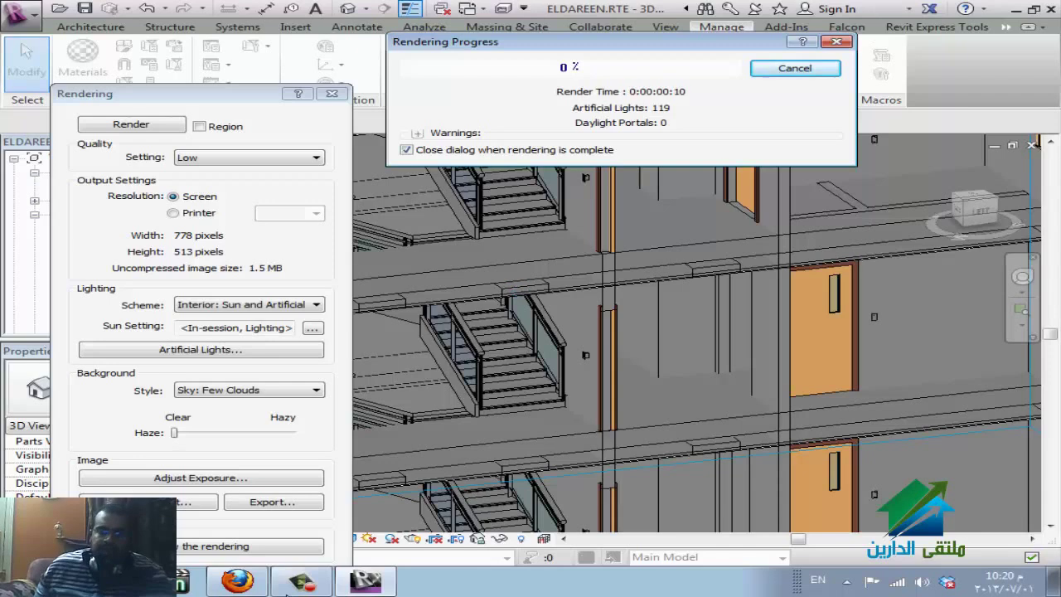
pyautogui.hotkey('alt', 'Tab')
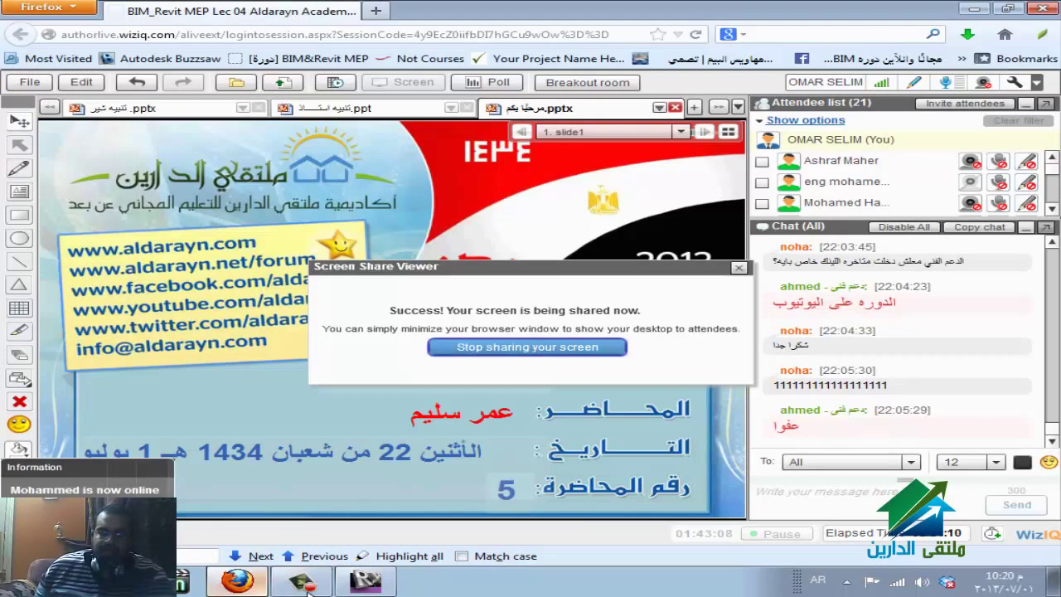
pyautogui.click(389, 583)
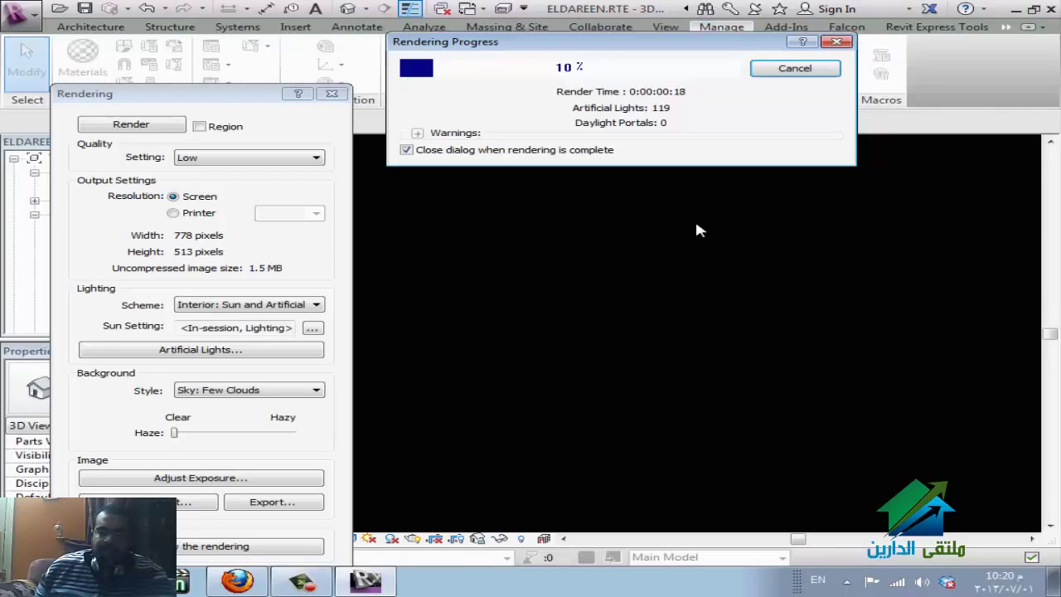
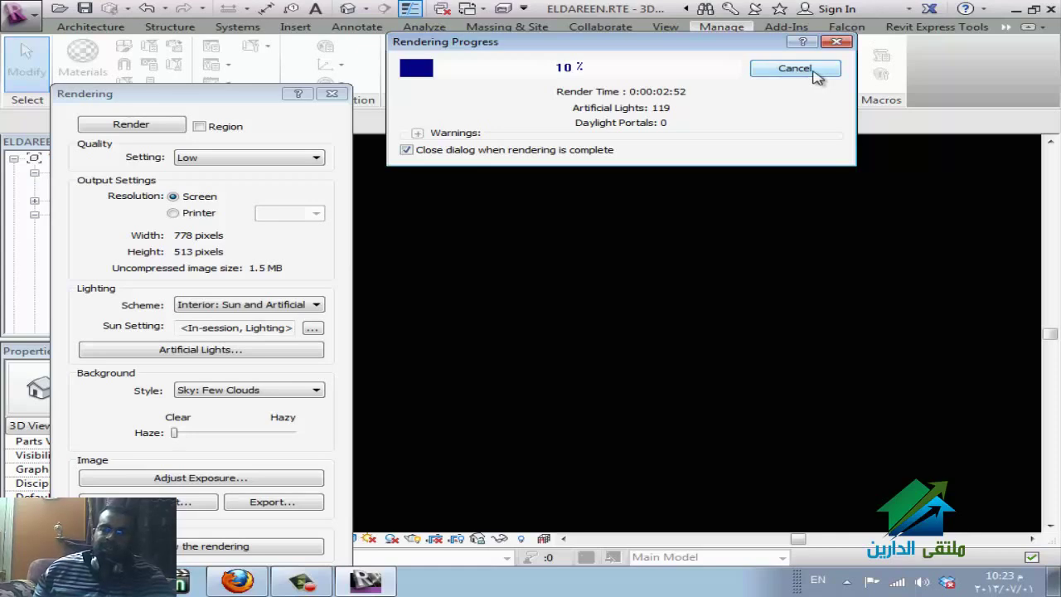
# - Cancel the rendering in progress, confirm stopping it, and close the Rendering dialog
pyautogui.click(802, 76)
pyautogui.click(590, 298)
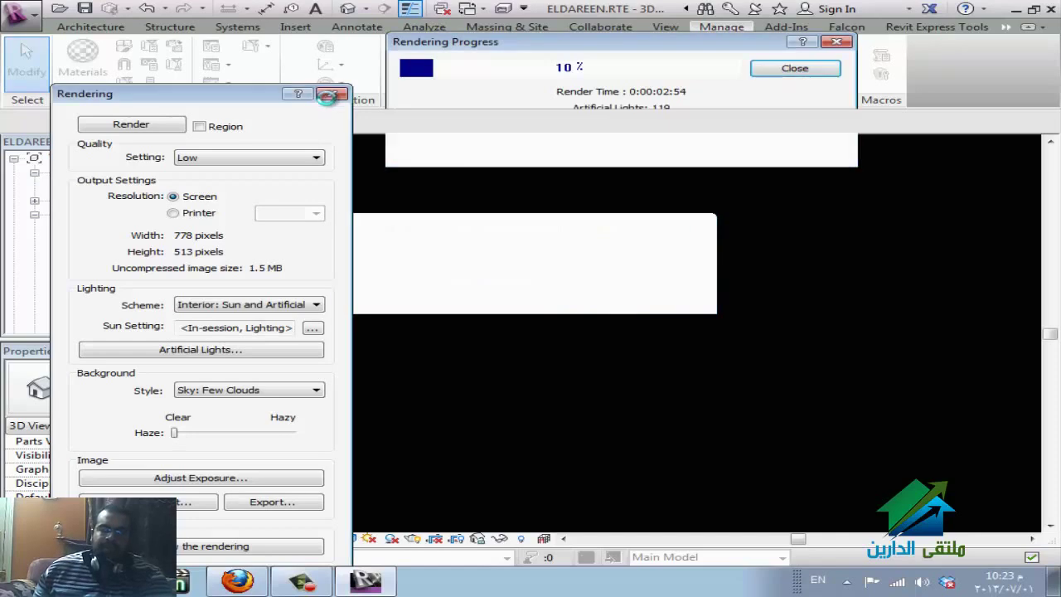
pyautogui.click(331, 93)
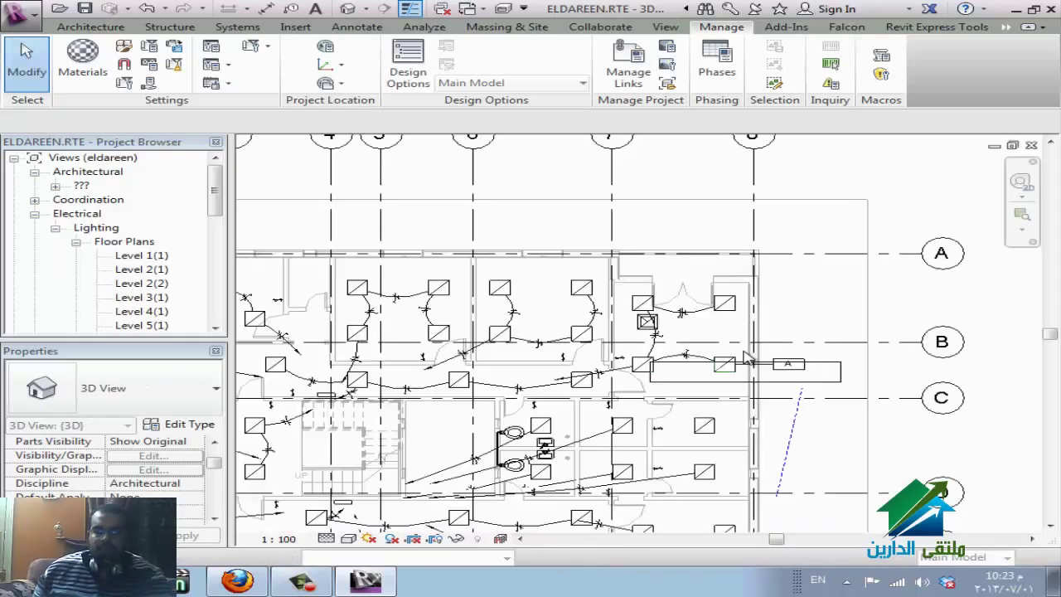
# - Check the WizIQ session, then return to the Level 1(1) floor plan in Revit
pyautogui.scroll(3, 796, 209)
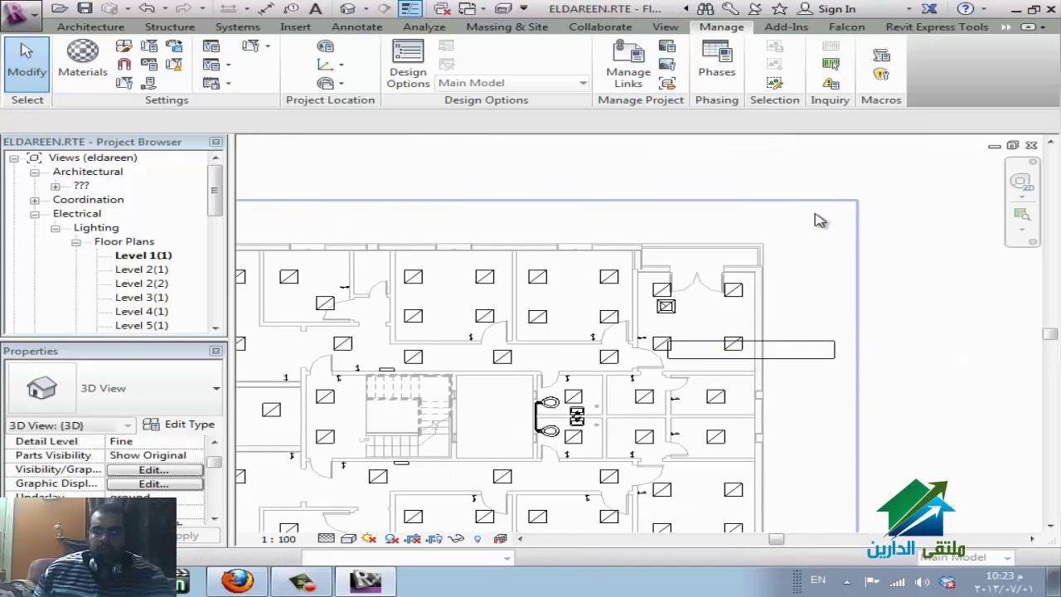
pyautogui.click(240, 582)
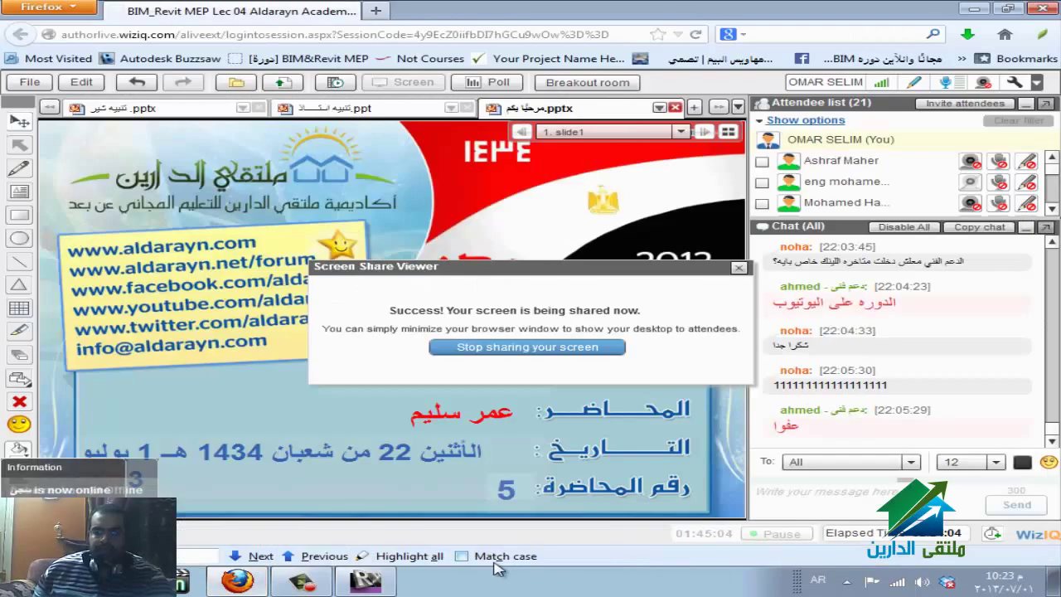
pyautogui.click(365, 580)
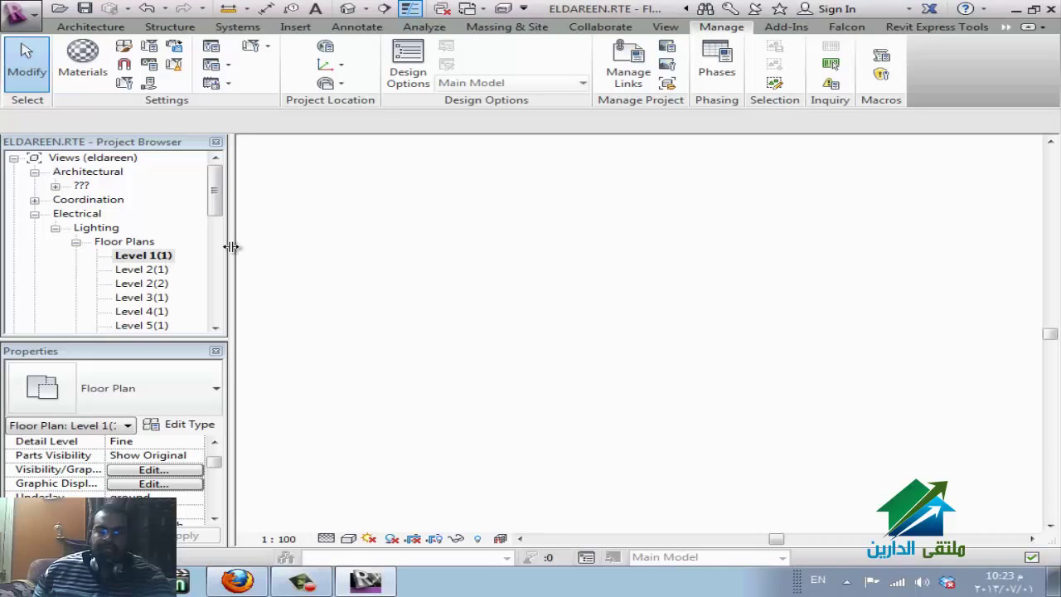
# - Switch between the Level 1(1) and Level 2(1) floor plans, ending on Level 2(1)
pyautogui.click(154, 272)
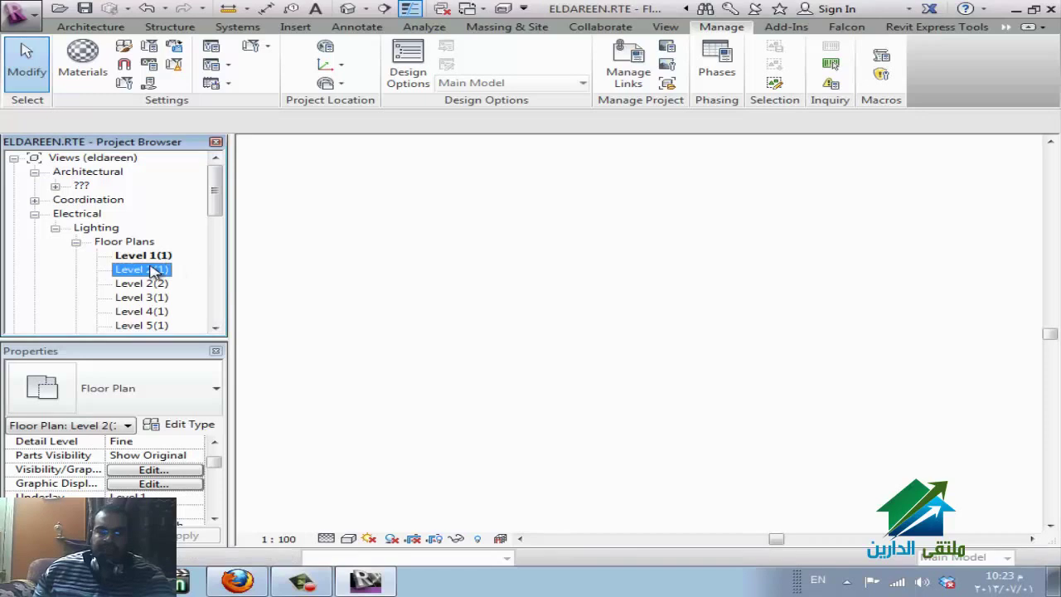
pyautogui.doubleClick(154, 272)
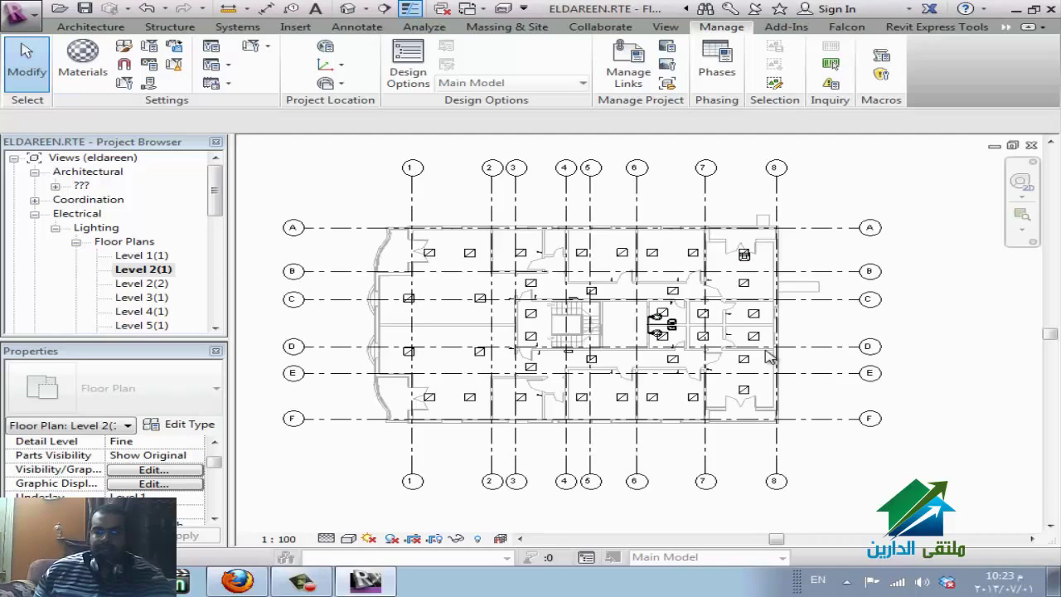
pyautogui.doubleClick(158, 255)
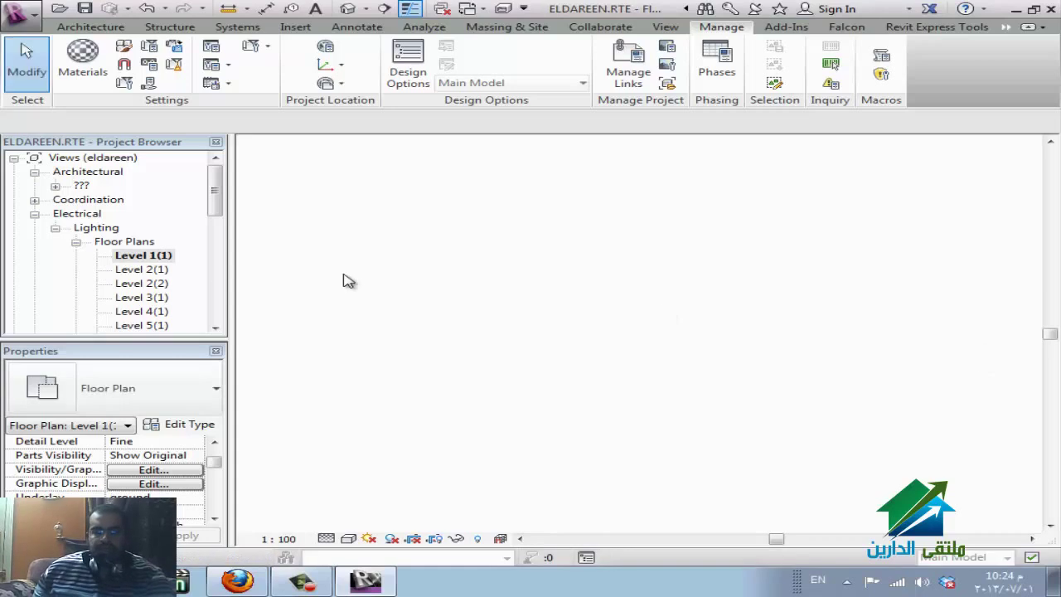
pyautogui.doubleClick(157, 268)
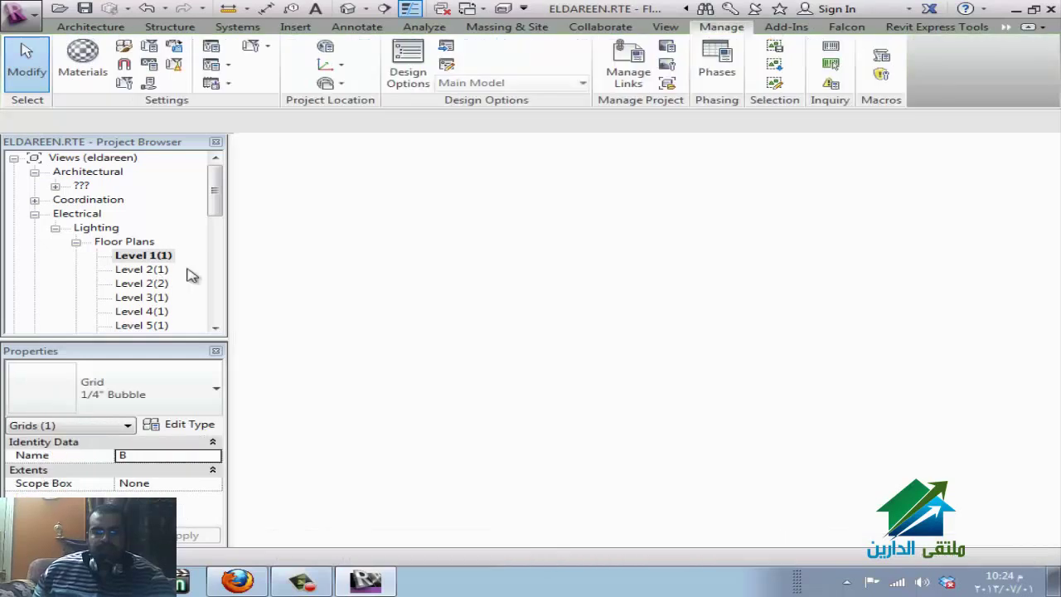
pyautogui.doubleClick(149, 255)
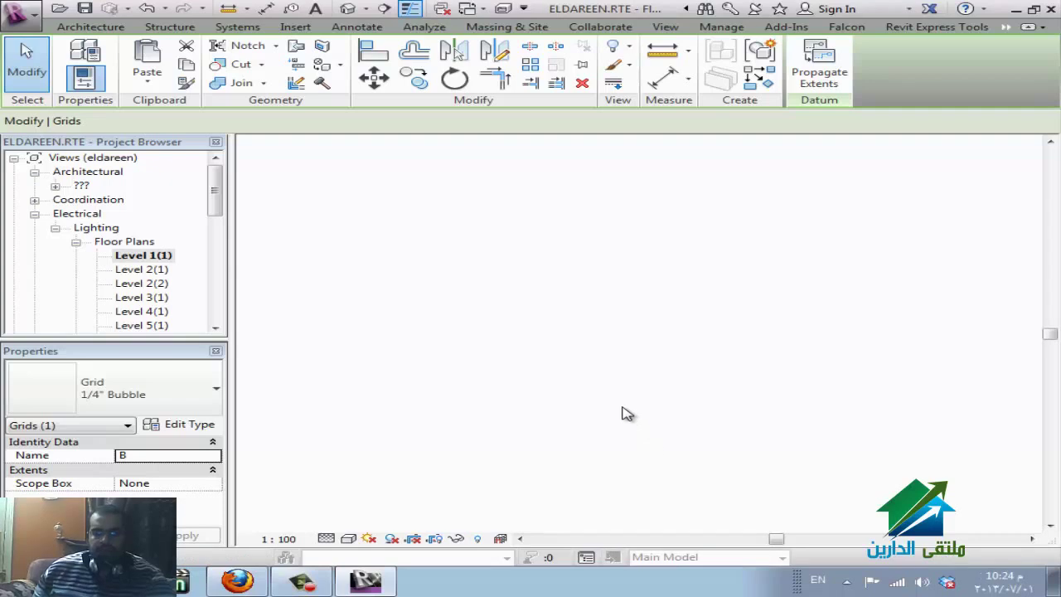
pyautogui.doubleClick(152, 272)
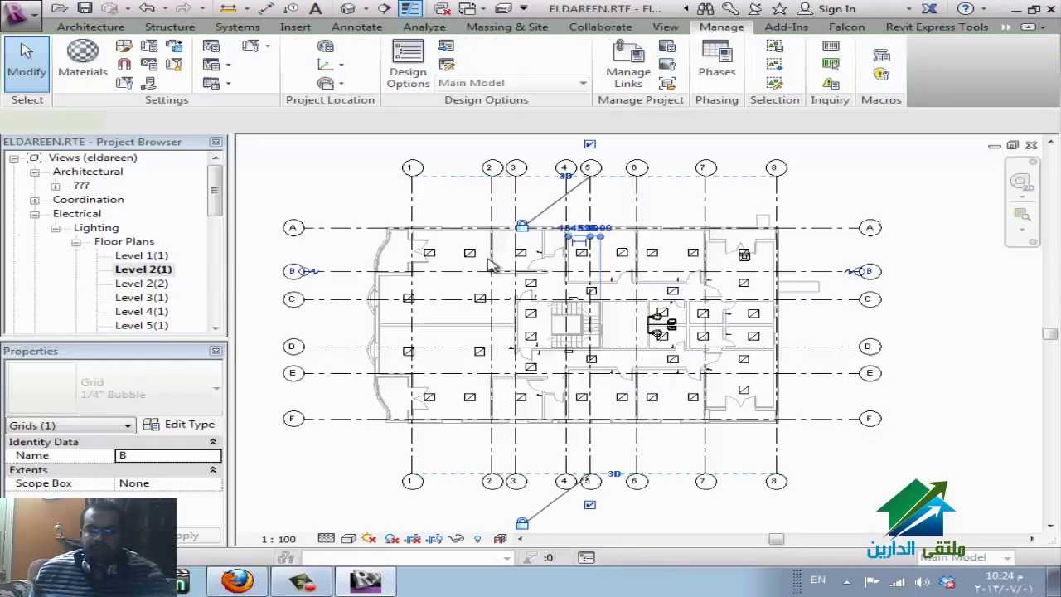
# - Clear the grid B selection, zoom in, and bring the WizIQ session forward
pyautogui.press('Escape')
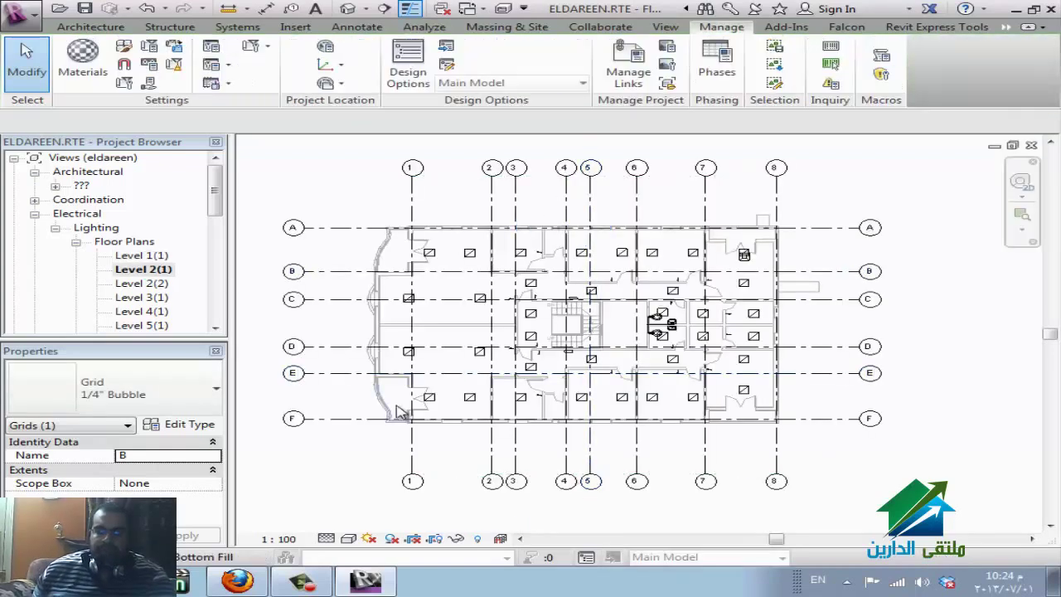
pyautogui.scroll(3, 398, 412)
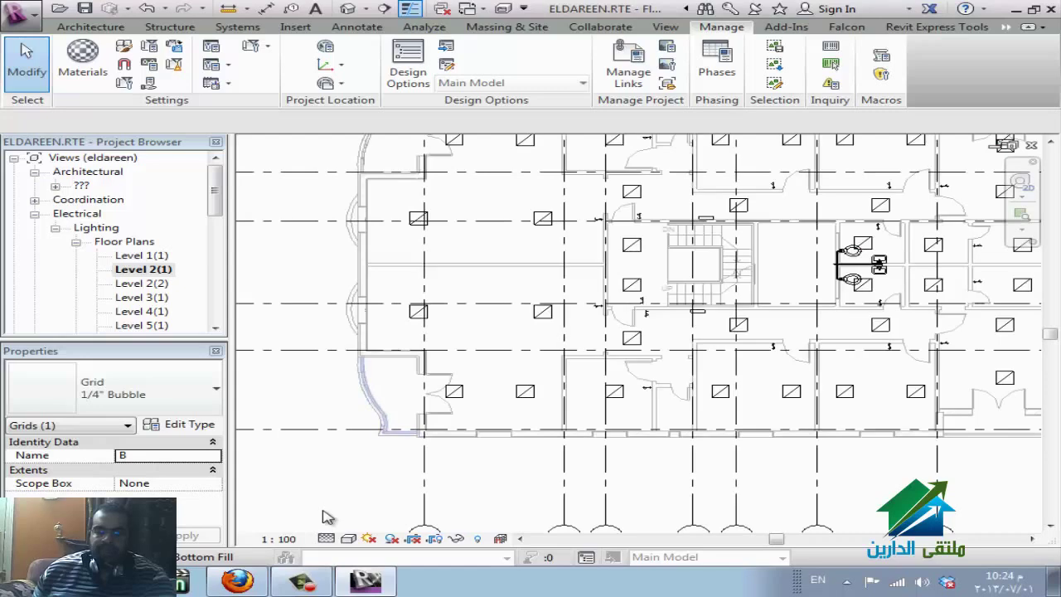
pyautogui.click(237, 580)
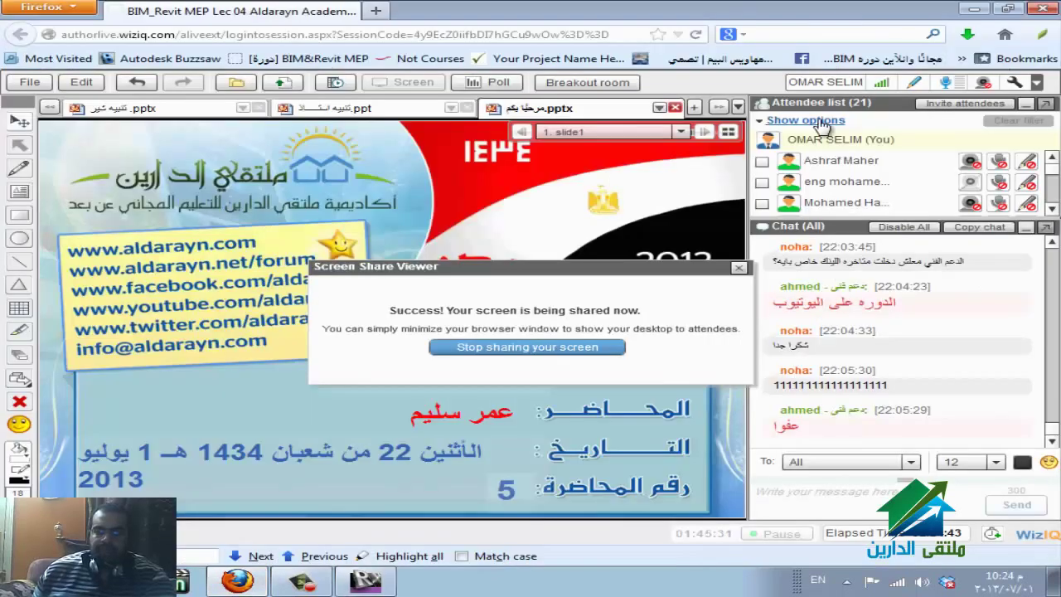
# - Mute and unmute the WizIQ microphone, then switch back to the Revit lighting plan
pyautogui.hotkey('alt', 'shift')
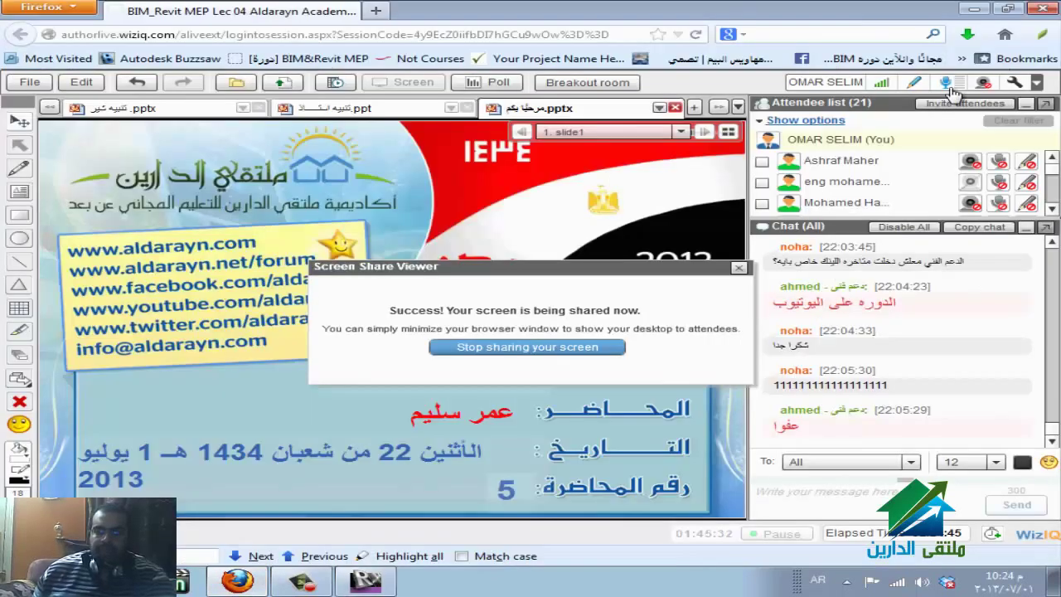
pyautogui.click(949, 87)
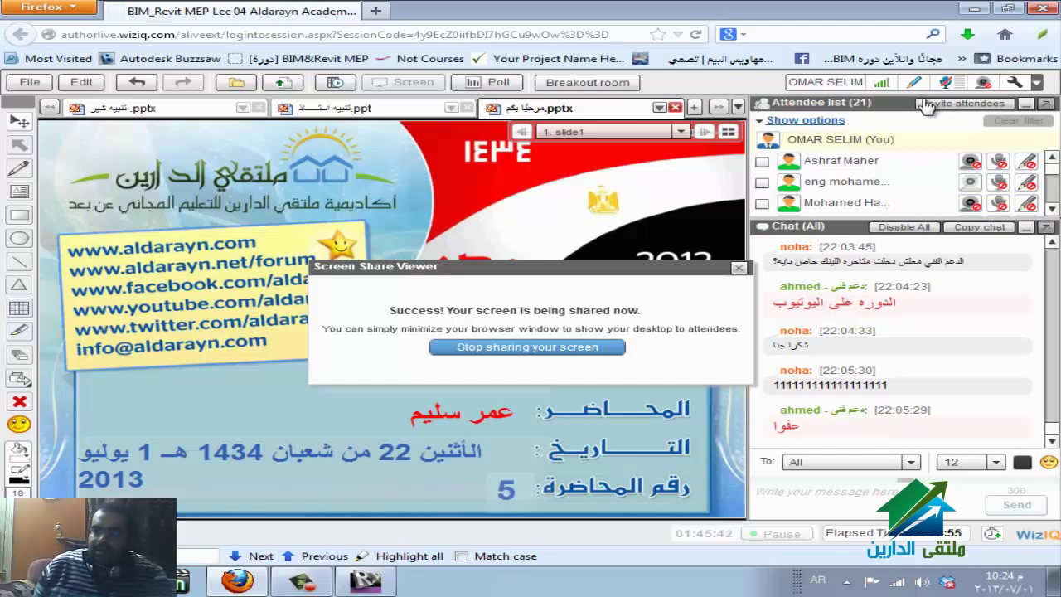
pyautogui.click(946, 82)
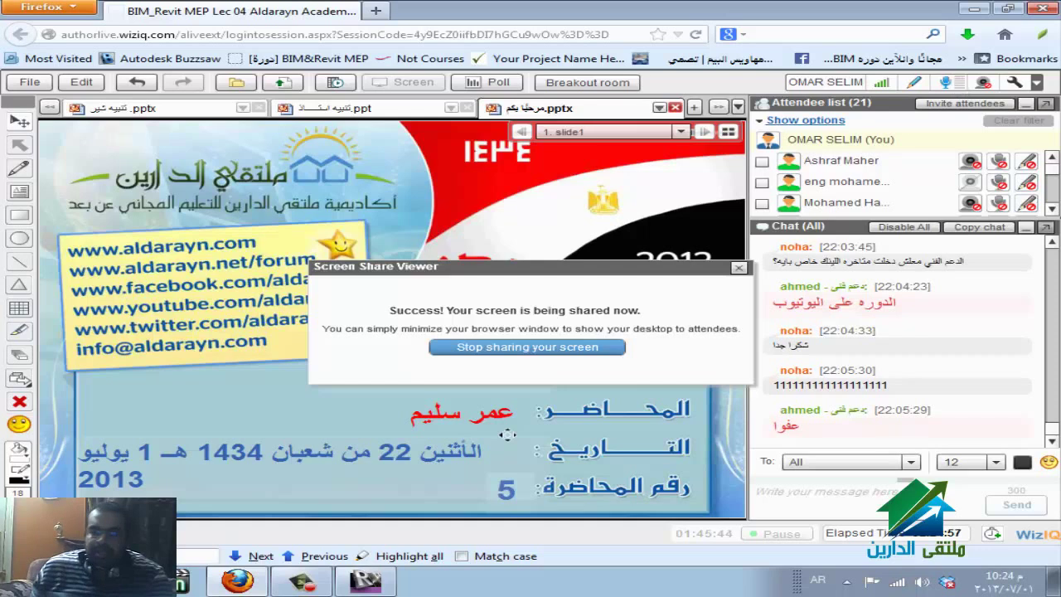
pyautogui.click(365, 580)
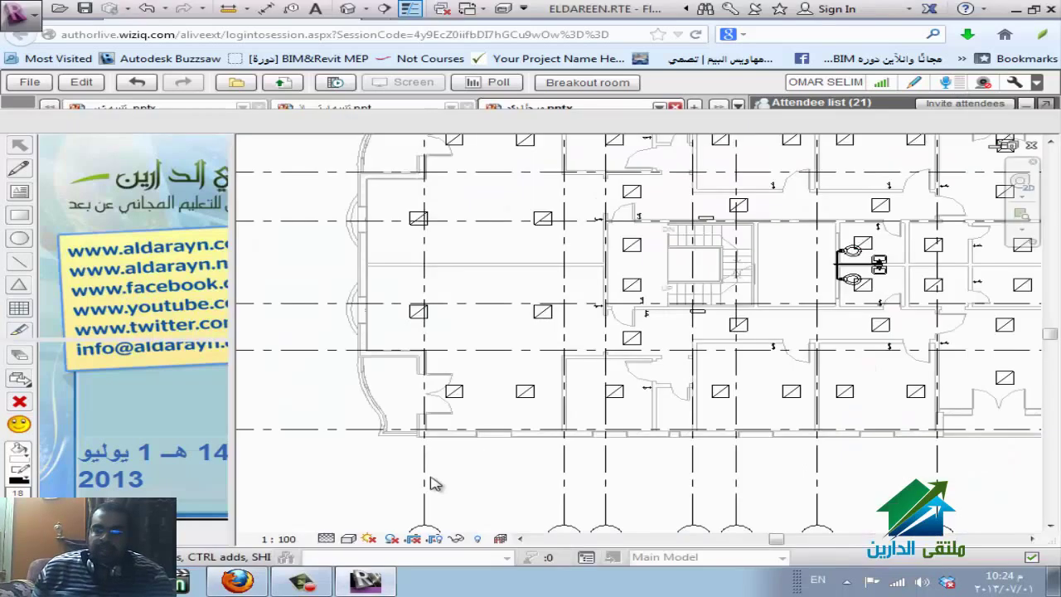
# - Choose Walkthrough from the Quick Access Toolbar's 3D View dropdown on the Level 2 plan
pyautogui.click(654, 239)
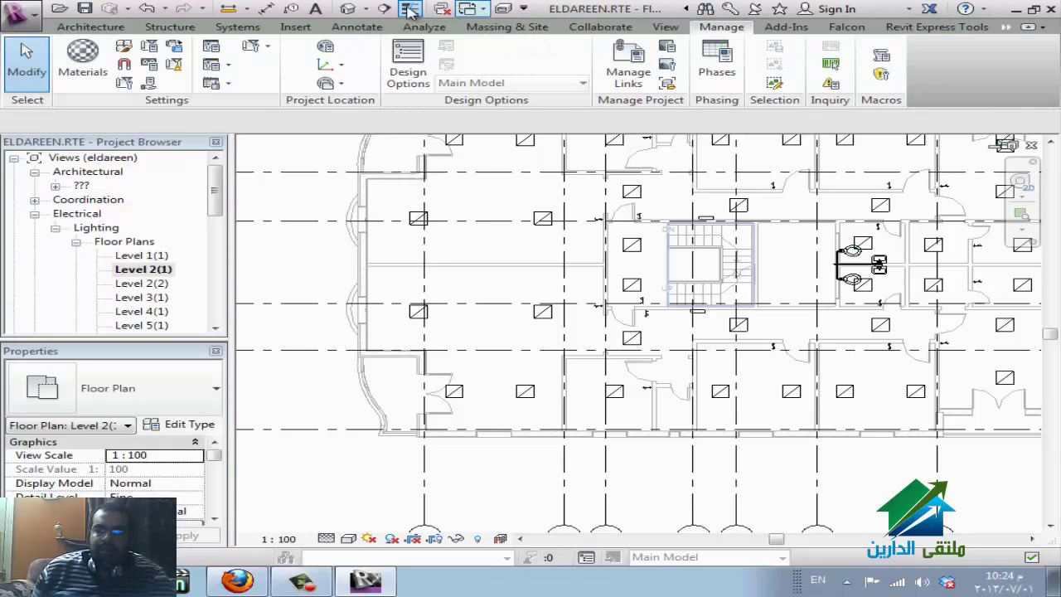
pyautogui.click(364, 9)
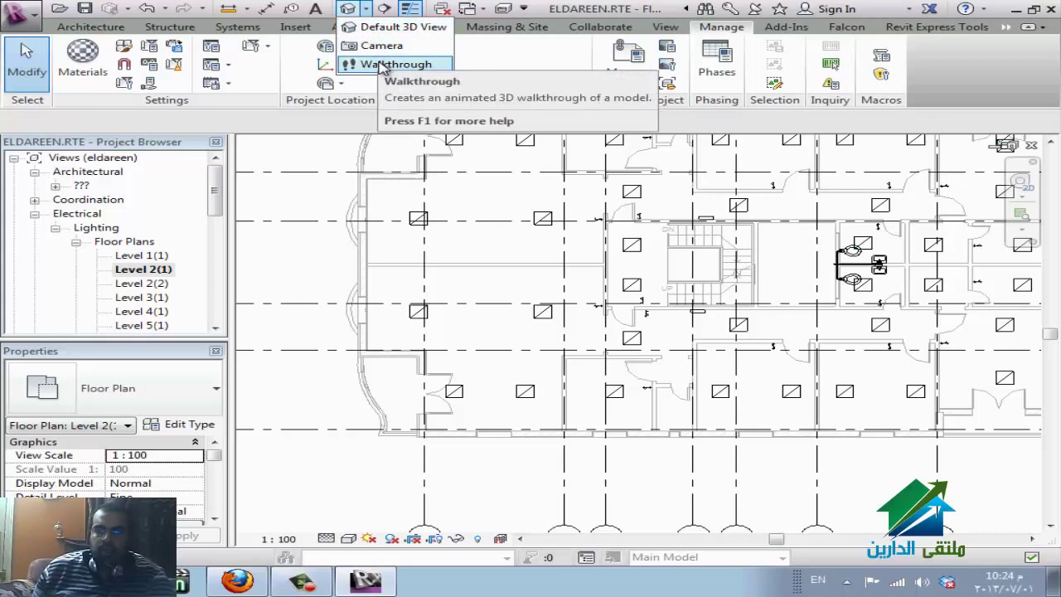
pyautogui.click(381, 65)
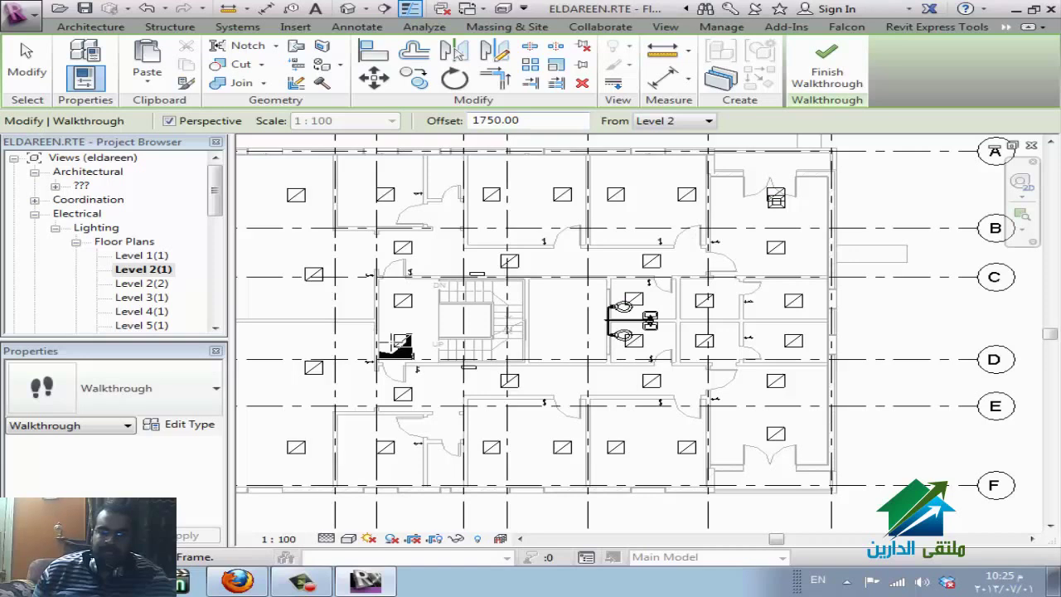
# - Place the first five walkthrough points from the stairs, along the corridor and around the corner
pyautogui.click(387, 342)
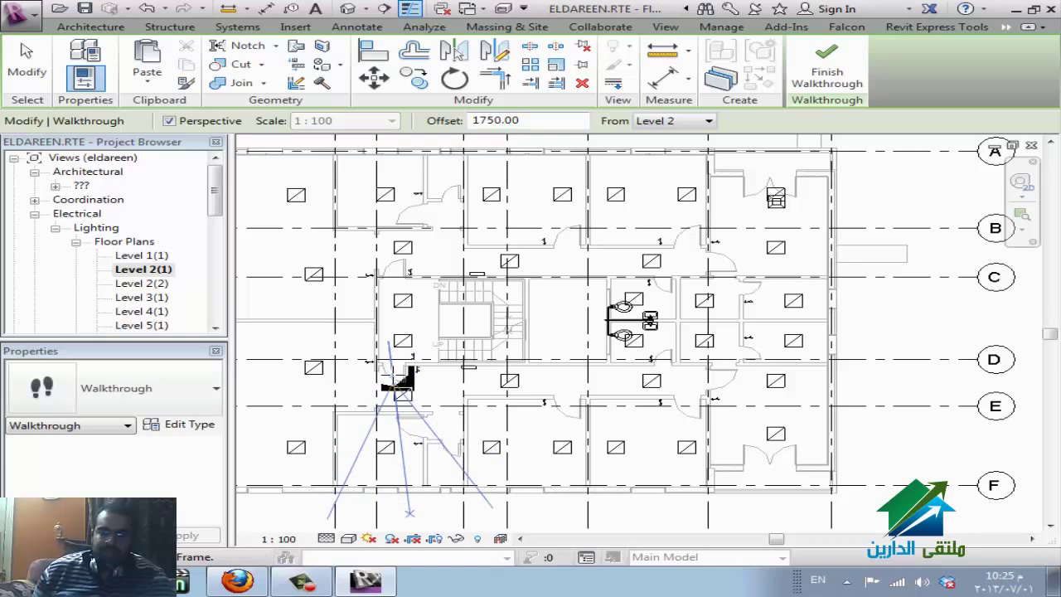
pyautogui.click(419, 381)
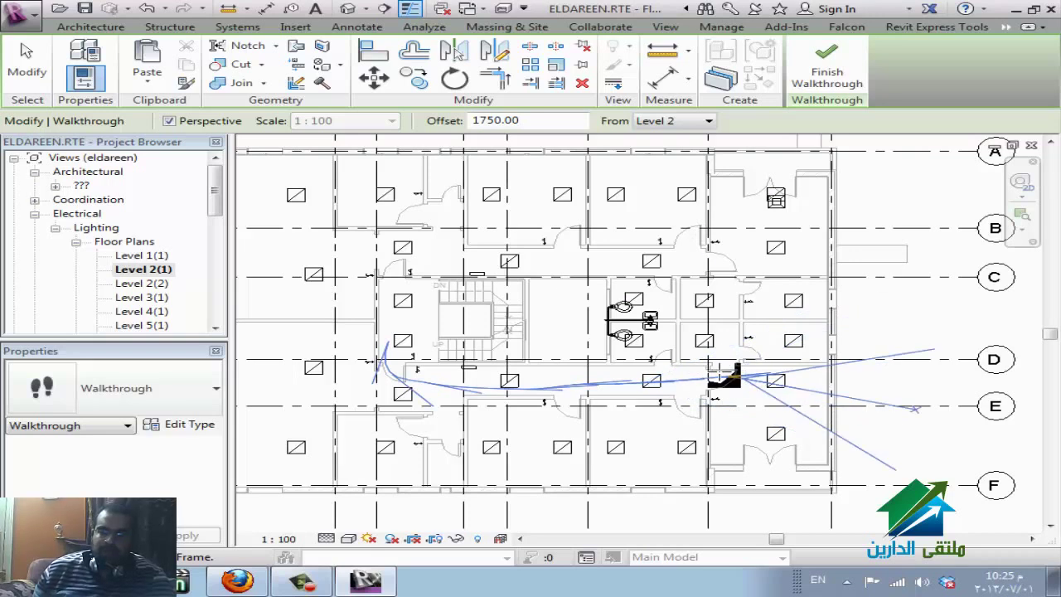
pyautogui.click(721, 379)
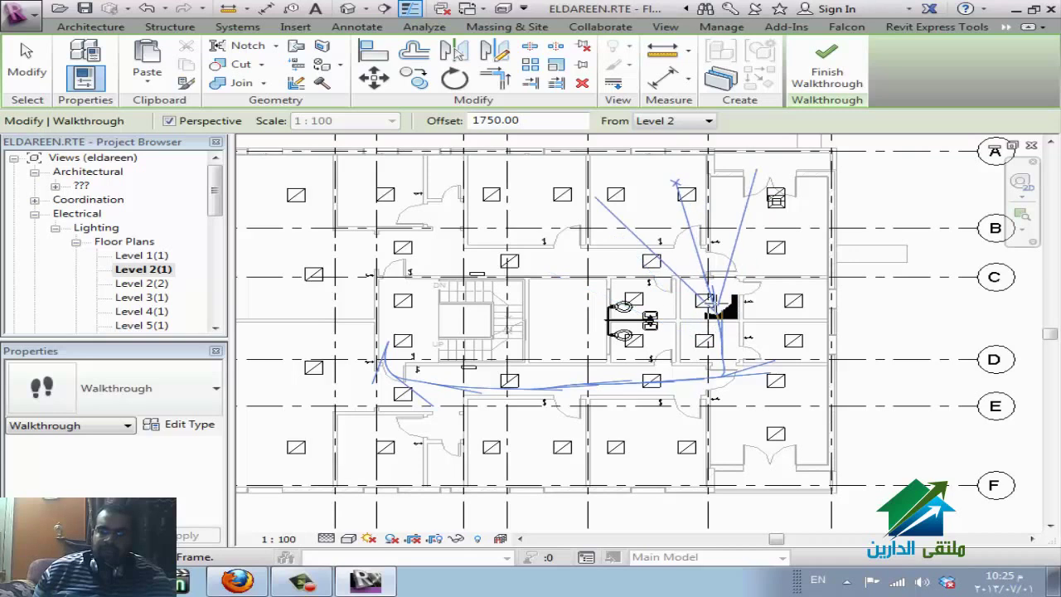
pyautogui.click(712, 252)
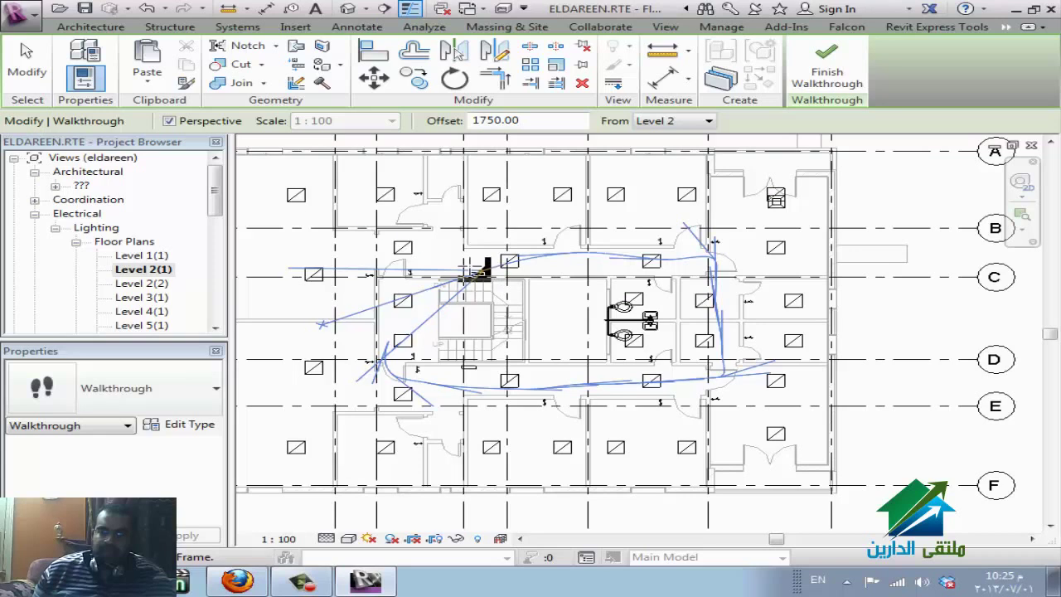
pyautogui.click(439, 264)
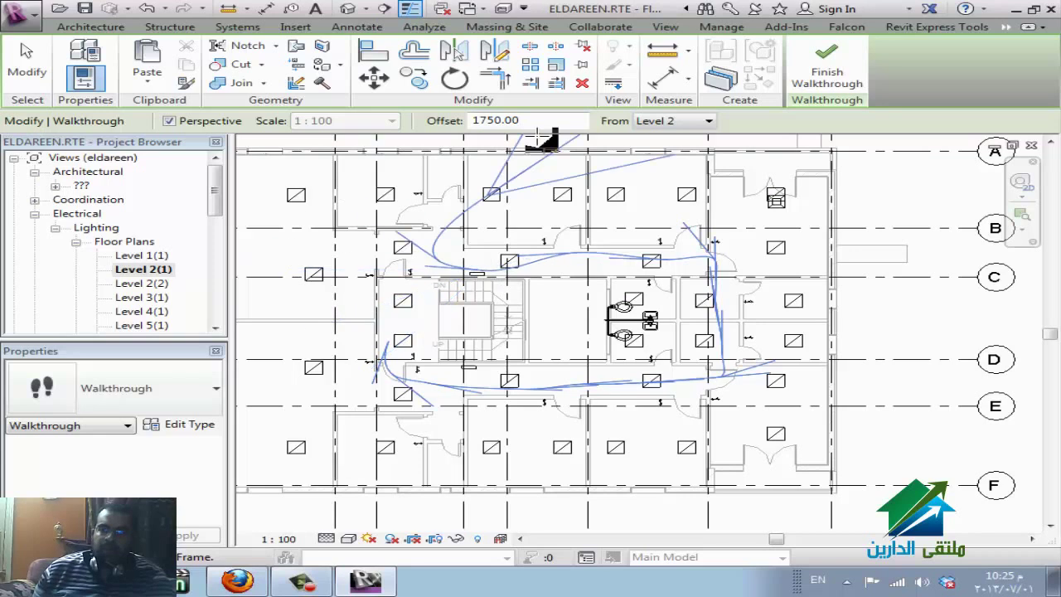
# - Lower the camera offset to 1500, add three more points, and finish the walkthrough
pyautogui.moveTo(534, 121); pyautogui.dragTo(456, 119)
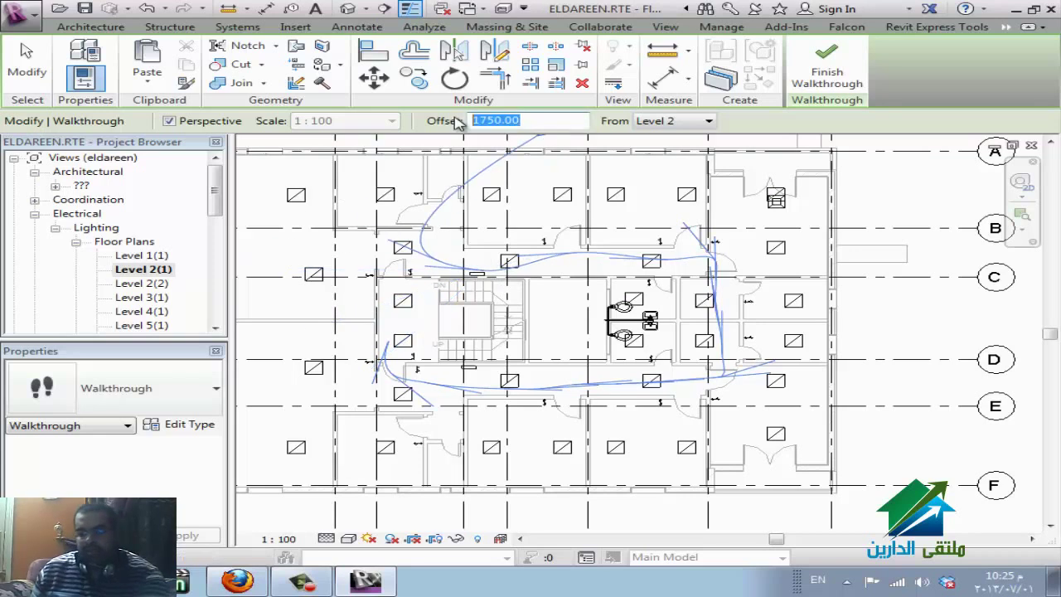
pyautogui.write('1500')
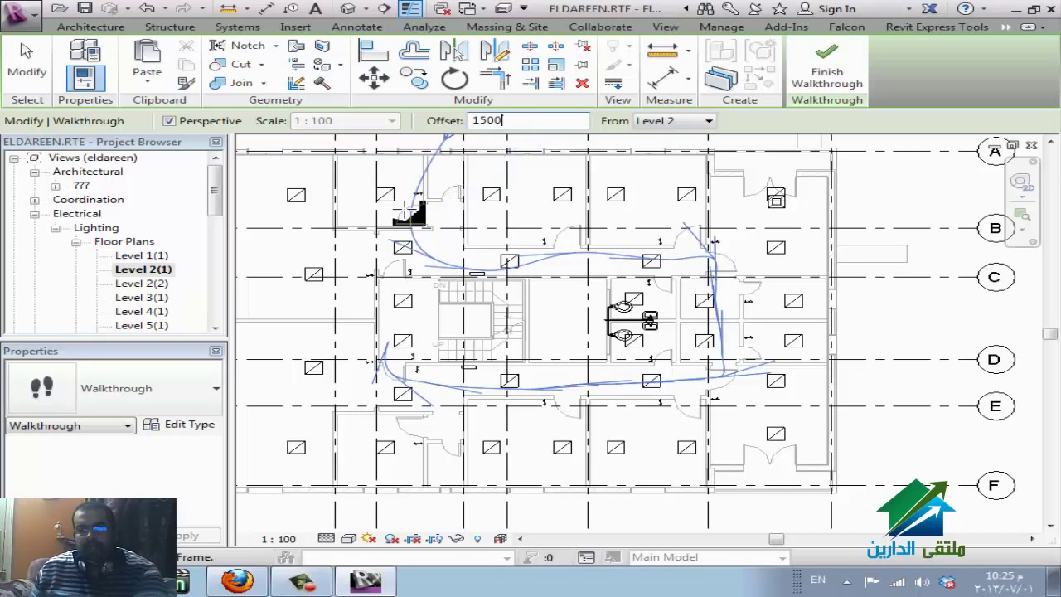
pyautogui.press('Return')
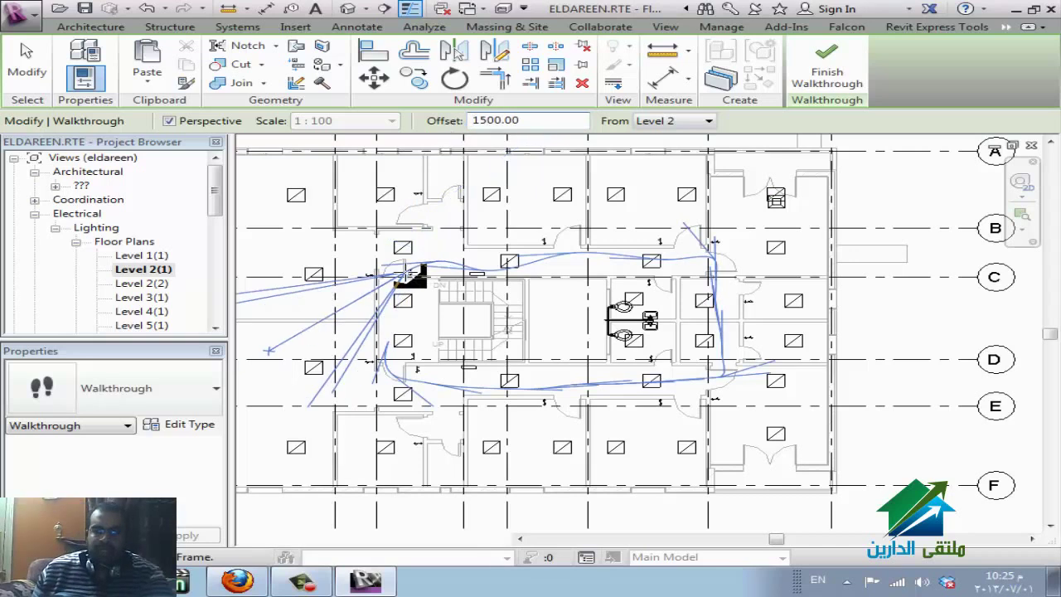
pyautogui.click(408, 271)
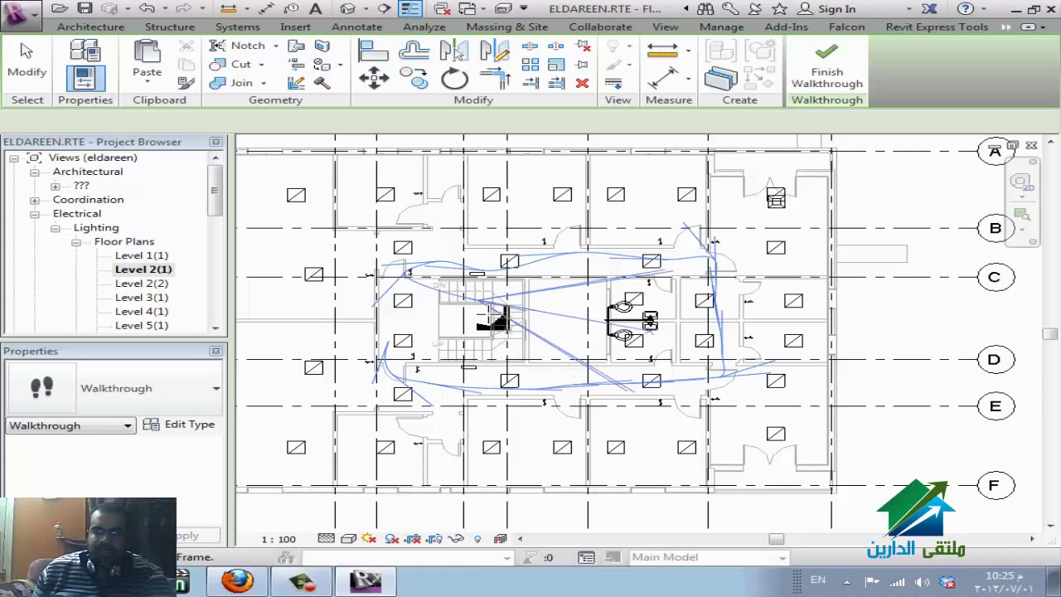
pyautogui.click(497, 319)
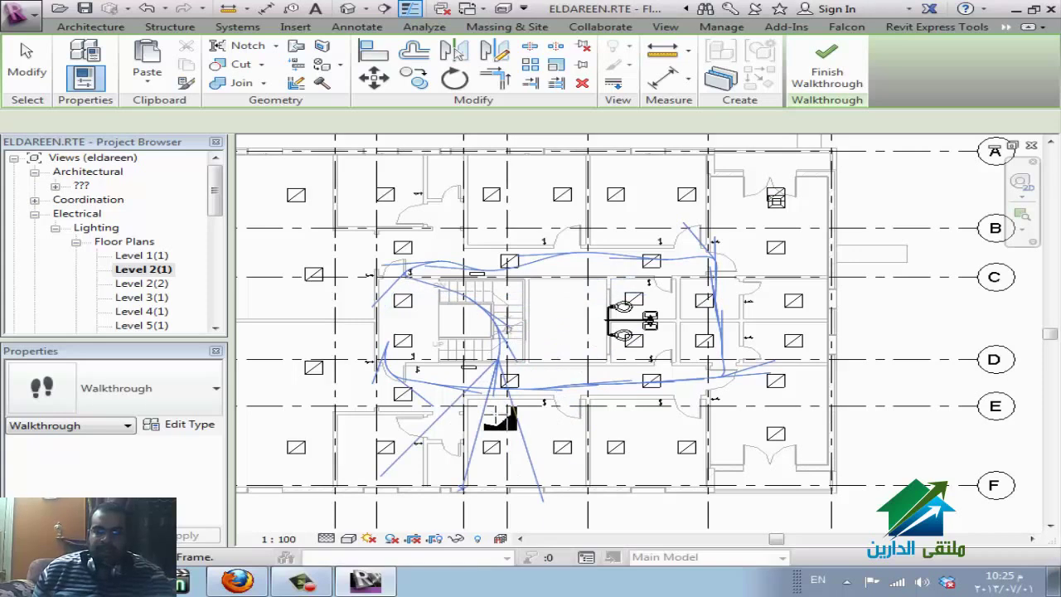
pyautogui.click(493, 439)
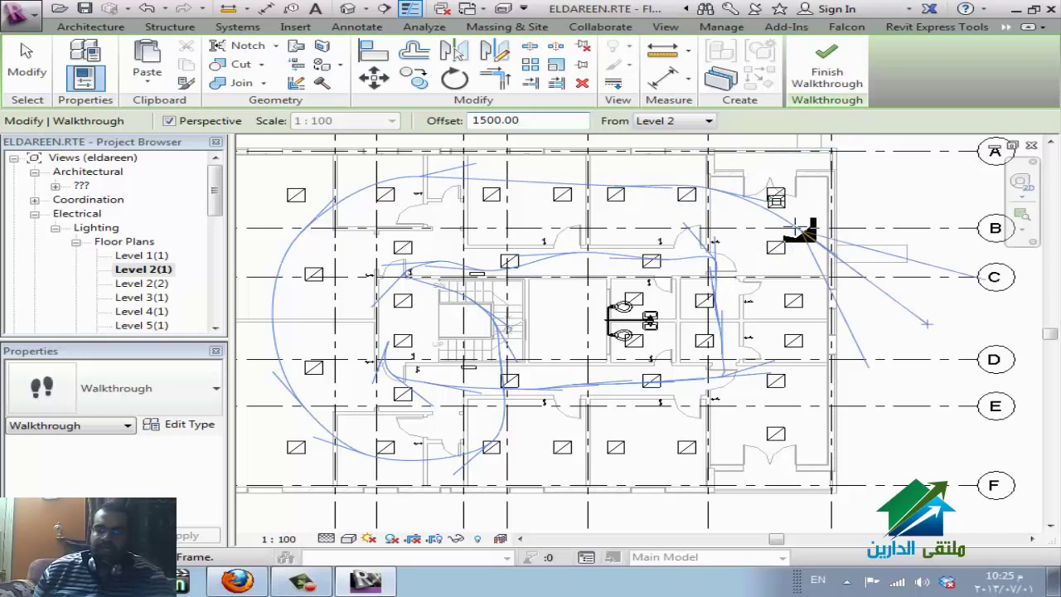
pyautogui.click(826, 77)
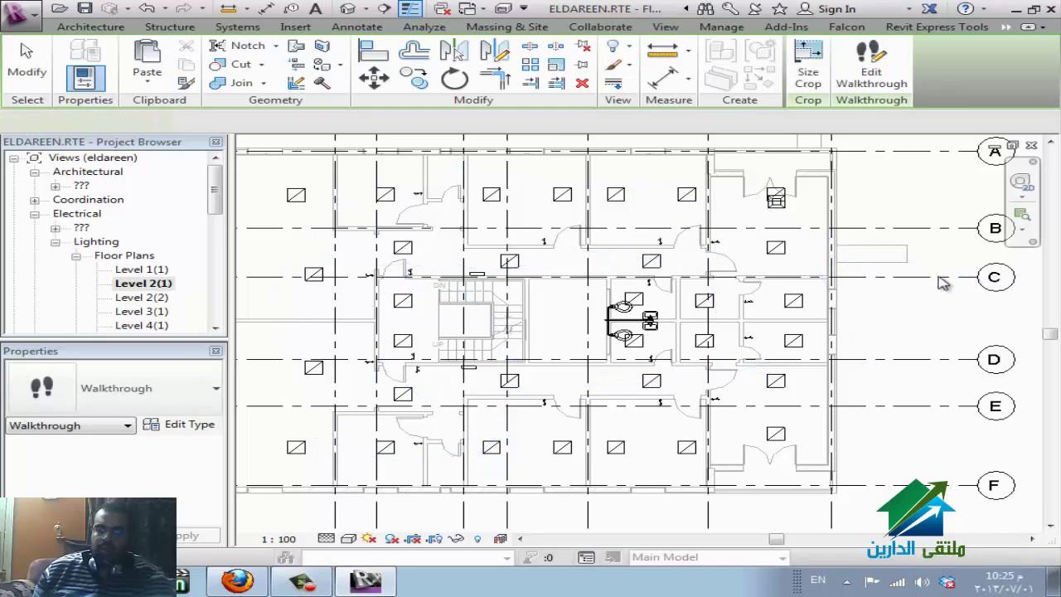
# - Edit the walkthrough in Active Camera mode and drag the camera target toward the lower right
pyautogui.click(860, 74)
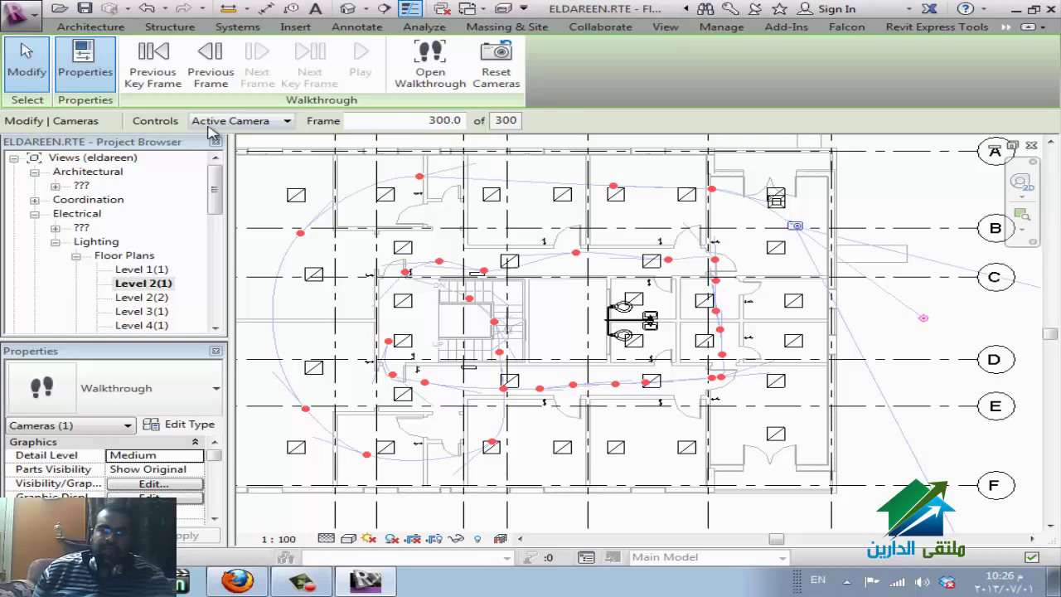
pyautogui.click(236, 121)
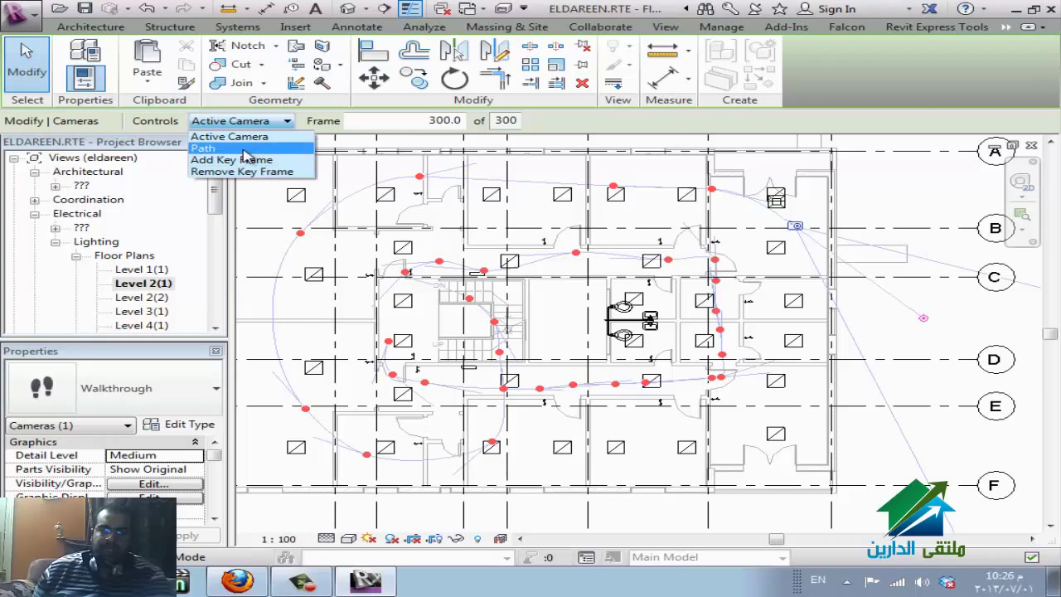
pyautogui.click(240, 148)
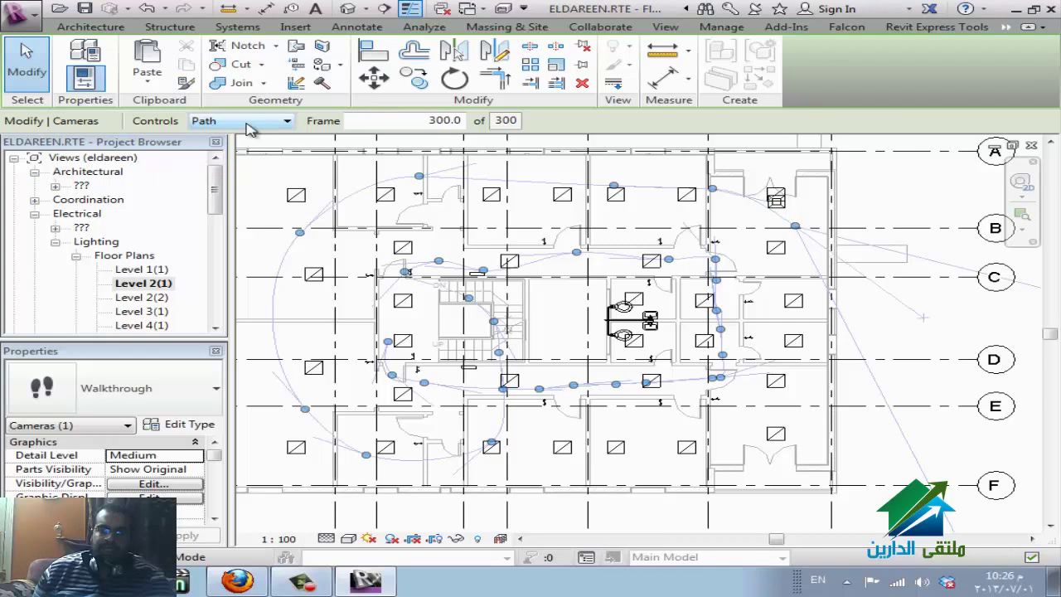
pyautogui.click(247, 124)
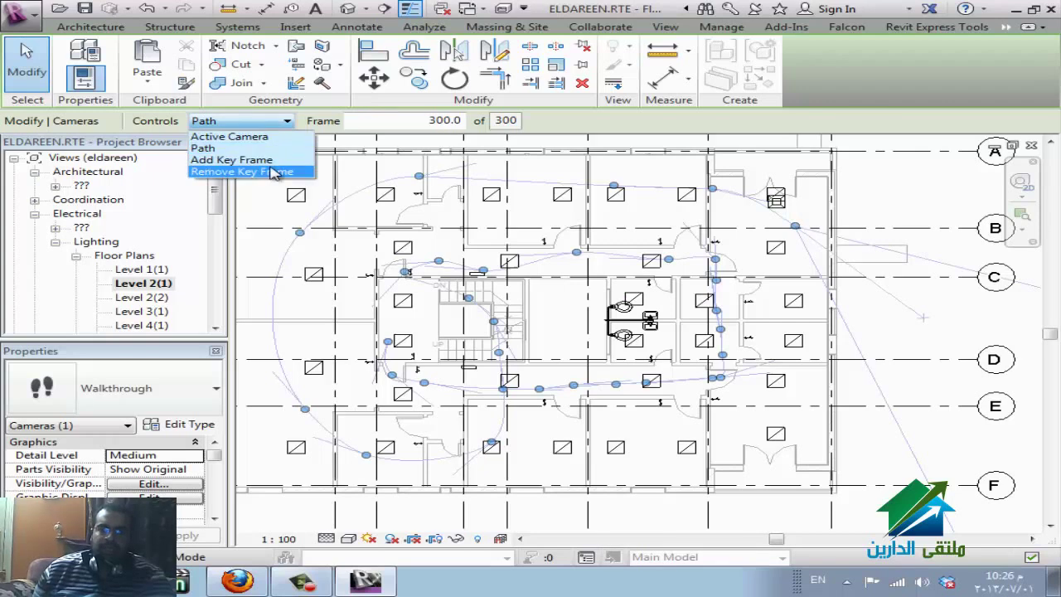
pyautogui.click(236, 137)
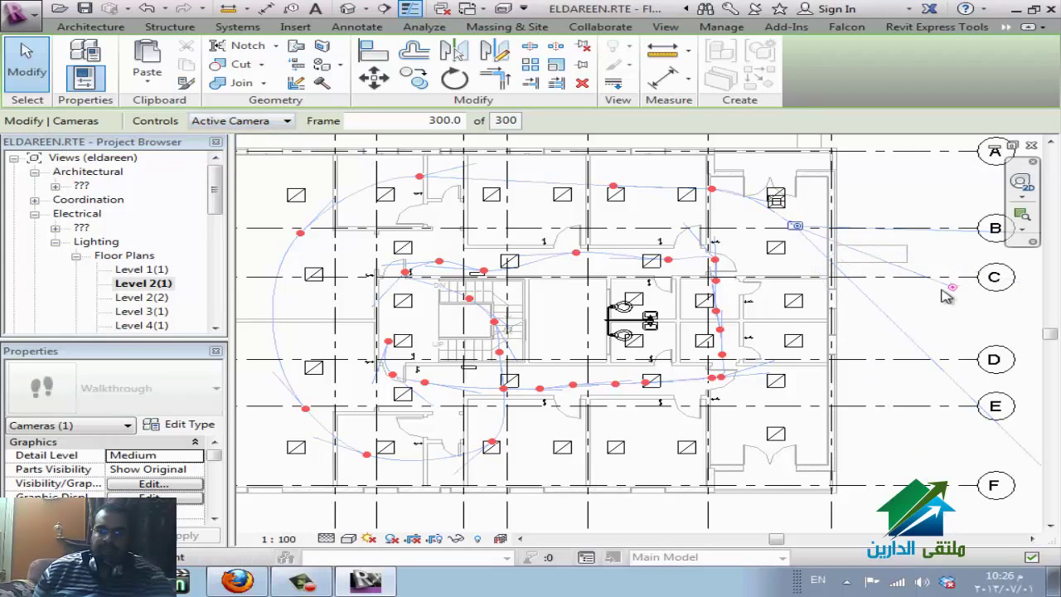
pyautogui.moveTo(946, 297); pyautogui.dragTo(772, 358)
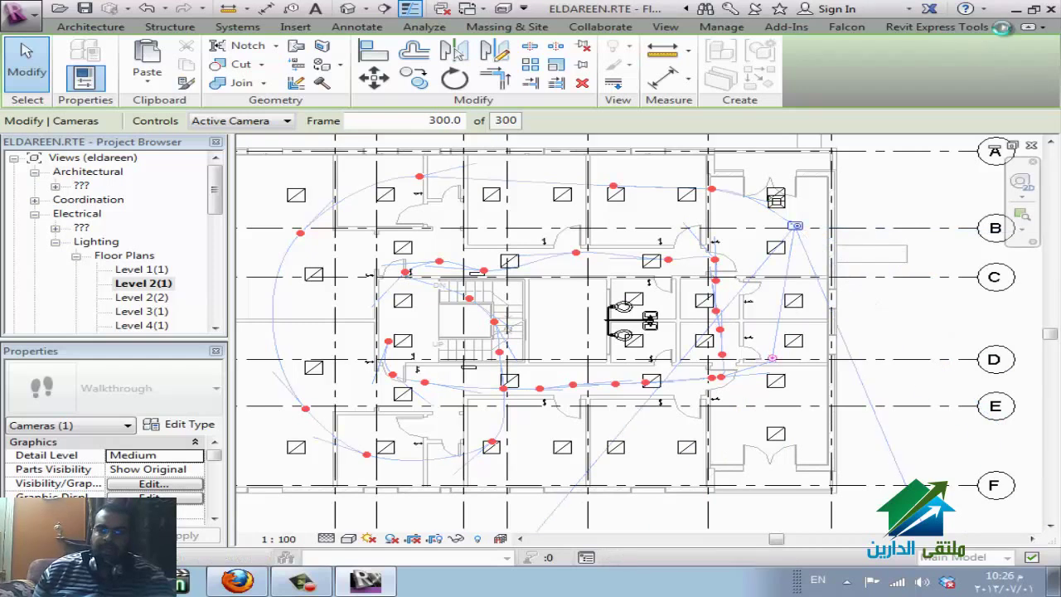
# - Step the walkthrough back through previous frames and key frames to frame 270.1
pyautogui.click(1003, 26)
pyautogui.click(1021, 73)
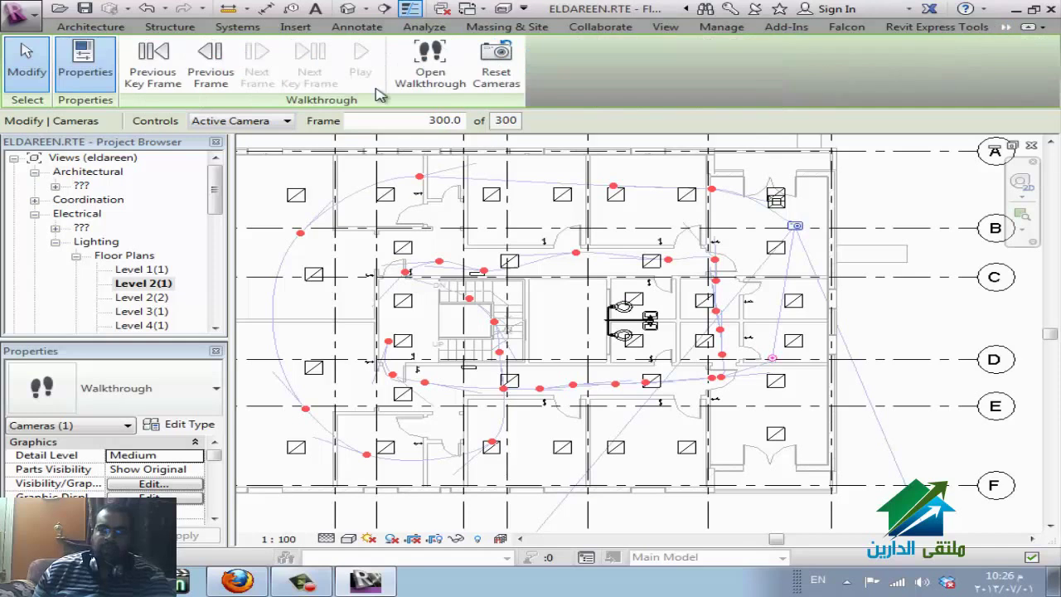
pyautogui.click(199, 91)
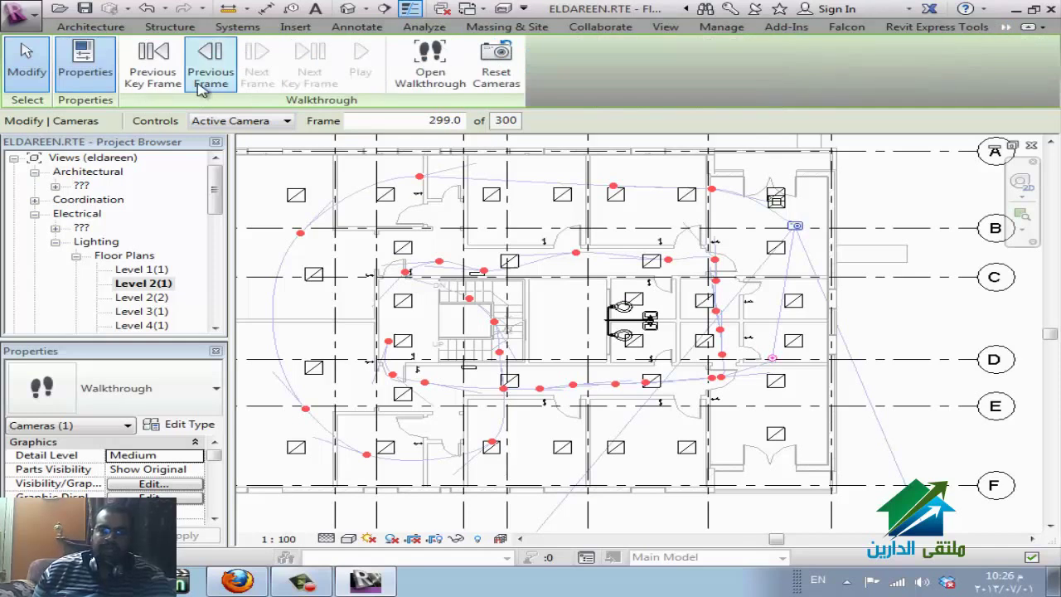
pyautogui.click(144, 68)
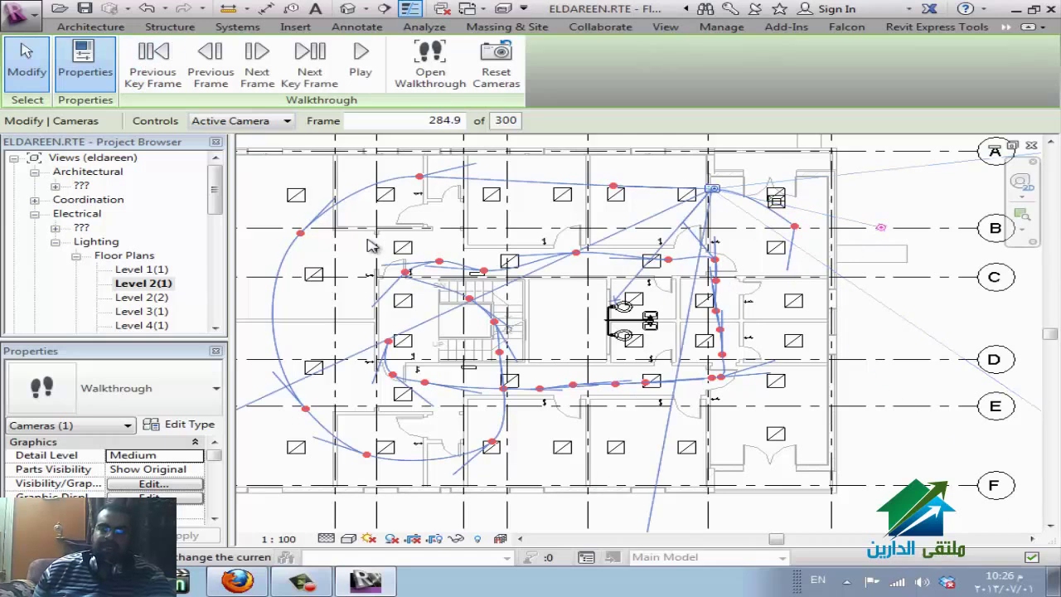
pyautogui.click(210, 65)
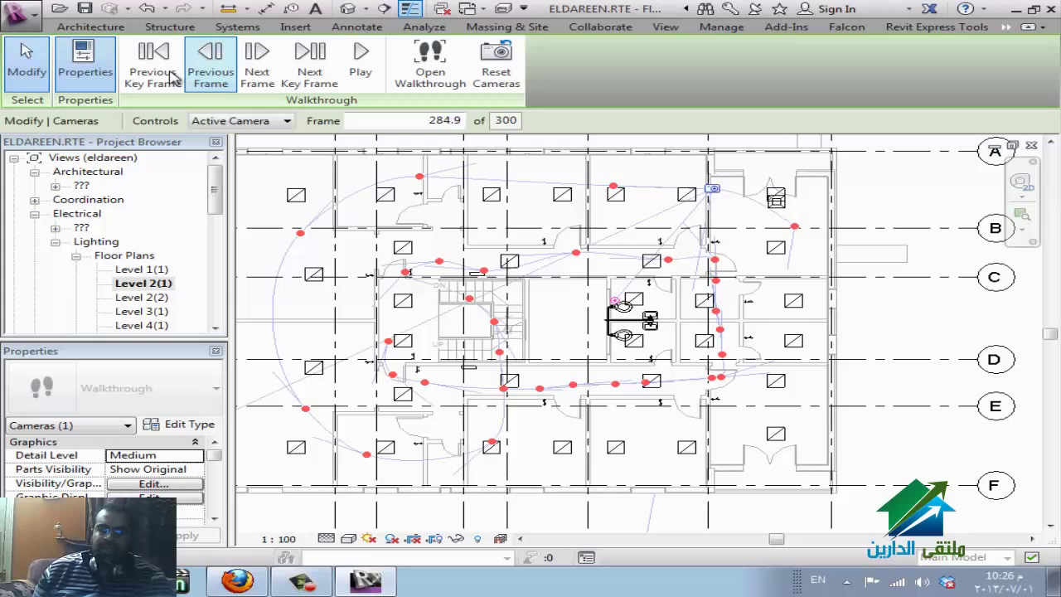
pyautogui.click(173, 84)
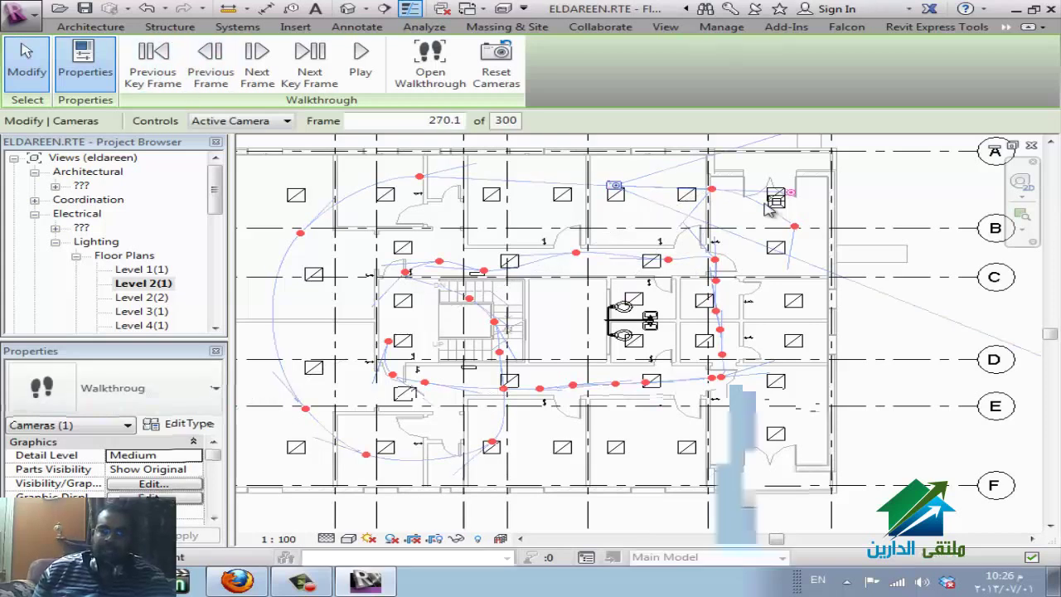
# - Open the walkthrough view, set its discipline to Architectural, and play it to frame 270.1
pyautogui.click(425, 78)
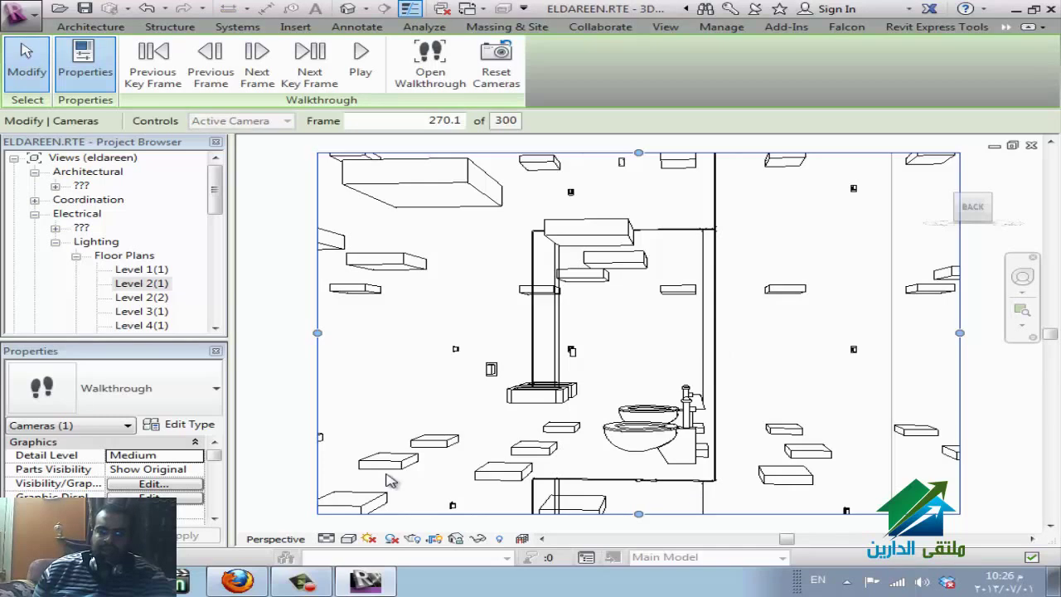
pyautogui.click(213, 517)
pyautogui.click(214, 517)
pyautogui.click(197, 483)
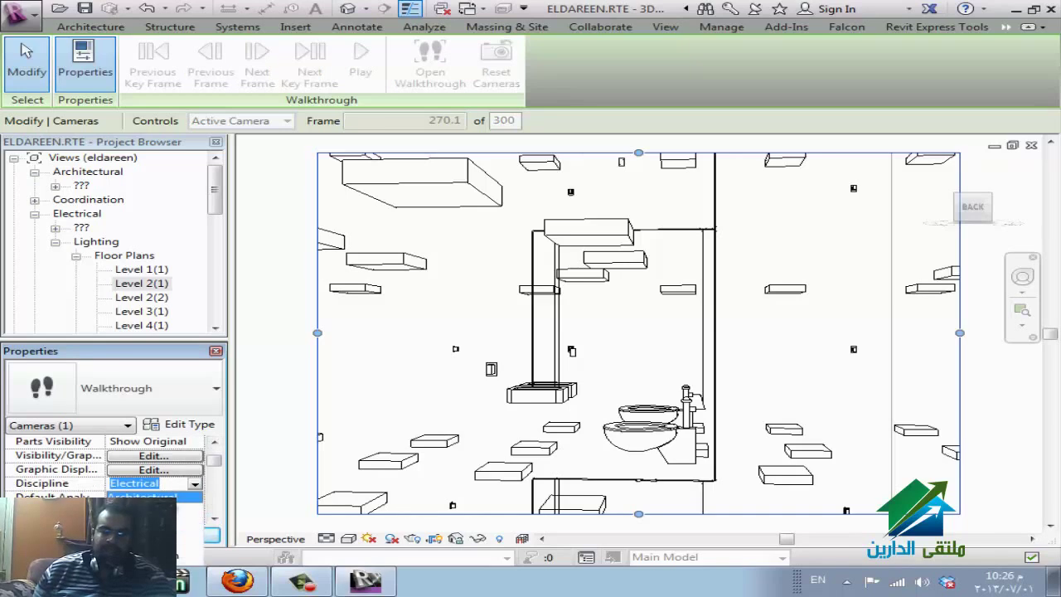
pyautogui.click(145, 496)
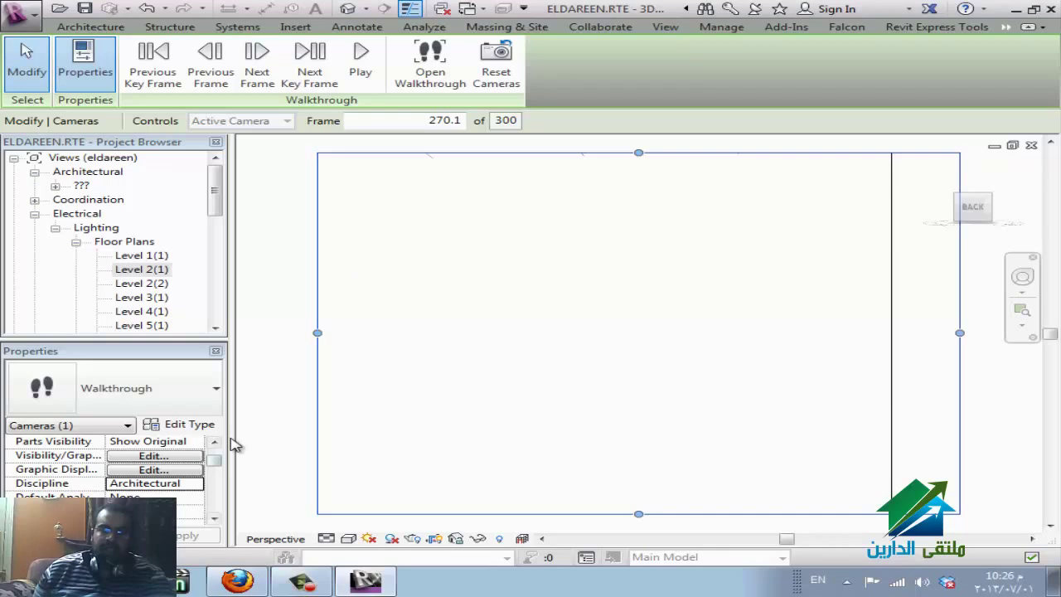
pyautogui.click(361, 62)
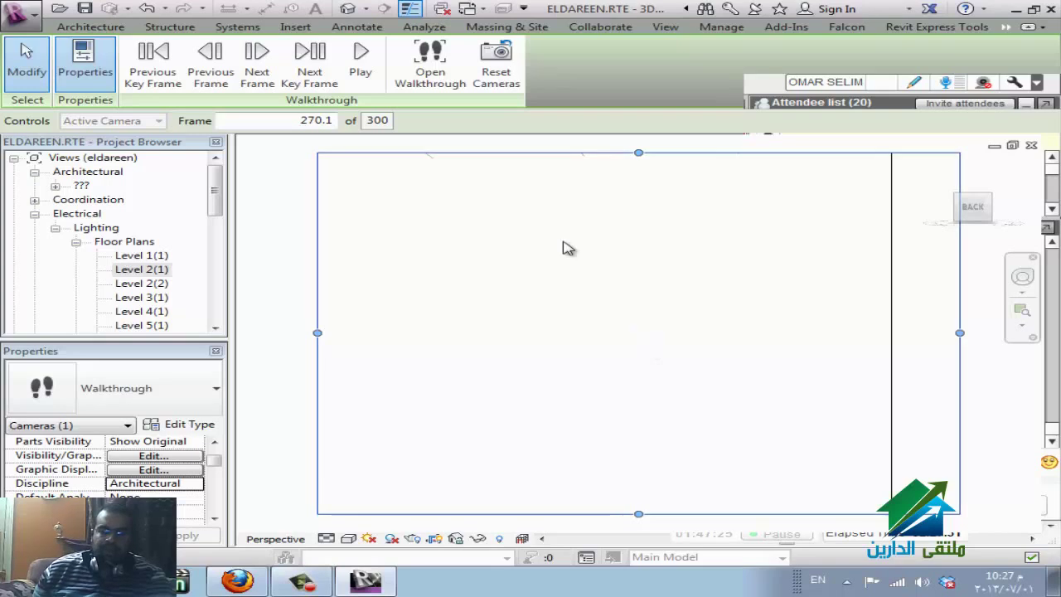
# - Jump to frame 1, keep editing, play through all 300 frames, then exit walkthrough editing
pyautogui.click(319, 120)
pyautogui.write('1')
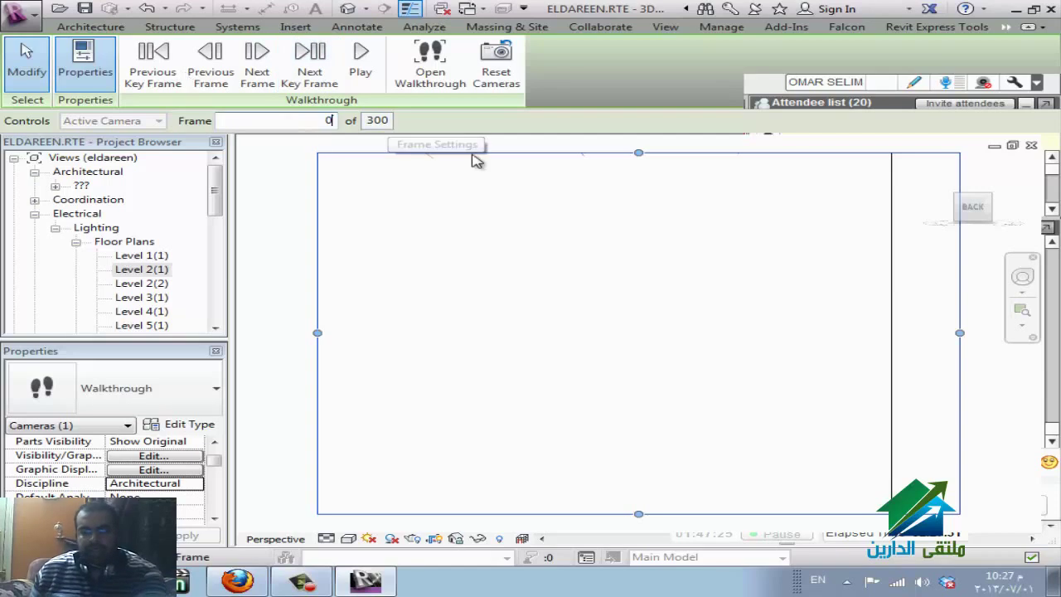
pyautogui.press('Return')
pyautogui.press('Escape')
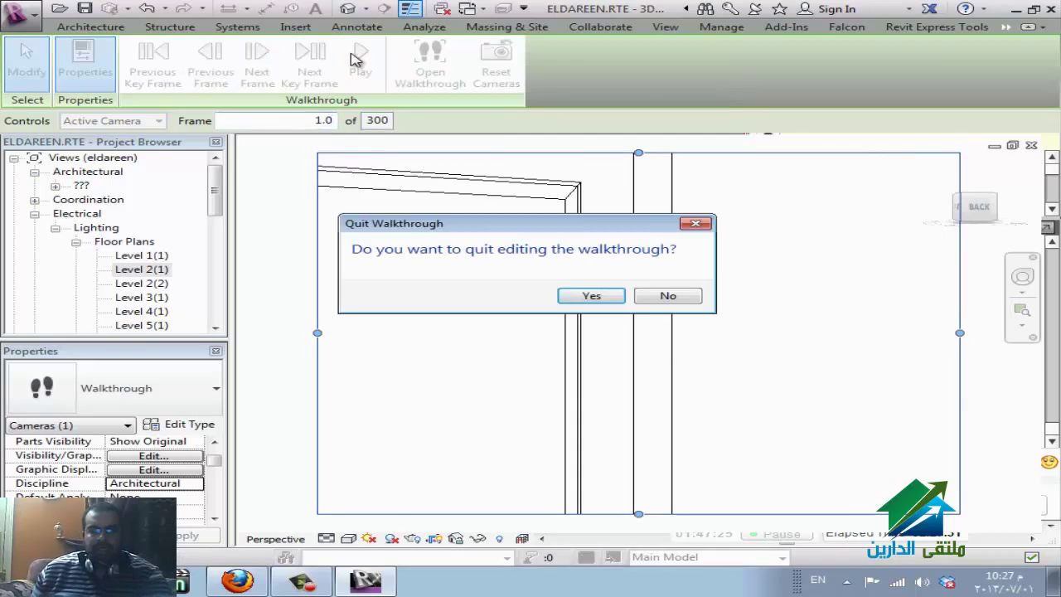
pyautogui.click(668, 296)
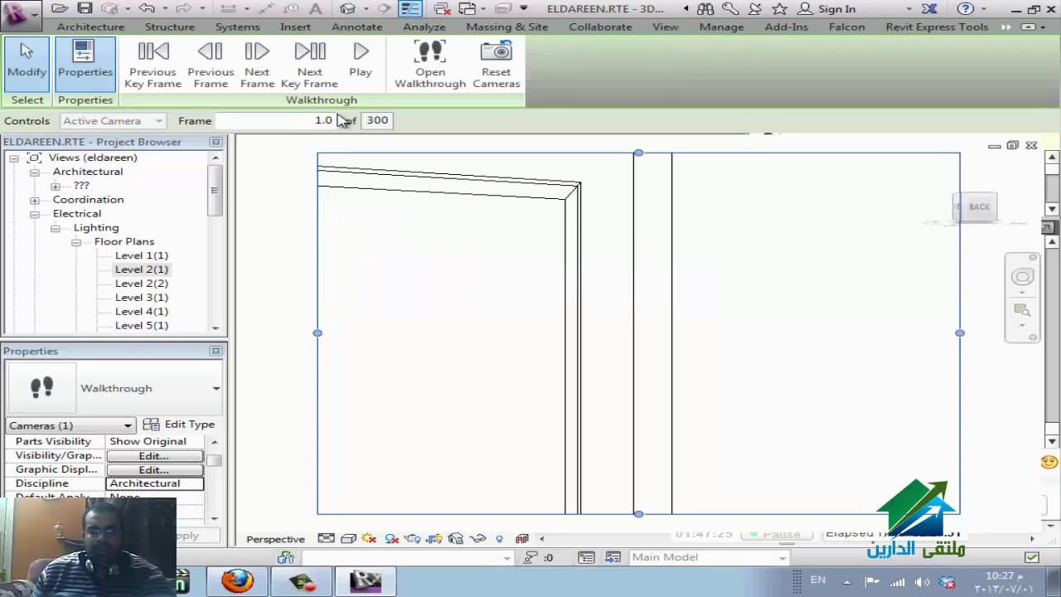
pyautogui.click(365, 63)
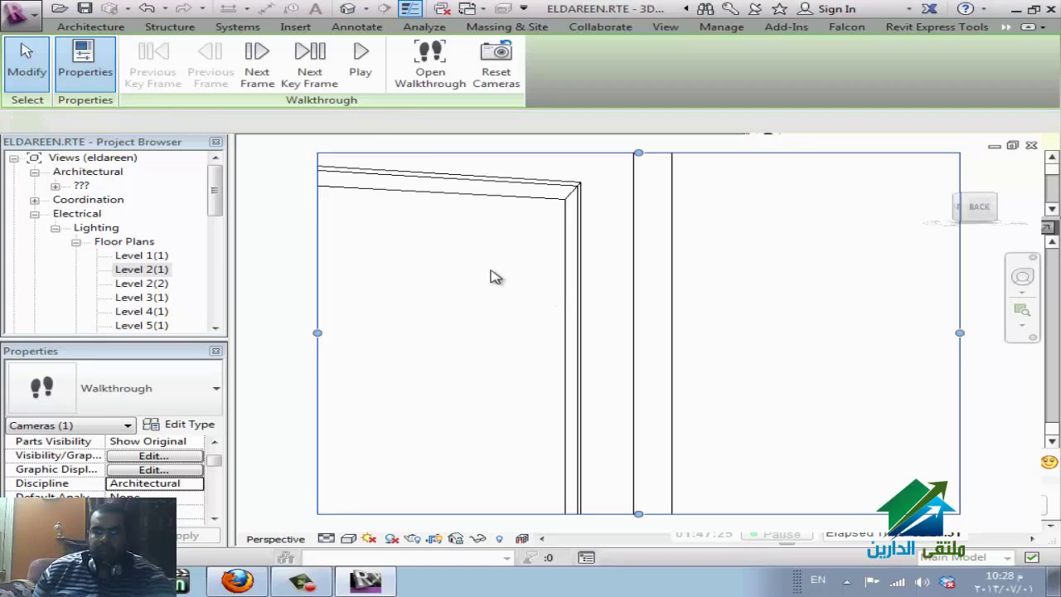
pyautogui.press('Escape')
# - Switch to Consistent Colors, play the walkthrough from frame 1, and stop playback at frame 112
pyautogui.click(348, 538)
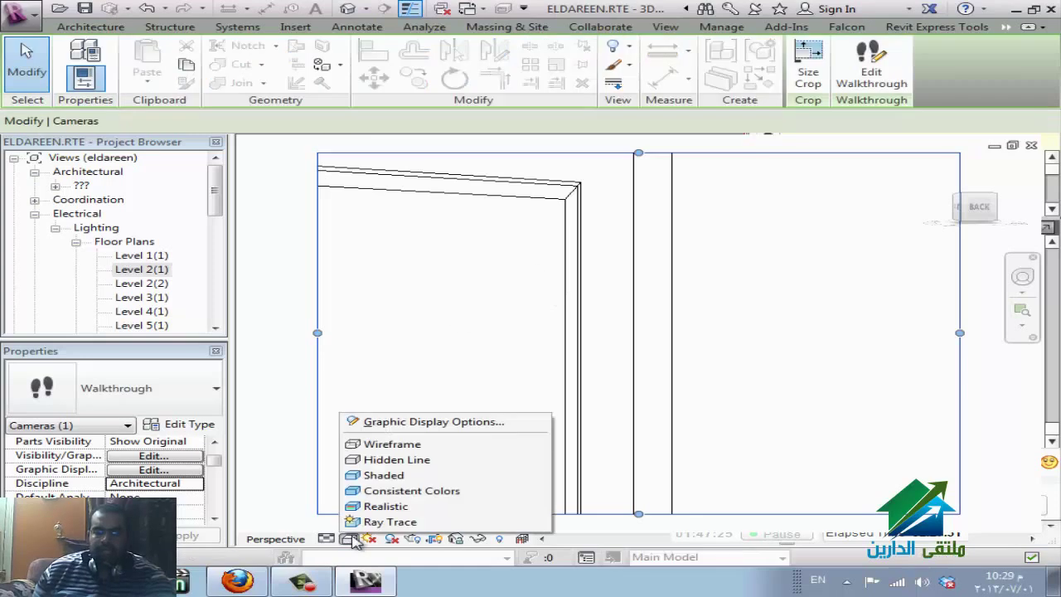
pyautogui.click(371, 493)
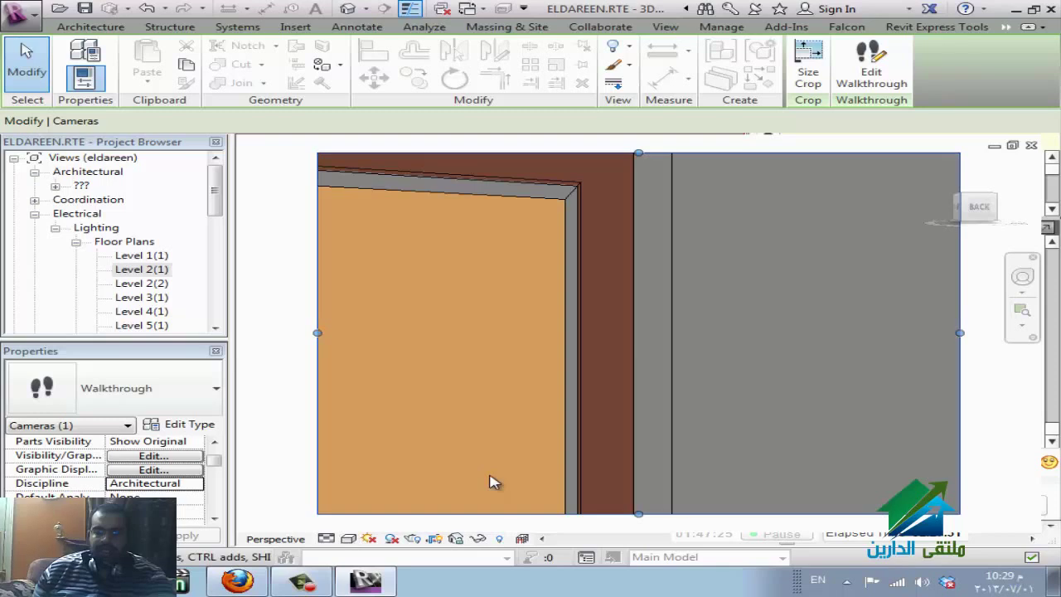
pyautogui.click(867, 75)
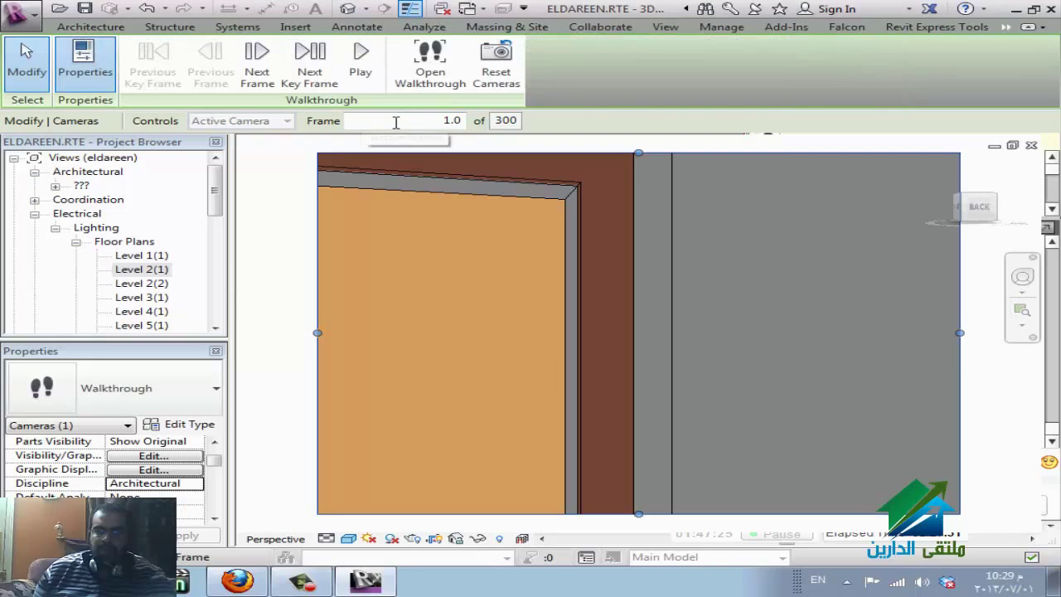
pyautogui.click(361, 62)
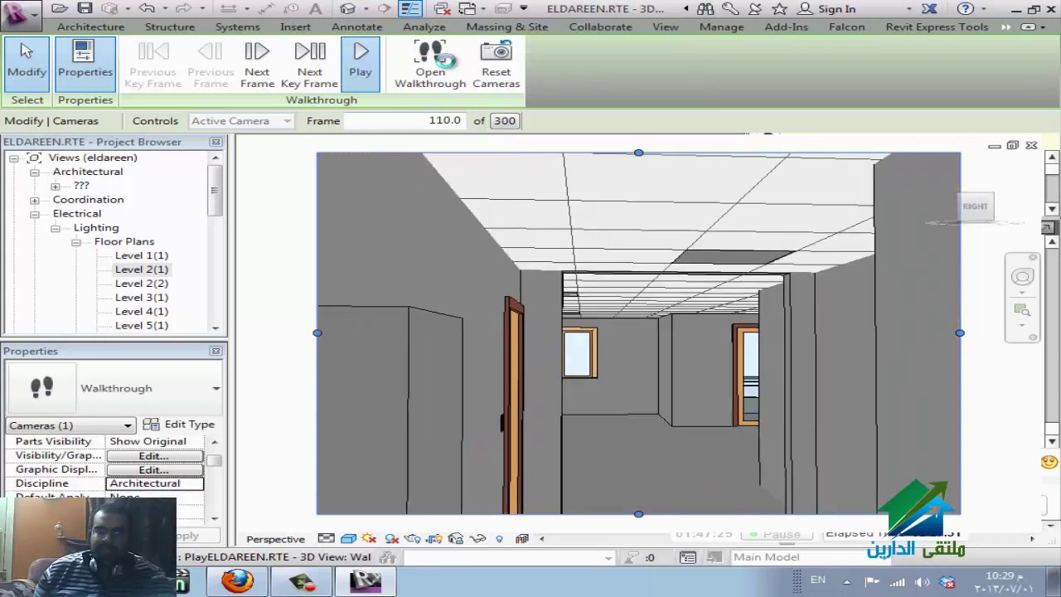
pyautogui.press('Escape')
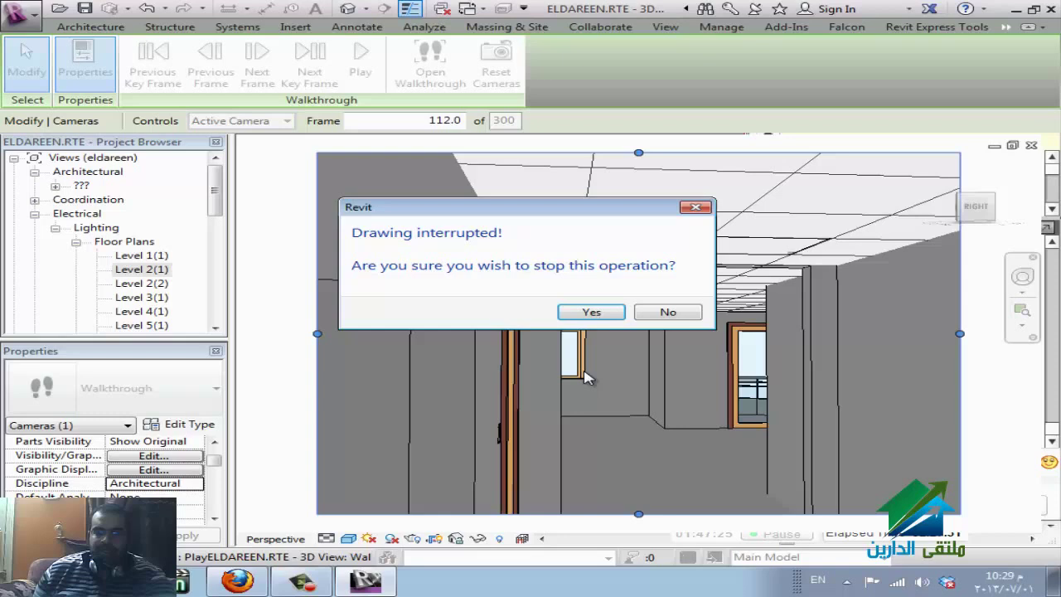
pyautogui.click(591, 313)
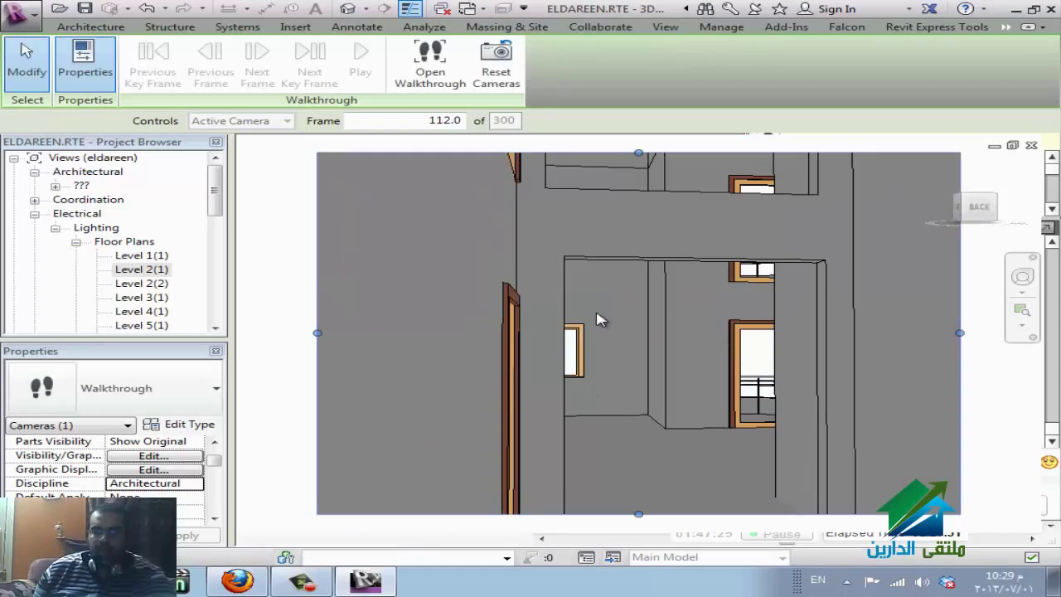
# - Export the walkthrough via Export > Images and Animations > Walkthrough, opening its Length/Format settings
pyautogui.click(34, 18)
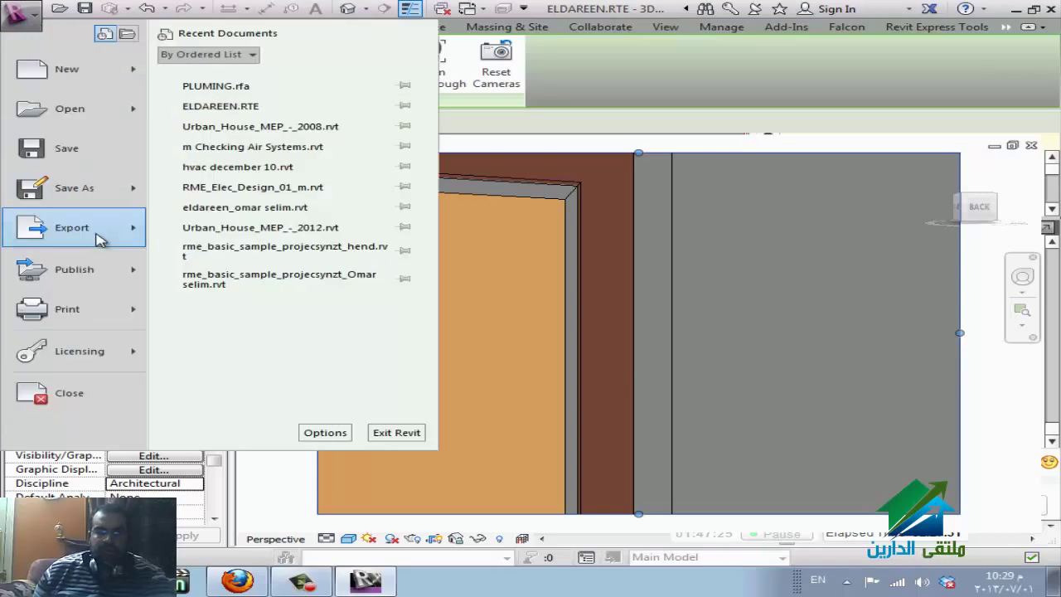
pyautogui.moveTo(97, 238)
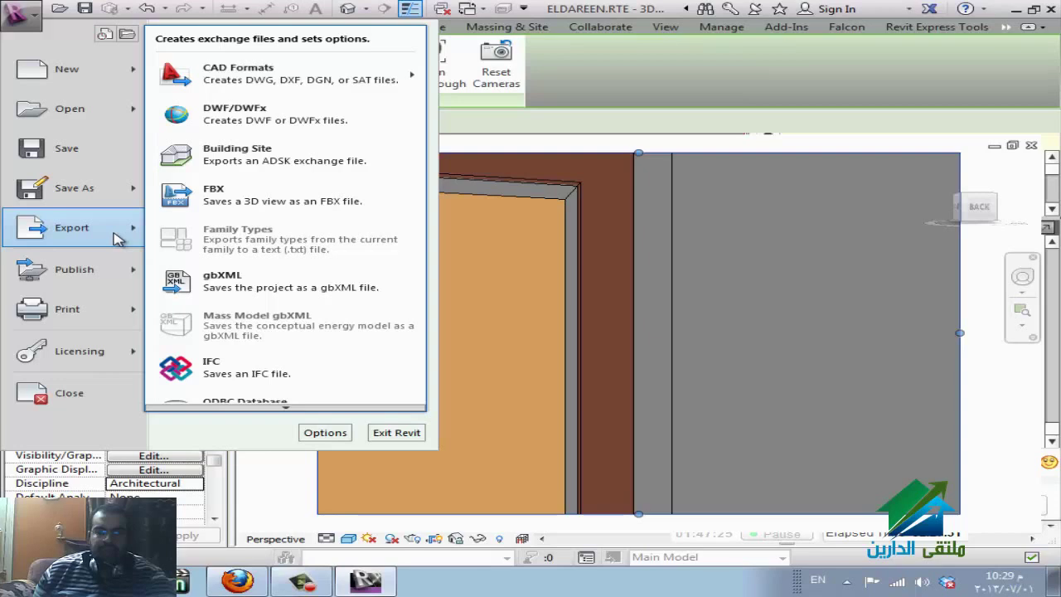
pyautogui.scroll(-3, 348, 412)
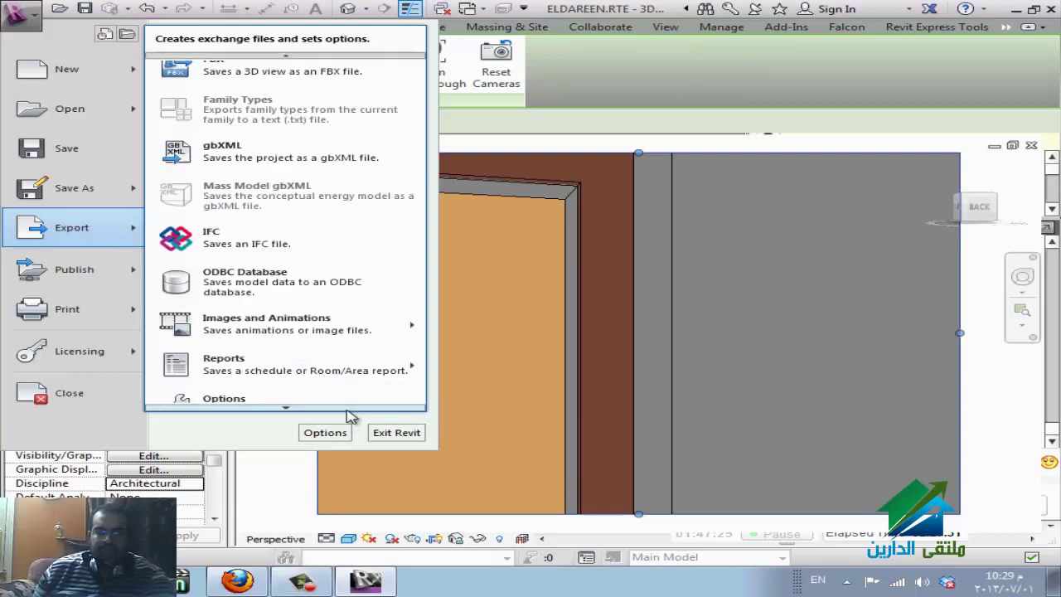
pyautogui.moveTo(391, 320)
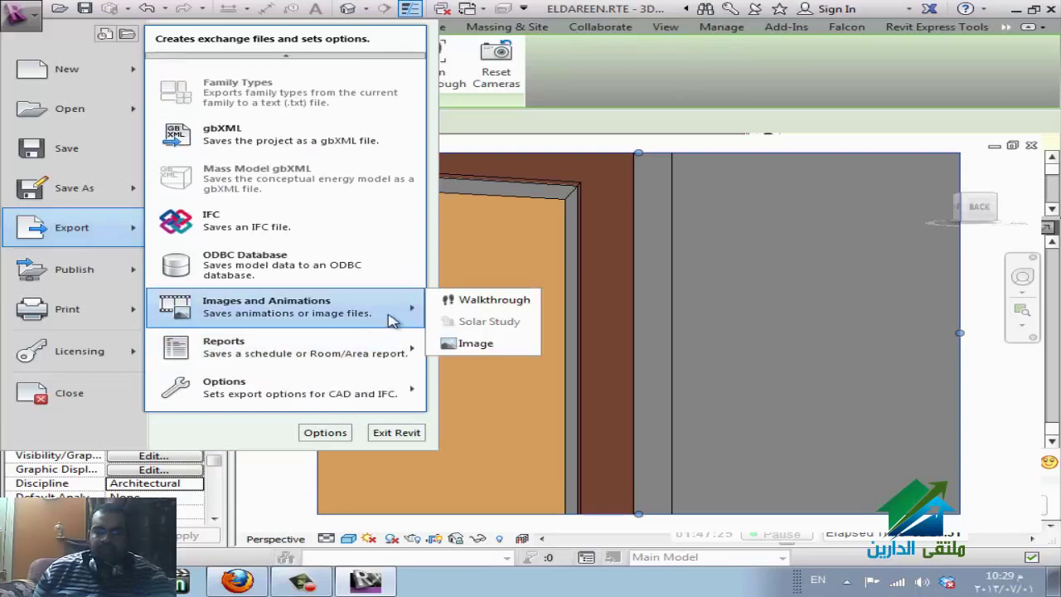
pyautogui.click(514, 306)
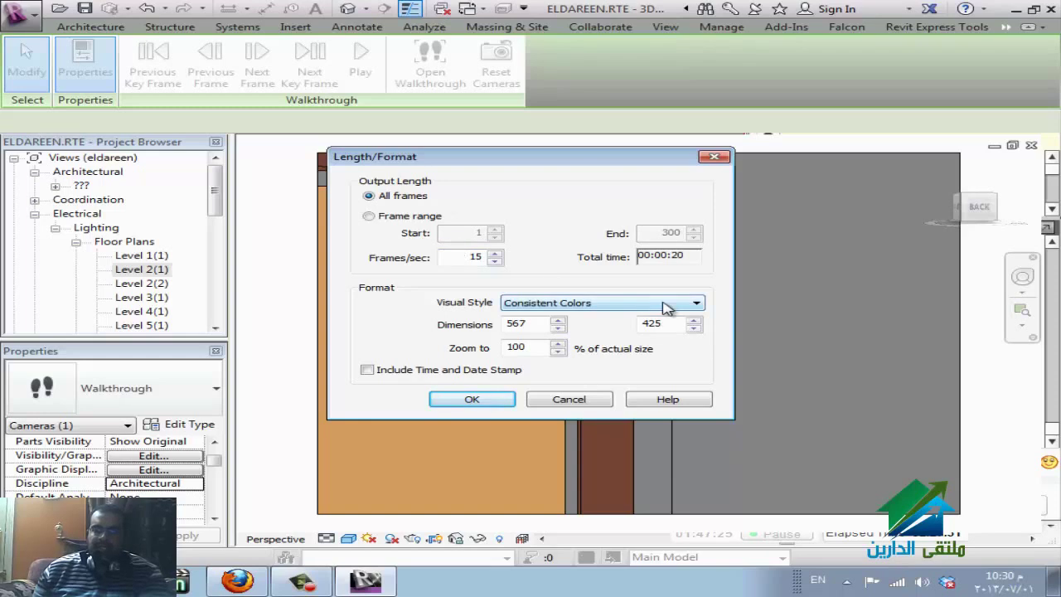
# - Set the walkthrough export to the Realistic visual style with a time and date stamp
pyautogui.click(694, 303)
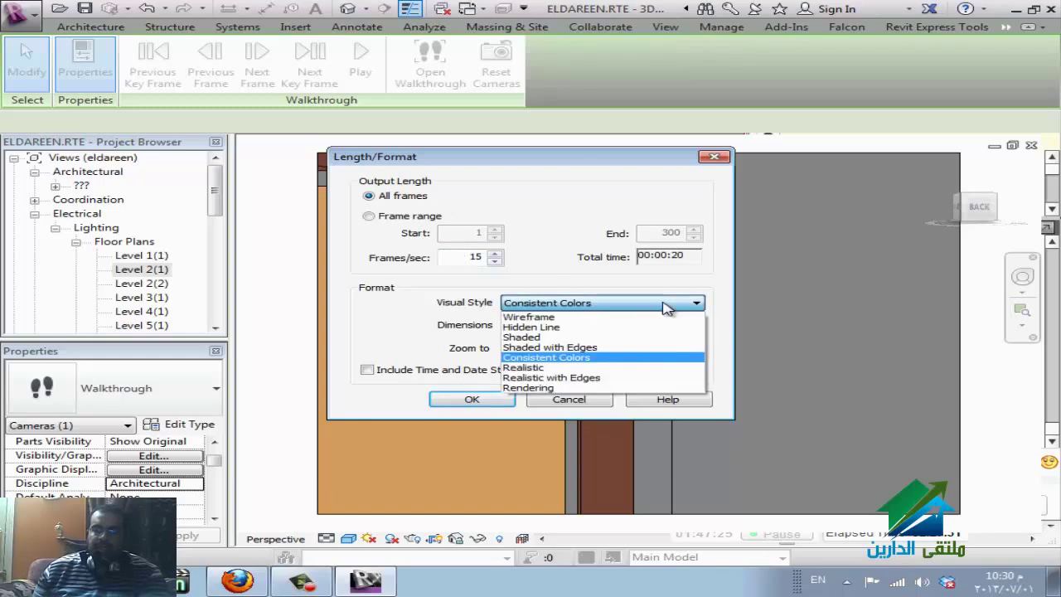
pyautogui.click(613, 367)
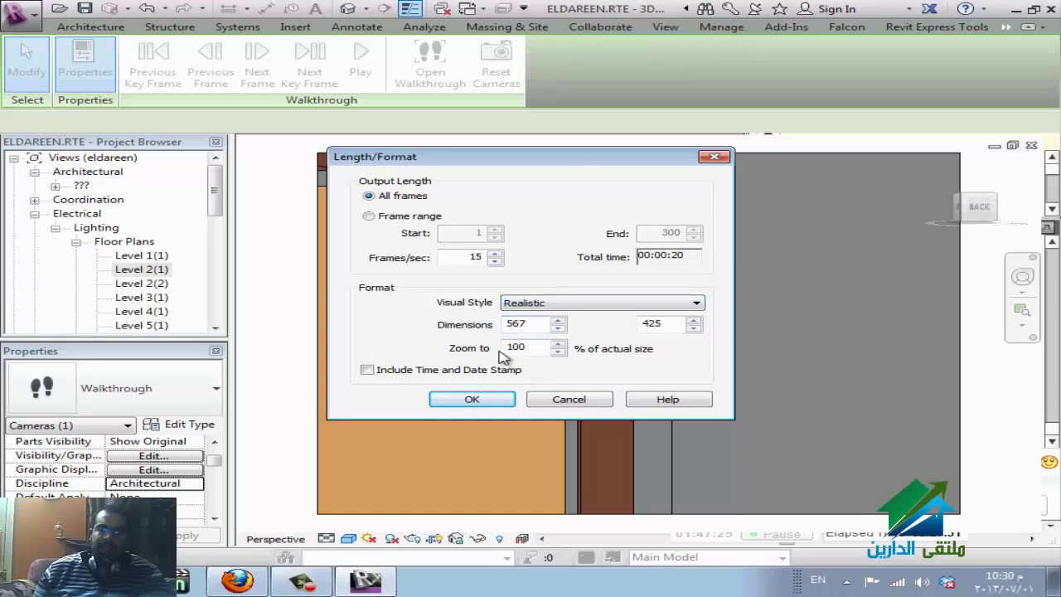
pyautogui.click(442, 374)
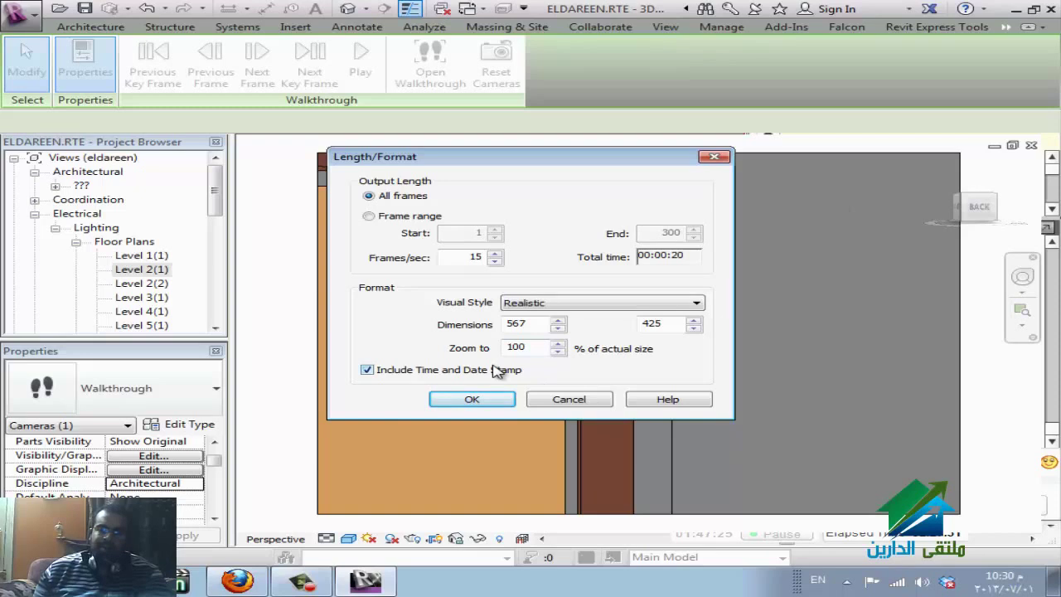
pyautogui.click(474, 400)
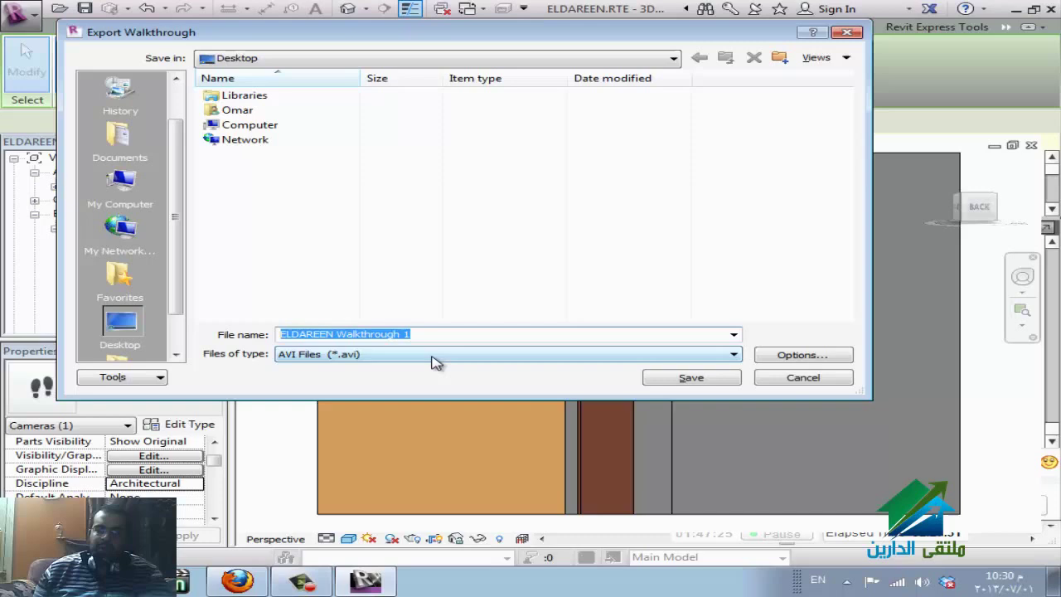
# - Keep AVI as the file type, cancel the export, and return to the WizIQ class in Firefox
pyautogui.click(503, 353)
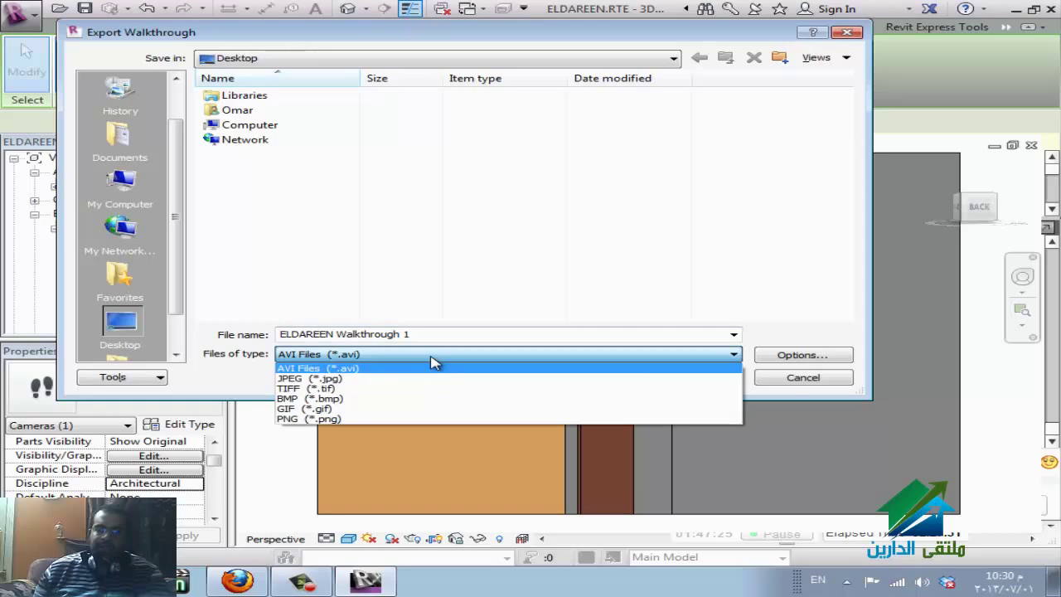
pyautogui.click(437, 359)
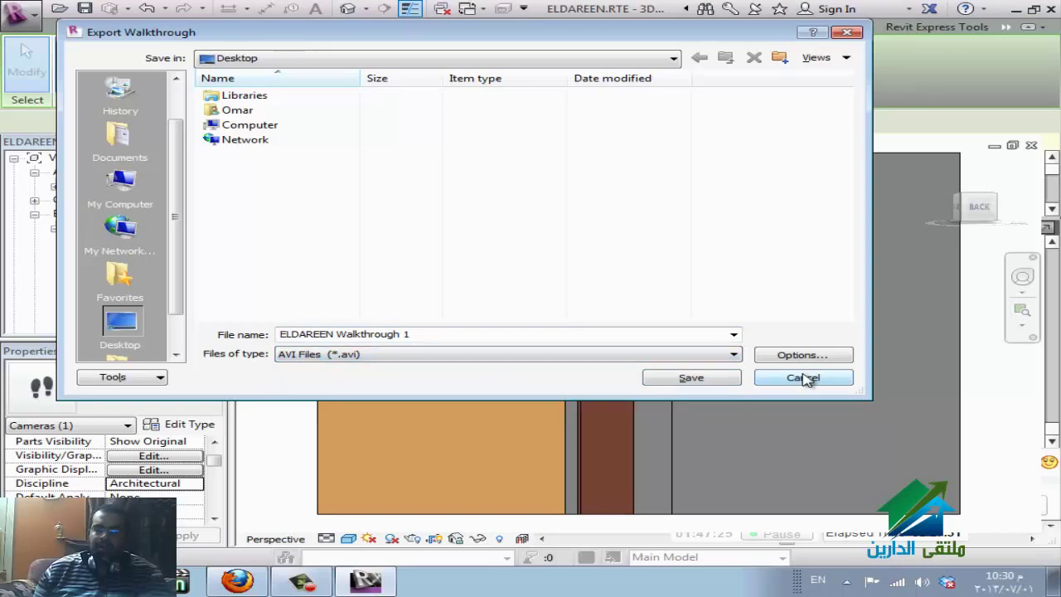
pyautogui.click(664, 384)
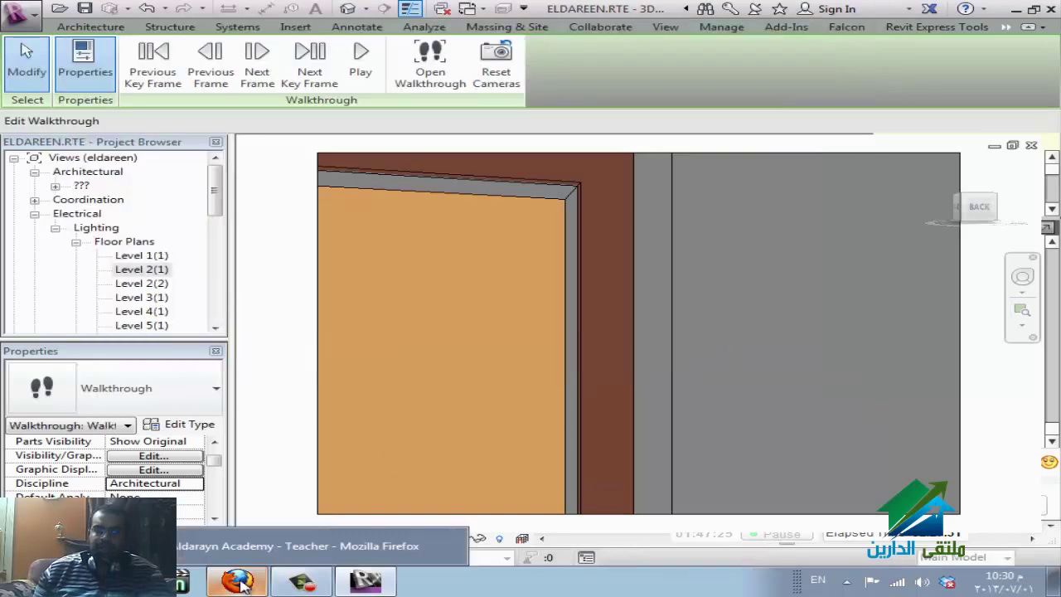
pyautogui.click(237, 580)
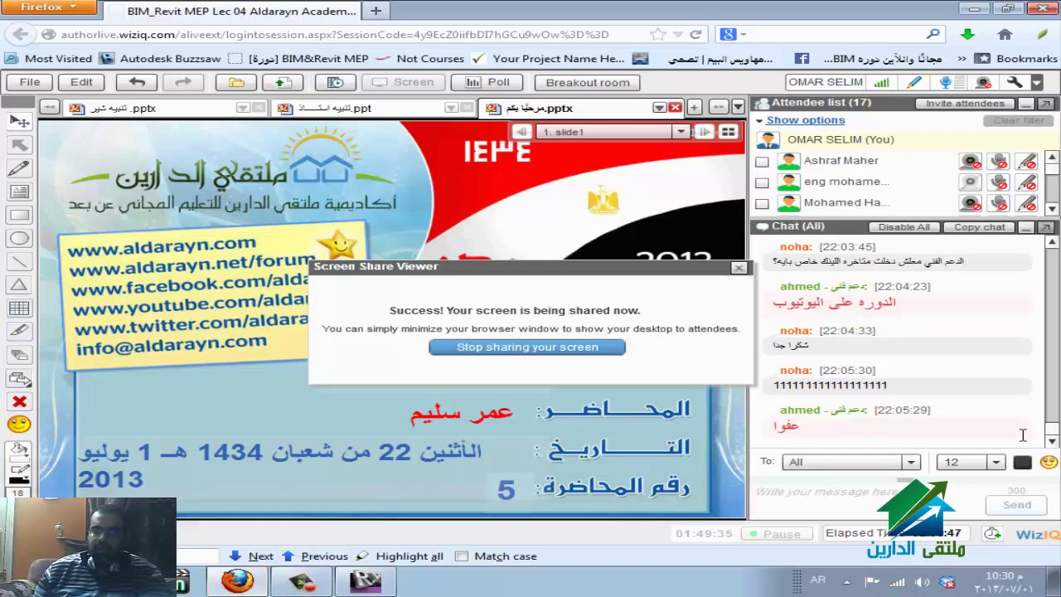